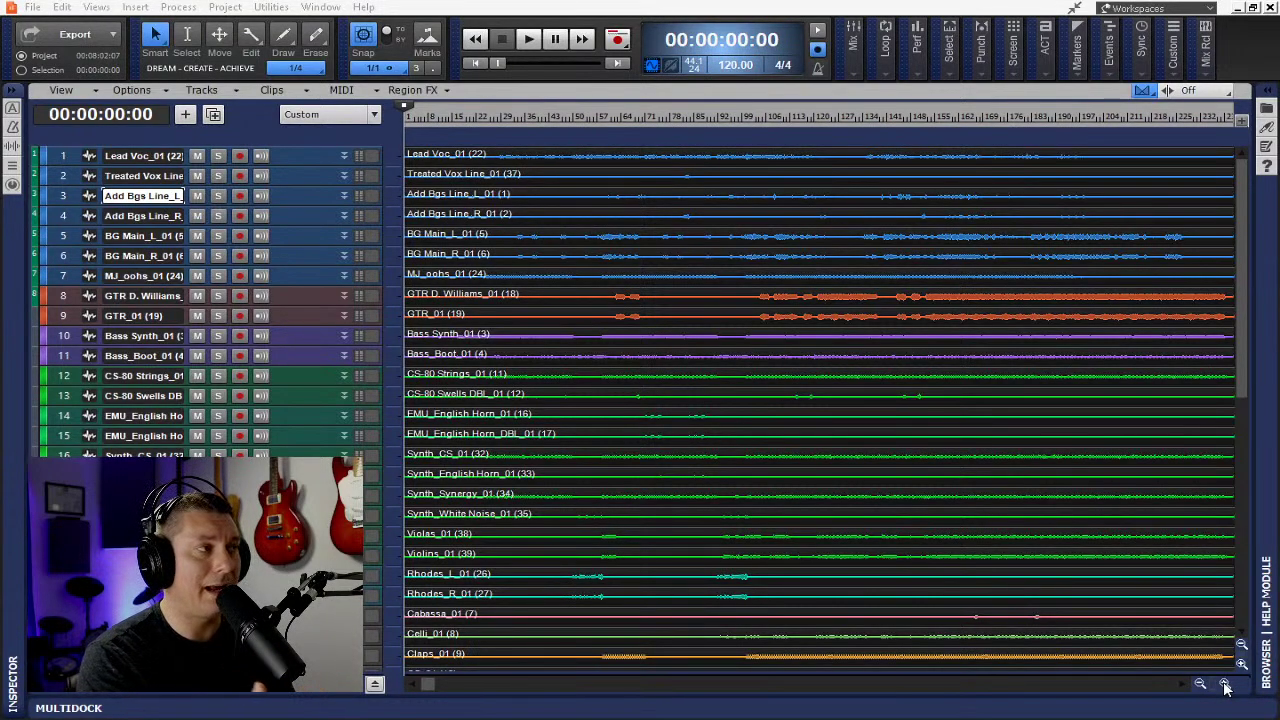
Open the Console view in its own maximised window and widen the track strip area over the bus strips.
scroll(288, 357, down, 7)
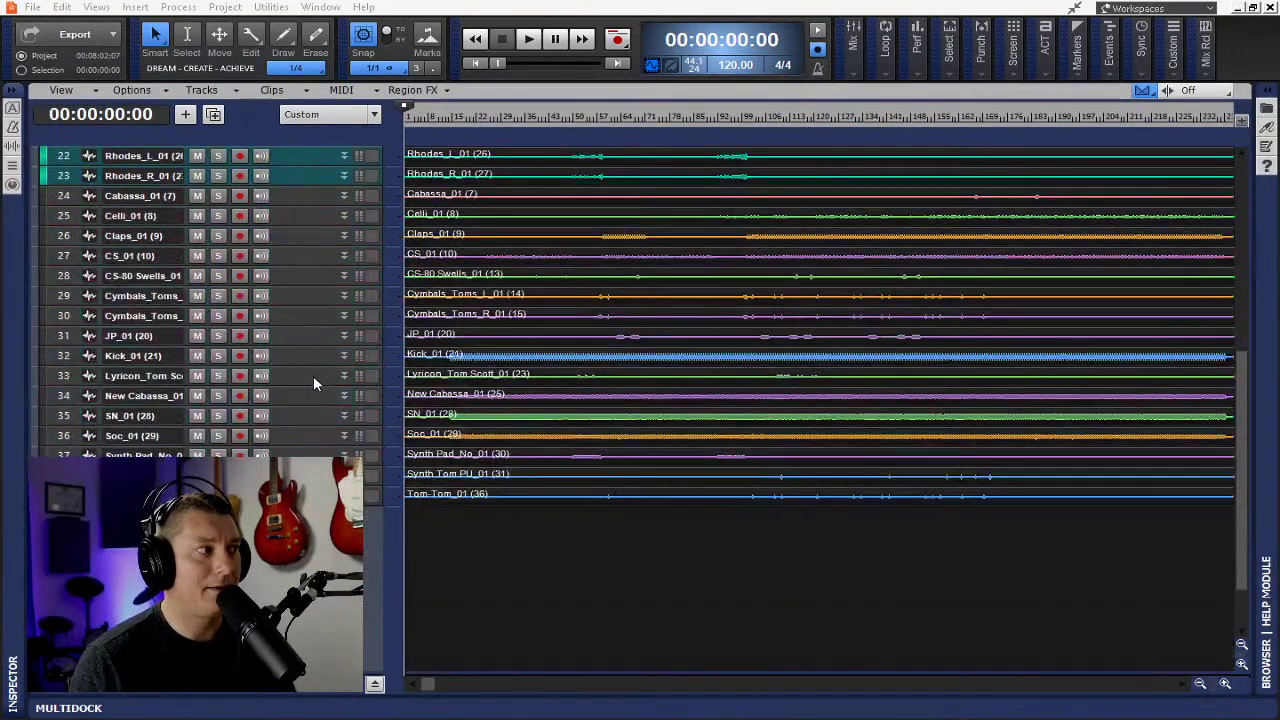
scroll(313, 376, down, 2)
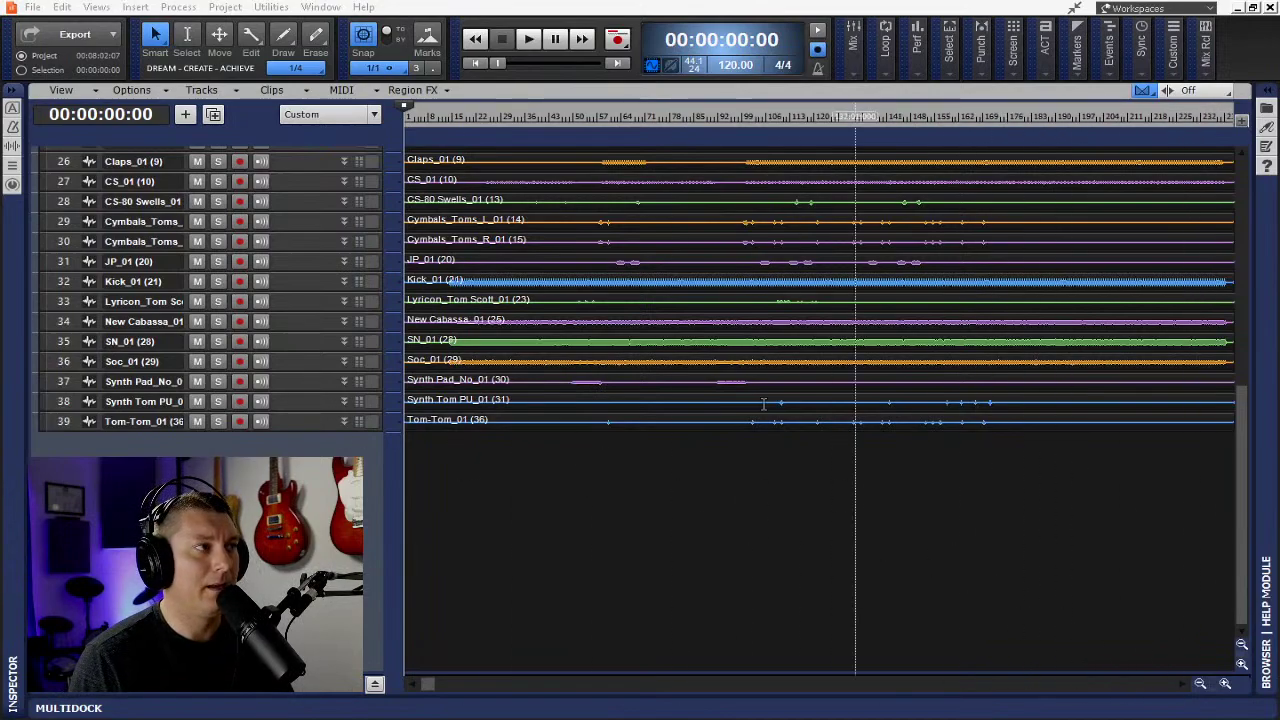
click(96, 7)
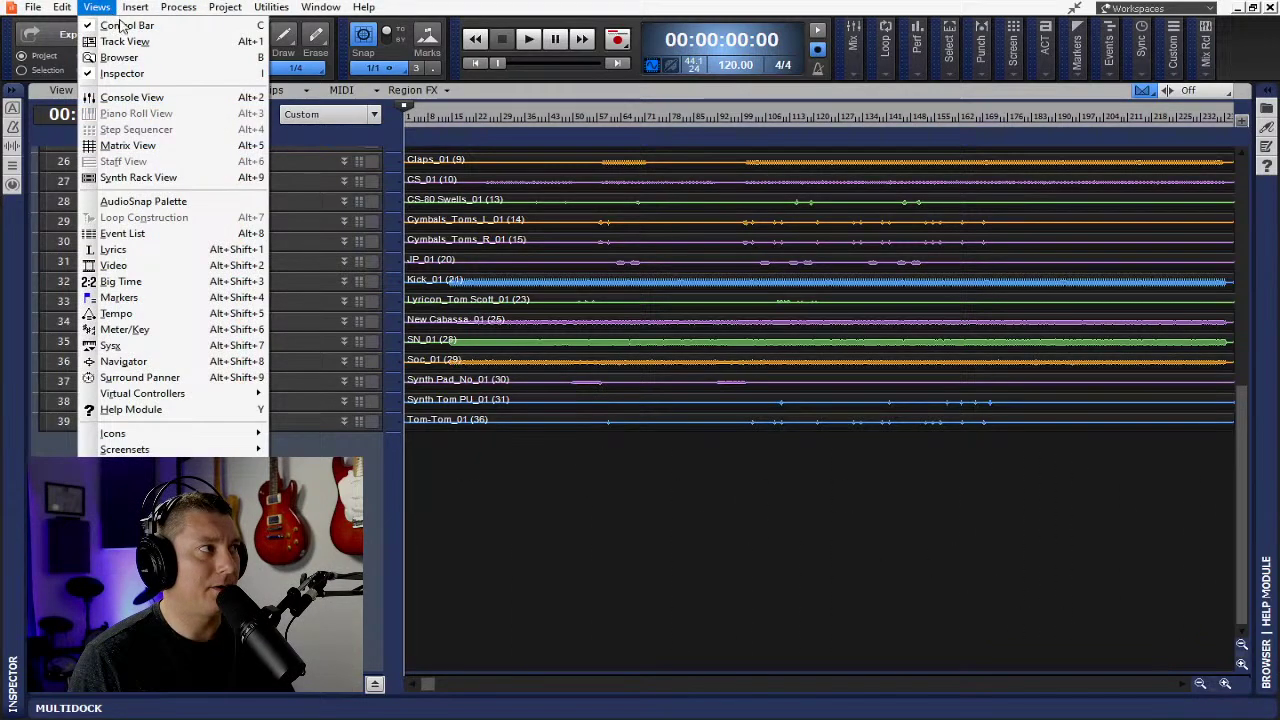
click(133, 93)
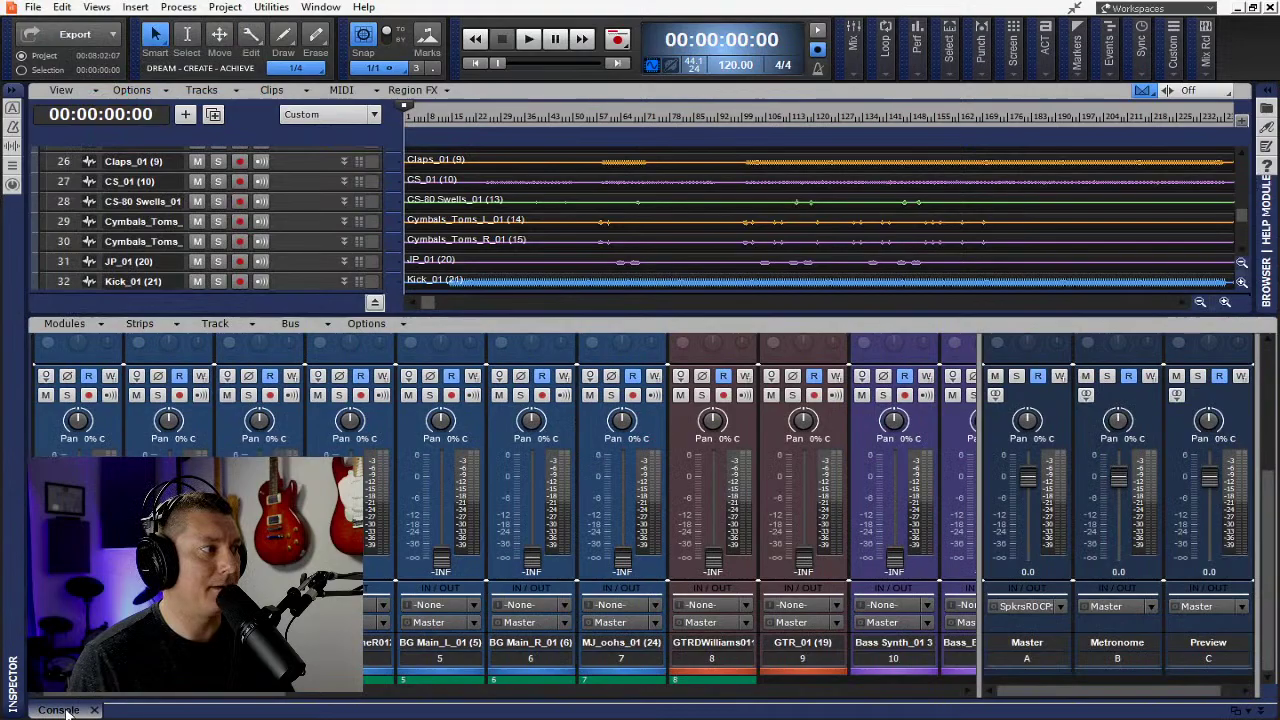
drag(267, 350, 309, 5)
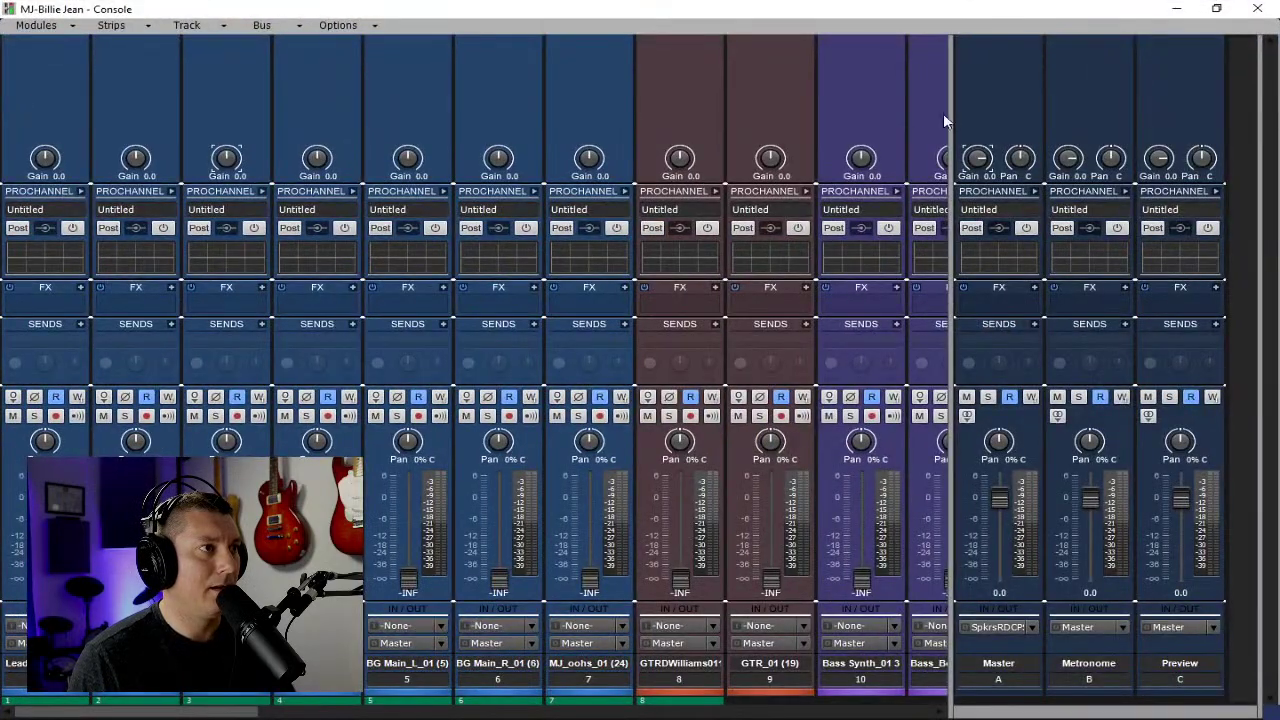
drag(951, 111, 1245, 133)
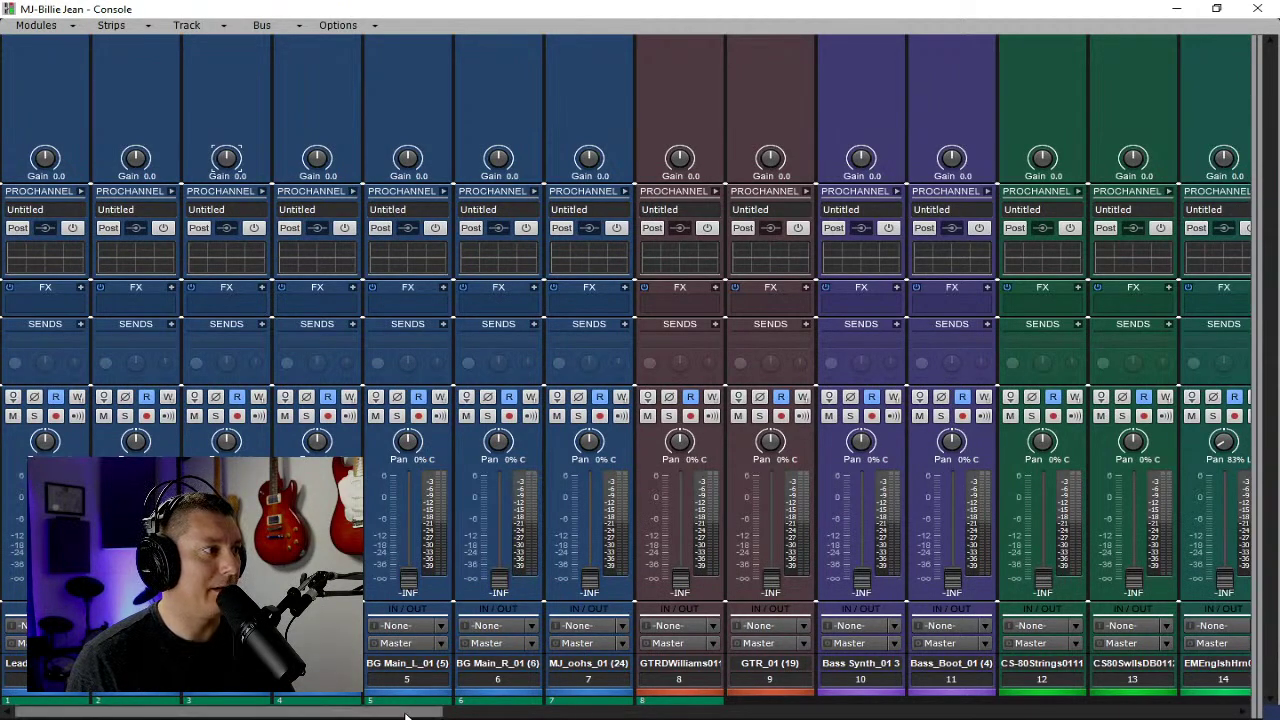
Select all tracks in the console and expand their ProChannels.
click(62, 686)
key(ctrl+a)
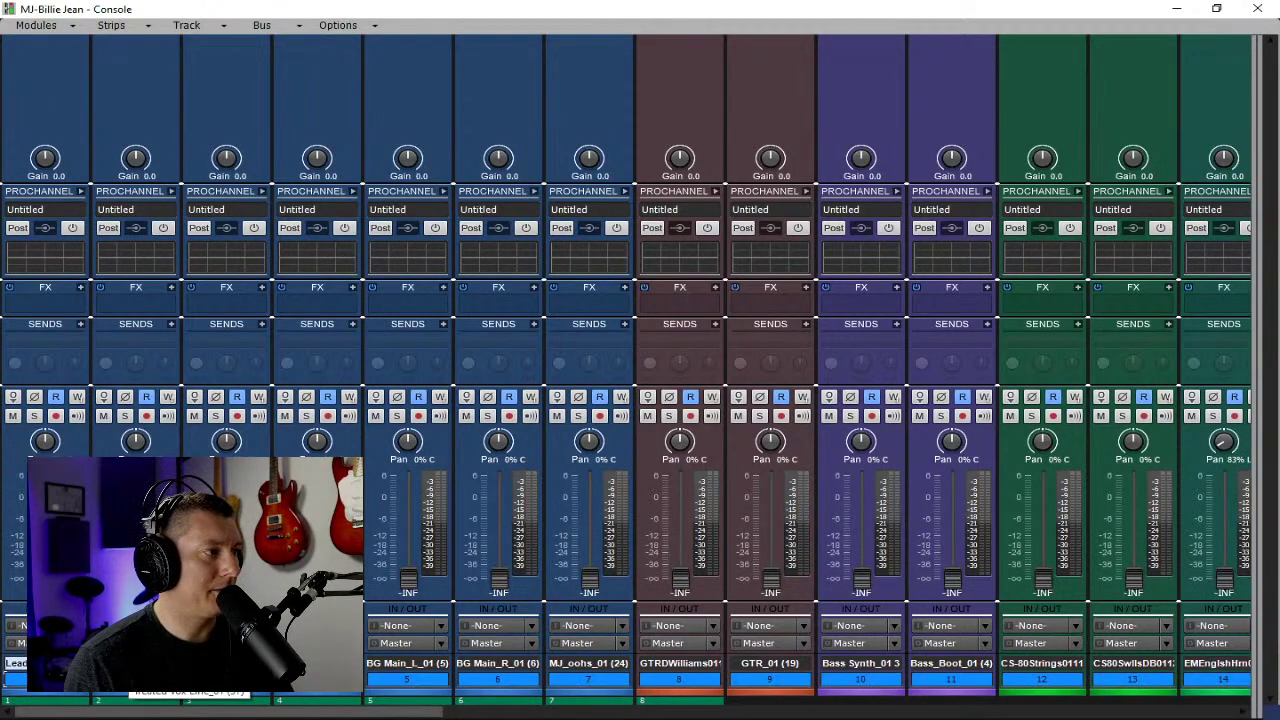
click(81, 192)
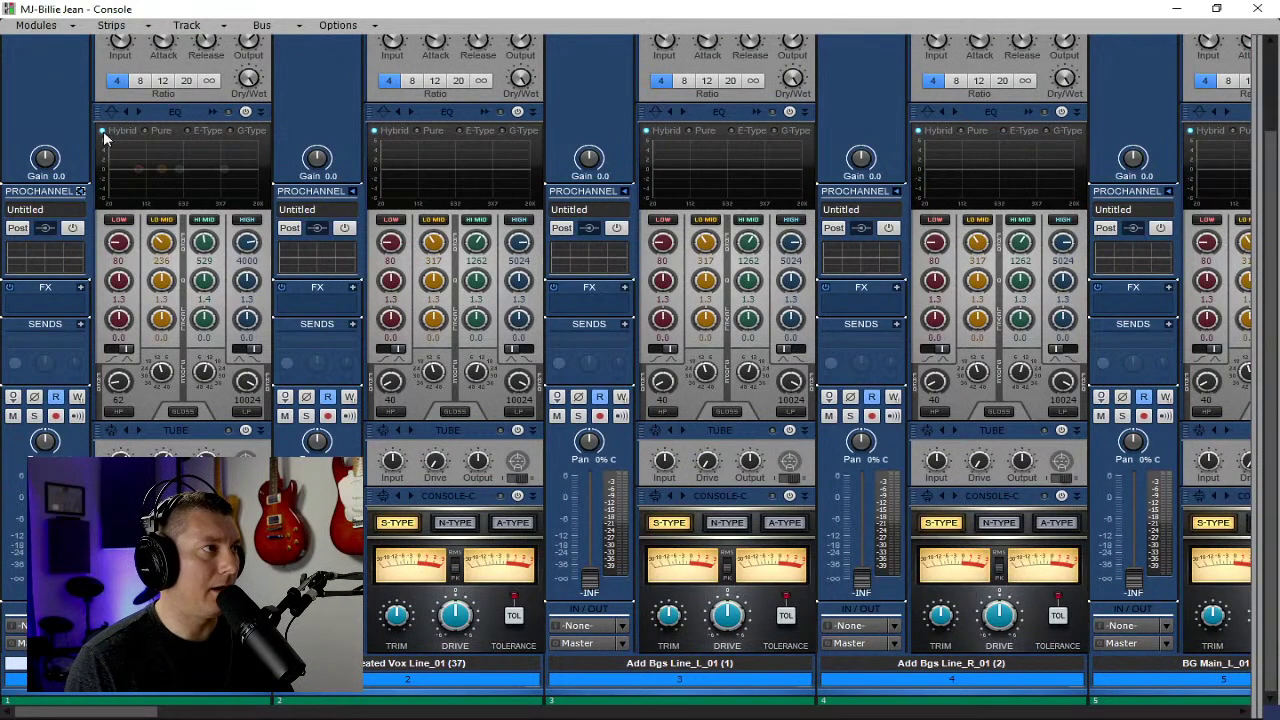
Remove the Compressor and Tube modules from the ProChannels of all selected tracks.
click(398, 497)
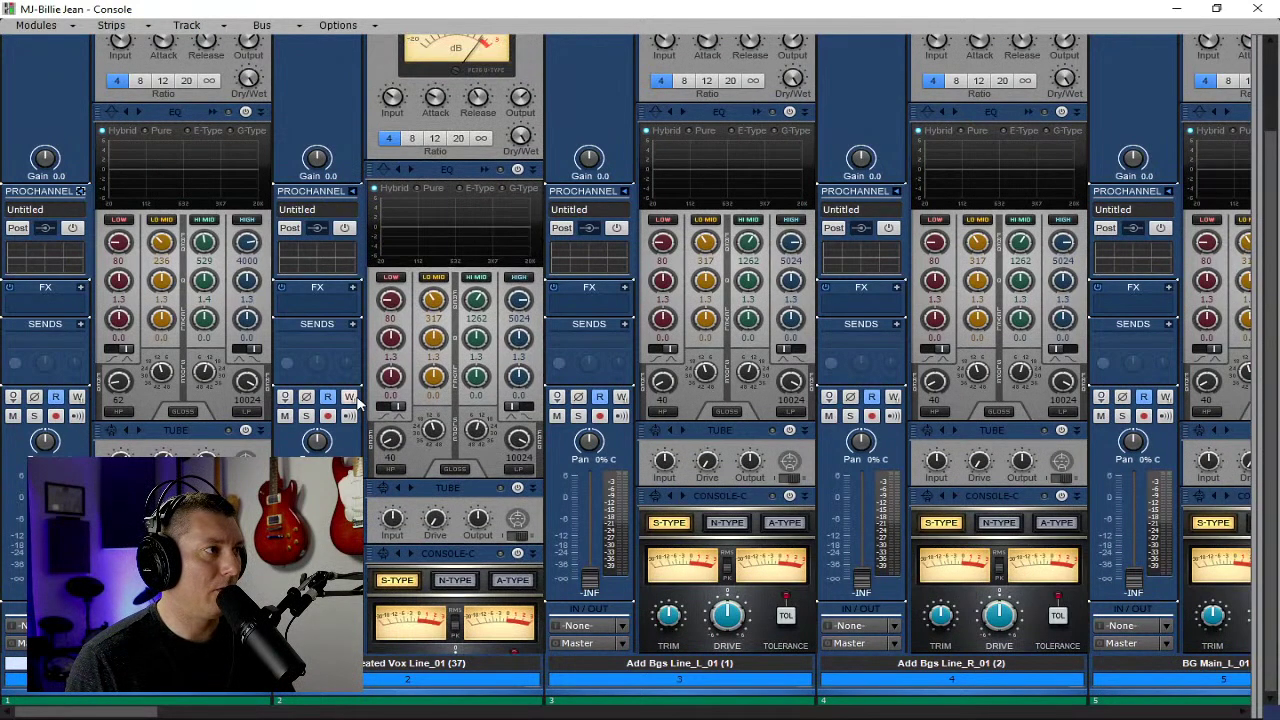
scroll(295, 376, up, 1)
scroll(253, 245, up, 2)
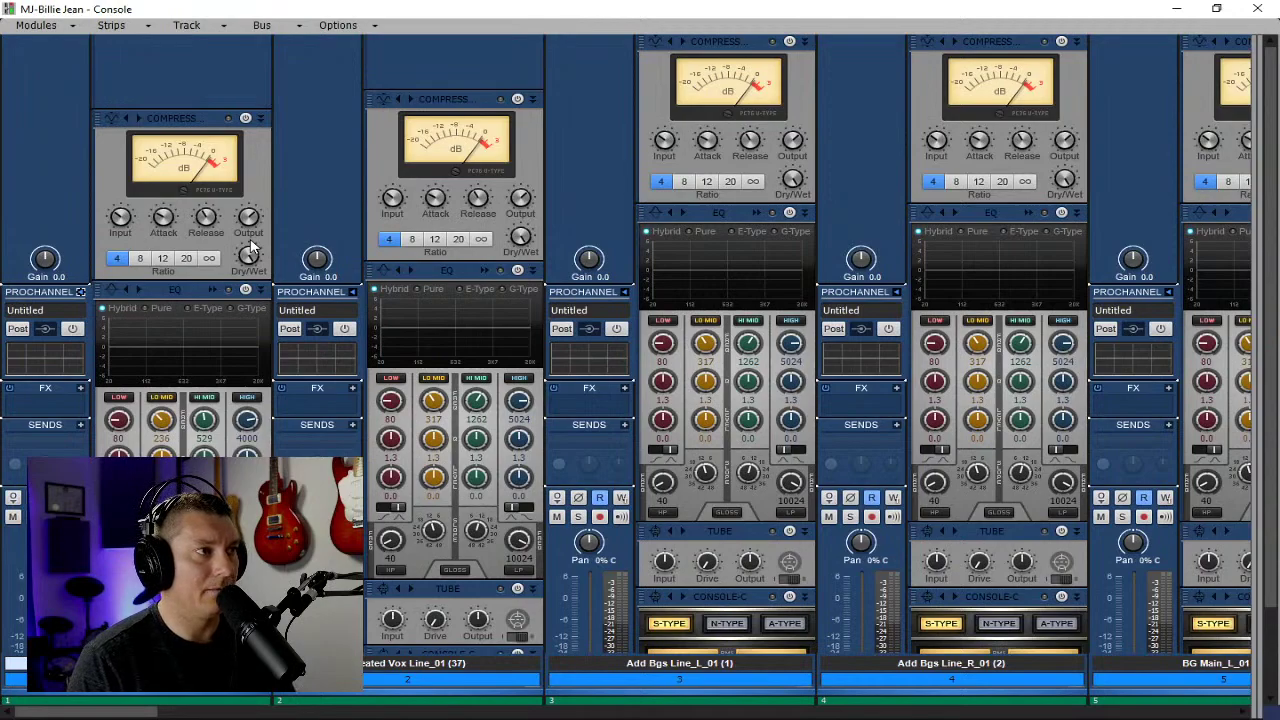
scroll(250, 242, down, 2)
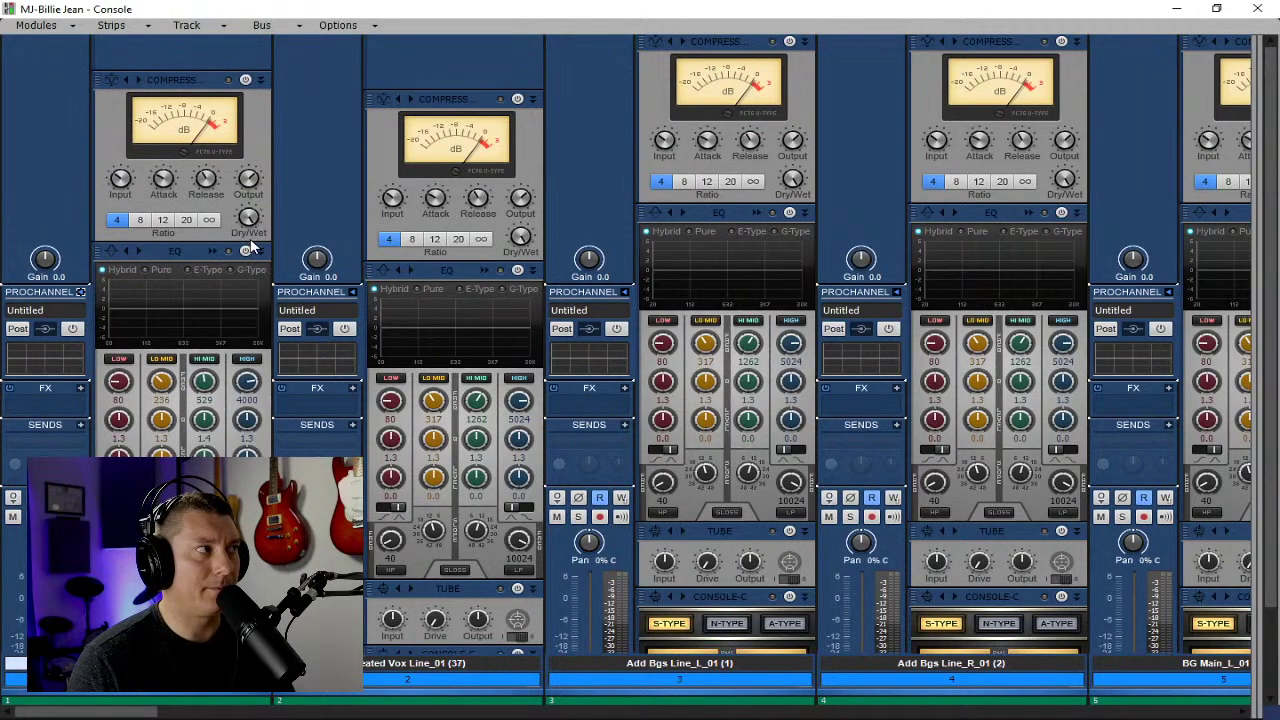
scroll(58, 205, down, 1)
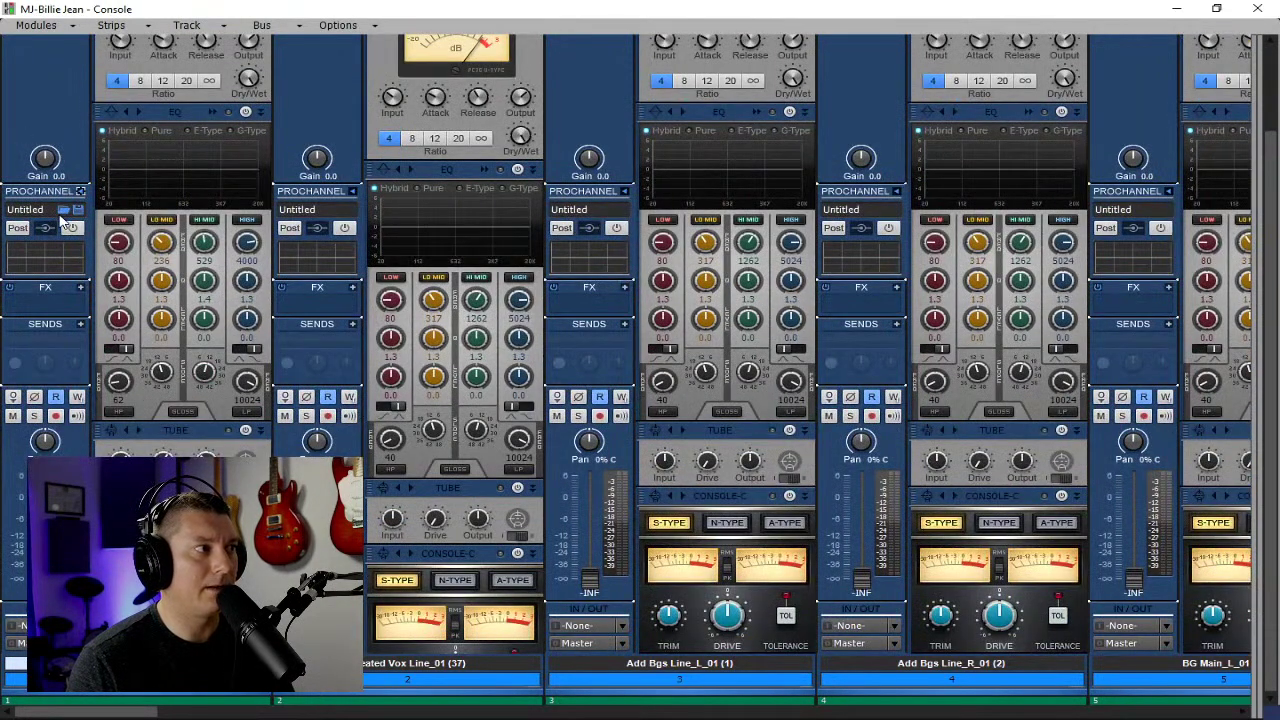
scroll(58, 216, up, 1)
scroll(59, 220, up, 1)
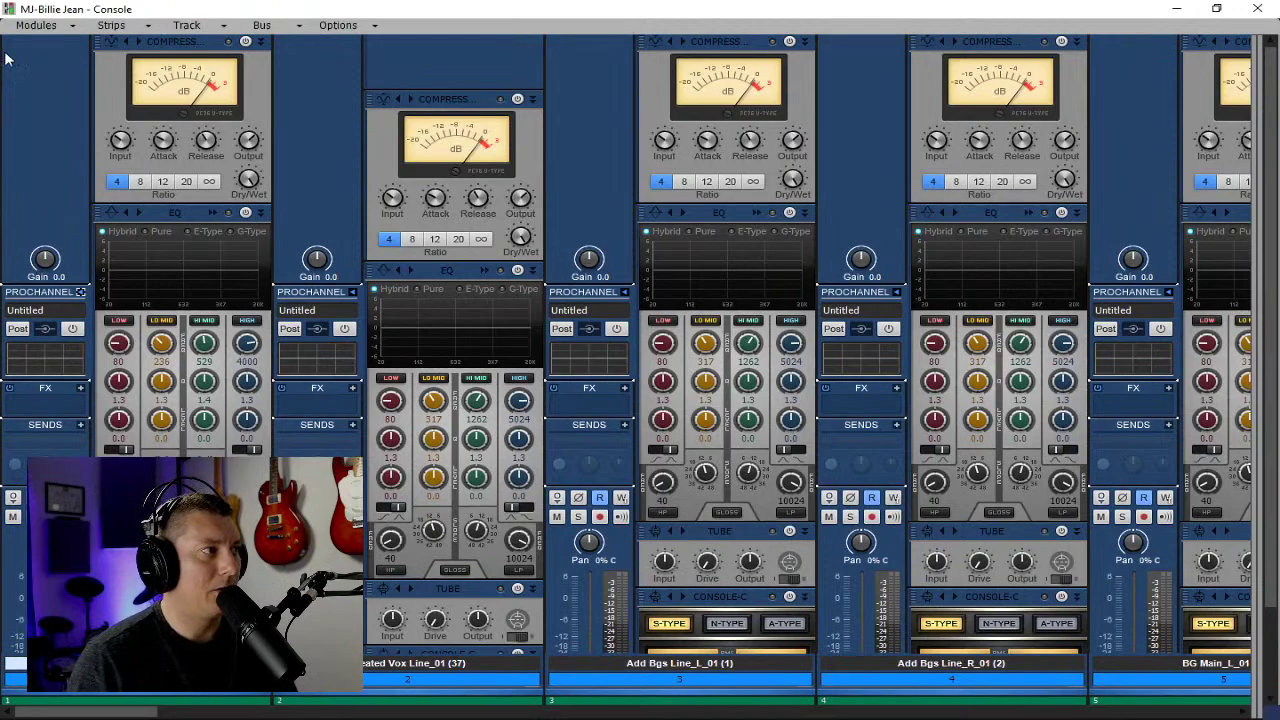
scroll(182, 90, up, 1)
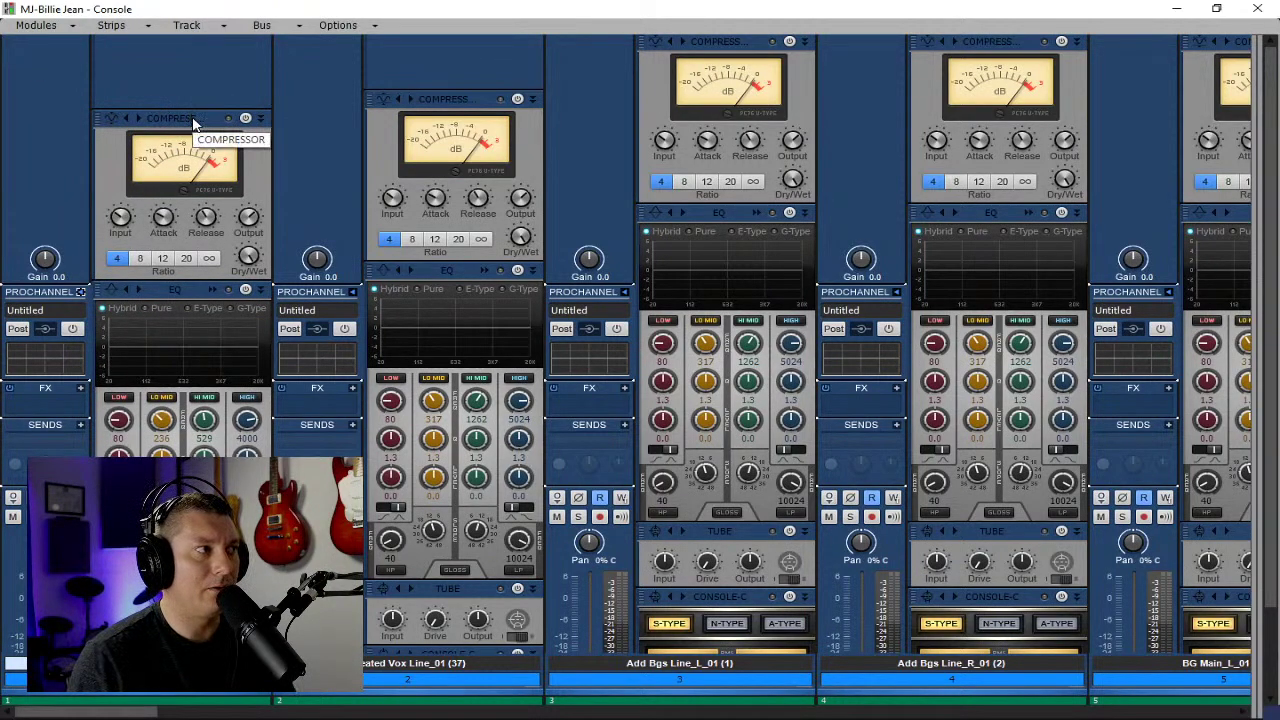
right_click(195, 122)
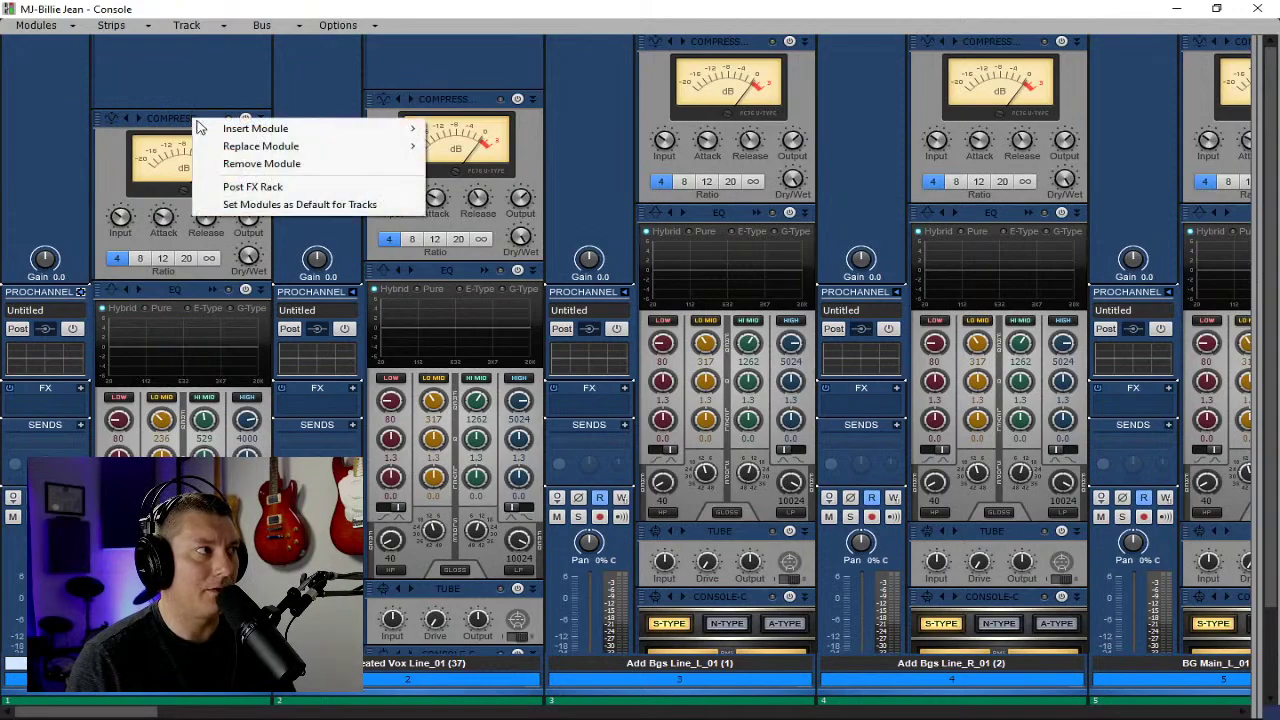
click(278, 165)
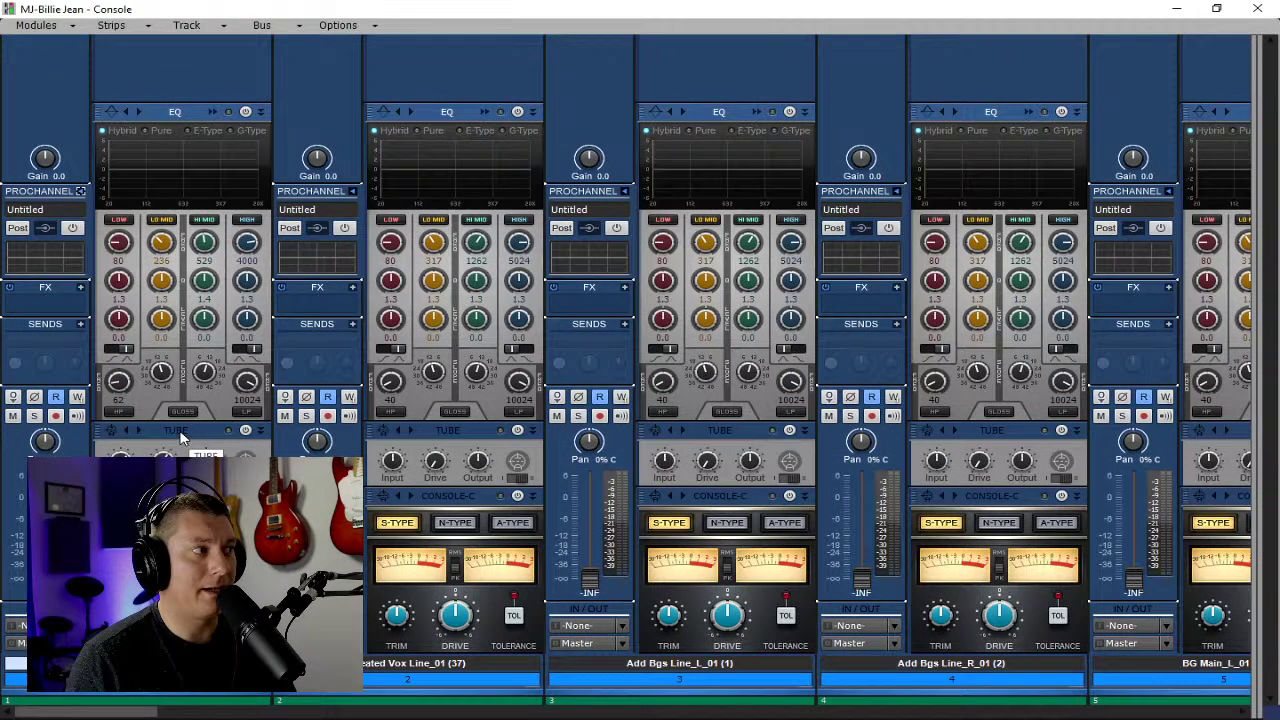
right_click(180, 437)
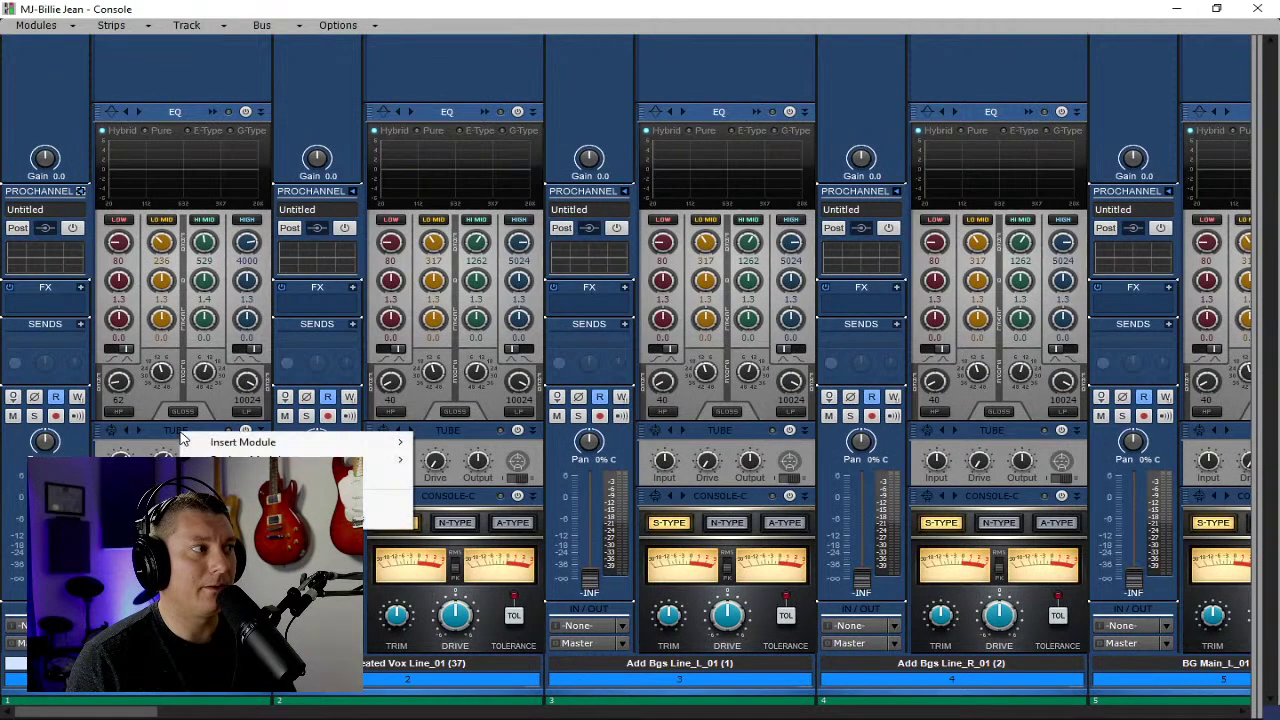
click(350, 470)
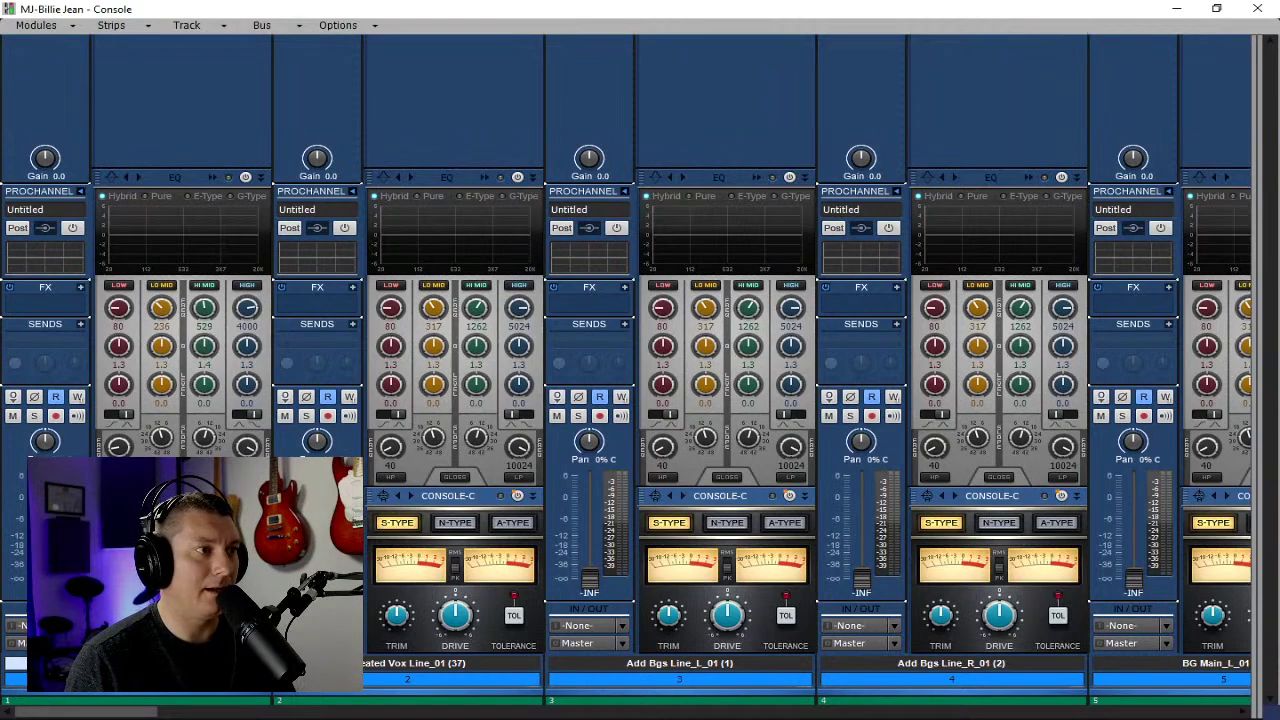
Switch on the Console-C and EQ modules in the ProChannels of all selected tracks.
ctrl+click(517, 496)
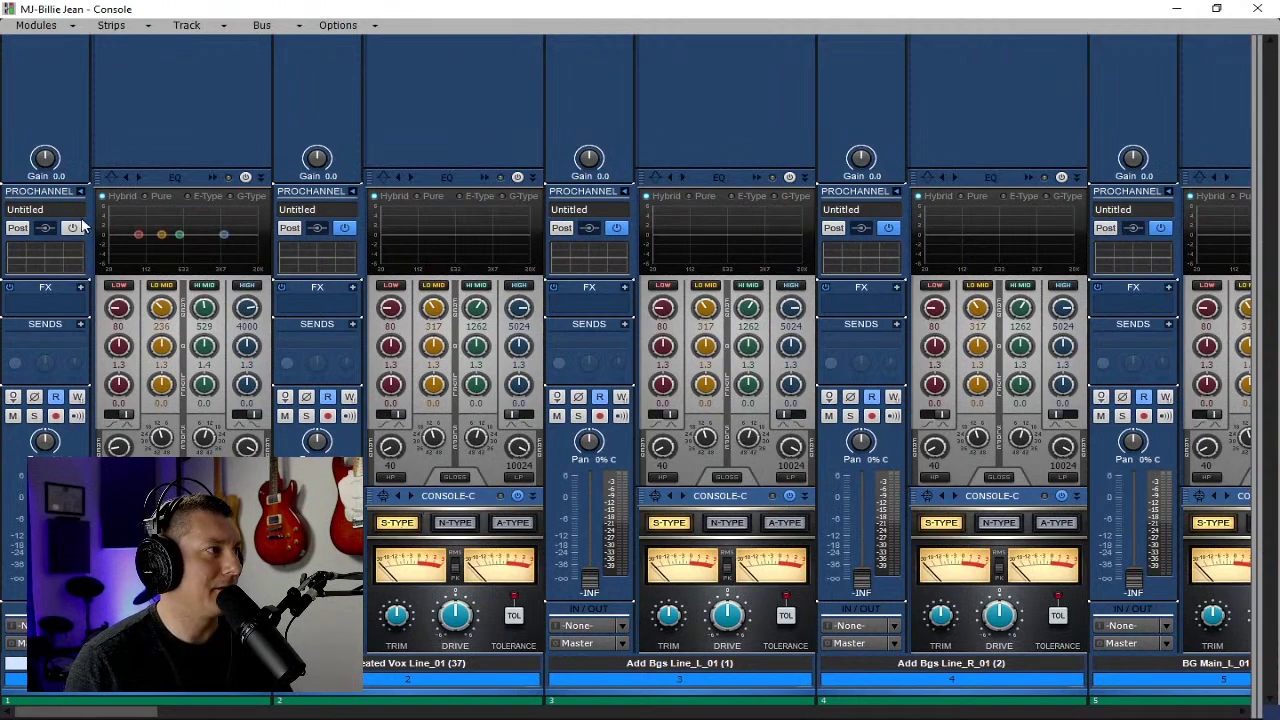
click(245, 177)
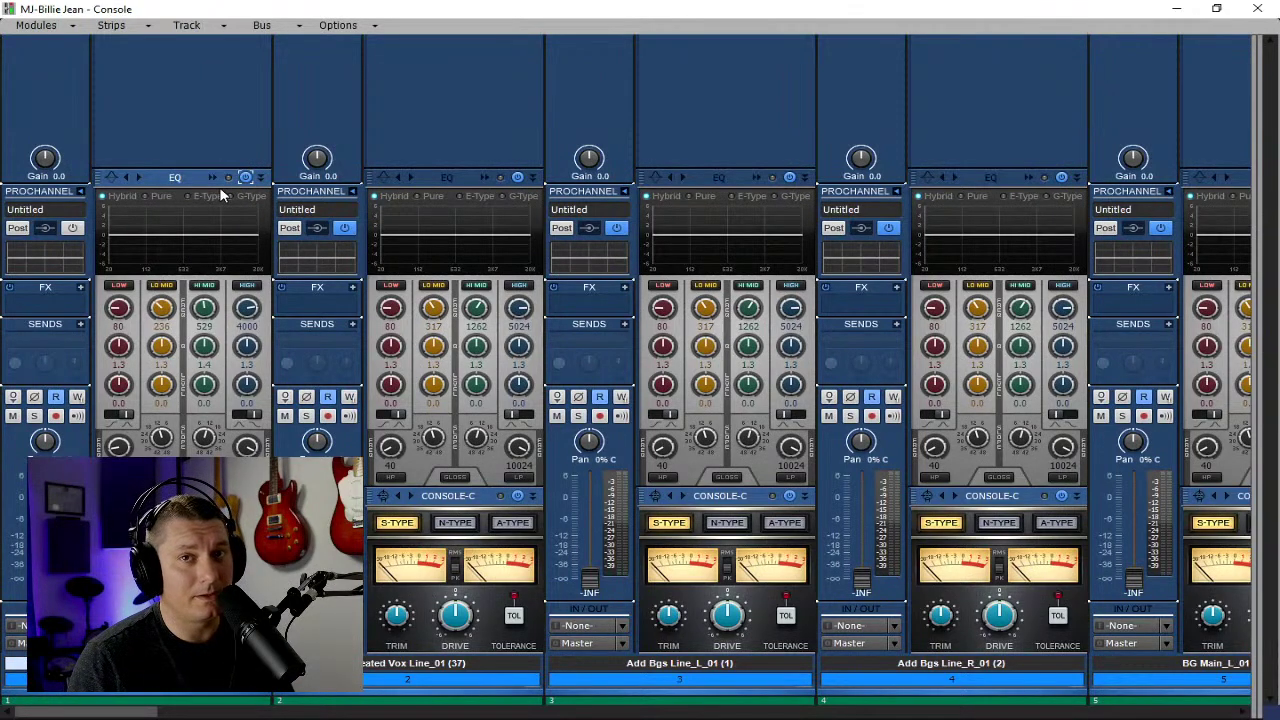
View the enlarged QuadCurve Equalizer of the Lead Voc_01 track and close it again.
mouse_move(185, 222)
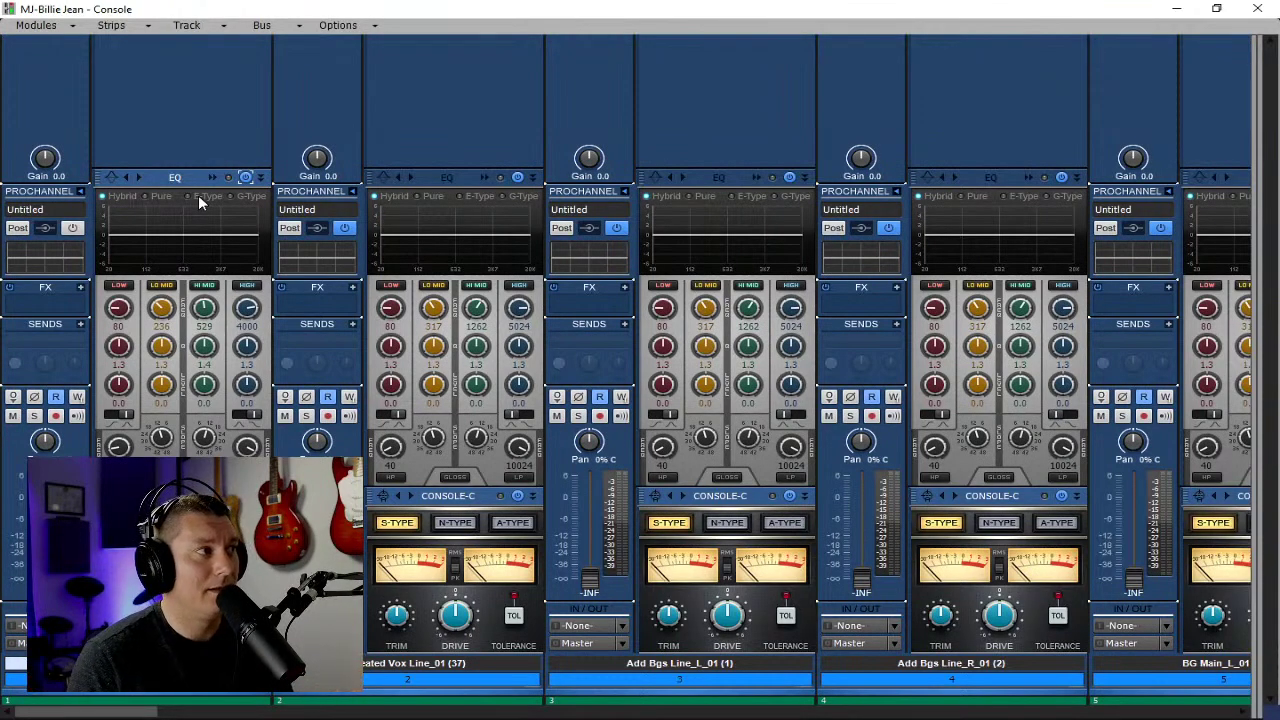
click(211, 177)
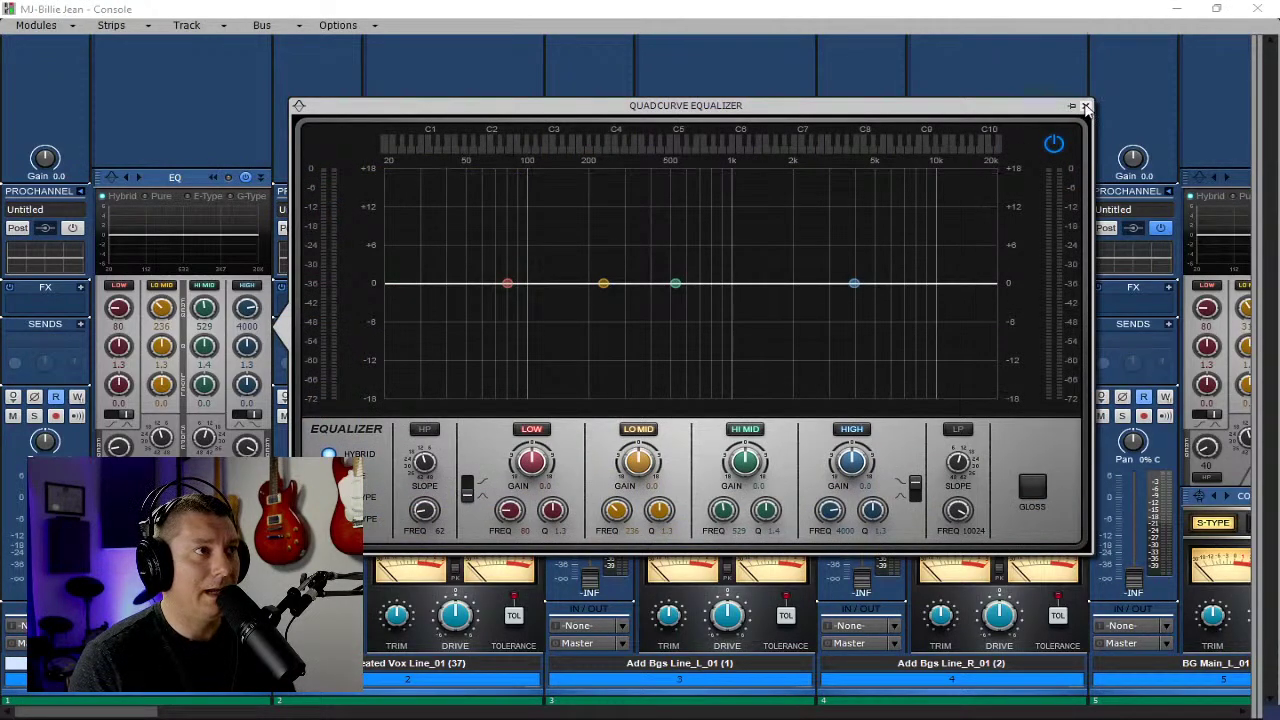
click(1087, 106)
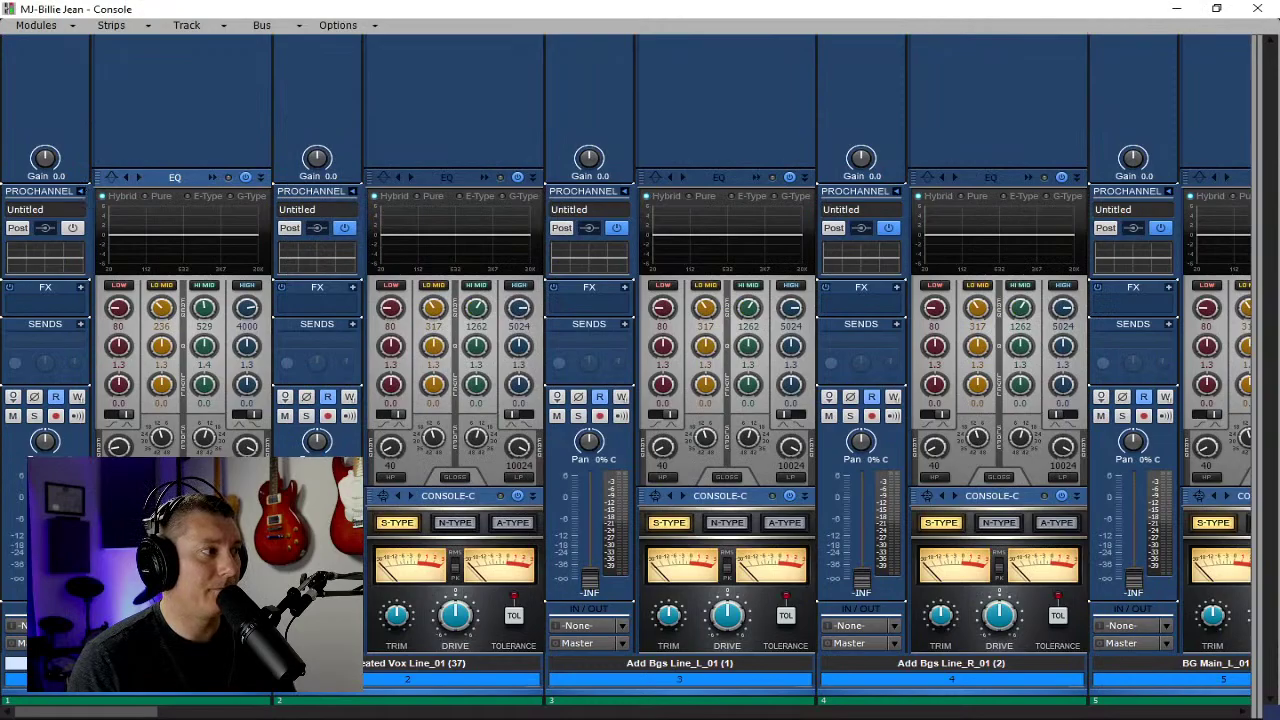
Collapse the ProChannels of all selected tracks, working from the last strips of the console.
drag(135, 711, 1230, 630)
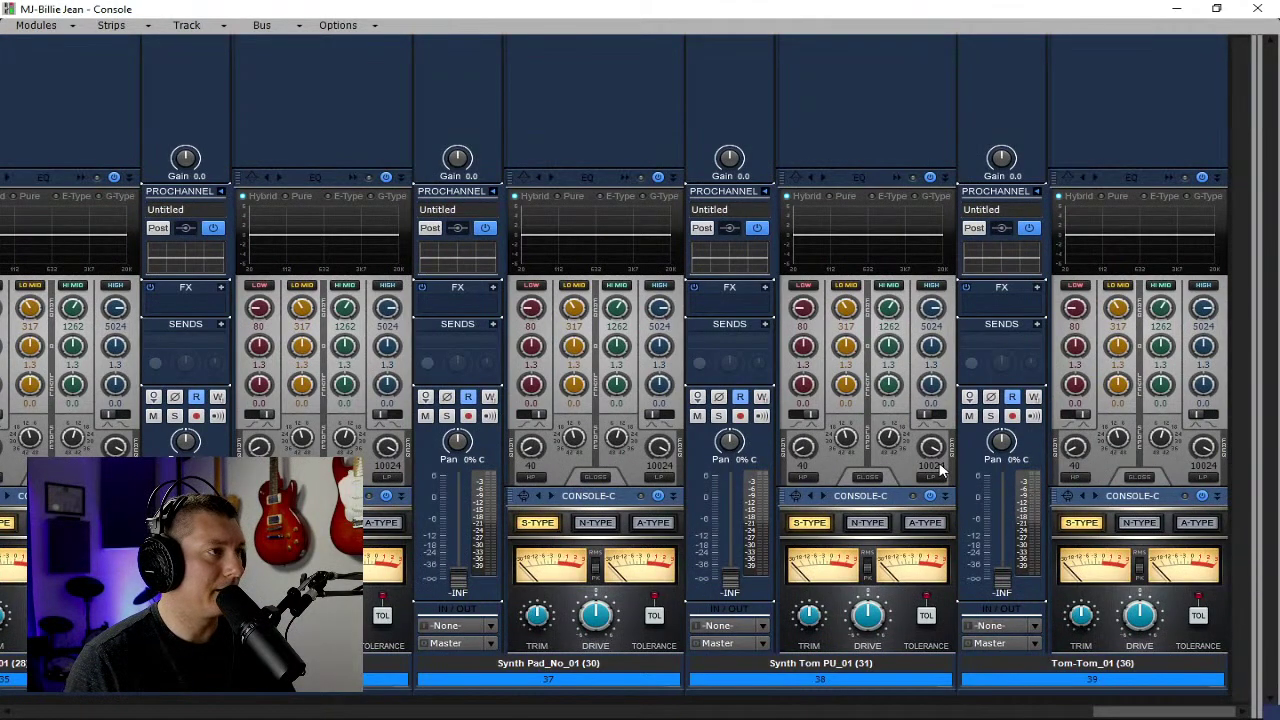
click(493, 190)
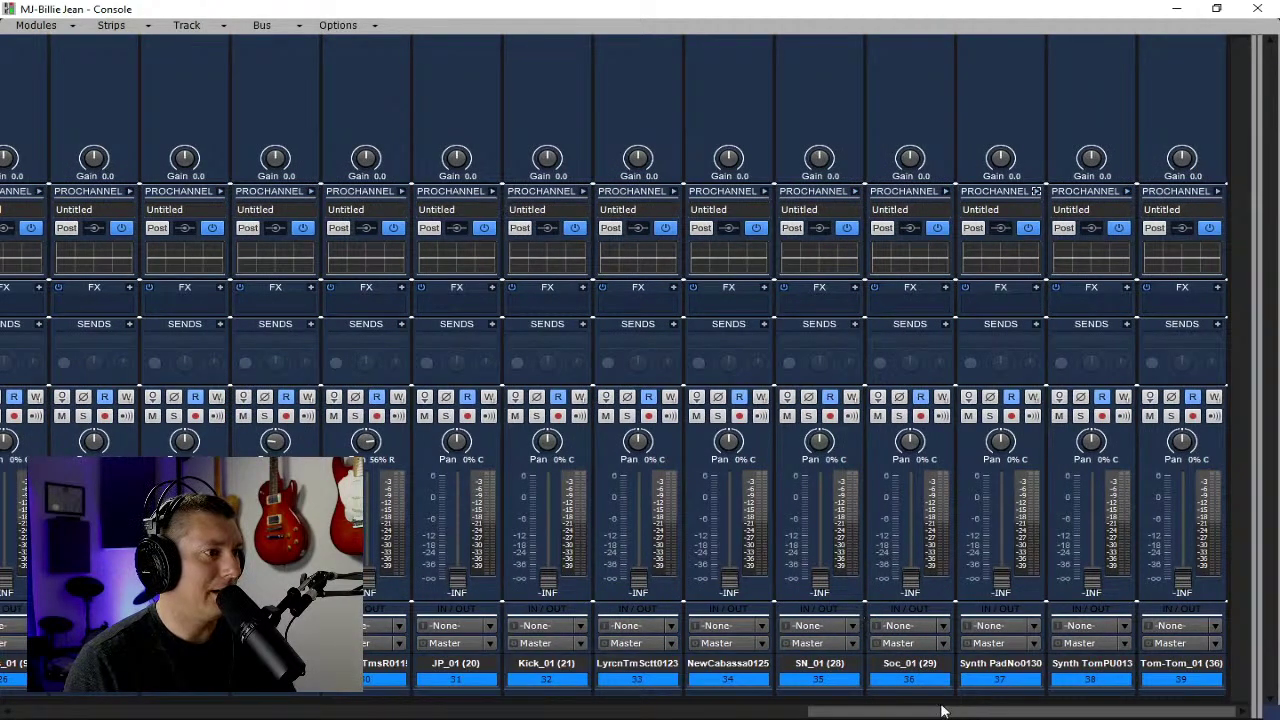
Reset the pan to 0% C on EMU English Horn track 14, Synth_CS_01 track 16 and both Cymbals_Toms tracks.
drag(940, 710, 433, 710)
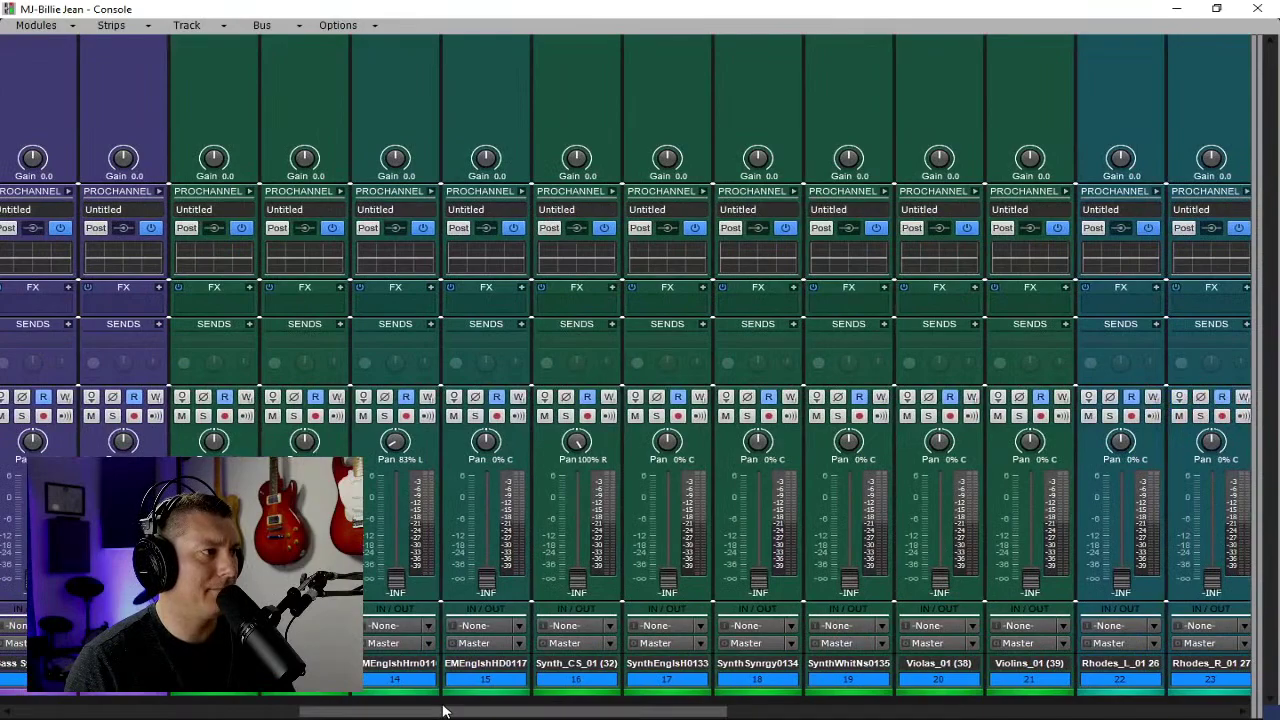
alt+click(396, 443)
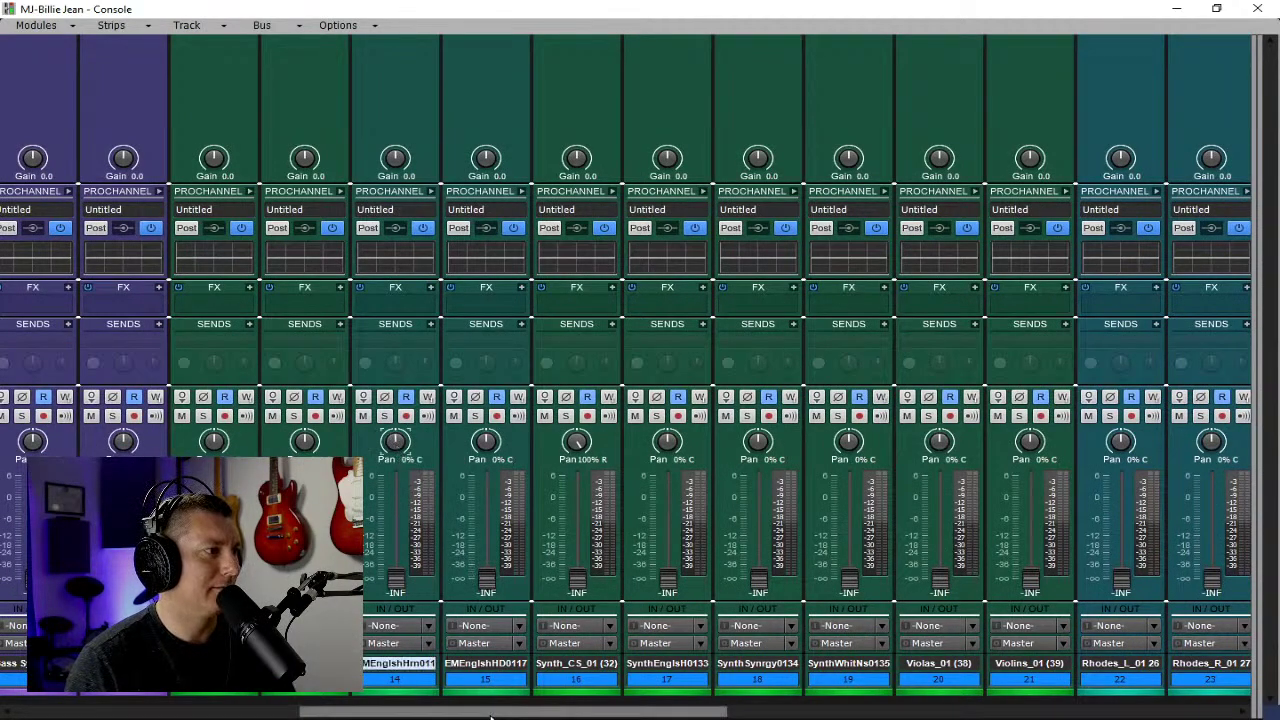
drag(490, 716, 450, 712)
alt+click(712, 443)
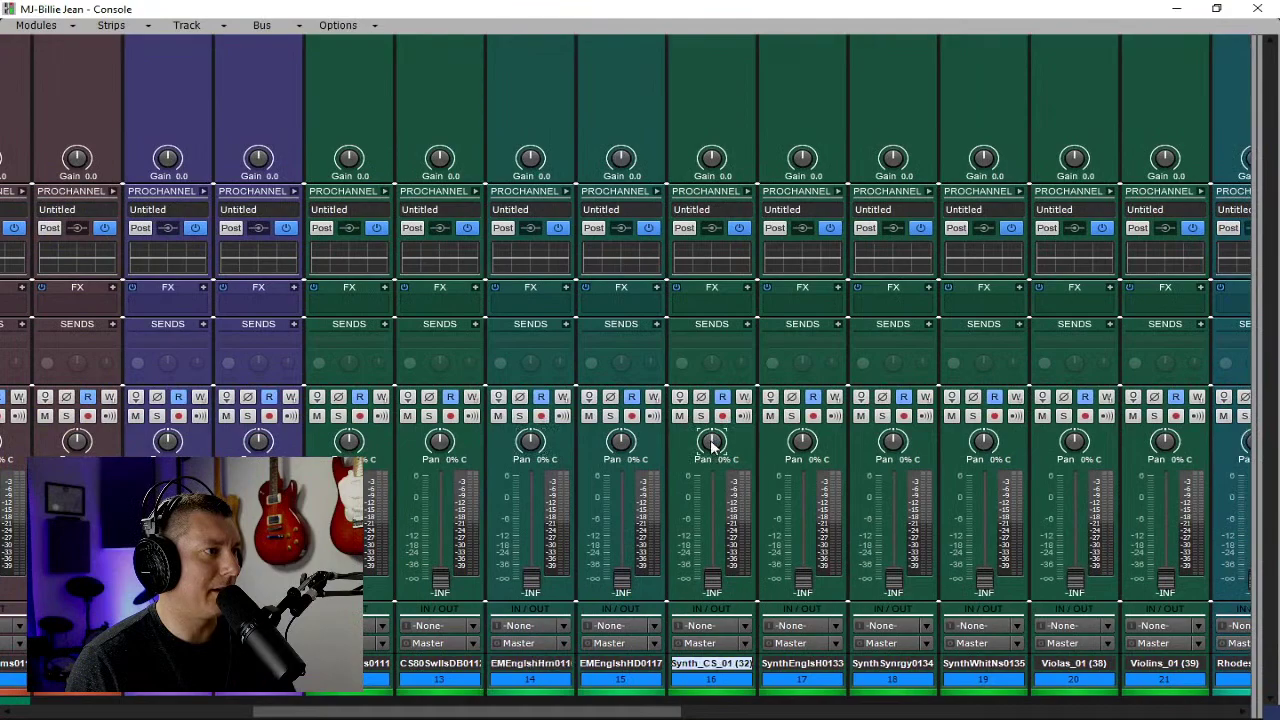
drag(623, 711, 1020, 714)
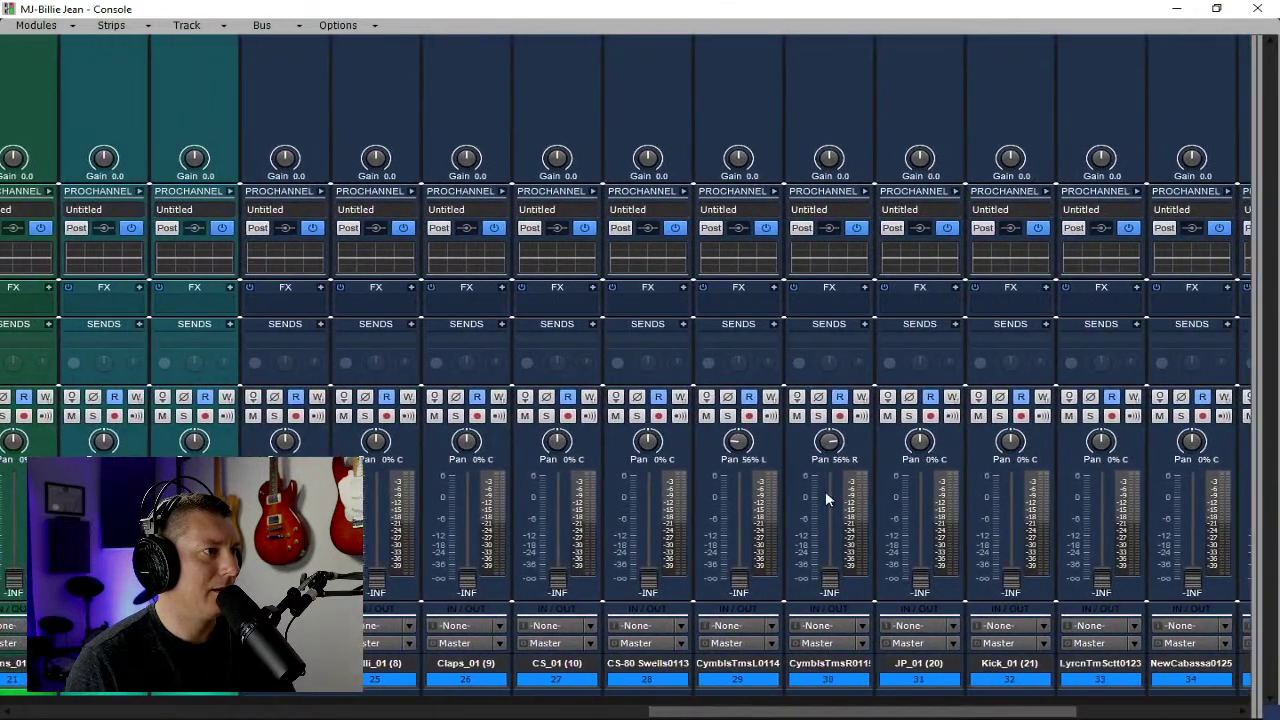
alt+click(738, 441)
alt+click(829, 441)
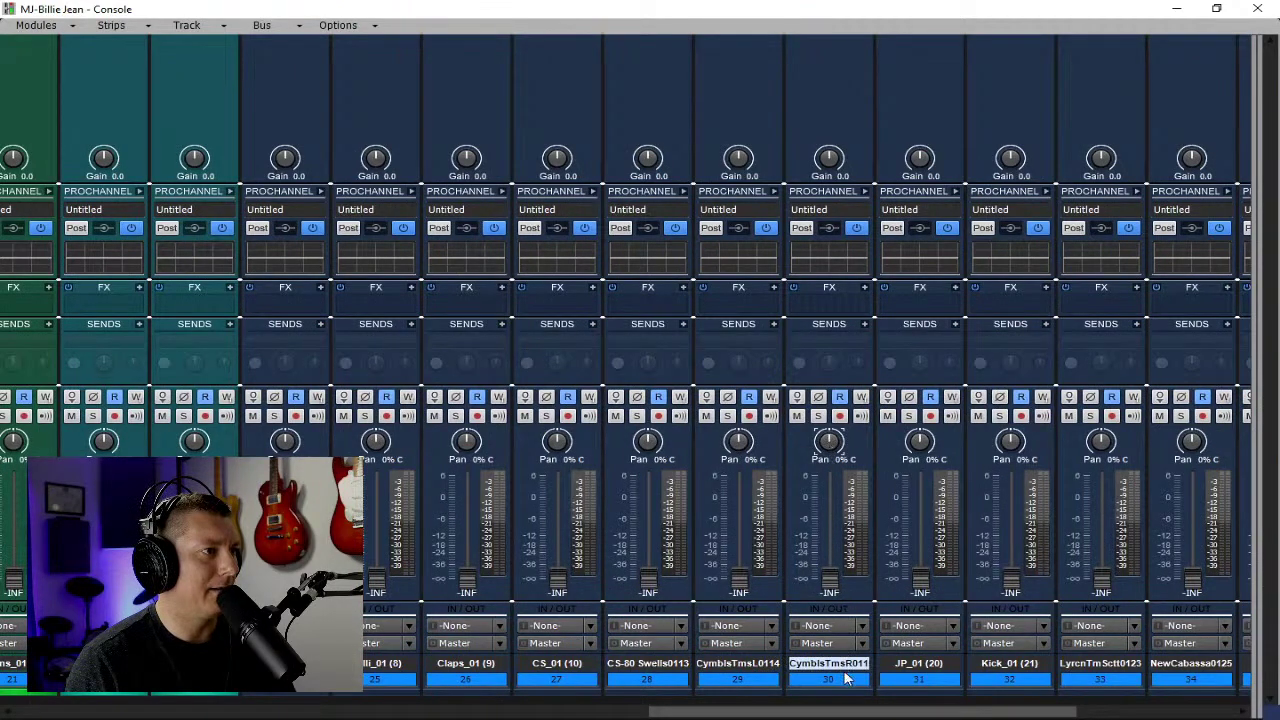
drag(860, 712, 990, 712)
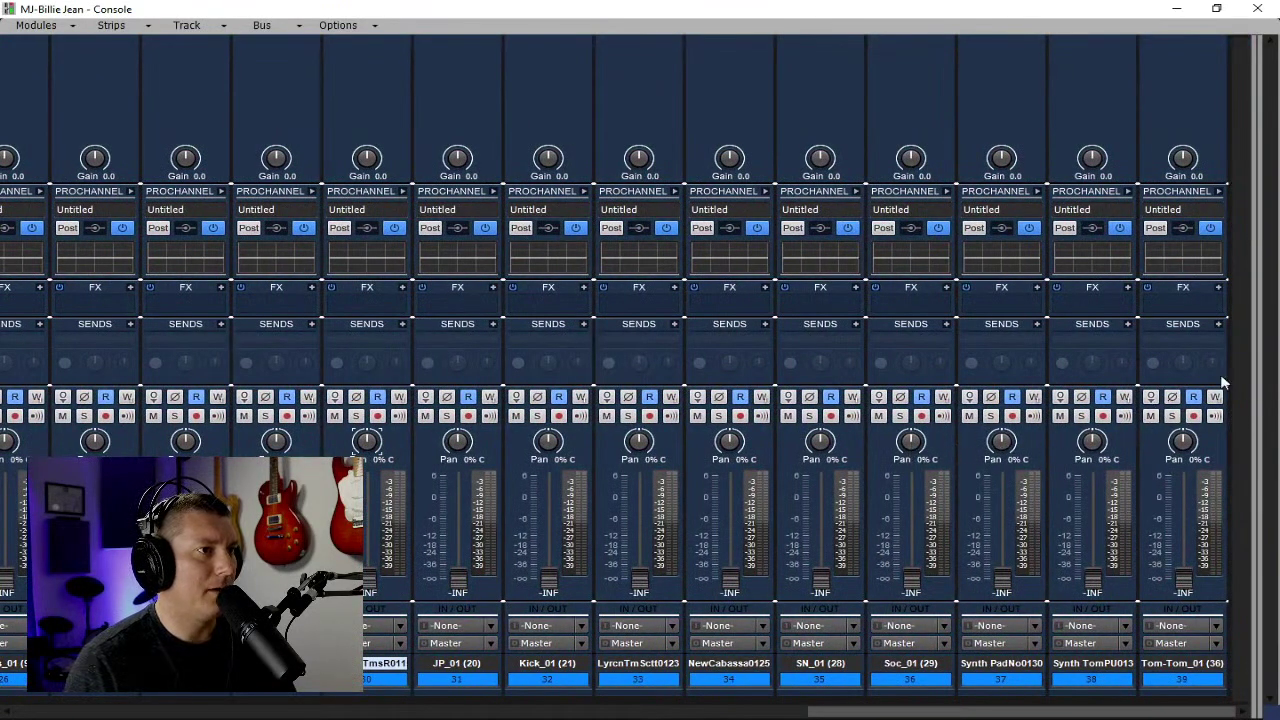
Bring the bus strips back into the console, select Master, Metronome and Preview, and expand their ProChannels.
drag(1248, 358, 507, 362)
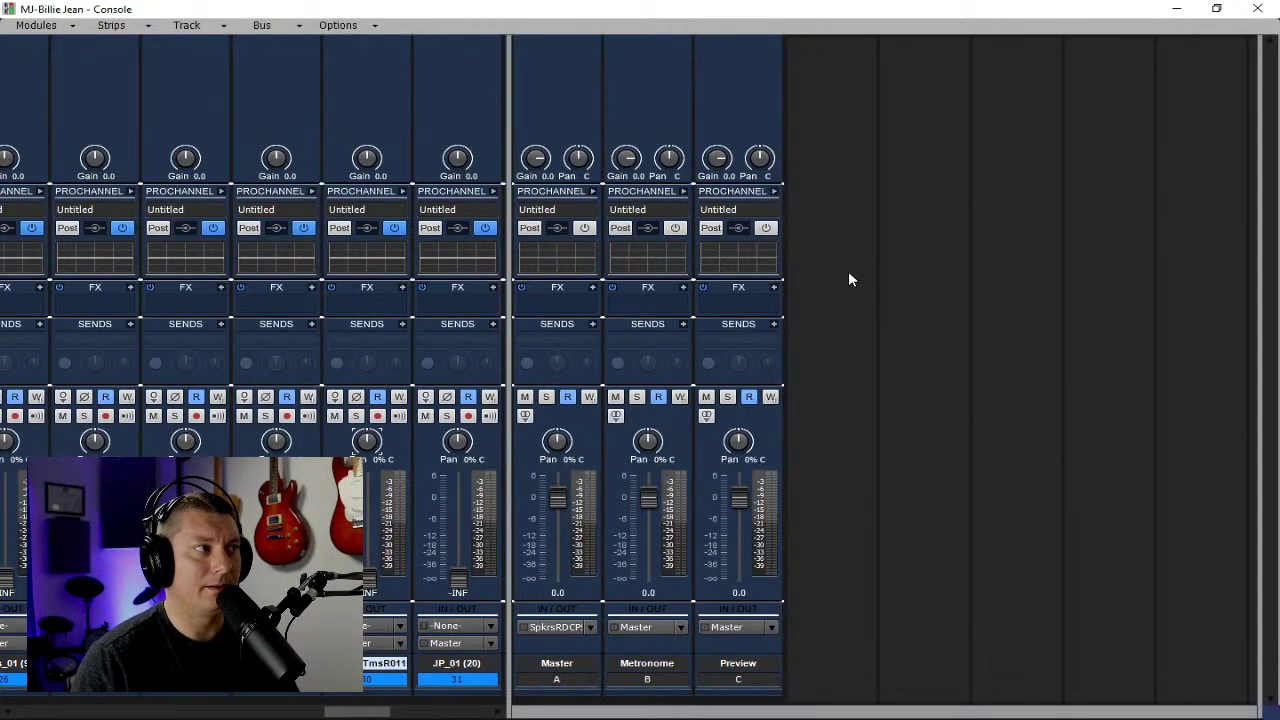
click(580, 686)
shift+click(734, 691)
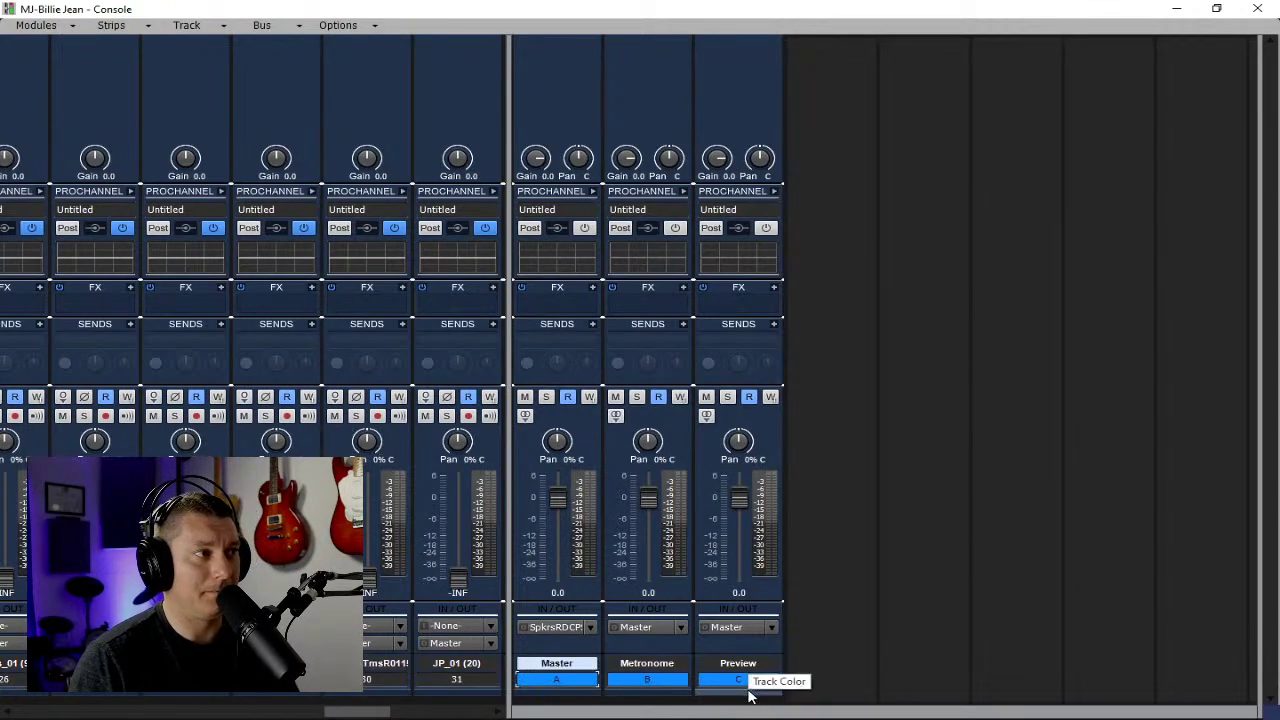
click(592, 191)
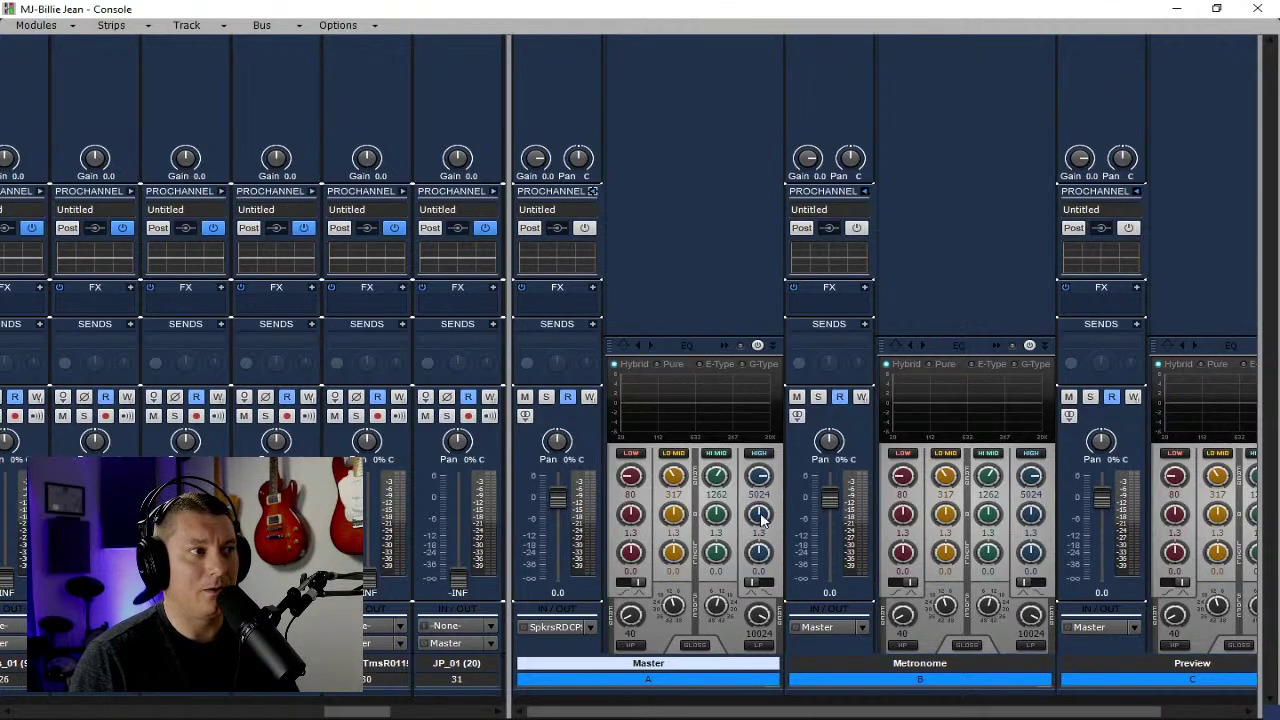
Insert the Console Emulator Channel module into the ProChannels of the Master, Metronome and Preview buses and collapse them.
right_click(686, 205)
mouse_move(757, 218)
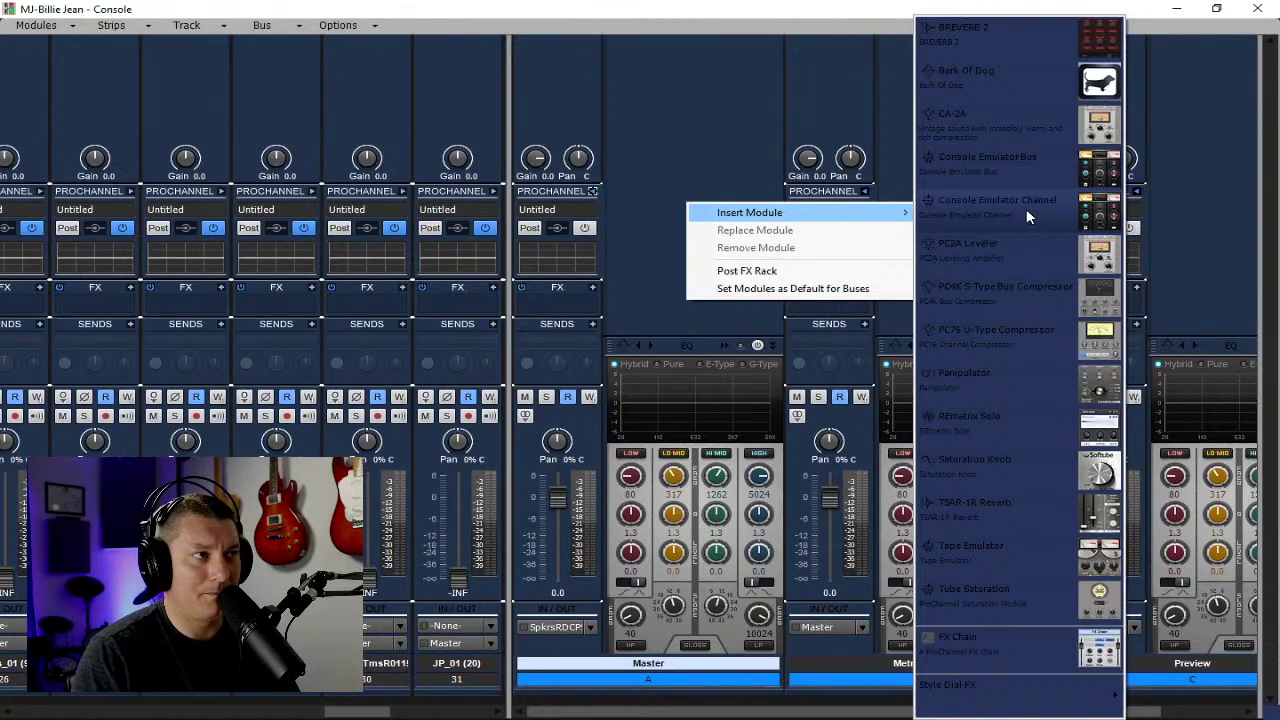
click(1026, 208)
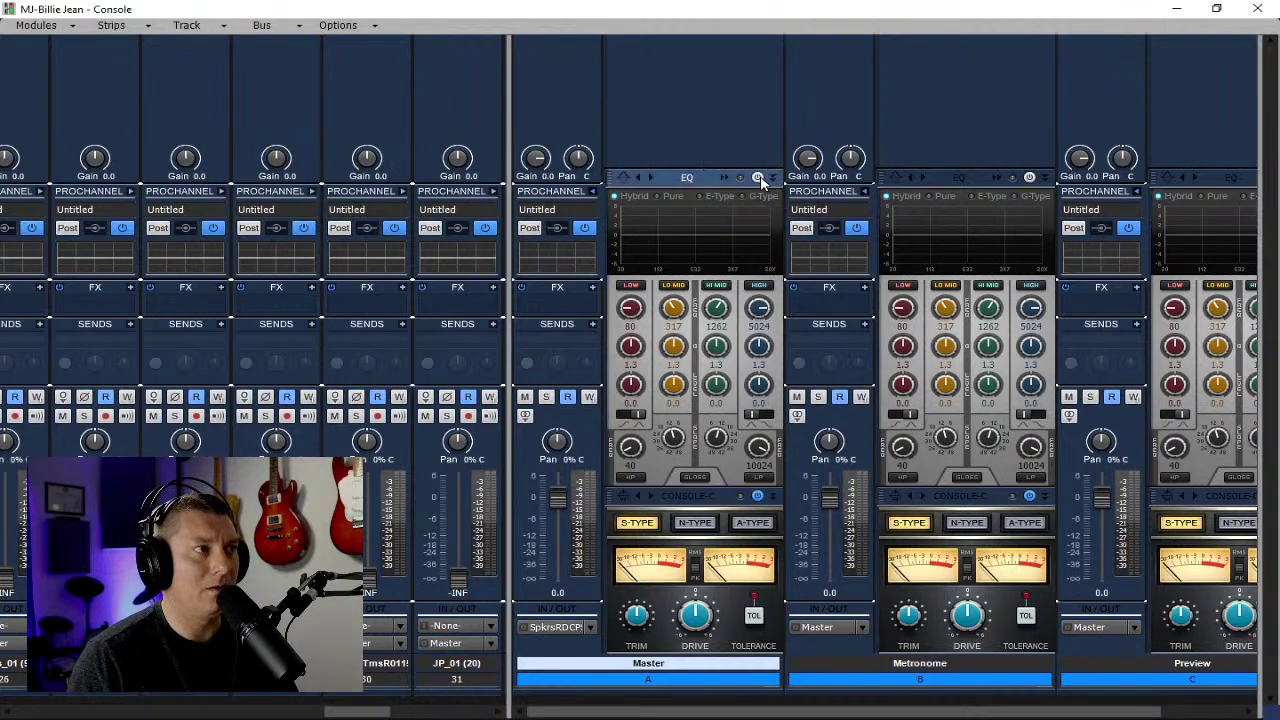
click(593, 191)
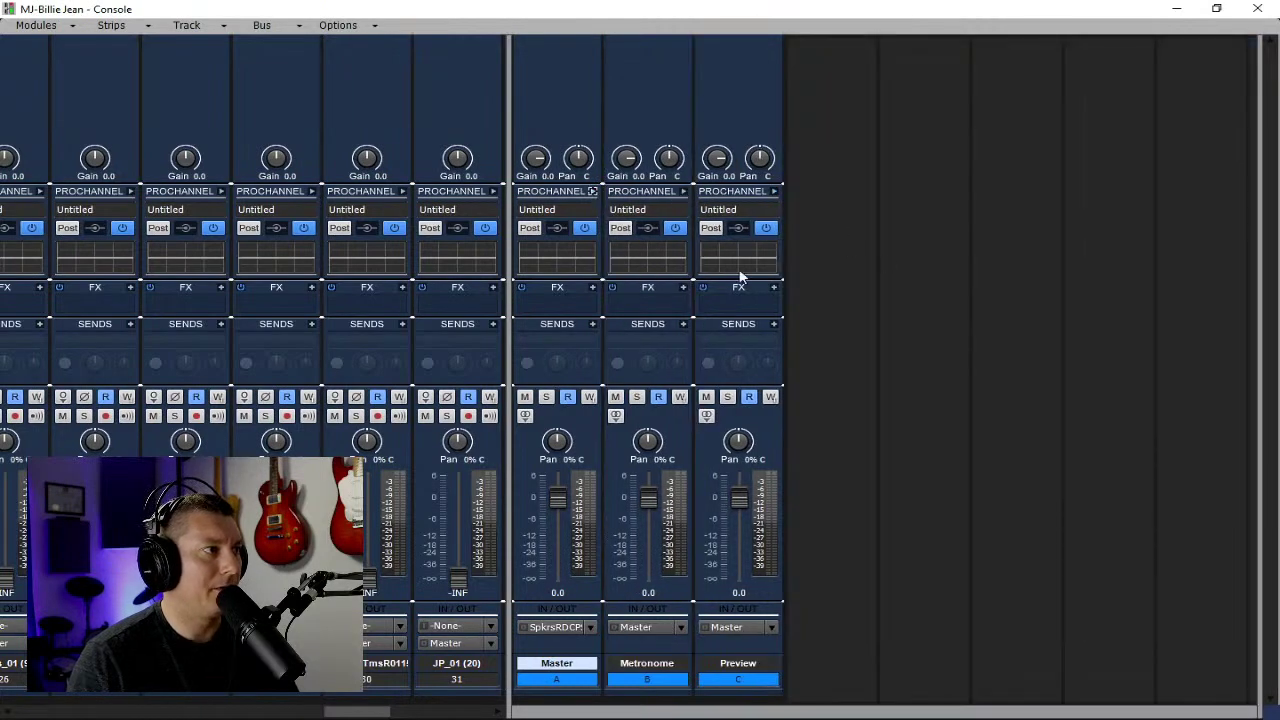
Reposition the divider between track and bus strips, leaving room beside the three buses for more strips.
drag(506, 282, 776, 322)
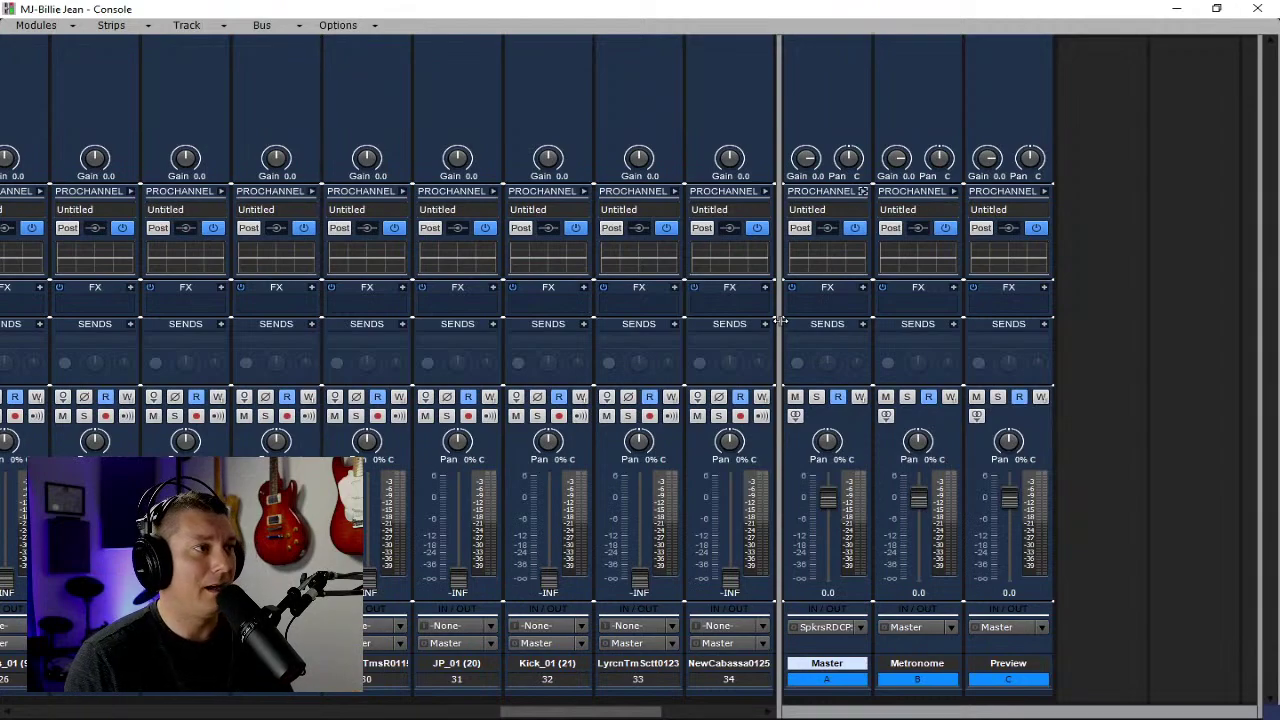
drag(779, 320, 970, 337)
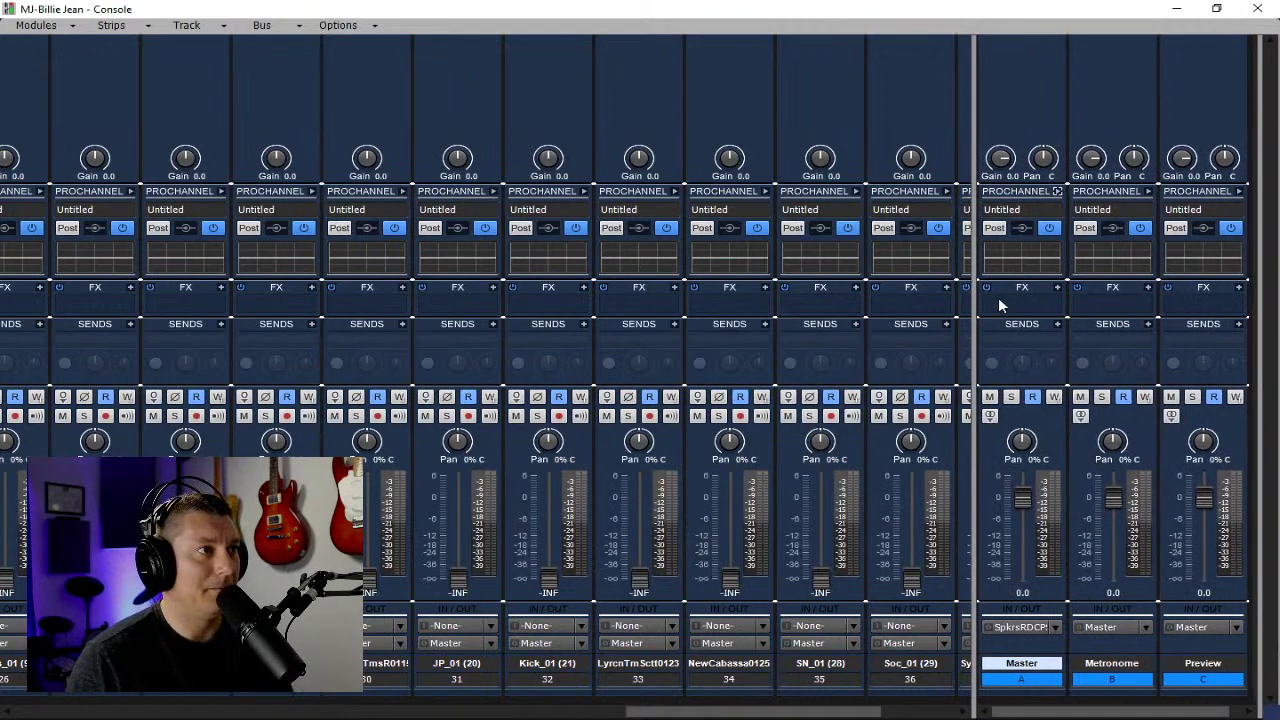
mouse_move(971, 303)
mouse_down()
mouse_move(950, 307)
mouse_move(975, 318)
mouse_up()
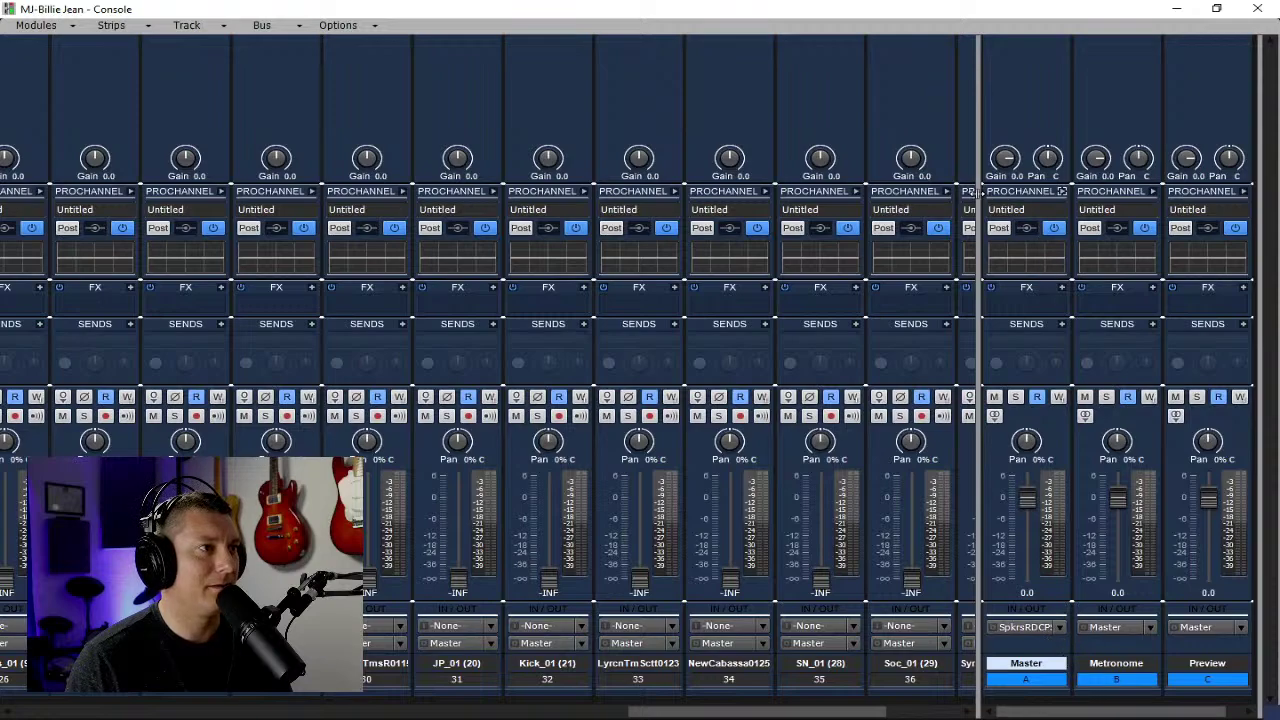
drag(977, 195, 629, 206)
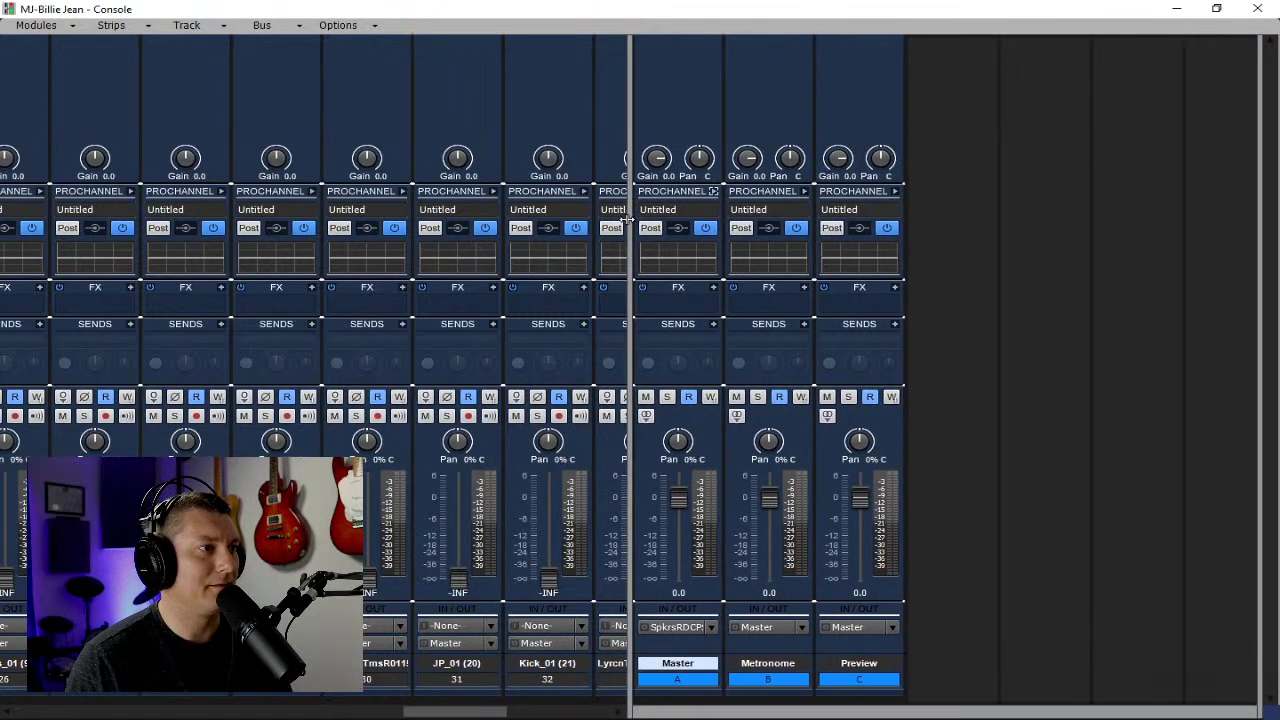
click(895, 683)
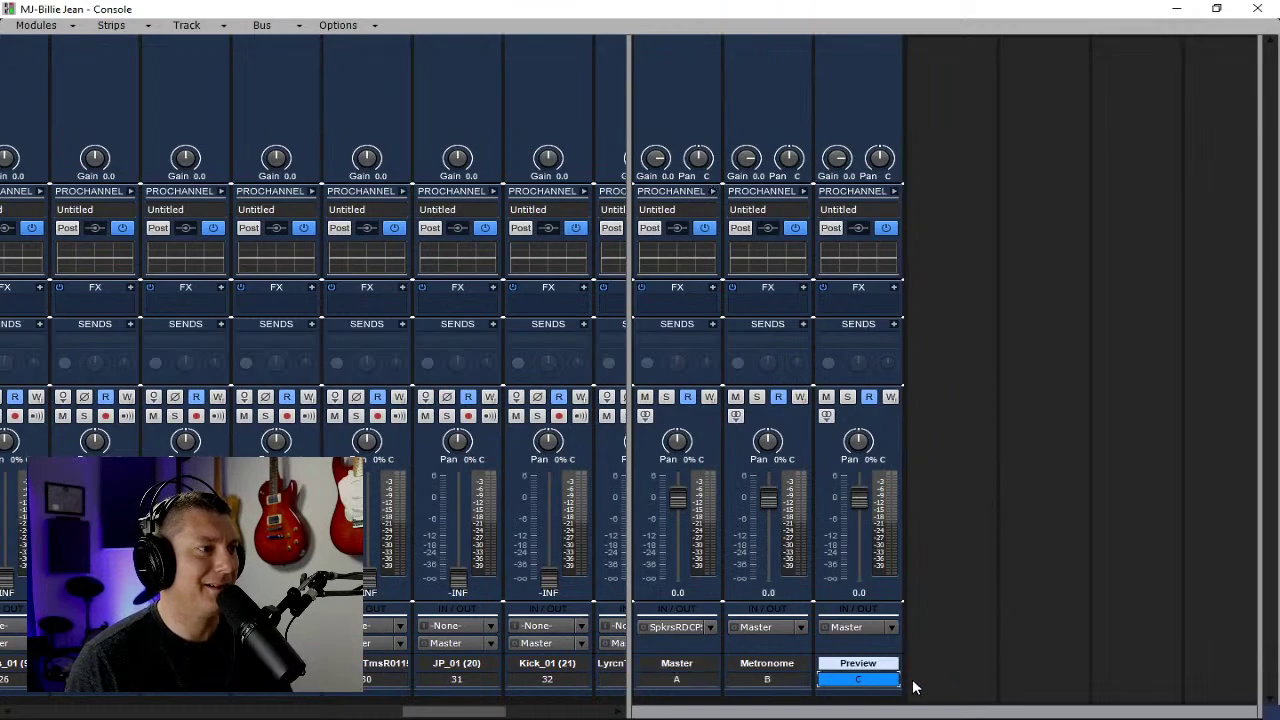
click(789, 679)
right_click(805, 432)
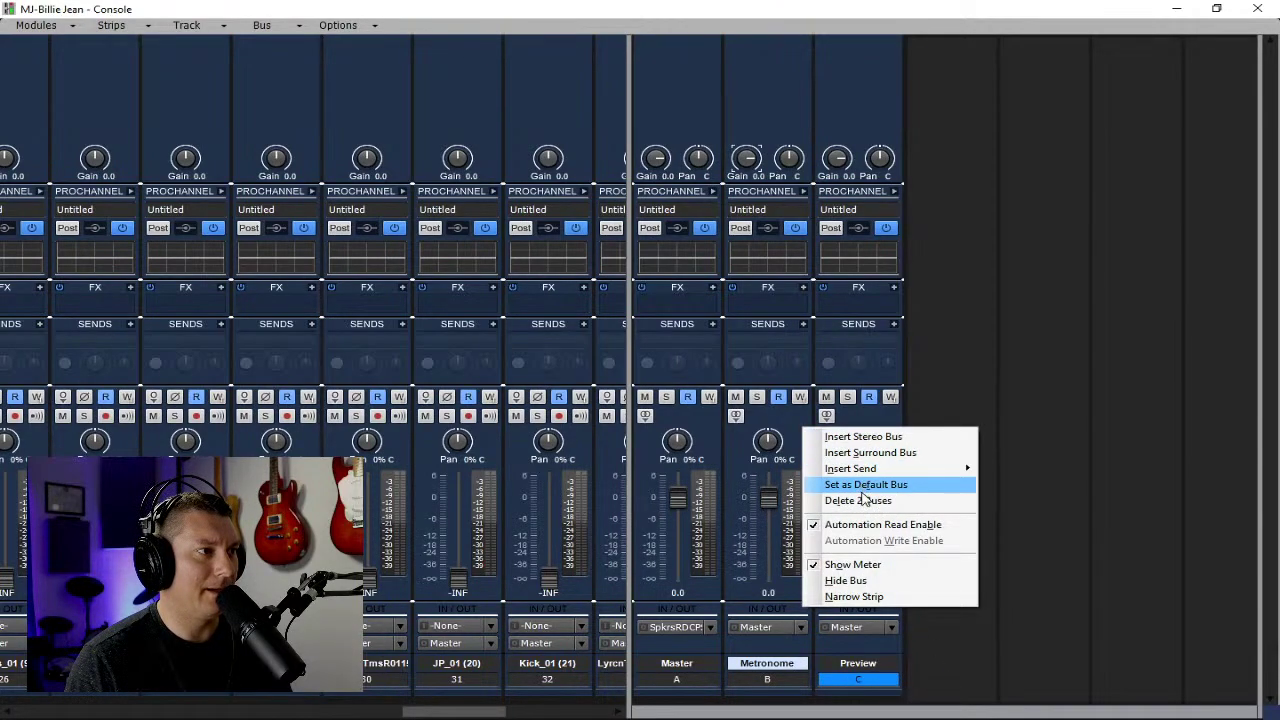
click(1013, 468)
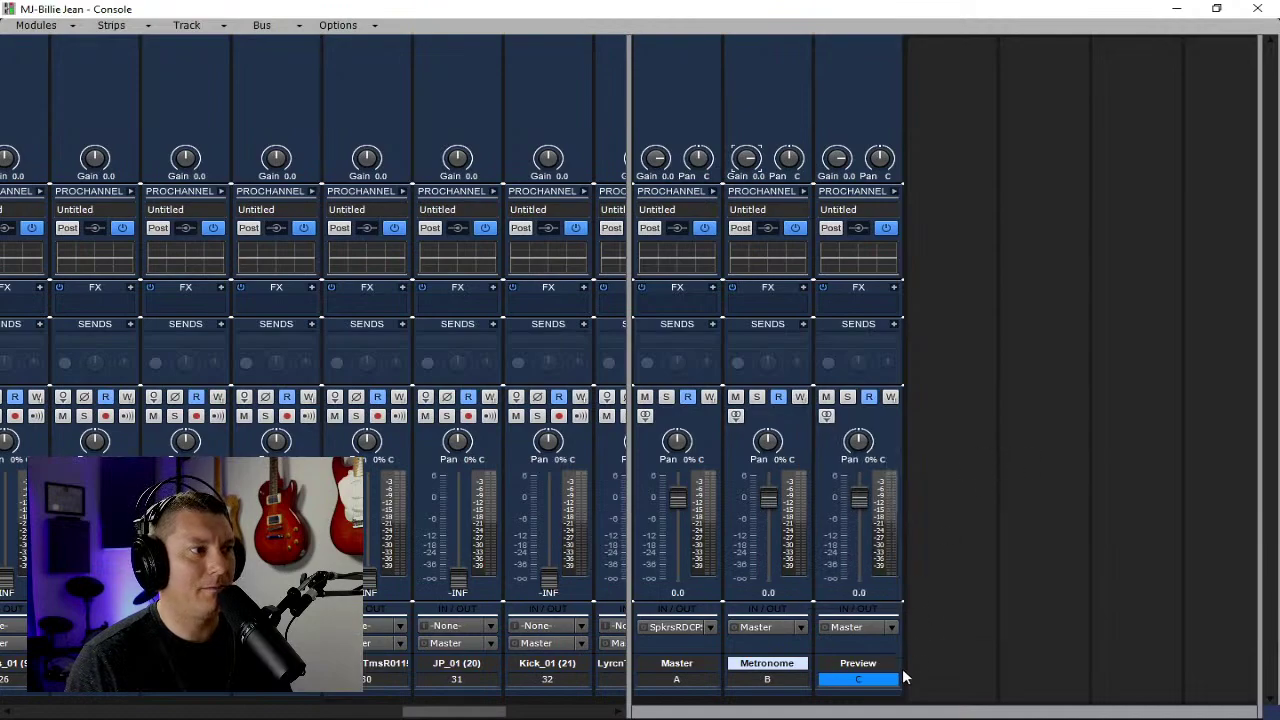
click(872, 682)
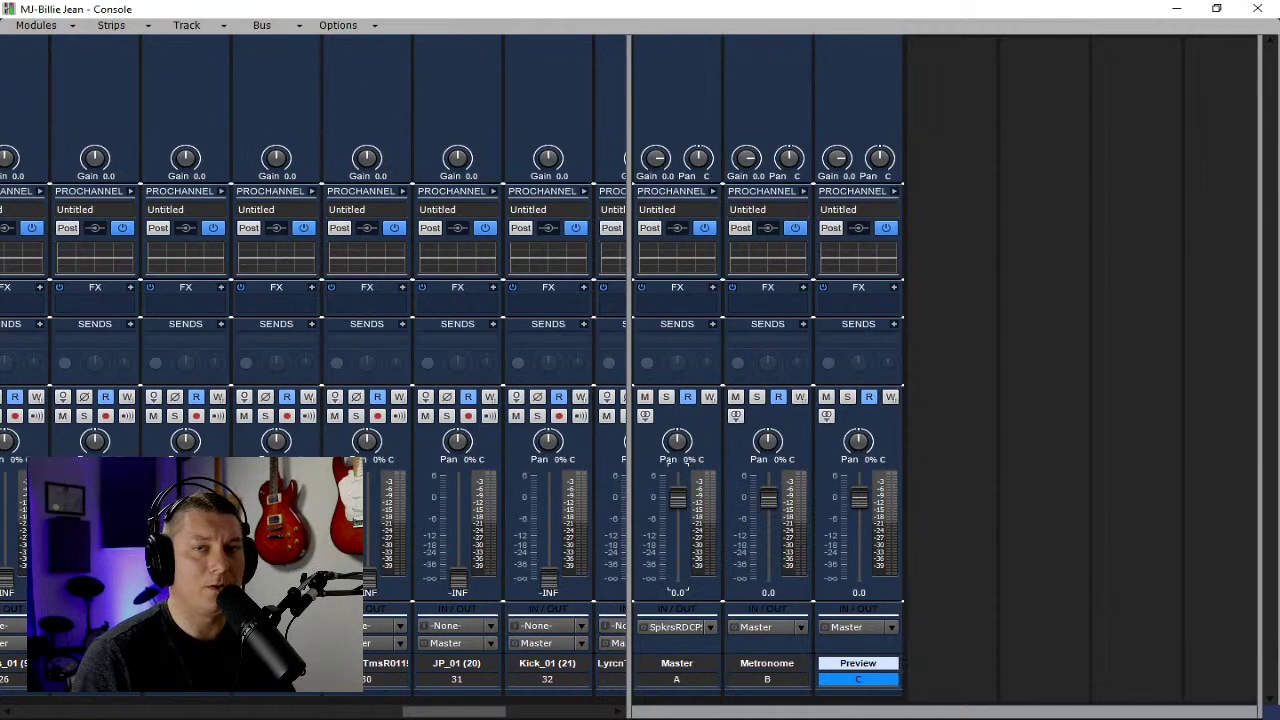
mouse_move(678, 485)
mouse_down()
mouse_move(678, 545)
mouse_move(677, 495)
mouse_up()
double_click(677, 519)
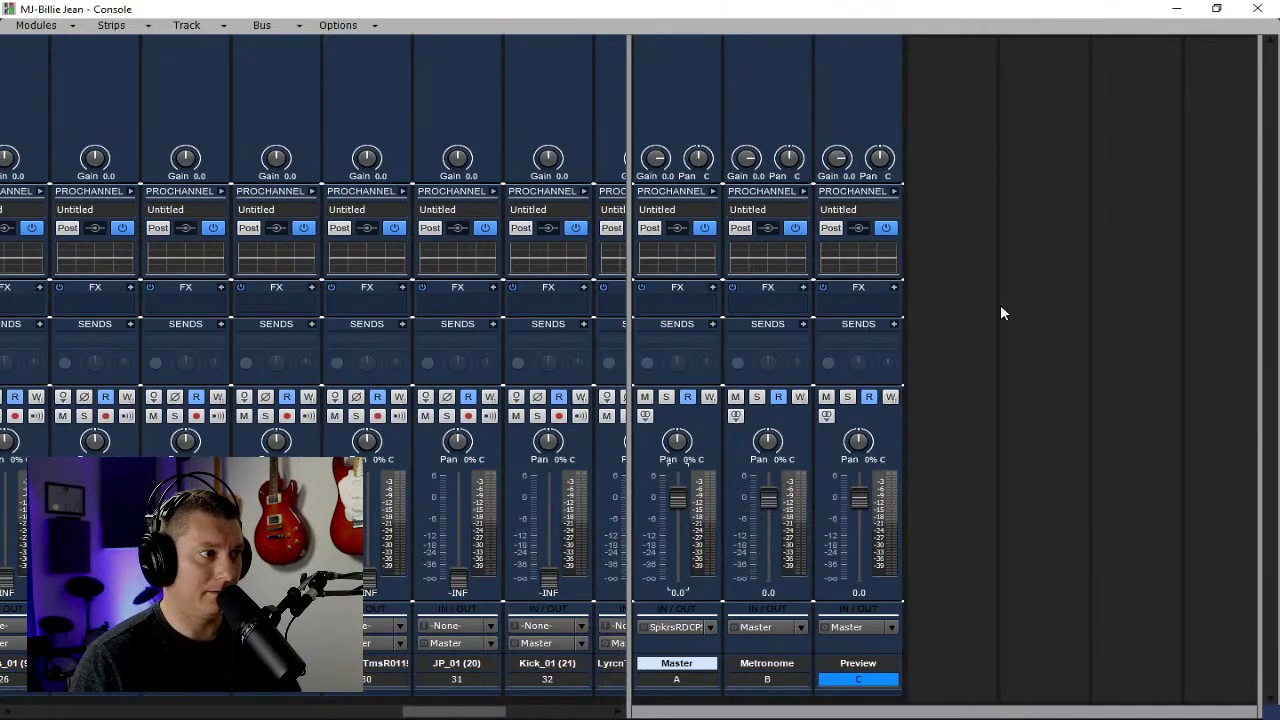
Delete the Metronome and Preview buses together, keeping only the Master bus.
click(843, 680)
click(771, 683)
click(857, 680)
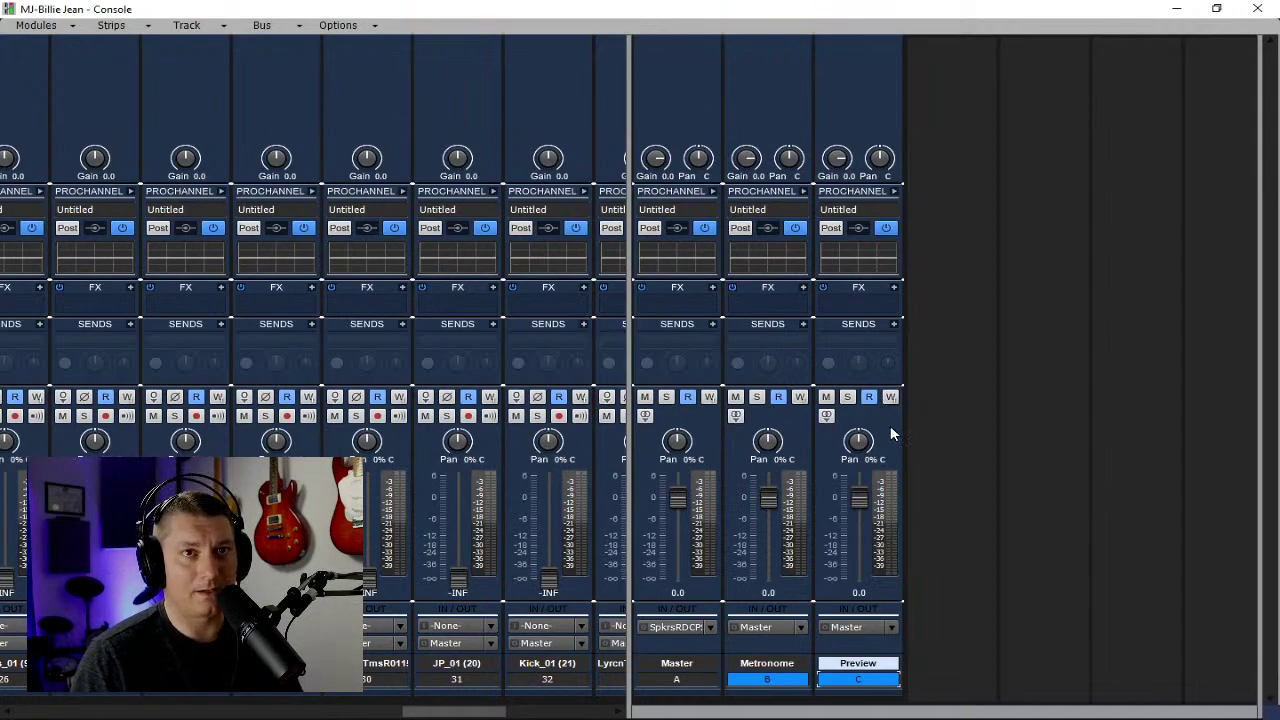
right_click(893, 434)
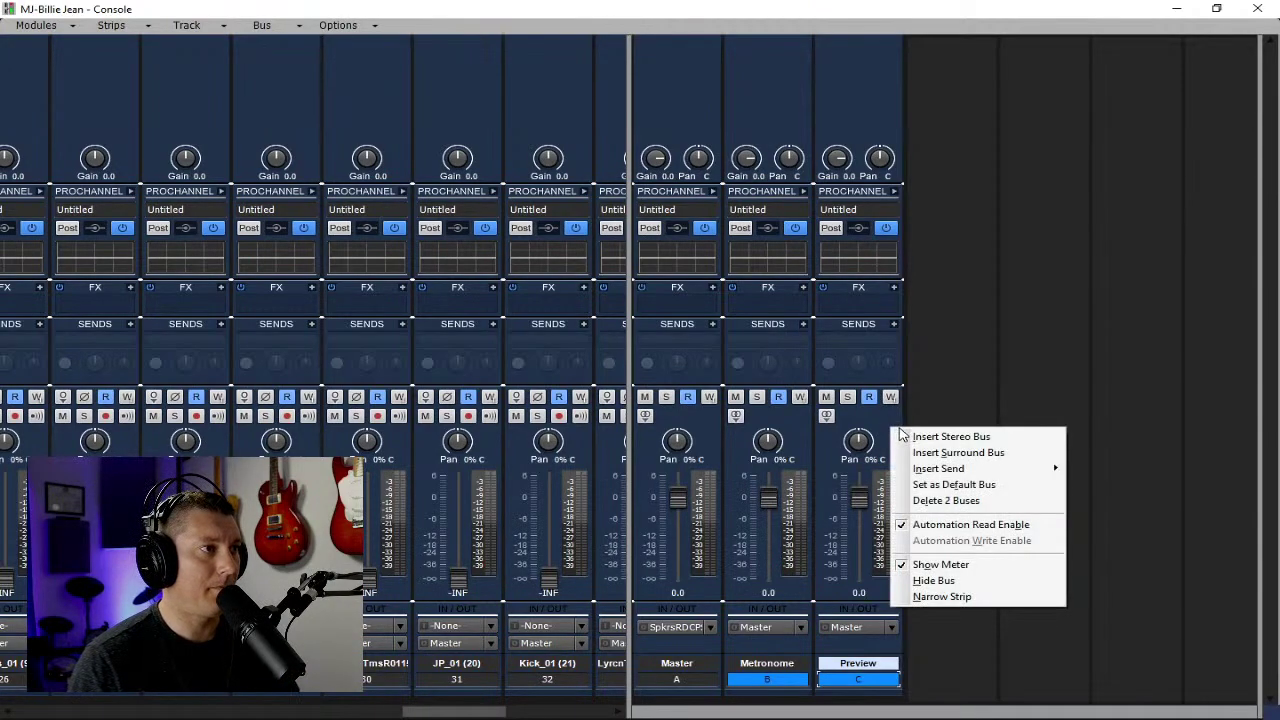
click(946, 500)
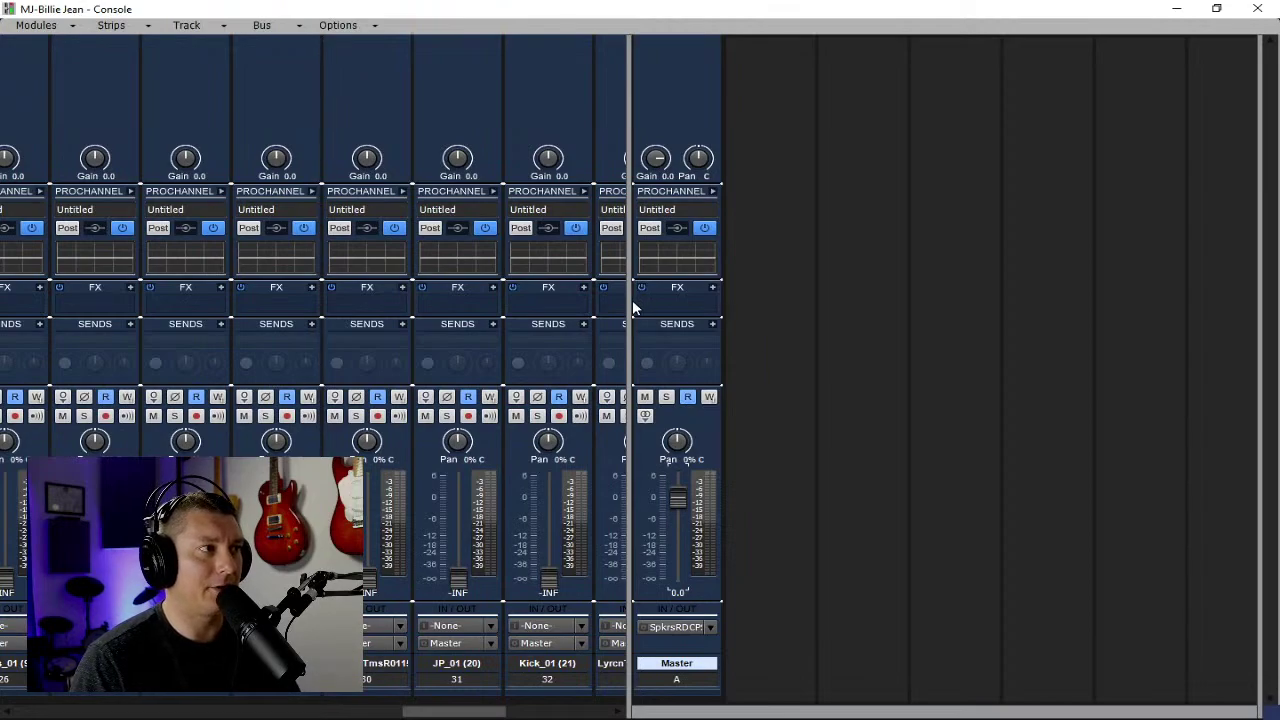
Insert a stereo bus beside Master and name it DRUMS.
right_click(783, 309)
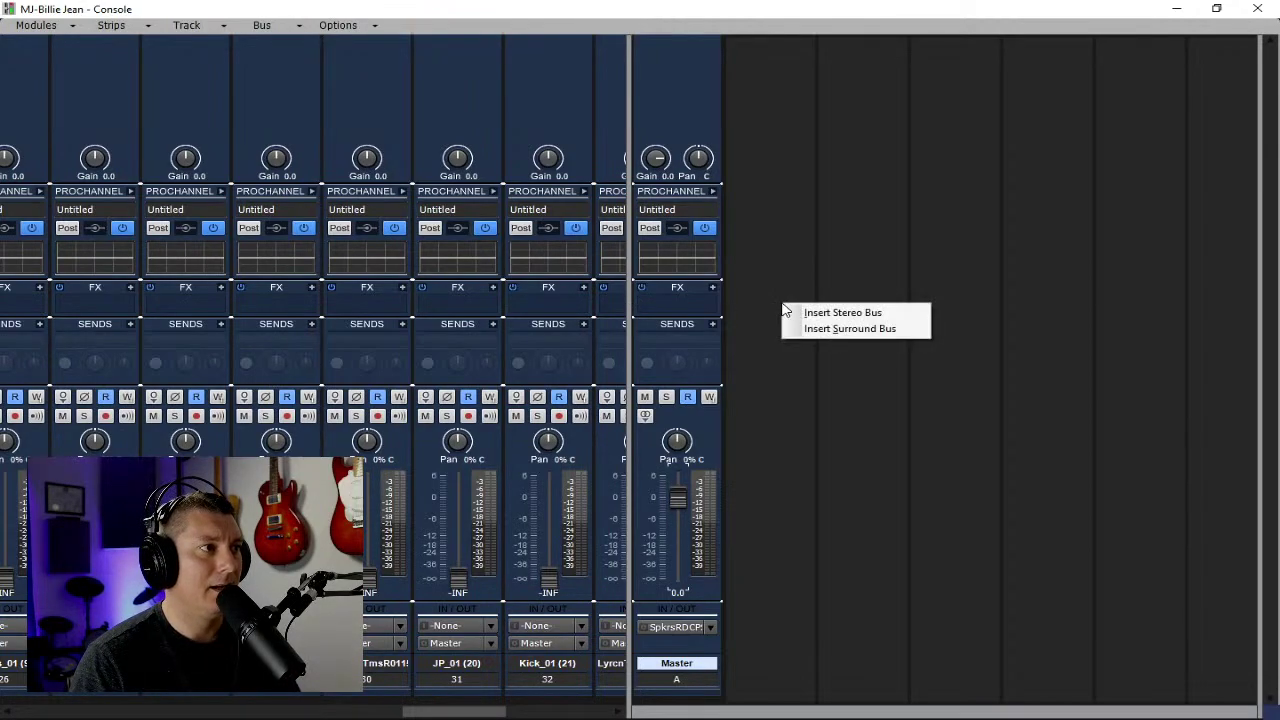
click(852, 316)
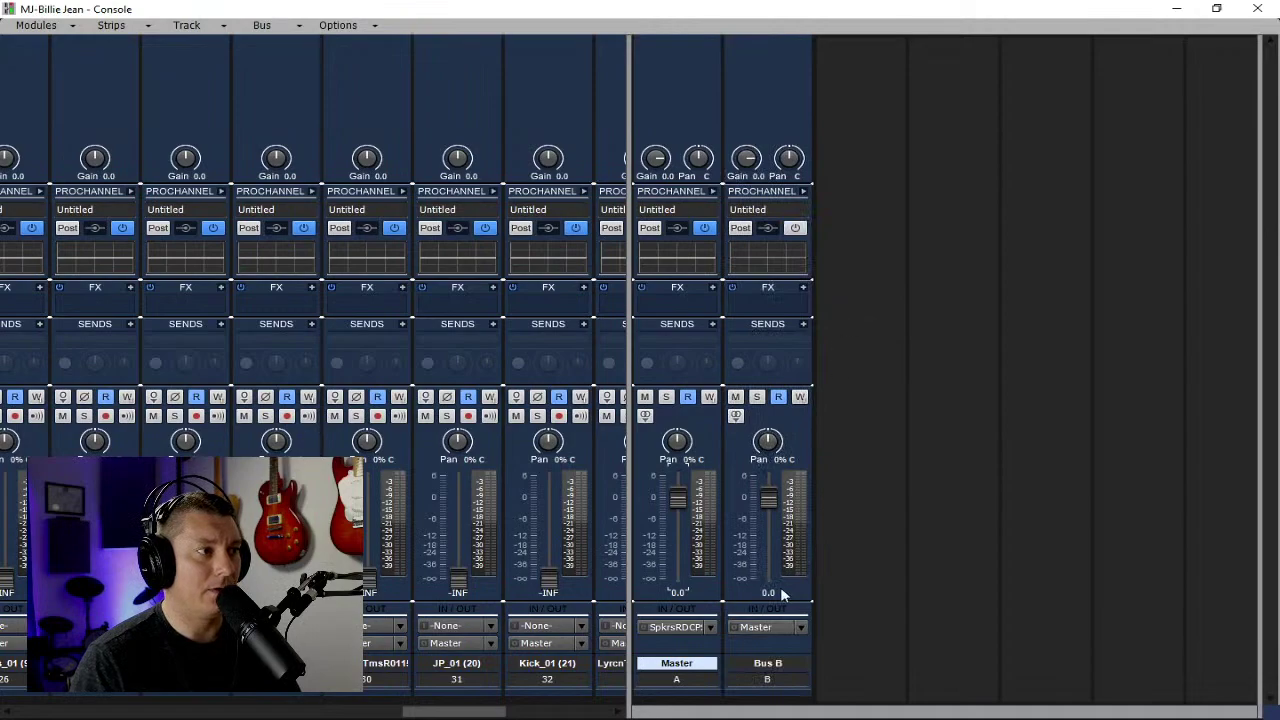
double_click(781, 663)
text(DRUMS)
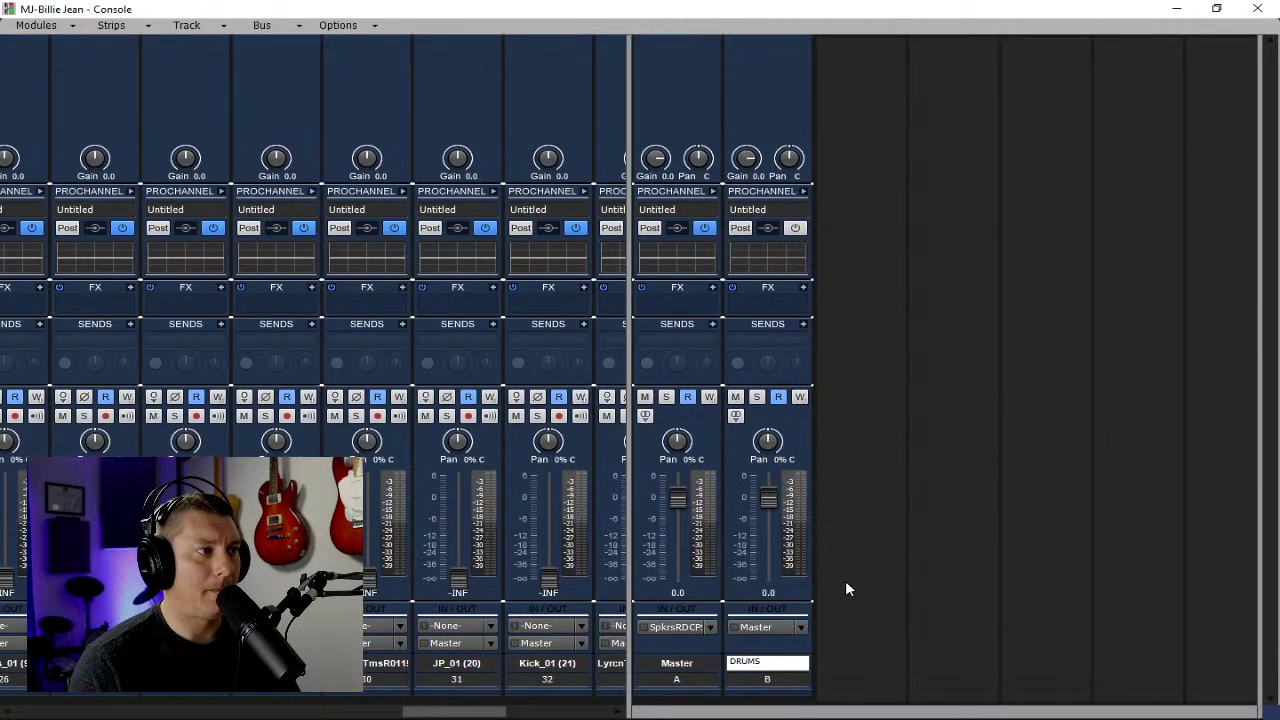
key(Return)
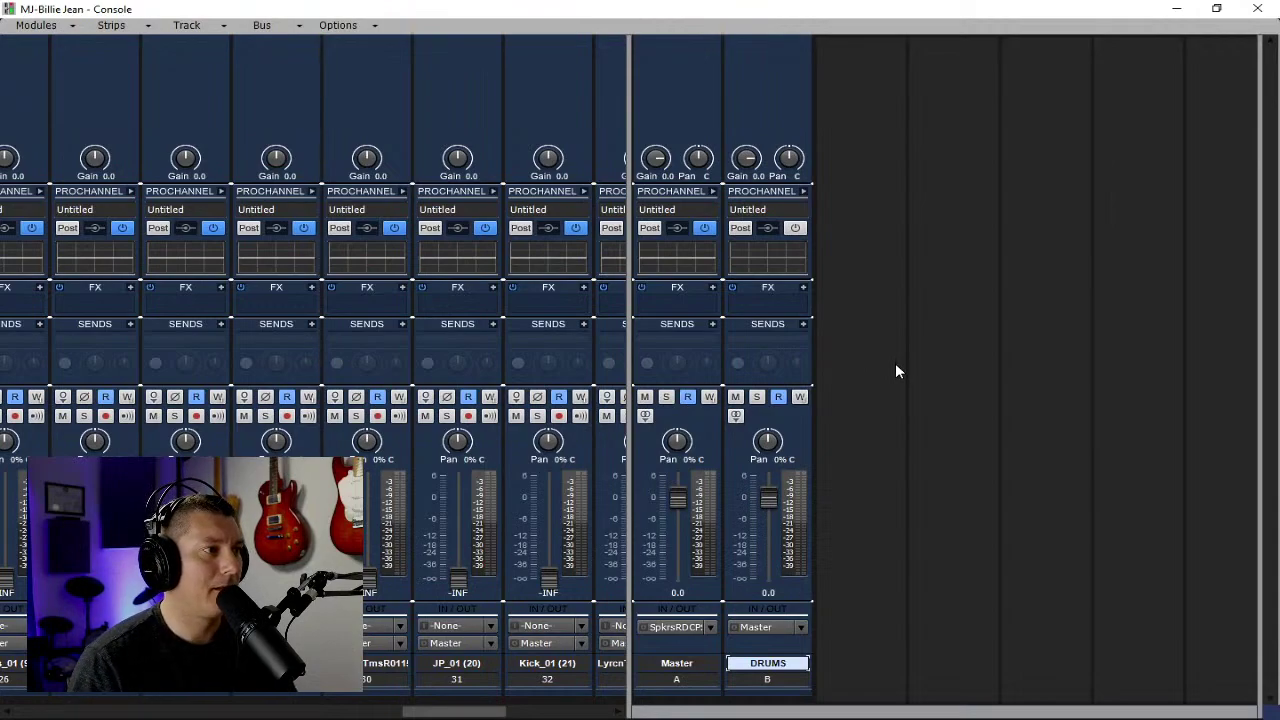
Colour the DRUMS bus strip light grey (Red 192, Green 192, Blue 192) using a custom colour.
right_click(881, 380)
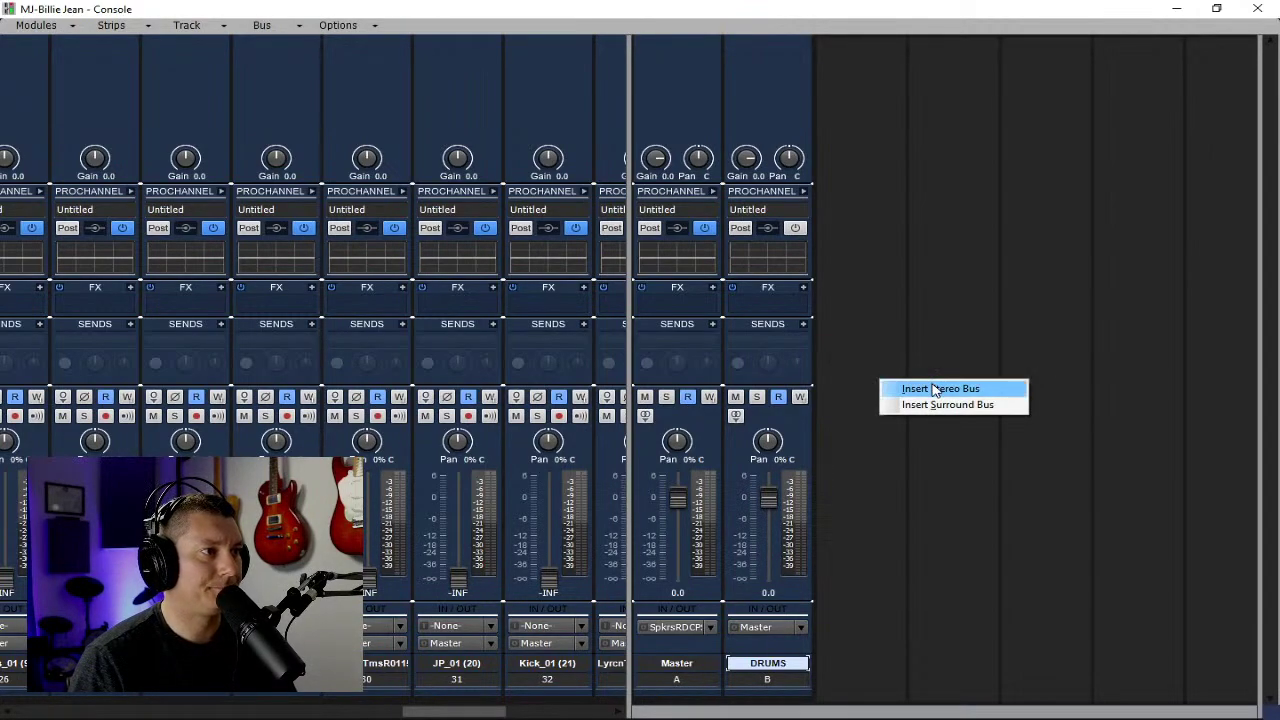
click(768, 691)
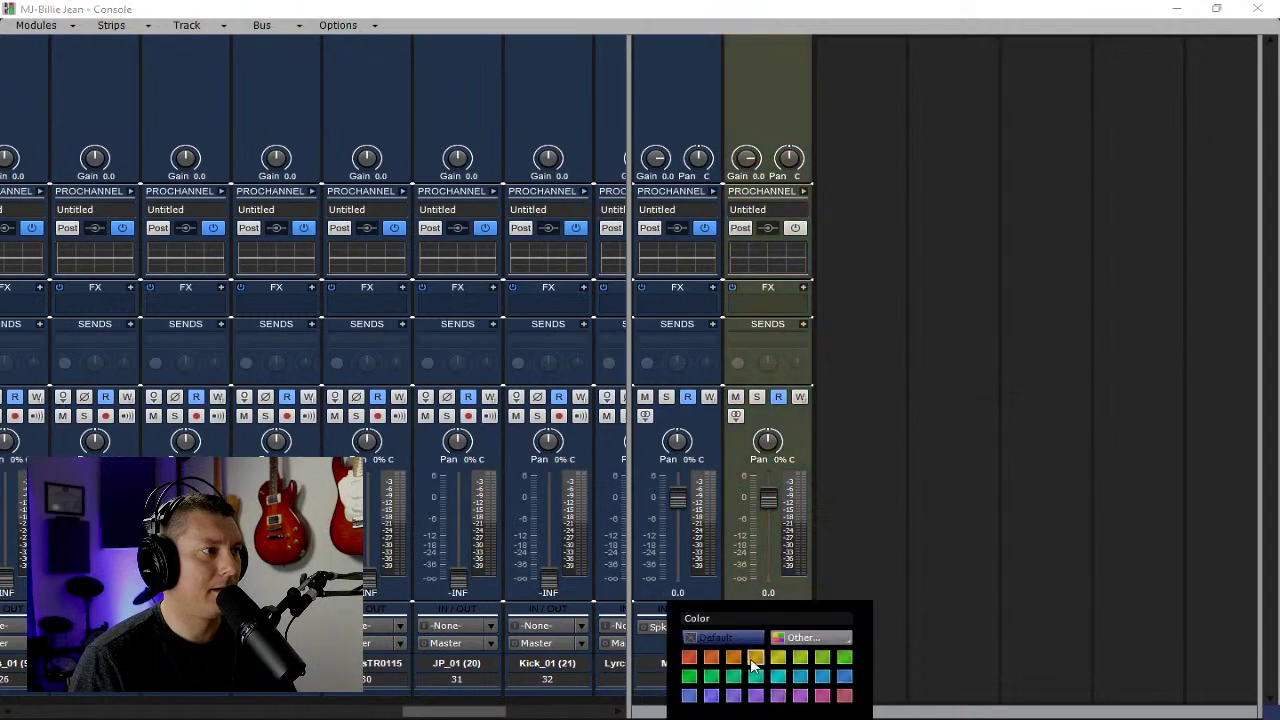
click(822, 638)
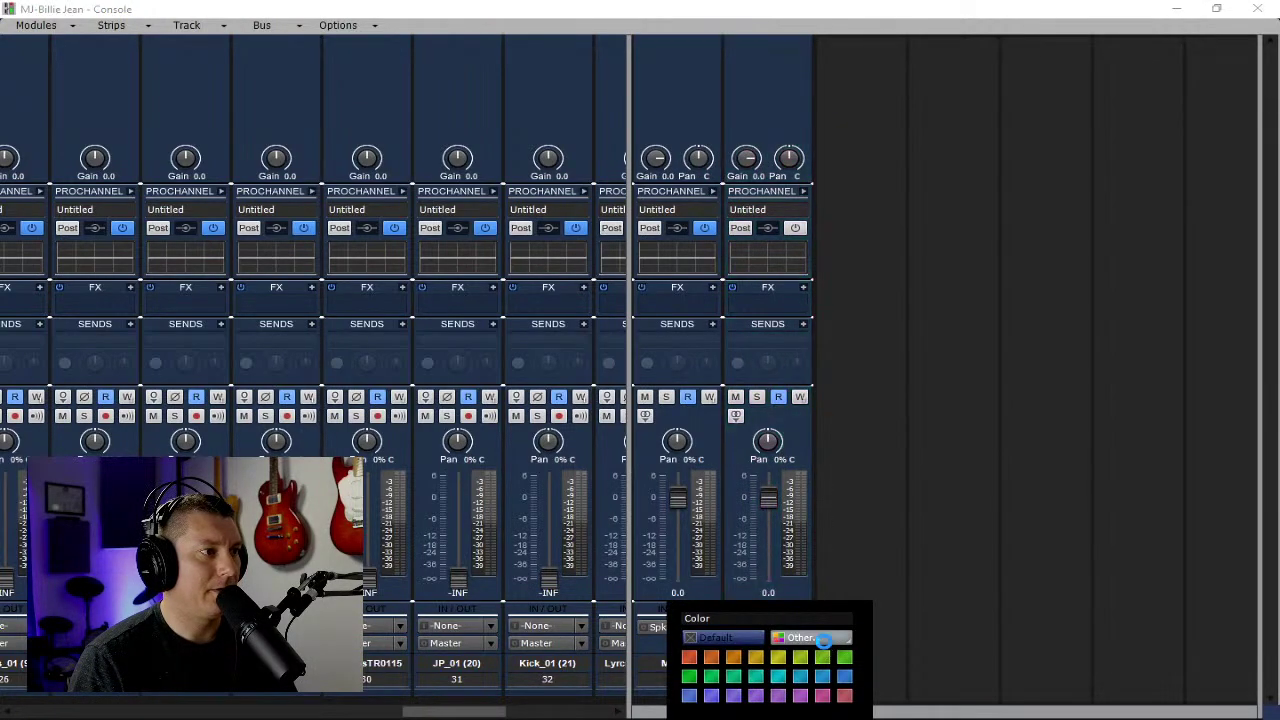
click(574, 365)
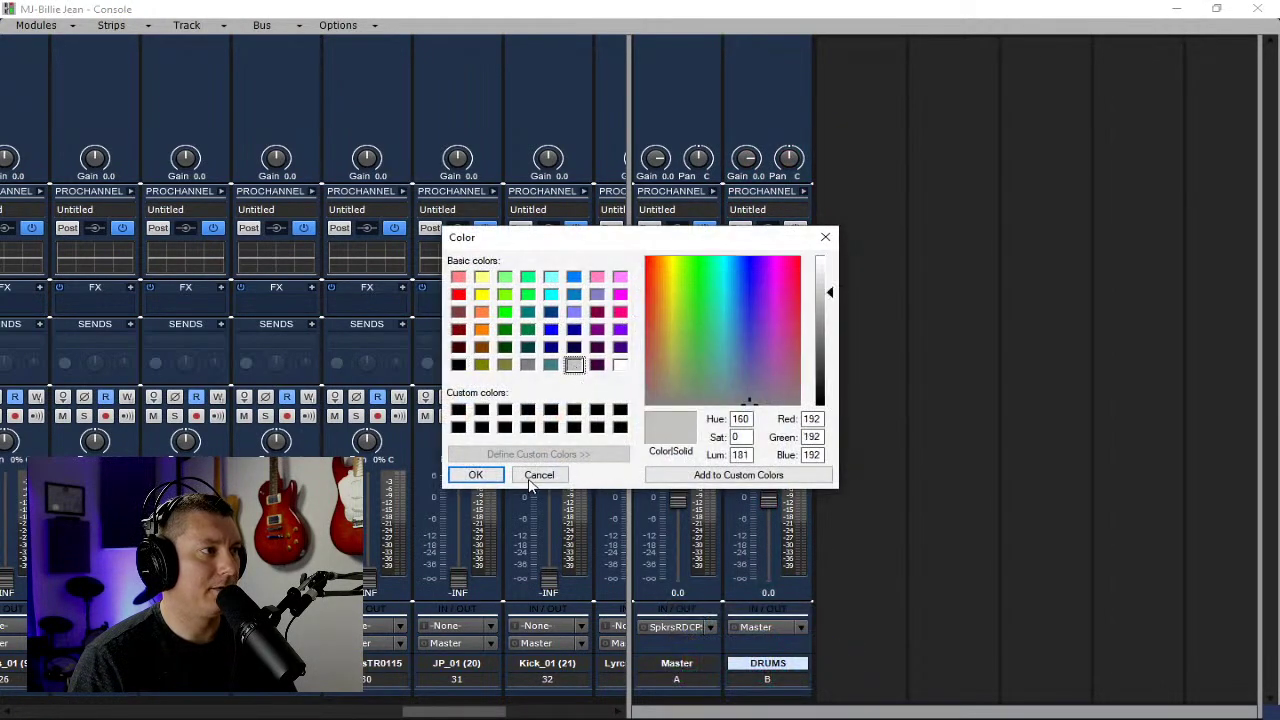
click(475, 475)
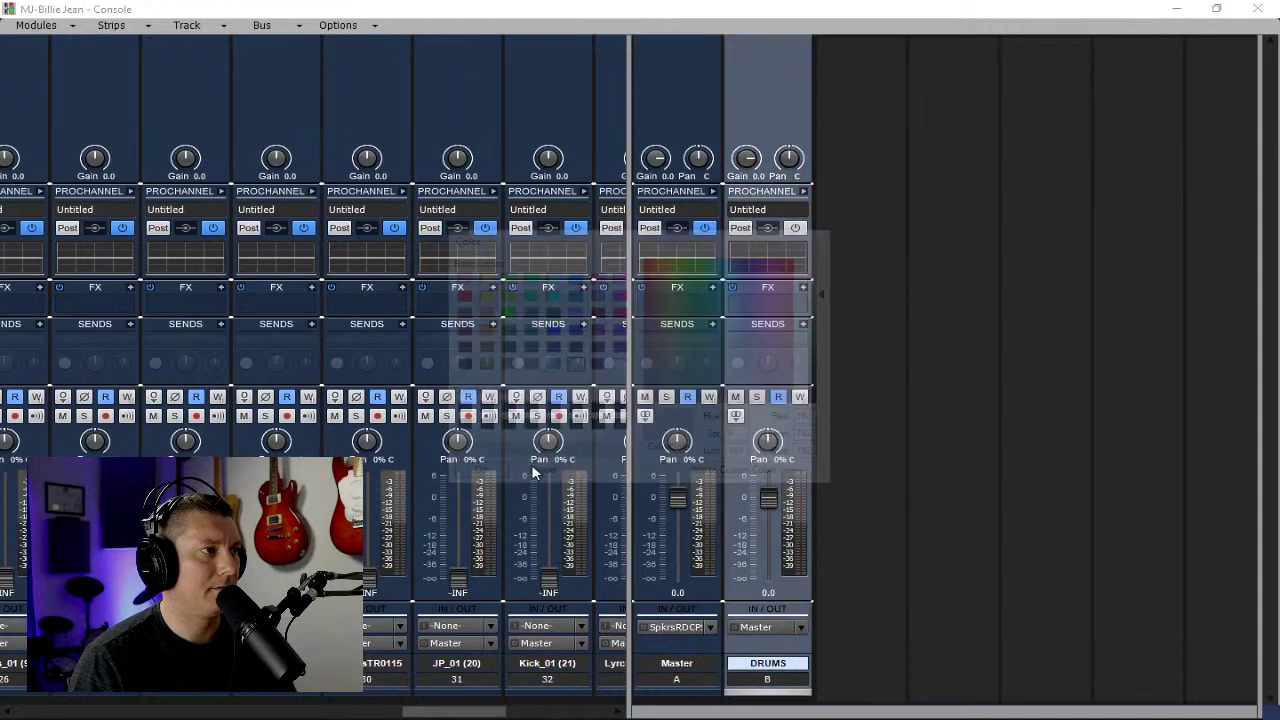
Insert a stereo bus beside DRUMS and name it Reverb Short.
right_click(868, 648)
click(890, 617)
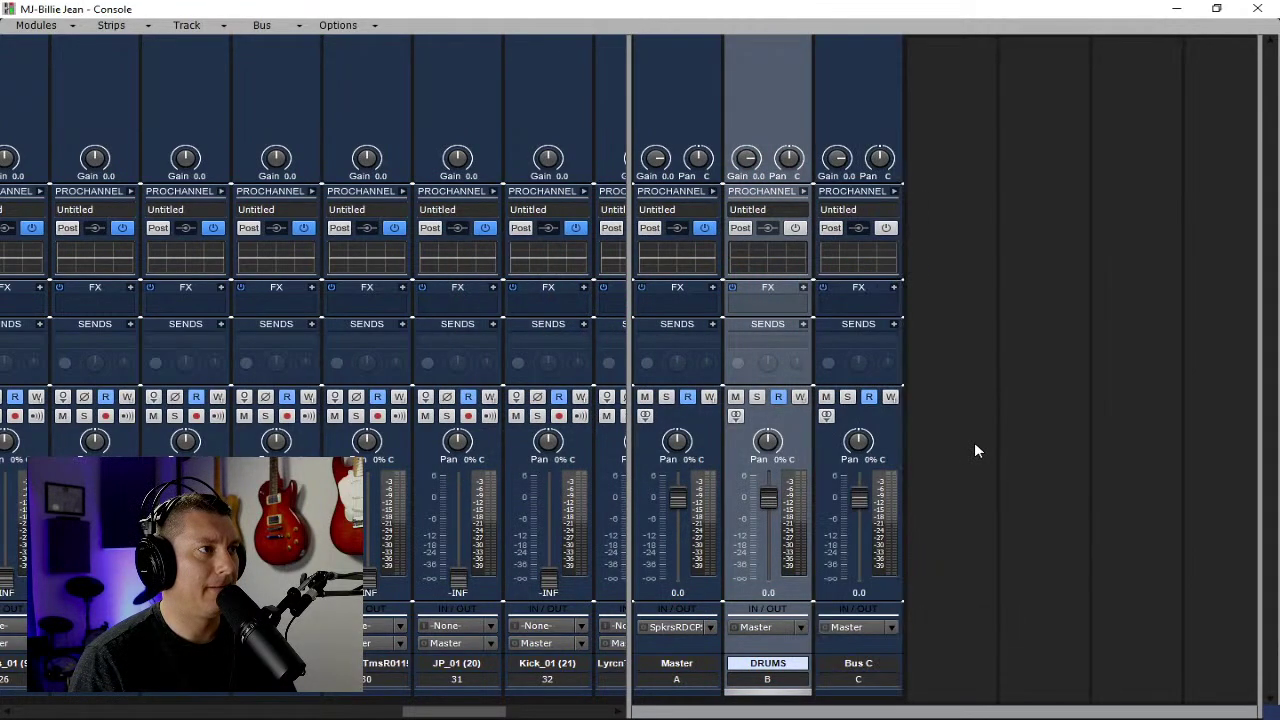
double_click(876, 663)
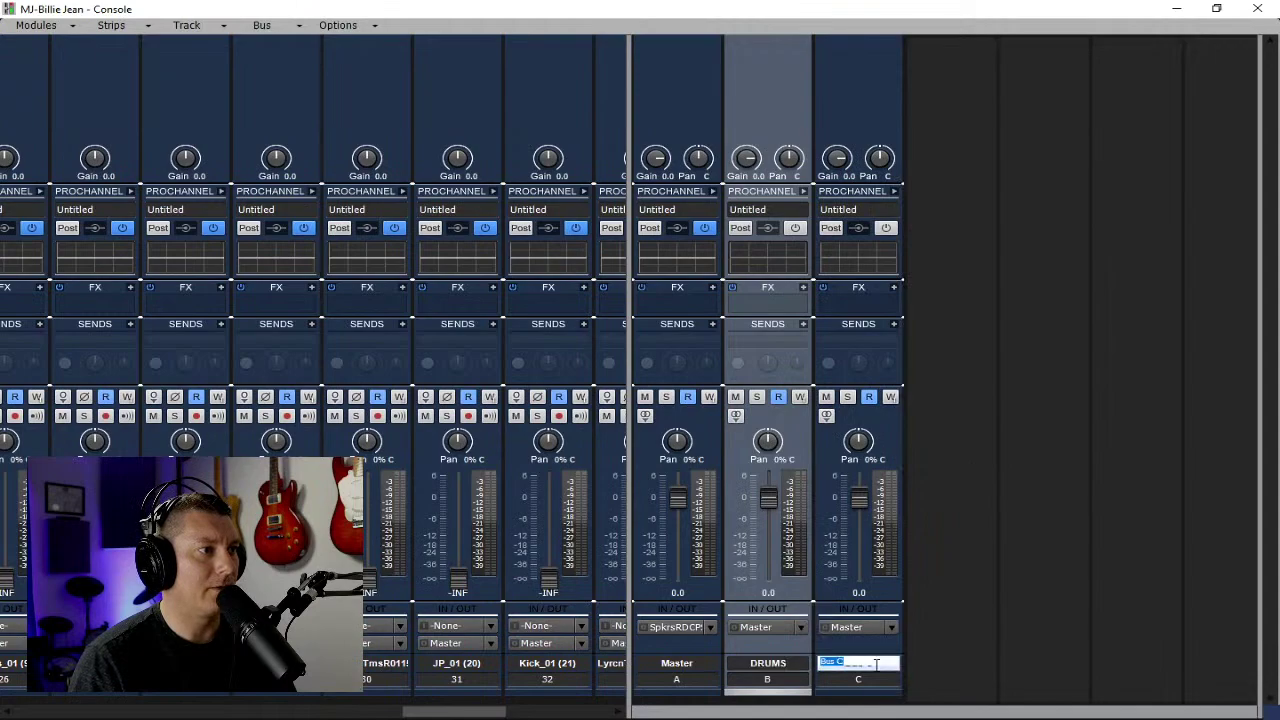
text(Reve)
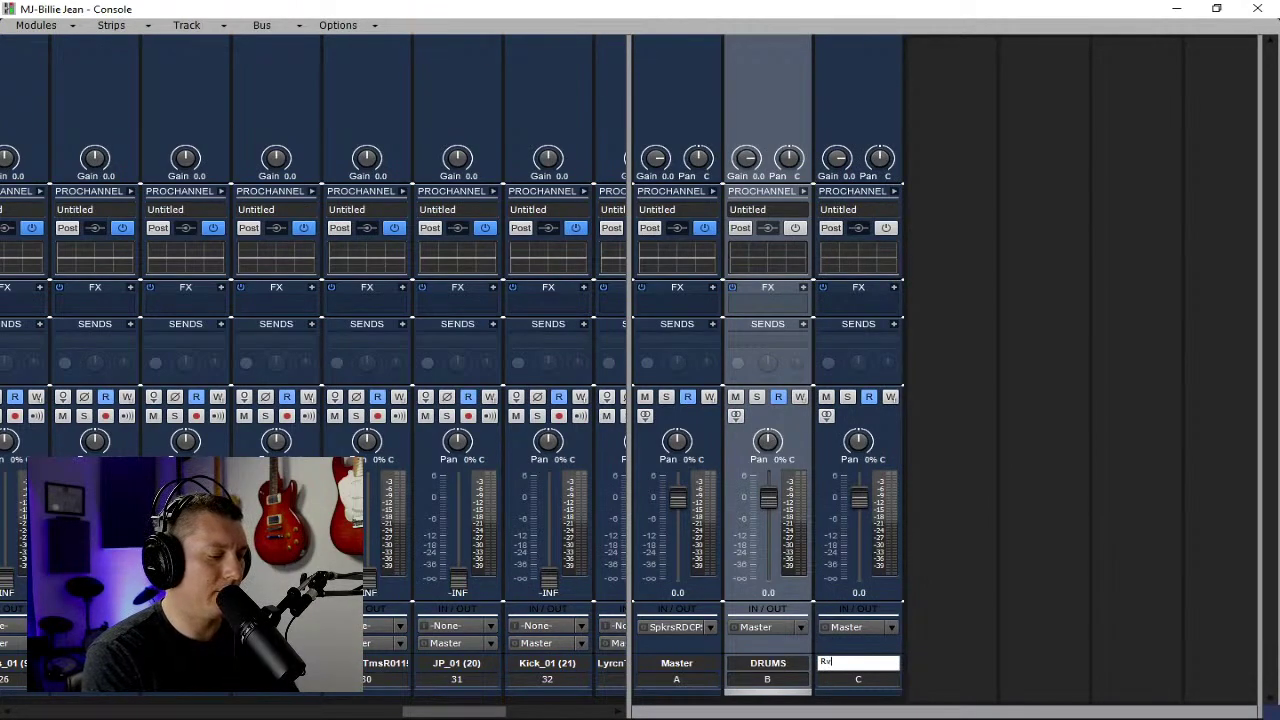
key(BackSpace)
key(BackSpace)
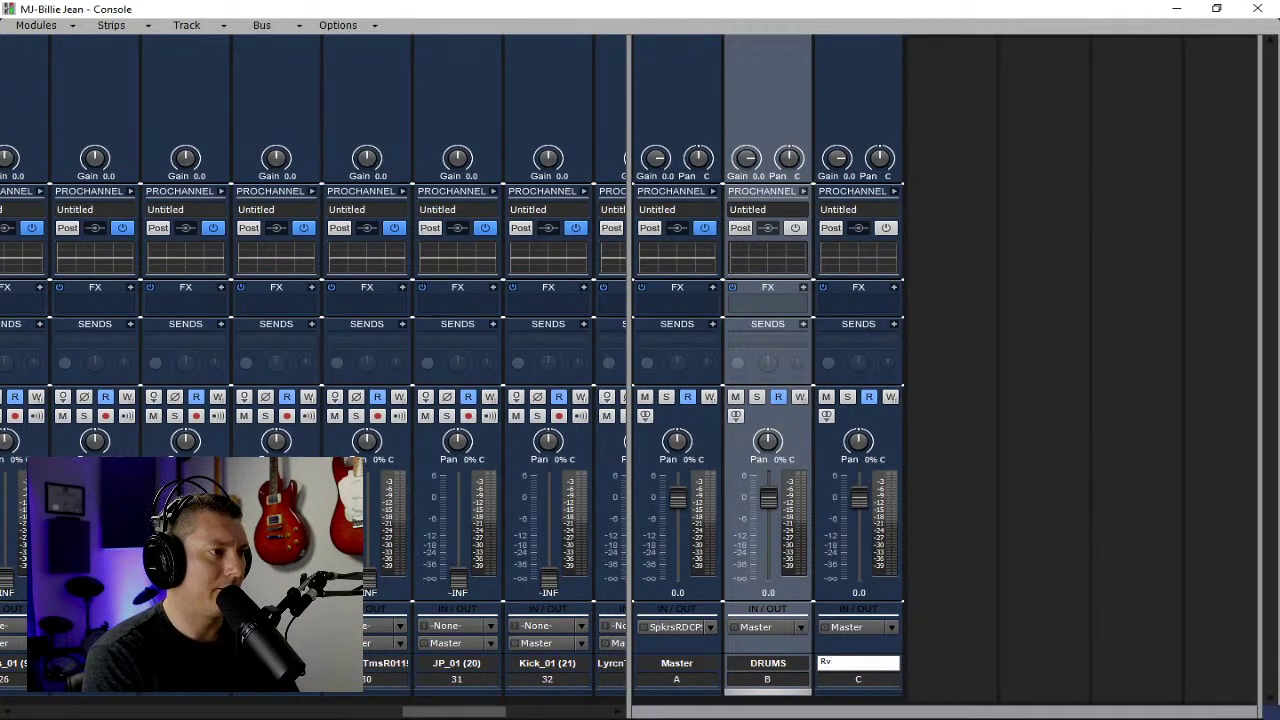
key(BackSpace)
text(everb)
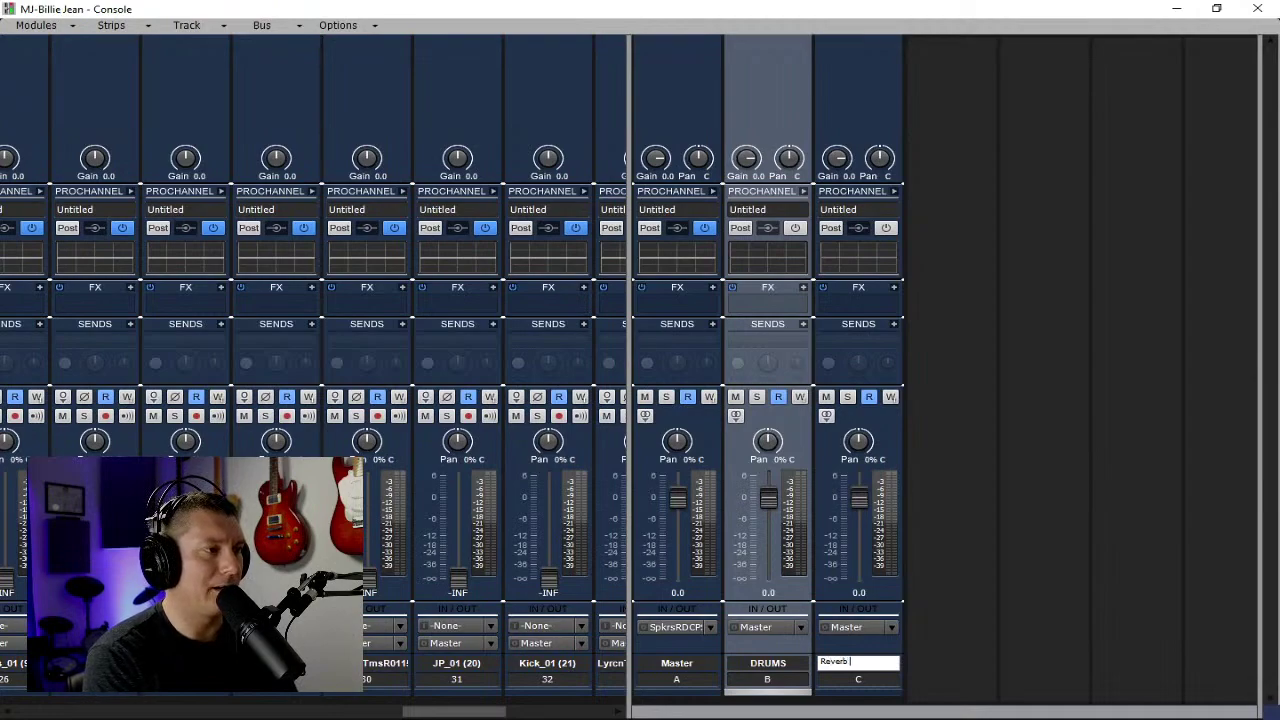
text( Short)
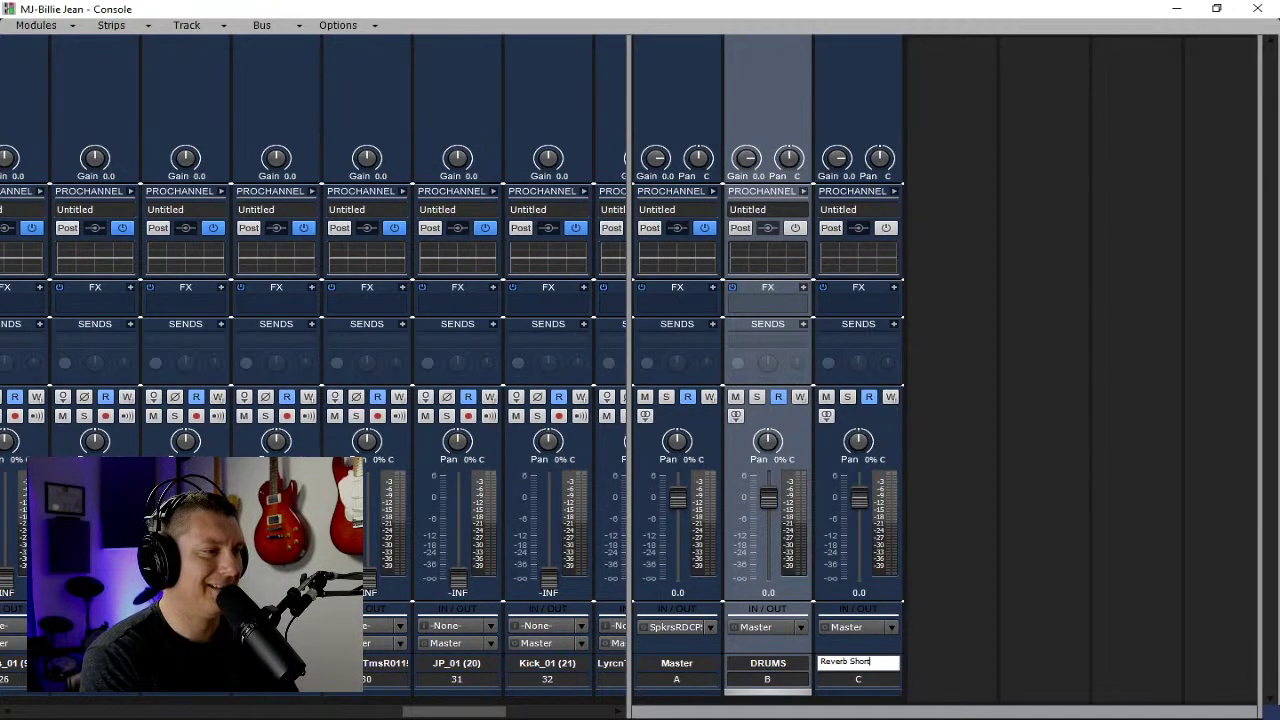
key(Return)
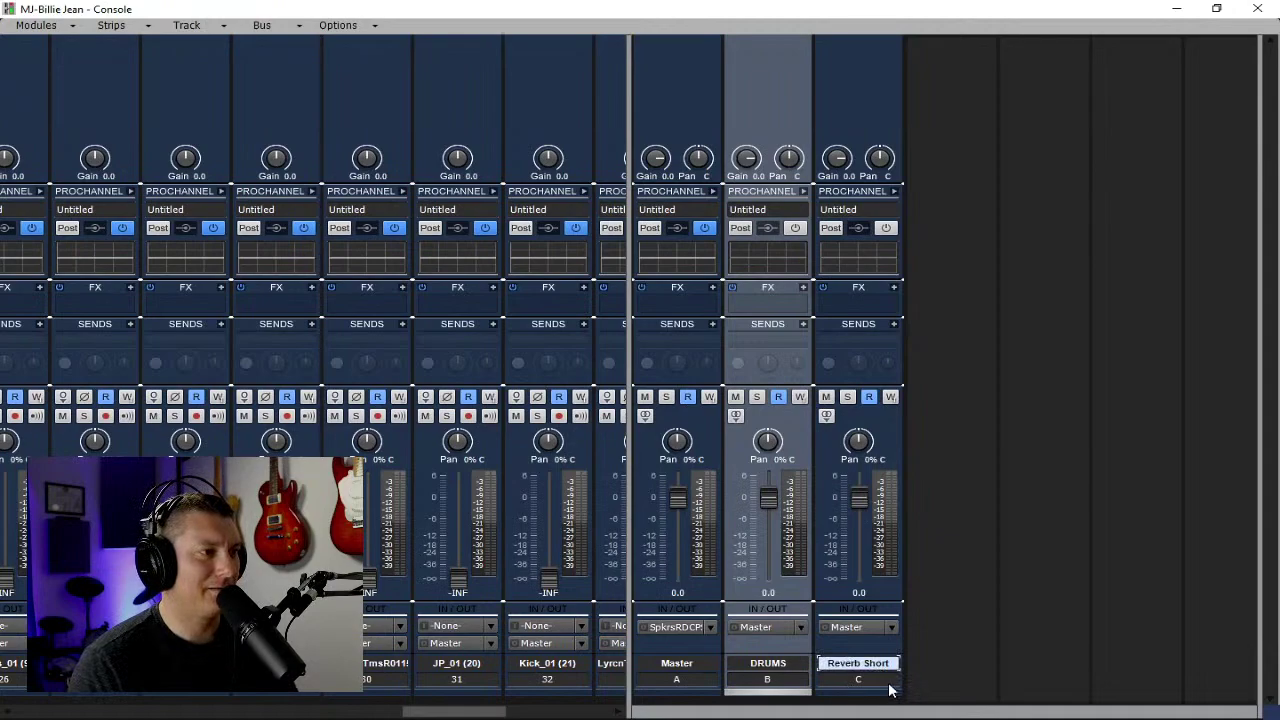
Insert a stereo bus beside Reverb Short and name it Reverb Med.
click(893, 685)
right_click(914, 680)
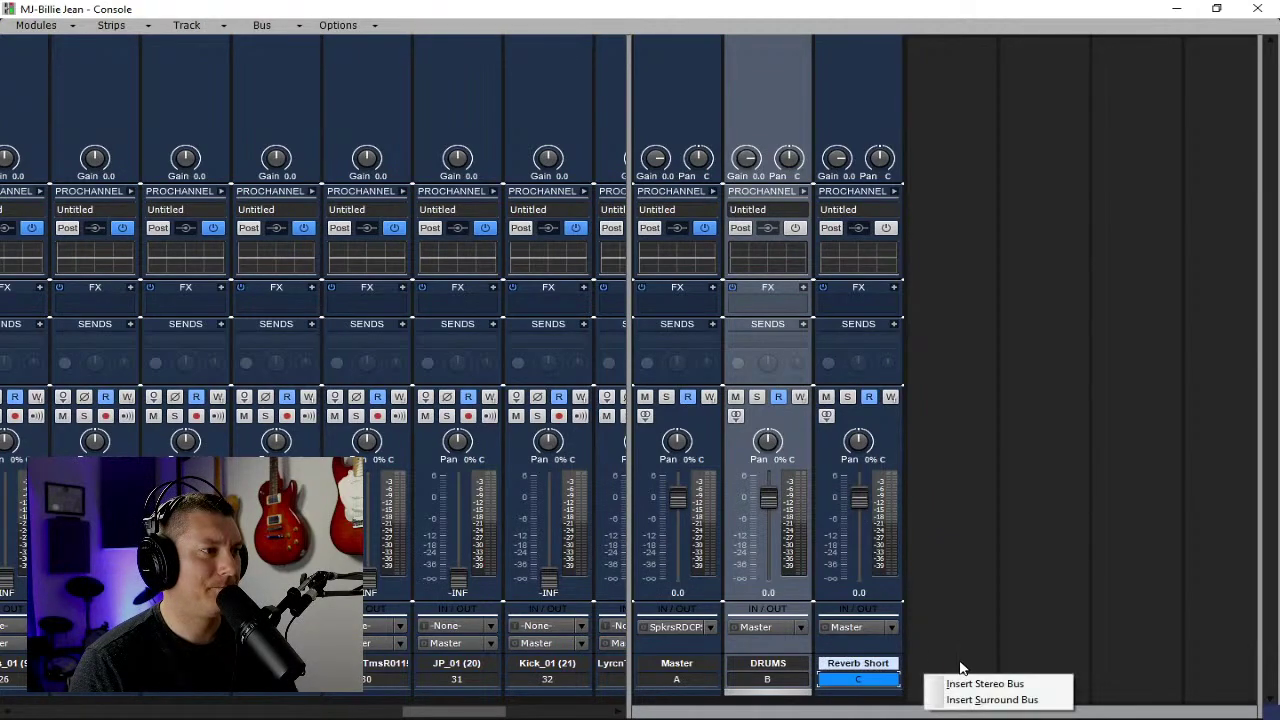
click(985, 684)
double_click(963, 663)
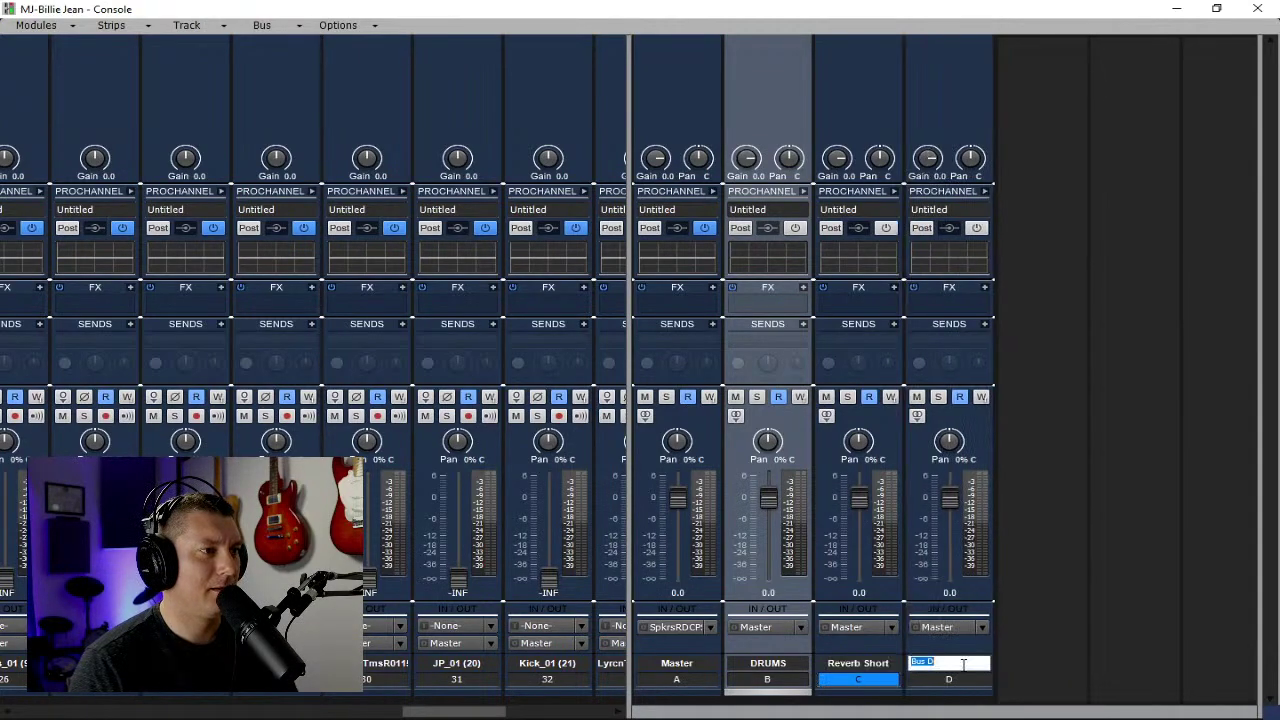
text(Reverb Med)
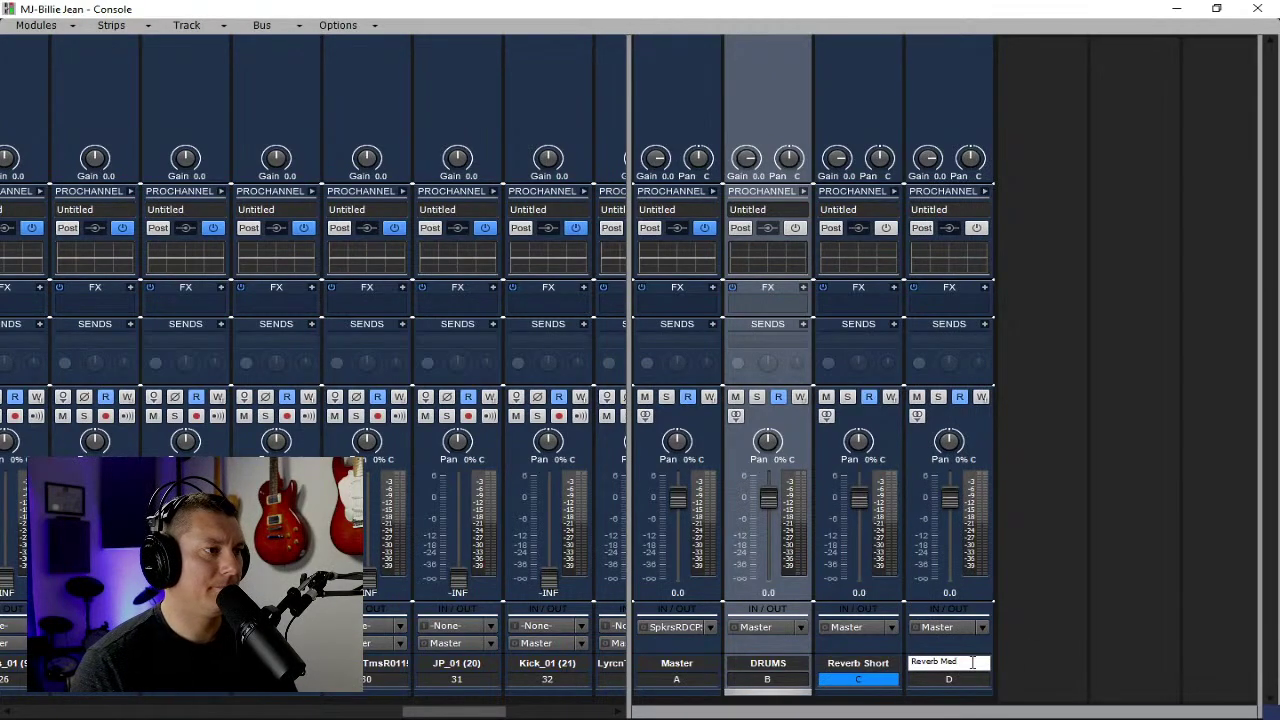
key(Return)
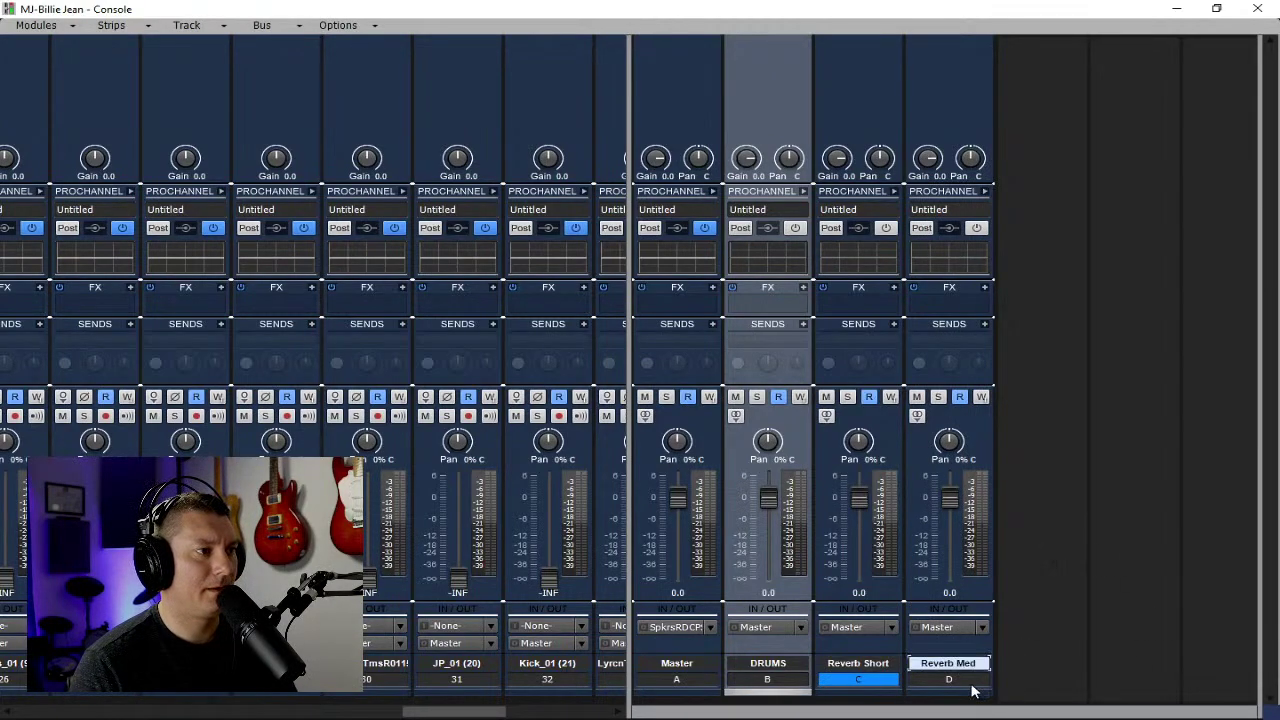
Insert a stereo bus beside Reverb Med and name it Reverb Long.
right_click(1015, 668)
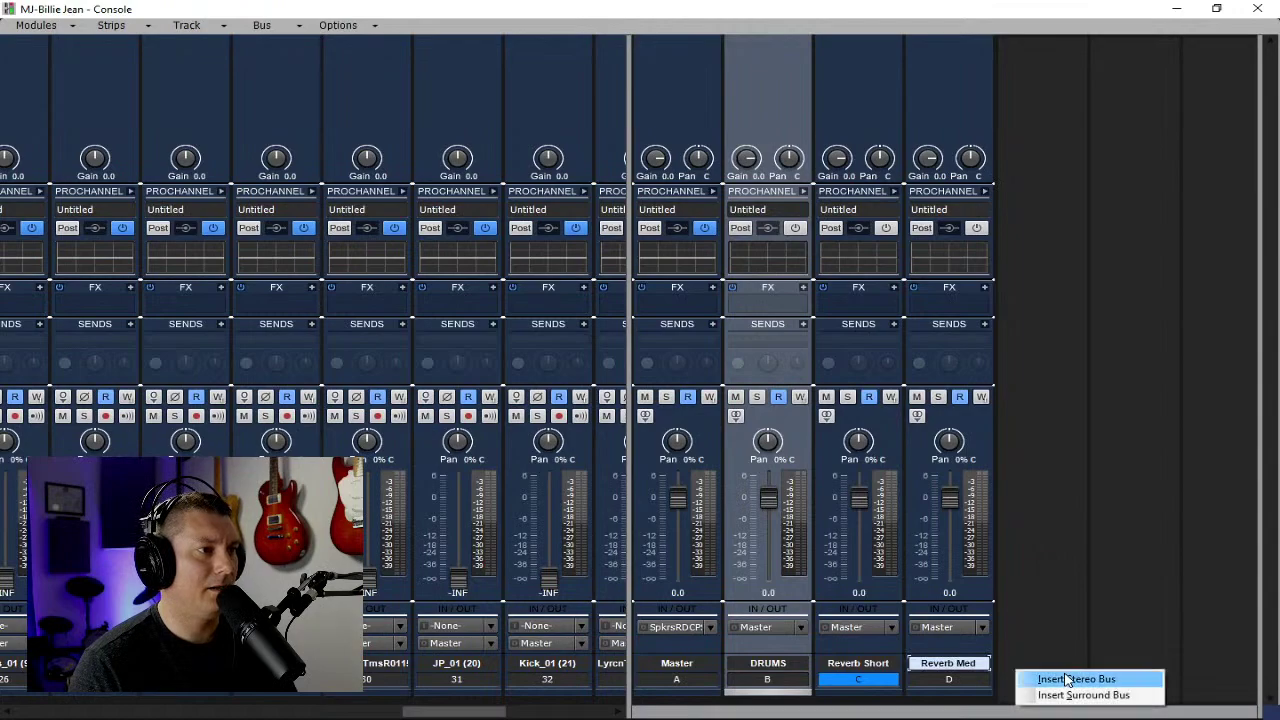
click(1075, 678)
double_click(1058, 665)
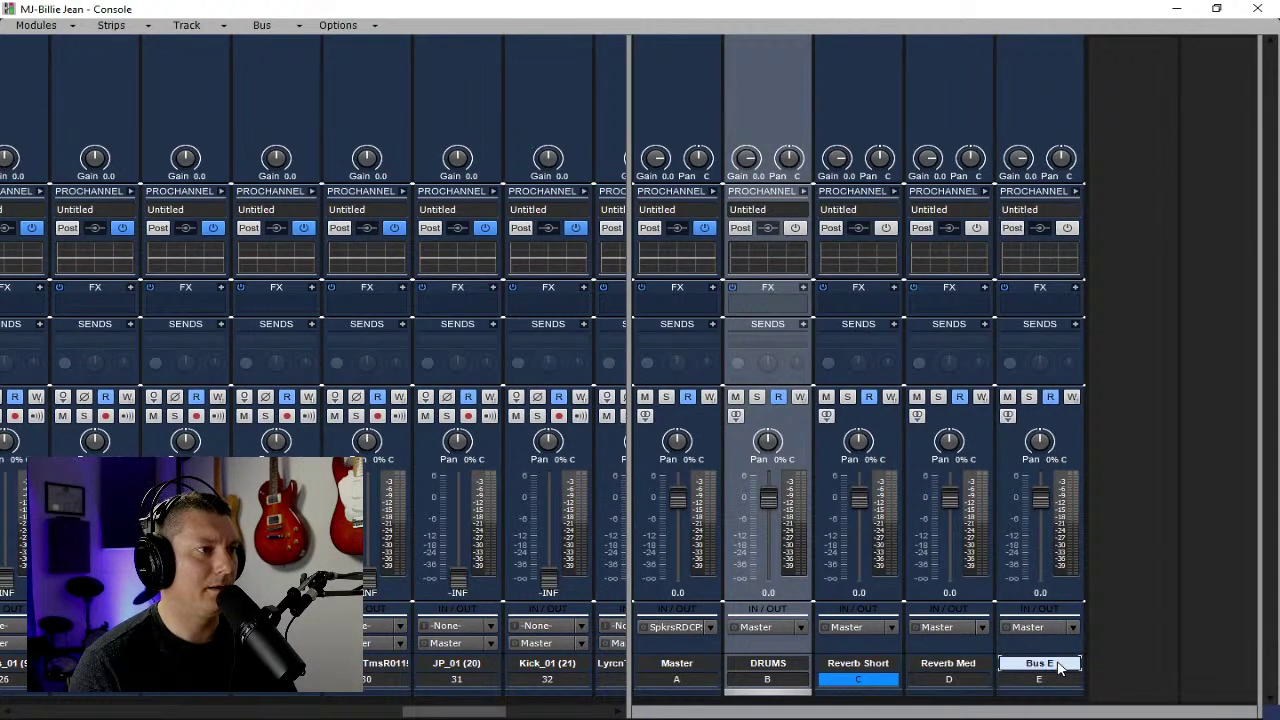
text(Reverb)
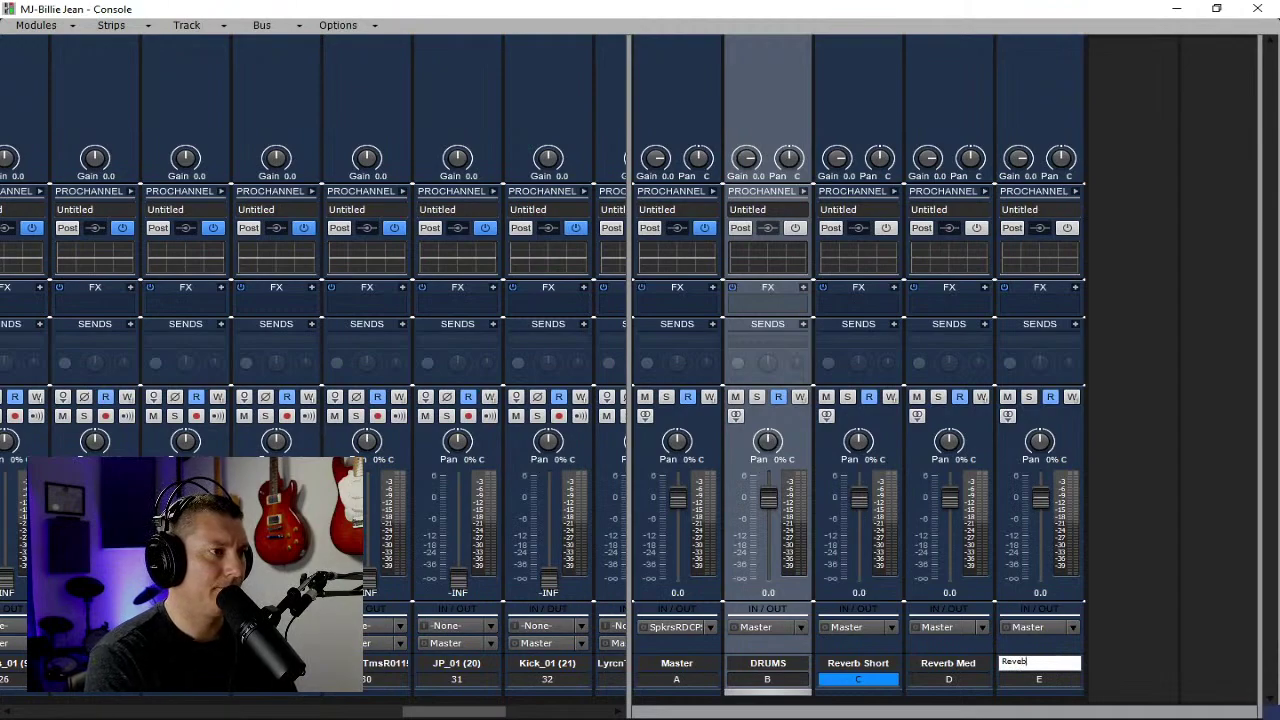
key(BackSpace)
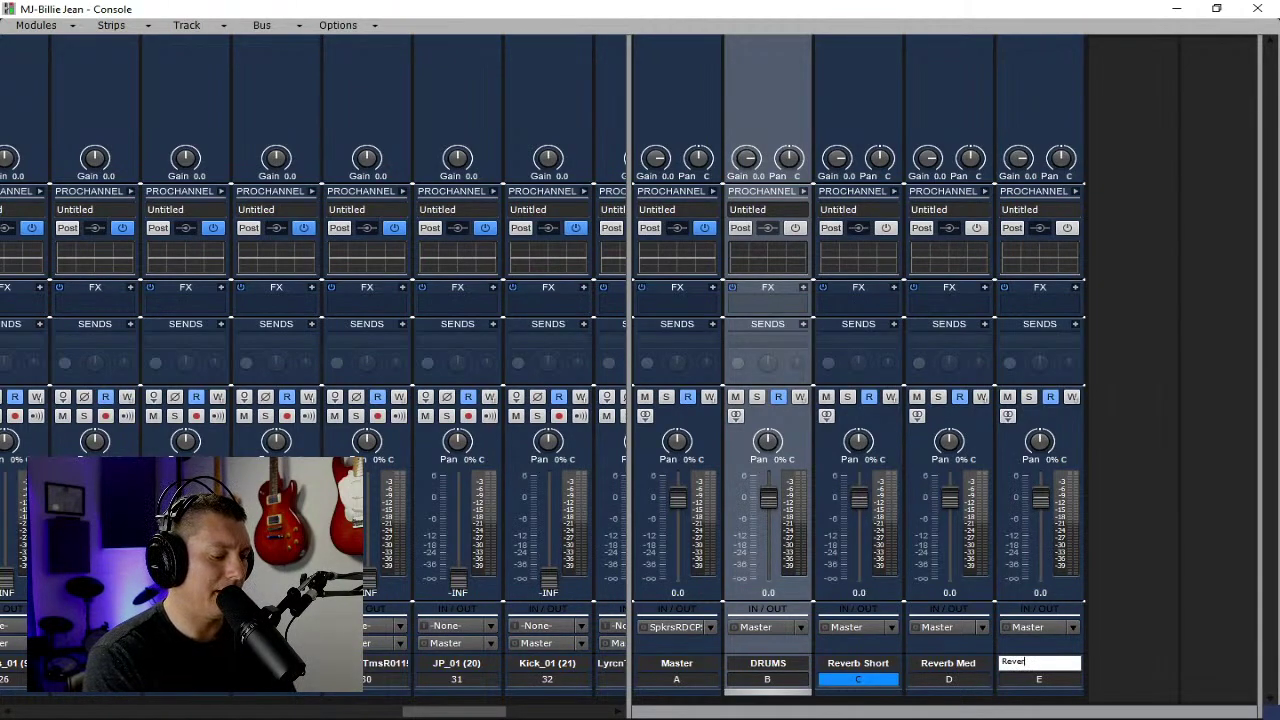
text(Long)
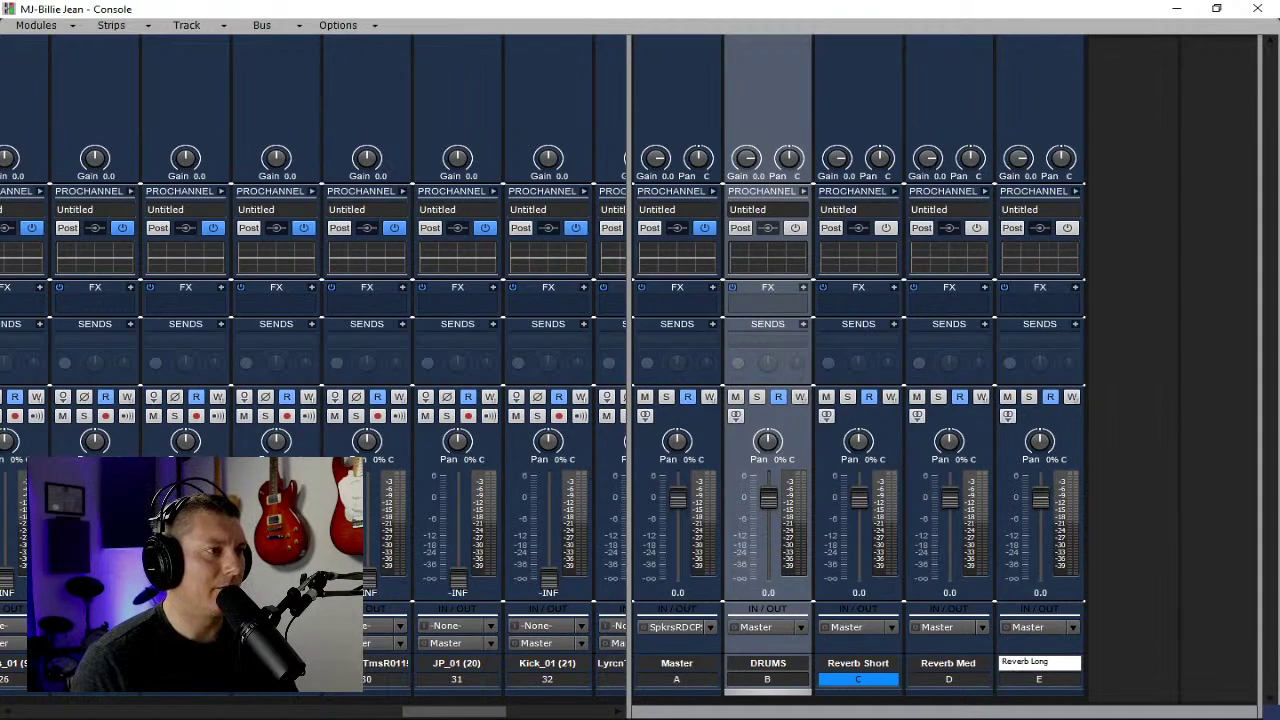
key(Return)
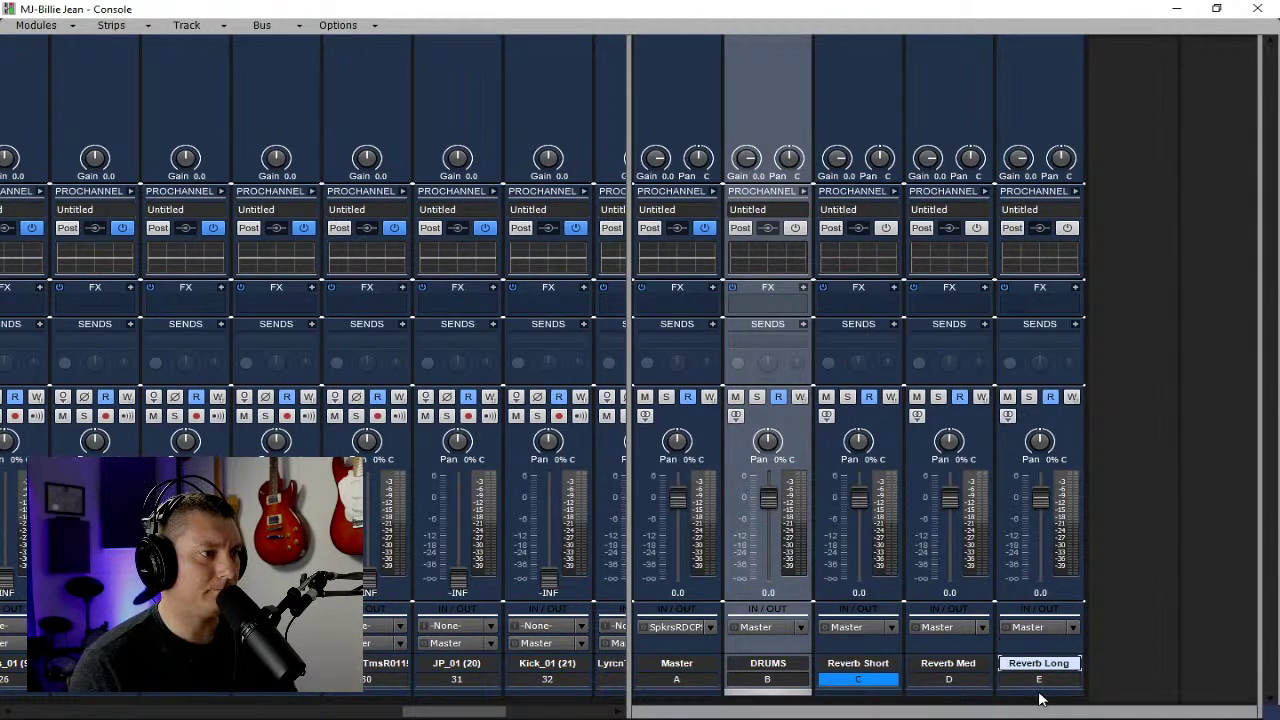
Colour the Reverb Short, Reverb Med and Reverb Long bus strips teal-blue together.
drag(887, 690, 1022, 688)
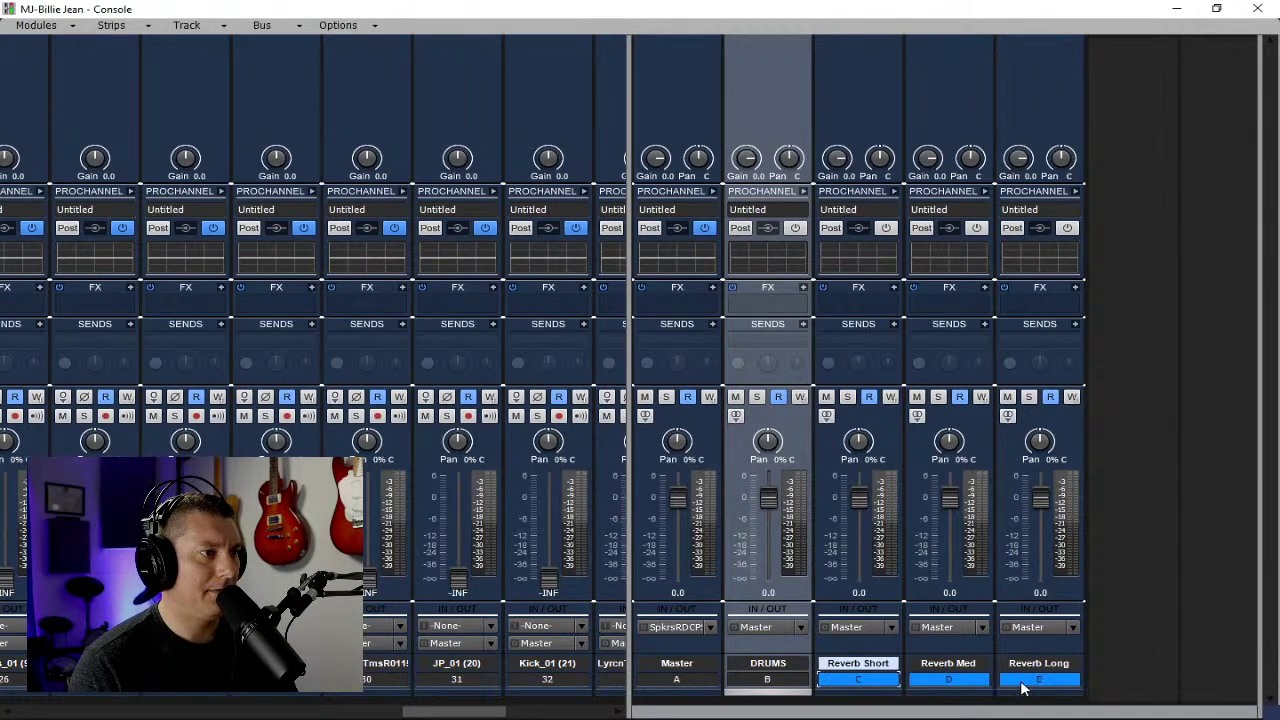
click(875, 692)
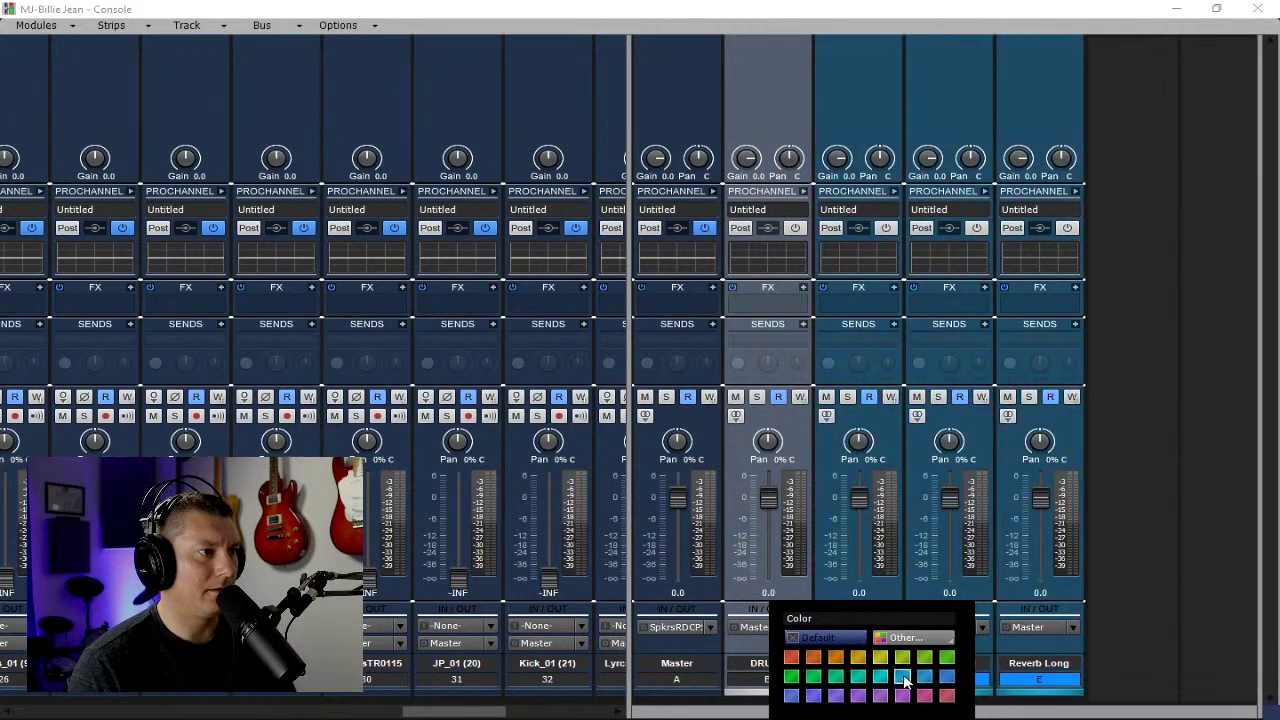
click(903, 677)
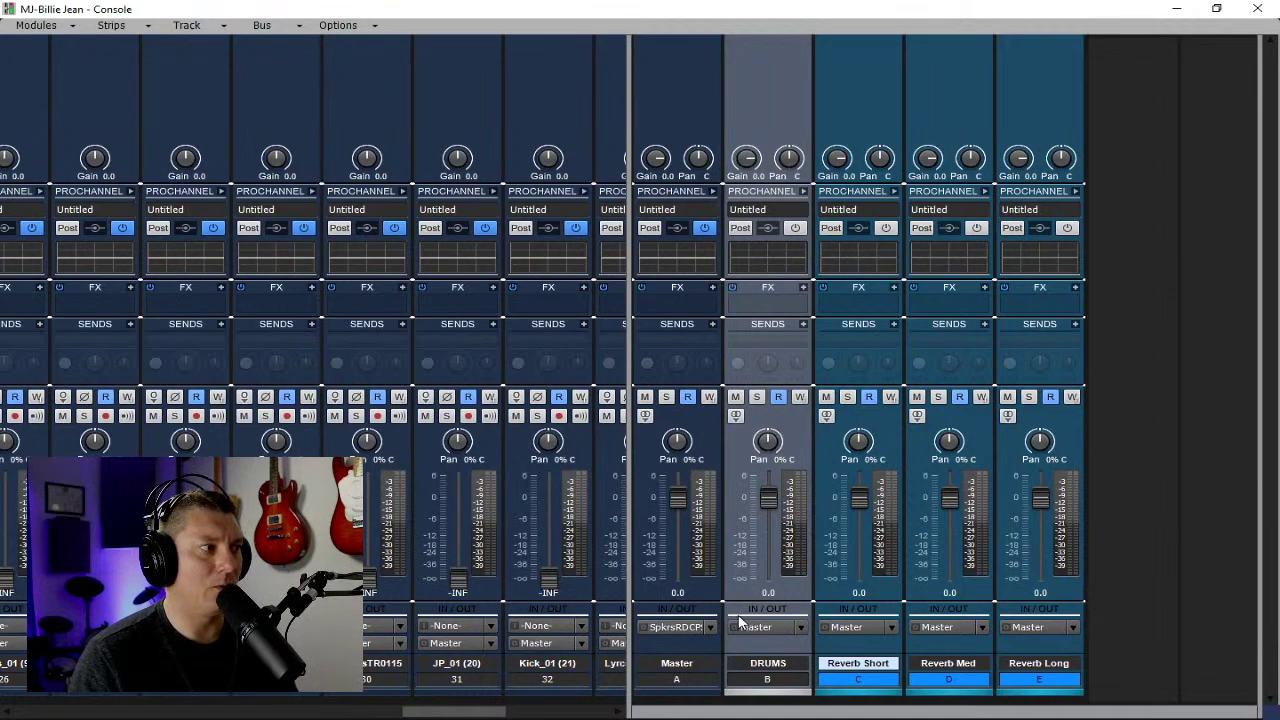
Insert a stereo bus beside Reverb Long and name it Satty.
right_click(1137, 550)
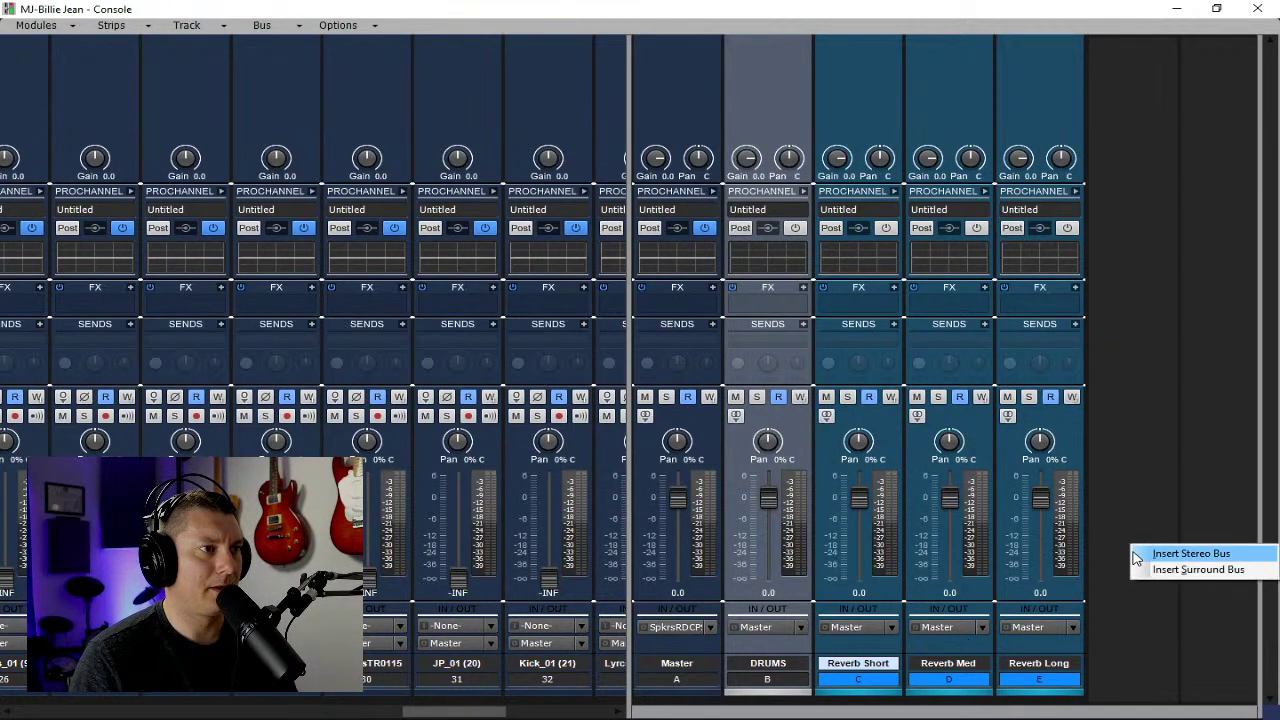
click(1156, 556)
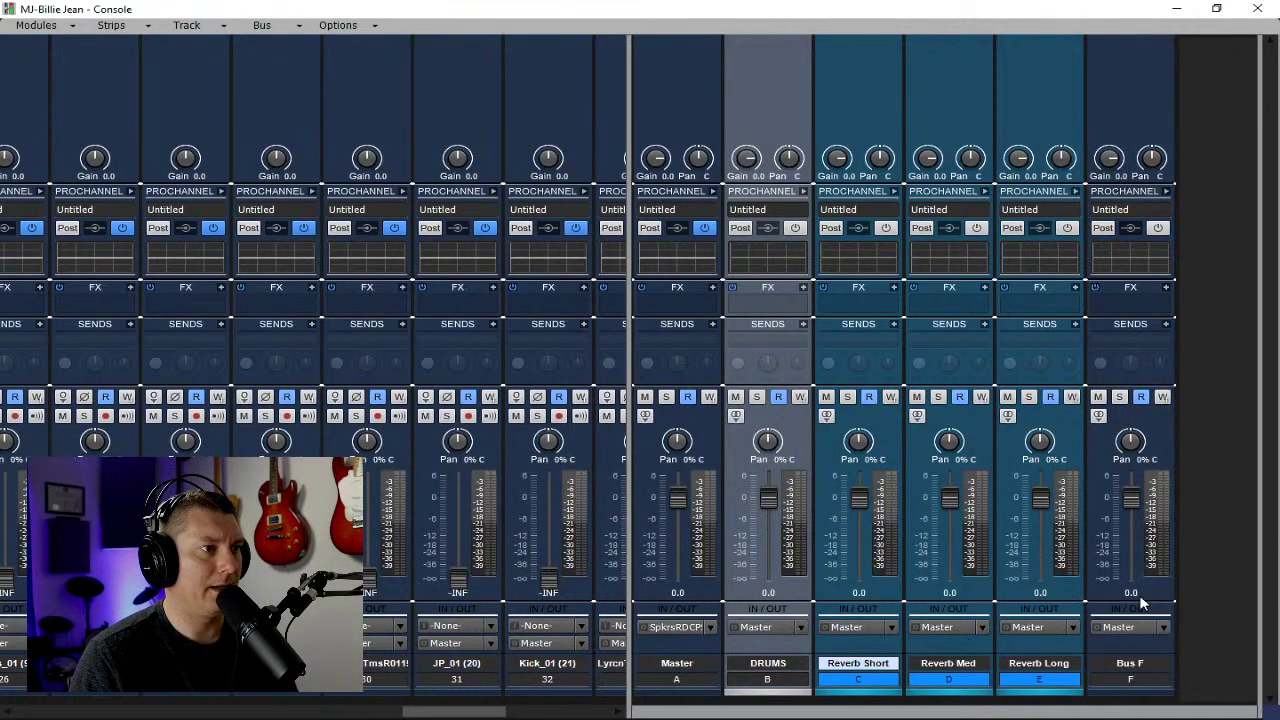
double_click(1140, 663)
text(Sa)
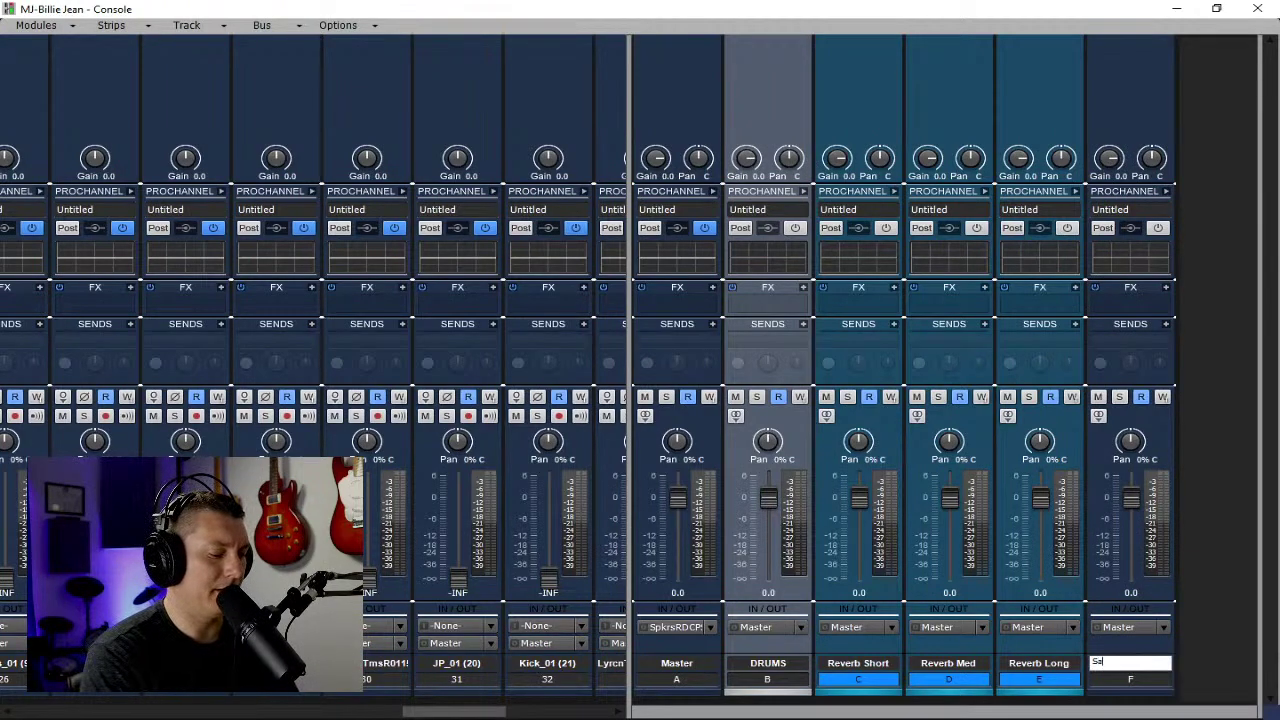
text(tty)
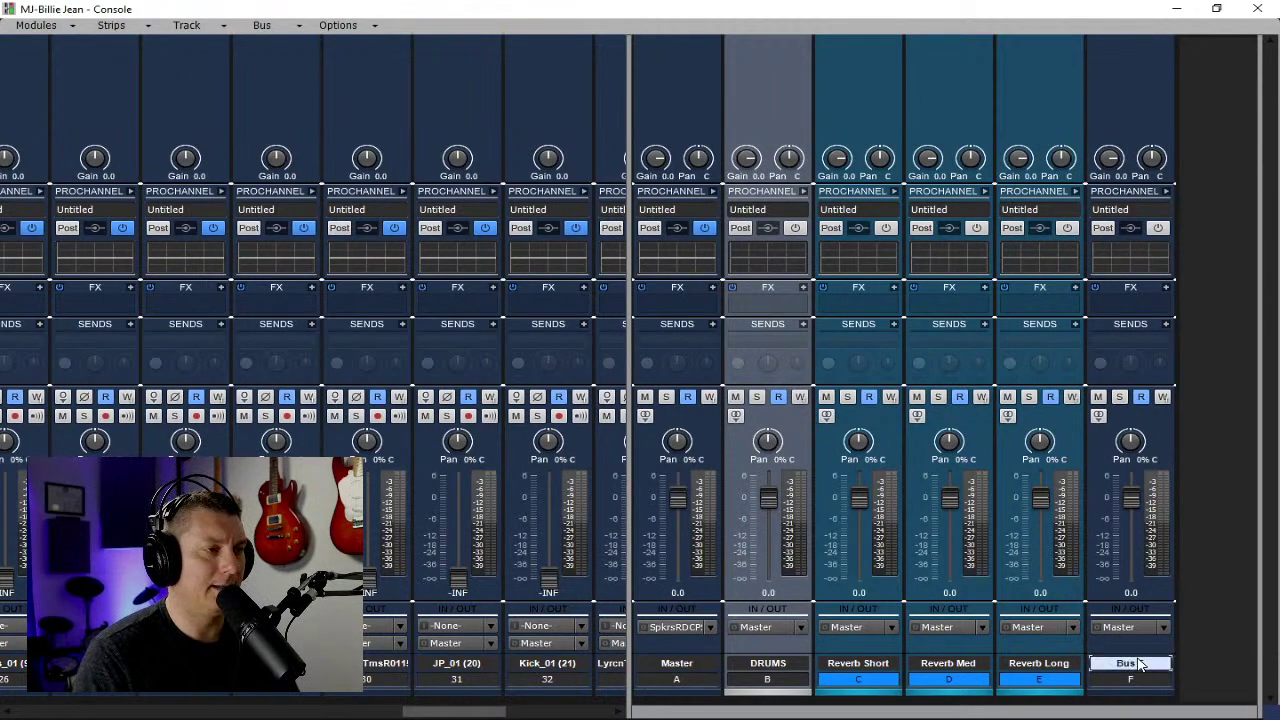
key(Return)
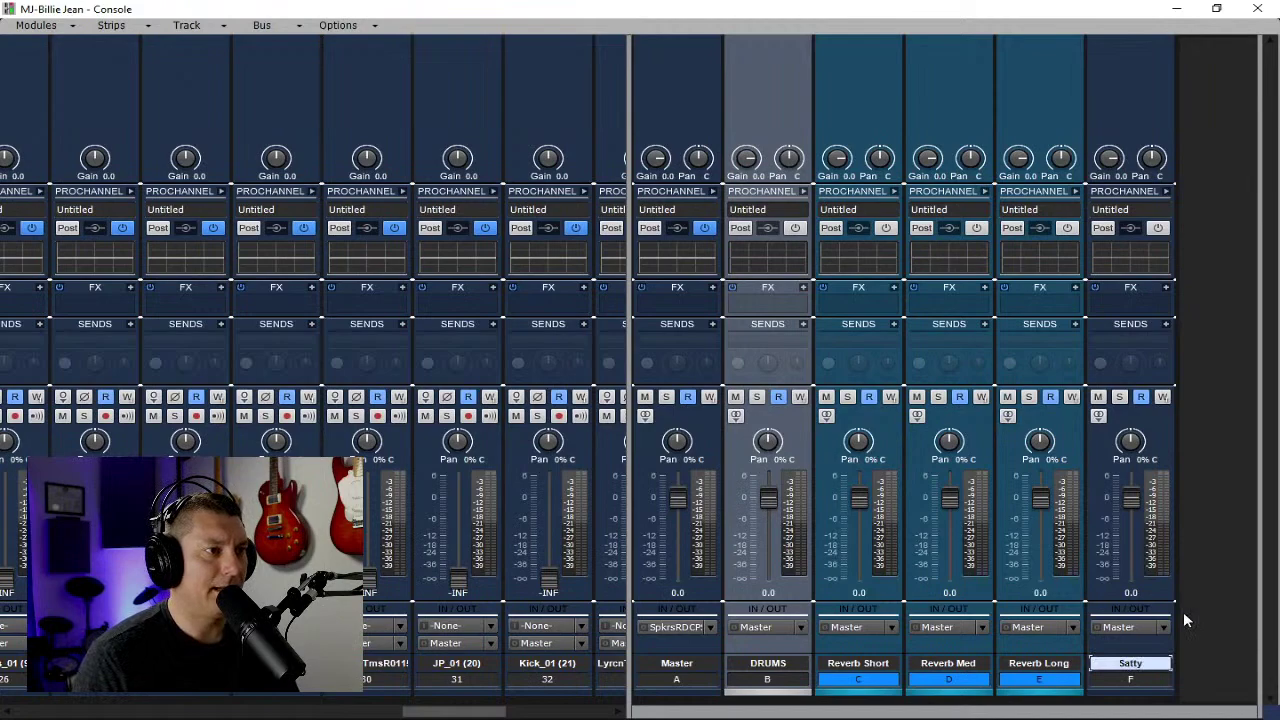
Widen the console's bus section and colour the Satty bus strip orange-red.
click(1135, 684)
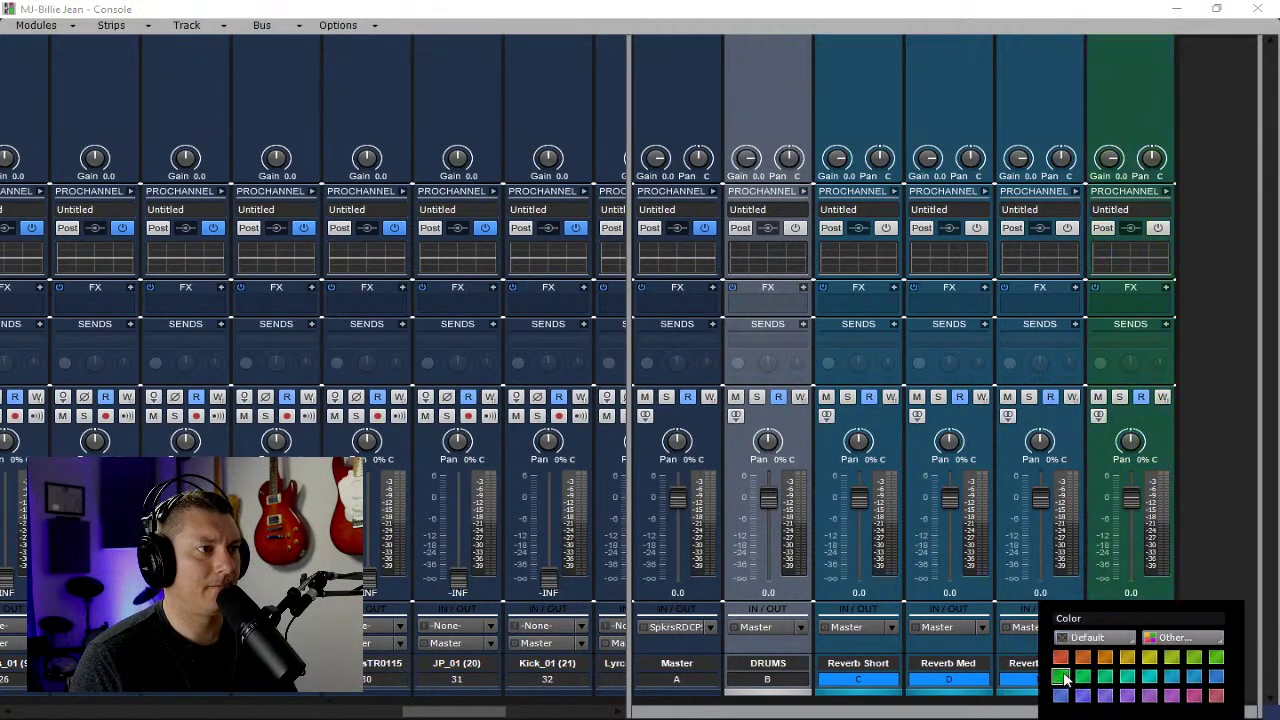
click(1082, 677)
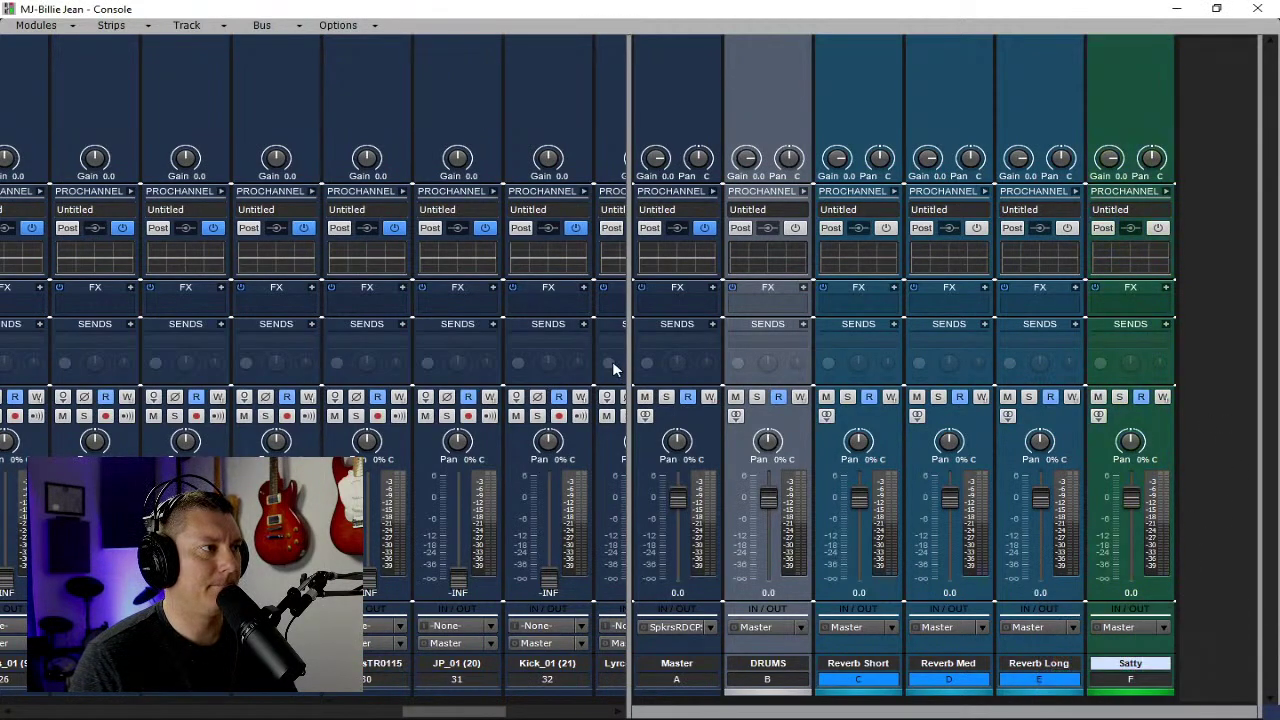
drag(630, 371, 510, 371)
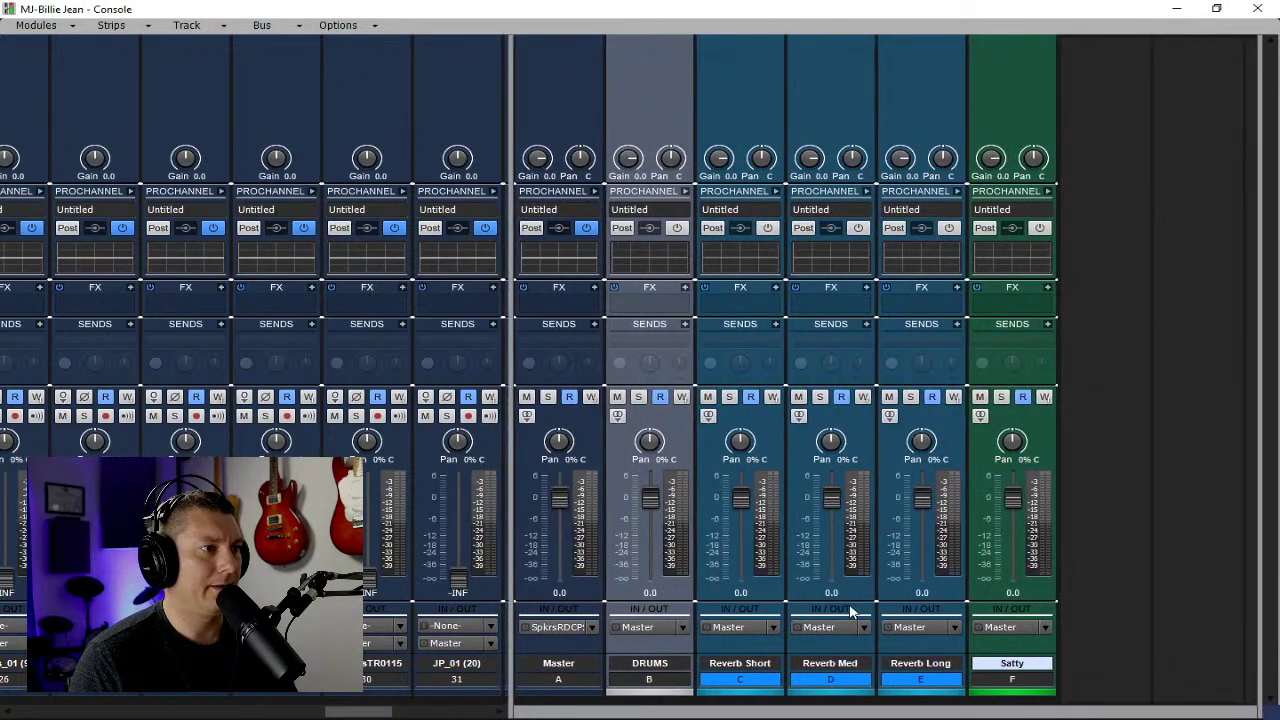
click(1010, 695)
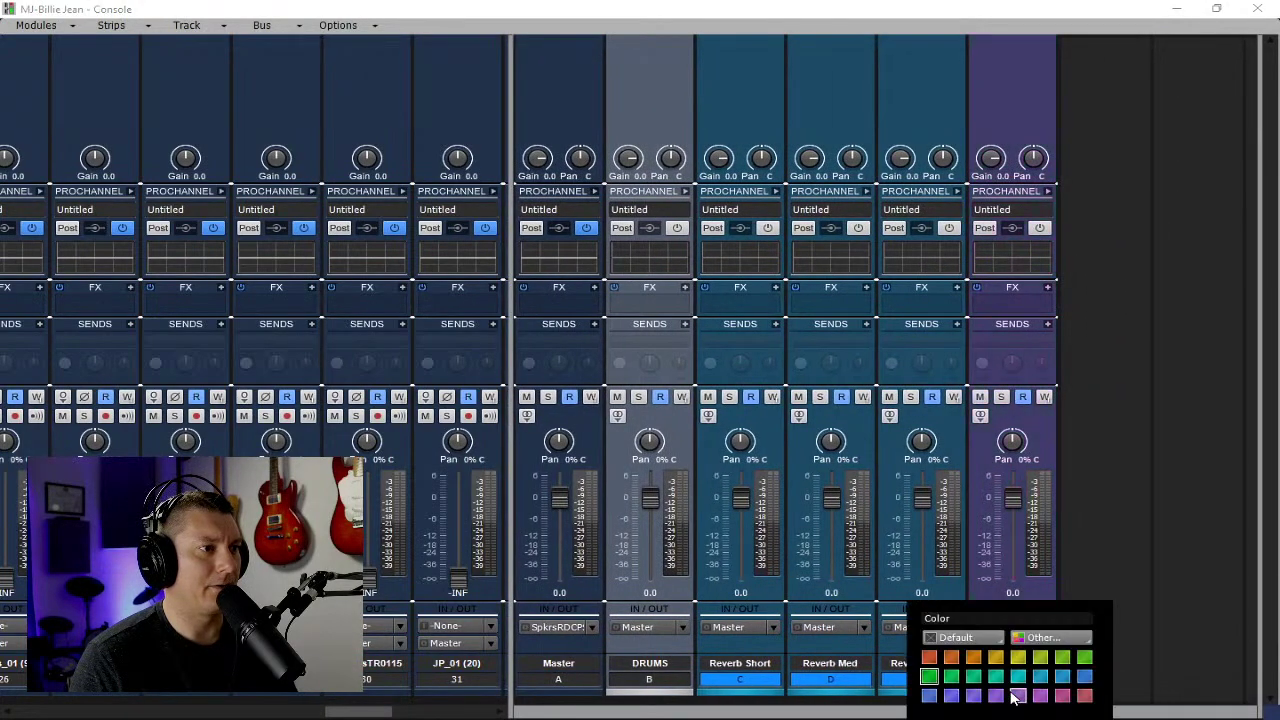
click(930, 665)
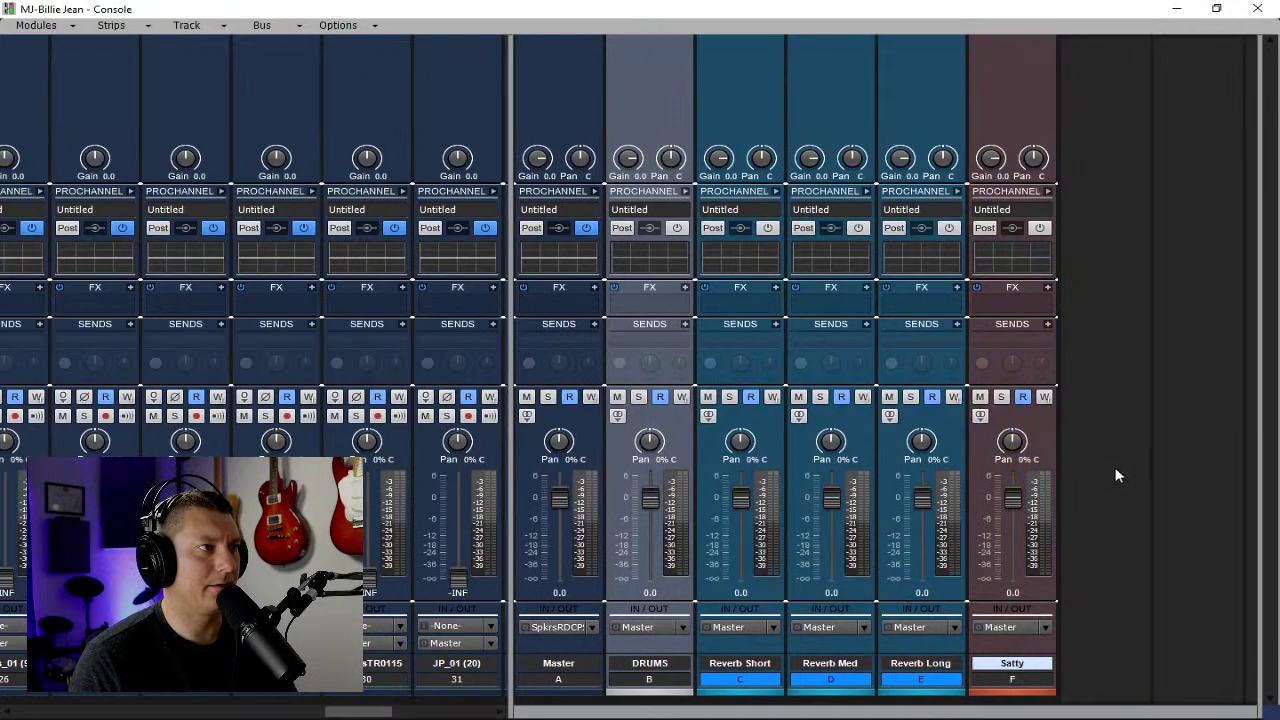
Insert a stereo bus beside Satty and name it Vocals.
right_click(1087, 522)
click(1130, 532)
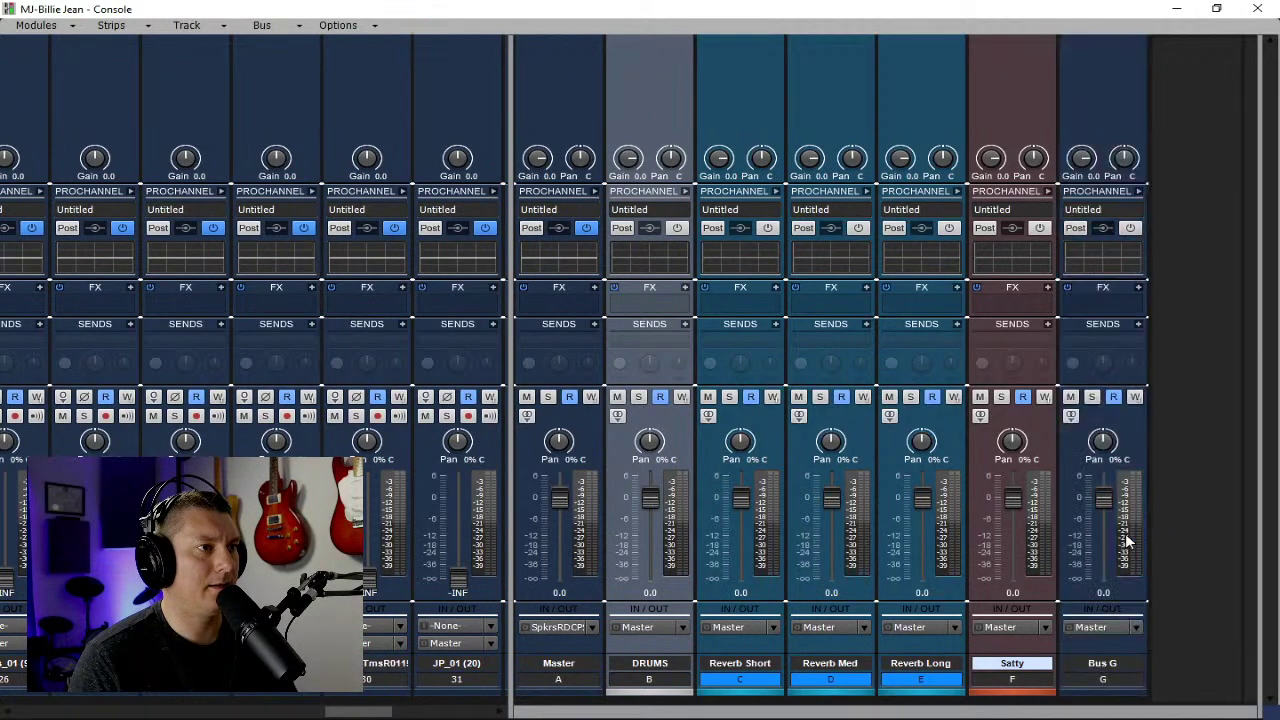
double_click(1105, 668)
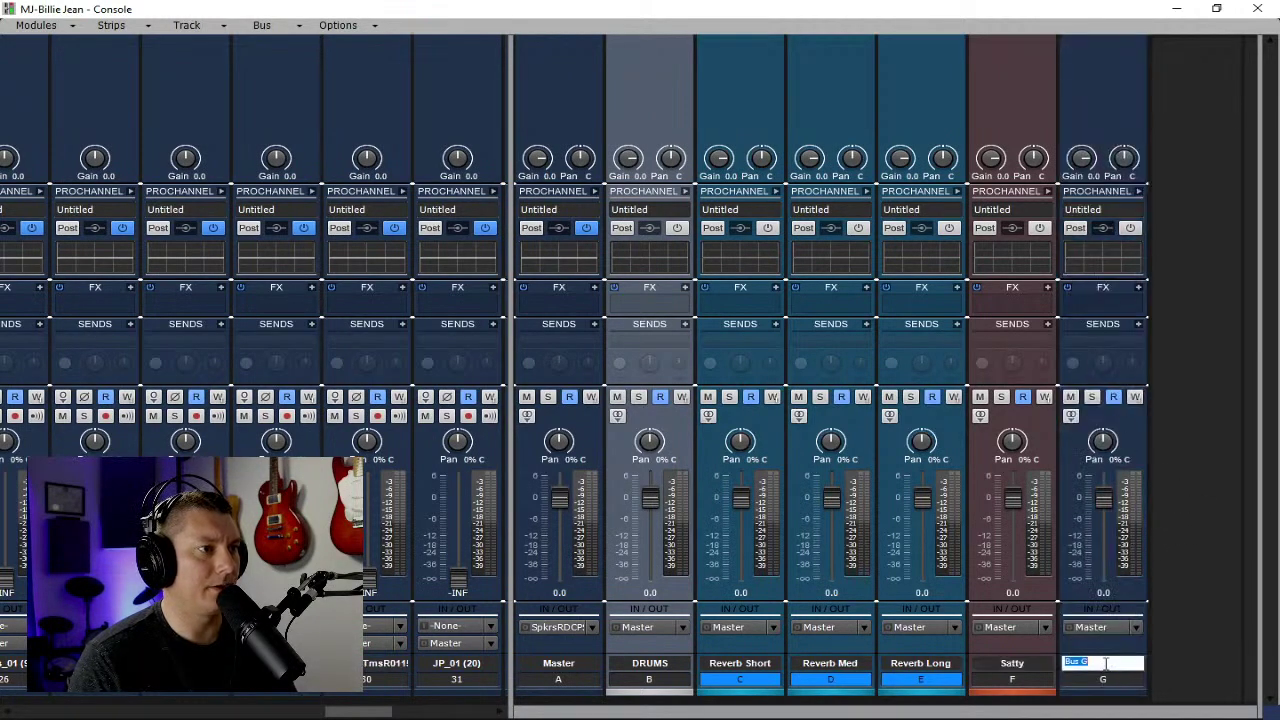
text(C)
key(BackSpace)
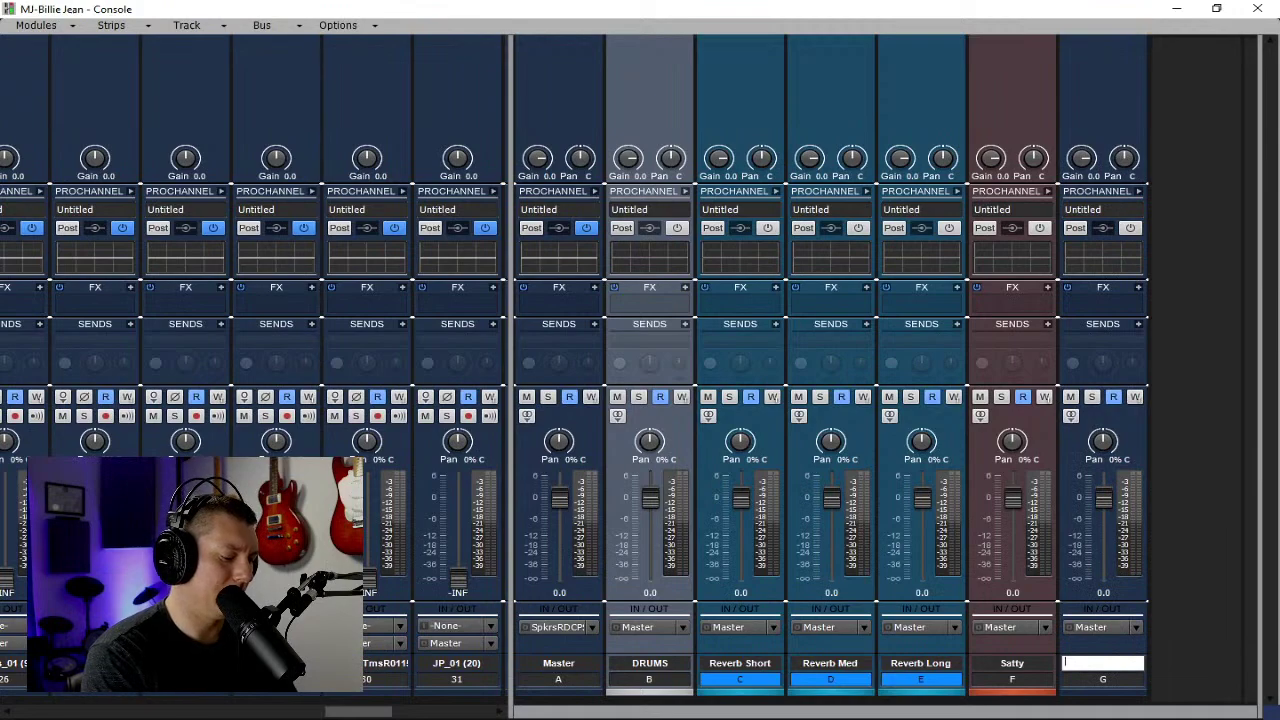
text(Vocals)
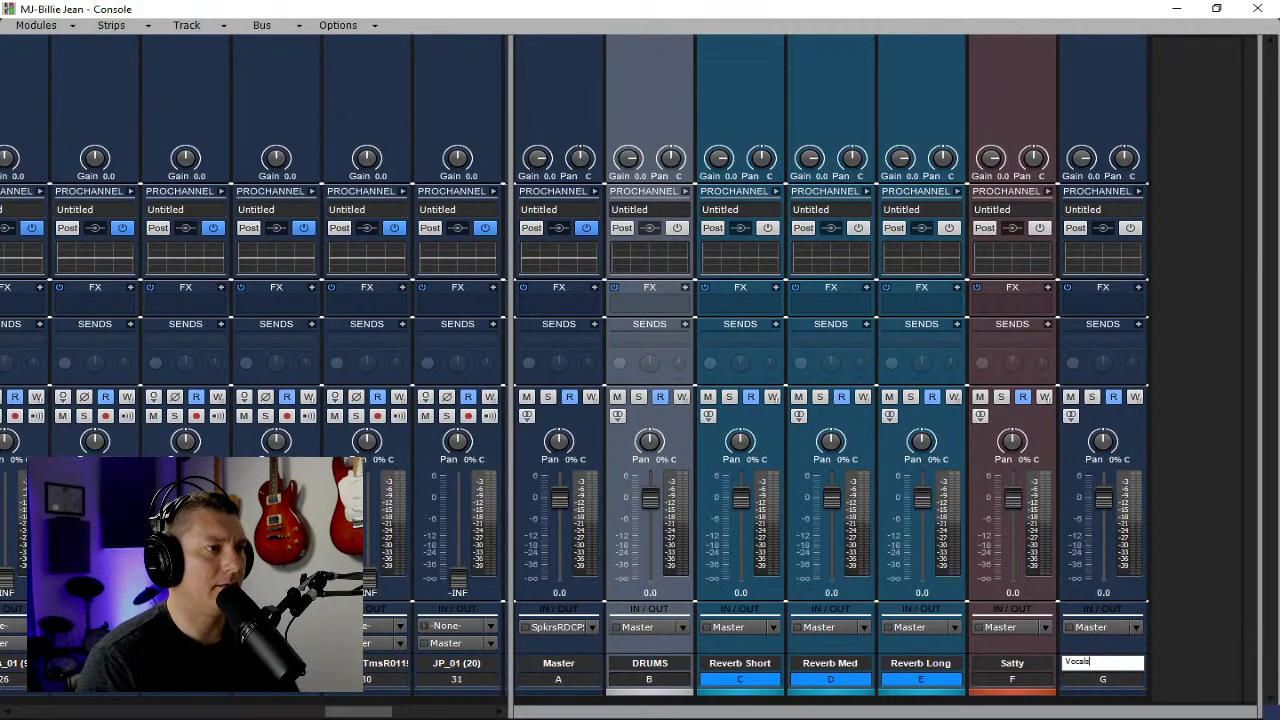
key(Return)
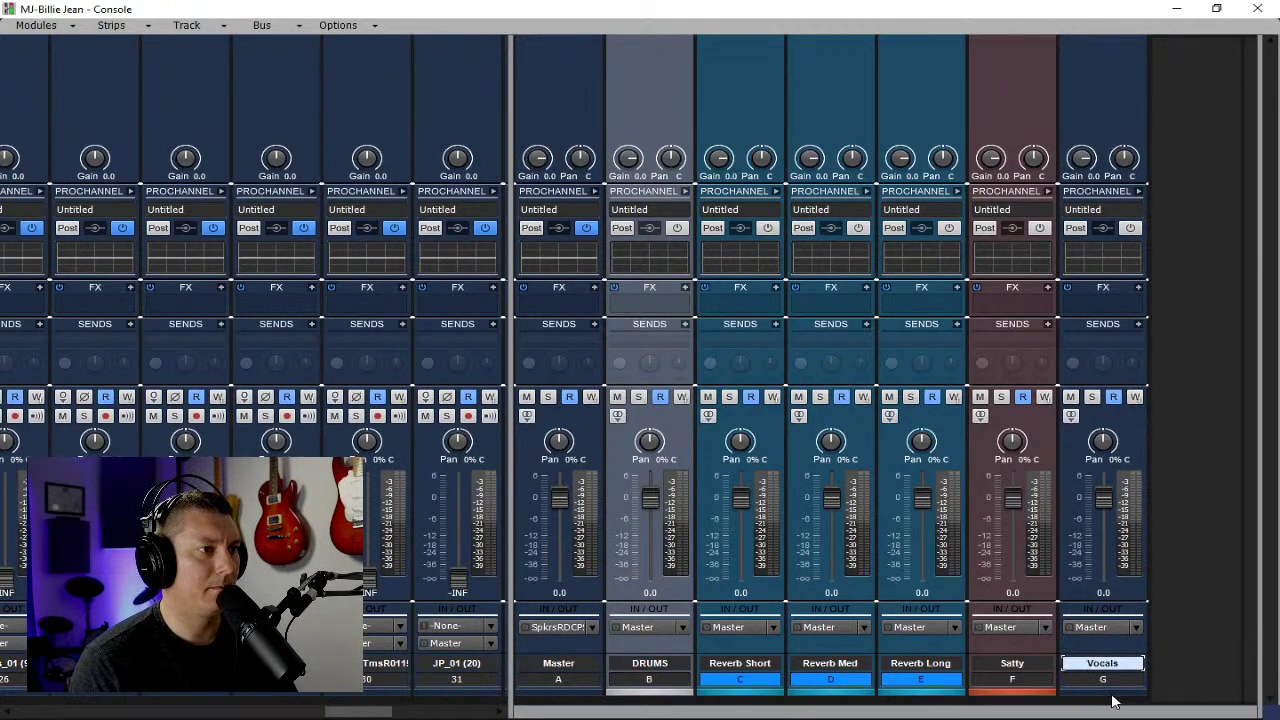
Colour the Vocals bus strip purple and move it between Master and DRUMS.
click(1108, 686)
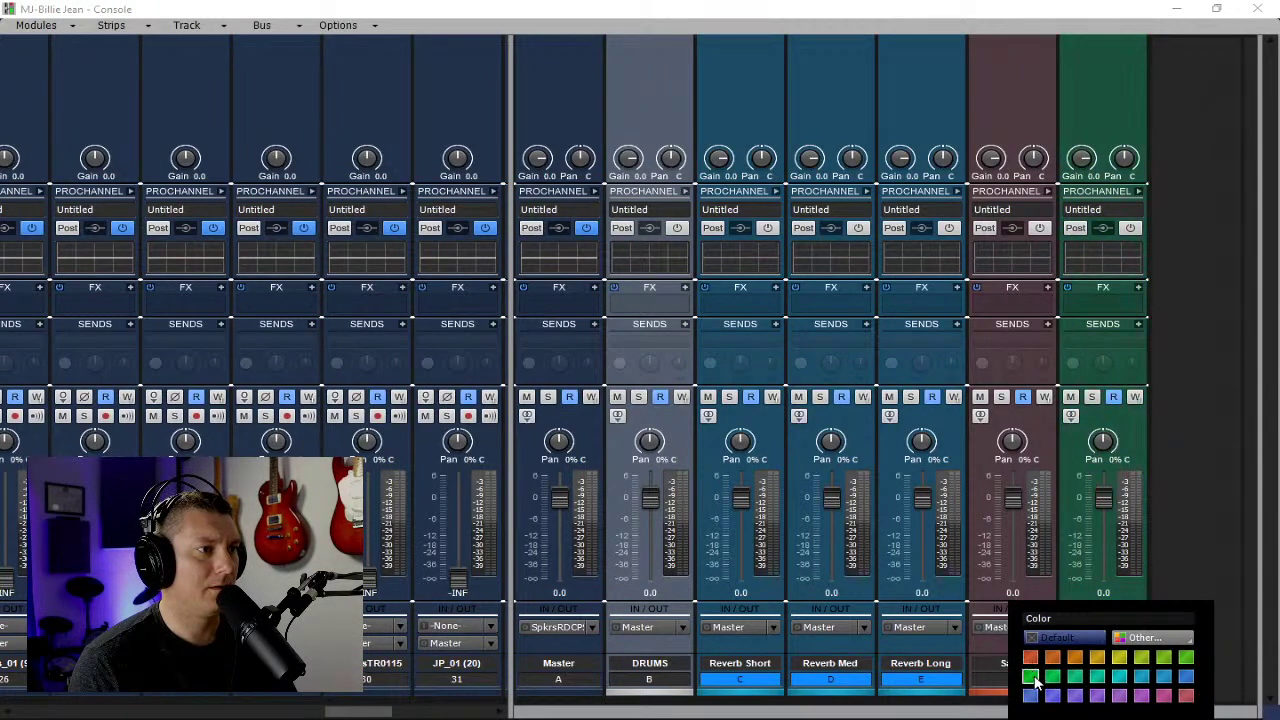
click(1074, 695)
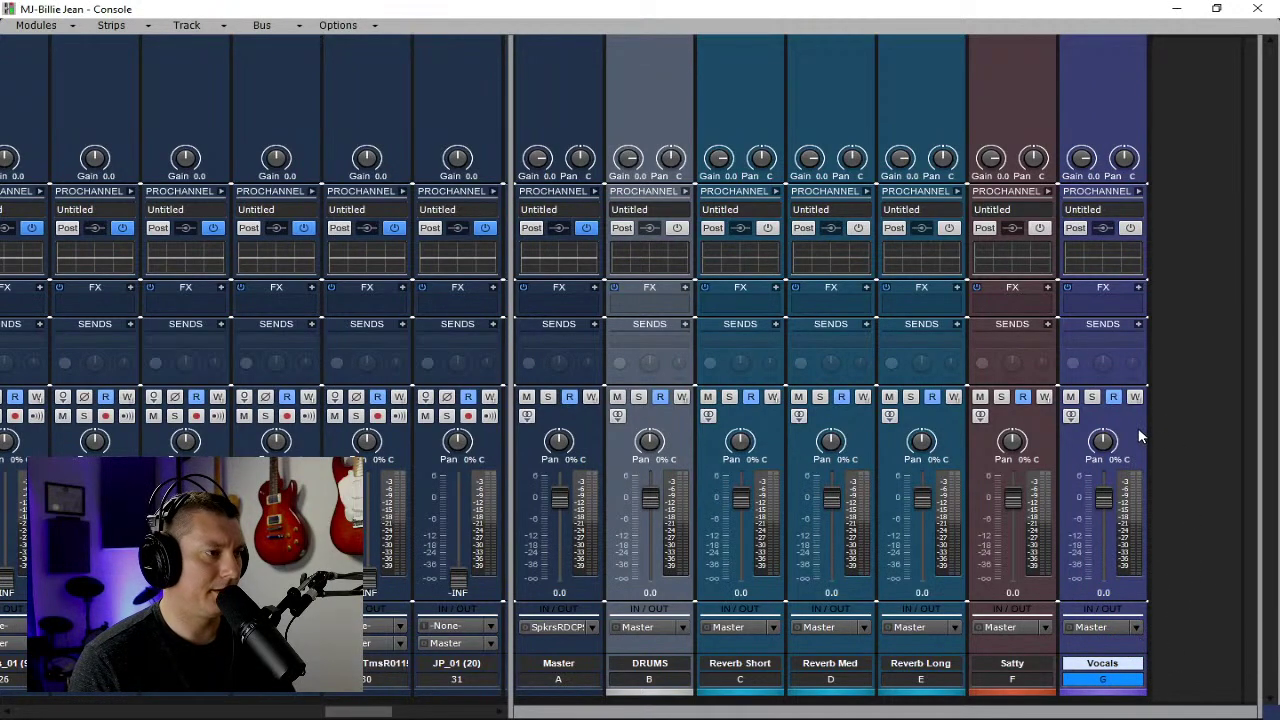
drag(1145, 440, 669, 457)
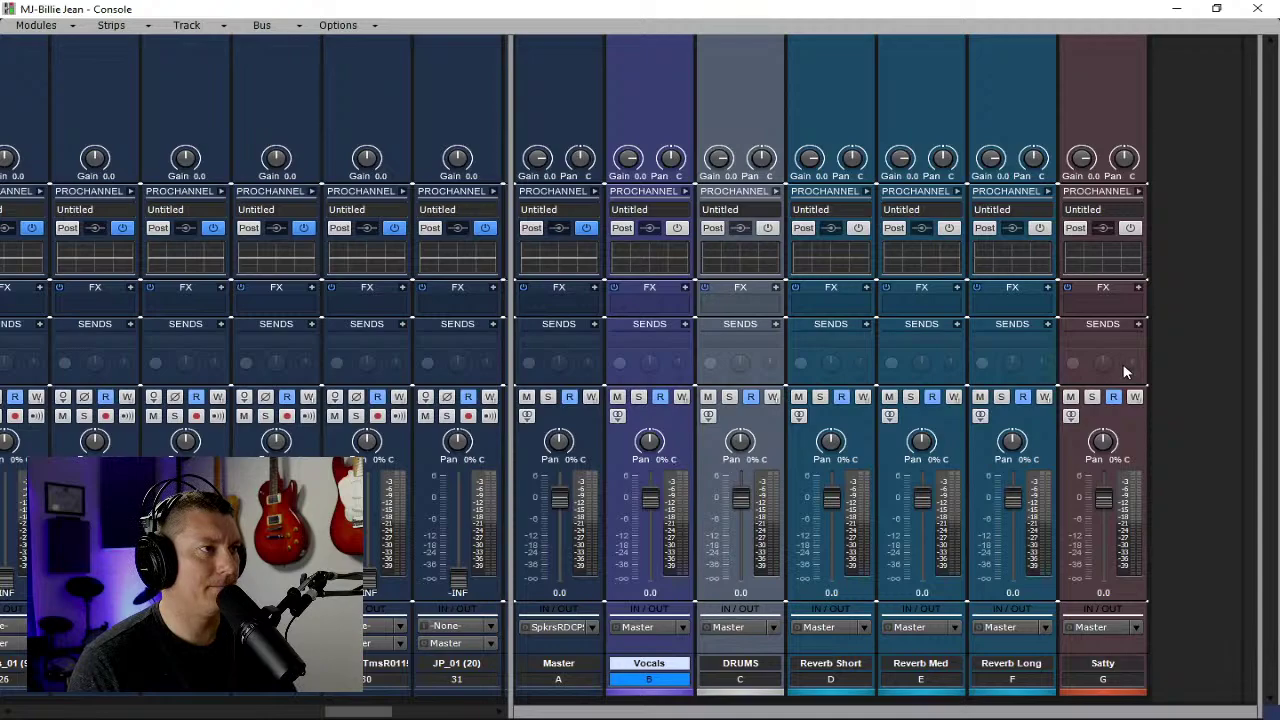
Expand the ProChannels of all buses together and remove their compressor and tube modules.
click(560, 680)
key(ctrl+a)
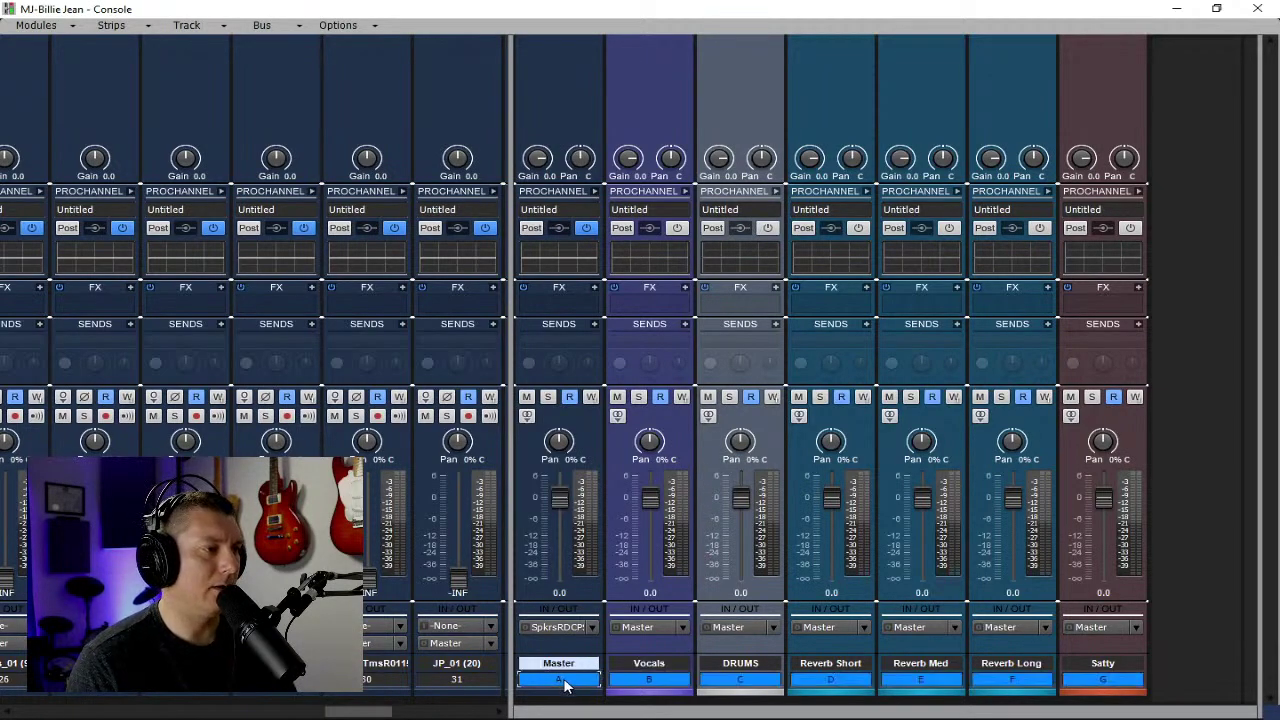
click(595, 190)
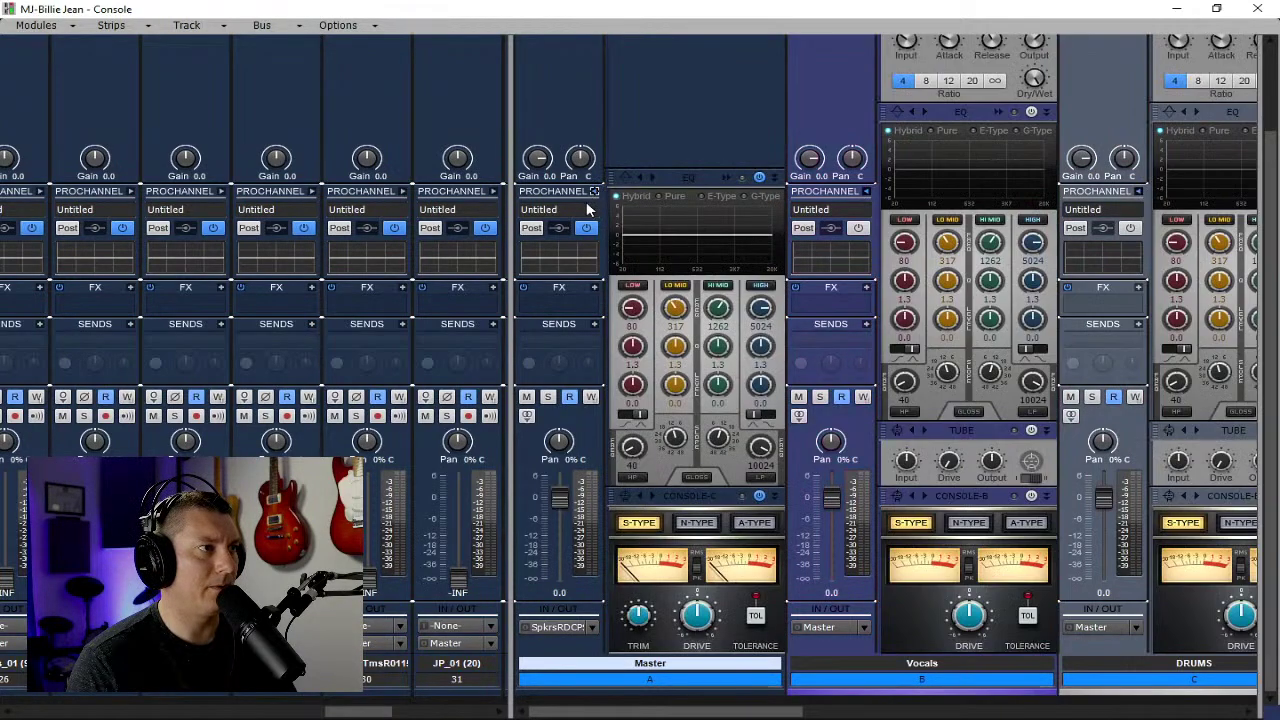
scroll(944, 318, up, 3)
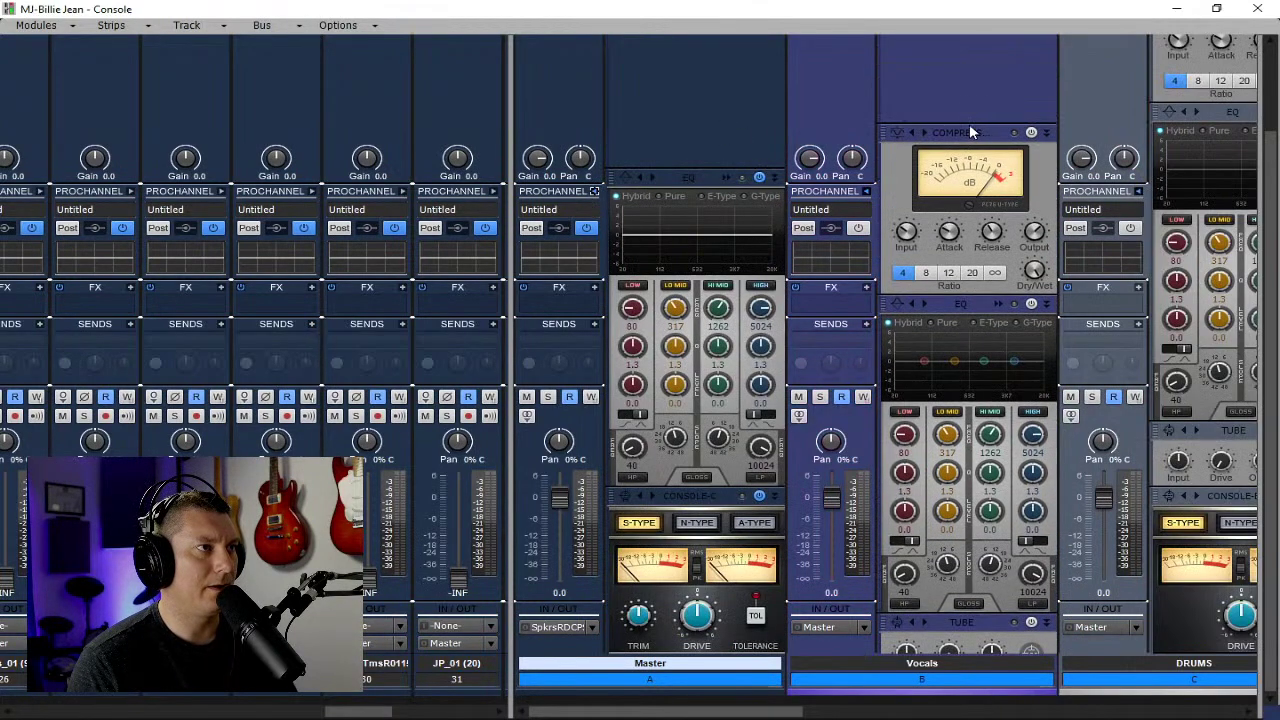
right_click(968, 131)
click(1020, 178)
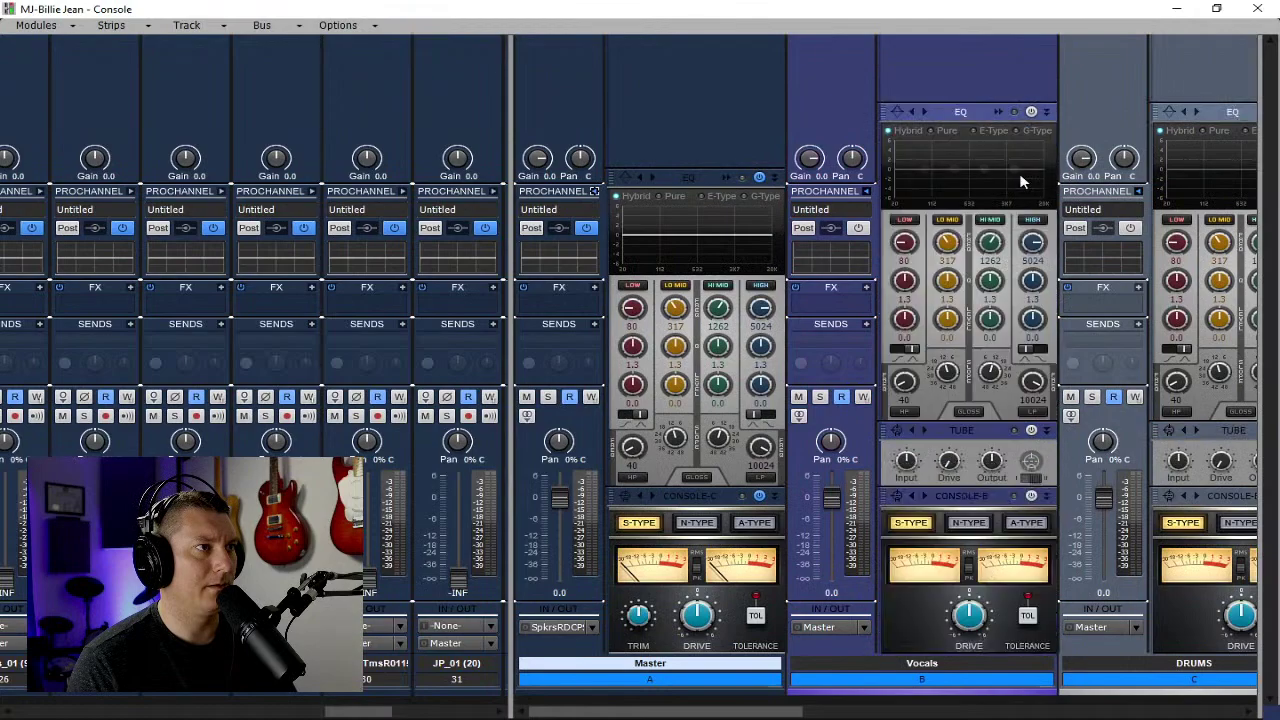
right_click(973, 438)
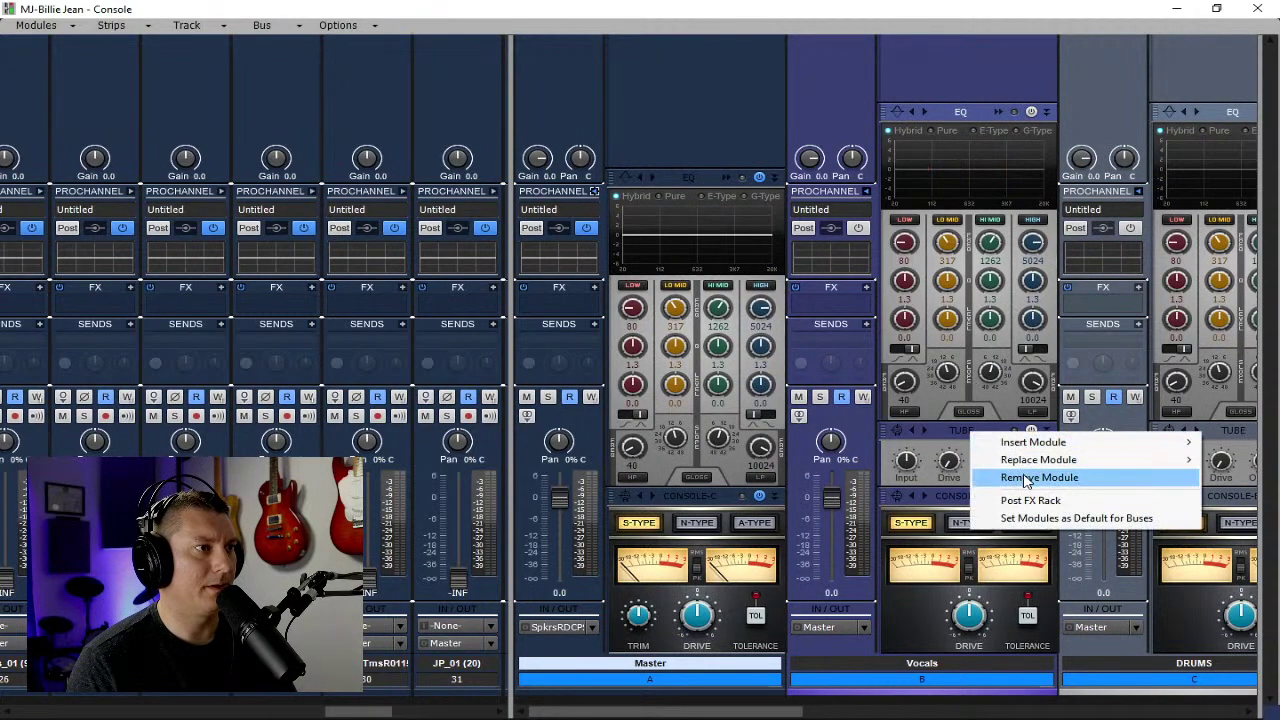
click(985, 477)
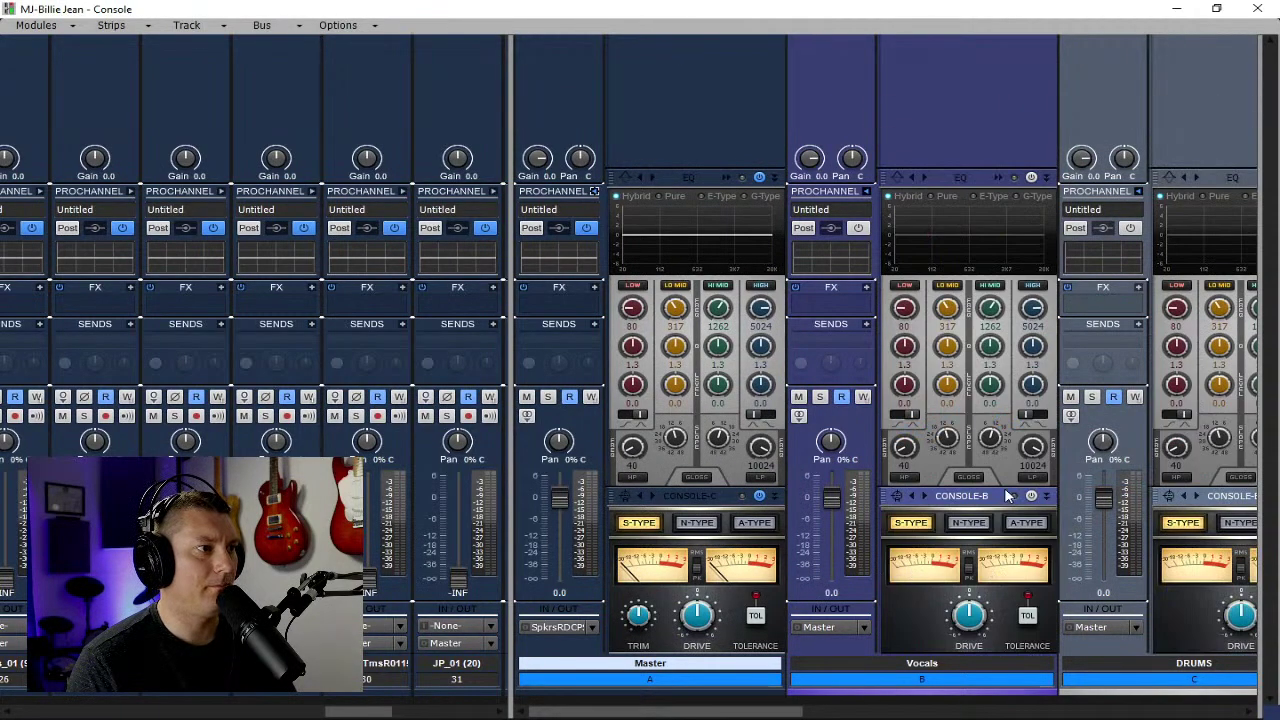
Switch on the console emulator modules in the ProChannels of all selected buses.
click(760, 496)
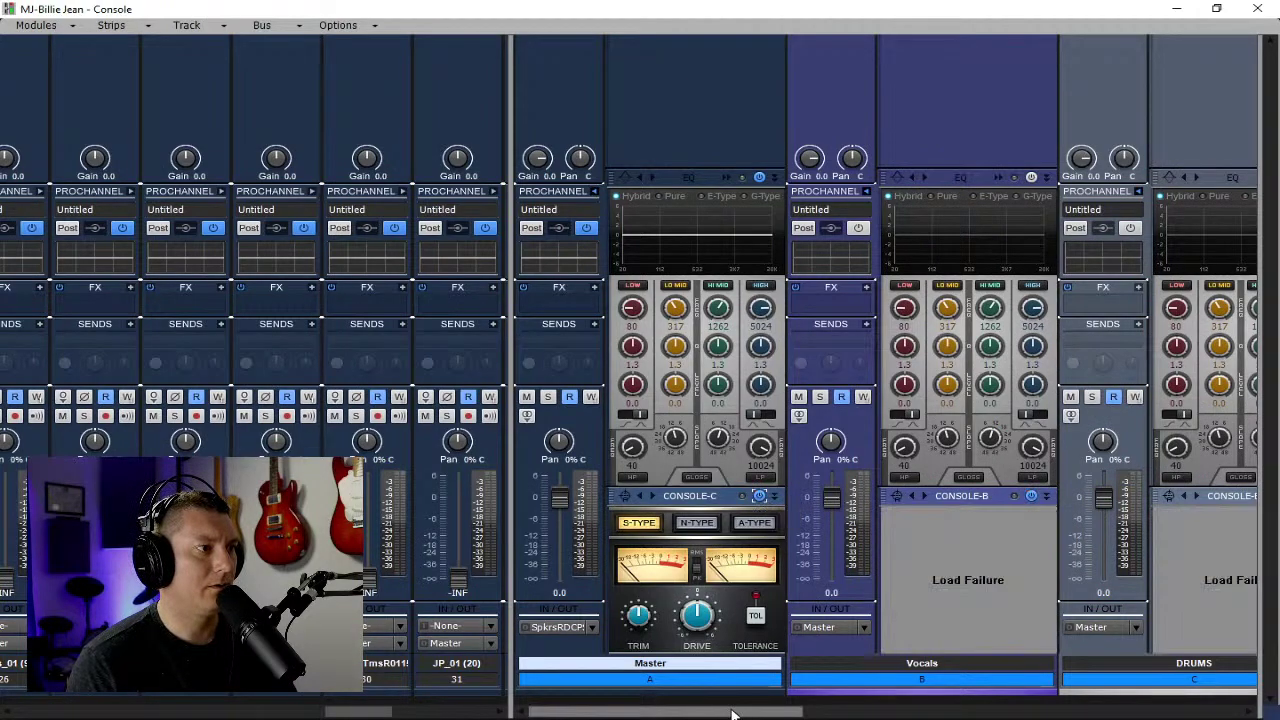
drag(730, 710, 777, 714)
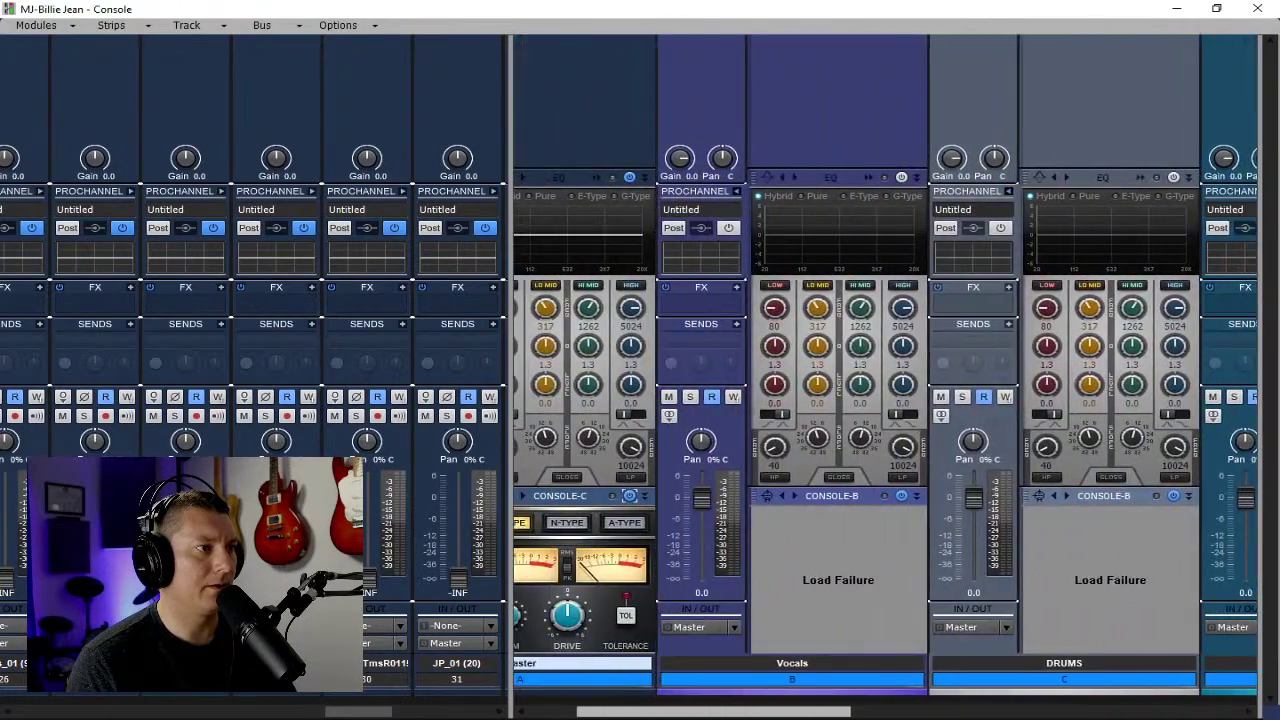
Enable the CONSOLE-B emulator modules that failed to load on the Vocals and DRUMS buses.
click(860, 520)
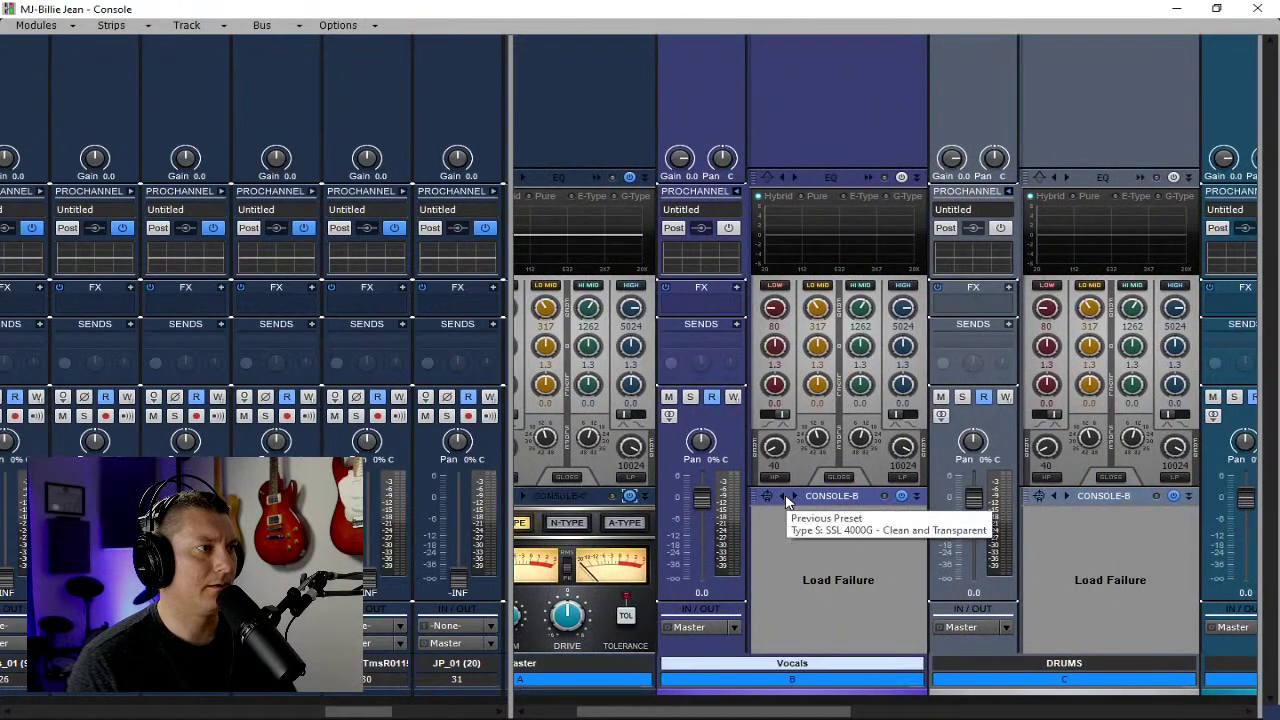
click(901, 497)
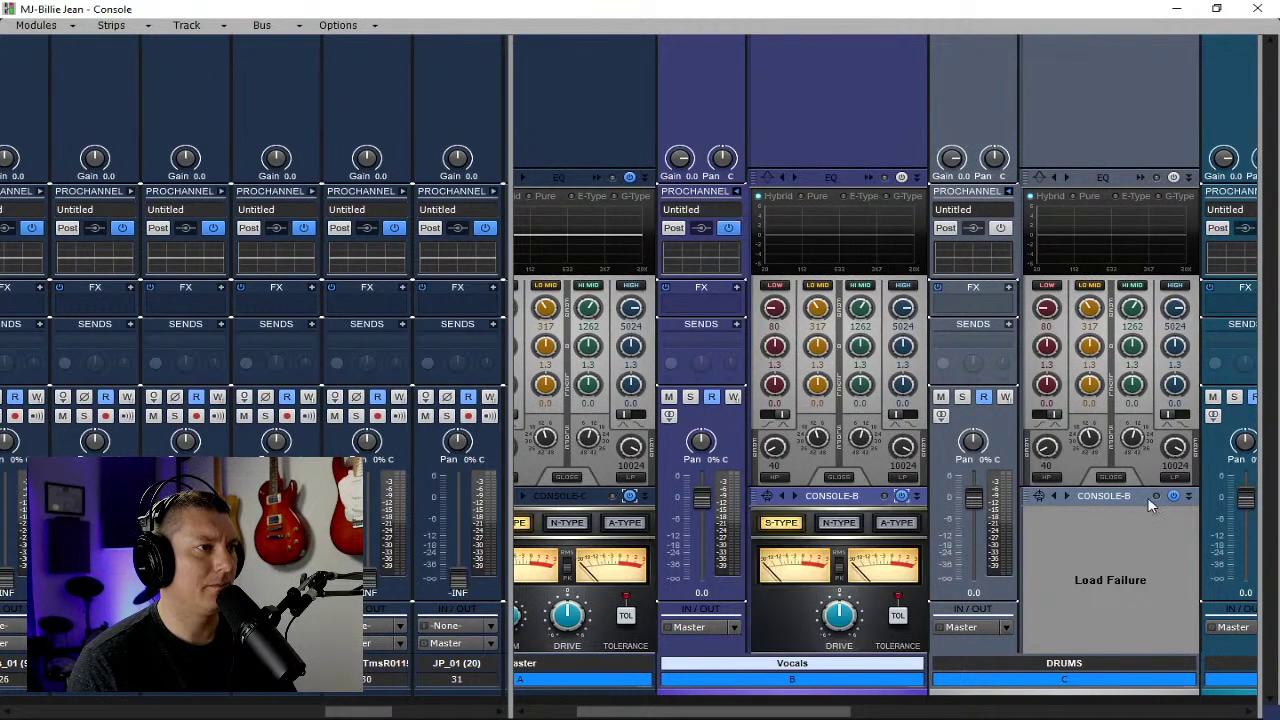
click(1174, 497)
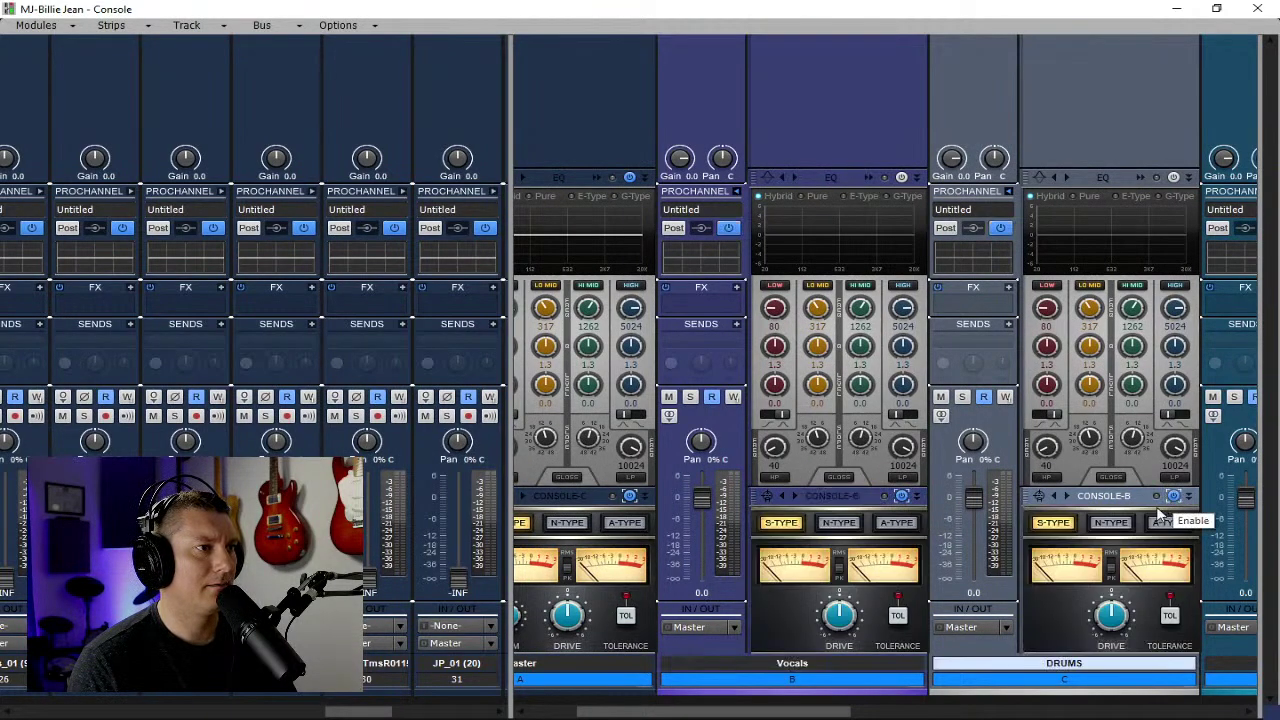
Enable the CONSOLE-B emulator modules on the Reverb Short, Reverb Med, Reverb Long and Satty buses.
drag(829, 712, 1083, 713)
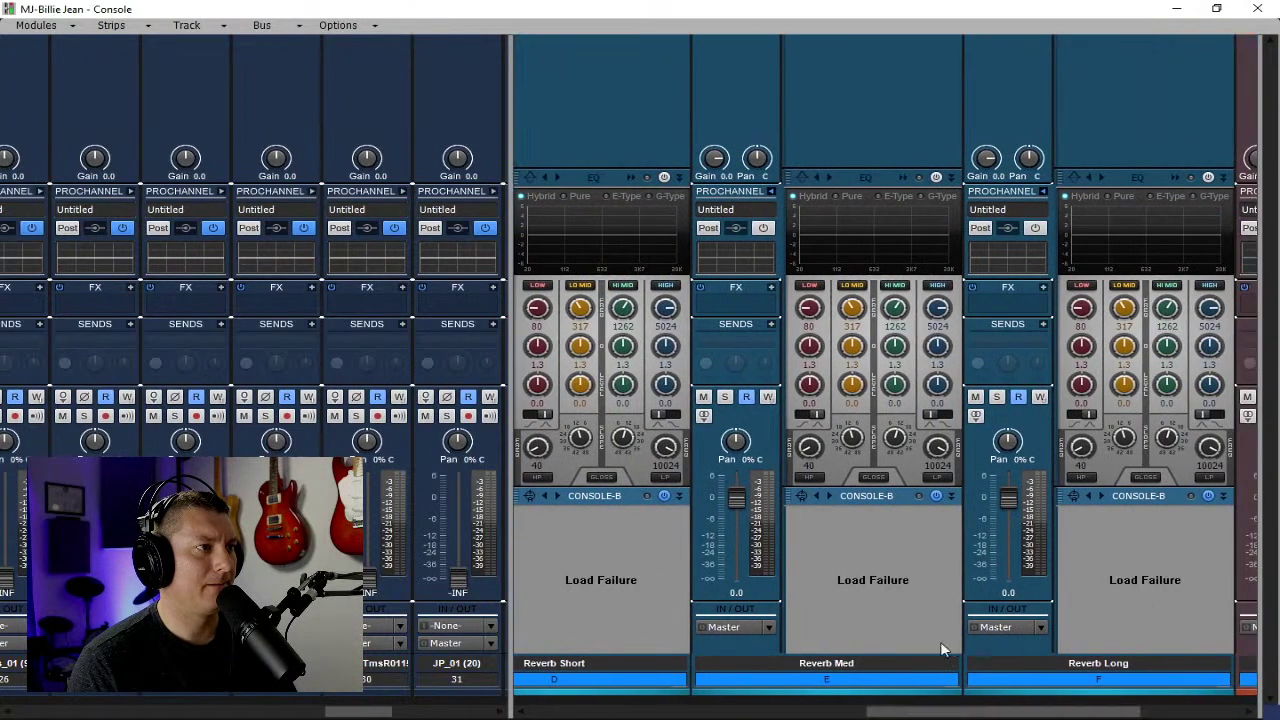
click(668, 497)
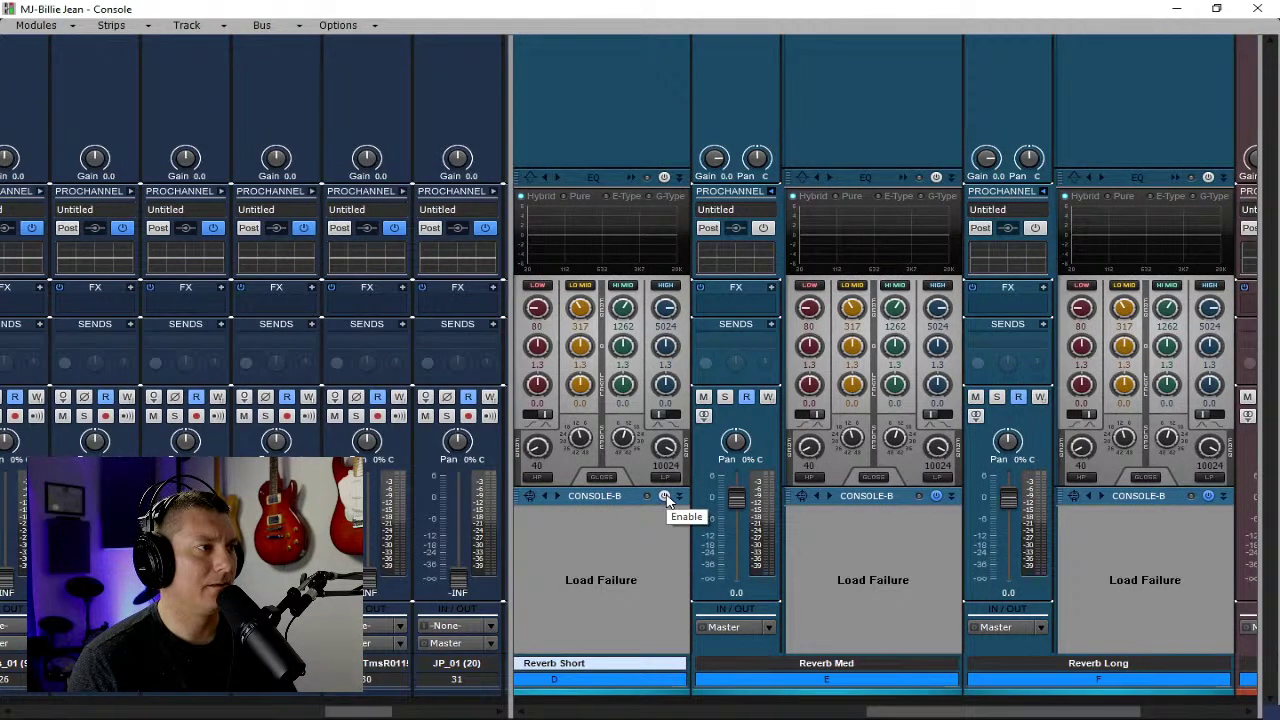
click(935, 496)
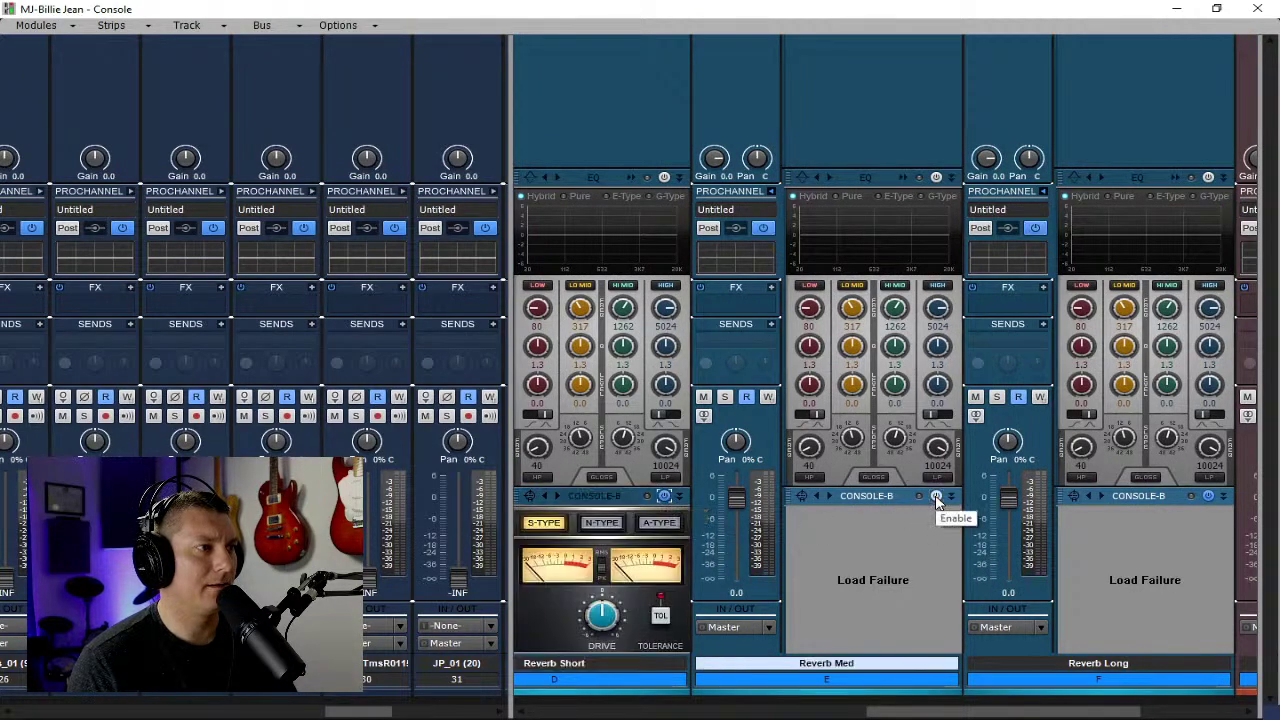
click(1208, 496)
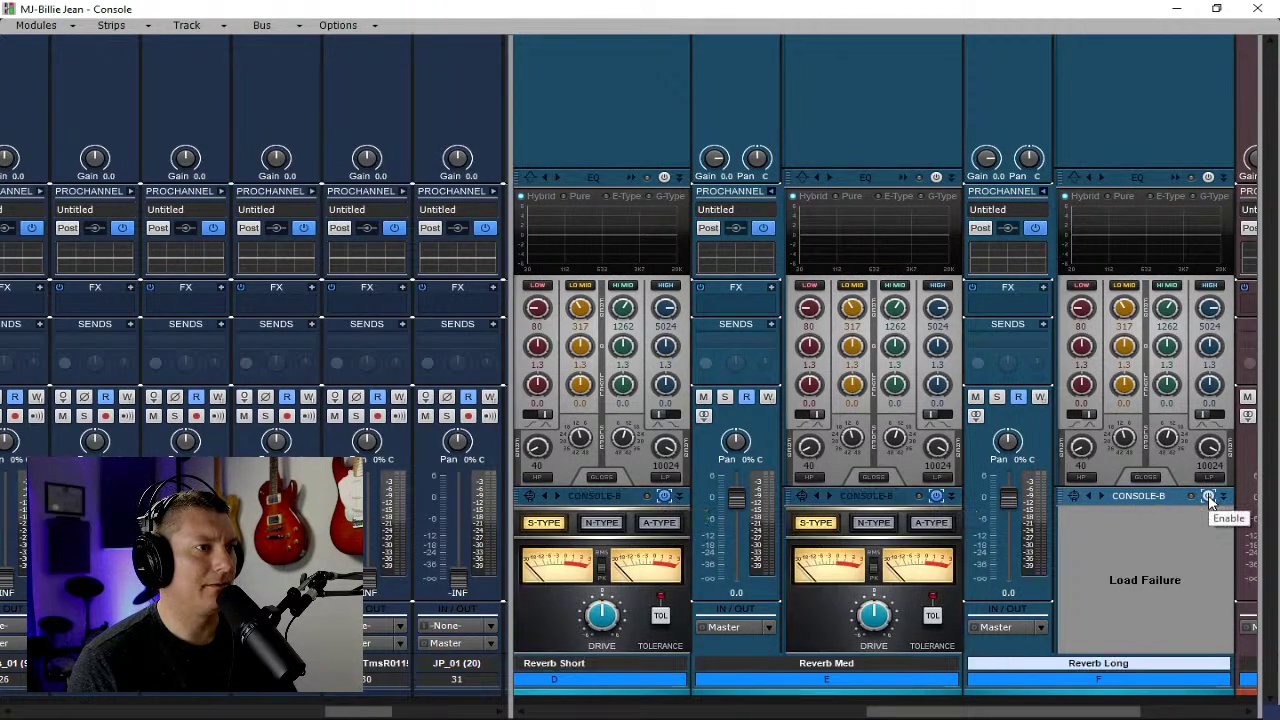
drag(1143, 708, 1247, 705)
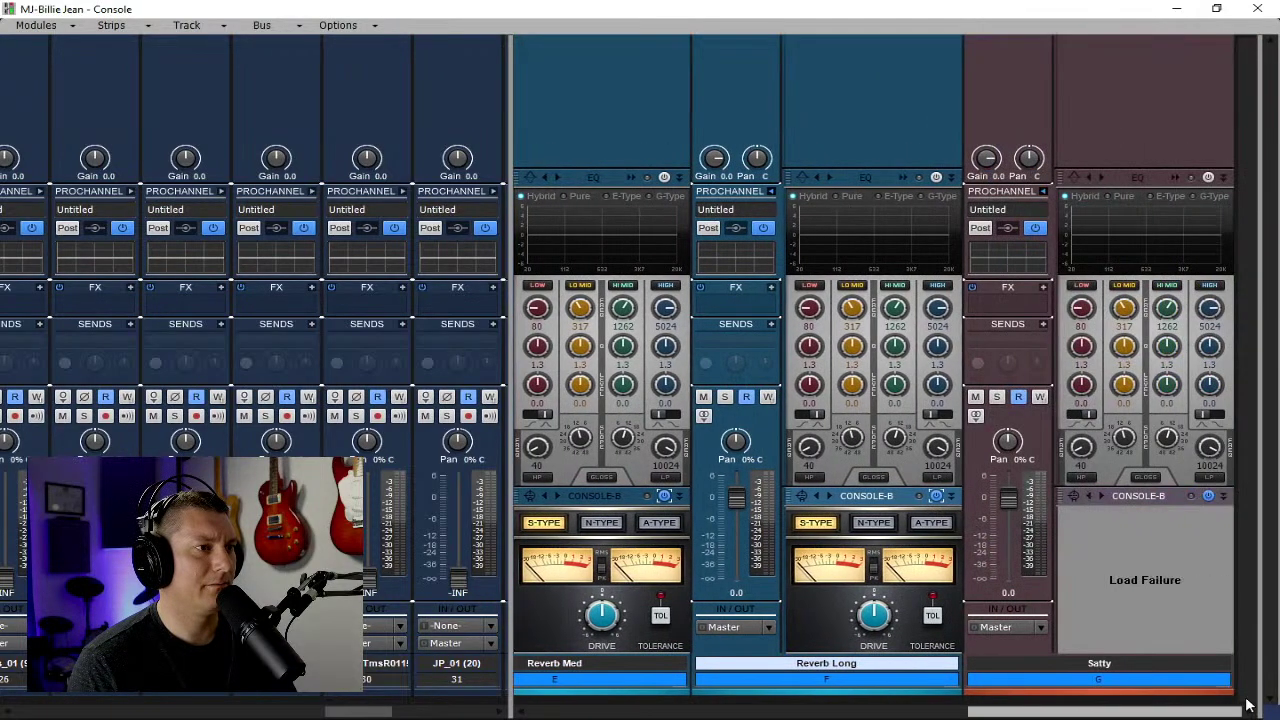
click(1208, 497)
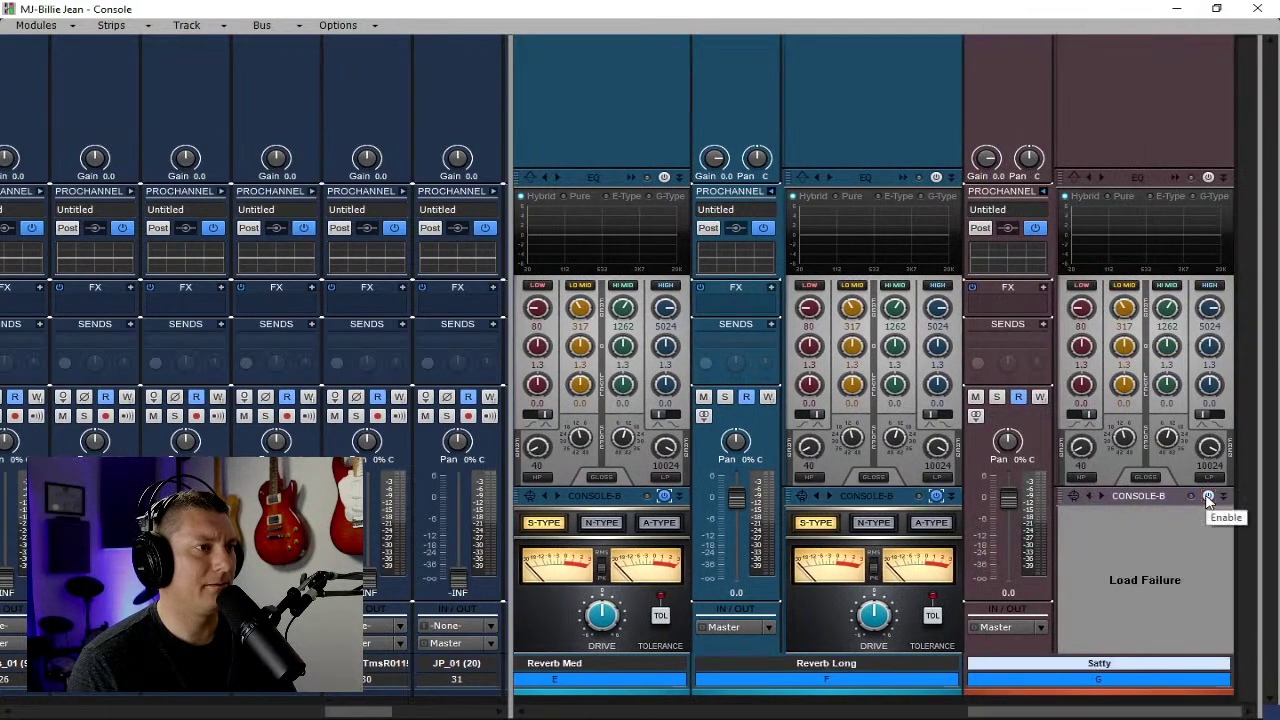
Remove Master from the bus selection and switch on the EQ module in the Vocals bus ProChannel.
drag(1150, 712, 700, 710)
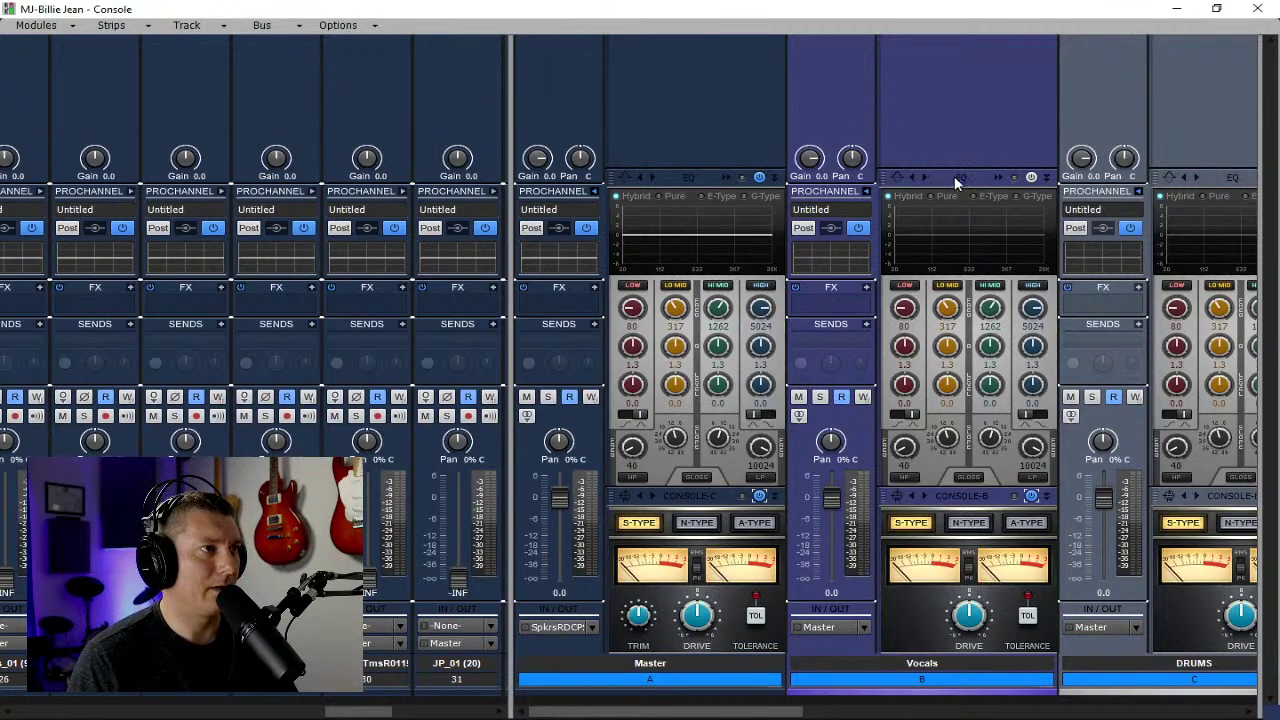
click(717, 686)
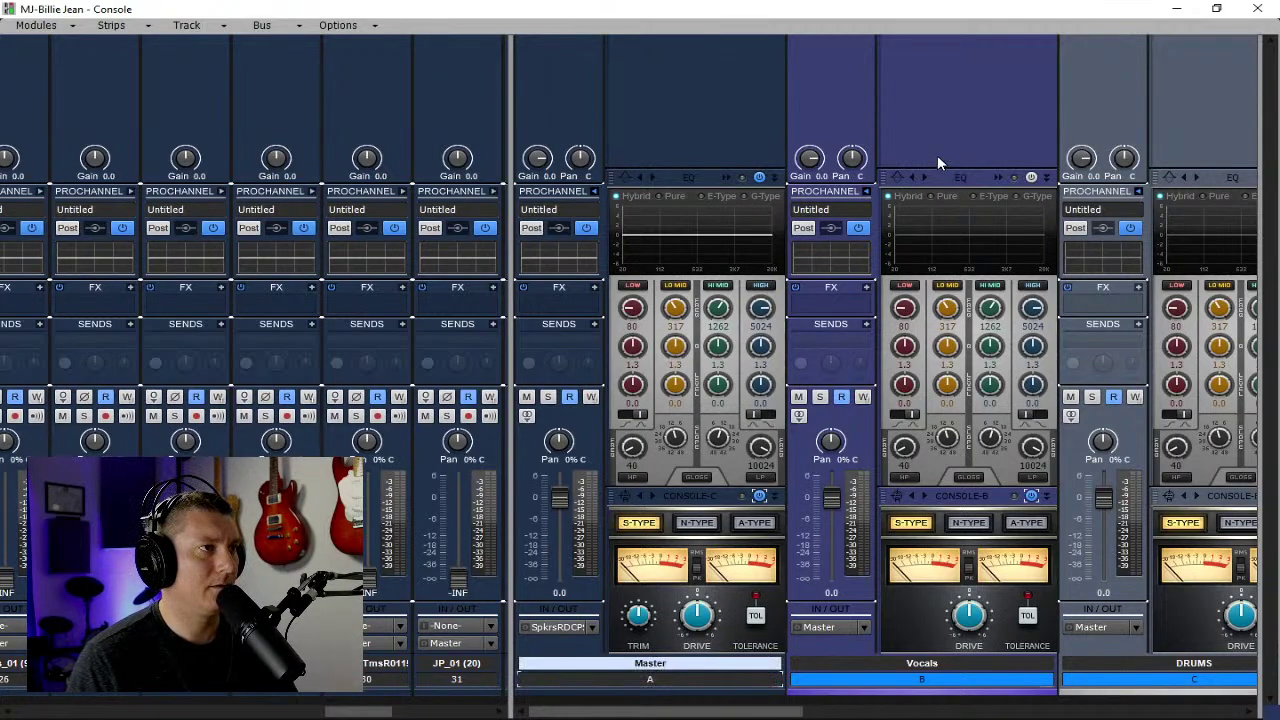
click(1031, 177)
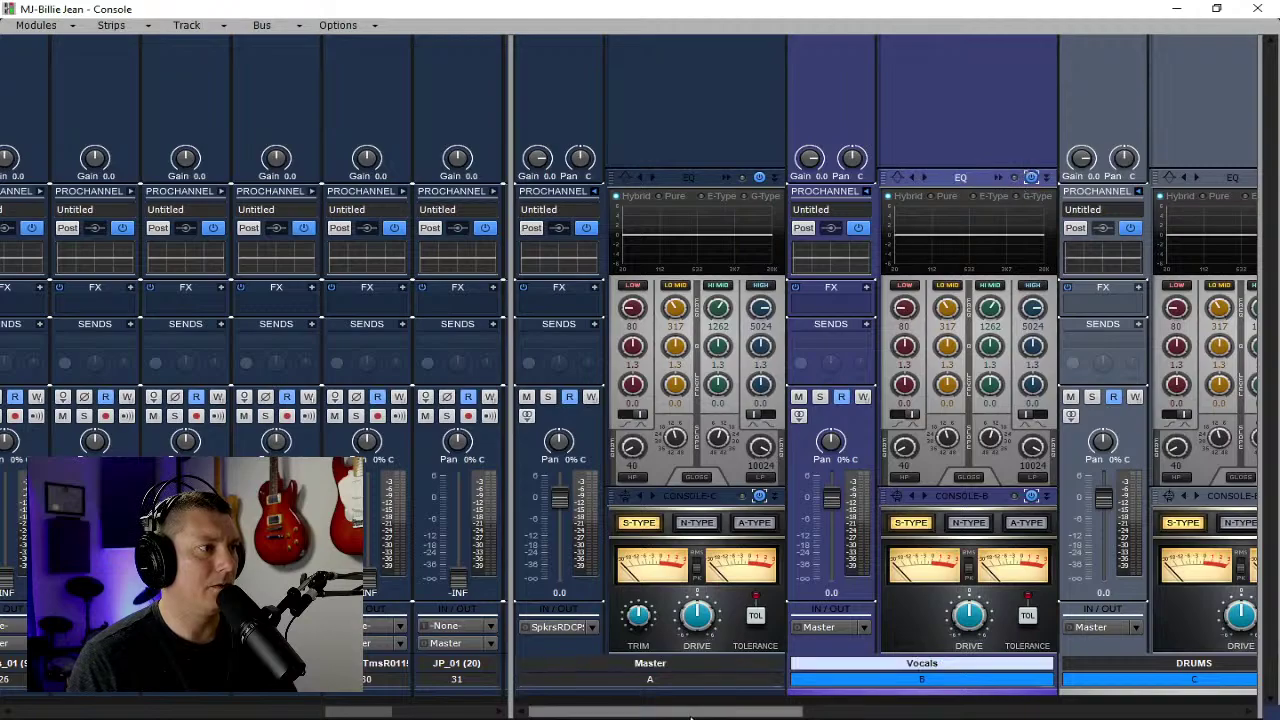
Collapse the ProChannels of all buses including Master and widen the track strip area until it fills the console.
mouse_move(705, 711)
mouse_down()
mouse_move(1155, 702)
mouse_move(691, 711)
mouse_up()
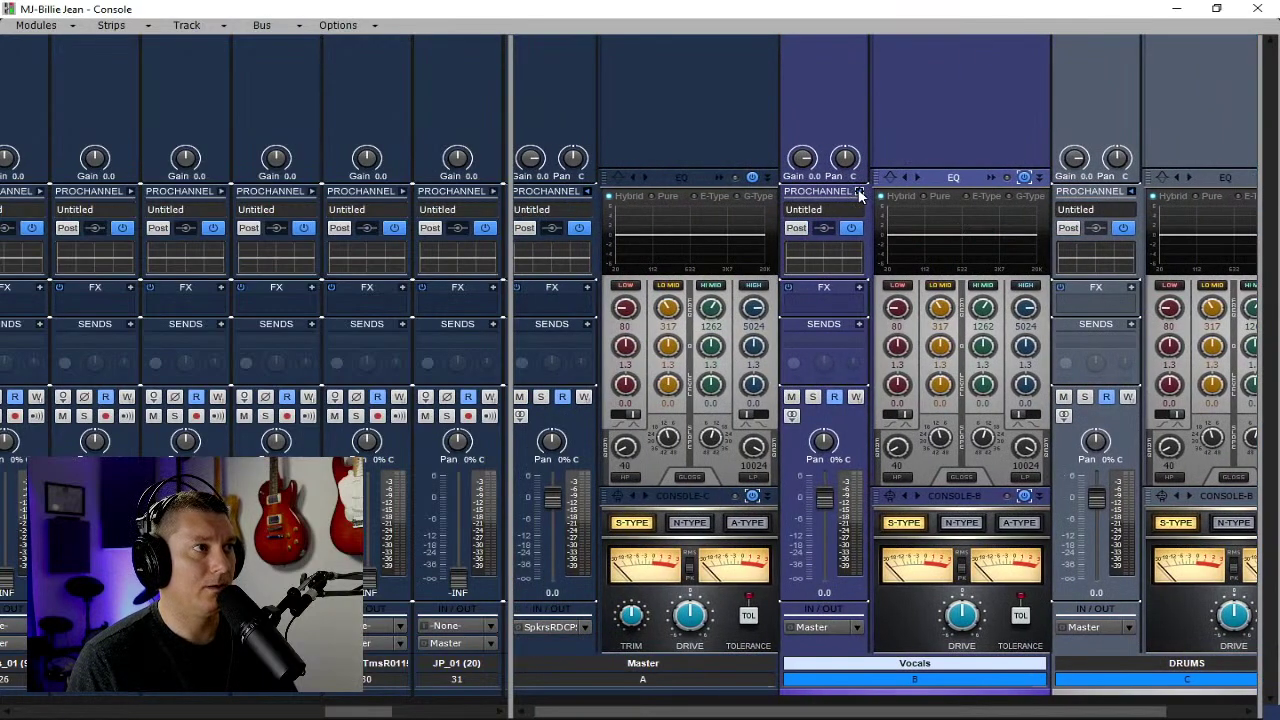
click(858, 191)
click(591, 191)
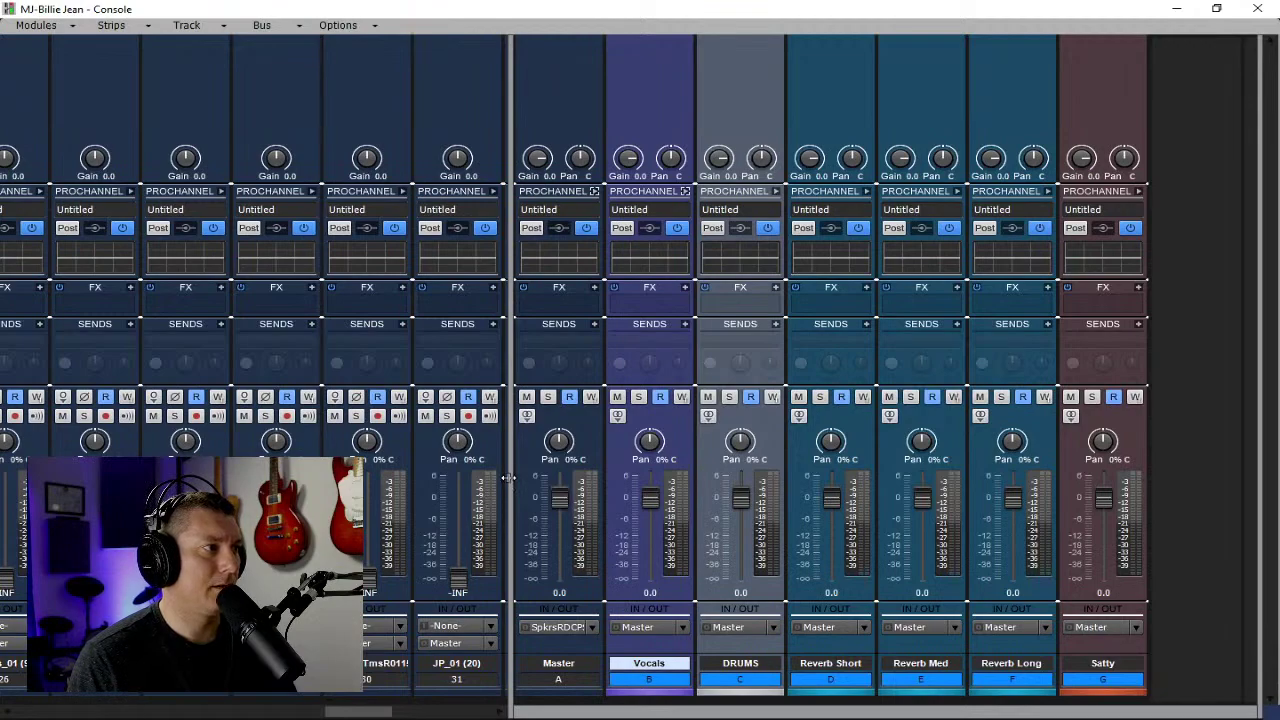
drag(508, 479, 613, 474)
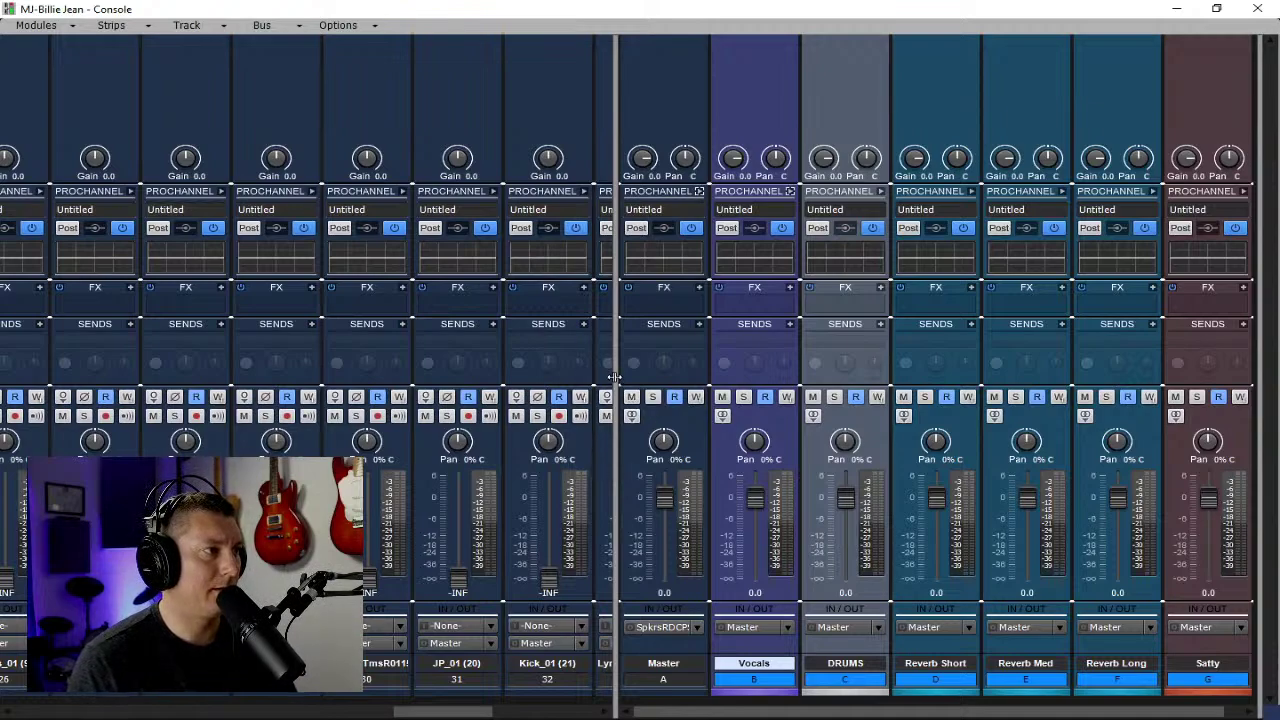
drag(614, 377, 1250, 377)
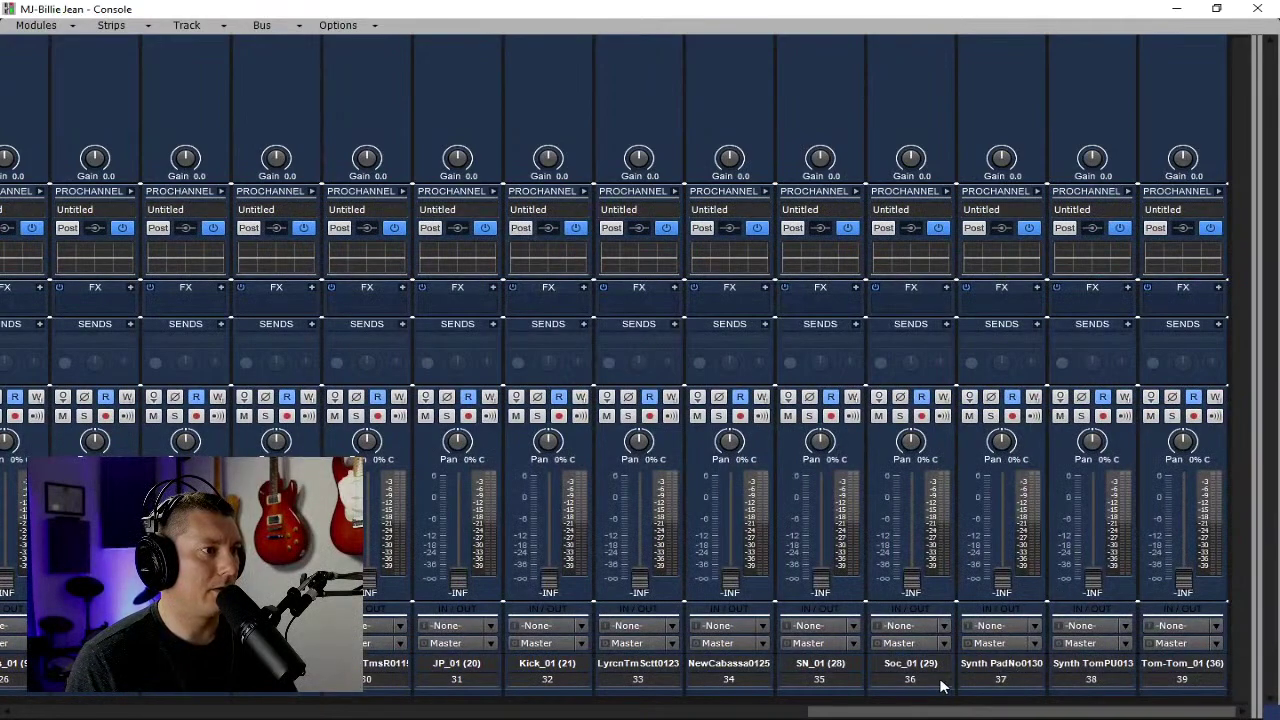
Route the Kick, Claps, Cabassa_01 (7), Cymbals_Toms L and R, Synth Tom PU and Tom-Tom tracks together to the DRUMS bus.
drag(934, 712, 846, 714)
click(835, 680)
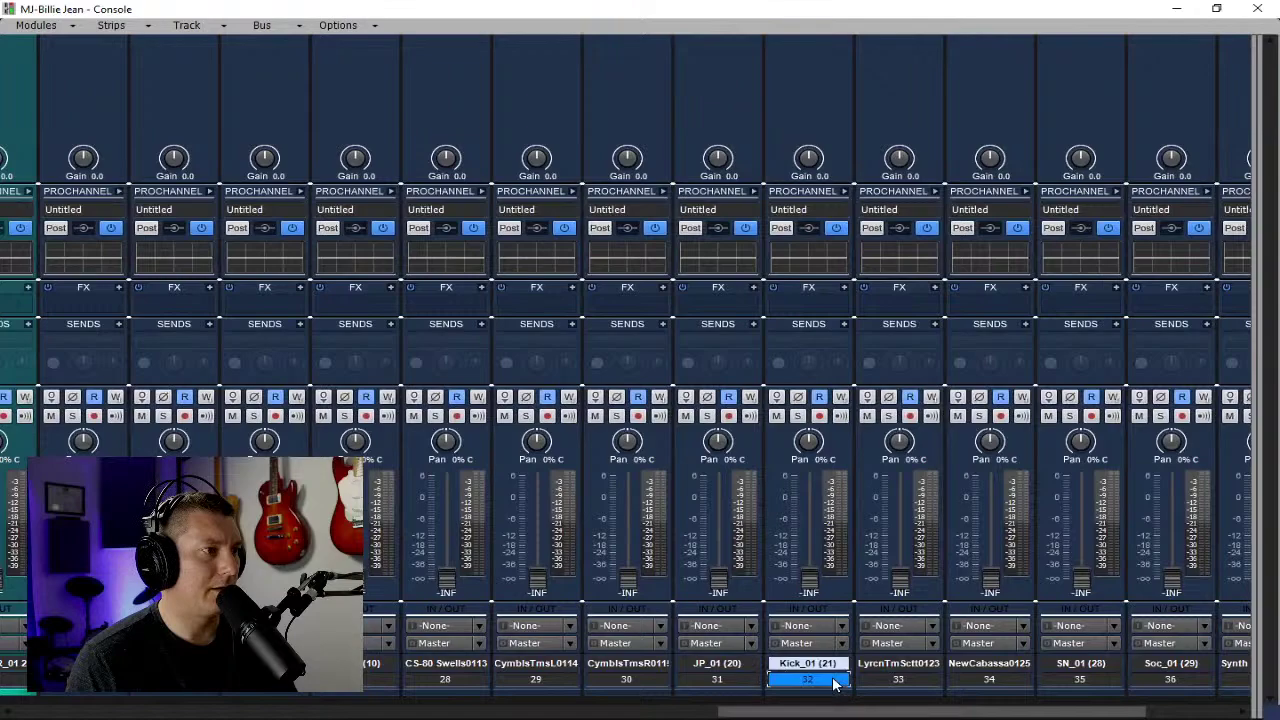
ctrl+click(638, 680)
ctrl+click(535, 680)
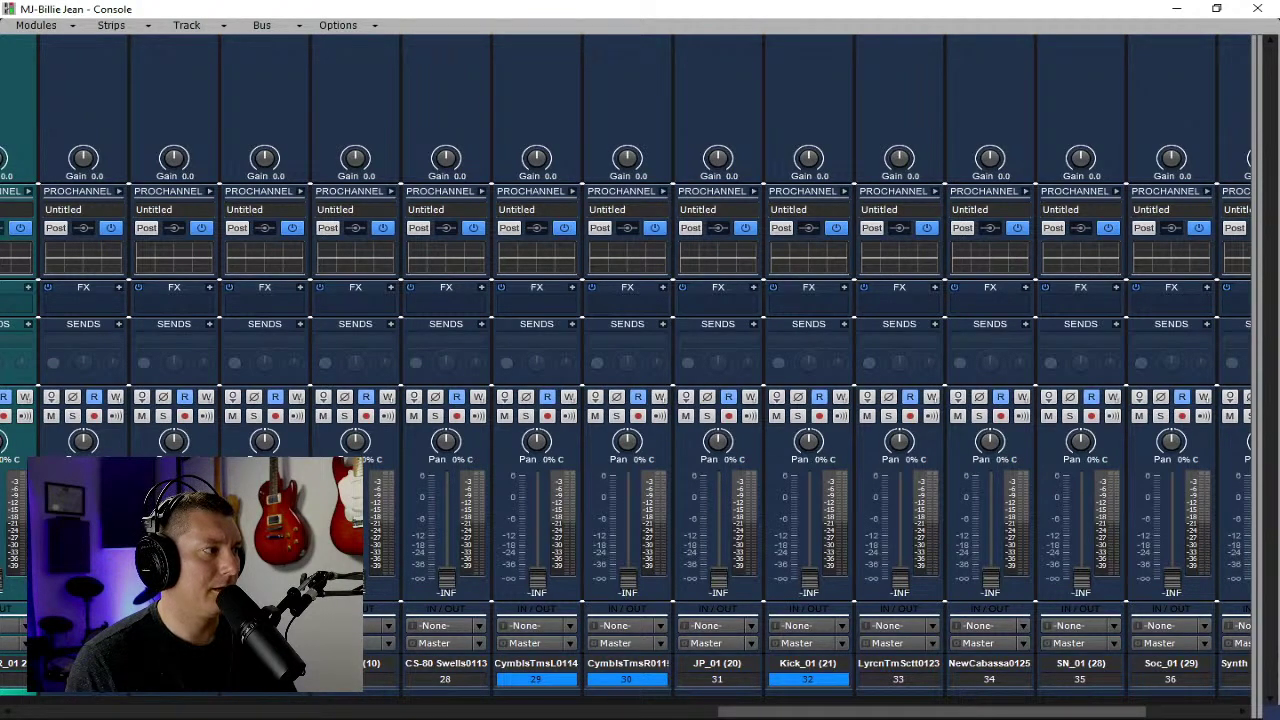
drag(758, 709, 848, 709)
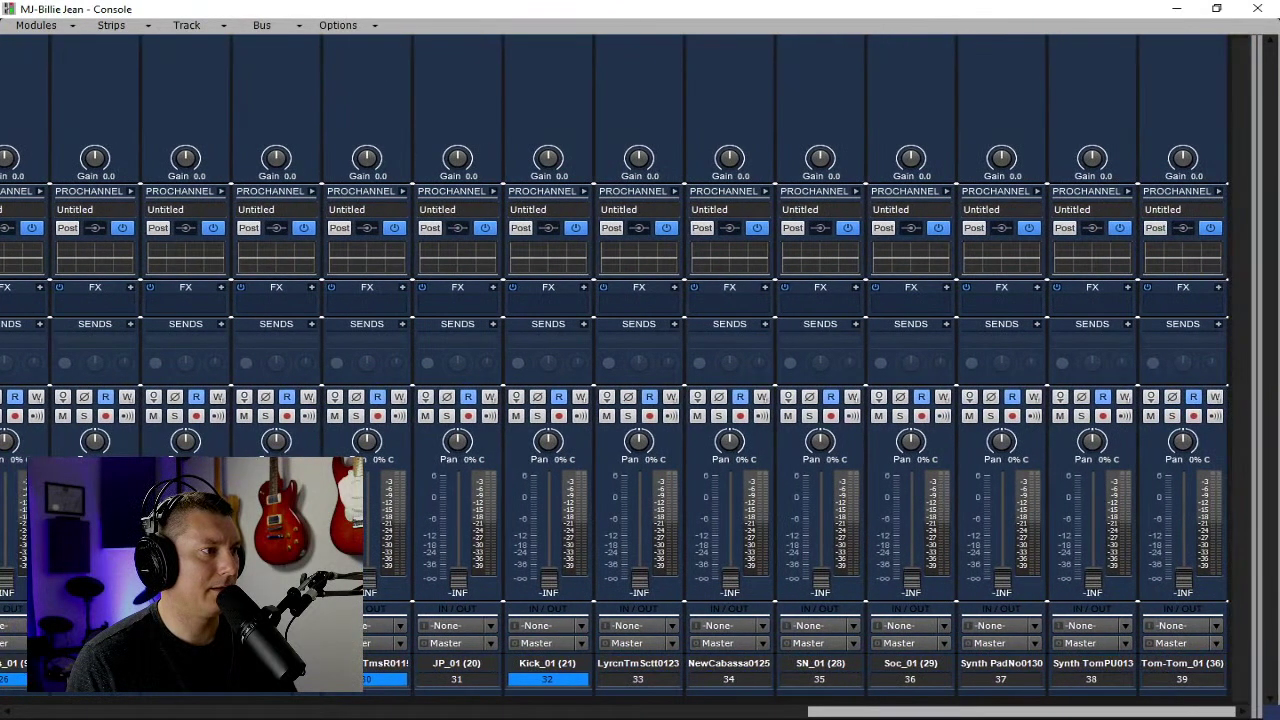
ctrl+click(652, 682)
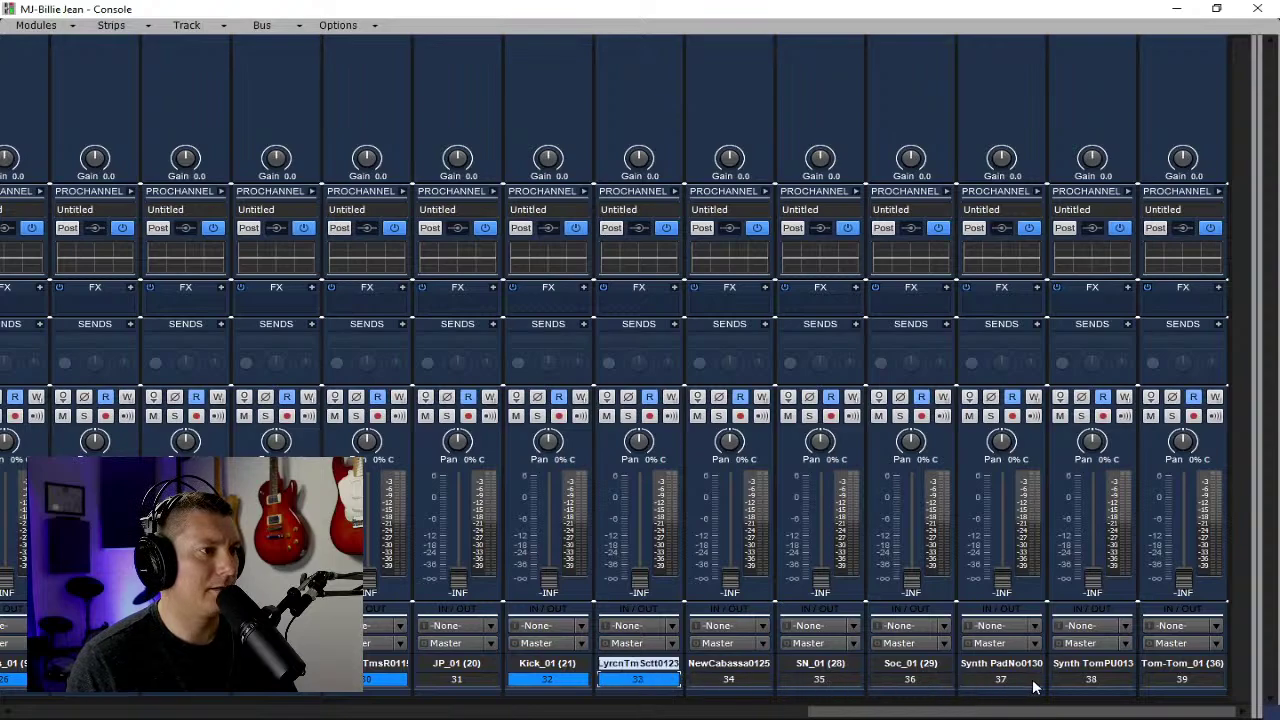
ctrl+click(1090, 682)
ctrl+click(1184, 682)
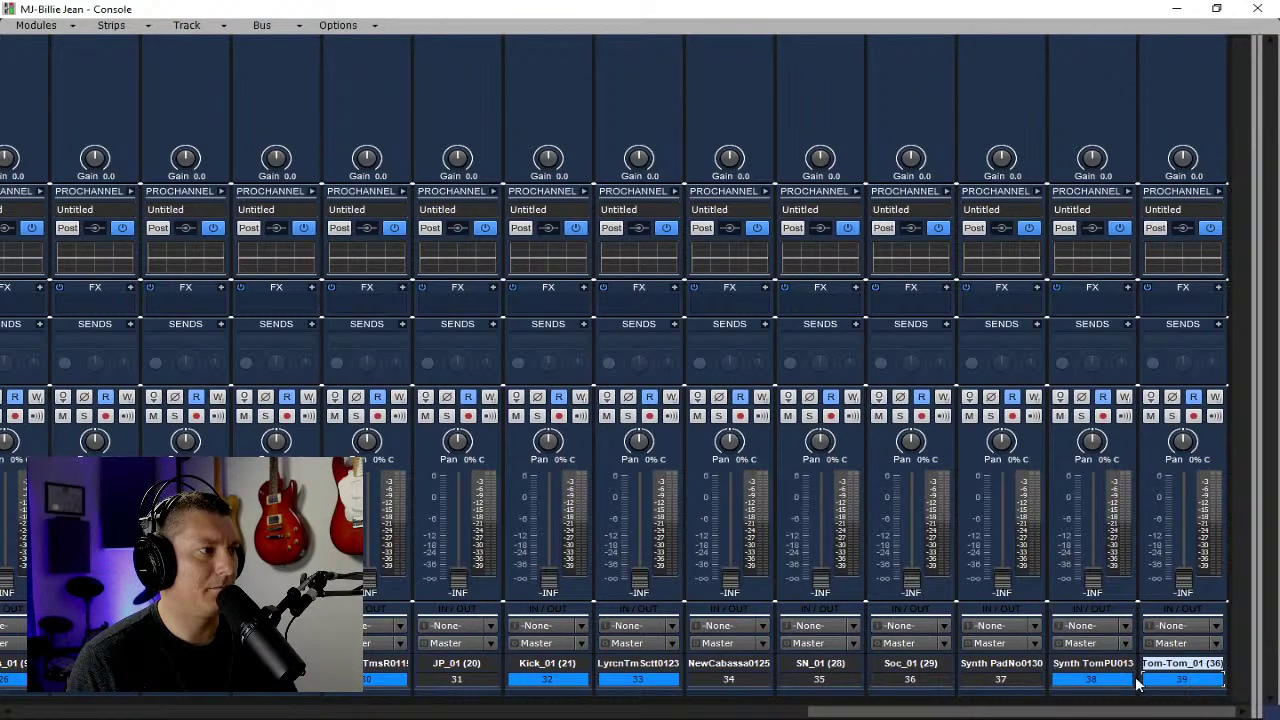
ctrl+click(657, 682)
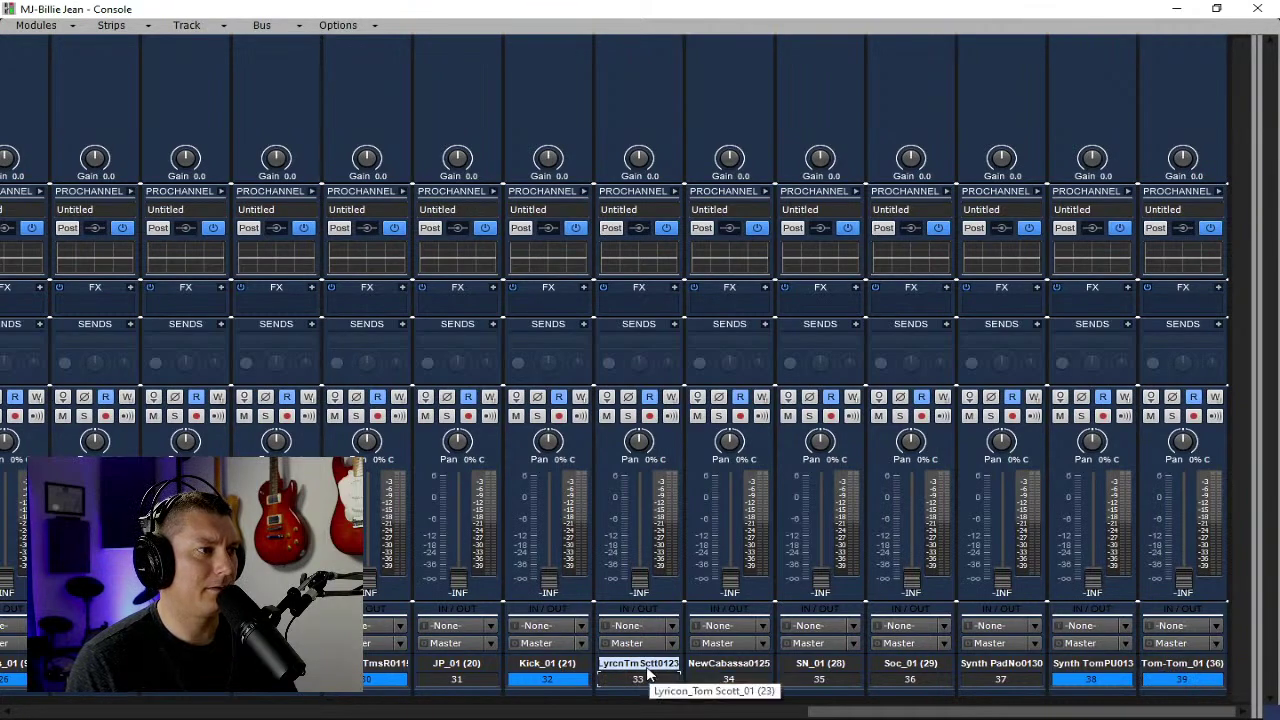
click(1218, 644)
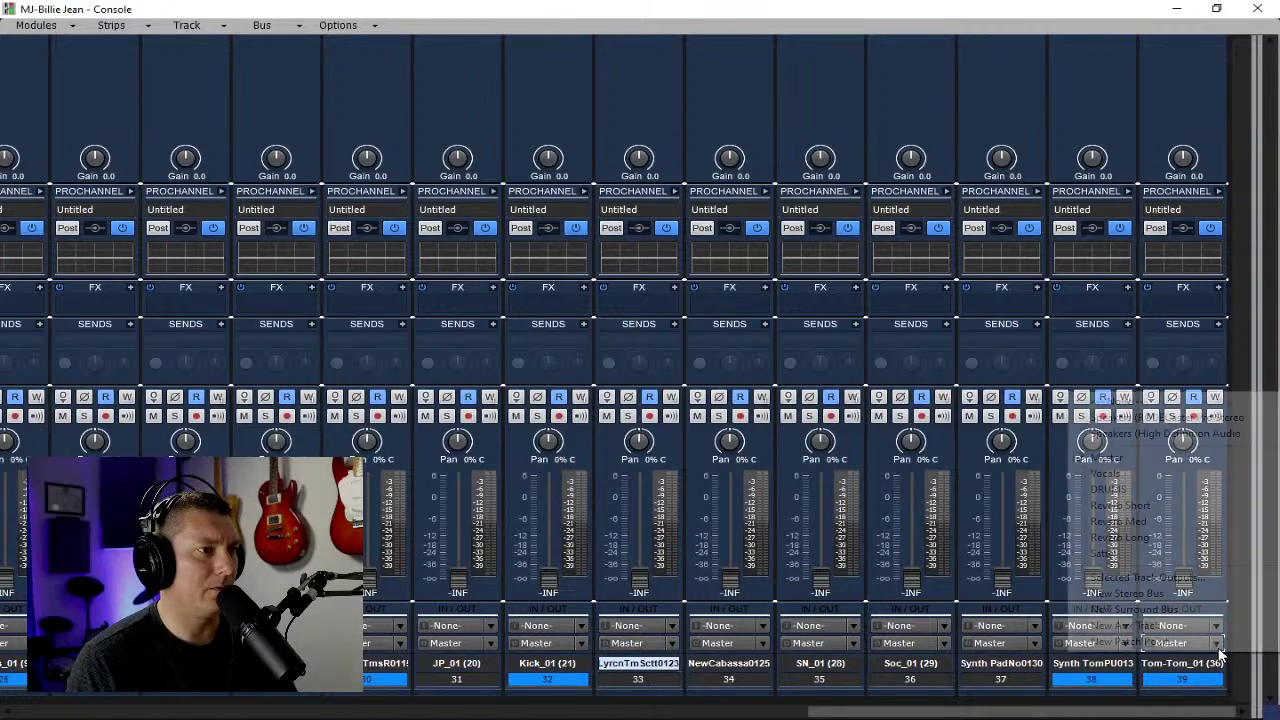
click(1110, 489)
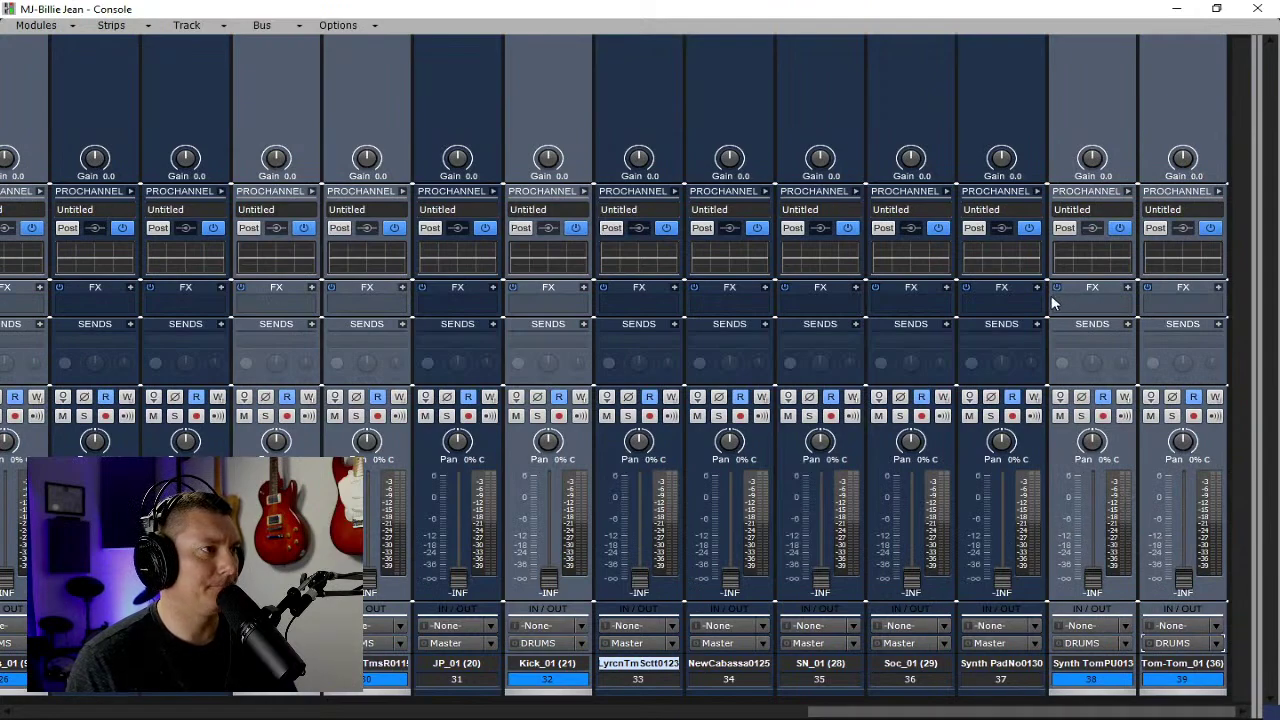
In the track view, group the drum tracks below Rhodes_R_01 as Claps, Cabassa, Synth Tom PU, Cymbals_Toms L and R, Kick and Tom-Tom, followed by Celli.
click(1176, 8)
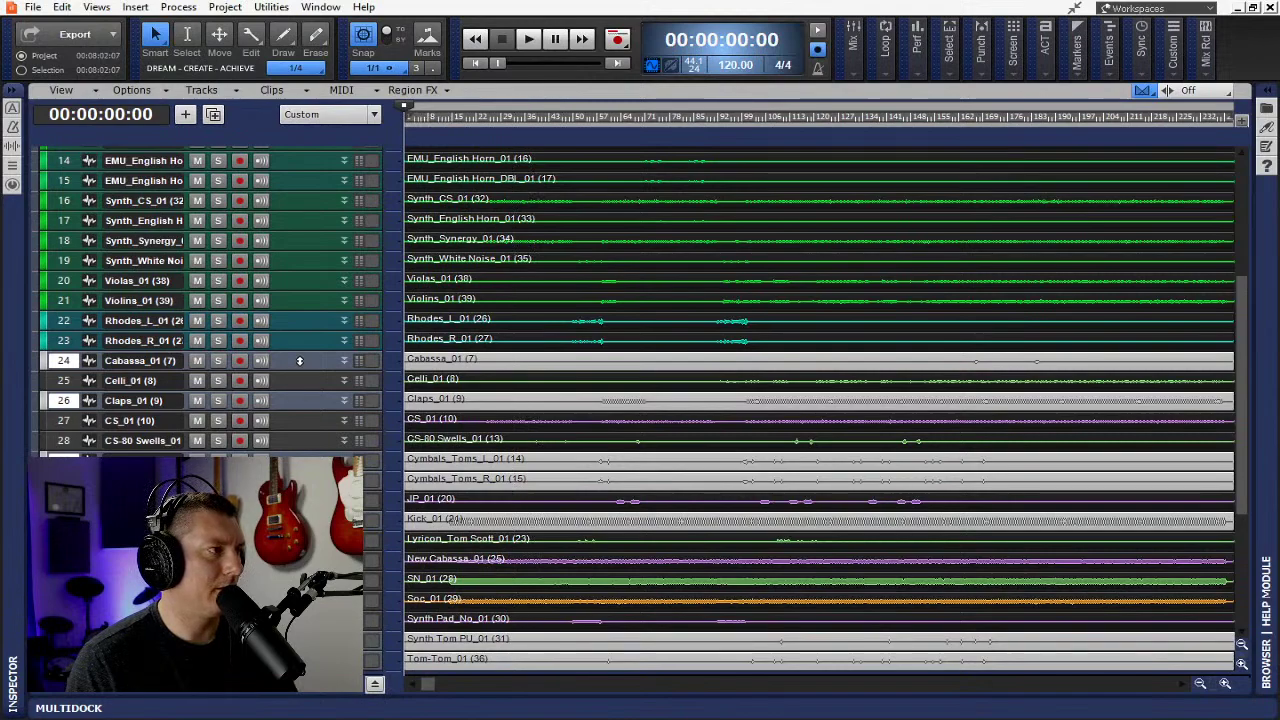
drag(307, 413, 308, 426)
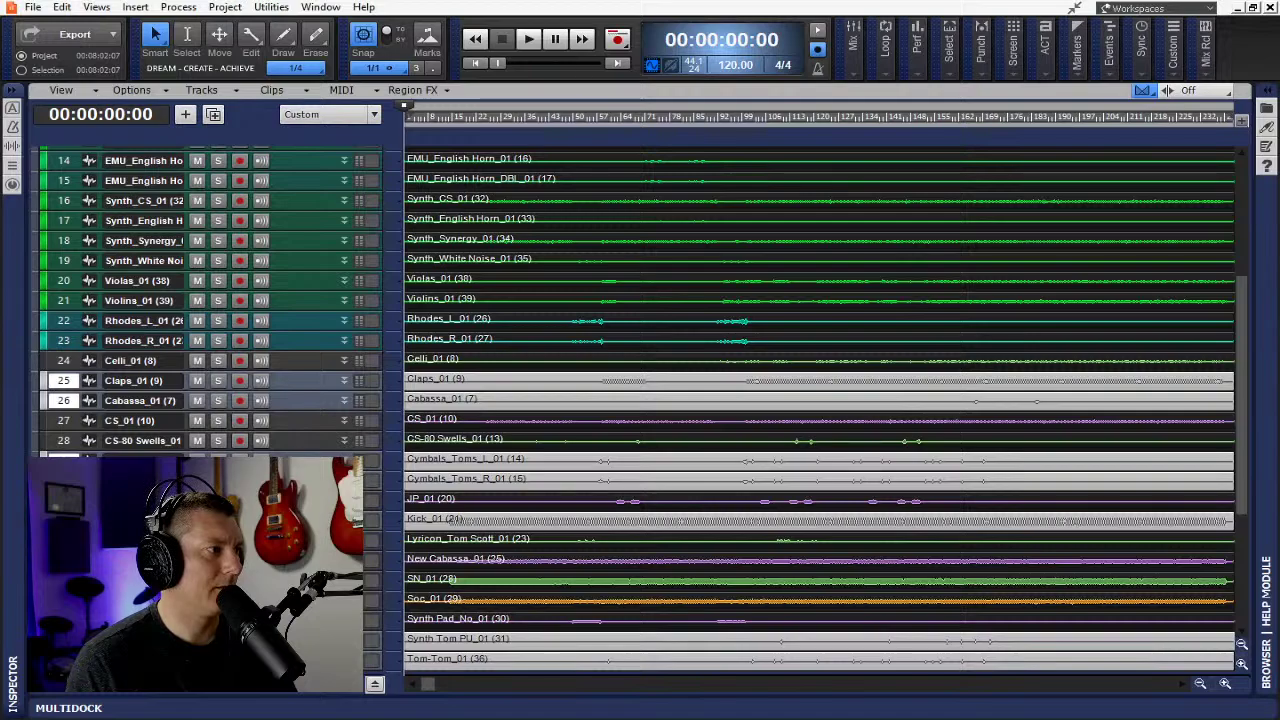
drag(309, 640, 309, 427)
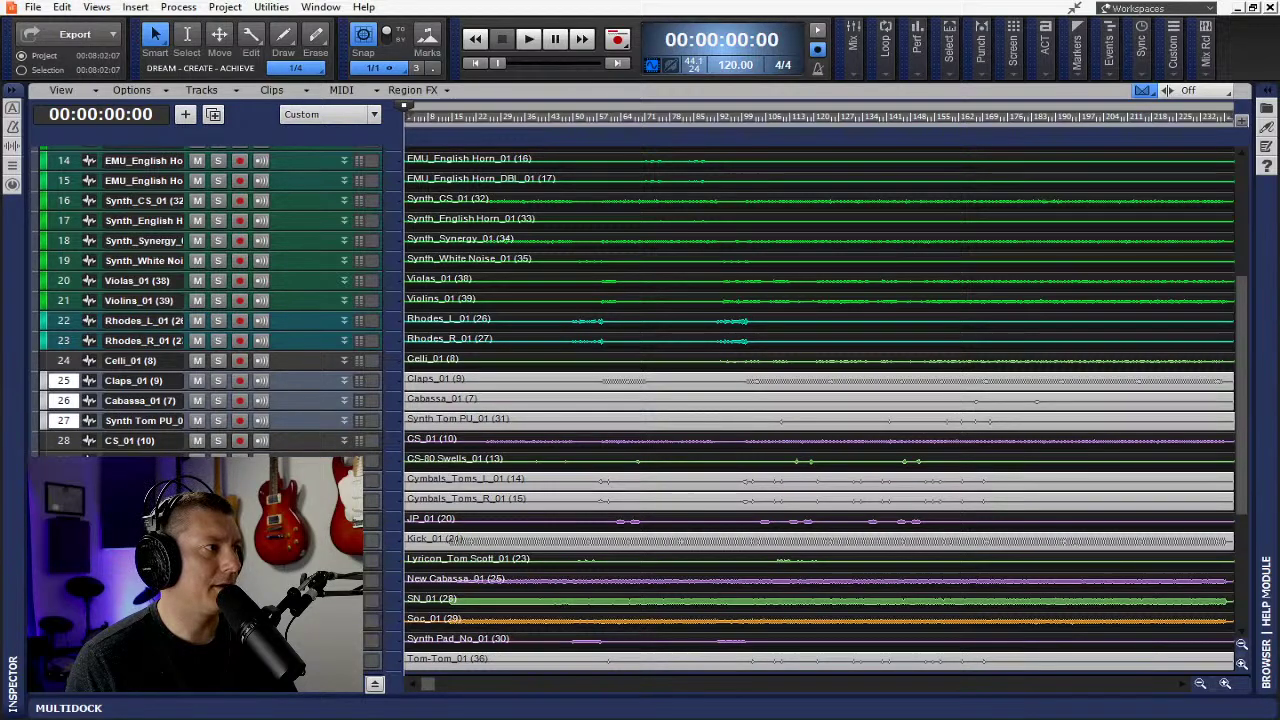
drag(300, 480, 299, 443)
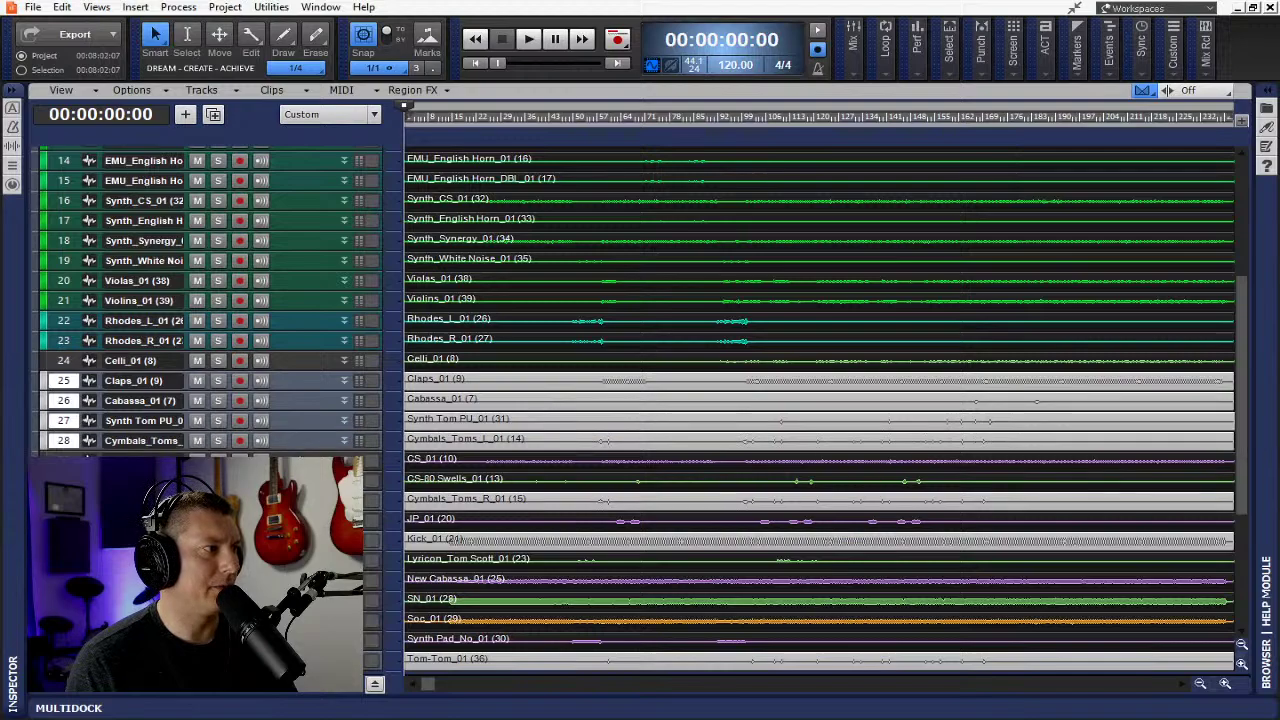
drag(300, 498, 300, 458)
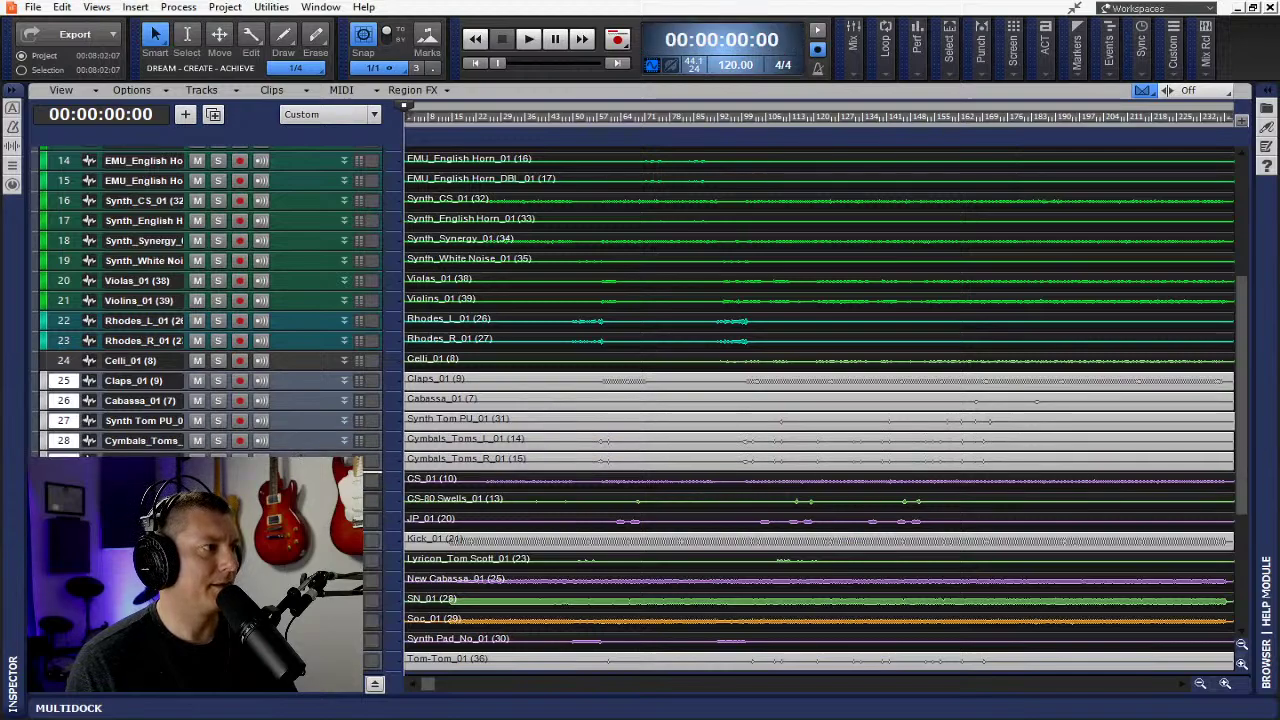
drag(300, 540, 300, 477)
drag(300, 658, 300, 497)
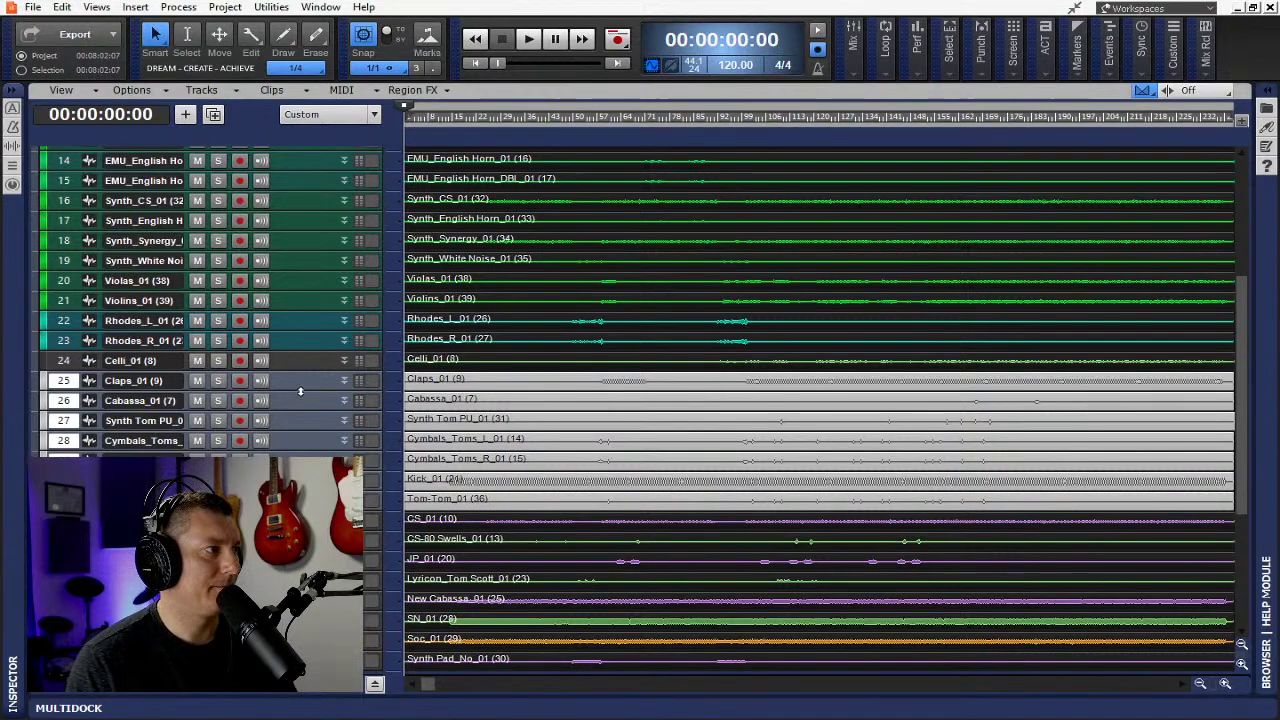
drag(300, 391, 300, 498)
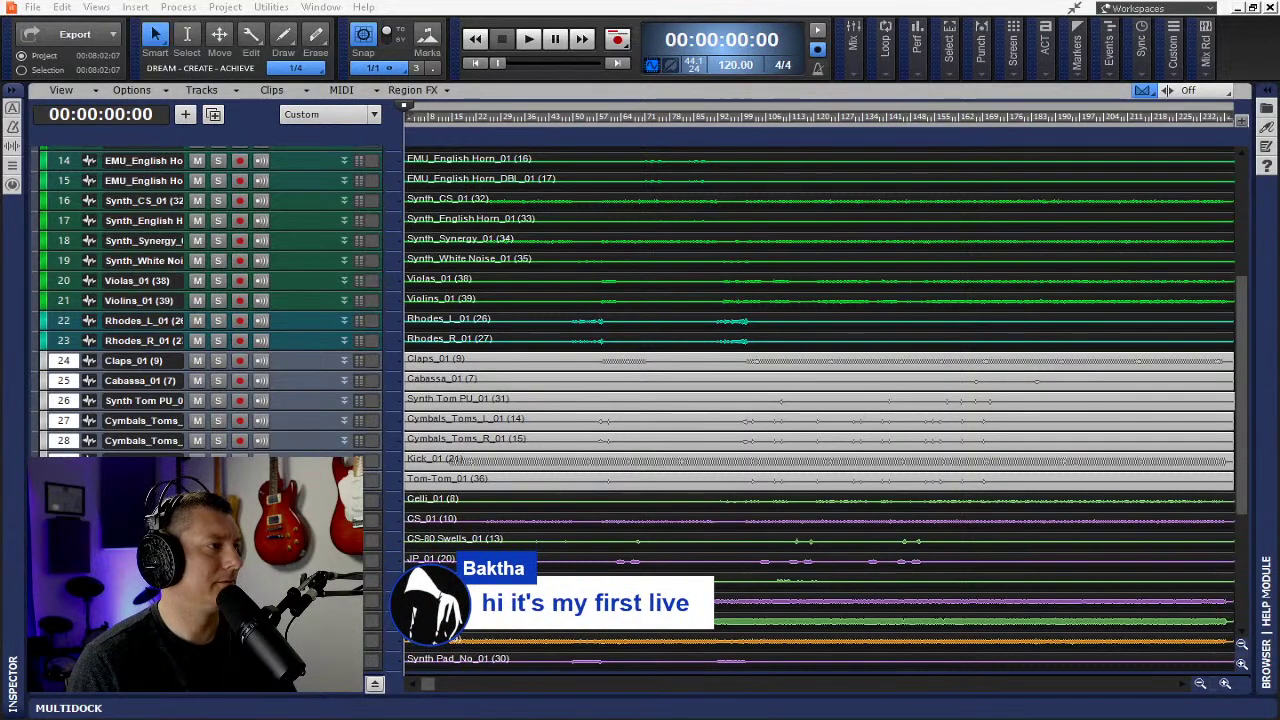
Review the reordered track list, show the bus pane beneath it and reopen the Console view.
scroll(358, 444, down, 3)
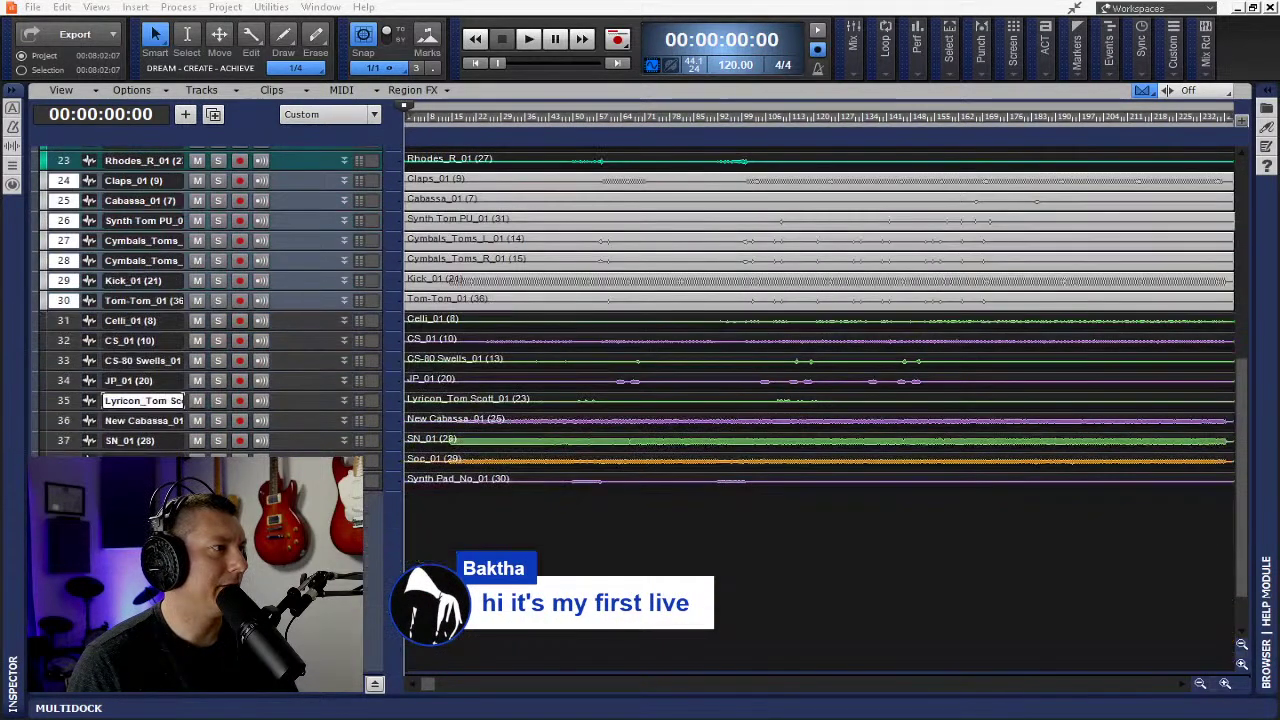
scroll(820, 400, up, 8)
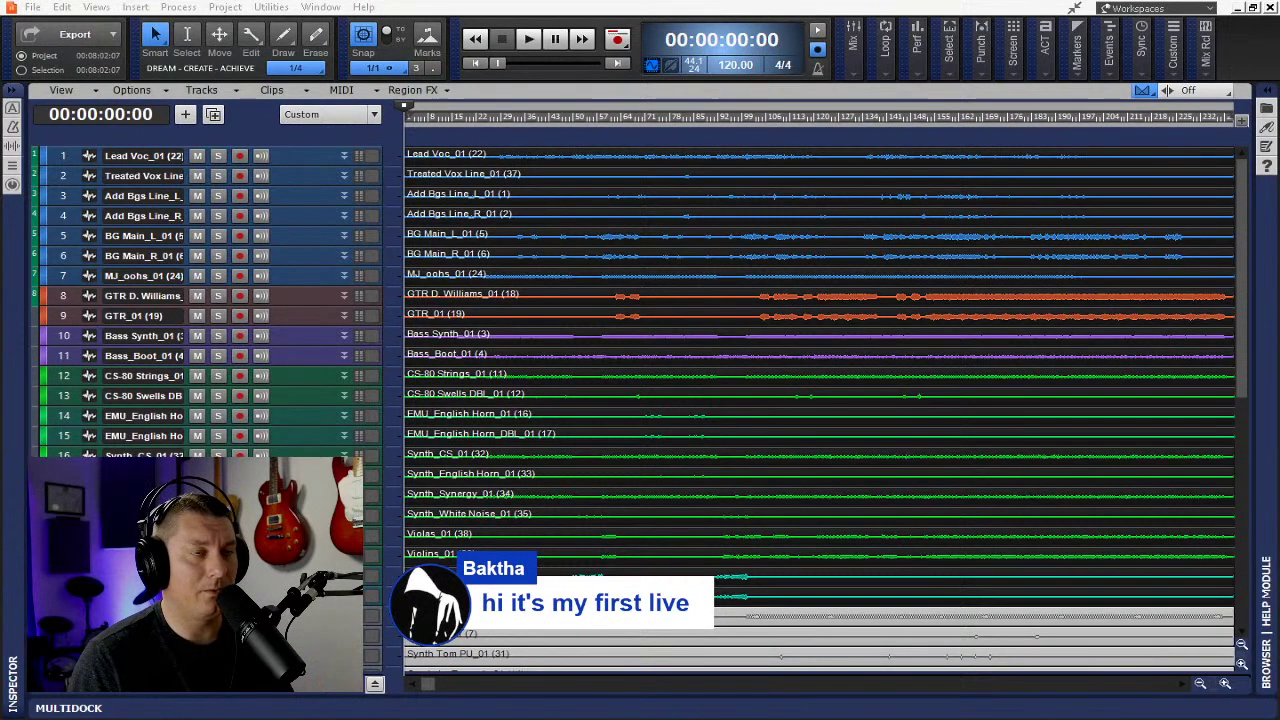
click(374, 684)
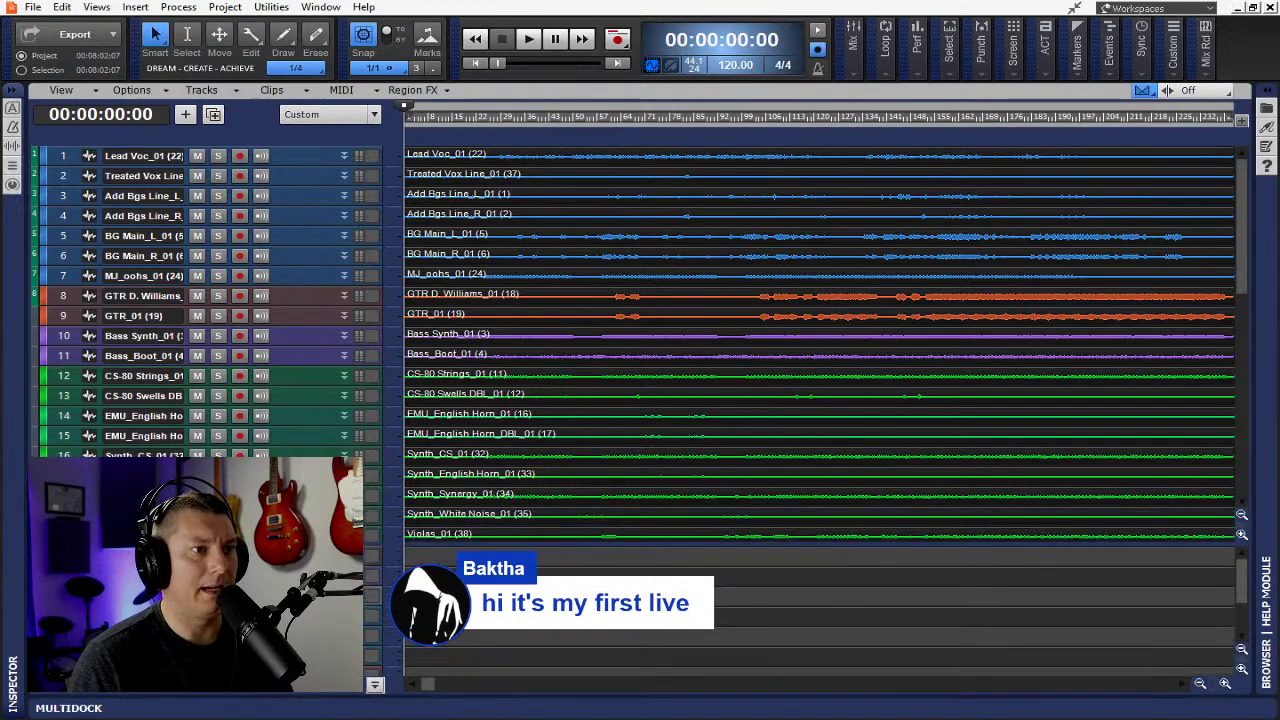
key(alt+2)
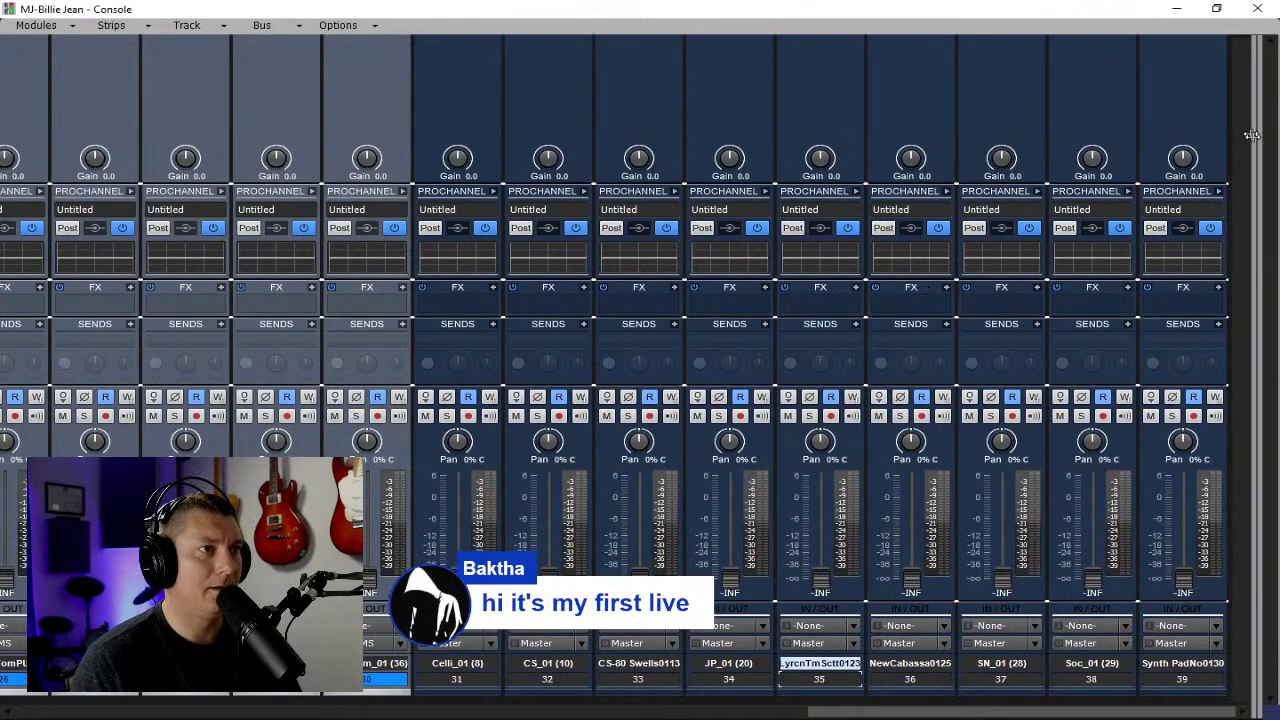
Resize the Console's track area to leave only the Master bus beside it, with the drum strips in view.
drag(1252, 145, 1022, 310)
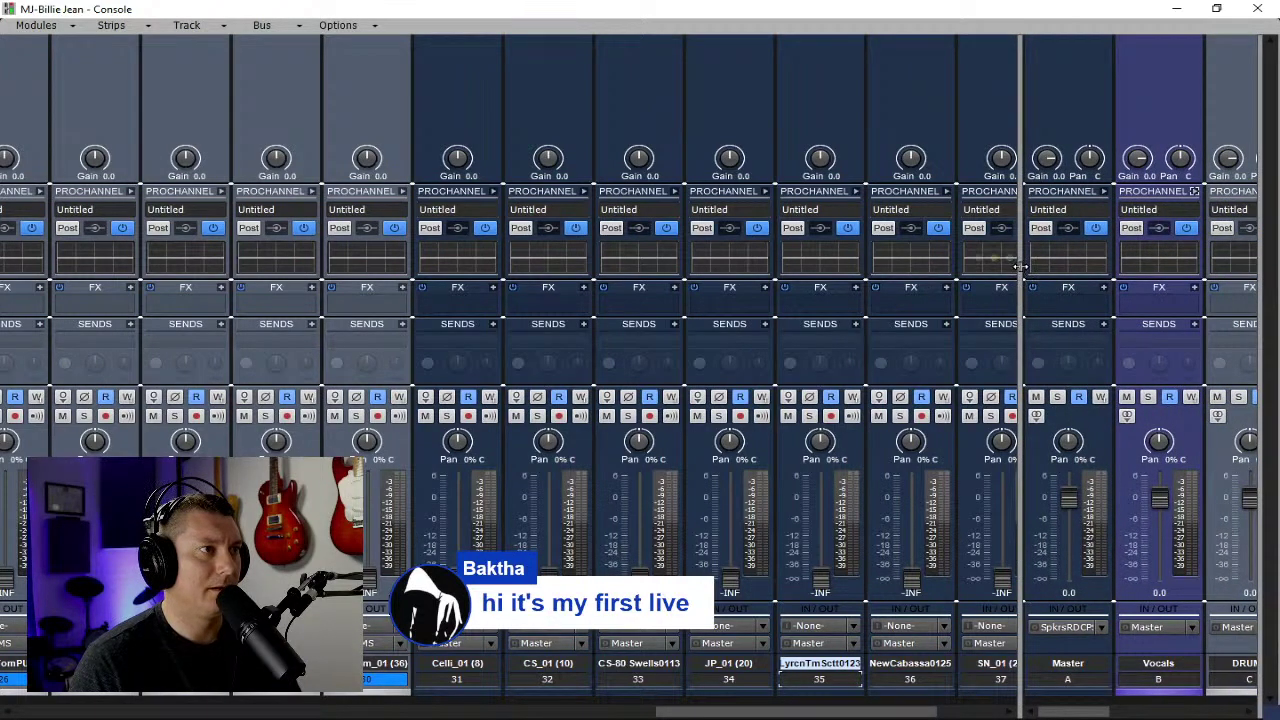
drag(1020, 266, 1163, 285)
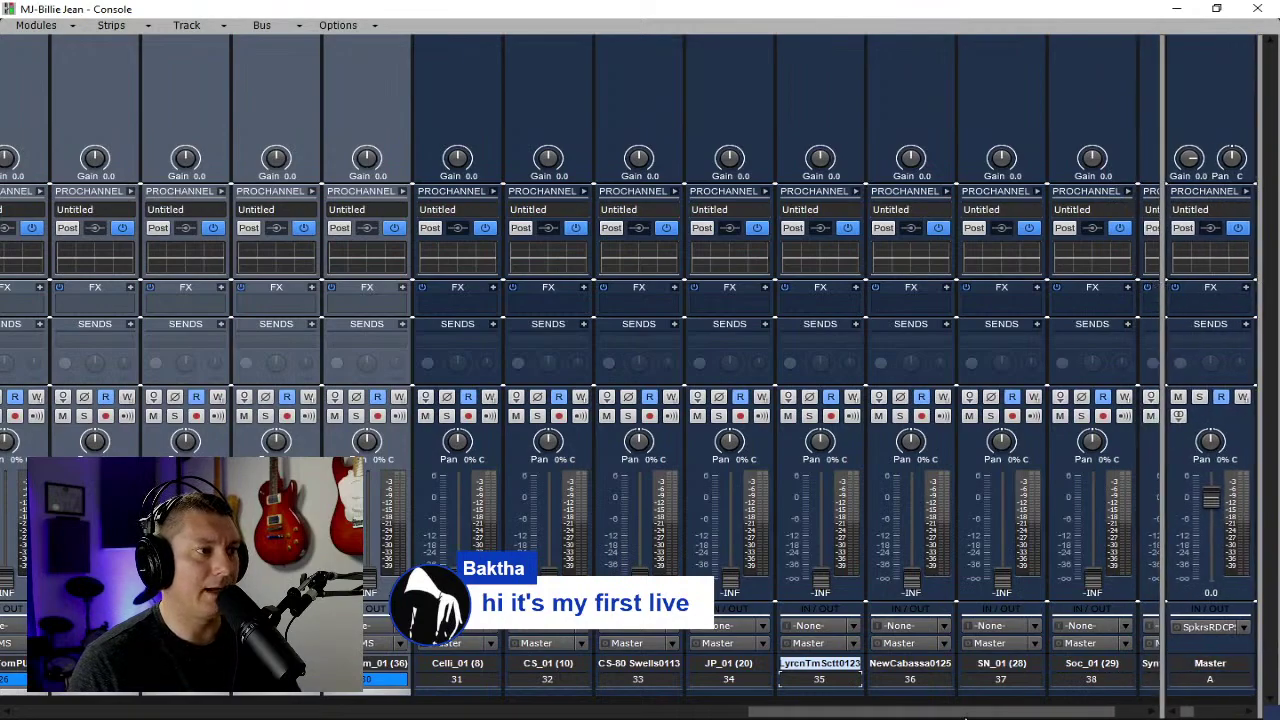
drag(851, 717, 665, 717)
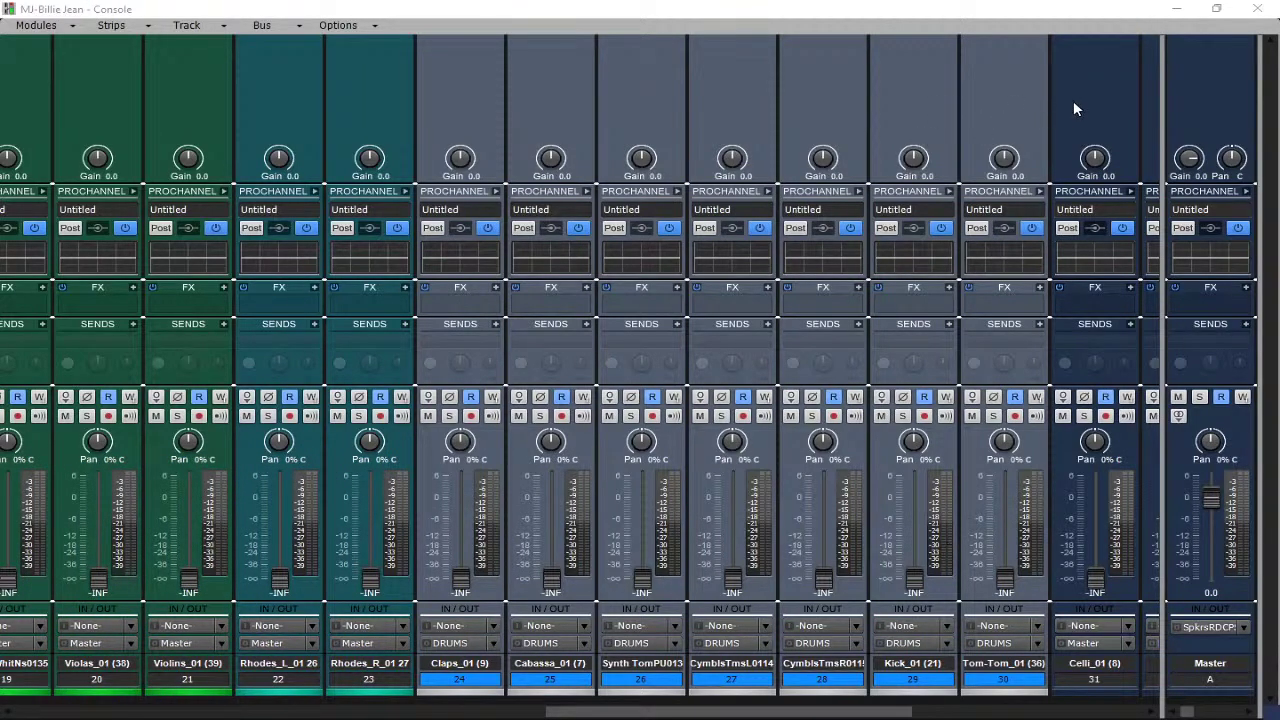
Set the playhead to 00:00:24:00 in the track view and return to the full-screen Console.
drag(1096, 15, 1046, 450)
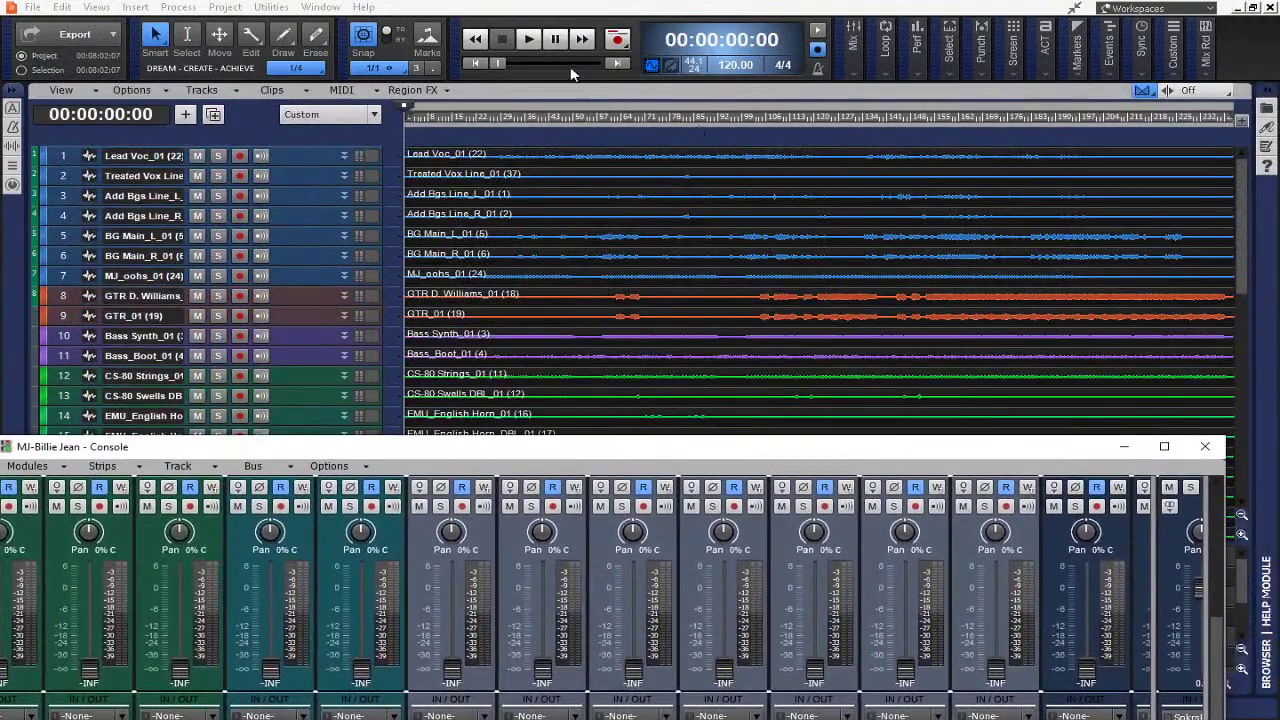
click(497, 122)
scroll(554, 330, down, 6)
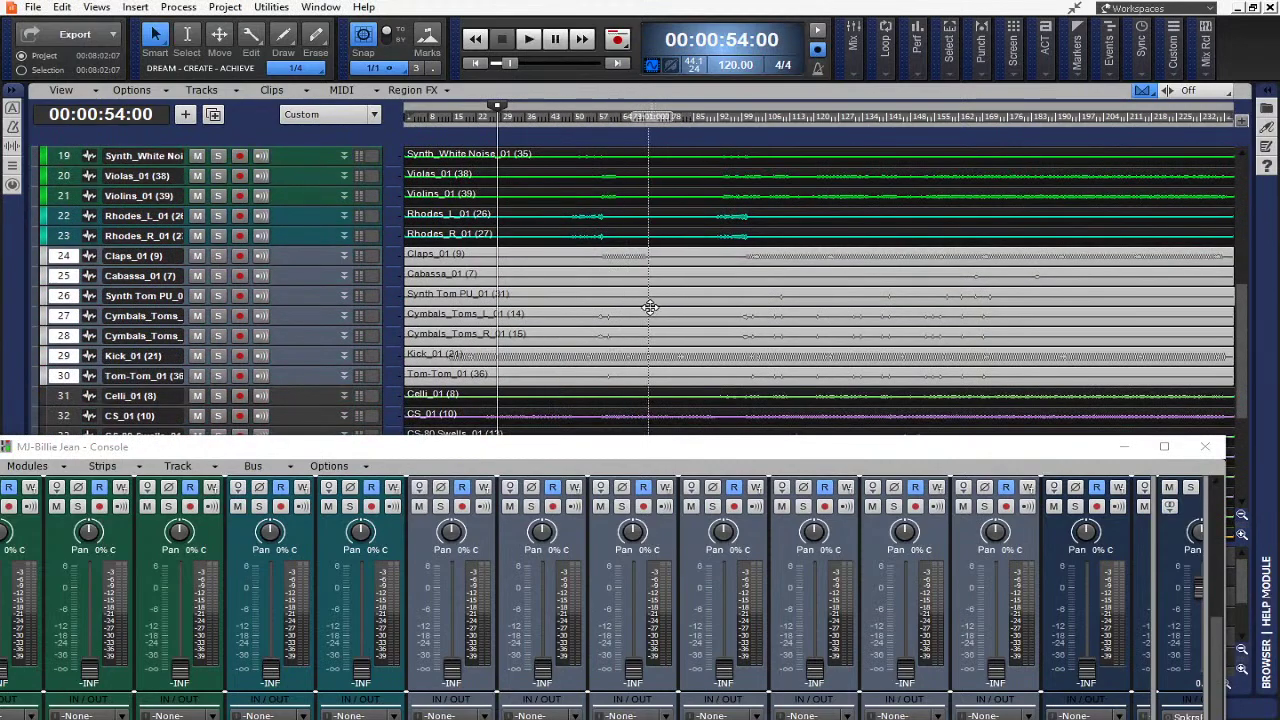
click(444, 121)
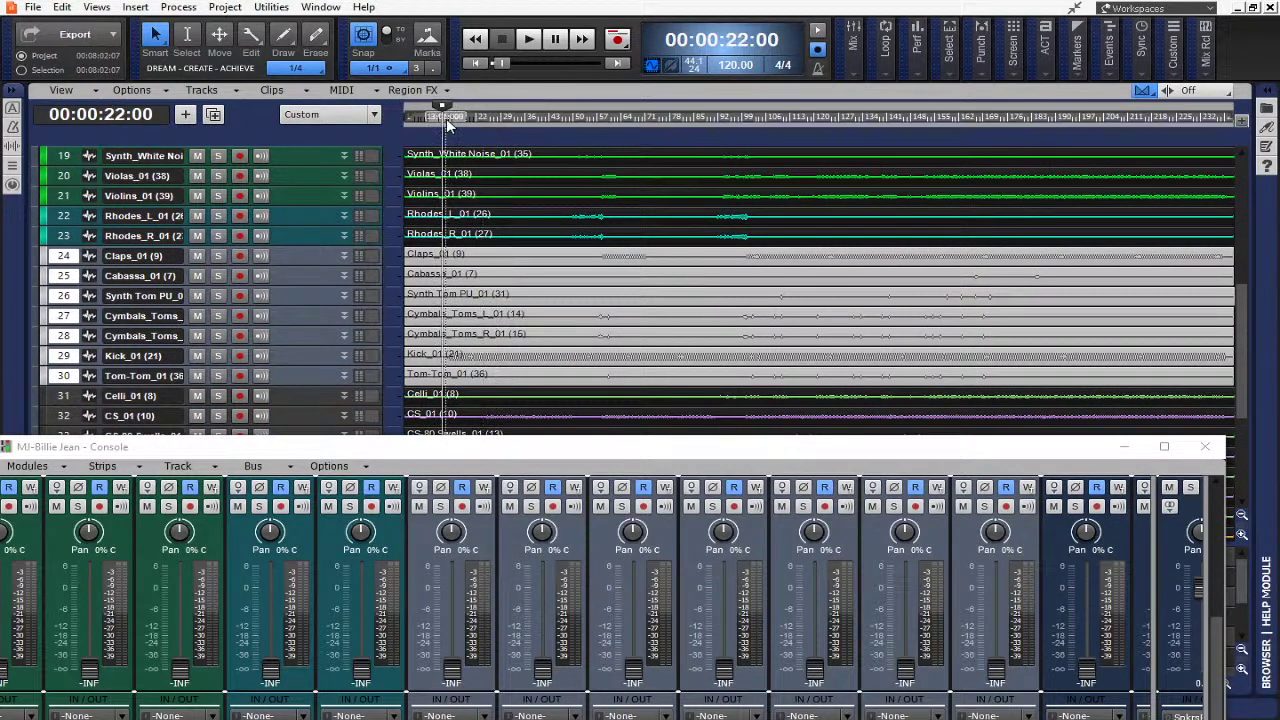
click(453, 121)
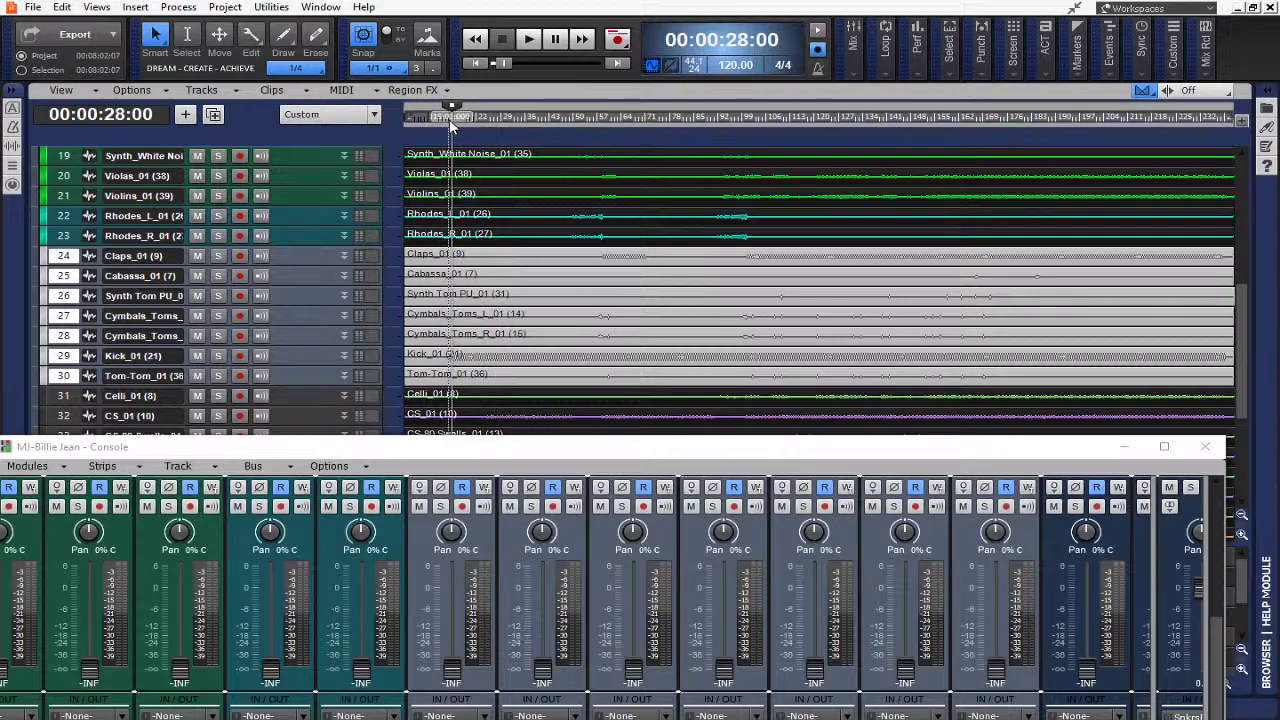
click(447, 121)
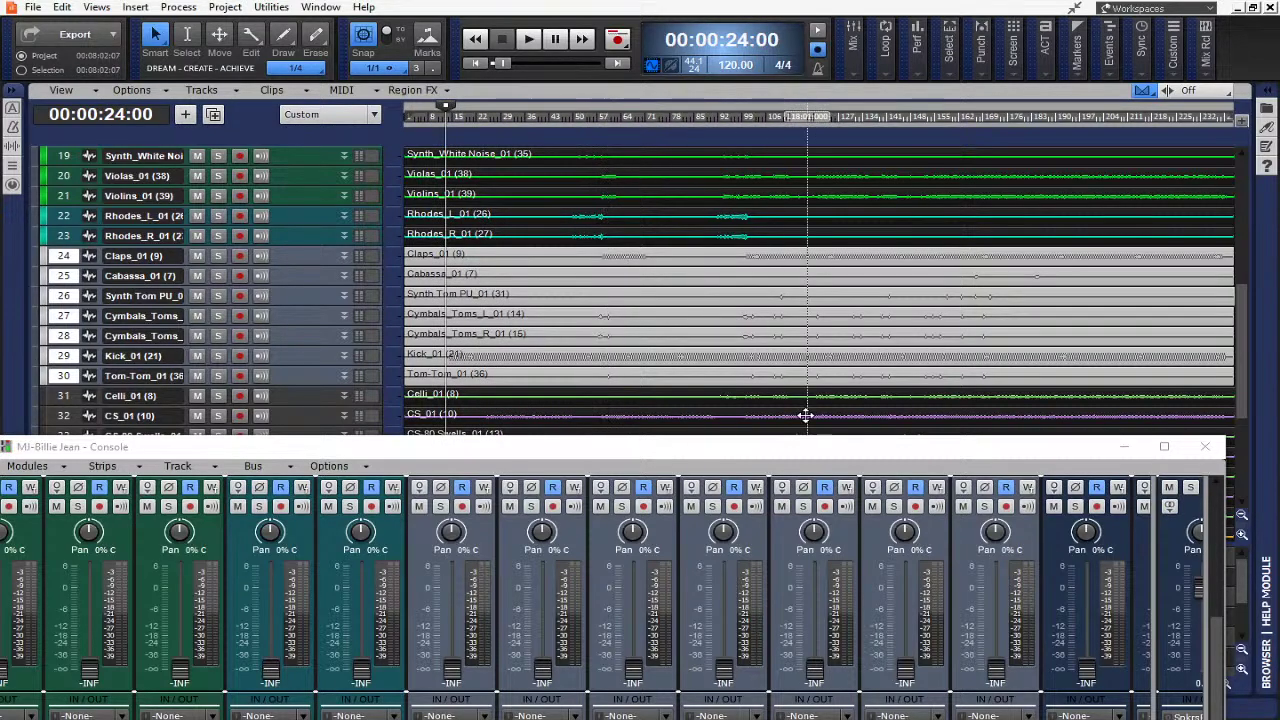
drag(630, 462, 667, 8)
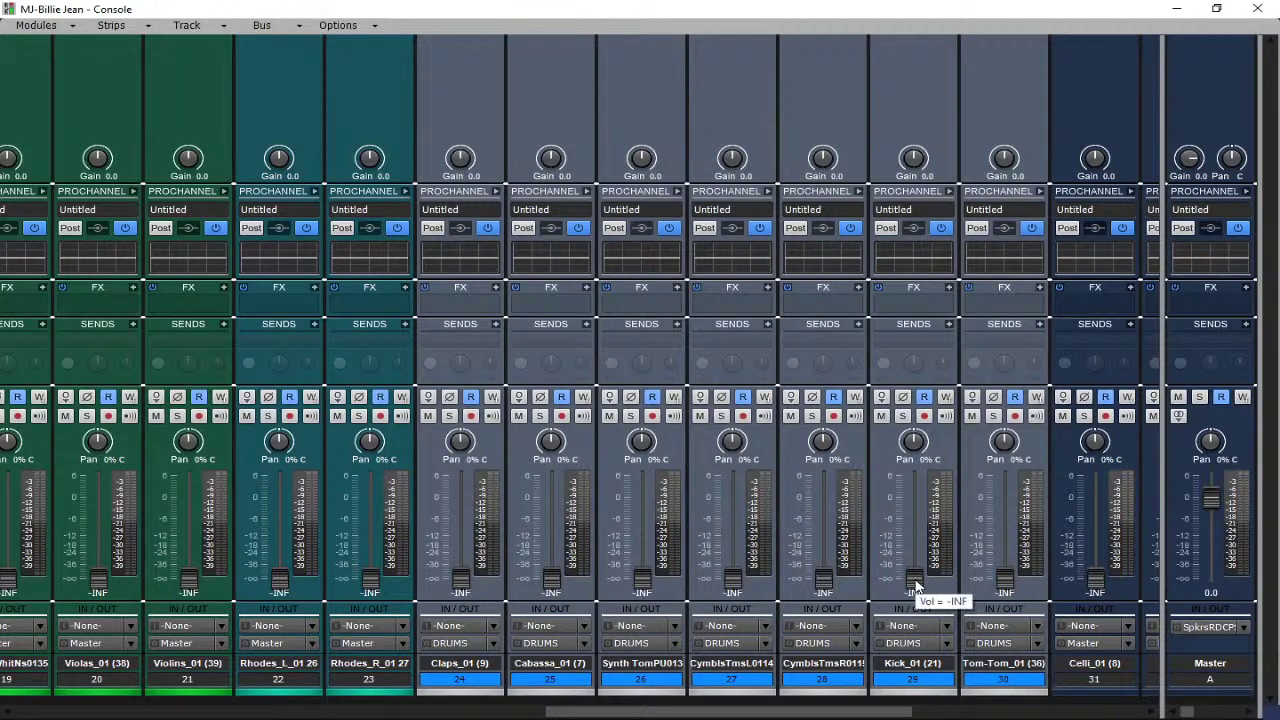
Raise the Kick_01 (21) fader to about -5.8 dB and briefly audition the JP_01 and Lyricon tracks.
drag(916, 588, 916, 521)
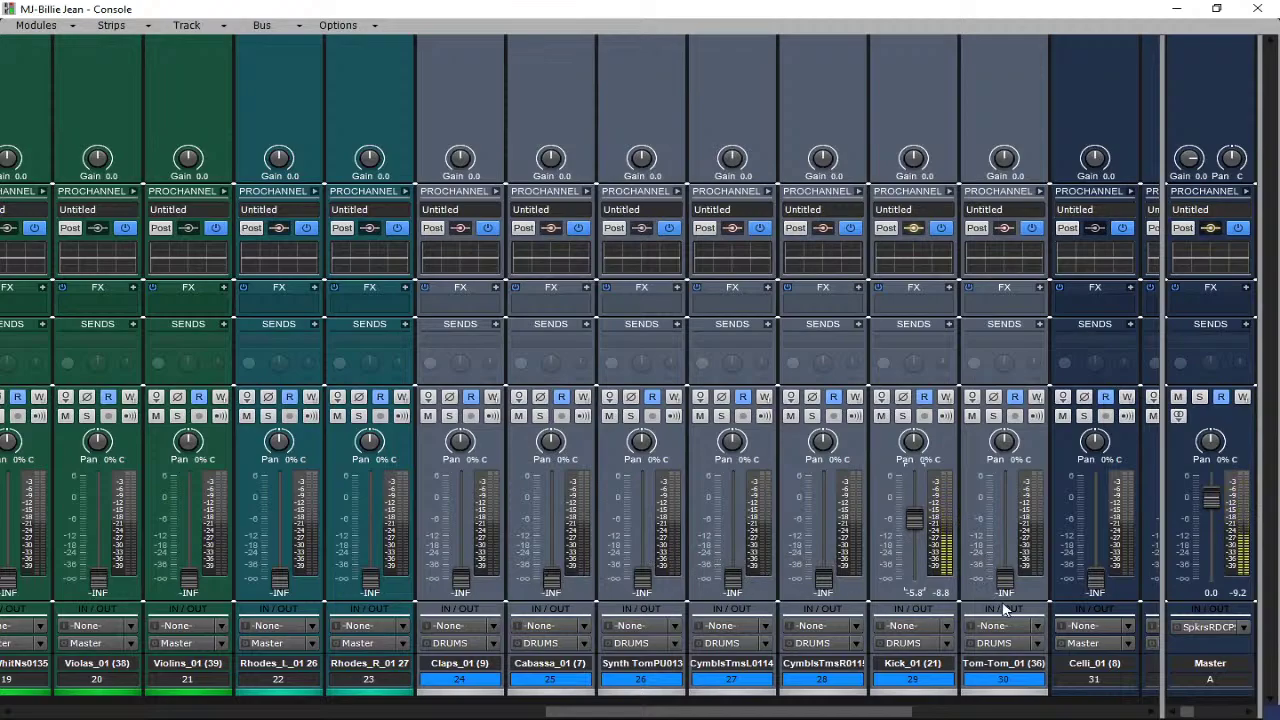
drag(831, 711, 1000, 714)
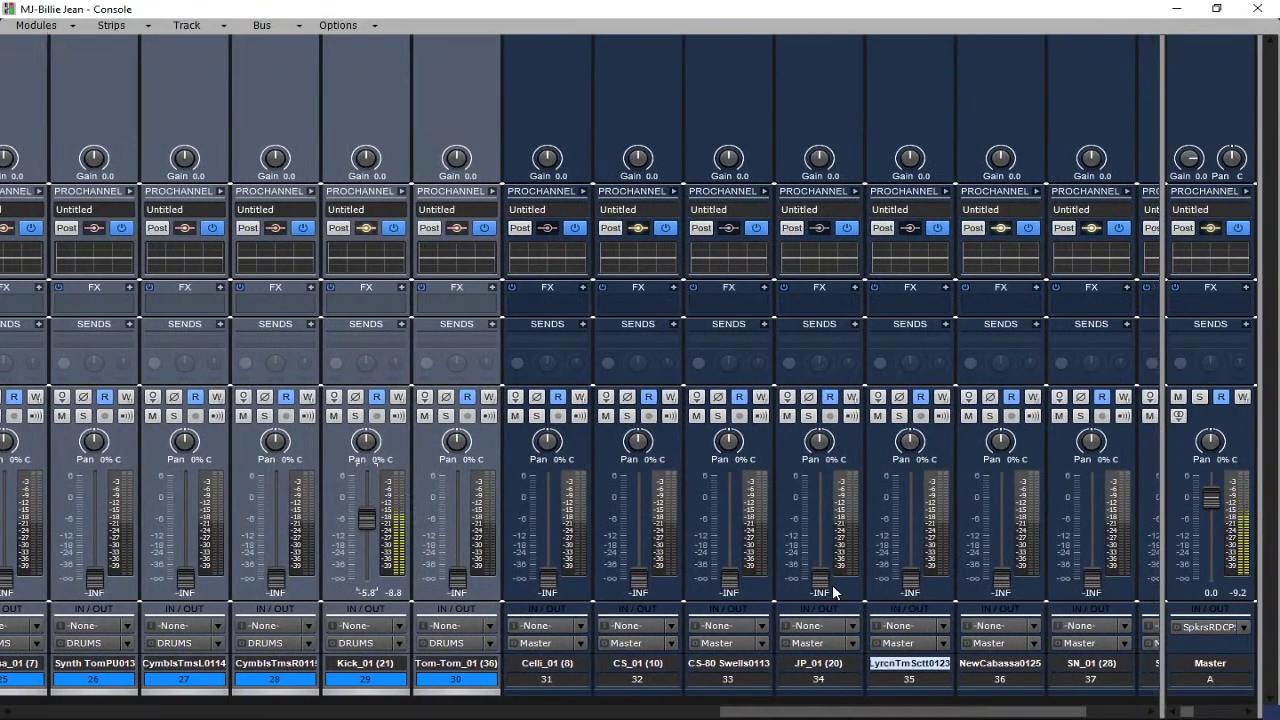
mouse_move(820, 579)
mouse_down()
mouse_move(820, 508)
mouse_move(820, 580)
mouse_up()
mouse_move(910, 580)
mouse_down()
mouse_move(910, 505)
mouse_move(910, 580)
mouse_up()
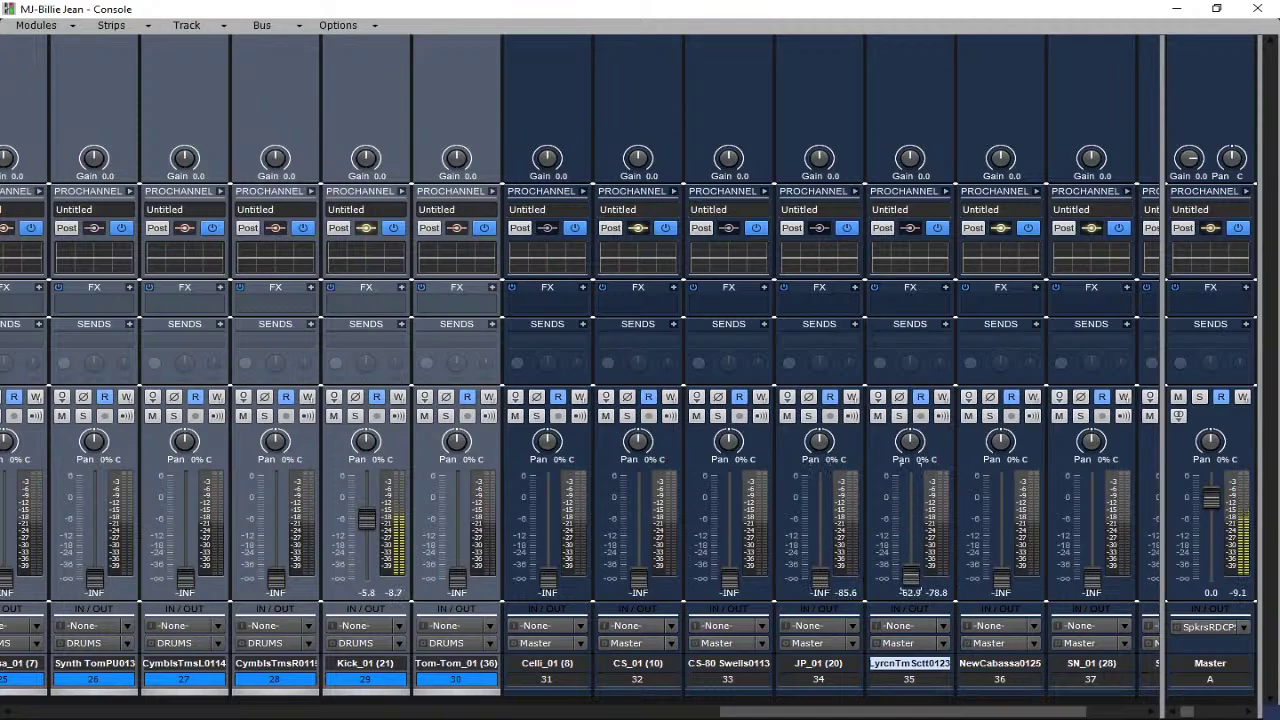
Route SN_01 (28) to the DRUMS bus and move its strip between Kick and Tom-Tom.
click(1125, 643)
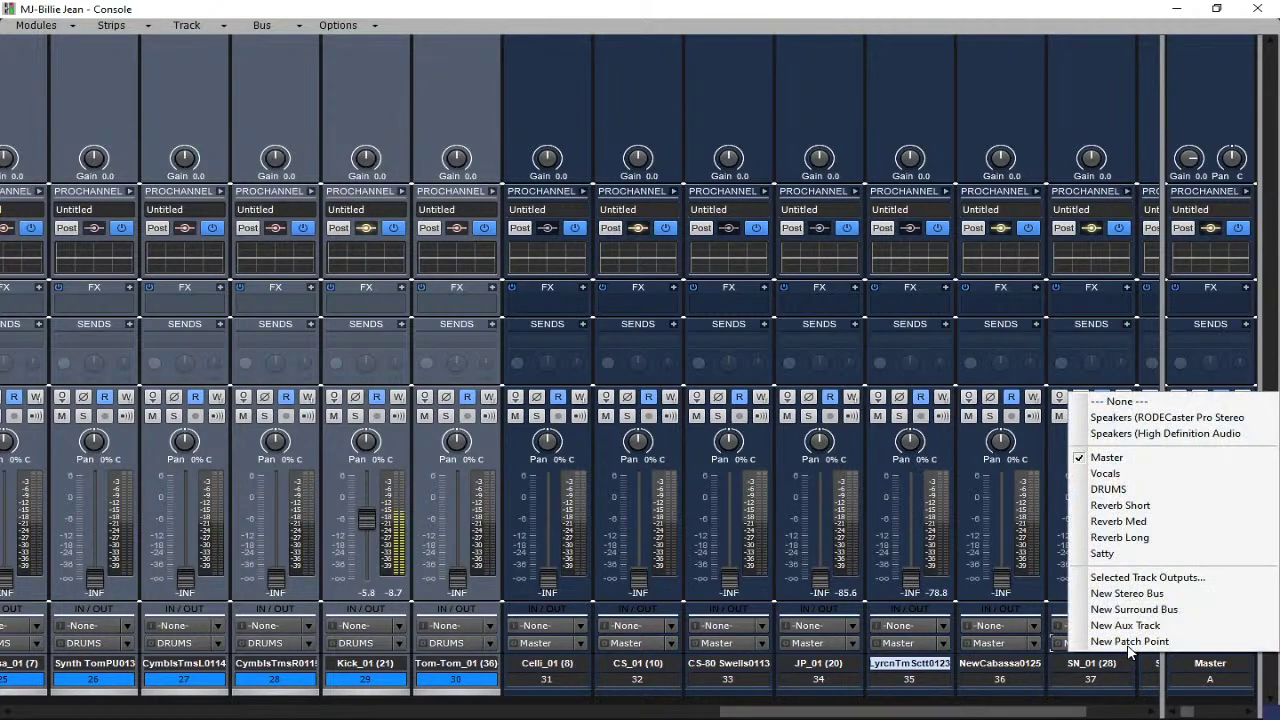
click(1117, 494)
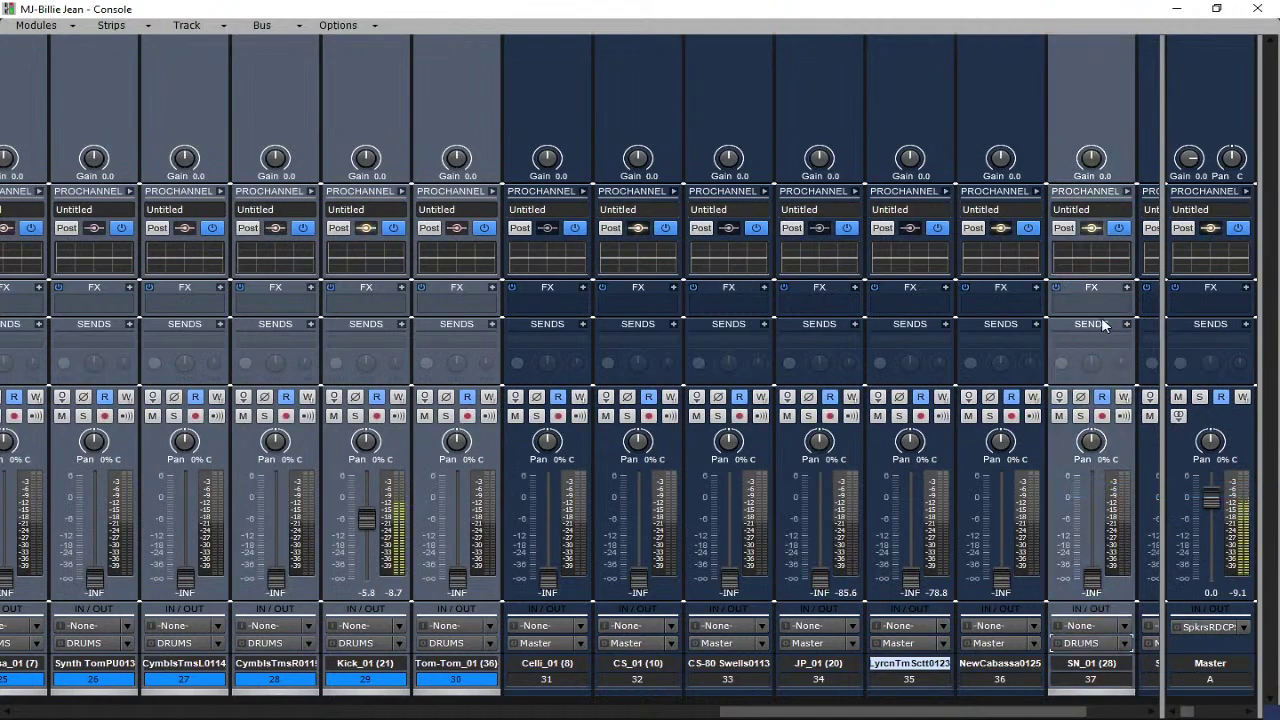
click(1122, 147)
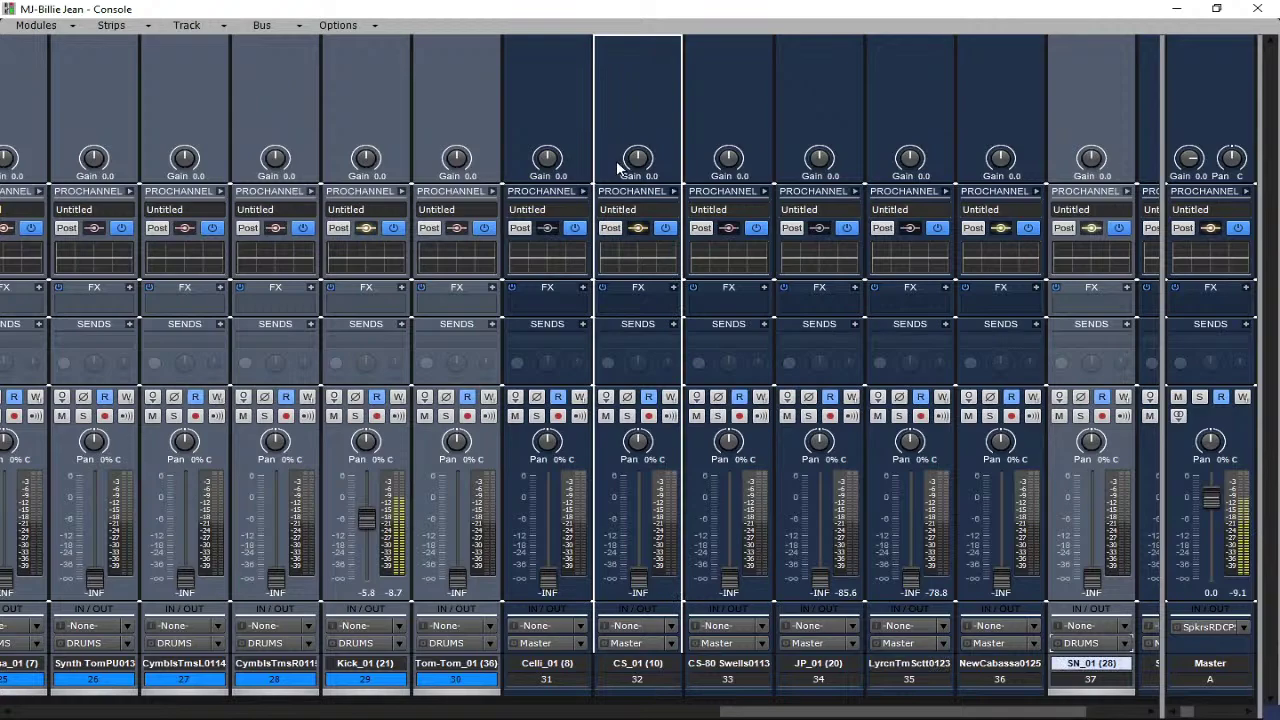
drag(583, 172, 475, 204)
Balance SN_01 at about -7.8 dB against Kick_01 at about -3 dB, then stop playback.
drag(457, 578, 457, 538)
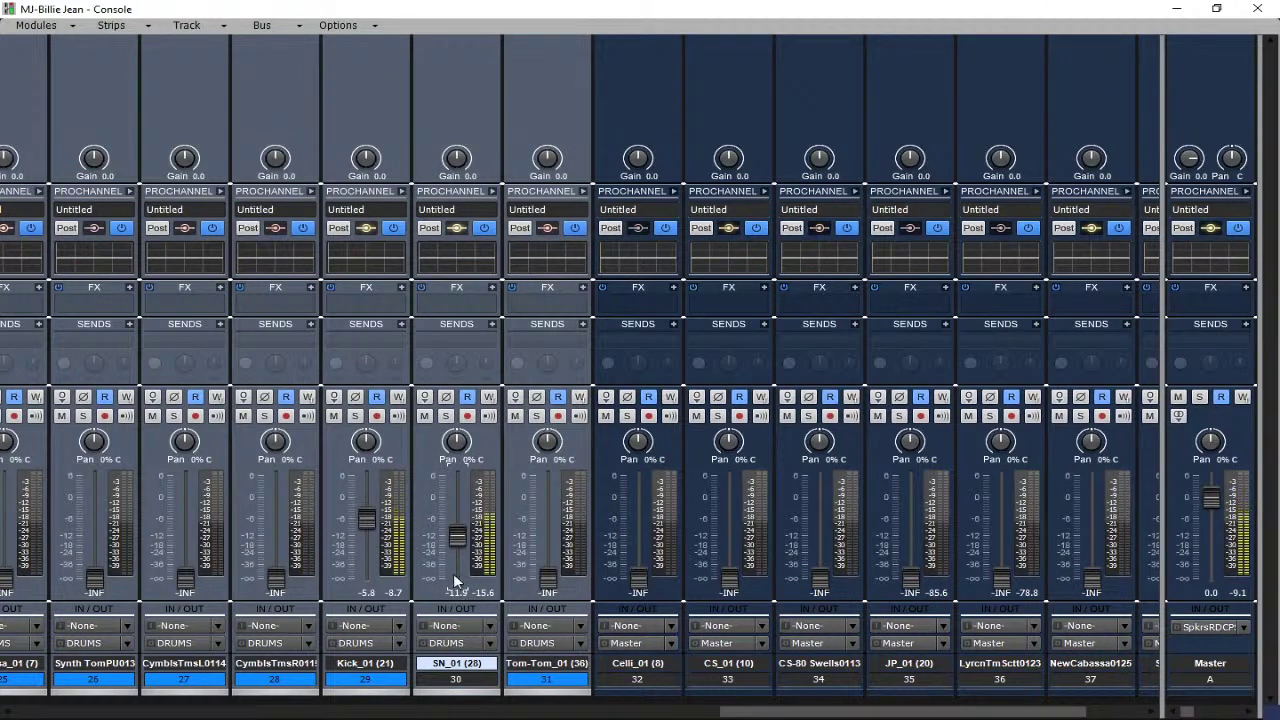
drag(457, 537, 457, 526)
drag(368, 517, 365, 516)
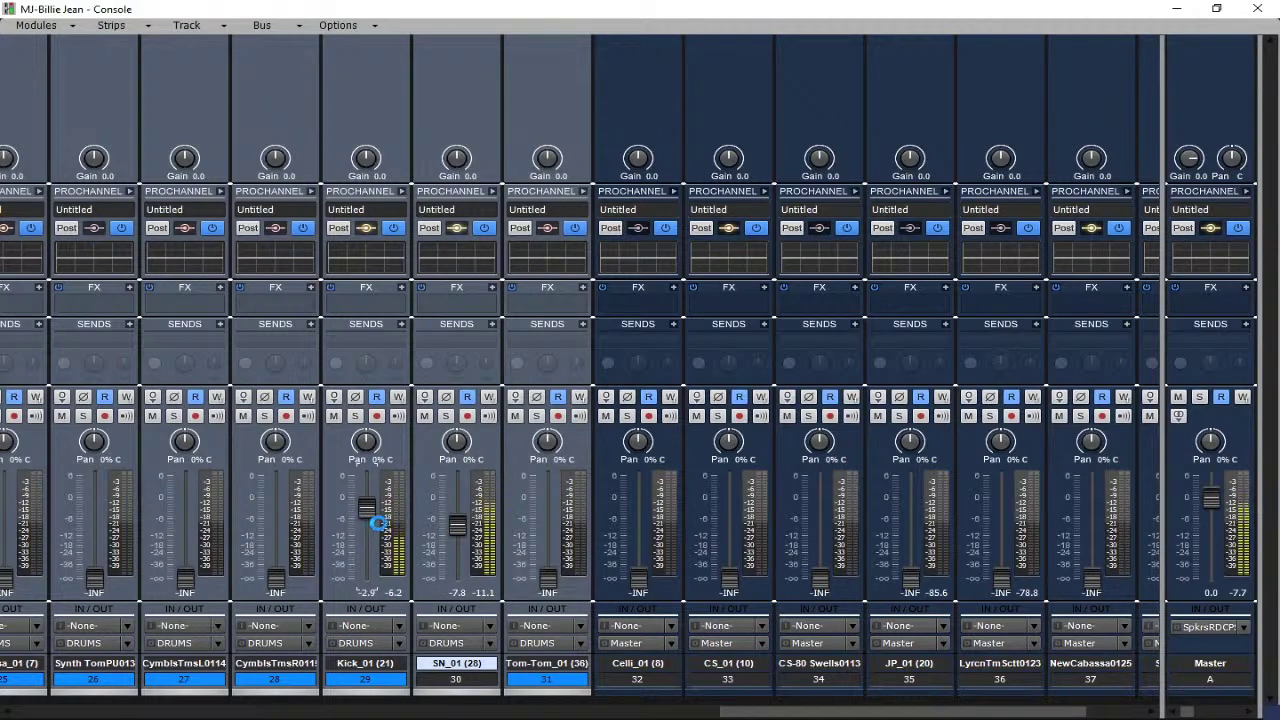
key(space)
drag(900, 711, 802, 711)
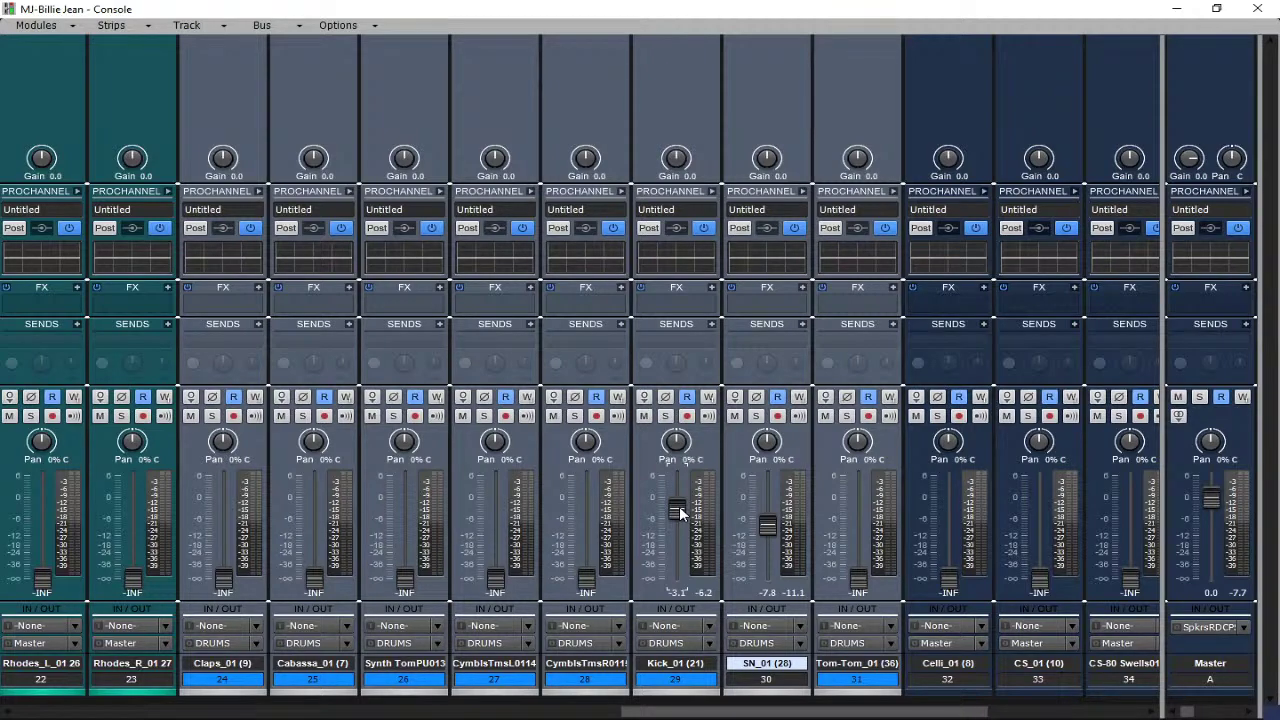
Compare the kick and snare balance in mono and stereo on the Master bus during playback, ending in stereo.
click(1179, 417)
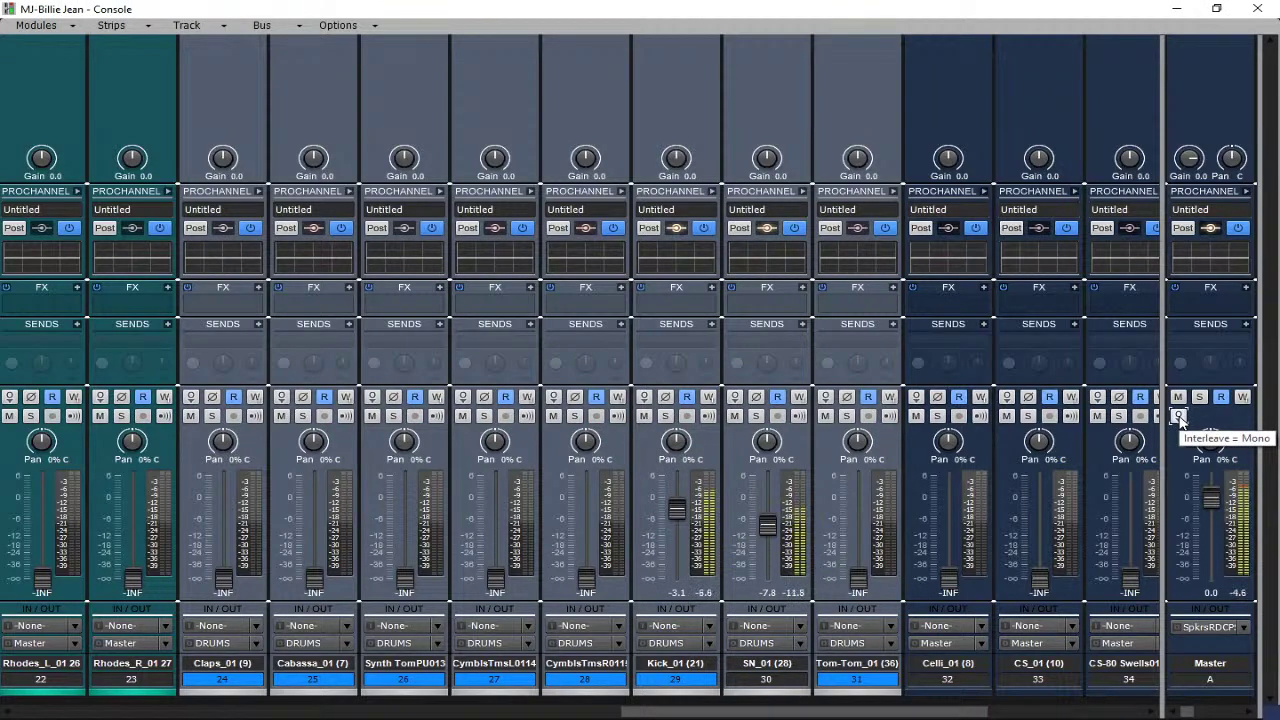
click(1178, 415)
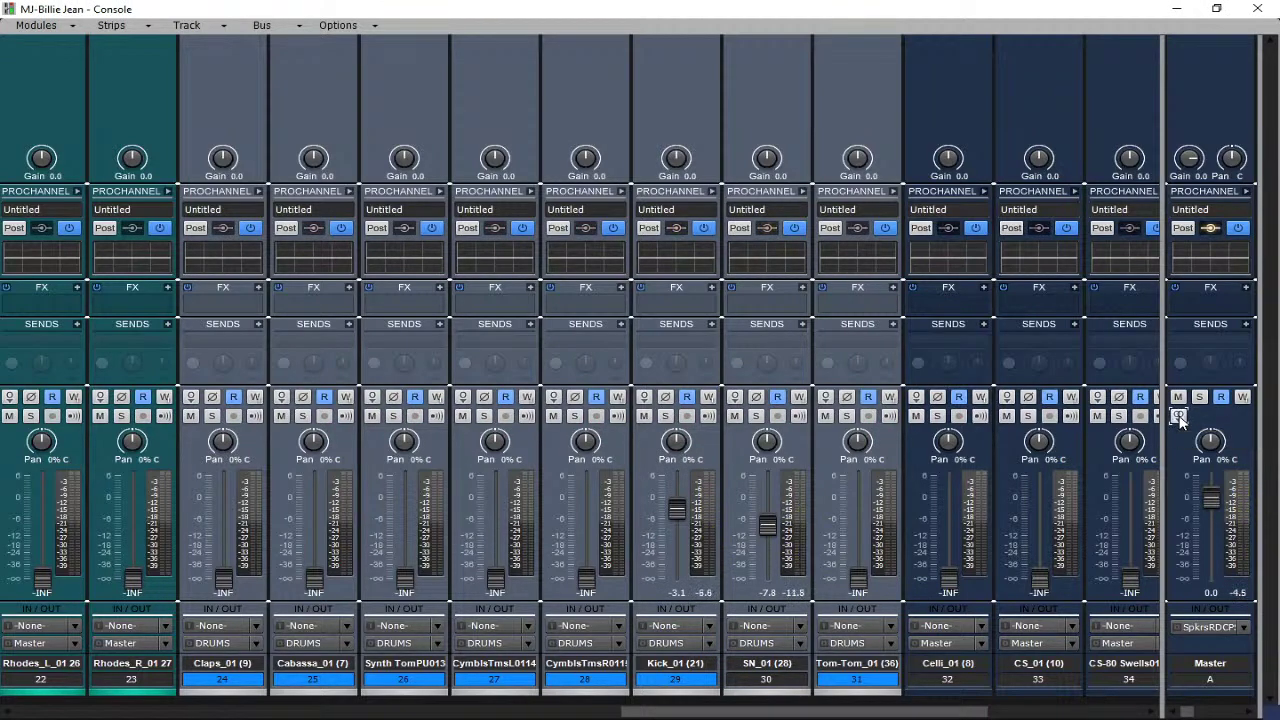
click(1178, 415)
key(space)
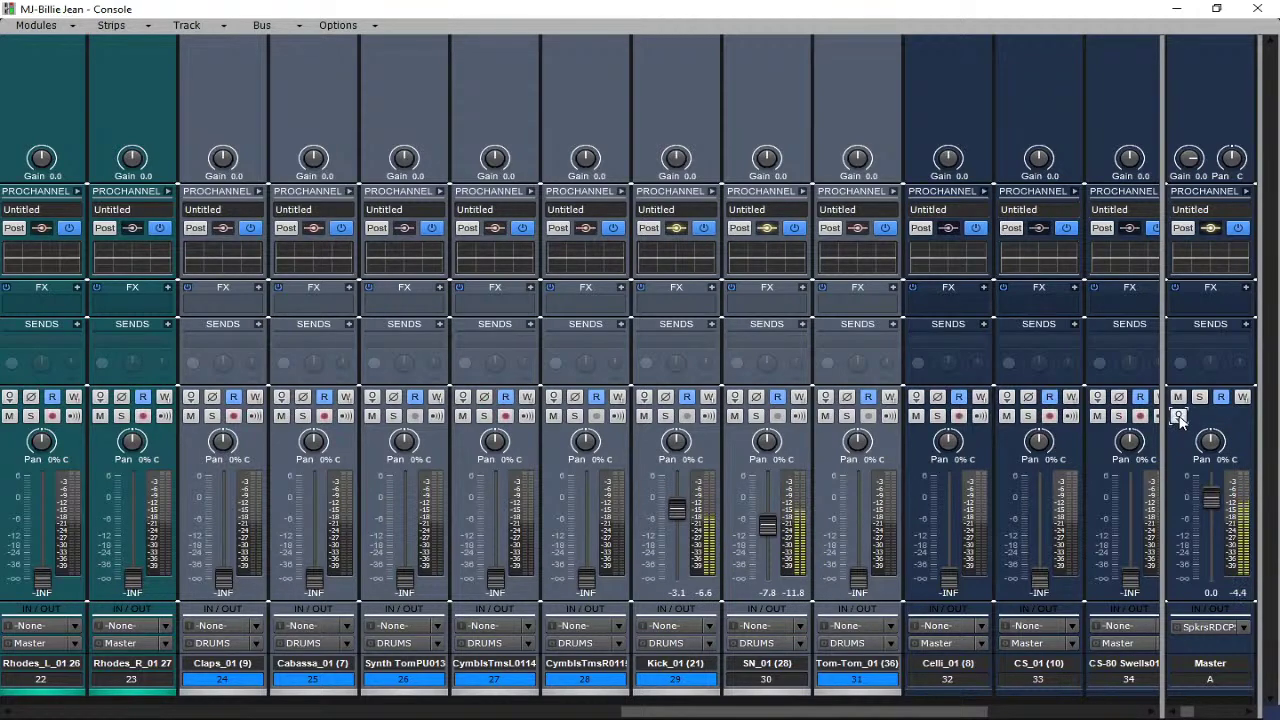
click(1178, 415)
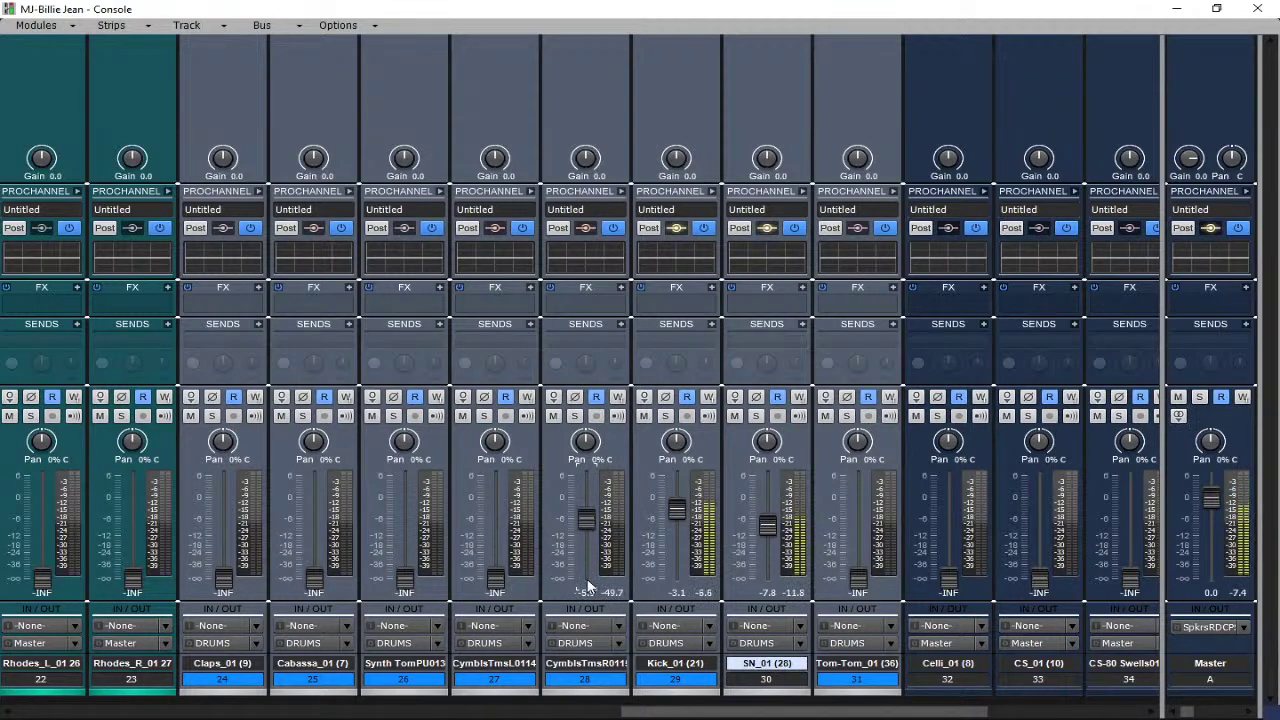
Raise the Cymbals_Toms R, Tom-Tom and Cymbals_Toms L faders to about -5.9 dB each.
mouse_move(594, 594)
drag(852, 582, 857, 518)
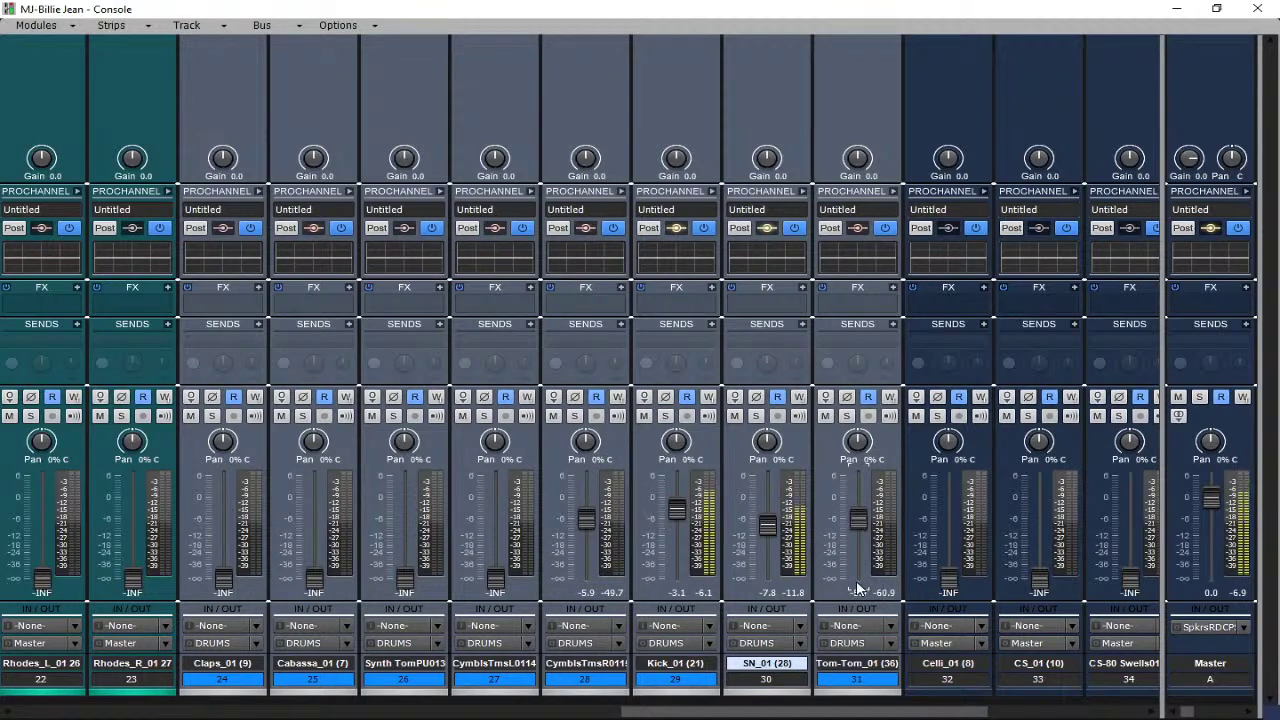
drag(497, 583, 497, 518)
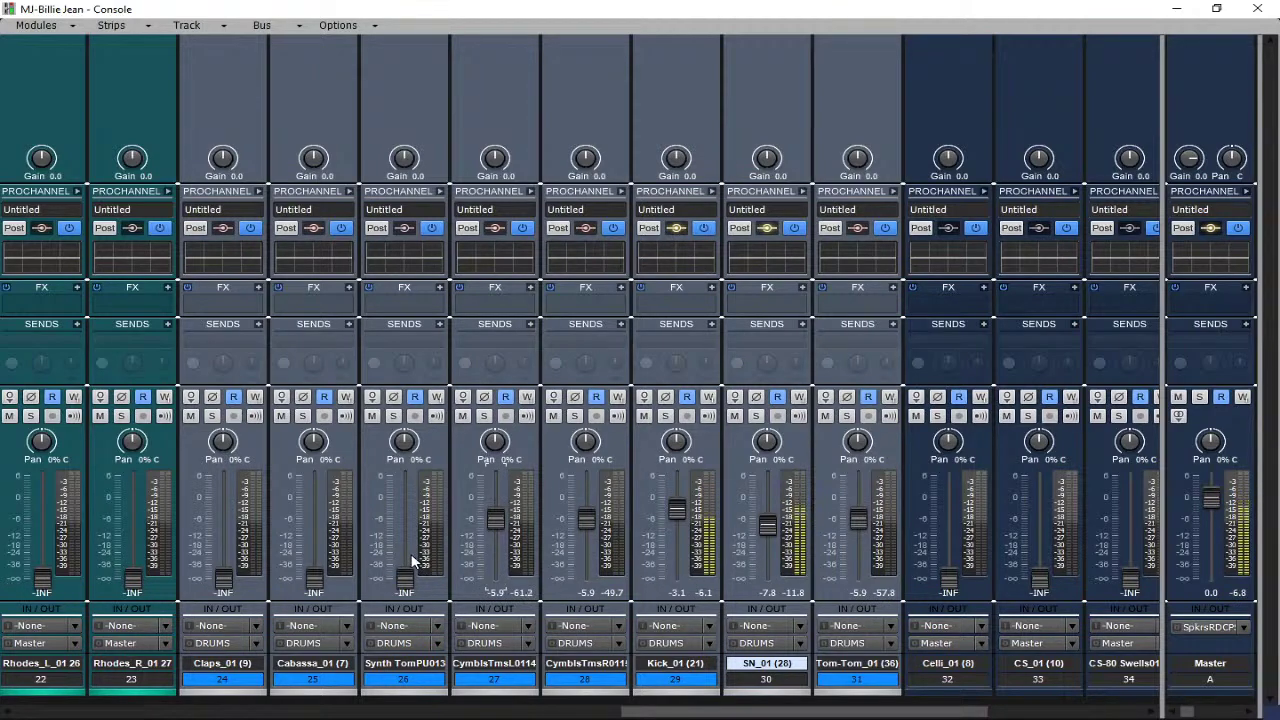
Set the Claps fader to about -6.0 dB, Cabassa to about -6.4 dB and Synth Tom PU to about -8.9 dB.
drag(405, 578, 405, 540)
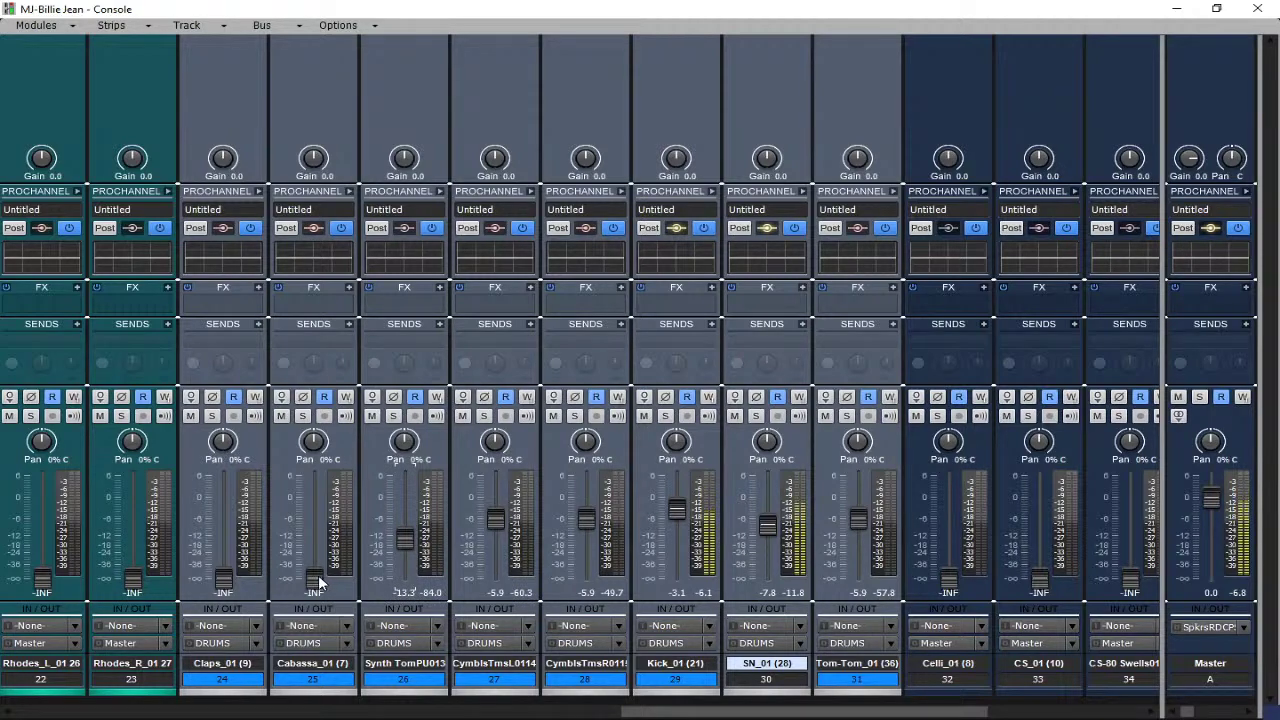
drag(318, 582, 315, 538)
drag(221, 582, 223, 518)
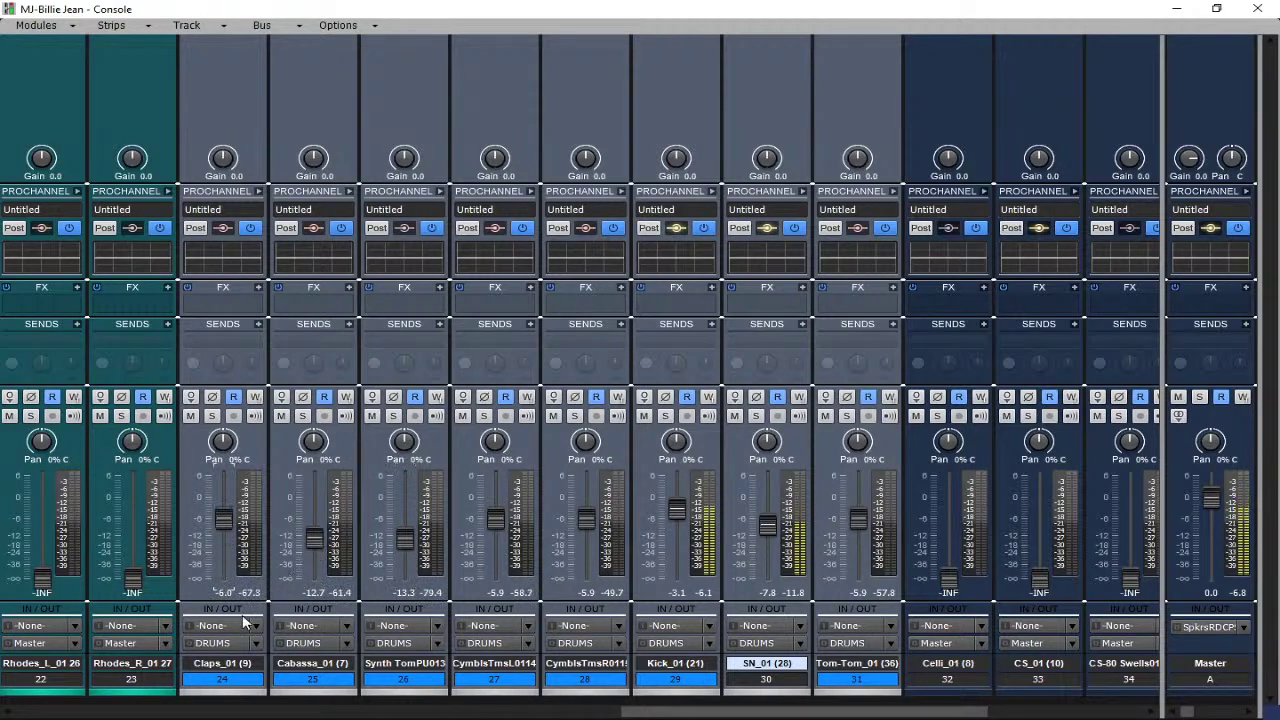
drag(315, 538, 314, 518)
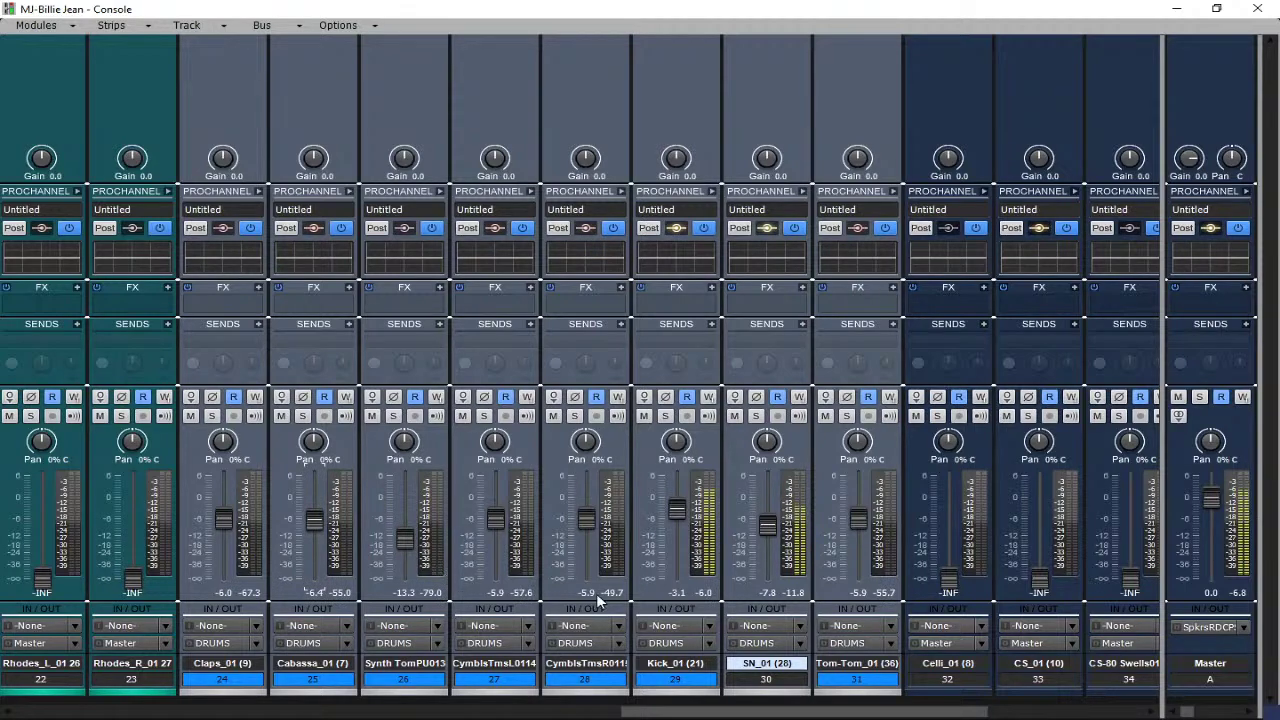
drag(410, 536, 405, 523)
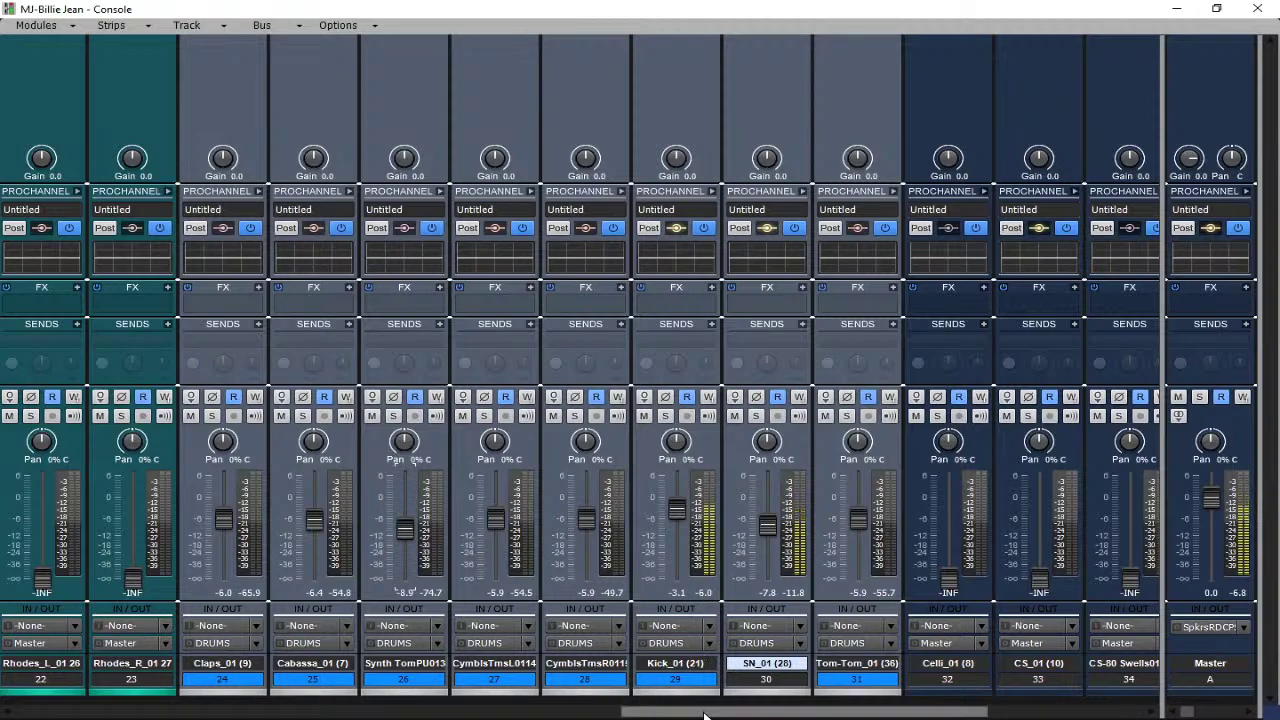
Audition the Celli, CS_01, JP_01 and Lyricon tracks with their faders, returning Lyricon to -INF.
drag(948, 590, 948, 587)
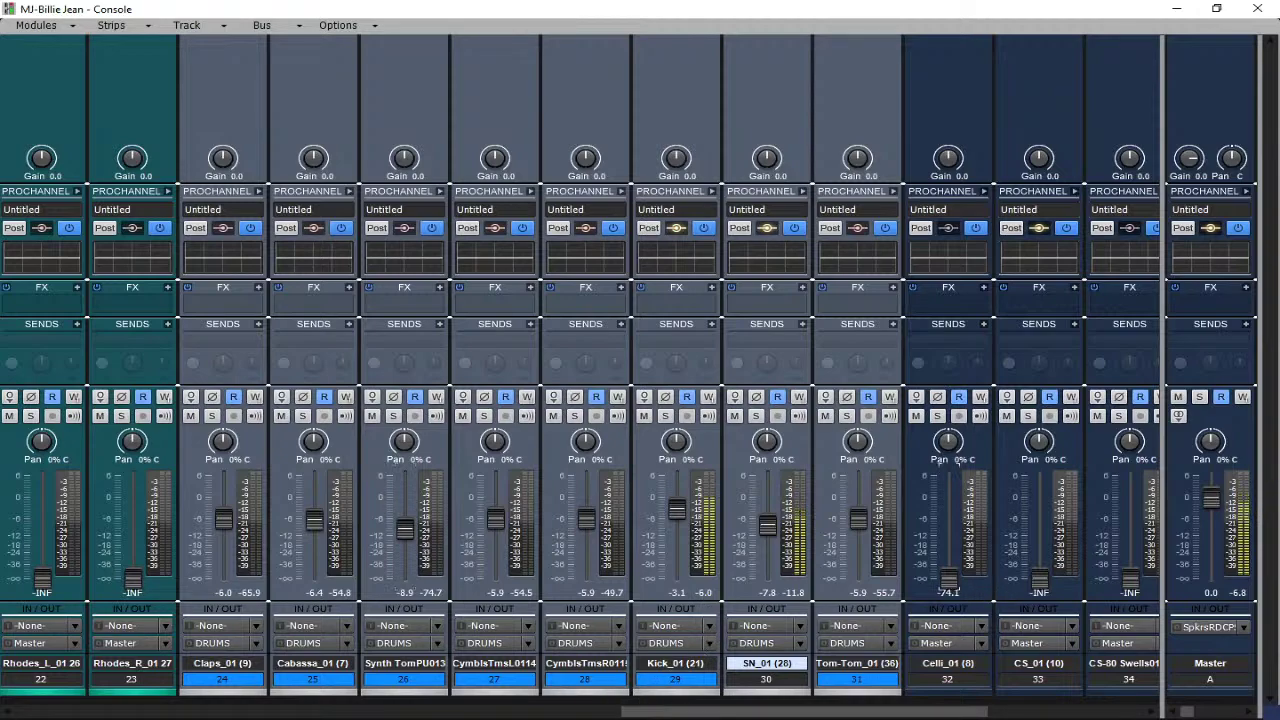
mouse_move(1036, 590)
mouse_down()
mouse_move(1038, 530)
mouse_move(1038, 580)
mouse_up()
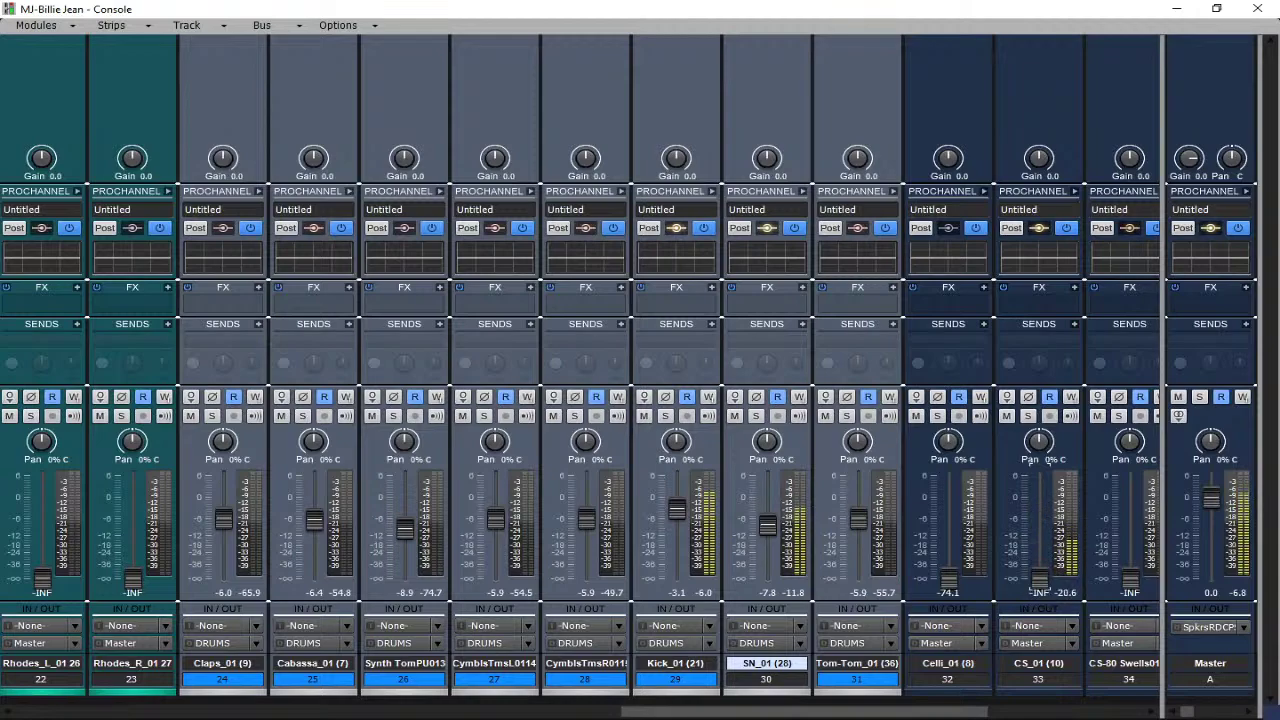
scroll(869, 710, right, 4)
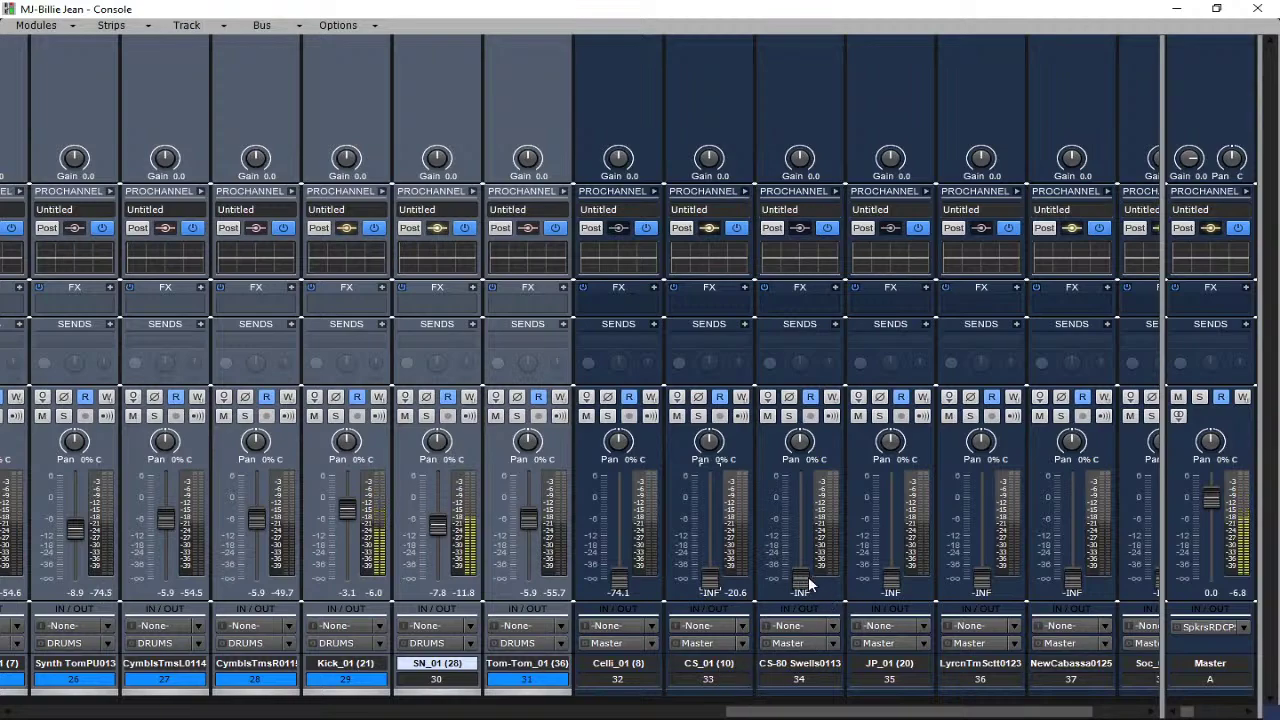
mouse_move(891, 579)
mouse_down()
mouse_move(891, 528)
mouse_move(891, 582)
mouse_up()
drag(981, 580, 981, 518)
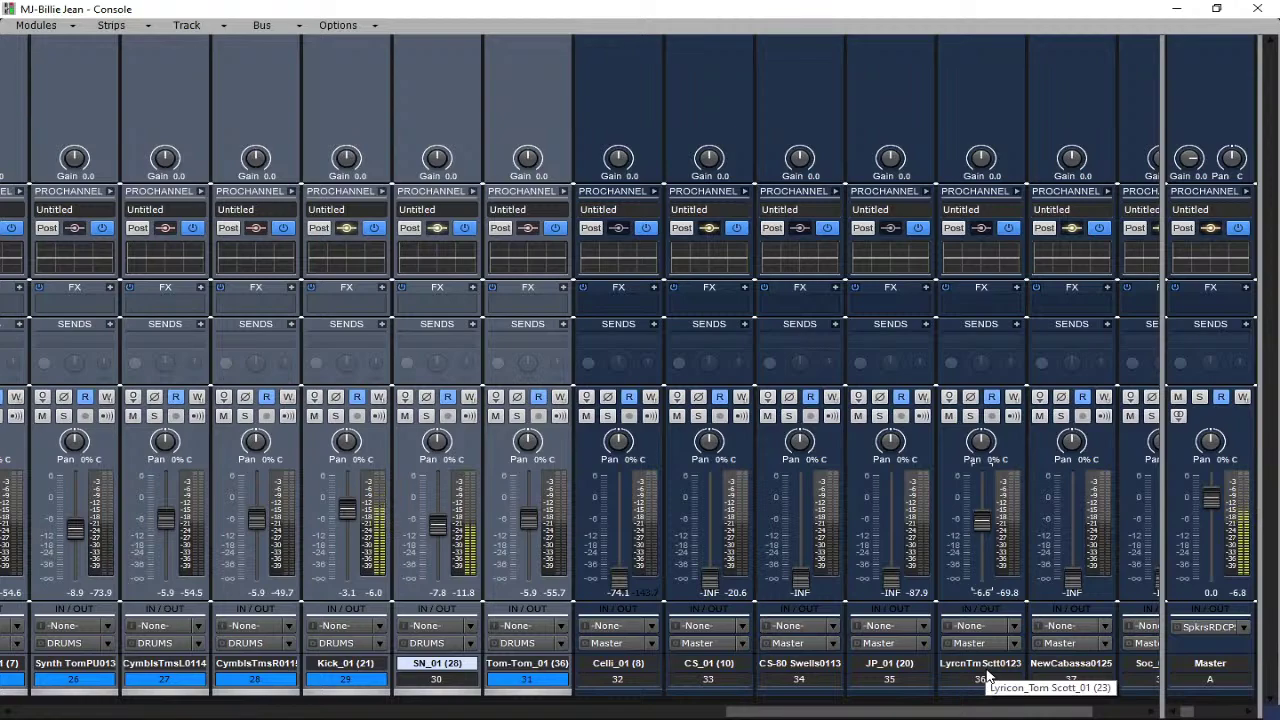
drag(981, 522, 981, 582)
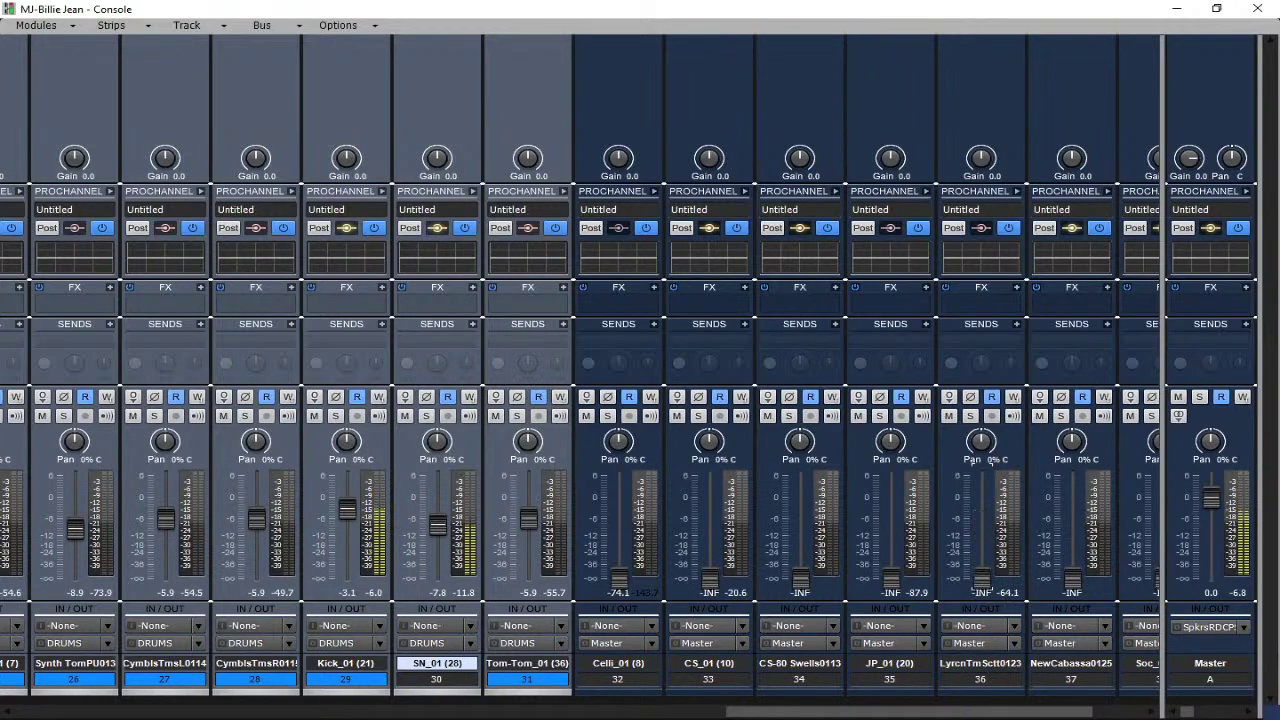
Bring up the NewCabassa fader, route the track to the DRUMS bus and place its strip right after Tom-Tom.
drag(1071, 578, 1071, 531)
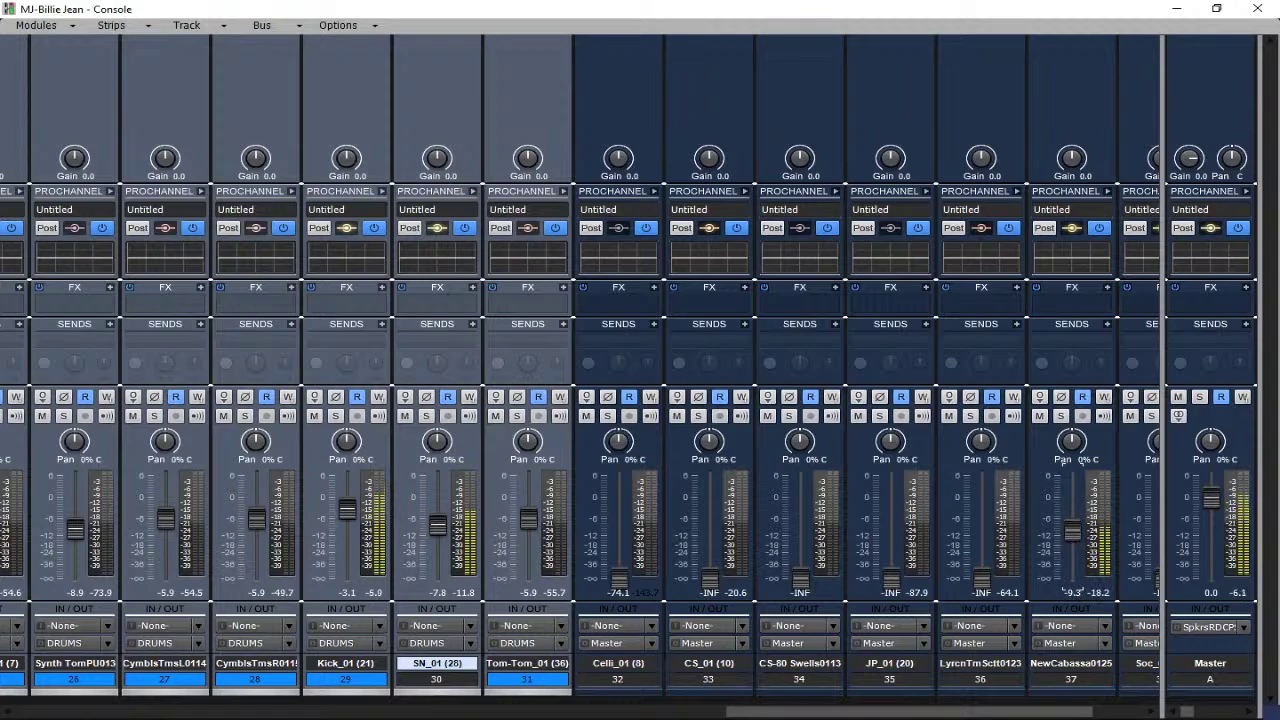
click(1105, 645)
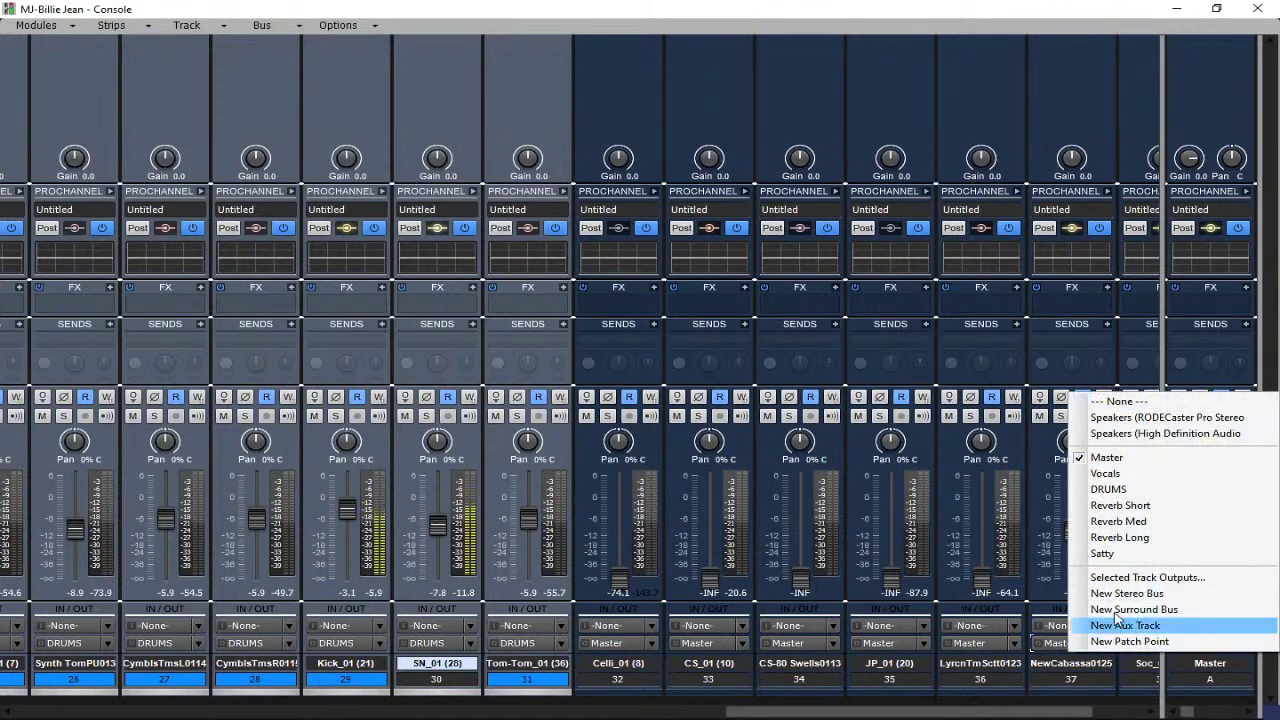
click(1100, 490)
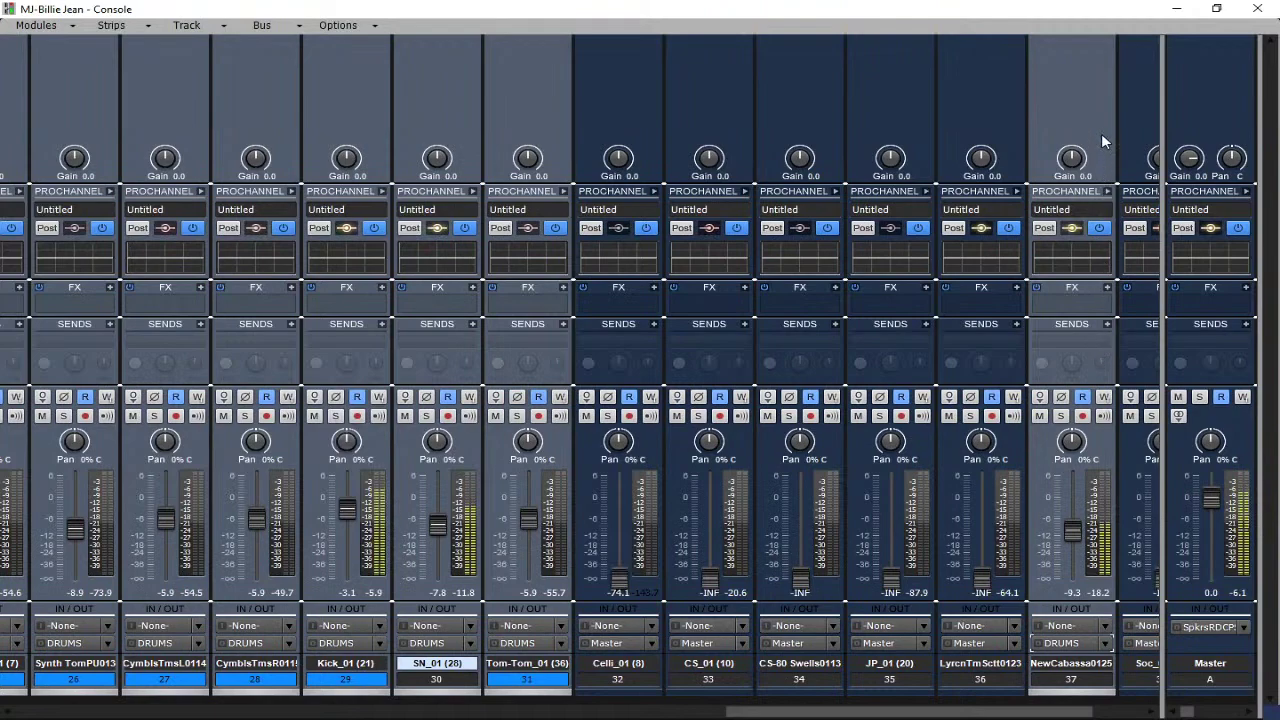
drag(1104, 128, 614, 234)
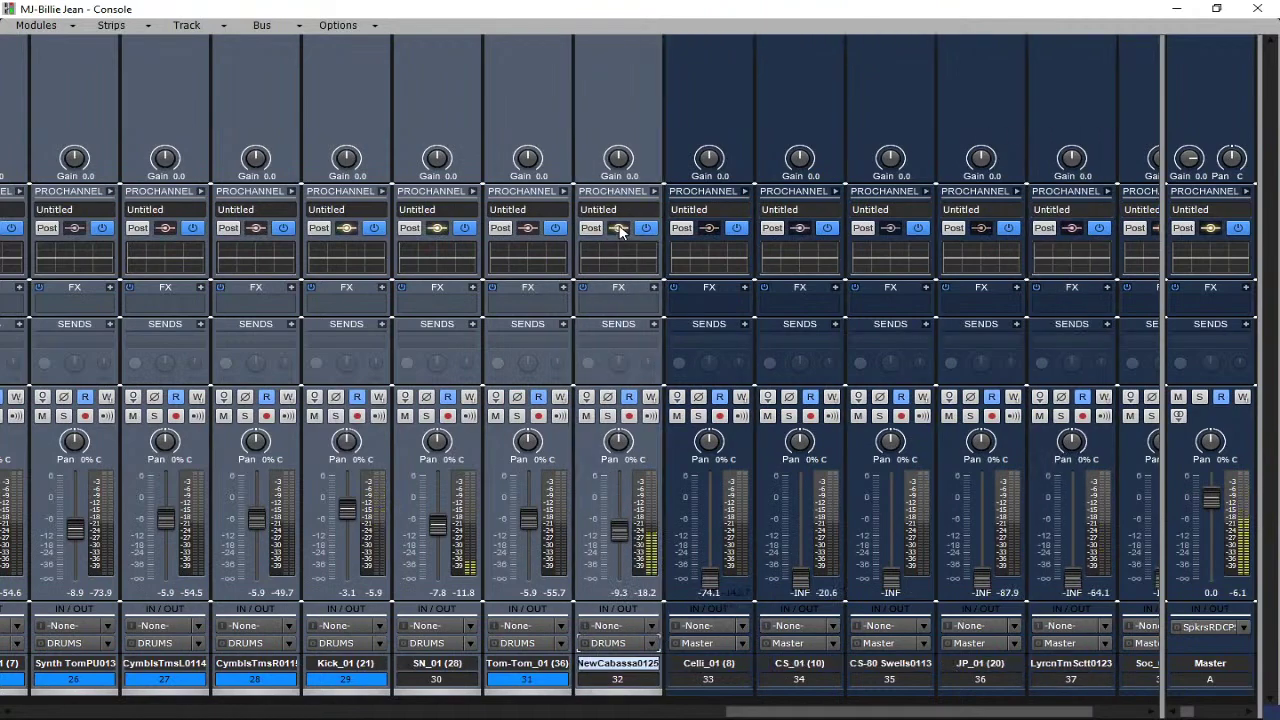
Set the NewCabassa fader to about -17.0 dB and the Claps fader to about -2.7 dB.
drag(624, 534, 619, 551)
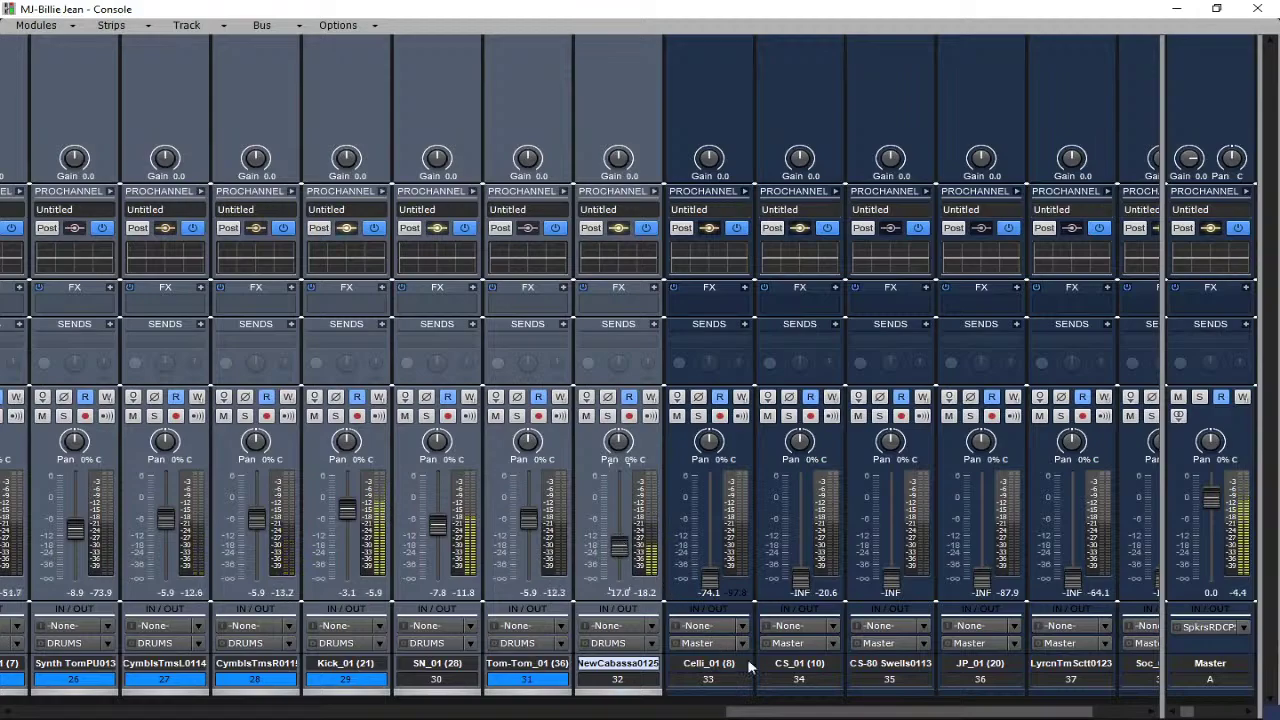
drag(949, 711, 869, 711)
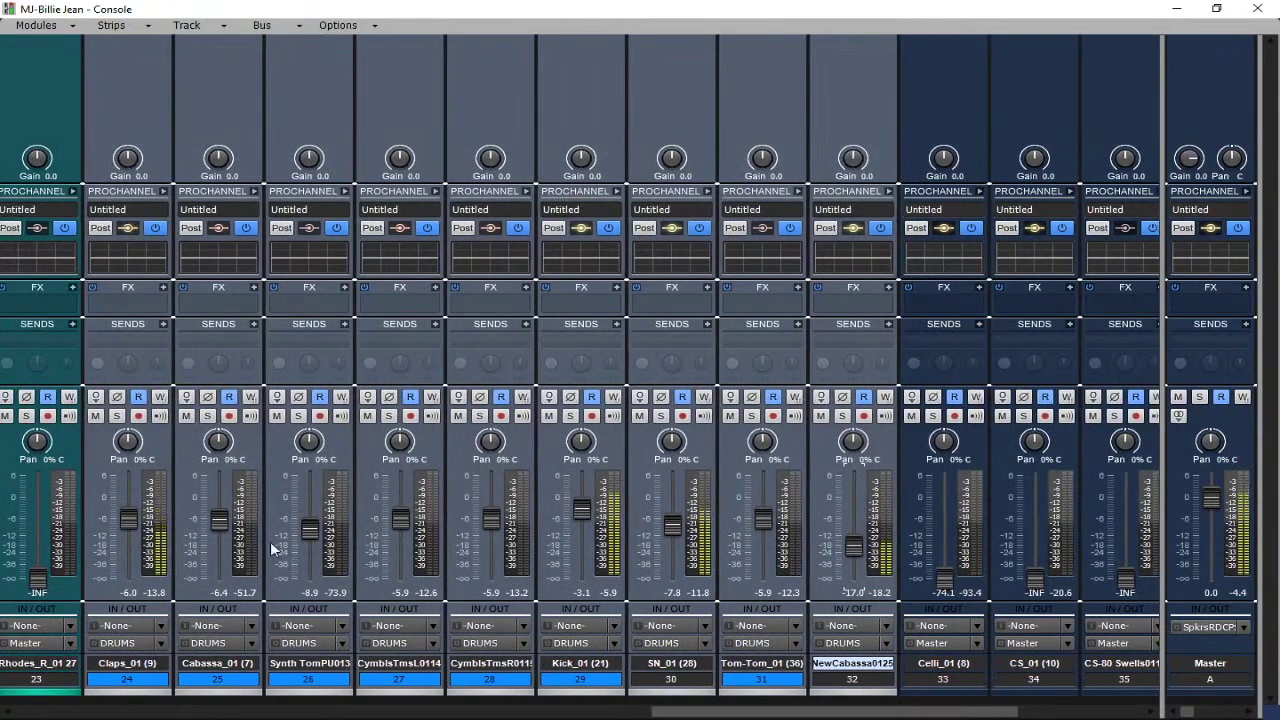
drag(126, 519, 126, 507)
right_click(127, 508)
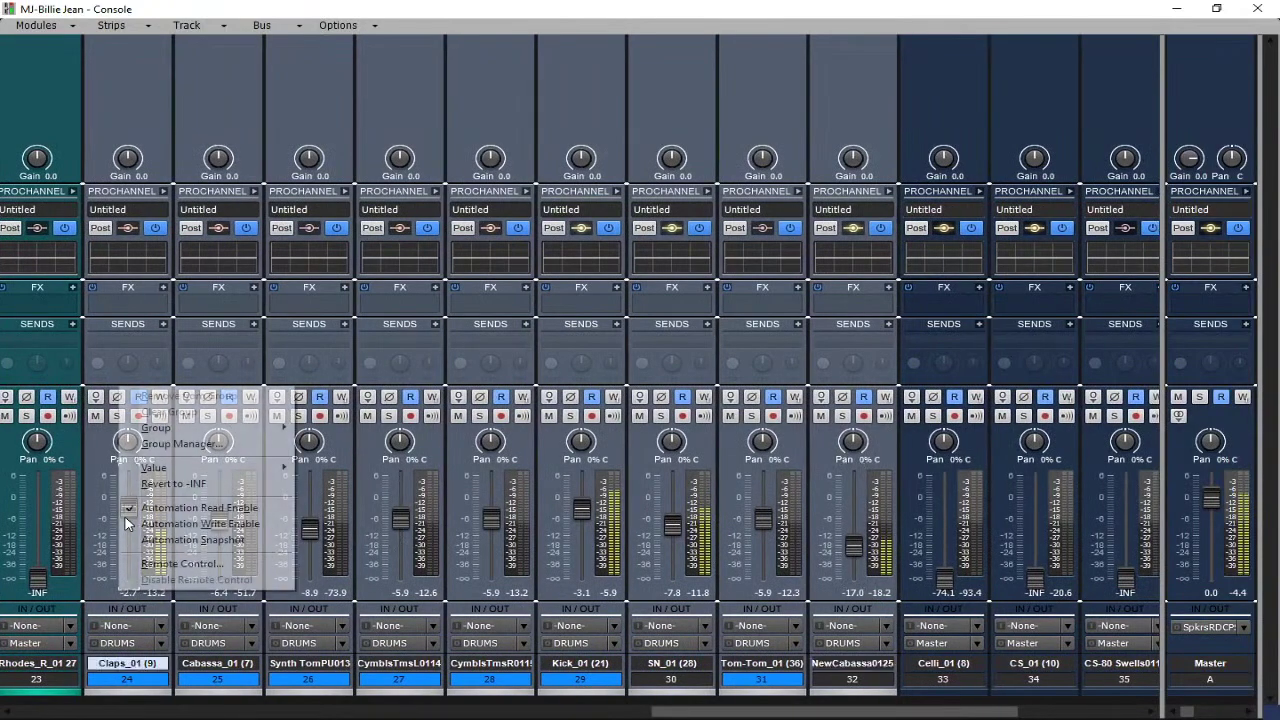
click(93, 496)
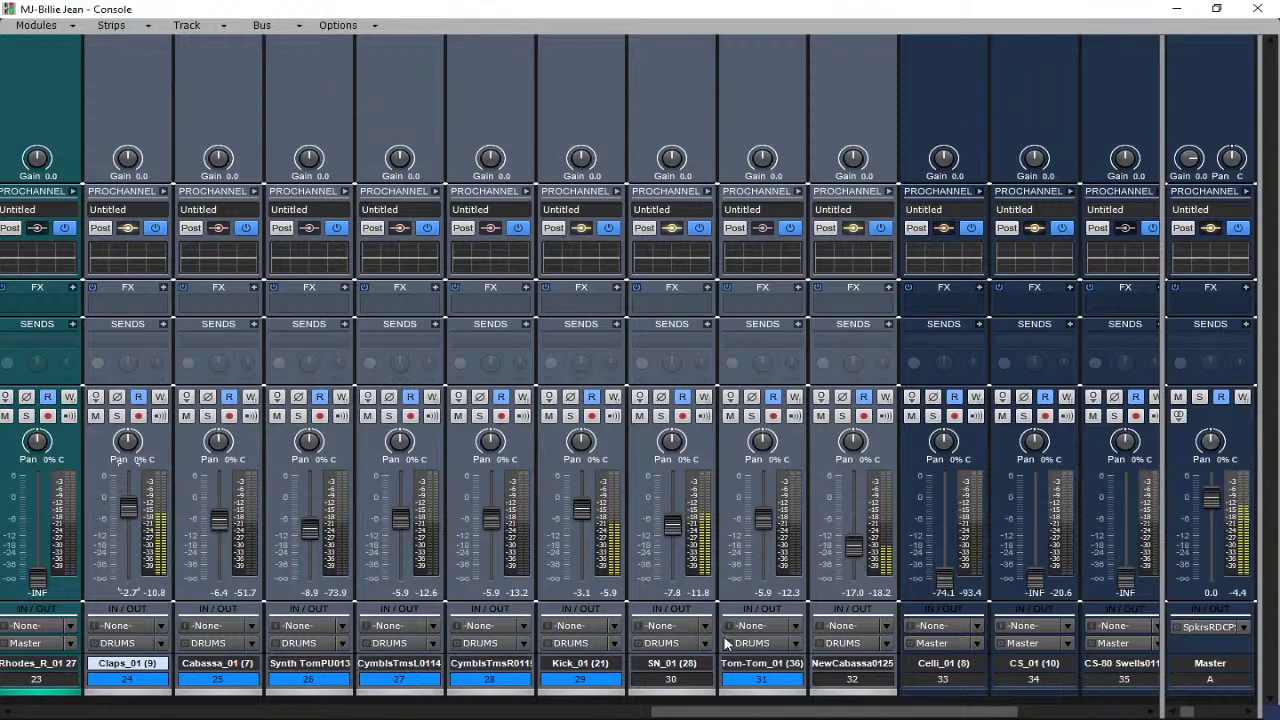
Lower both Cymbals_Toms faders to about -8.5 dB each and the Tom-Tom fader to about -8.7 dB.
drag(490, 525, 490, 534)
drag(400, 520, 400, 529)
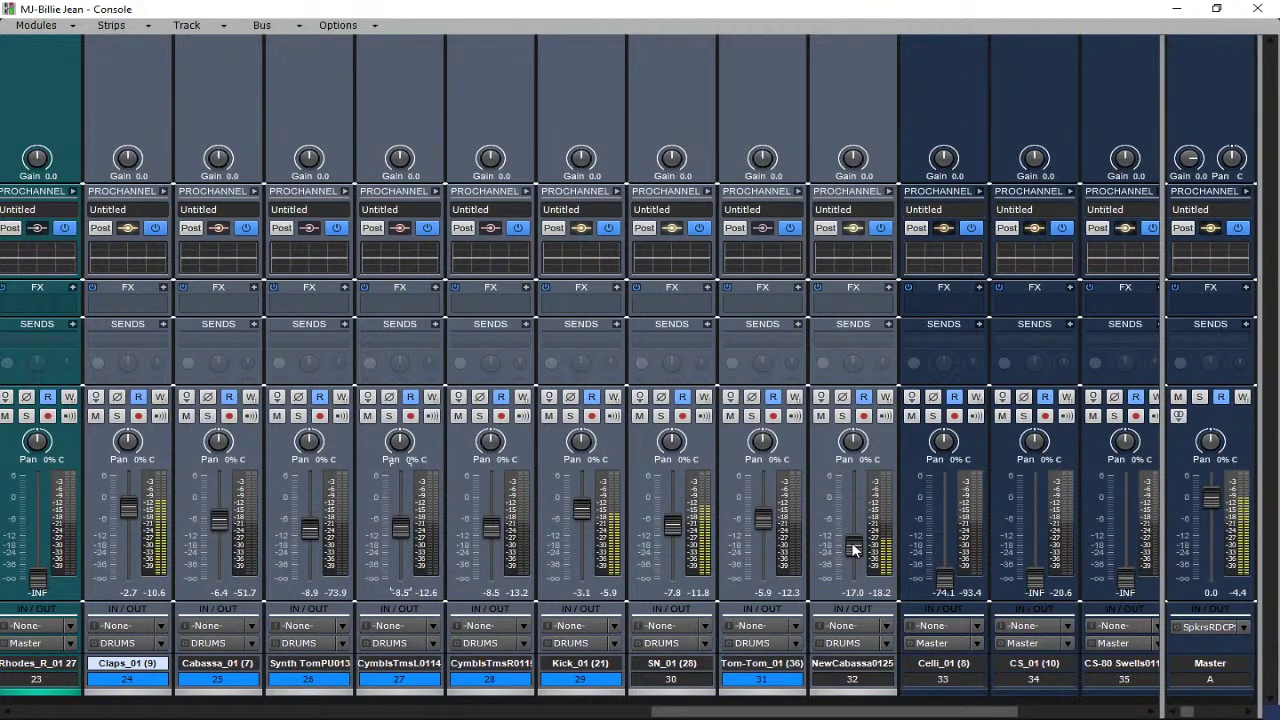
drag(762, 519, 762, 528)
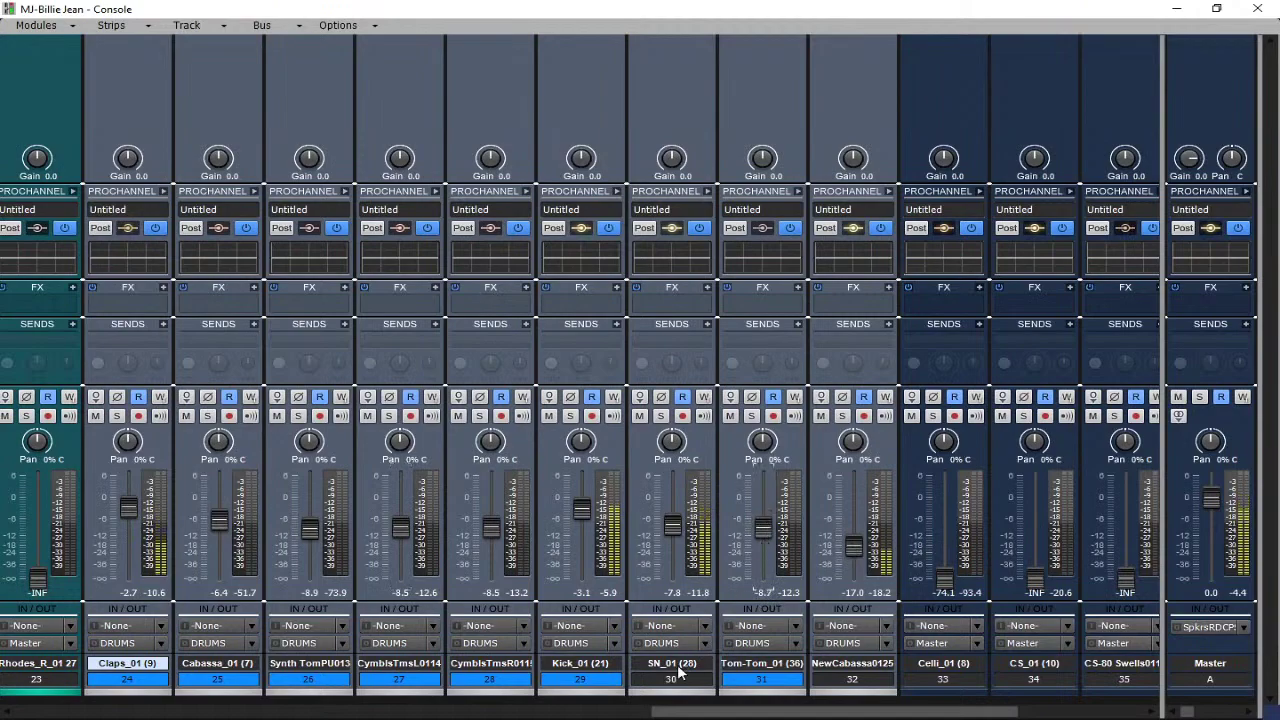
Raise the Synth Pad fader to about -11.1 dB and the Lyricon fader to about -11.5 dB.
drag(700, 713, 822, 713)
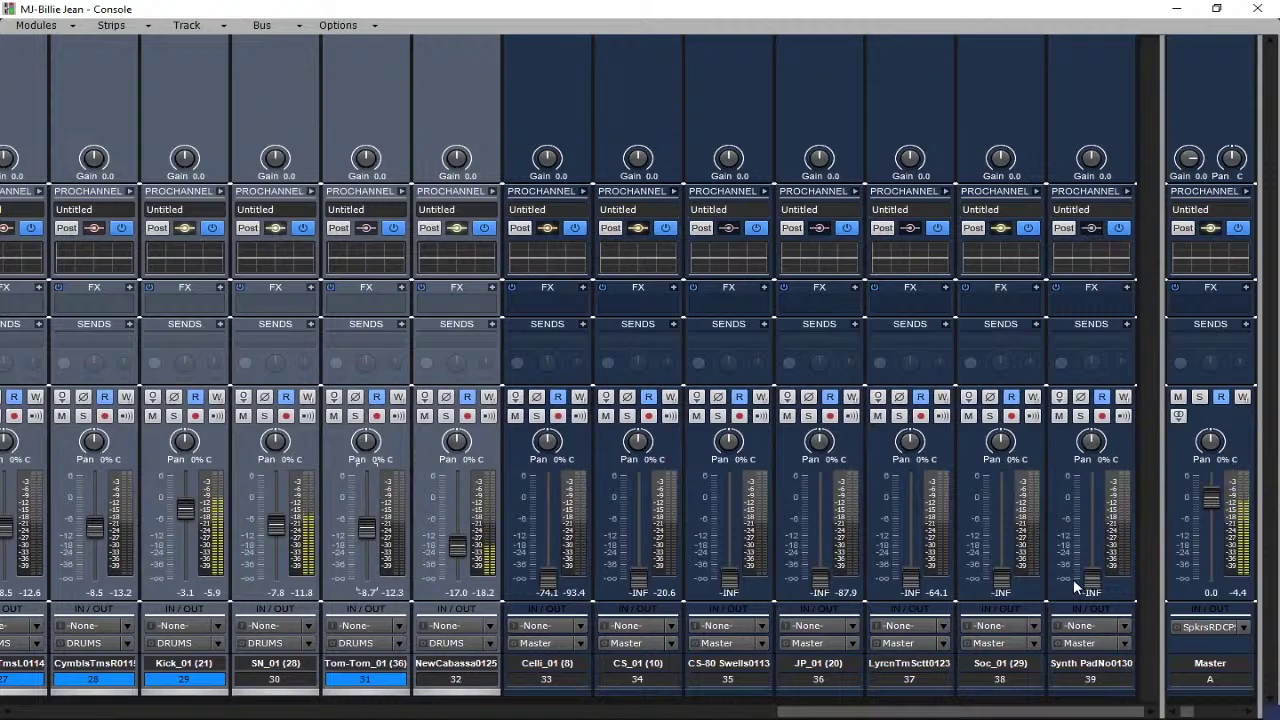
drag(1092, 578, 1092, 536)
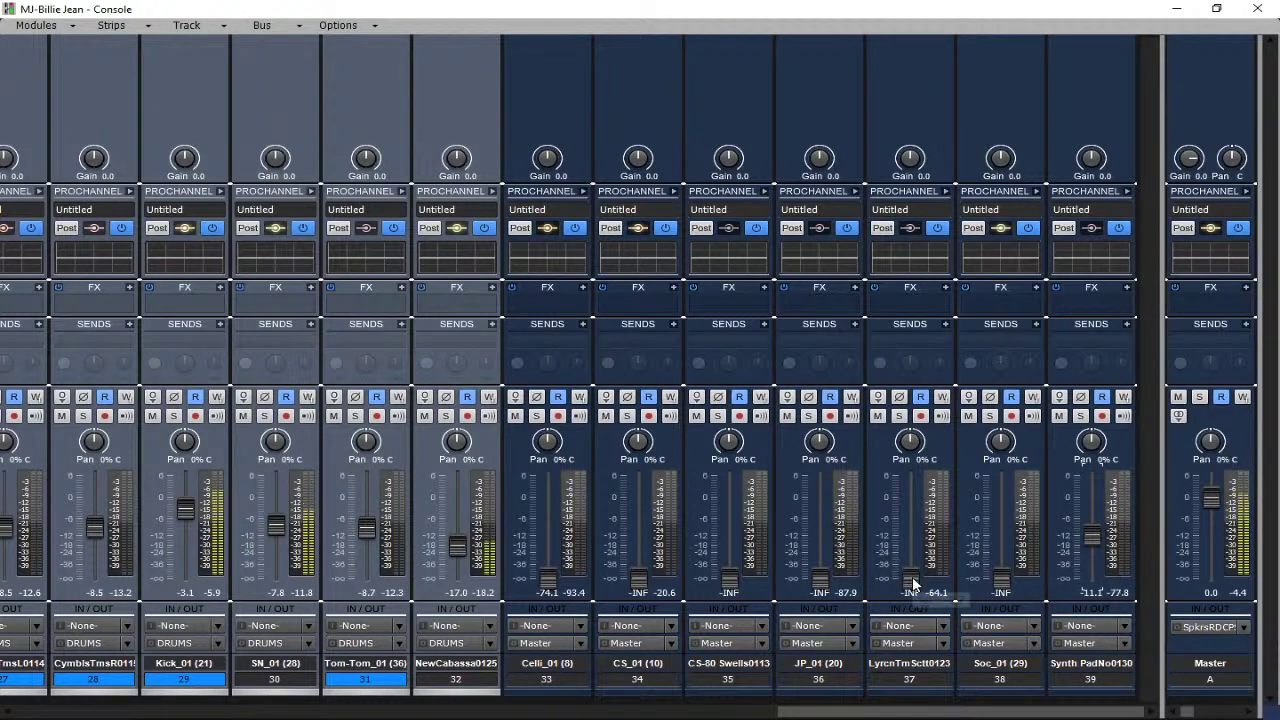
drag(910, 575, 910, 537)
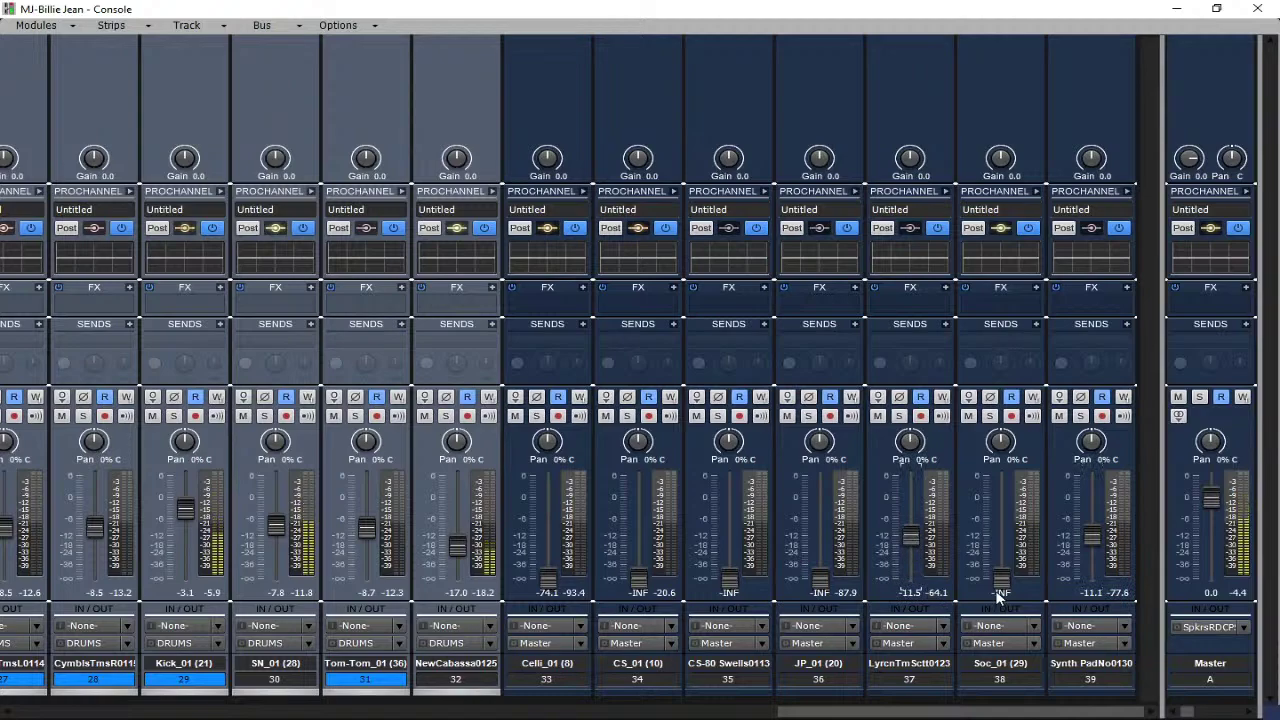
Set the Soc_01 fader to about -9.0 dB, then route it to the DRUMS bus and place it right after NewCabassa.
drag(1000, 580, 1000, 527)
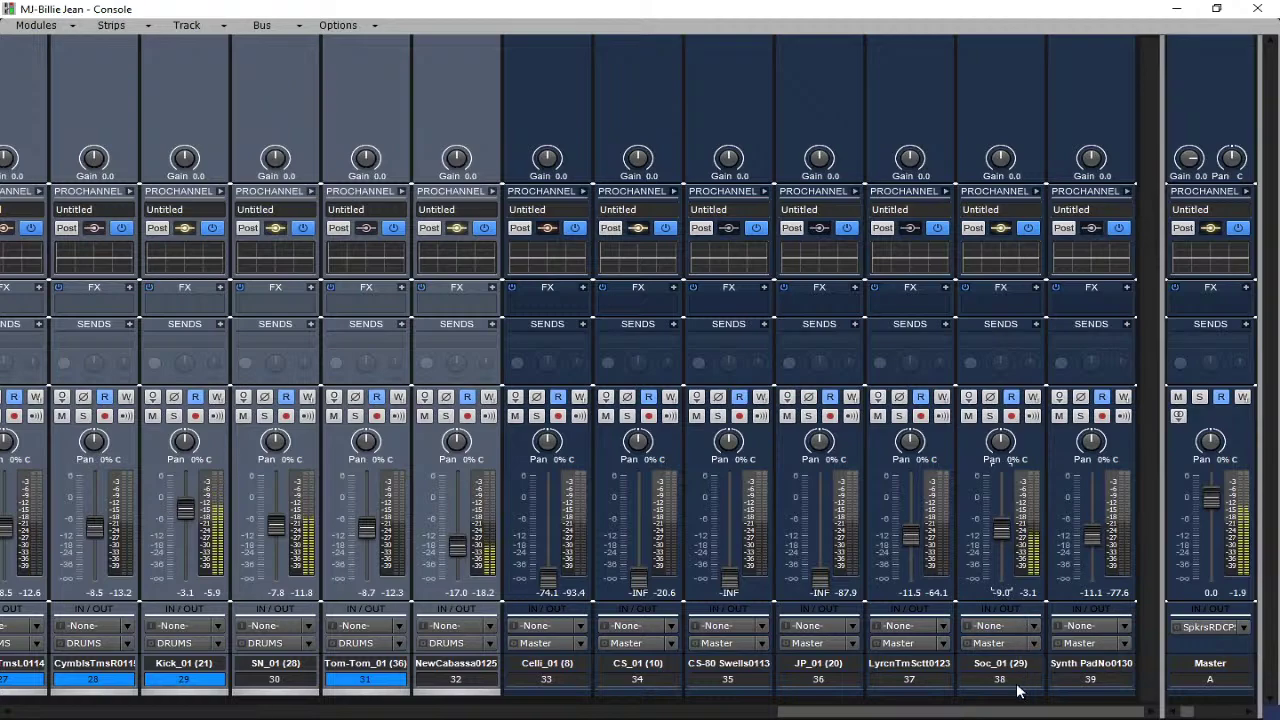
click(1030, 643)
click(1097, 488)
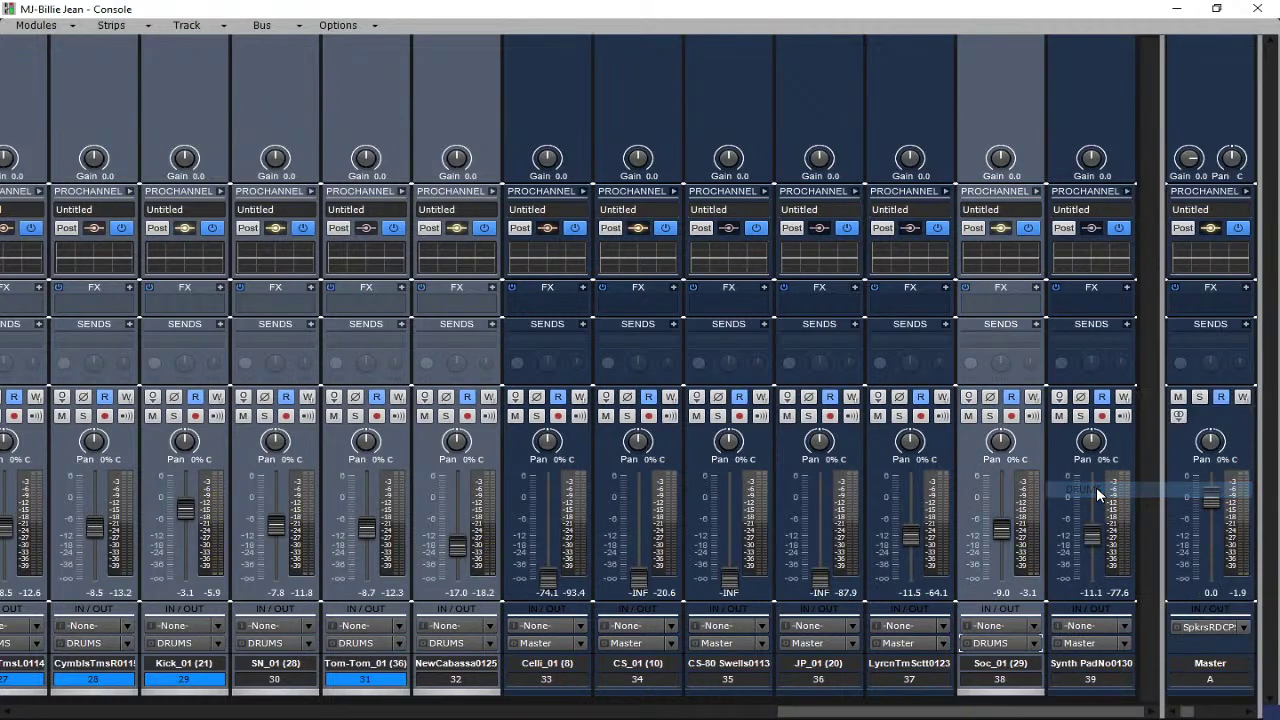
click(1036, 95)
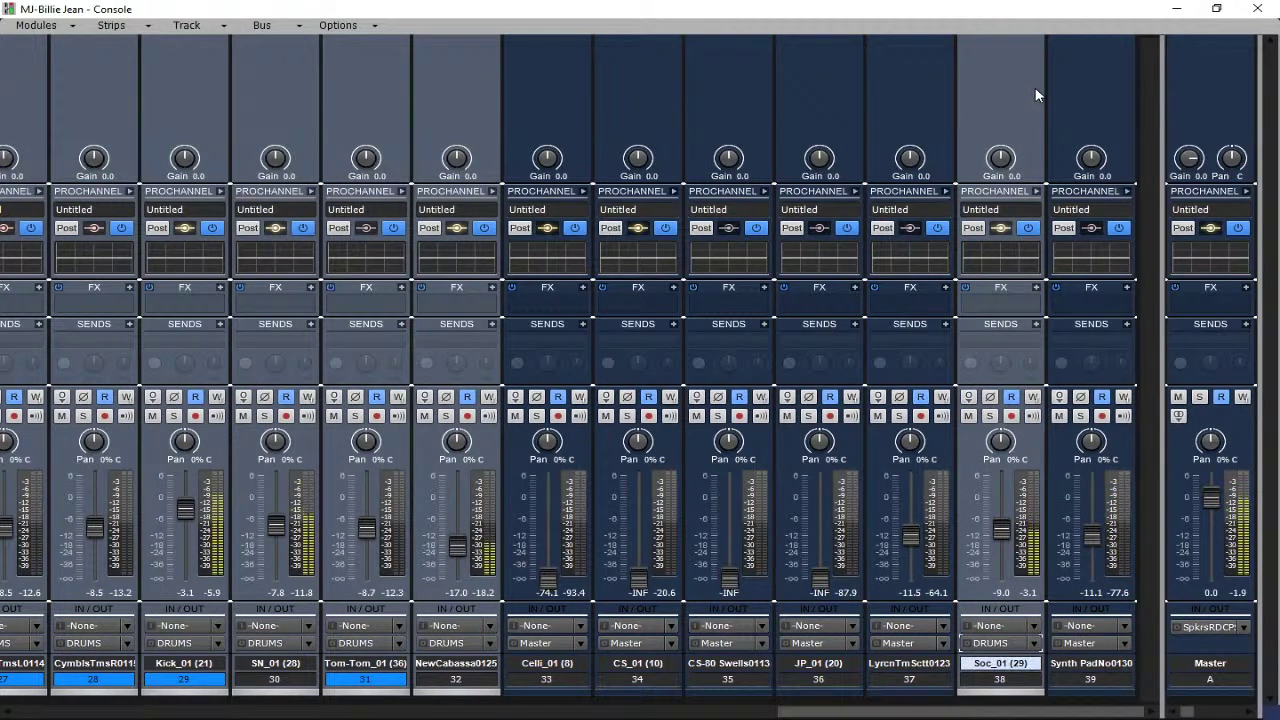
drag(1032, 94, 562, 140)
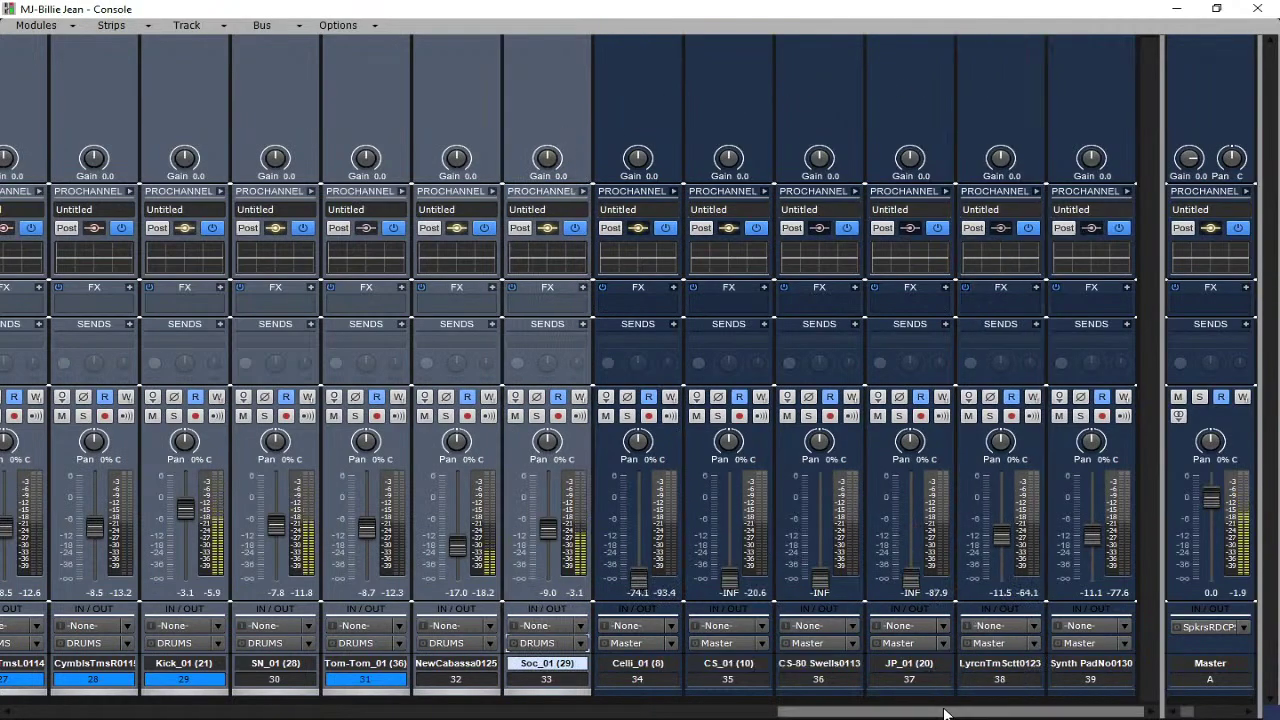
Set the Celli fader to about -5.9 dB and CS-80 Swells to about -11.5 dB, keeping CS_01 at -INF.
drag(946, 712, 905, 713)
drag(760, 578, 760, 535)
drag(787, 545, 787, 528)
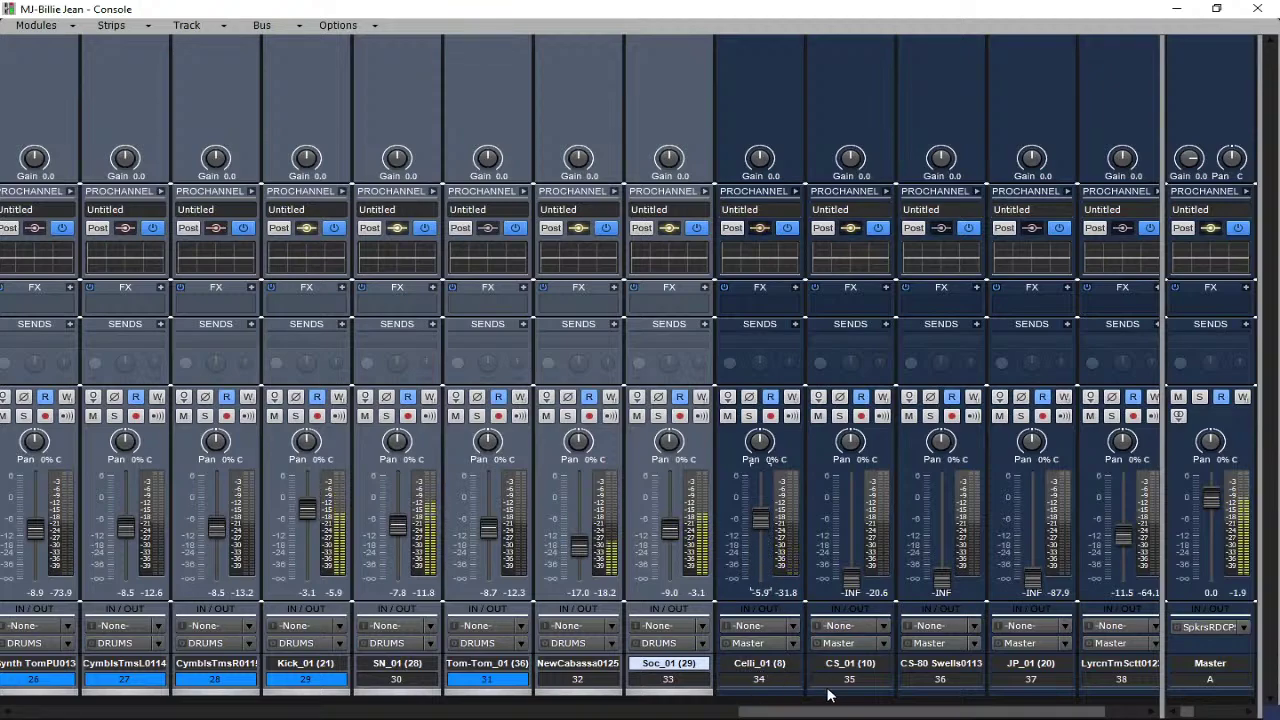
mouse_move(850, 580)
mouse_down()
mouse_move(851, 541)
mouse_move(851, 578)
mouse_up()
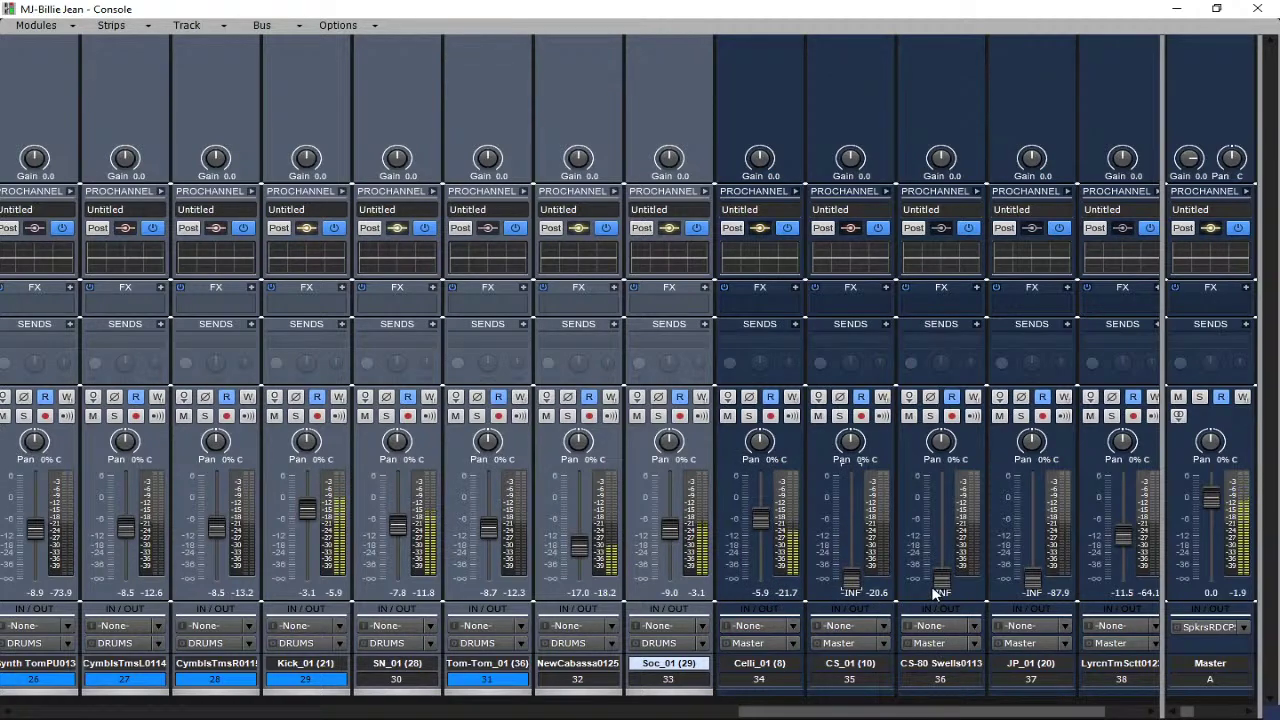
drag(936, 588, 936, 537)
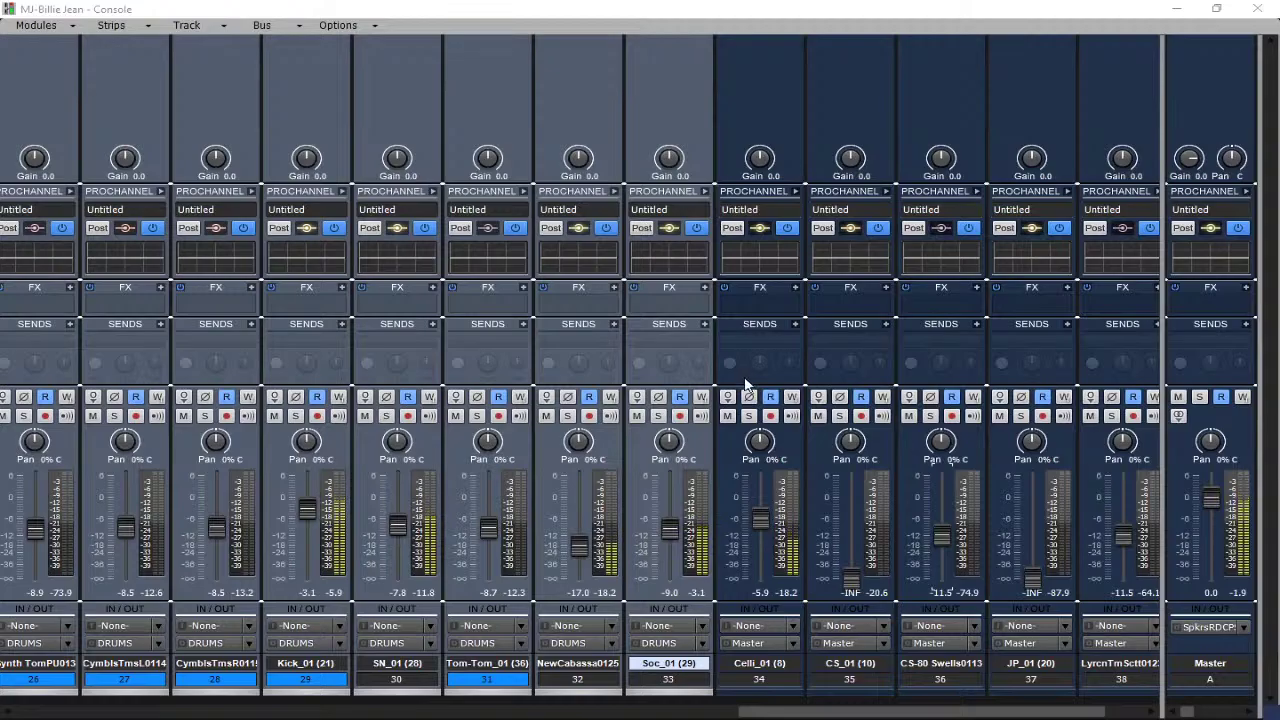
Fine-tune the Lyricon fader to about -9.2 dB during playback.
drag(849, 713, 630, 712)
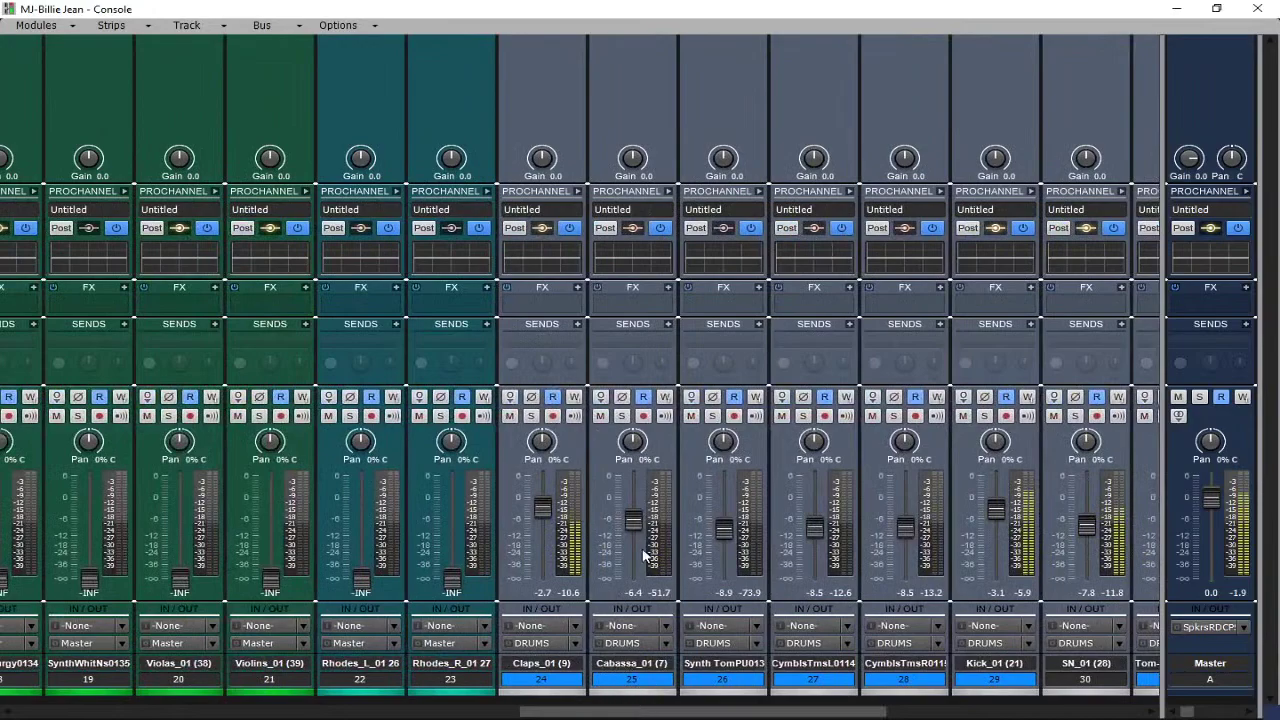
mouse_move(636, 543)
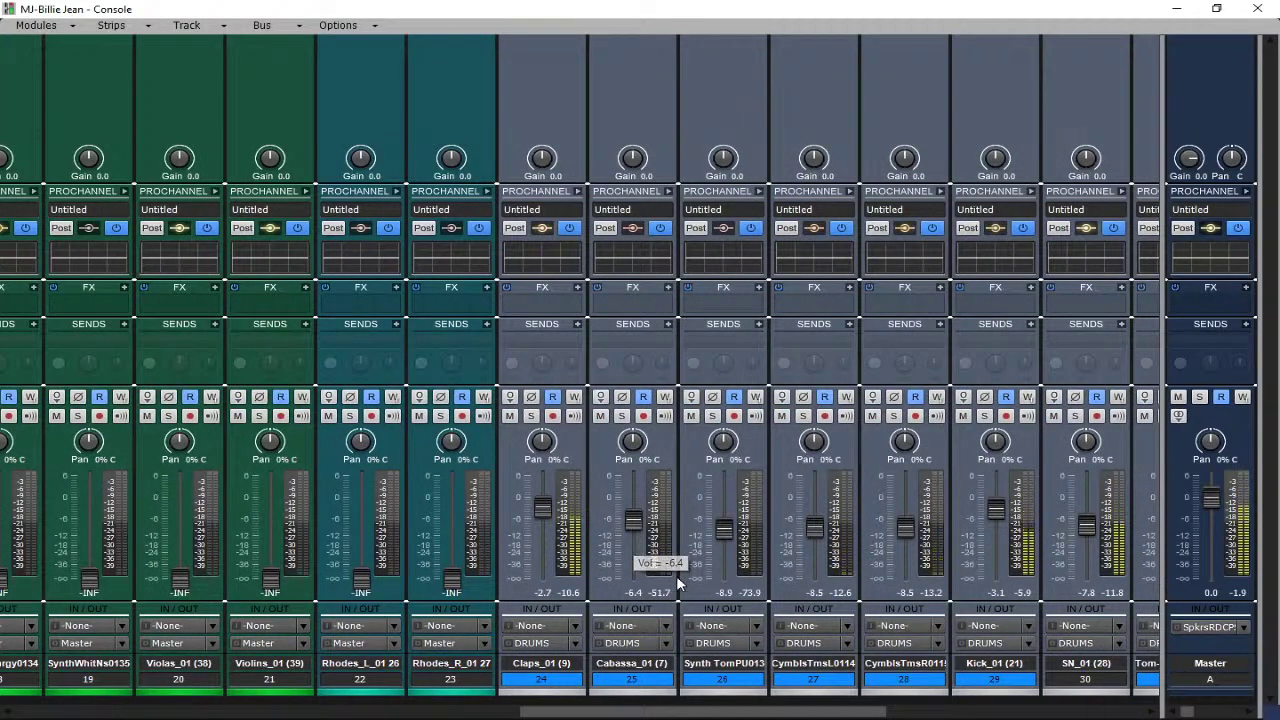
drag(648, 716, 930, 714)
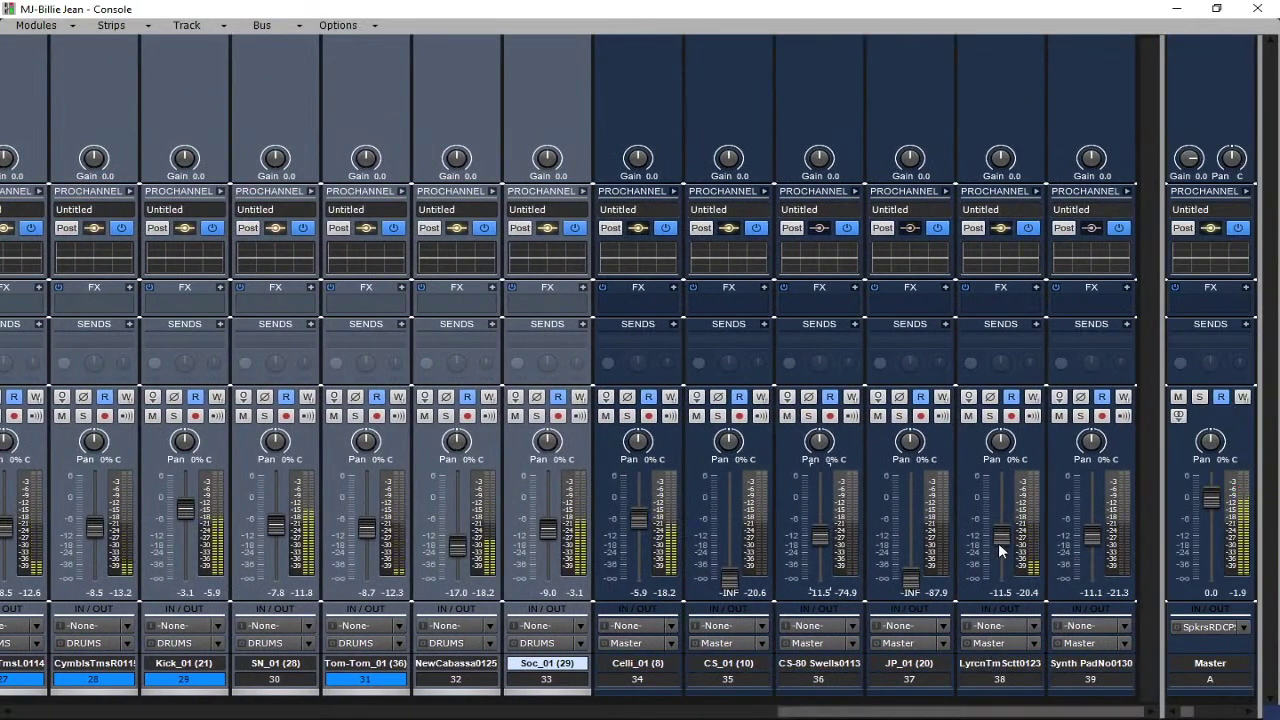
mouse_move(998, 543)
mouse_down()
mouse_move(998, 486)
mouse_move(1000, 552)
mouse_move(1000, 536)
mouse_up()
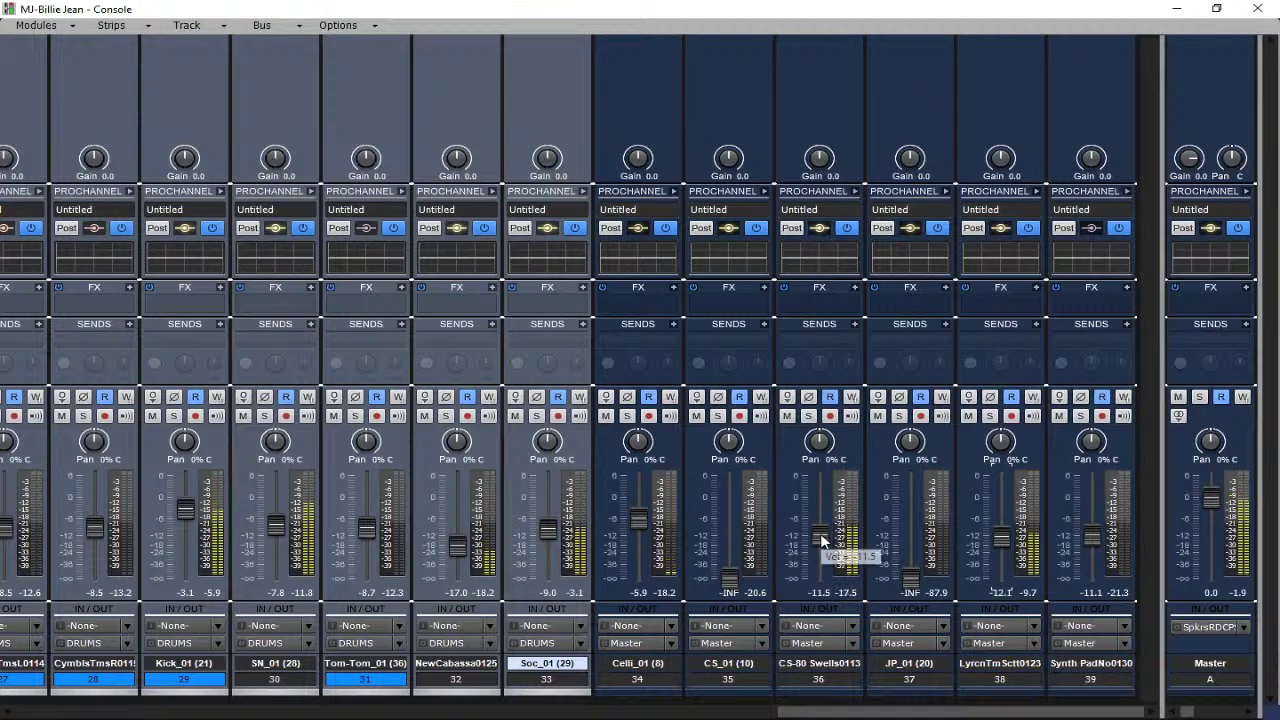
drag(1000, 543, 1000, 531)
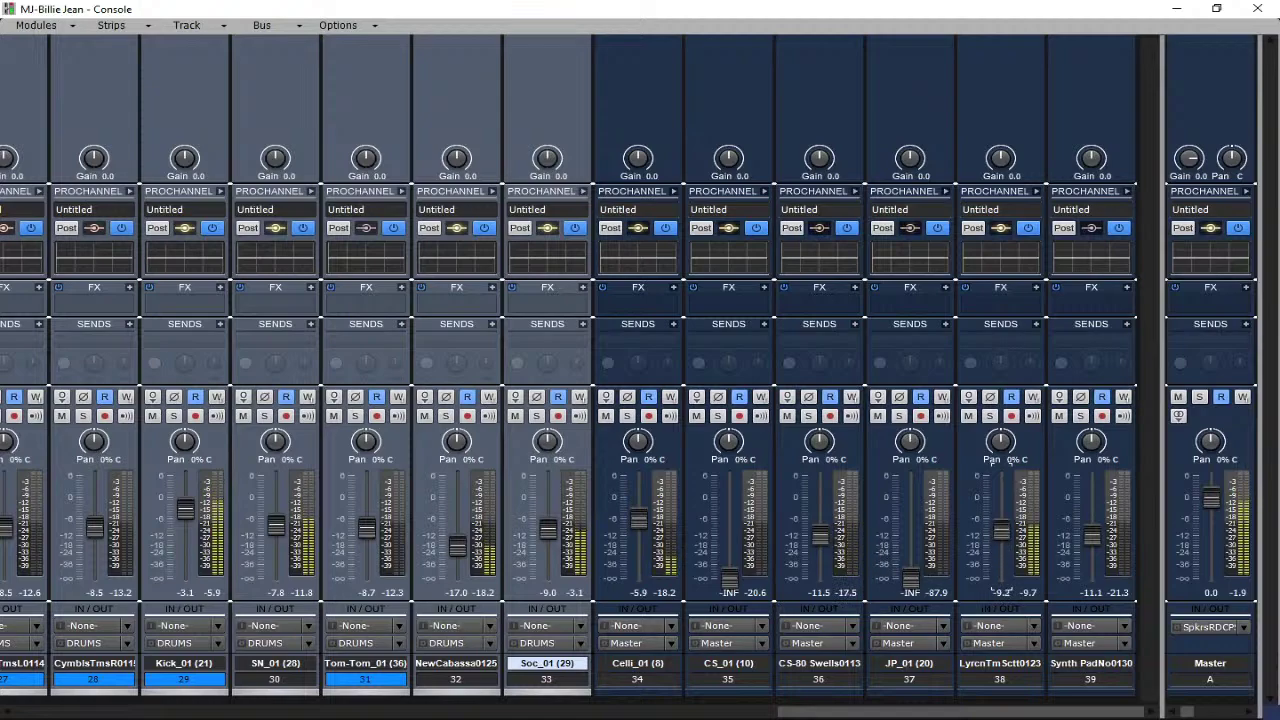
Set the JP_01 fader to about -16.0 dB, and push CS_01 up fully before pulling it back to a moderate level.
drag(910, 578, 910, 545)
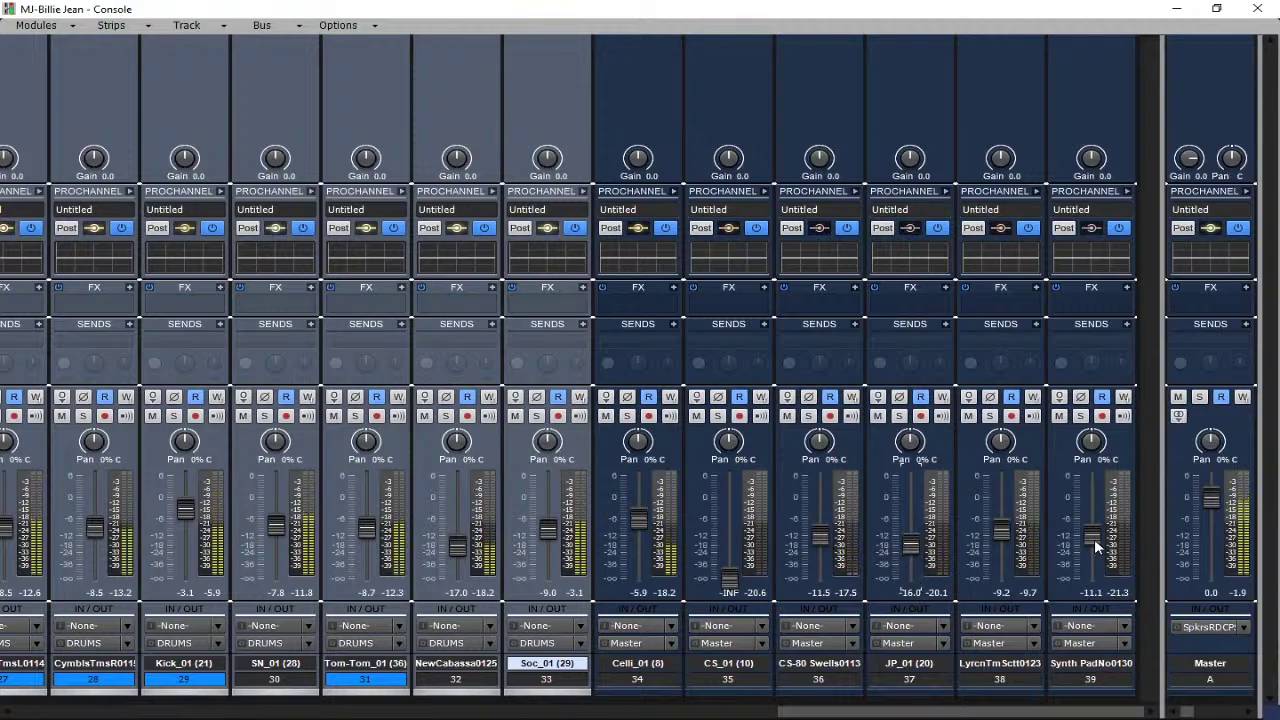
drag(729, 578, 730, 478)
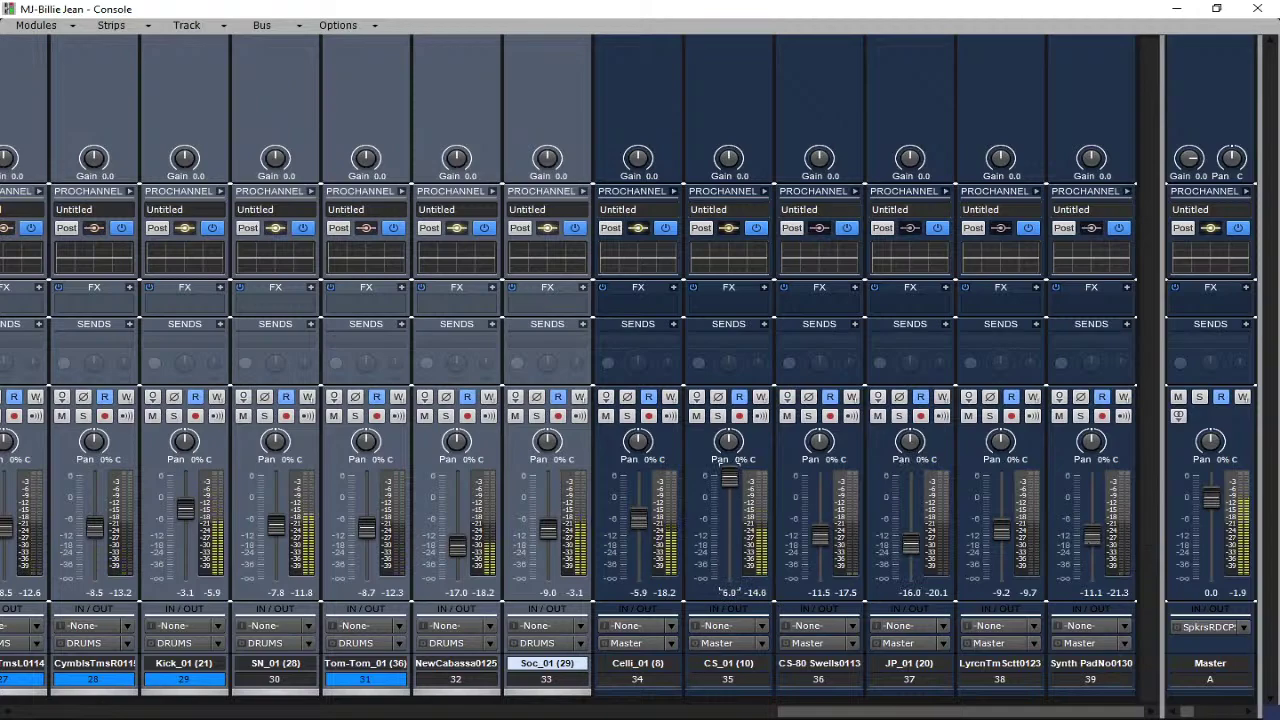
drag(731, 480, 730, 527)
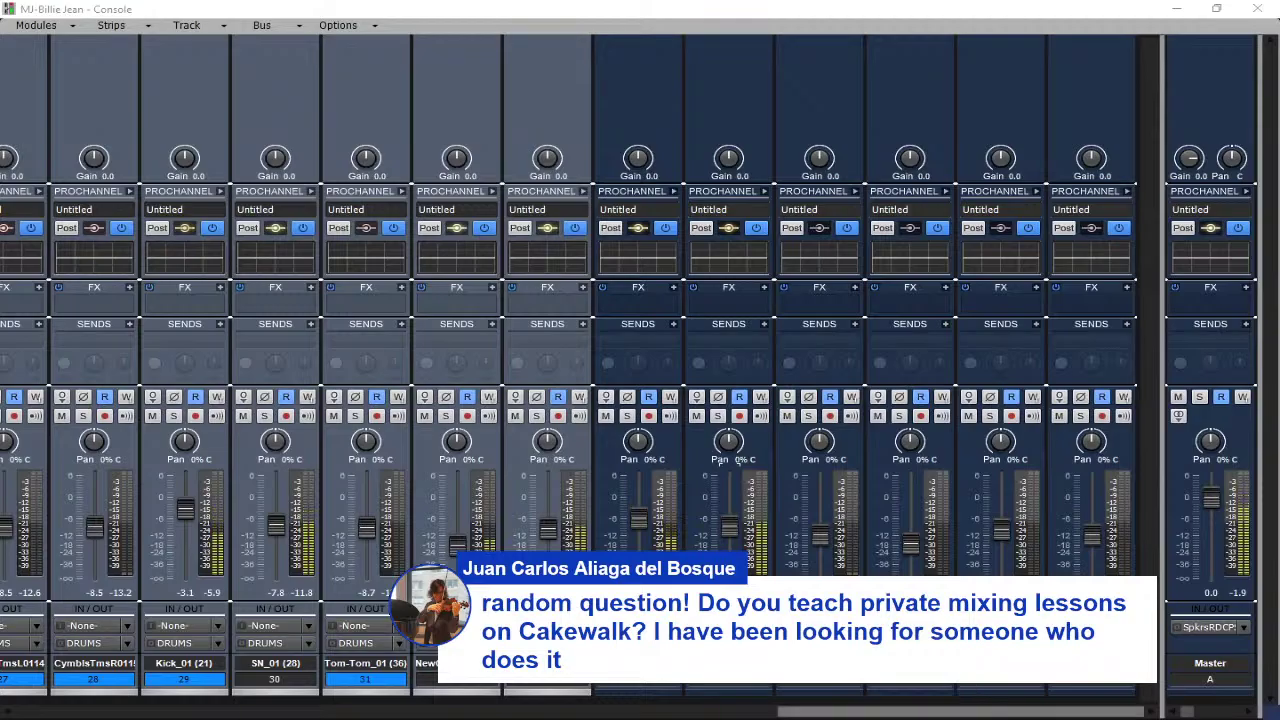
Balance the Rhodes, Violins, Violas and Synth faders, setting Violas to about -14.5 dB.
drag(956, 712, 608, 685)
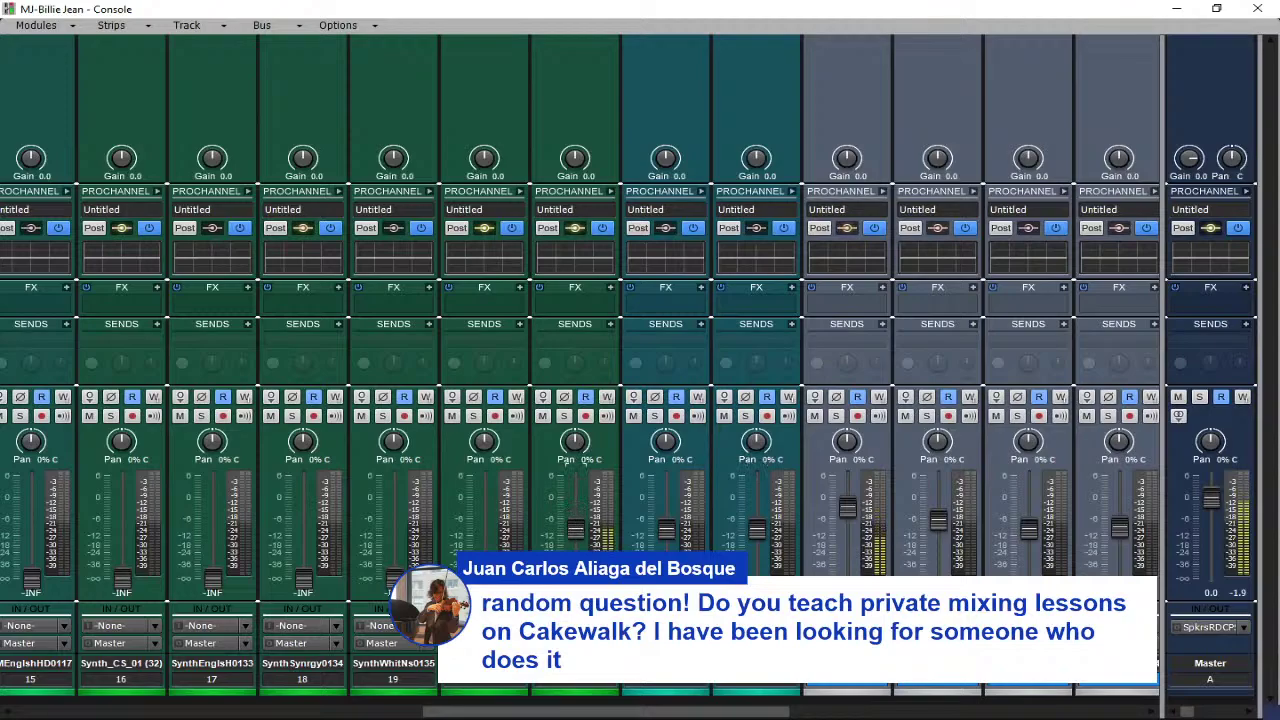
drag(725, 713, 619, 714)
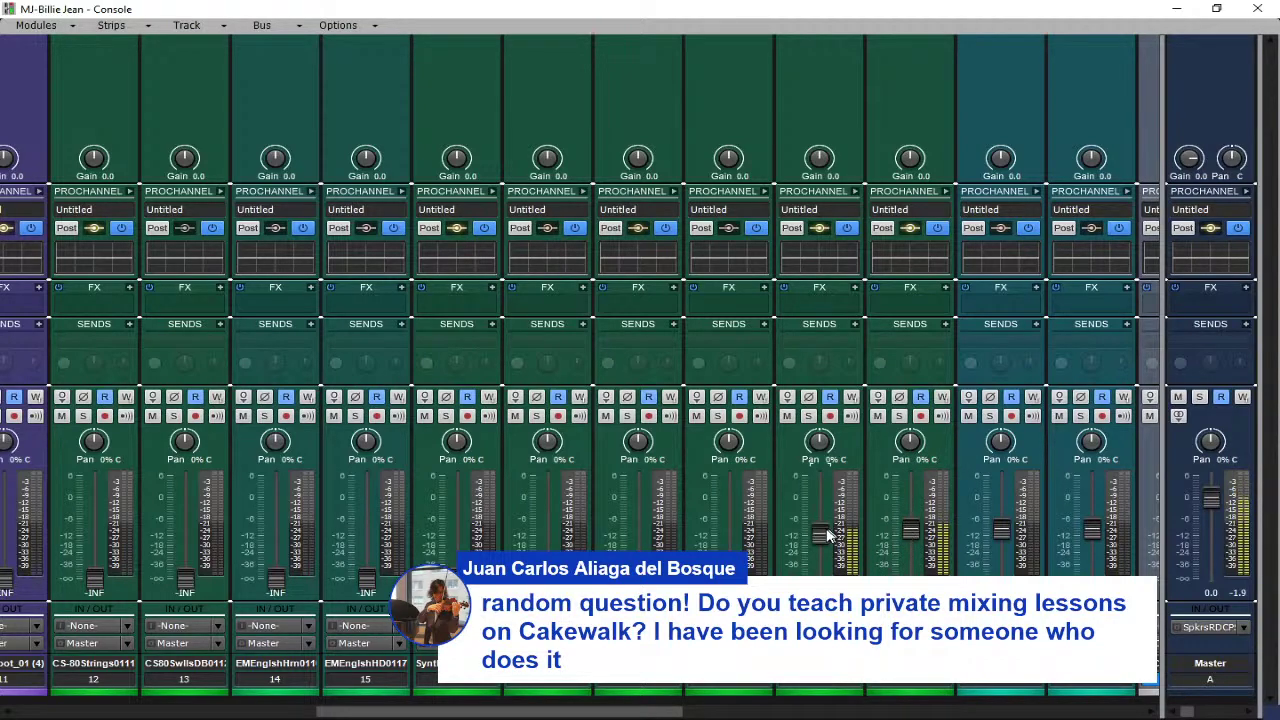
drag(826, 535, 826, 540)
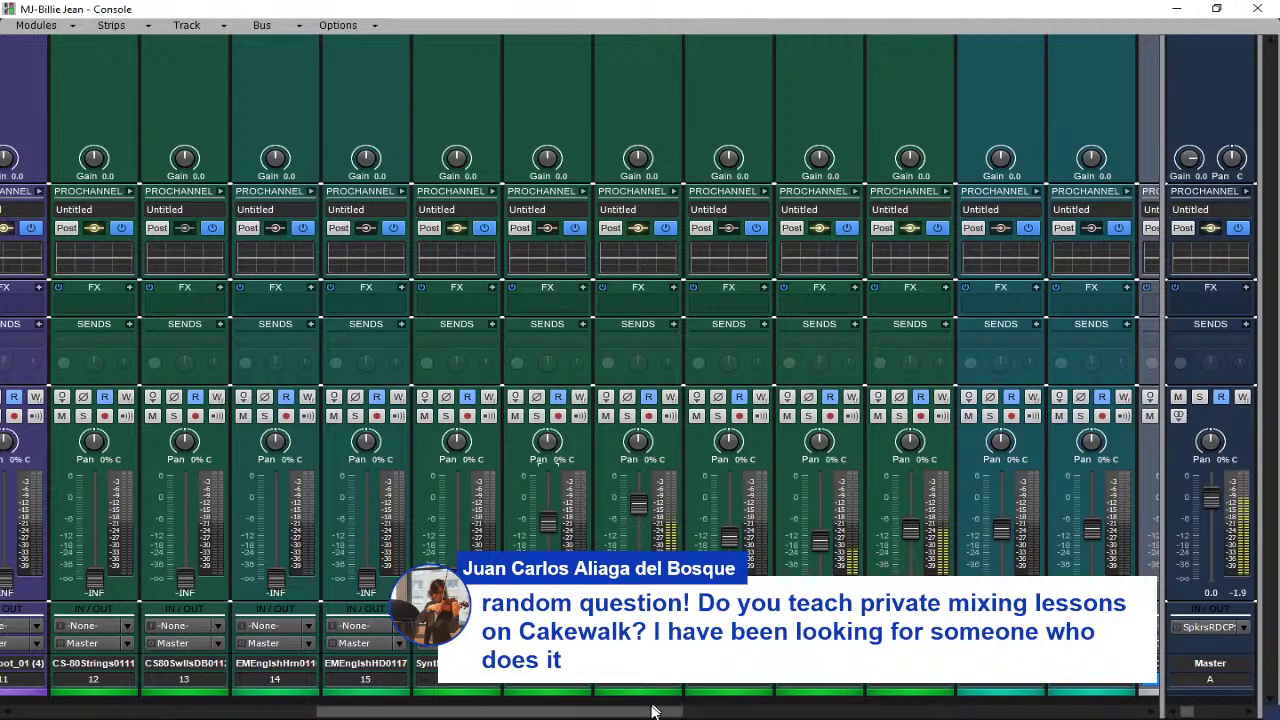
drag(652, 711, 790, 717)
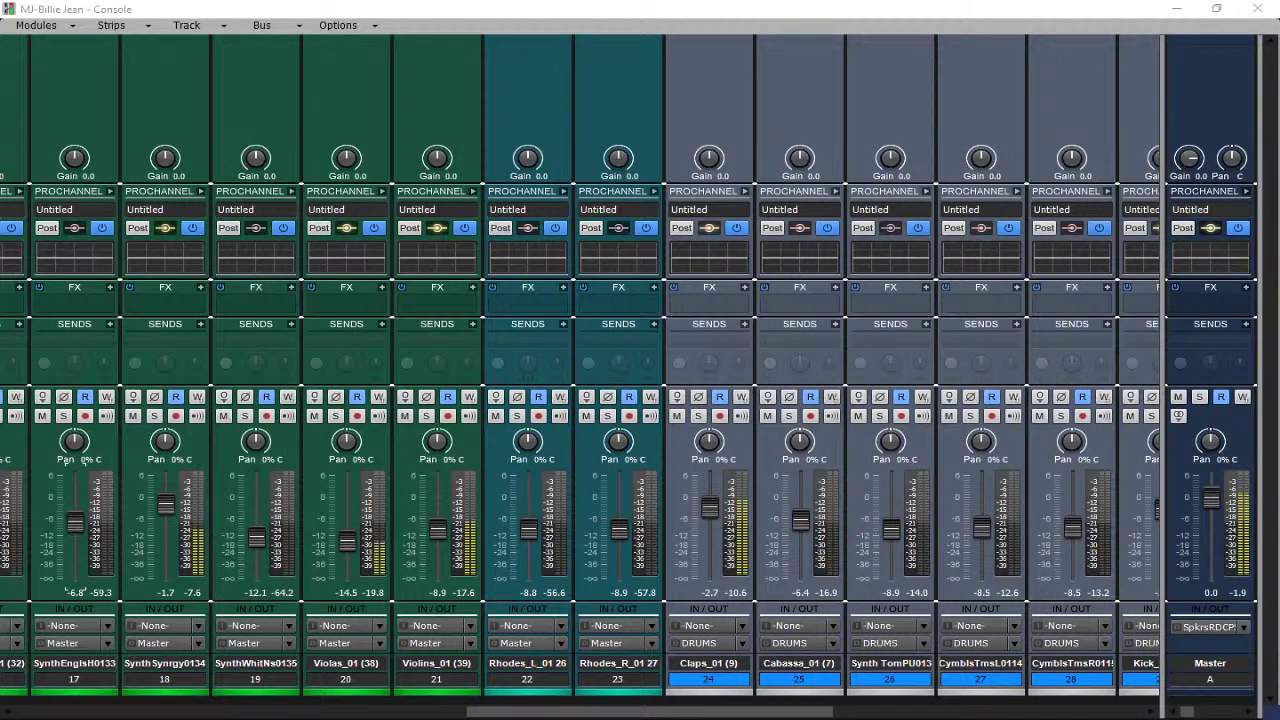
Set the Synth_CS_01 fader to about -2.7 dB and the EMEnglshHD fader to about -7.6 dB.
drag(700, 712, 438, 712)
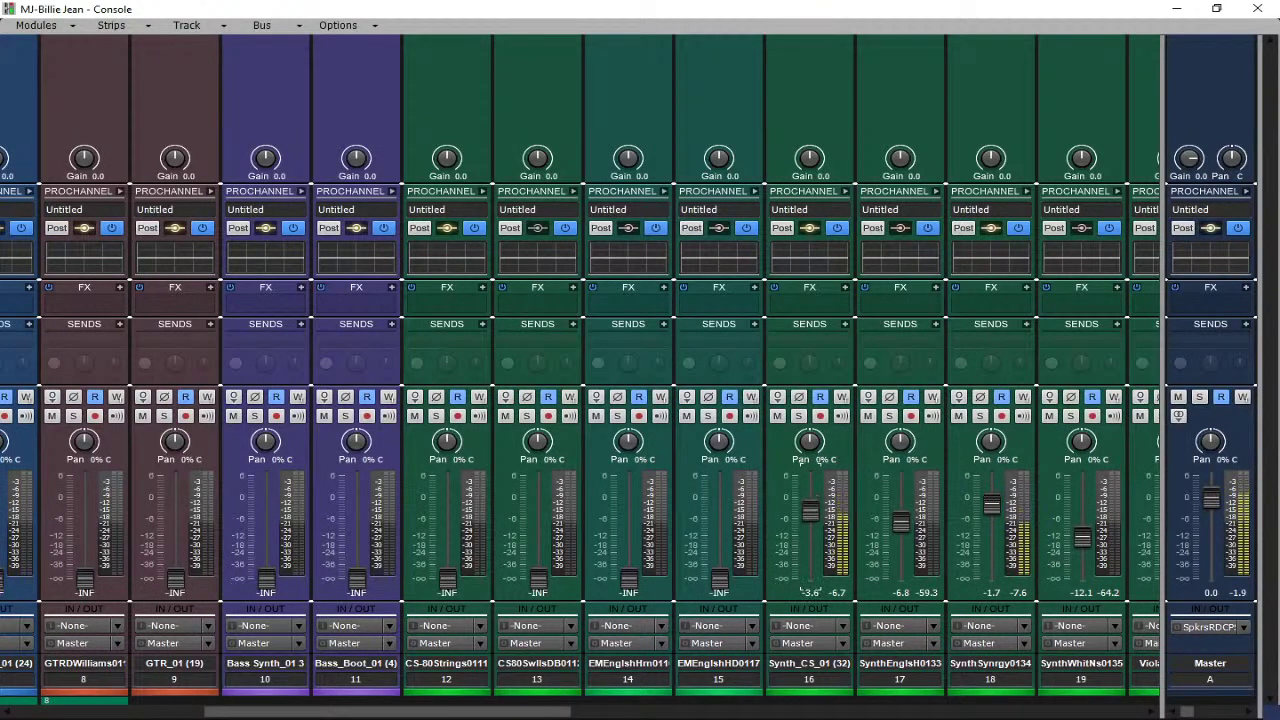
drag(714, 593, 710, 461)
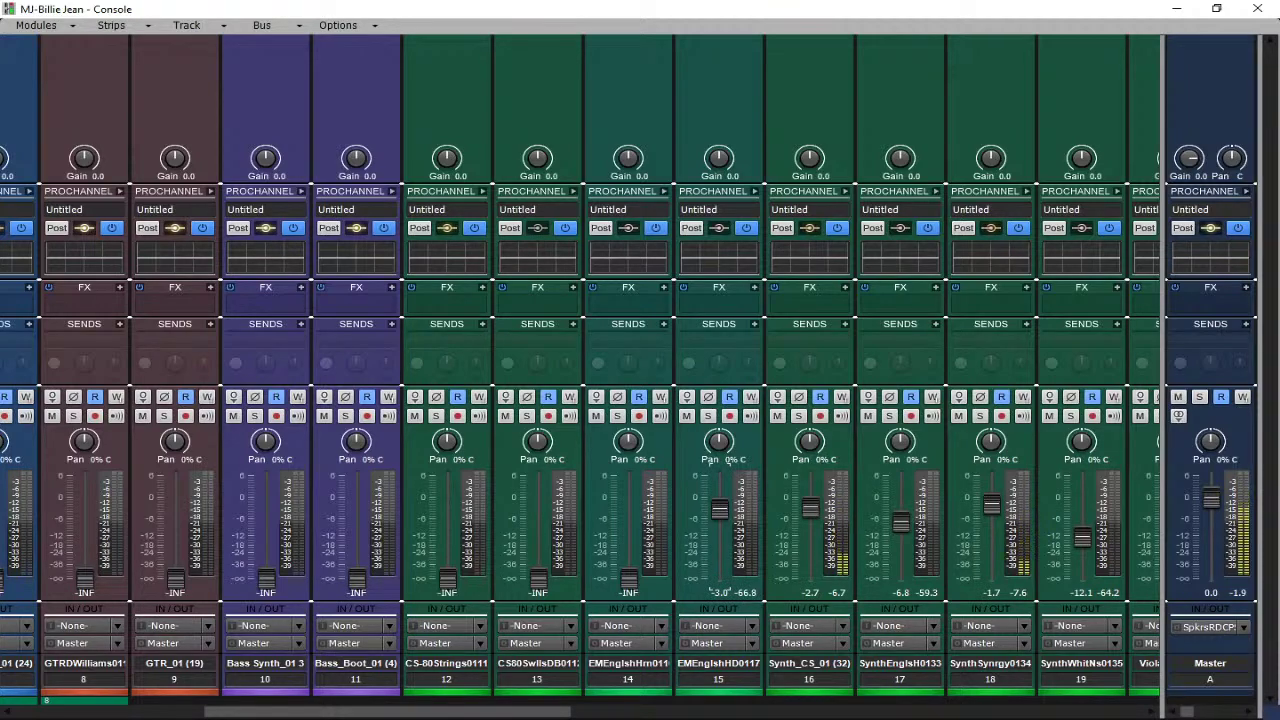
drag(717, 522, 717, 541)
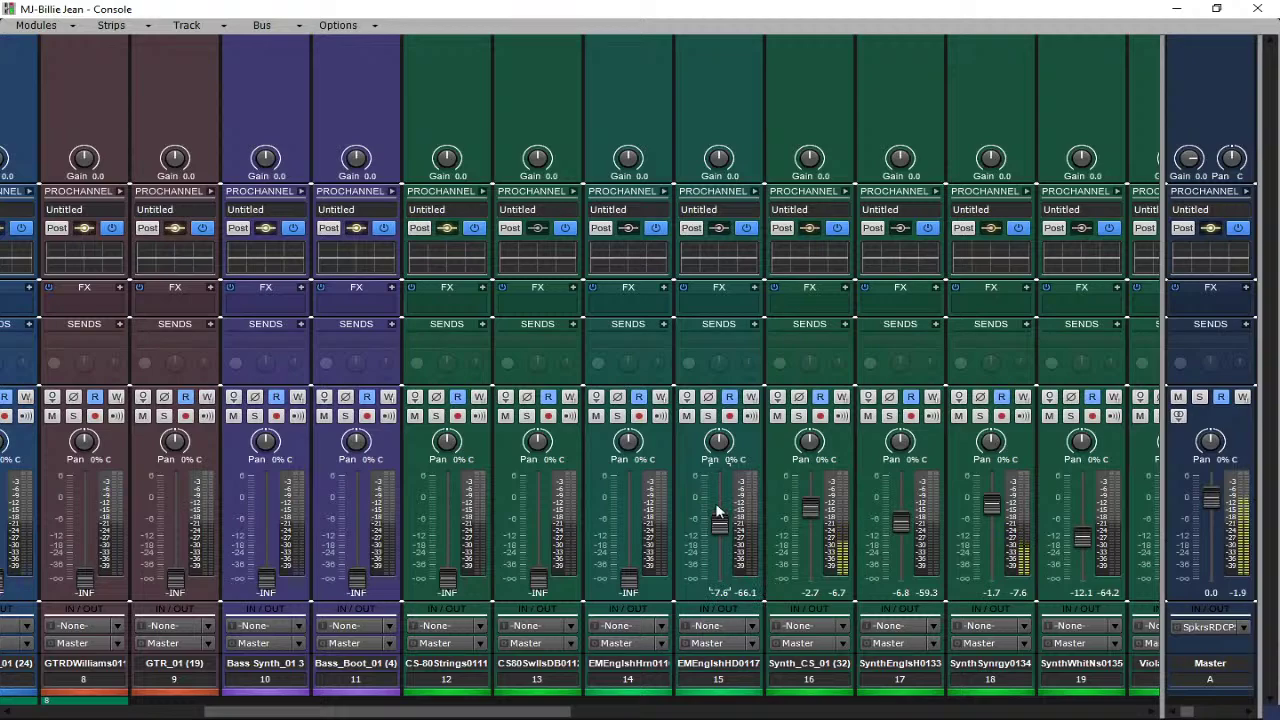
Set the EMEnglshHrn fader to about -7.2 dB, CS80 Swells to about -5.8 dB and CS-80 Strings to about -4.0 dB, and reset the Master peak.
drag(631, 580, 629, 522)
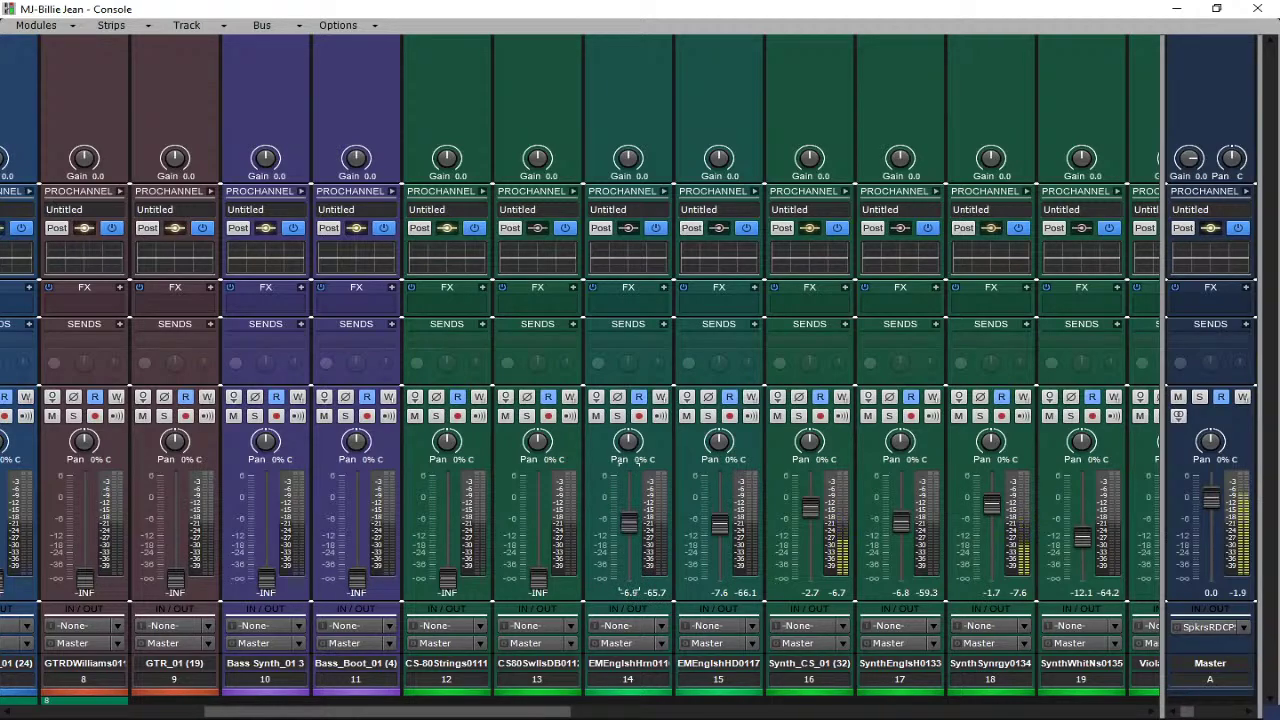
drag(540, 578, 539, 518)
drag(447, 577, 447, 507)
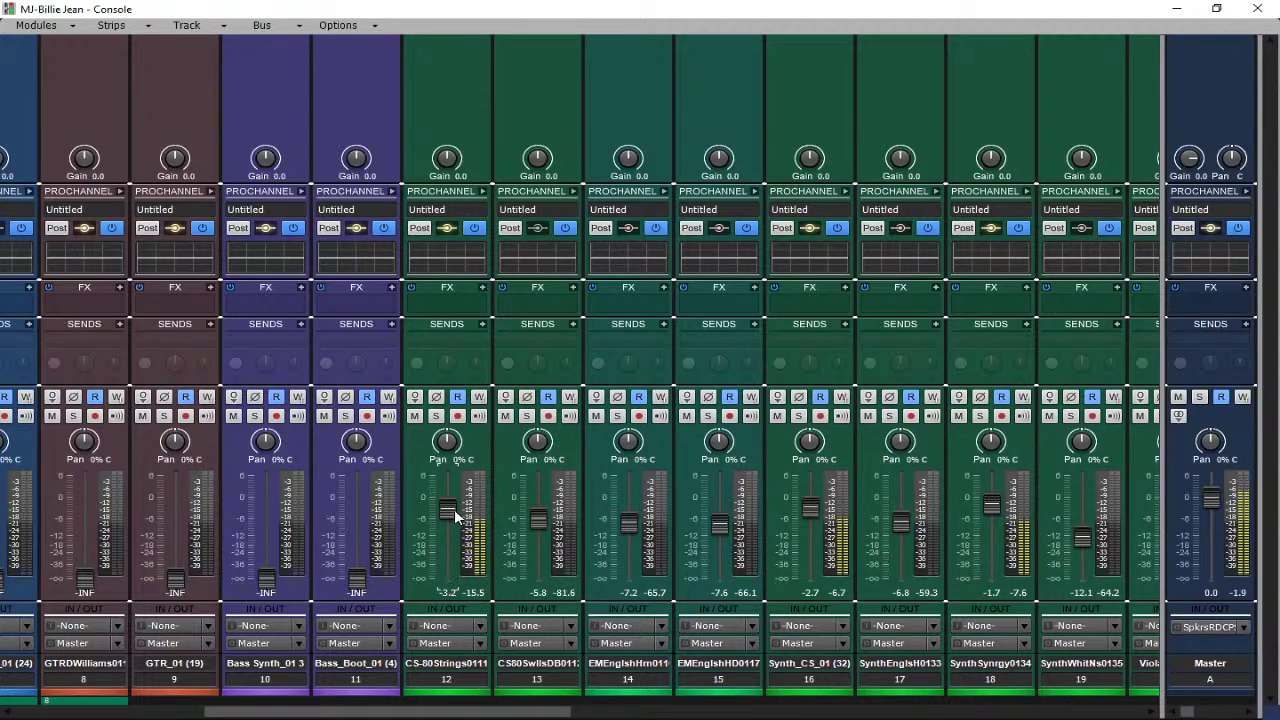
drag(449, 509, 449, 513)
click(1245, 596)
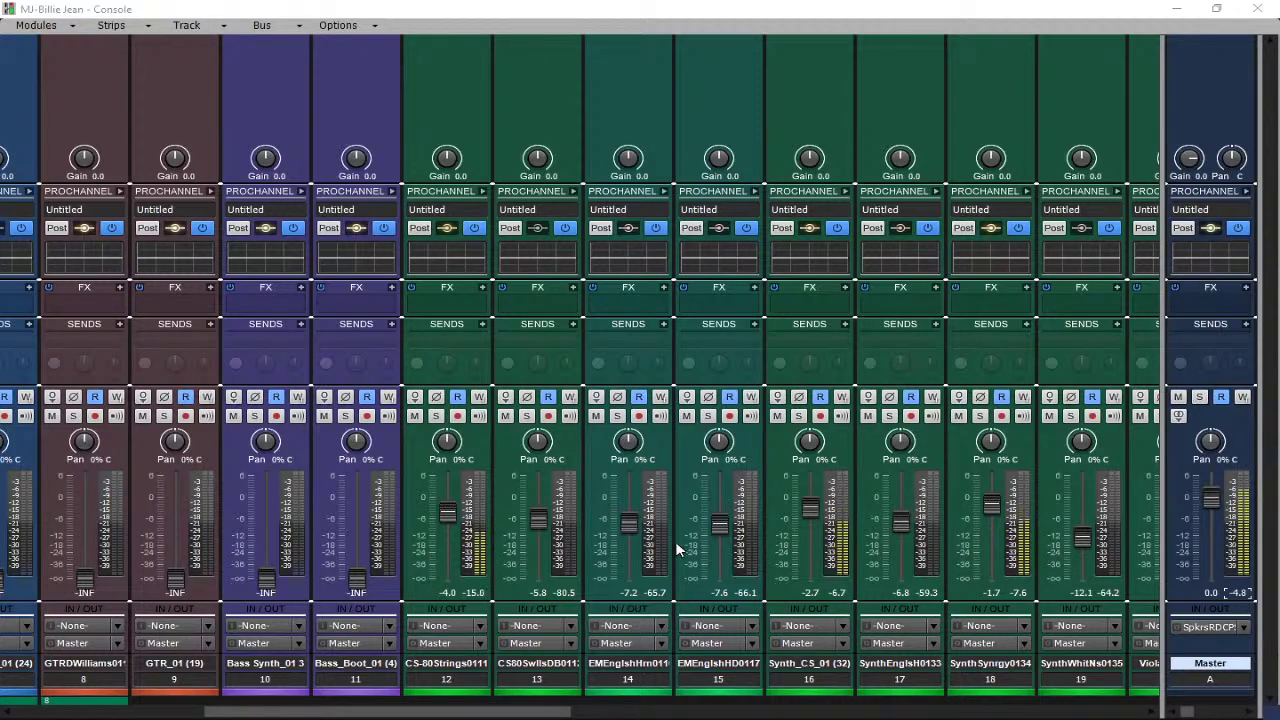
Raise the bass and guitar faders: Bass_Boot about -6.2 dB, Bass Synth about -4.1 dB, GTR_01 about -8.3 dB, GTRDWilliams about -9.4 dB.
drag(500, 714, 413, 716)
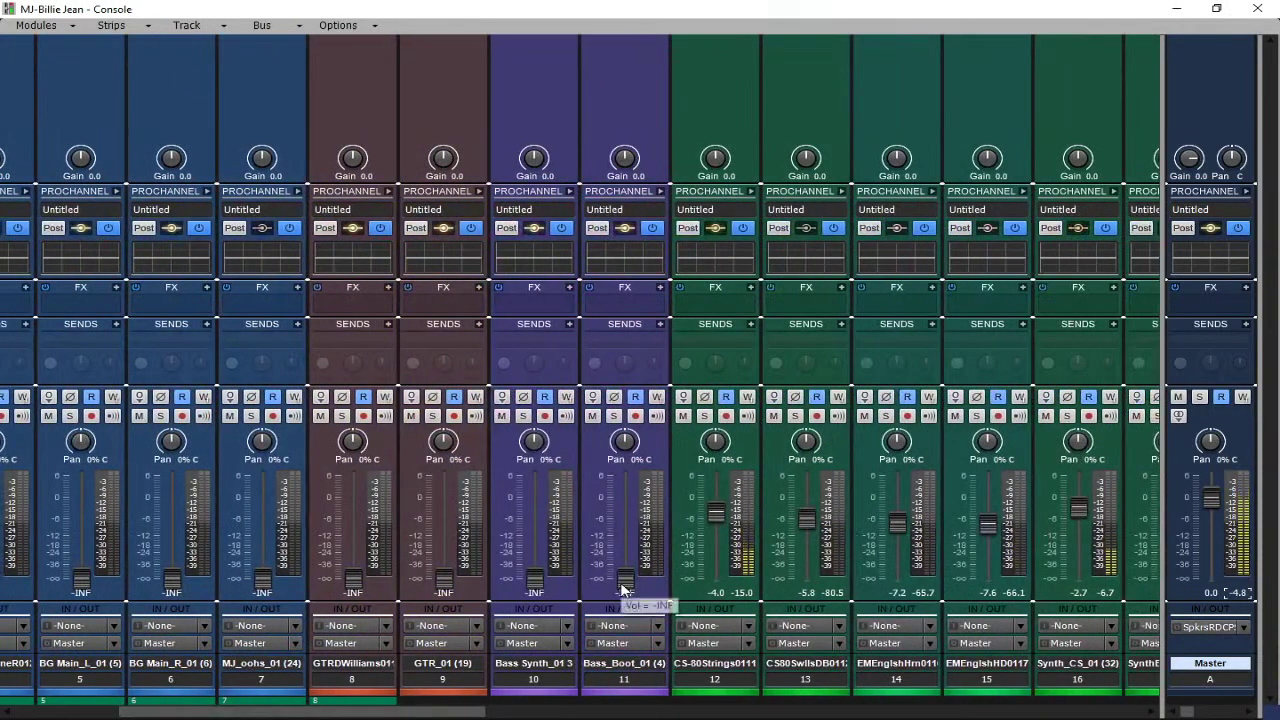
drag(625, 588, 625, 527)
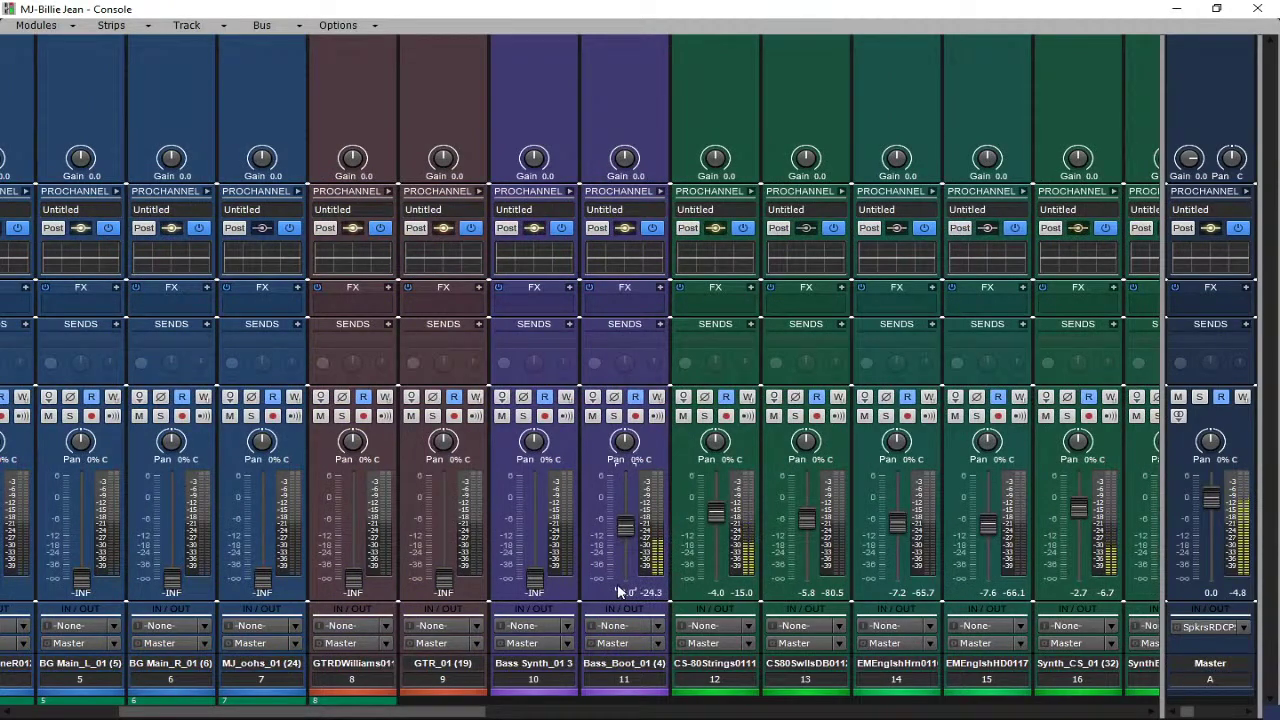
drag(534, 586, 534, 513)
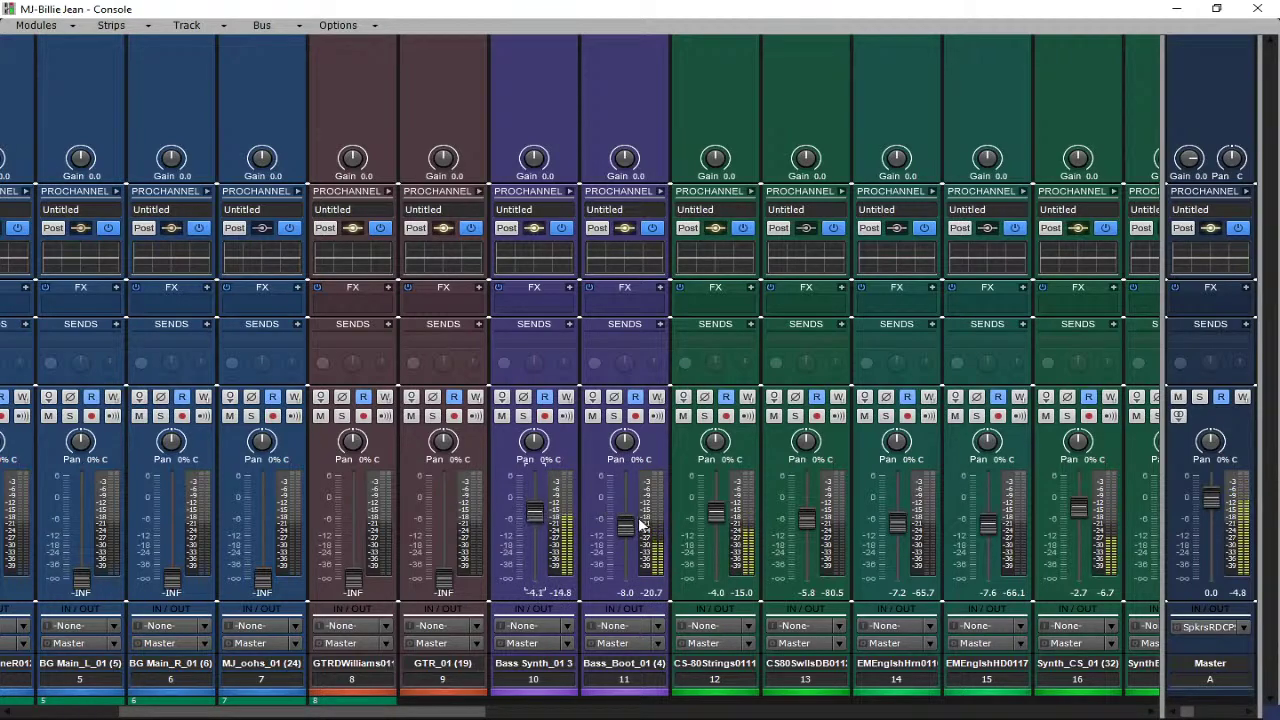
mouse_move(632, 530)
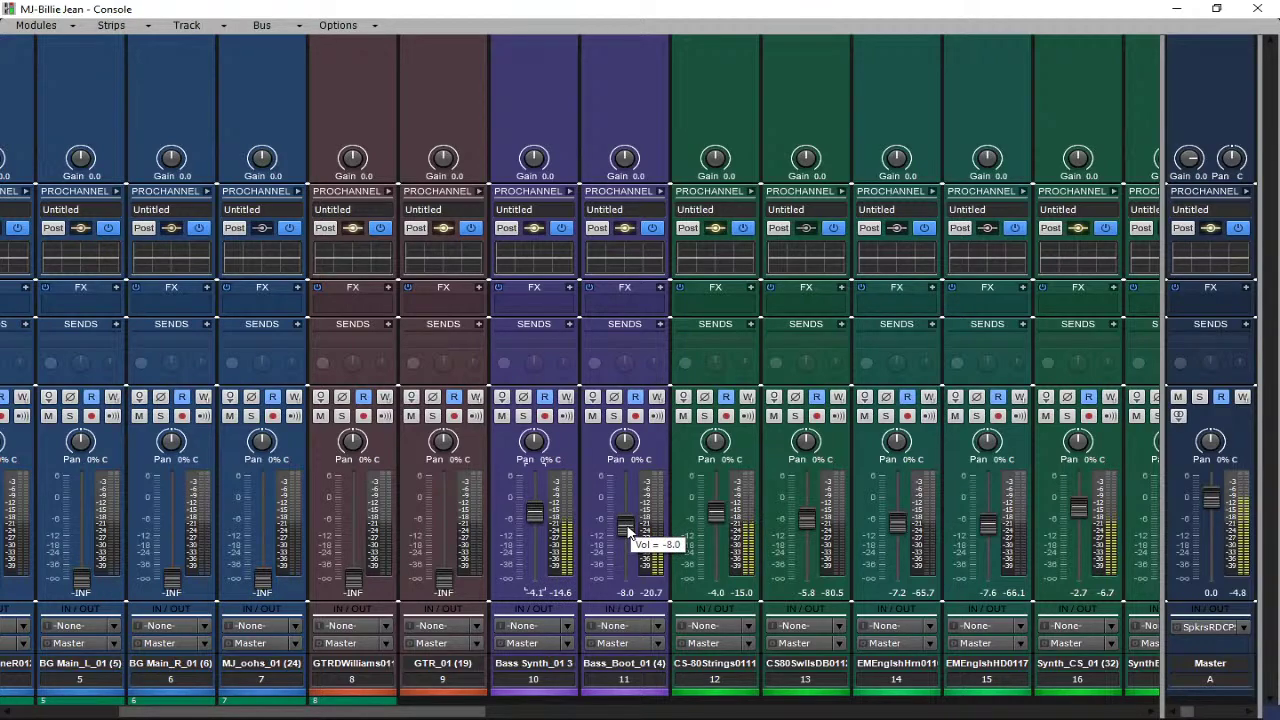
drag(627, 530, 627, 523)
drag(443, 577, 443, 529)
drag(357, 584, 355, 534)
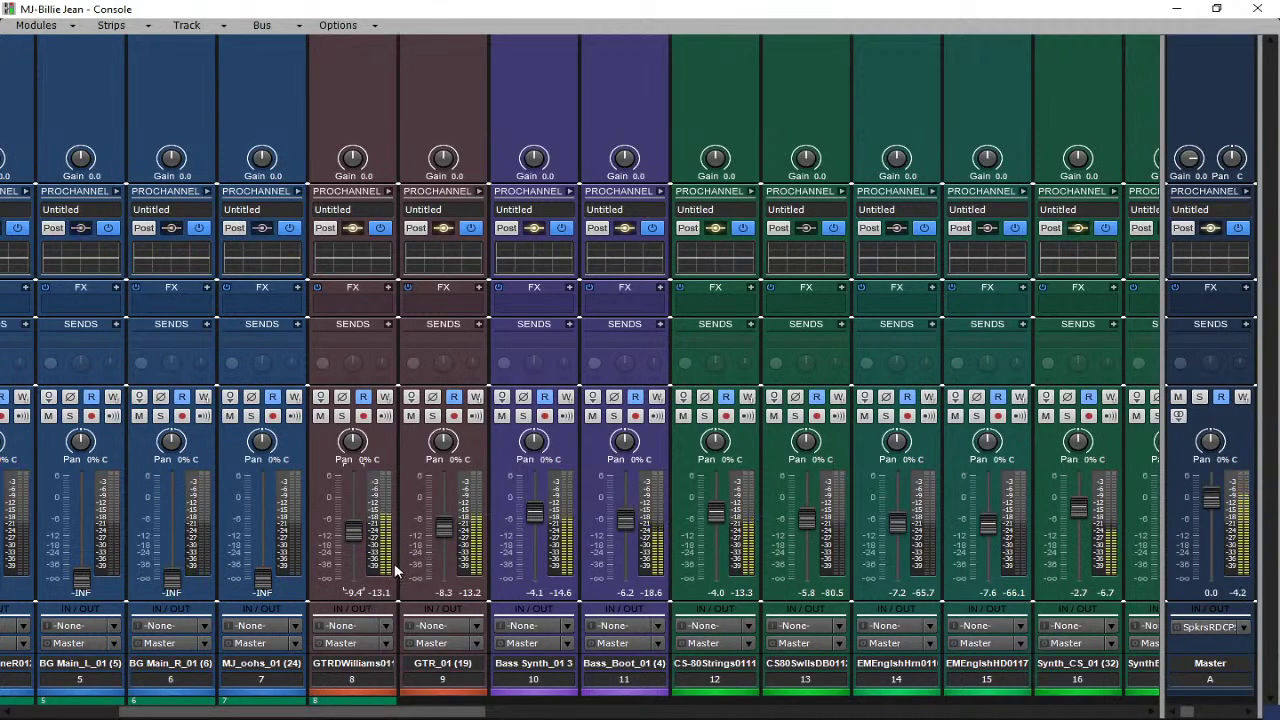
Widen the bus section of the console and insert a new stereo bus named Strings.
drag(418, 712, 1052, 680)
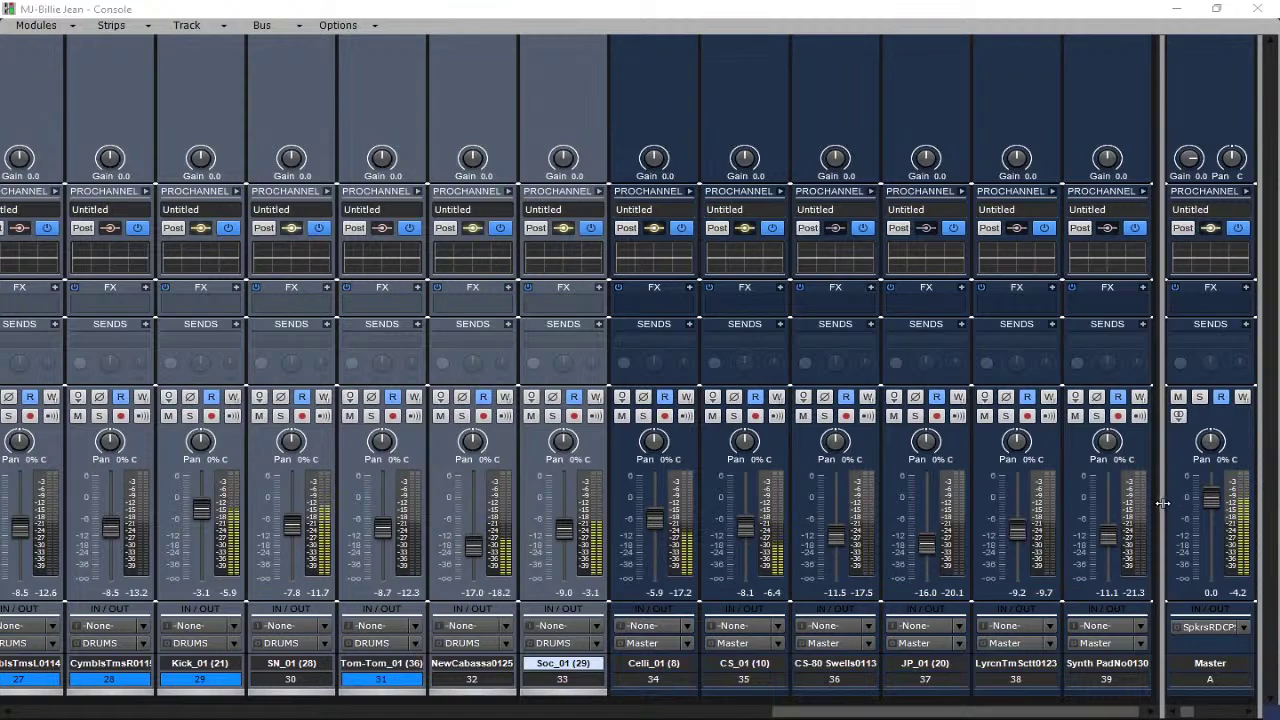
mouse_move(1162, 504)
mouse_down()
mouse_move(1135, 506)
mouse_move(1176, 508)
mouse_move(1162, 506)
mouse_up()
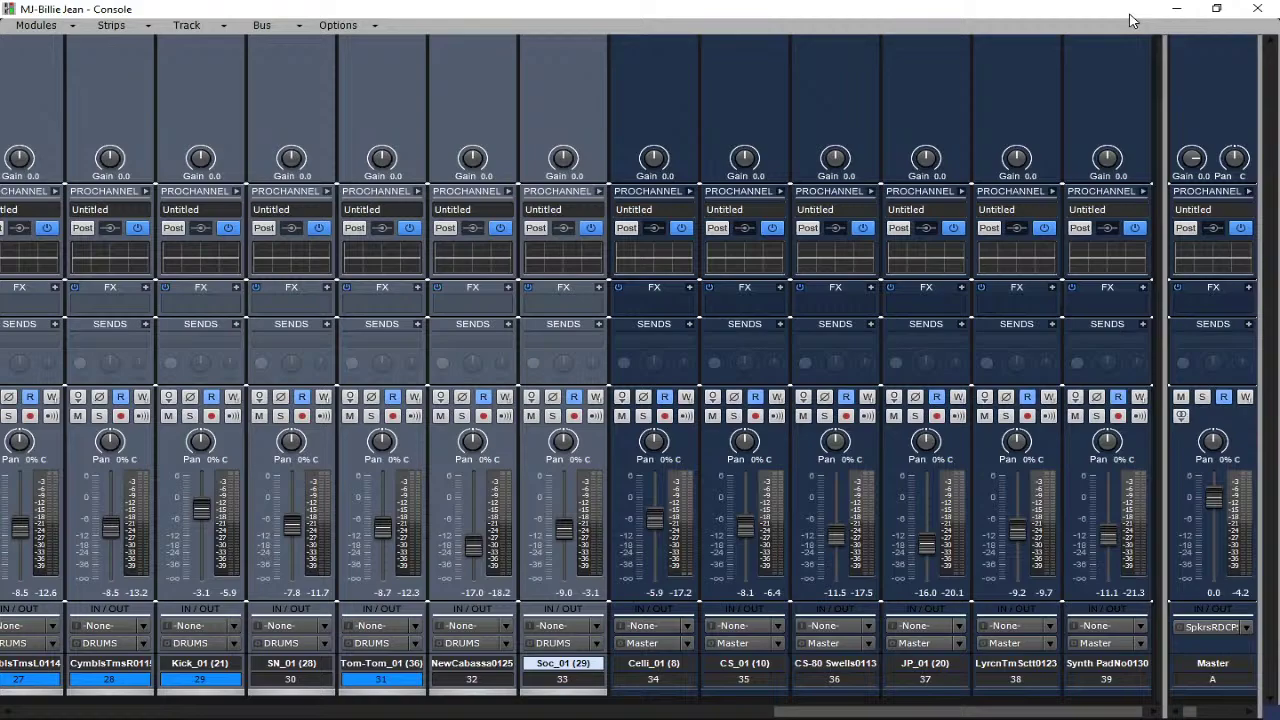
drag(929, 716, 800, 693)
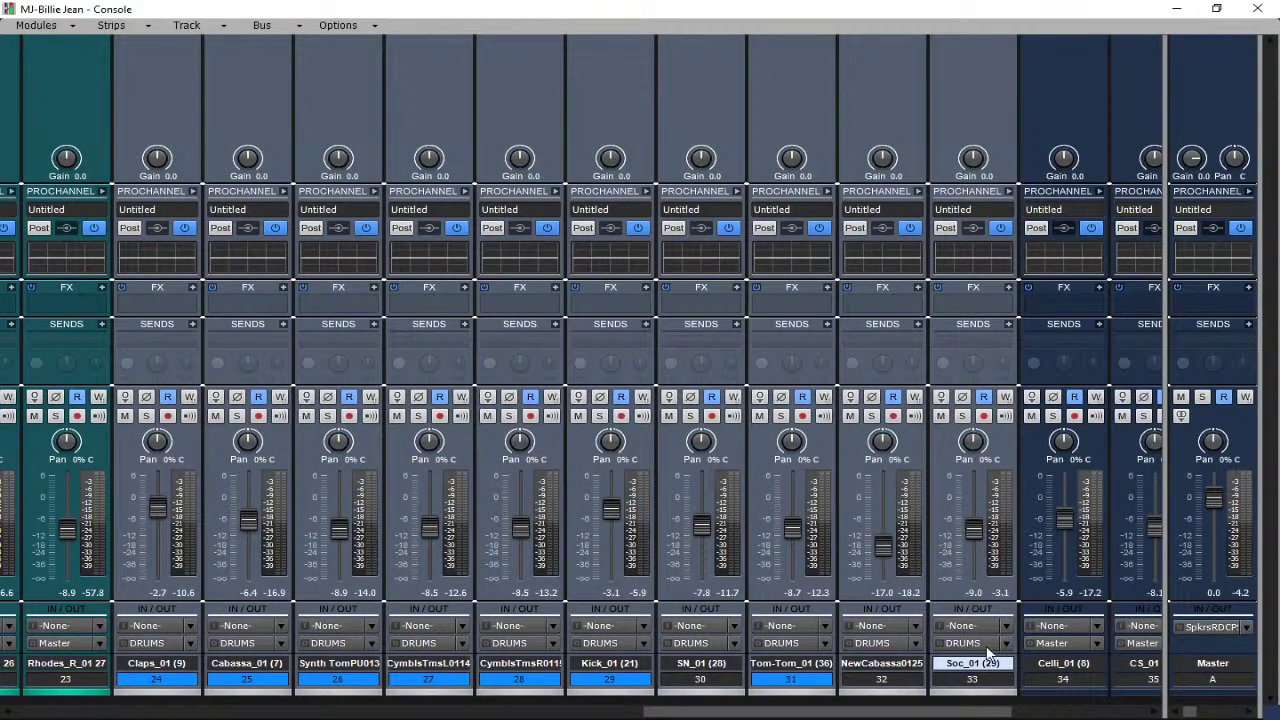
drag(680, 714, 838, 713)
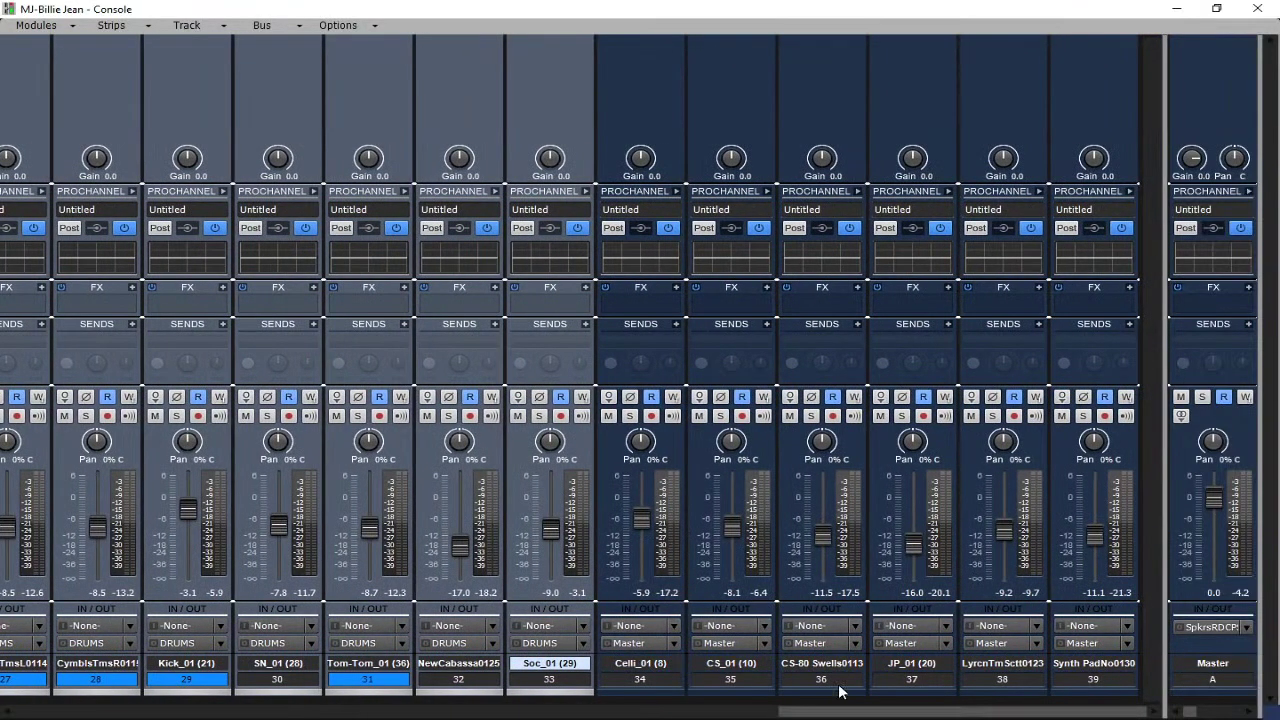
drag(1165, 465, 403, 528)
right_click(1061, 368)
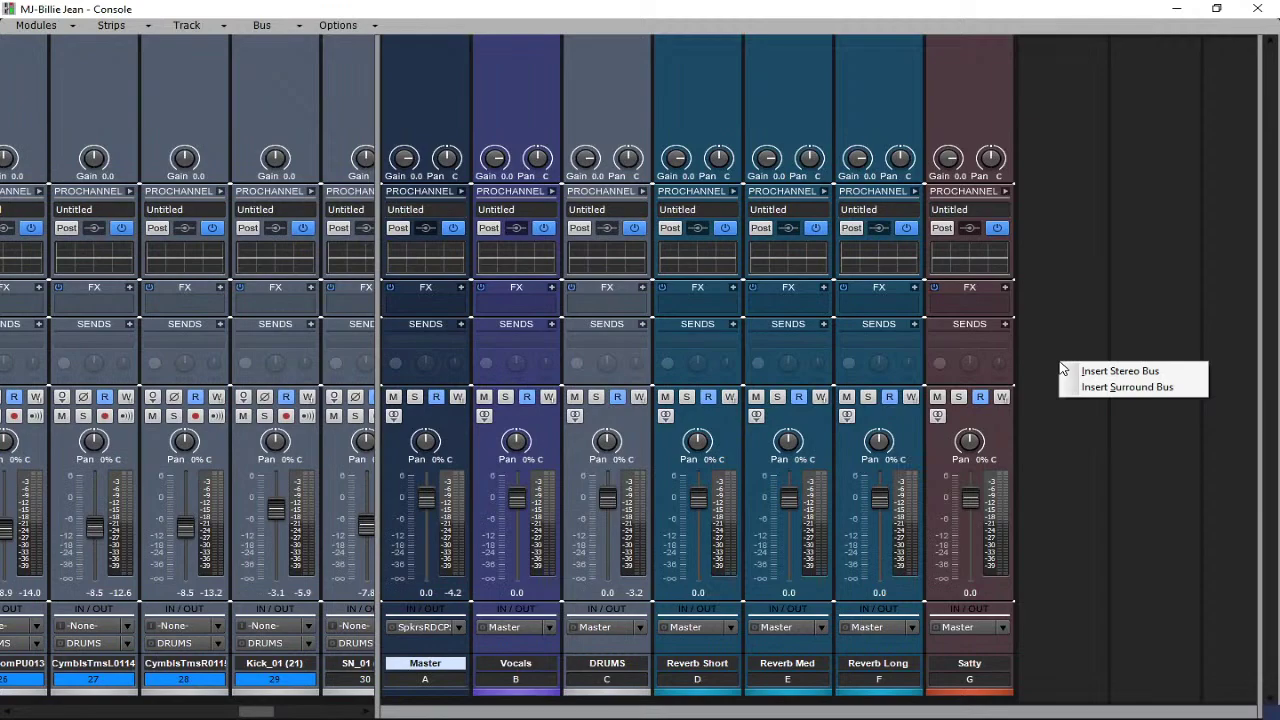
click(1119, 372)
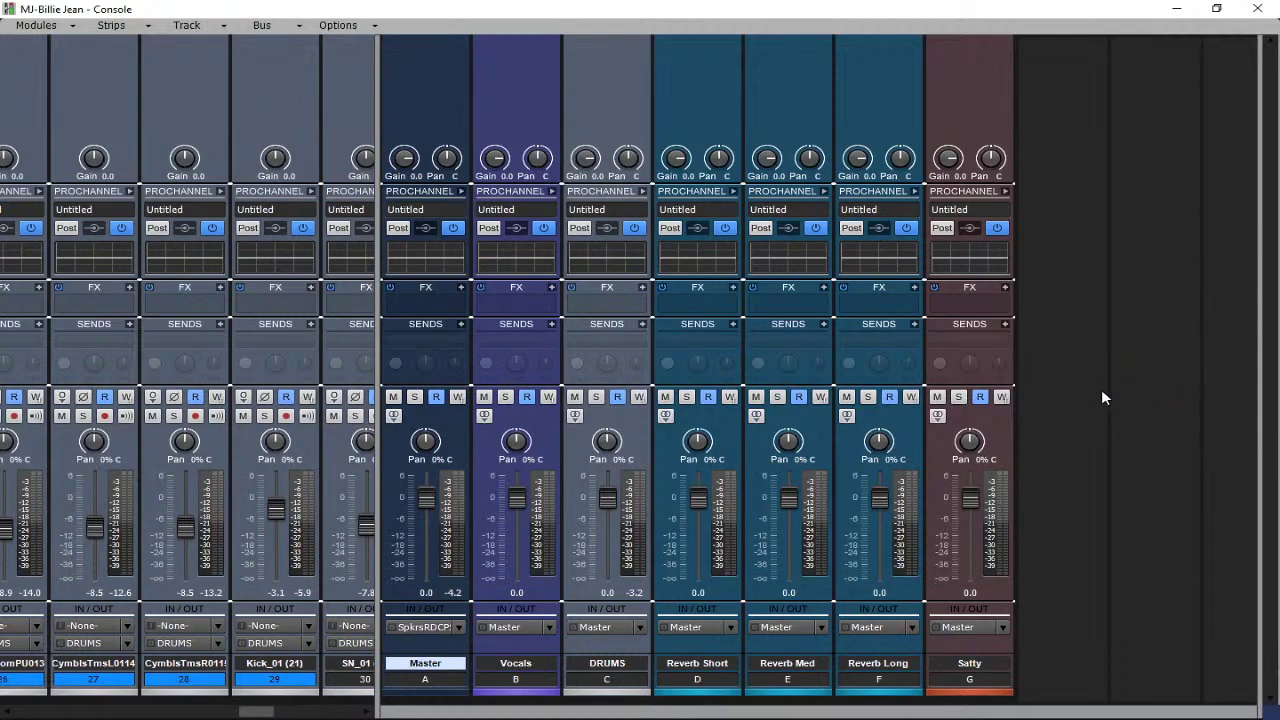
double_click(1077, 662)
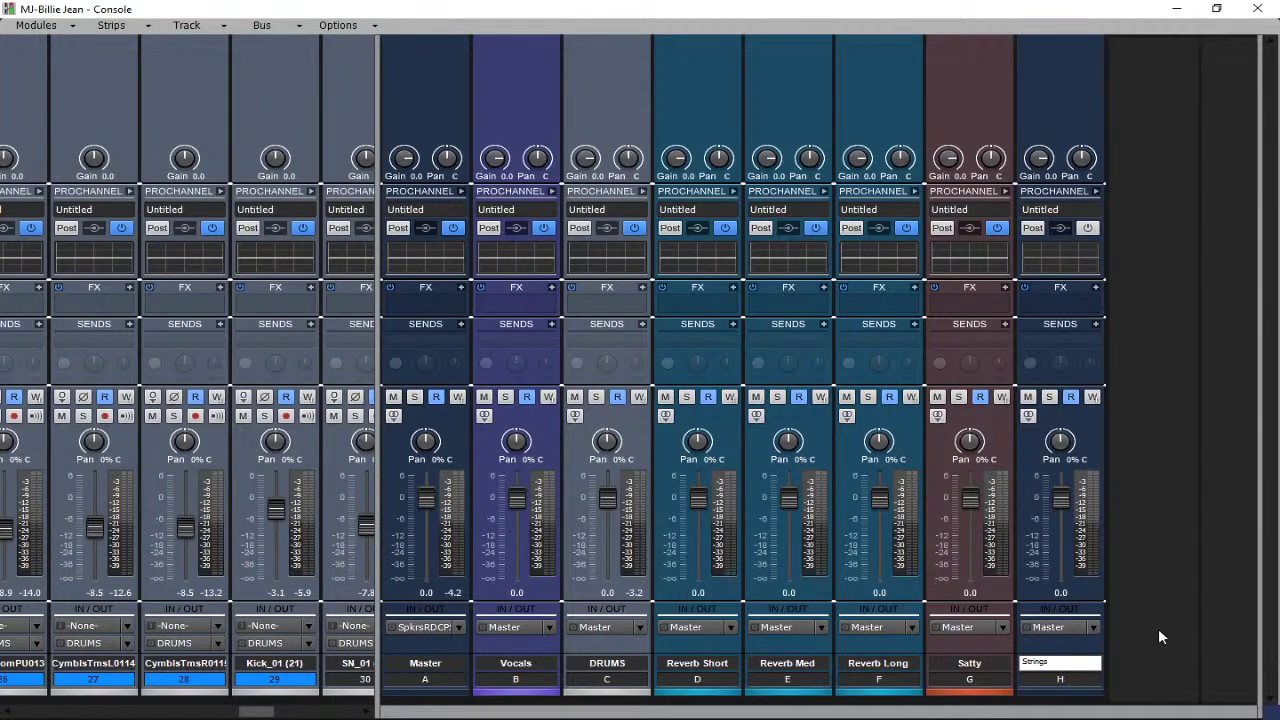
text(Strings)
key(Return)
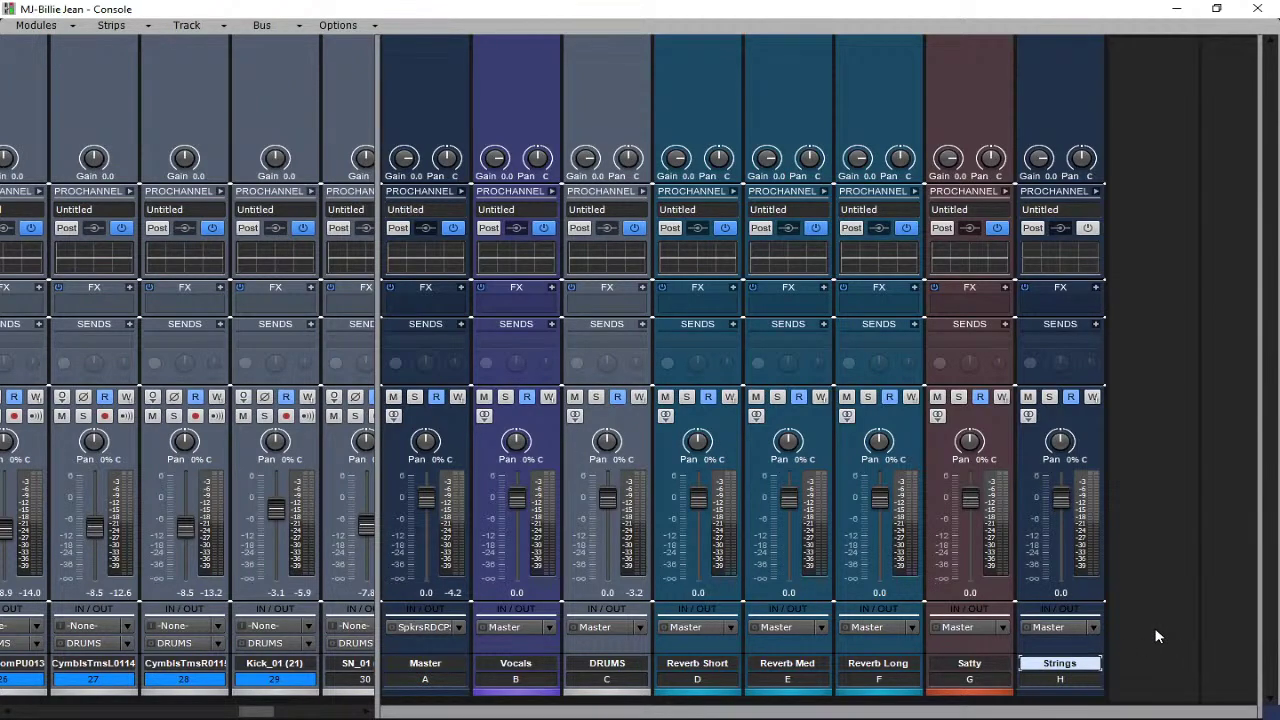
Color the Strings bus green and move it between the Vocals and DRUMS buses.
click(1075, 688)
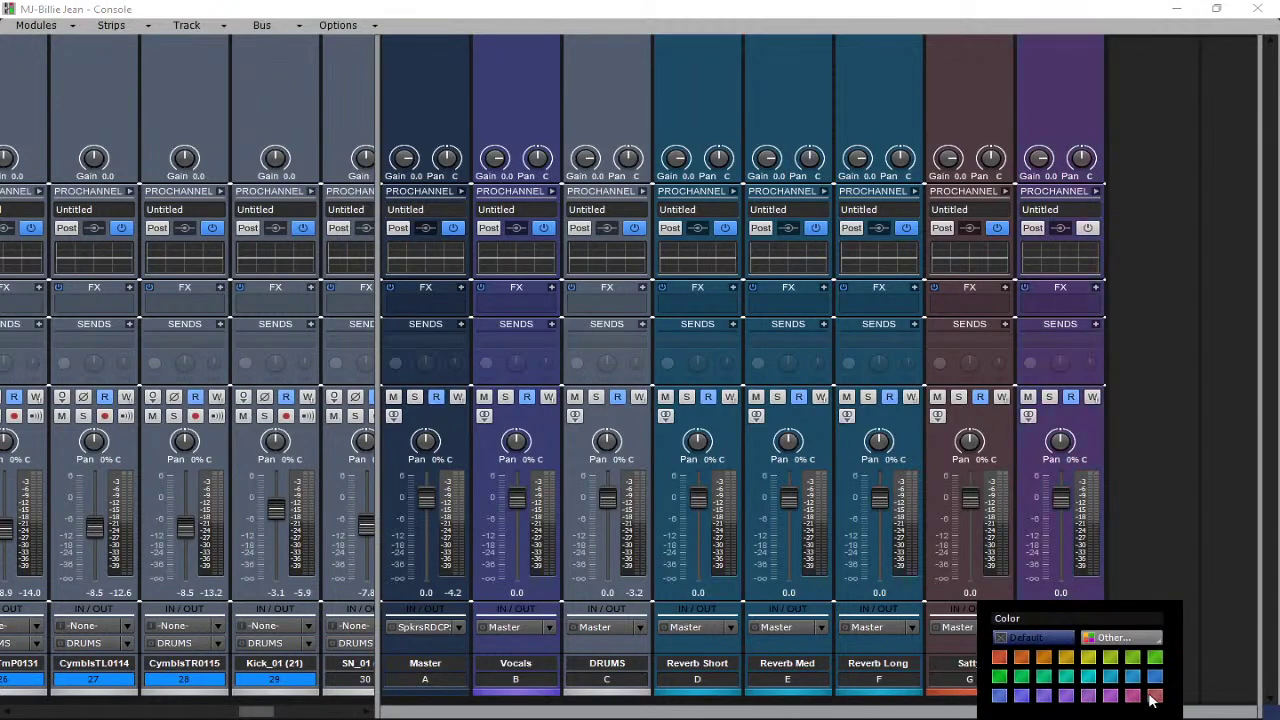
click(1000, 694)
click(1003, 689)
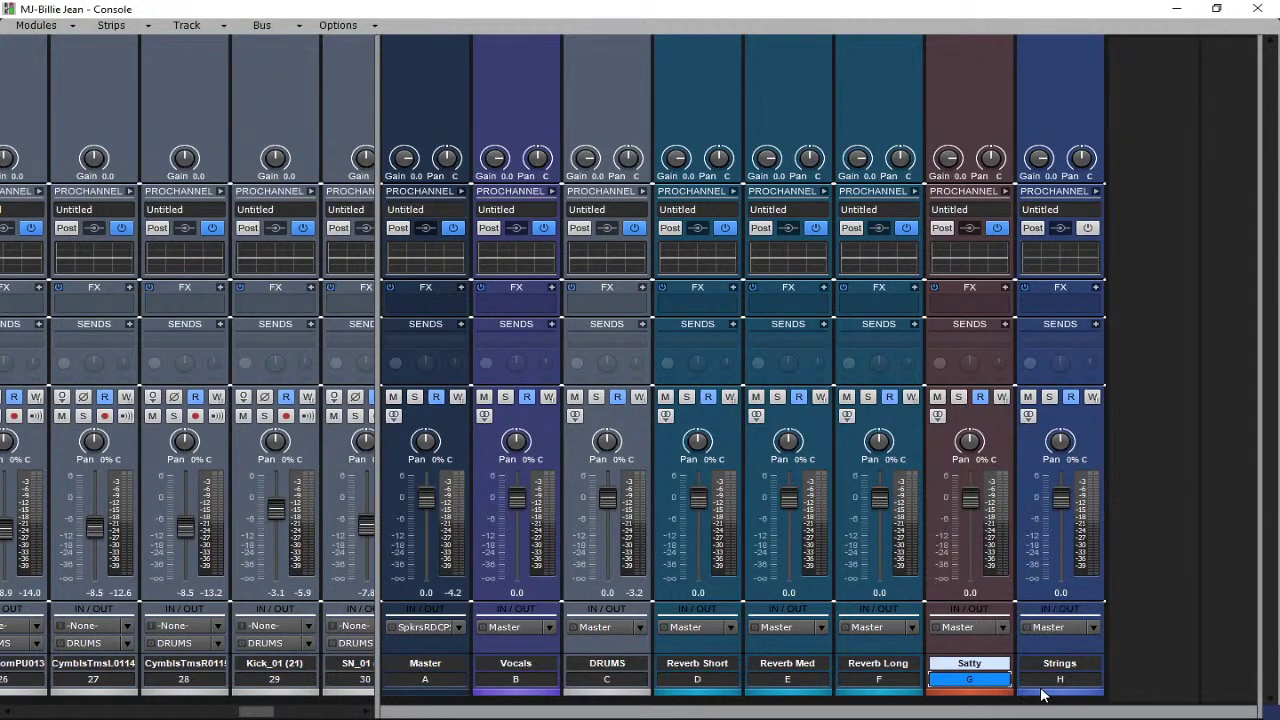
click(995, 680)
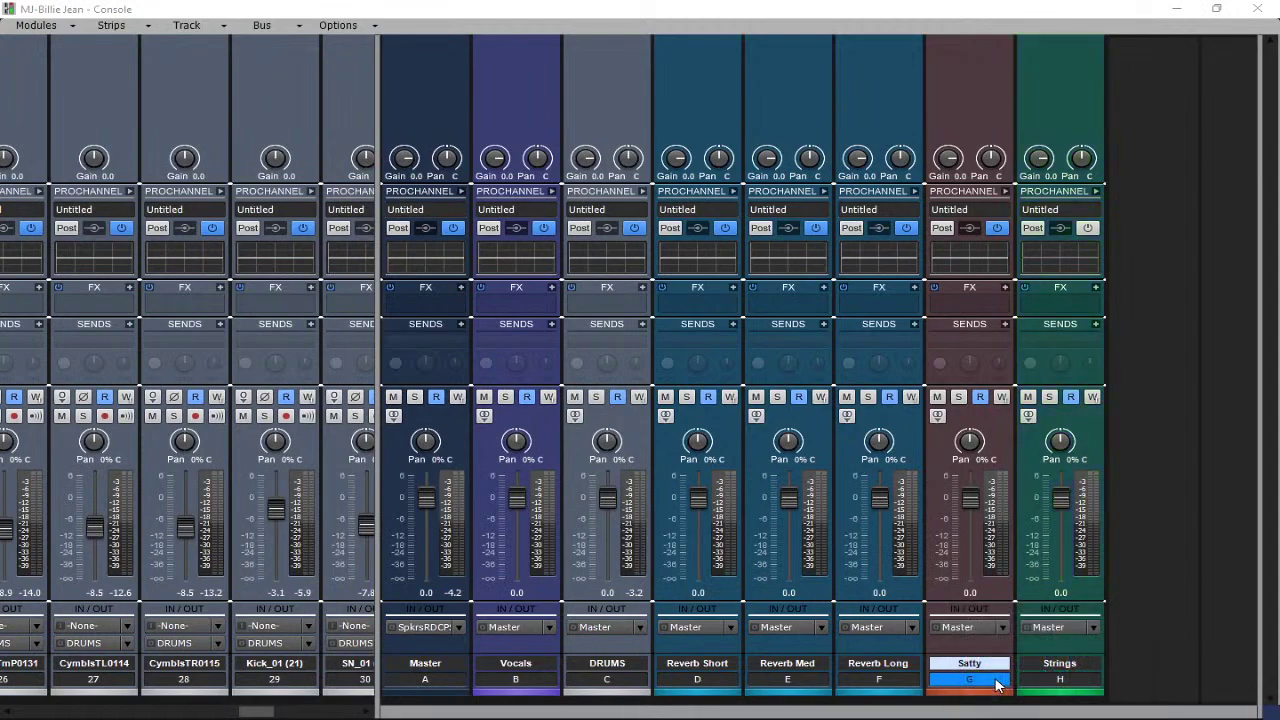
click(1086, 97)
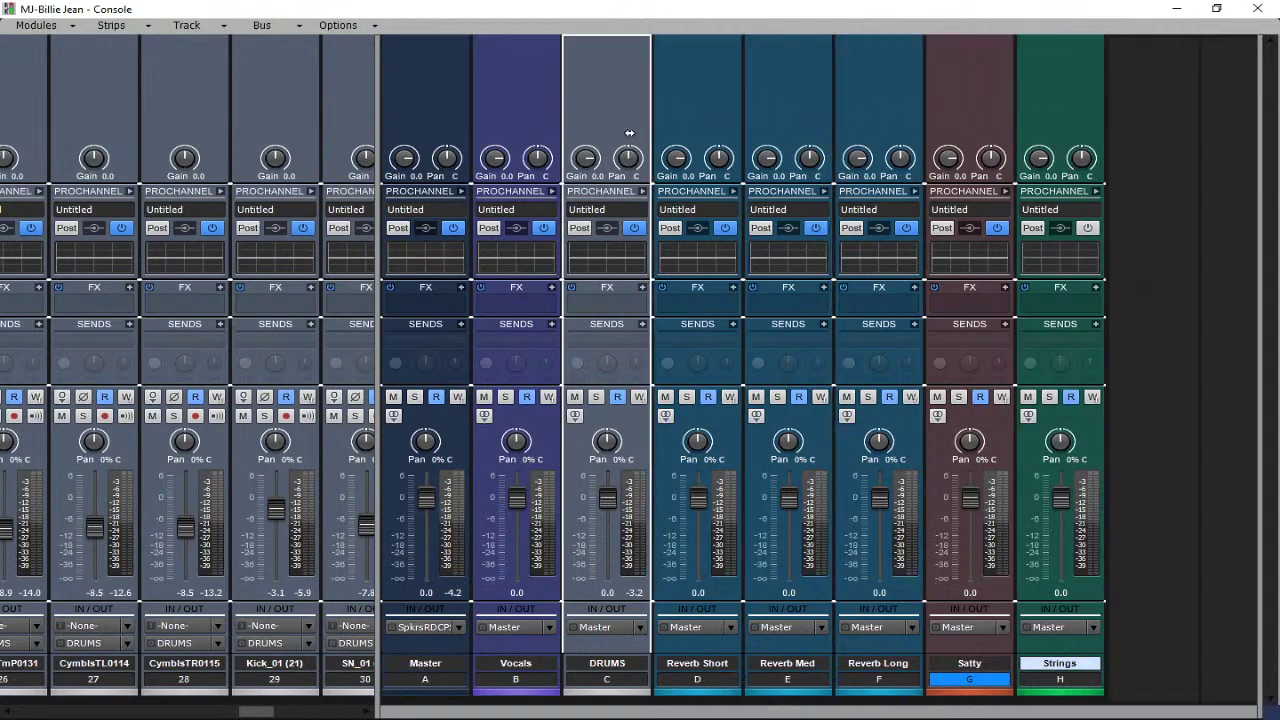
drag(629, 133, 630, 131)
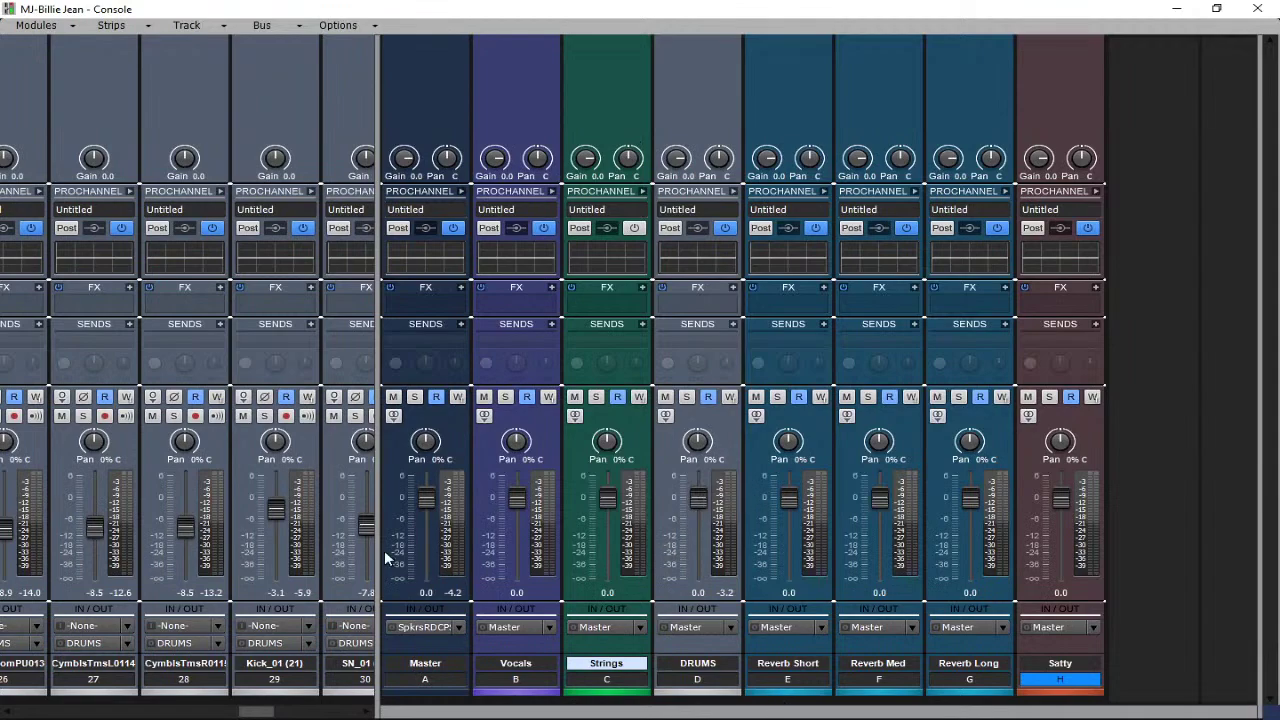
Expand the JP_01 track in the track view, solo it and audition it from 00:03:26:00.
drag(385, 558, 1241, 565)
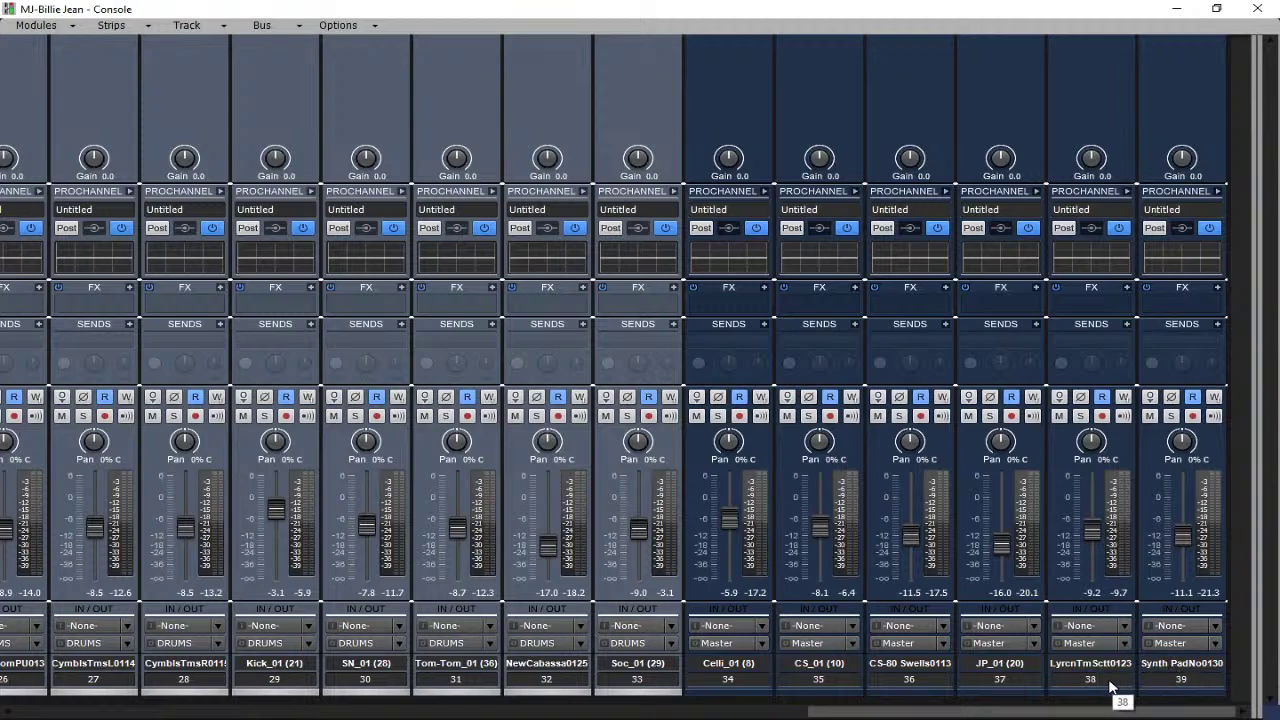
drag(728, 679, 872, 685)
click(995, 683)
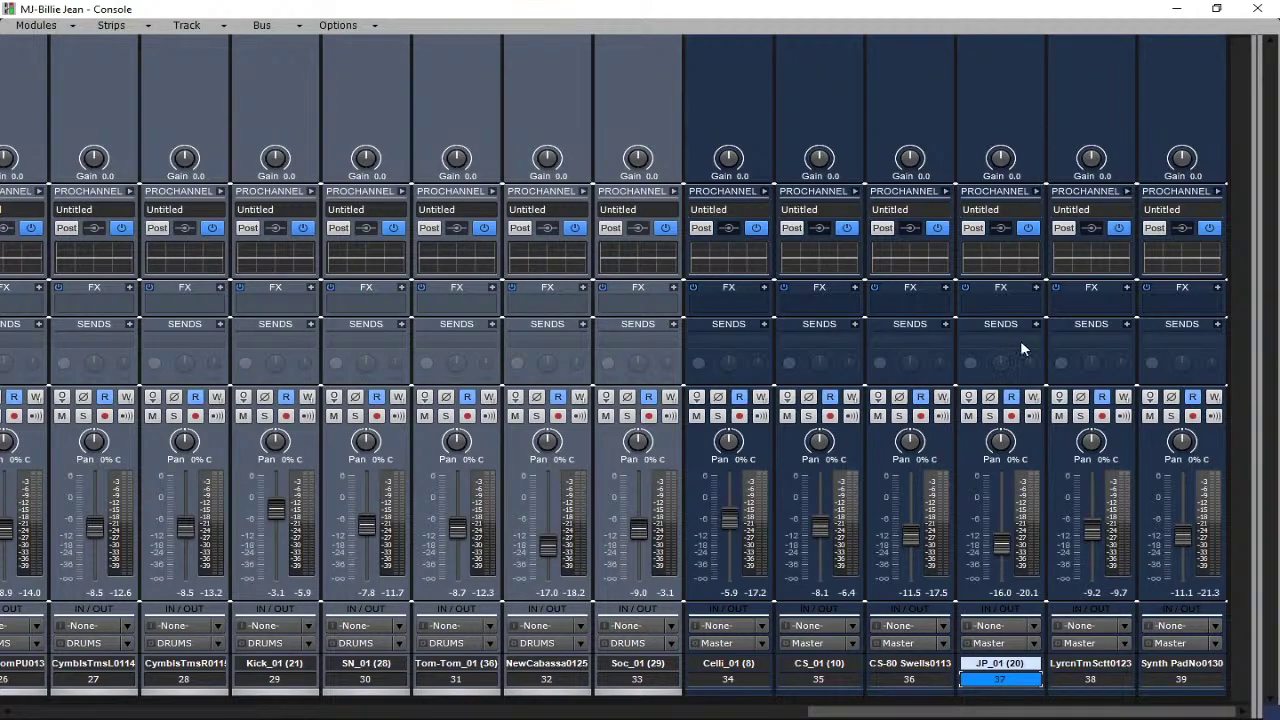
click(1176, 8)
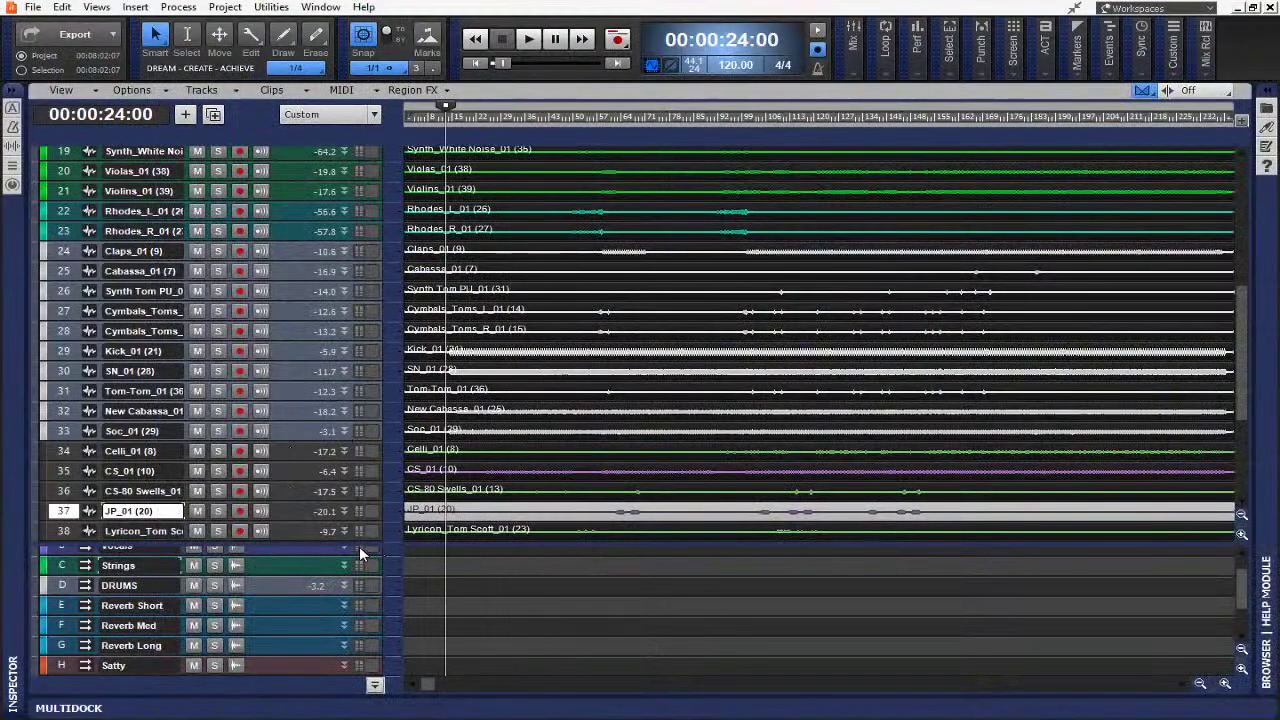
drag(351, 544, 350, 690)
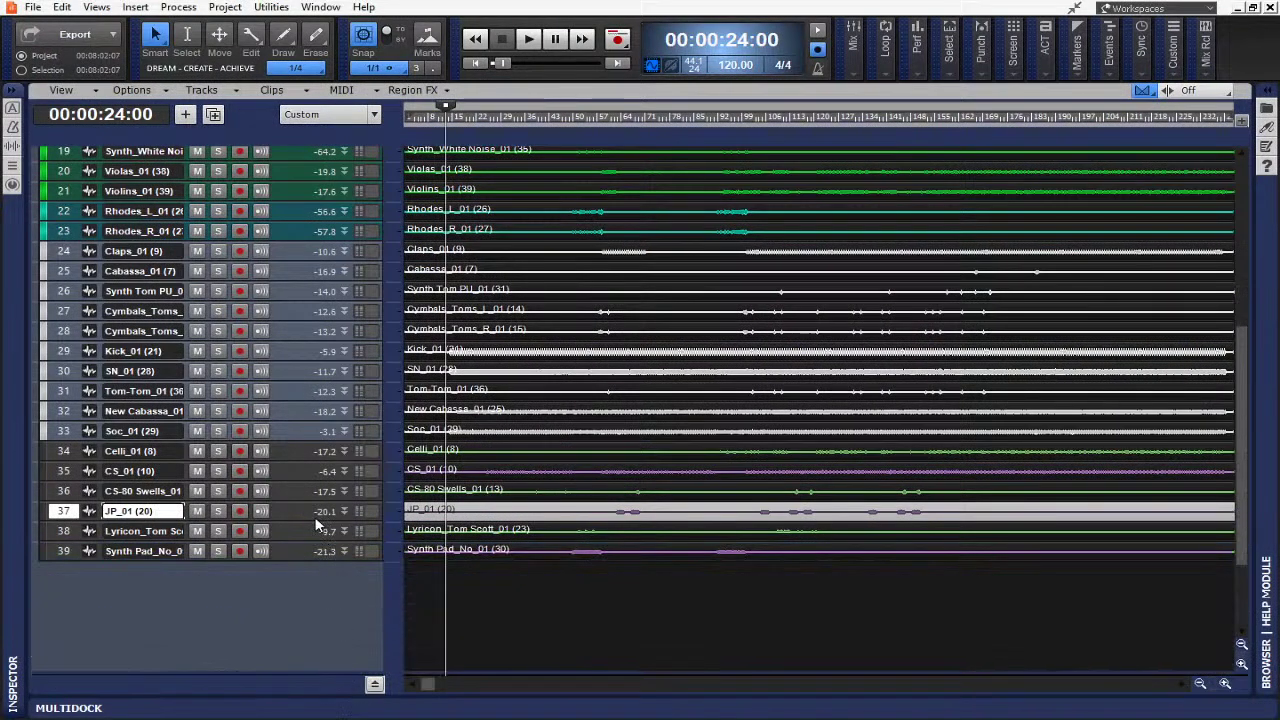
drag(314, 521, 321, 636)
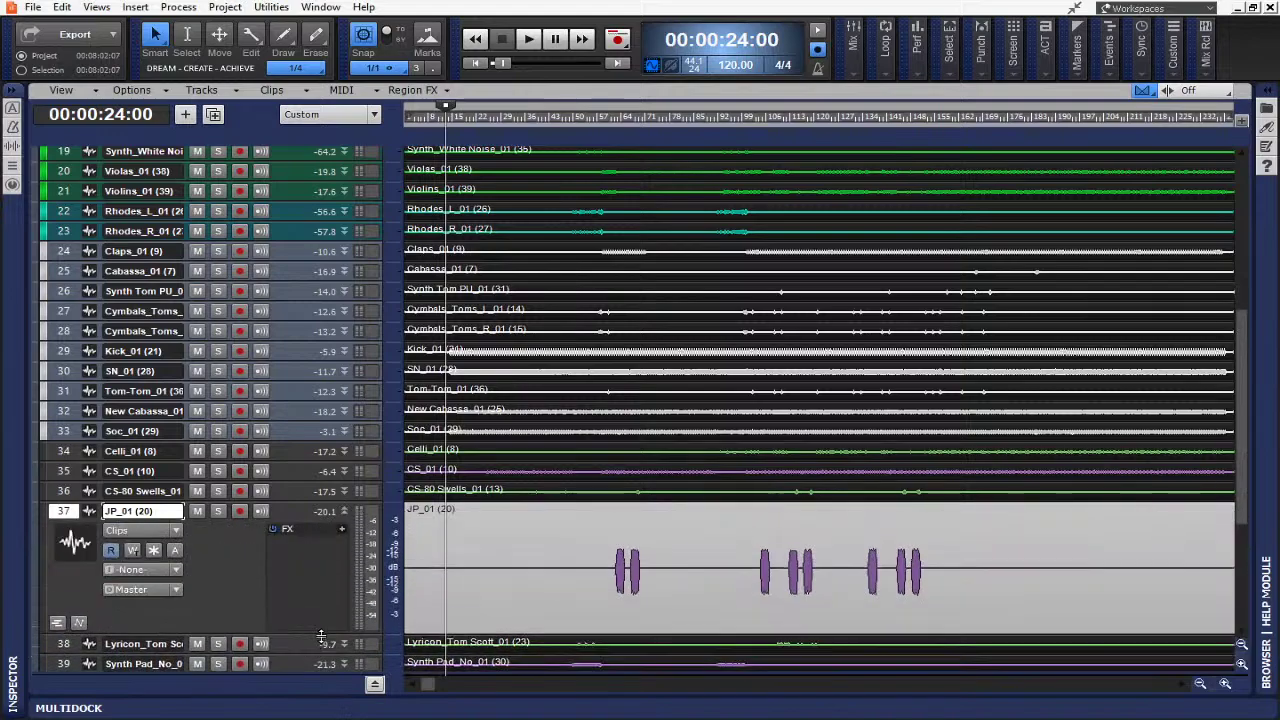
click(757, 120)
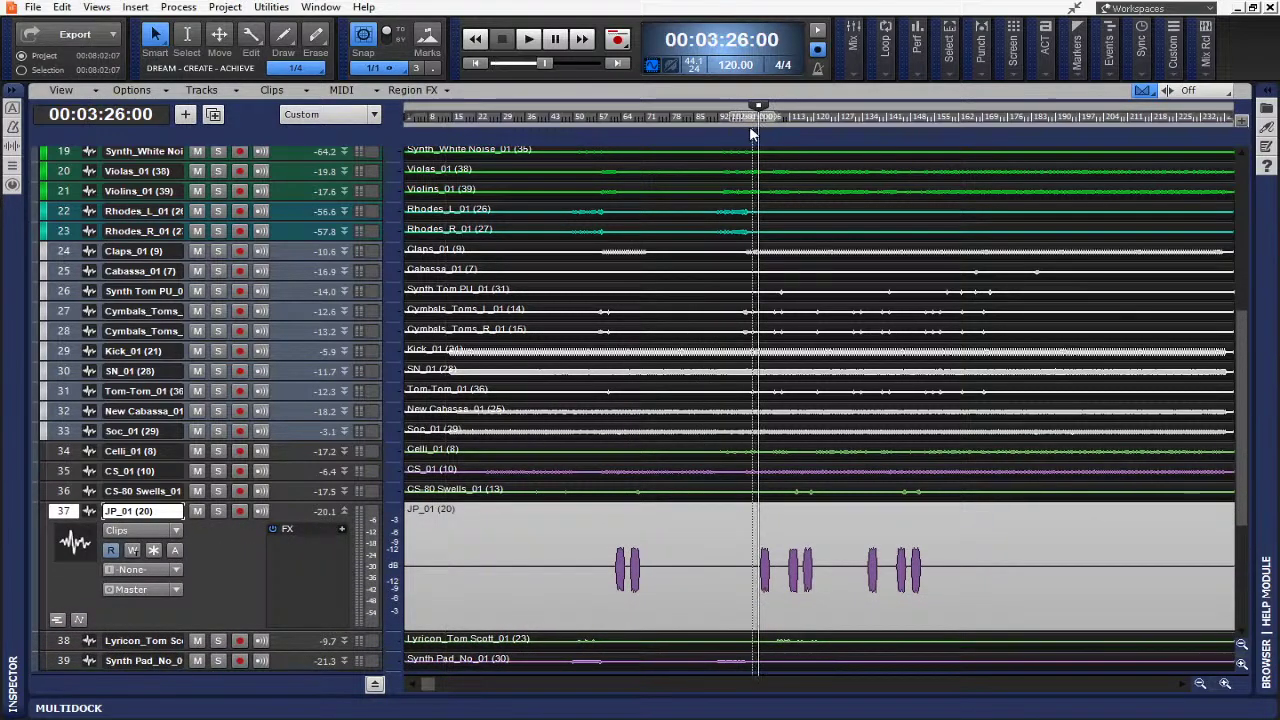
click(218, 513)
key(space)
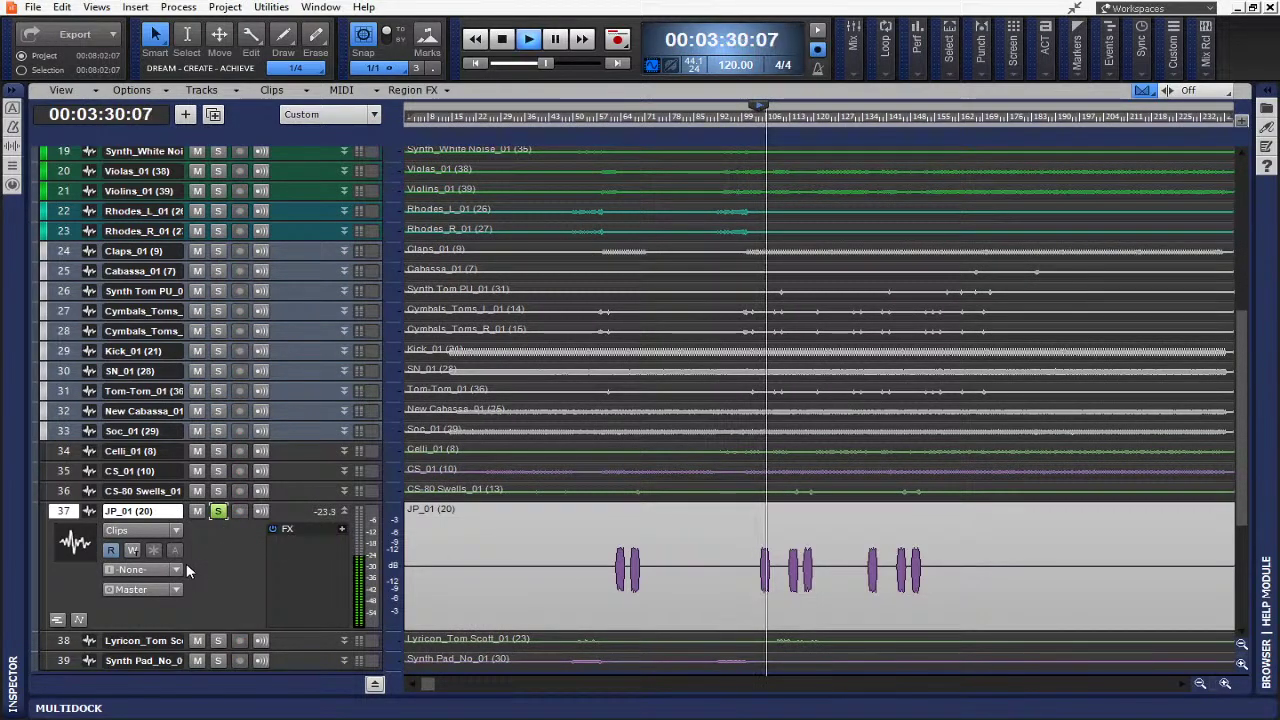
key(space)
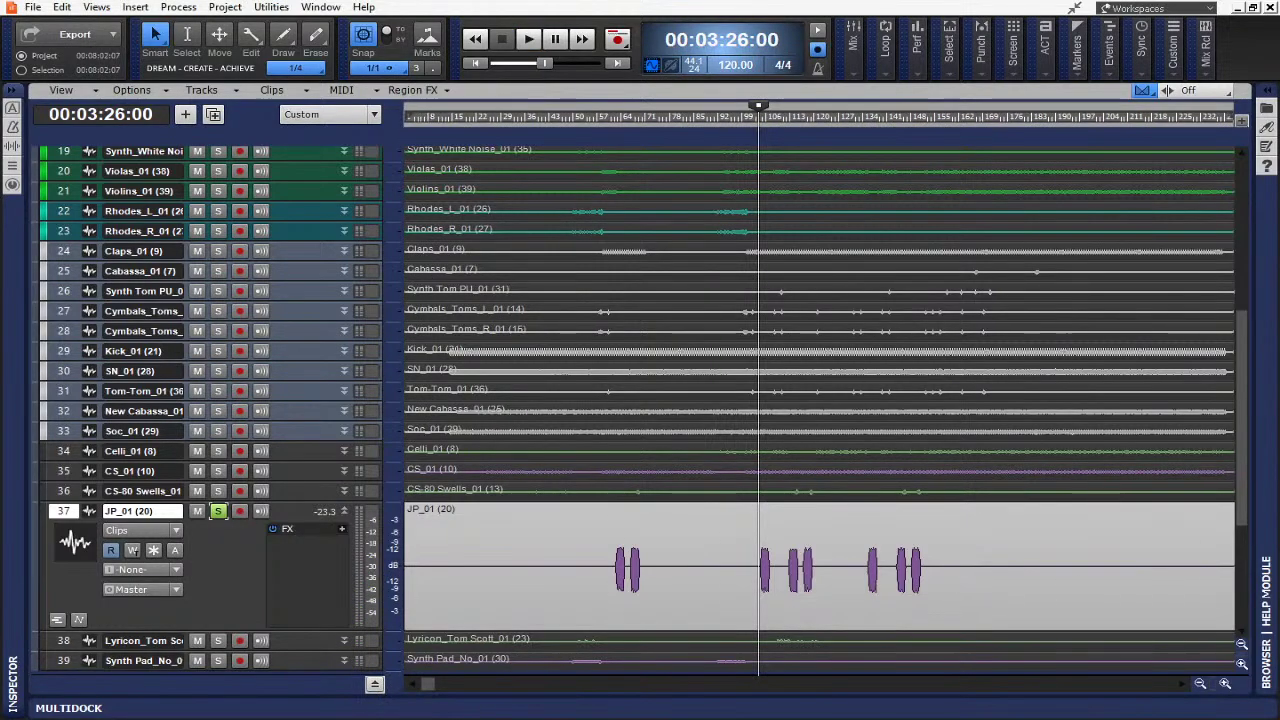
Route the outputs of the strips from Celli_01 through Synth Pad, tracks 34 to 39, to the Strings bus in the console.
key(alt+2)
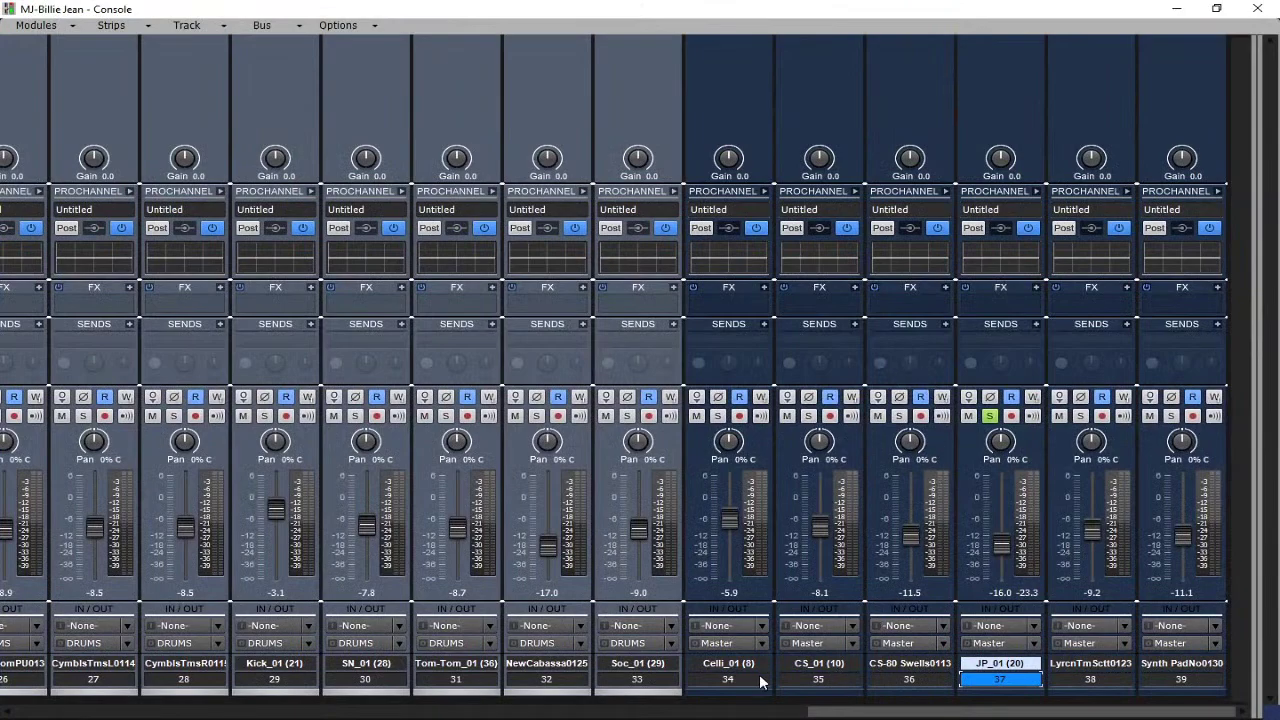
drag(750, 680, 1183, 686)
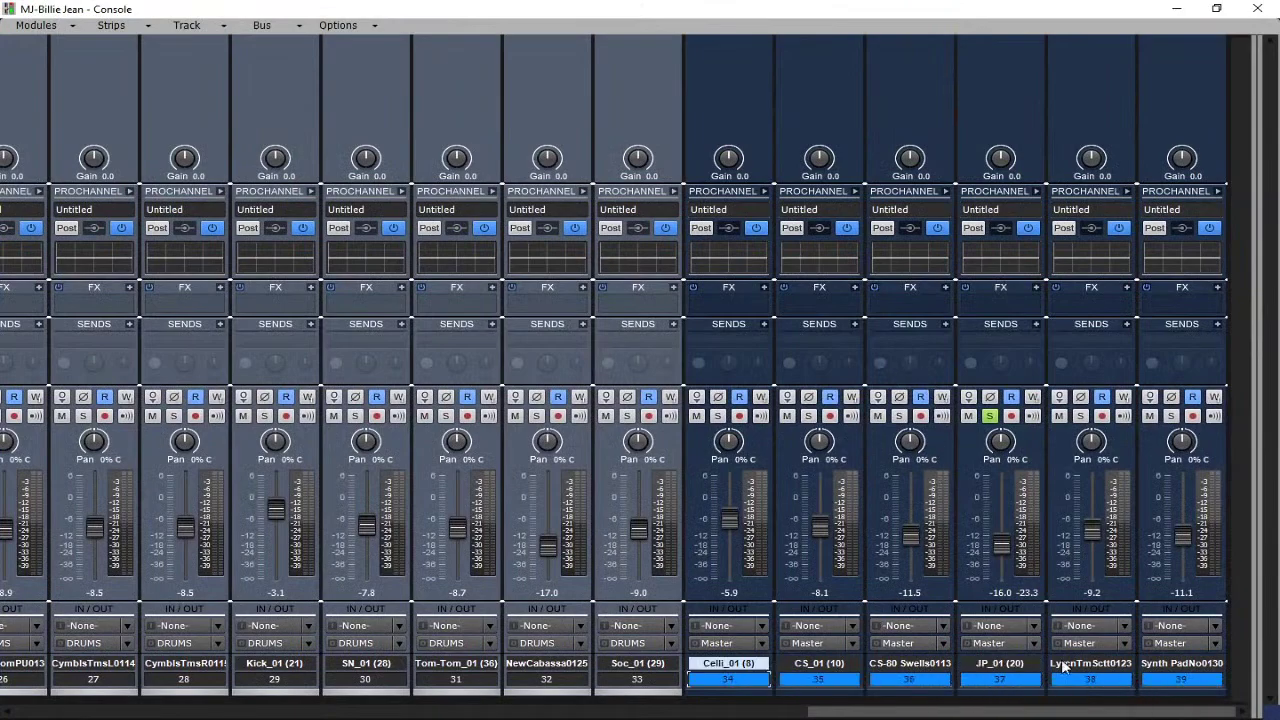
click(764, 645)
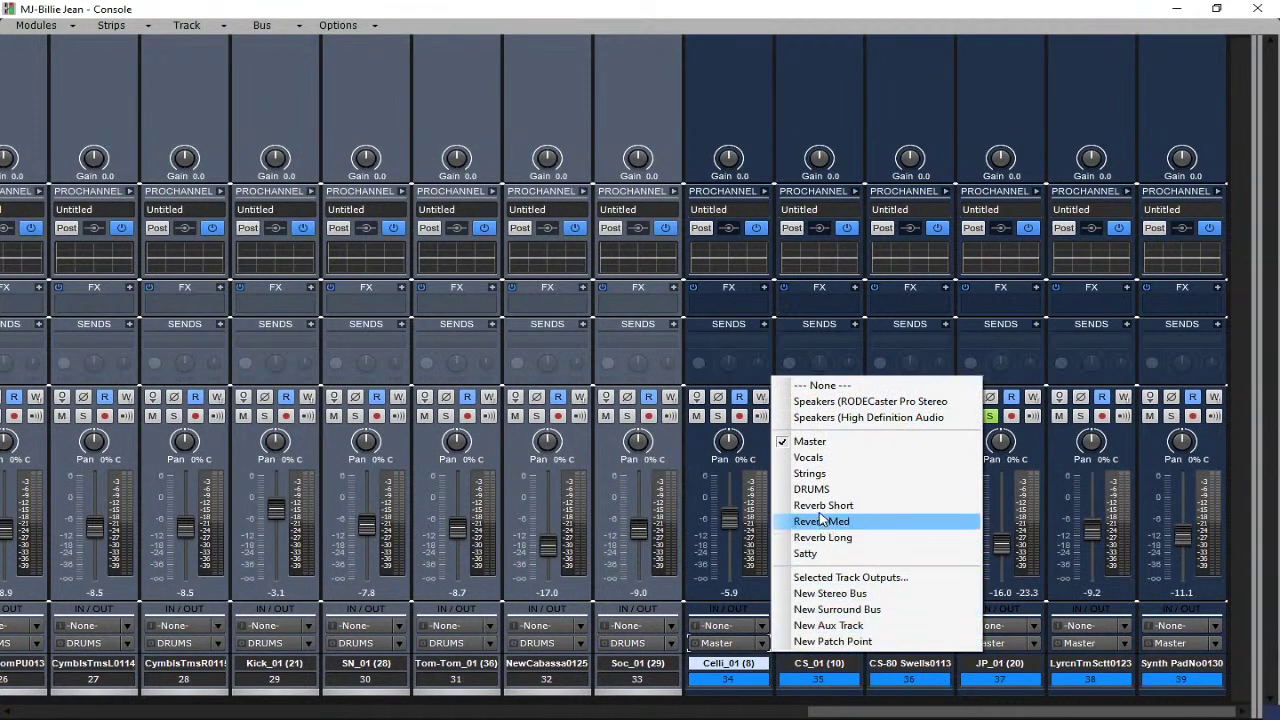
click(815, 474)
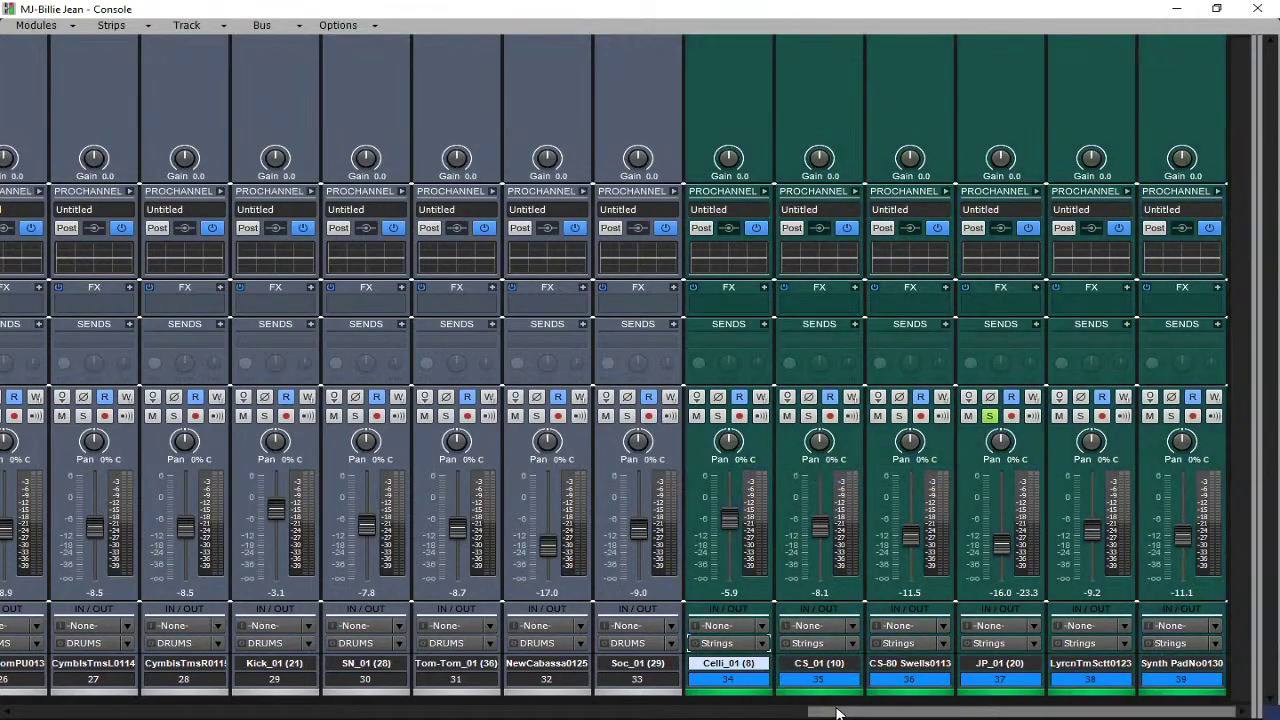
Route the outputs of console strips 12 to 21, from CS-80 Strings through Violins_01, to the Strings bus.
drag(818, 710, 435, 707)
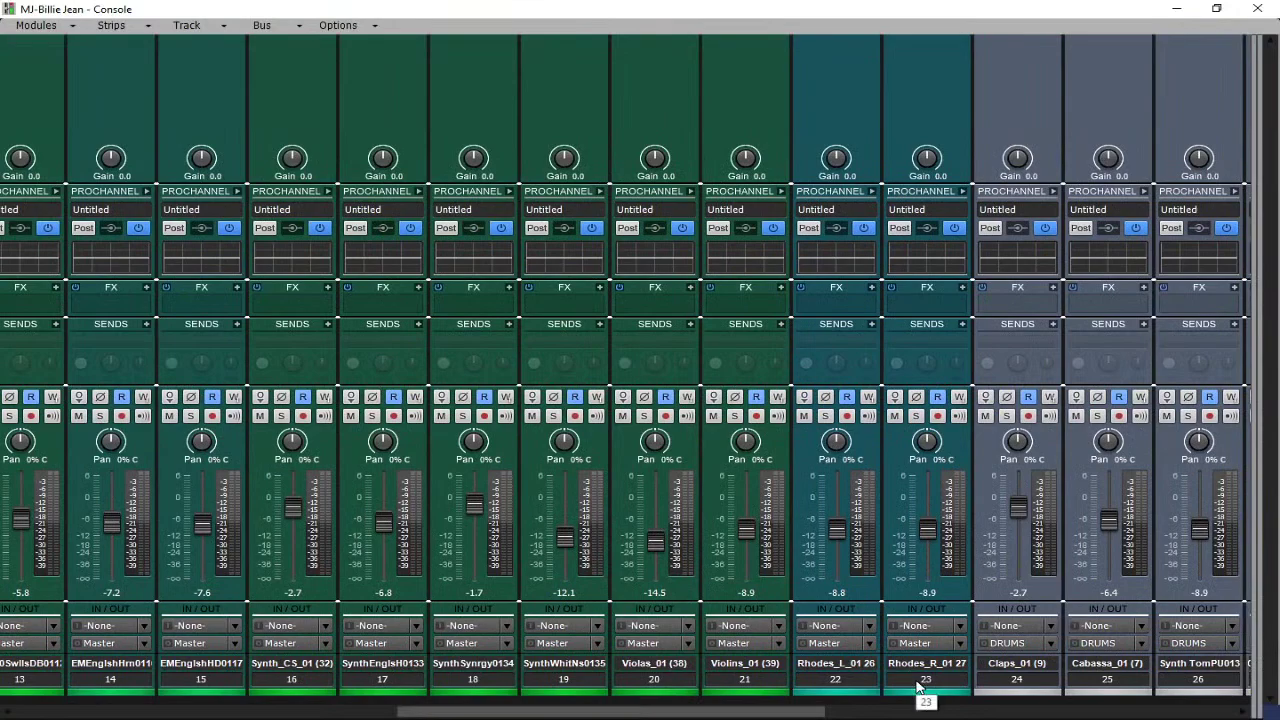
drag(746, 682, 2, 705)
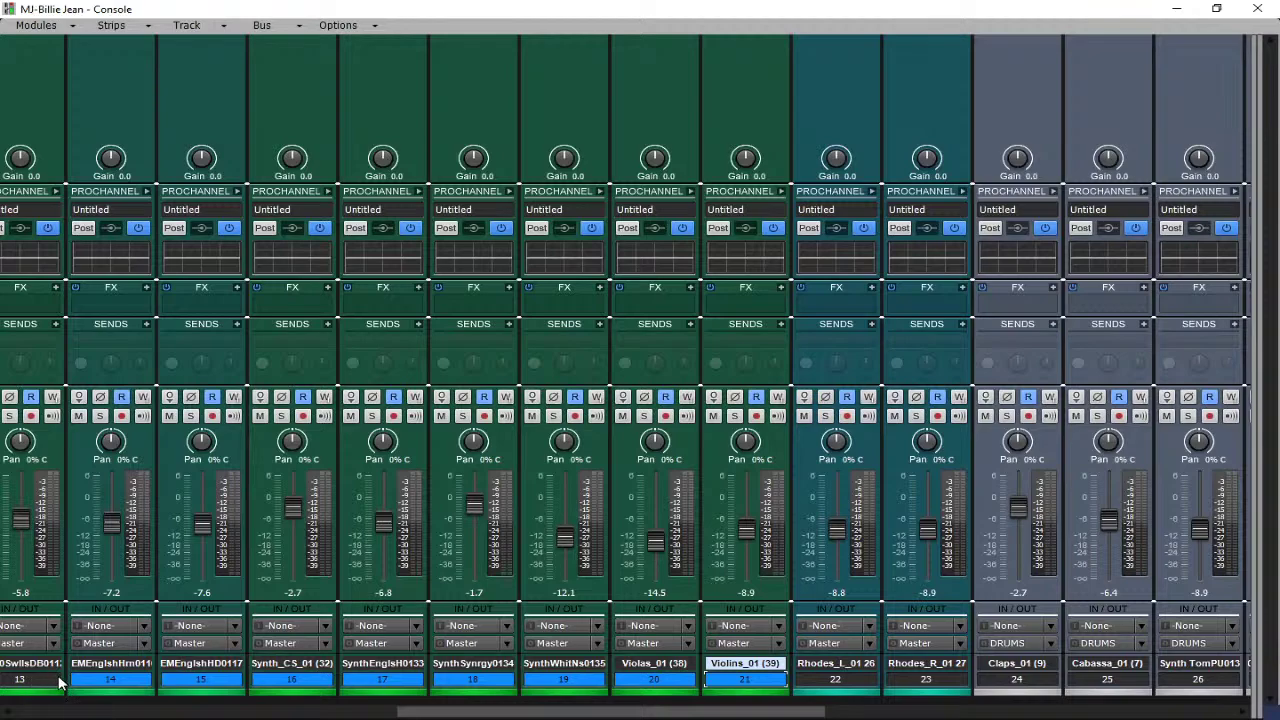
click(143, 648)
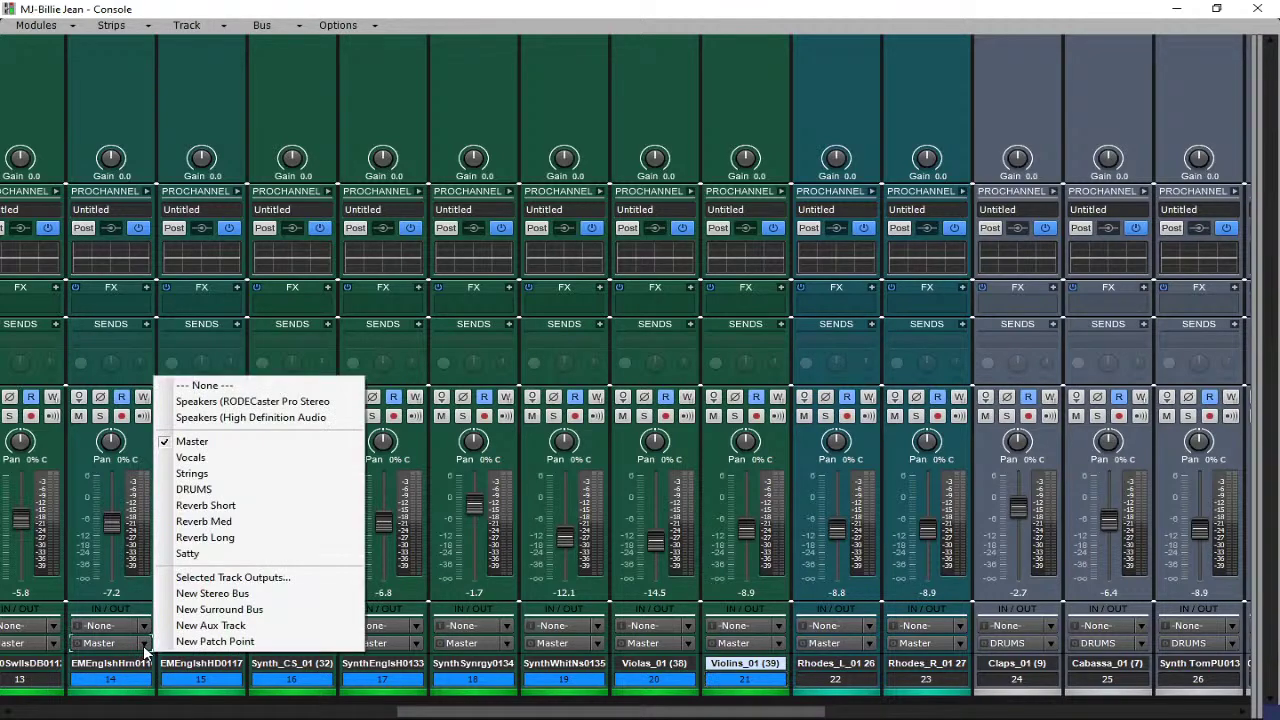
click(244, 479)
drag(474, 710, 299, 716)
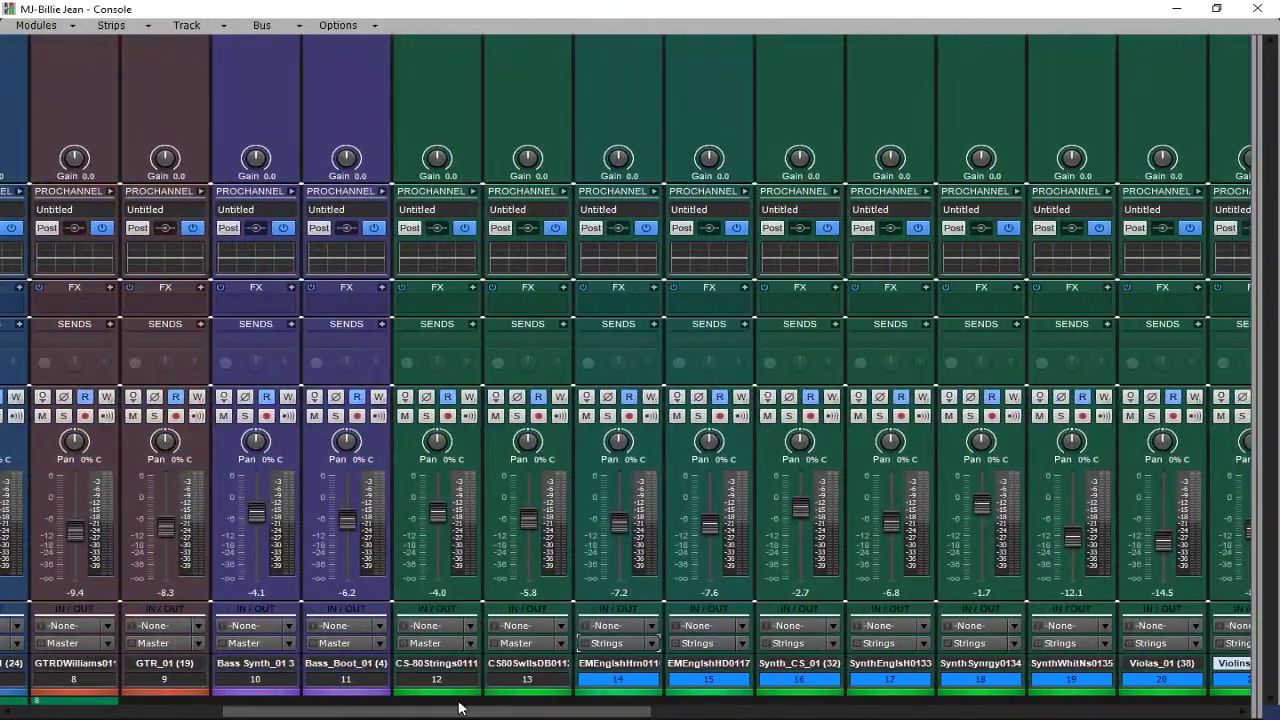
click(522, 681)
click(562, 651)
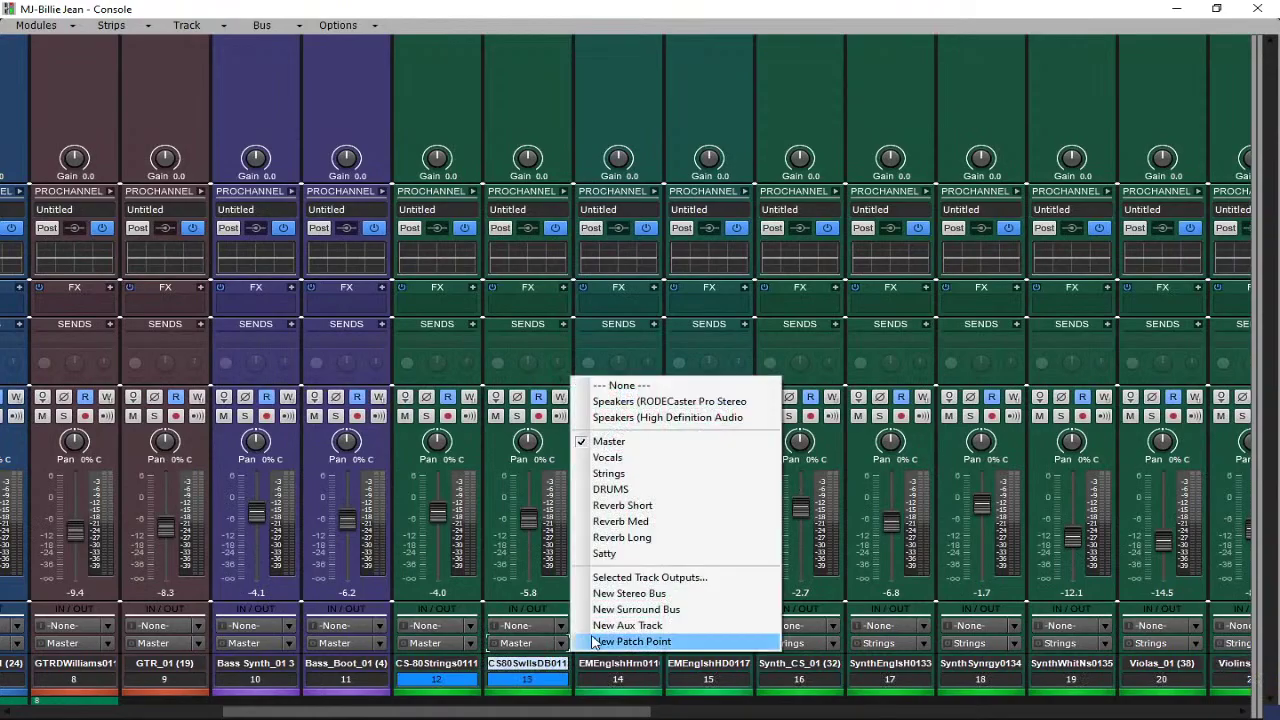
click(622, 470)
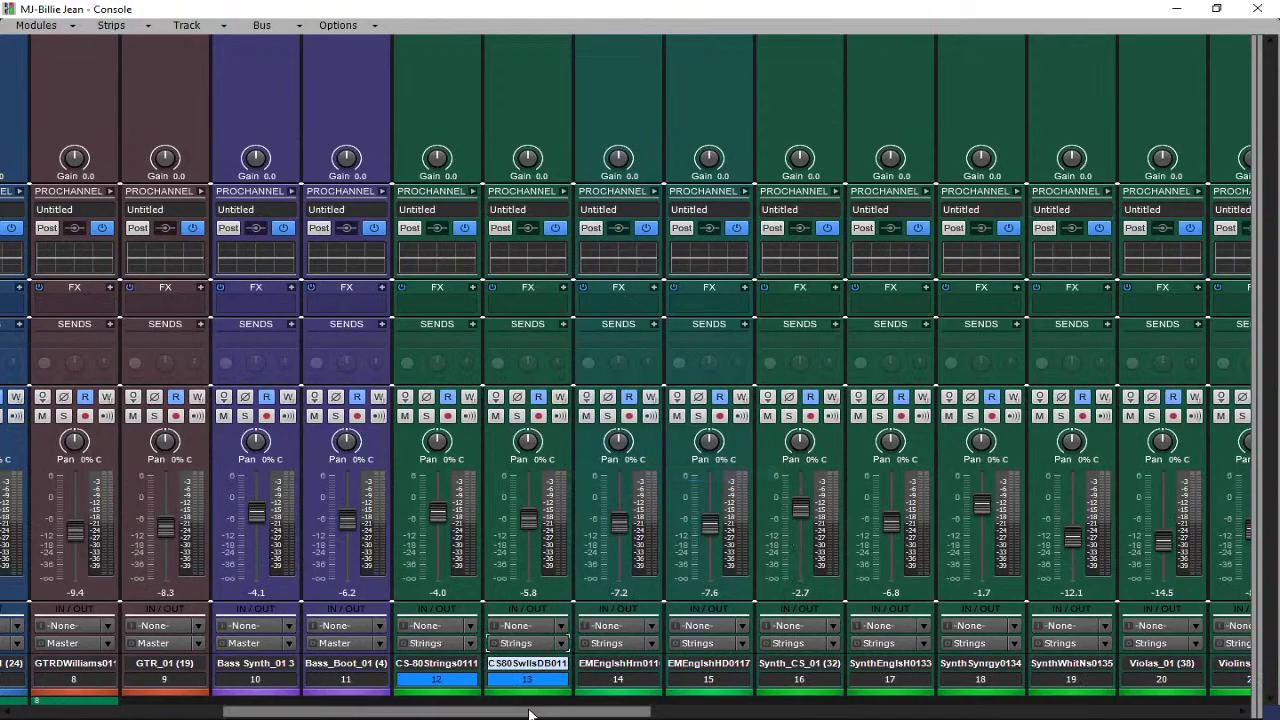
Route the outputs of the seven vocal strips, Lead Voc_01 through MJ_oohs_01, to the Vocals bus.
drag(528, 712, 354, 714)
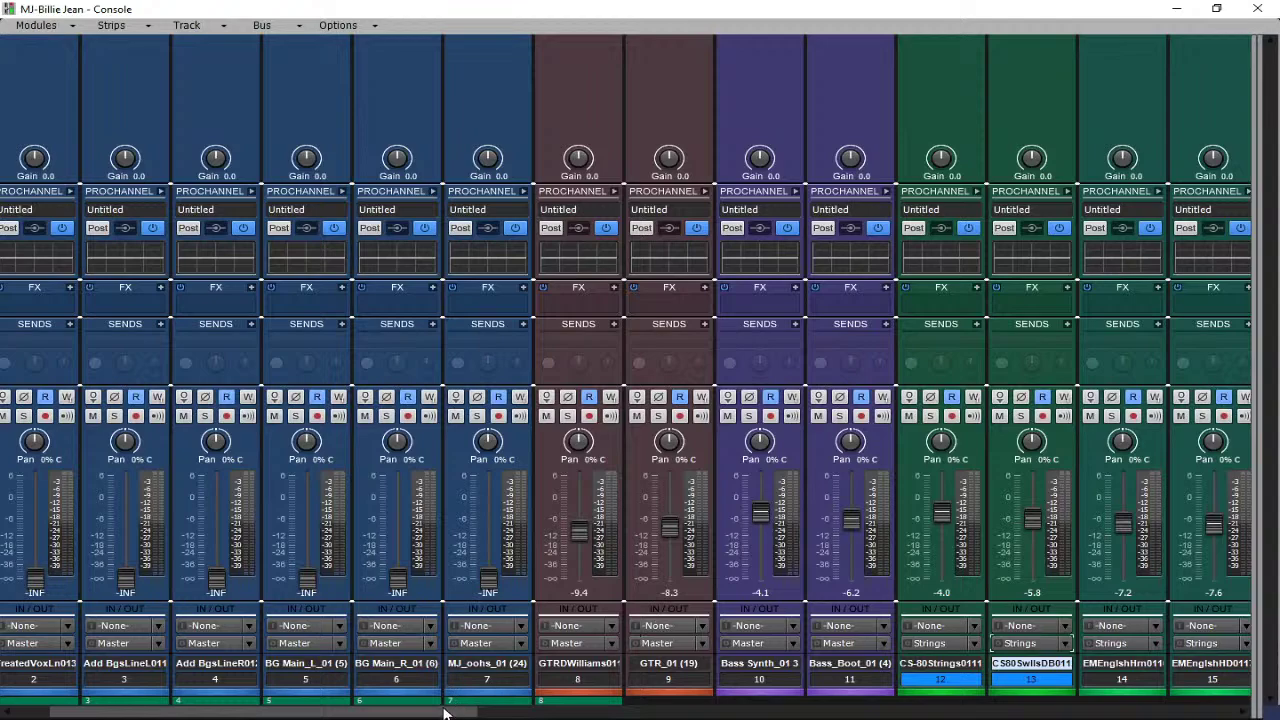
drag(445, 712, 411, 712)
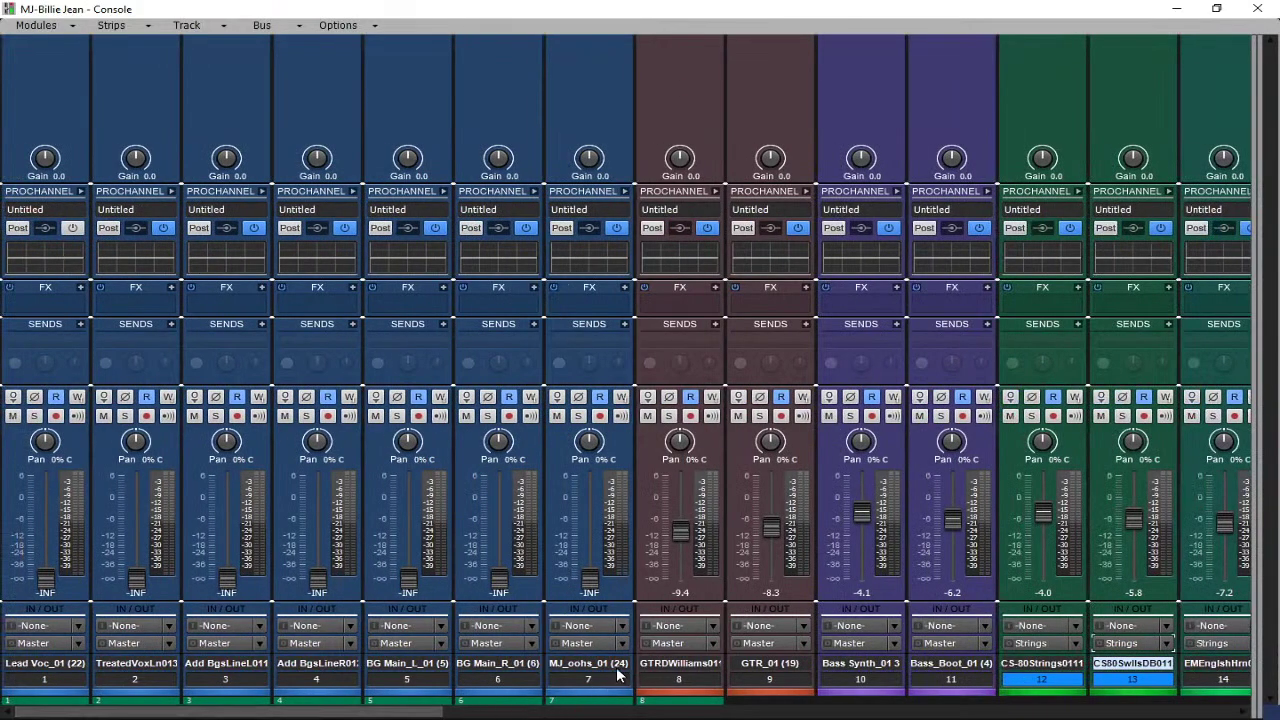
drag(620, 685, 80, 690)
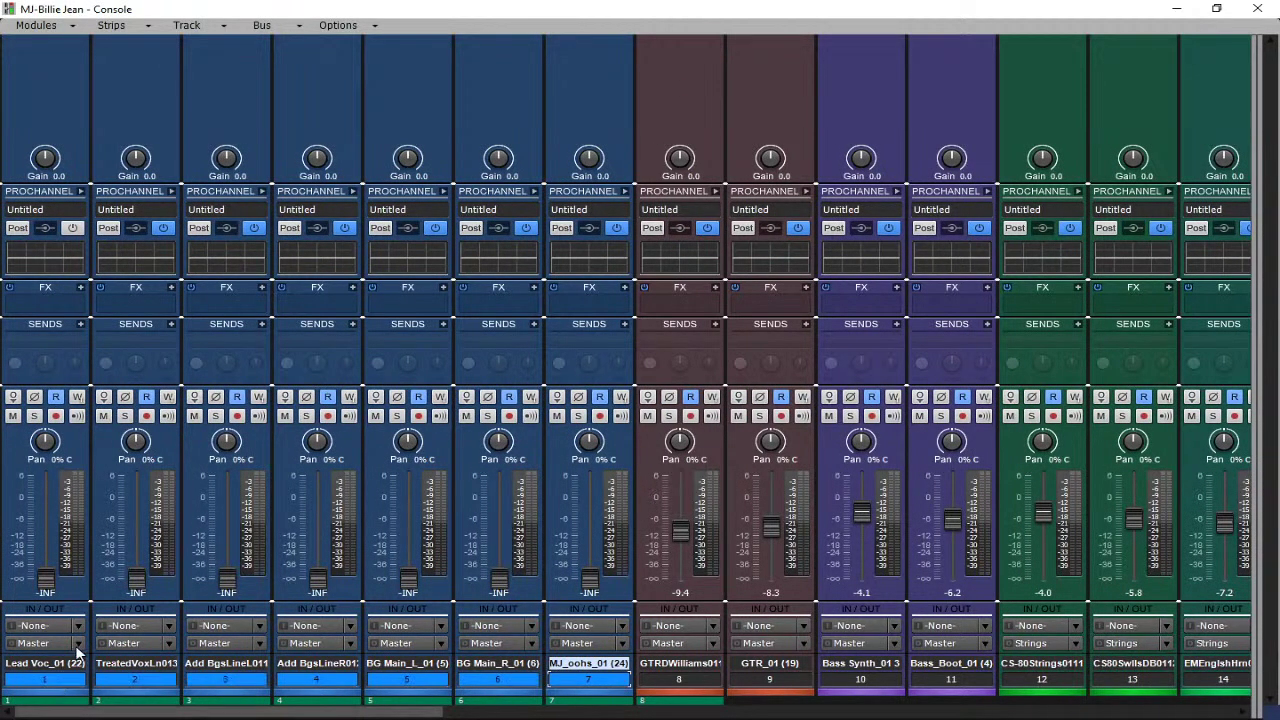
click(77, 645)
click(132, 457)
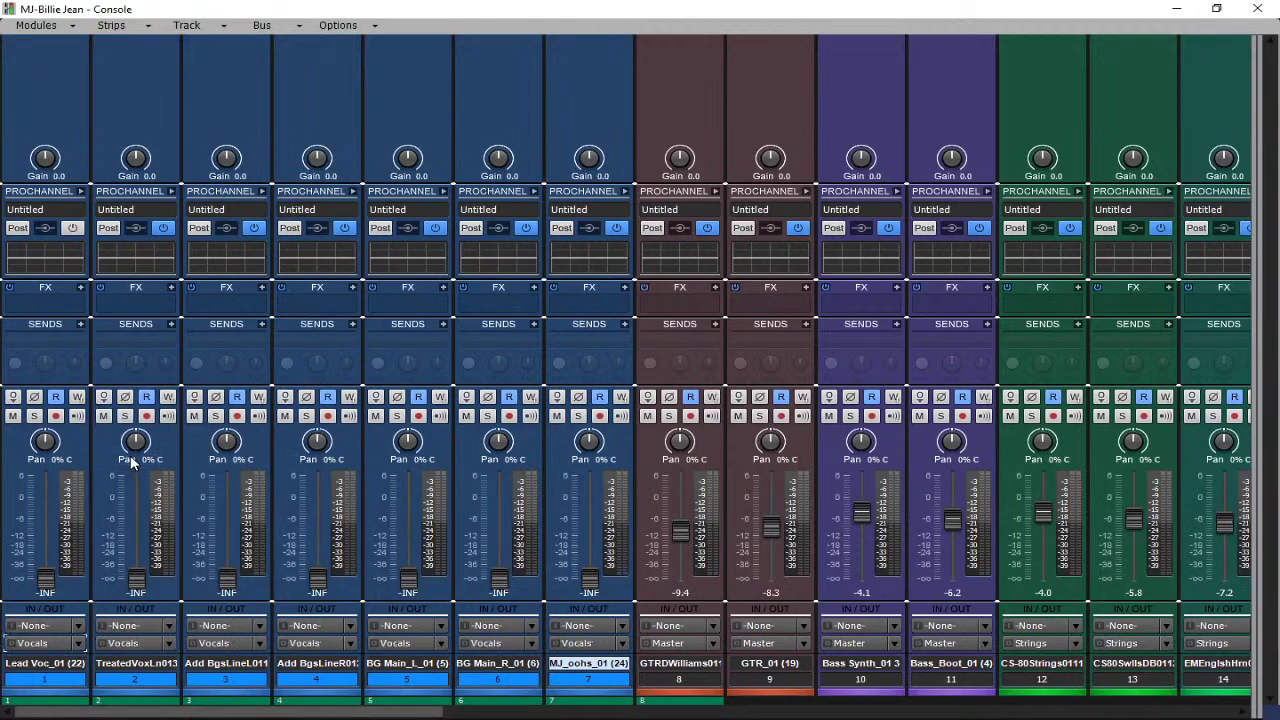
Turn off solo on the JP_01 strip, track 37, in the console.
drag(308, 716, 486, 710)
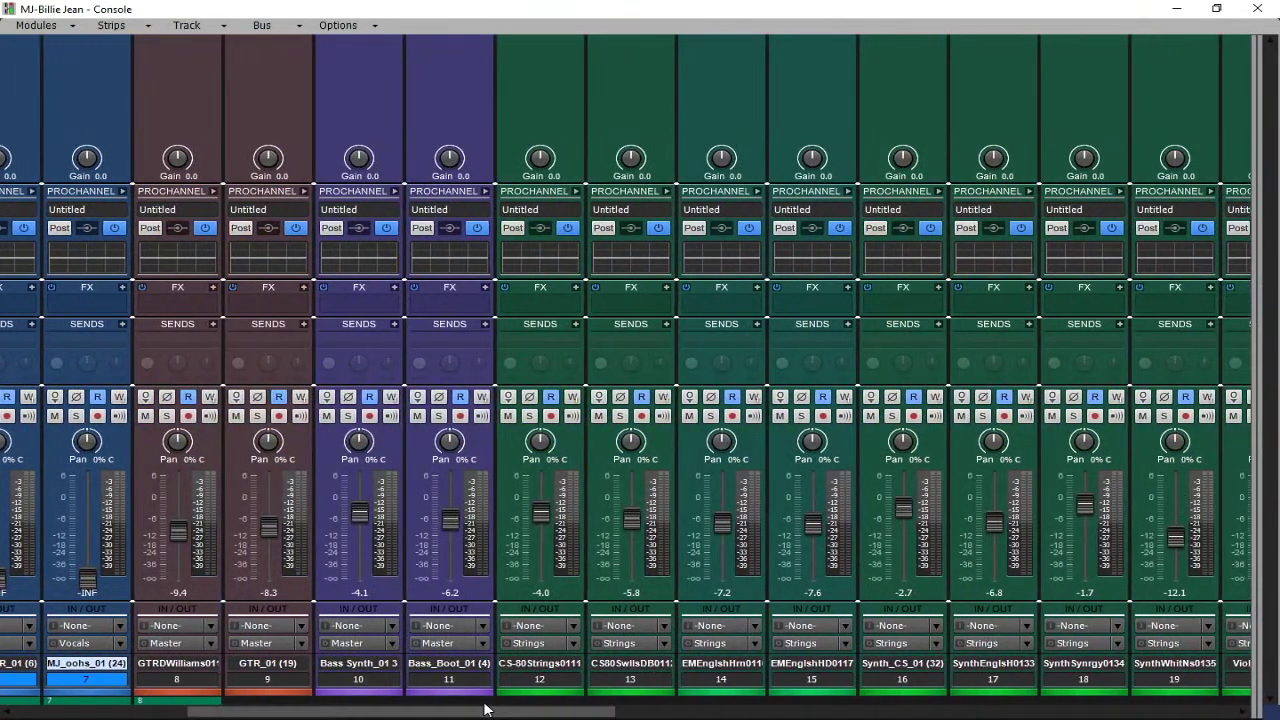
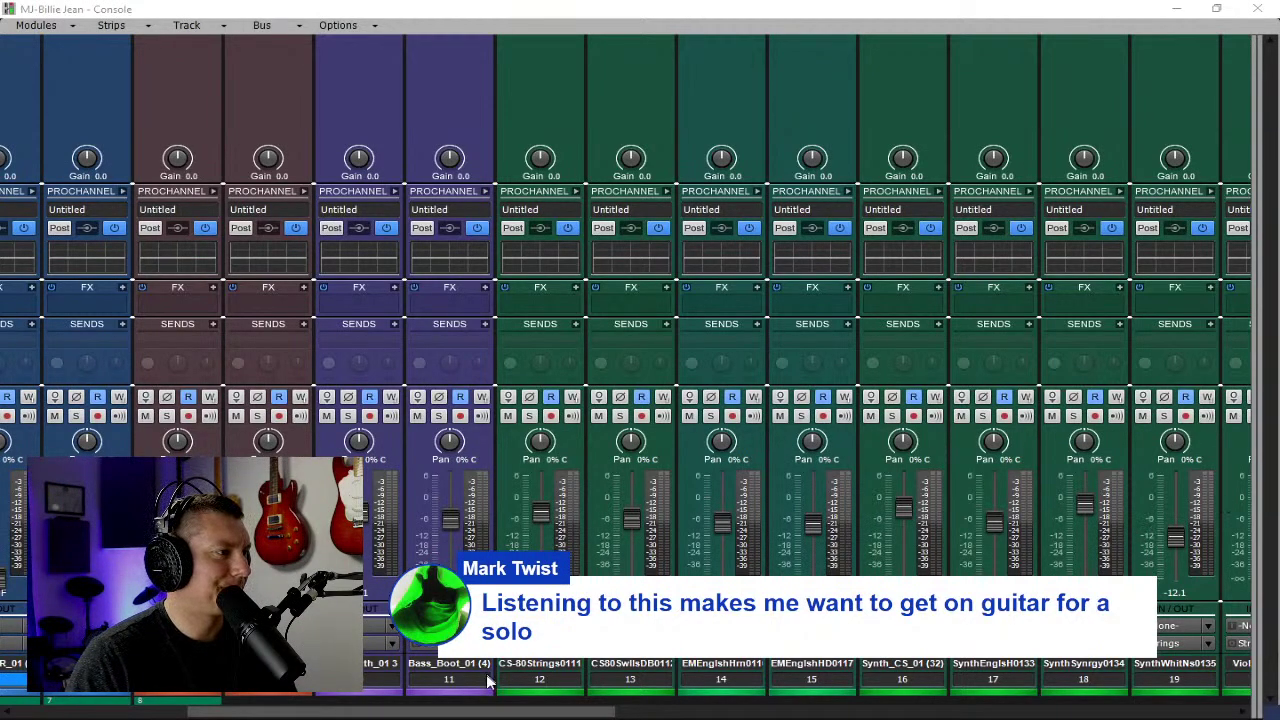
drag(498, 711, 1117, 711)
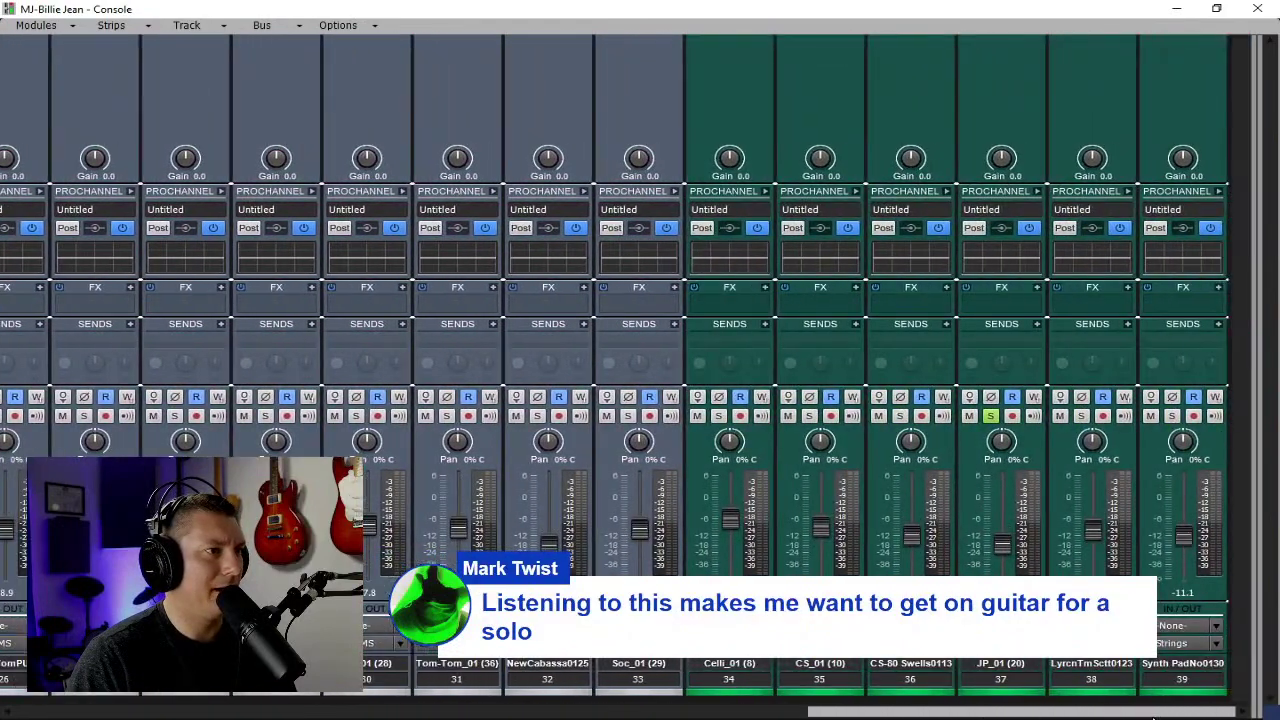
click(990, 416)
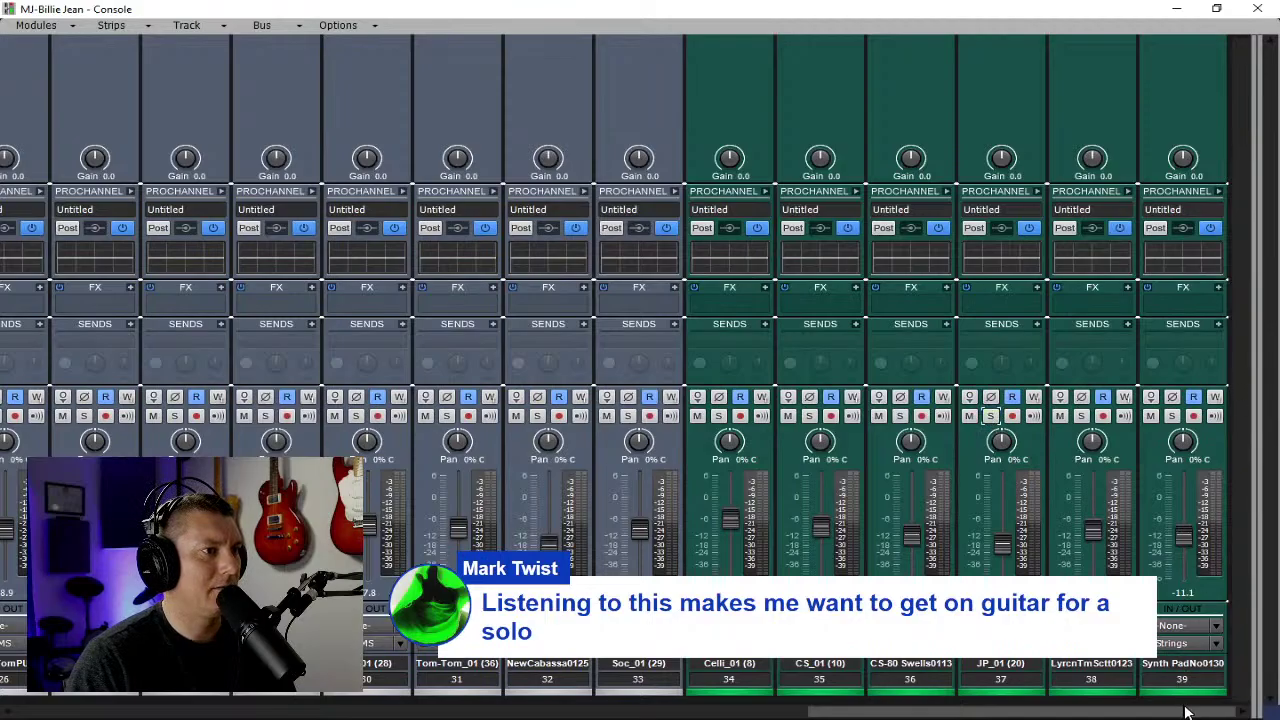
drag(1187, 711, 474, 708)
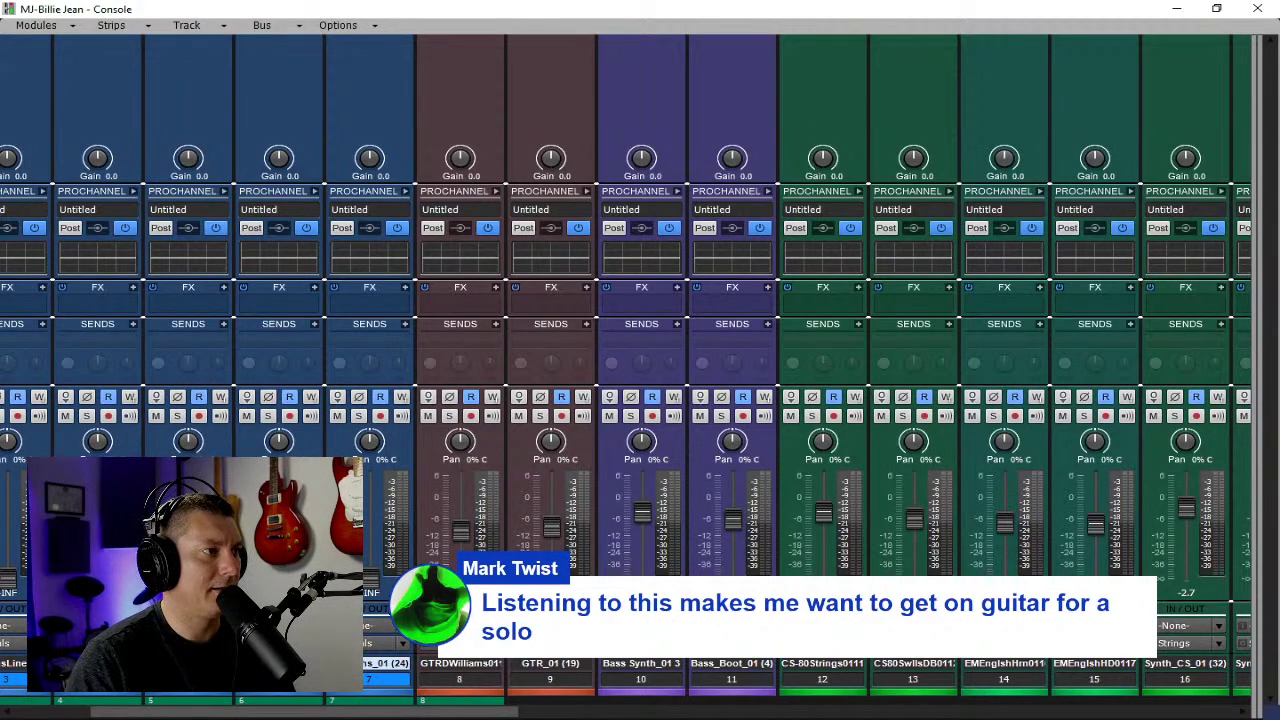
drag(472, 708, 1200, 708)
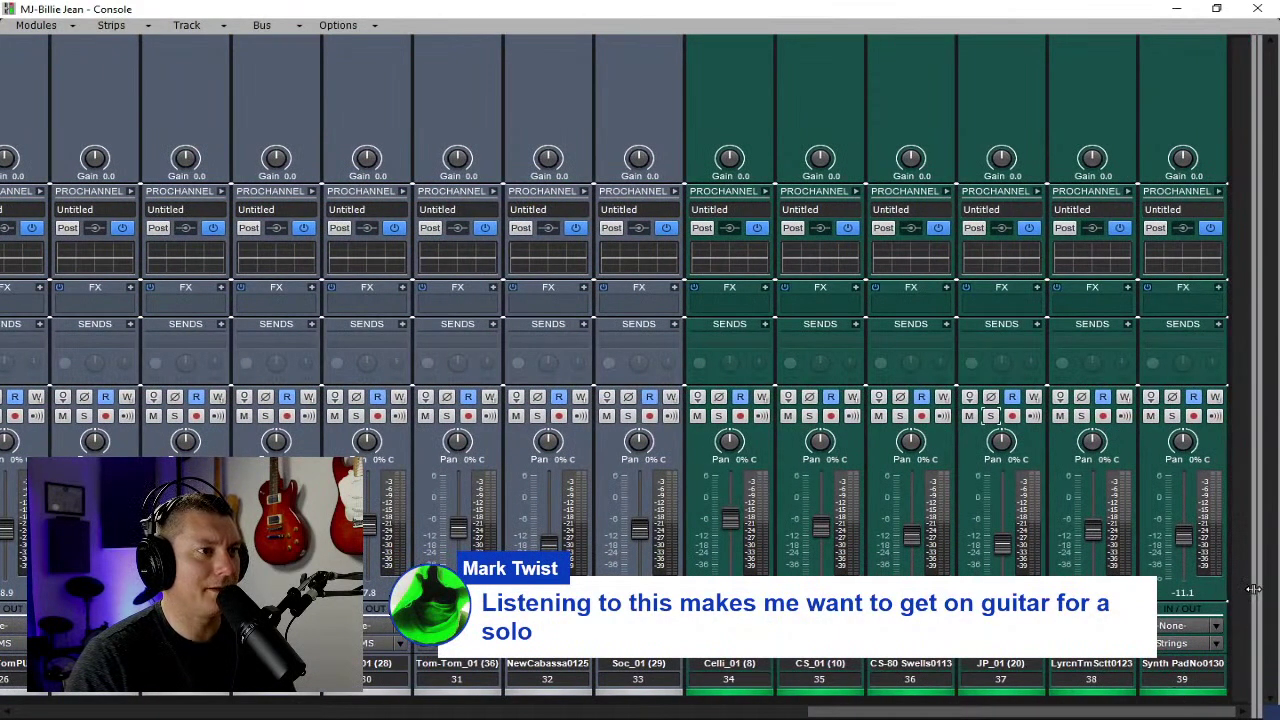
During playback, pan guitar strips 8 and 9 to 100% L and 100% R, and raise the Bass Synth and Bass_Boot faders slightly.
drag(1253, 590, 512, 590)
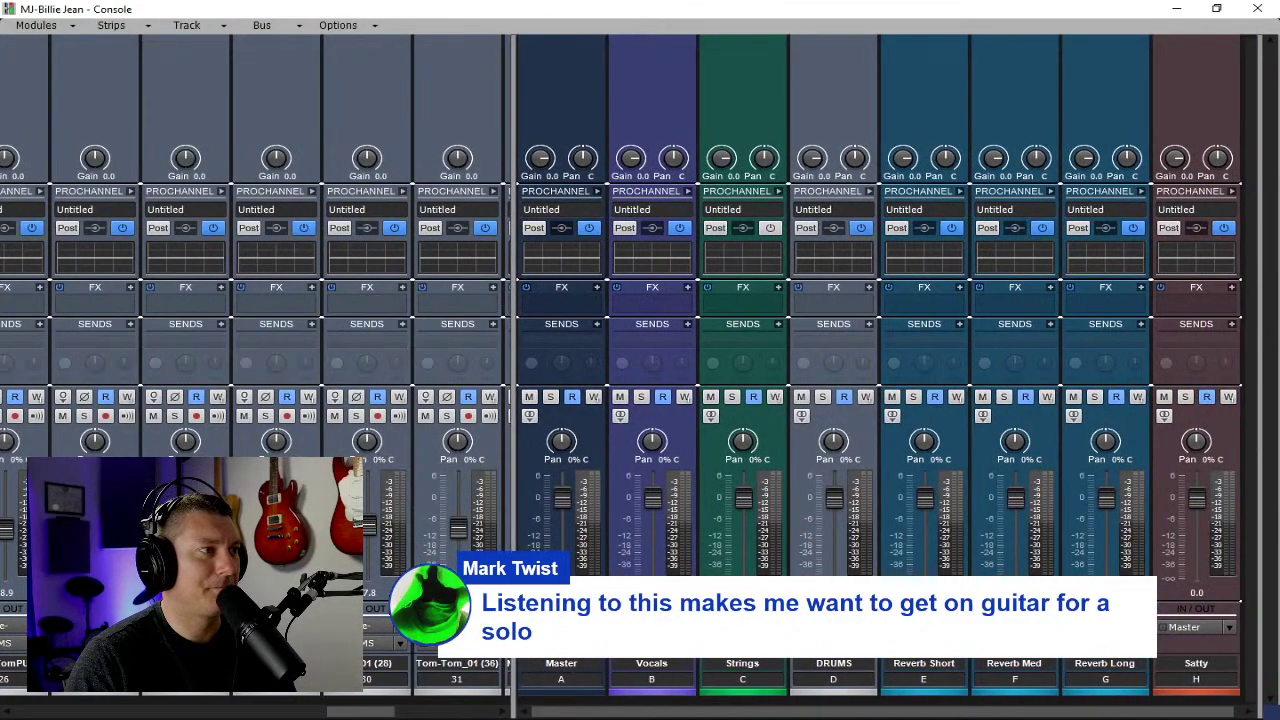
key(space)
drag(513, 456, 1255, 459)
drag(1140, 714, 448, 716)
drag(519, 441, 518, 470)
drag(609, 441, 609, 460)
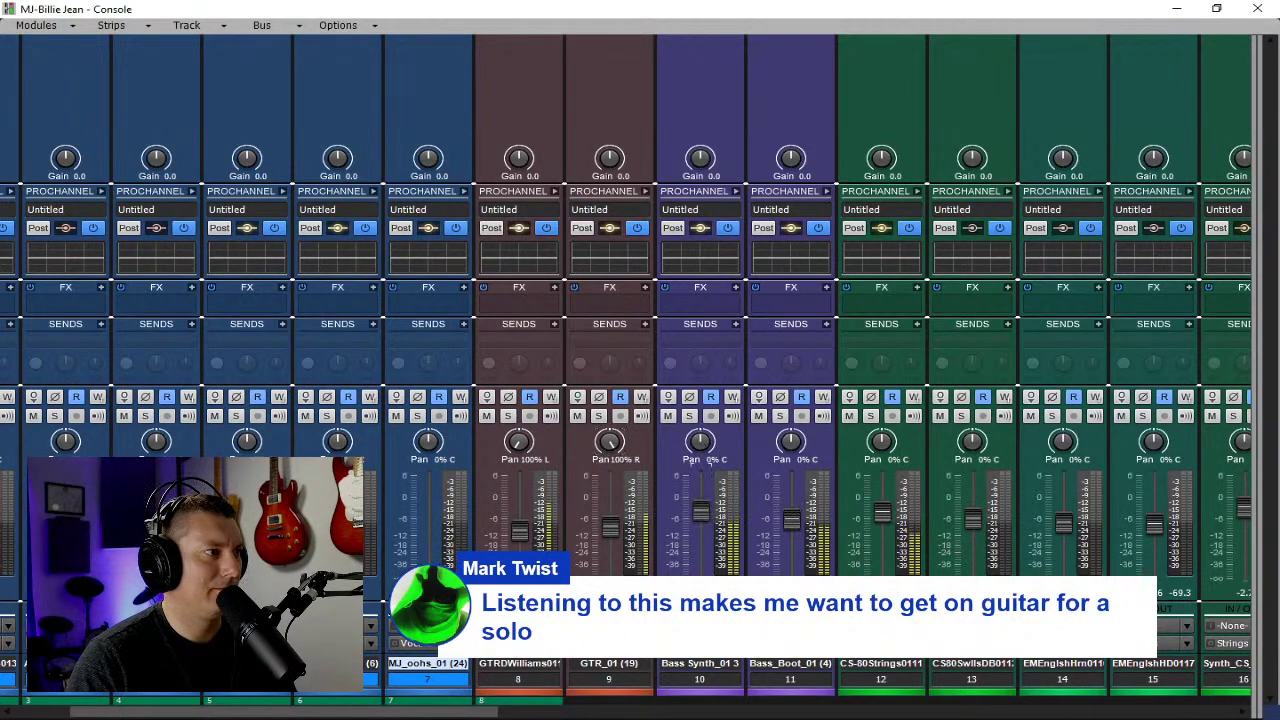
drag(704, 514, 704, 510)
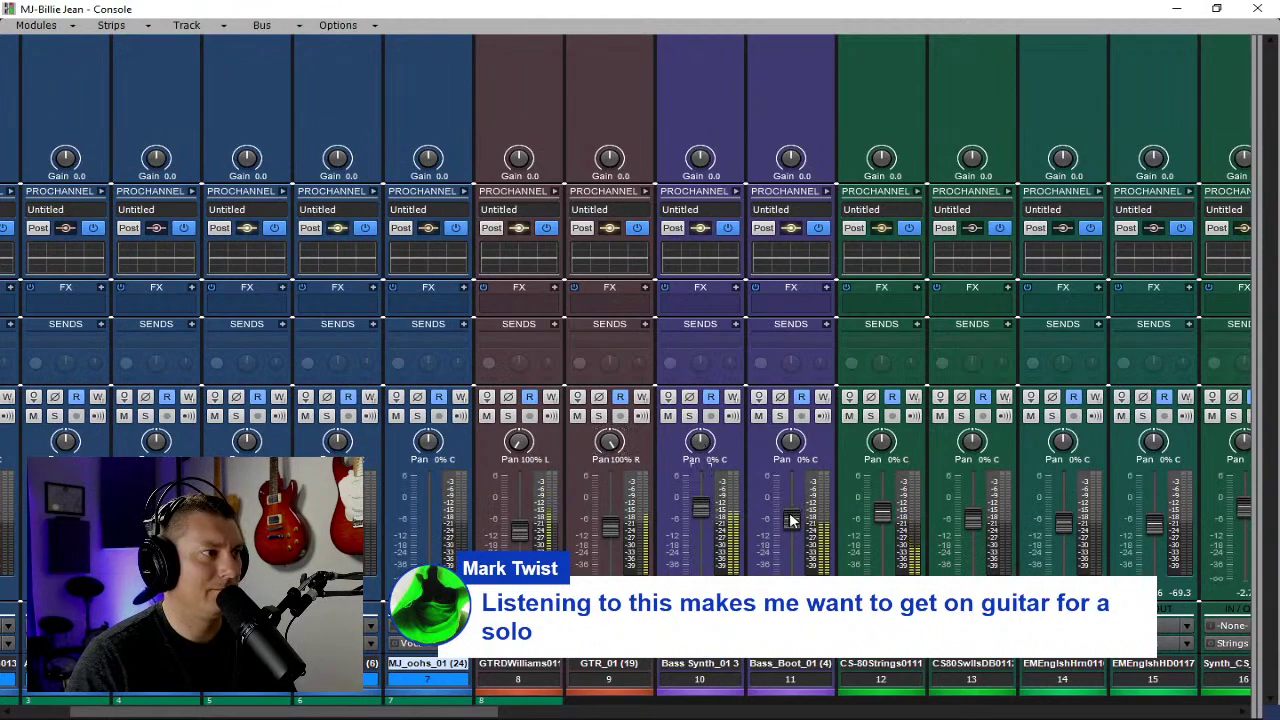
drag(791, 523, 791, 508)
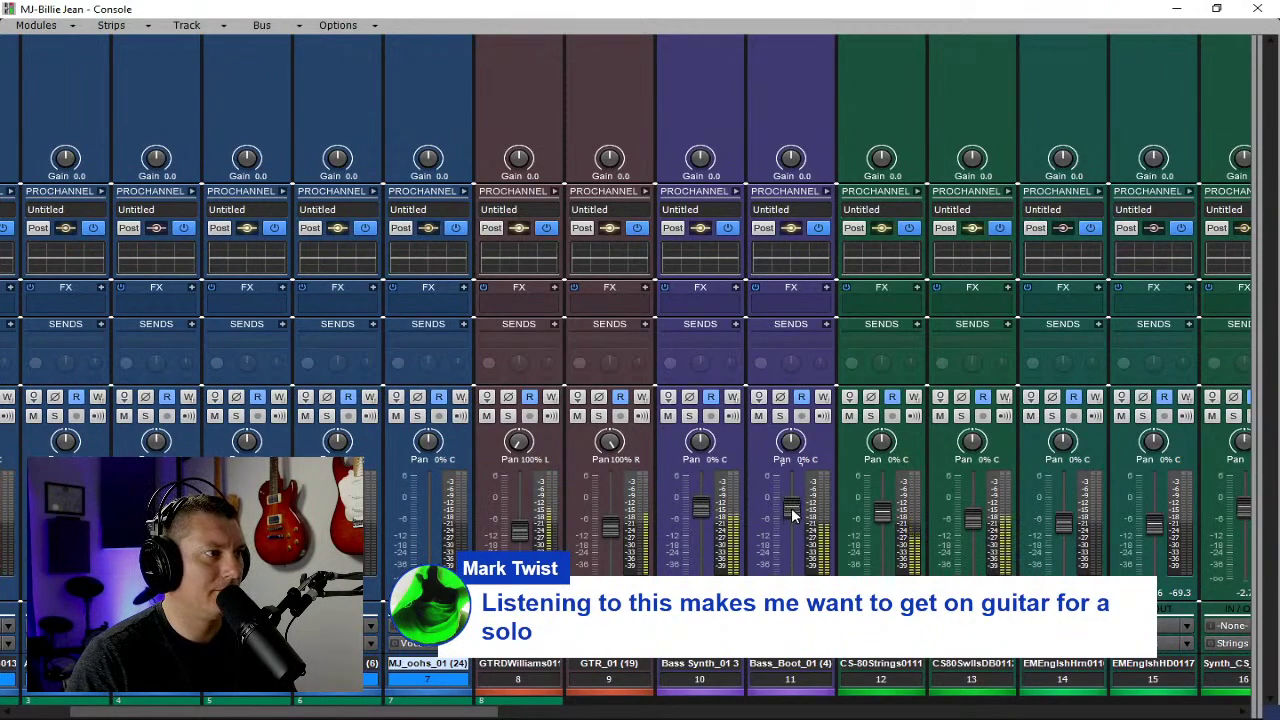
Examine the bus section with the Strings bus and the output assignments of the green string and synth strips.
drag(462, 714, 1203, 705)
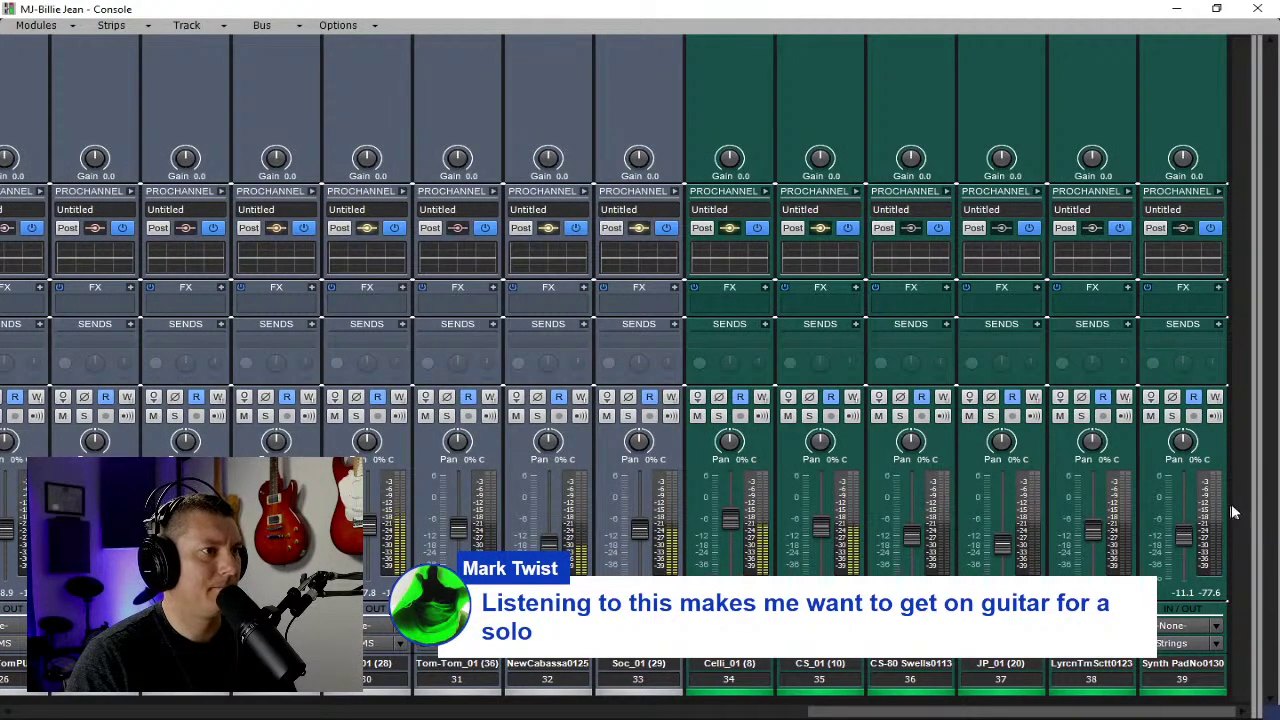
drag(1255, 508, 467, 535)
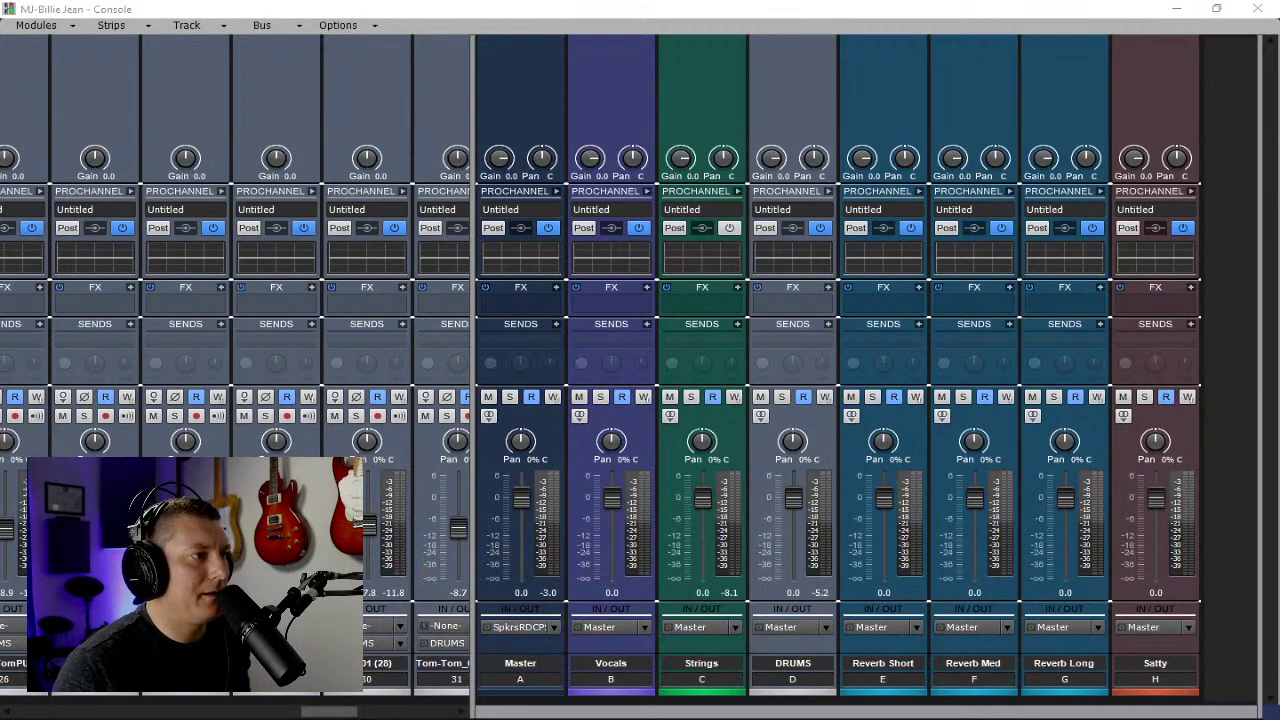
right_click(733, 693)
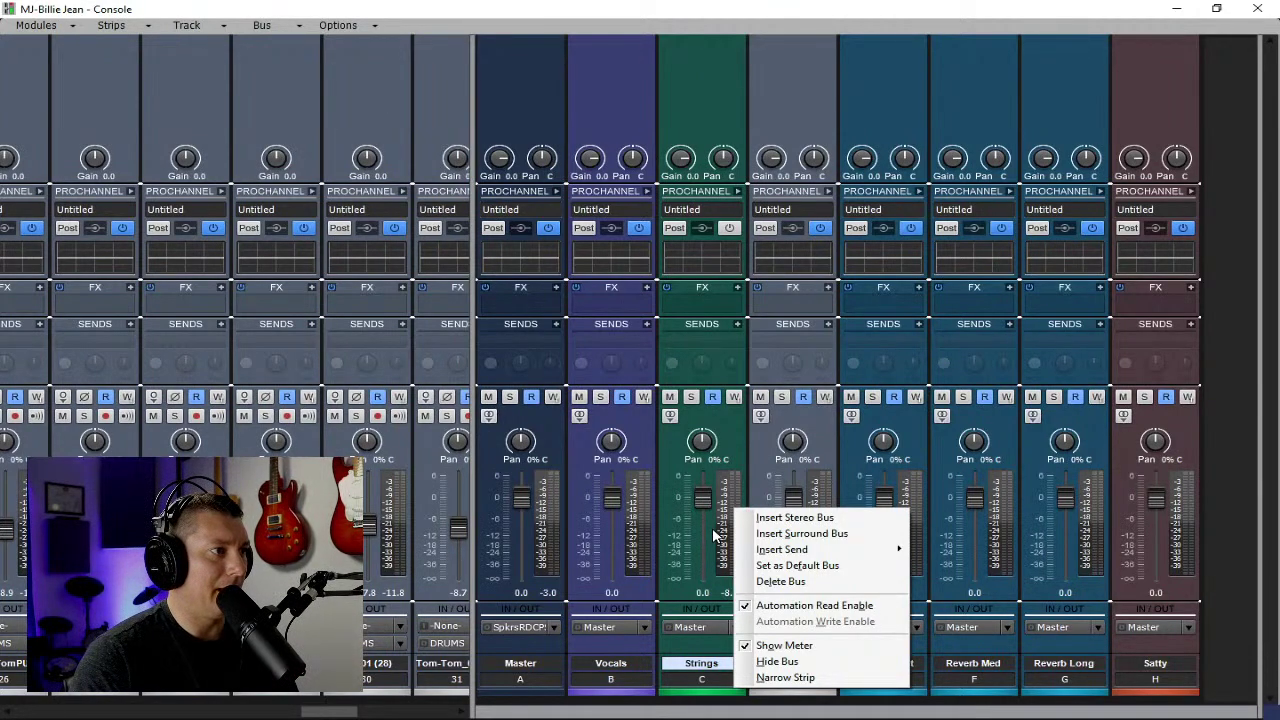
click(470, 364)
drag(470, 364, 1235, 370)
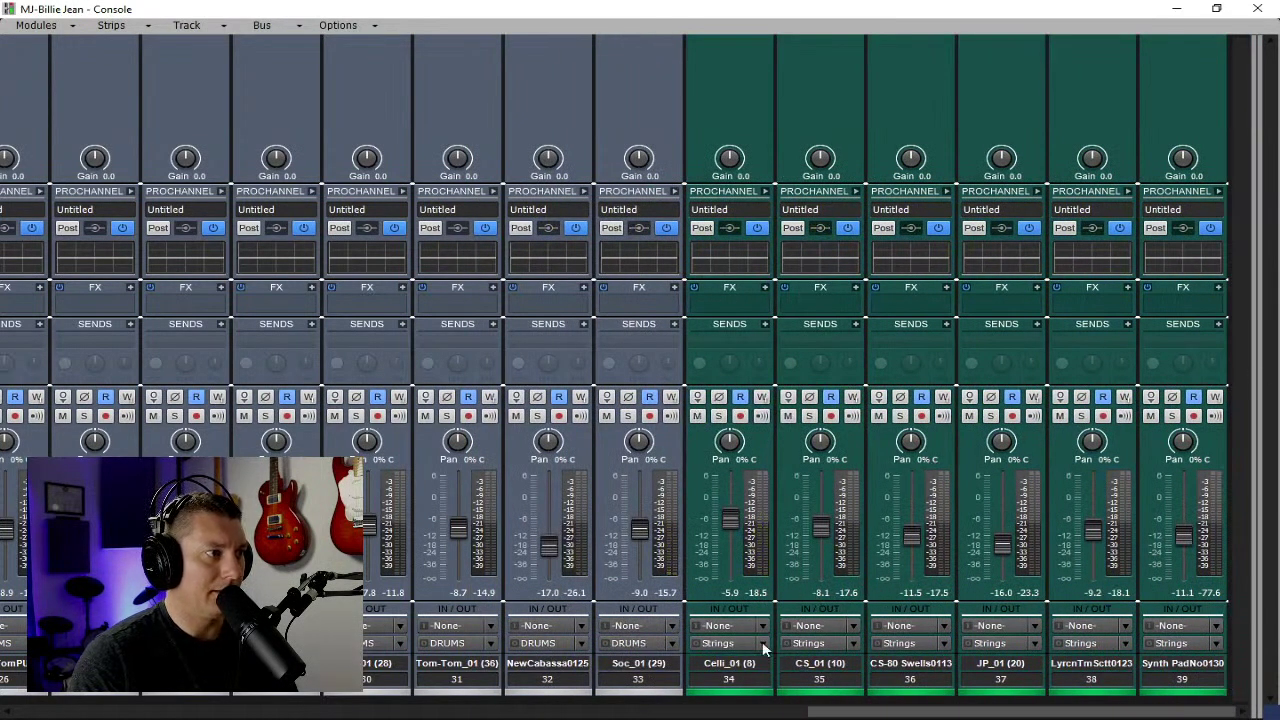
drag(886, 711, 535, 716)
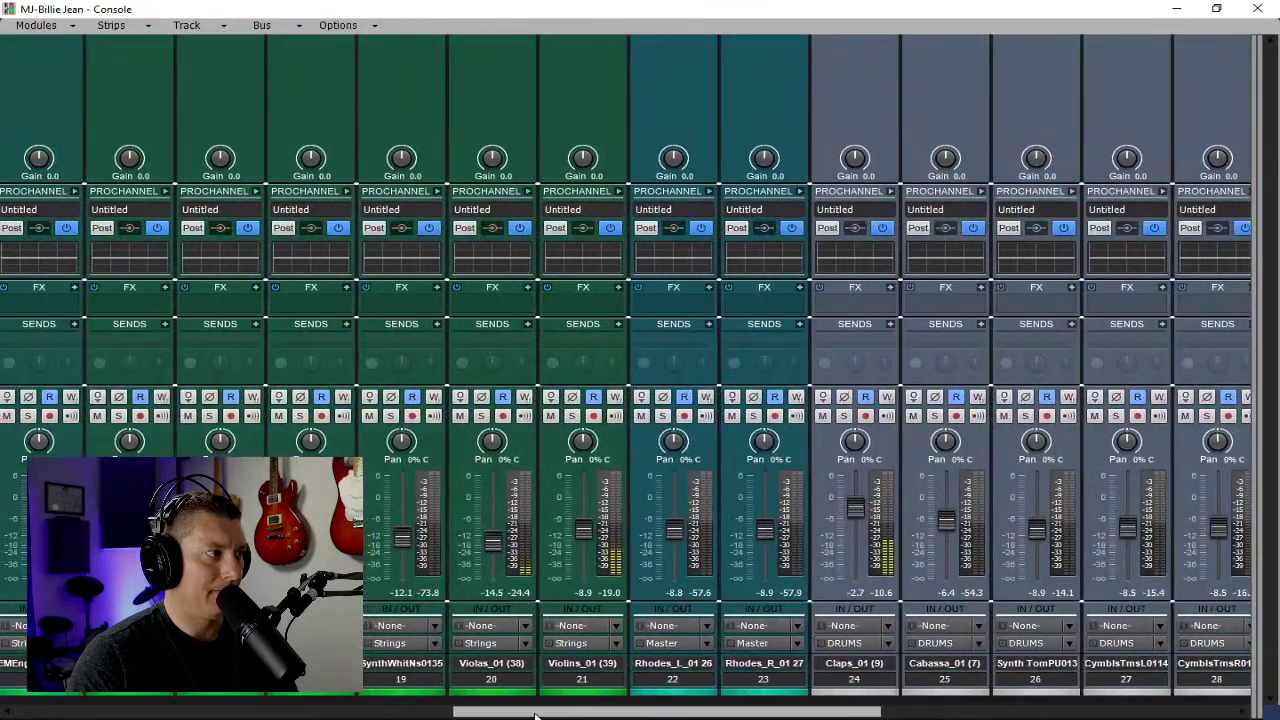
Return to the track view and move Rhodes_L and Rhodes_R directly below Bass_Boot as tracks 12 and 13.
click(1178, 10)
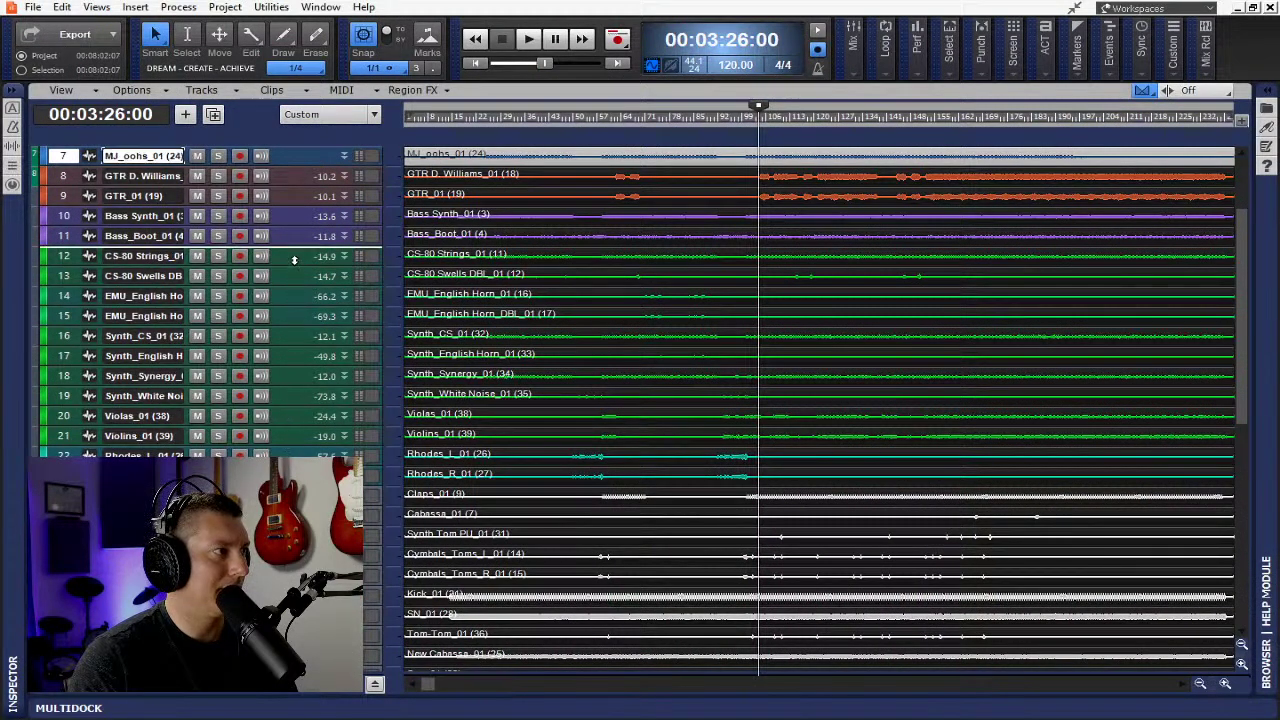
drag(294, 260, 294, 262)
drag(292, 476, 301, 276)
Move Celli_01, CS_01, CS-80 Swells_01, JP_01, the Lyricon track and Synth Pad between Violins_01 and Claps_01.
scroll(287, 425, down, 2)
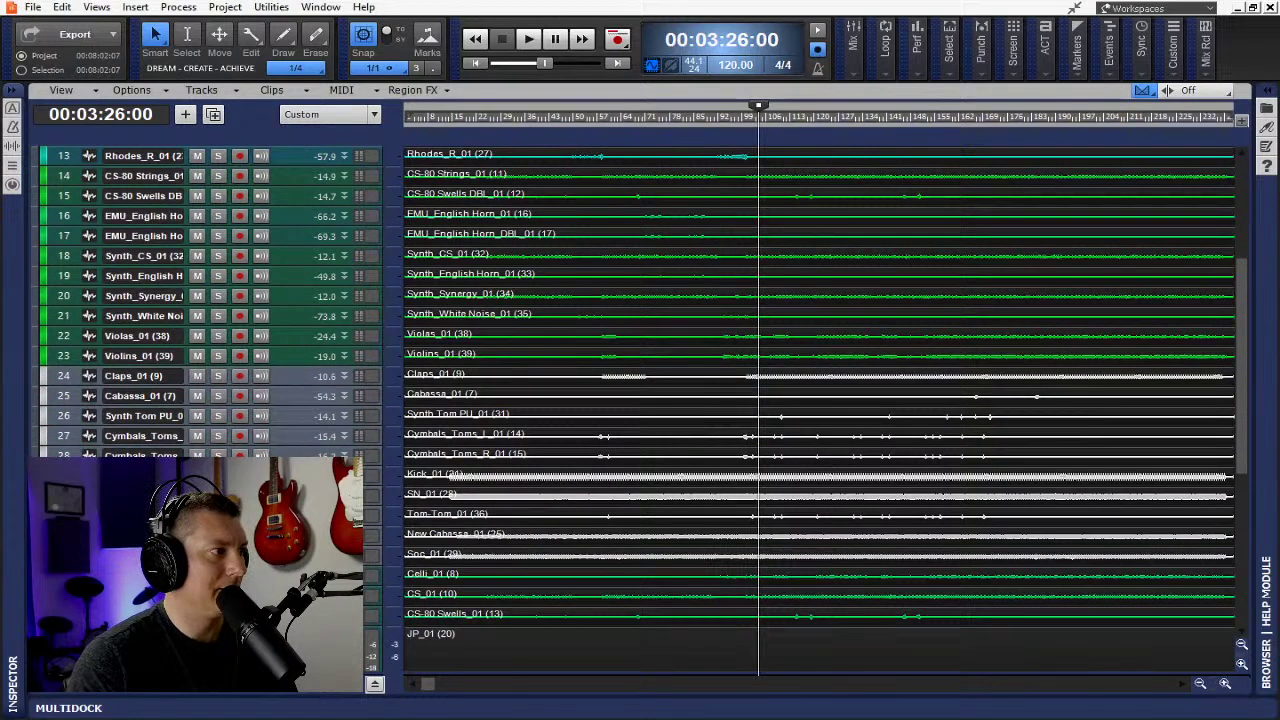
drag(305, 375, 305, 375)
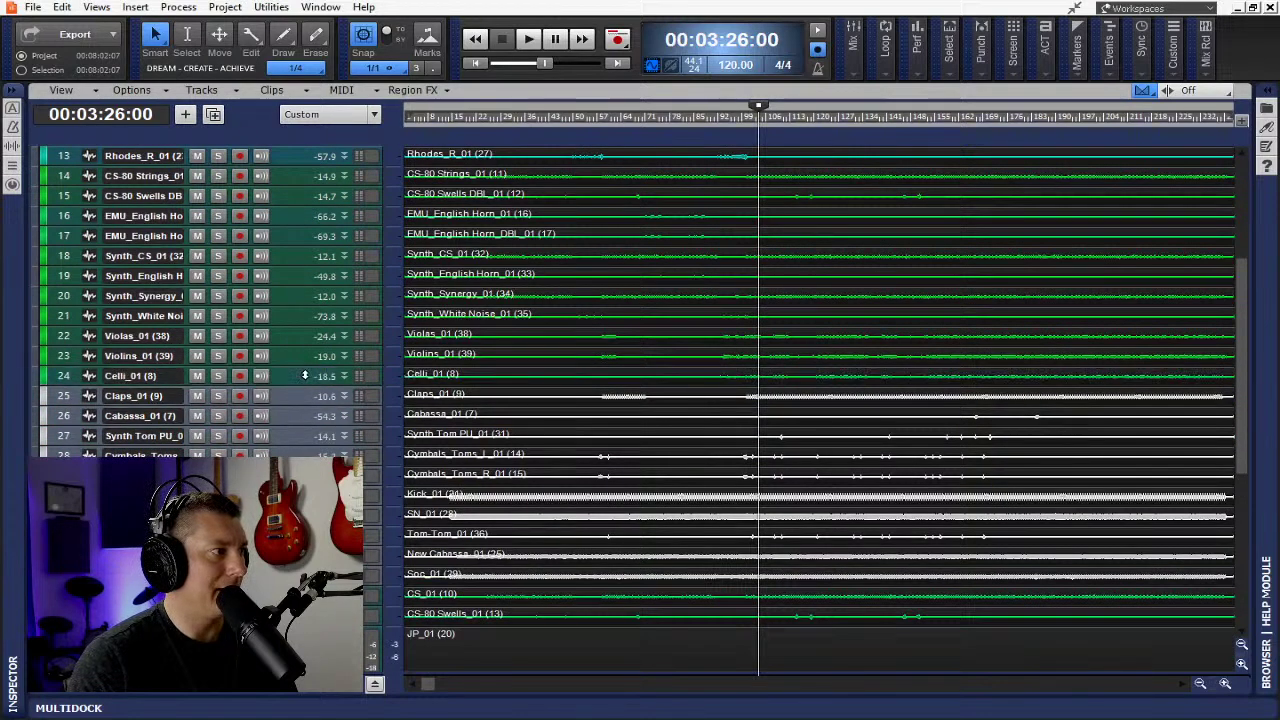
mouse_move(304, 422)
mouse_down()
mouse_move(304, 396)
mouse_move(309, 436)
mouse_up()
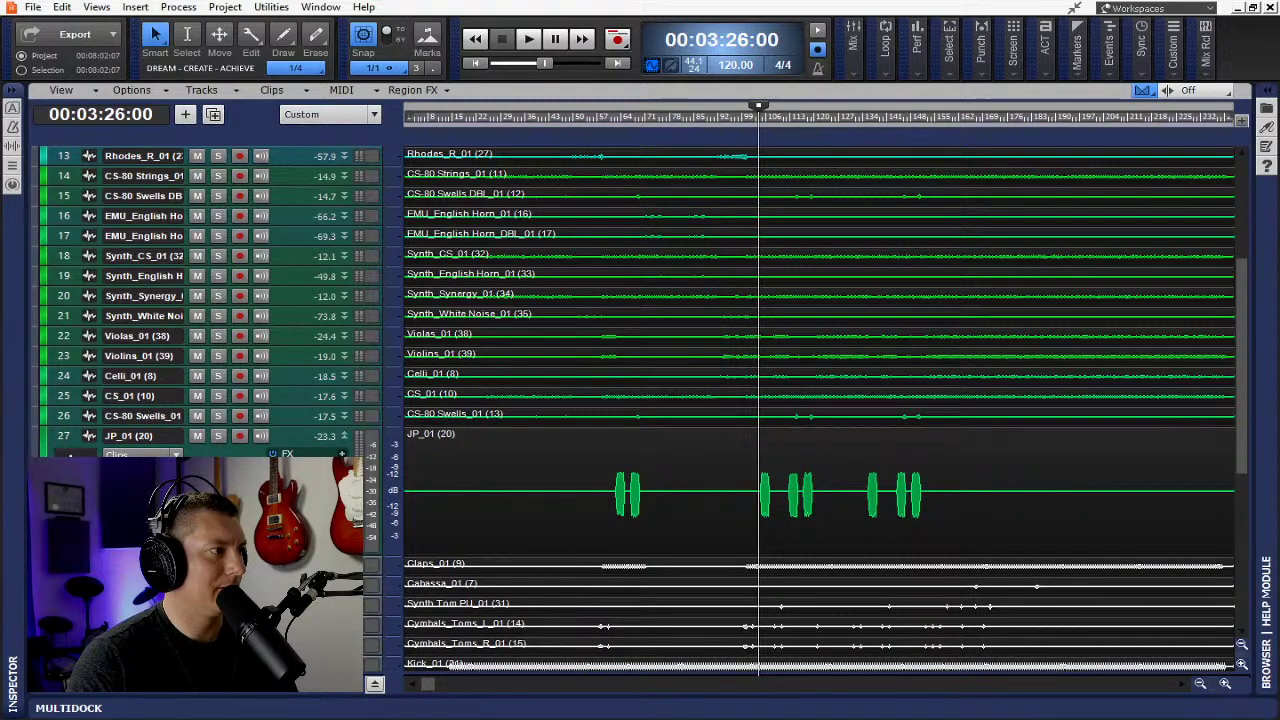
scroll(308, 436, down, 3)
scroll(308, 436, down, 3)
scroll(308, 436, up, 5)
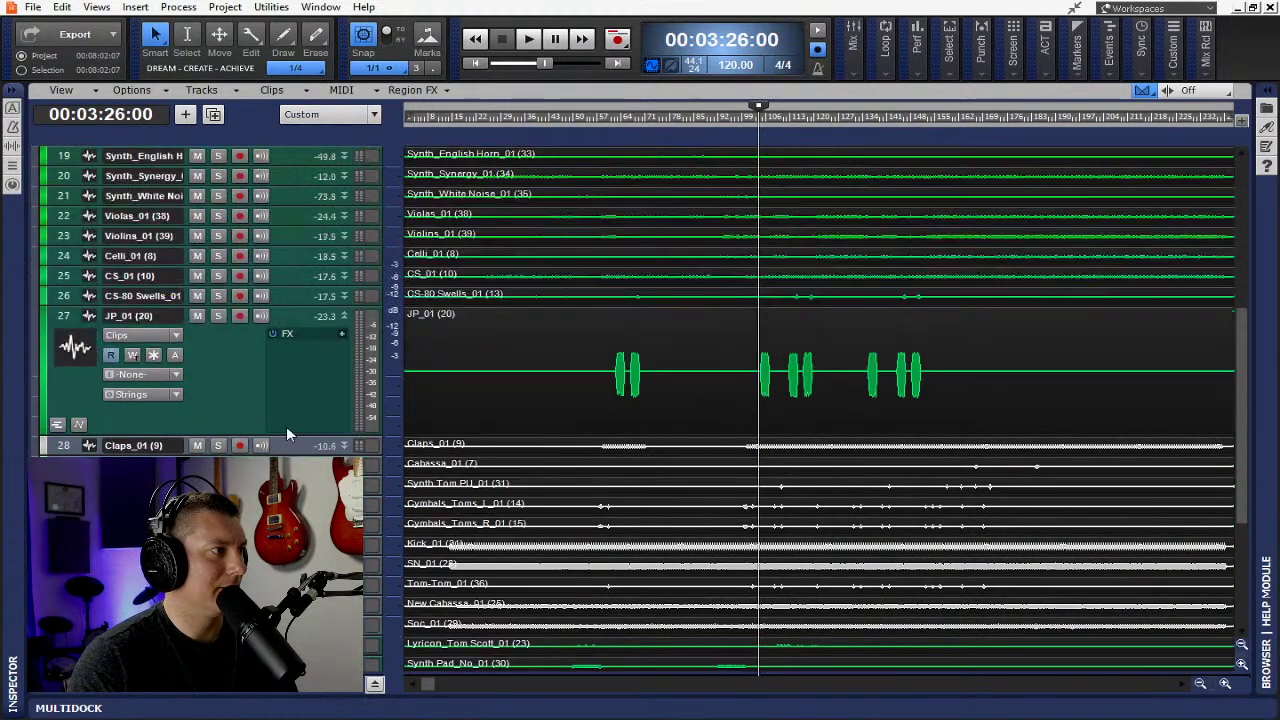
drag(290, 452, 290, 452)
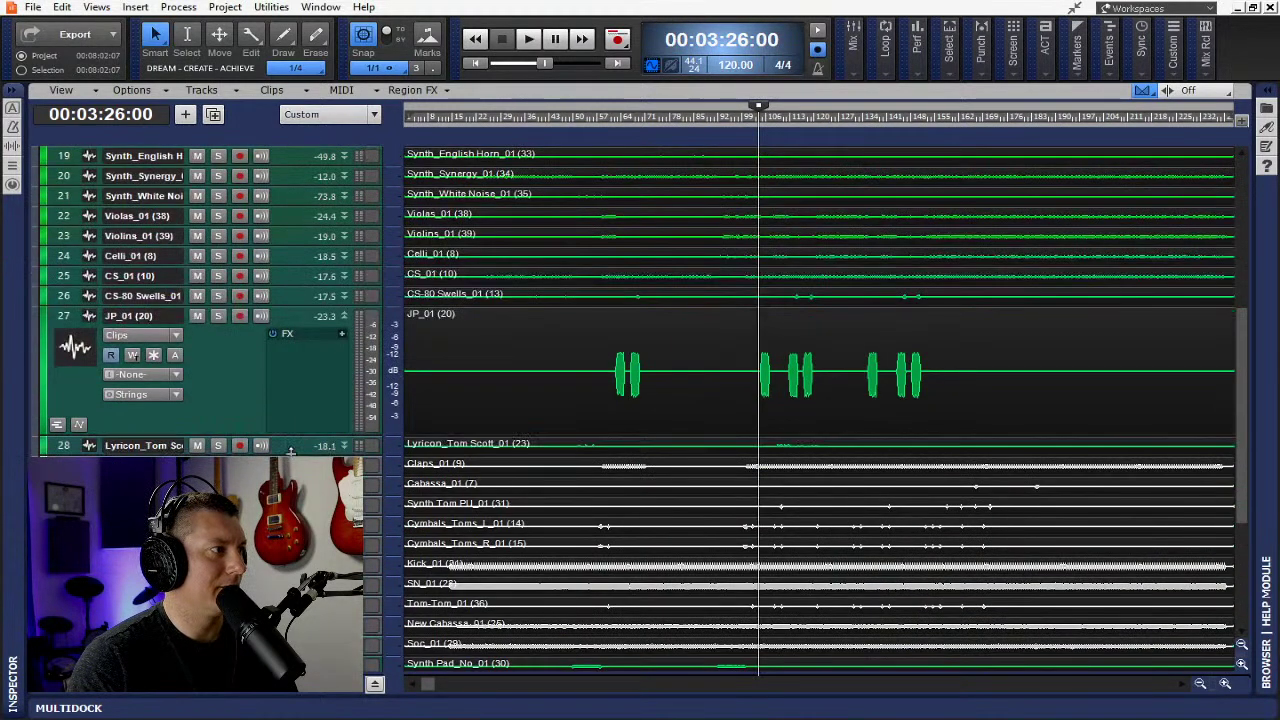
drag(290, 663, 290, 462)
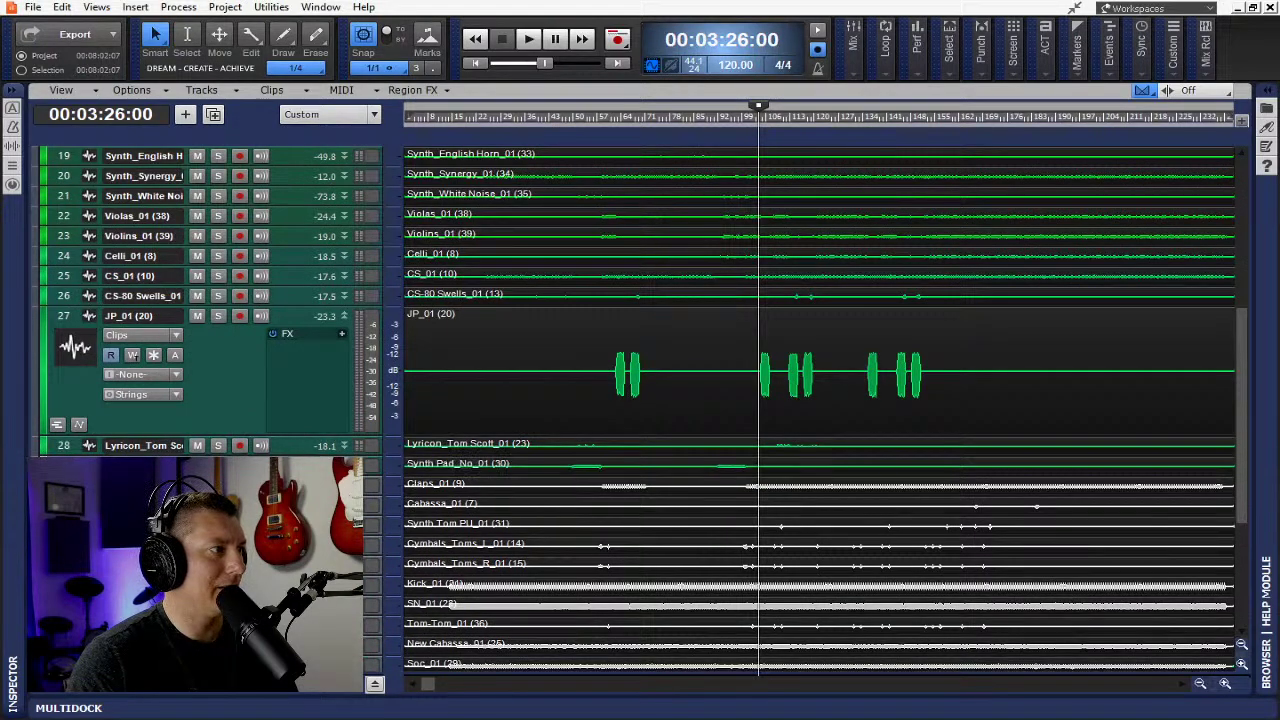
Collapse the JP_01 track and check the new track order.
scroll(314, 434, up, 6)
scroll(318, 432, down, 5)
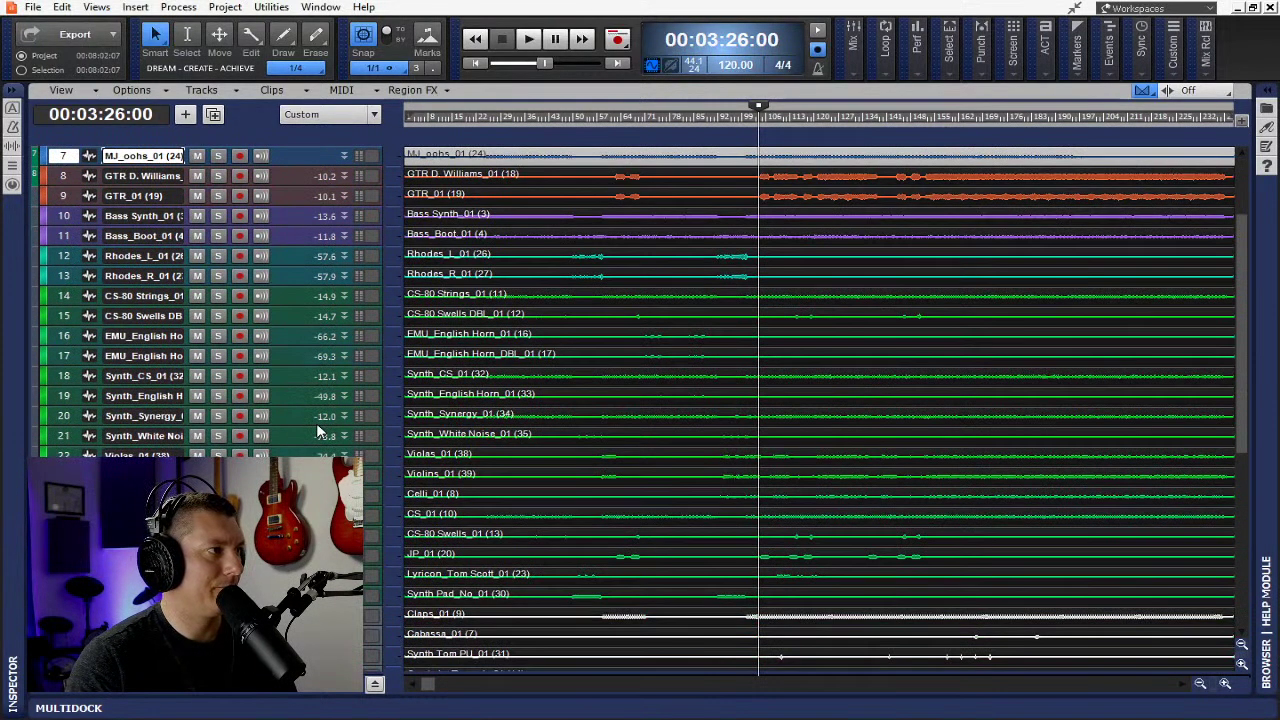
scroll(318, 432, up, 4)
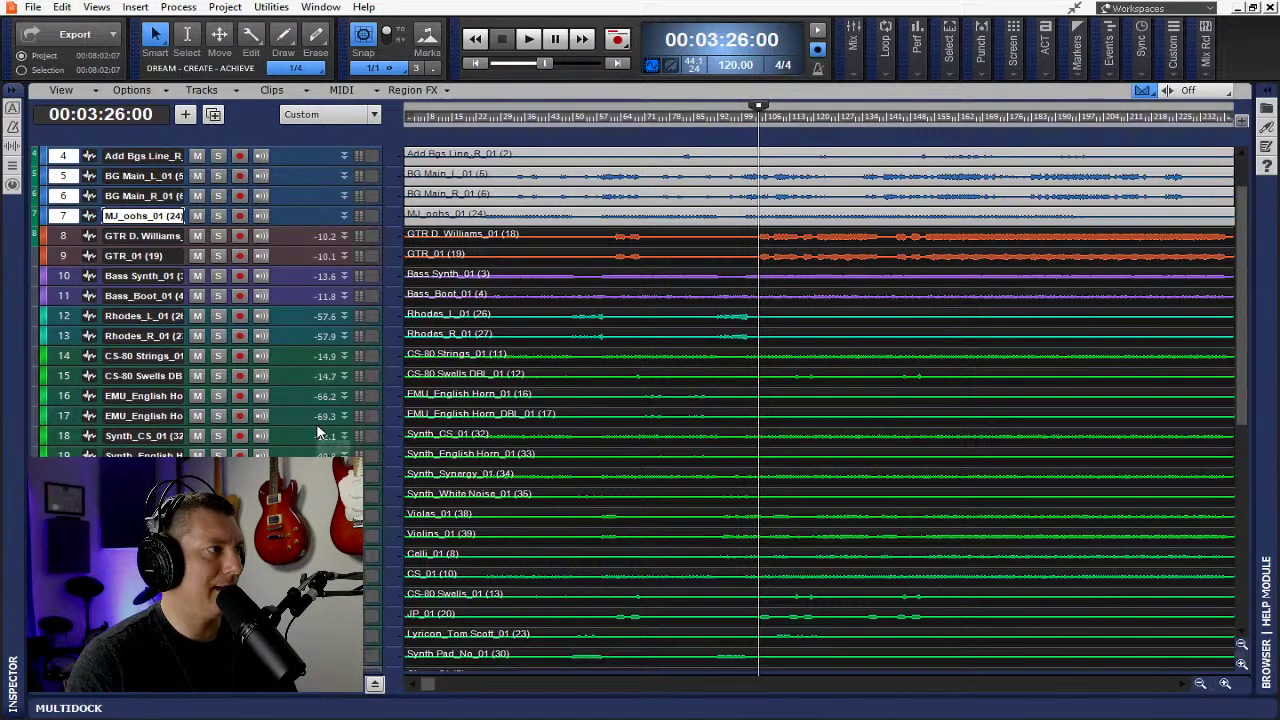
scroll(318, 432, down, 1)
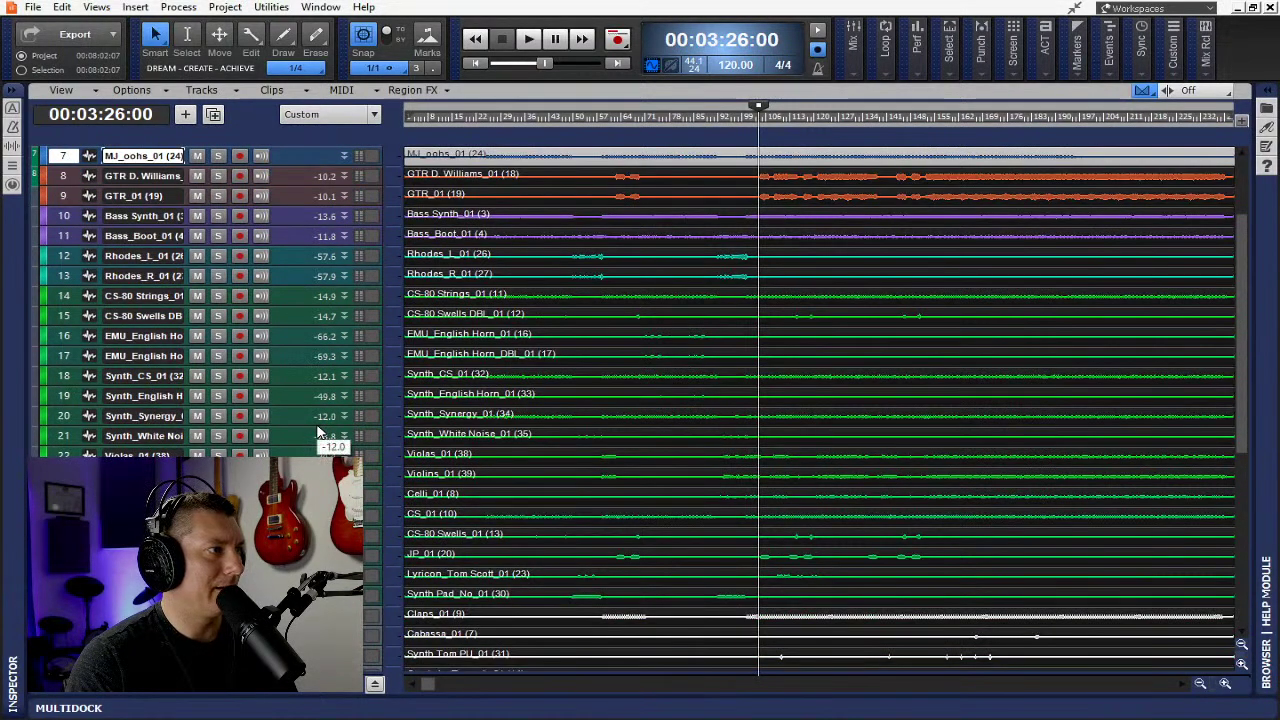
Check the track order, select strips 14 to 29 in the console, from CS-80 Strings_01 to Synth Pad, and solo them together.
scroll(318, 432, down, 3)
scroll(318, 432, up, 5)
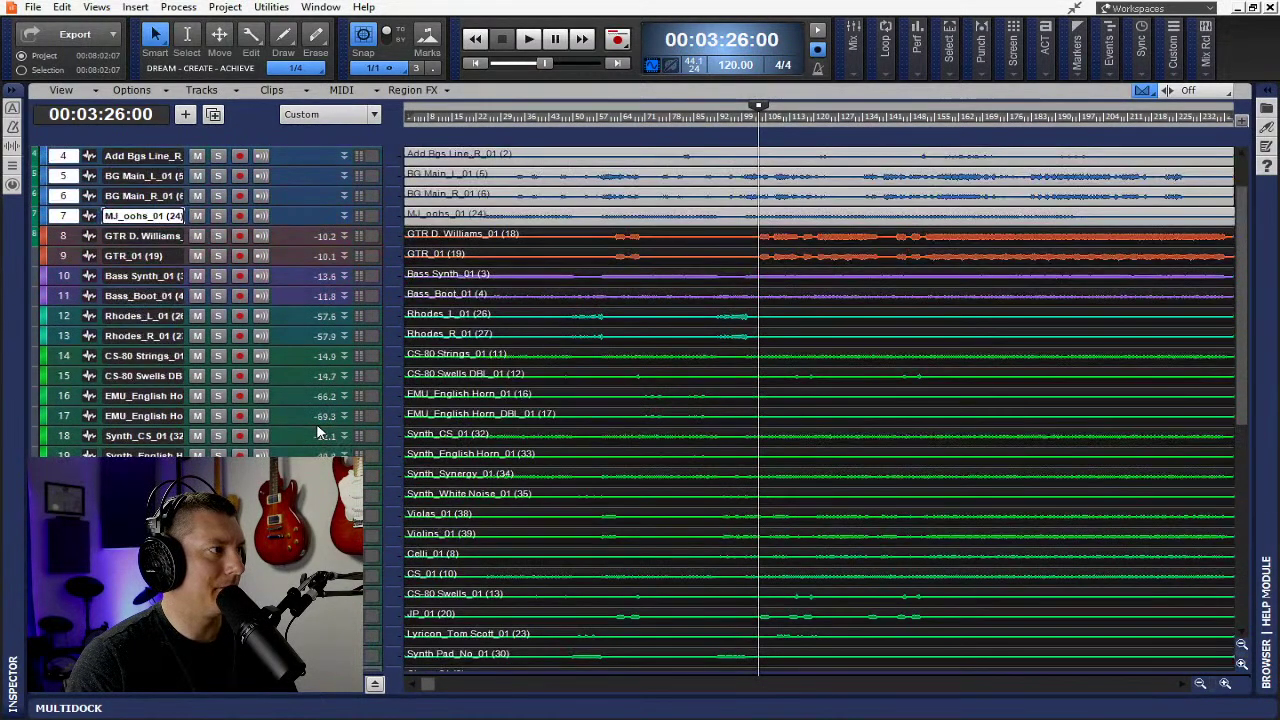
scroll(318, 432, down, 3)
scroll(318, 432, down, 2)
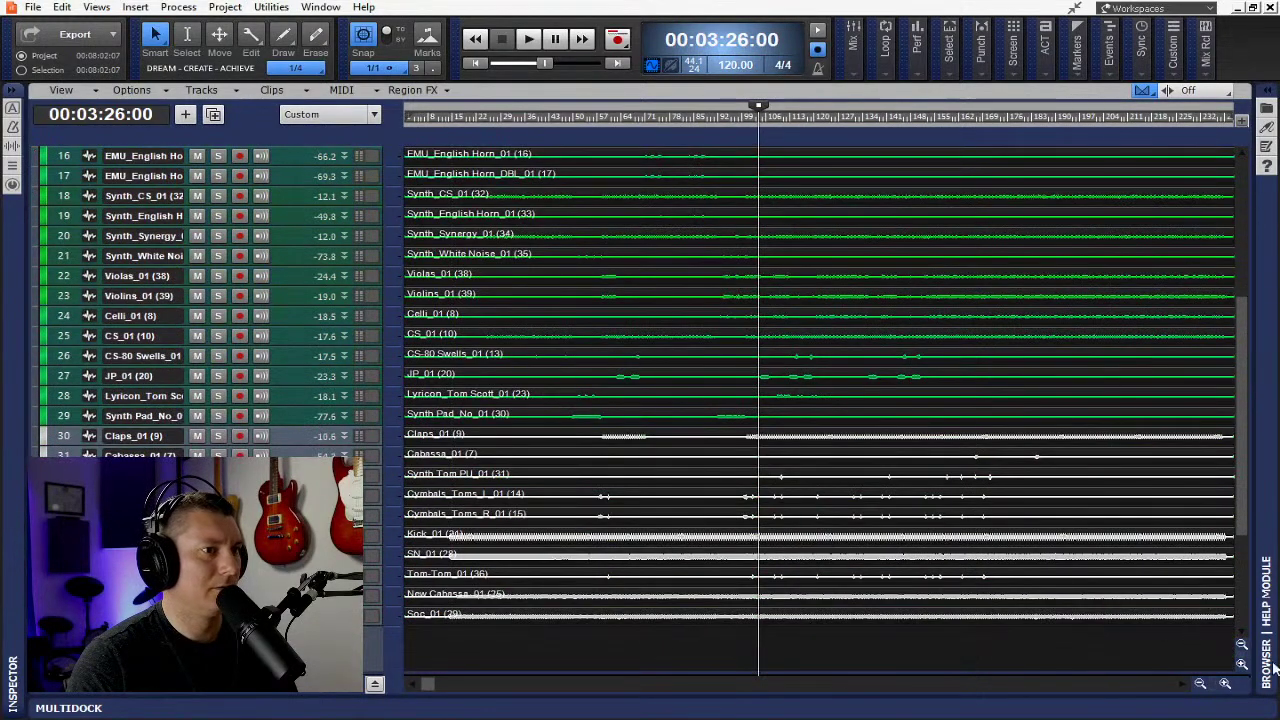
key(alt+3)
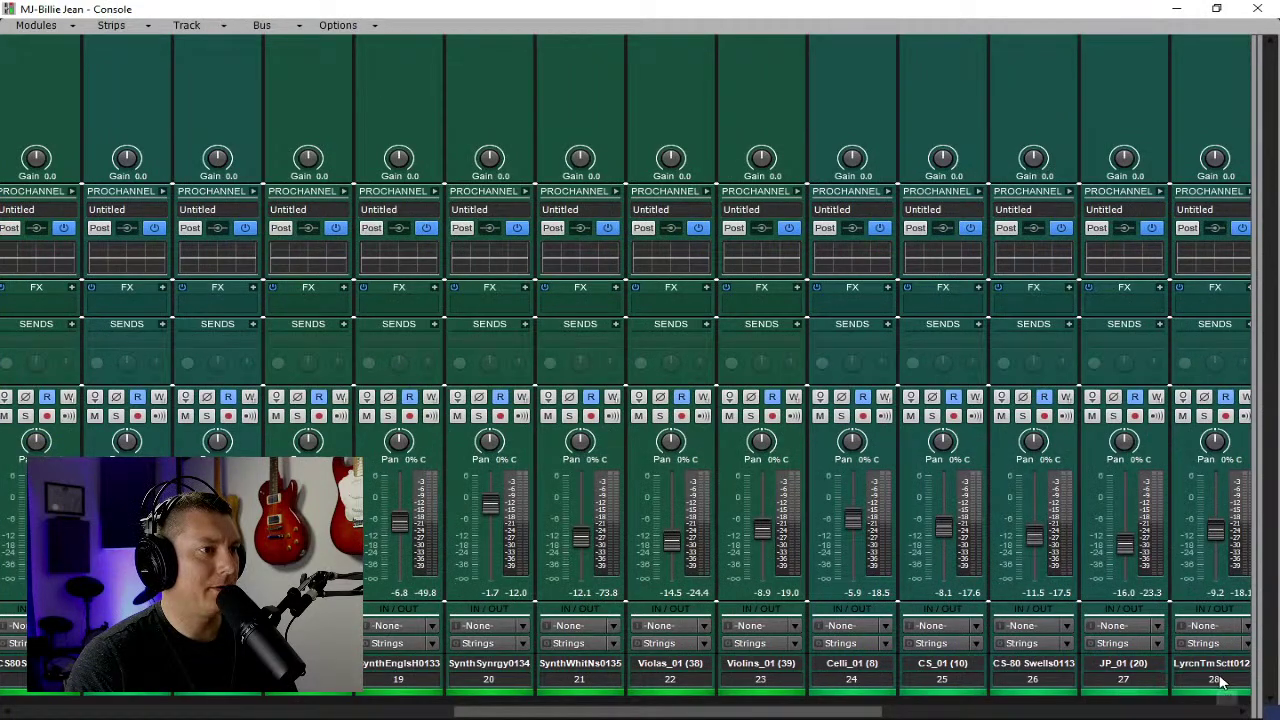
click(975, 711)
scroll(577, 686, left, 9)
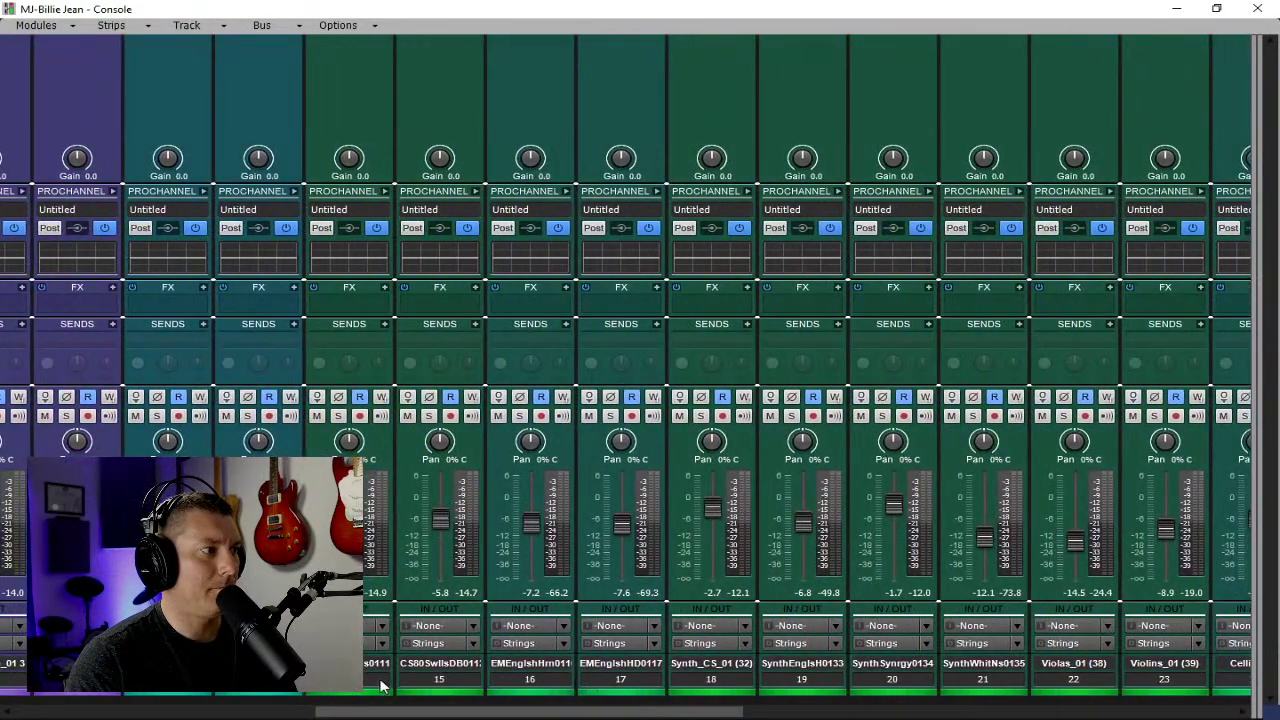
drag(380, 686, 1097, 683)
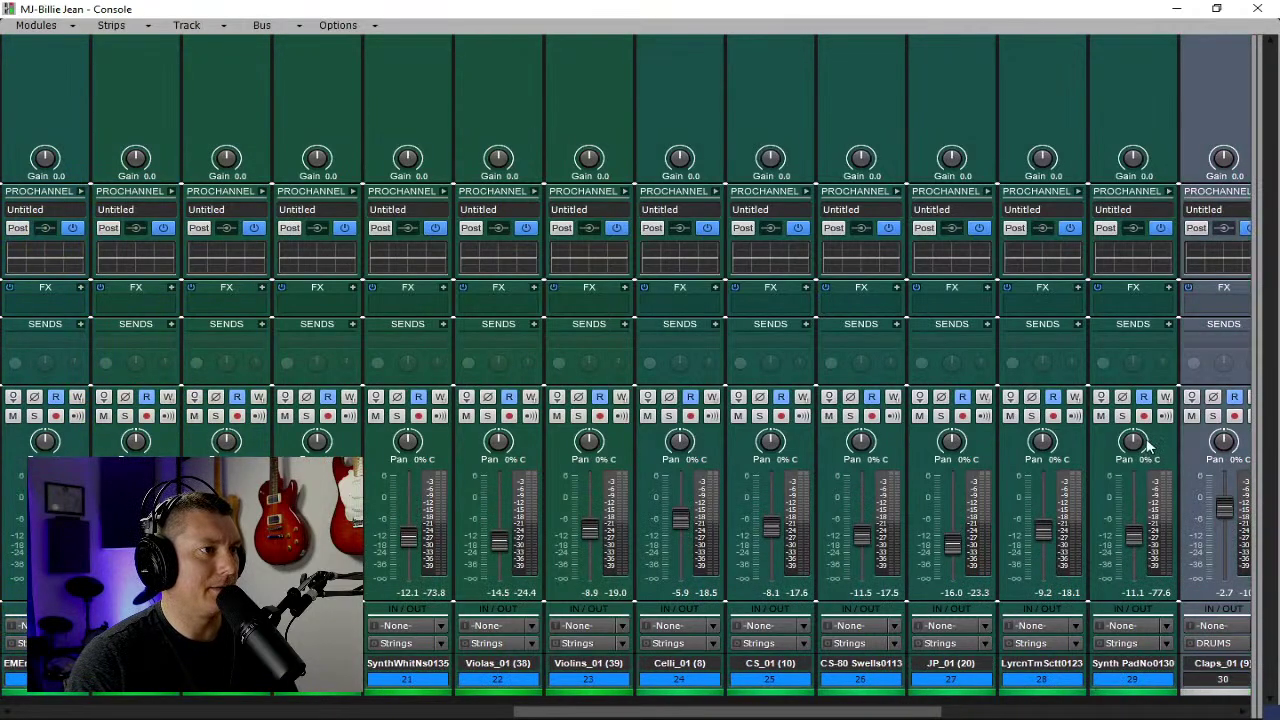
click(1122, 415)
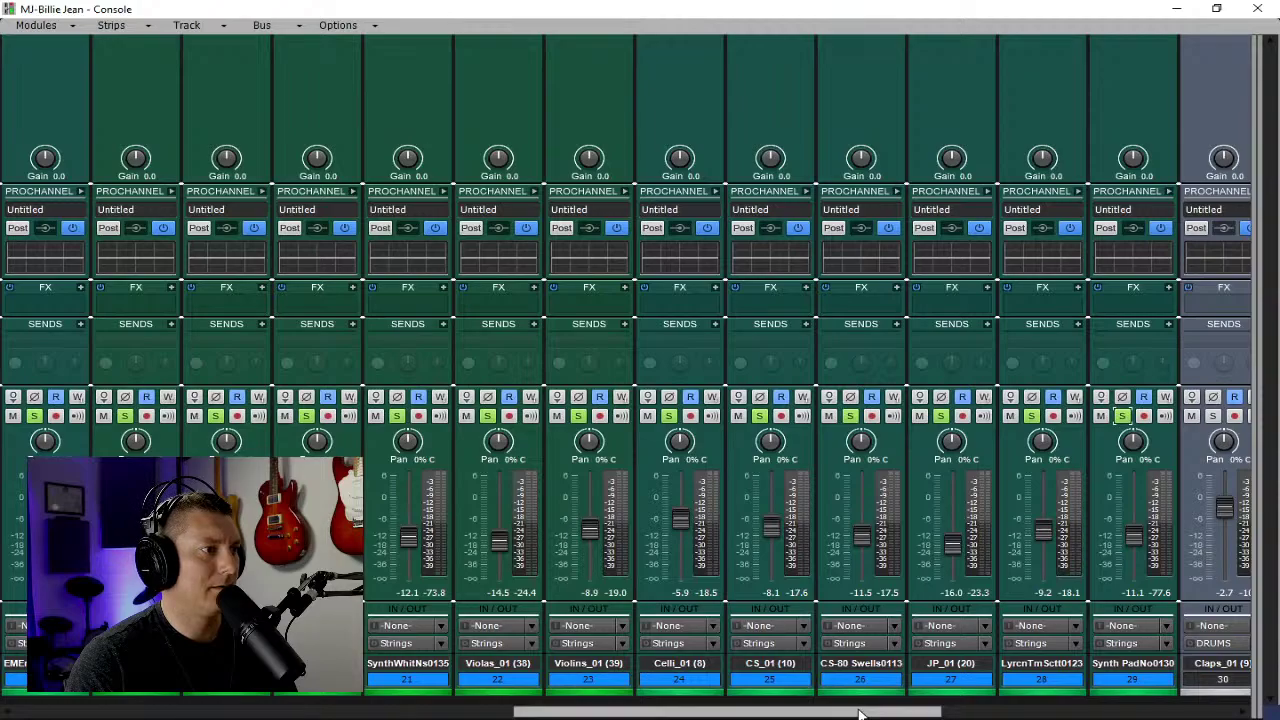
Raise the Synth_CS_01 fader to -1.9 and pan it 50% right, and pan CS-80 Swells DBL to the left.
drag(857, 714, 714, 714)
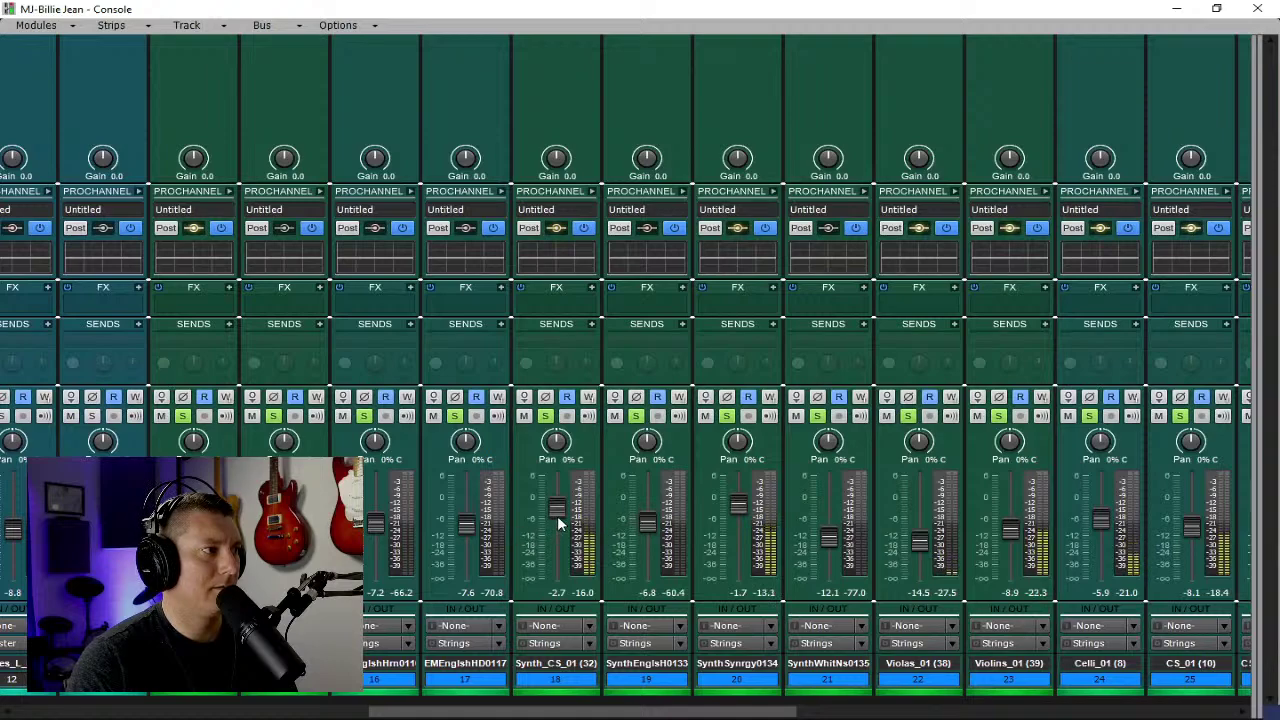
drag(556, 511, 558, 452)
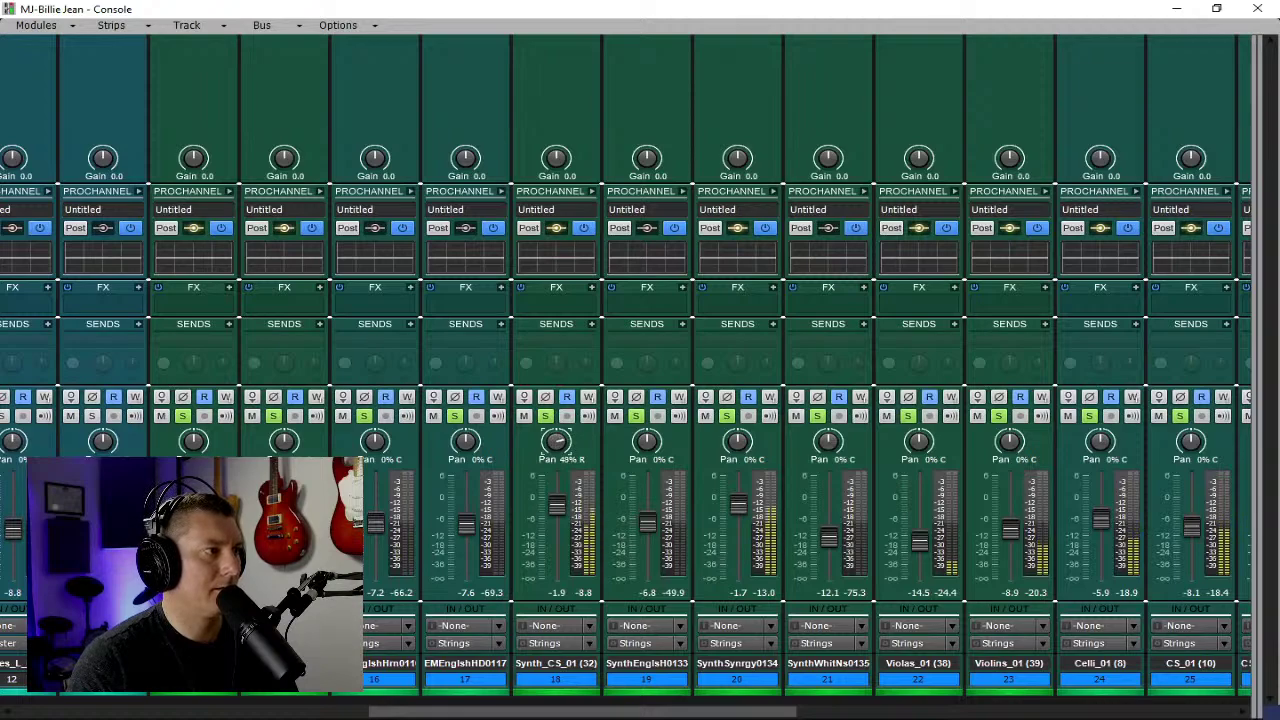
drag(557, 448, 557, 447)
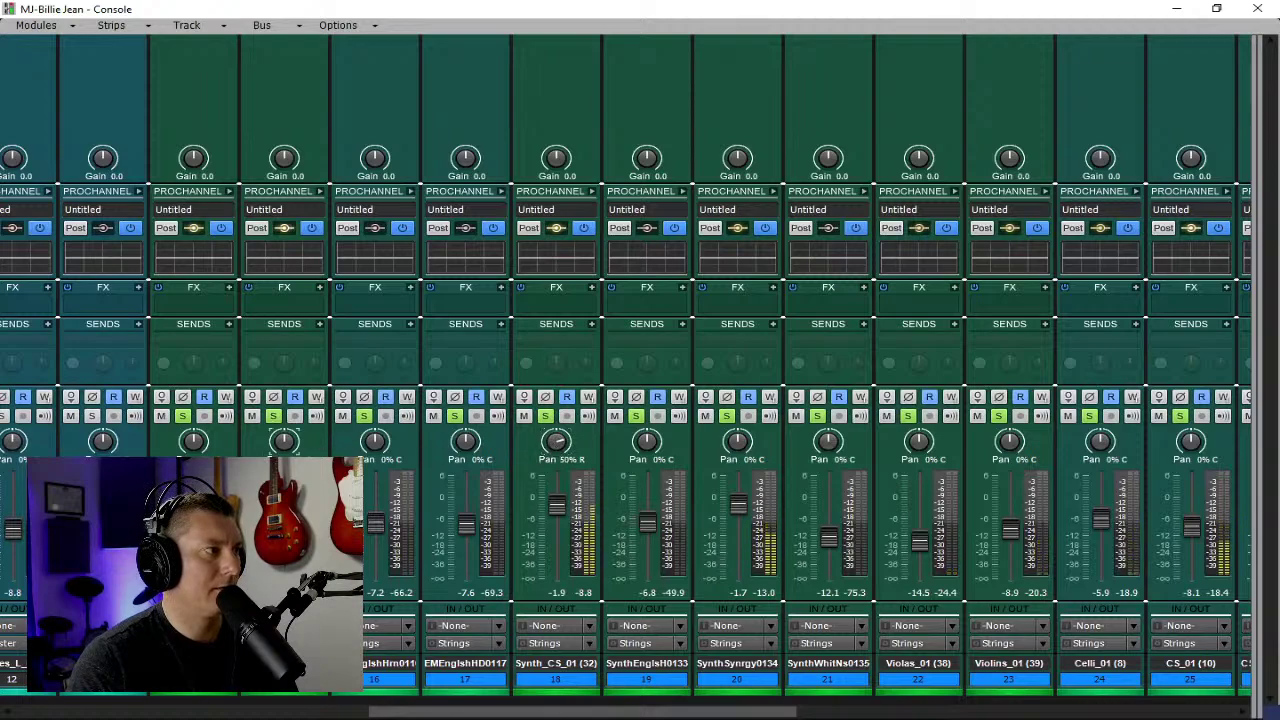
drag(285, 442, 285, 454)
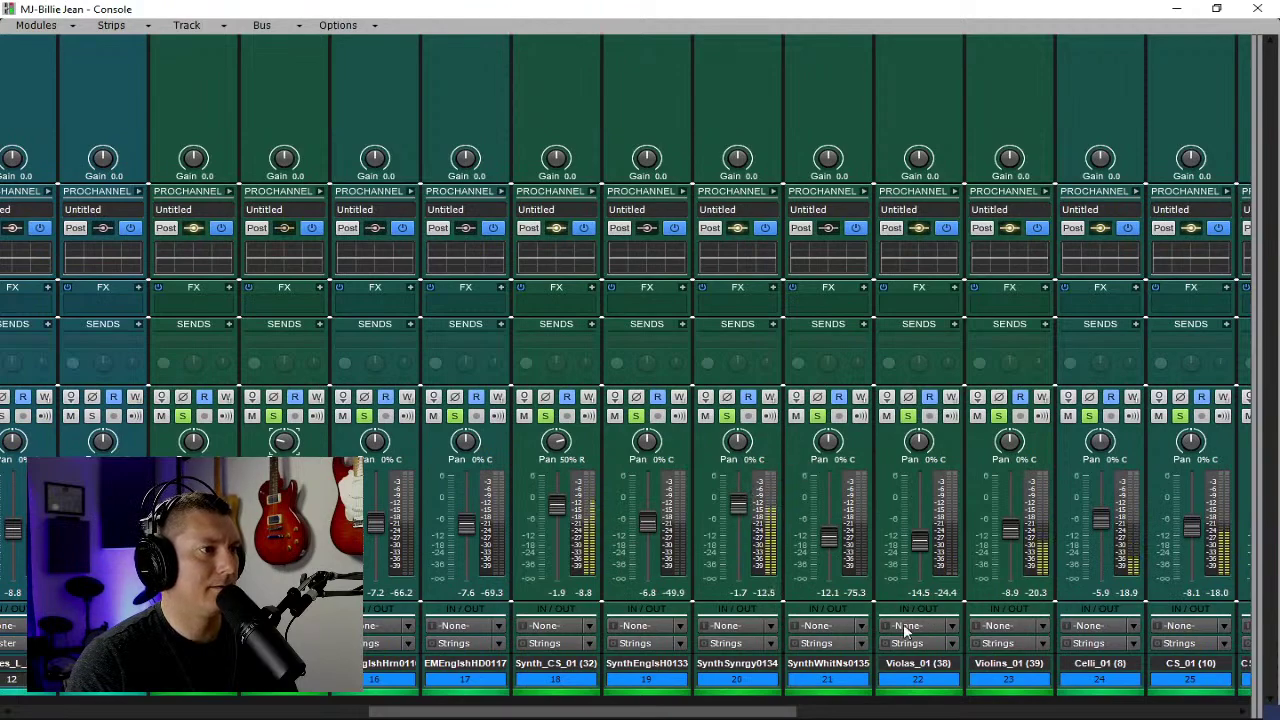
Raise the Violas_01 fader to -6.1 and pan it 50% left, and pan Violins_01 50% right.
drag(733, 710, 856, 710)
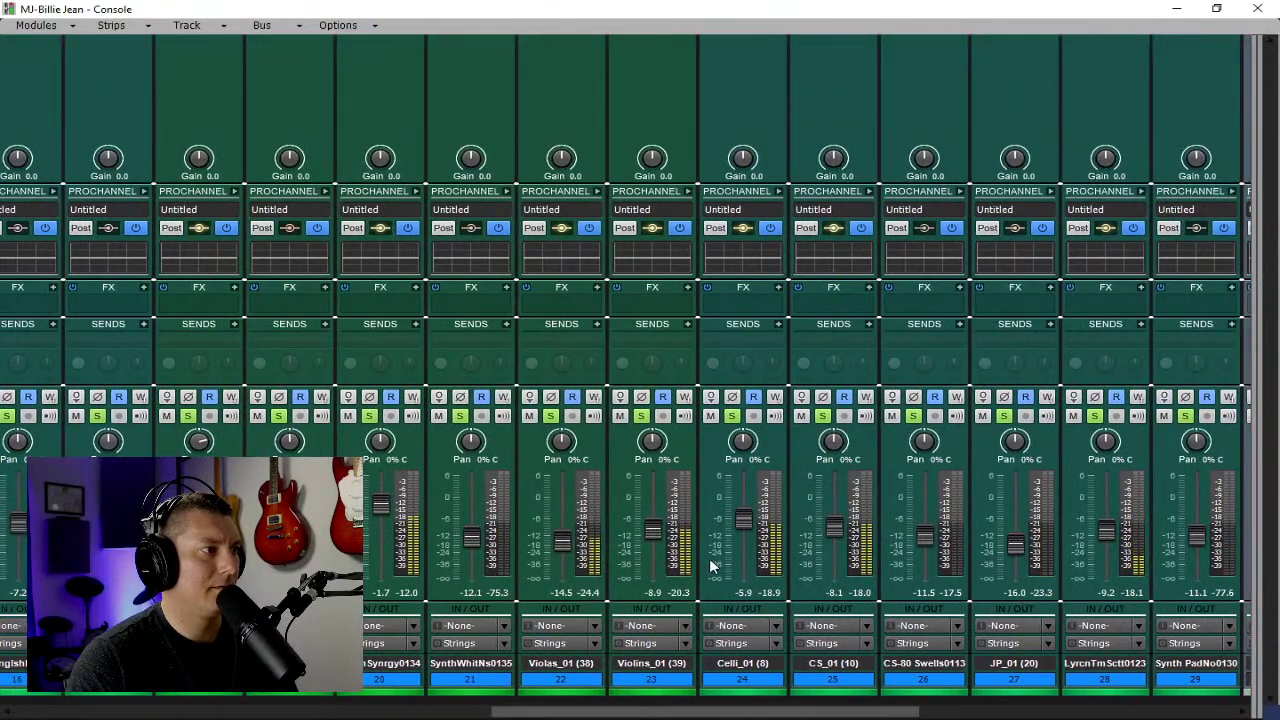
mouse_move(562, 541)
mouse_down()
mouse_move(562, 493)
mouse_move(562, 518)
mouse_up()
drag(562, 443, 562, 474)
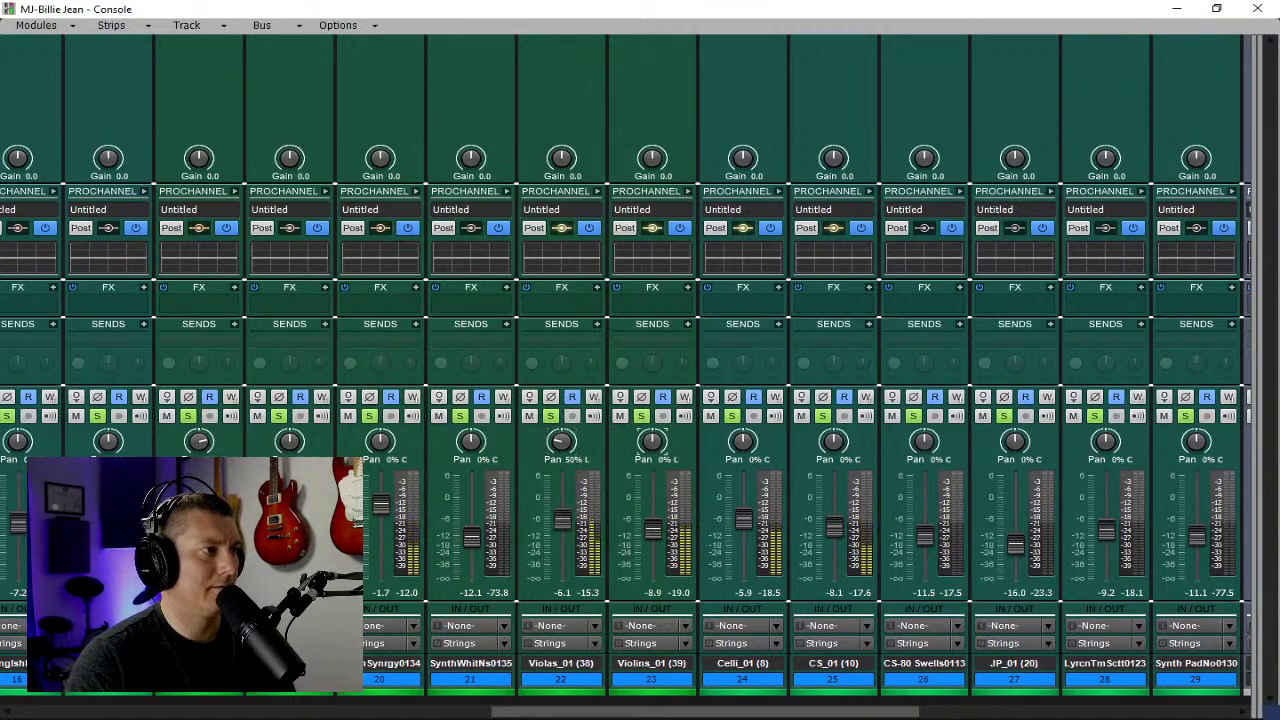
drag(652, 441, 652, 436)
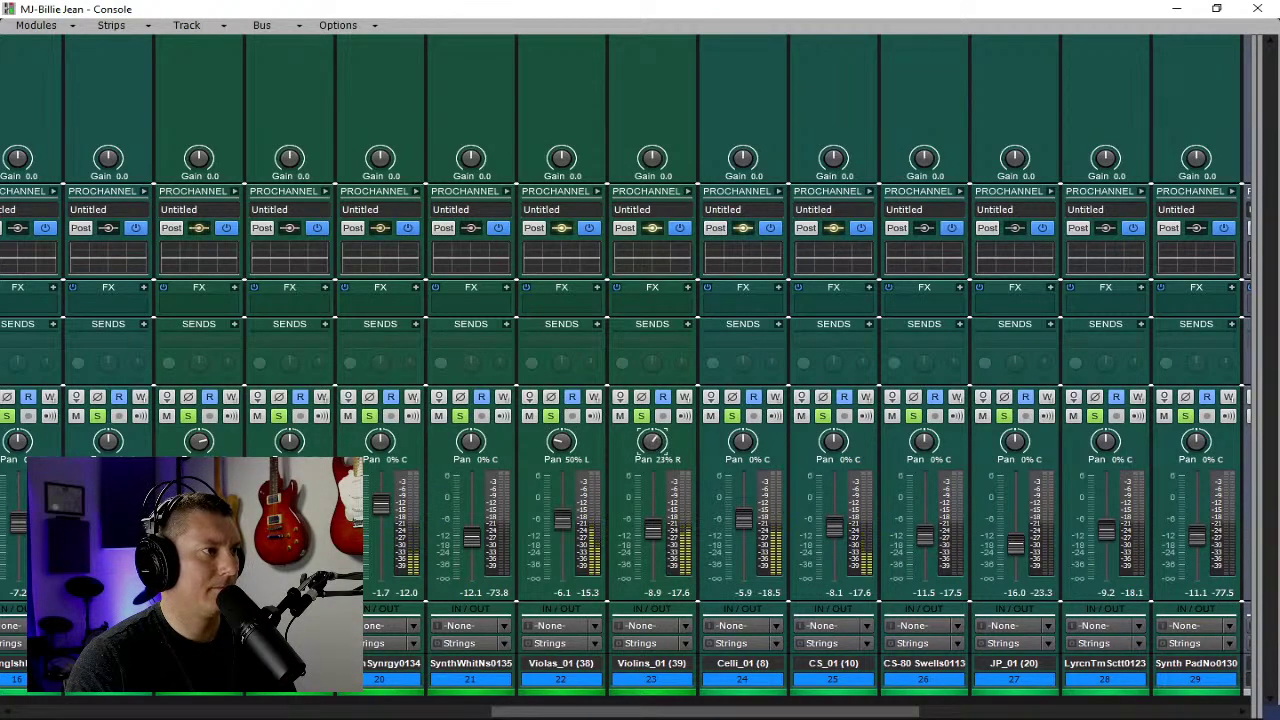
drag(652, 441, 652, 437)
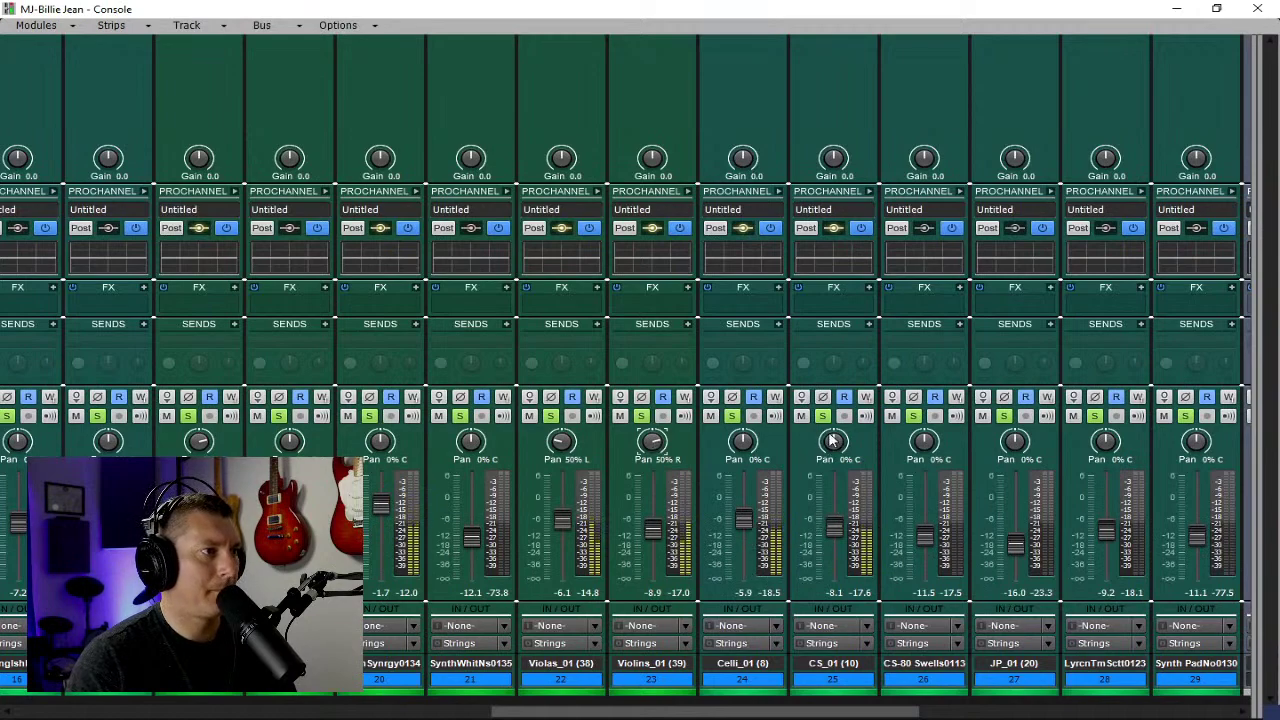
Raise CS_01 to -6.2 and Celli_01 to -3.1, panning Celli_01 50% left and CS_01 50% right.
mouse_move(834, 525)
mouse_down()
mouse_move(834, 478)
mouse_move(834, 515)
mouse_up()
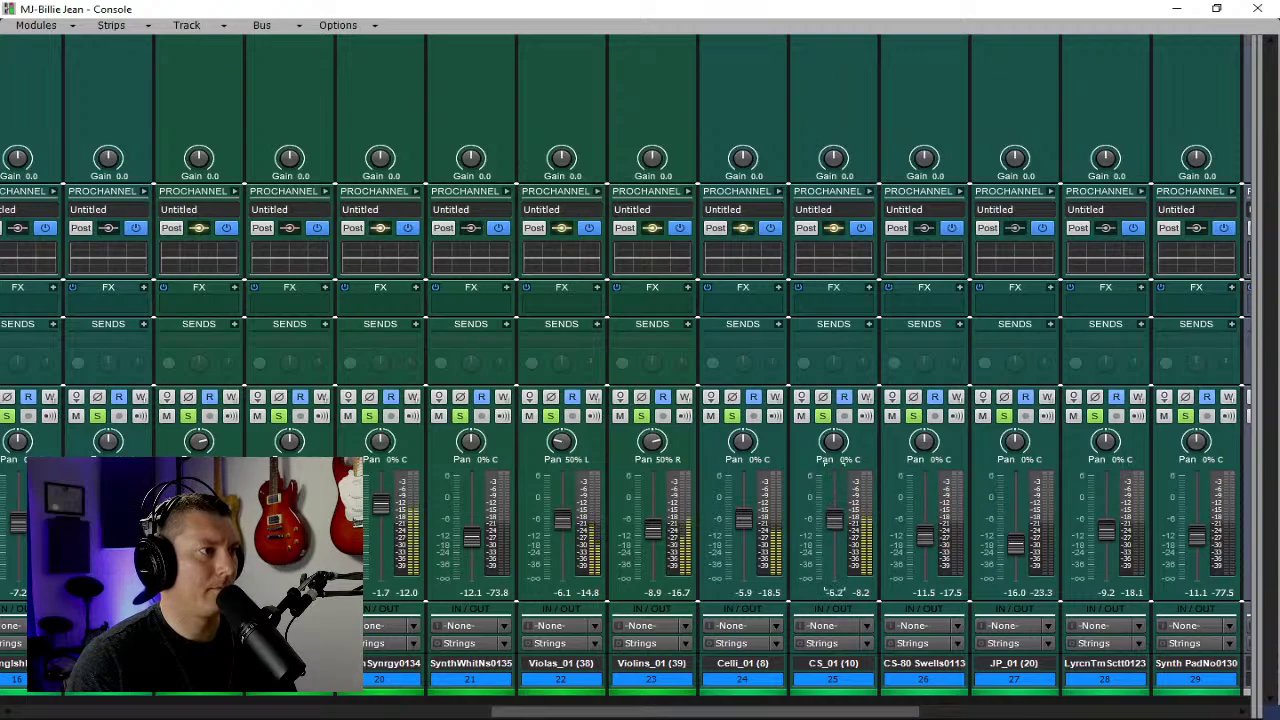
mouse_move(743, 518)
mouse_down()
mouse_move(743, 479)
mouse_move(745, 519)
mouse_up()
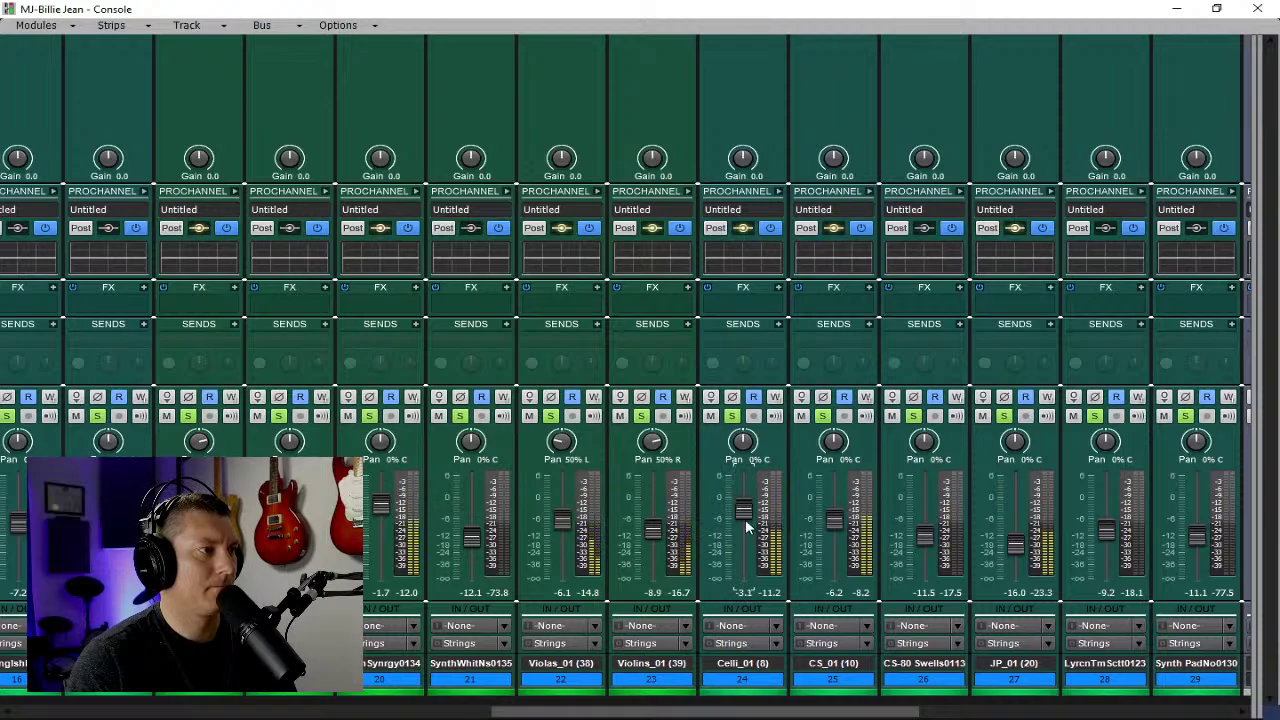
drag(744, 442, 741, 456)
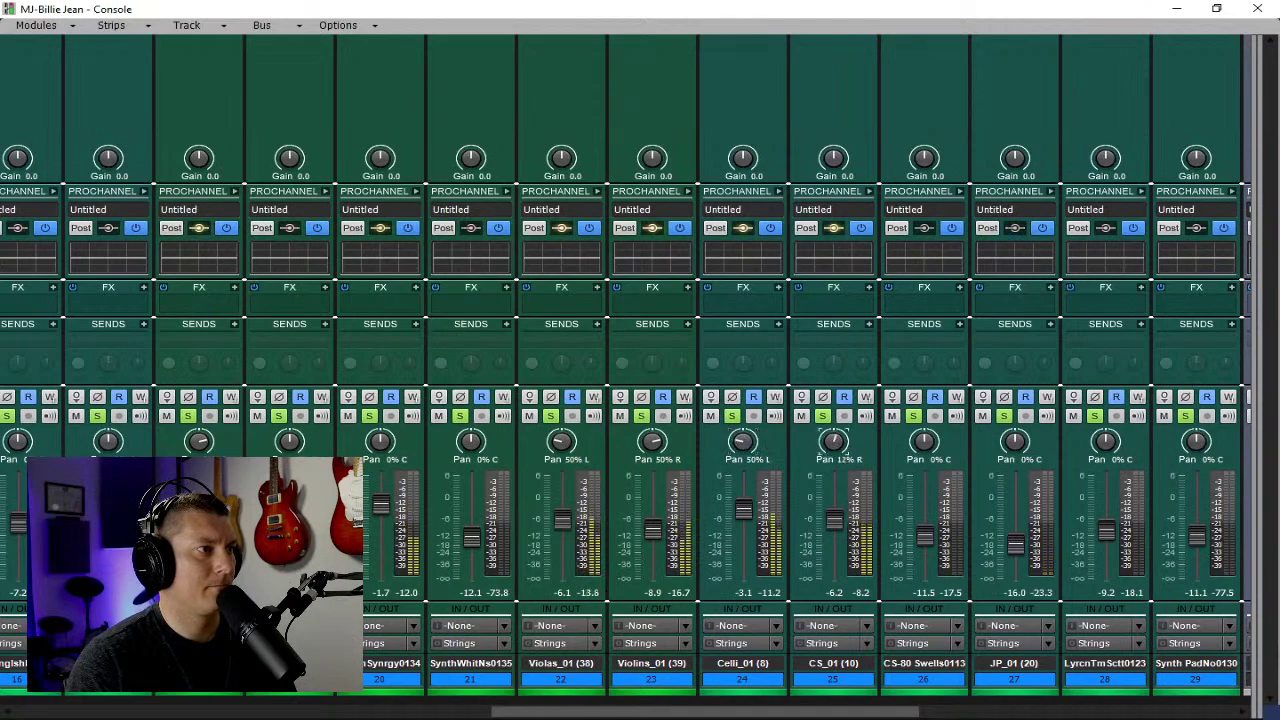
drag(833, 441, 833, 440)
mouse_move(836, 462)
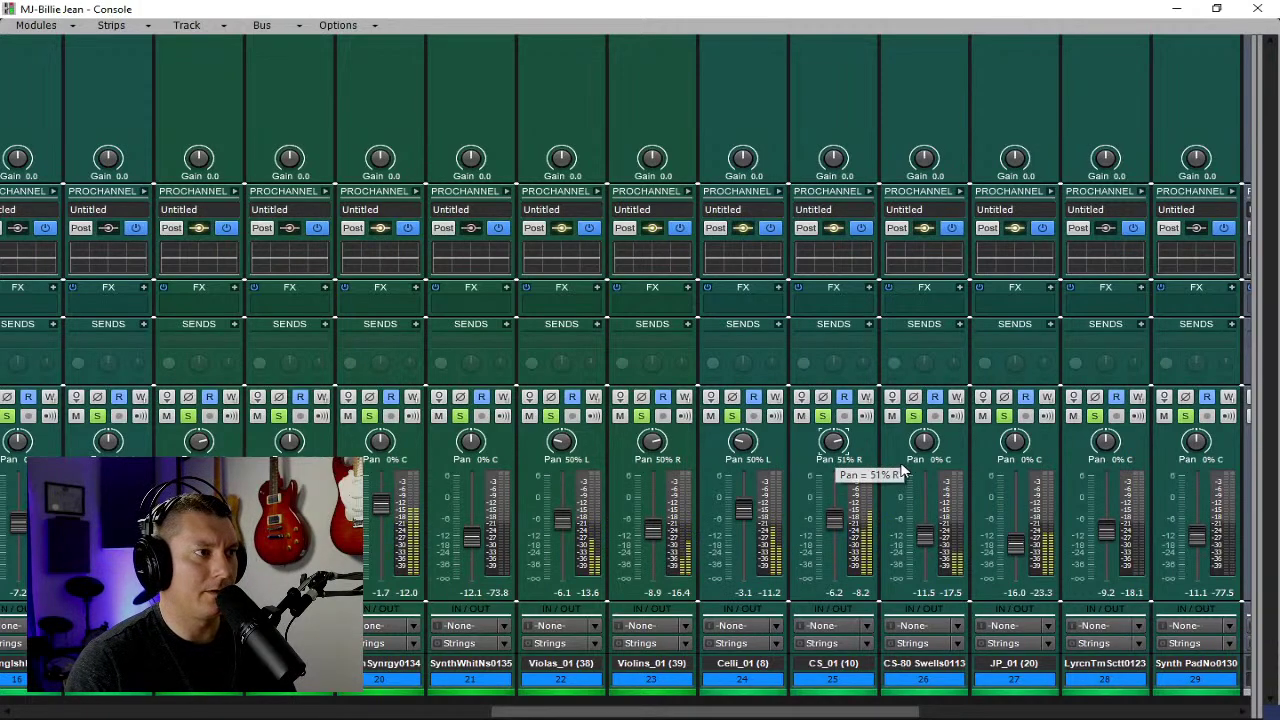
Reset the Celli_01 pan to centre and try an off-centre pan on CS-80 Swells_01 during playback.
mouse_move(741, 448)
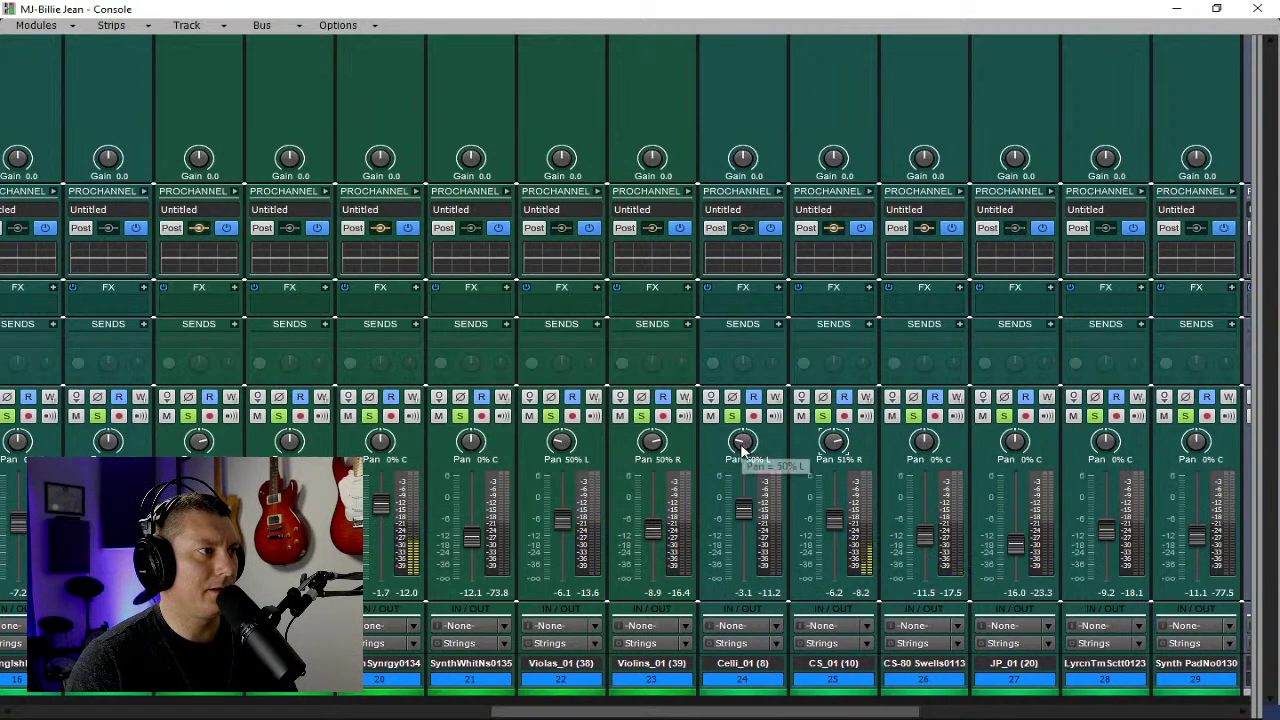
alt+click(741, 443)
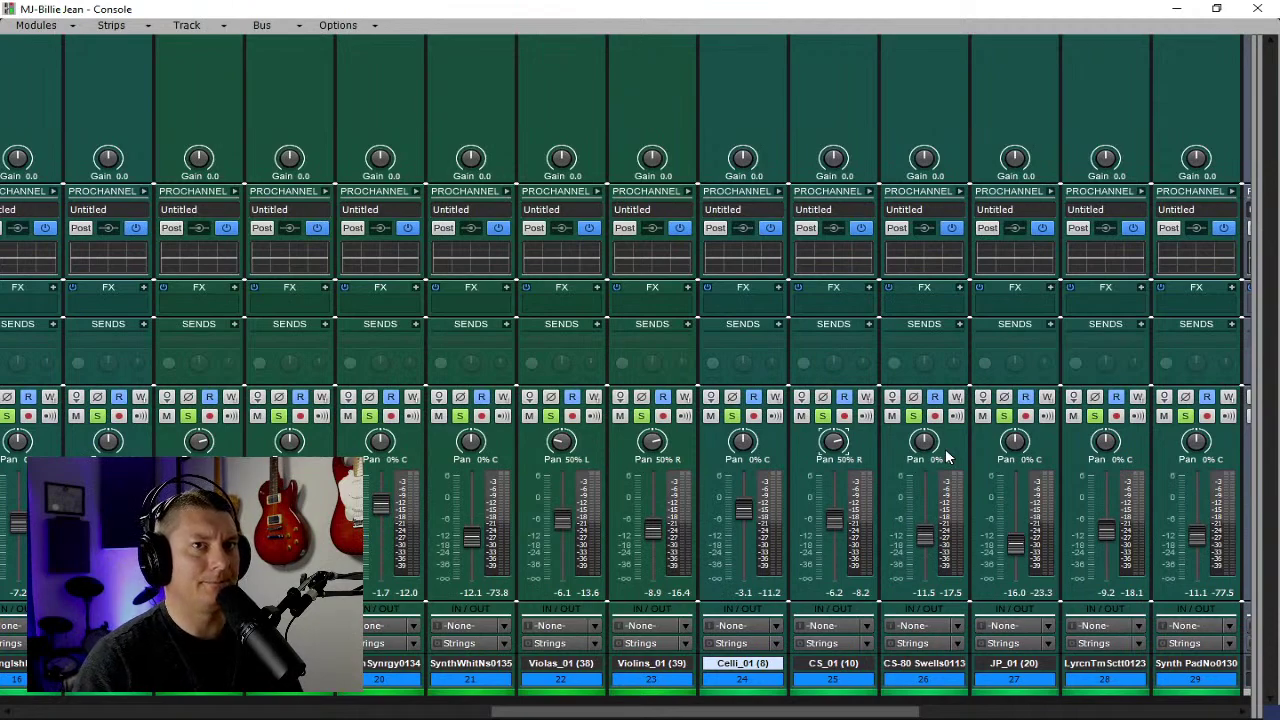
key(space)
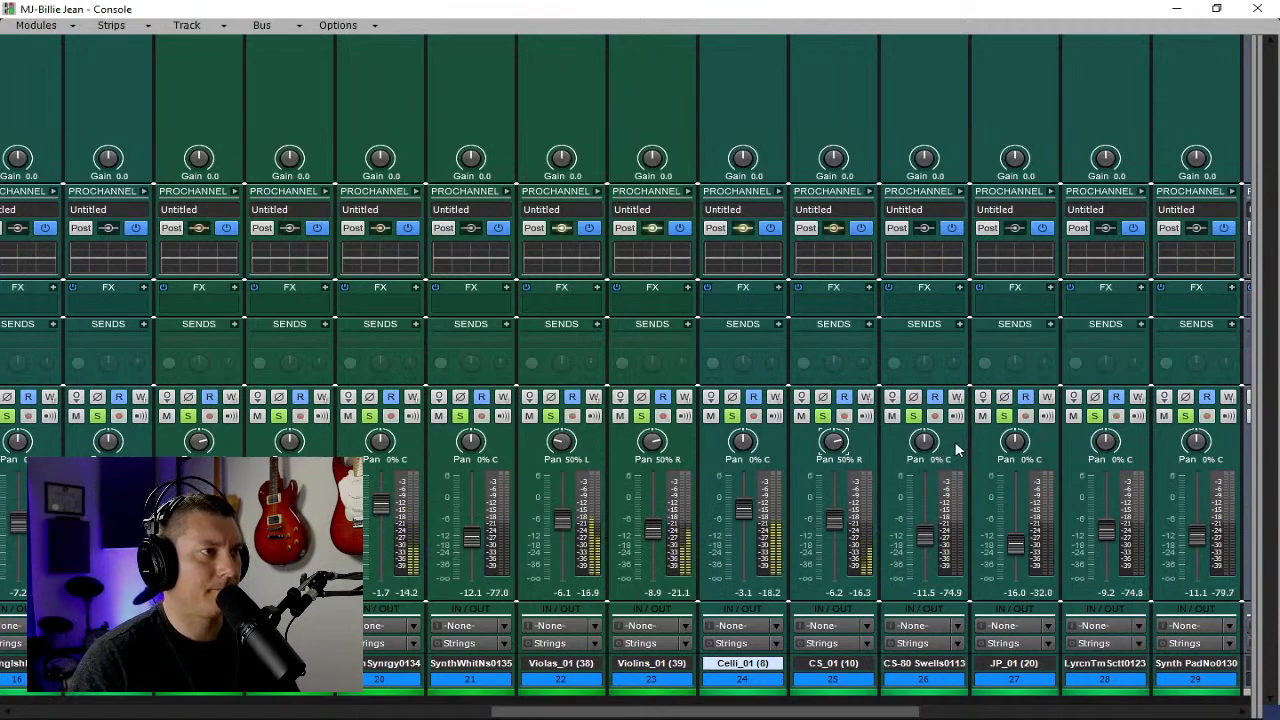
mouse_move(926, 448)
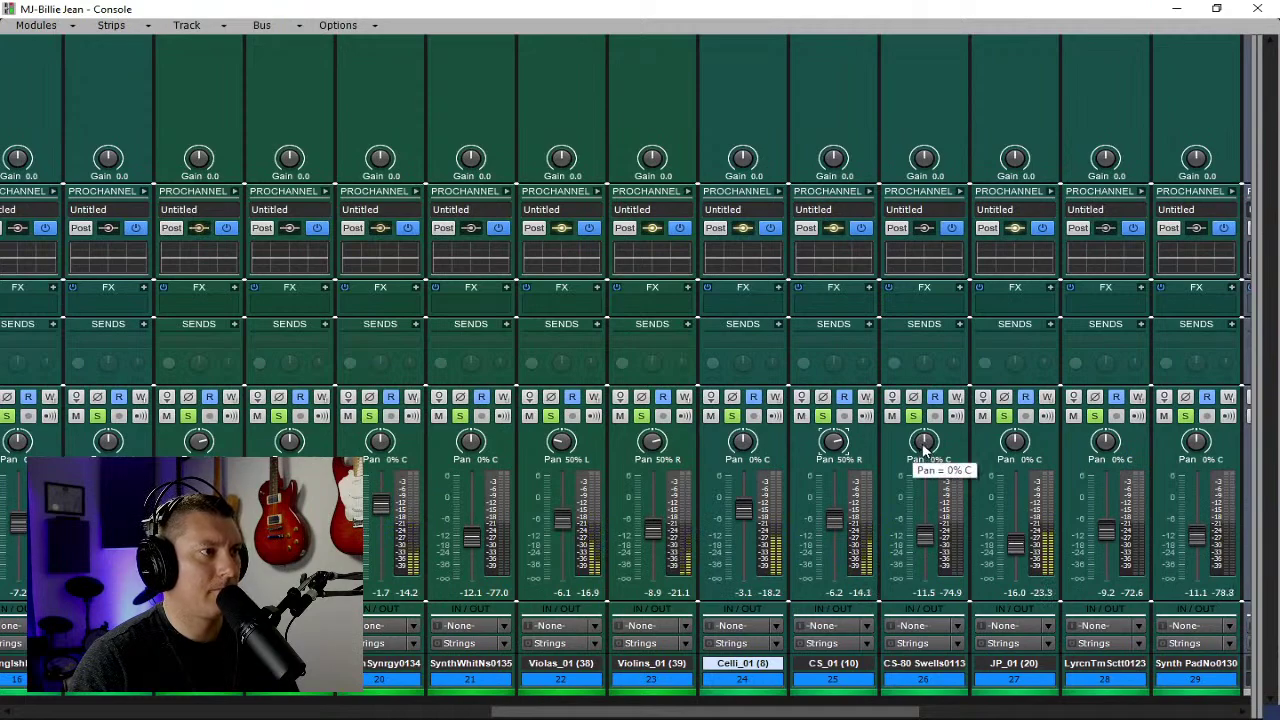
drag(926, 448, 926, 431)
double_click(924, 447)
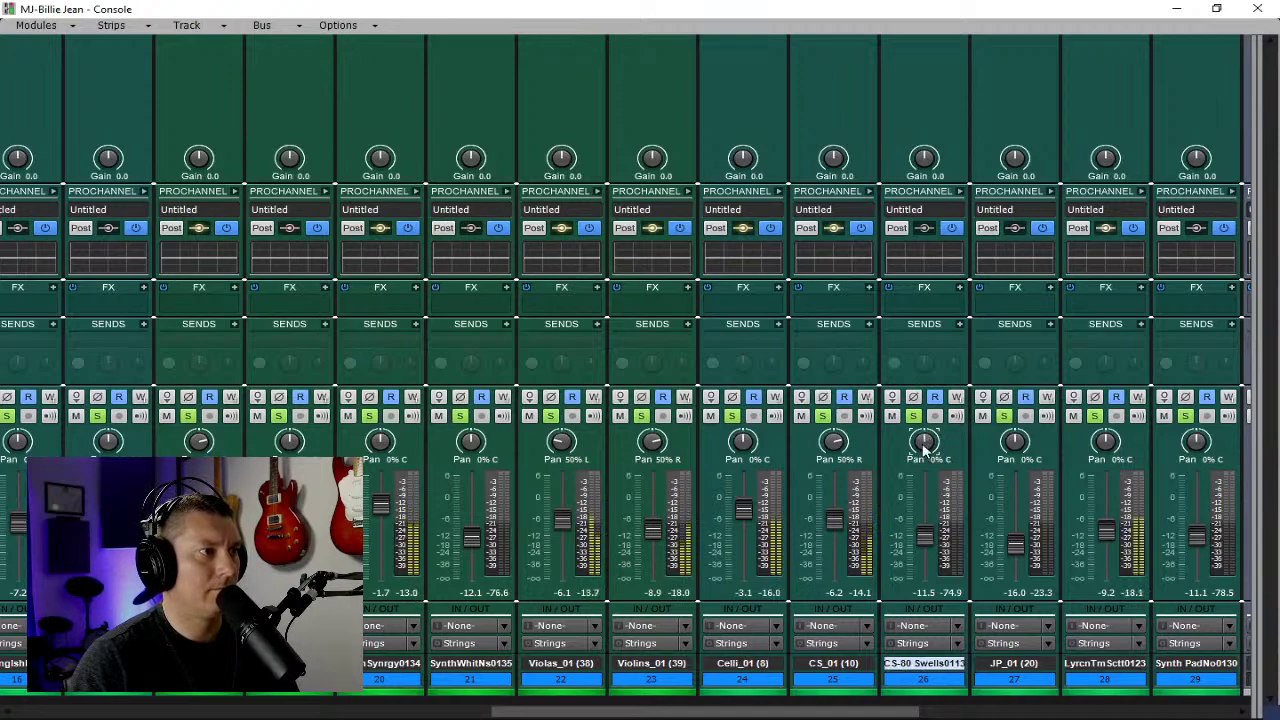
Pan the Lyricon strip 50% right and raise its fader to -6.1, and pan JP_01 50% left.
drag(1105, 446, 1105, 438)
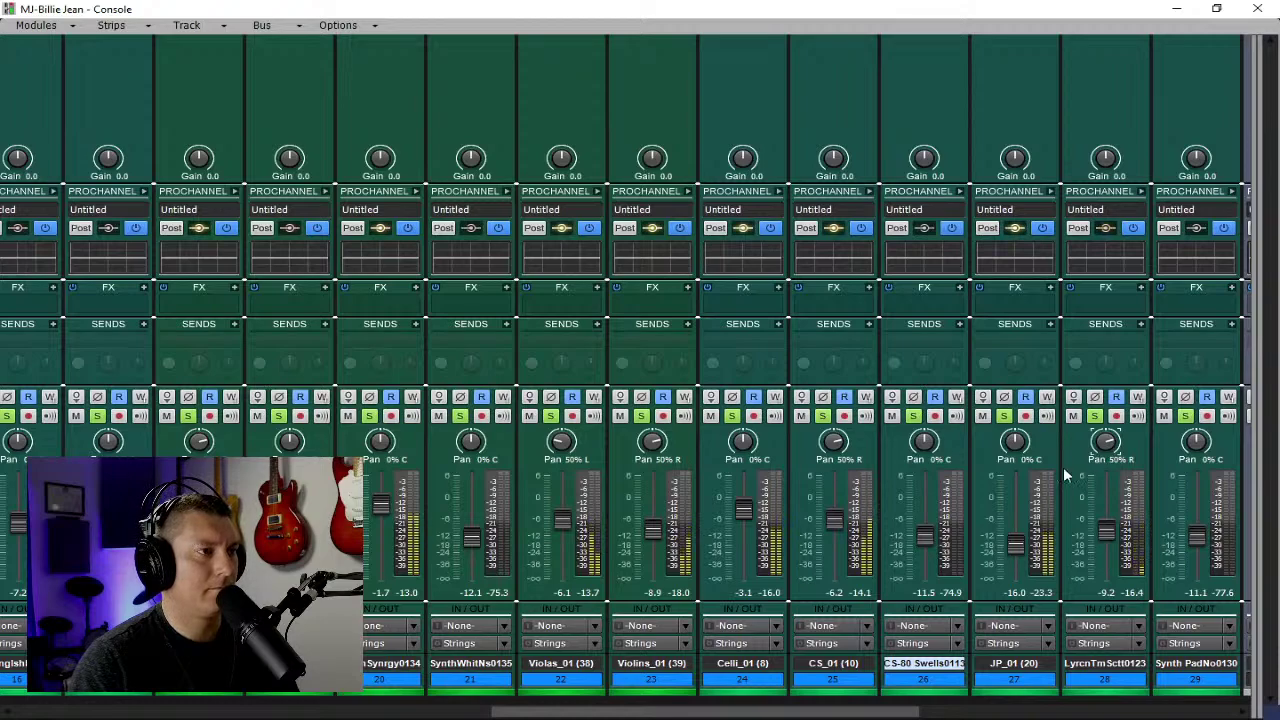
drag(1015, 451, 1015, 485)
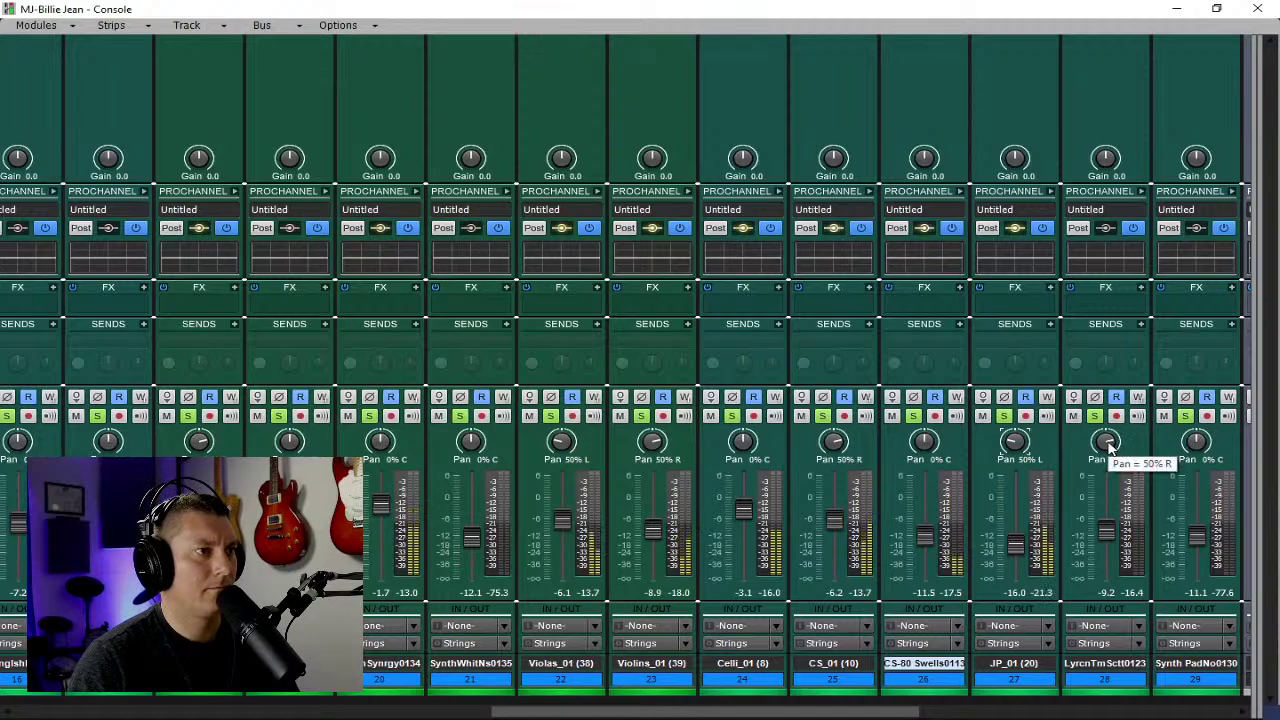
drag(1106, 531, 1107, 520)
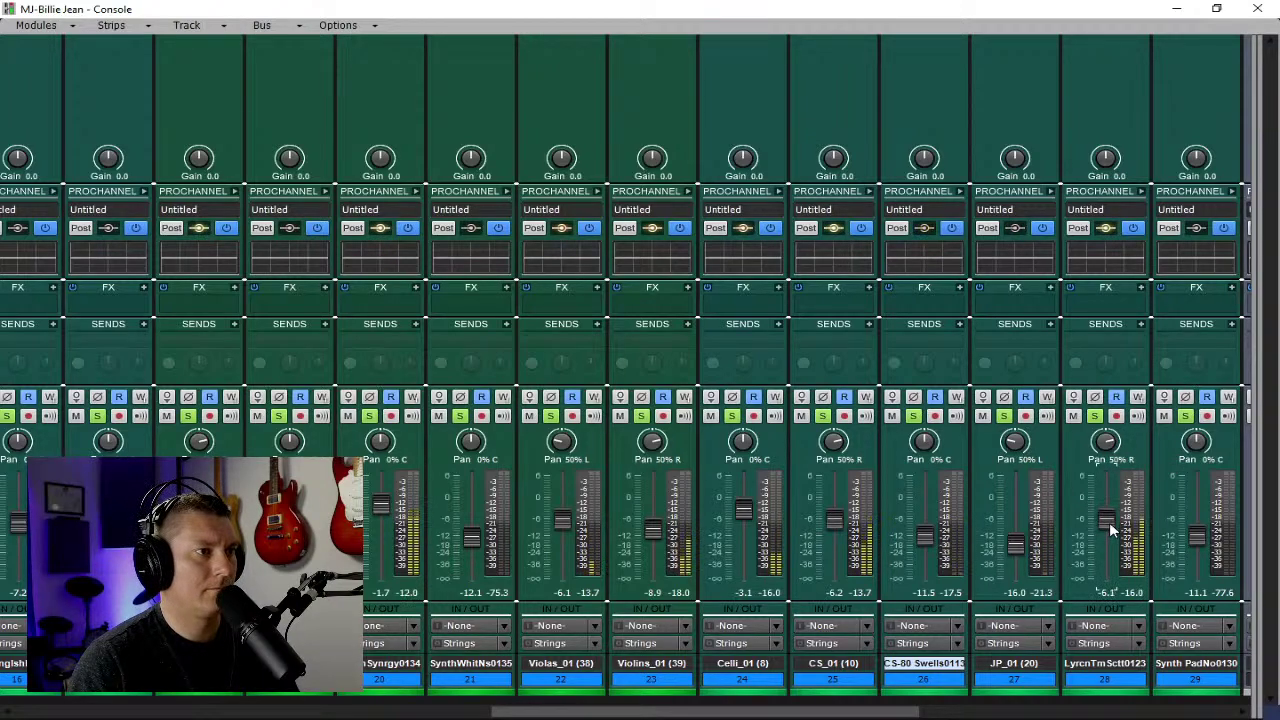
Widen the console's bus section to show the Master and Vocals strips beside the string and synth strips.
scroll(980, 703, right, 3)
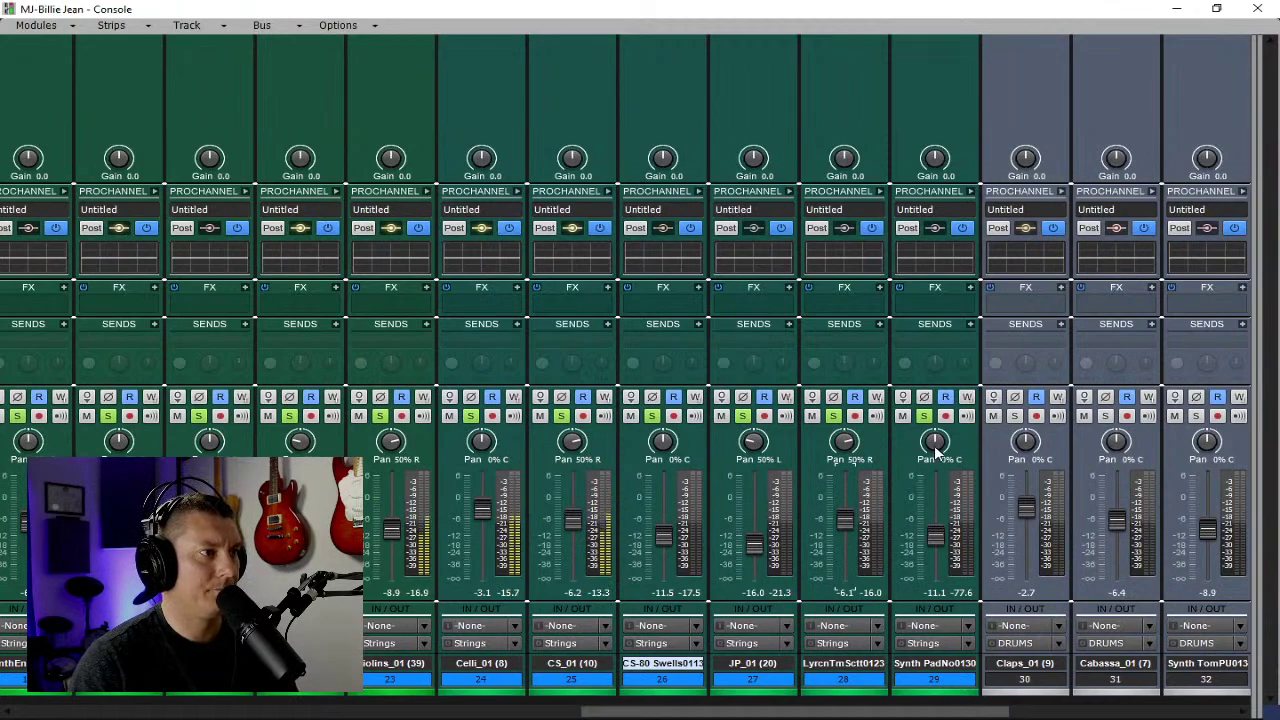
mouse_move(937, 452)
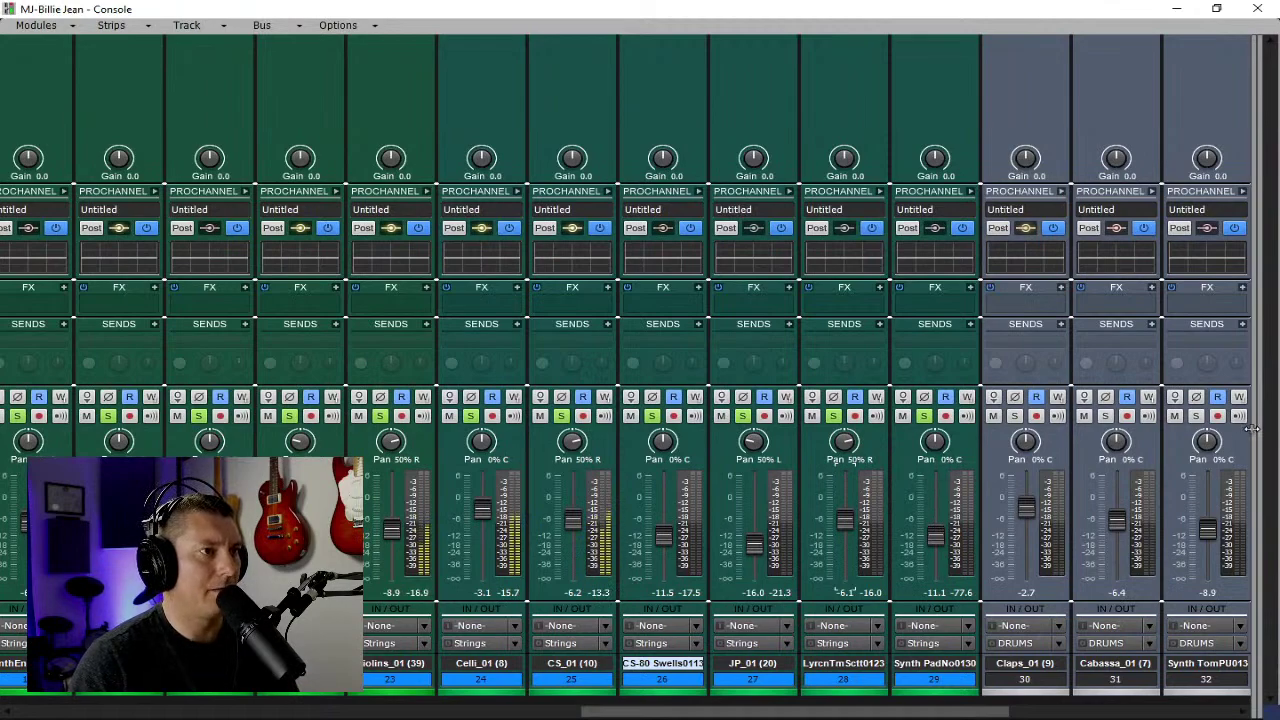
drag(1254, 440, 1045, 440)
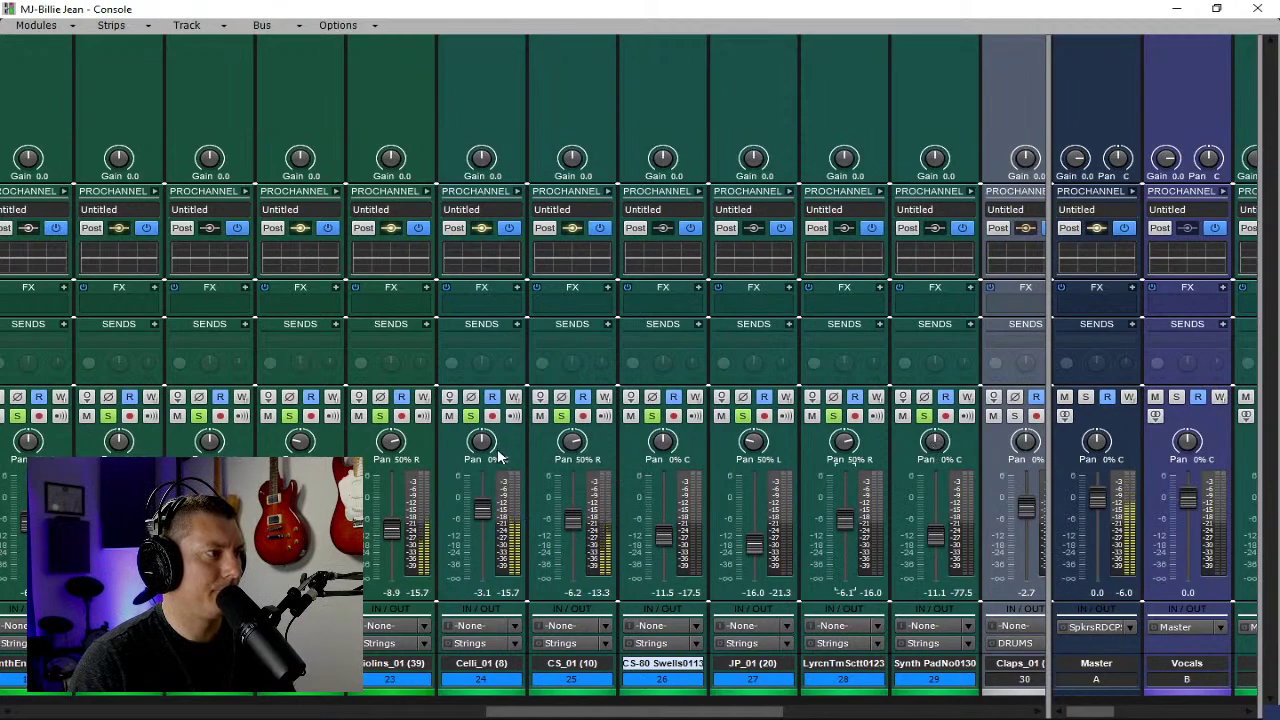
Pan Celli_01 50% left, EMU_English Horn_01 to the left and EMU_English Horn_DBL_01 50% right.
drag(484, 441, 482, 443)
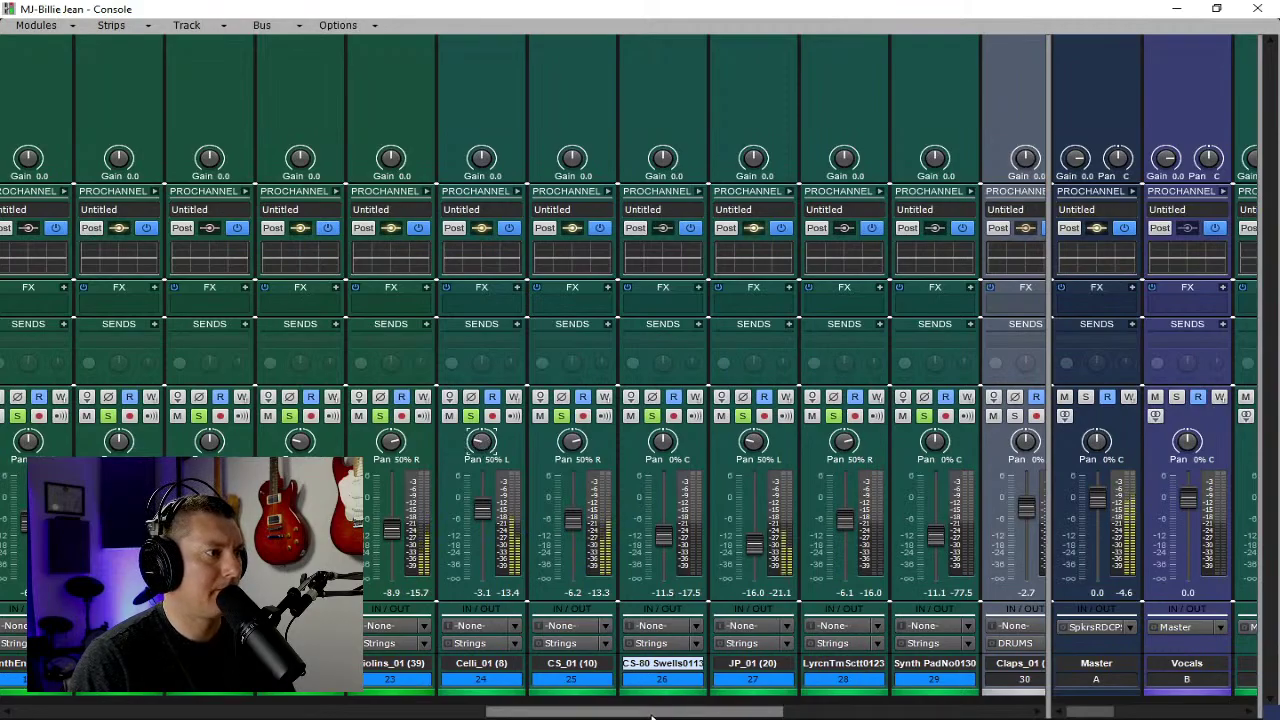
drag(650, 712, 489, 715)
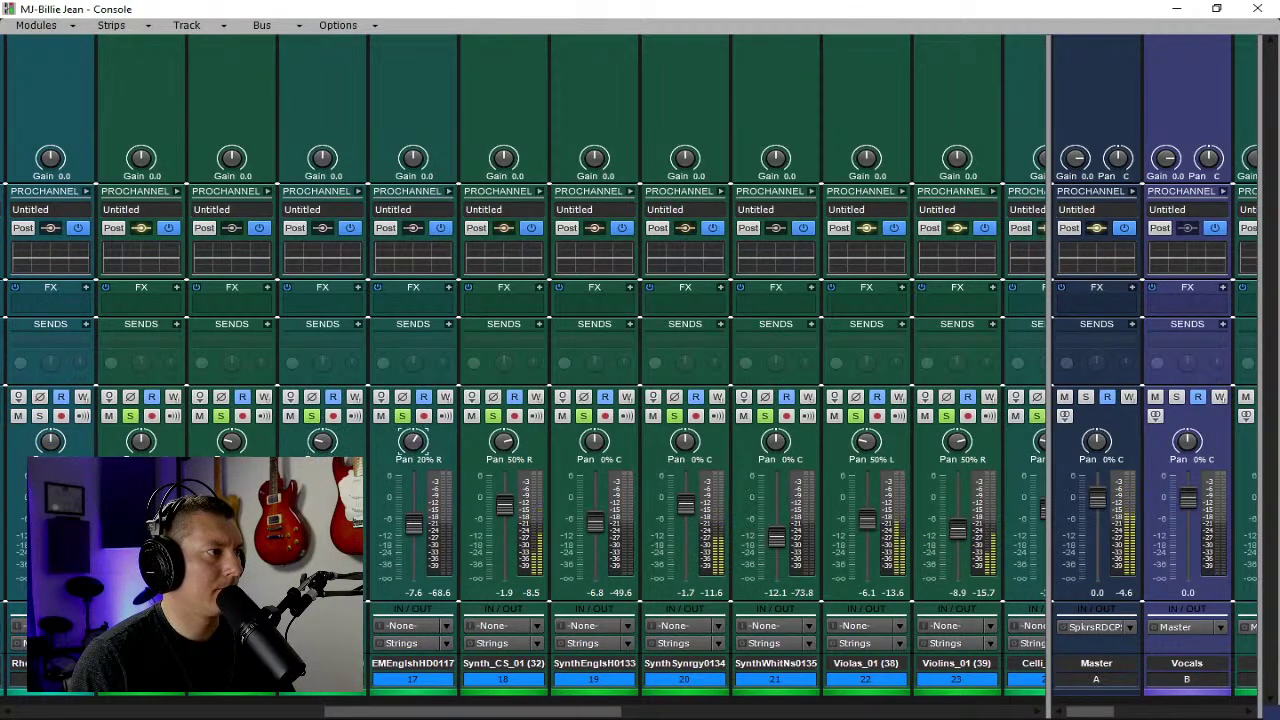
drag(413, 441, 413, 442)
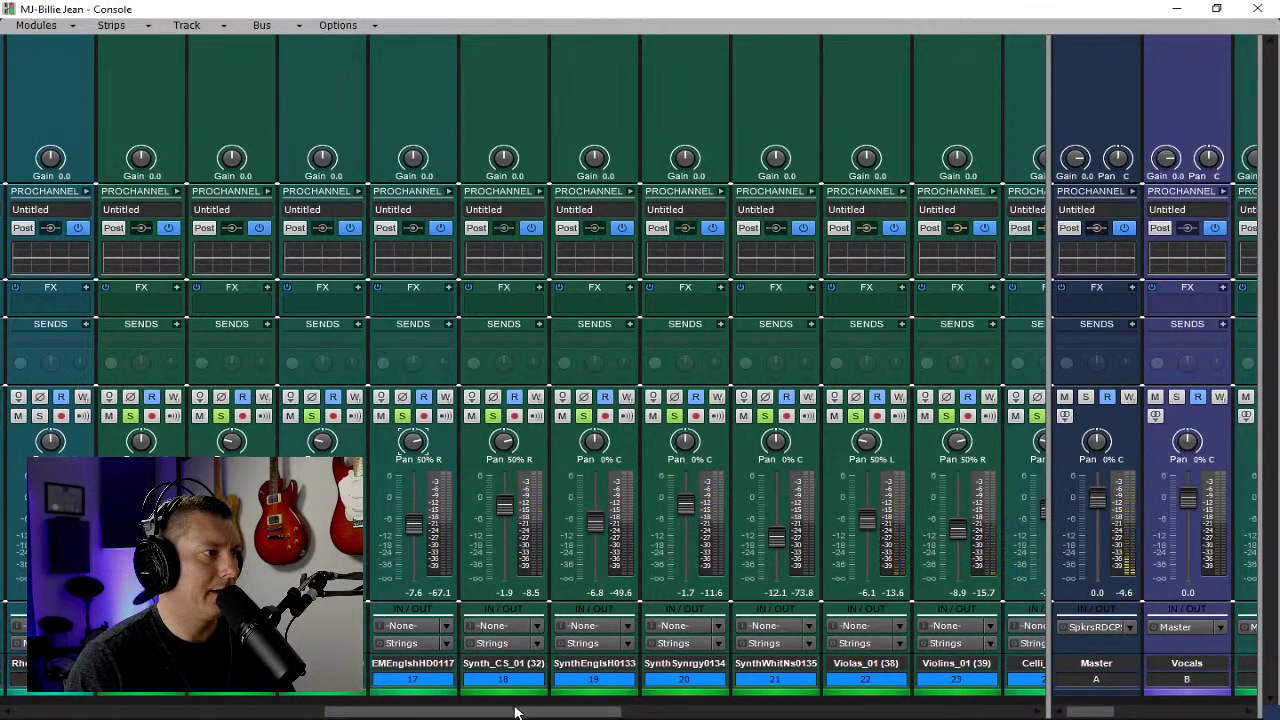
Clear the solo on the selected string and synth strips, save the project, and solo Synth_English Horn_01 alone.
drag(514, 712, 560, 714)
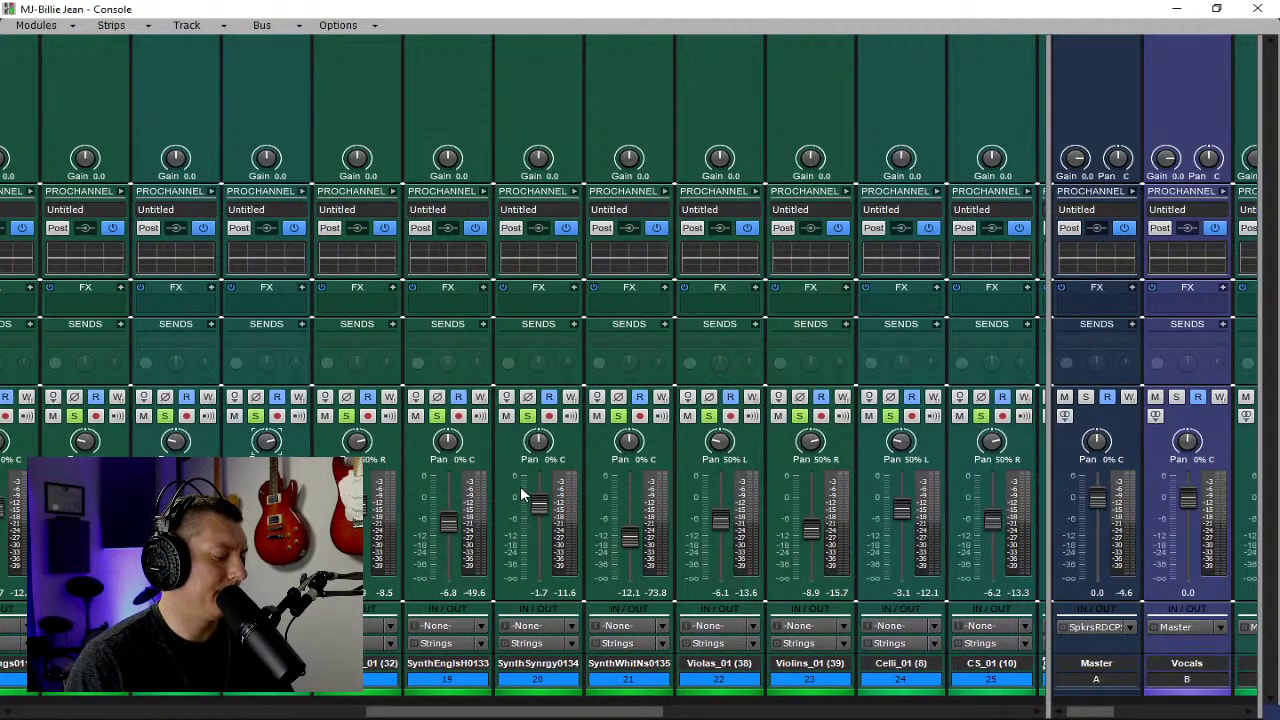
click(705, 417)
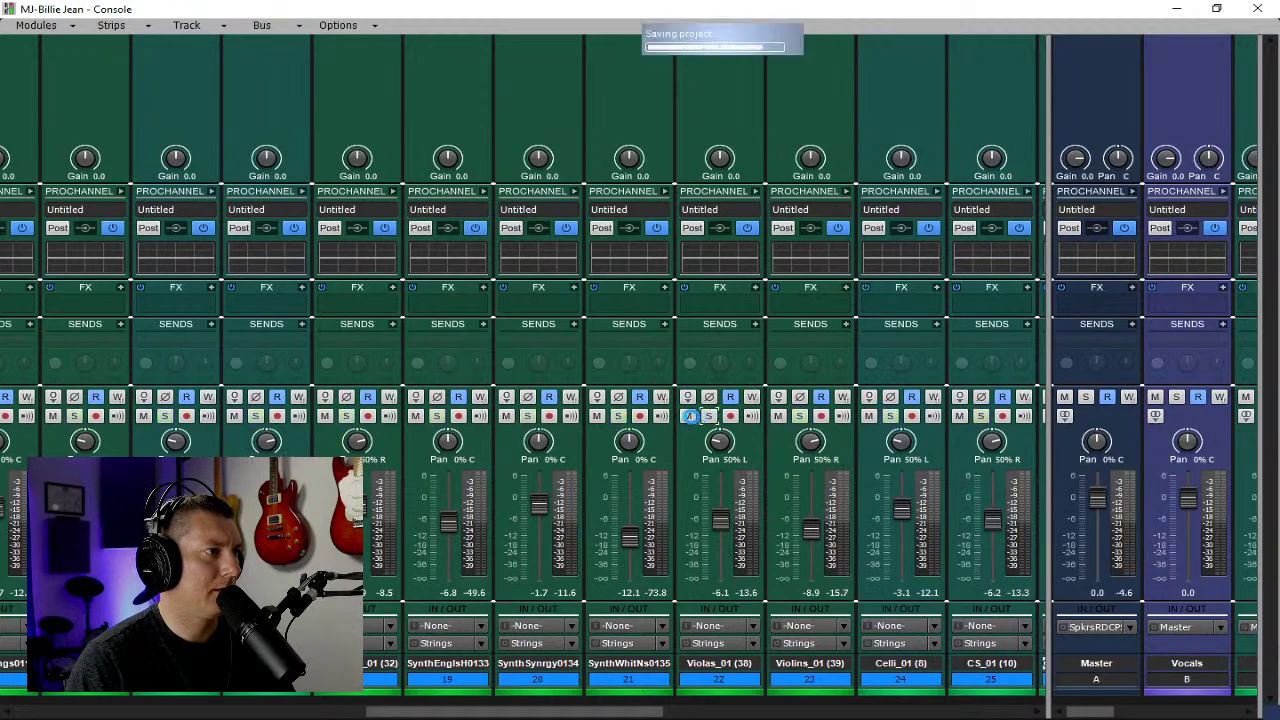
click(439, 419)
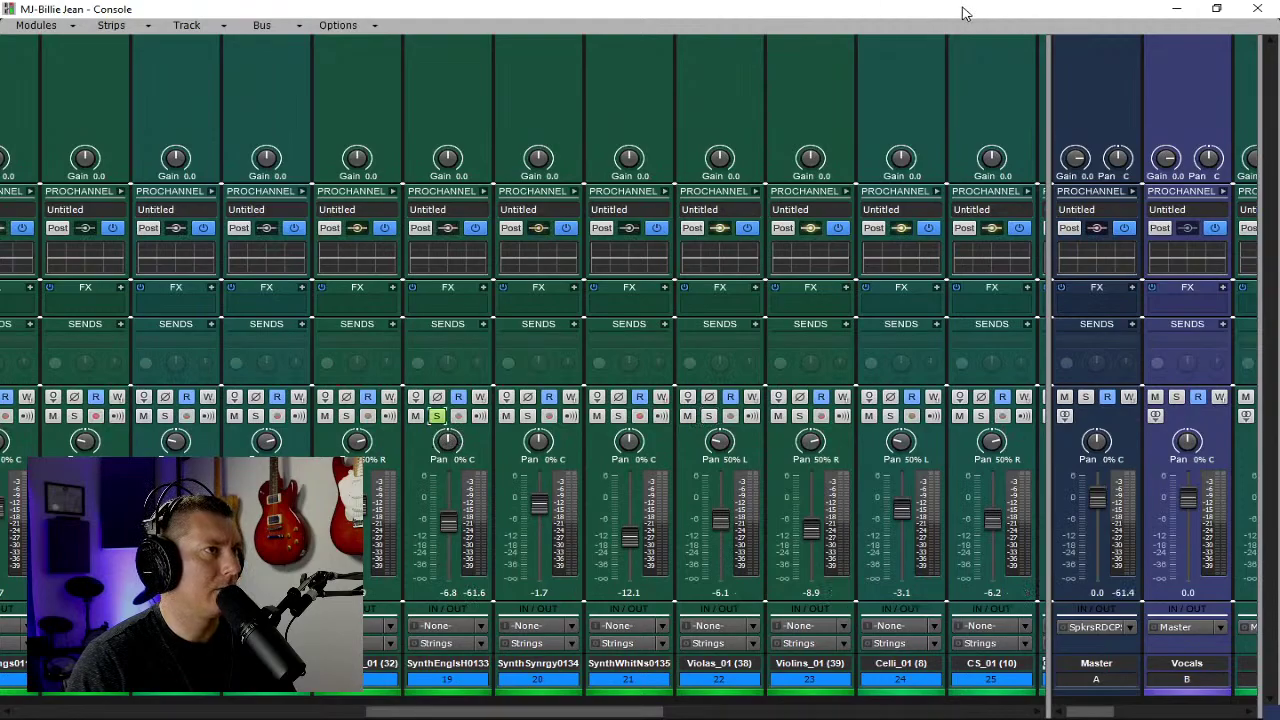
With the console moved below the enlarged Synth_English Horn_01 track, play its phrase near bar 71 and raise its fader to -5.9.
drag(965, 13, 940, 447)
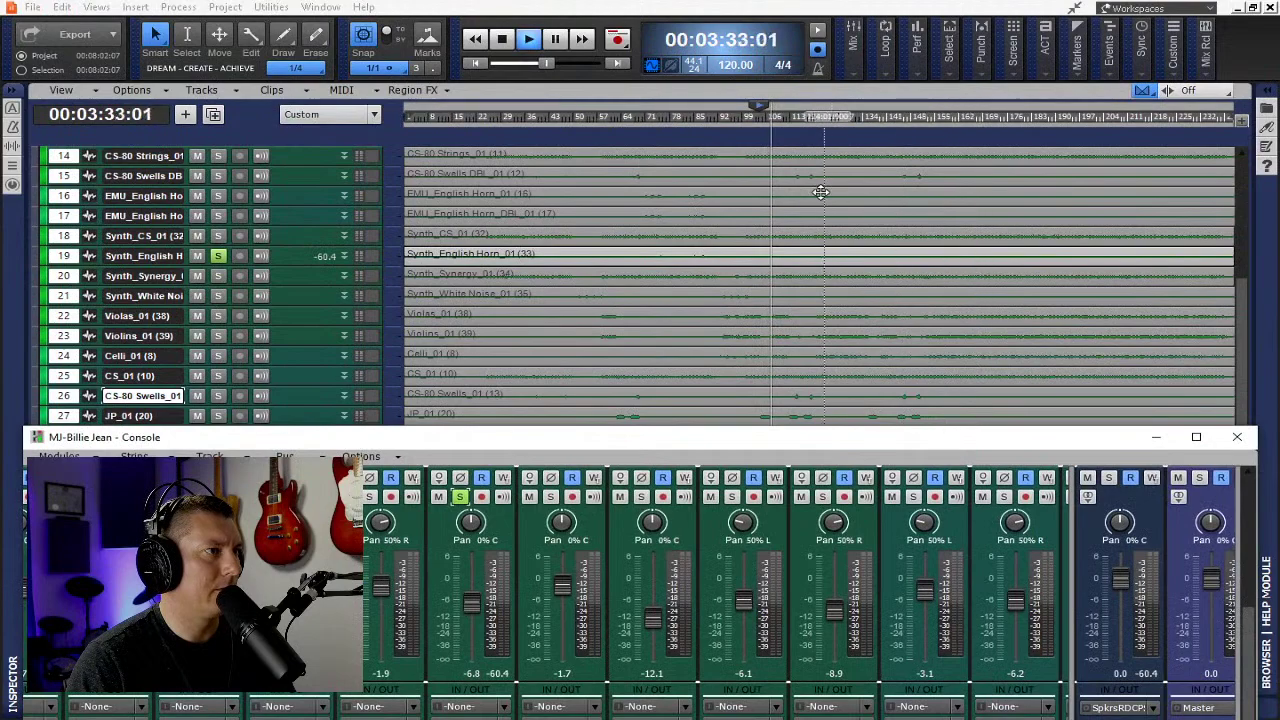
click(302, 268)
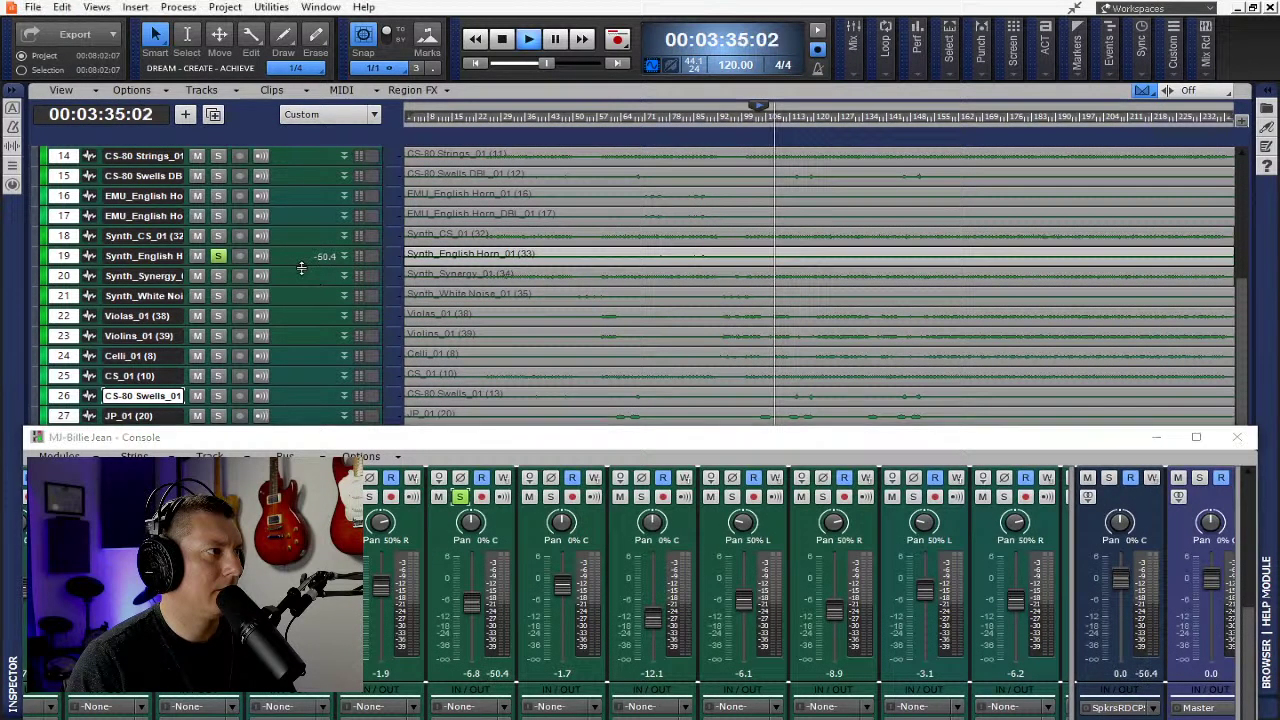
drag(301, 266, 301, 365)
click(643, 119)
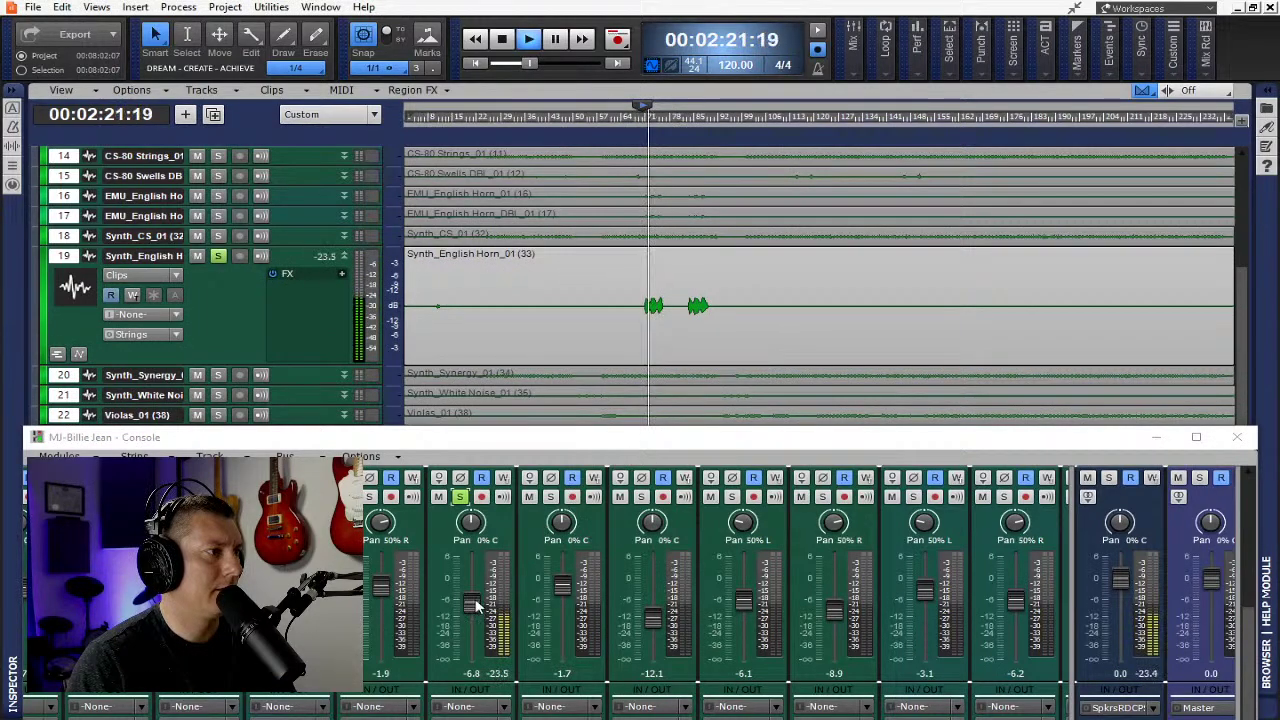
drag(476, 605, 476, 600)
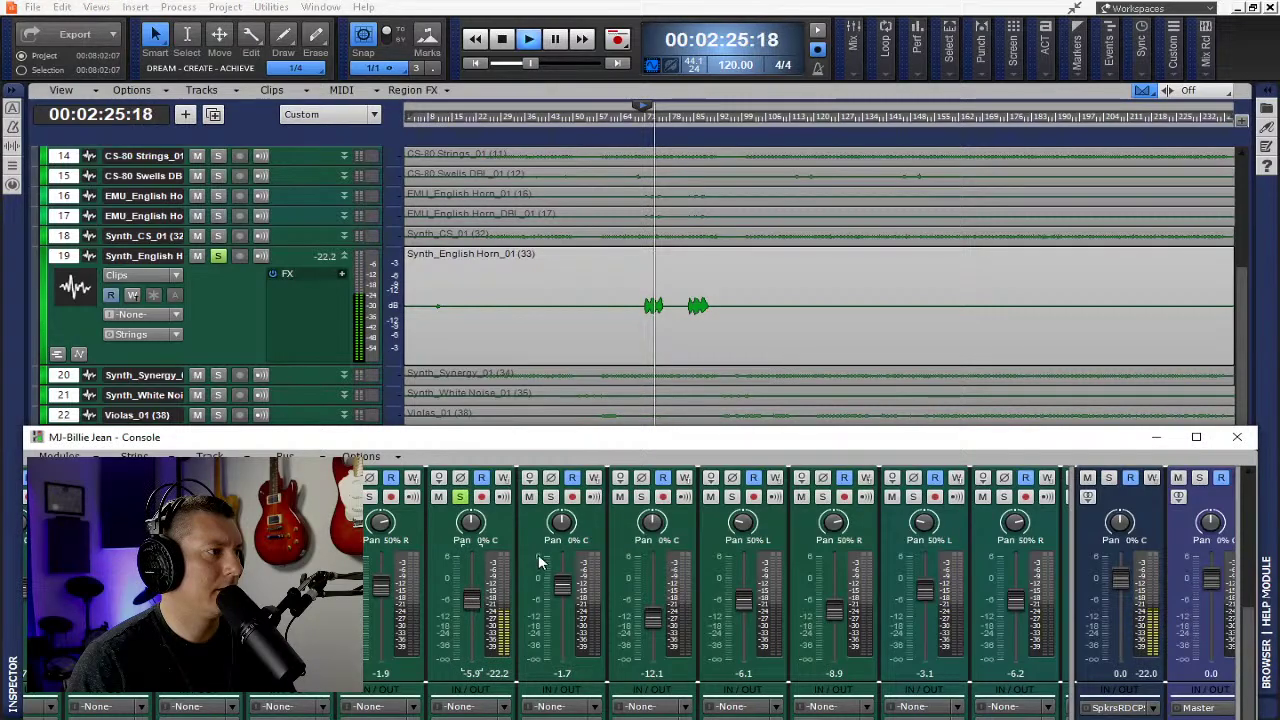
Audition Synth_Synergy_01 in solo, and switch the solo over to Synth_White Noise_01 alone.
scroll(745, 355, down, 3)
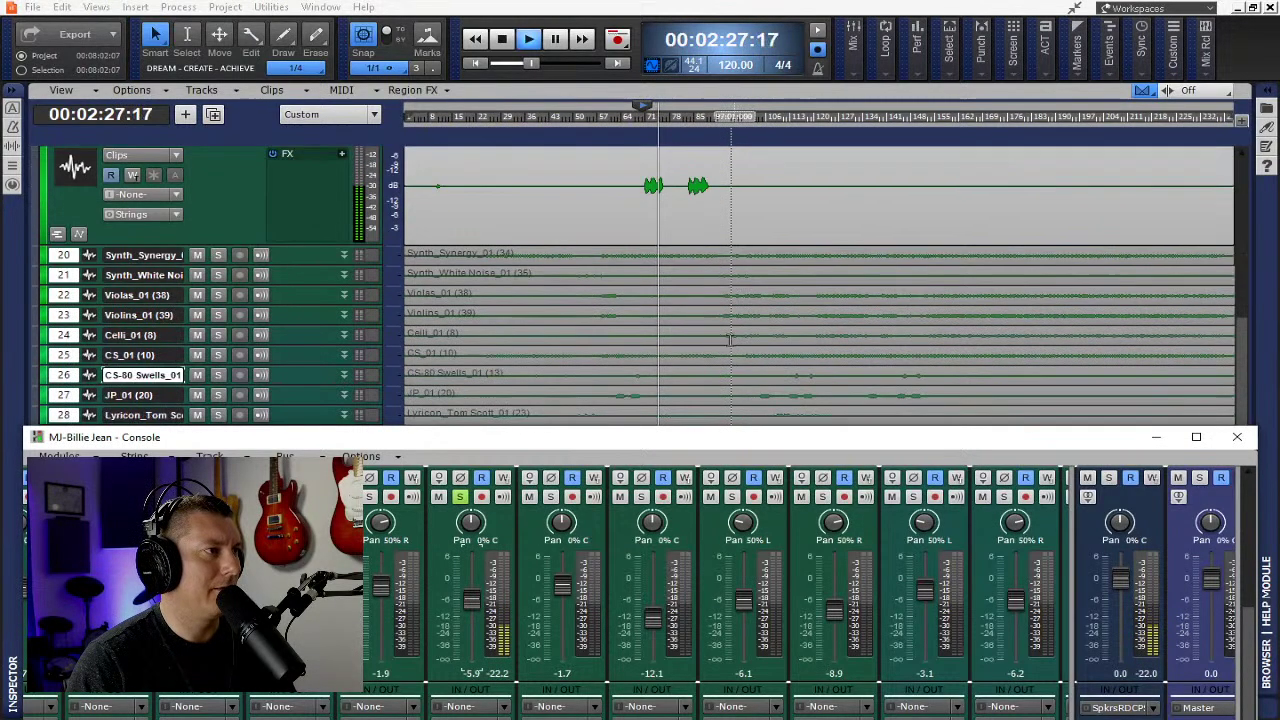
scroll(745, 355, down, 3)
click(550, 497)
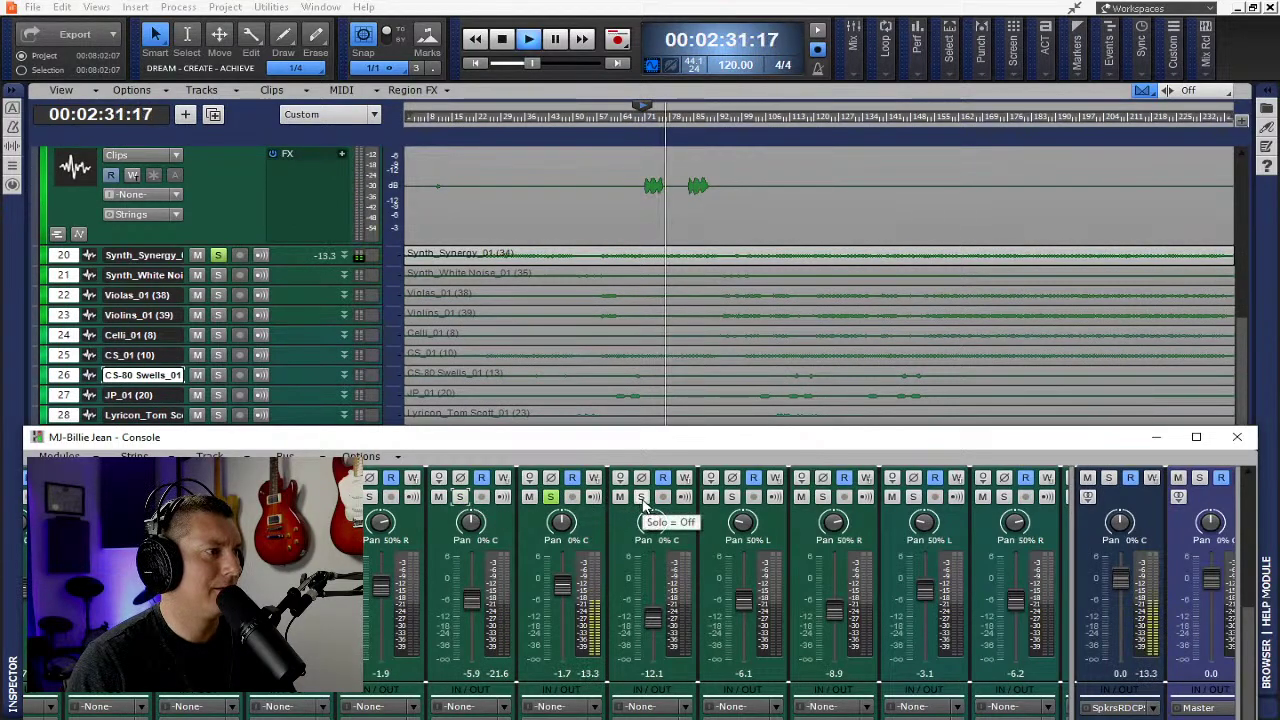
click(641, 497)
click(551, 498)
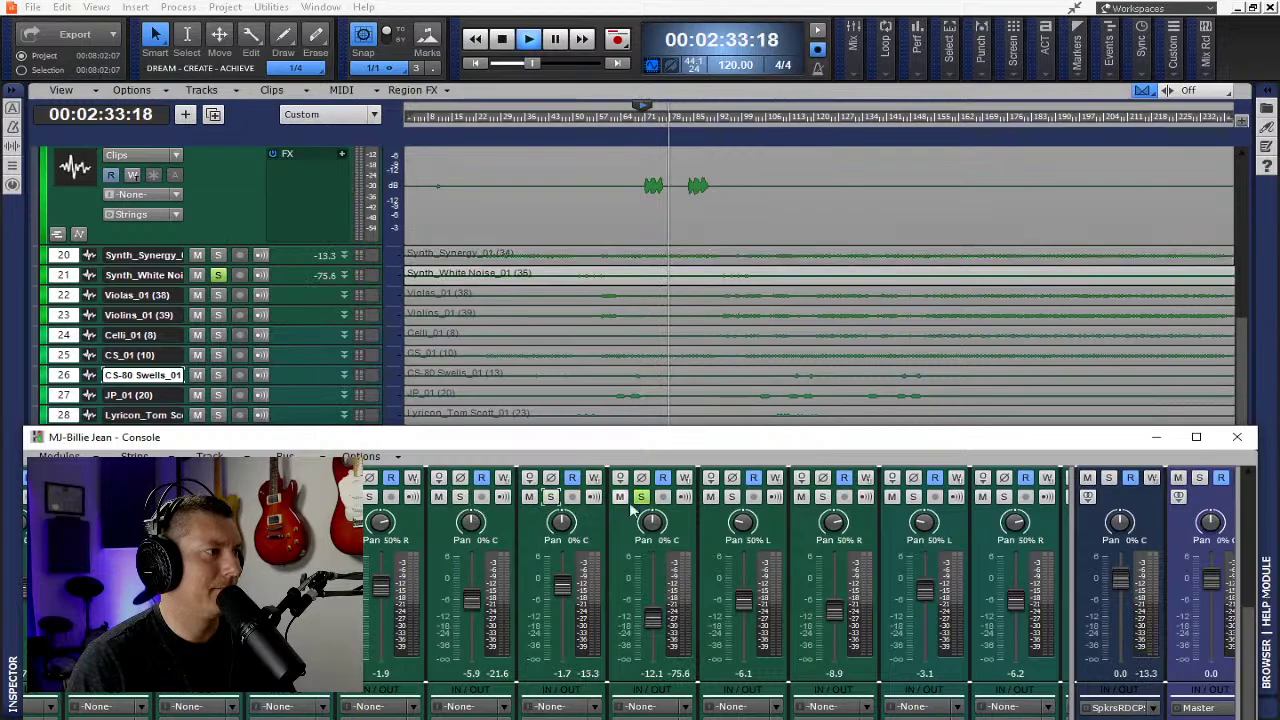
Enlarge the Synth_White Noise_01 track, play from its second group of noise bursts and raise its fader to -8.1.
scroll(724, 346, down, 4)
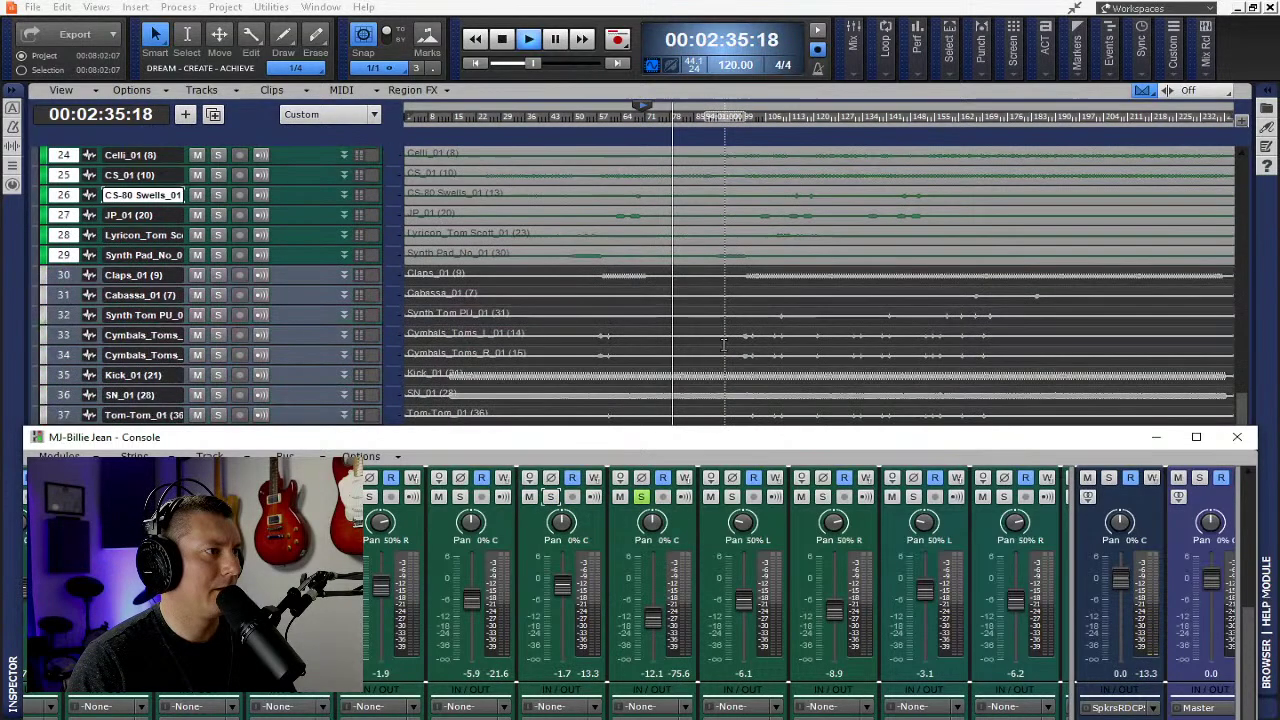
scroll(723, 346, up, 3)
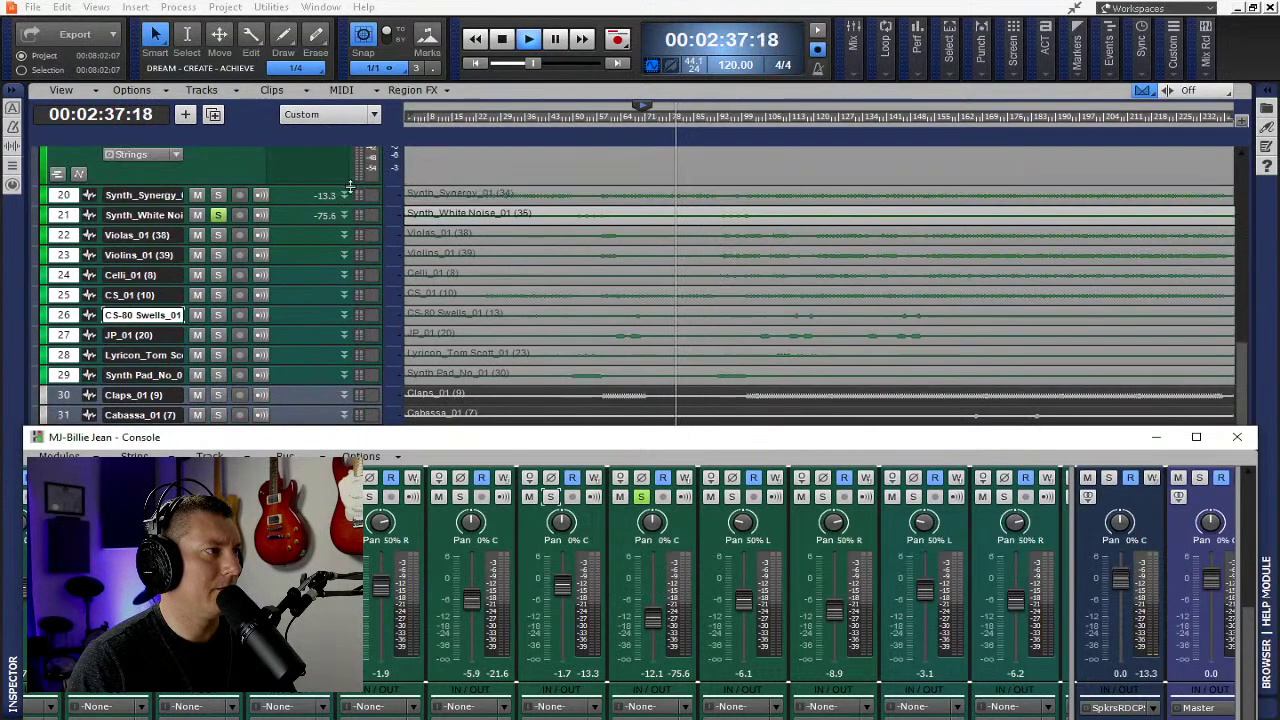
drag(291, 224, 305, 353)
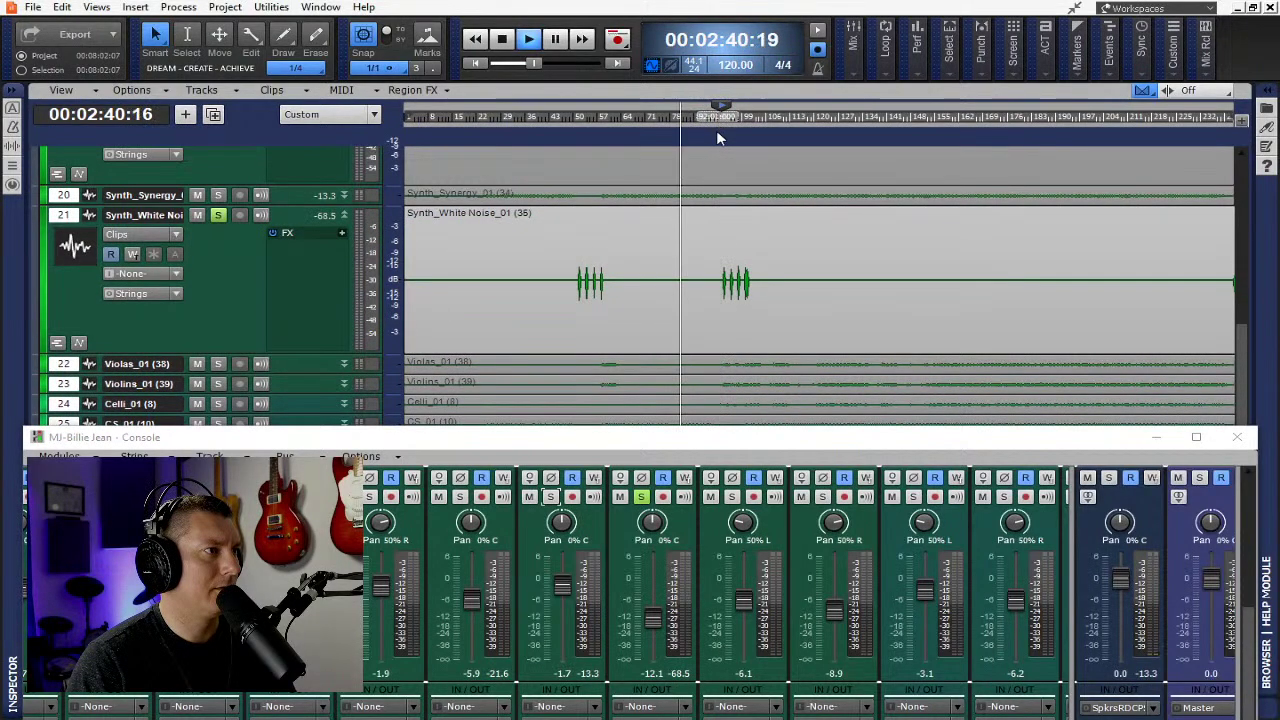
click(722, 120)
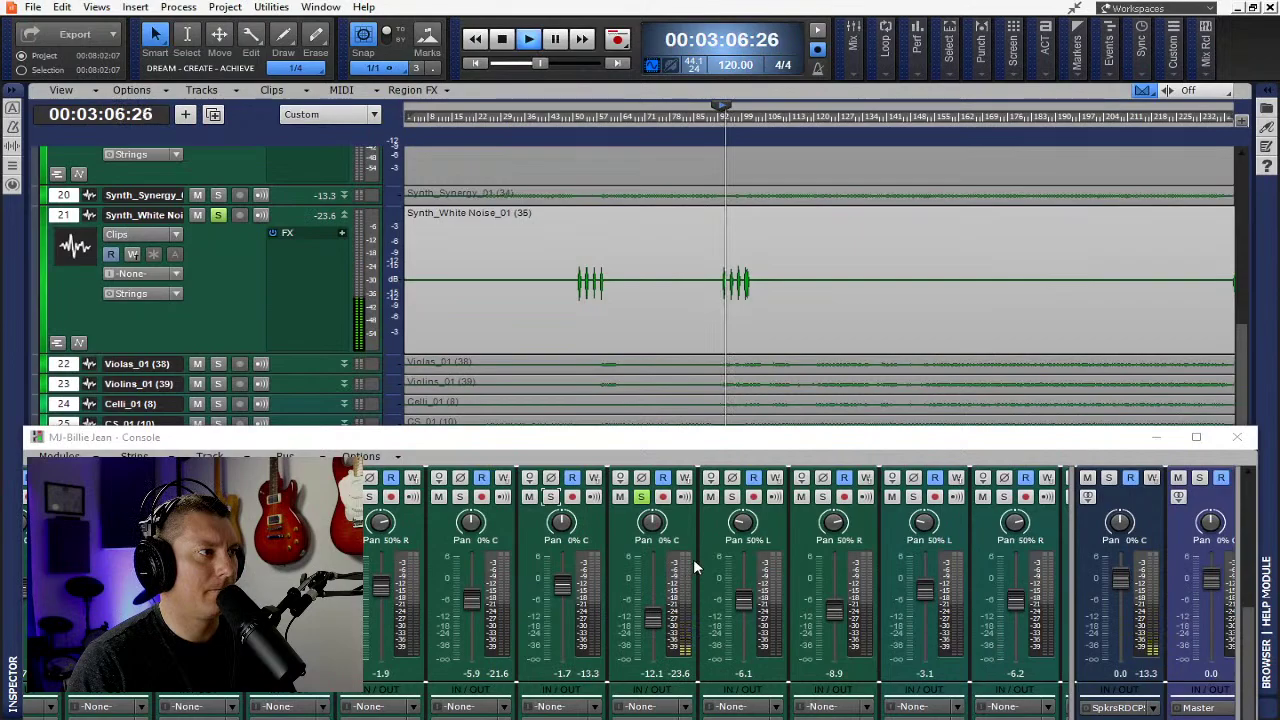
drag(652, 617, 654, 607)
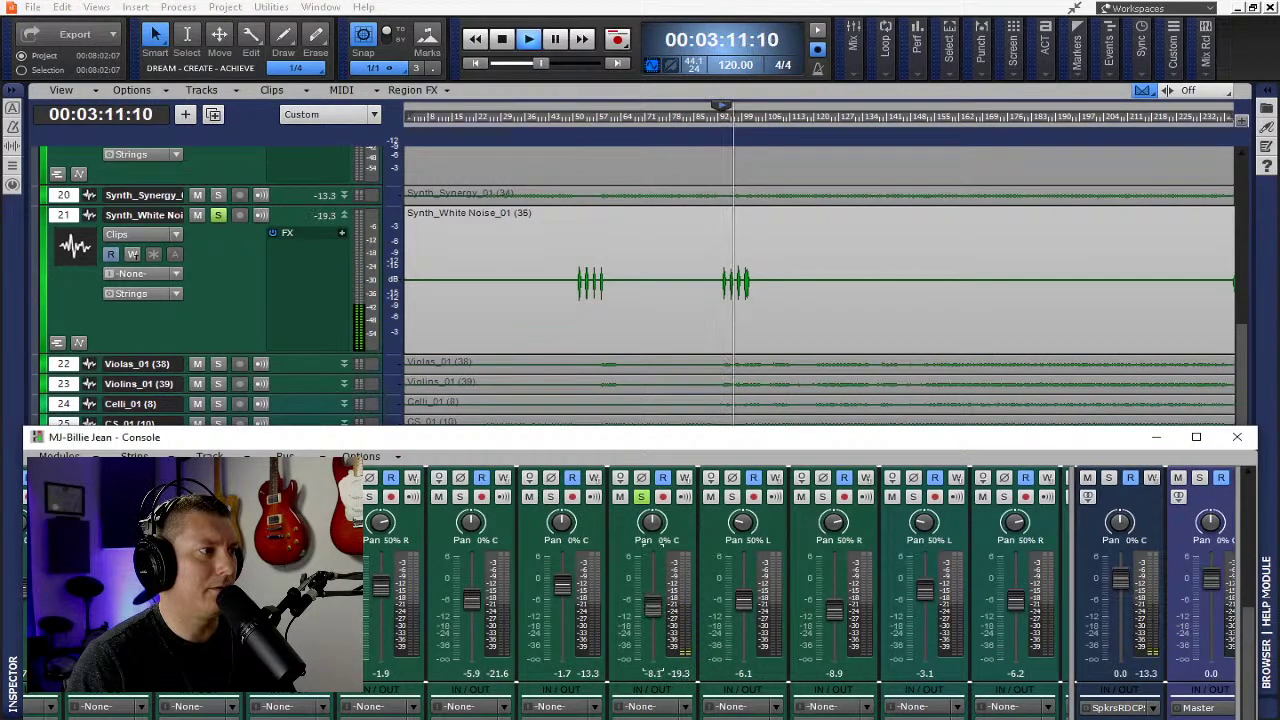
Replace the White Noise synth solo with solos on Violas and Violins, and raise the Violins fader to -5.9 dB.
click(732, 497)
click(641, 497)
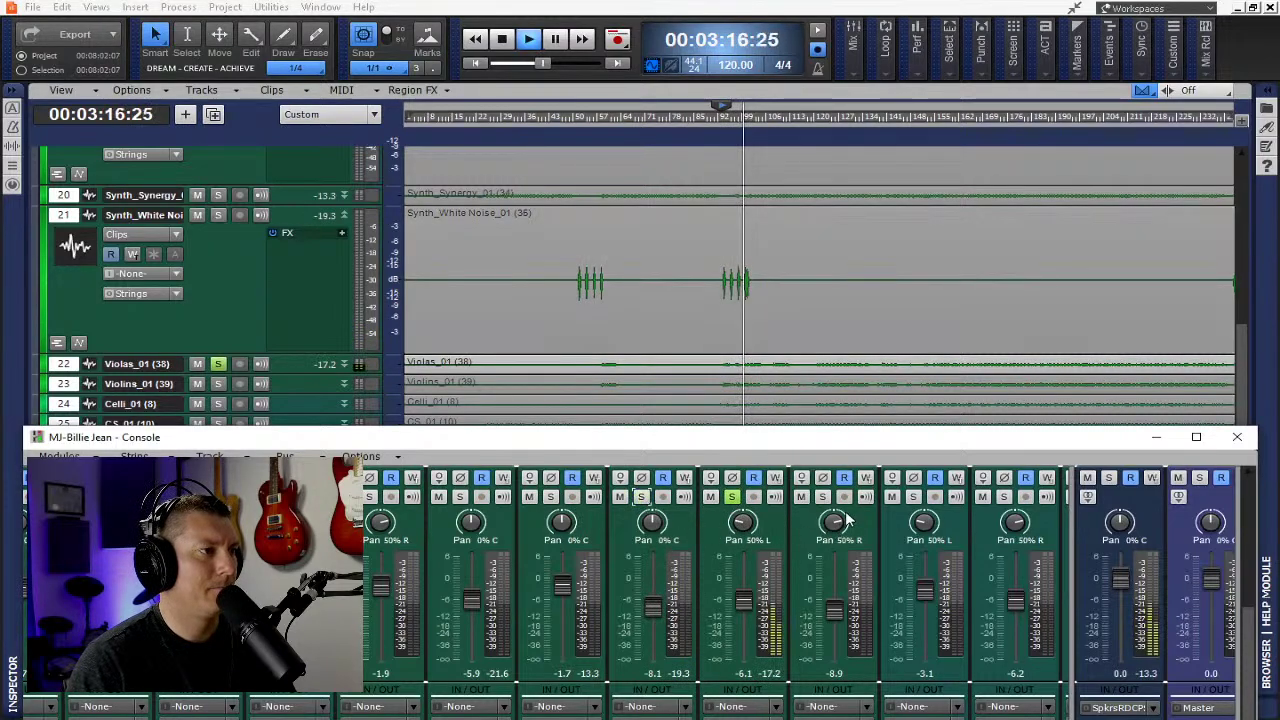
click(822, 497)
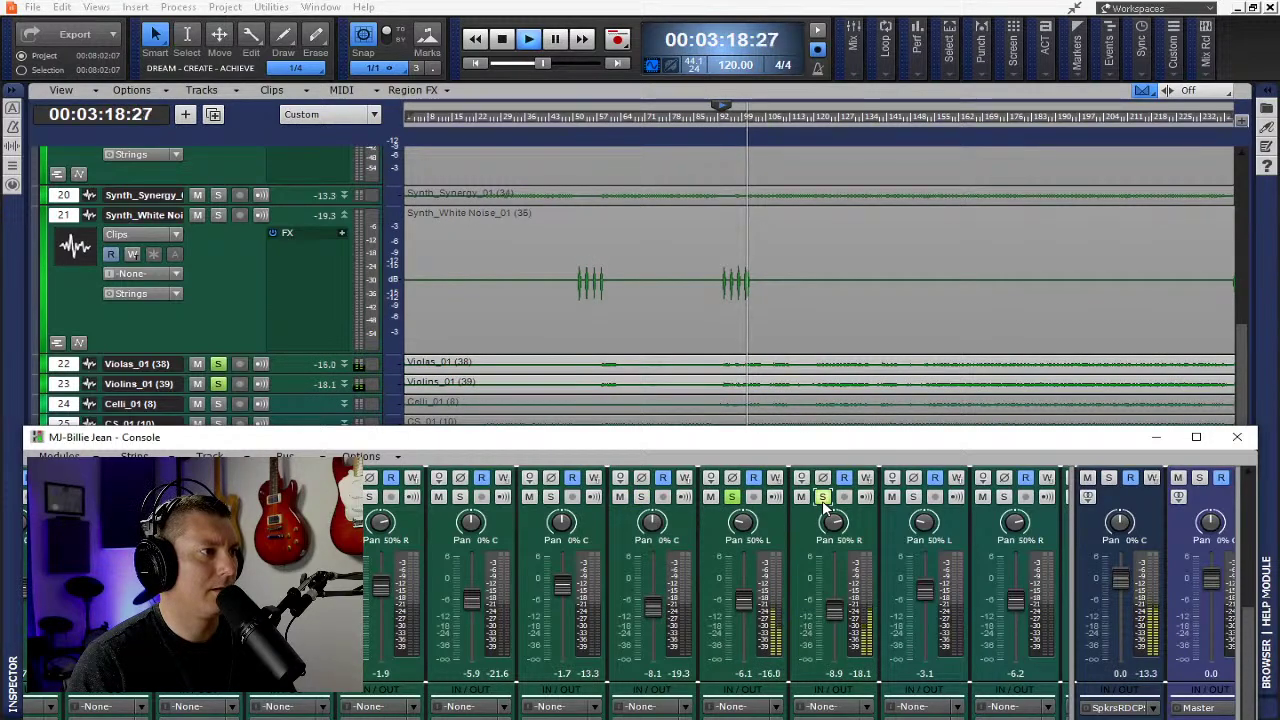
drag(838, 612, 835, 600)
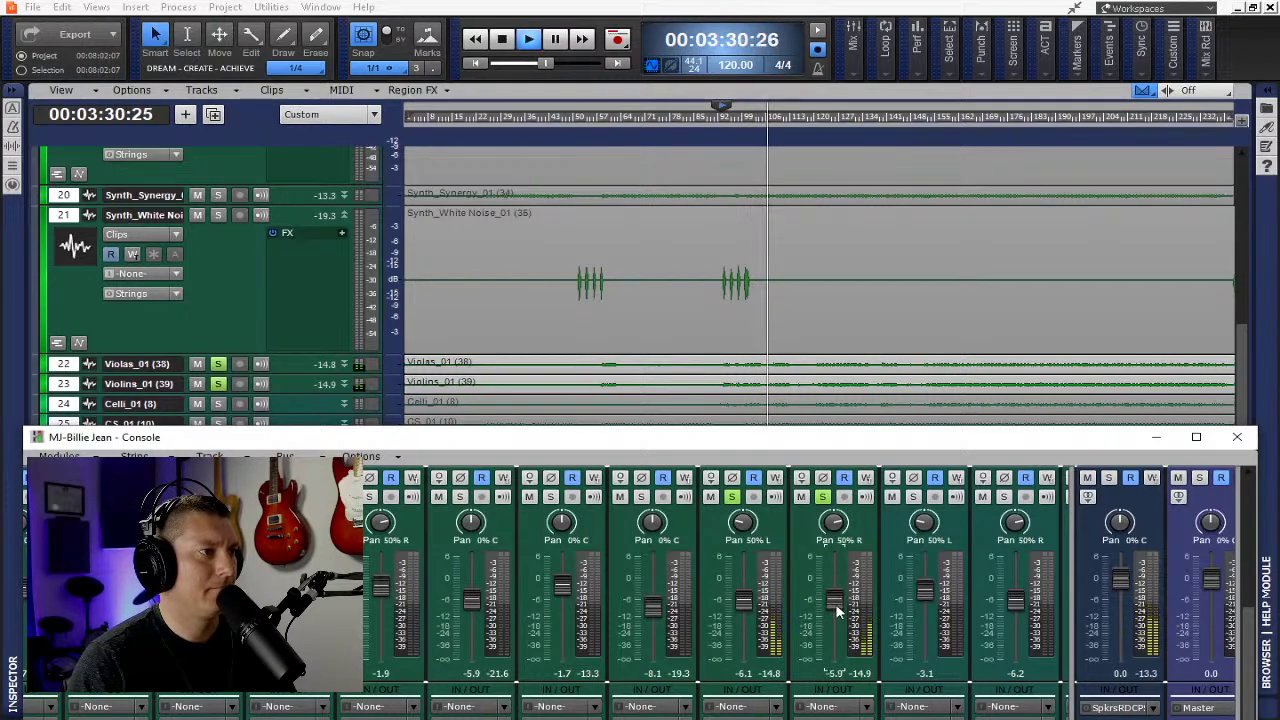
Solo the Celli and CS_01 tracks in place of Violas and Violins, set CS_01 to -4.7 dB, and clear all solos.
click(913, 497)
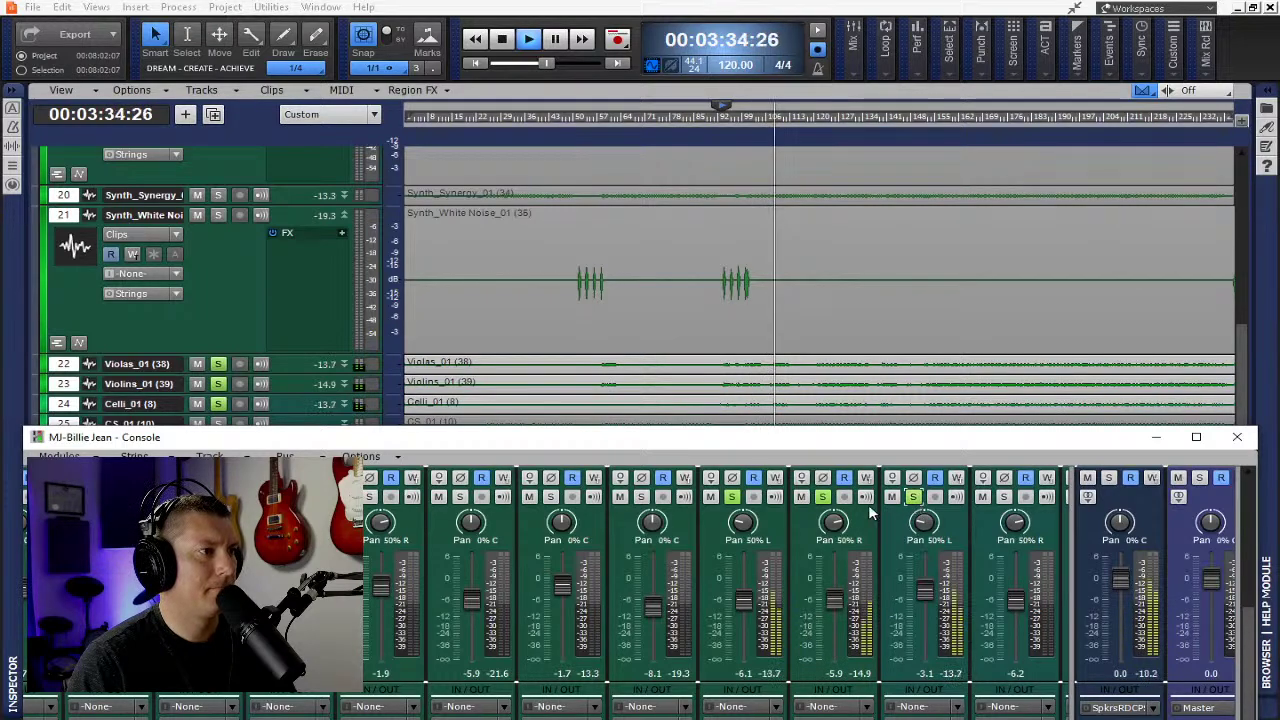
click(731, 497)
click(824, 499)
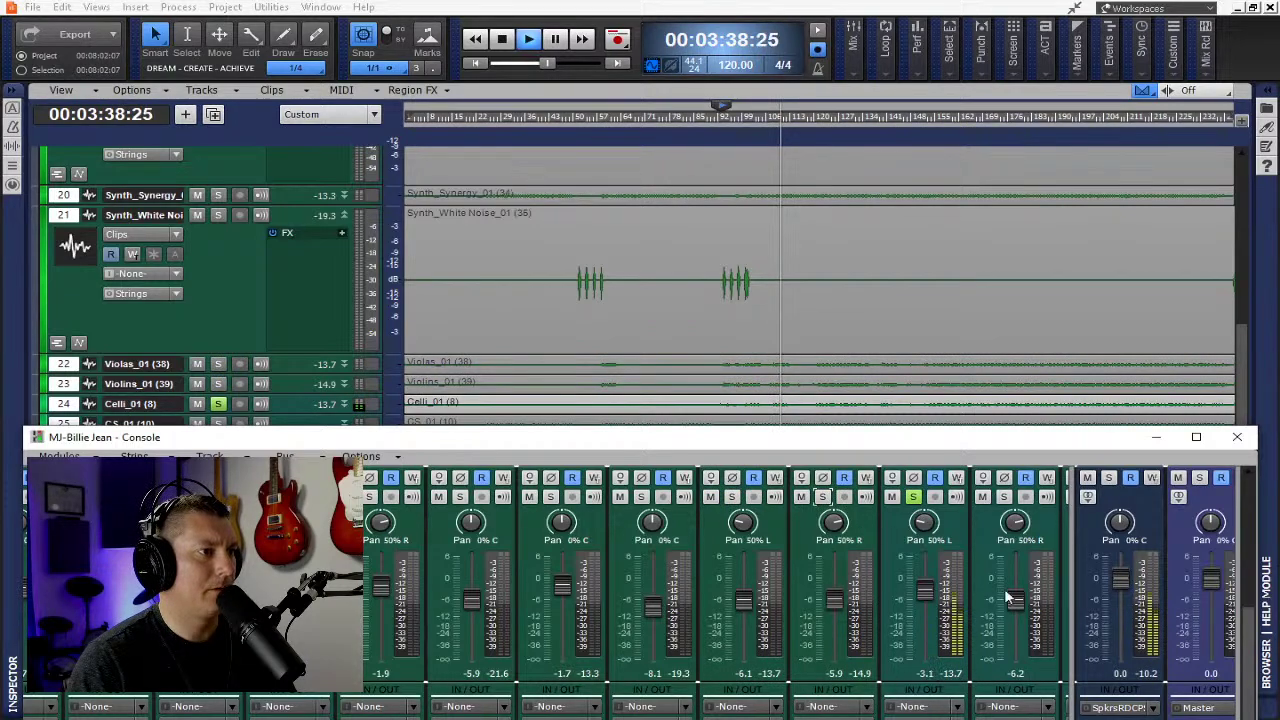
click(1005, 498)
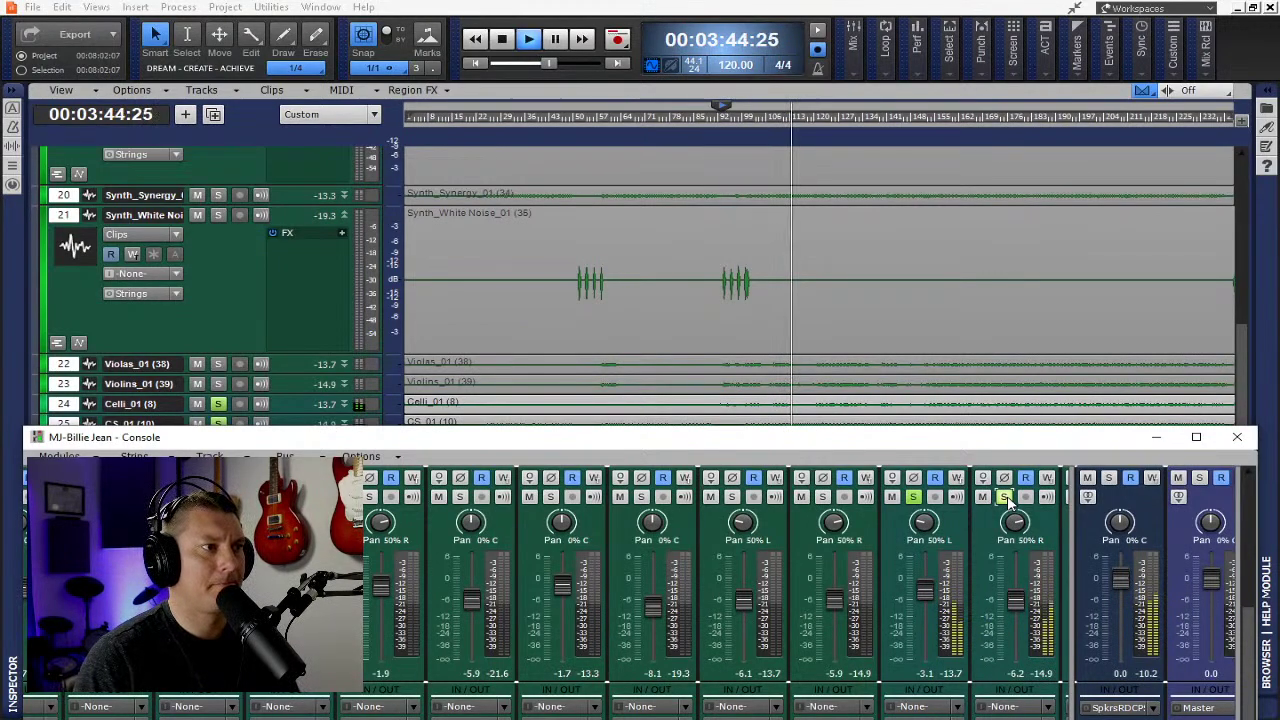
drag(1020, 607, 1020, 600)
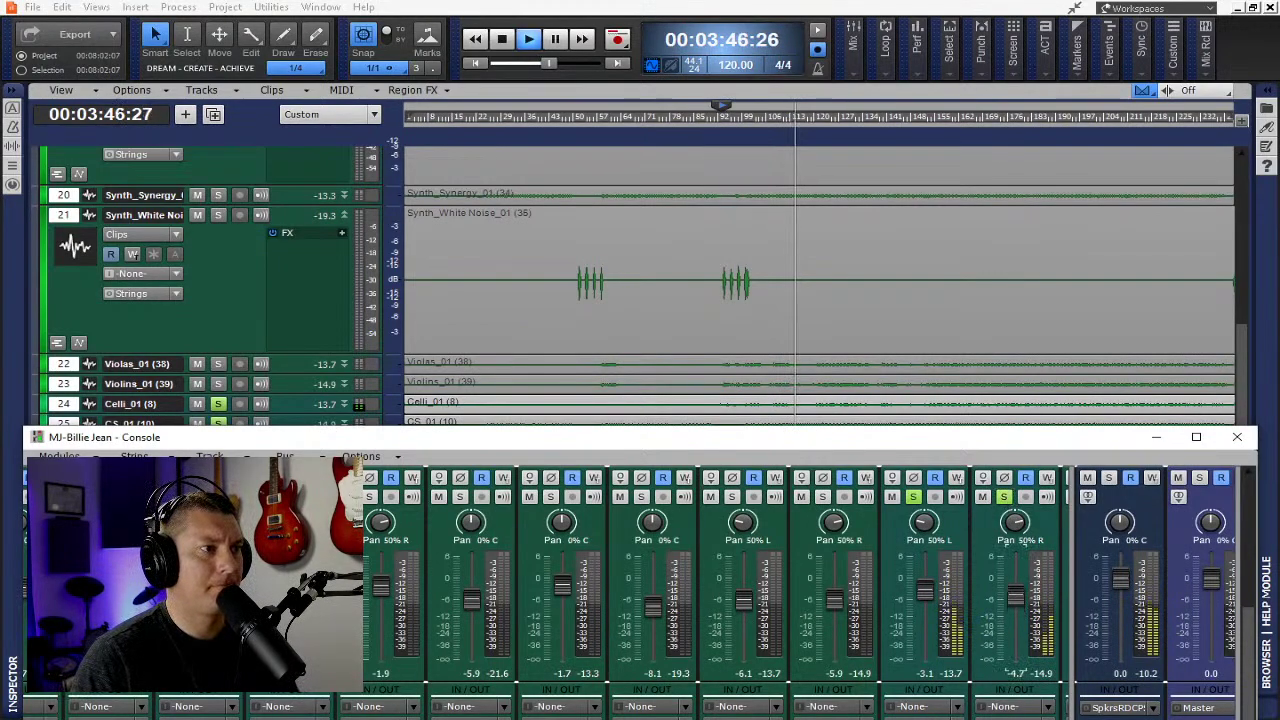
click(1005, 498)
click(914, 498)
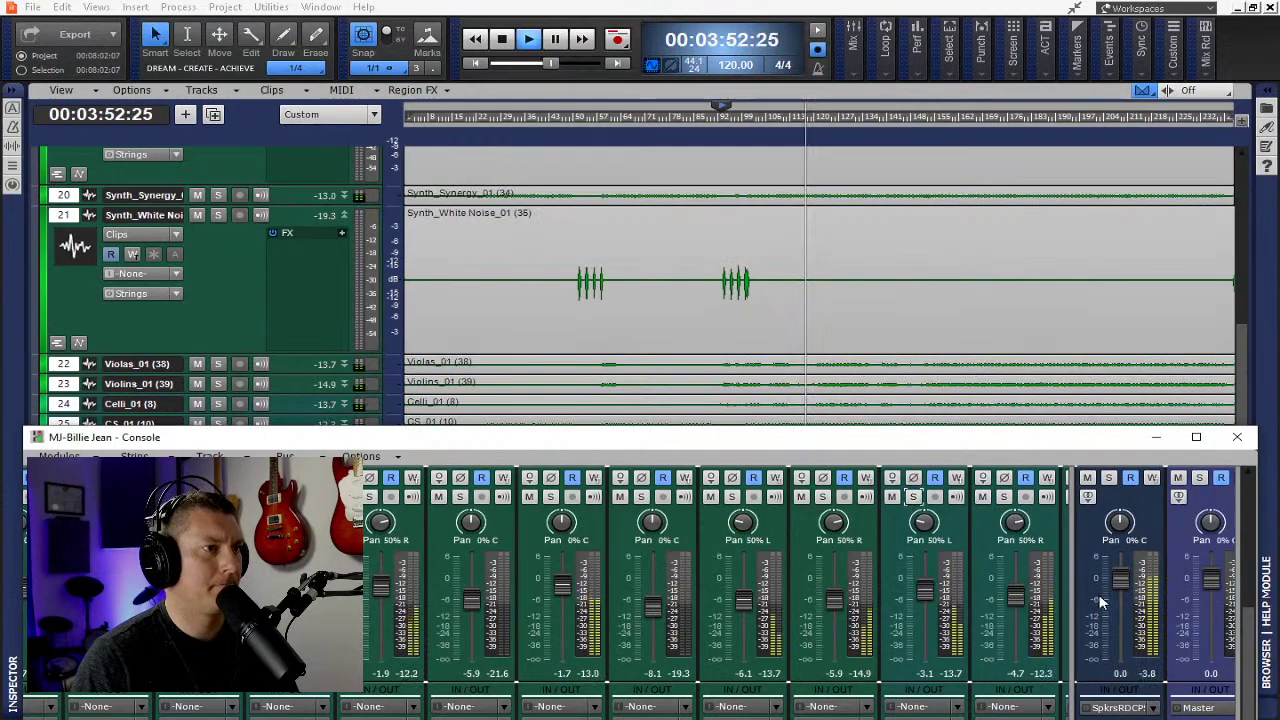
Maximize the console and balance the string levels, setting Violins to -0.7 dB and Violas to -7.3 dB.
click(1196, 437)
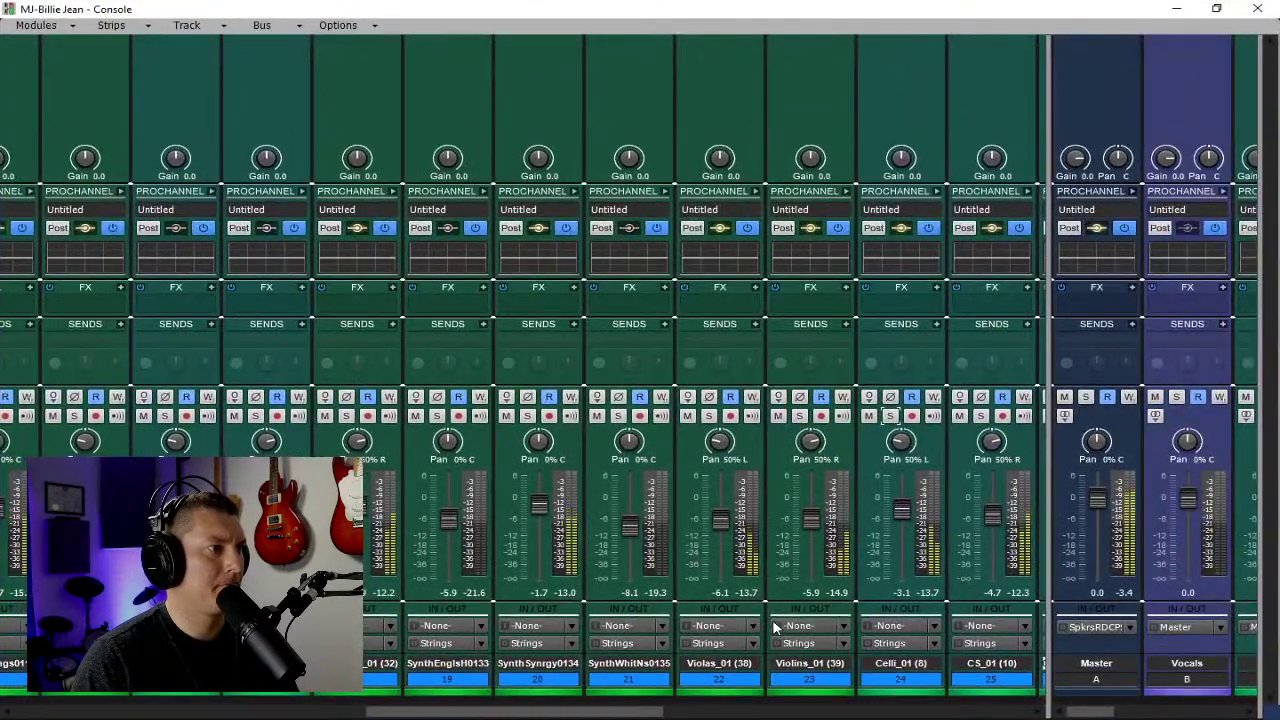
drag(810, 518, 810, 502)
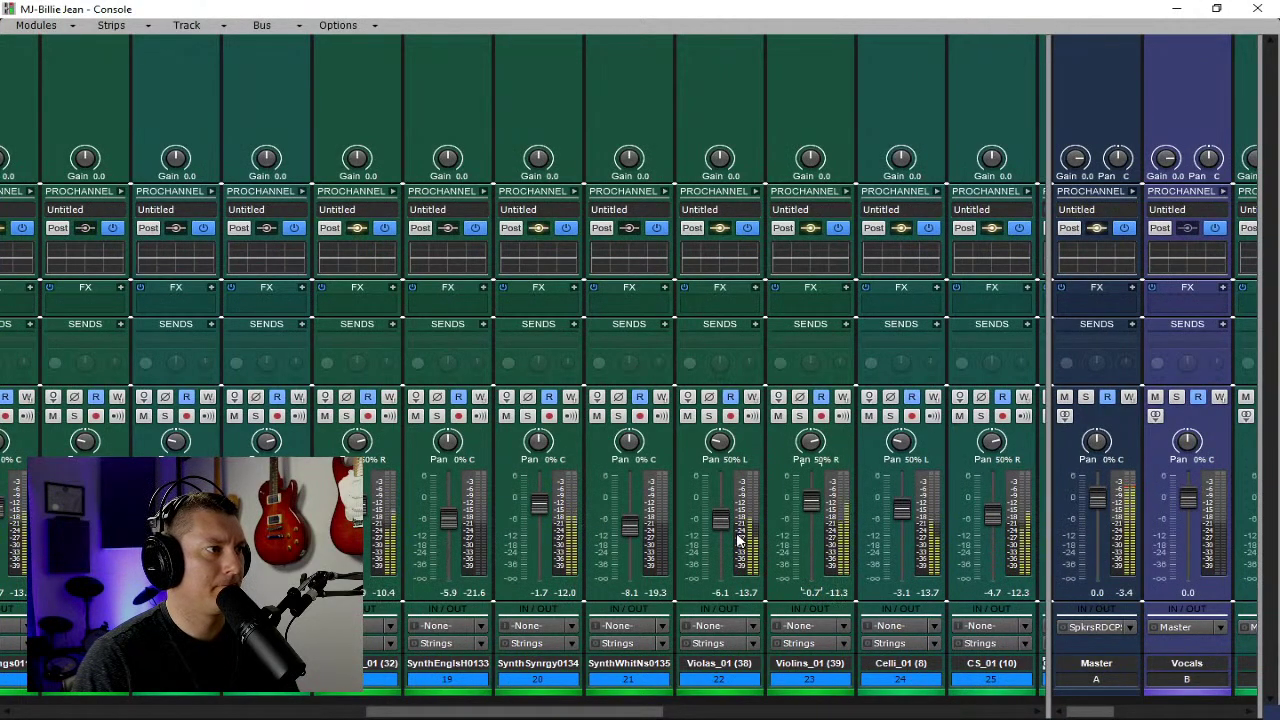
drag(718, 530, 718, 537)
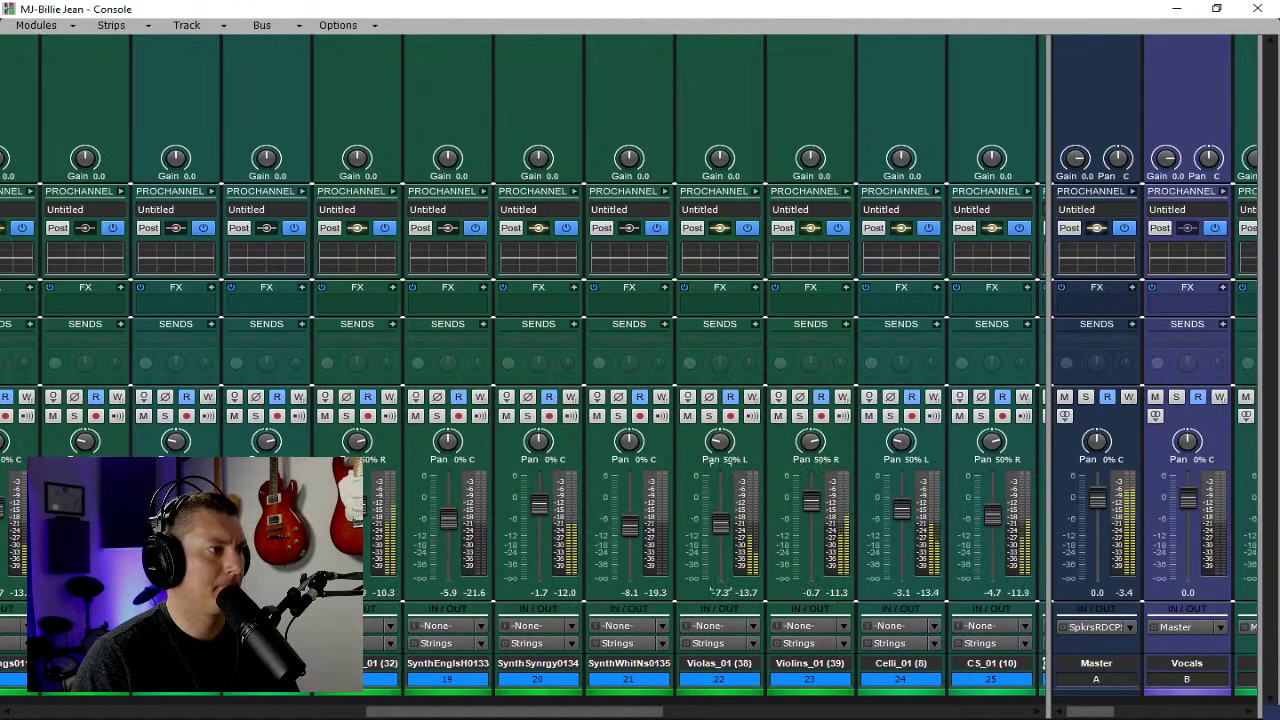
mouse_move(808, 500)
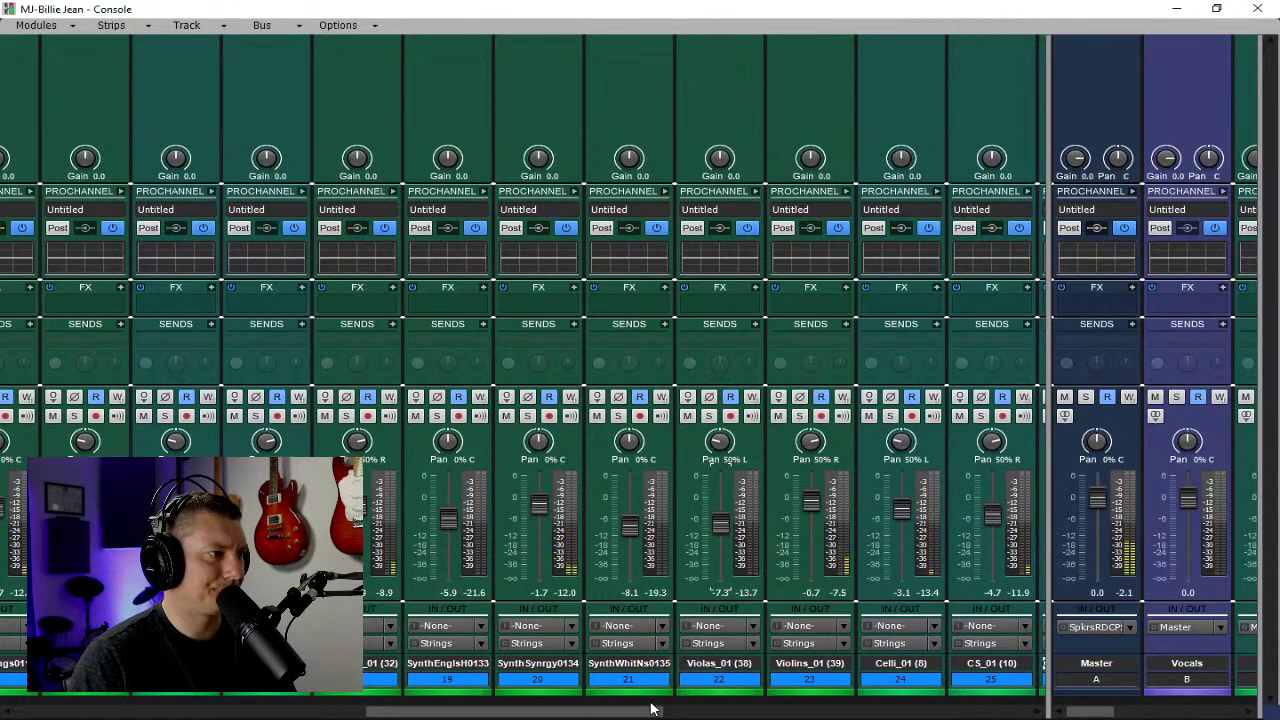
Enable the ProChannel on the Strings bus and remove its compressor module.
drag(1040, 440, 540, 437)
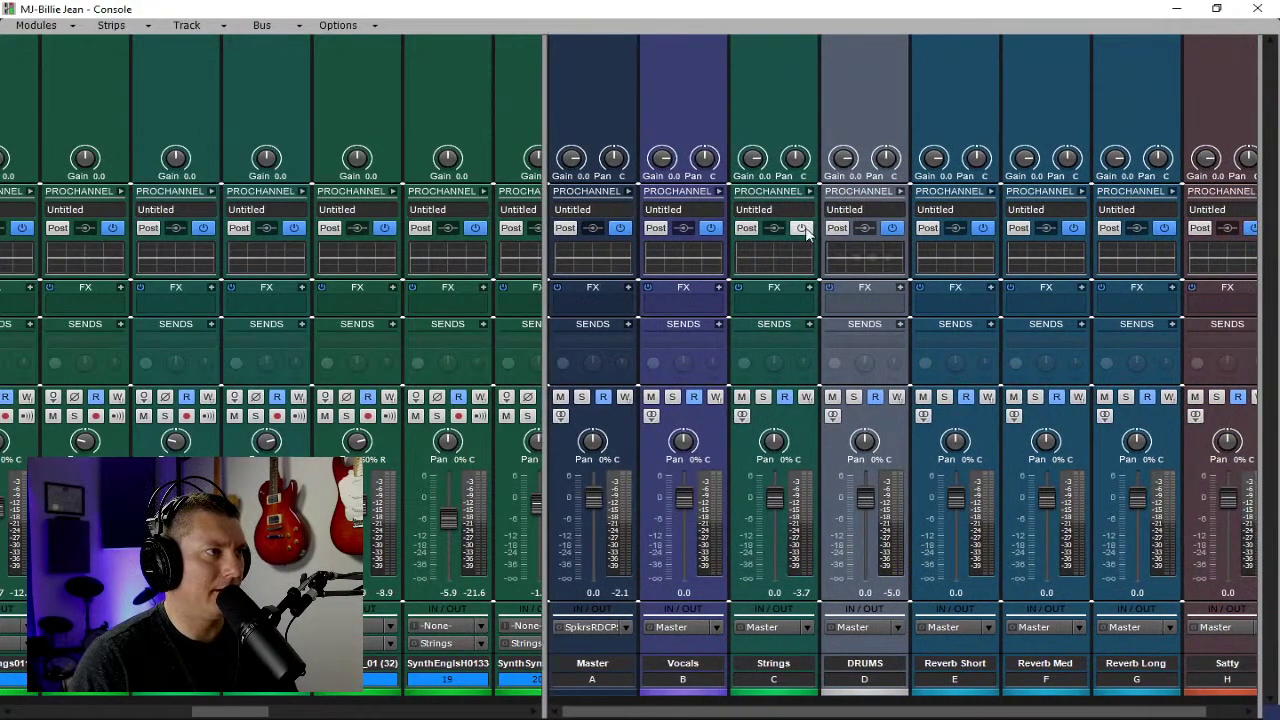
click(802, 229)
click(809, 191)
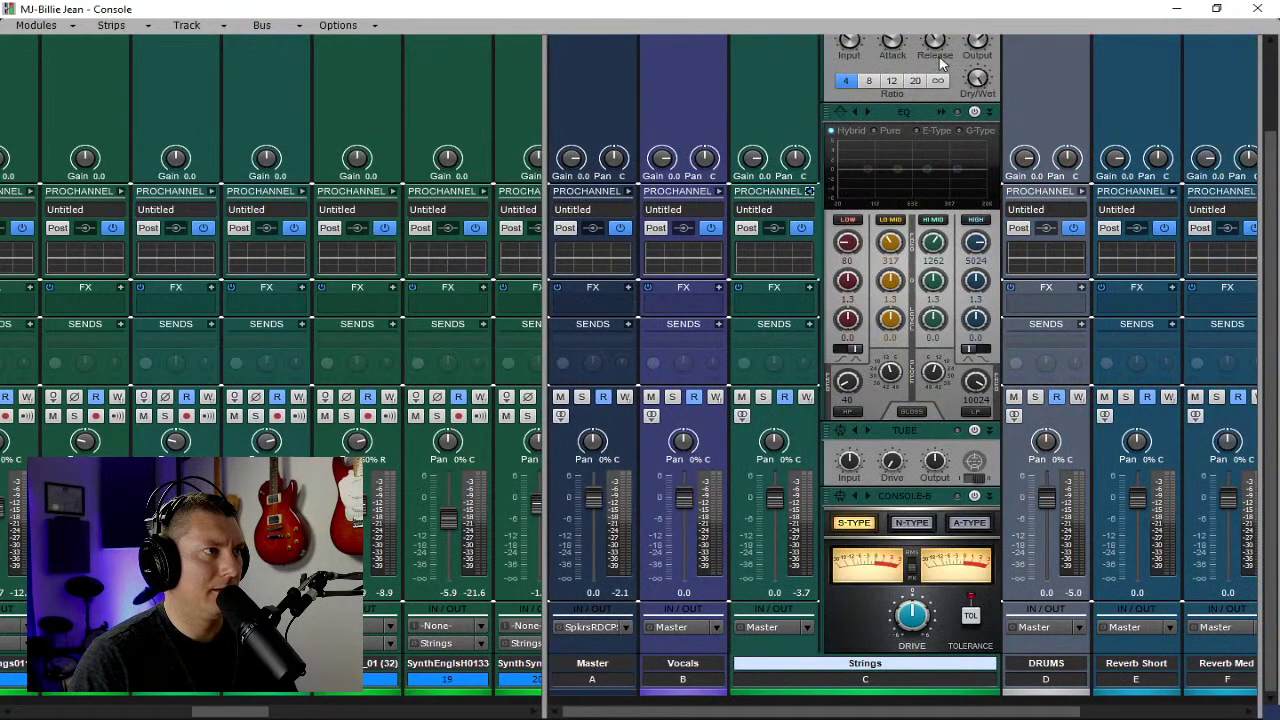
scroll(950, 245, up, 5)
right_click(922, 155)
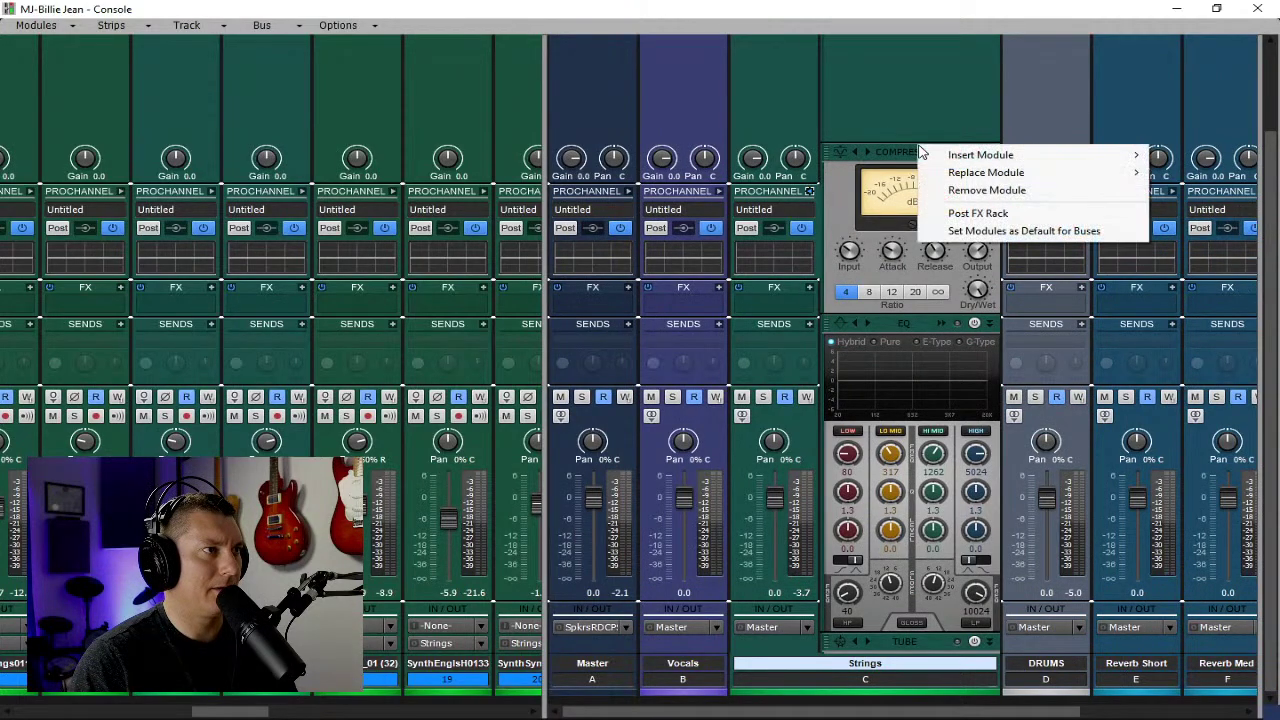
click(960, 191)
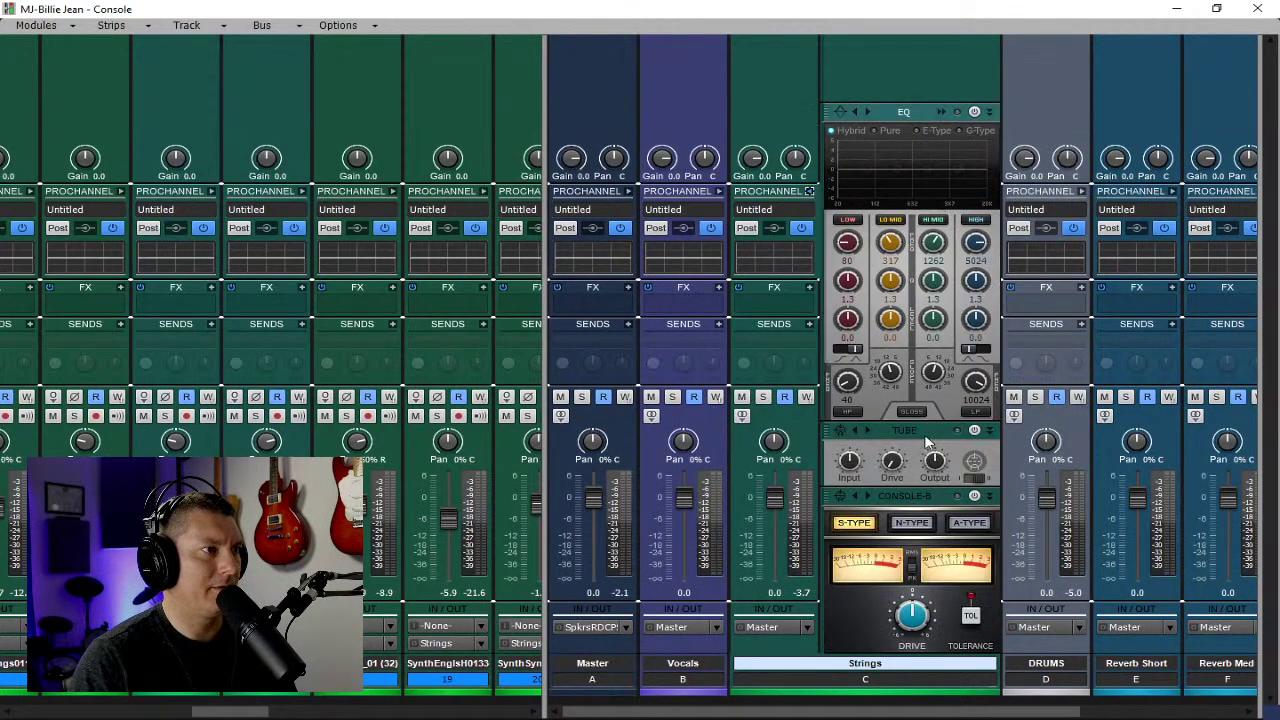
Remove the Tube module from the Strings bus ProChannel and enable the Console-B emulator, leaving the ProChannel collapsed.
right_click(926, 443)
click(958, 474)
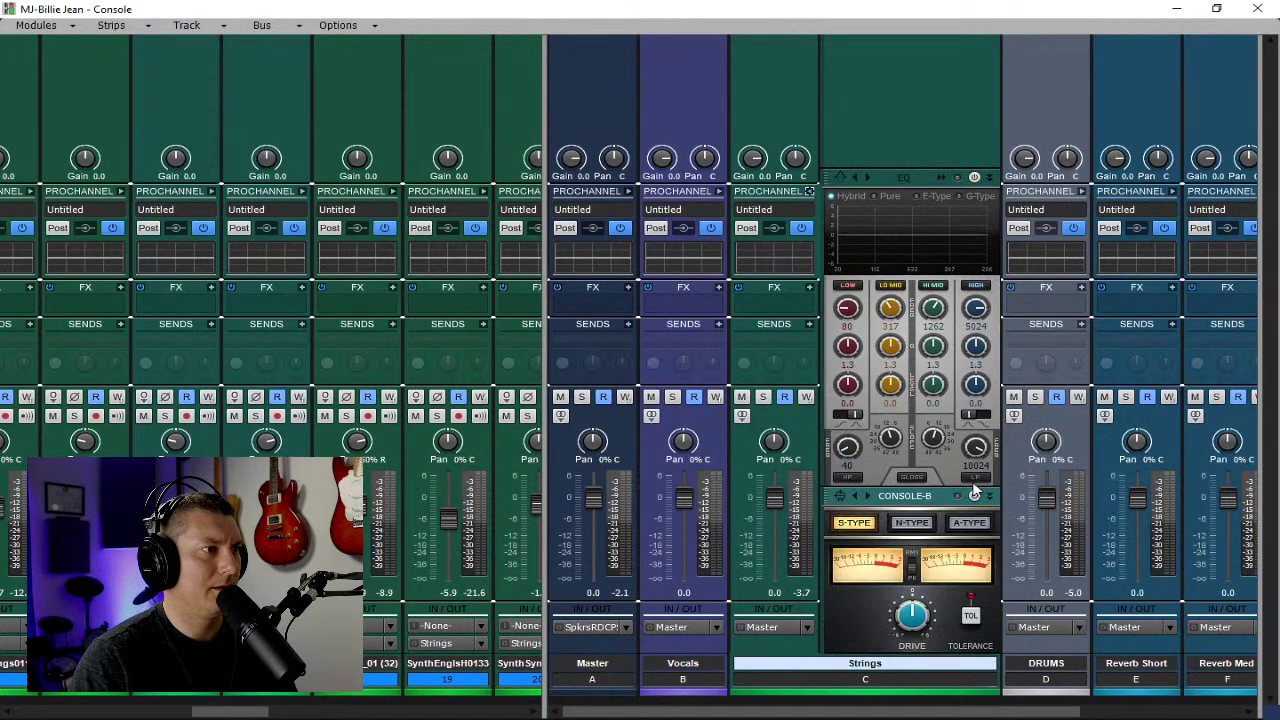
click(975, 494)
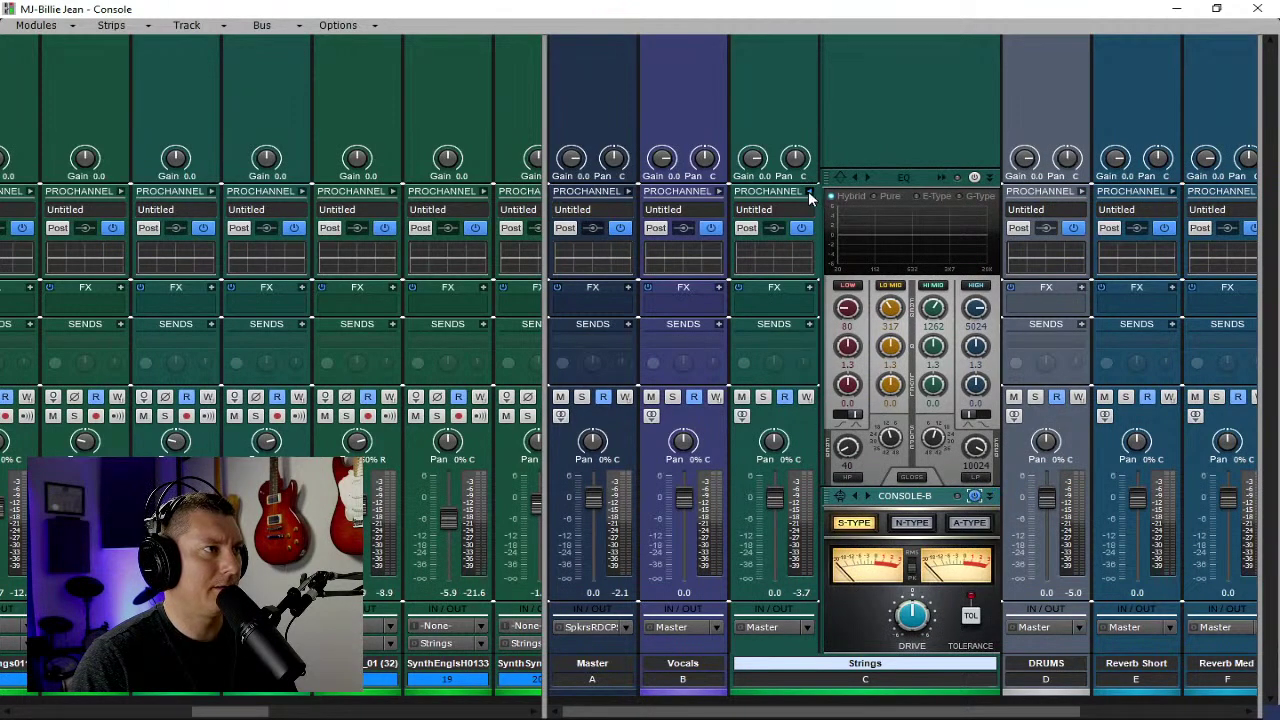
click(809, 191)
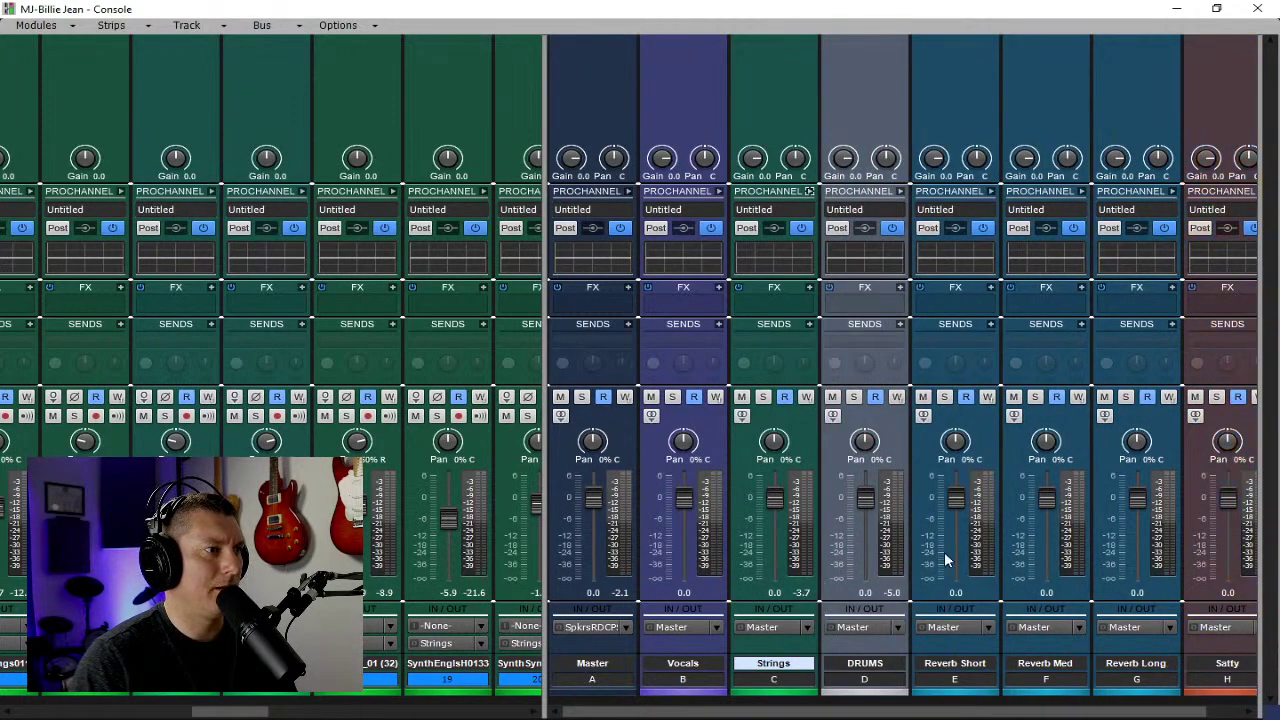
mouse_move(973, 711)
mouse_down()
mouse_move(1059, 714)
mouse_move(956, 712)
mouse_up()
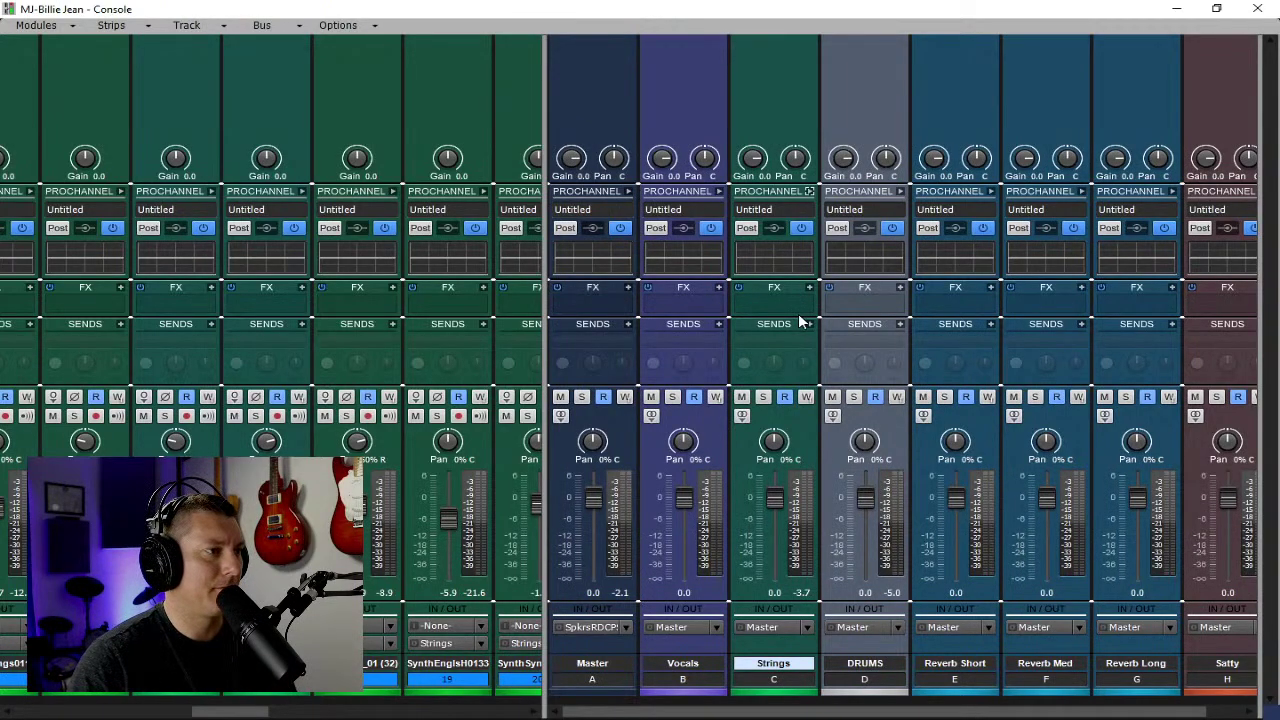
Lower the faders of the selected strings tracks together, bringing the CS-80 Strings track to -6.0 dB.
drag(545, 228, 1258, 228)
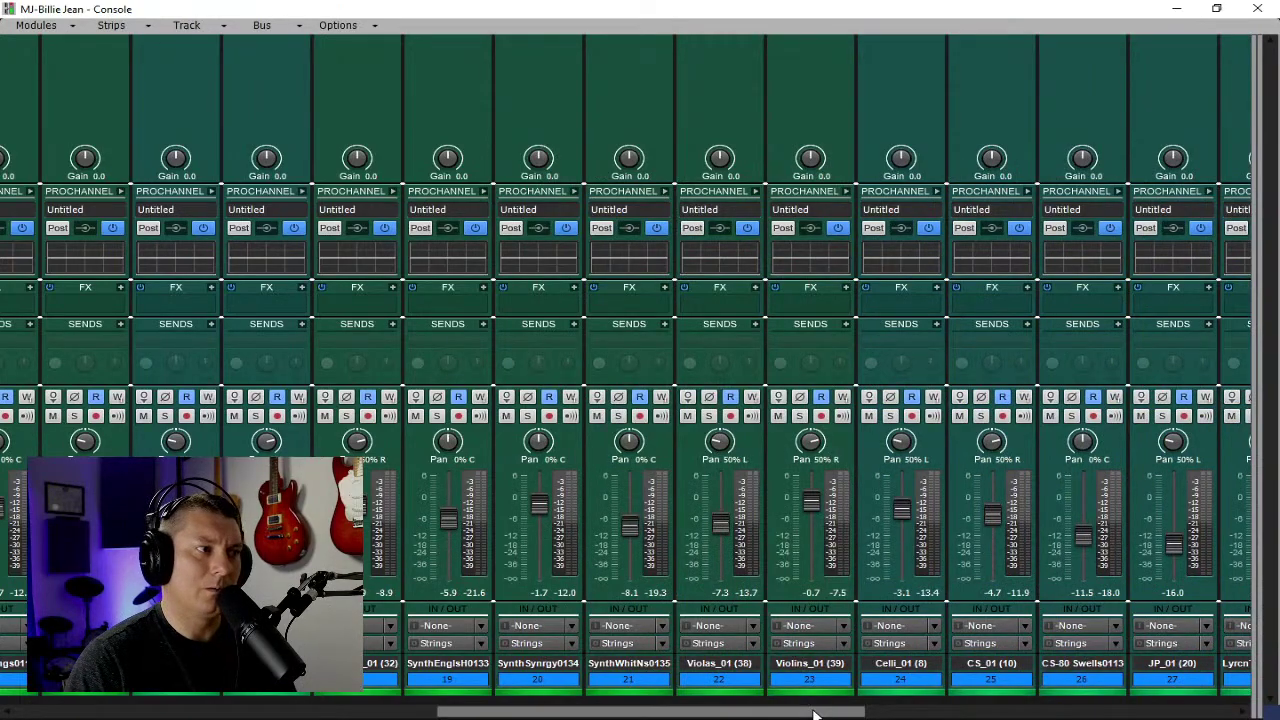
drag(812, 712, 640, 714)
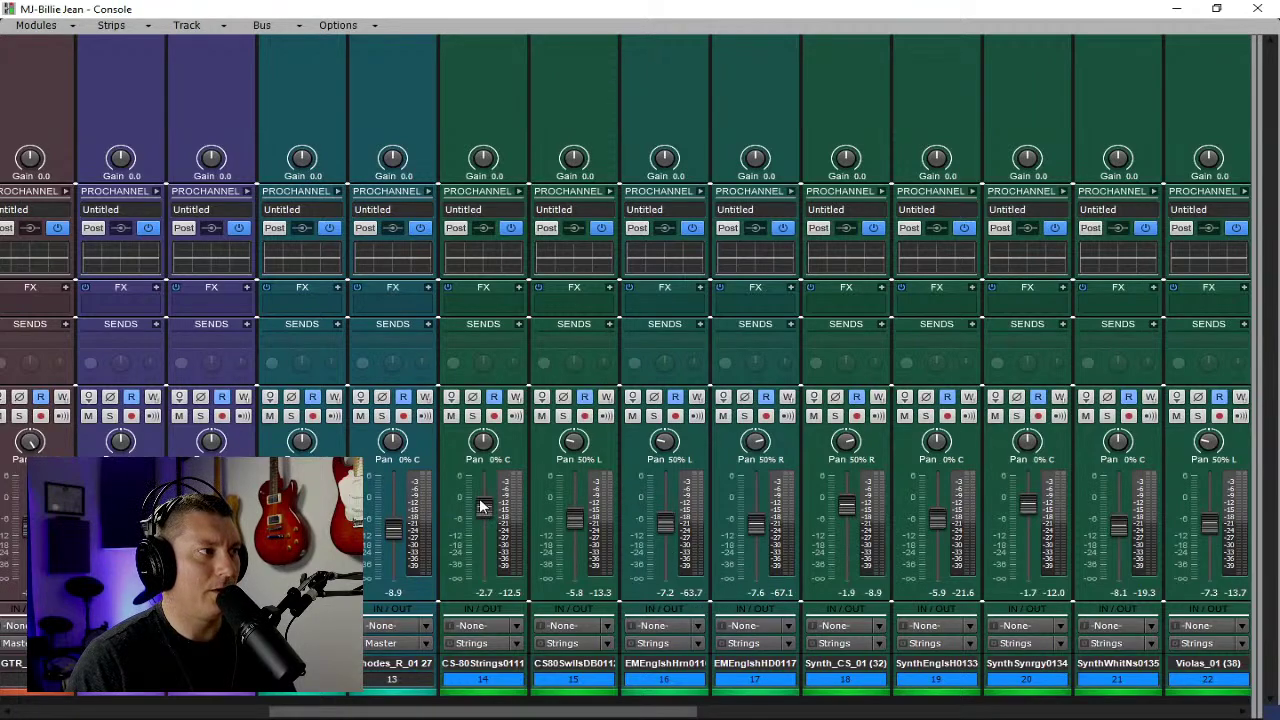
mouse_move(484, 512)
drag(484, 512, 484, 522)
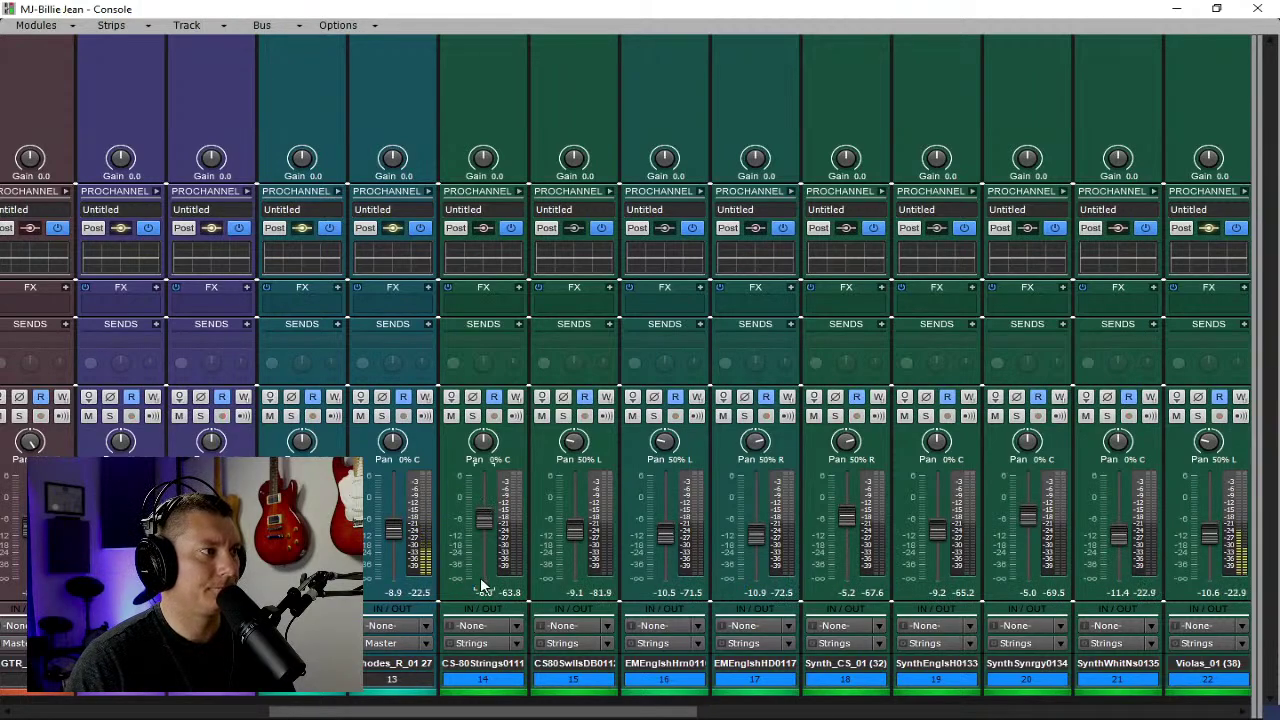
Pan Rhodes_L 100% left and Rhodes_R 100% right, and set both faders to -8.7 dB.
drag(517, 714, 447, 714)
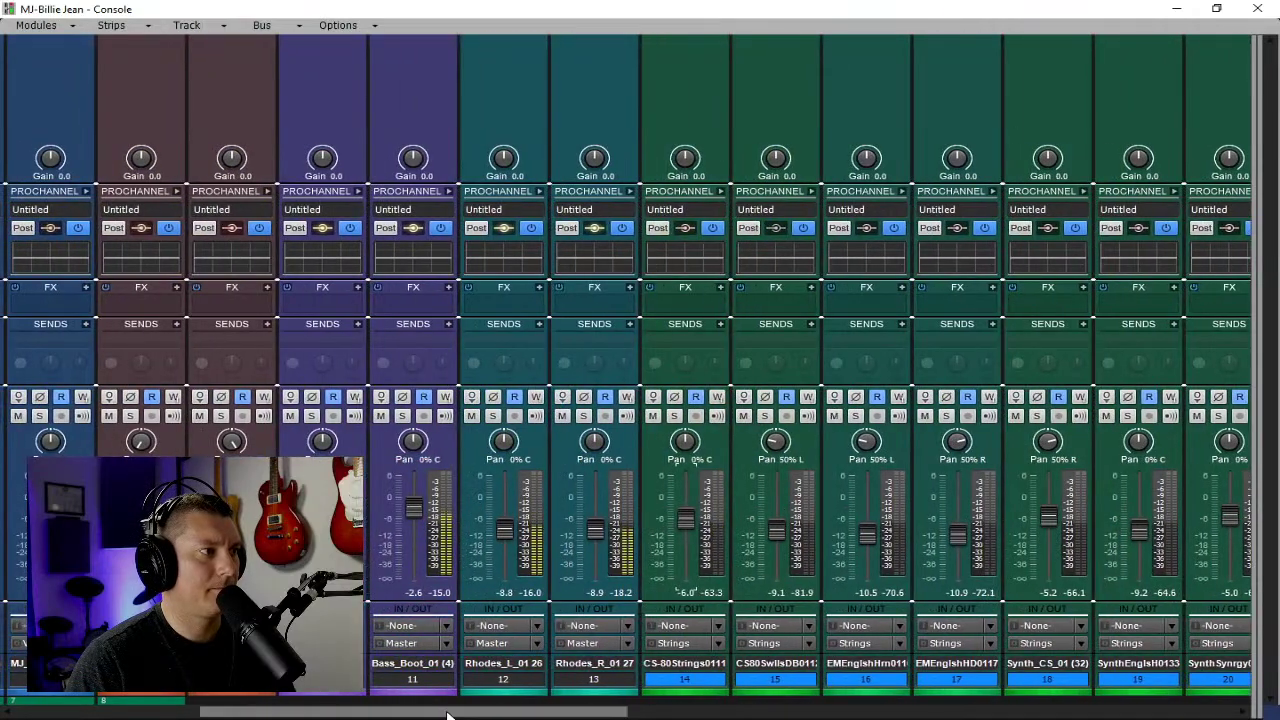
drag(504, 529, 504, 520)
drag(592, 530, 594, 508)
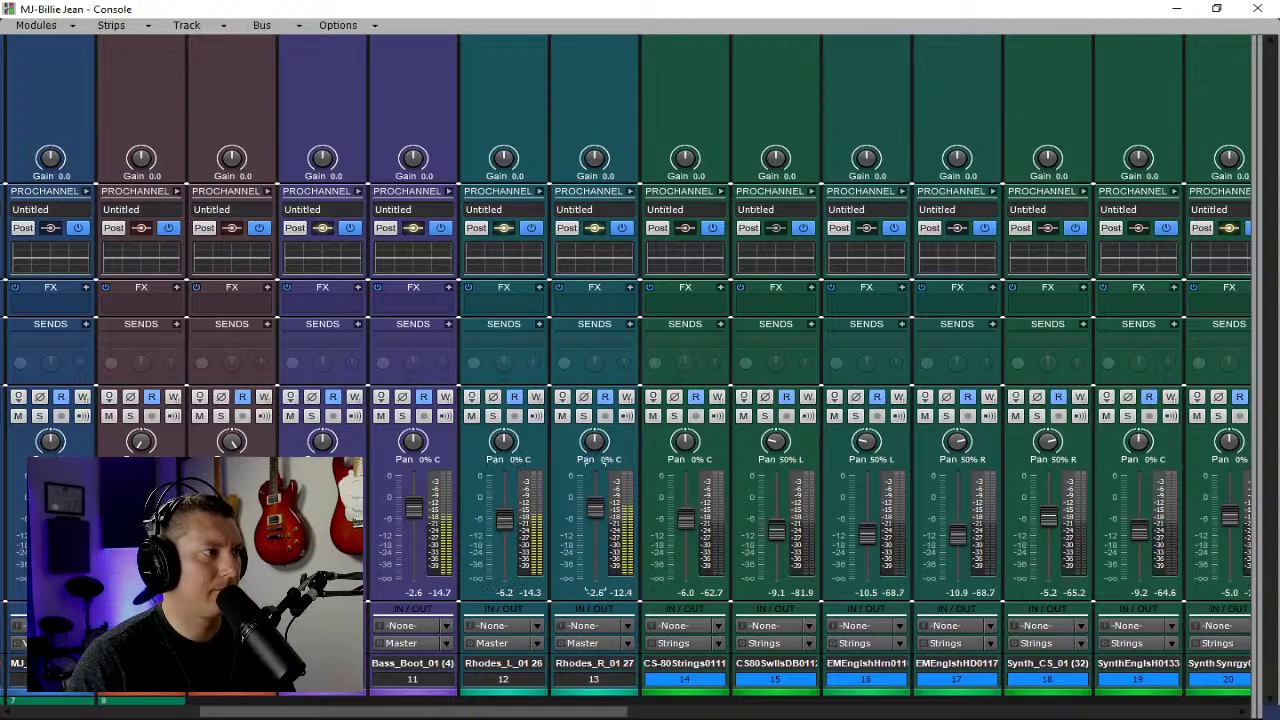
drag(594, 441, 594, 438)
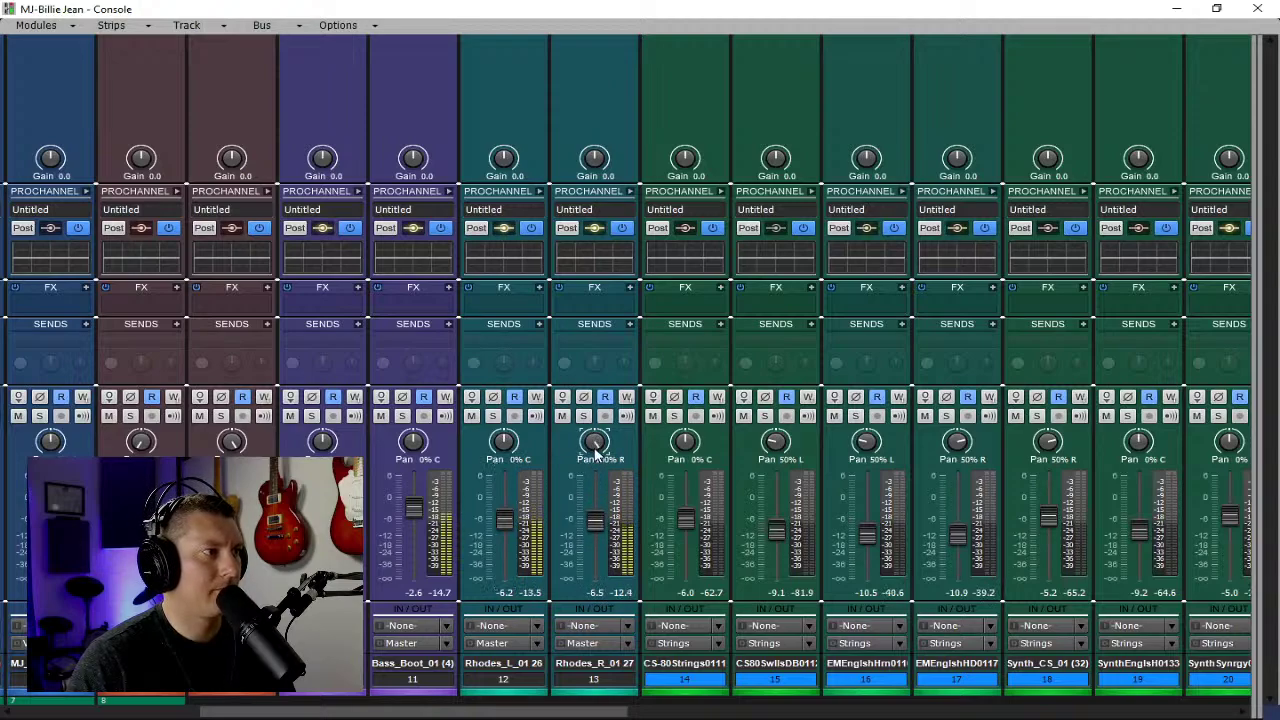
drag(504, 444, 507, 530)
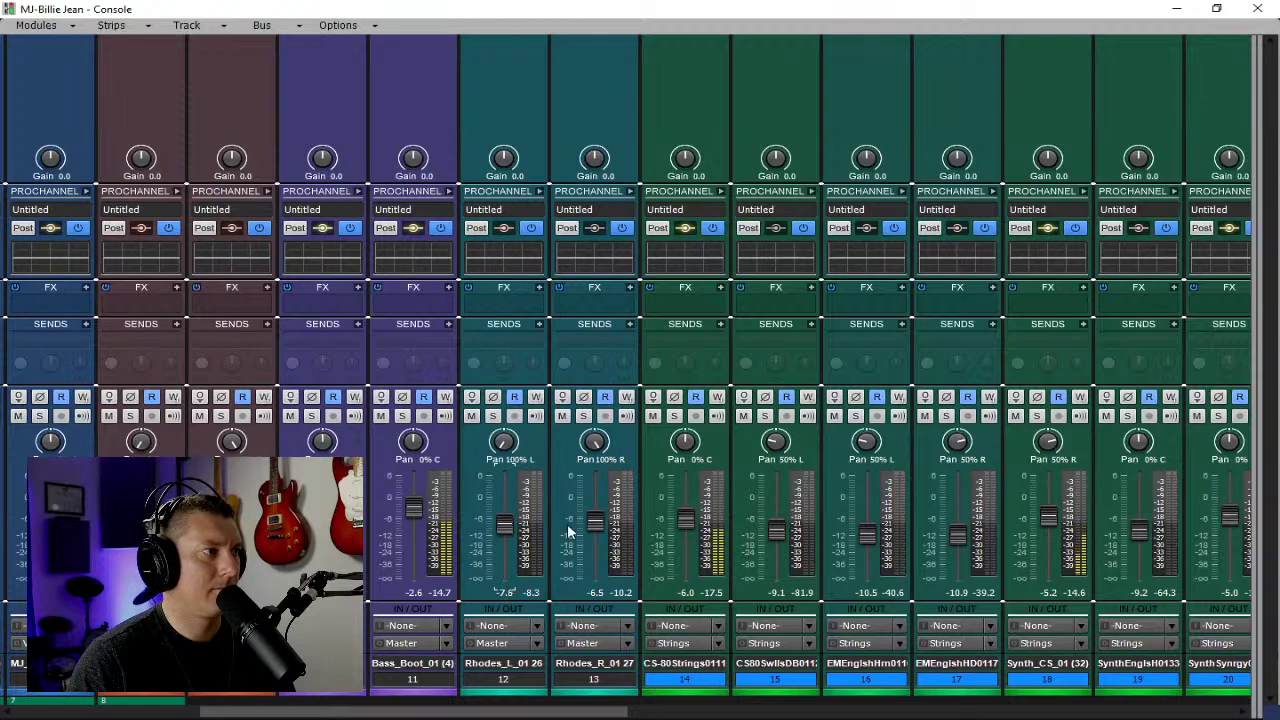
drag(595, 521, 595, 528)
drag(504, 524, 504, 530)
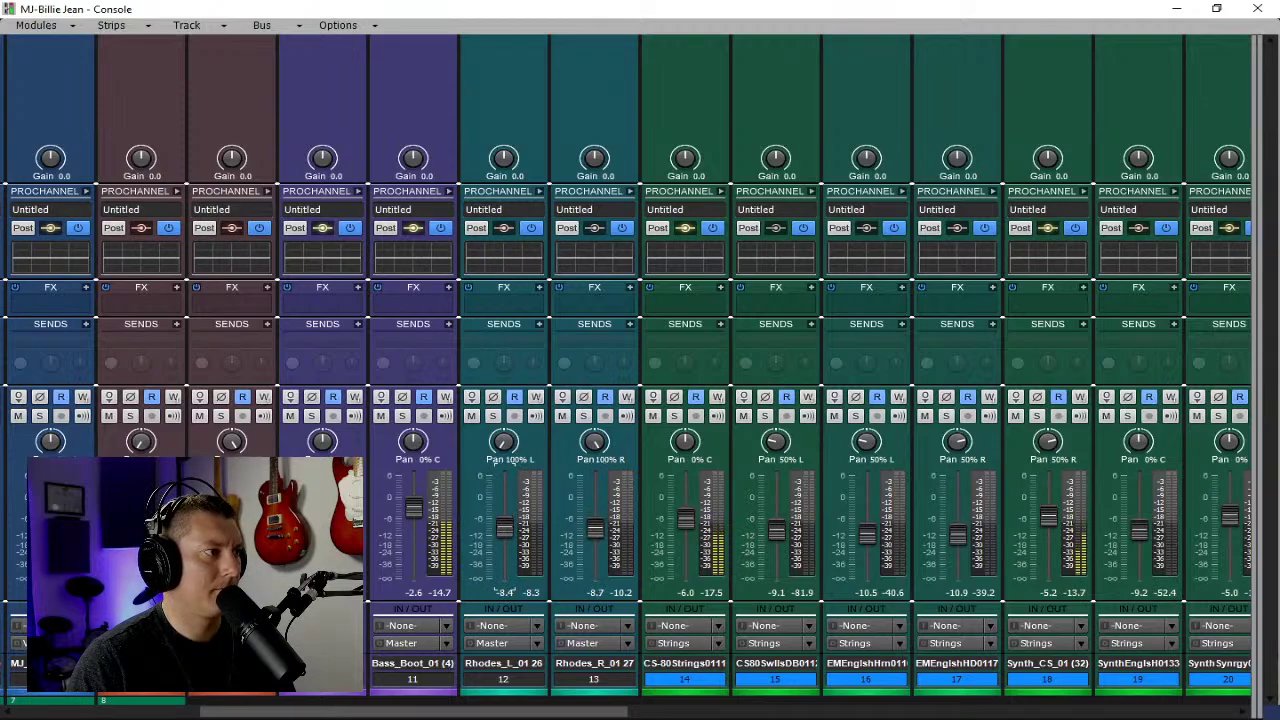
mouse_move(590, 537)
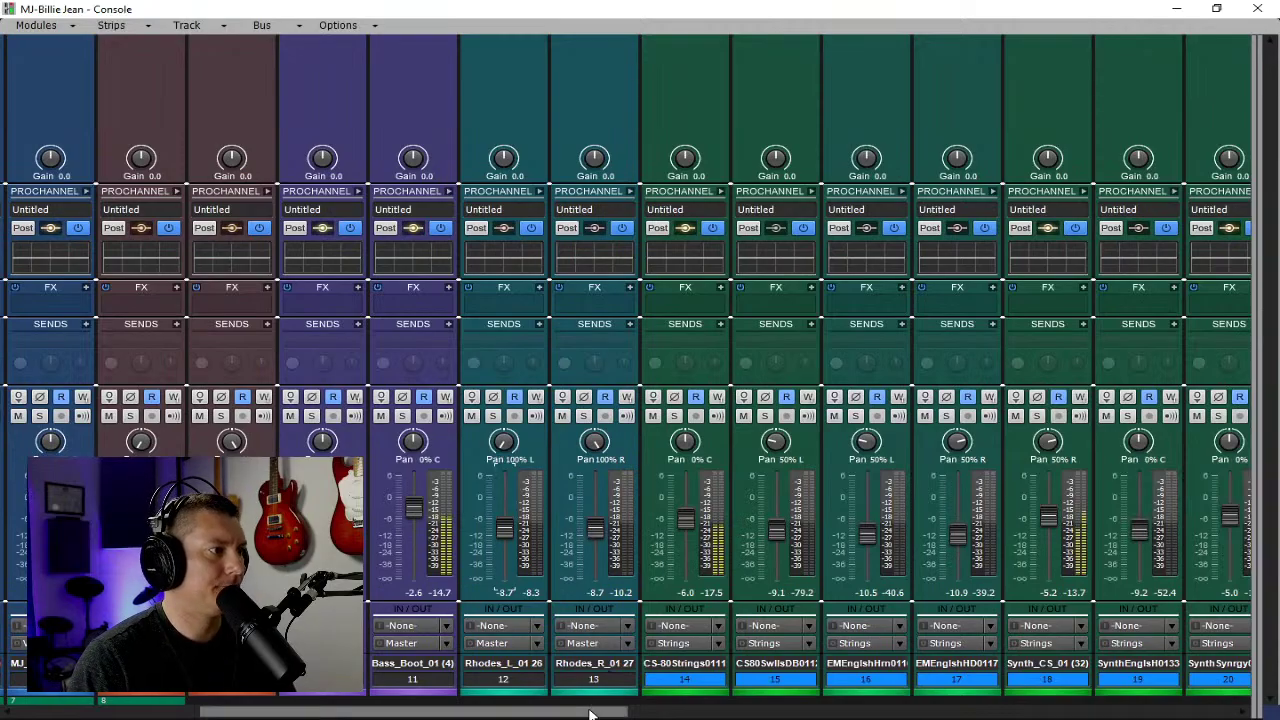
Select all the tracks in the console and expand their ProChannels.
drag(600, 711, 1212, 692)
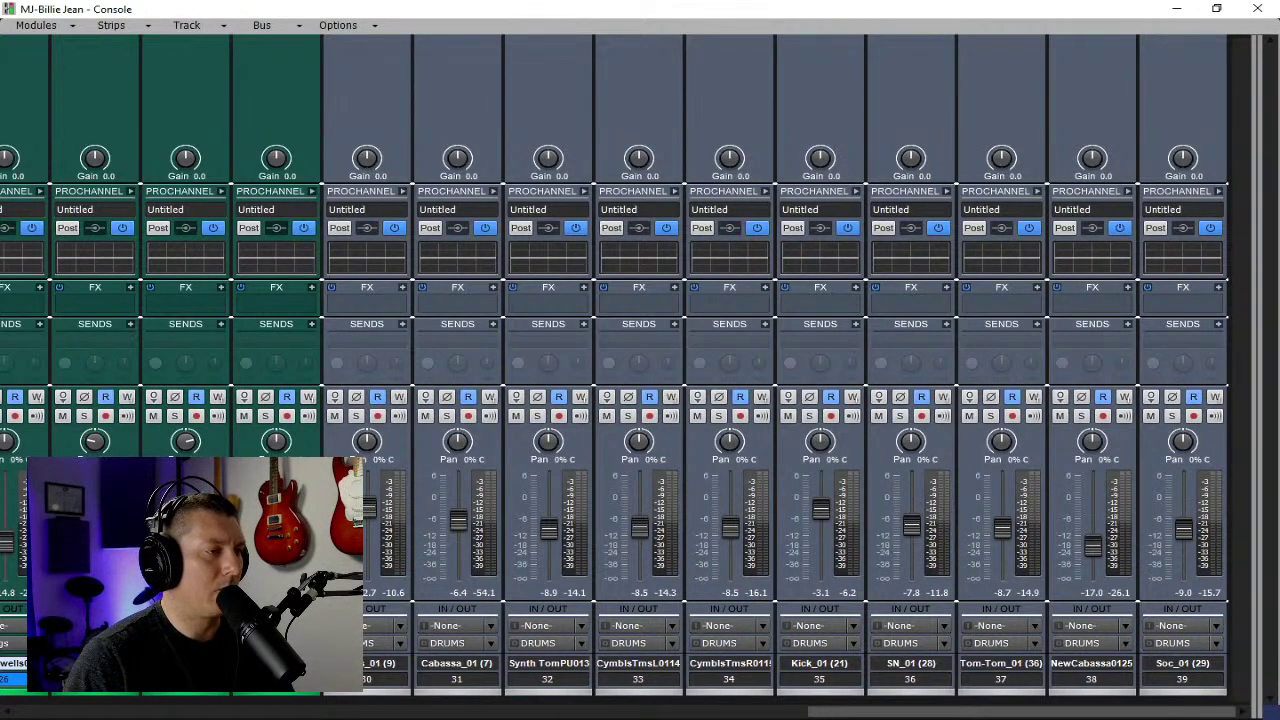
key(ctrl+a)
mouse_move(1157, 712)
mouse_down()
mouse_move(620, 712)
mouse_move(1157, 712)
mouse_up()
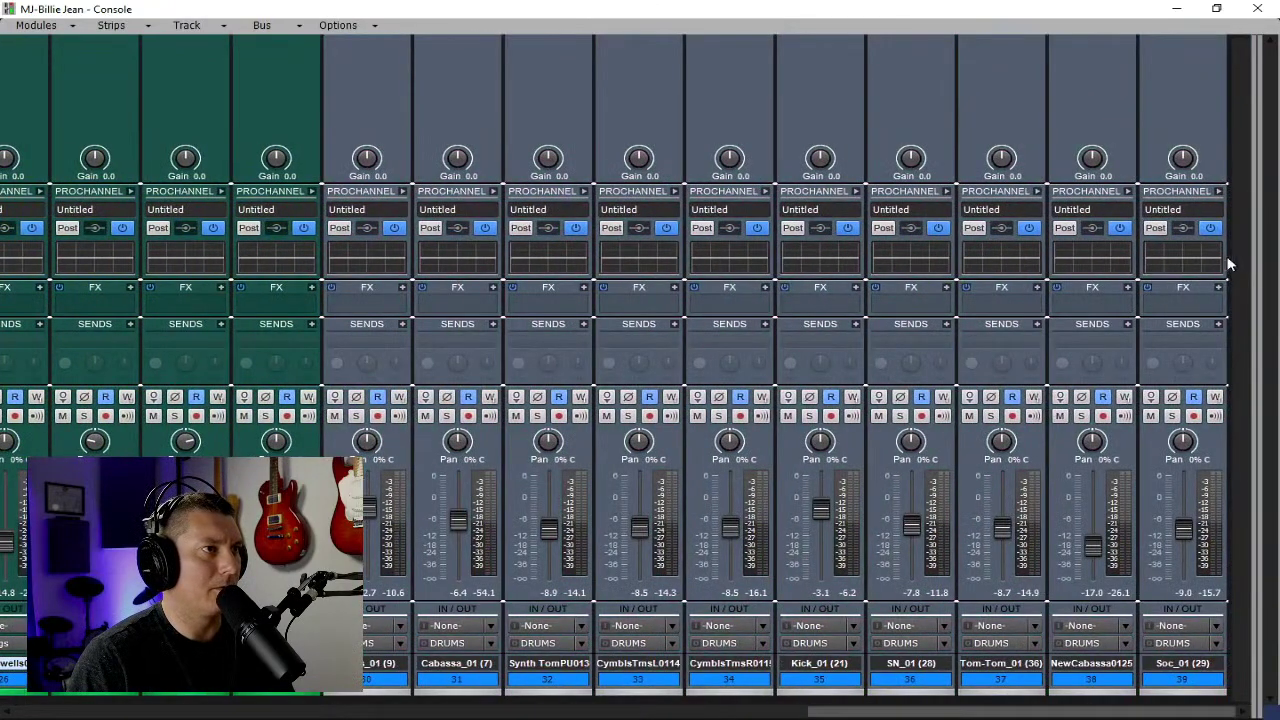
click(1217, 191)
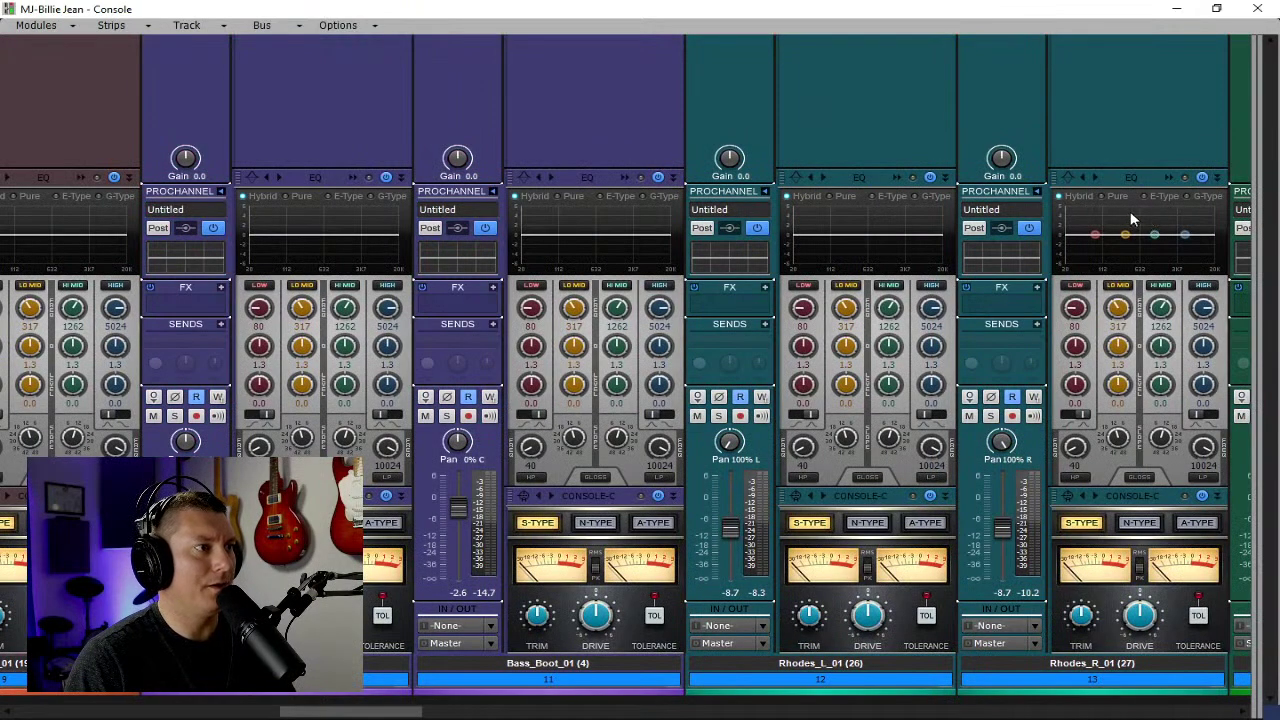
Enable the EQ high-pass filter on all selected tracks at once with a 50 Hz cutoff.
click(806, 476)
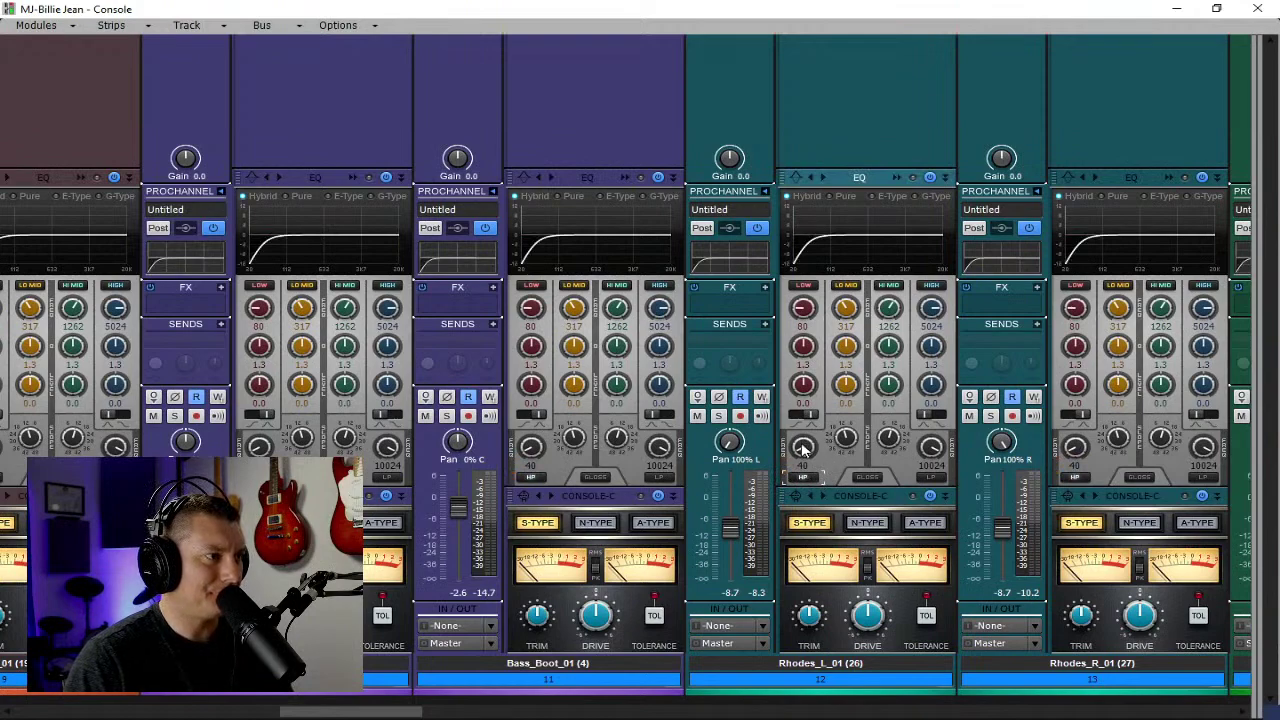
mouse_move(801, 454)
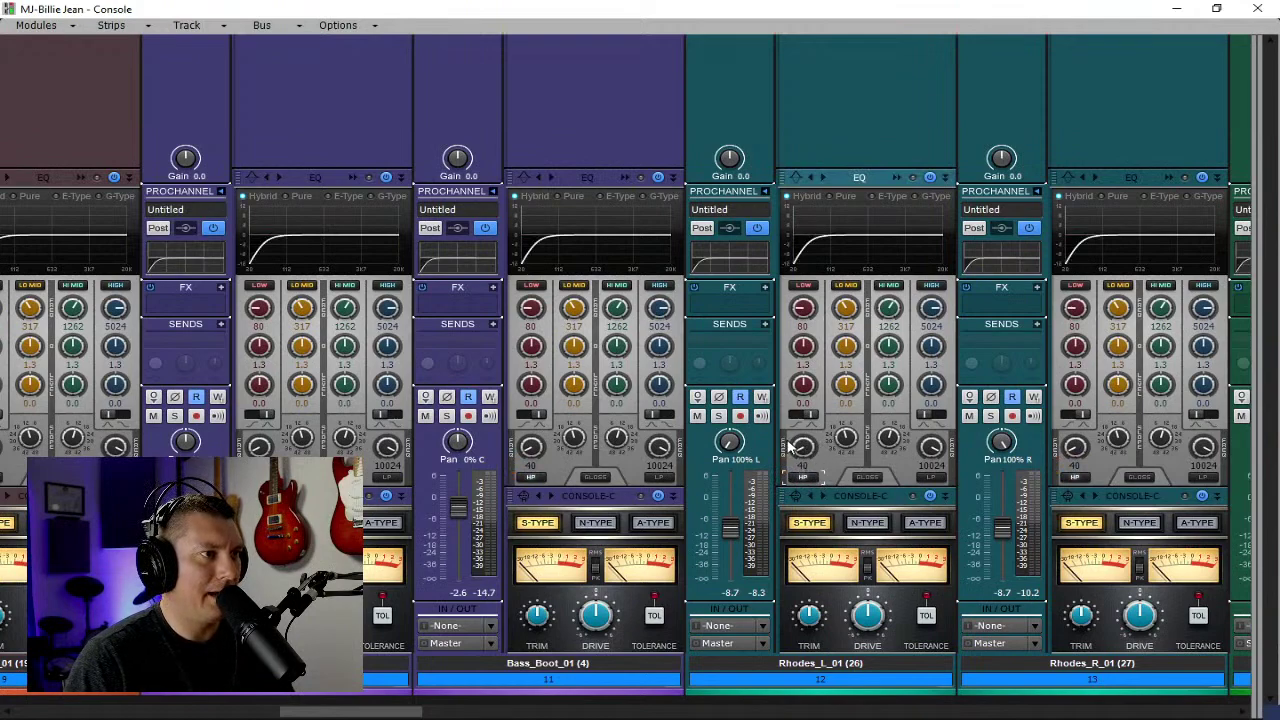
mouse_move(805, 458)
mouse_down()
mouse_move(805, 433)
mouse_move(805, 446)
mouse_up()
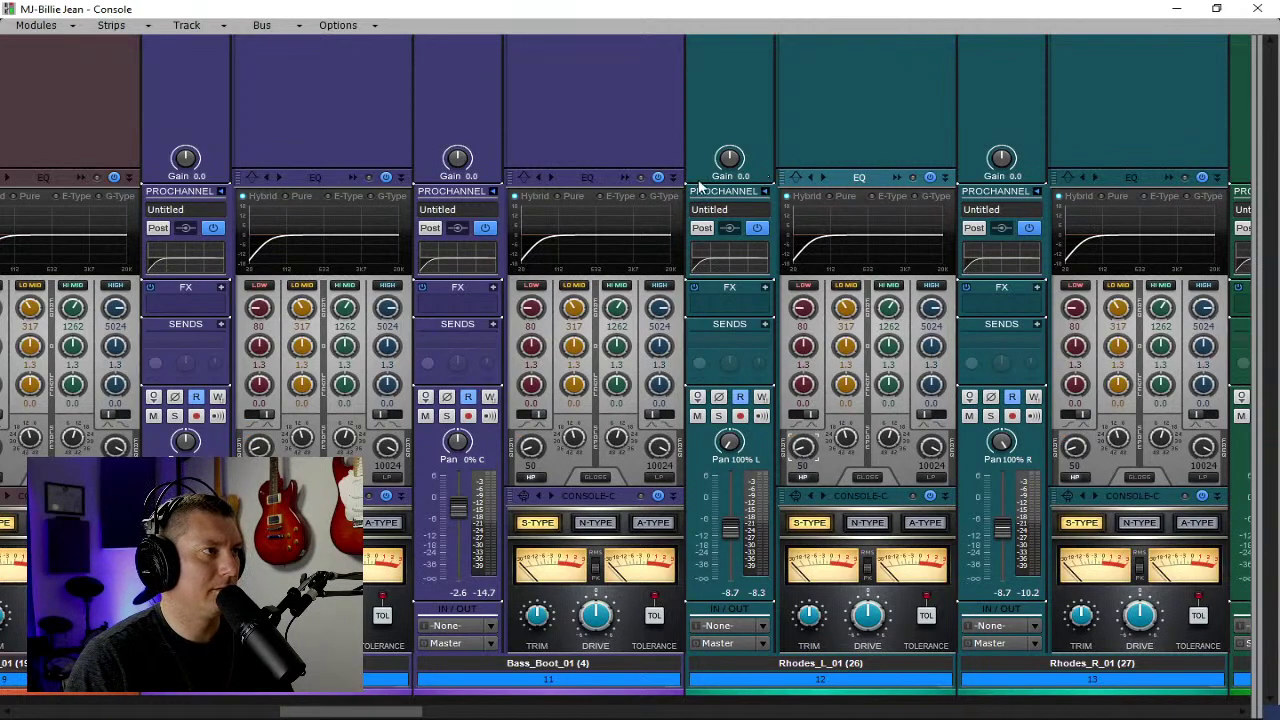
Lower the EQ high-pass cutoff of all selected tracks together to 39 Hz.
click(765, 191)
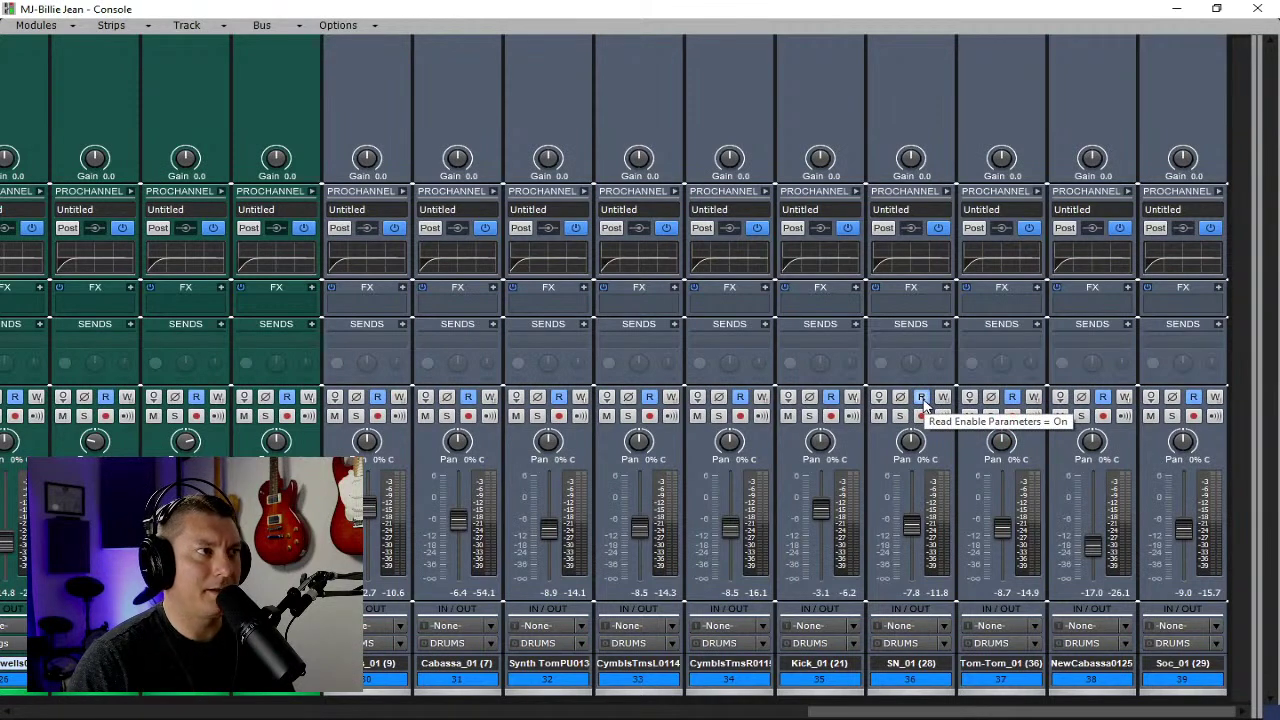
ctrl+click(949, 191)
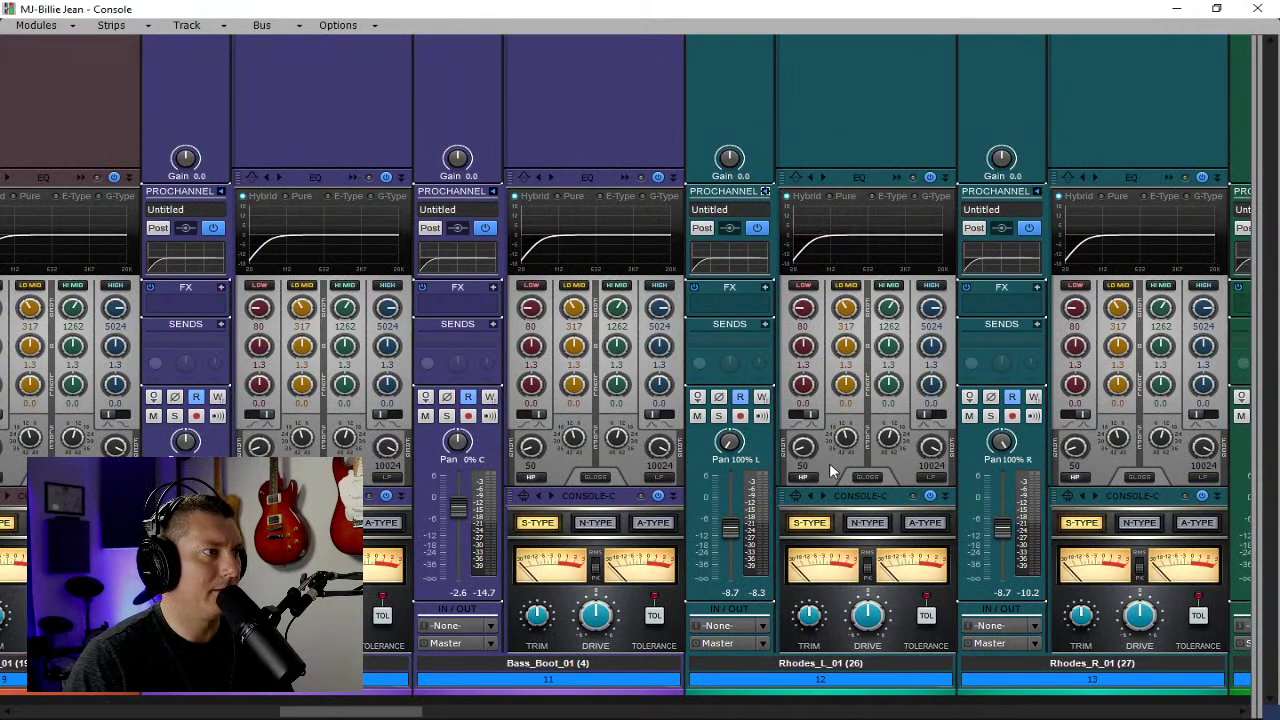
drag(799, 449, 799, 480)
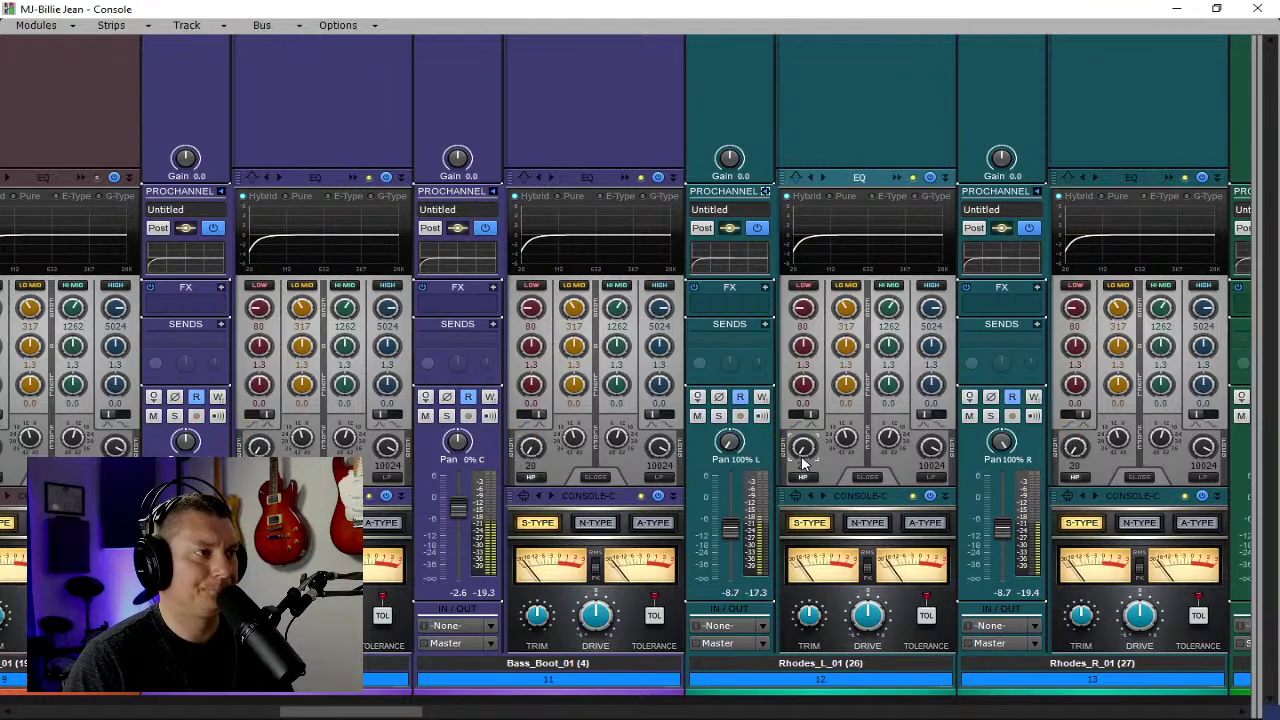
drag(803, 448, 803, 417)
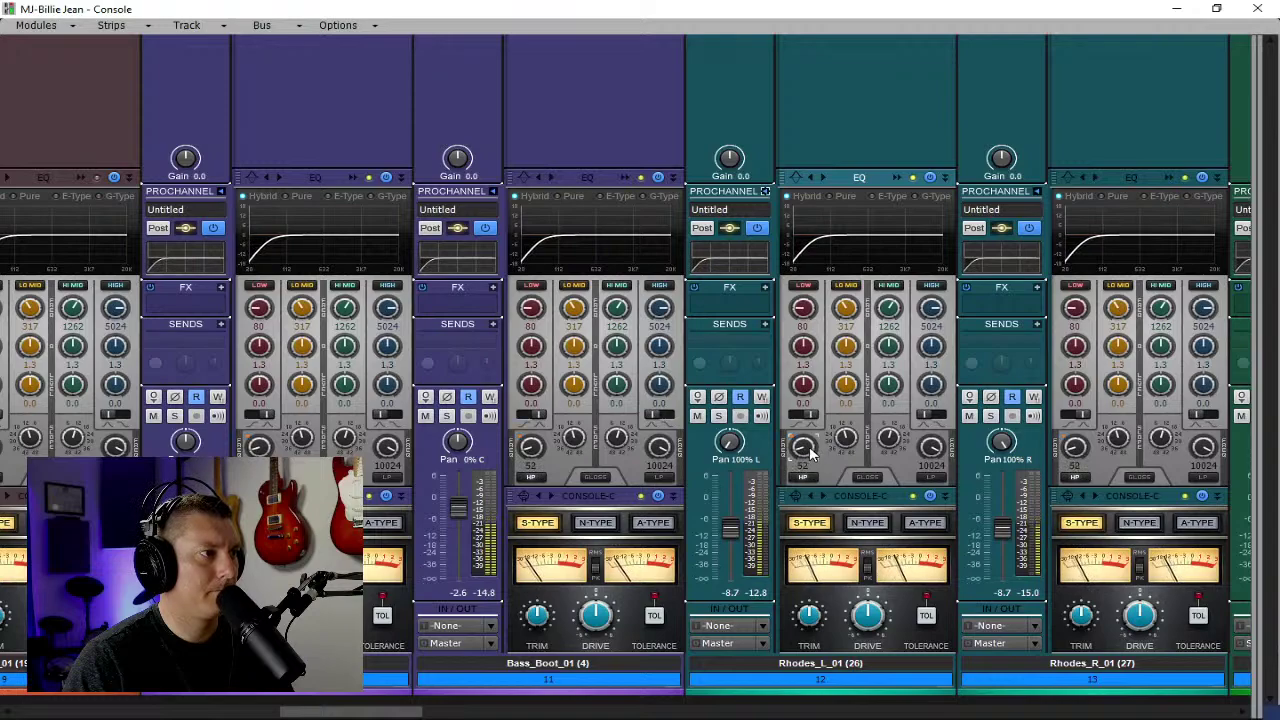
mouse_move(810, 453)
mouse_down()
mouse_move(807, 417)
mouse_move(807, 455)
mouse_up()
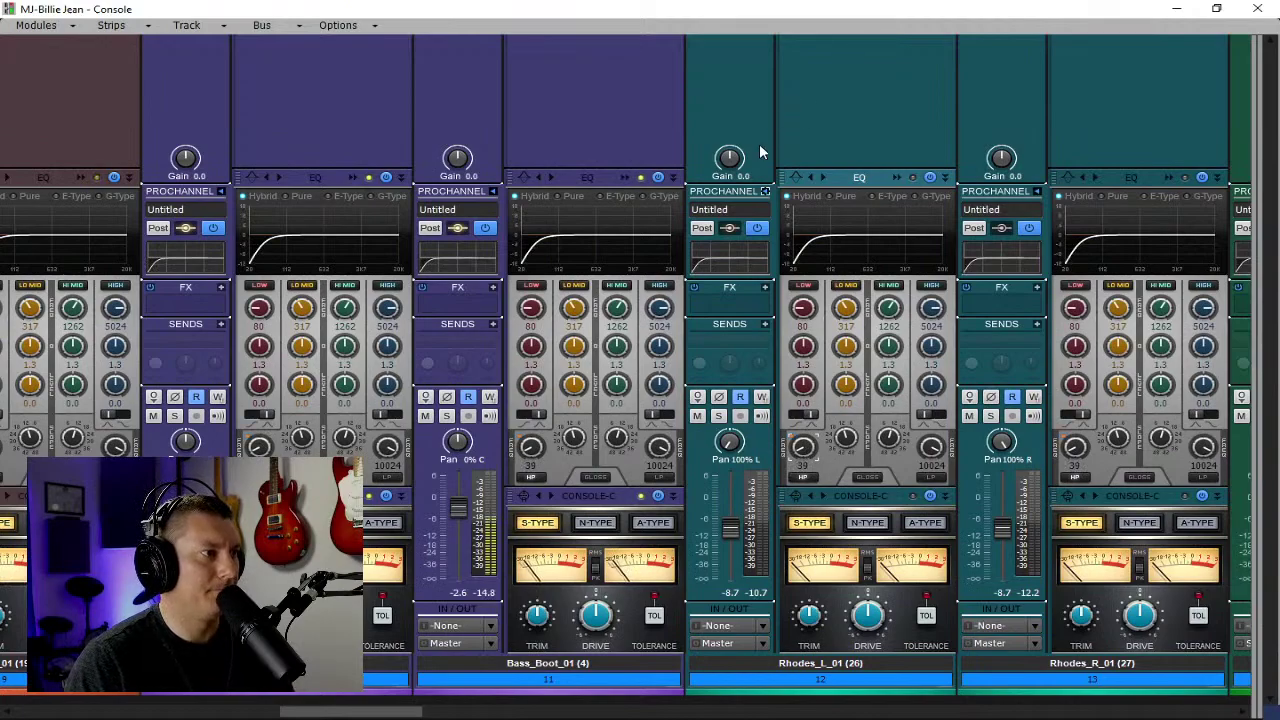
In the Kick_01 track's EQ, cut the low-mid band by 2.4 dB at 400 Hz.
mouse_move(377, 711)
mouse_down()
mouse_move(331, 711)
mouse_move(363, 710)
mouse_up()
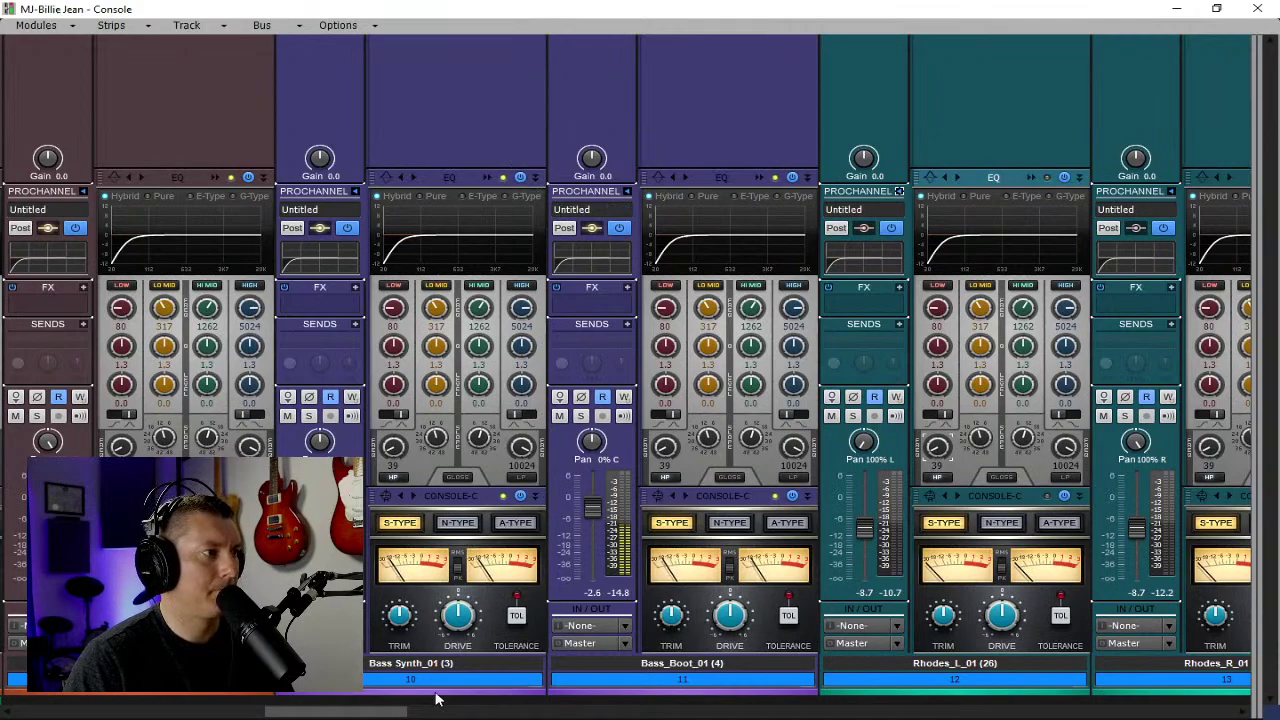
drag(365, 711, 1125, 702)
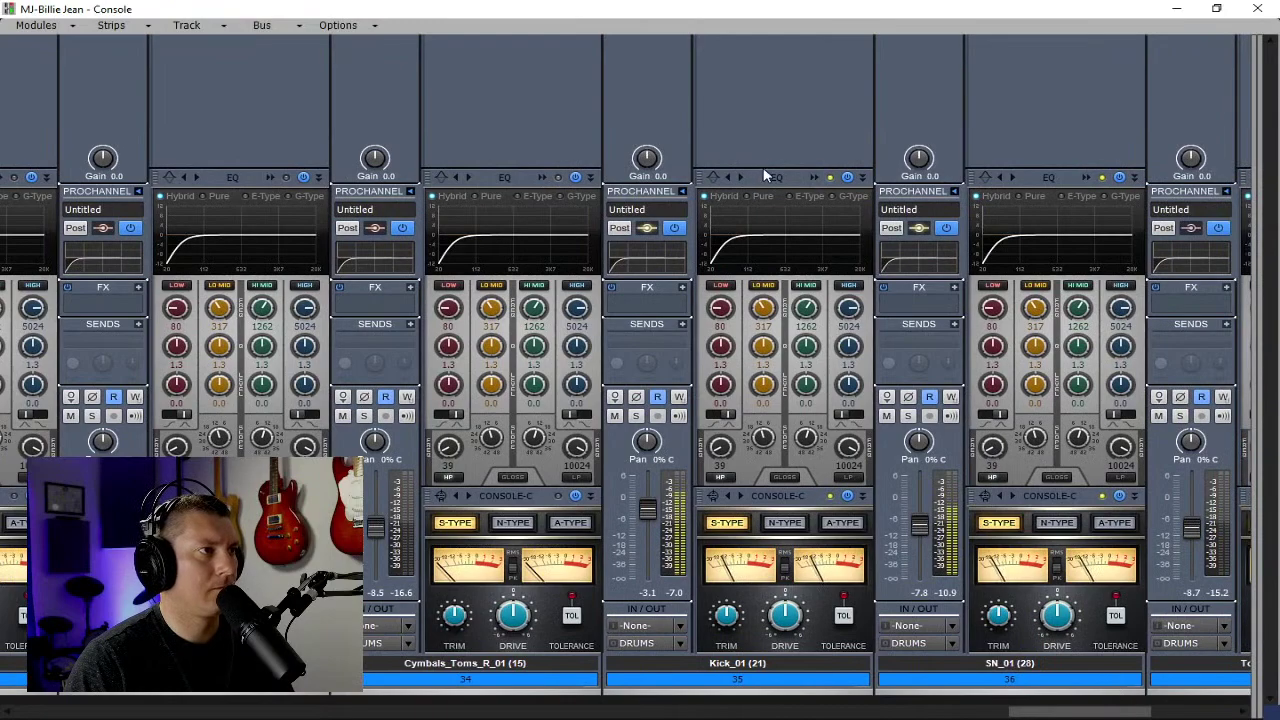
click(813, 179)
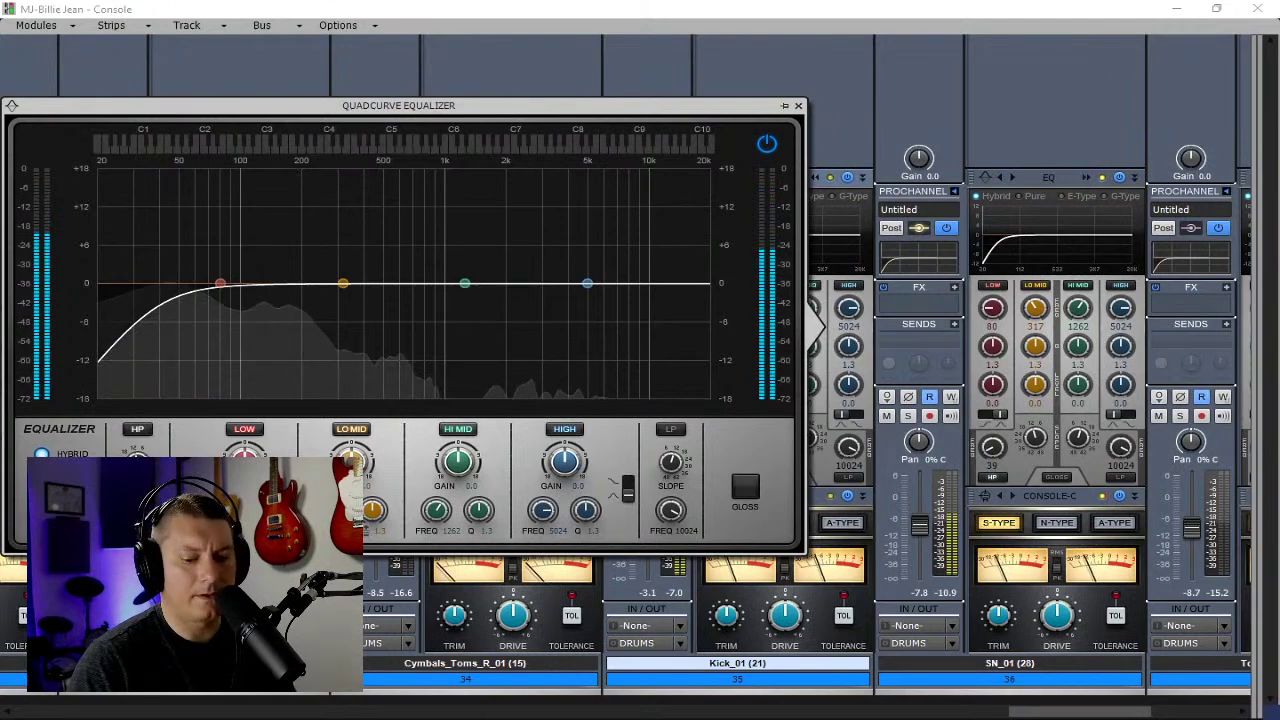
text(400)
key(Return)
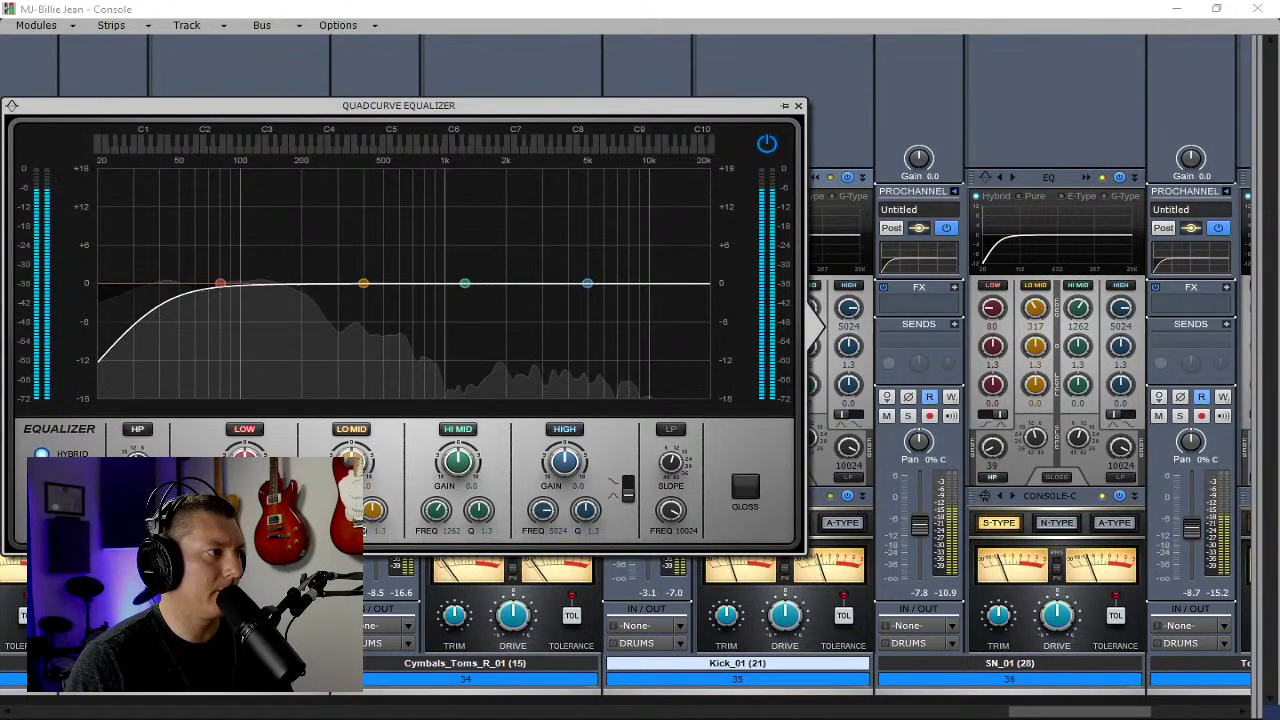
drag(351, 463, 351, 479)
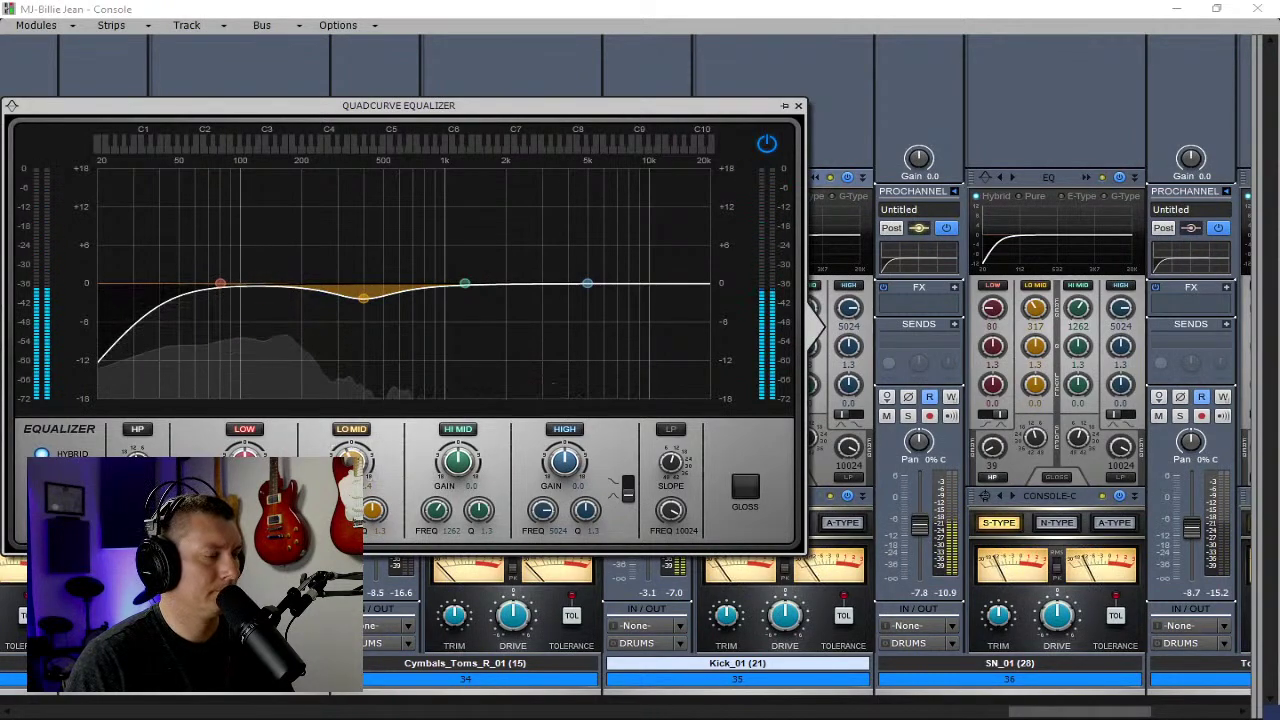
Boost the kick's low band by 3.9 dB at 65 Hz and its high band by 3.2 dB at 2889 Hz.
drag(222, 510, 222, 518)
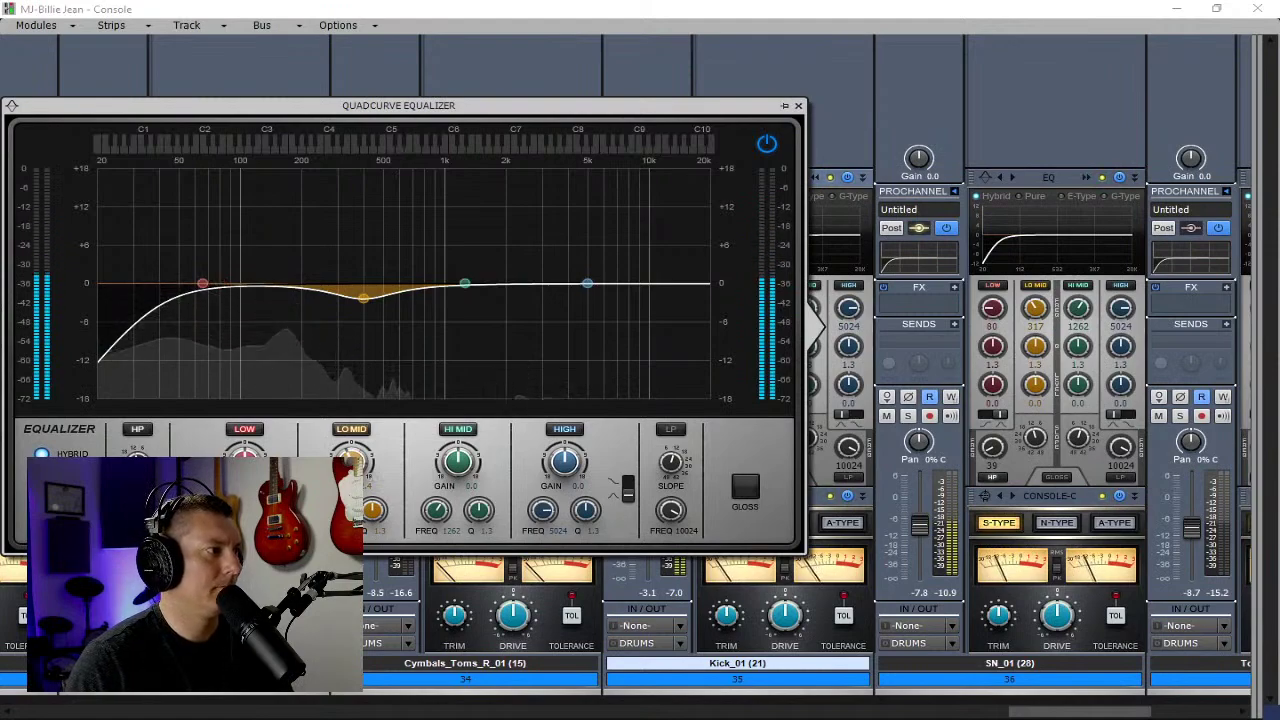
drag(244, 463, 244, 452)
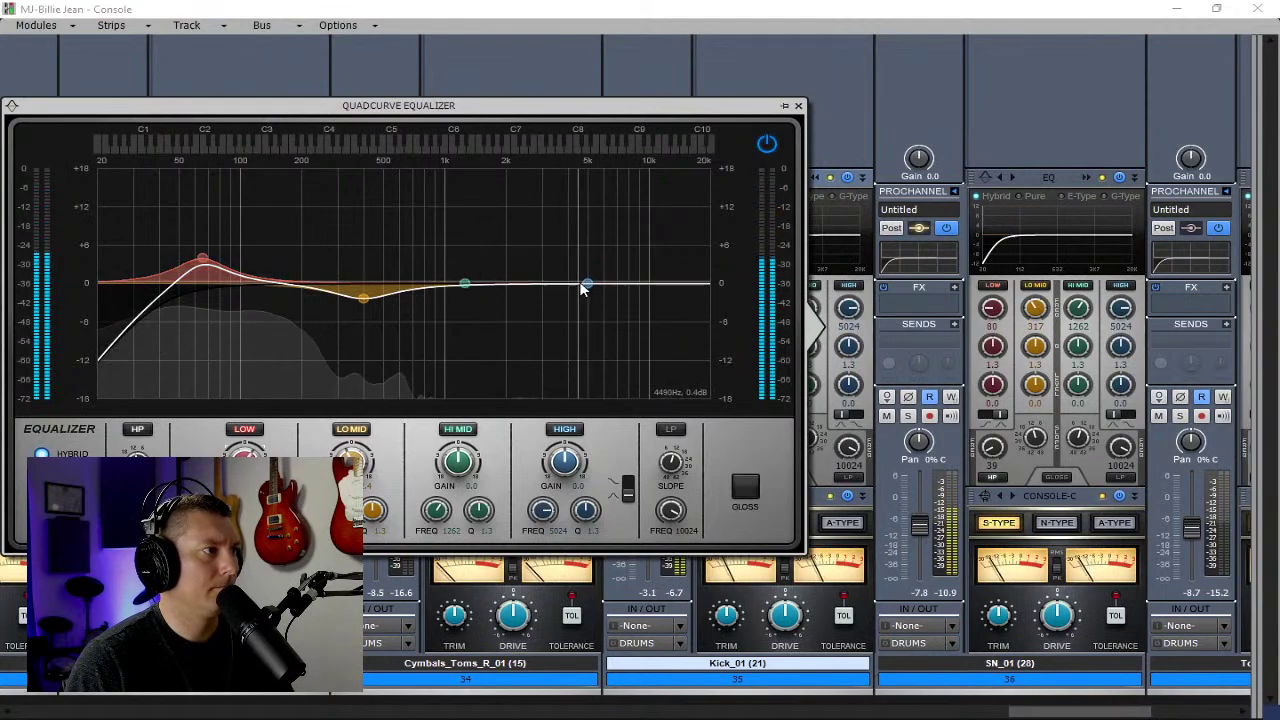
drag(587, 283, 538, 263)
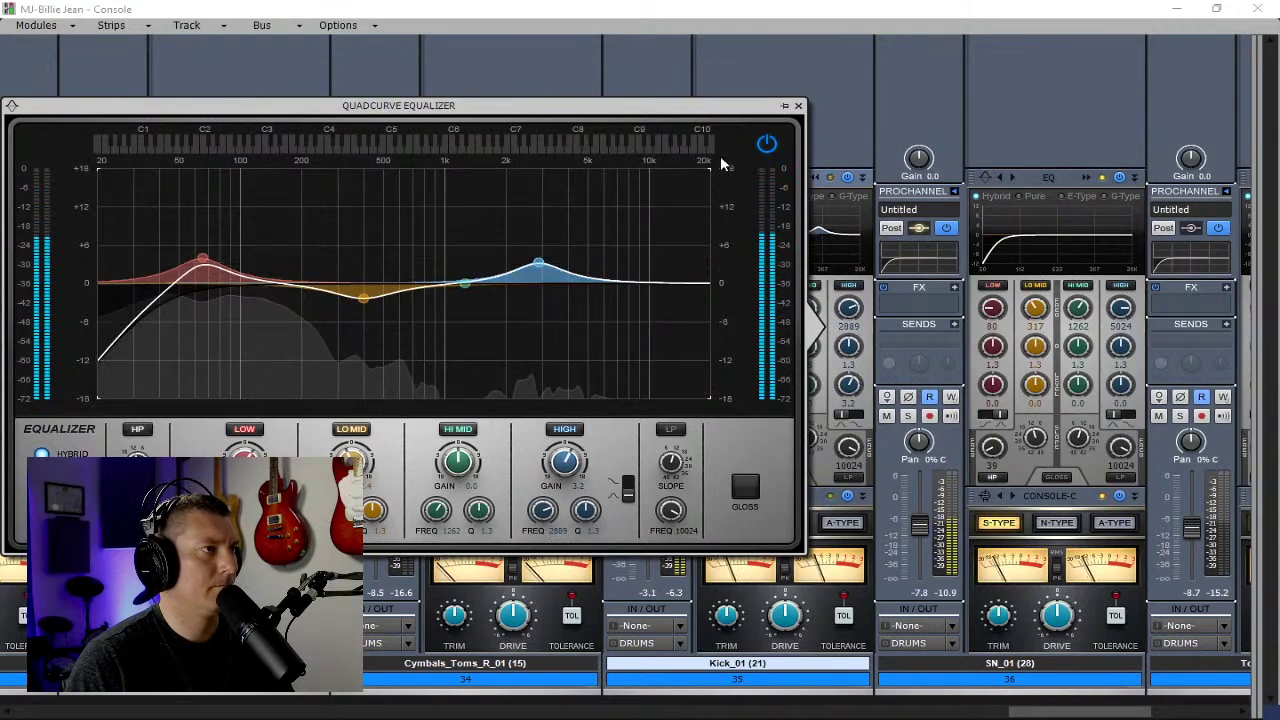
click(798, 105)
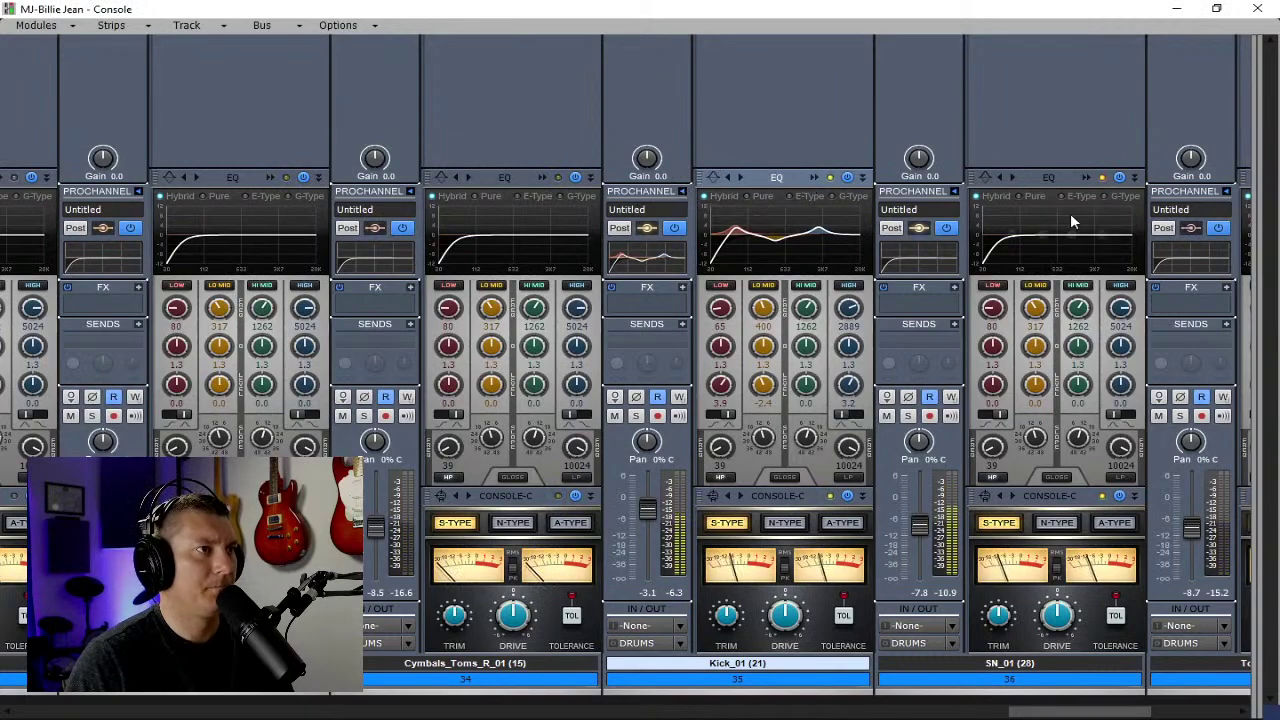
In the SN_01 track's EQ, raise the high-pass cutoff to 72 Hz and boost the low-mid band by 4.3 dB at 2412 Hz.
double_click(1086, 175)
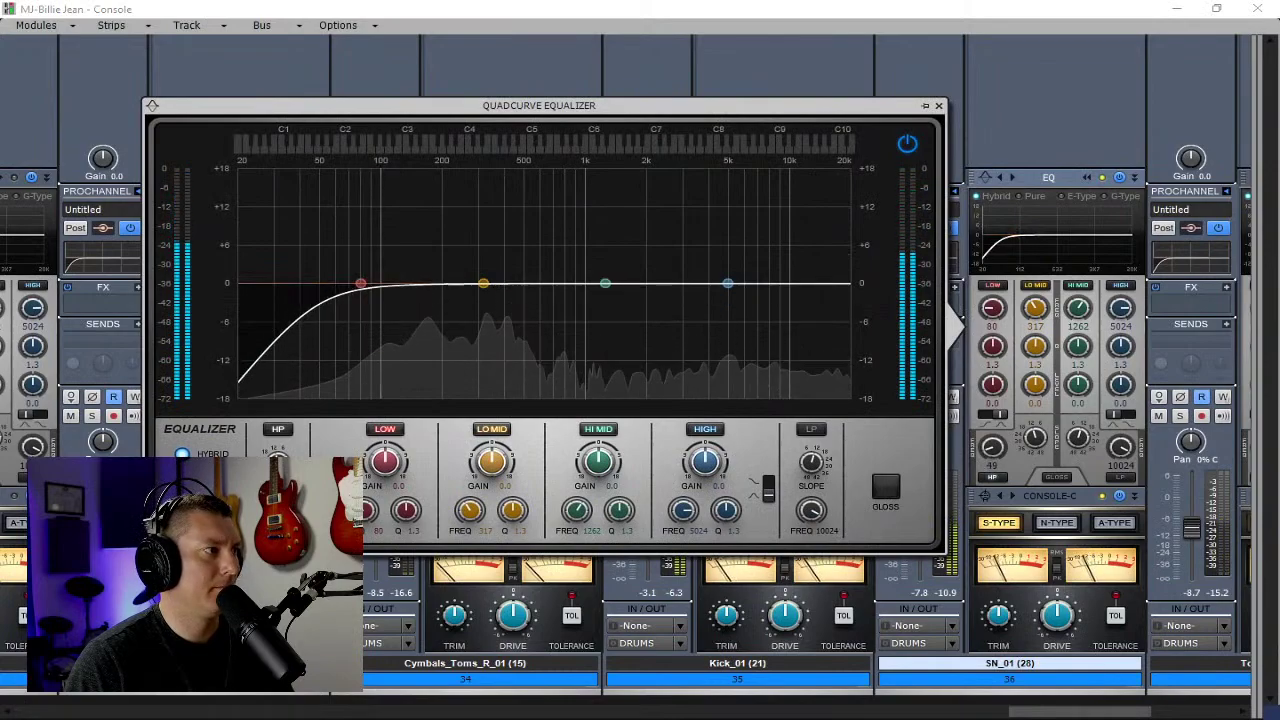
drag(278, 511, 278, 492)
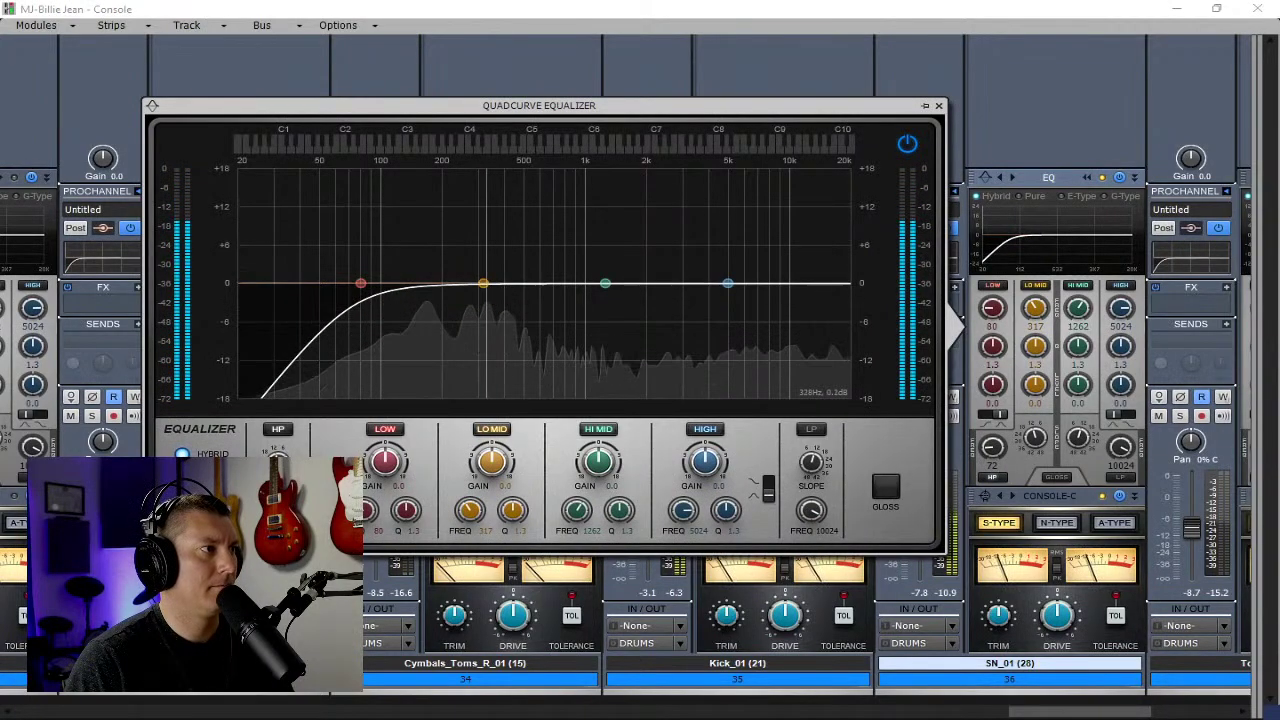
drag(483, 284, 663, 256)
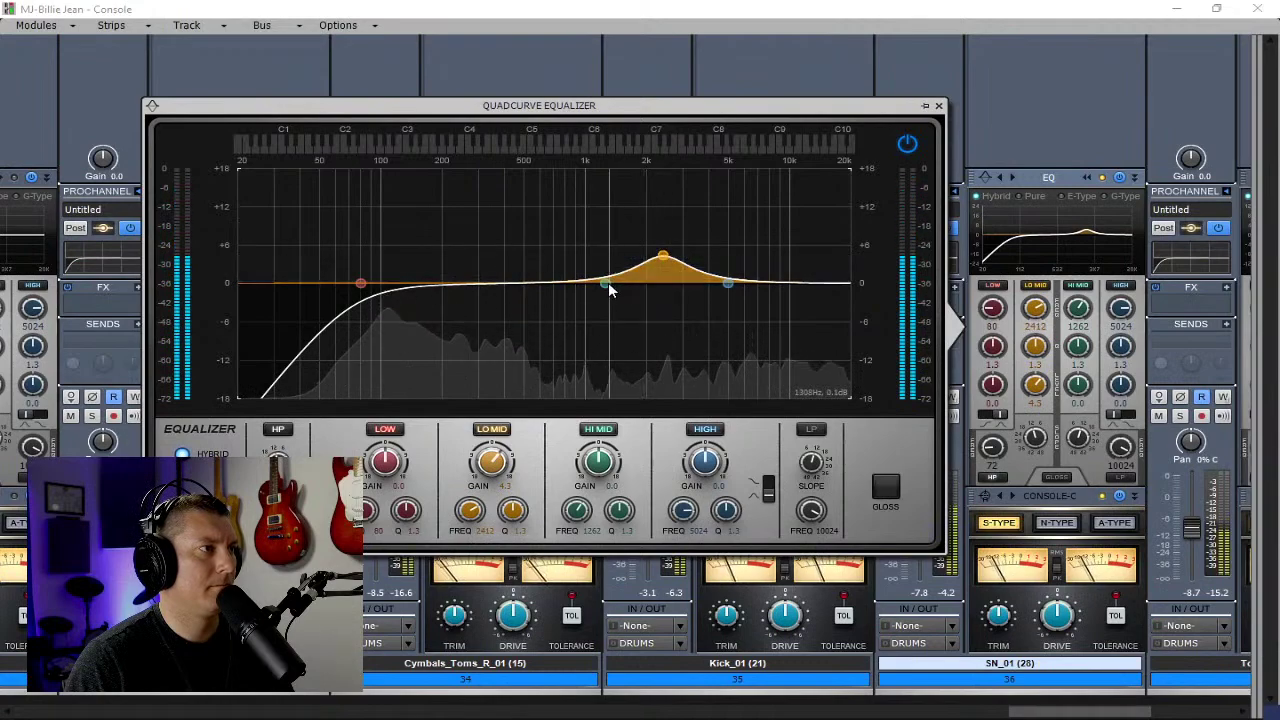
Cut the snare's high-mid band by 2.8 dB at 710 Hz and boost its low band by 3.1 dB at 119 Hz.
drag(610, 290, 555, 300)
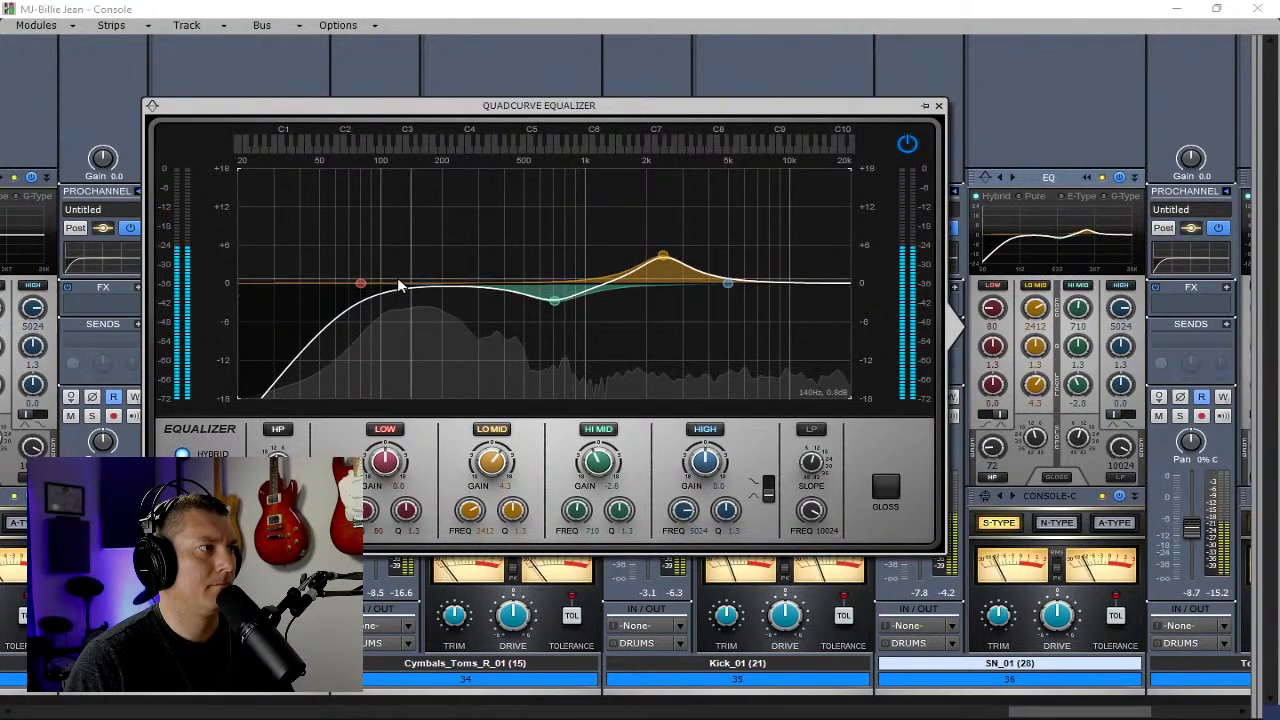
drag(361, 284, 397, 268)
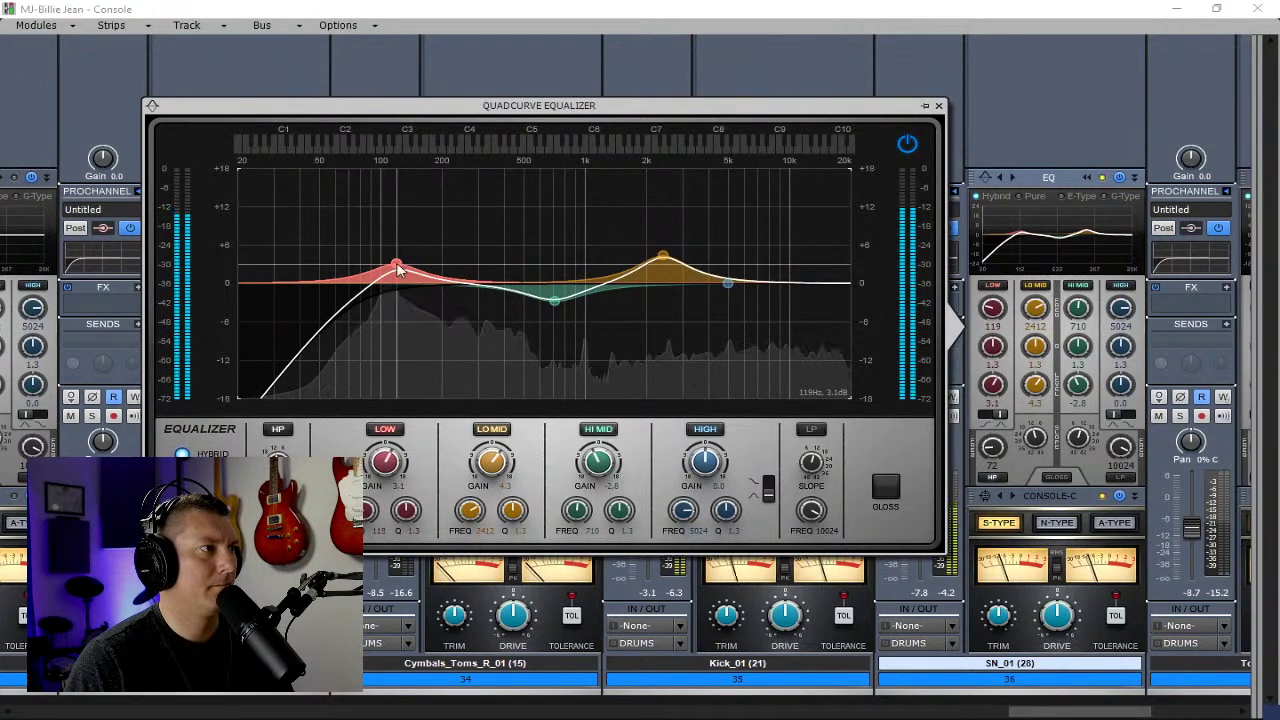
click(938, 105)
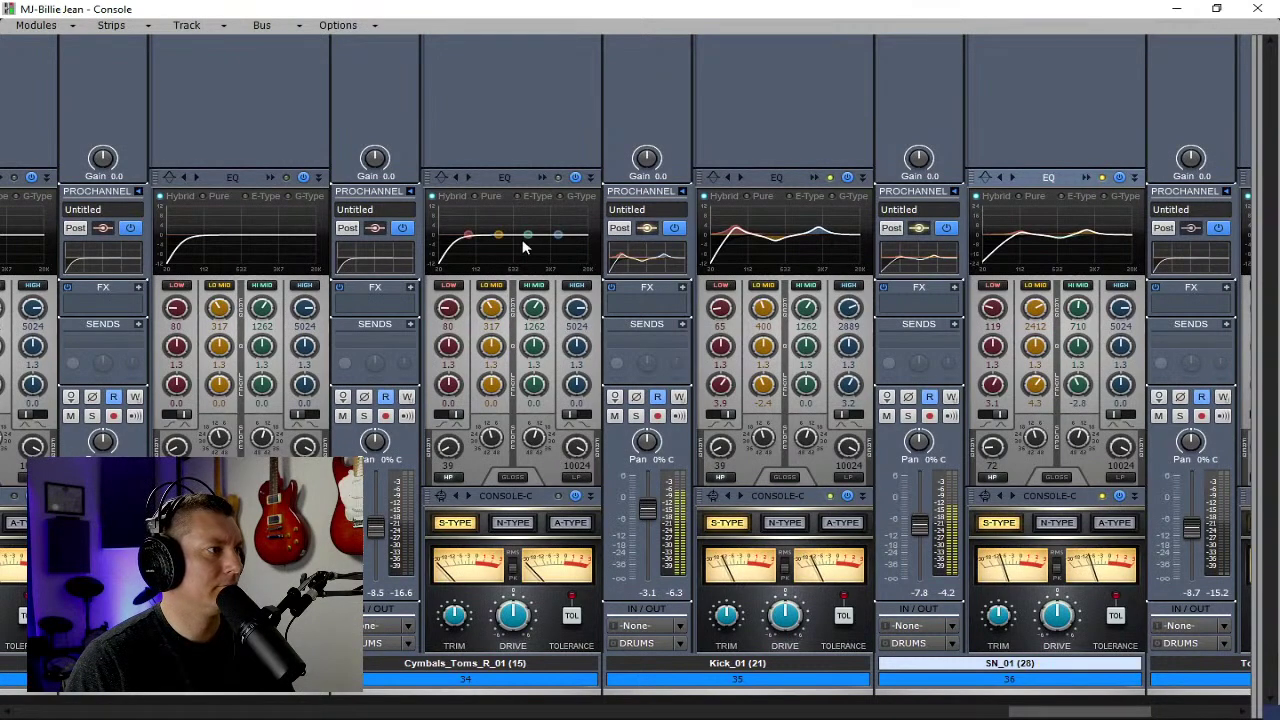
In the Cymbals_Toms_L track's EQ, boost the low band by 2.3 dB at 96 Hz.
click(1002, 713)
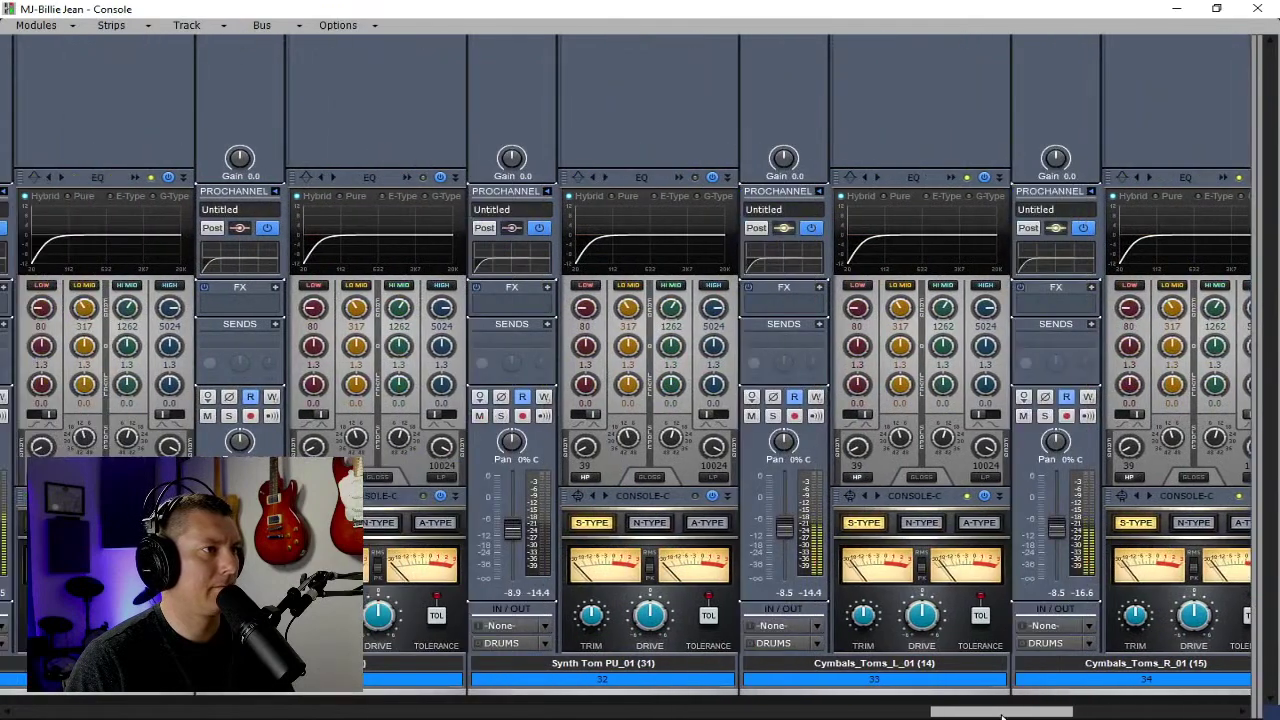
mouse_move(1002, 716)
mouse_down()
mouse_move(1014, 716)
mouse_move(987, 716)
mouse_move(1025, 716)
mouse_up()
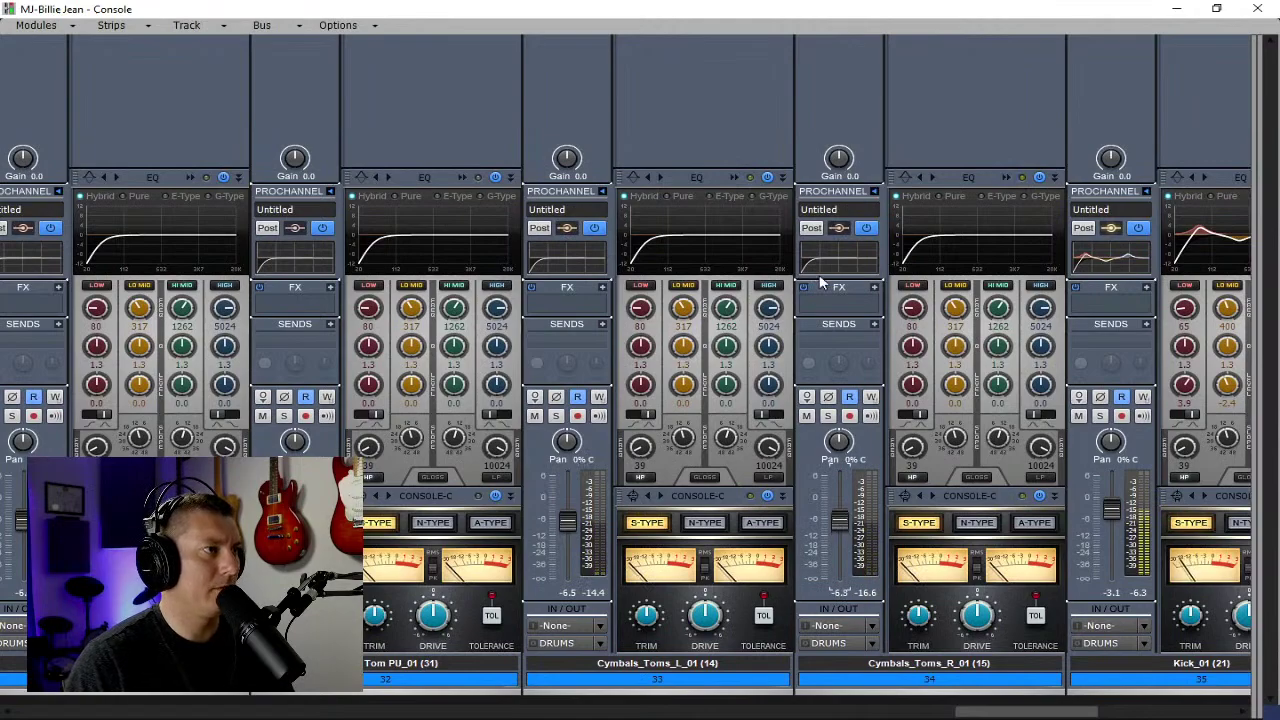
double_click(740, 176)
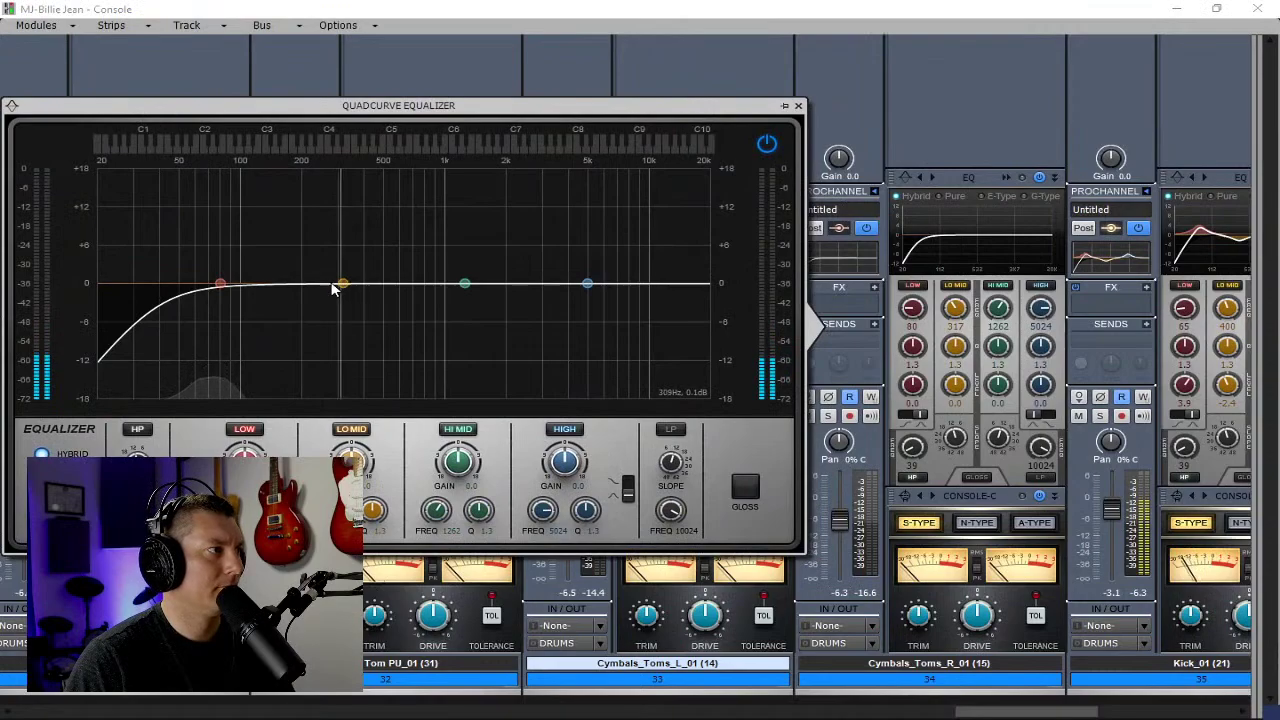
drag(220, 284, 236, 270)
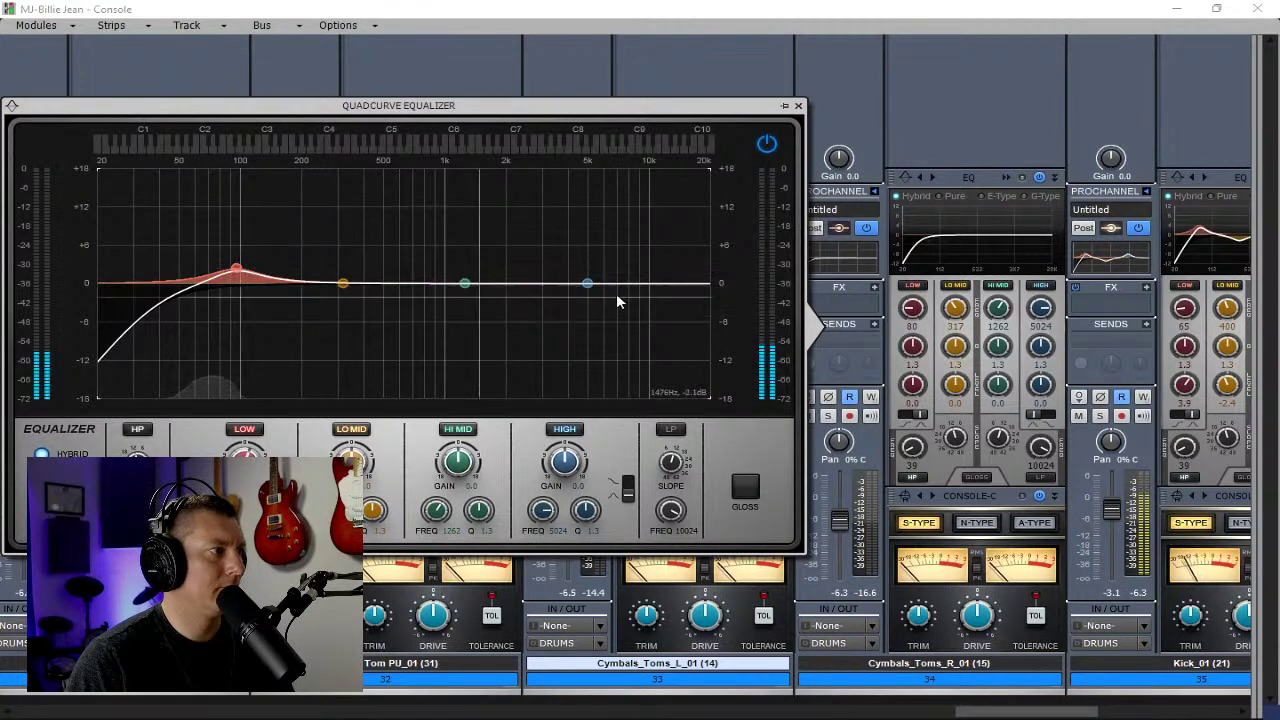
click(797, 106)
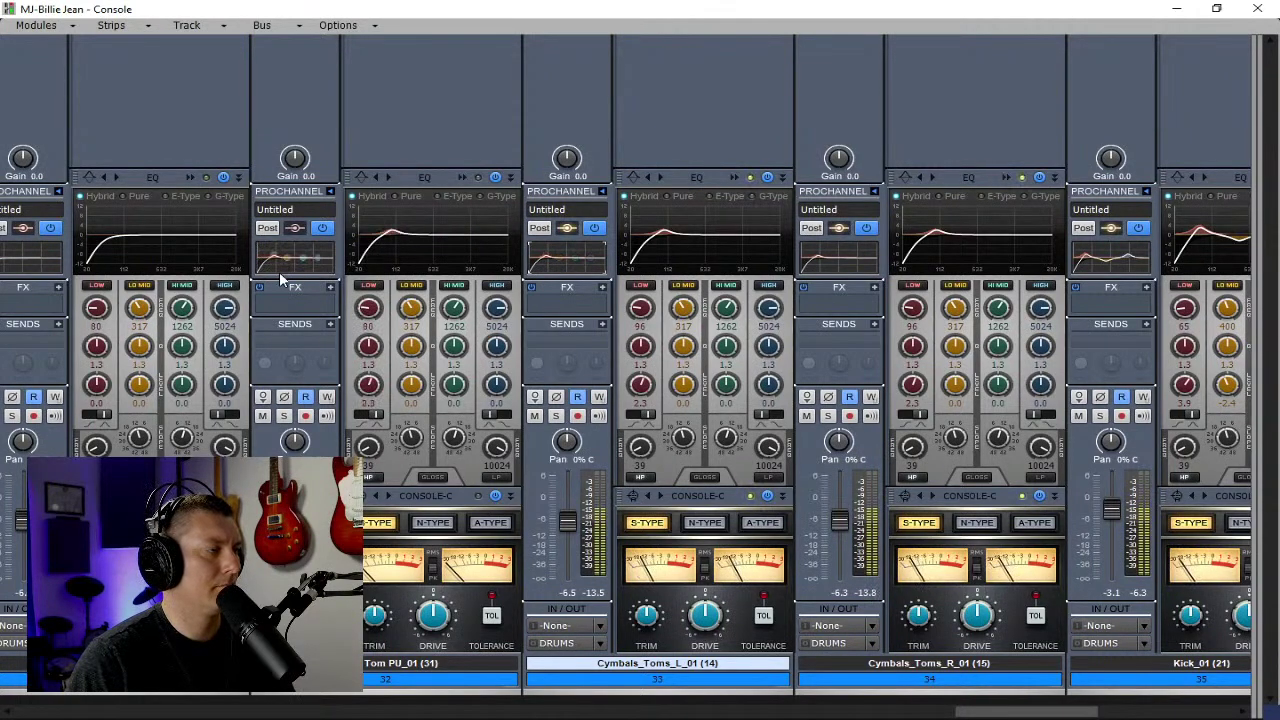
Reveal the console's buses, expand the Strings bus ProChannel and enable its EQ high-pass filter at about 40 Hz.
click(875, 714)
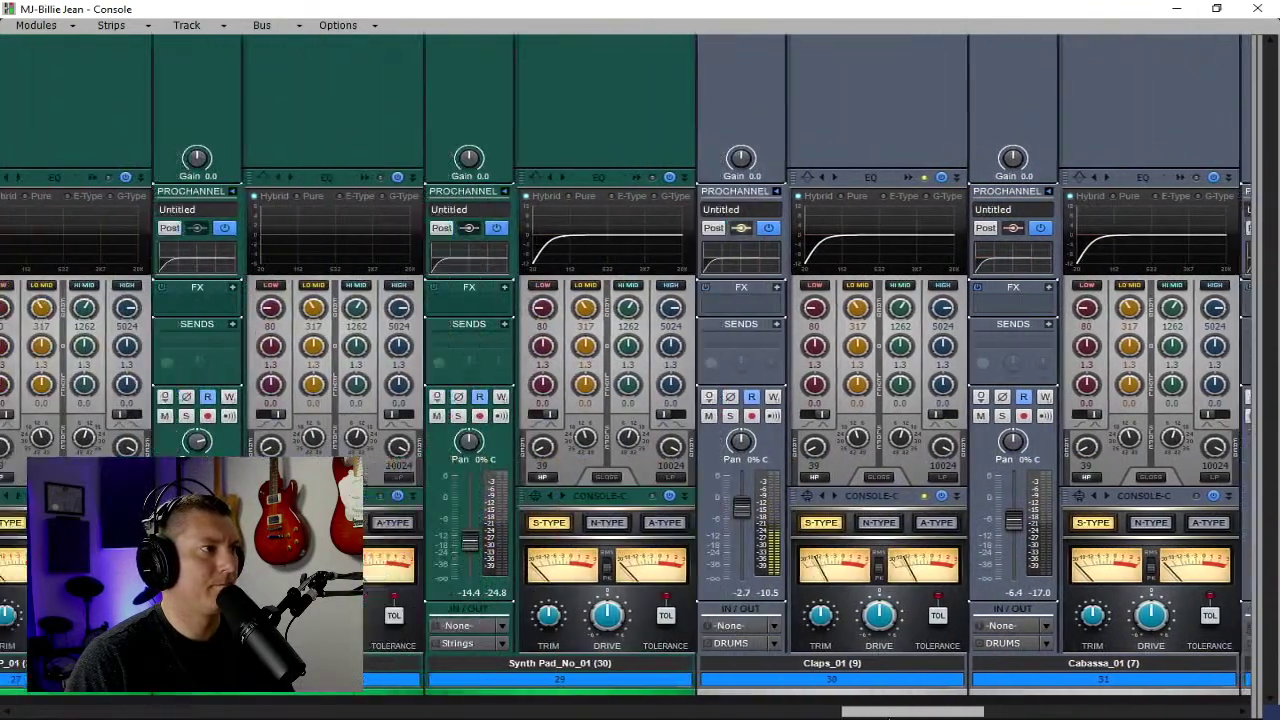
drag(875, 714, 823, 714)
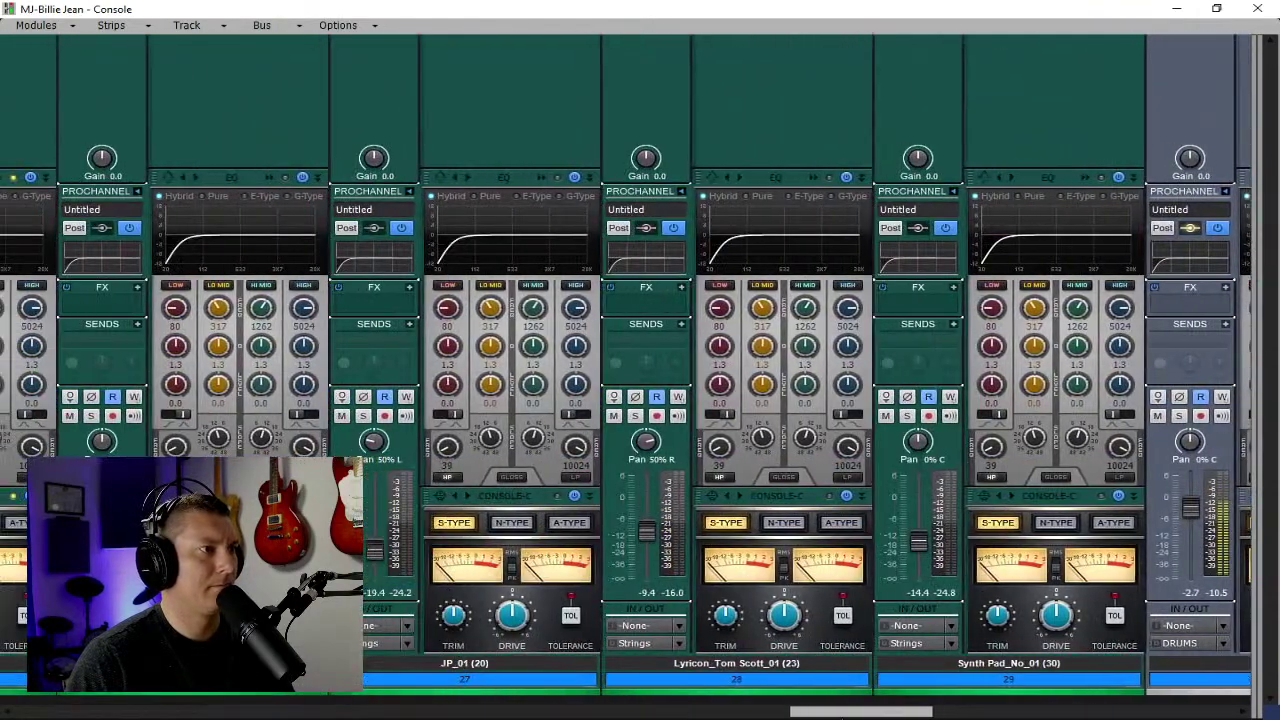
drag(1250, 290, 361, 335)
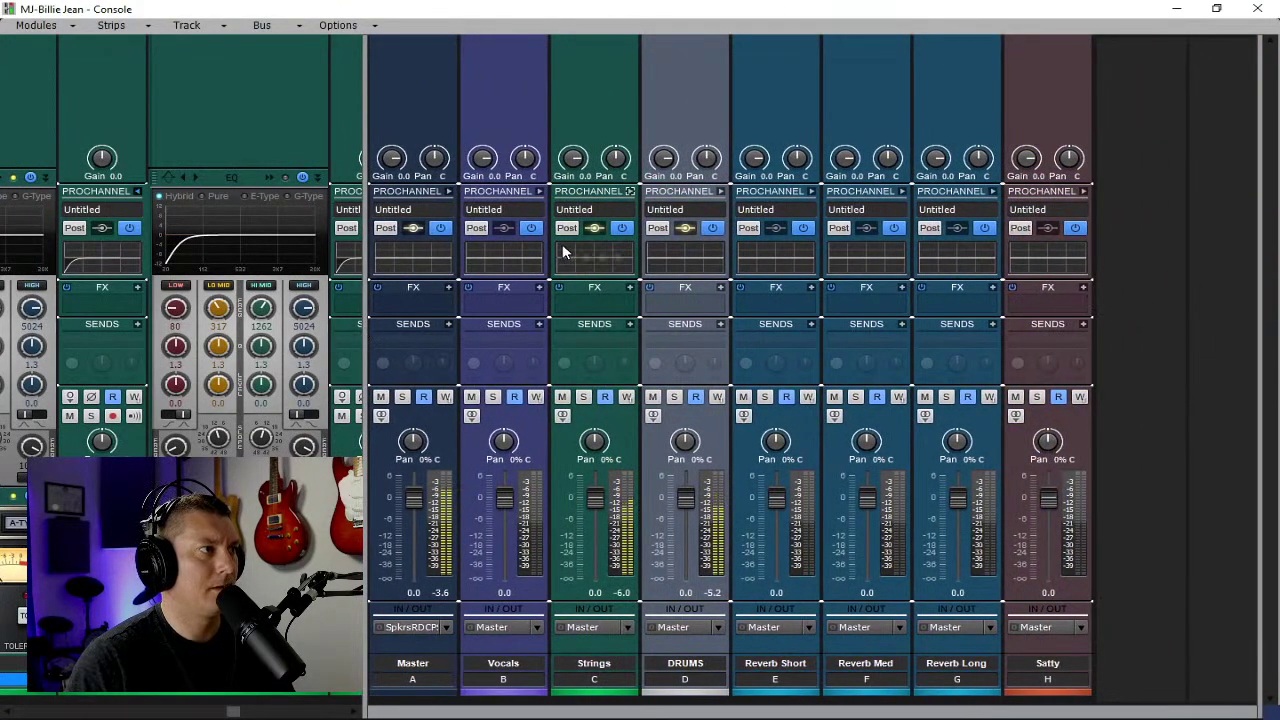
click(630, 190)
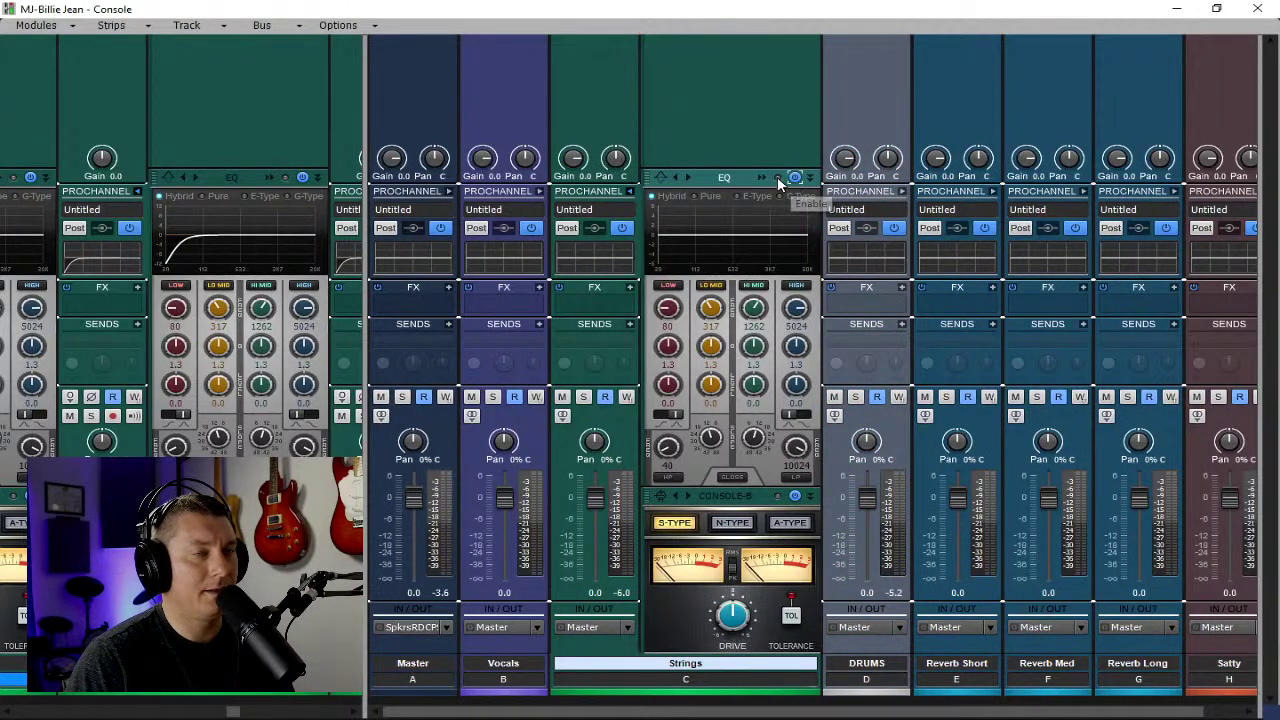
click(668, 448)
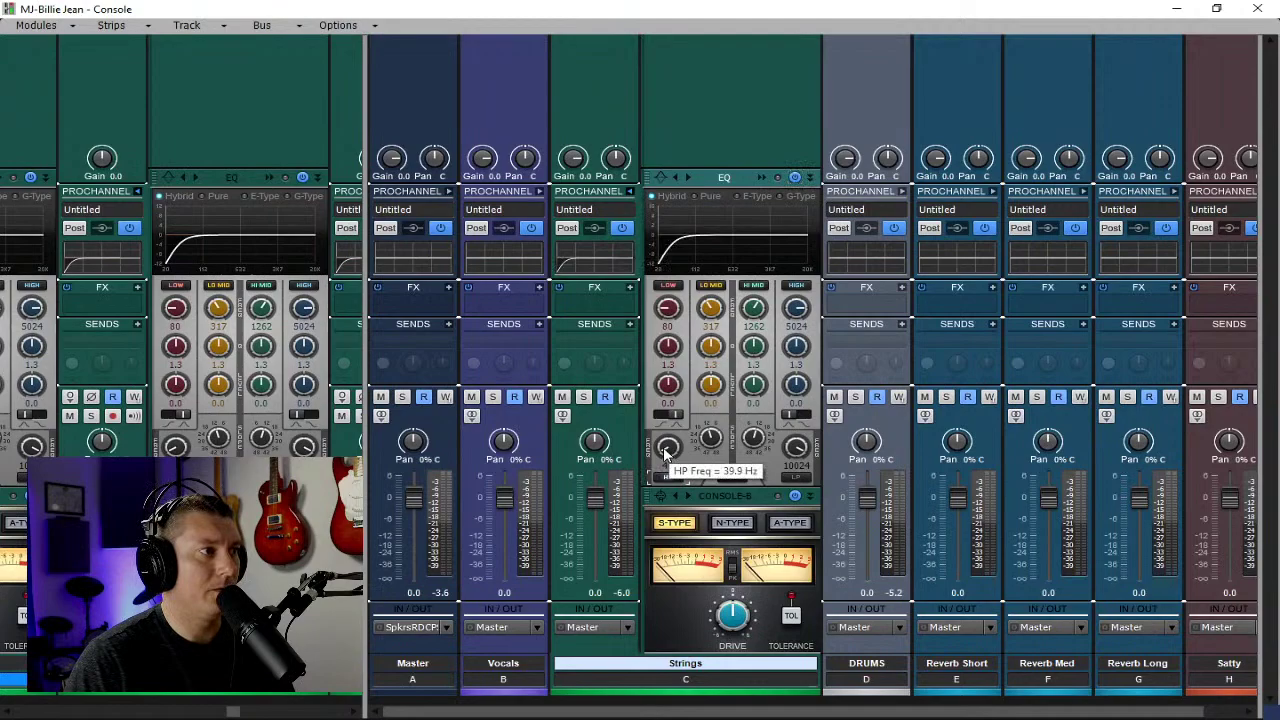
In the Strings bus EQ, cut the high-mid band by 3.8 dB at 800 Hz and raise the high shelf by 2.7 dB at 3325 Hz.
click(761, 177)
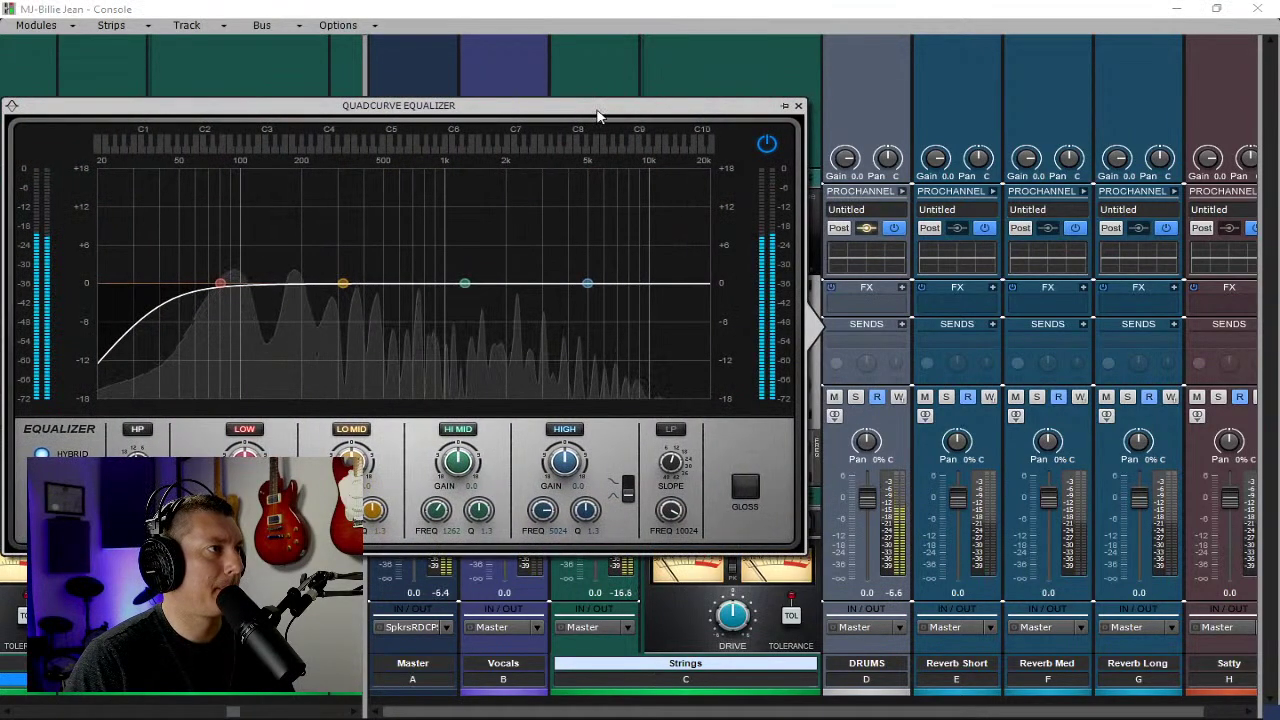
drag(465, 283, 425, 306)
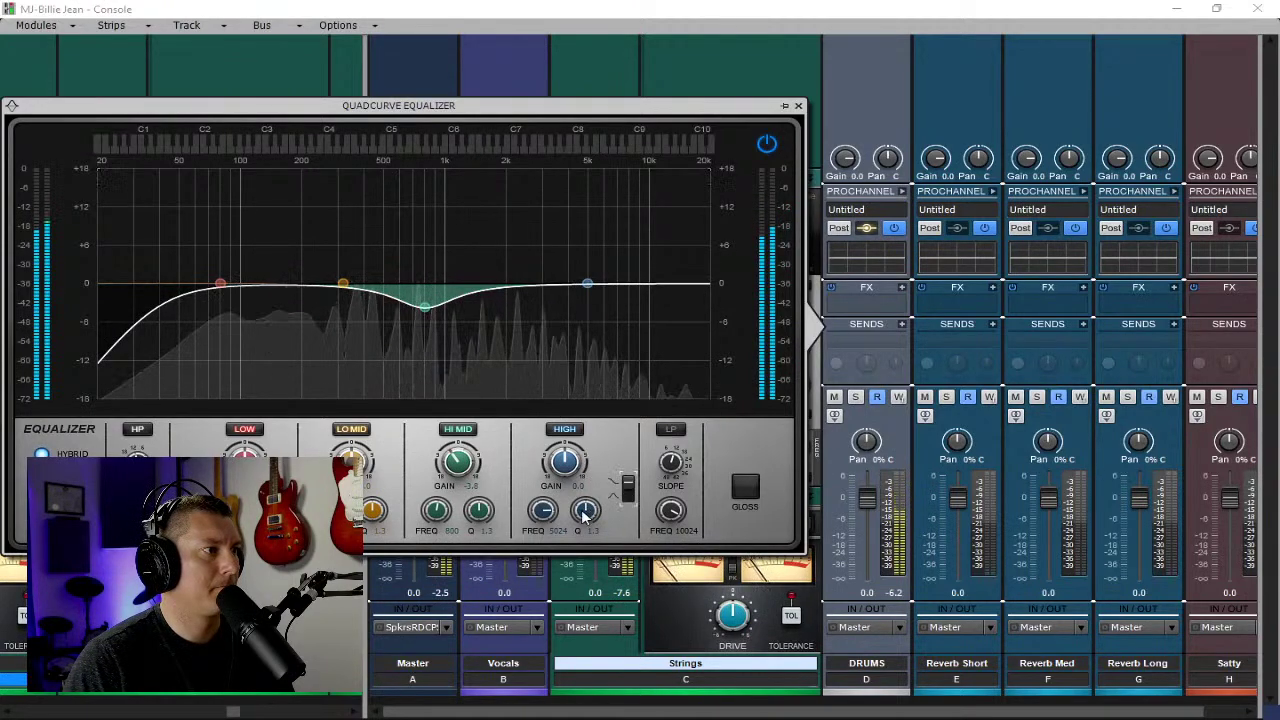
drag(587, 284, 551, 266)
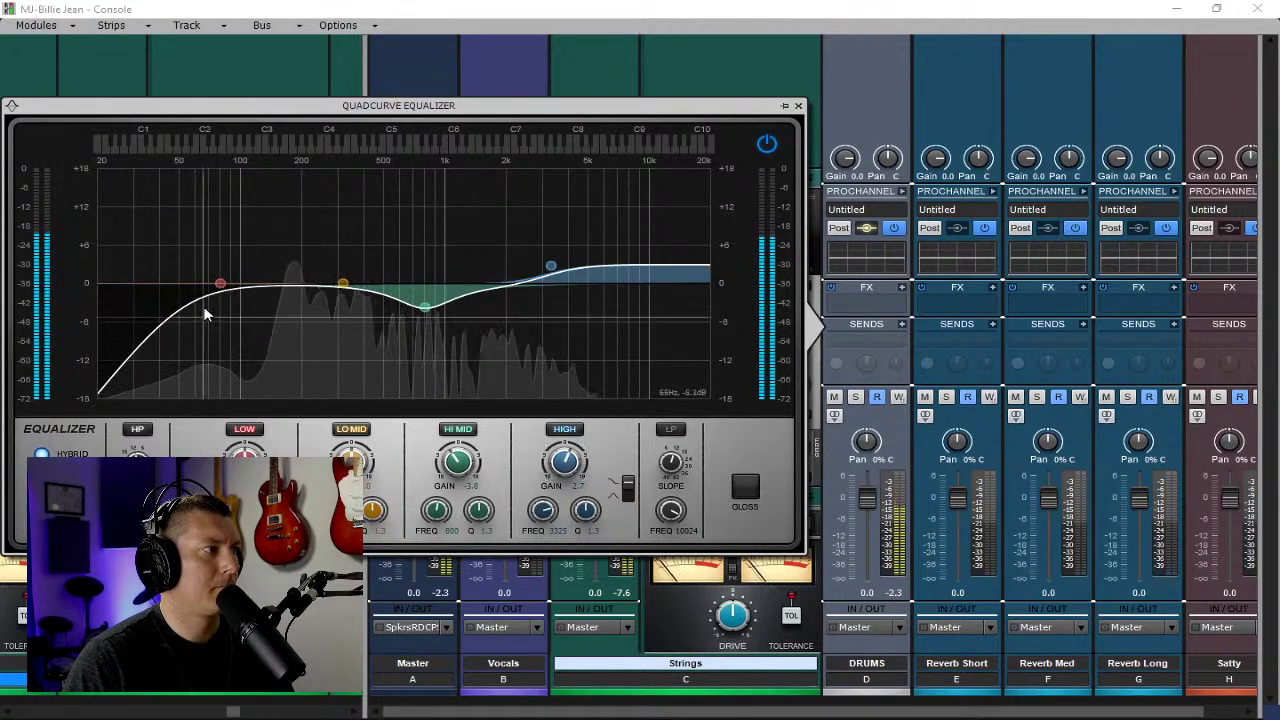
Boost the Strings bus low band by about 2.6 dB at about 195 Hz.
drag(220, 283, 265, 265)
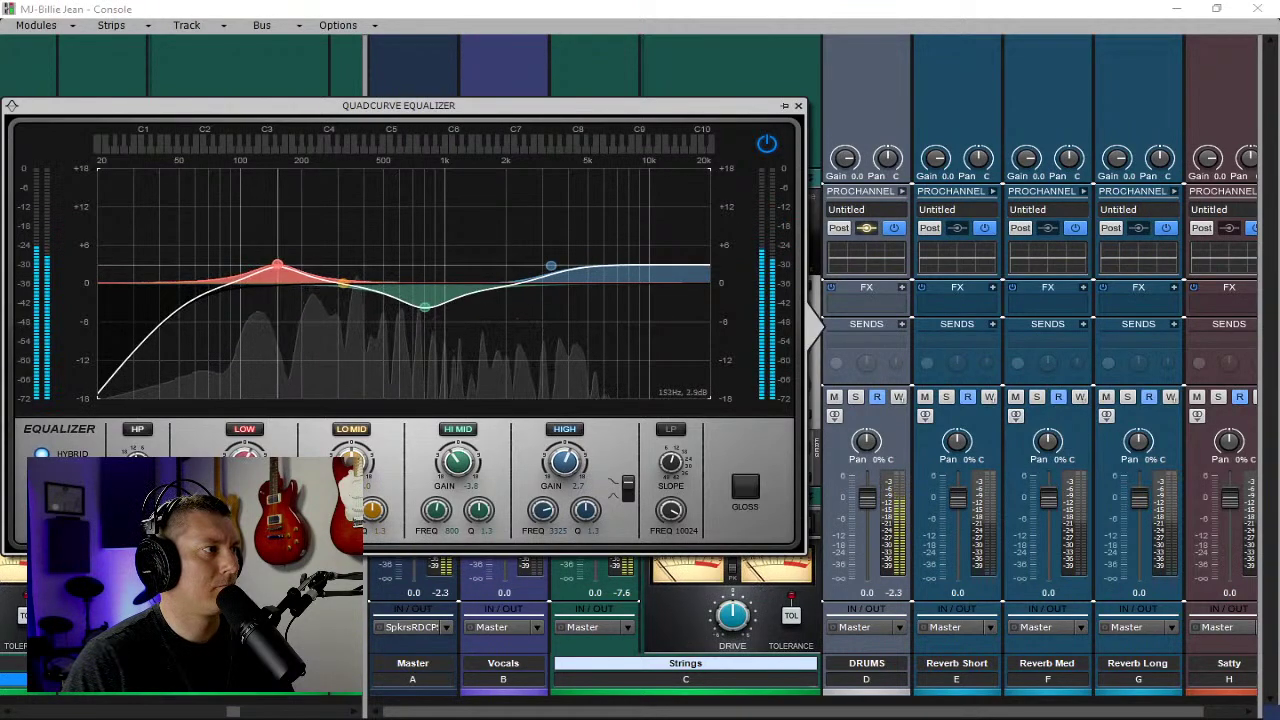
drag(277, 265, 312, 267)
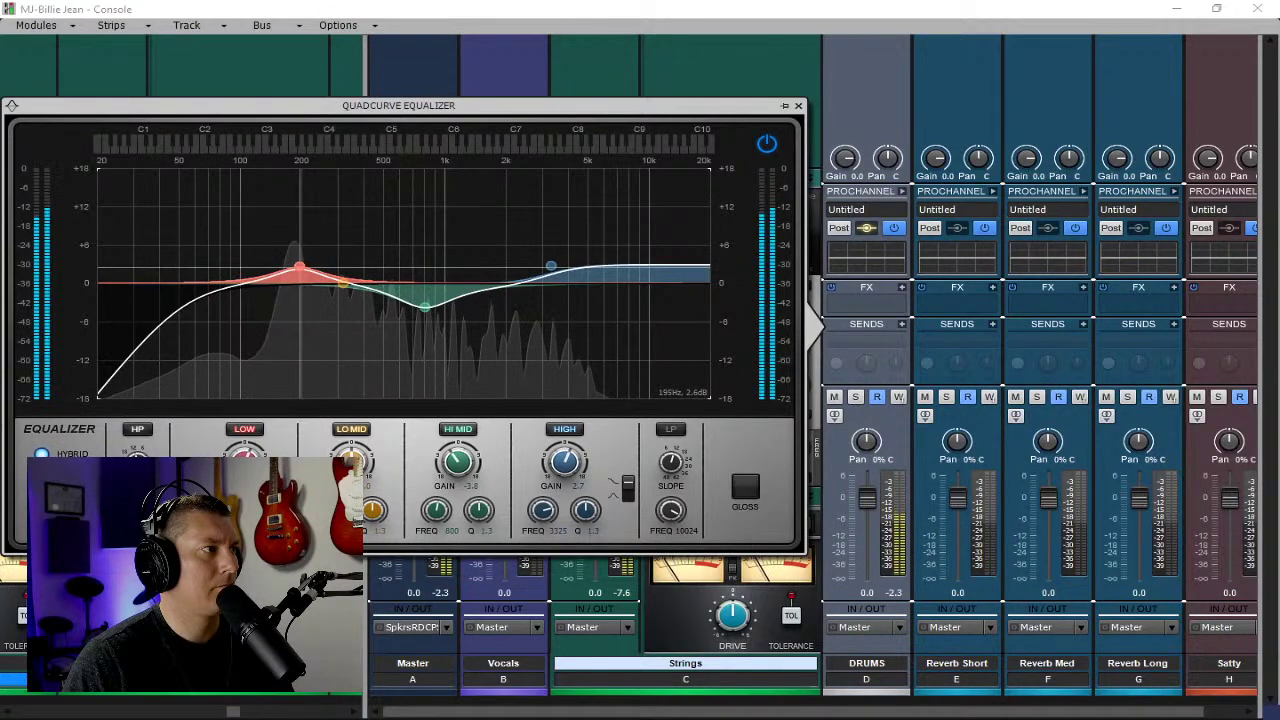
Set the Strings bus EQ's low-band boost to 1.8 dB at 189 Hz and close the equalizer window.
drag(302, 272, 305, 285)
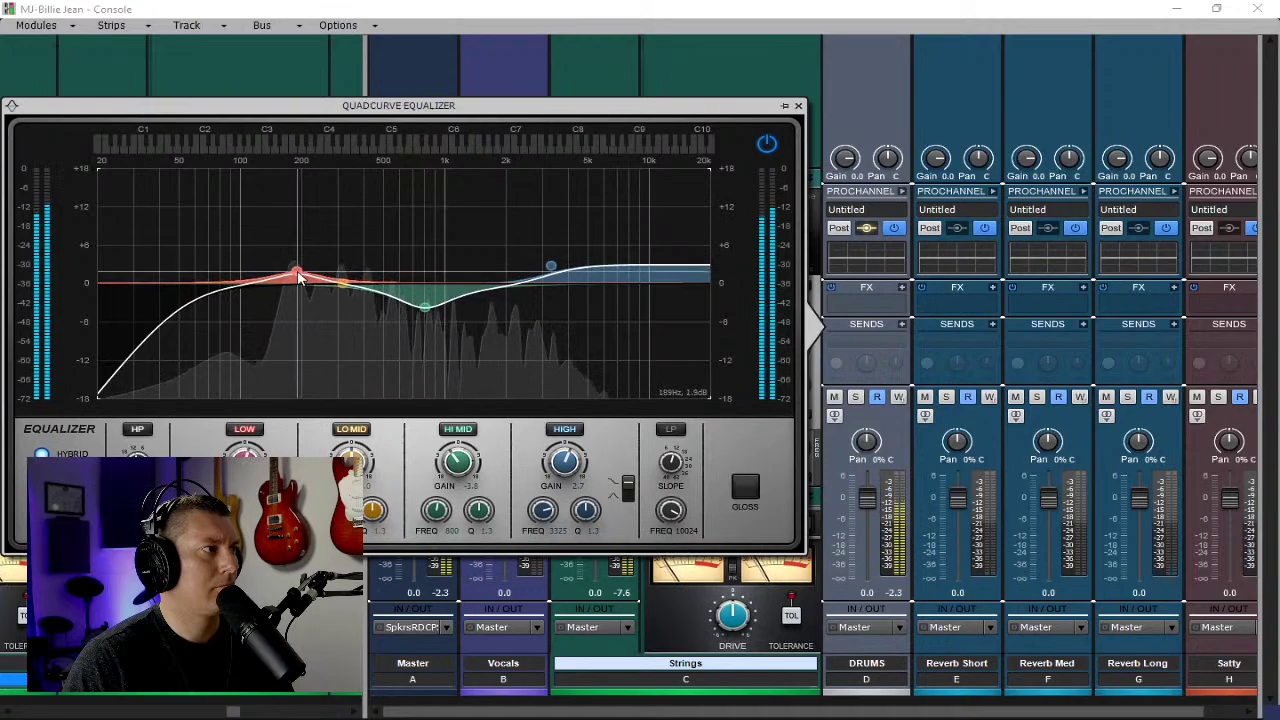
click(799, 106)
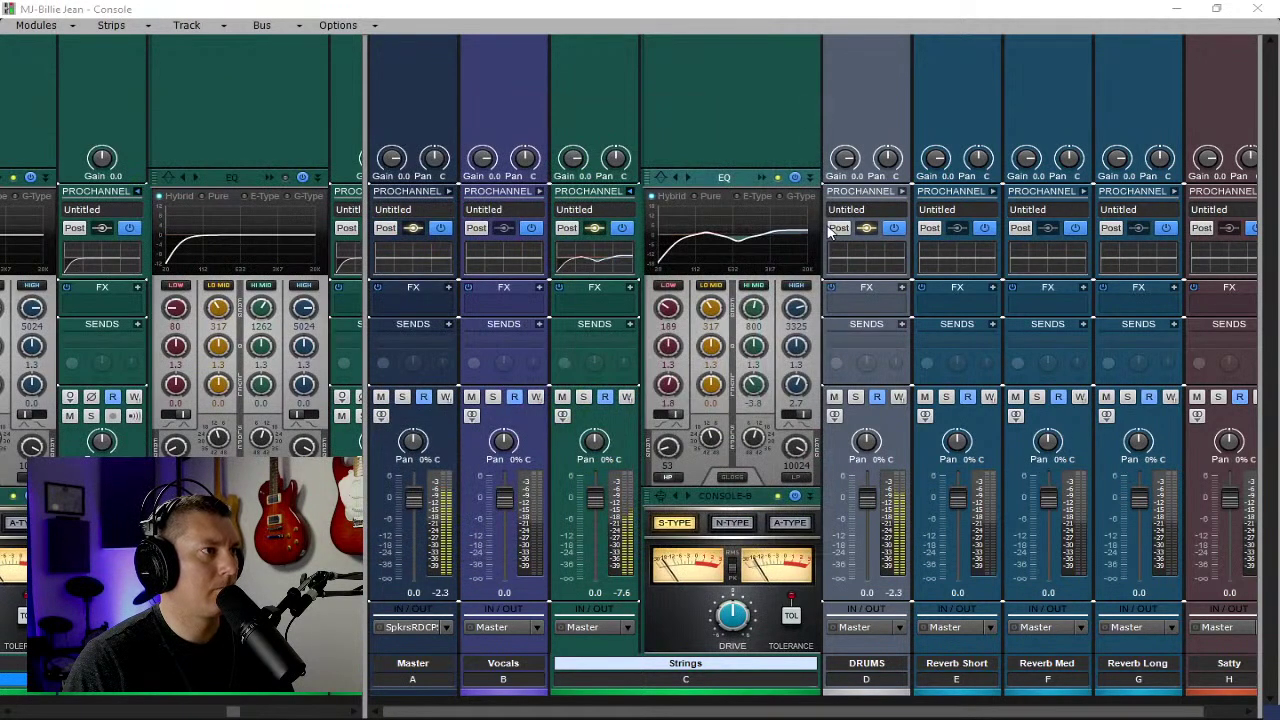
Insert the Gullfoss EQ plug-in into the Strings bus FX rack.
click(630, 292)
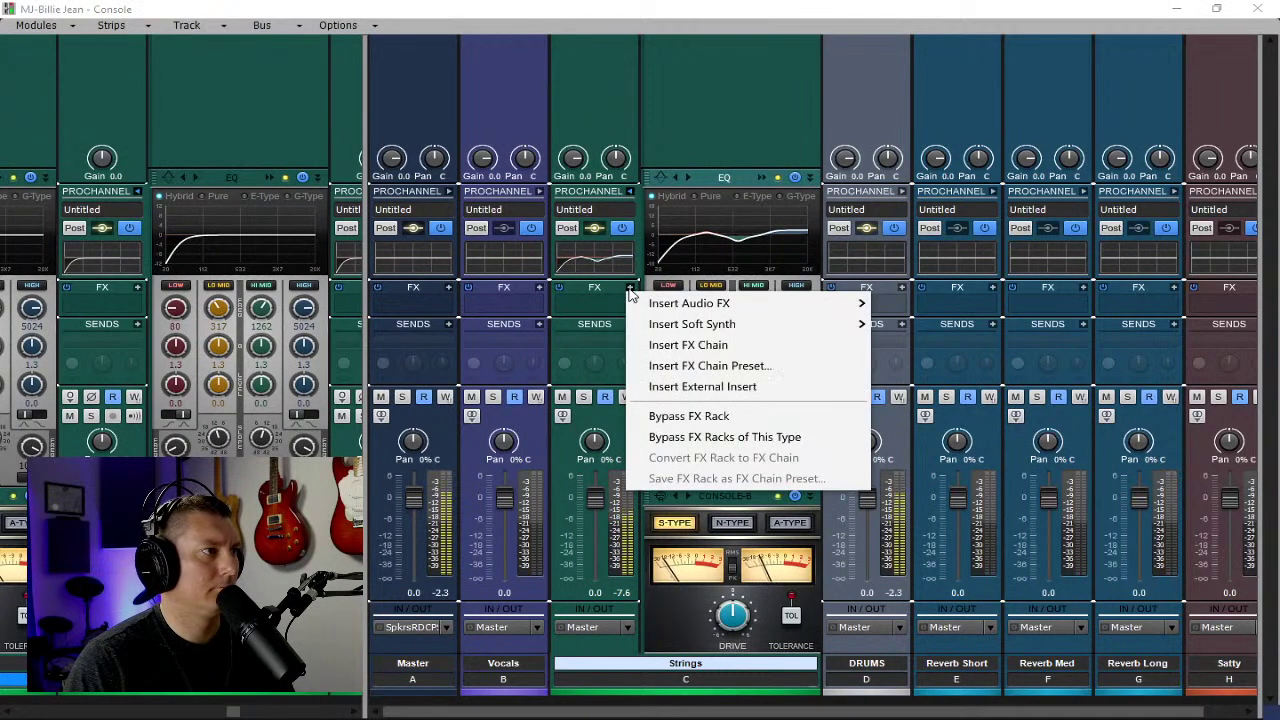
mouse_move(760, 303)
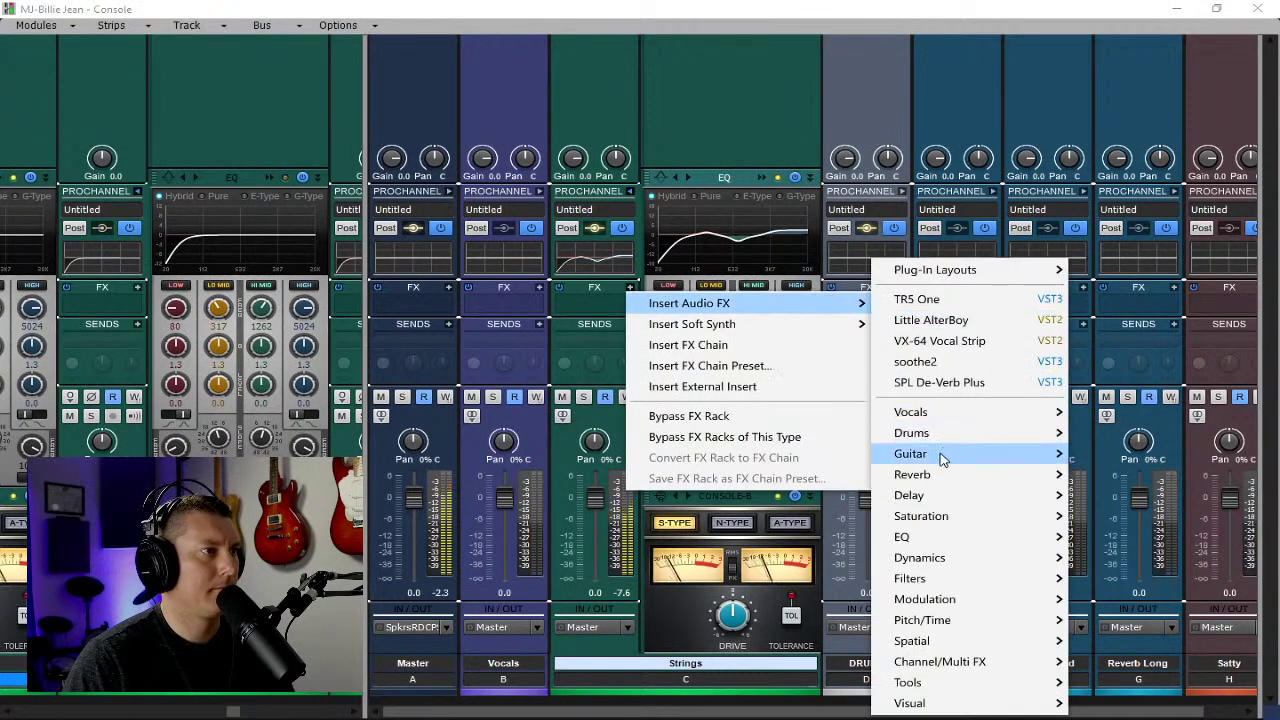
mouse_move(967, 541)
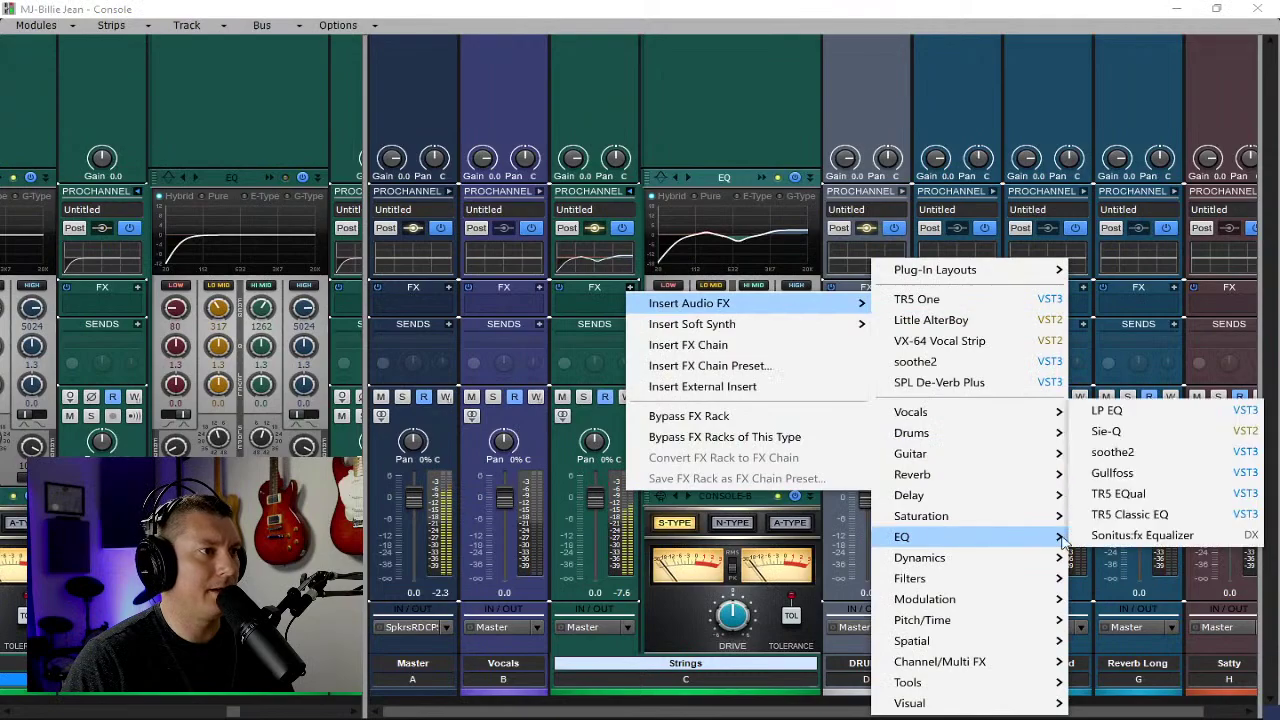
click(1122, 493)
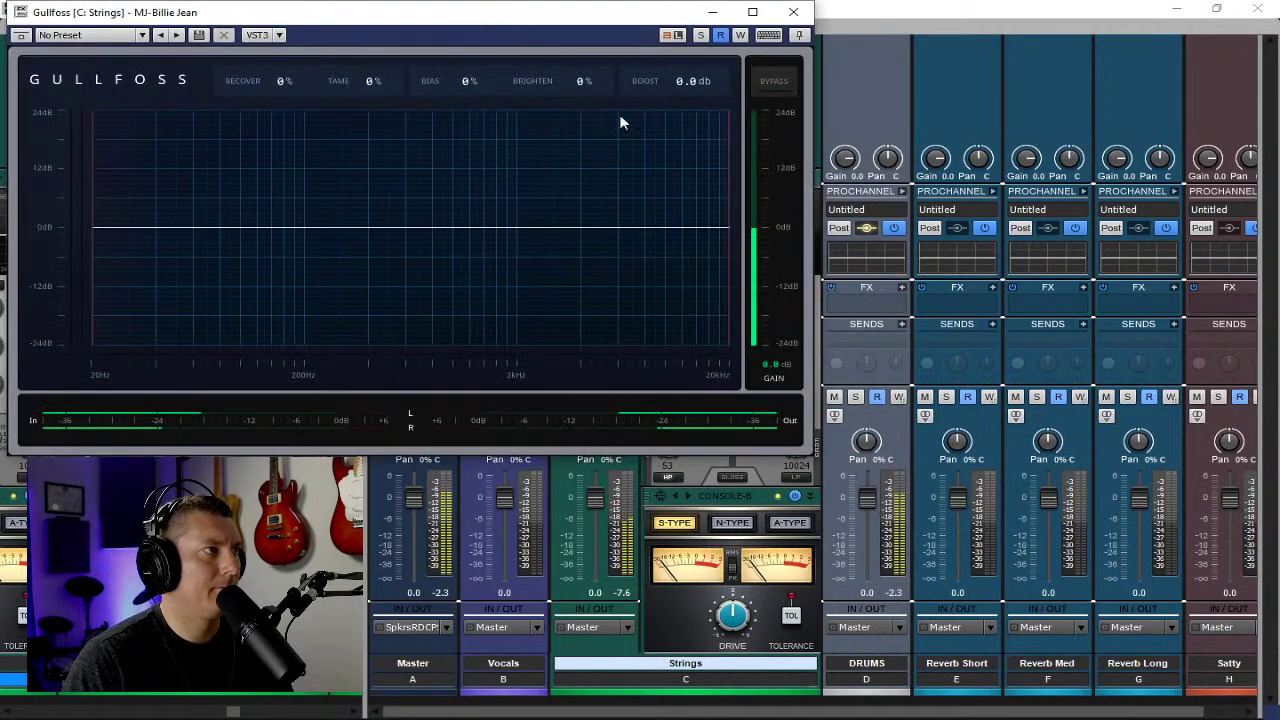
Set Gullfoss on the Strings bus to Recover 21%, Tame 33% and Bias 14%, and close its window.
drag(480, 12, 742, 214)
drag(537, 287, 537, 255)
drag(624, 296, 622, 253)
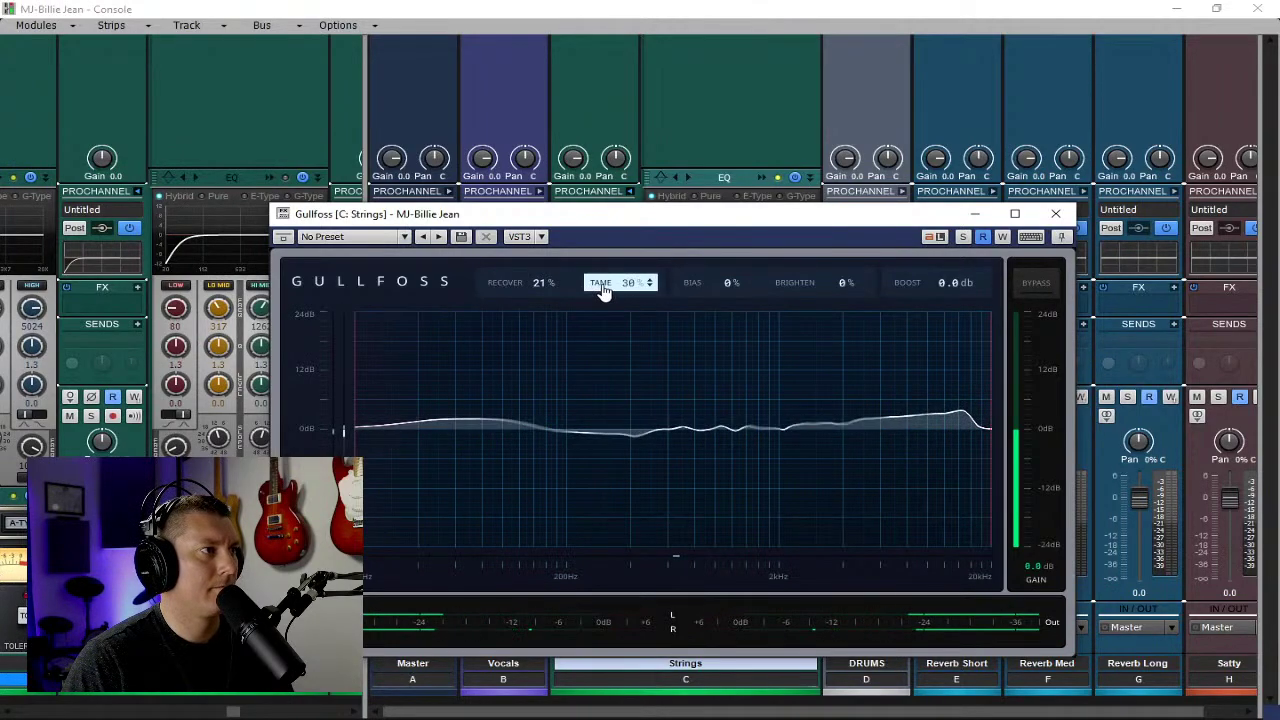
mouse_move(602, 287)
mouse_down()
mouse_move(602, 275)
mouse_move(604, 298)
mouse_up()
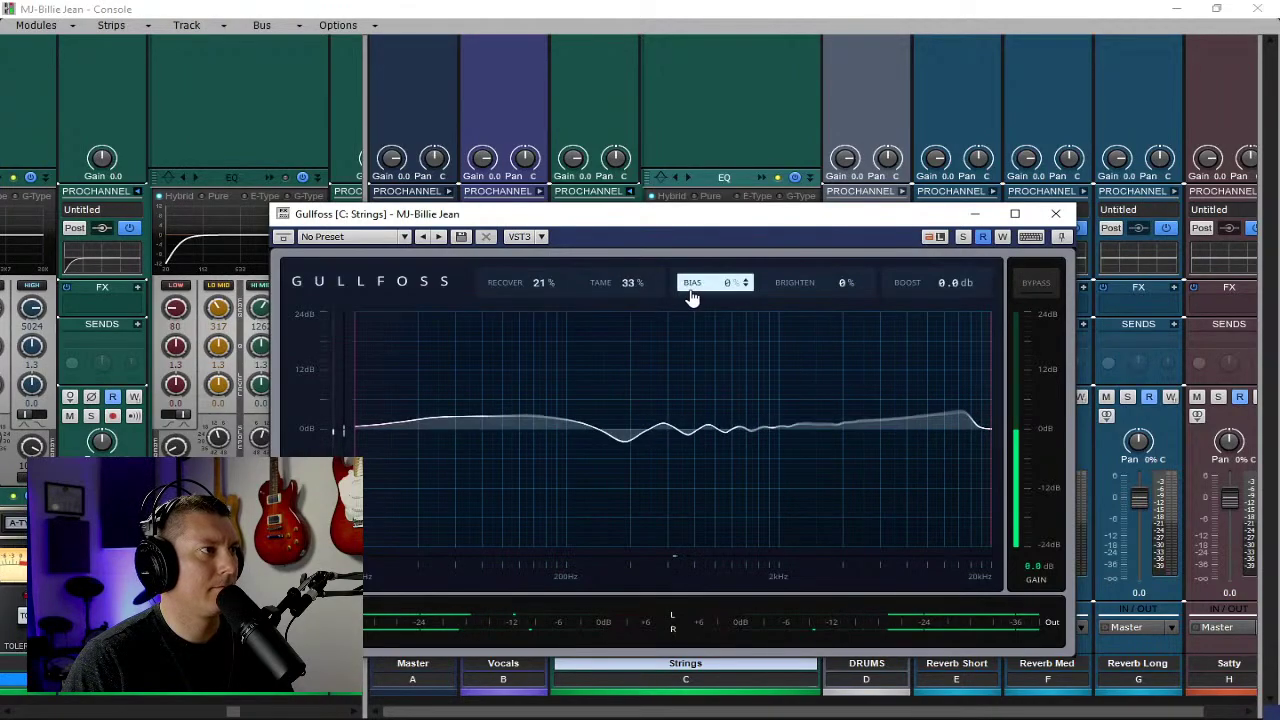
drag(694, 294, 686, 280)
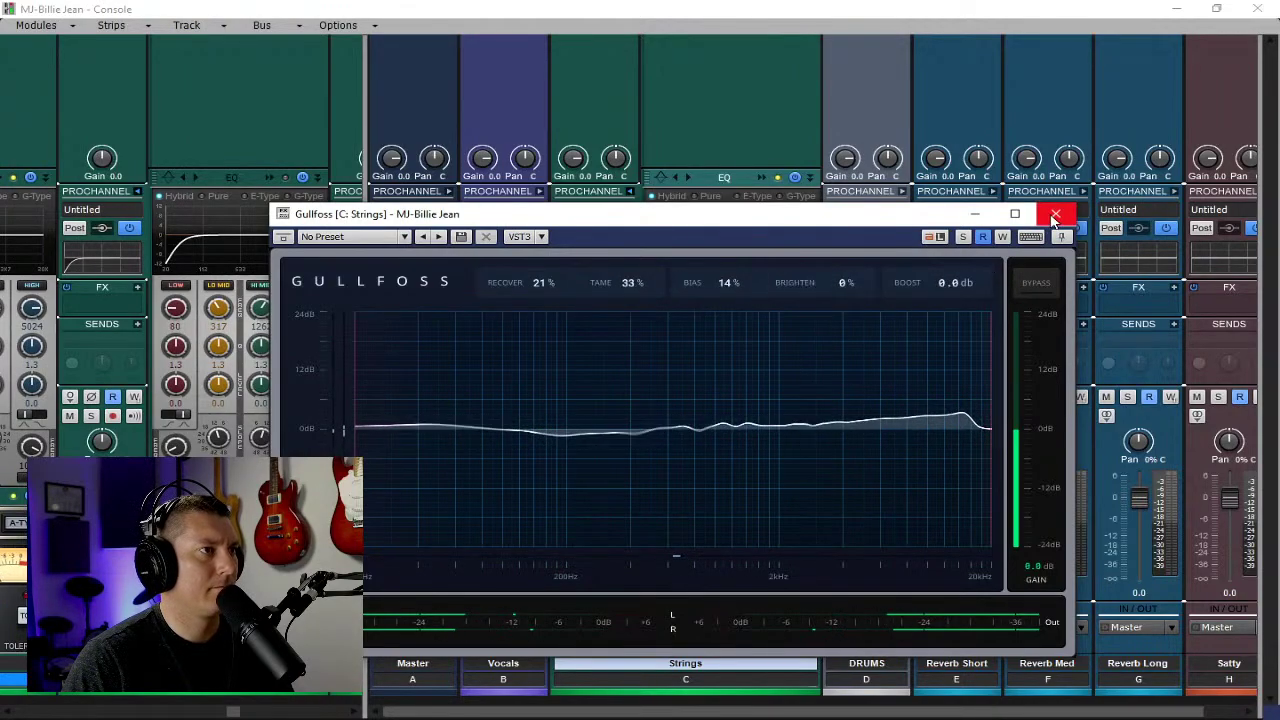
click(1056, 214)
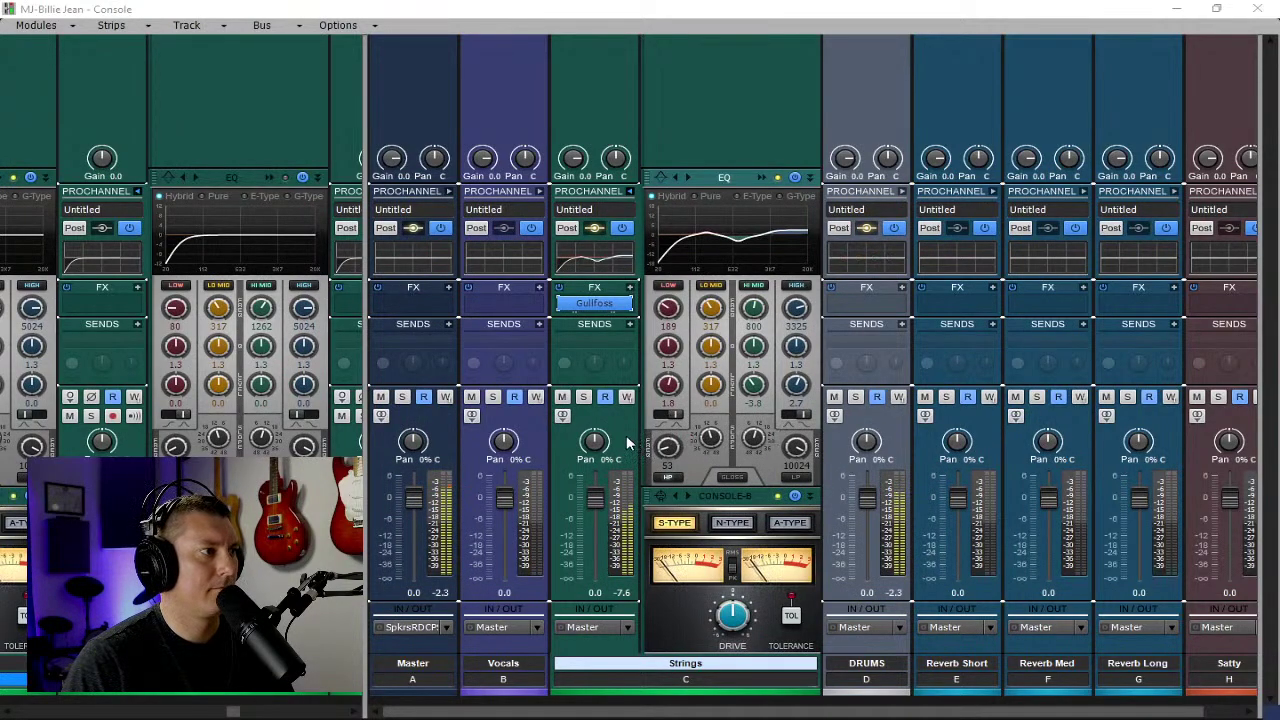
Try panning the Strings bus 35% left and reset its pan to center.
drag(597, 452, 597, 462)
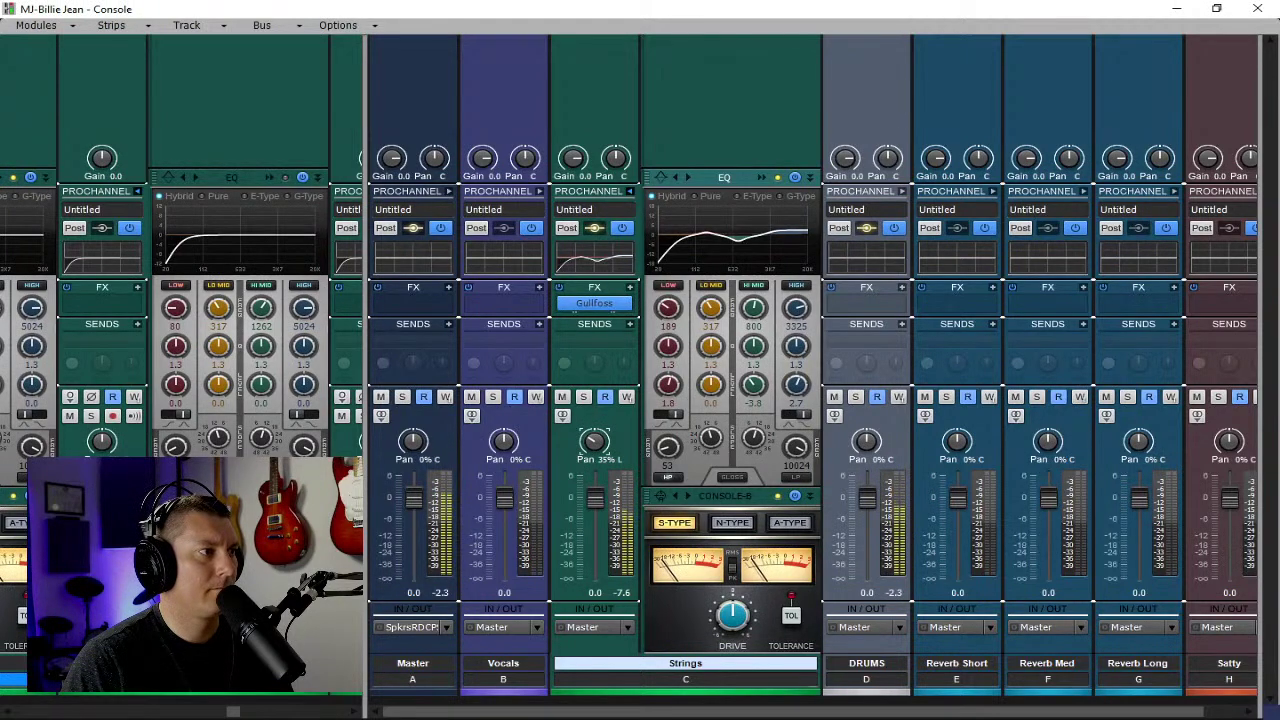
double_click(597, 451)
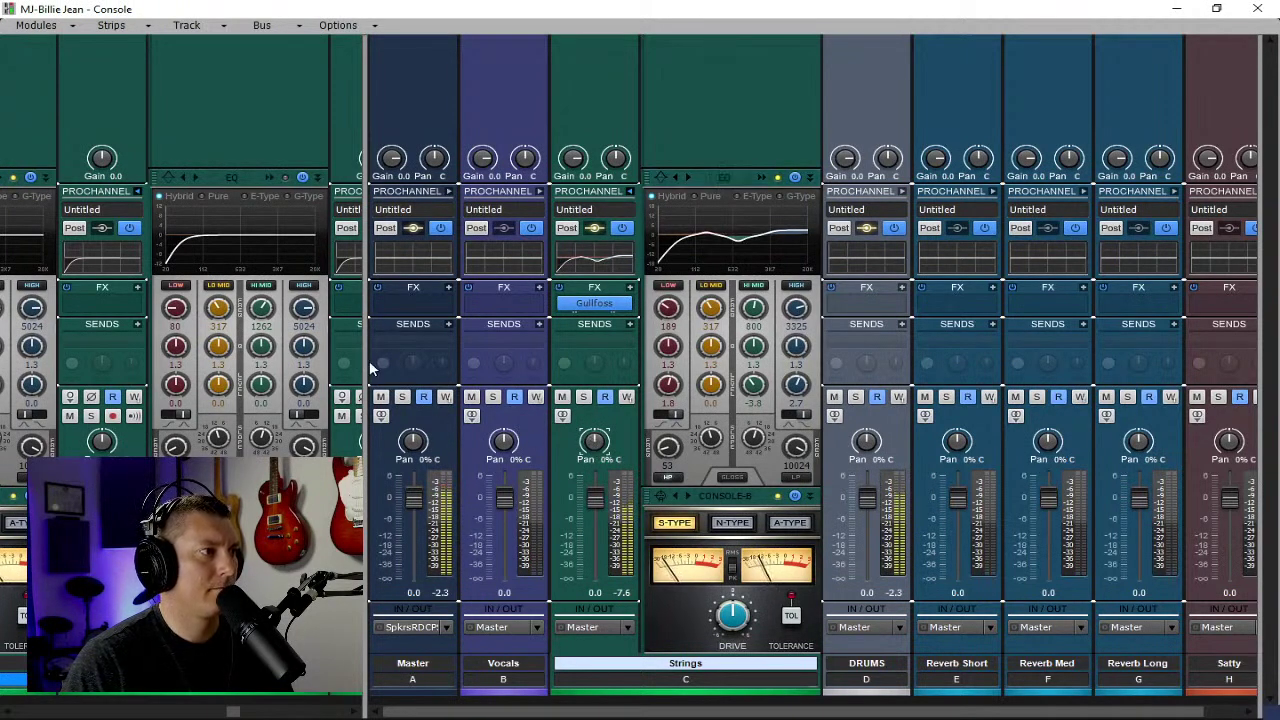
Collapse the Strings bus ProChannel and widen the console's track section over the bus section.
drag(365, 357, 583, 357)
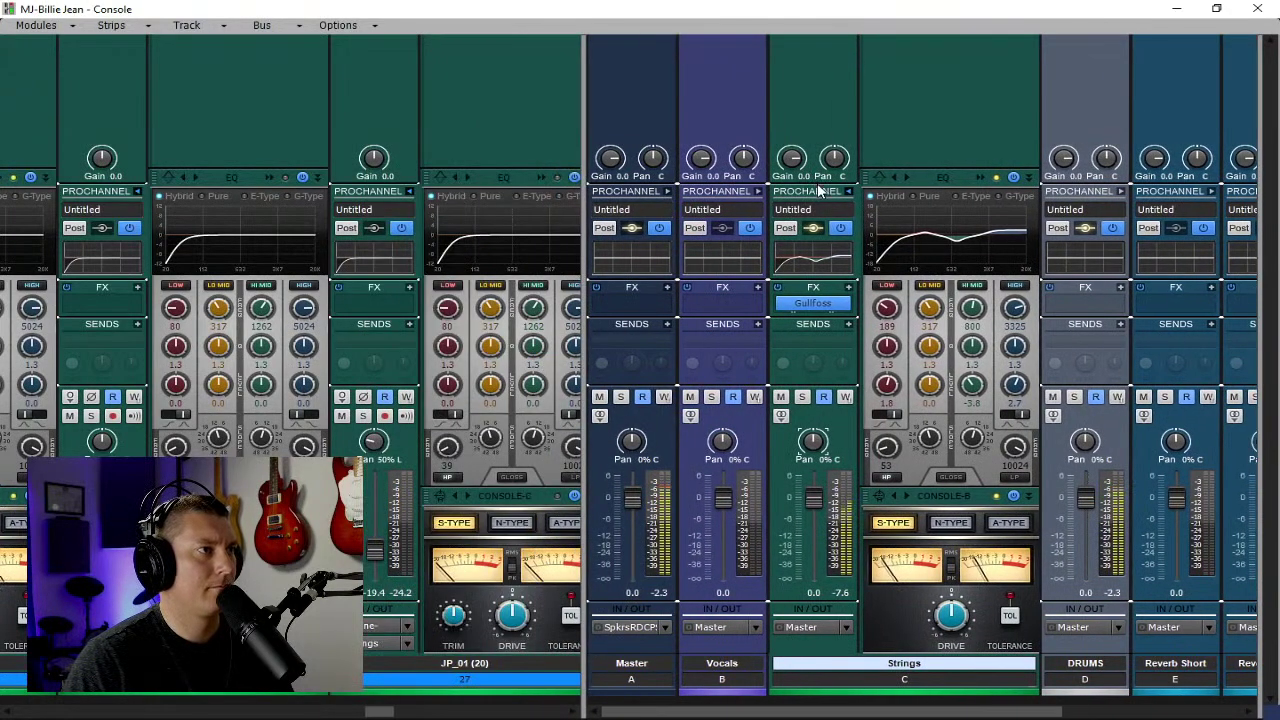
click(849, 190)
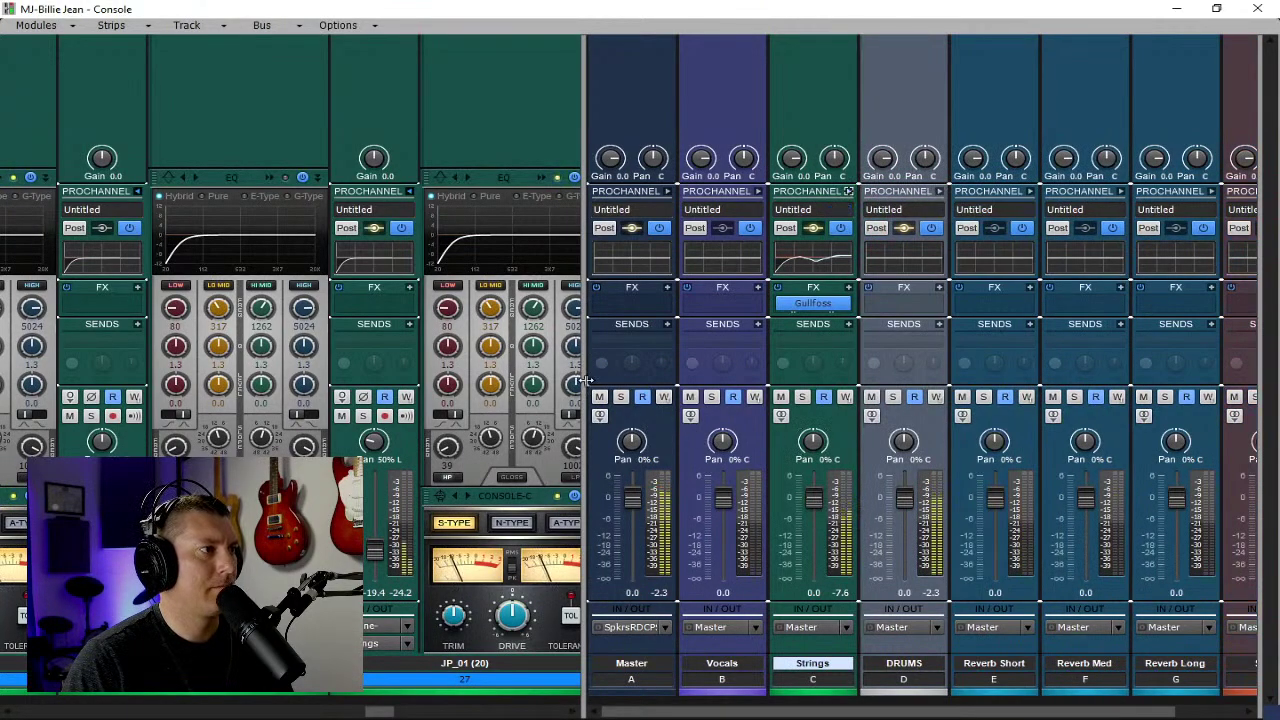
drag(585, 381, 1145, 381)
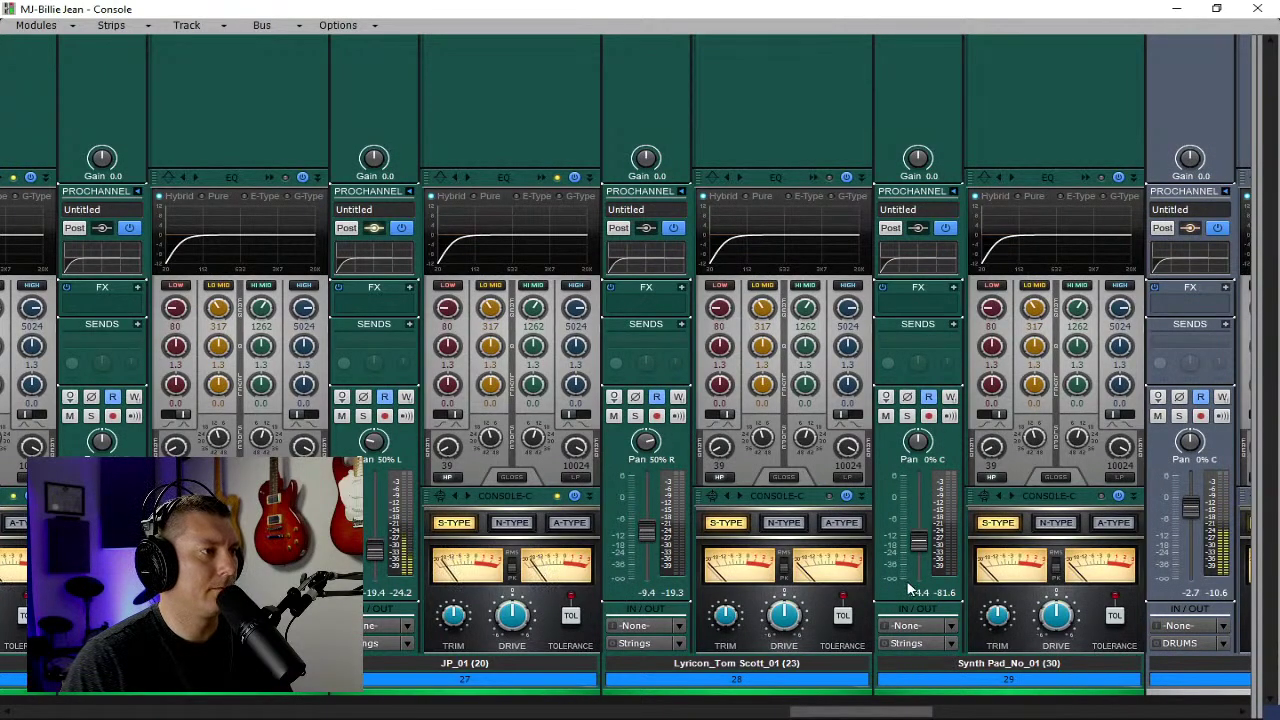
Insert a CA-2A compressor module into the Bass Synth_01 track's ProChannel.
scroll(916, 576, down, 1)
drag(890, 700, 334, 714)
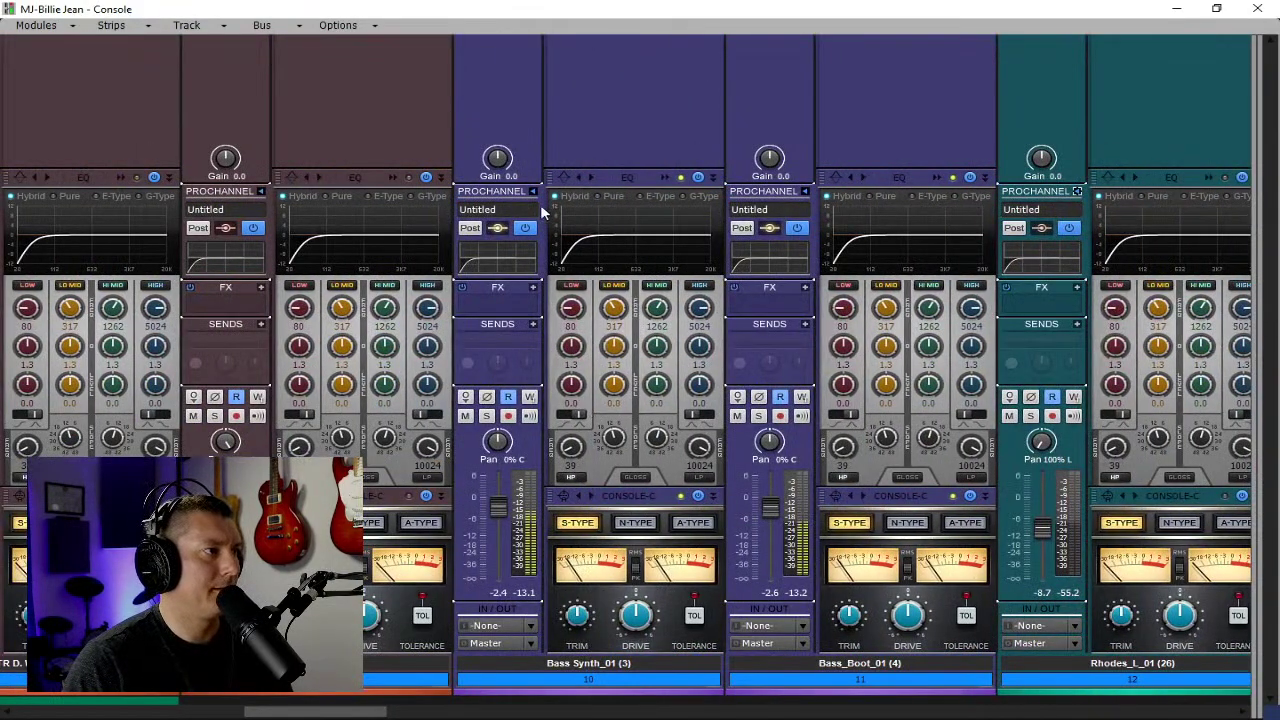
right_click(629, 119)
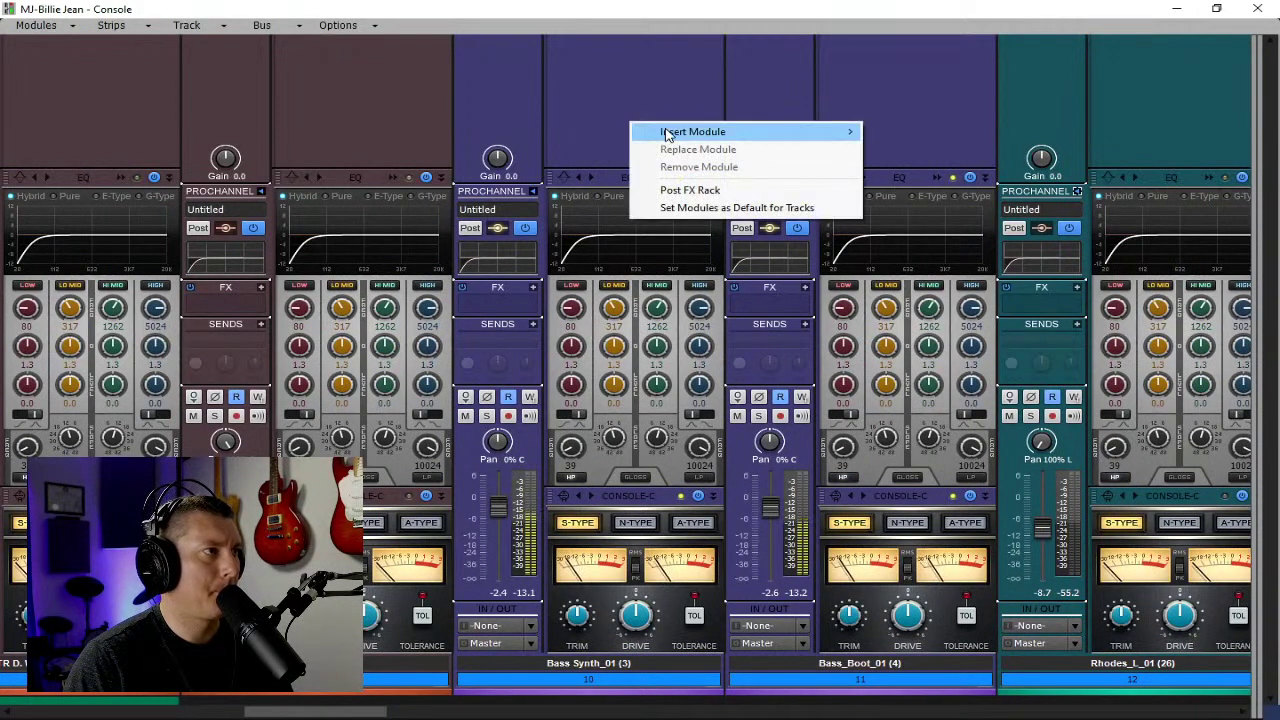
mouse_move(668, 131)
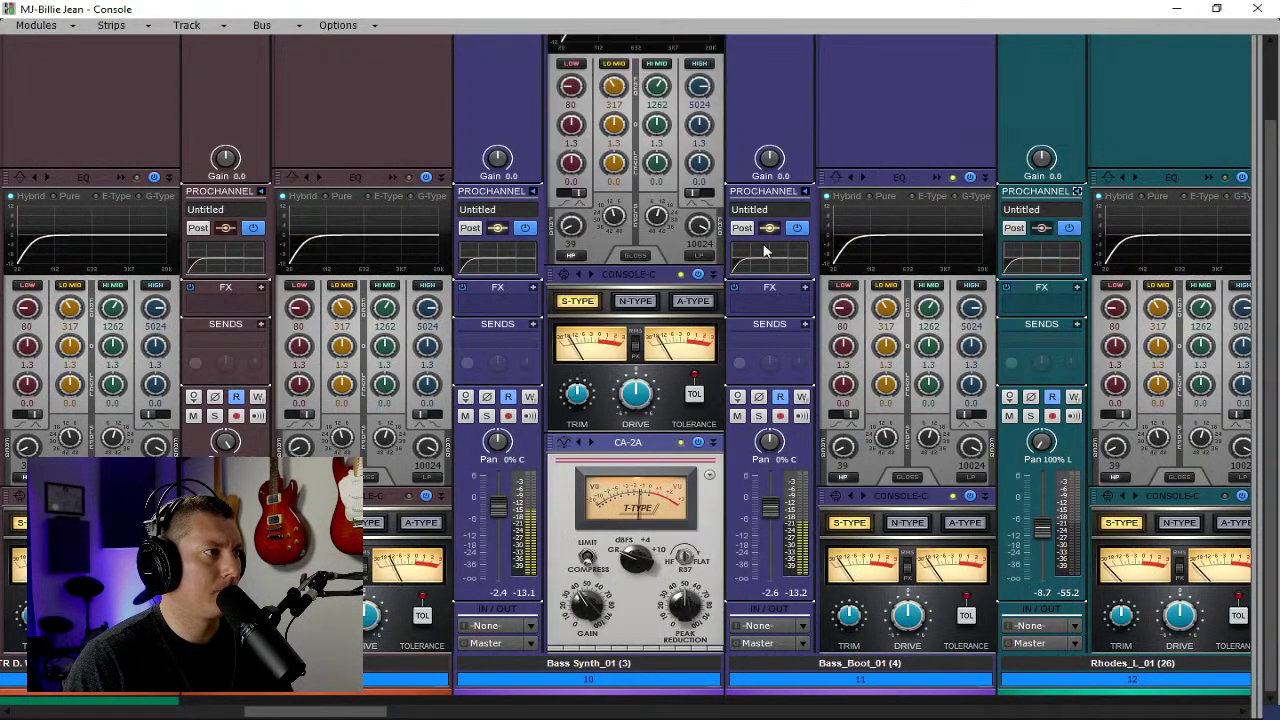
Reorder the Bass Synth_01 ProChannel modules as CA-2A, EQ, and Console Emulator while the song plays.
drag(600, 274, 638, 90)
key(space)
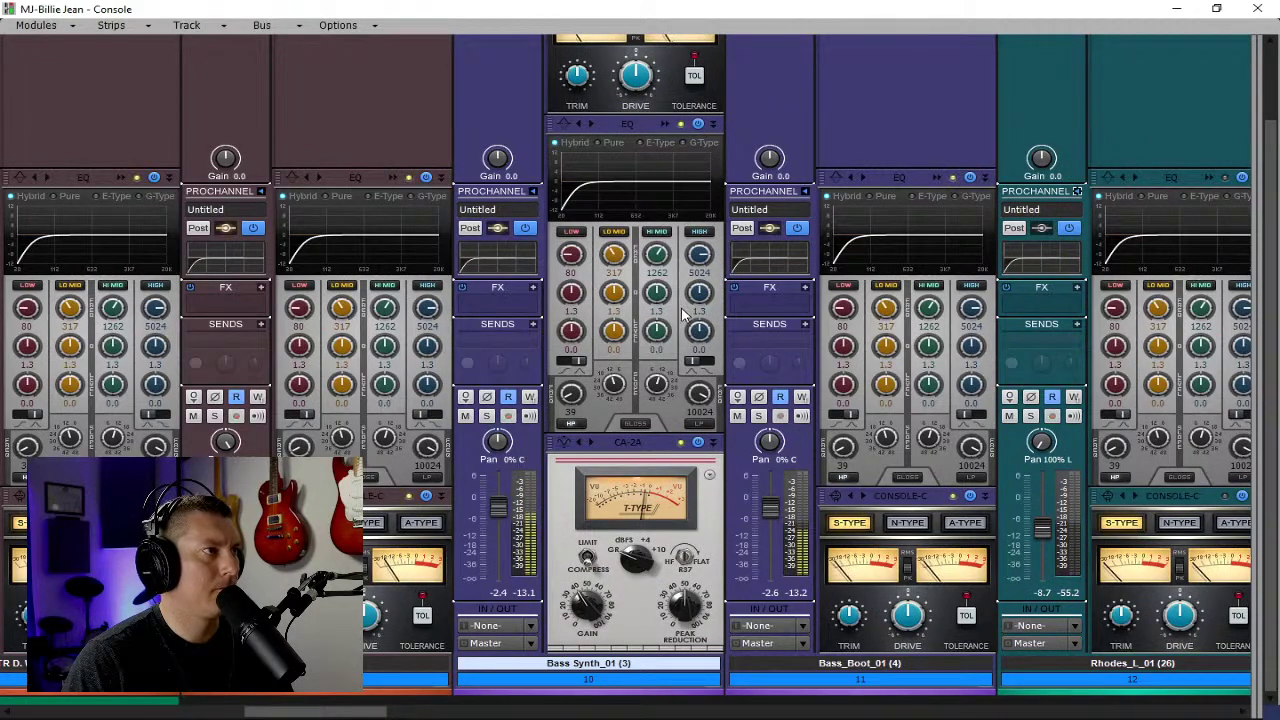
scroll(669, 334, up, 1)
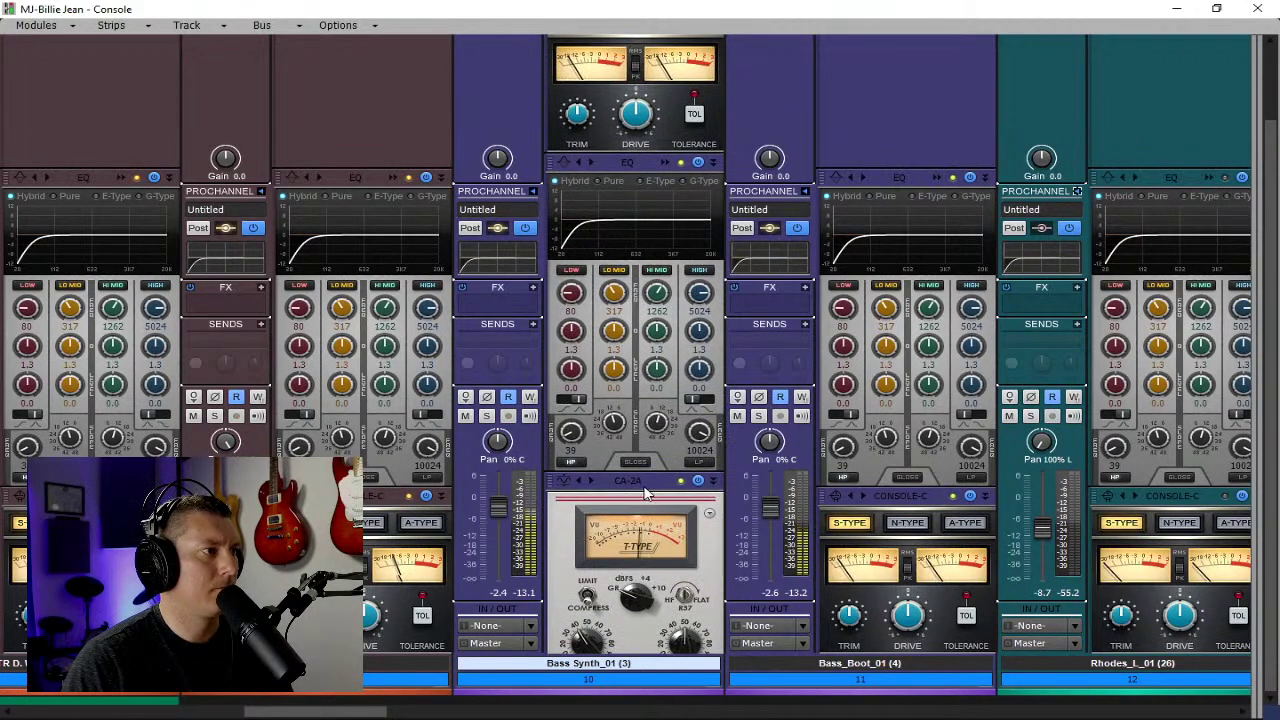
drag(636, 378, 638, 80)
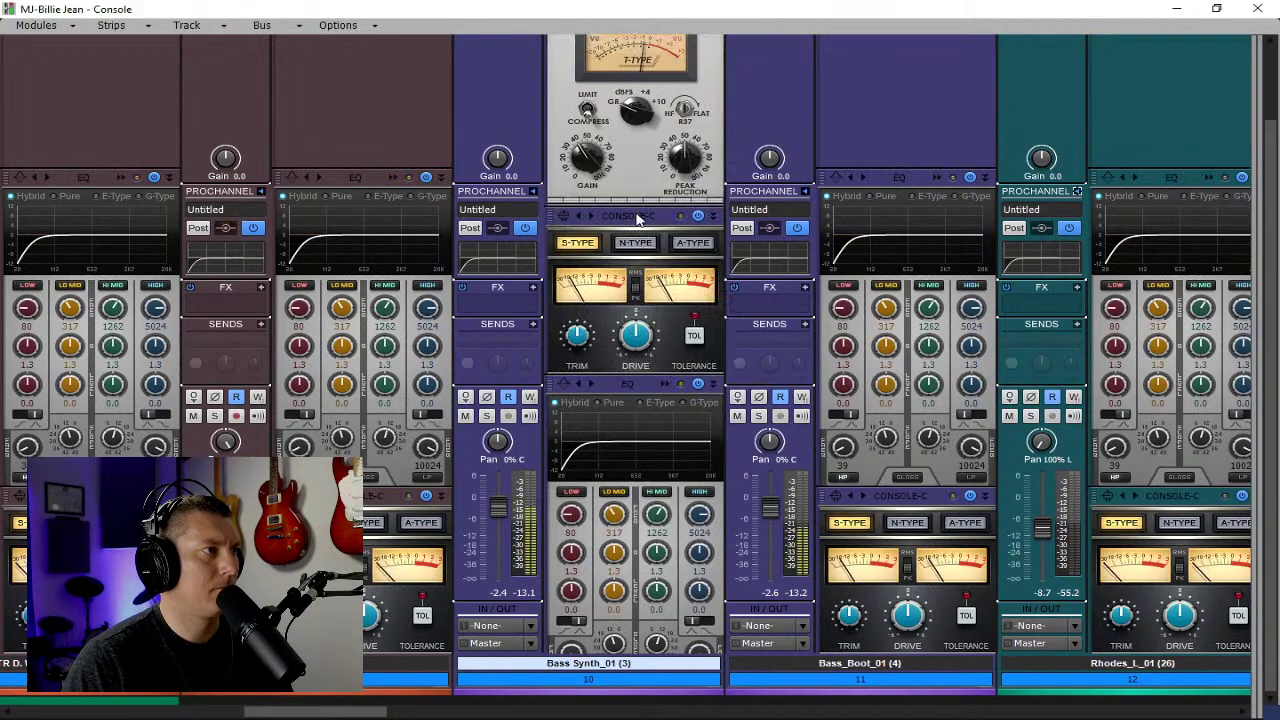
drag(638, 219, 656, 450)
scroll(643, 175, up, 2)
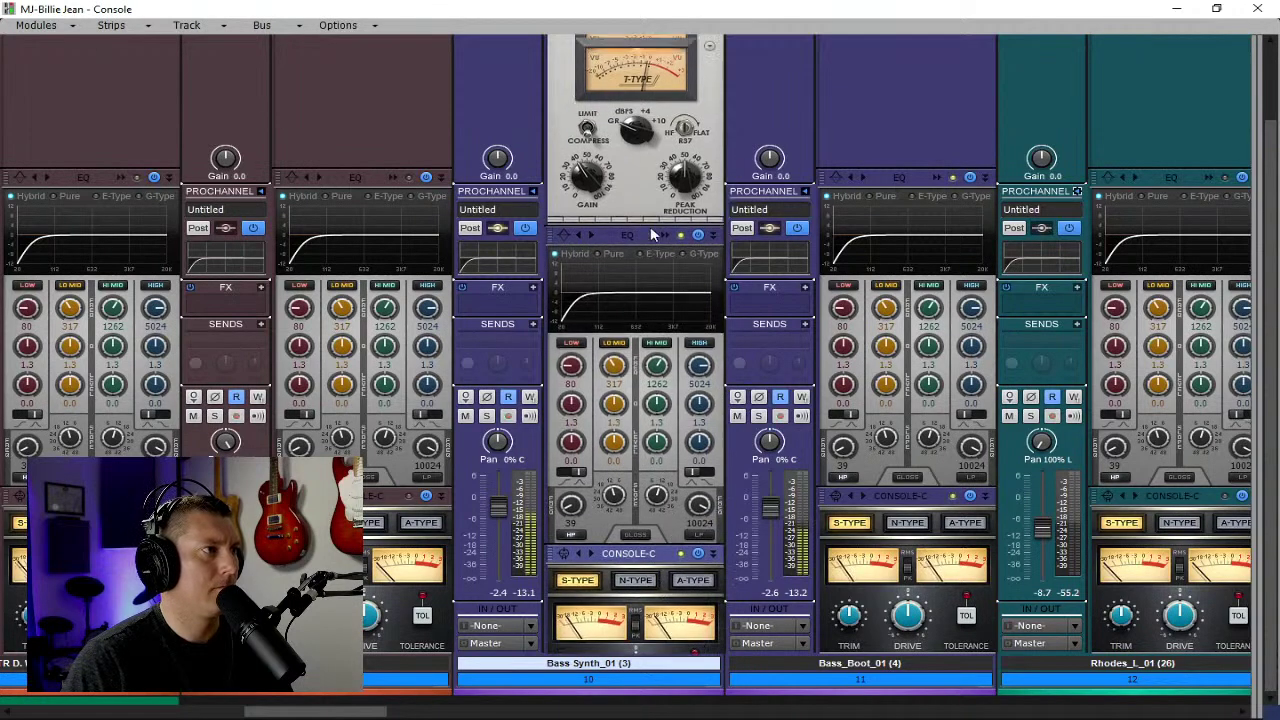
scroll(643, 175, up, 1)
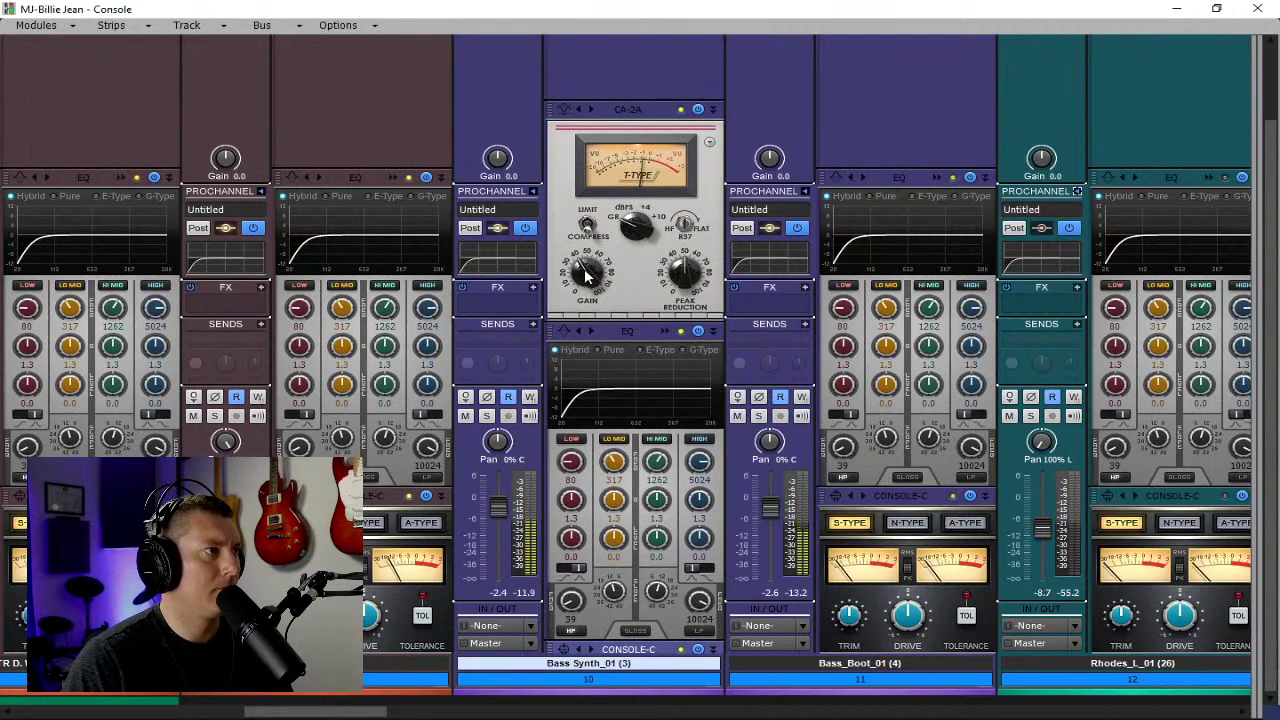
Adjust the Bass Synth_01 CA-2A's peak reduction and set its gain to about 44%.
click(587, 226)
mouse_move(684, 274)
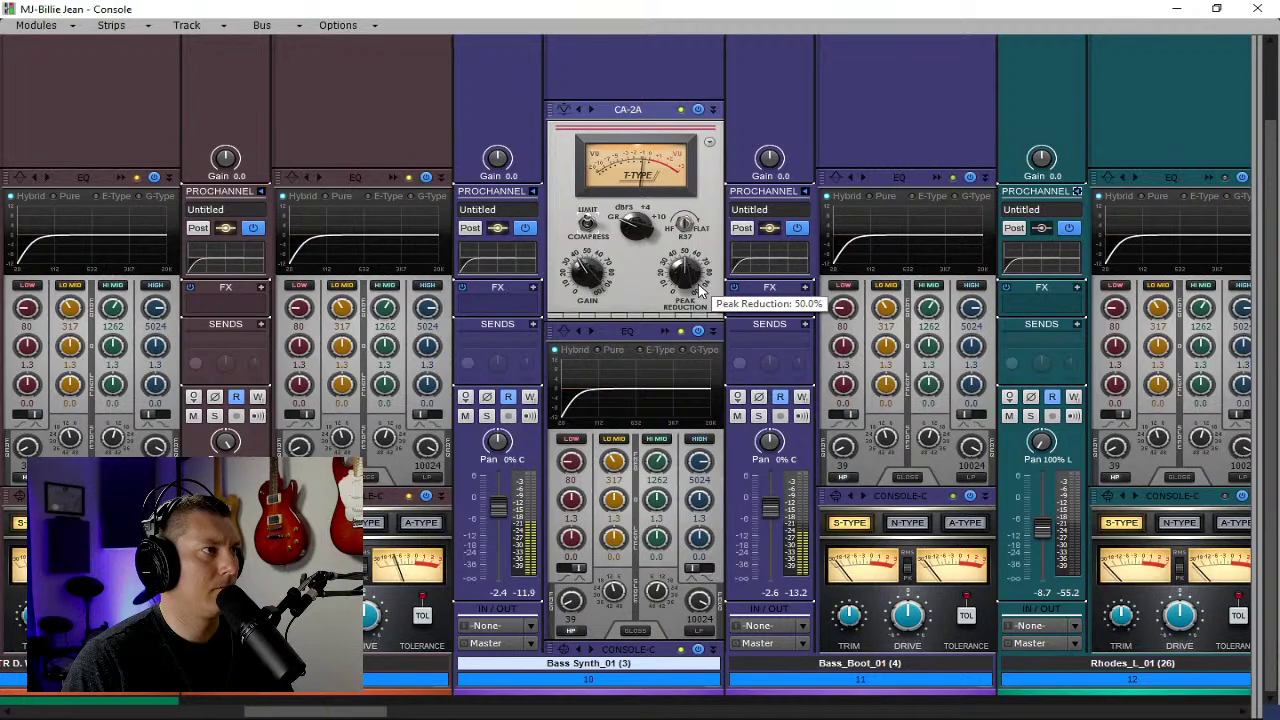
drag(684, 274, 683, 284)
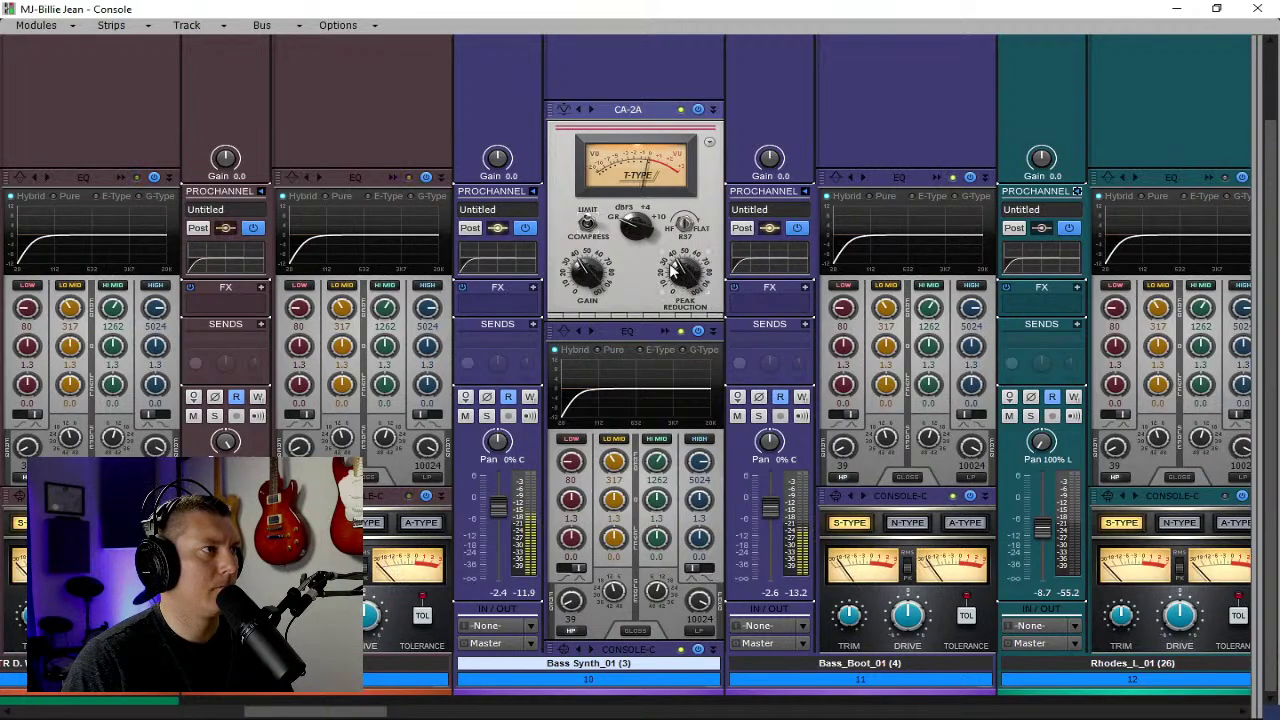
drag(597, 270, 593, 255)
drag(680, 268, 688, 257)
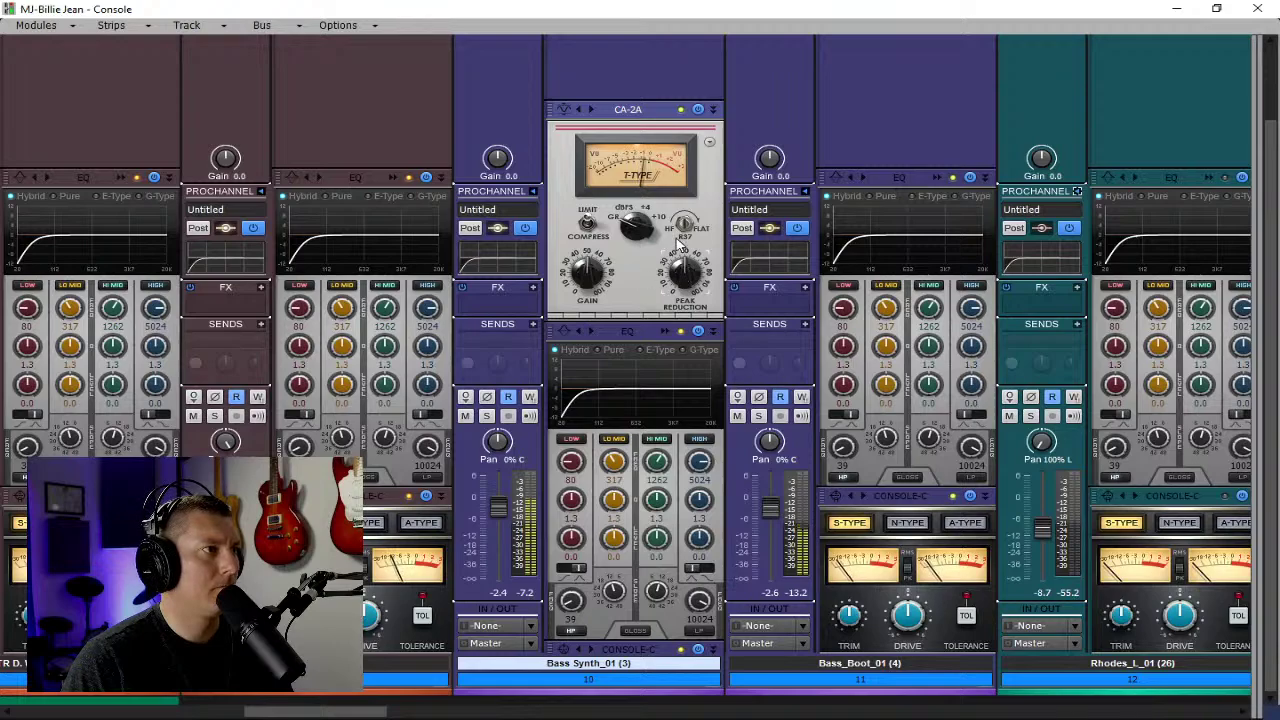
drag(588, 265, 588, 276)
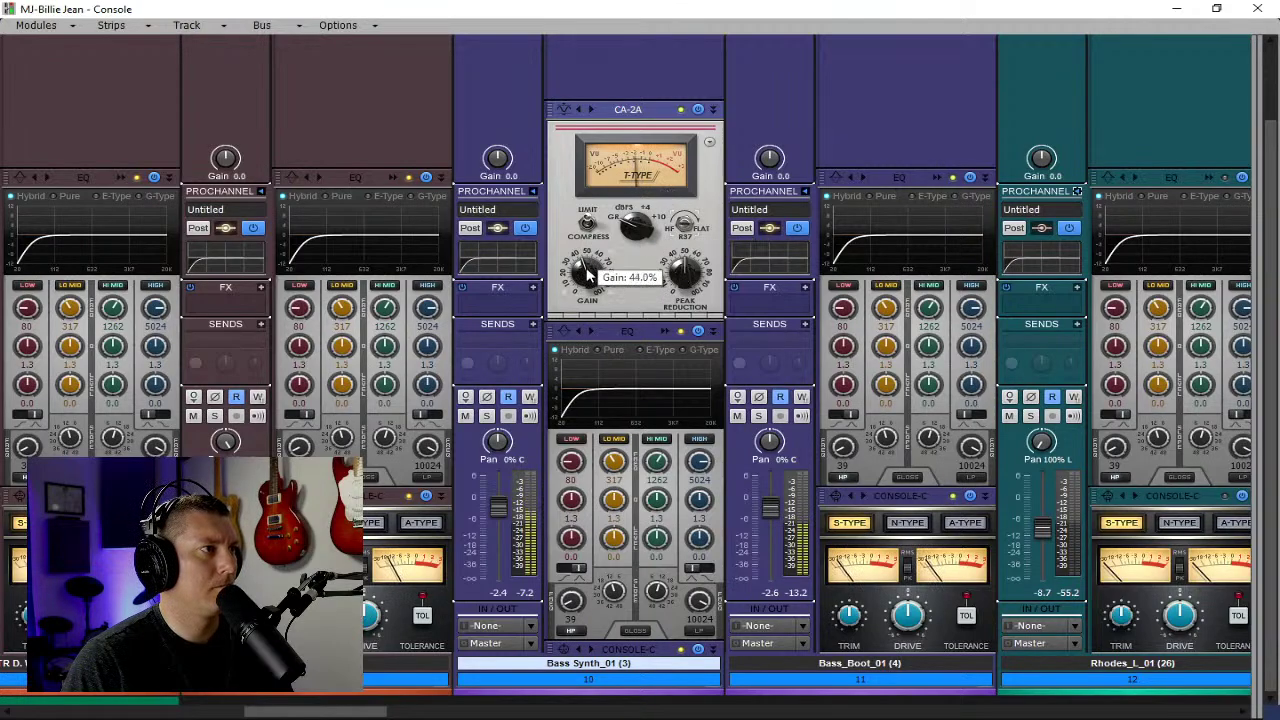
drag(588, 272, 588, 276)
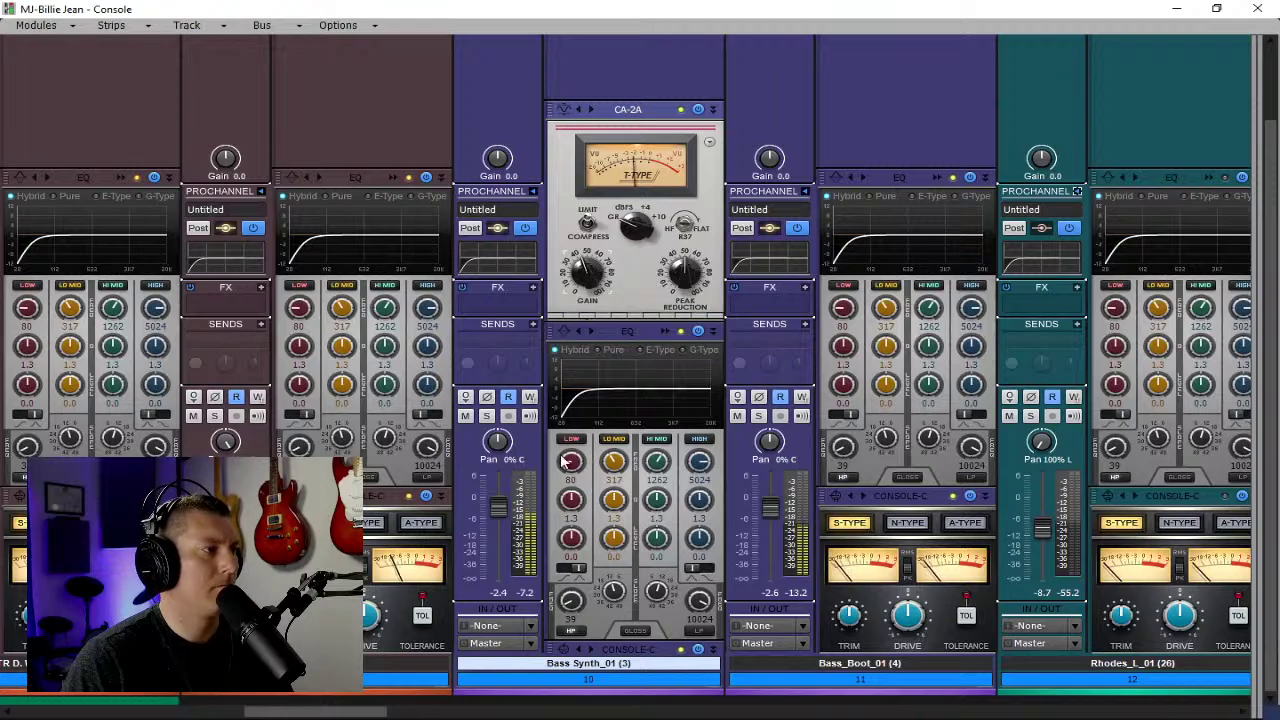
Insert a CA-2A compressor module into the Bass_Boot_01 track's ProChannel and place it ahead of the EQ.
right_click(887, 122)
mouse_move(1034, 132)
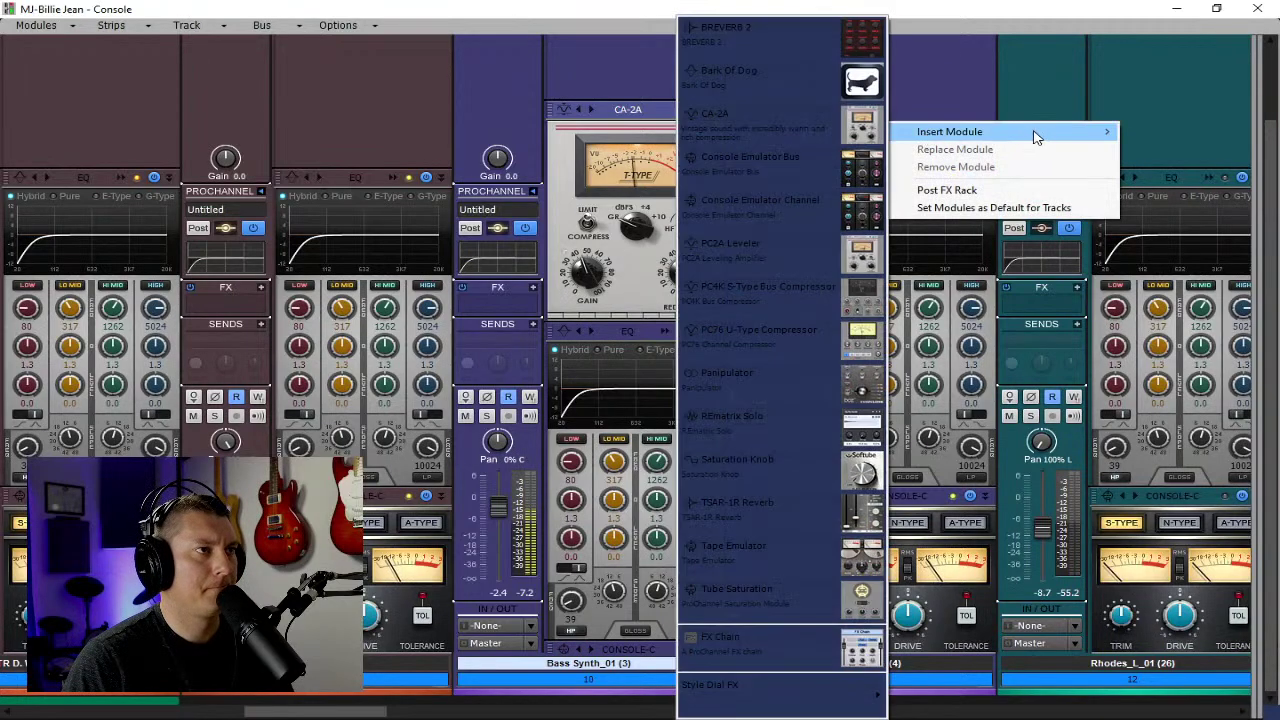
click(835, 133)
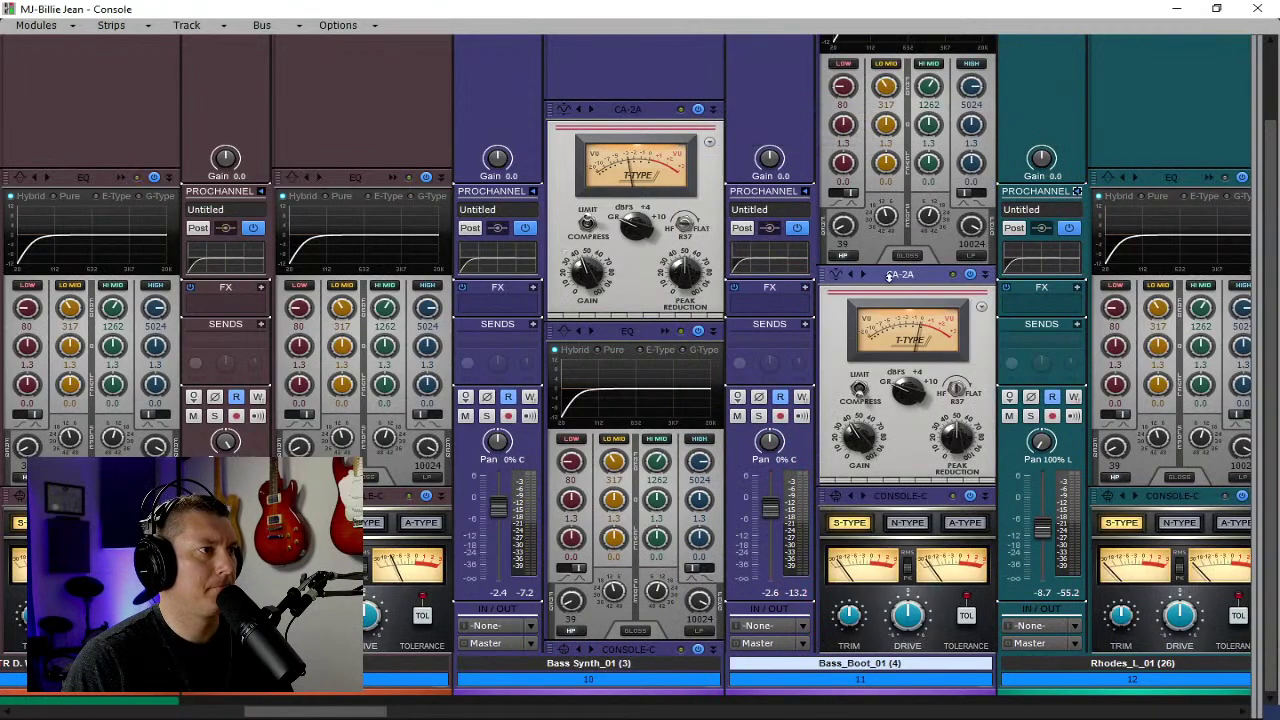
drag(889, 277, 886, 126)
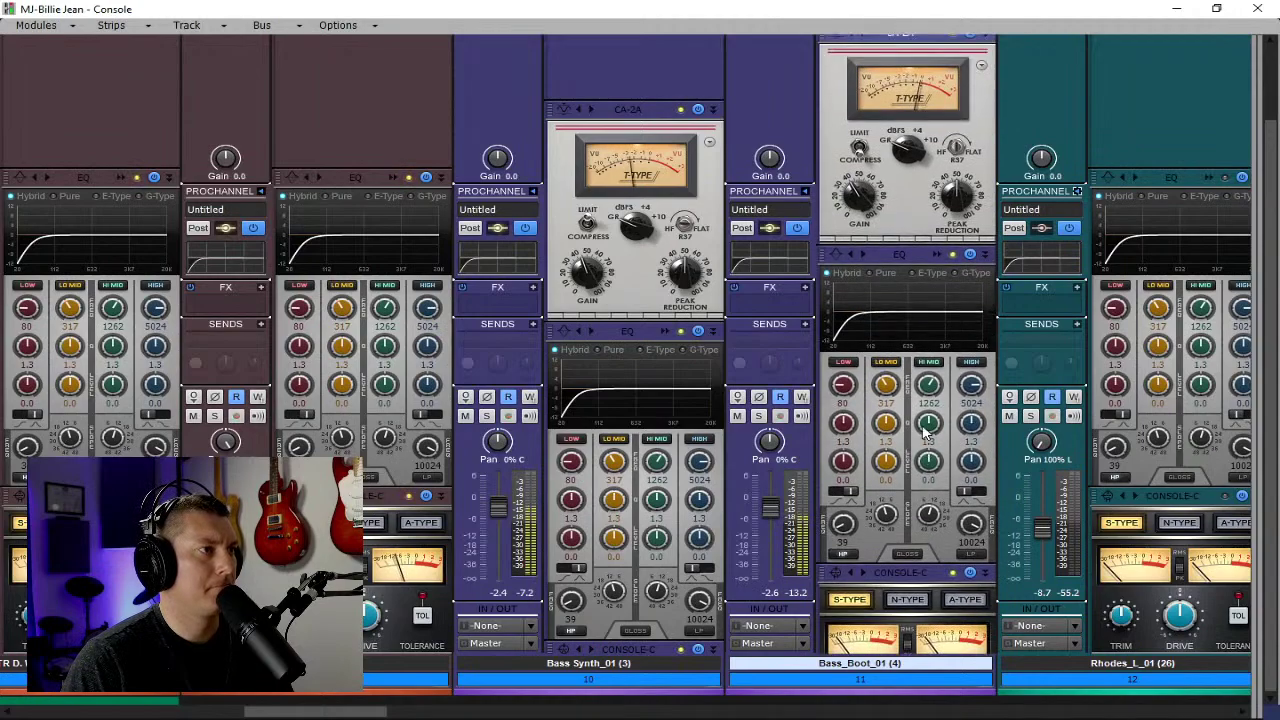
scroll(926, 375, up, 3)
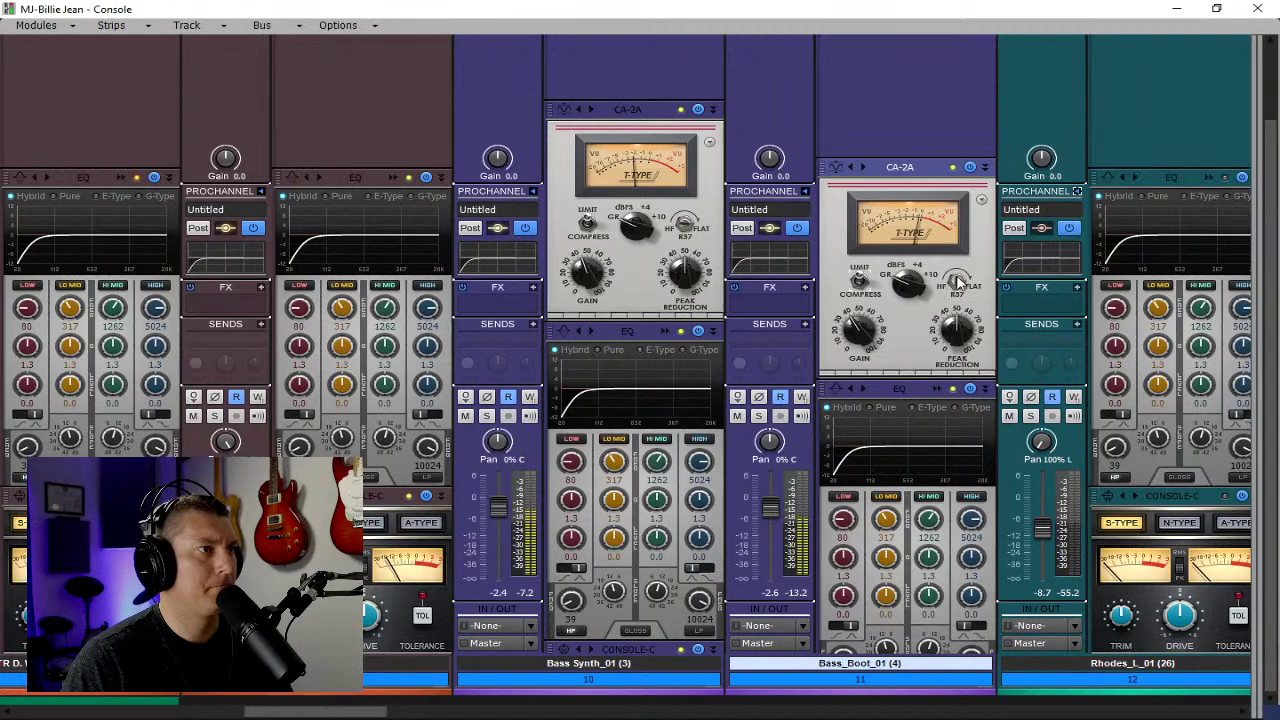
Set the Bass_Boot_01 CA-2A's gain to about 45% and fine-tune its peak reduction.
mouse_move(853, 330)
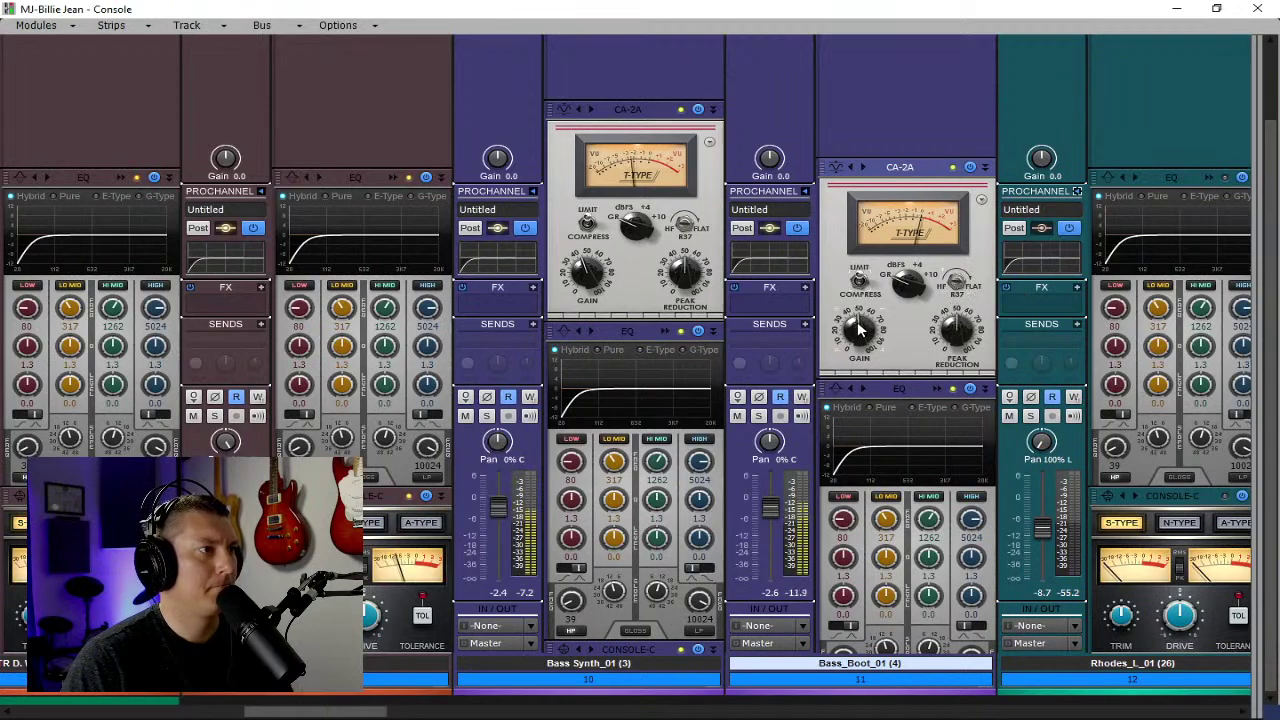
scroll(858, 332, up, 2)
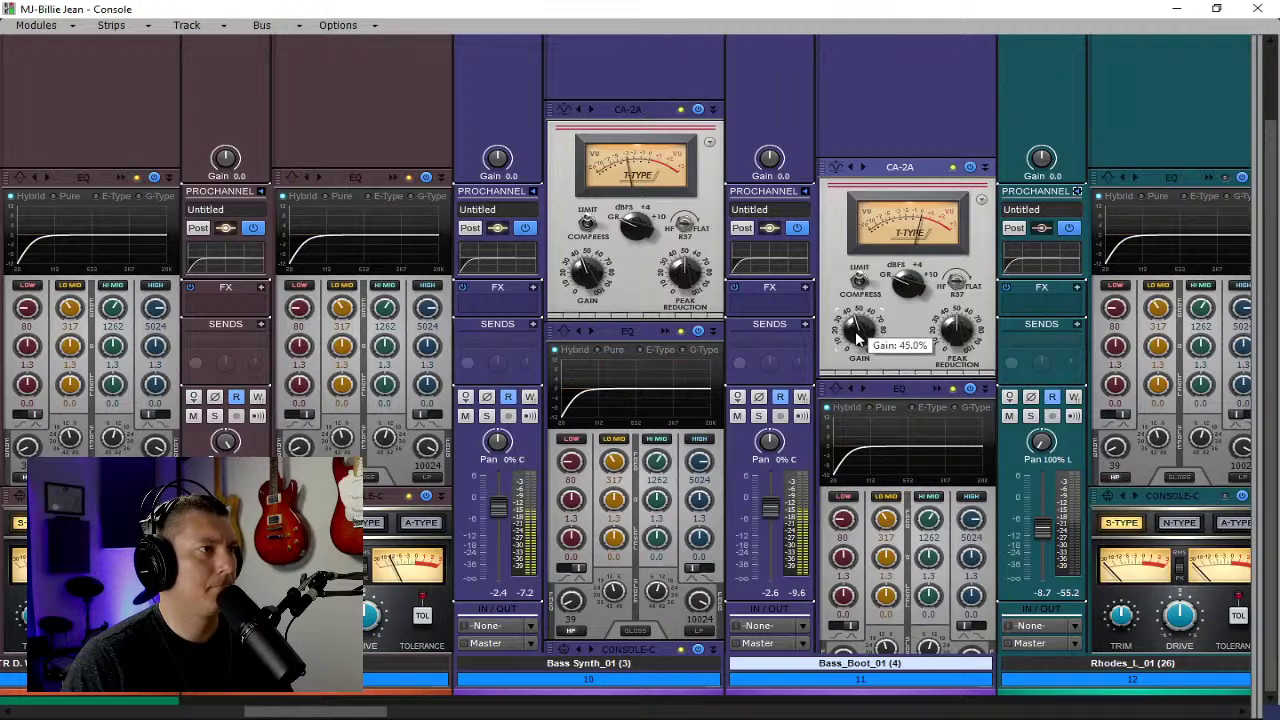
mouse_move(955, 338)
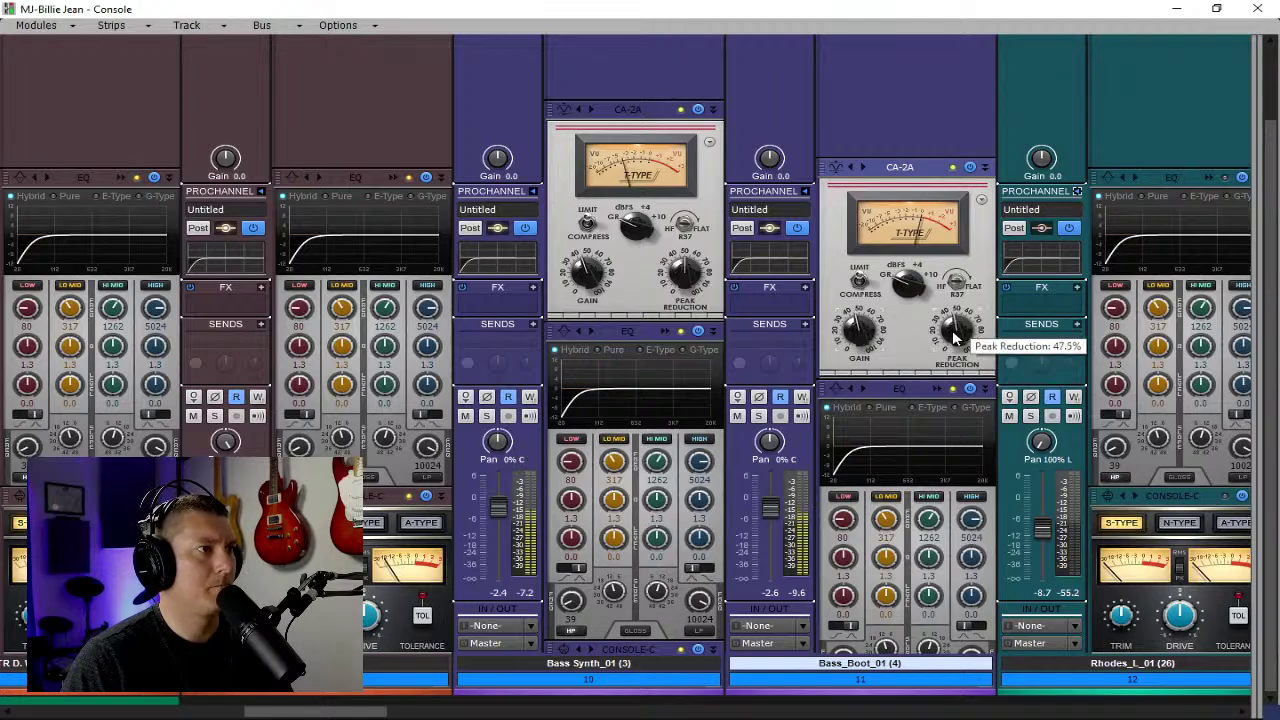
scroll(955, 338, down, 1)
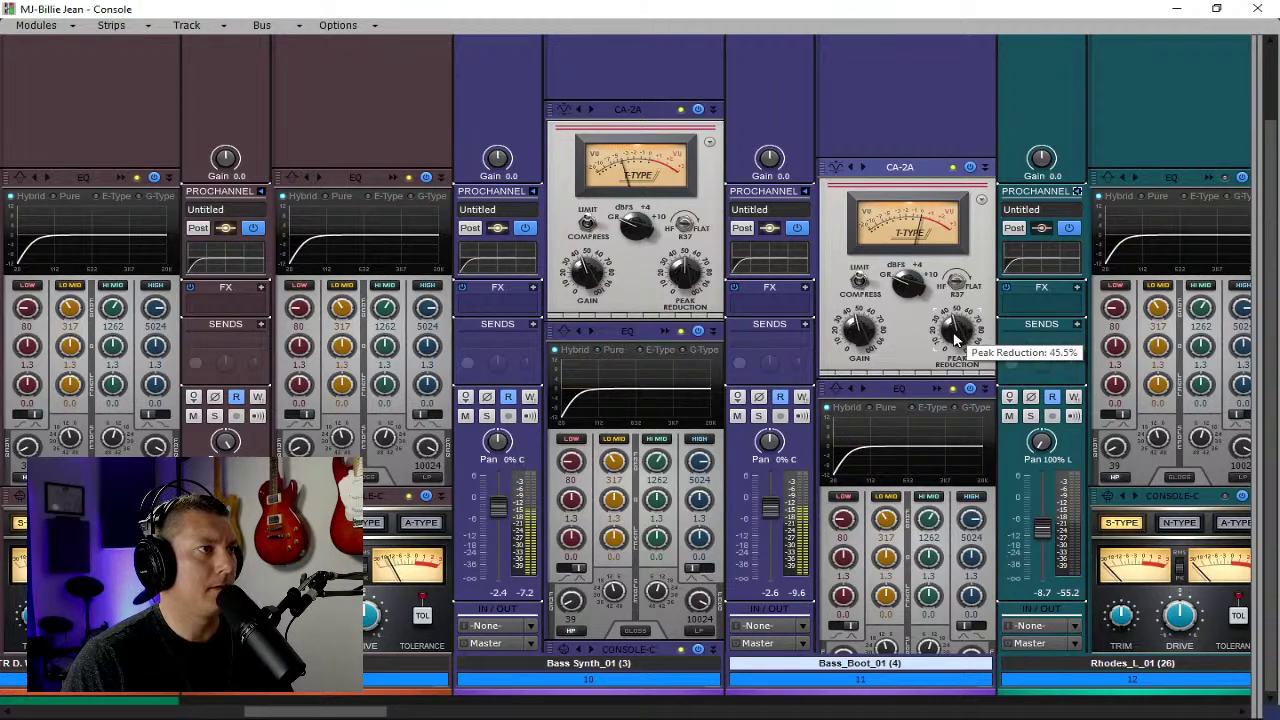
scroll(957, 333, up, 1)
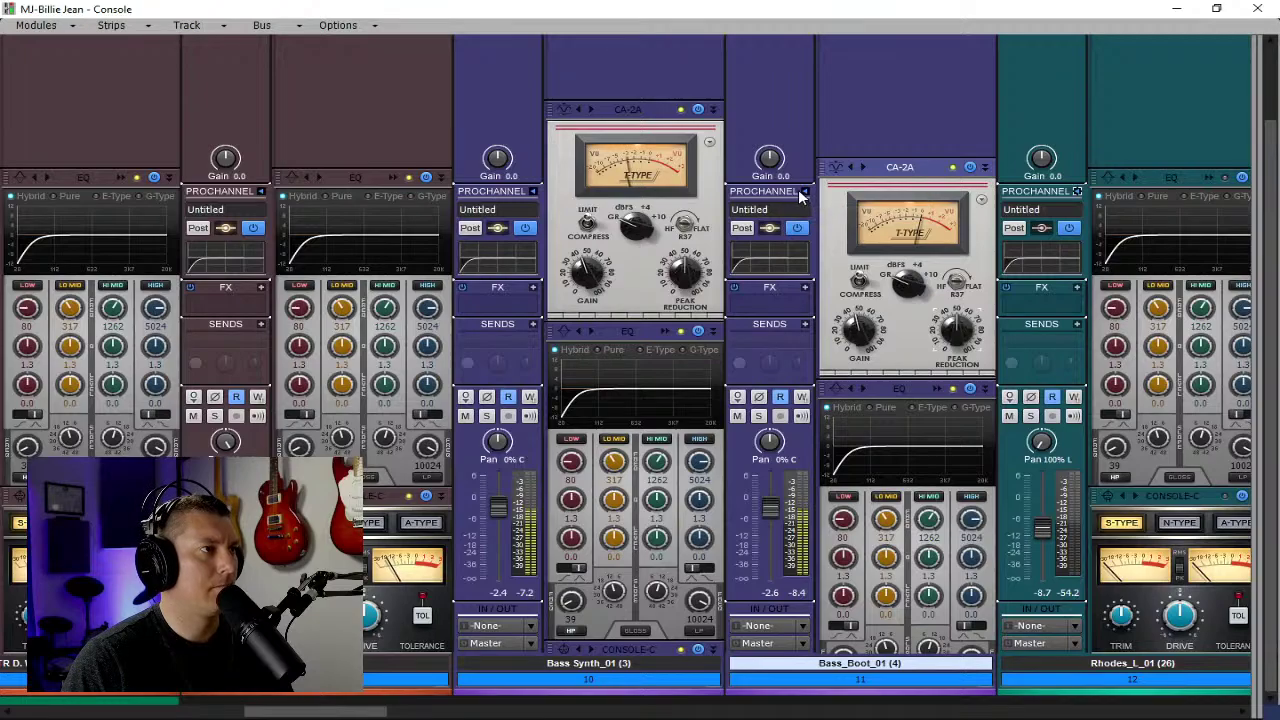
On the Bass Synth_01 EQ, boost the low band about 2.4 dB at 72 Hz and raise the high-pass frequency to about 52 Hz.
double_click(664, 332)
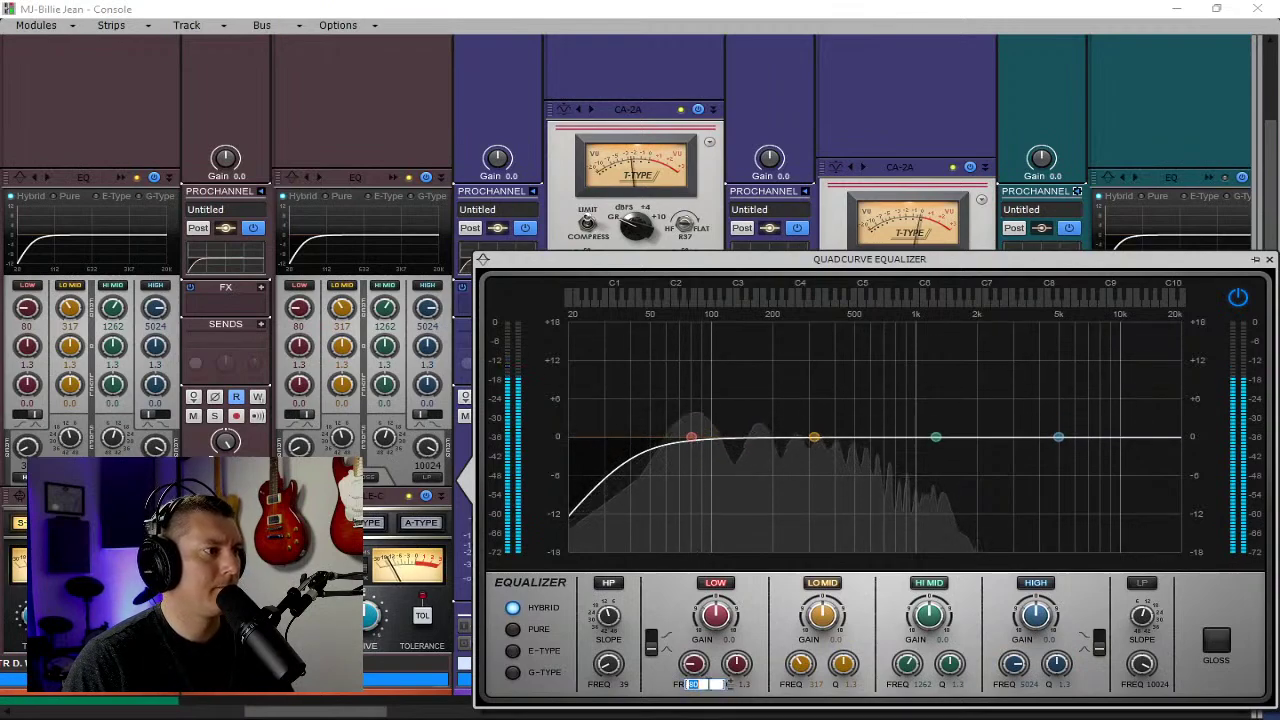
double_click(706, 685)
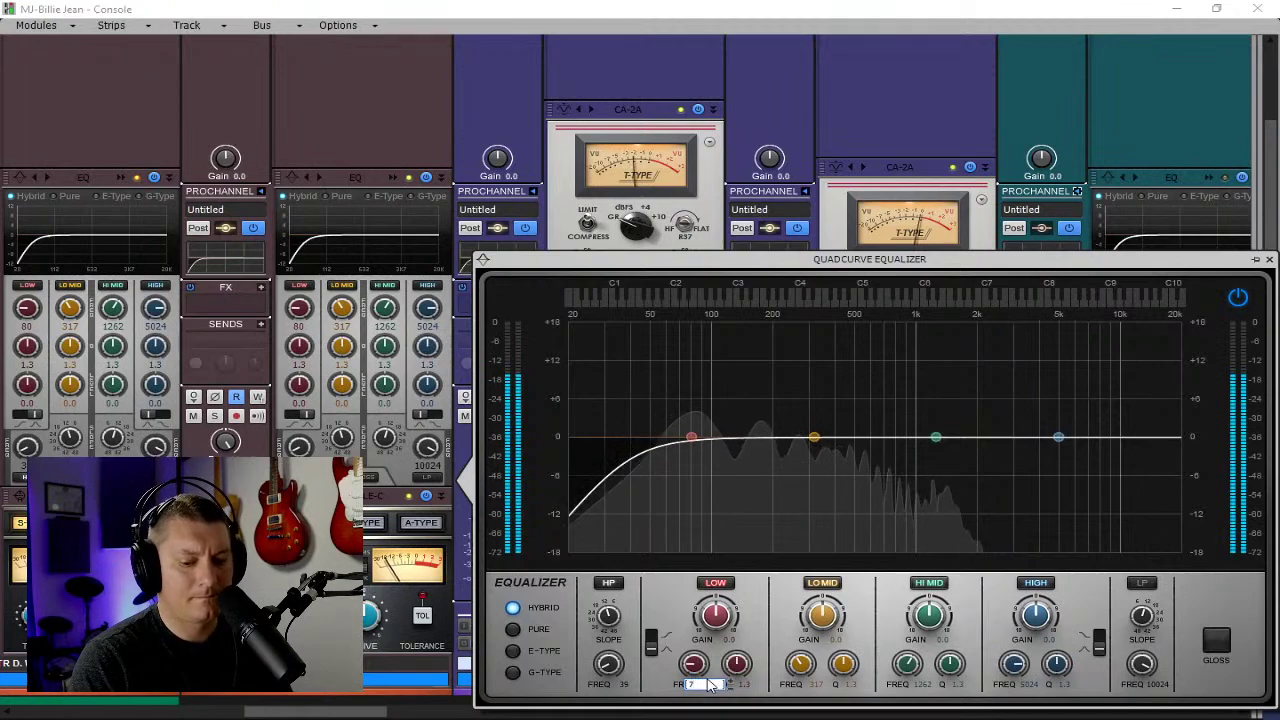
text(70)
key(Return)
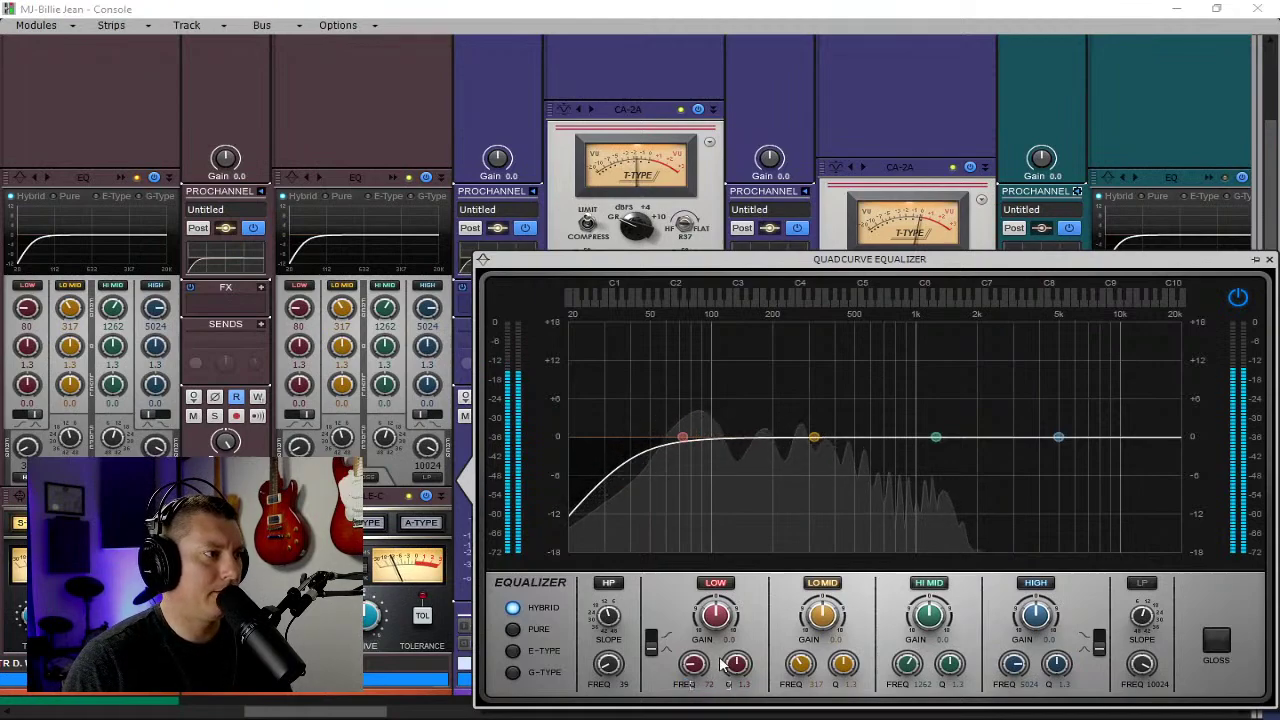
drag(682, 432, 682, 426)
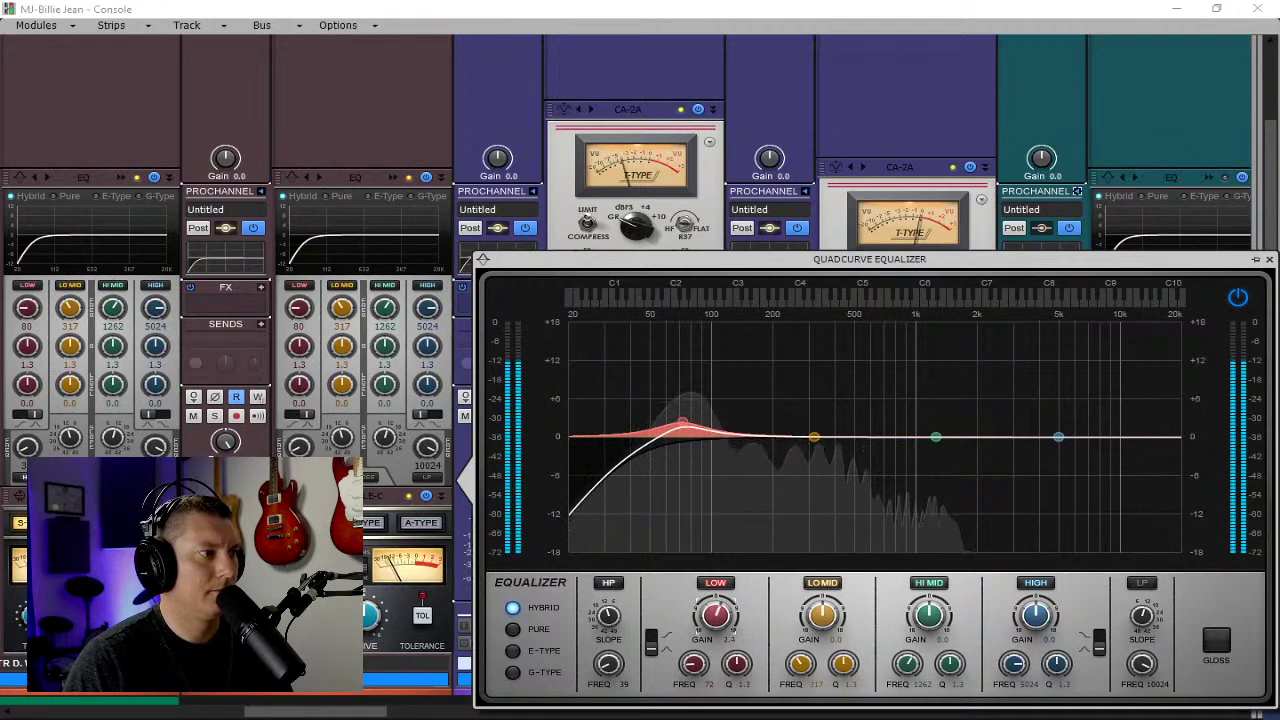
drag(608, 664, 608, 652)
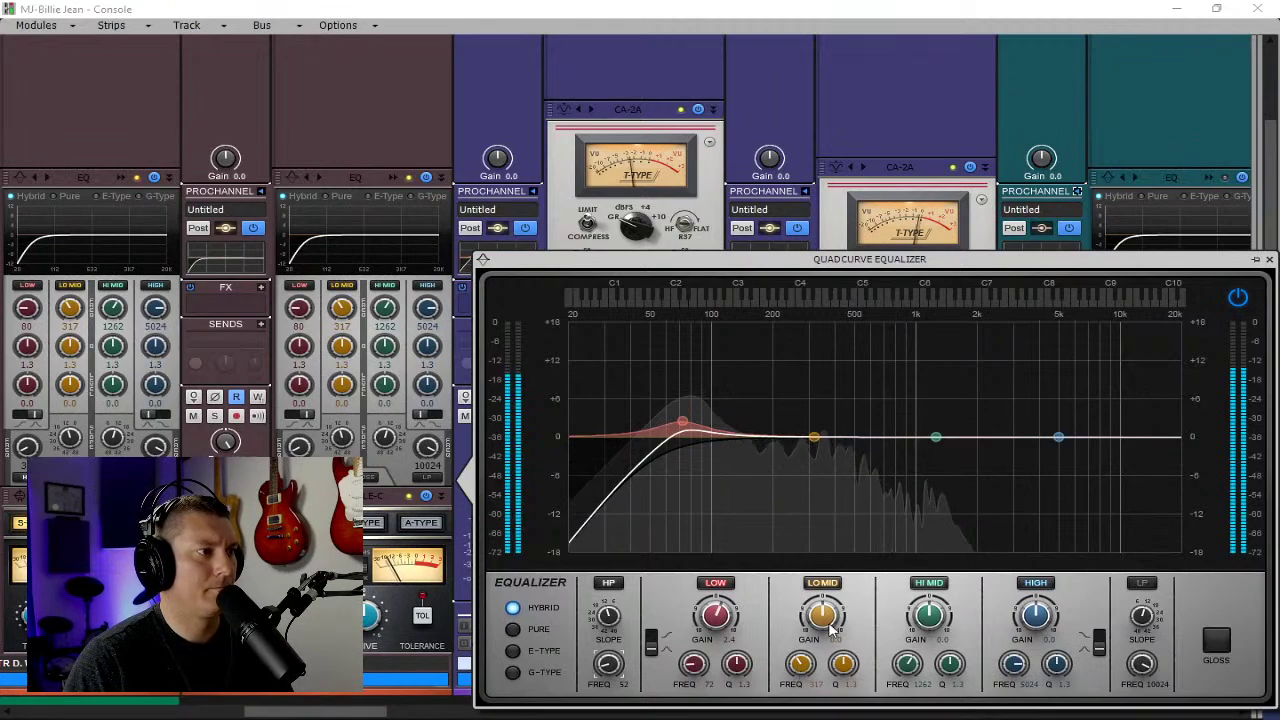
Cut the Bass Synth_01 EQ's low-mid band by about 1.6 dB and its high-mid band by about 1.4 dB at 500 Hz.
drag(822, 615, 822, 629)
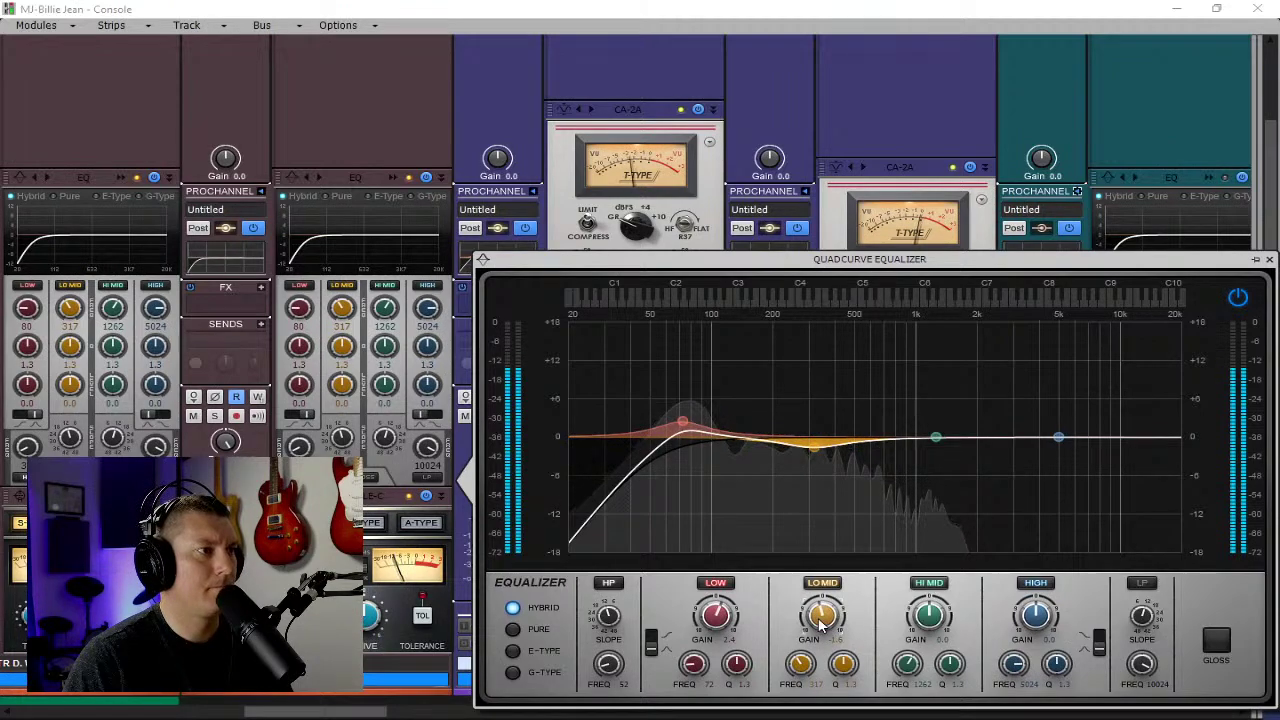
double_click(914, 684)
text(500)
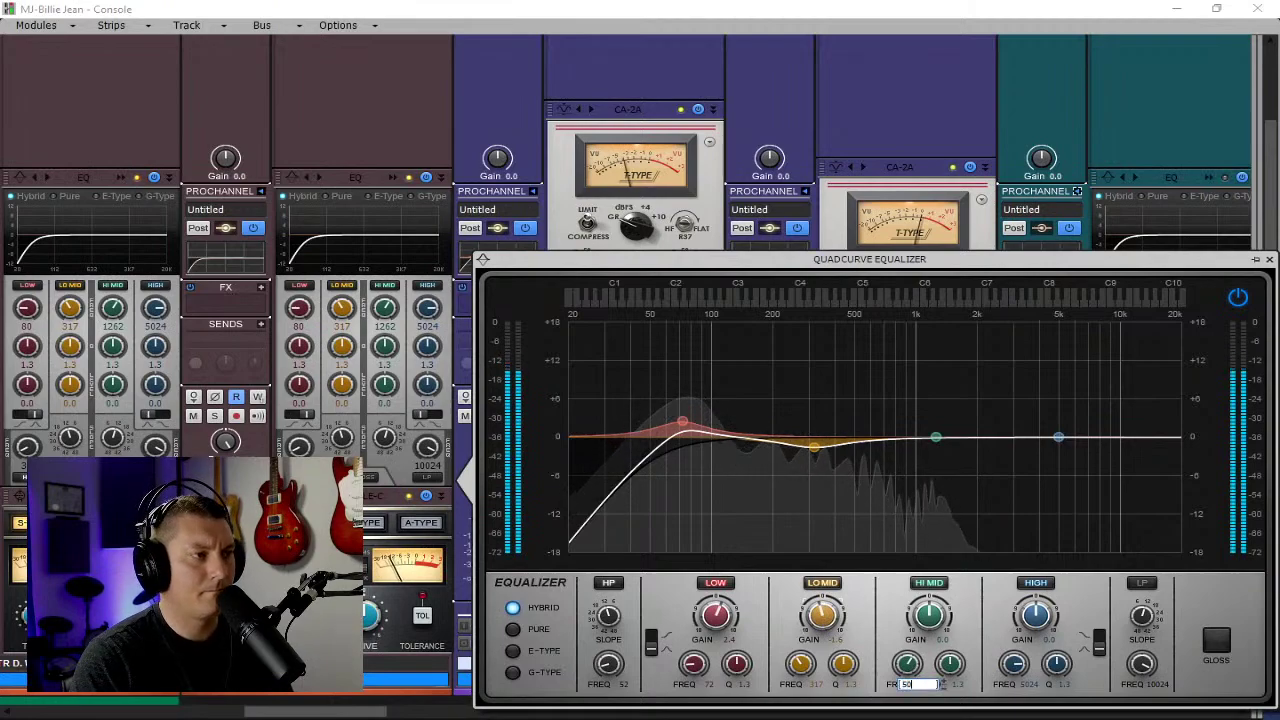
key(Return)
drag(942, 620, 942, 631)
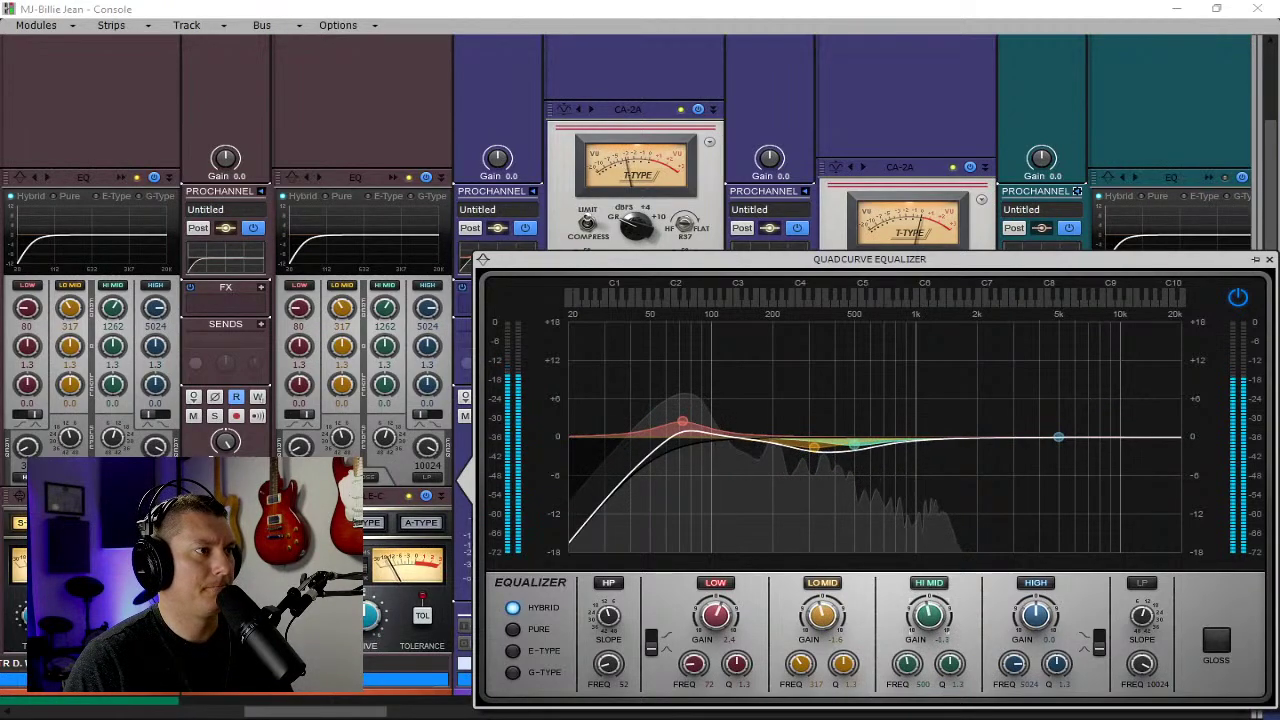
Enable the Bass Synth_01 EQ's low-pass filter with a steeper slope at about 3983 Hz and close the equalizer.
click(1142, 582)
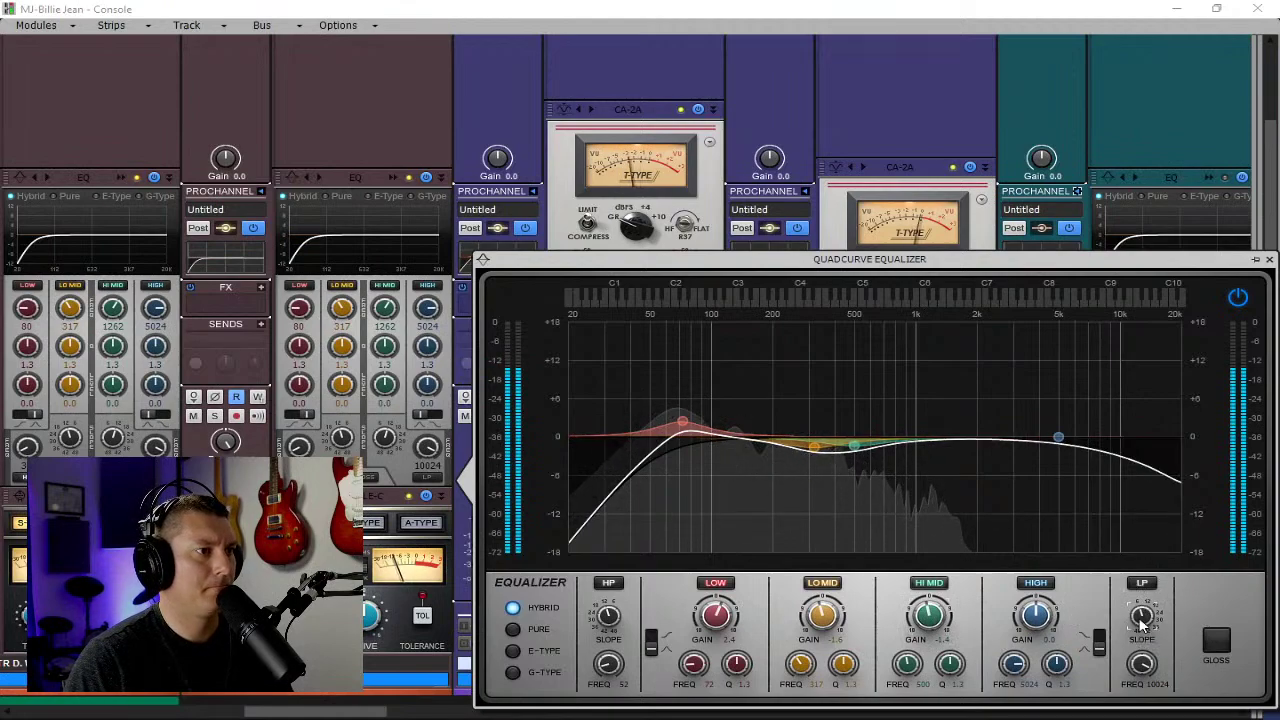
drag(1142, 663, 1142, 674)
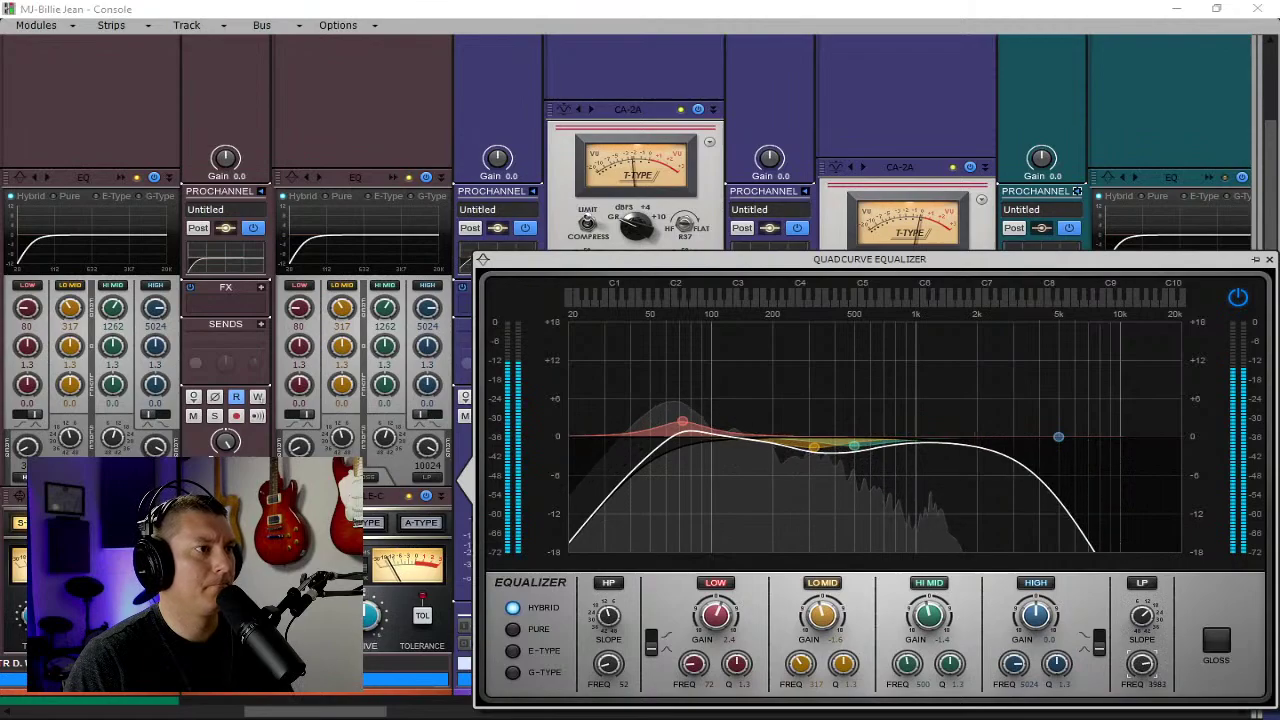
click(1268, 260)
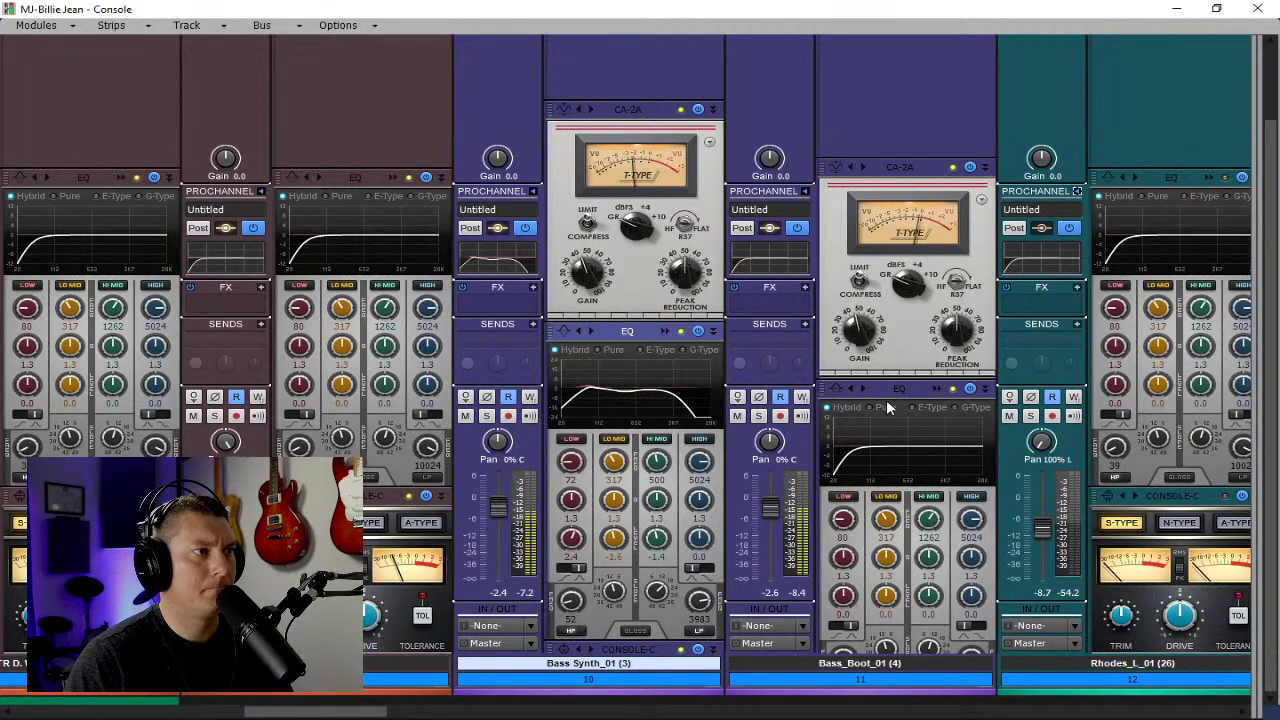
Copy the Bass Synth_01 EQ settings to Bass_Boot_01 and collapse both bass tracks' ProChannels.
drag(567, 265, 770, 265)
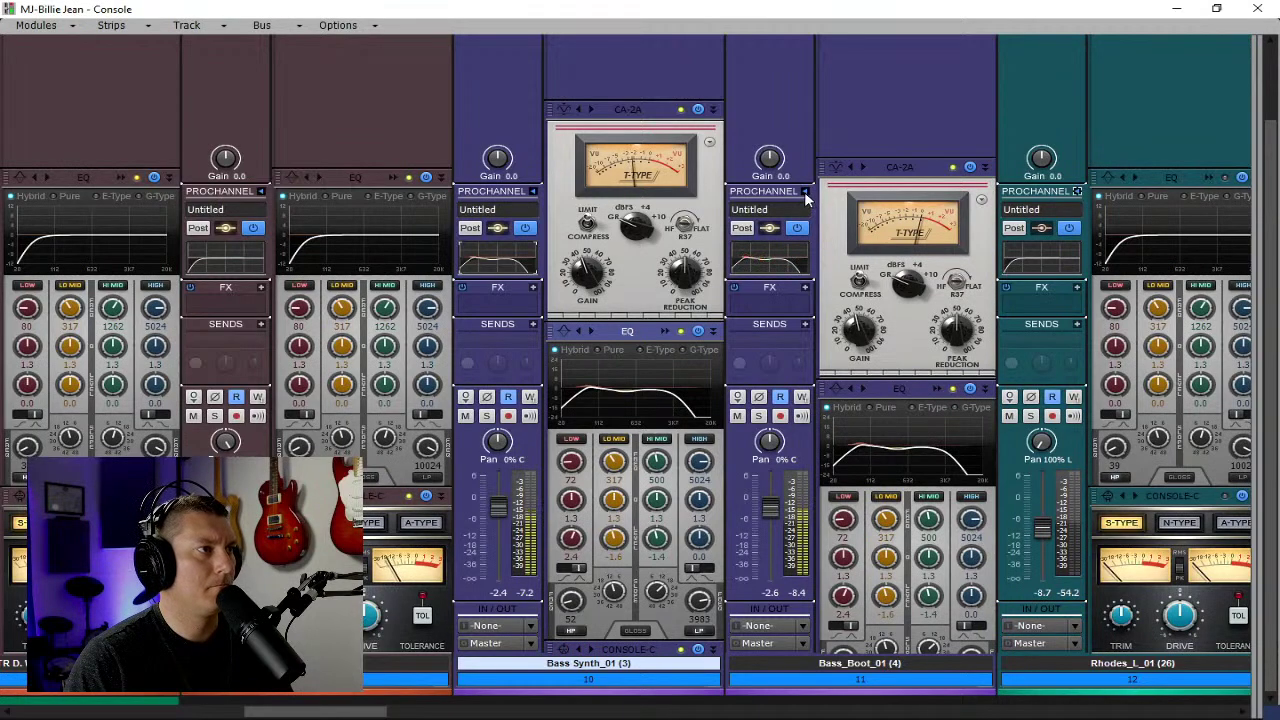
click(805, 191)
click(535, 191)
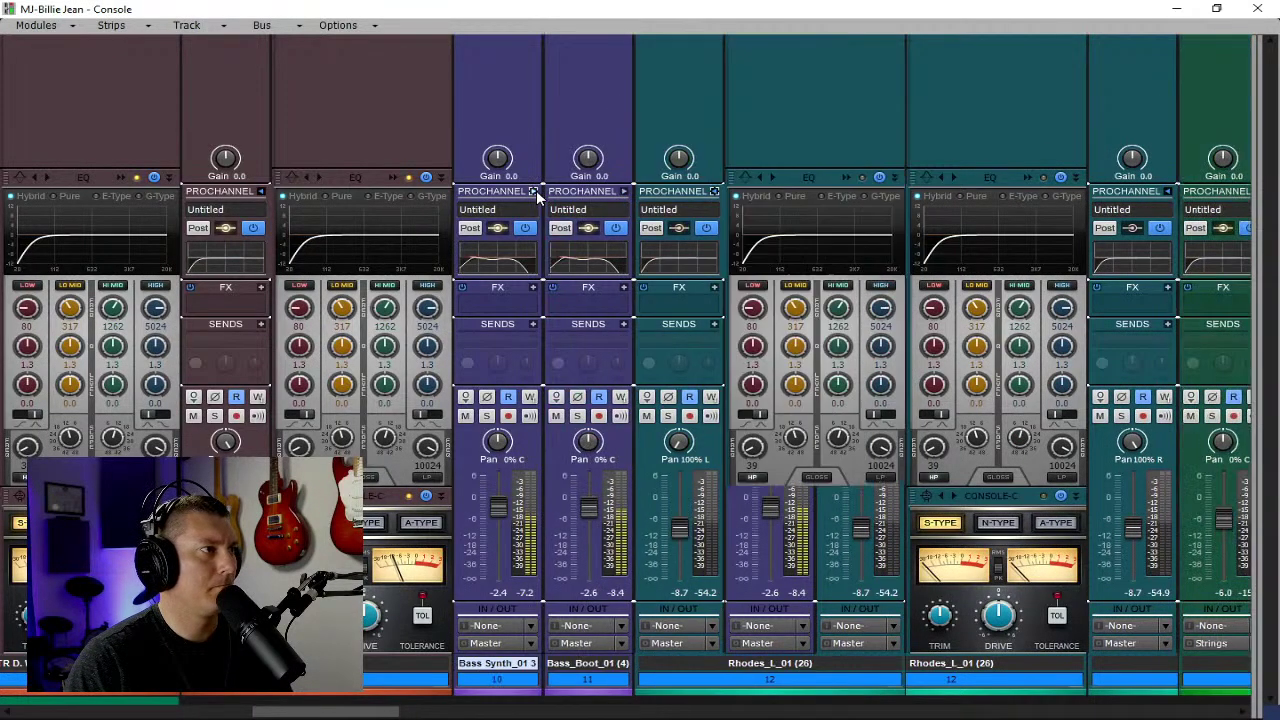
Lower the Bass_Boot_01 track volume to about -4.8 dB.
drag(590, 508, 590, 512)
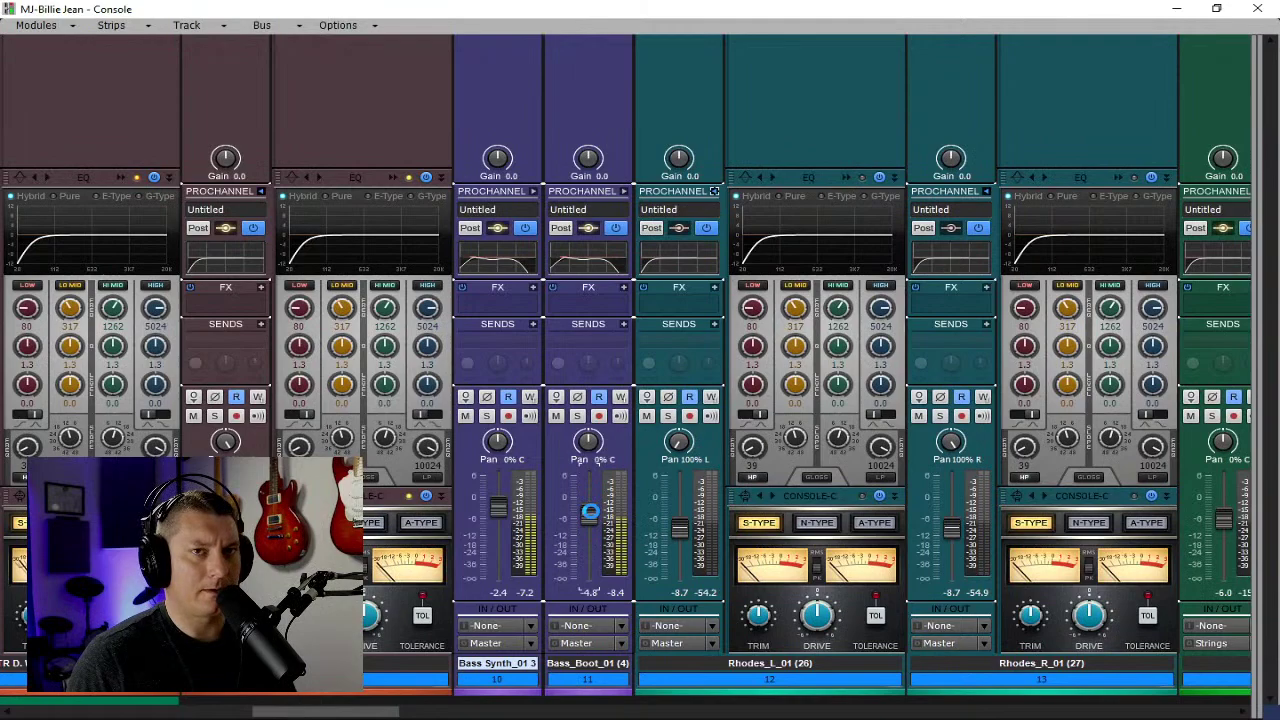
mouse_move(591, 513)
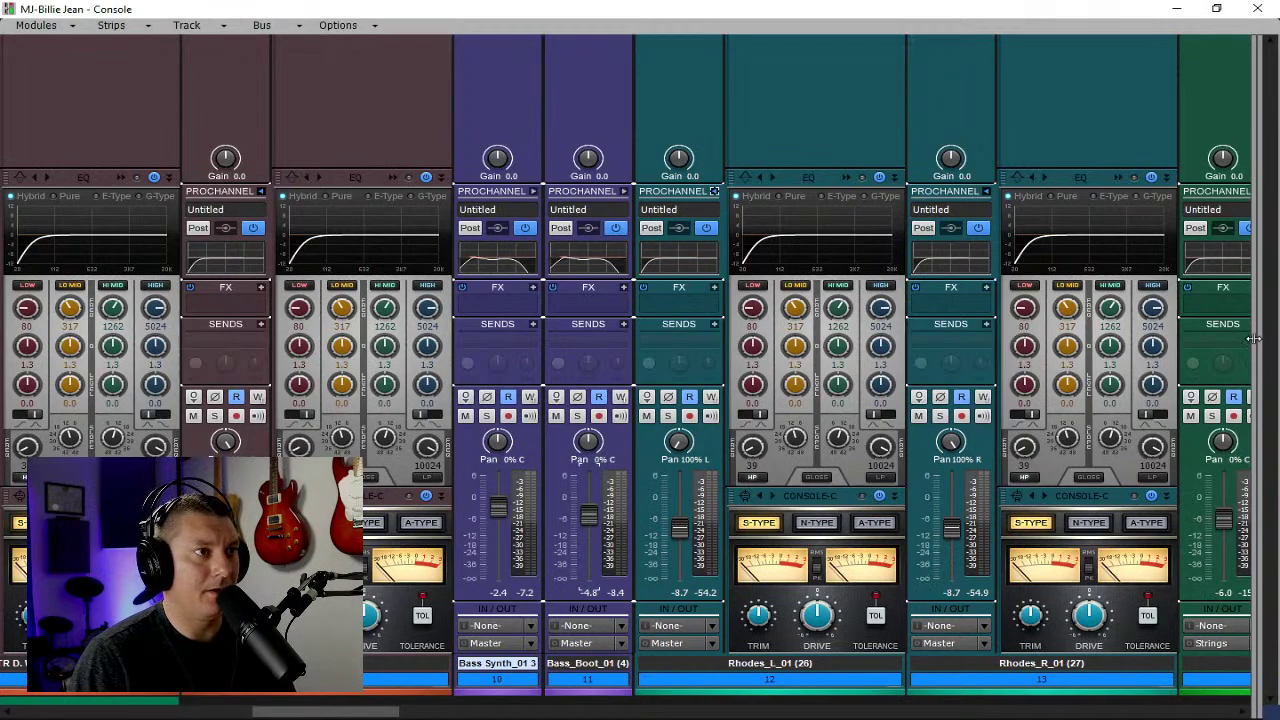
Widen the bus section to examine the Strings bus and its Gullfoss effect, and restore the wide track view.
drag(1253, 340, 735, 380)
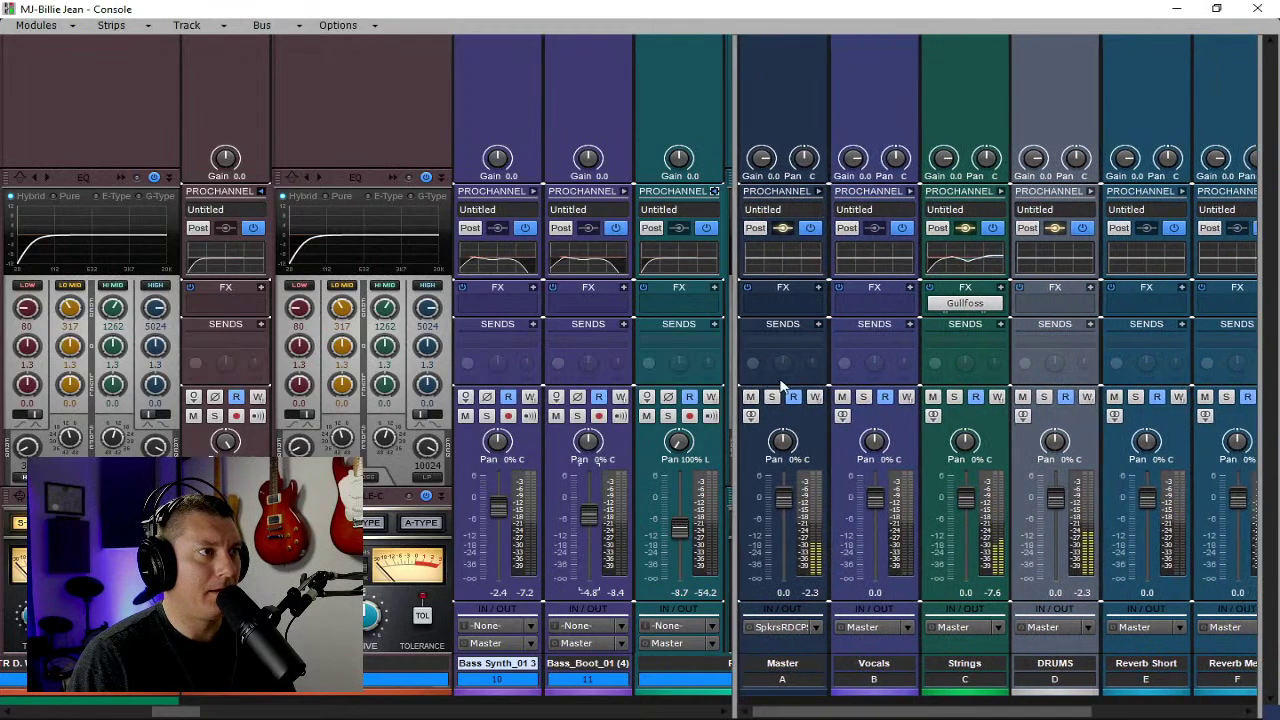
mouse_move(968, 306)
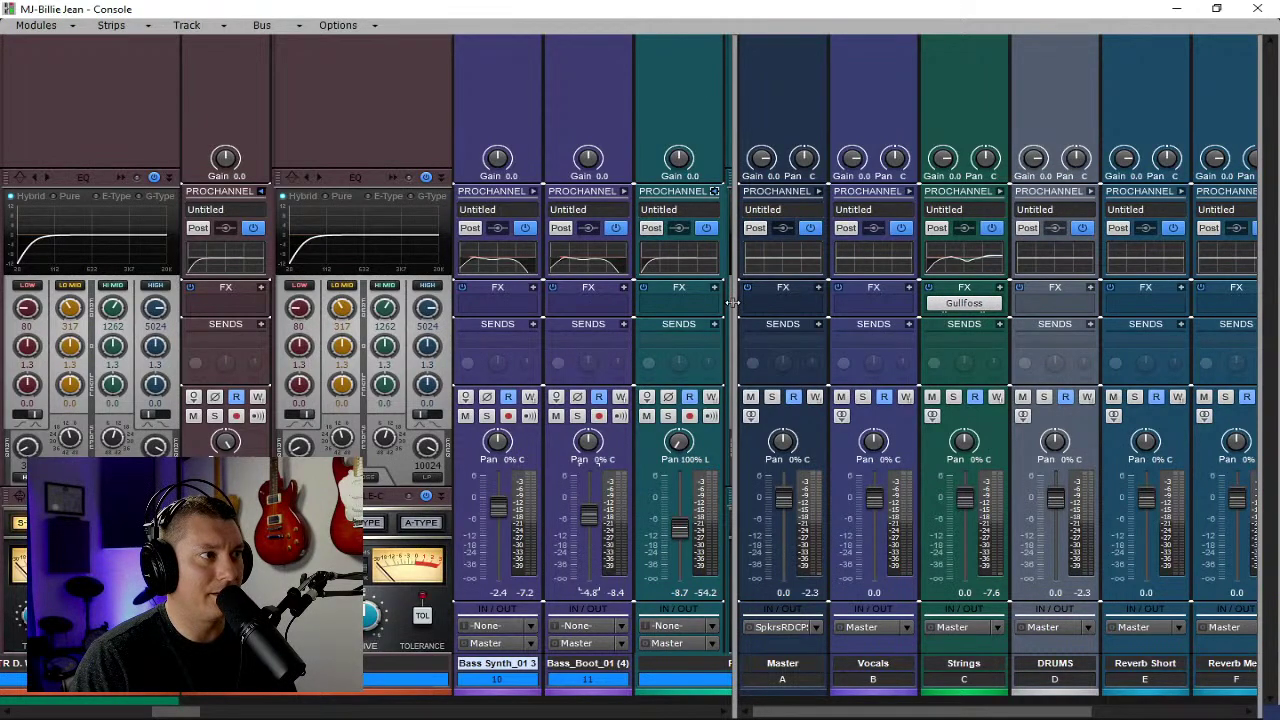
drag(733, 302, 1250, 295)
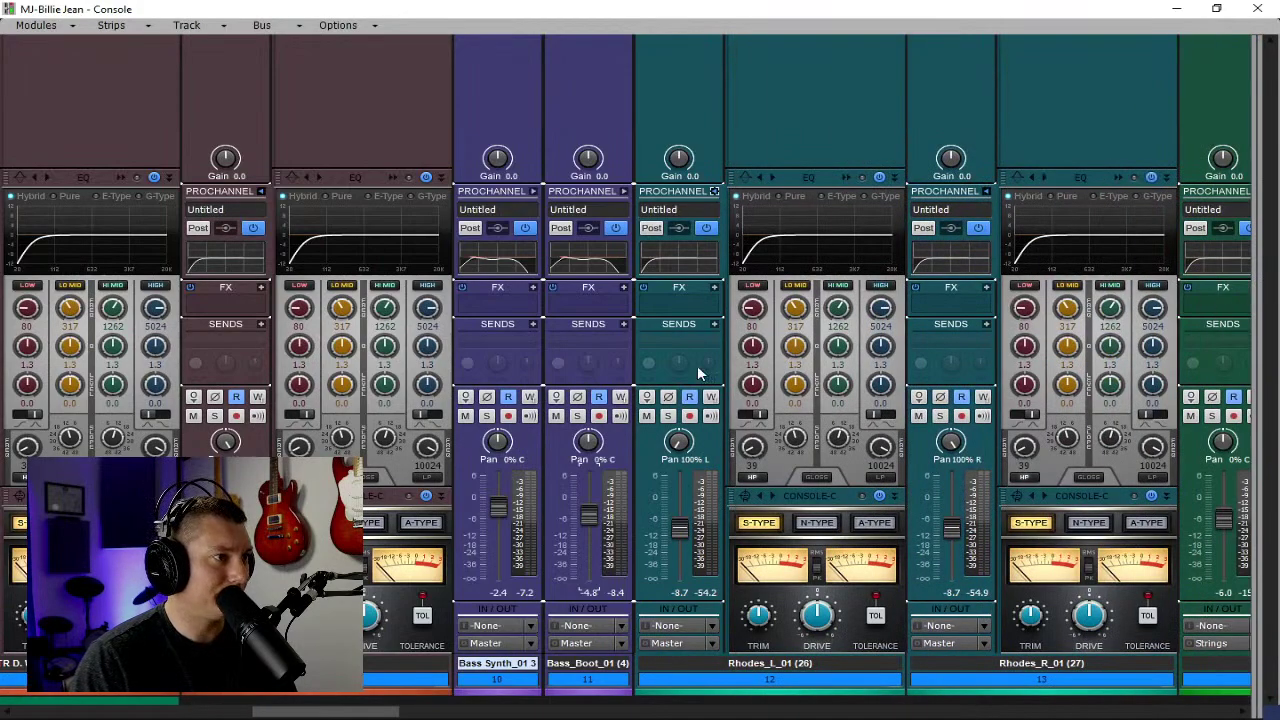
With the song playing, boost guitar track 8's EQ high band about 3.3 dB as a shelf at about 3017 Hz.
mouse_move(390, 711)
mouse_down()
mouse_move(431, 711)
mouse_move(380, 711)
mouse_up()
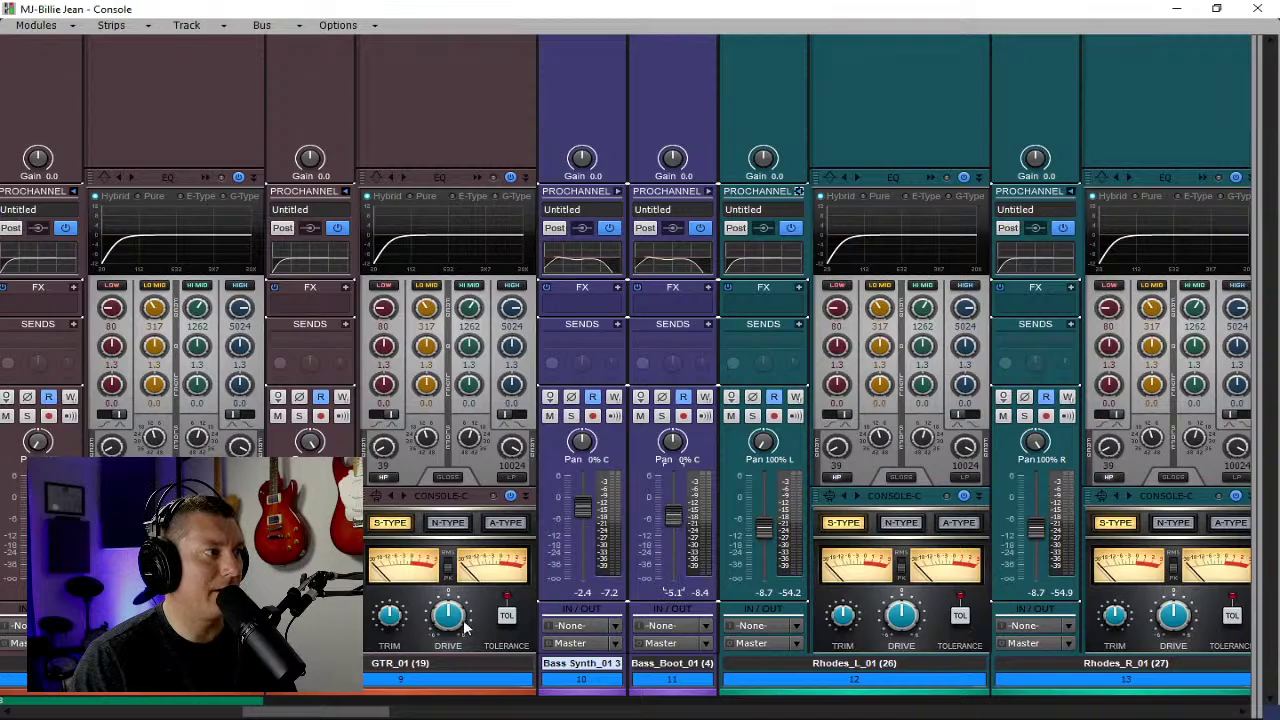
drag(366, 711, 323, 717)
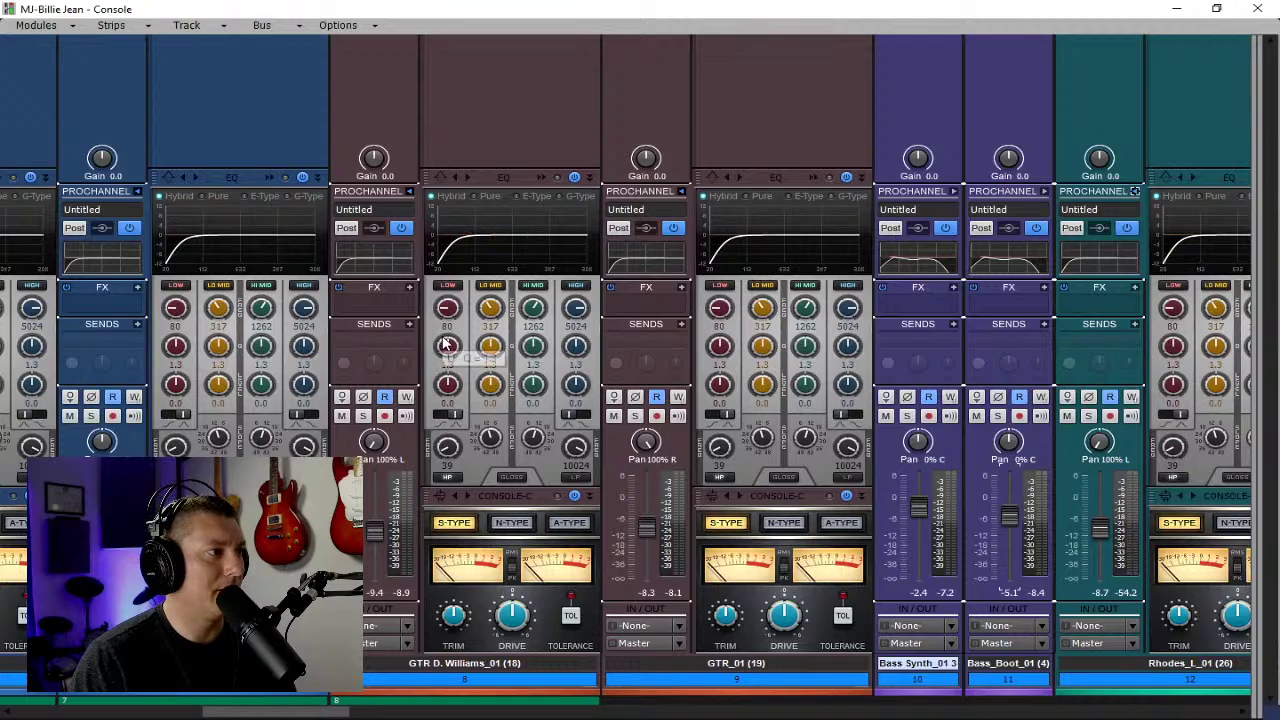
key(space)
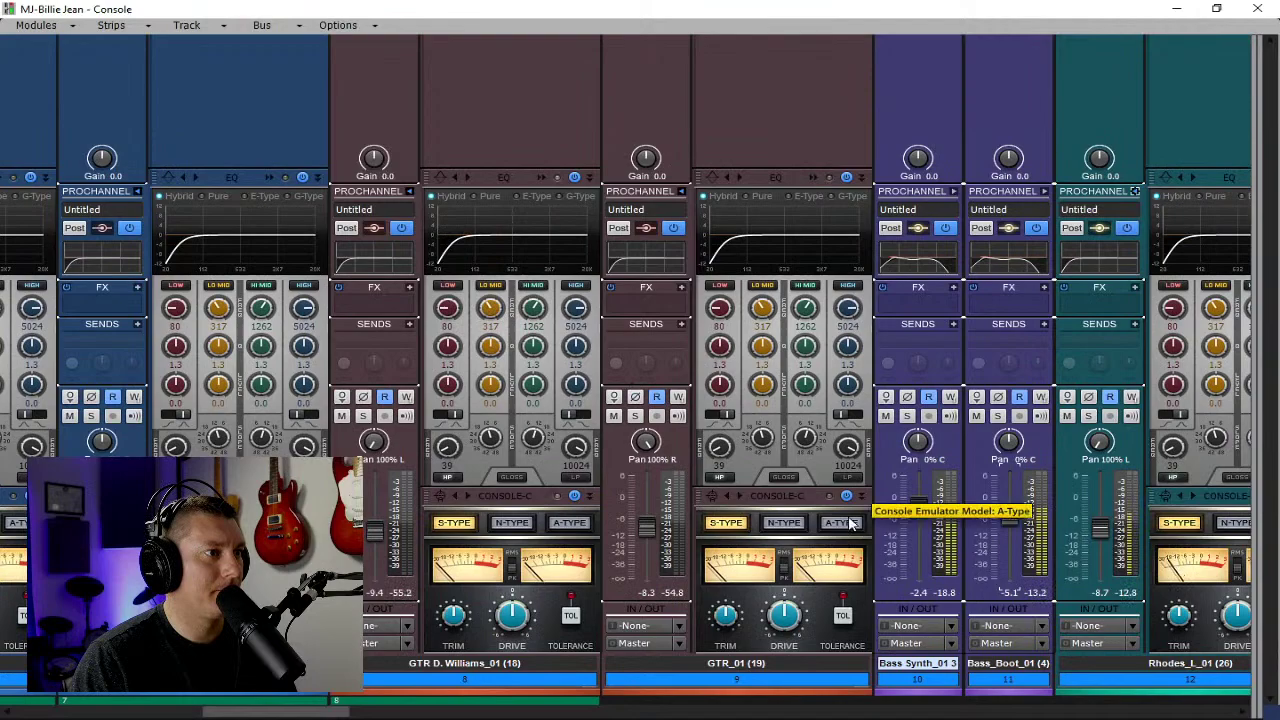
drag(337, 712, 415, 712)
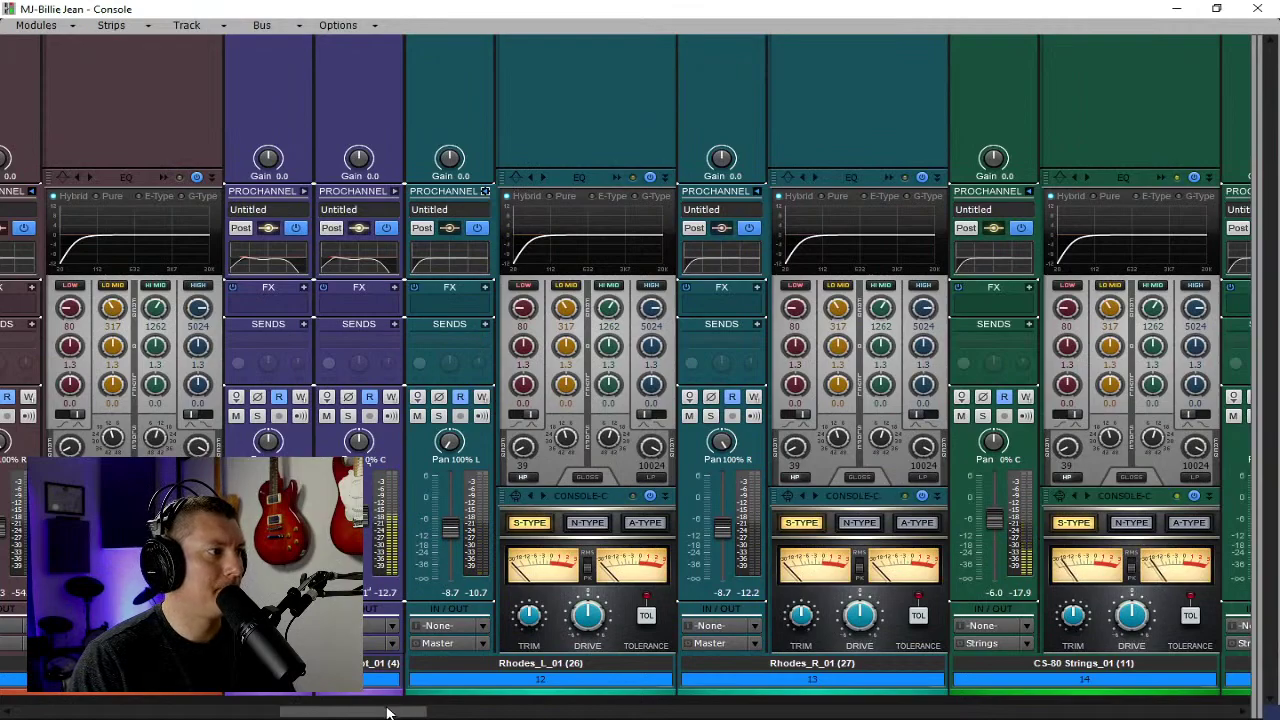
drag(386, 709, 303, 715)
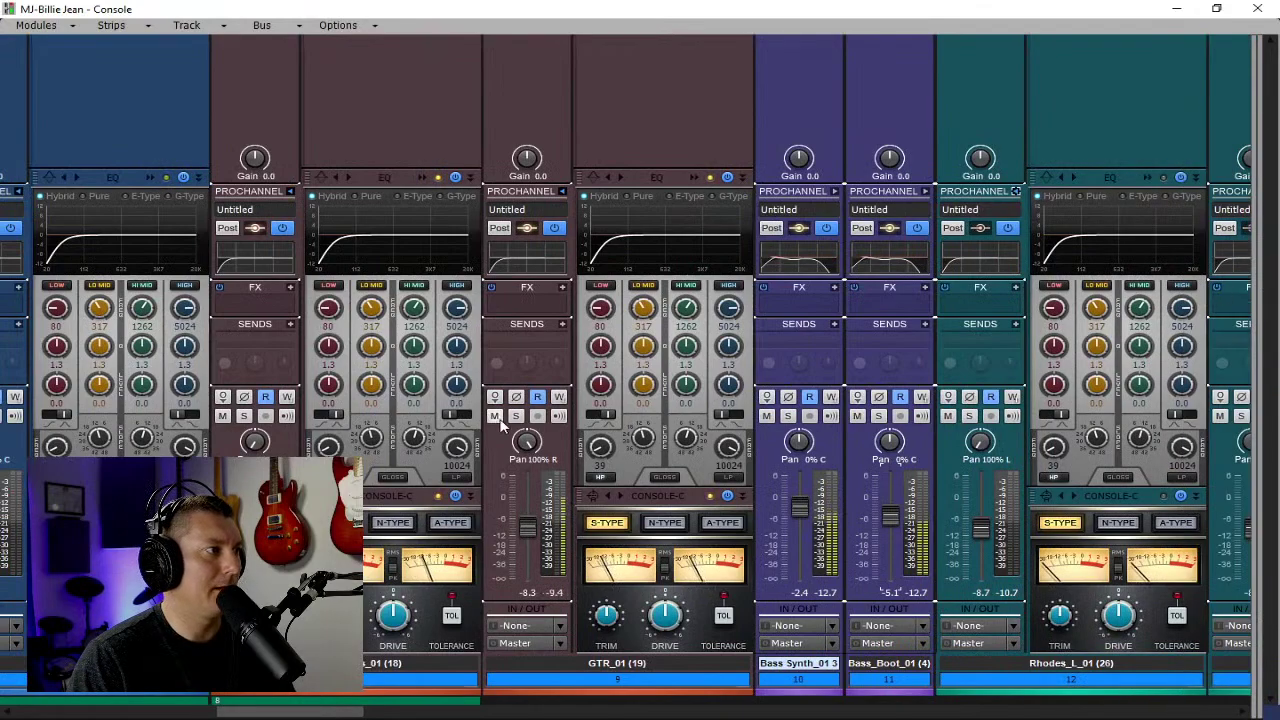
click(422, 178)
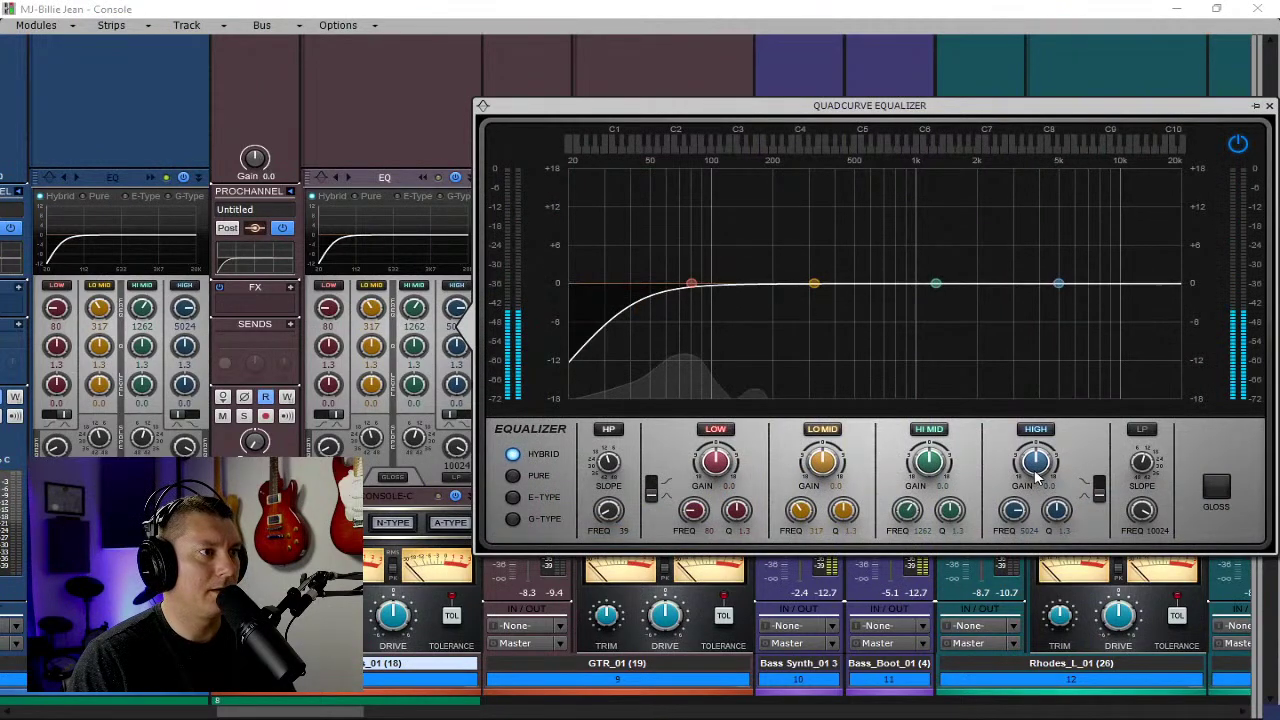
drag(1059, 283, 1059, 262)
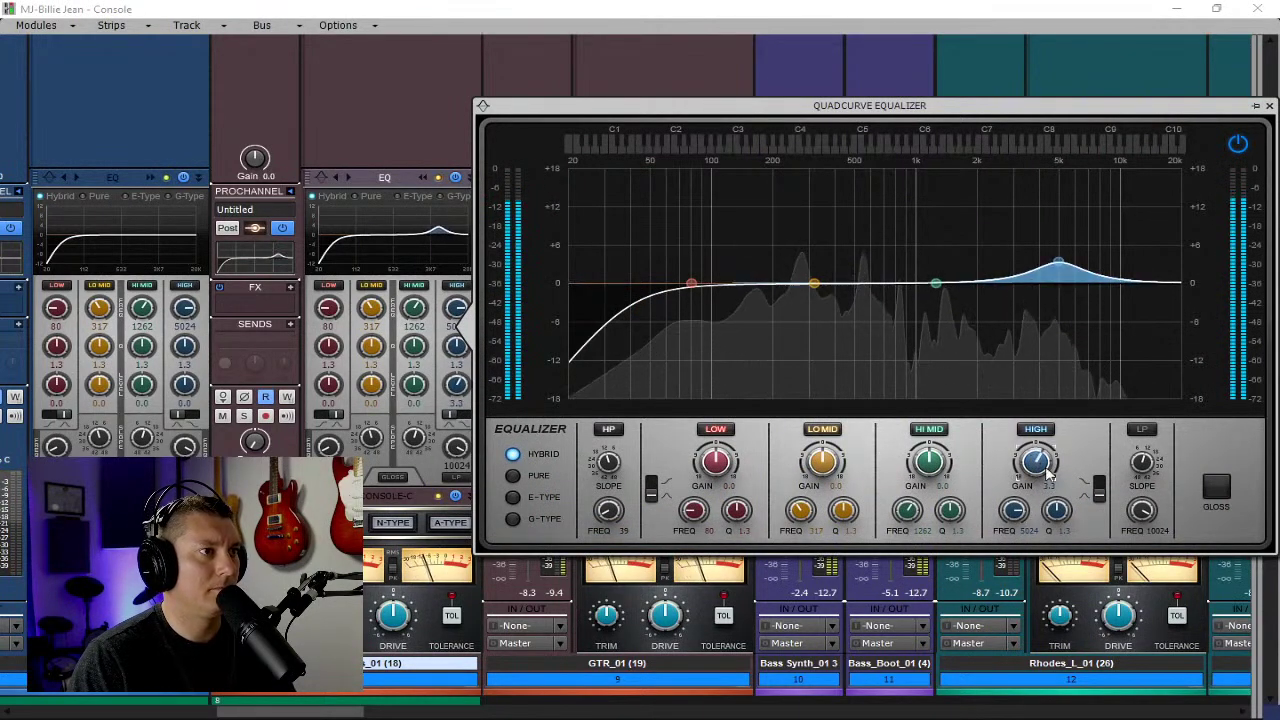
click(1098, 488)
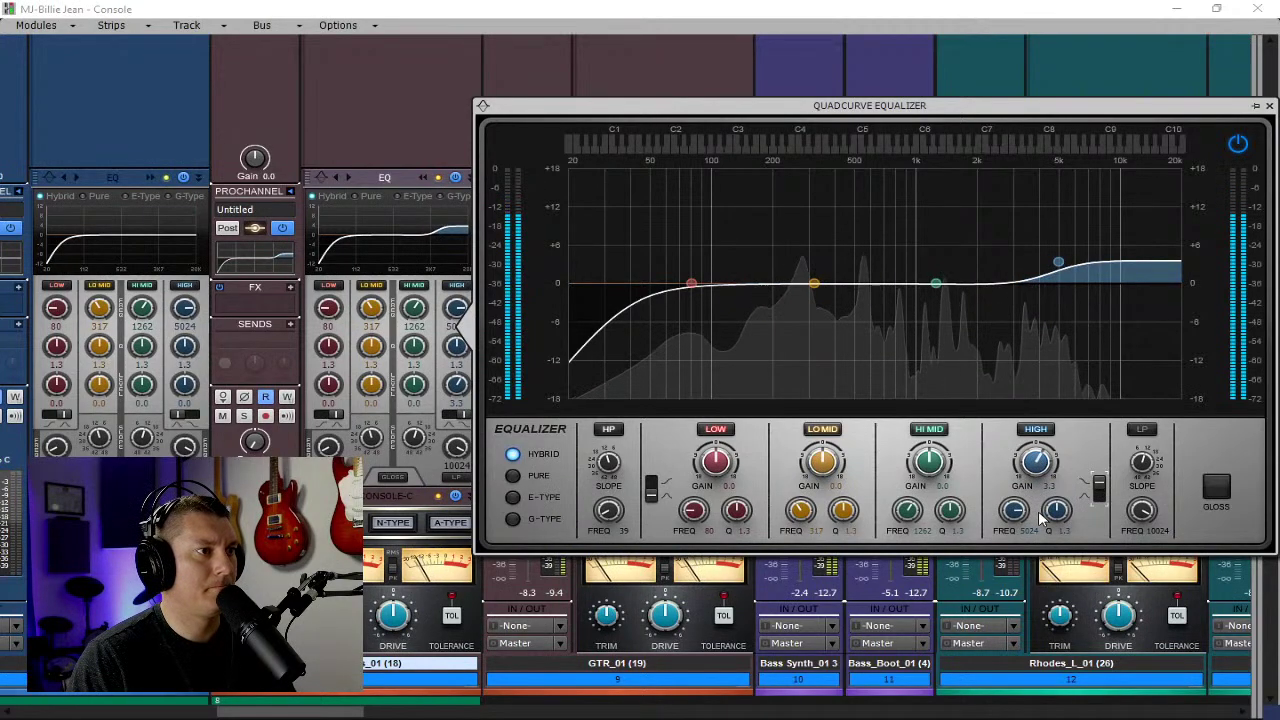
drag(1013, 511, 1013, 531)
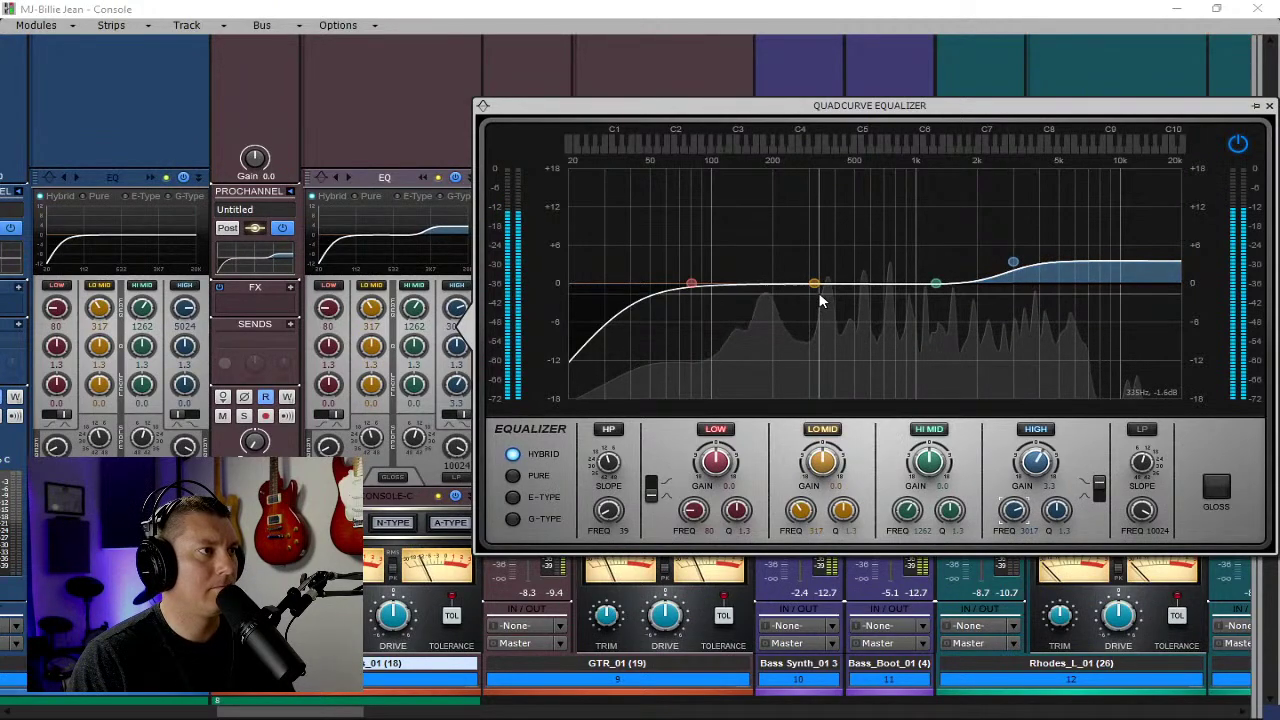
Cut guitar track 8's low-mid band about 2.9 dB at 541 Hz, raise its high-pass to about 61 Hz, and close the equalizer.
drag(814, 284, 860, 300)
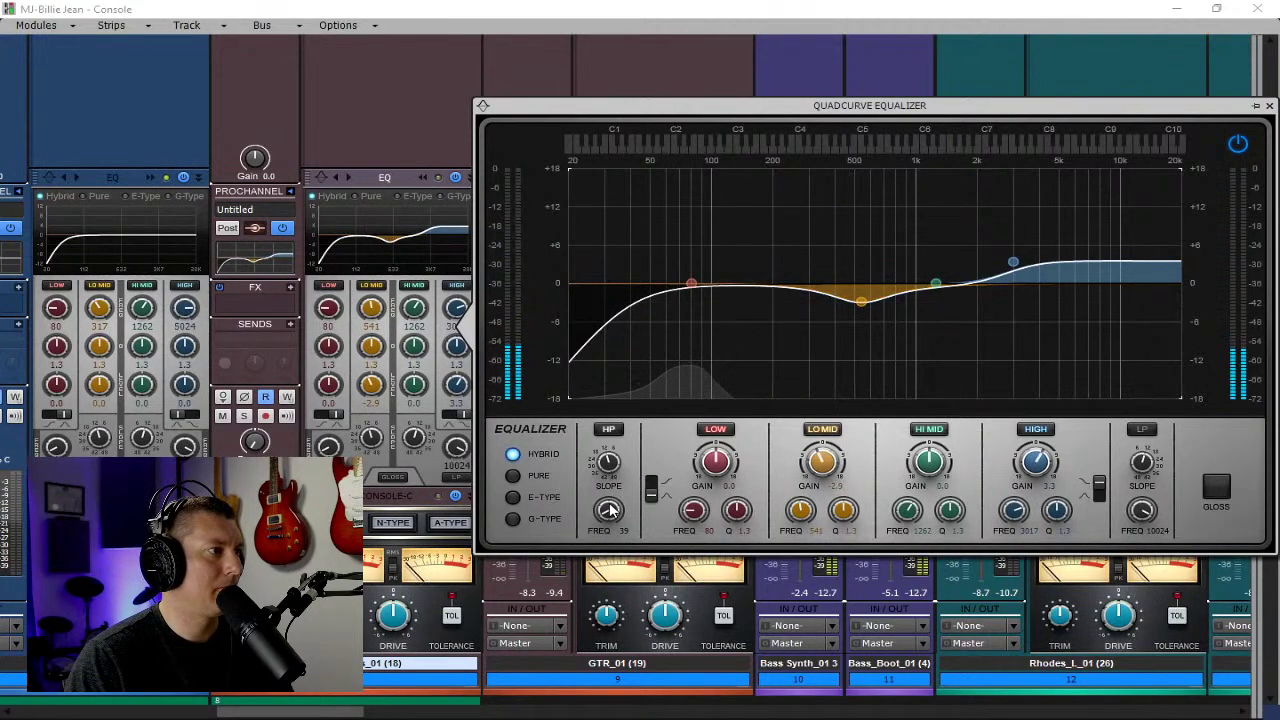
drag(608, 510, 608, 495)
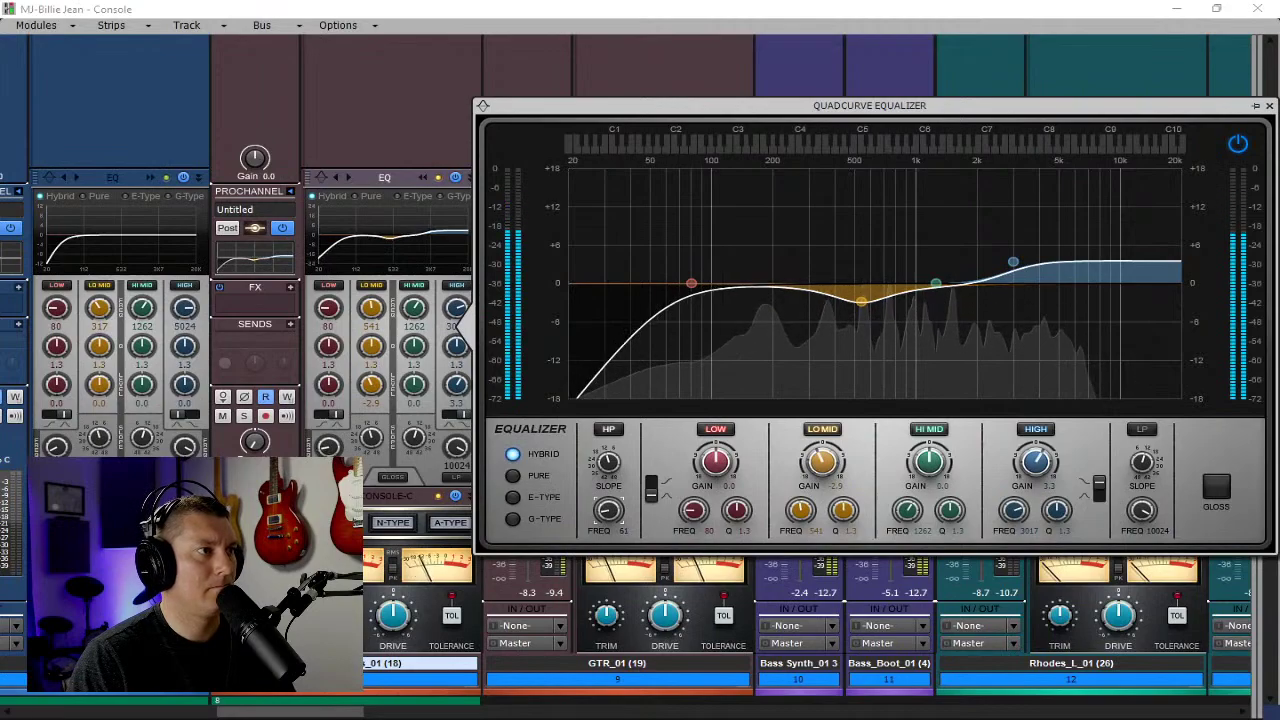
click(1268, 106)
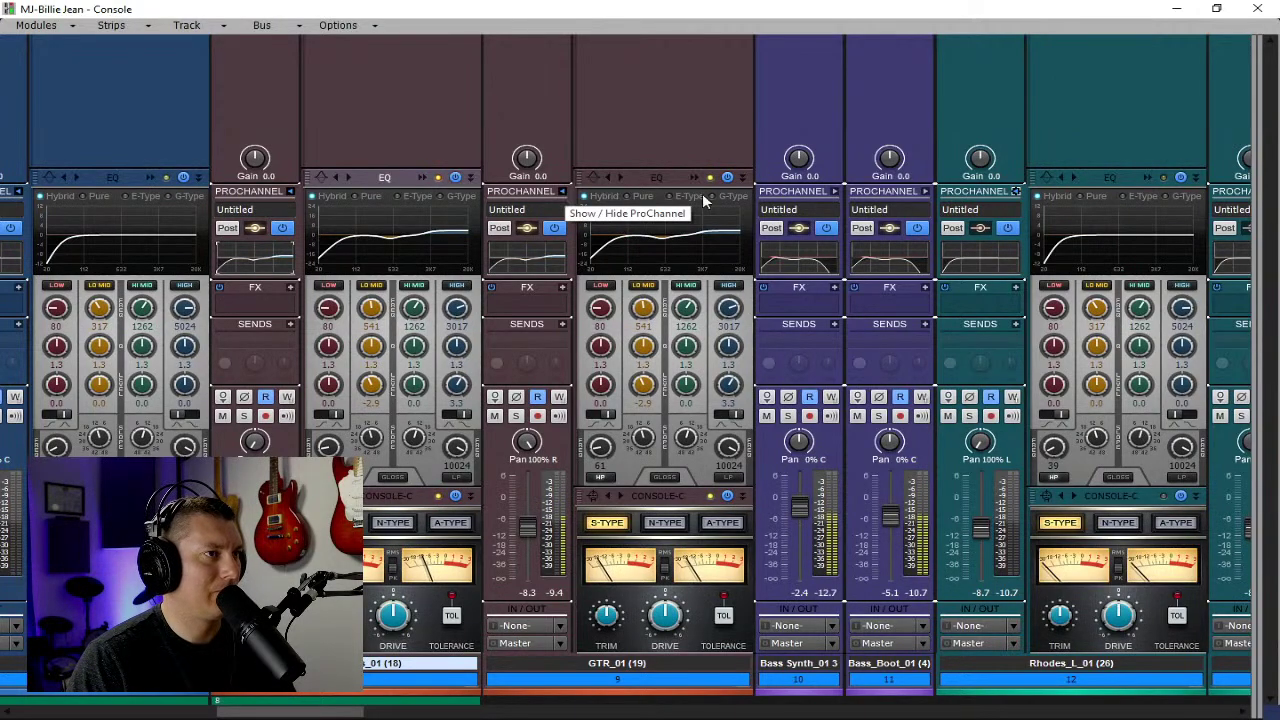
Widen the bus section and insert the TR5 Classic Clipper saturation effect on the Satty bus.
drag(1234, 176, 360, 212)
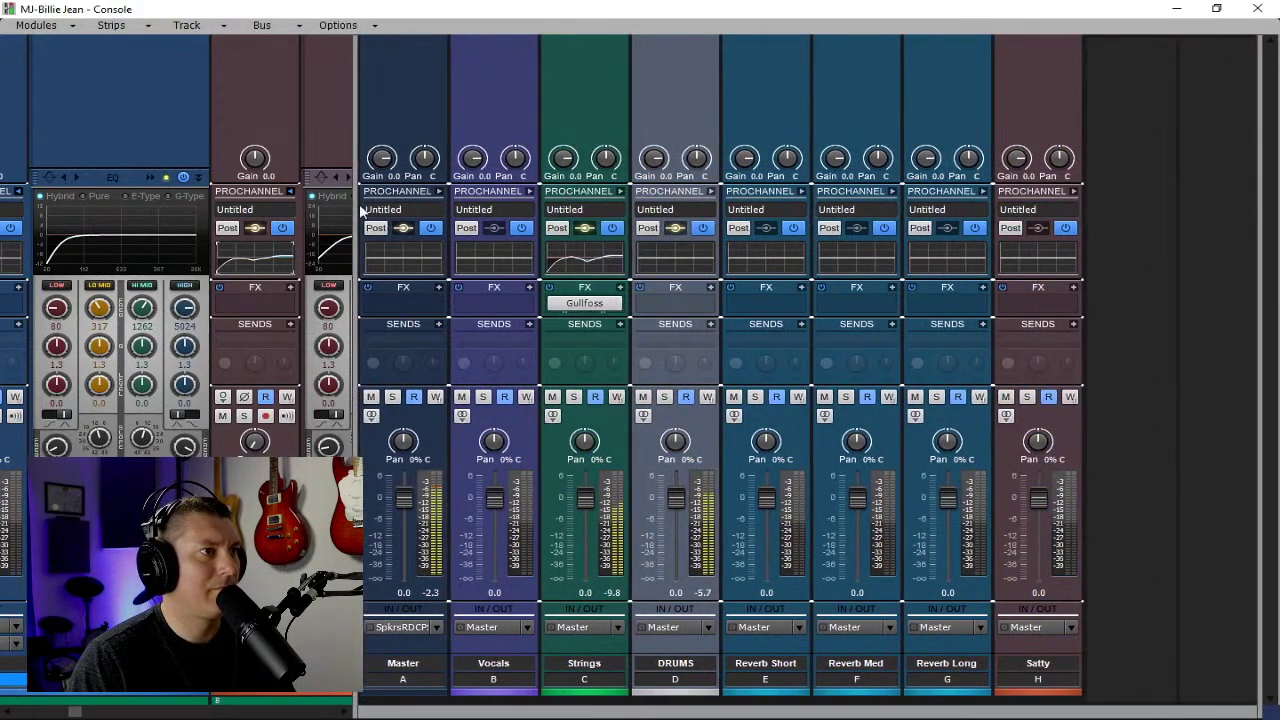
right_click(1060, 302)
mouse_move(1015, 318)
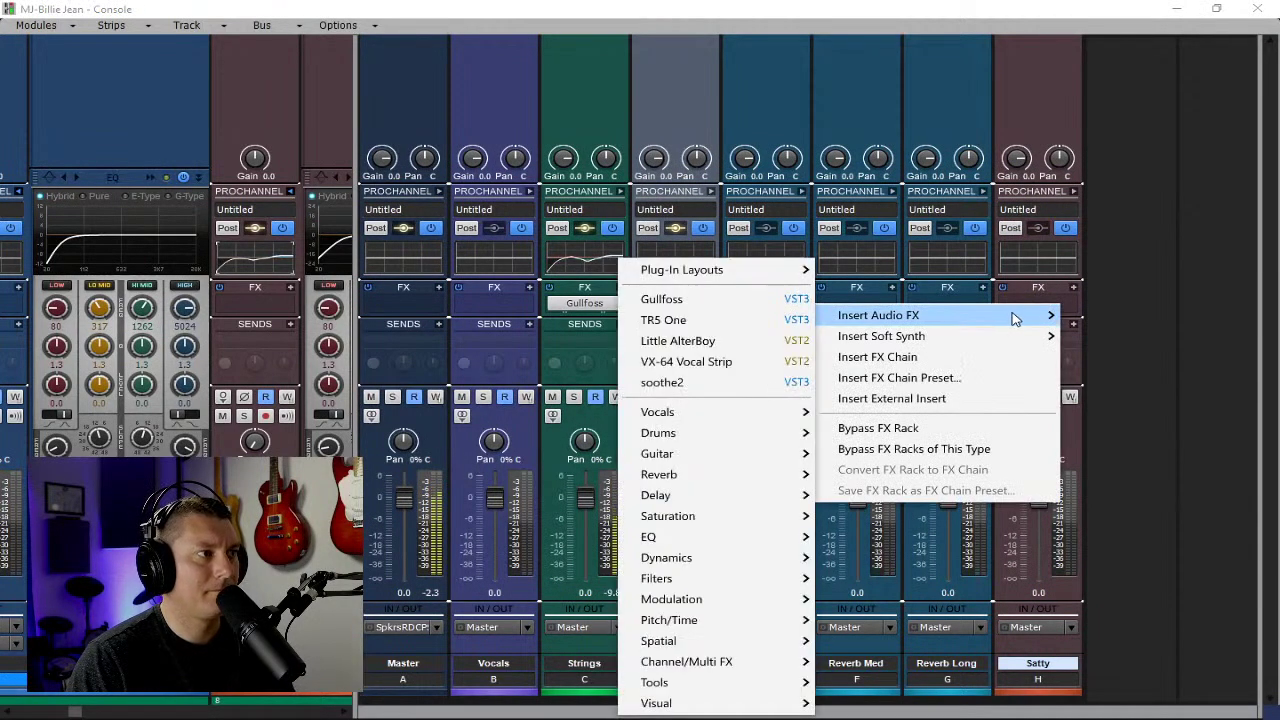
mouse_move(760, 520)
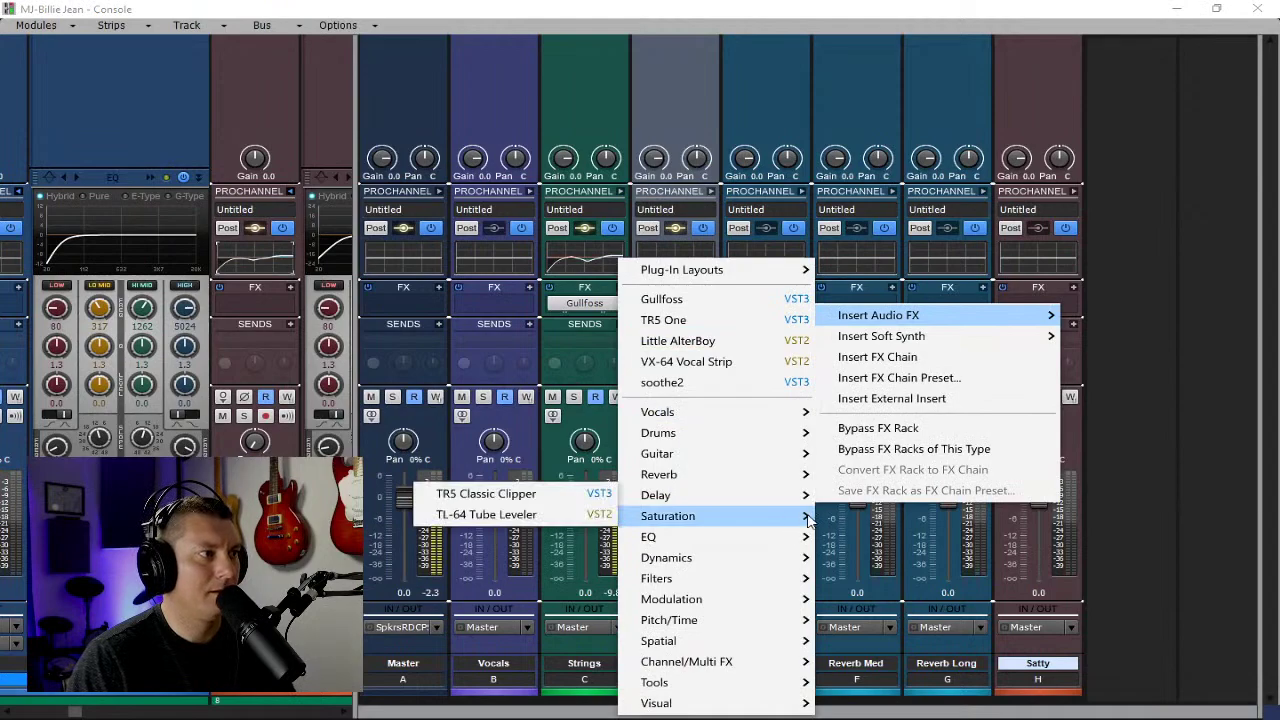
click(537, 493)
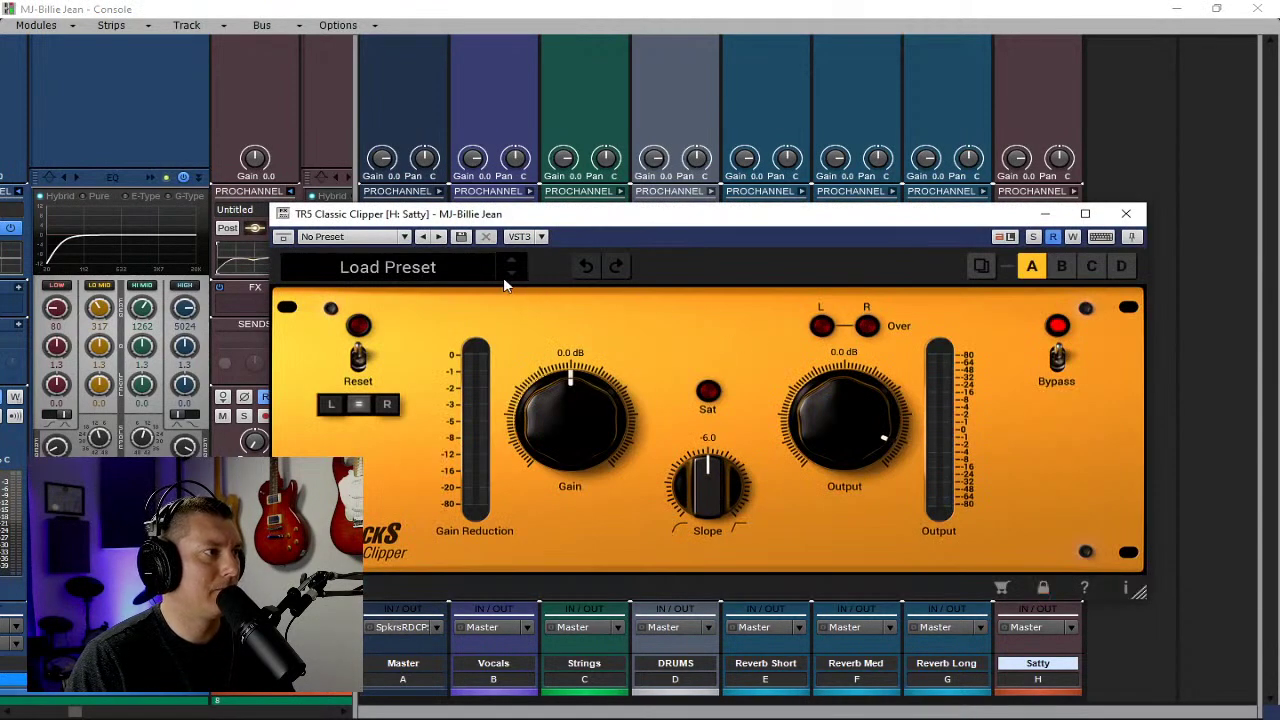
Load the clipper's +6 DB Soft Clip preset, set slope to about -9.7 and output to about -14.3 dB, and close the plug-in.
click(510, 277)
click(510, 277)
click(510, 277)
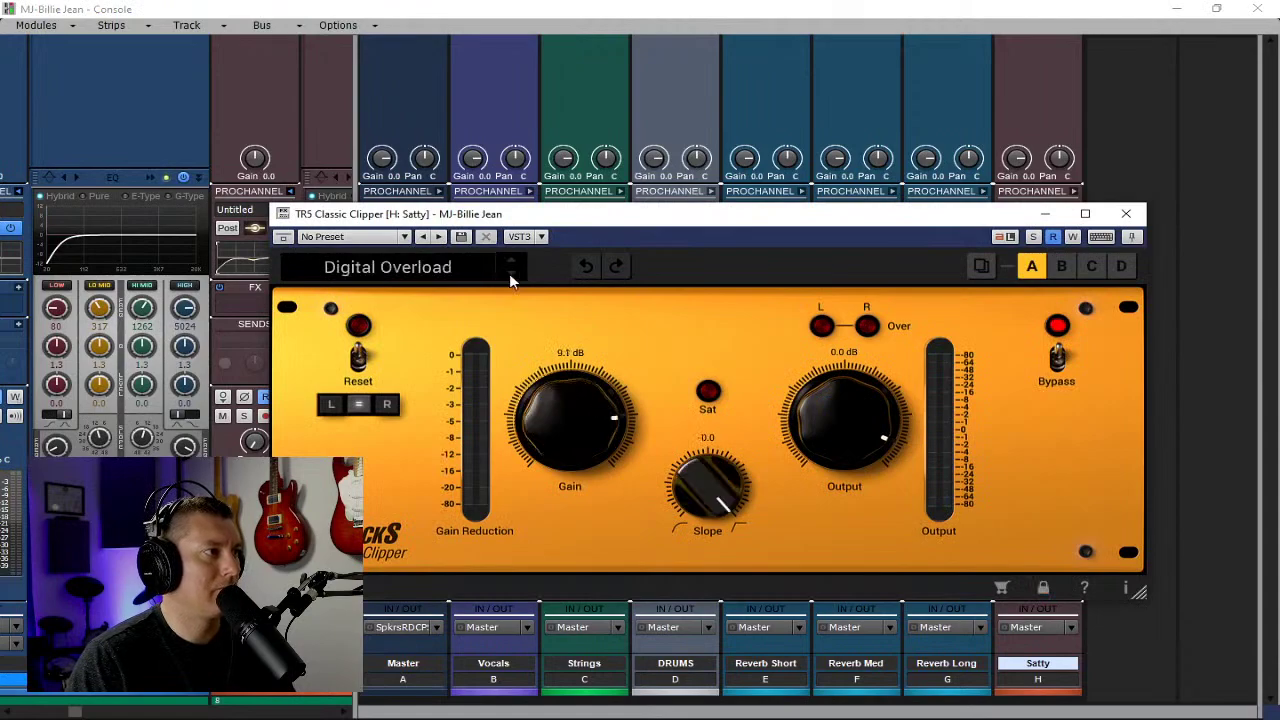
click(511, 266)
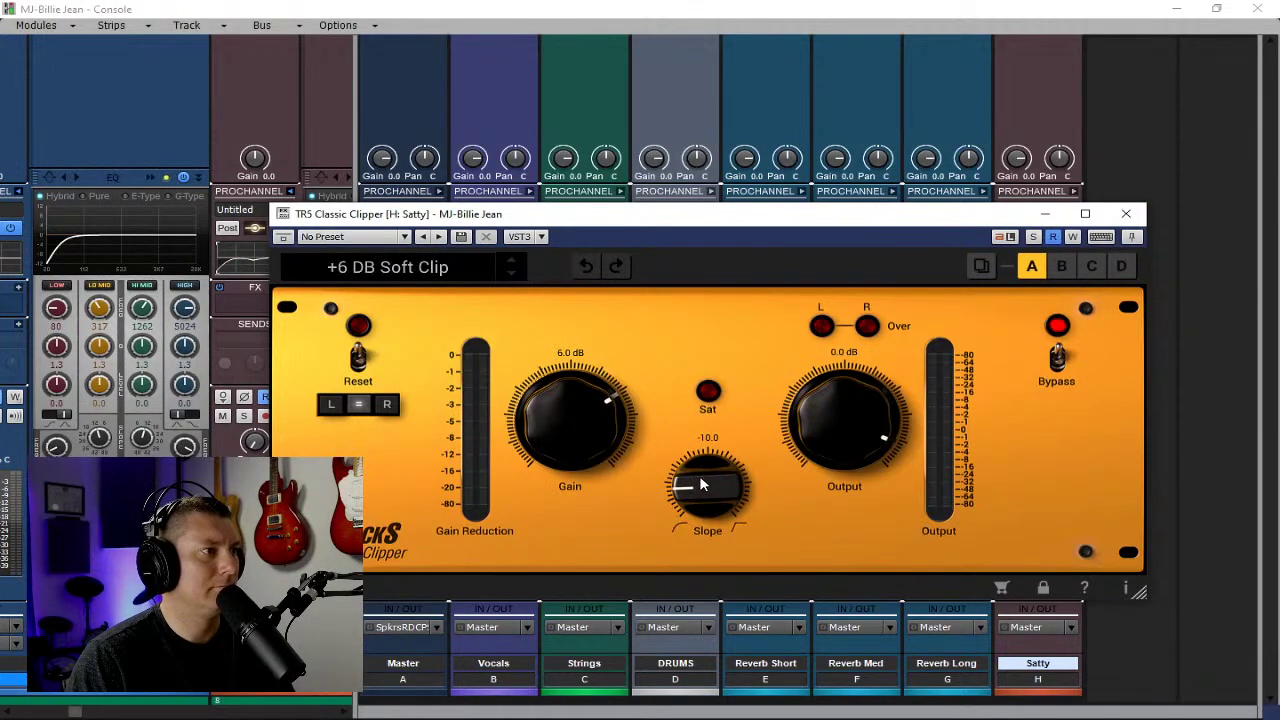
drag(700, 485, 698, 480)
drag(790, 440, 838, 463)
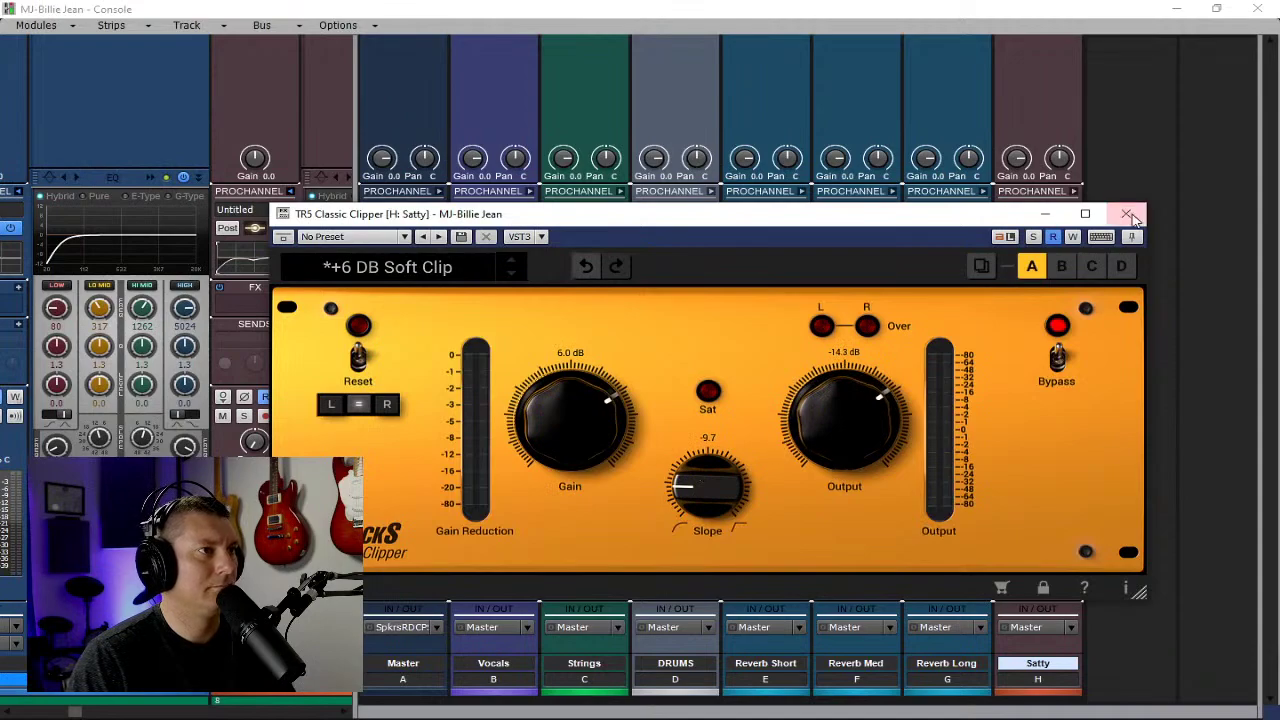
click(1126, 213)
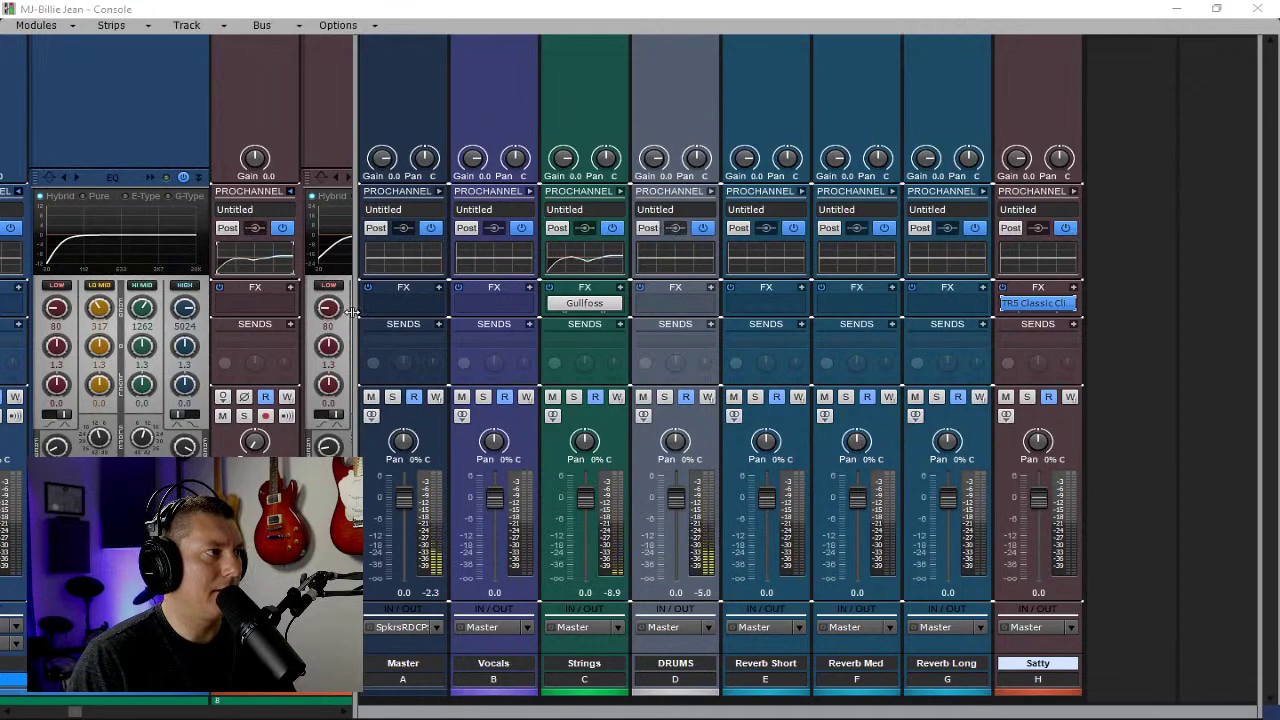
Add a send to the Satty bus on guitar tracks 8 and 9.
drag(352, 312, 518, 325)
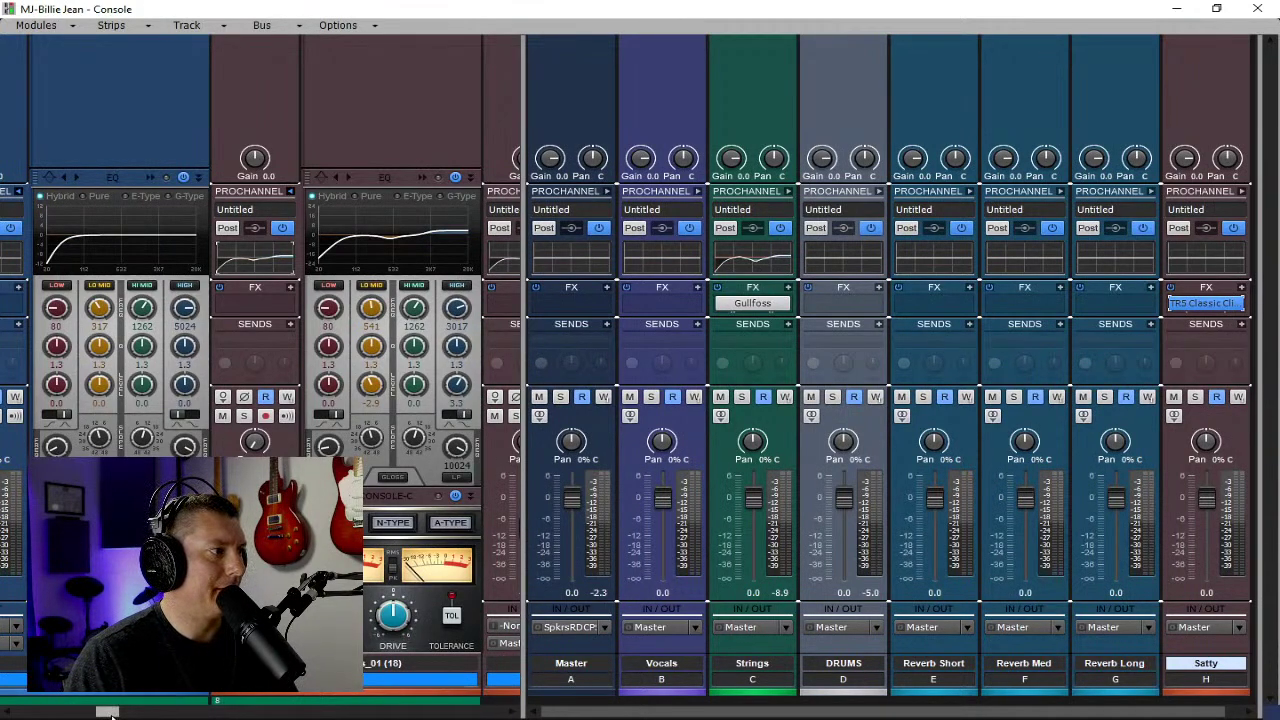
drag(107, 712, 115, 712)
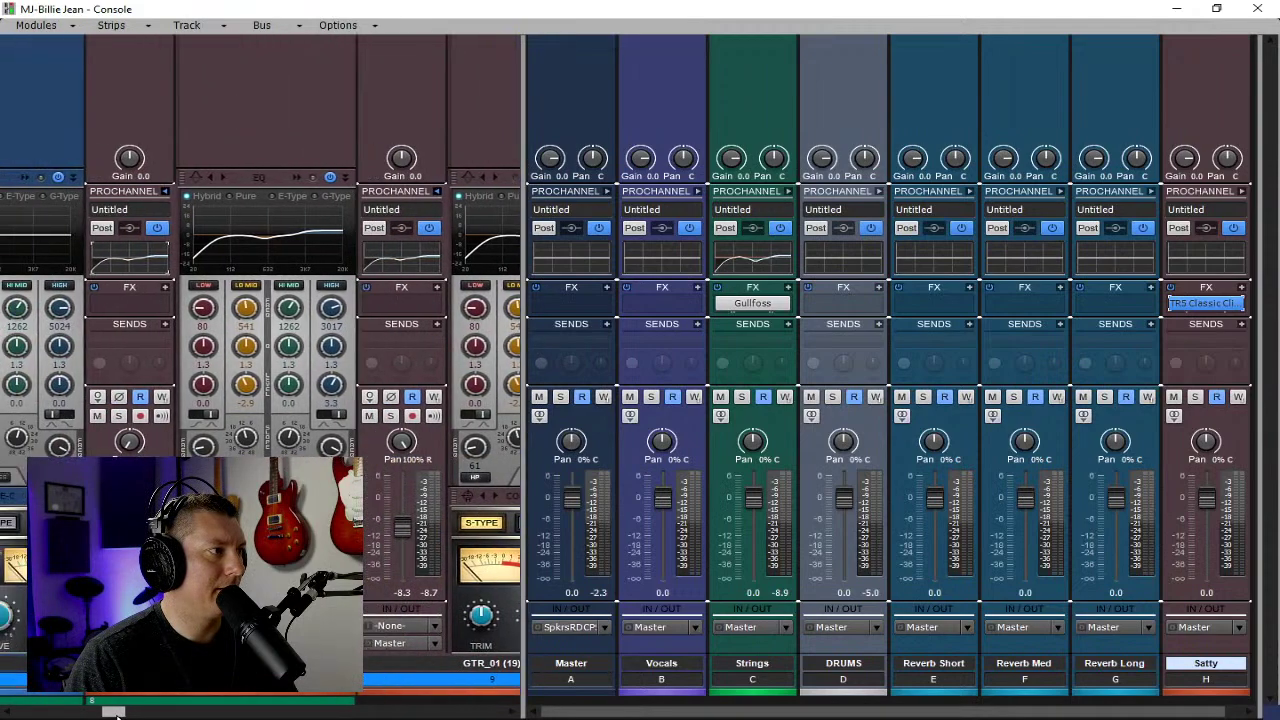
click(165, 325)
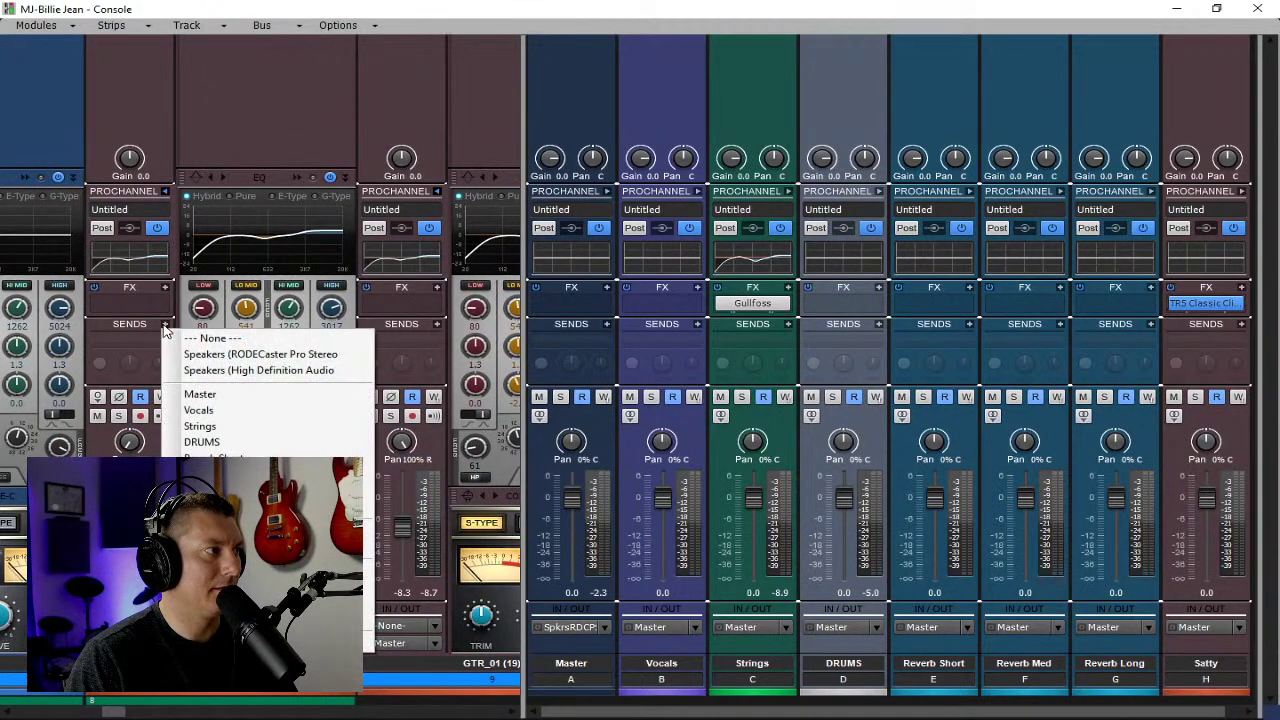
click(366, 498)
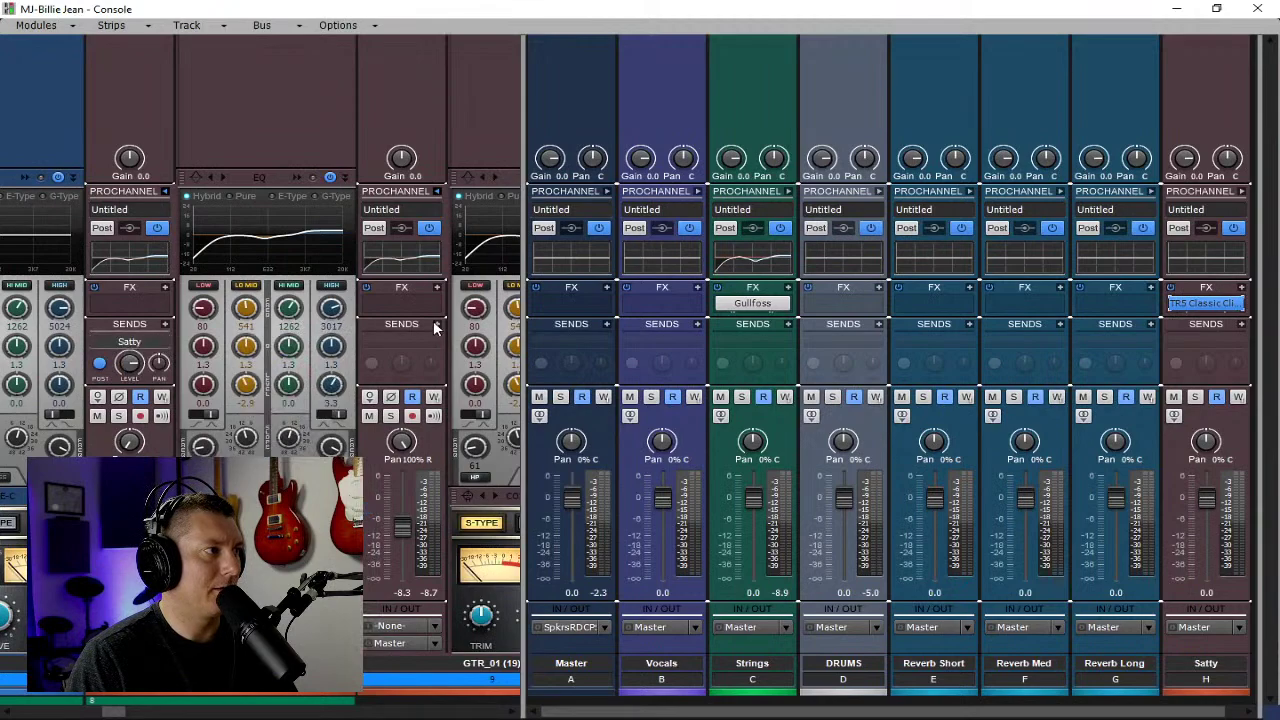
click(434, 326)
click(506, 502)
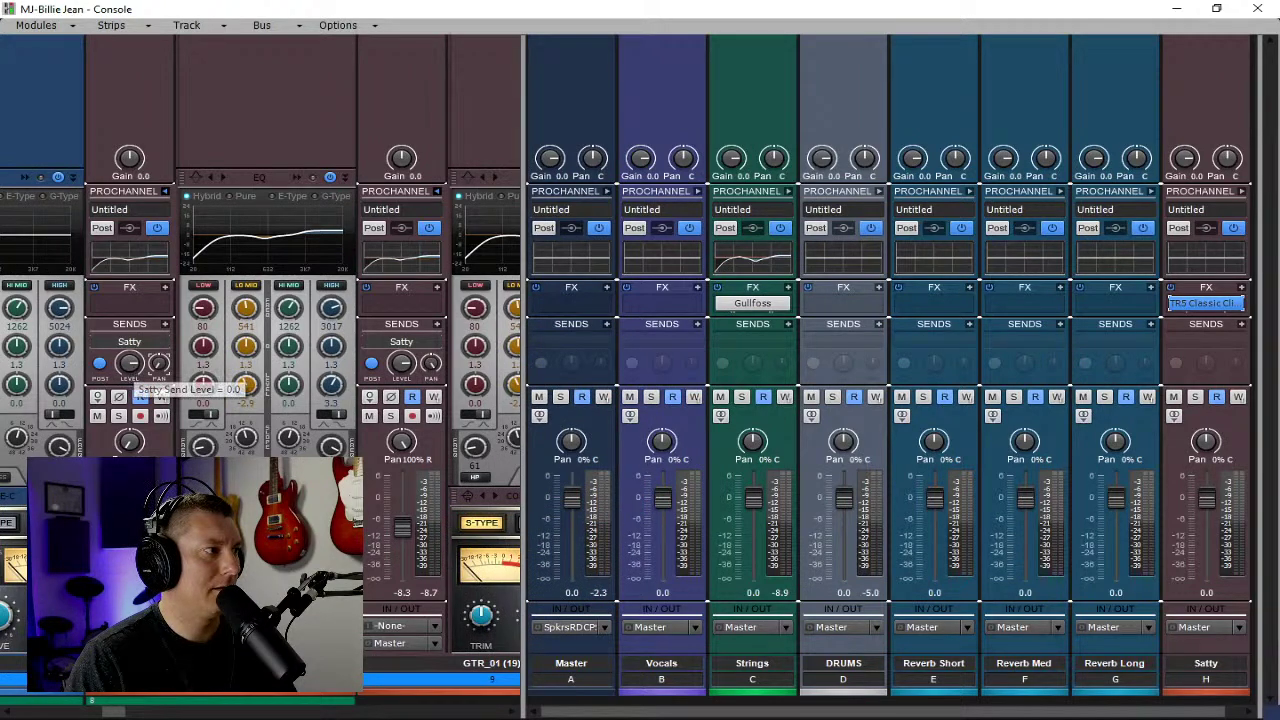
Turn down both guitar tracks' Satty send levels together, and move the playback position to 00:05:02:00.
click(415, 694)
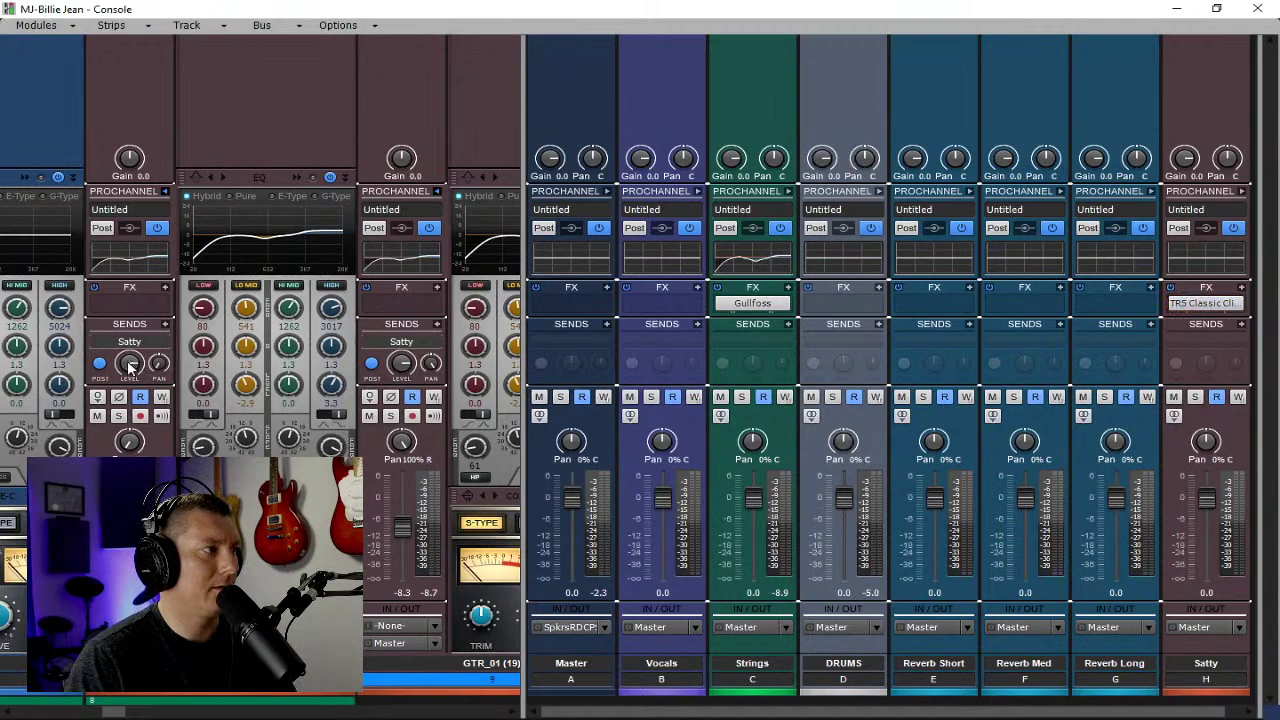
mouse_move(130, 367)
mouse_down()
mouse_move(130, 382)
mouse_move(132, 368)
mouse_up()
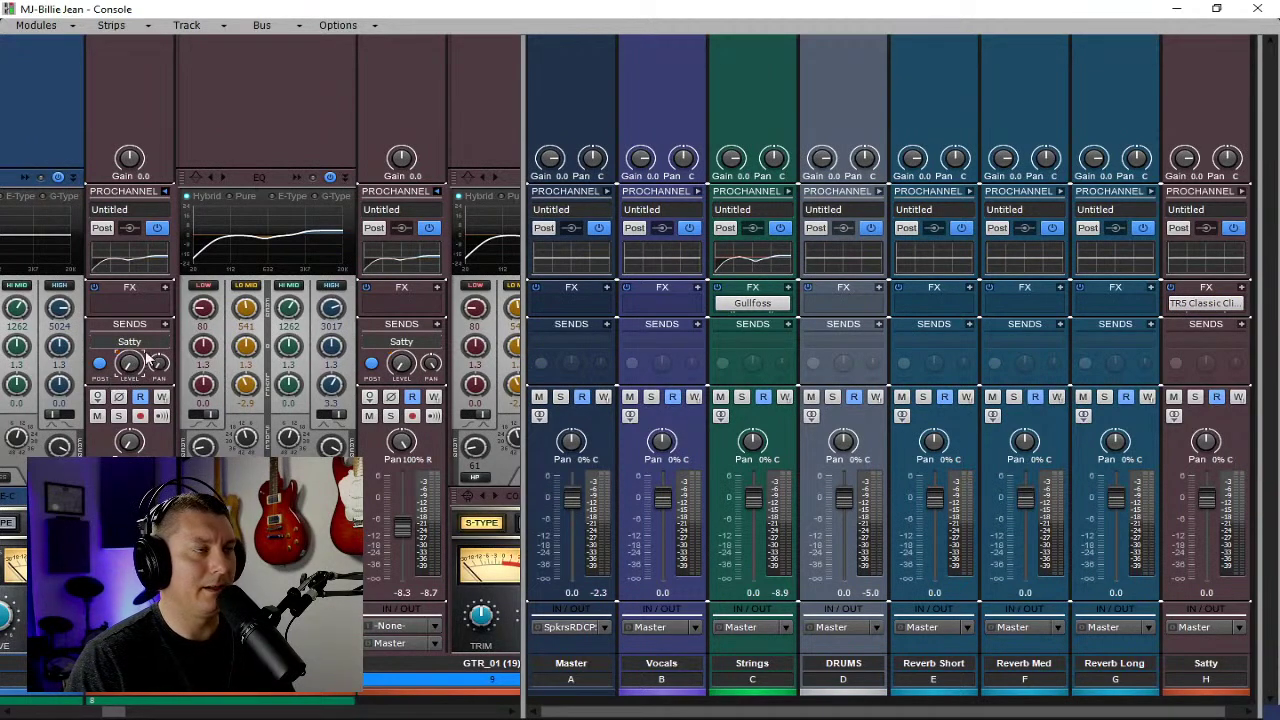
click(1175, 9)
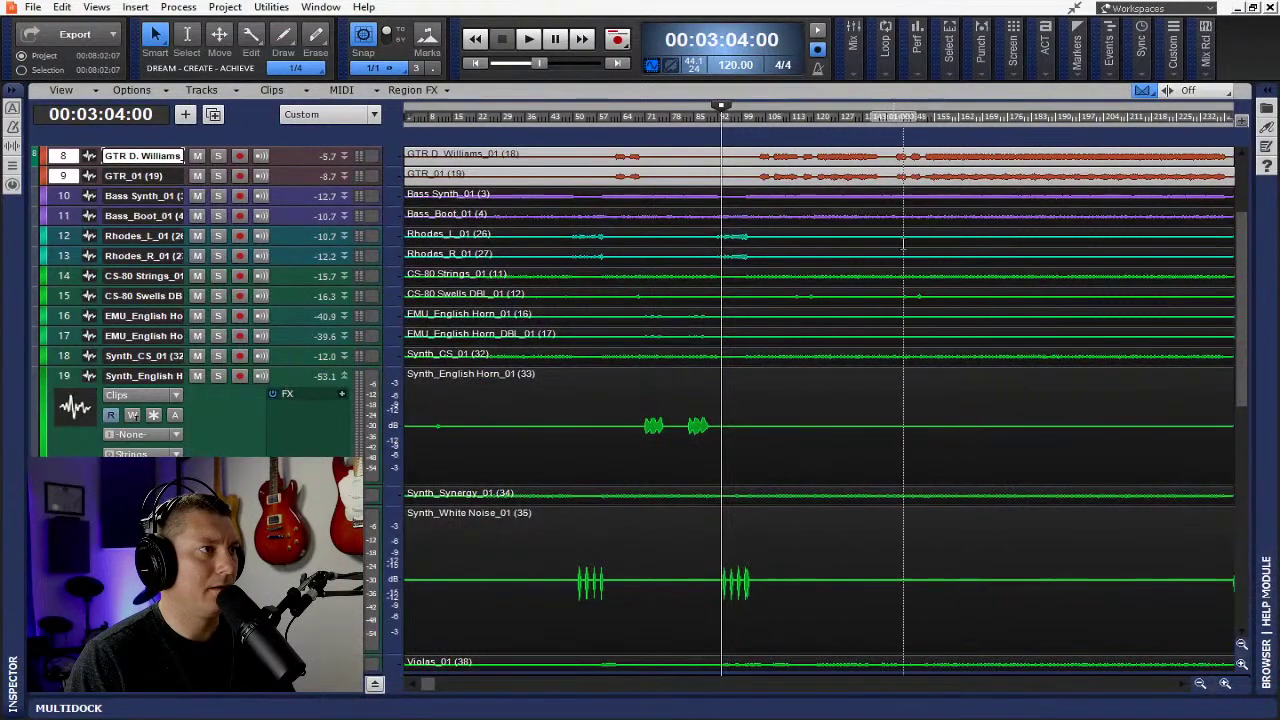
click(924, 117)
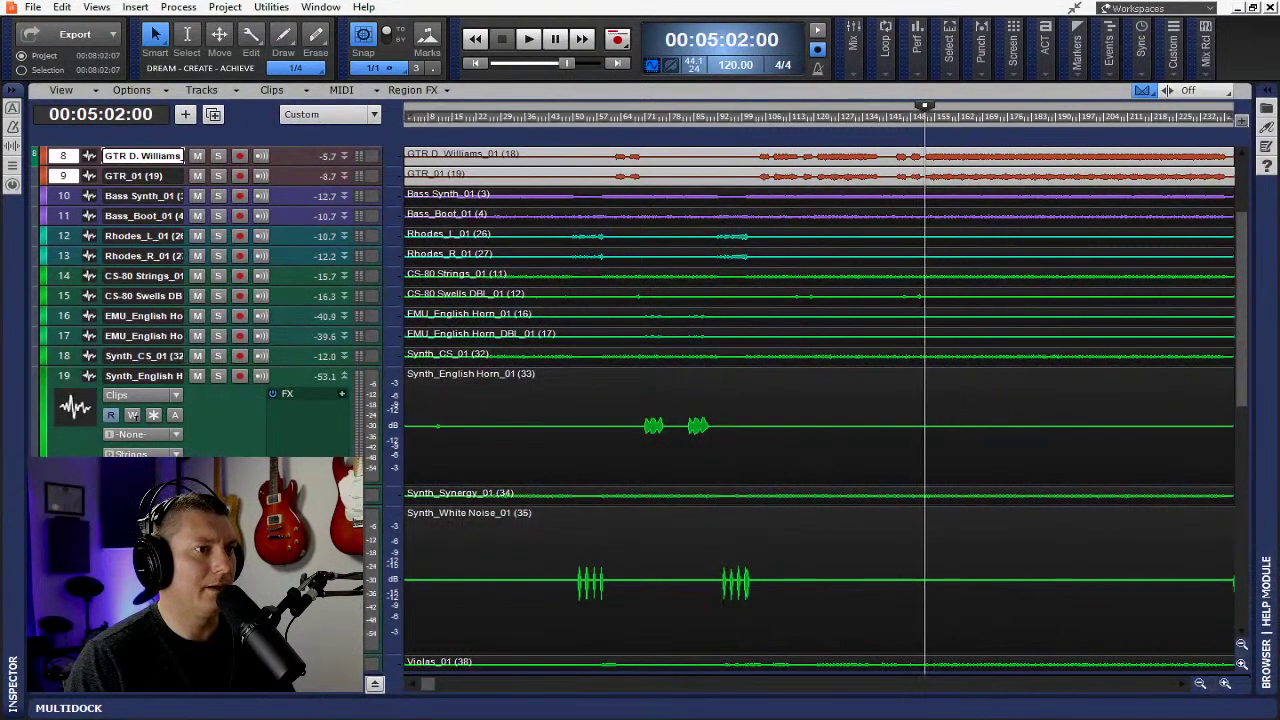
key(alt+2)
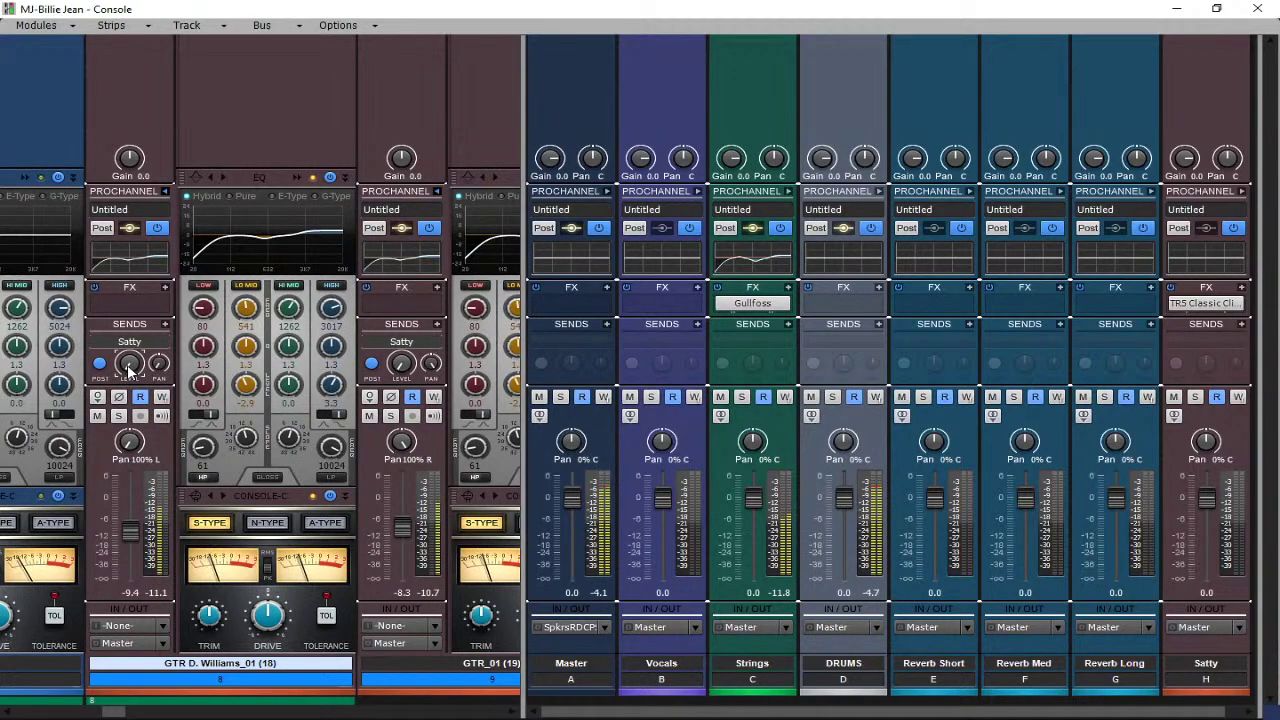
With the song playing, raise both guitar tracks' Satty send levels and lower guitar track 8's volume to about -11.9 dB.
mouse_move(128, 368)
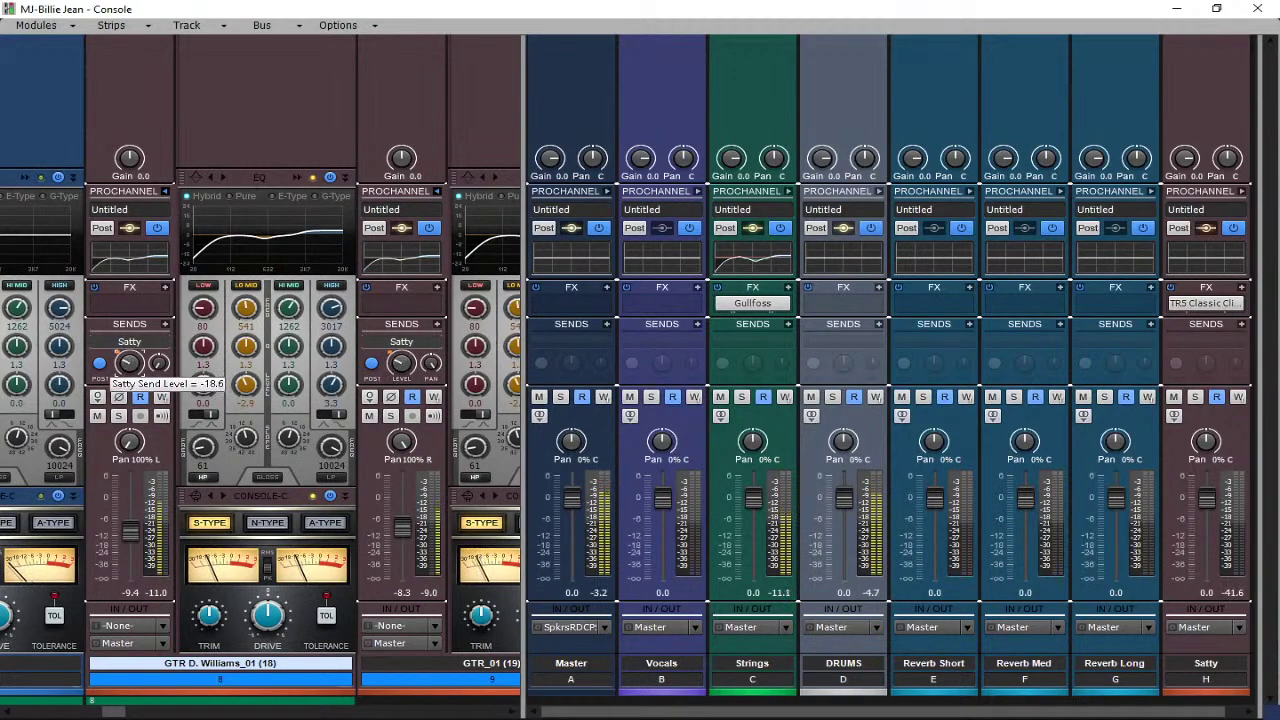
drag(128, 364, 128, 360)
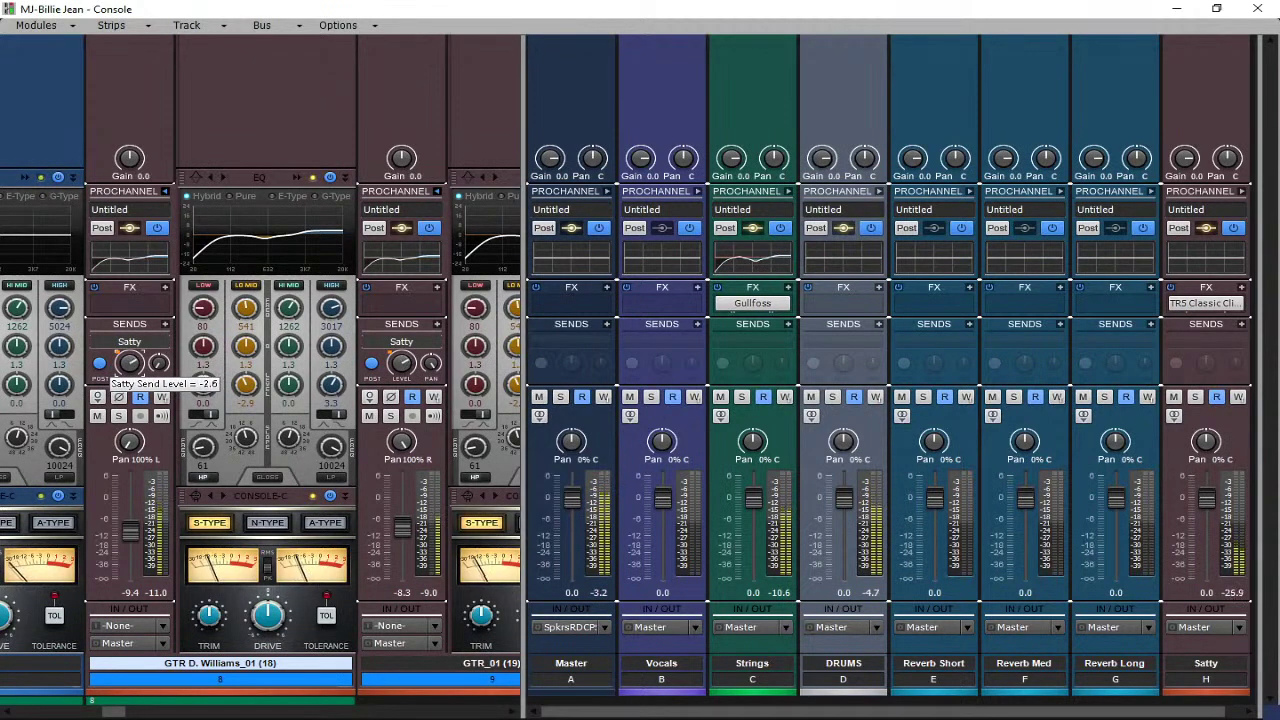
drag(128, 362, 128, 359)
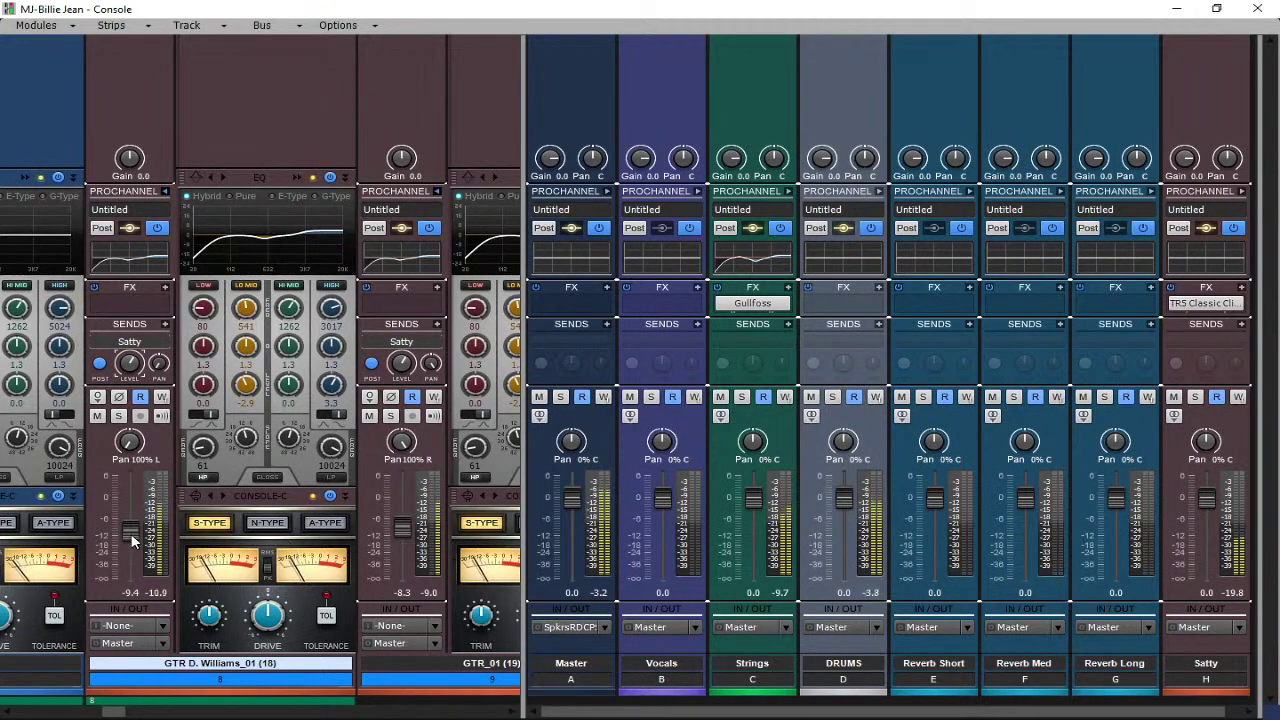
drag(131, 535, 131, 538)
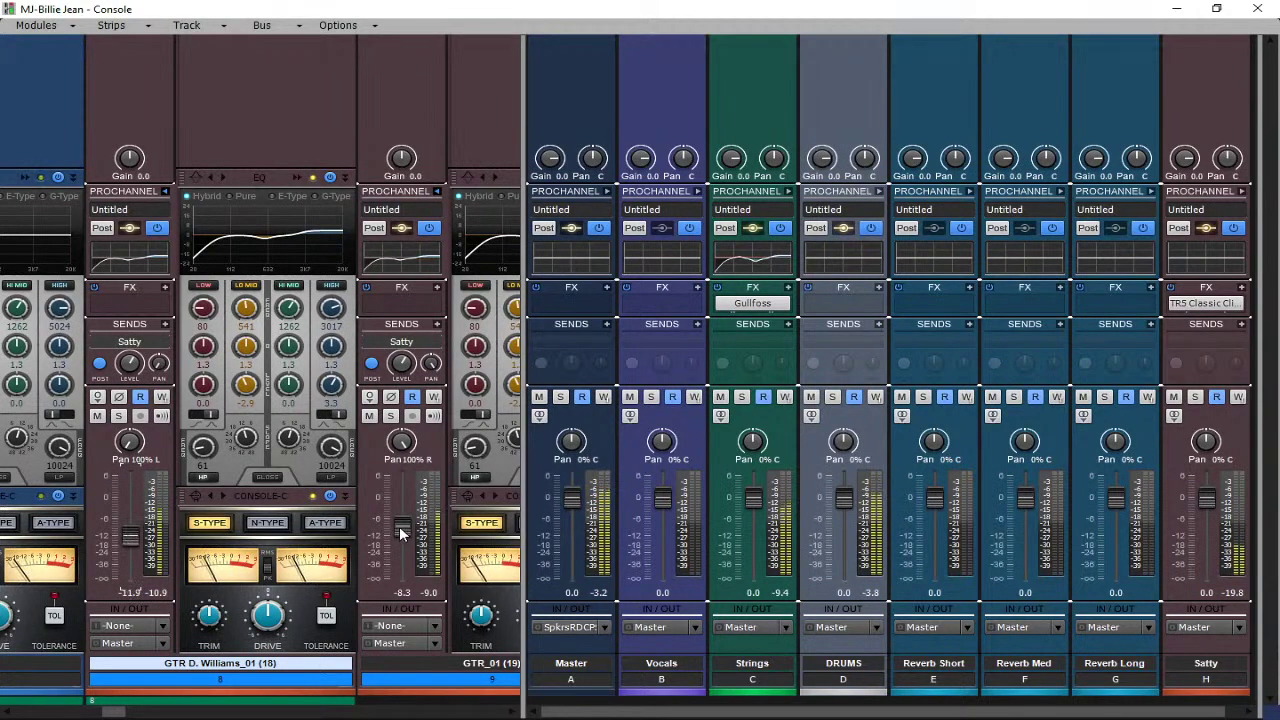
mouse_move(402, 534)
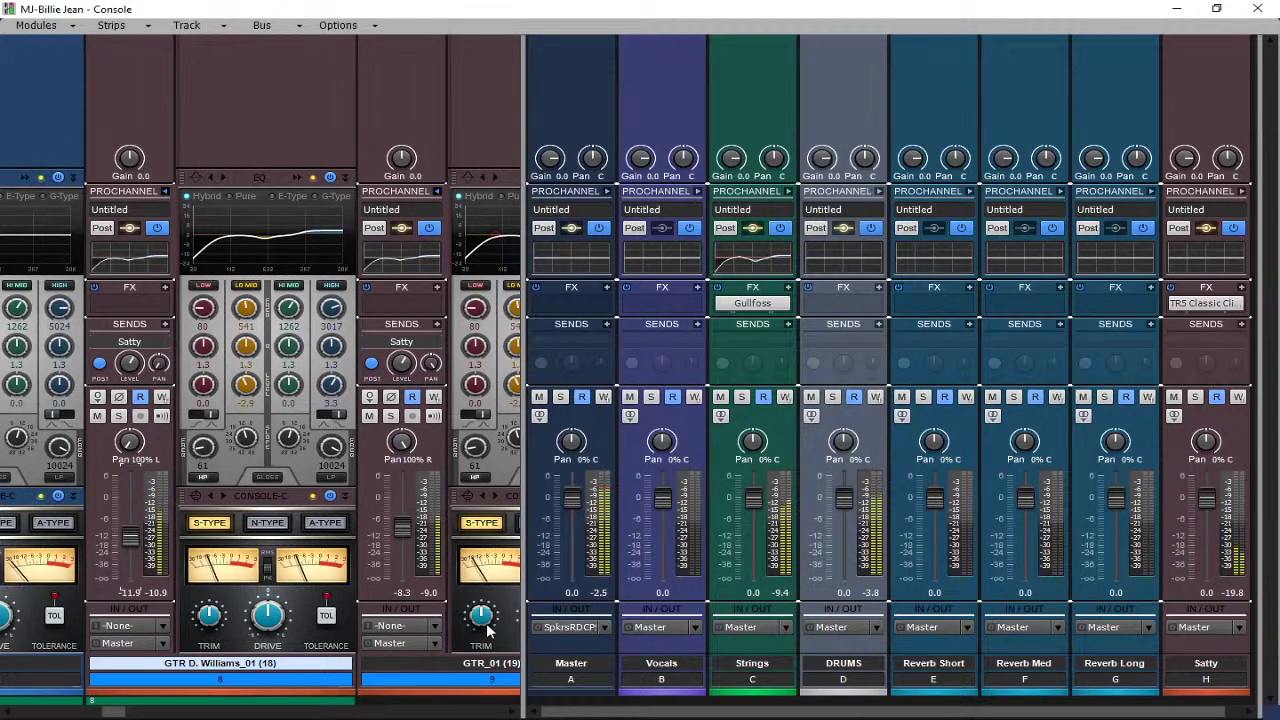
Expand the DRUMS bus ProChannel, open its equalizer and enable the high-pass filter at 40 Hz.
drag(520, 560, 634, 559)
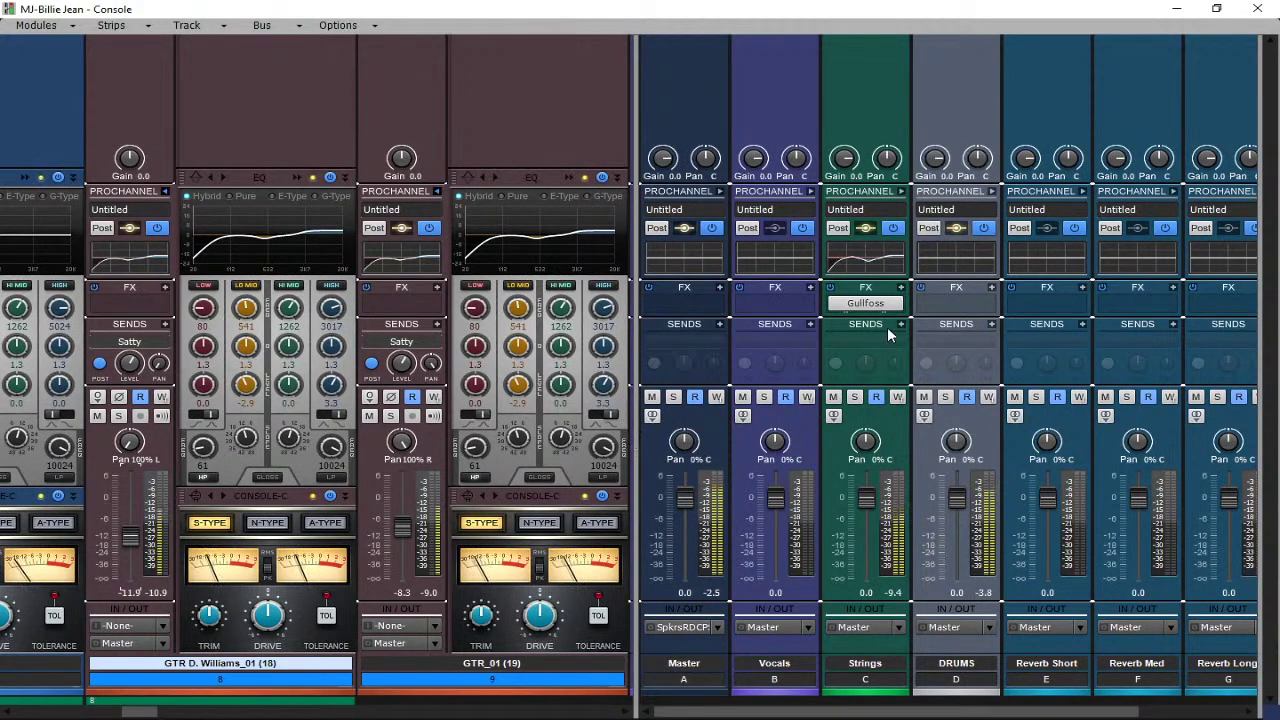
drag(636, 330, 424, 351)
click(788, 191)
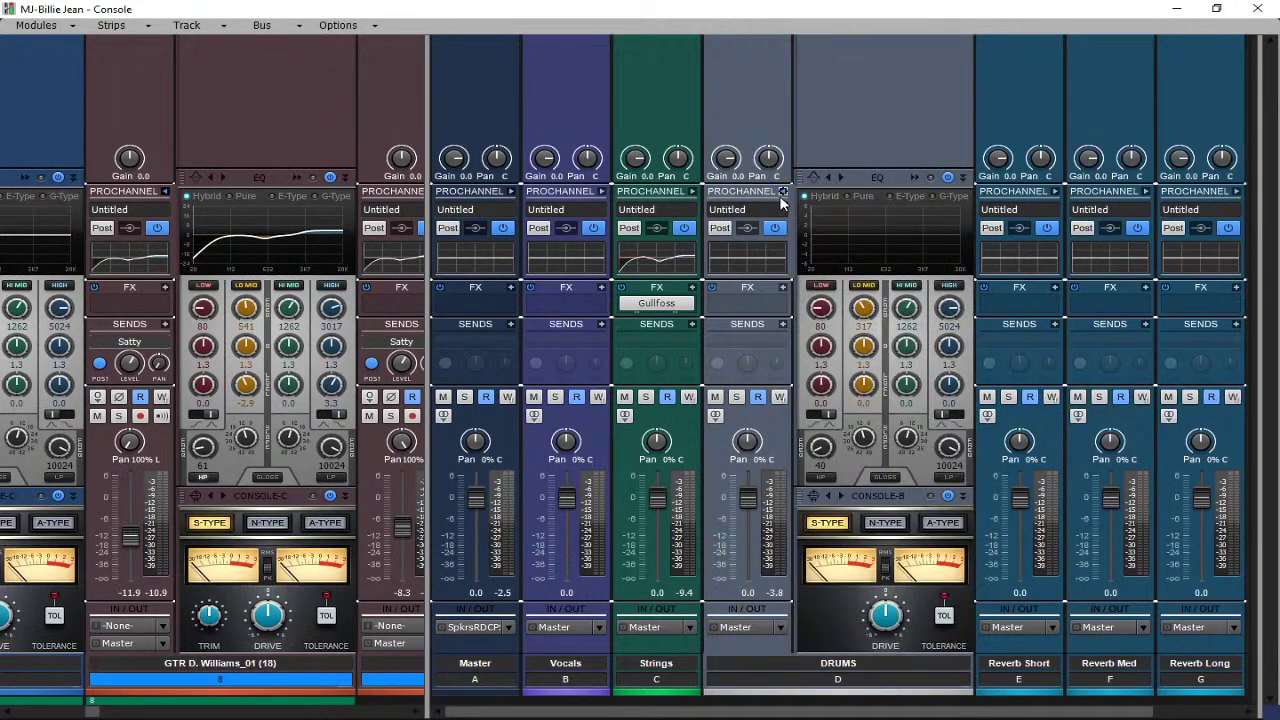
click(916, 181)
click(138, 430)
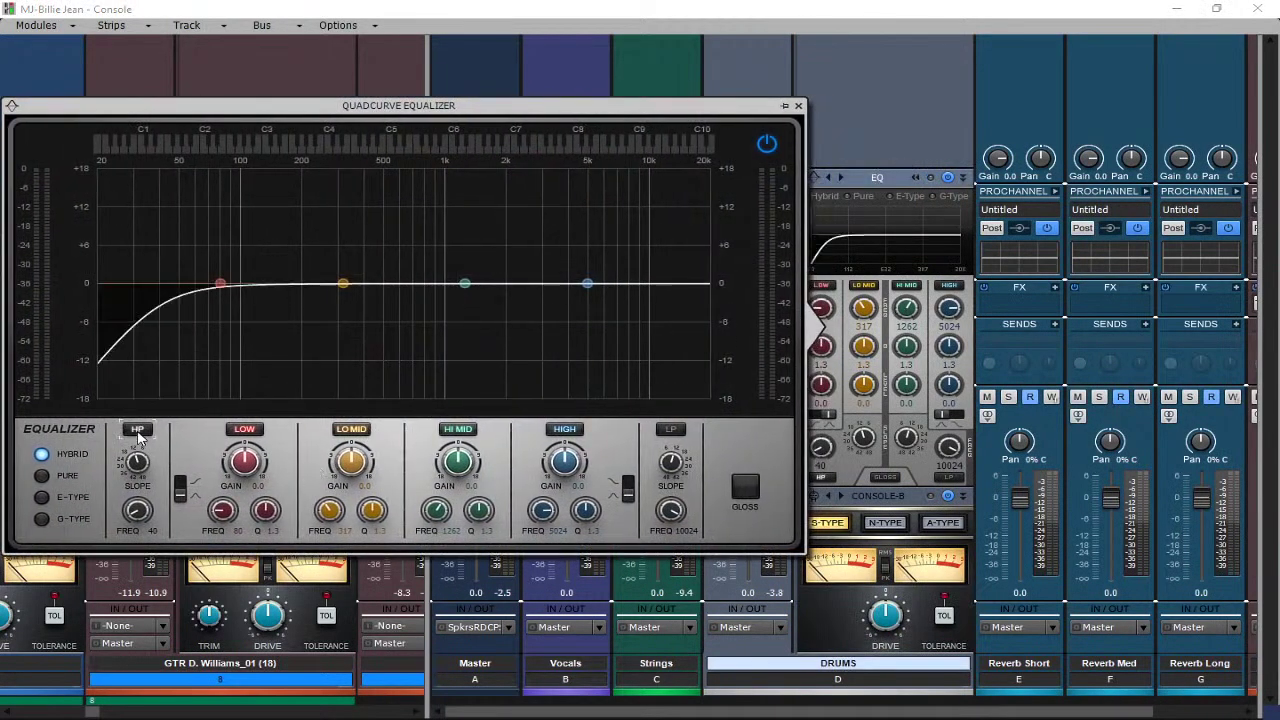
Cut the DRUMS bus EQ's low-mid band about 2.3 dB at 400 Hz and close the equalizer.
double_click(343, 533)
key(Return)
mouse_move(351, 461)
mouse_down()
mouse_move(351, 479)
mouse_move(352, 458)
mouse_up()
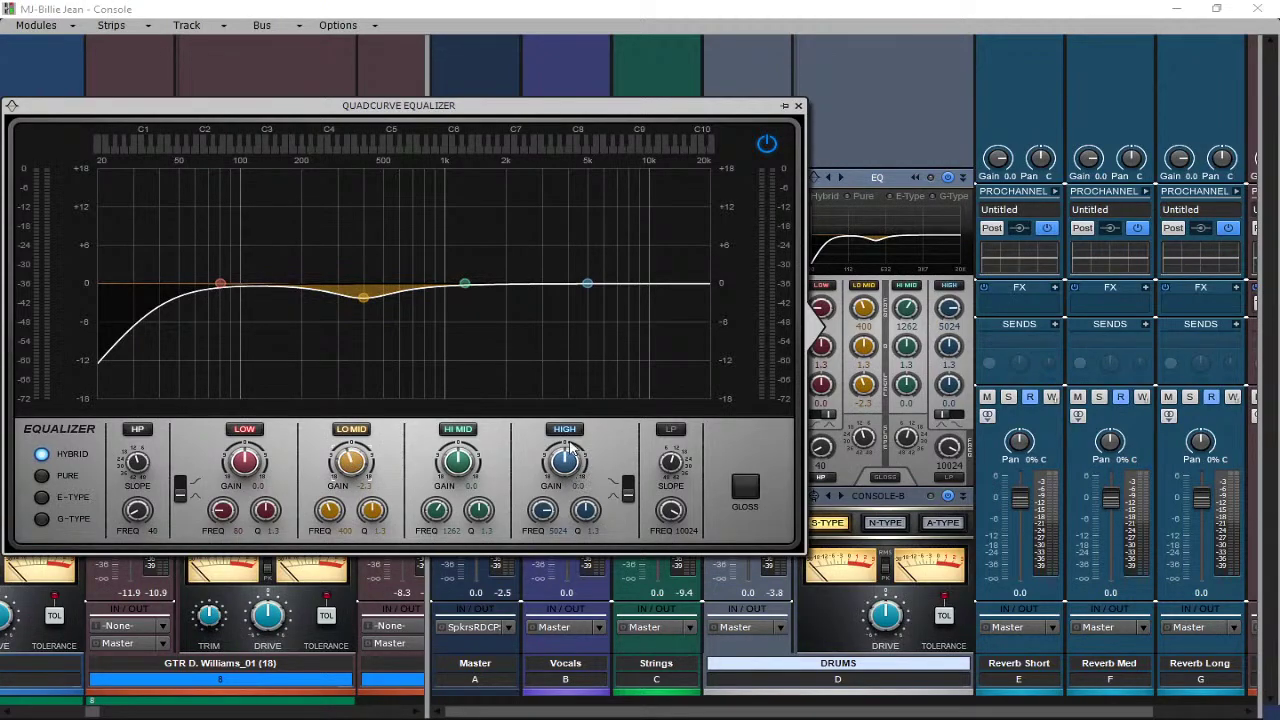
click(797, 105)
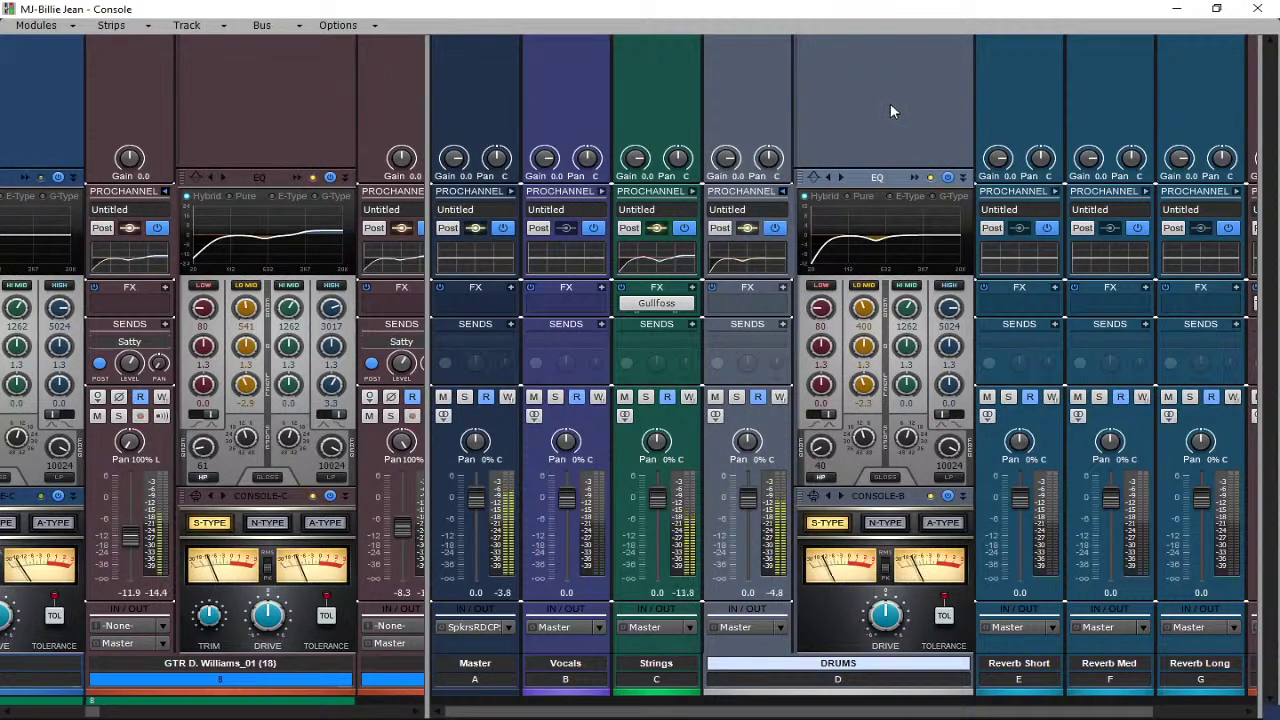
Boost the DRUMS bus EQ's low band about 0.8 dB at 65 Hz with Q 2.2, raise the high band about 1.1 dB, and collapse the ProChannel.
double_click(820, 326)
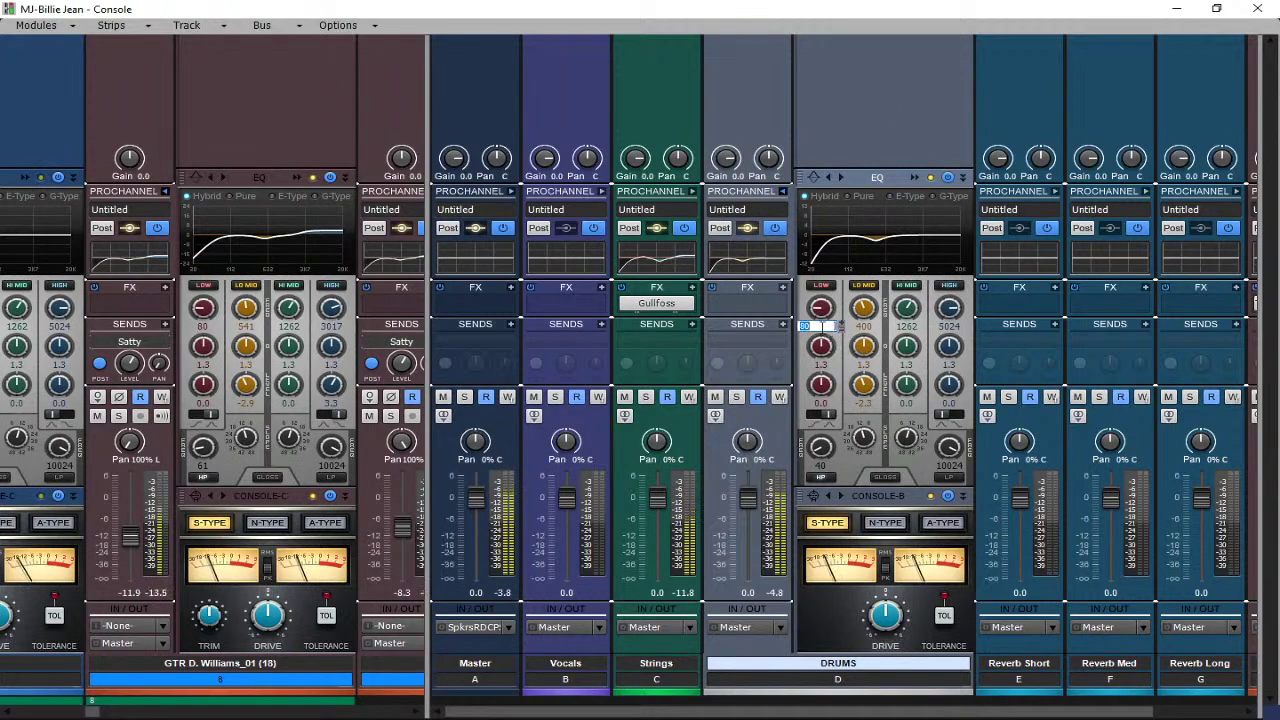
key(Return)
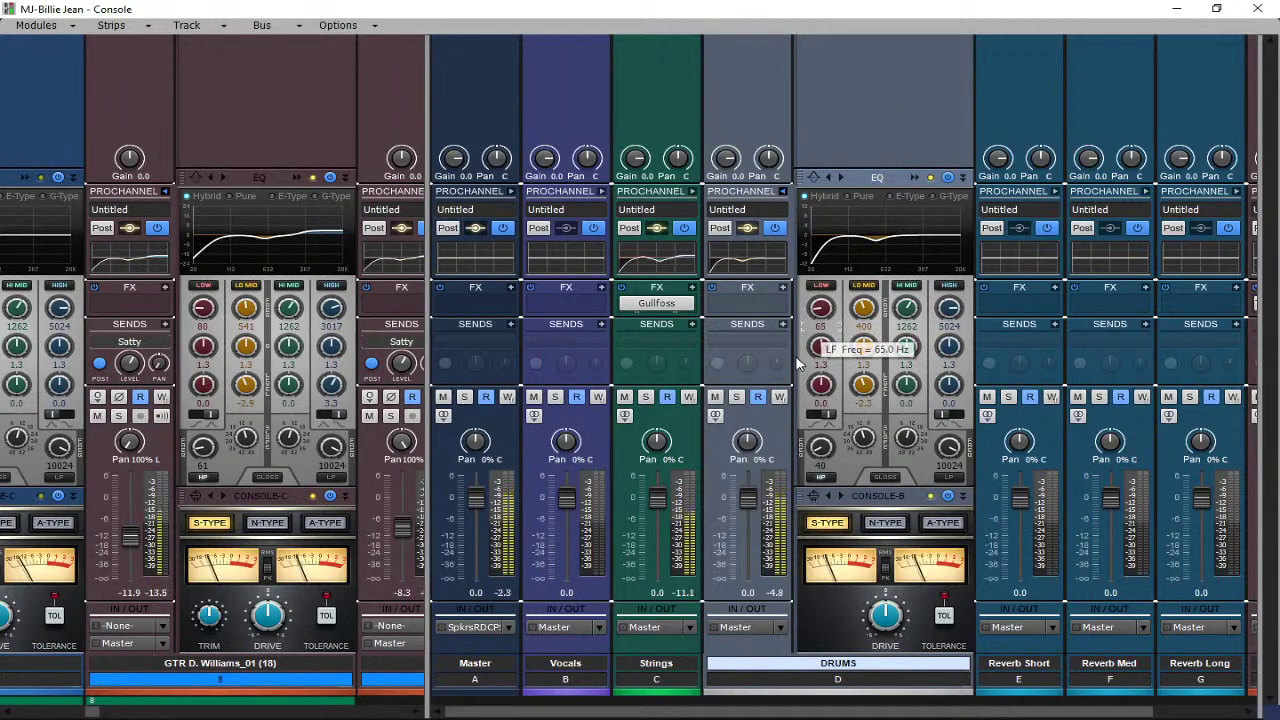
drag(821, 385, 821, 376)
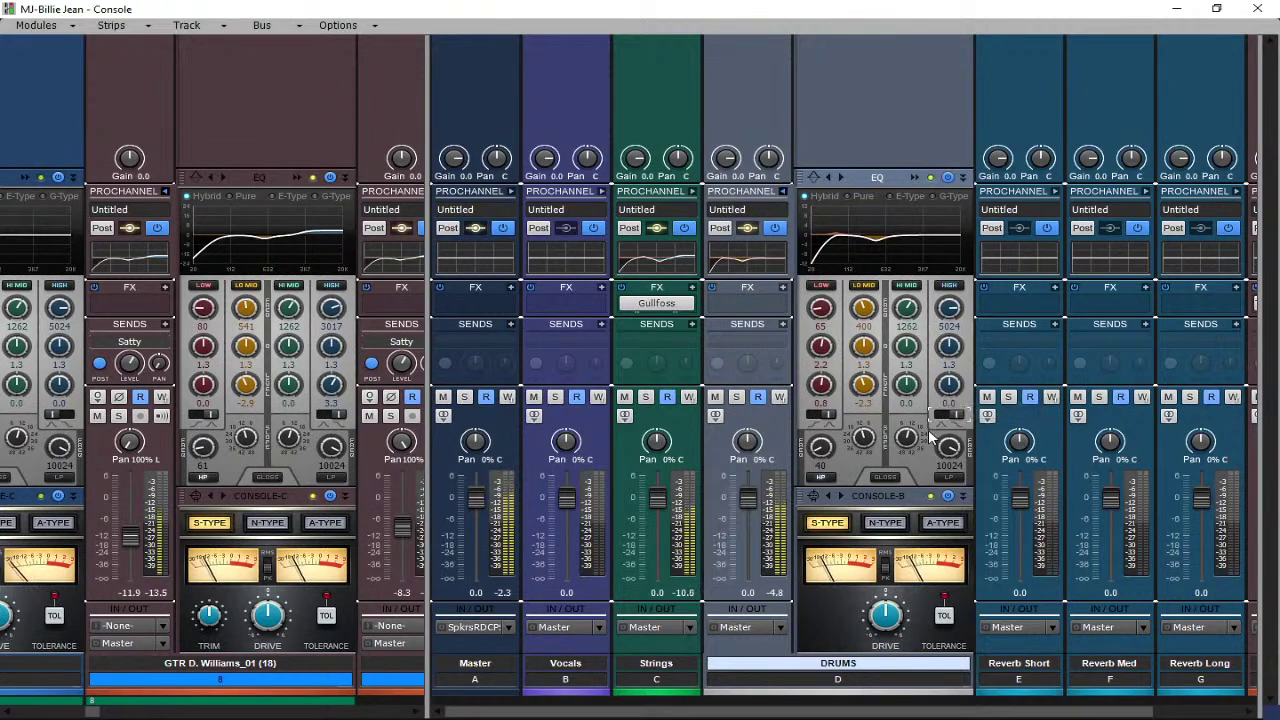
scroll(949, 384, up, 3)
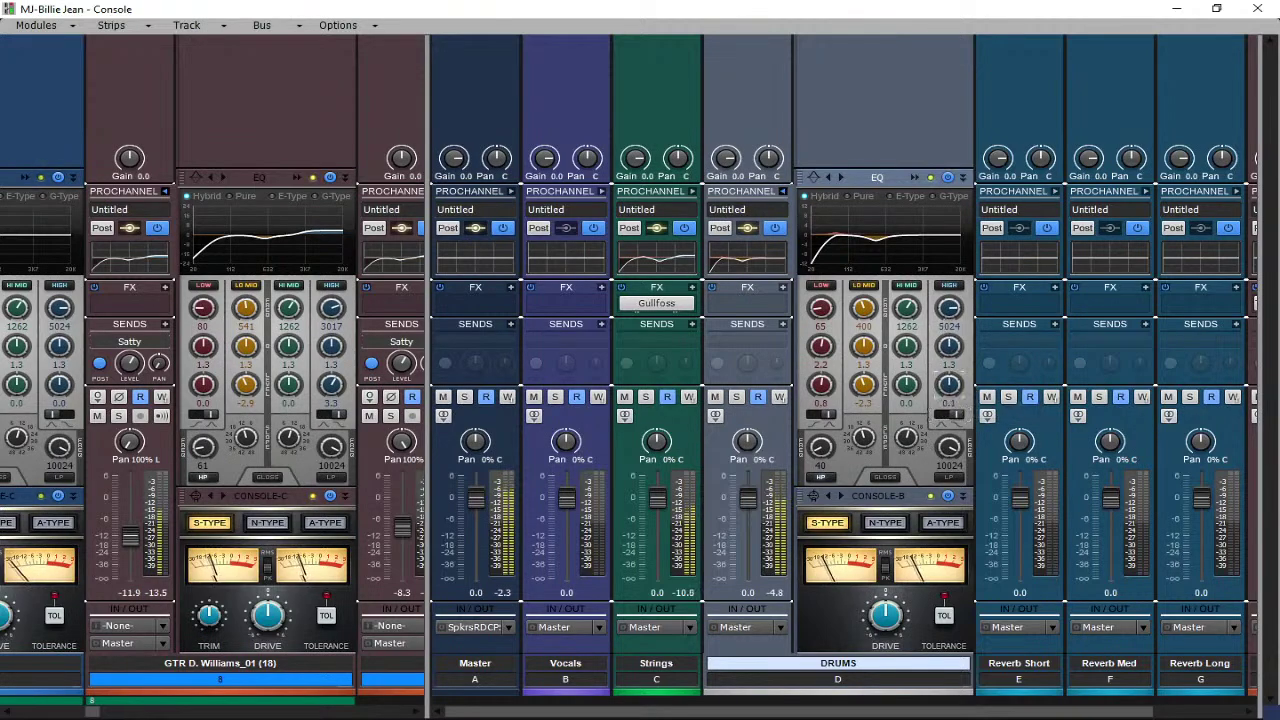
click(786, 190)
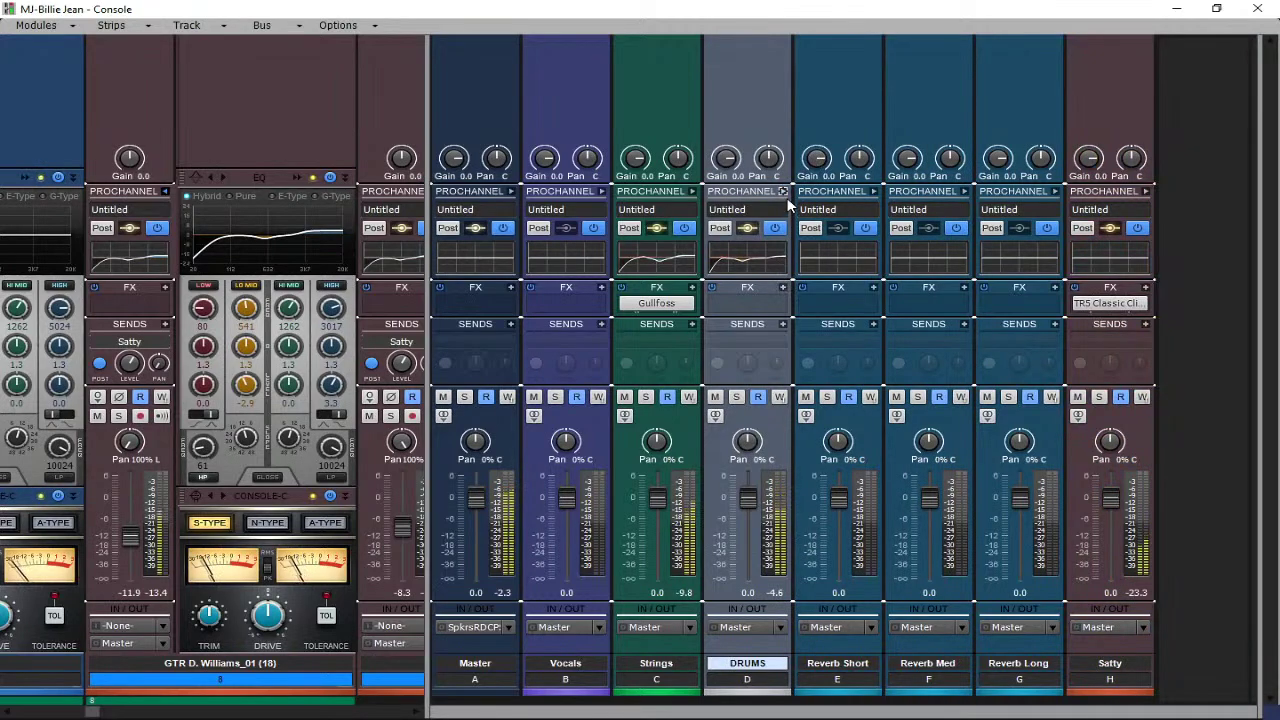
Insert a Tape Emulator module in the DRUMS bus ProChannel, move it between the equalizer and the console emulator, and collapse the ProChannel.
click(783, 190)
right_click(859, 120)
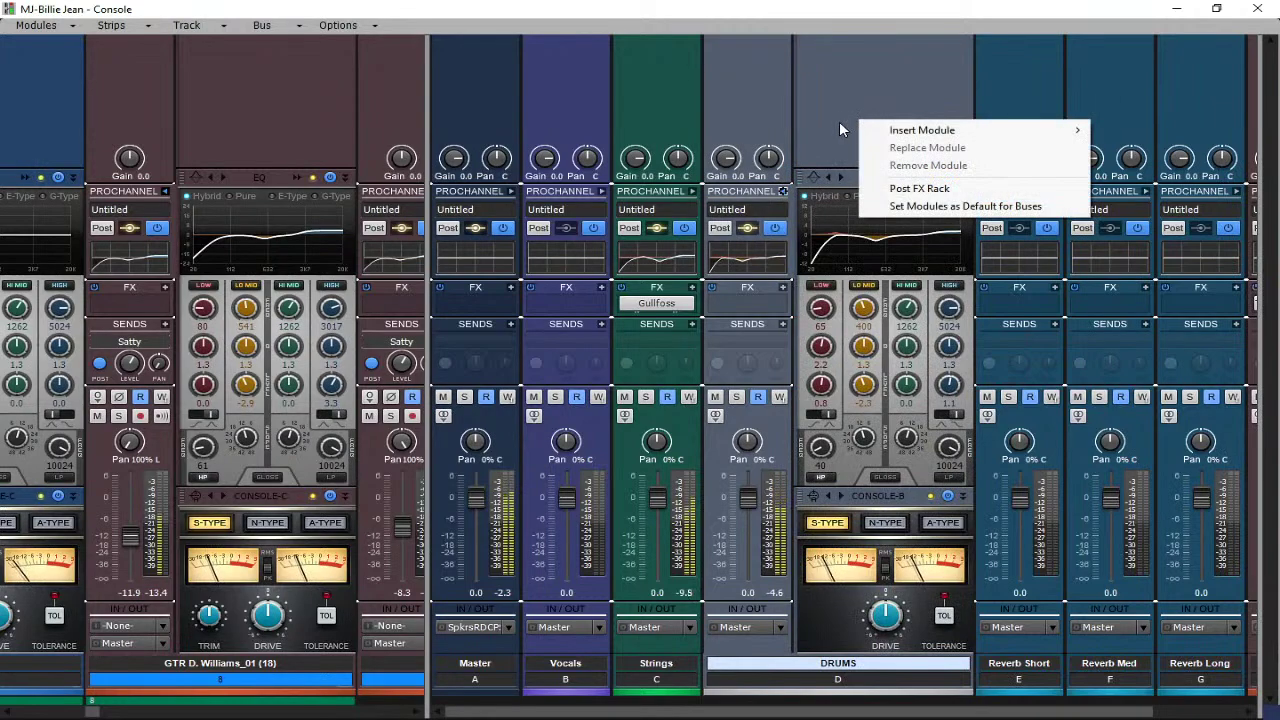
mouse_move(897, 132)
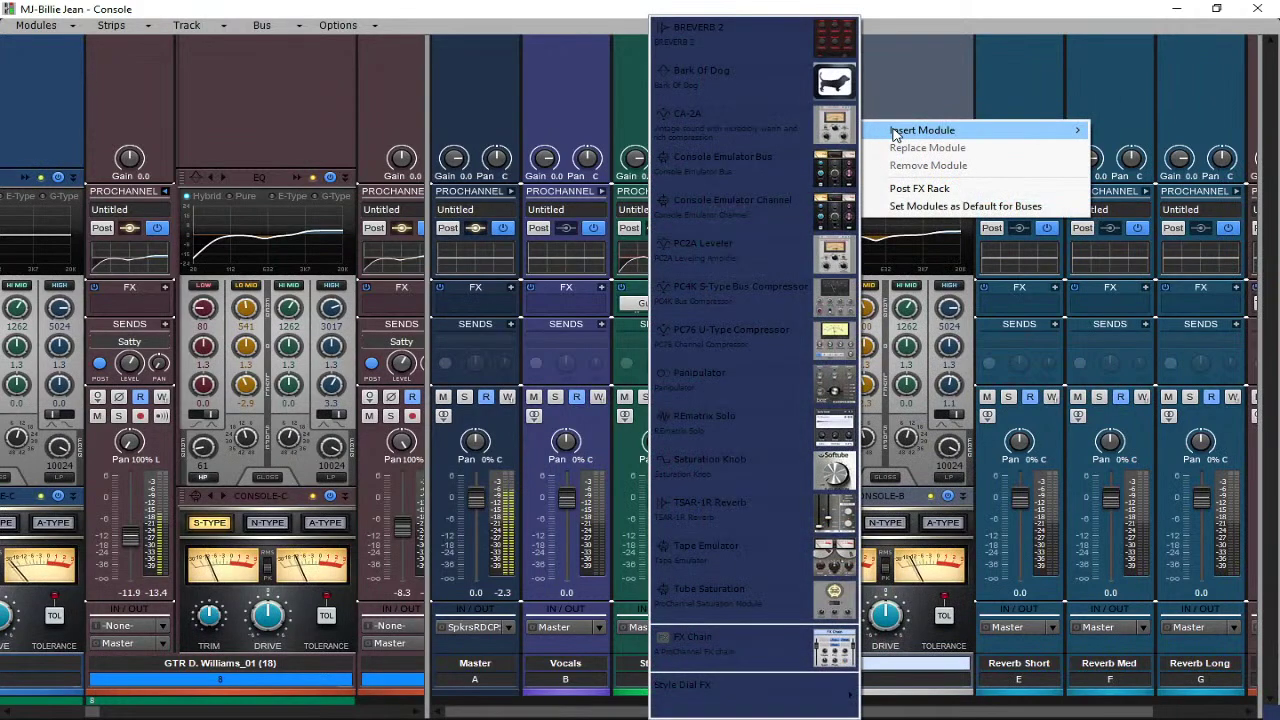
click(840, 541)
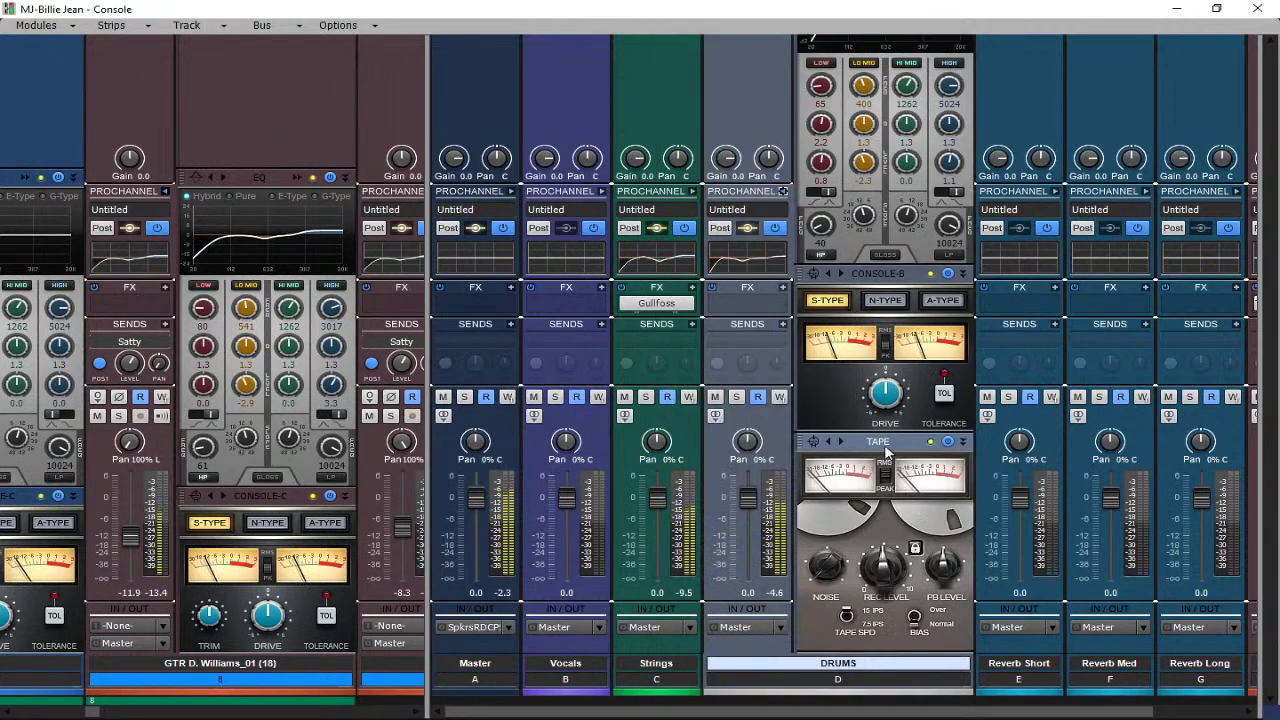
drag(885, 452, 880, 276)
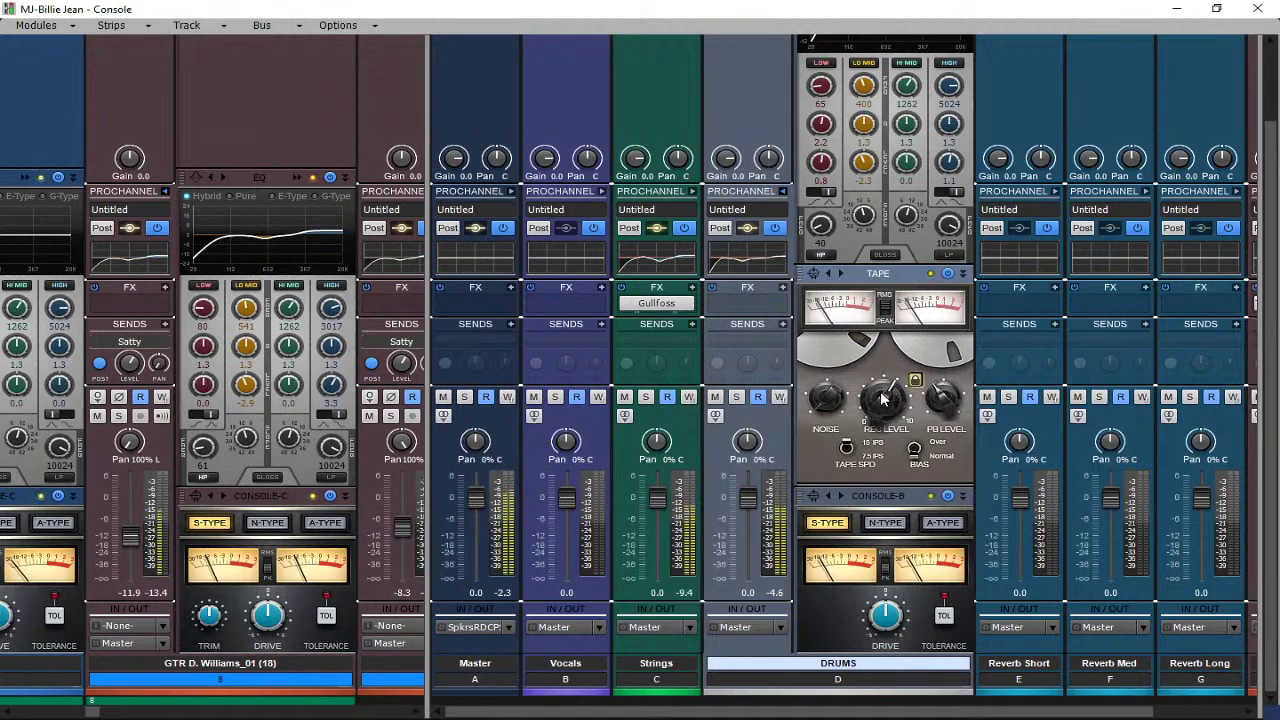
click(783, 191)
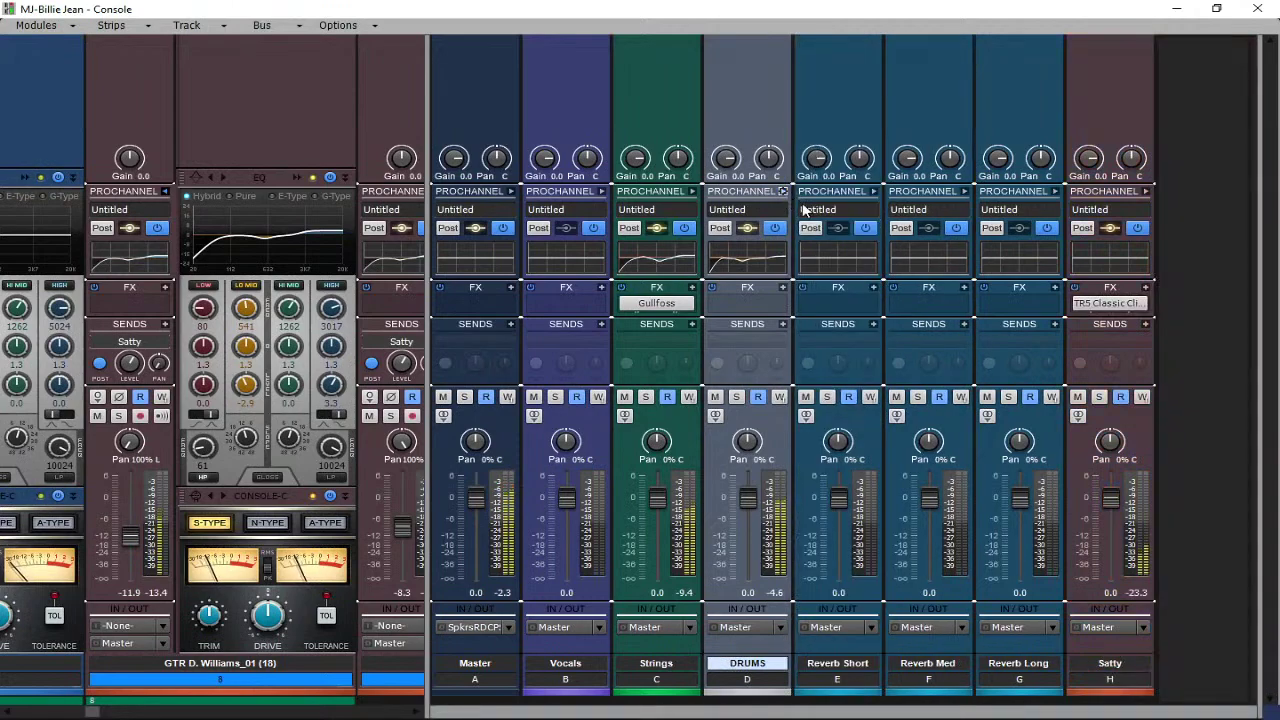
Adjust the divider between the tracks and buses, and insert the Little Plate reverb on the Reverb Short bus.
click(415, 268)
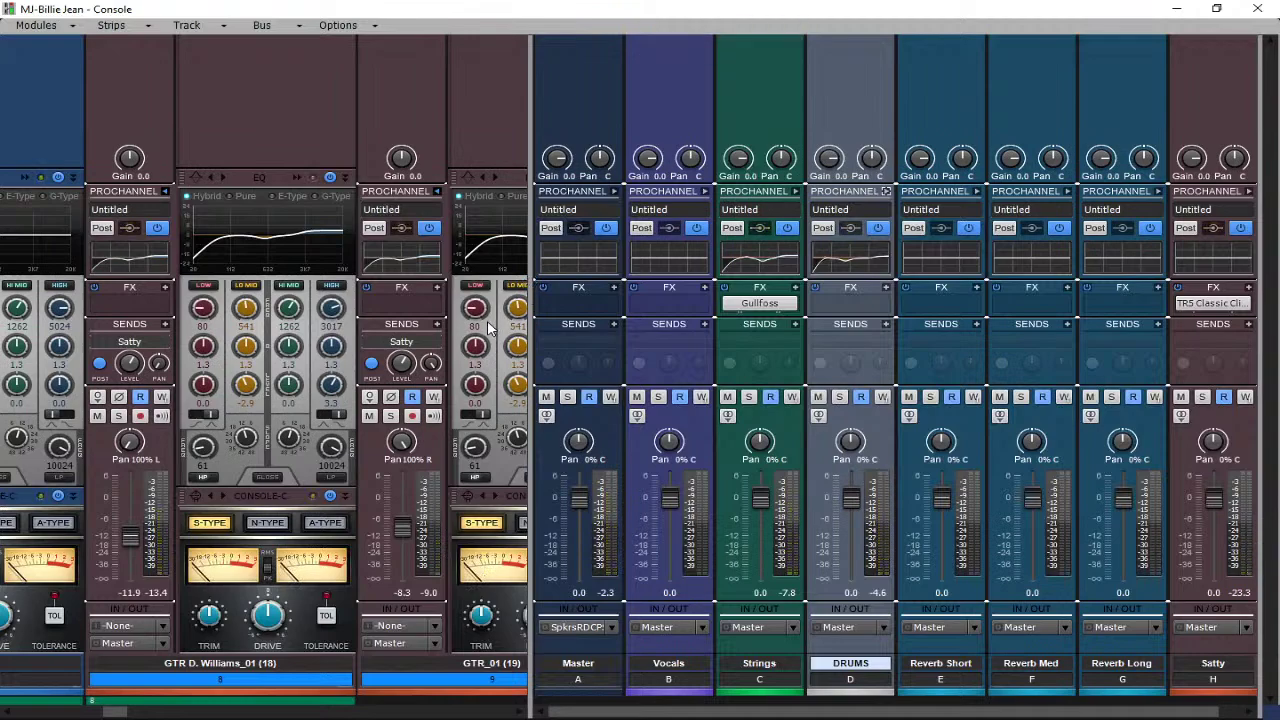
drag(531, 65, 479, 65)
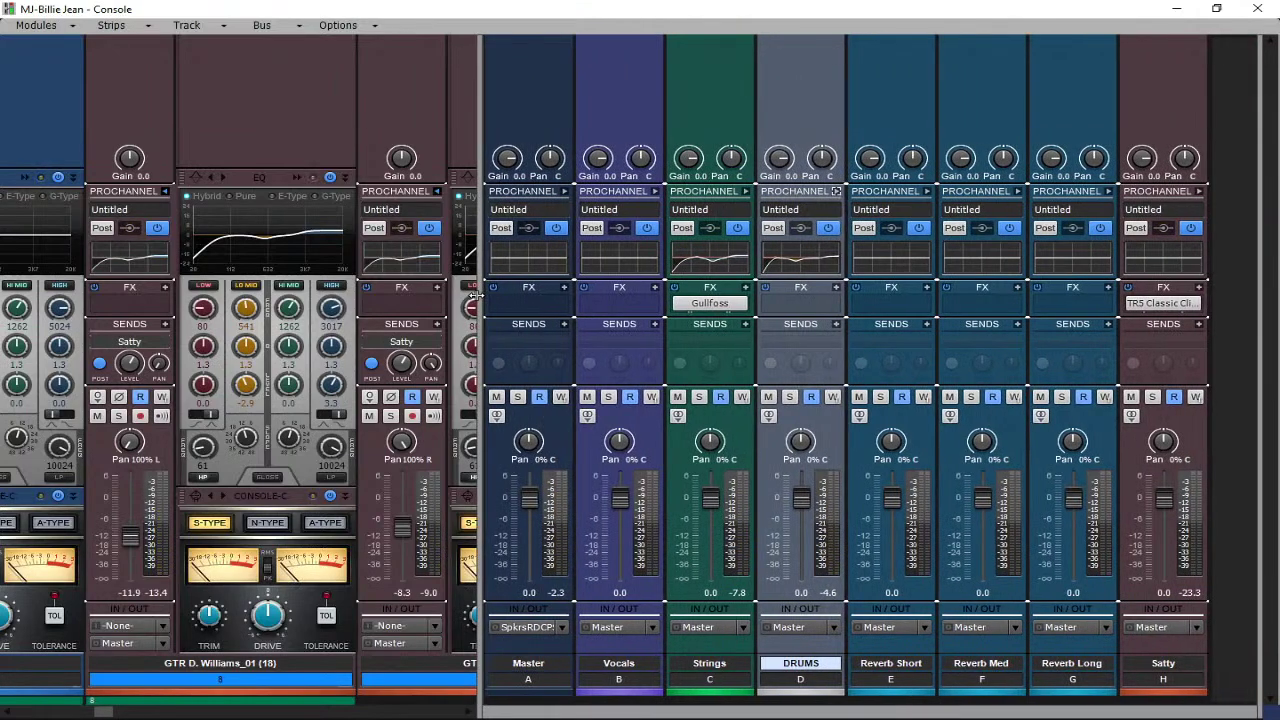
right_click(889, 306)
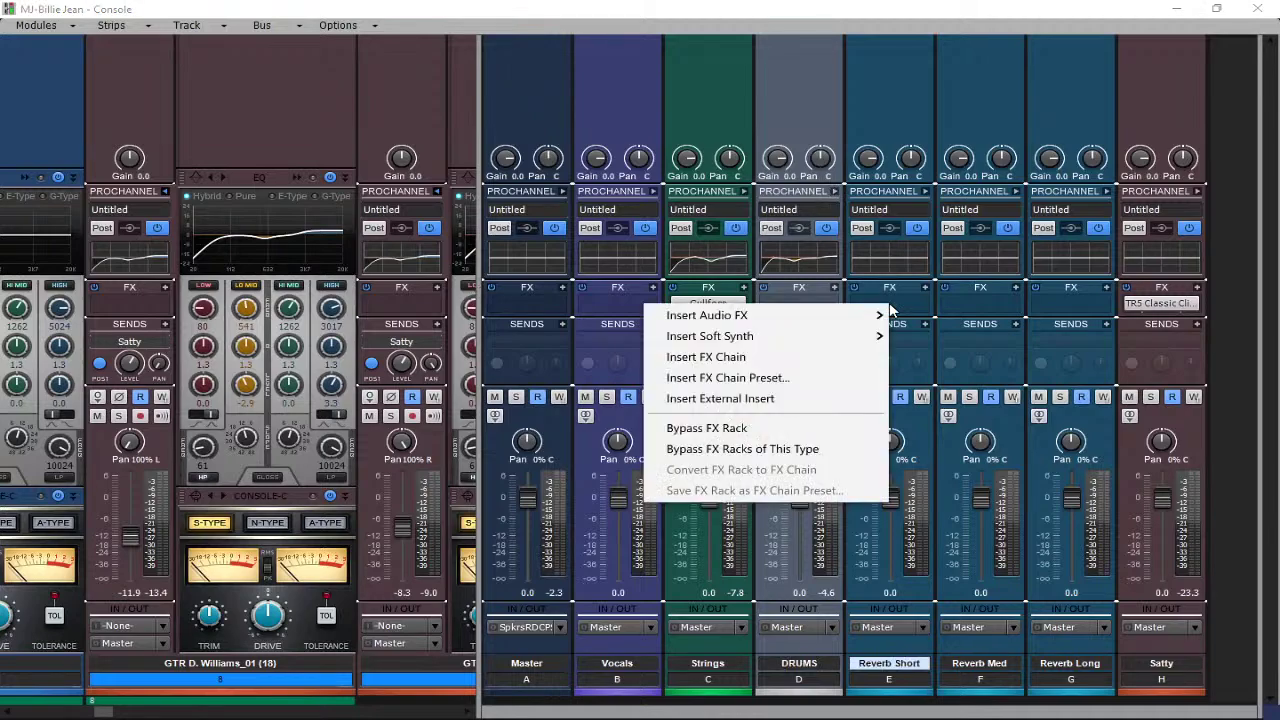
mouse_move(823, 317)
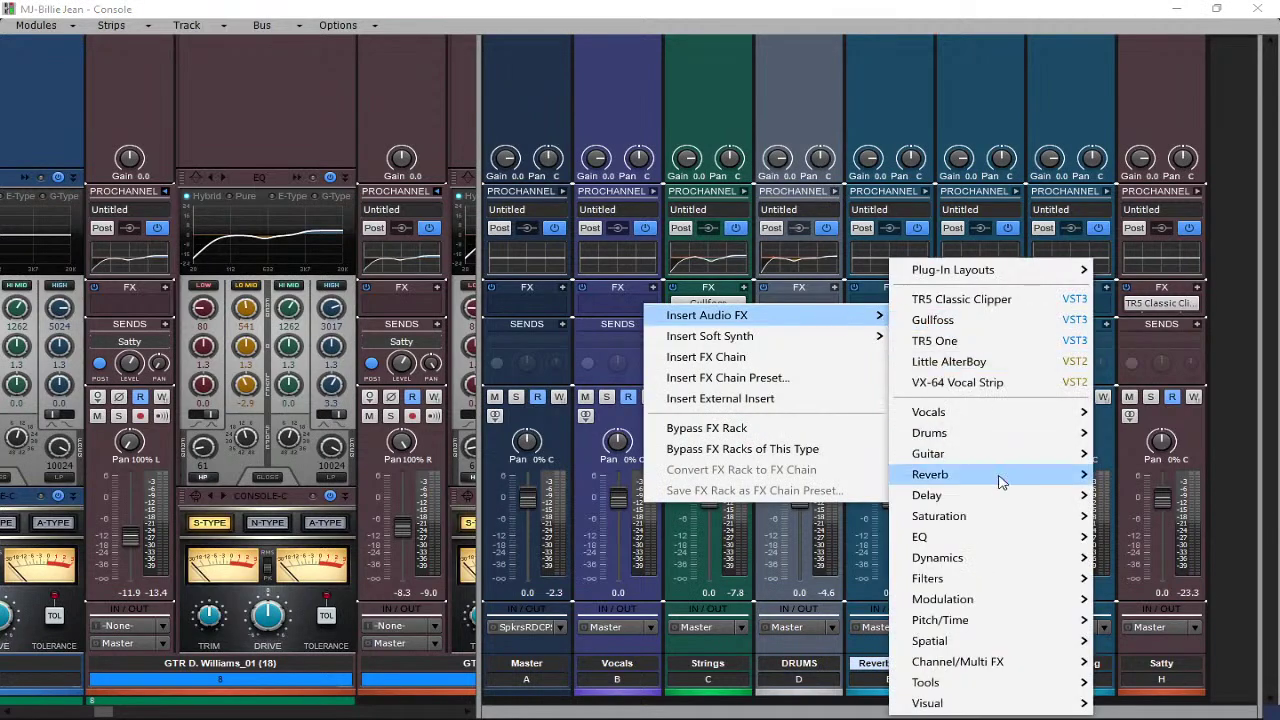
mouse_move(1003, 476)
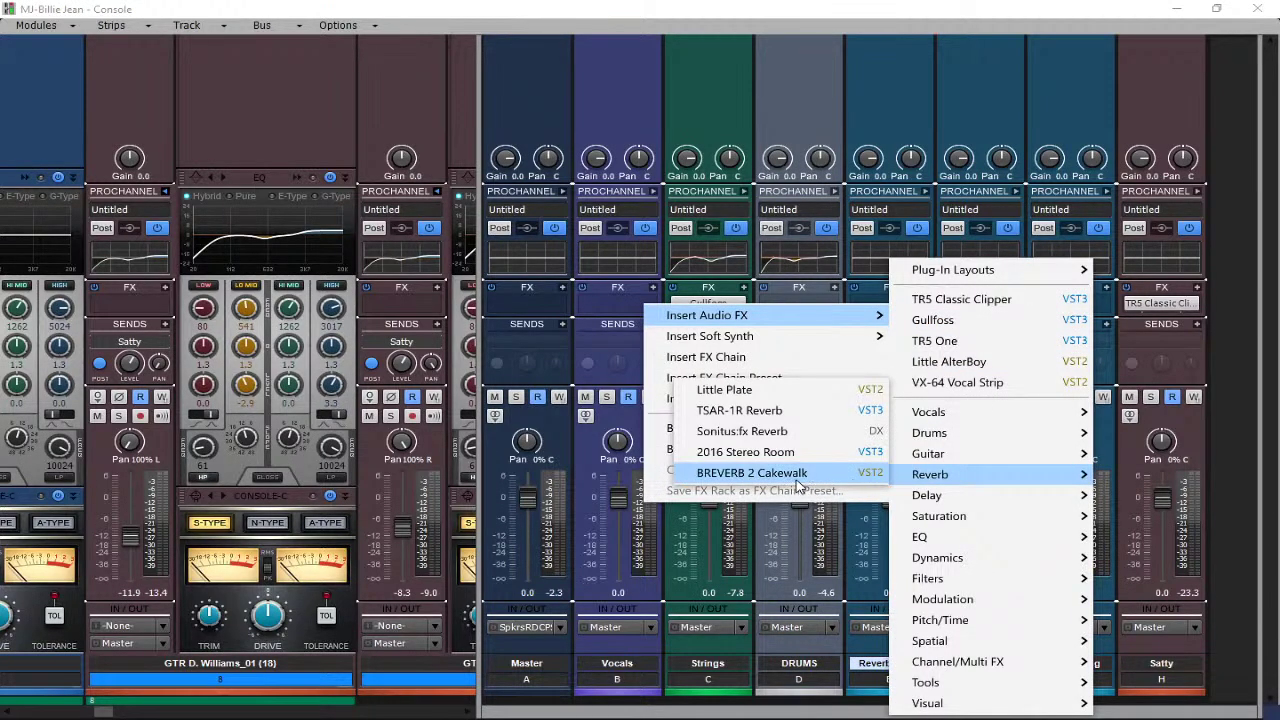
click(752, 393)
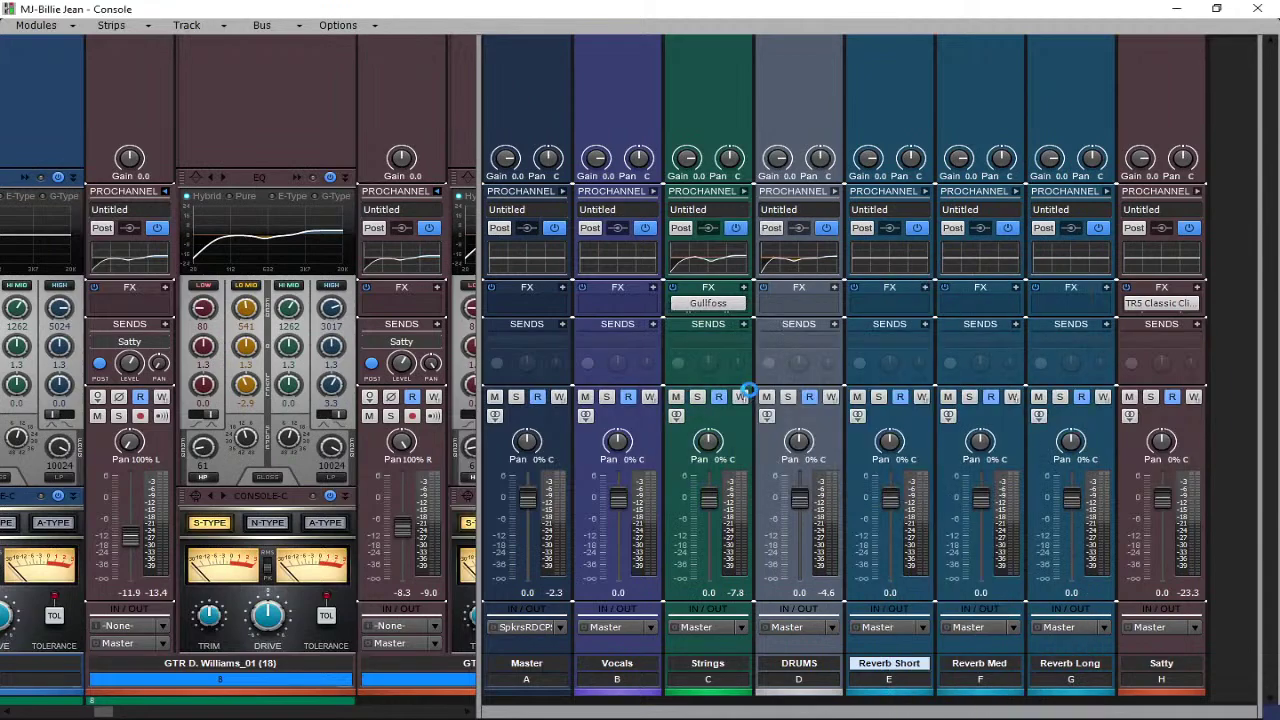
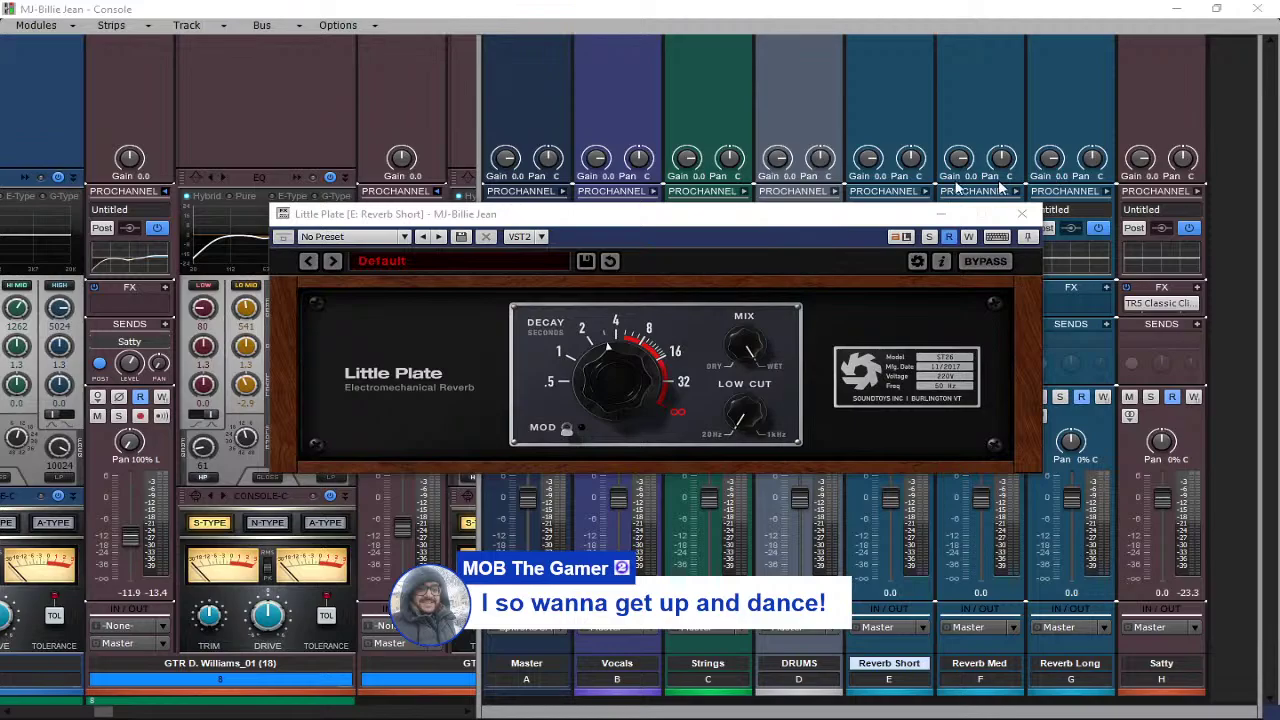
Switch to the web browser and open the Reverb/Delay Calculator page of the Home Studio Simplified site.
key(alt+Tab)
click(1089, 17)
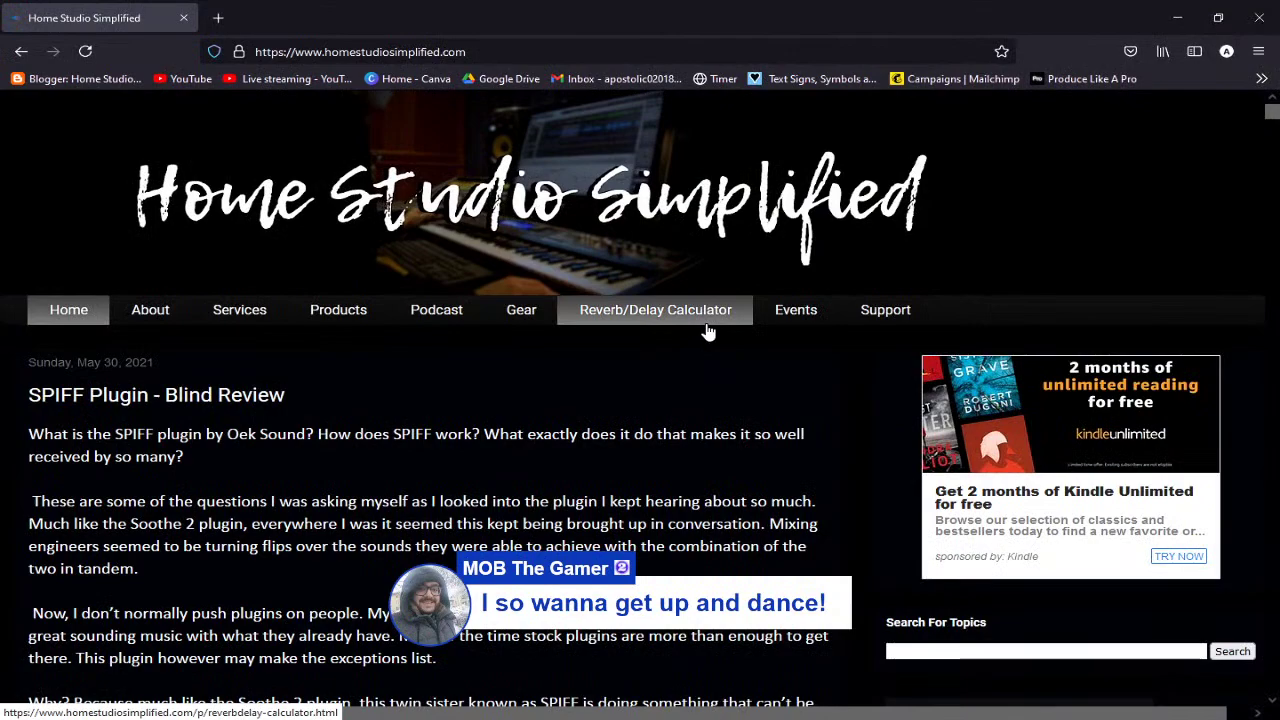
scroll(708, 331, down, 3)
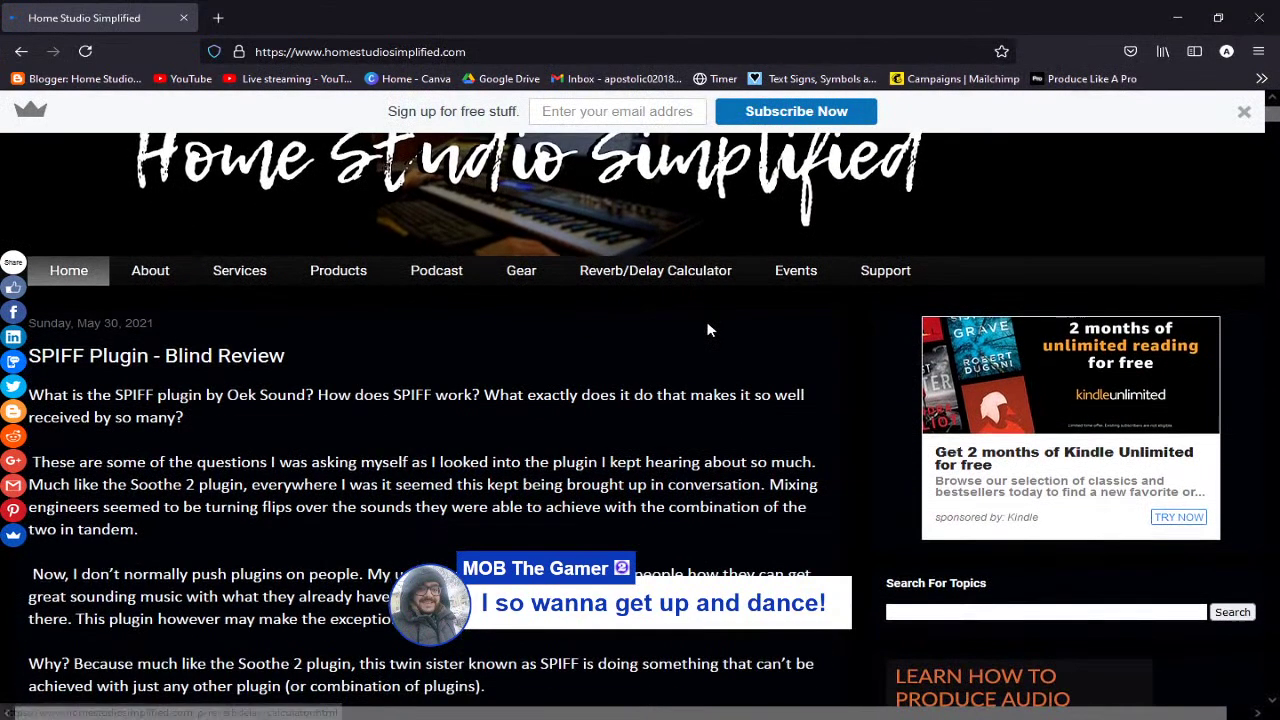
scroll(690, 333, up, 3)
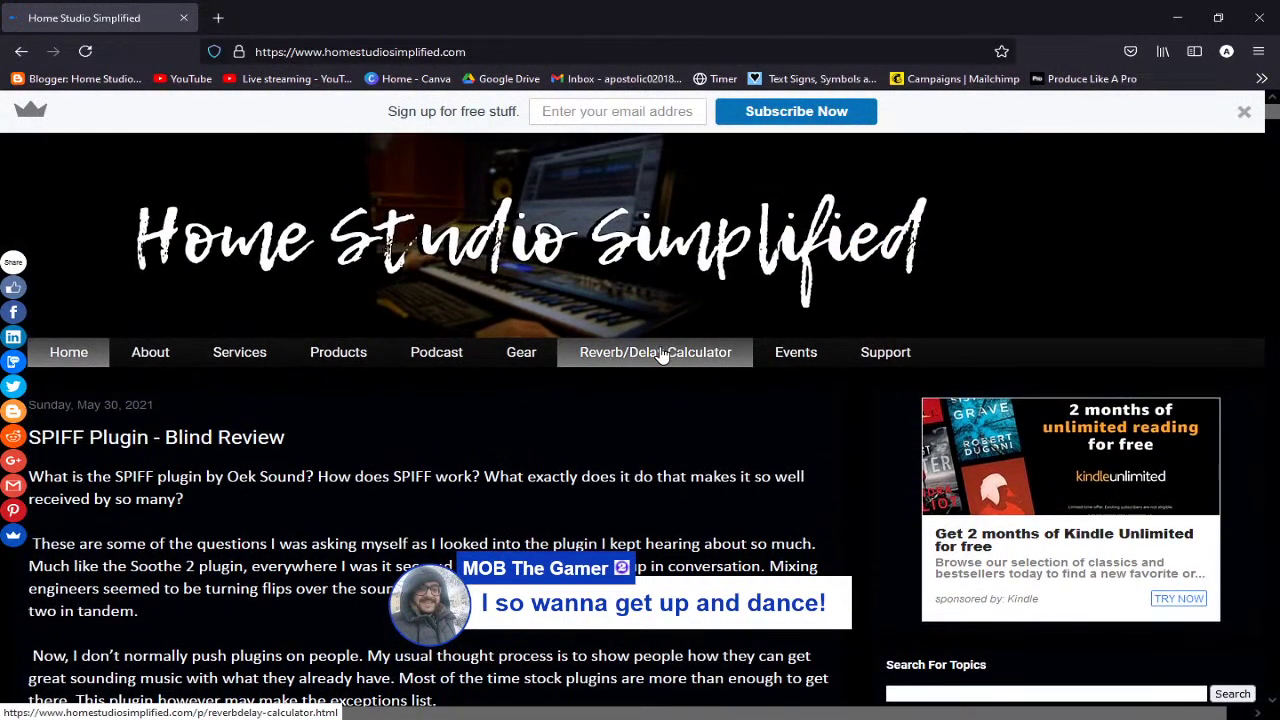
click(655, 358)
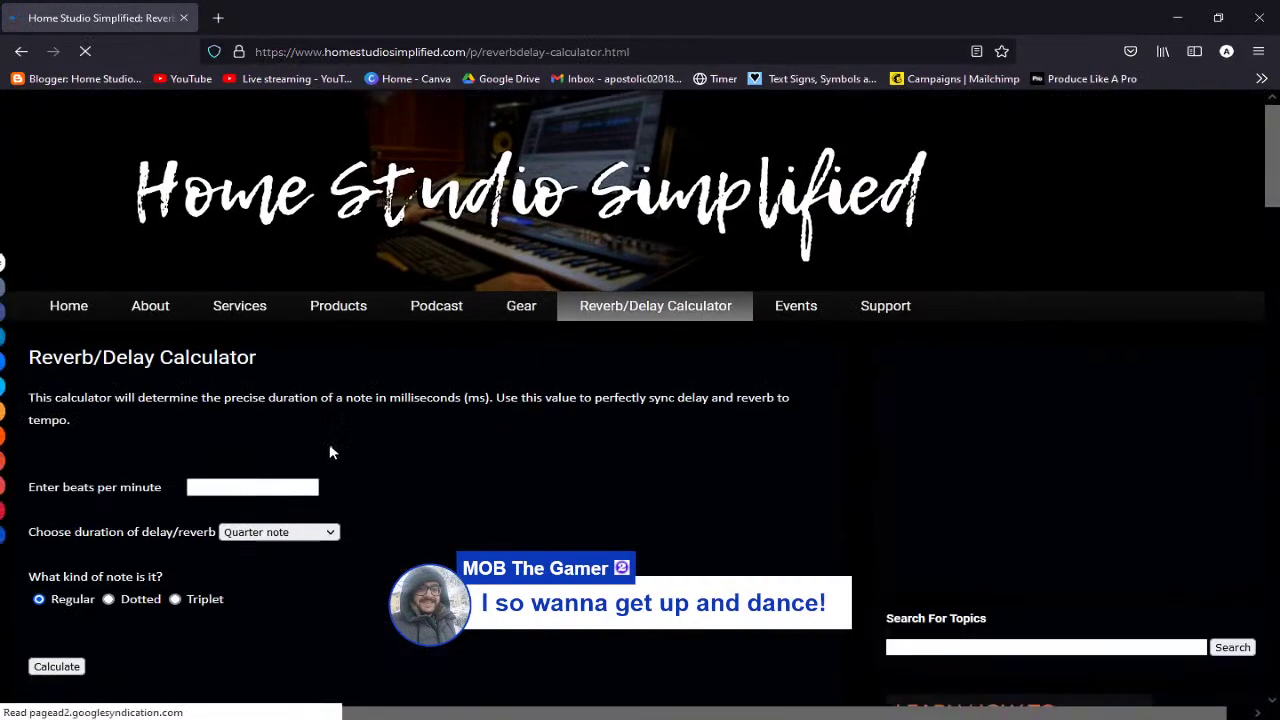
Calculate the duration of a regular quarter note at 117 BPM and close the browser.
scroll(325, 440, down, 3)
click(252, 328)
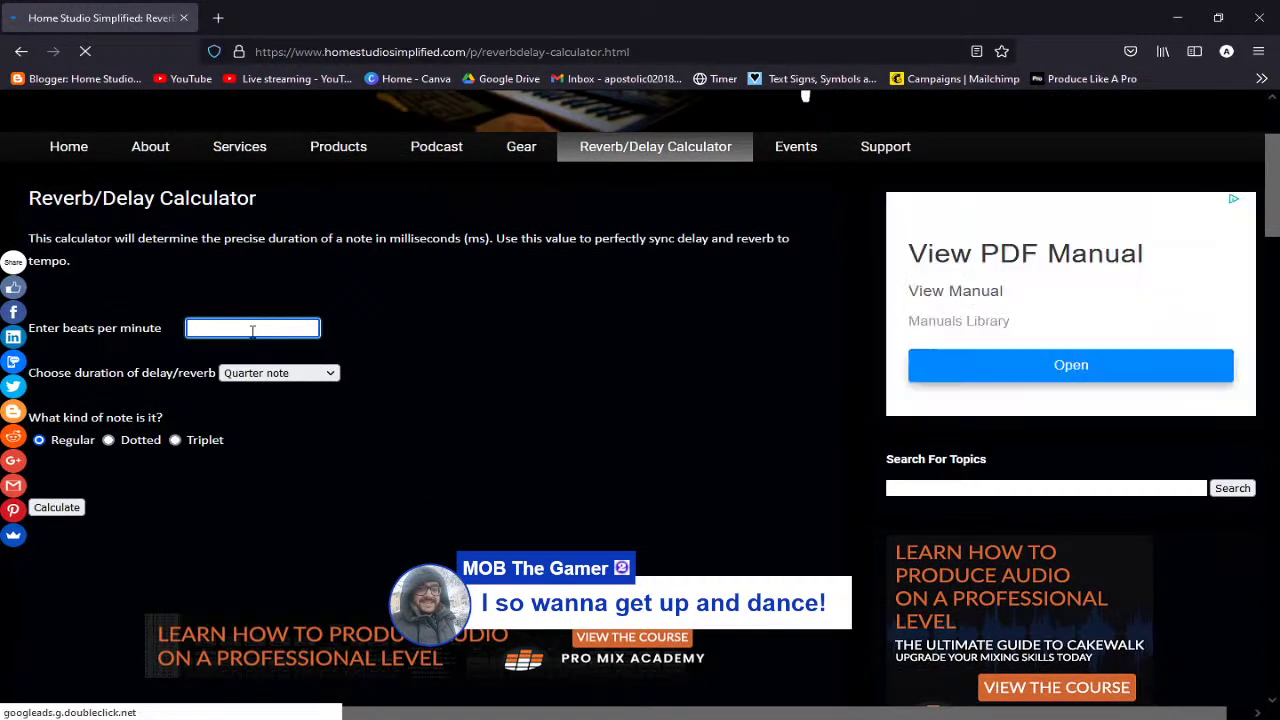
text(117)
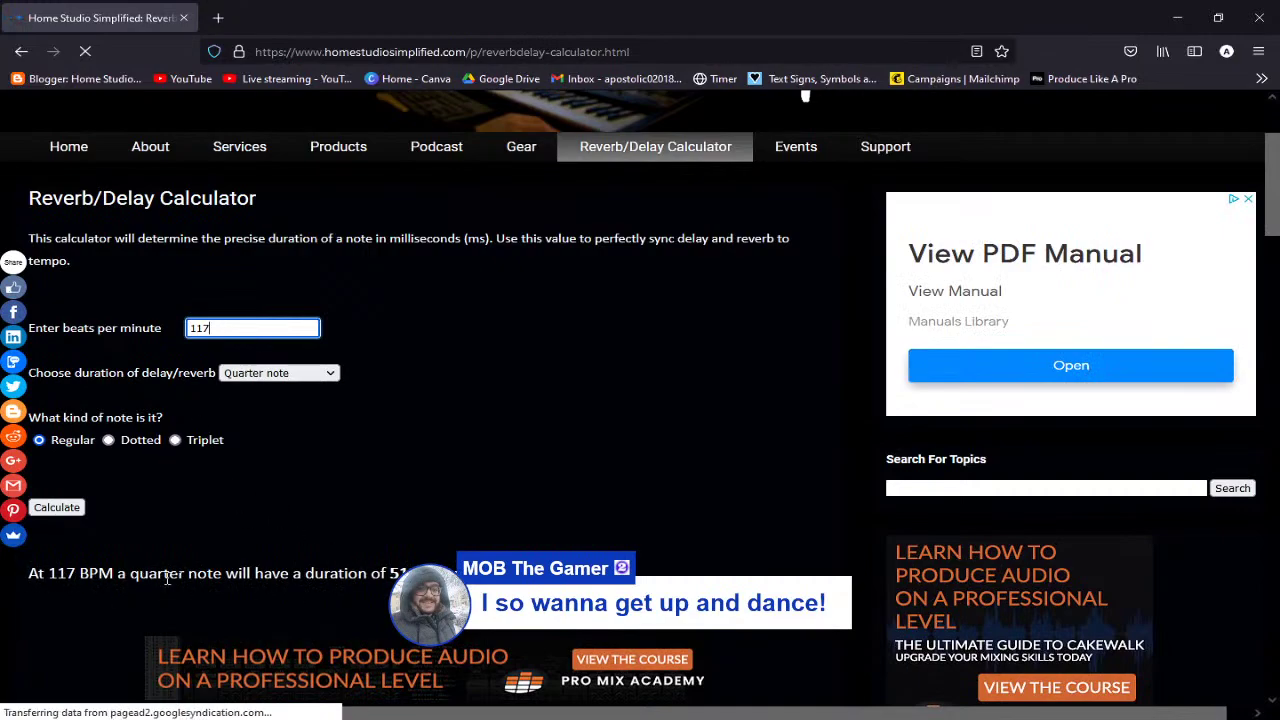
drag(28, 574, 455, 573)
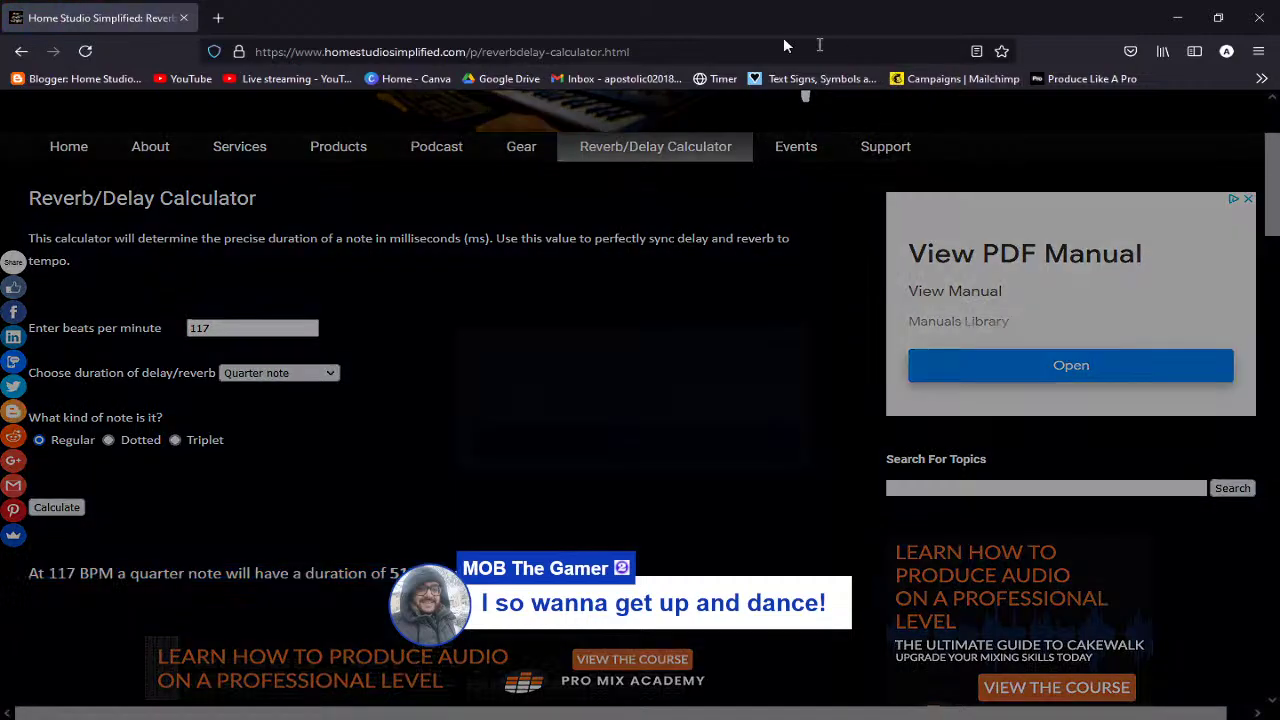
click(1259, 24)
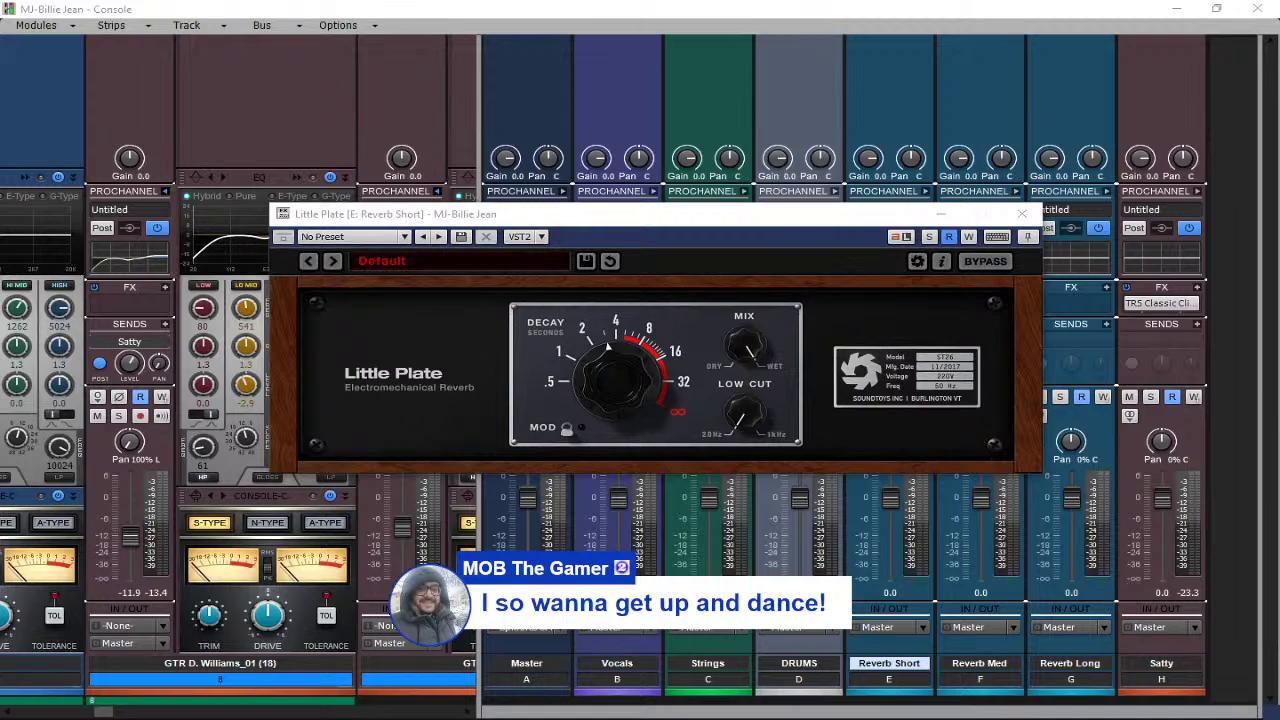
Divide 513 by 2 in the Windows Calculator to work out the short reverb time.
click(808, 445)
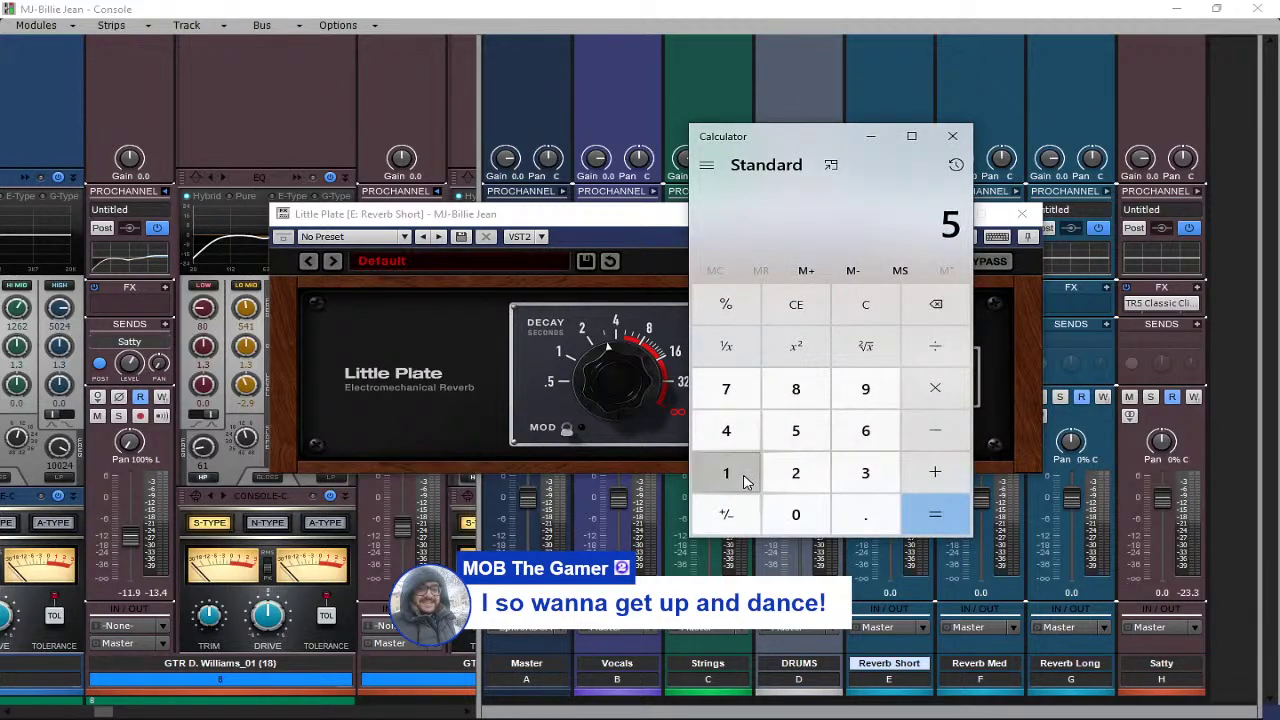
click(743, 482)
click(862, 475)
click(937, 347)
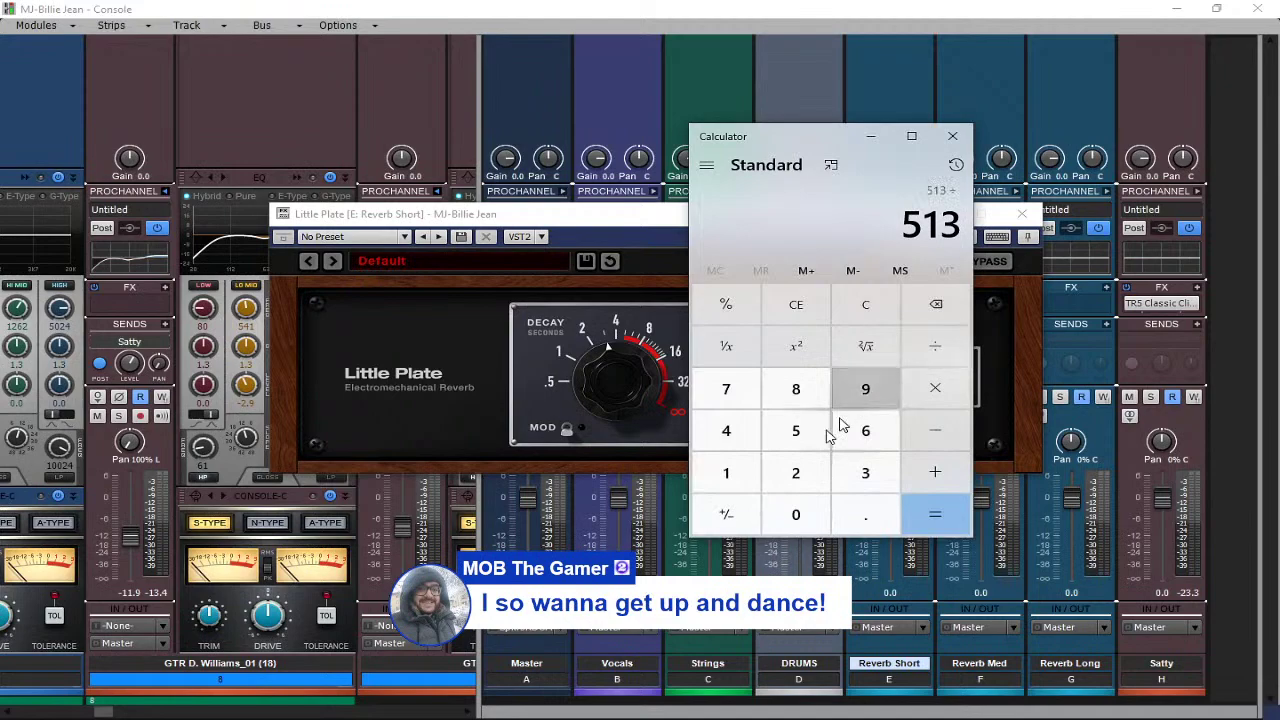
click(822, 480)
click(936, 514)
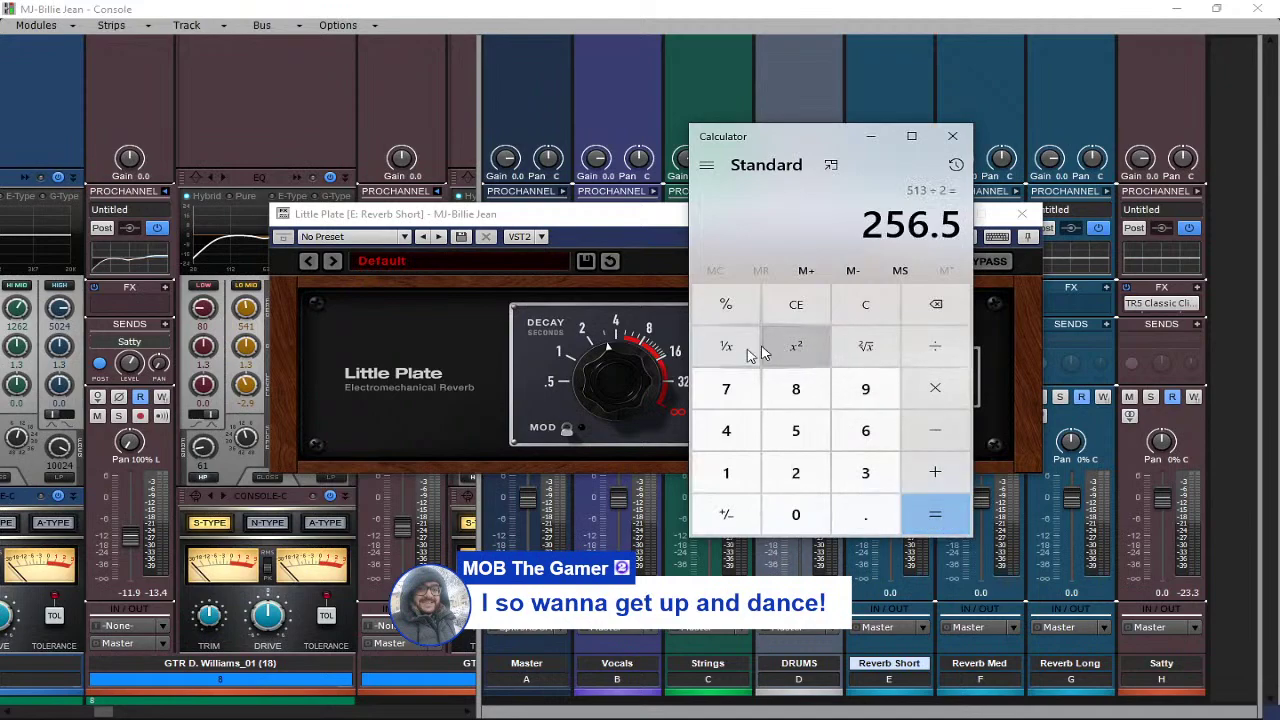
Adjust the decay of the Little Plate reverb on the Reverb Short bus and close the plug-in.
click(614, 388)
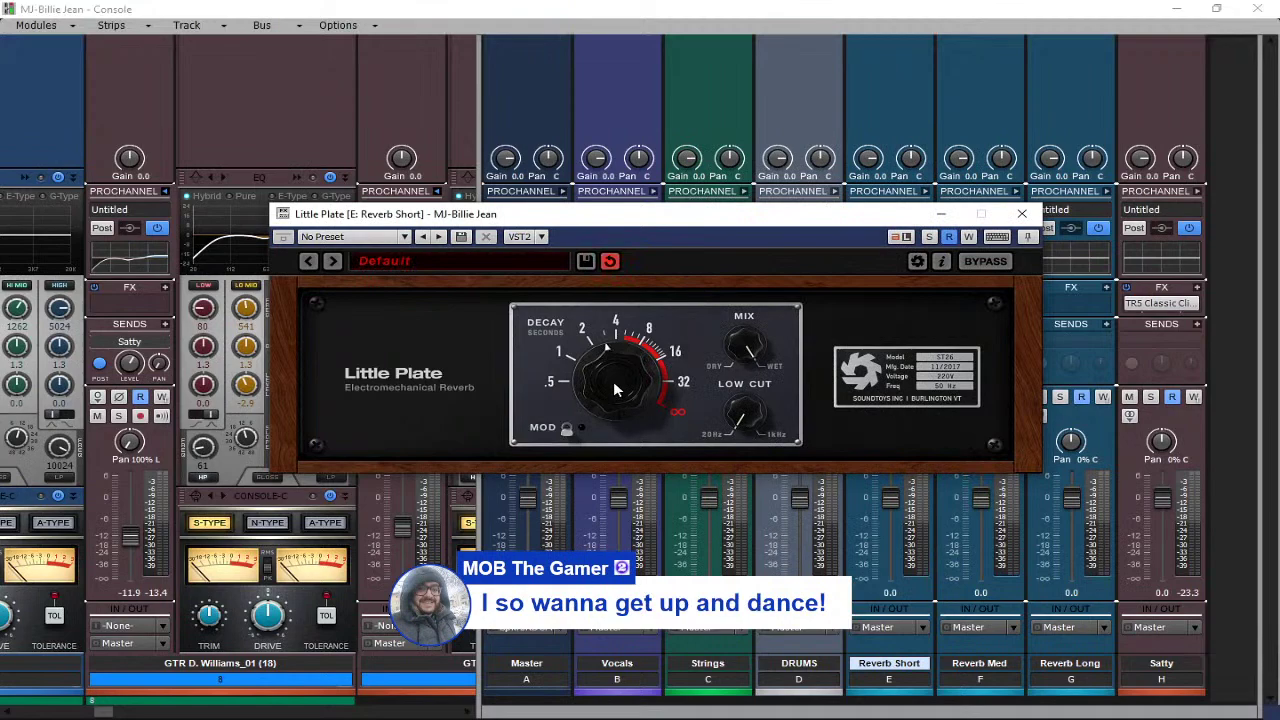
click(1027, 217)
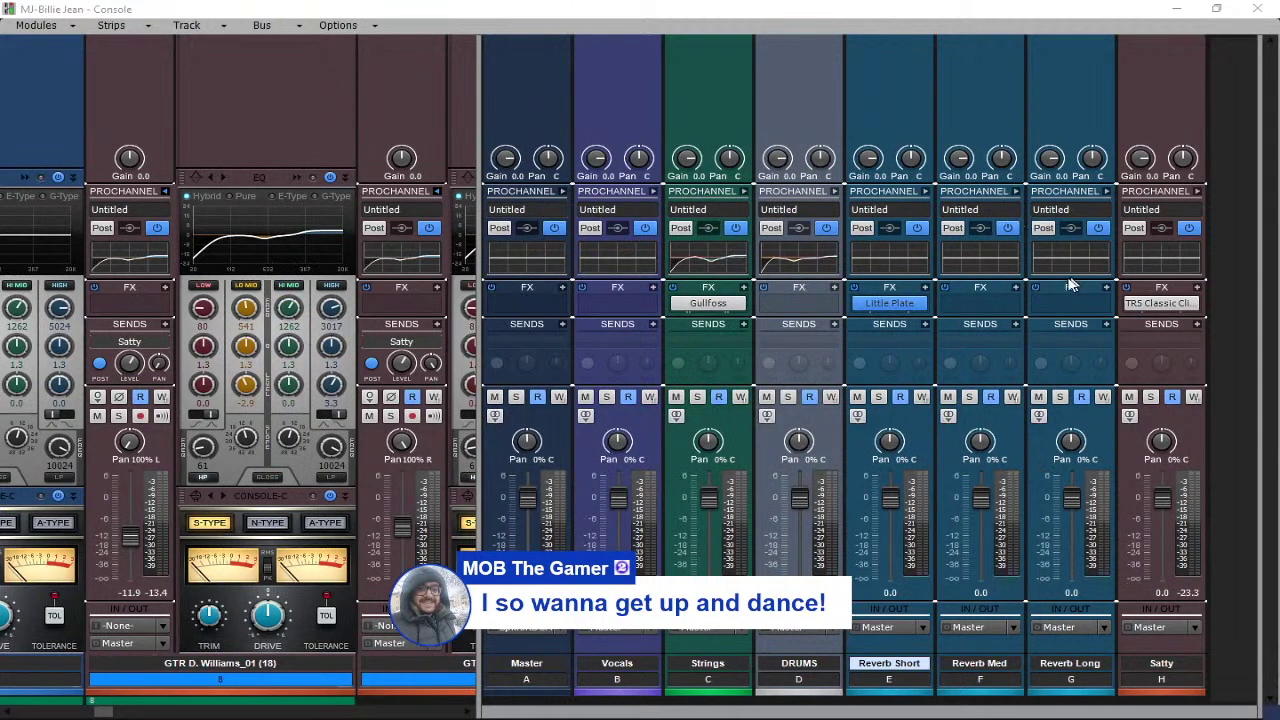
Insert the 2016 Stereo Room reverb on the Reverb Med bus and set its mix to 100 %.
right_click(975, 301)
mouse_move(958, 323)
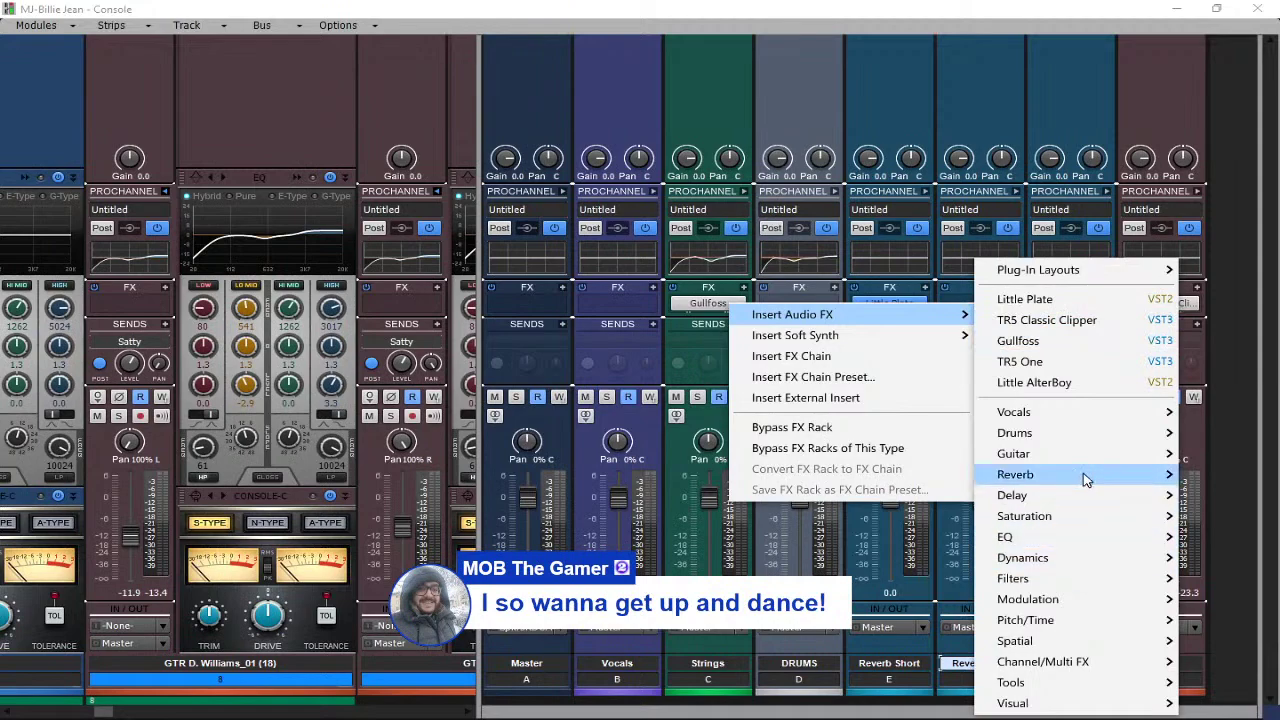
mouse_move(1086, 480)
click(870, 450)
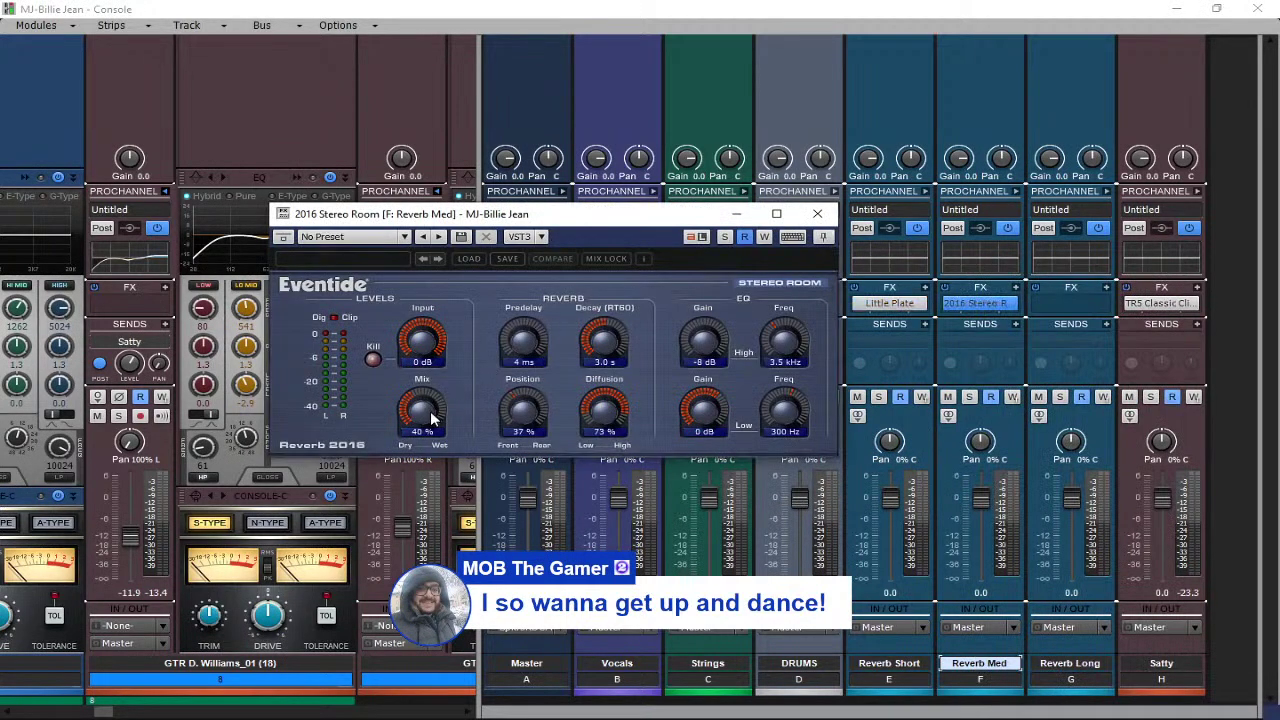
drag(430, 415, 356, 250)
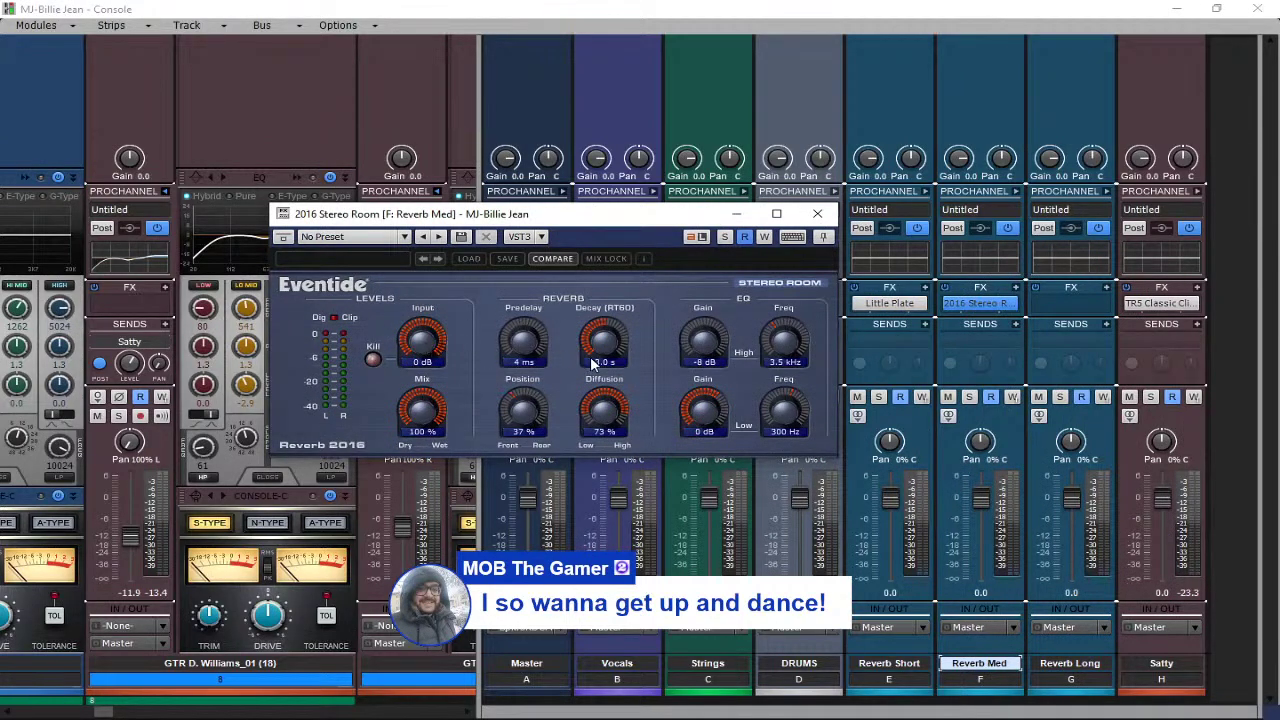
Lower the decay of the Reverb Med bus's 2016 Stereo Room, entering 513 as its value.
drag(600, 364, 622, 423)
click(600, 363)
text(513)
key(Return)
Raise the 2016 Stereo Room's position, diffusion and high EQ frequency, lower its low EQ gain and frequency, and close the plug-in.
drag(525, 416, 517, 383)
drag(599, 411, 592, 337)
drag(700, 409, 703, 457)
drag(784, 414, 782, 450)
drag(779, 345, 773, 320)
click(817, 214)
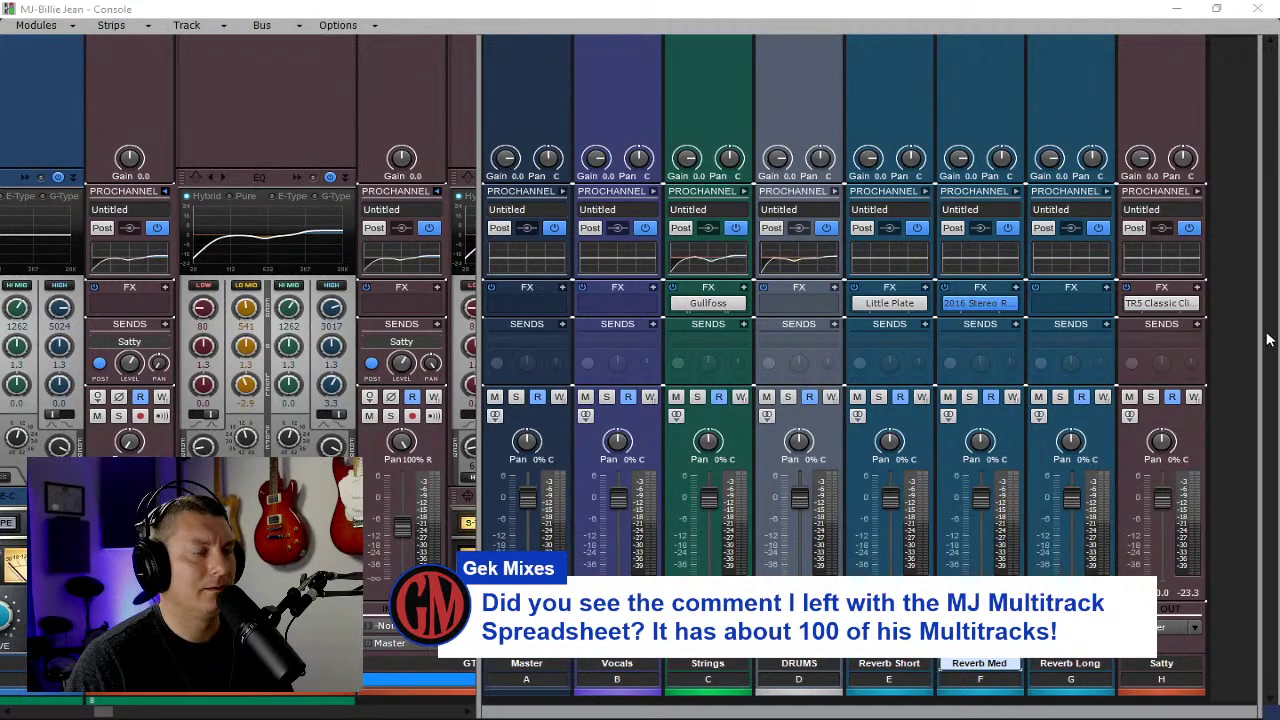
Copy the 2016 Stereo Room reverb from the Reverb Med bus to the Reverb Long bus.
right_click(1062, 305)
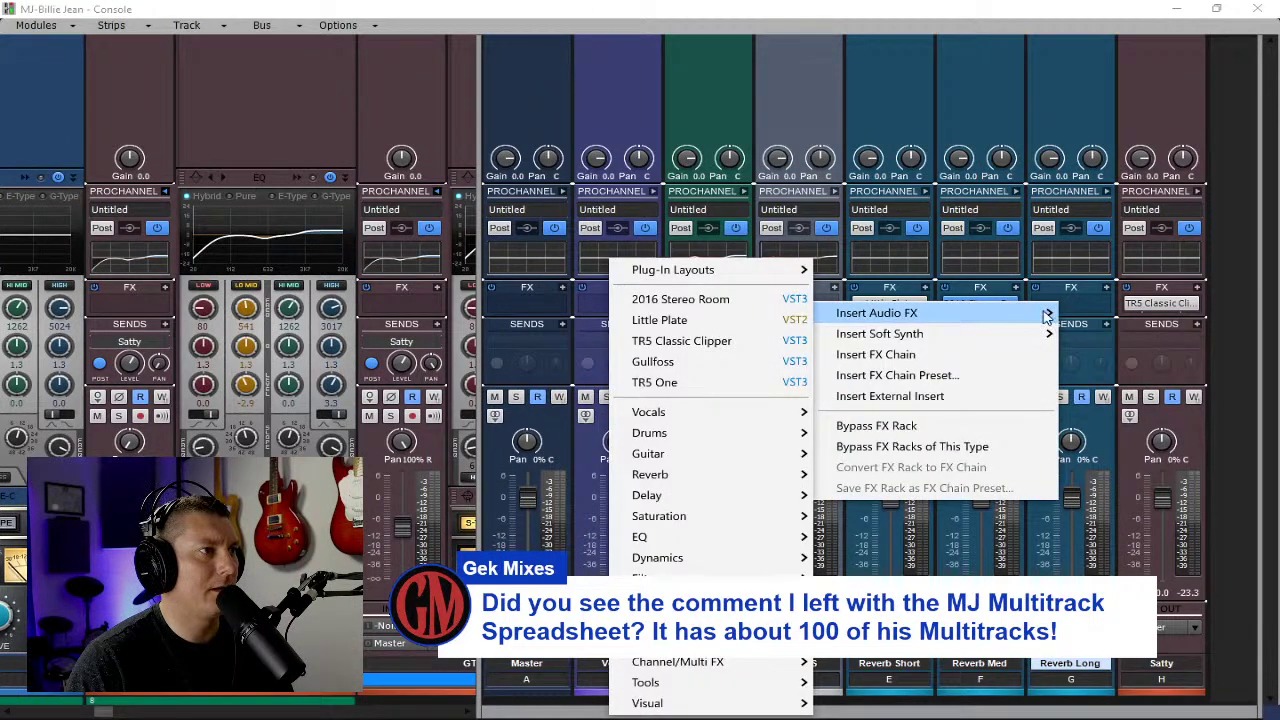
click(1087, 300)
drag(975, 305, 1078, 310)
click(1078, 310)
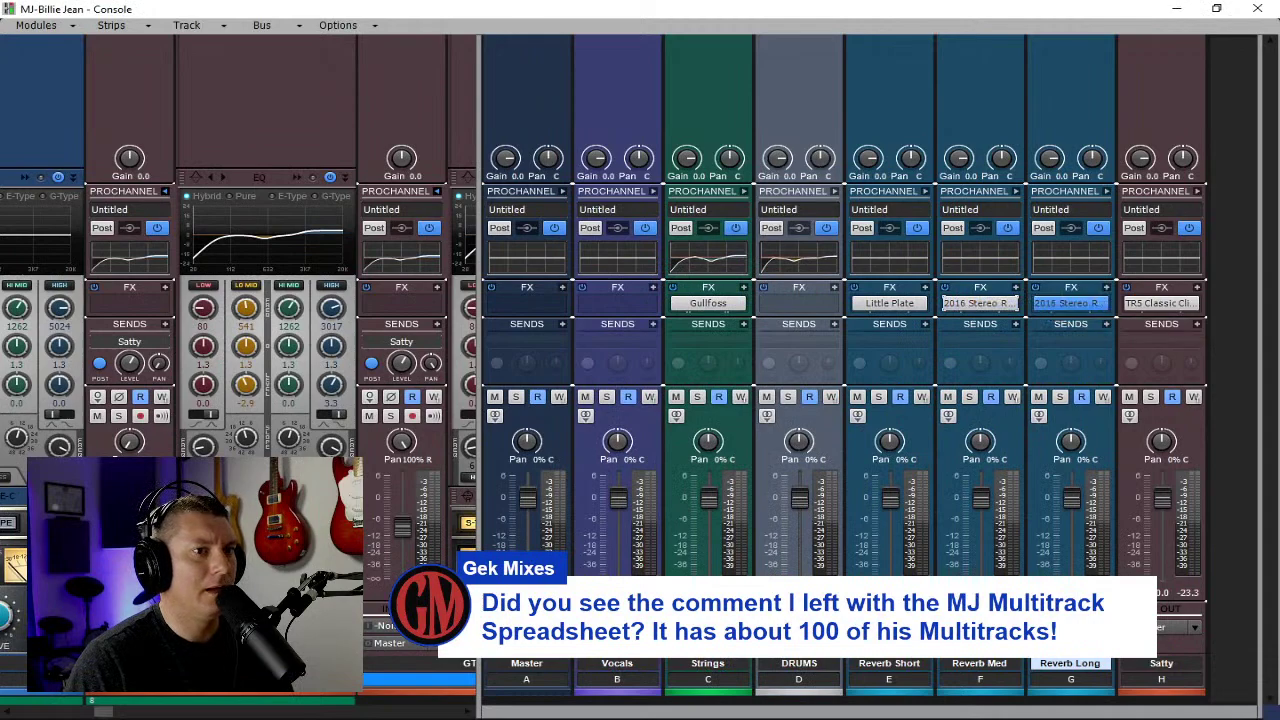
Multiply 513 by 2 in the Windows Calculator to work out the long reverb time, and close the Calculator.
key(alt+Tab)
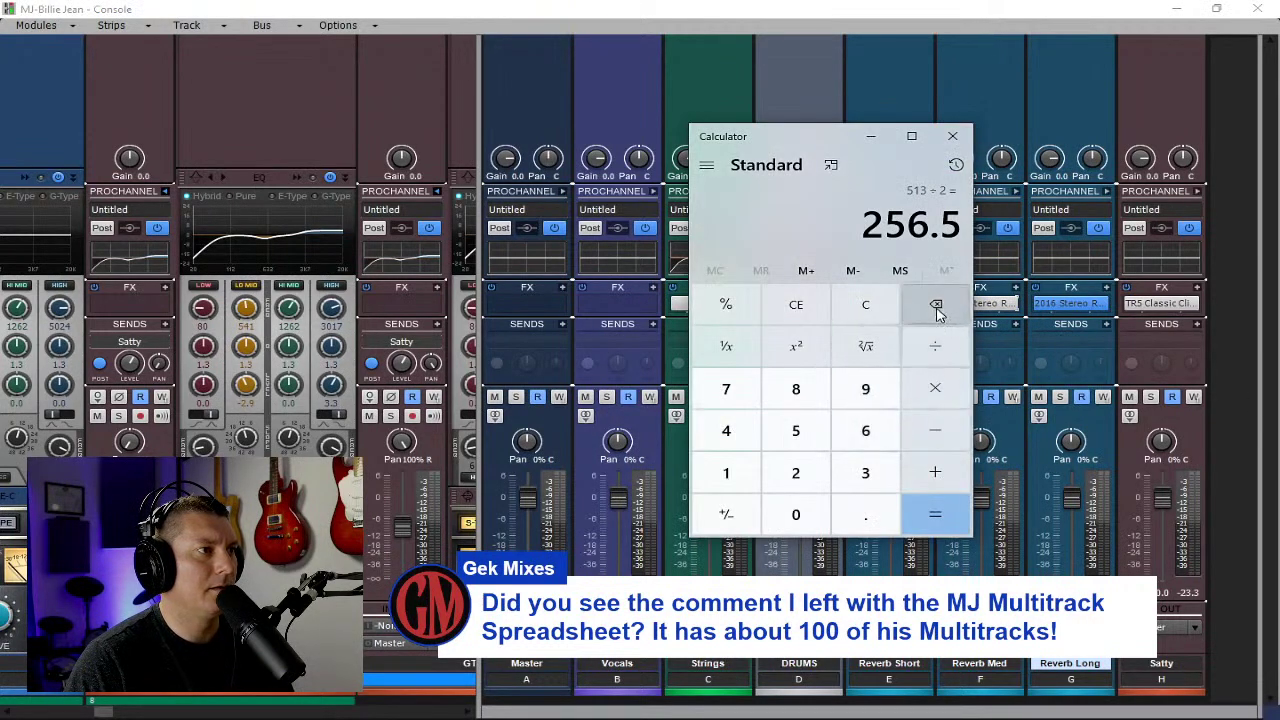
click(888, 309)
click(798, 430)
click(727, 472)
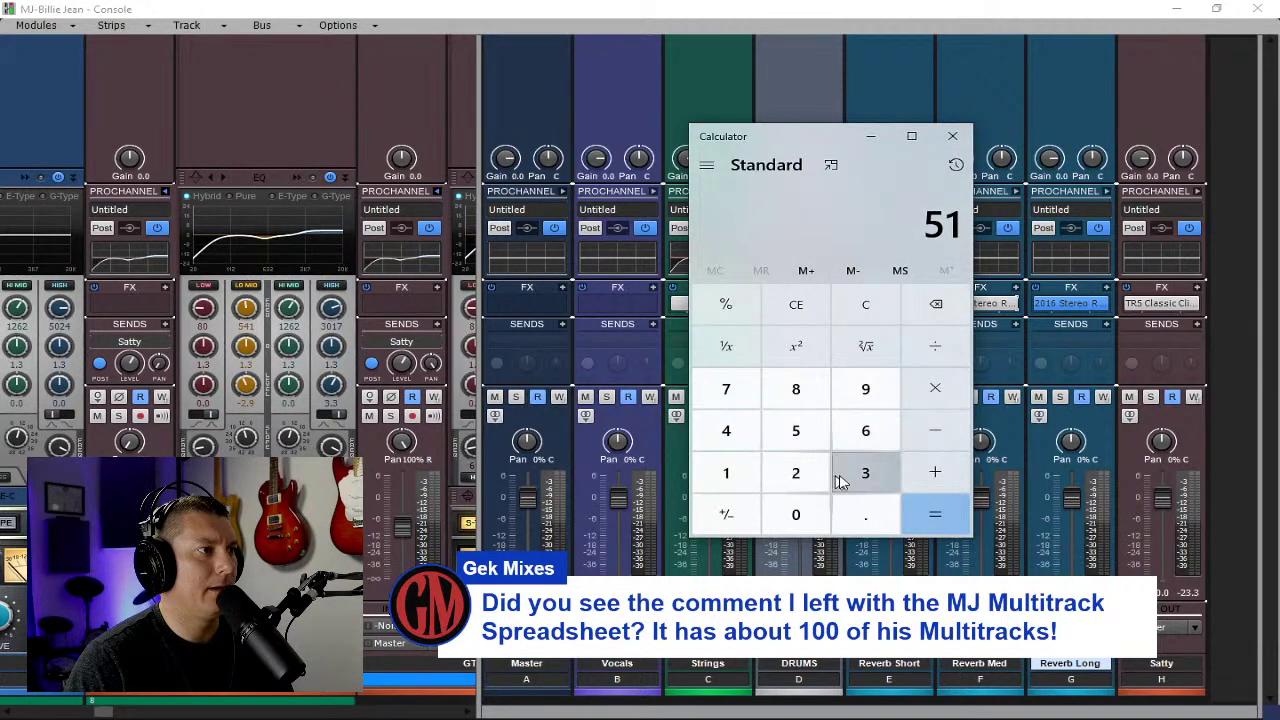
click(862, 474)
click(932, 400)
click(805, 472)
click(920, 512)
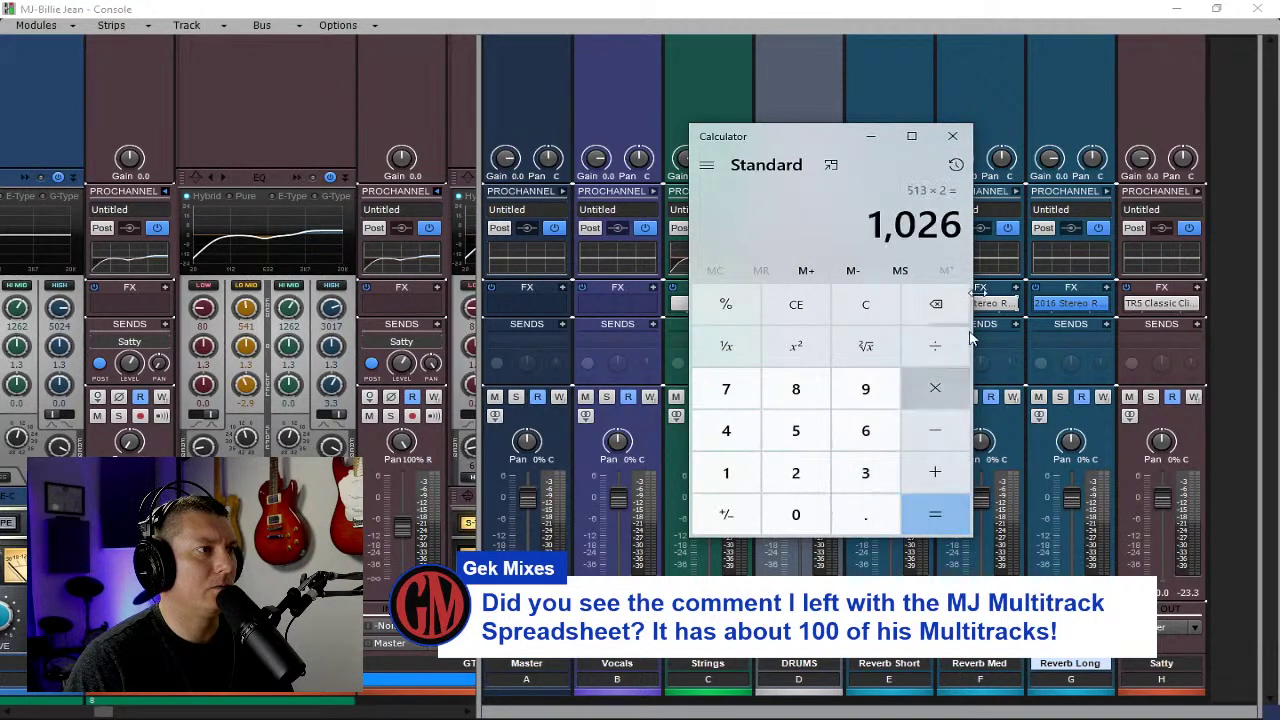
click(952, 136)
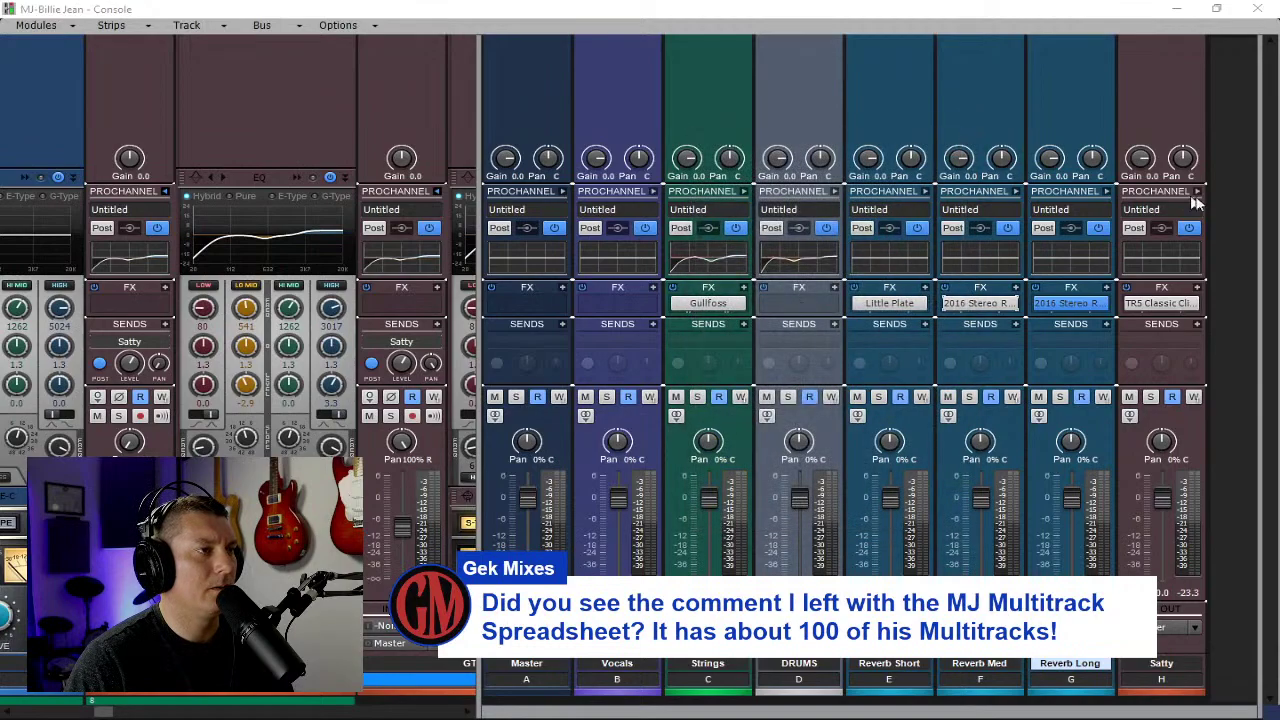
Raise the decay of the Reverb Long bus's 2016 Stereo Room to 1.2 s and close the plug-in.
double_click(1066, 303)
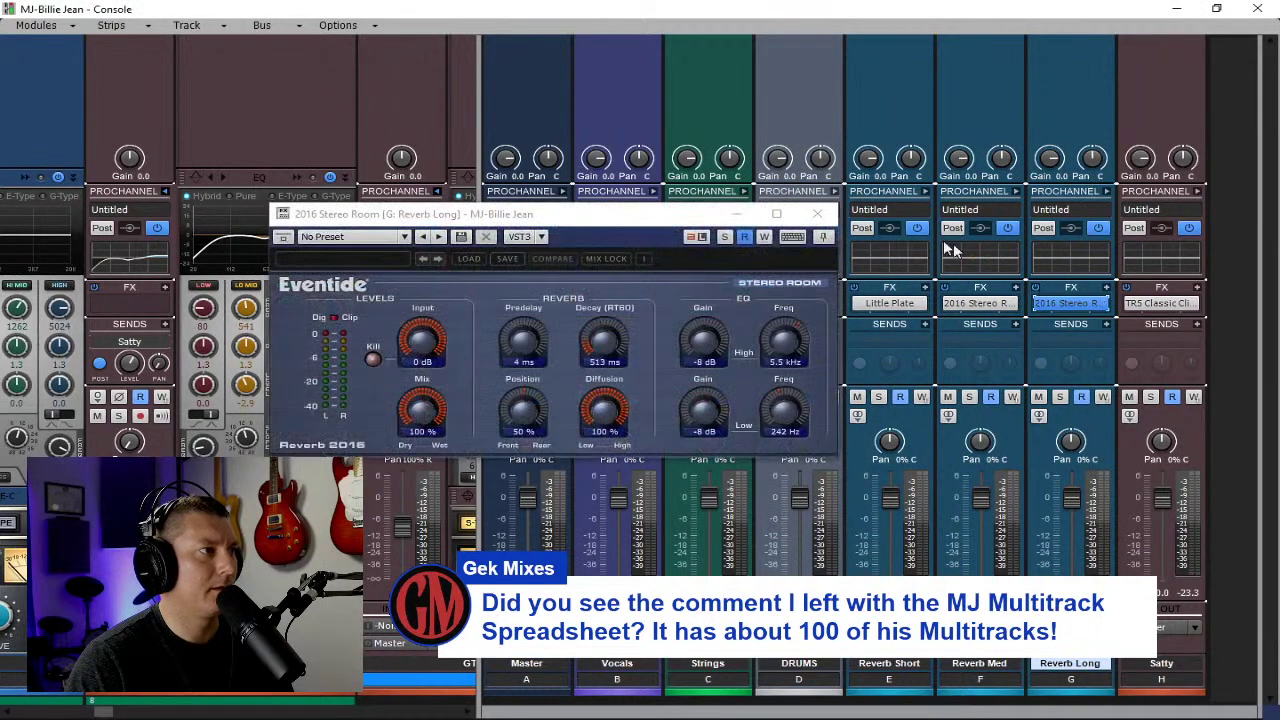
drag(600, 346, 593, 325)
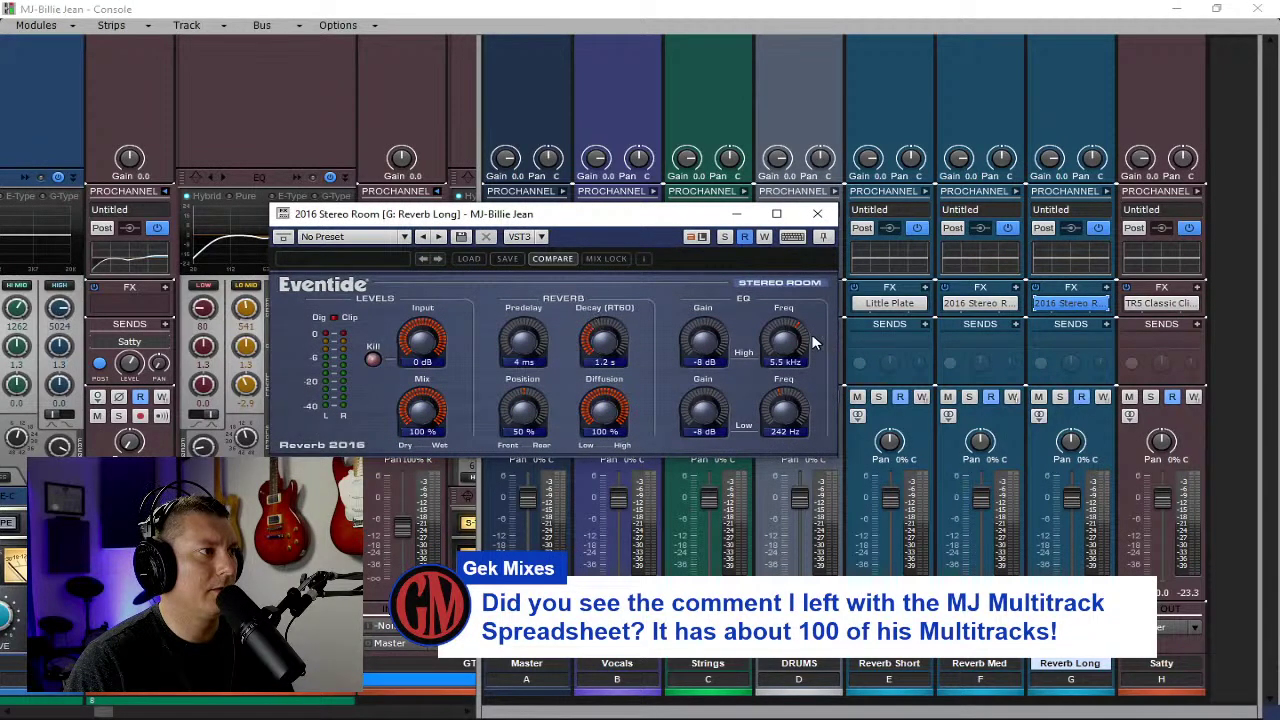
click(817, 214)
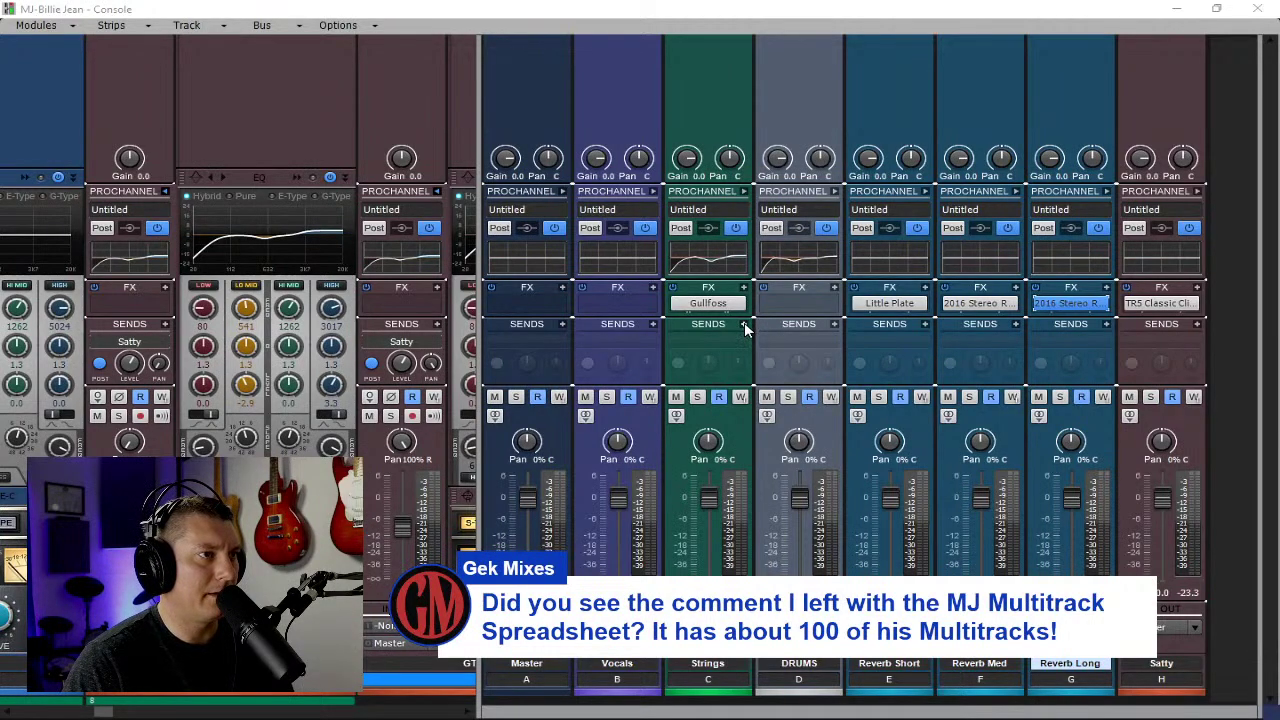
Solo the Strings bus and add a send from it to Reverb Short, lowering the send level to -6.0 dB.
click(697, 398)
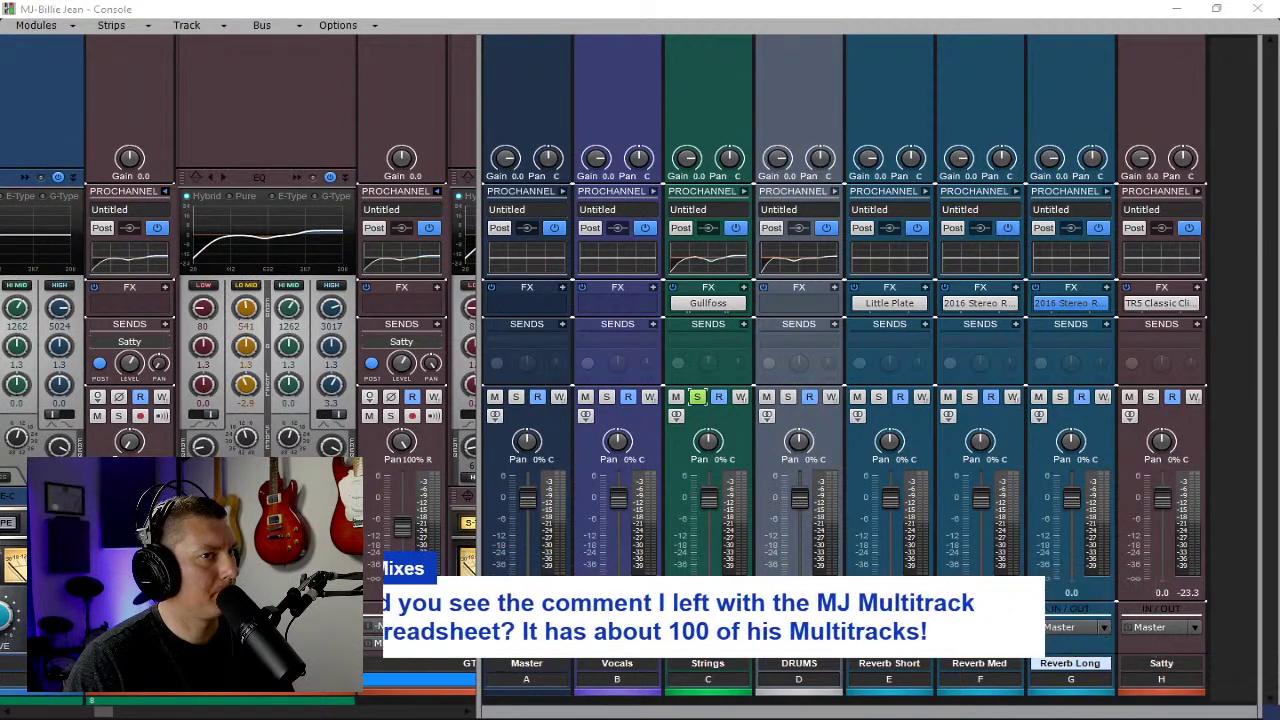
click(709, 117)
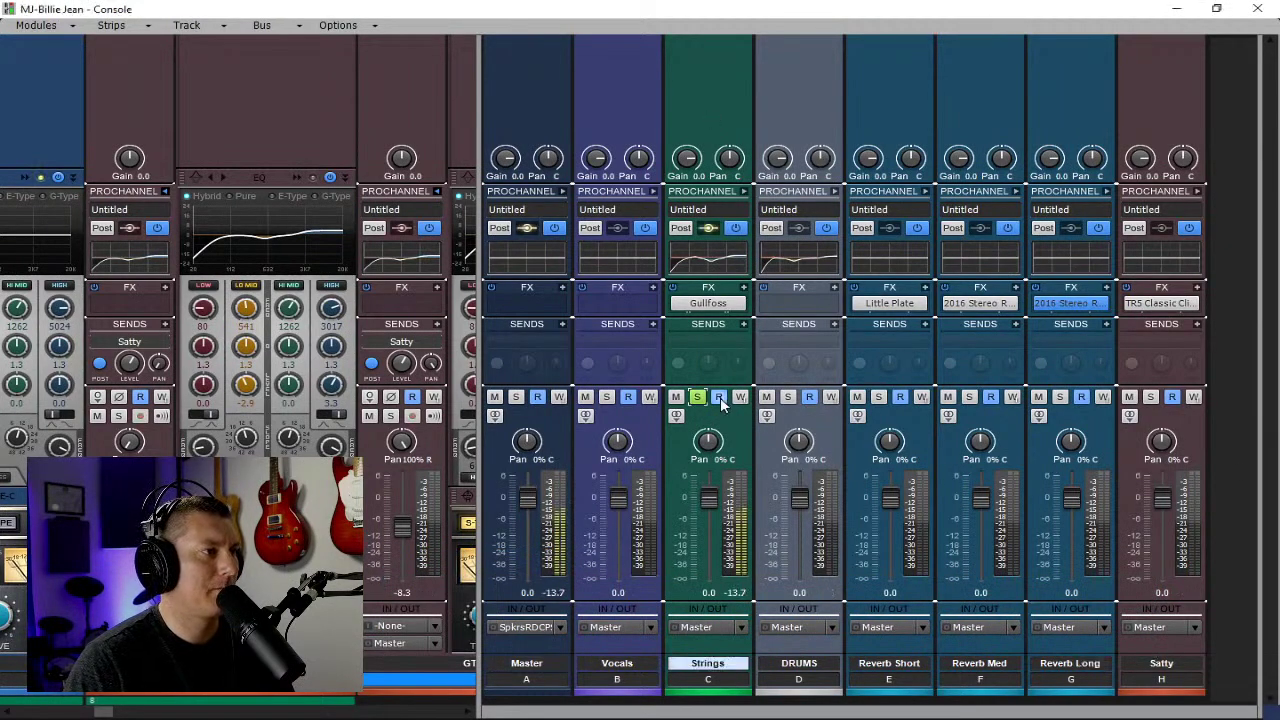
click(741, 326)
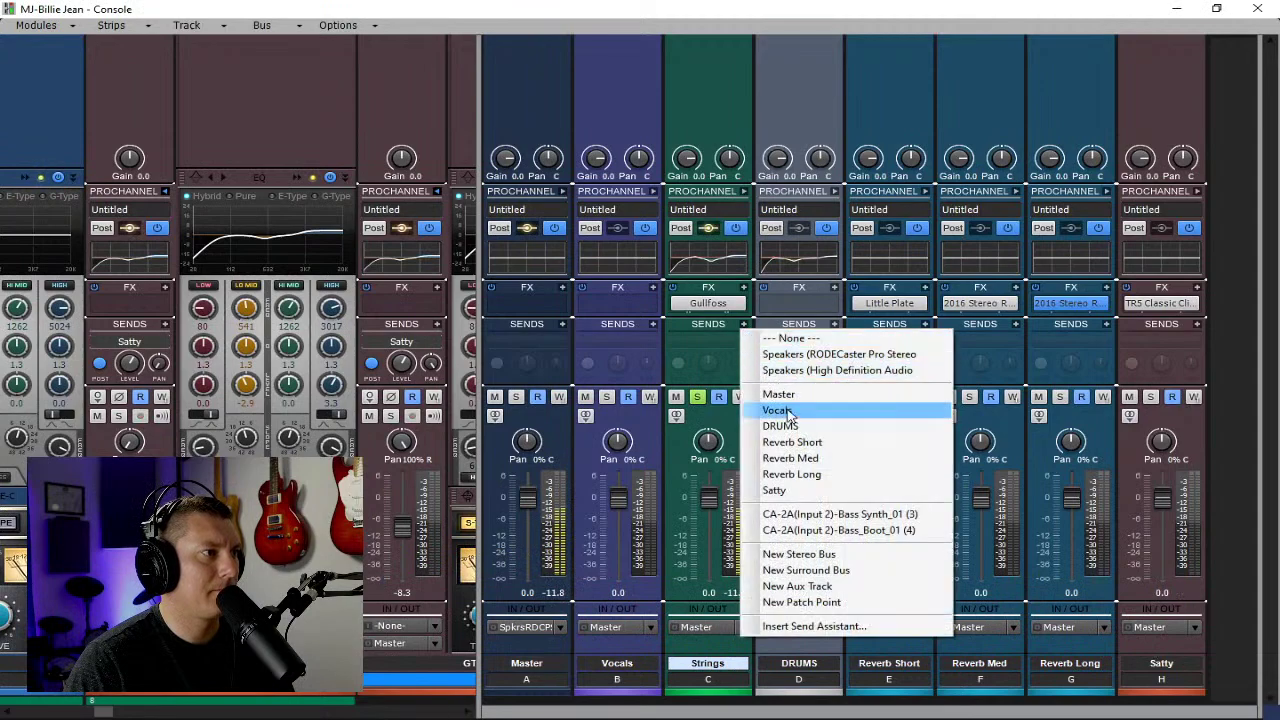
click(768, 442)
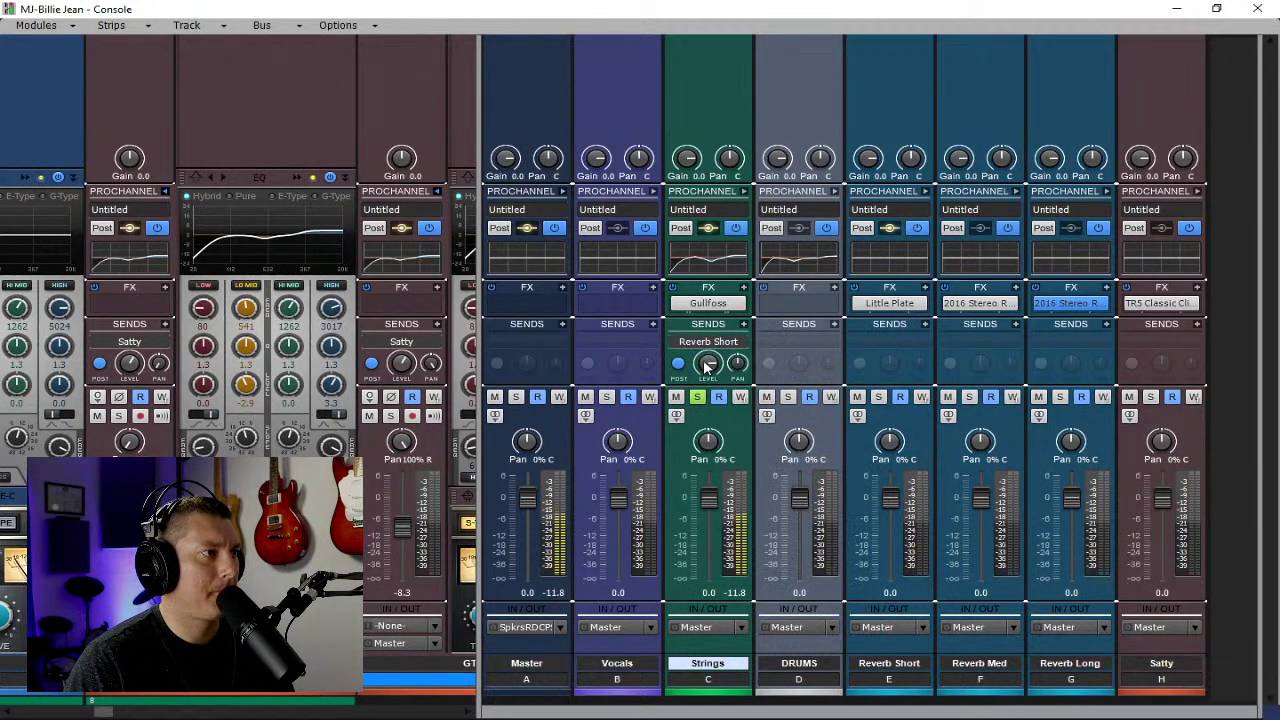
mouse_move(708, 366)
scroll(708, 363, down, 2)
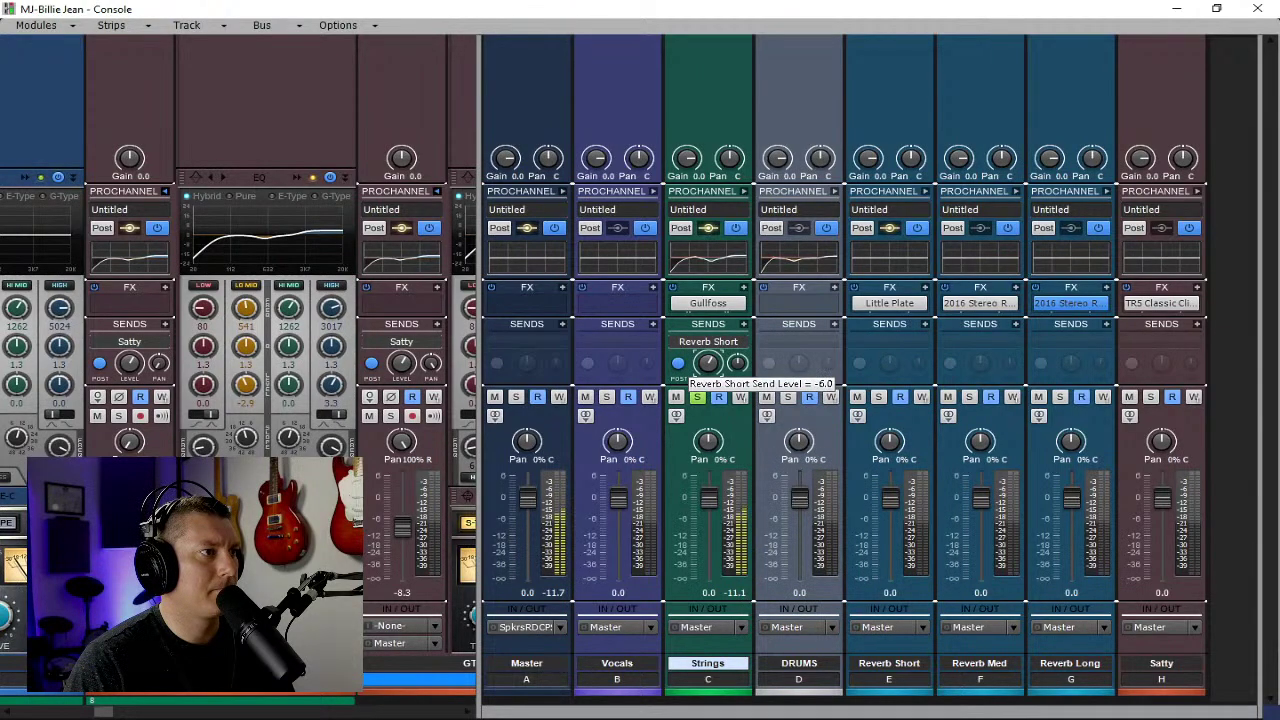
Add a send from the Strings bus to Reverb Med and lower its send level.
click(742, 325)
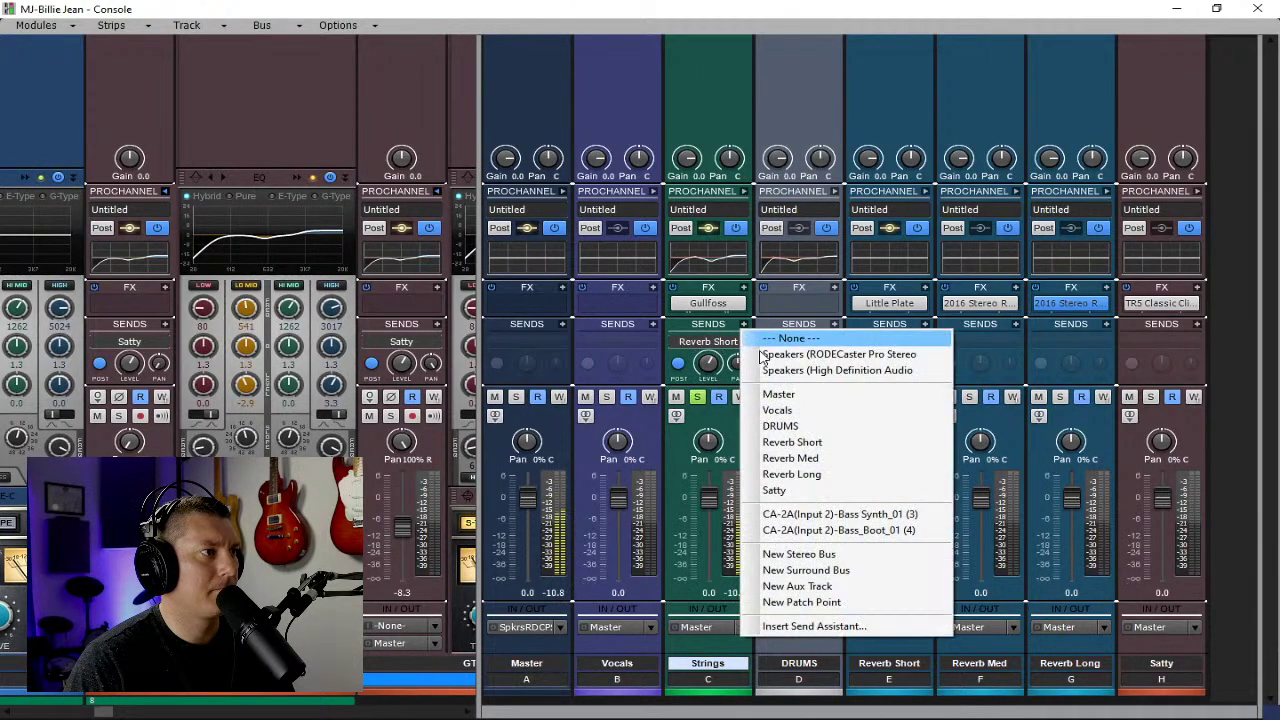
click(805, 458)
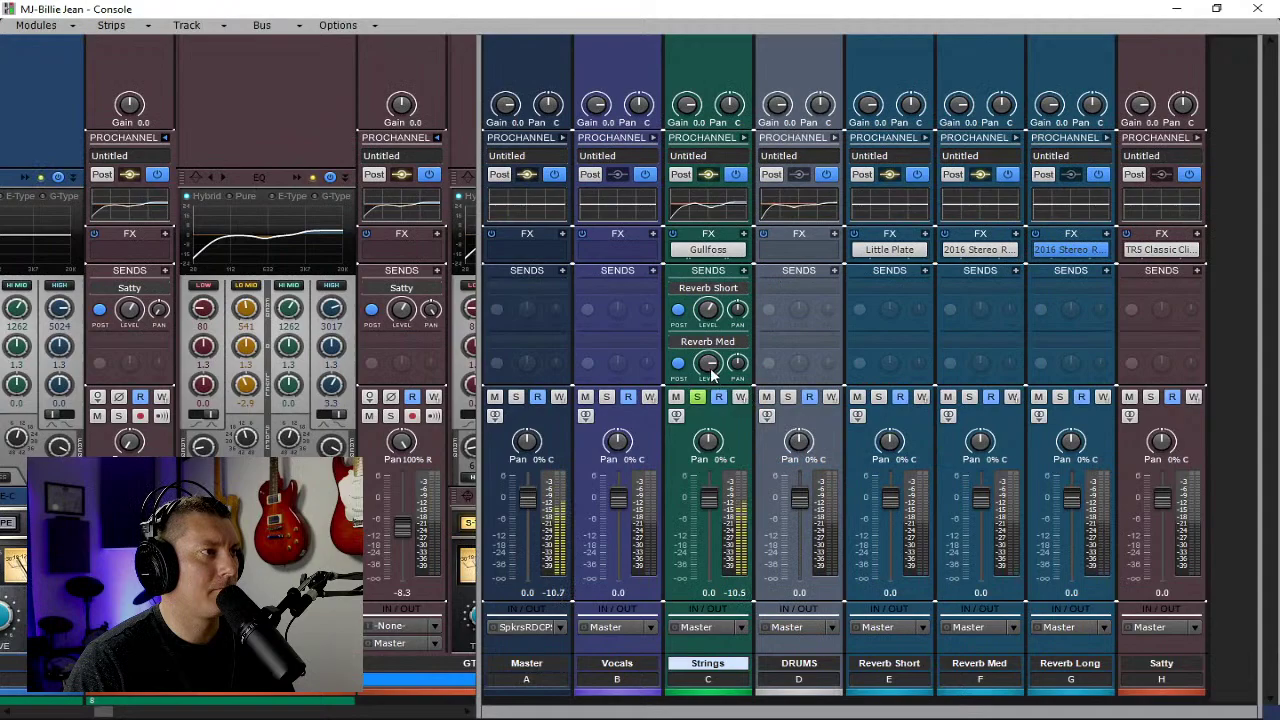
drag(704, 370, 708, 366)
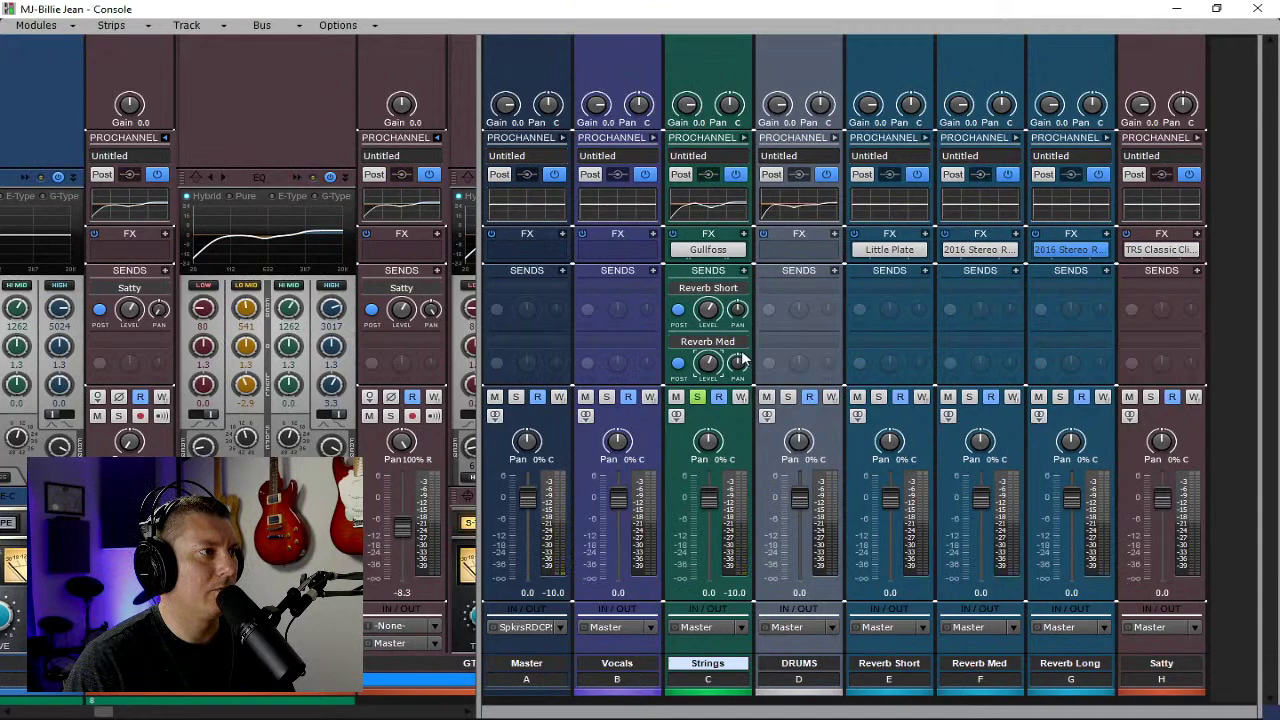
Solo the Reverb Short, Reverb Med and Reverb Long buses together with the Strings bus.
click(699, 398)
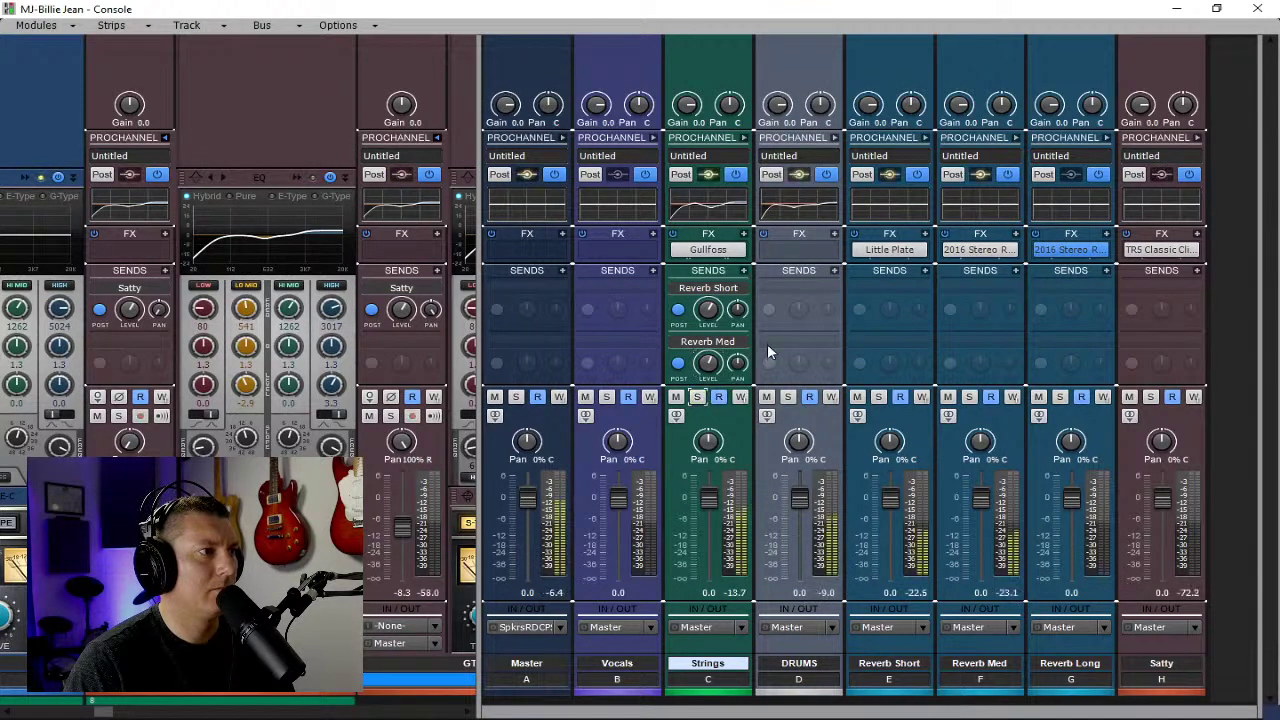
click(878, 397)
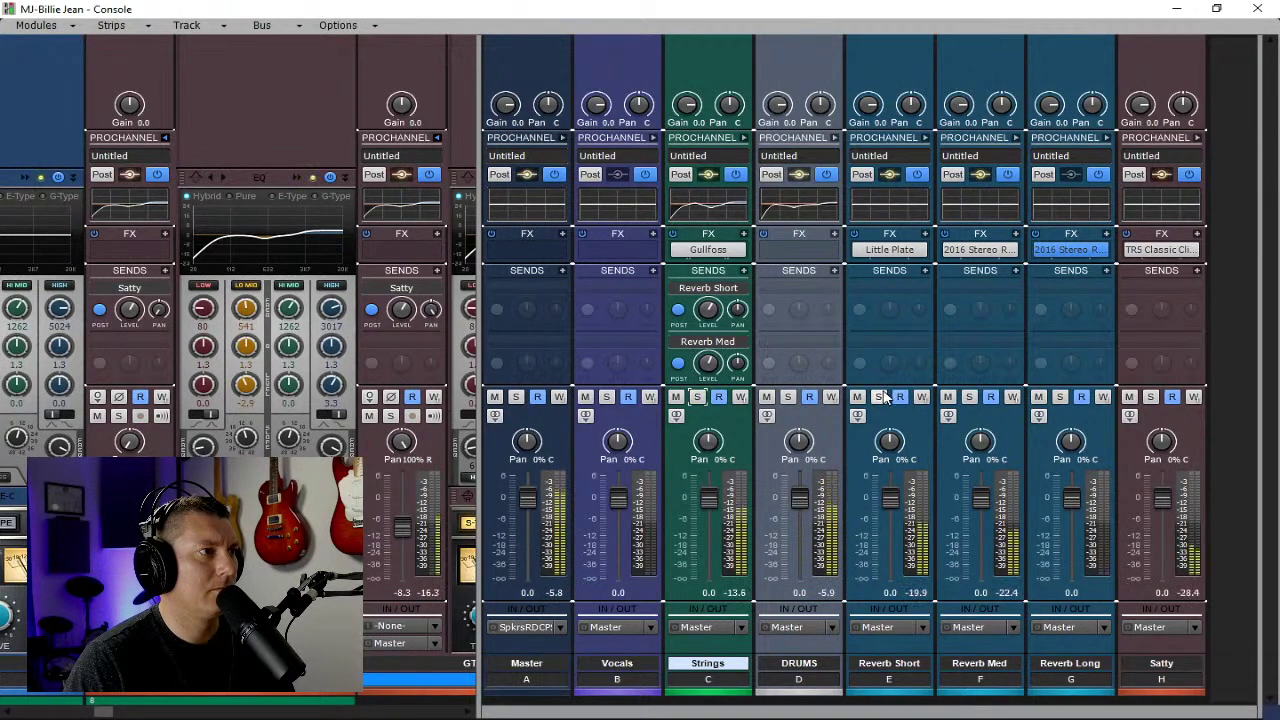
click(969, 397)
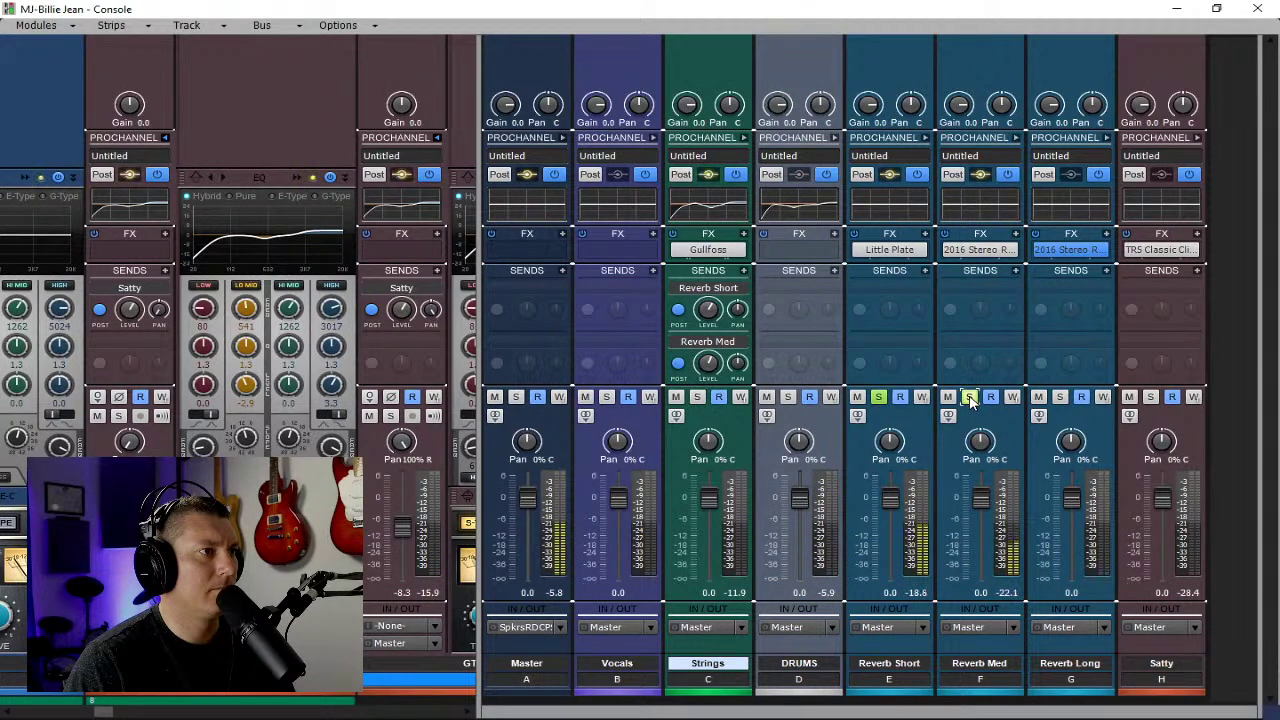
click(699, 397)
click(1060, 397)
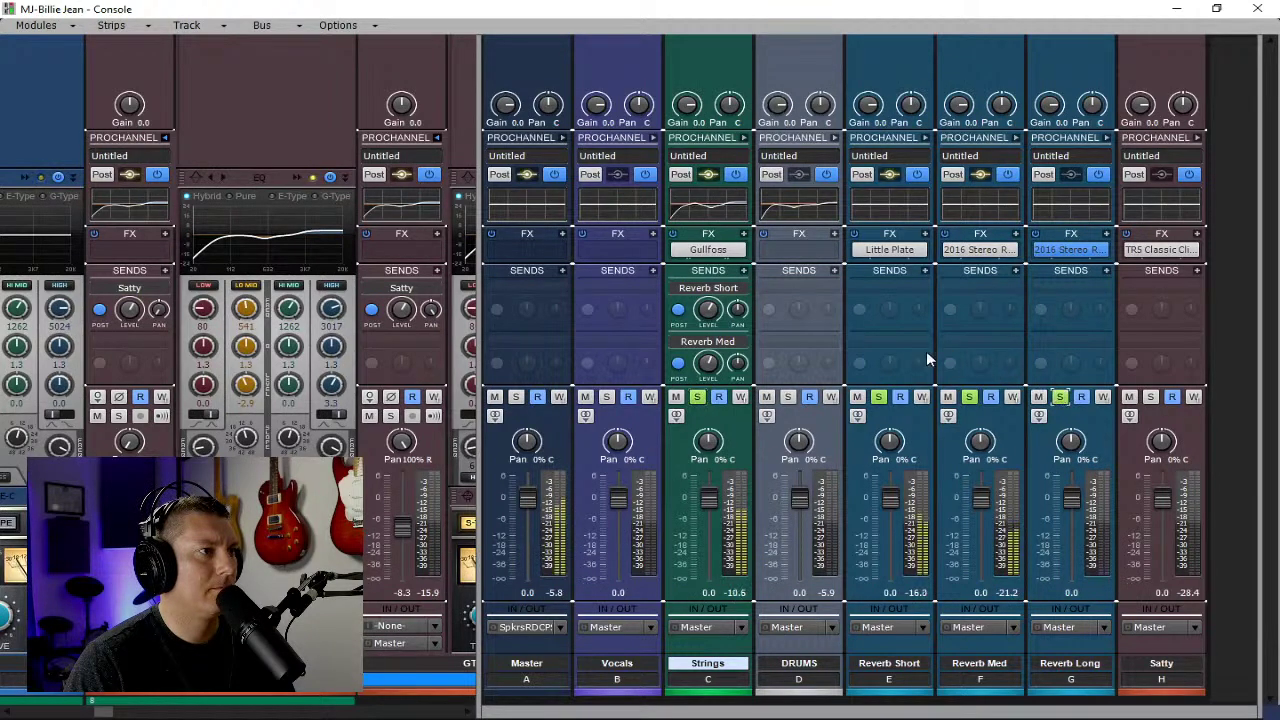
Add a send from the Strings bus to Reverb Long and lower its send level to about -8.9 dB.
click(744, 271)
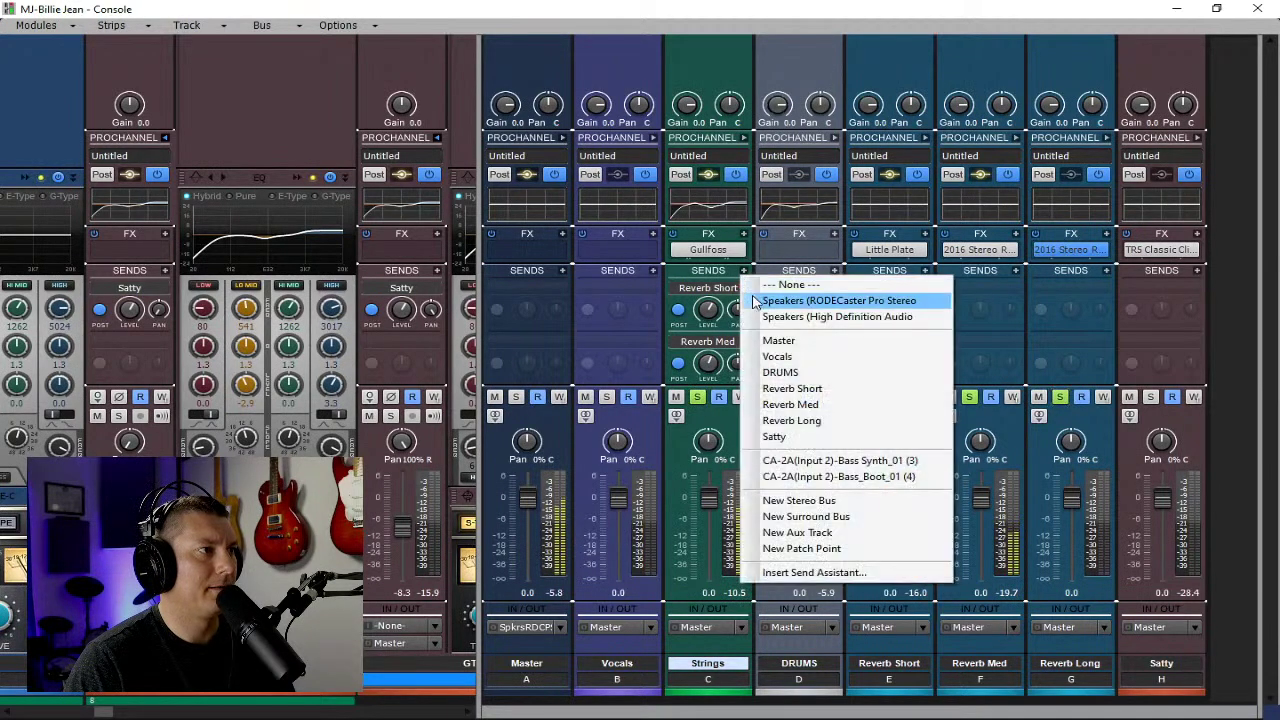
click(803, 421)
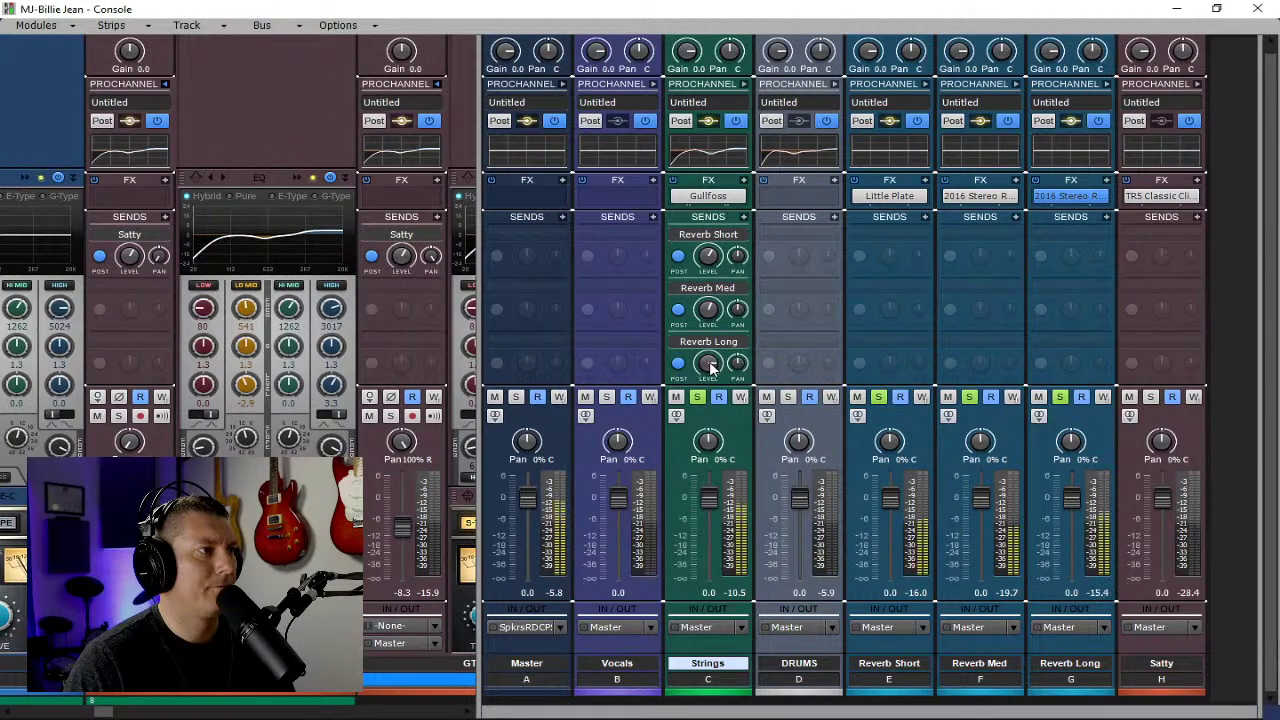
mouse_move(708, 364)
drag(708, 364, 708, 372)
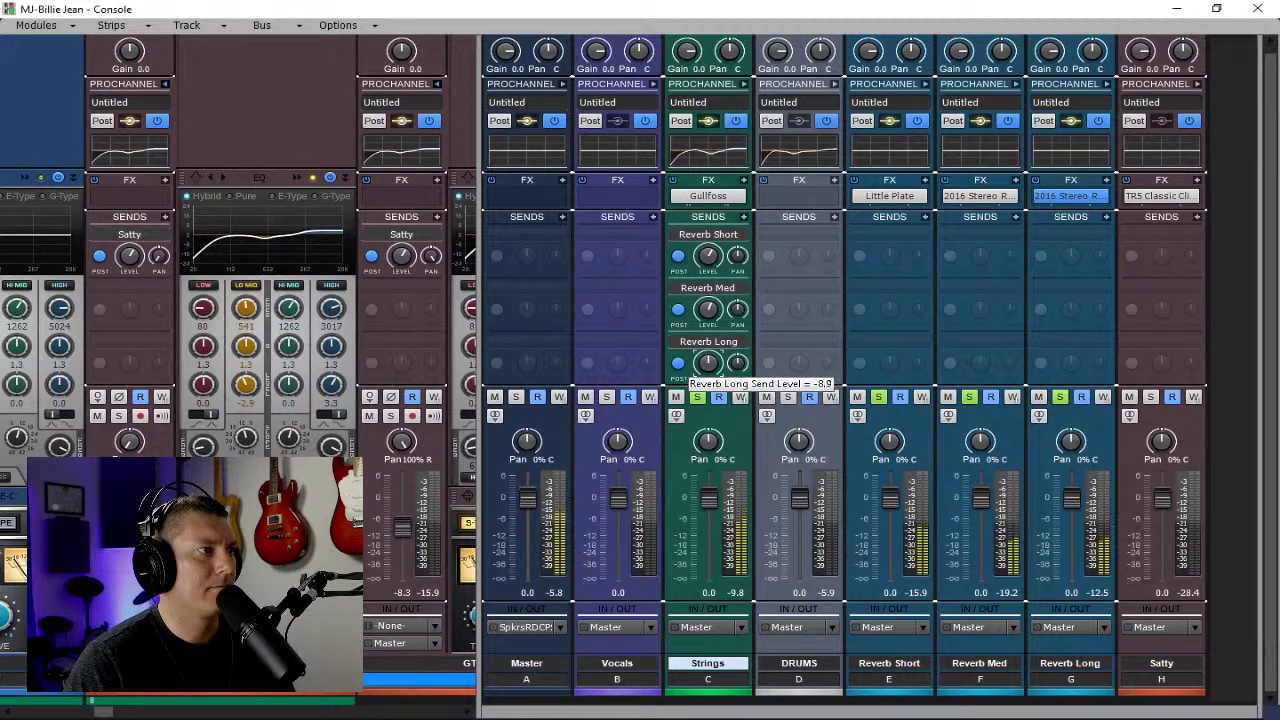
drag(708, 372, 708, 372)
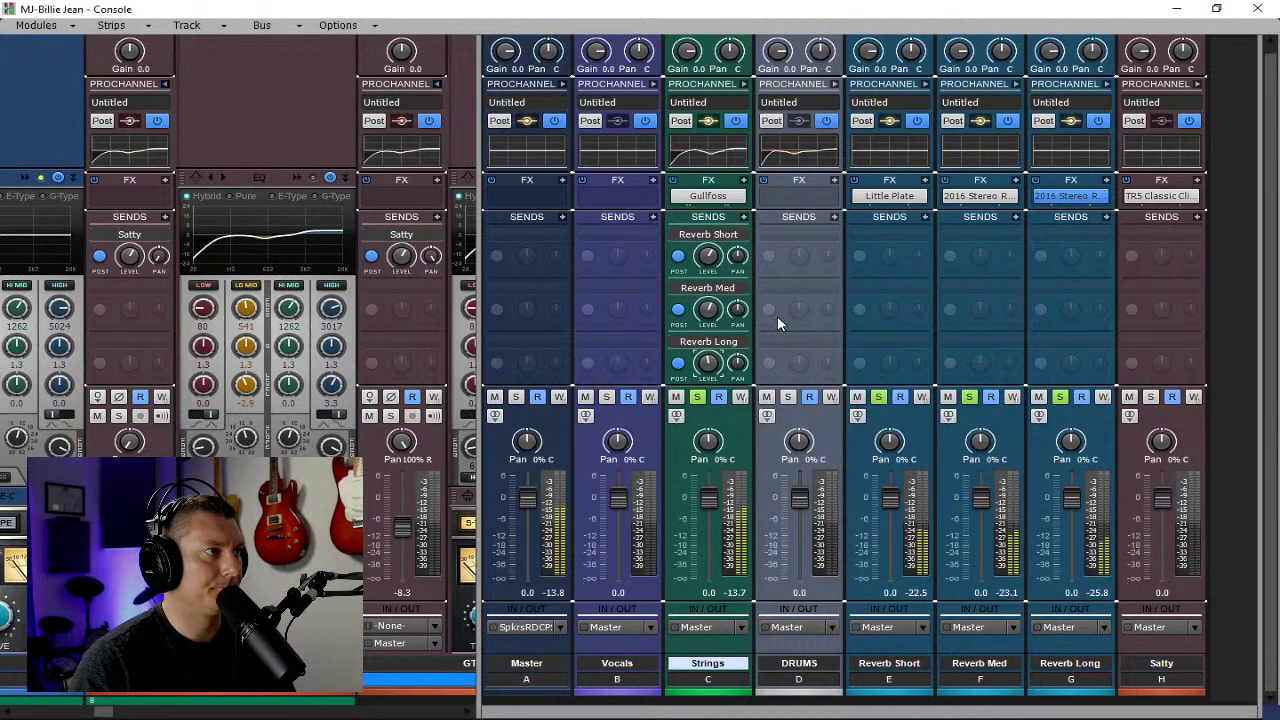
Clear the solos on the Strings bus and on all three reverb buses.
click(697, 397)
click(878, 397)
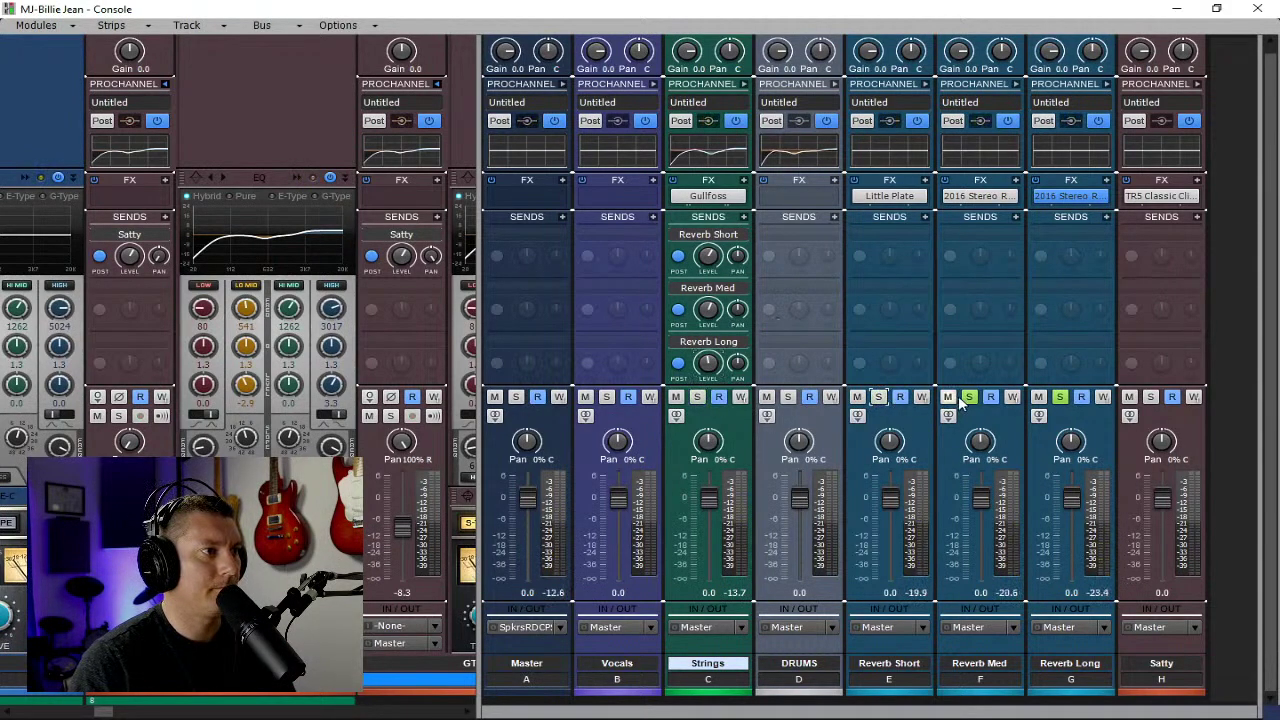
click(969, 397)
click(1060, 397)
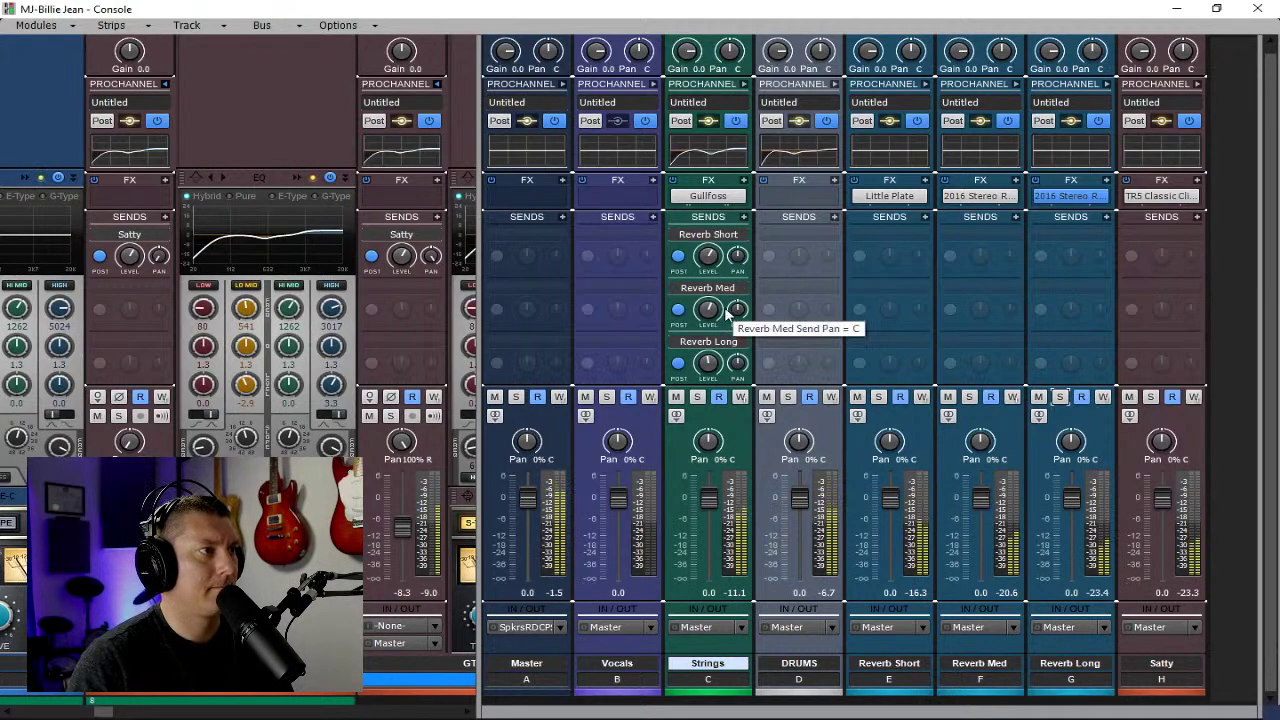
Lower the Reverb Short send level on the Strings bus further while the full mix plays.
mouse_move(709, 313)
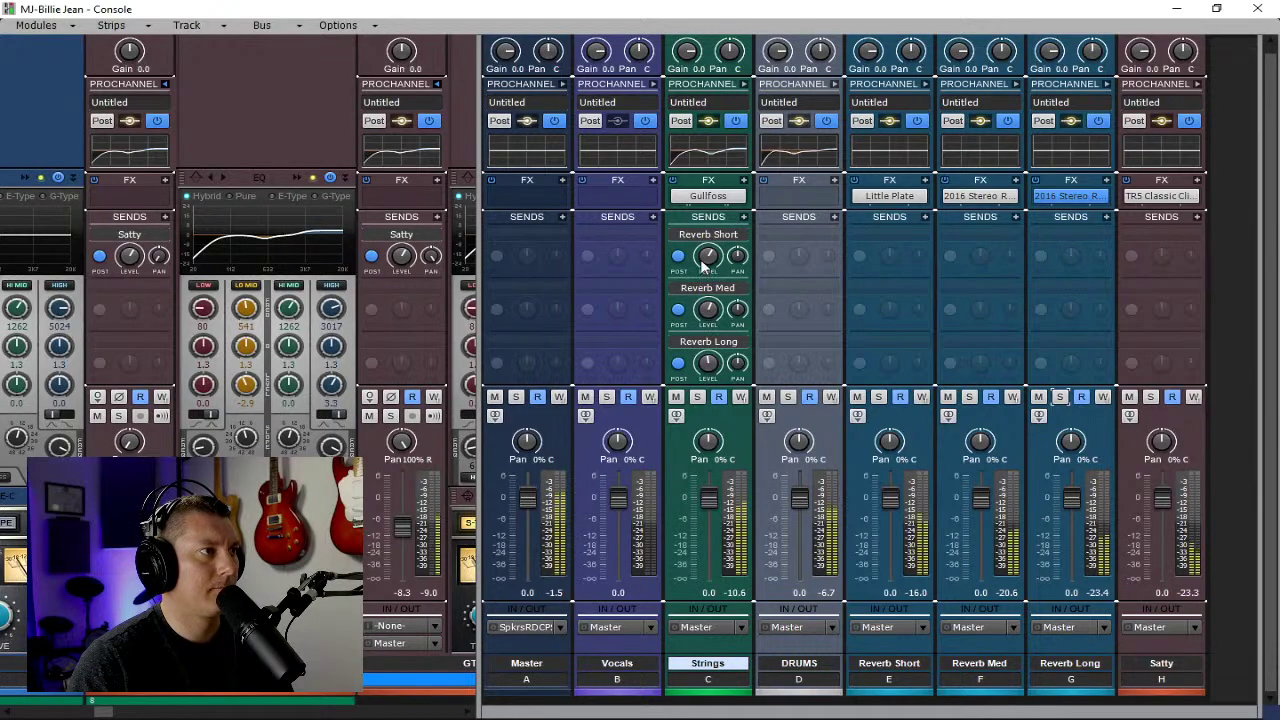
mouse_move(707, 264)
drag(708, 261, 705, 262)
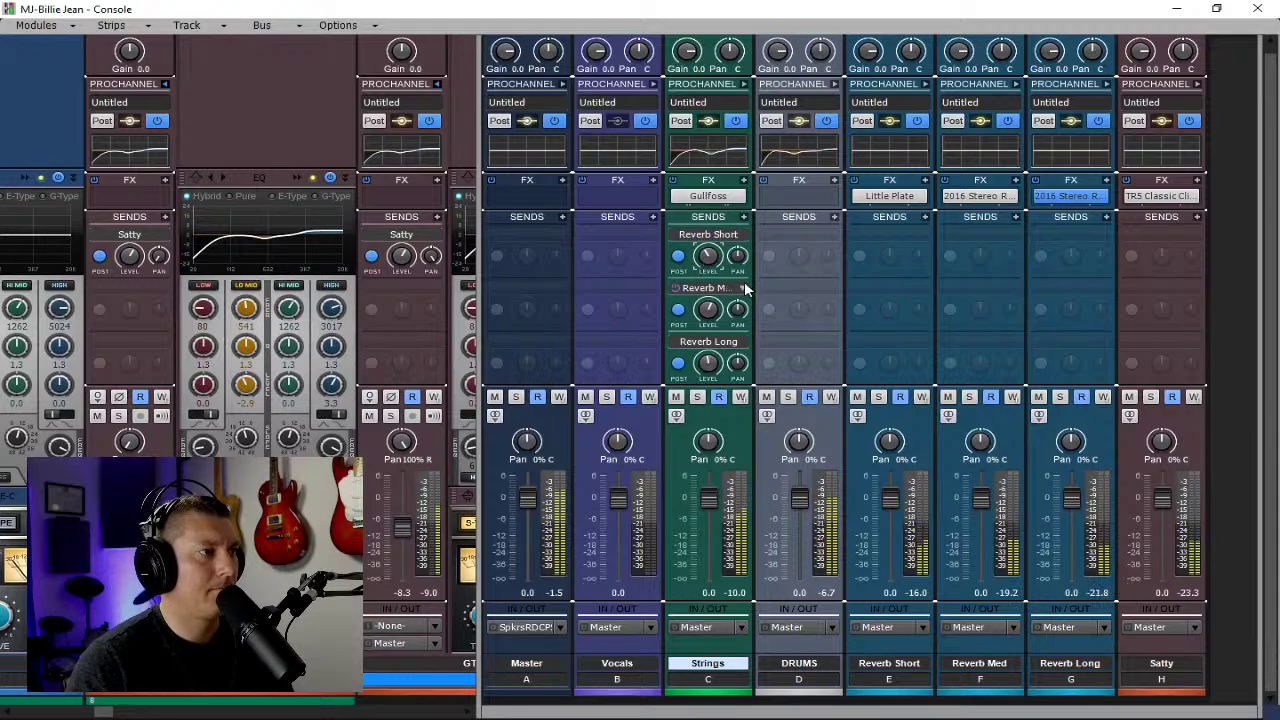
Add a send from the DRUMS bus to Reverb Short and adjust its send level below the default.
click(834, 217)
click(880, 340)
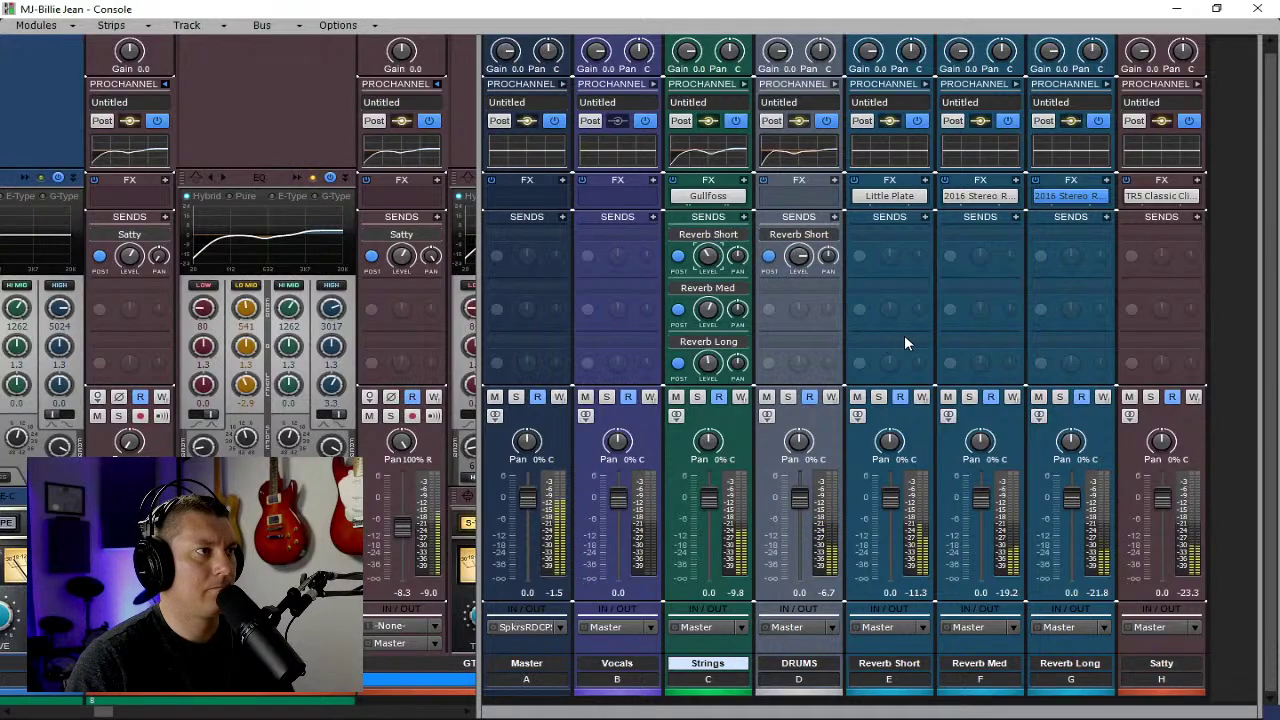
drag(797, 258, 797, 279)
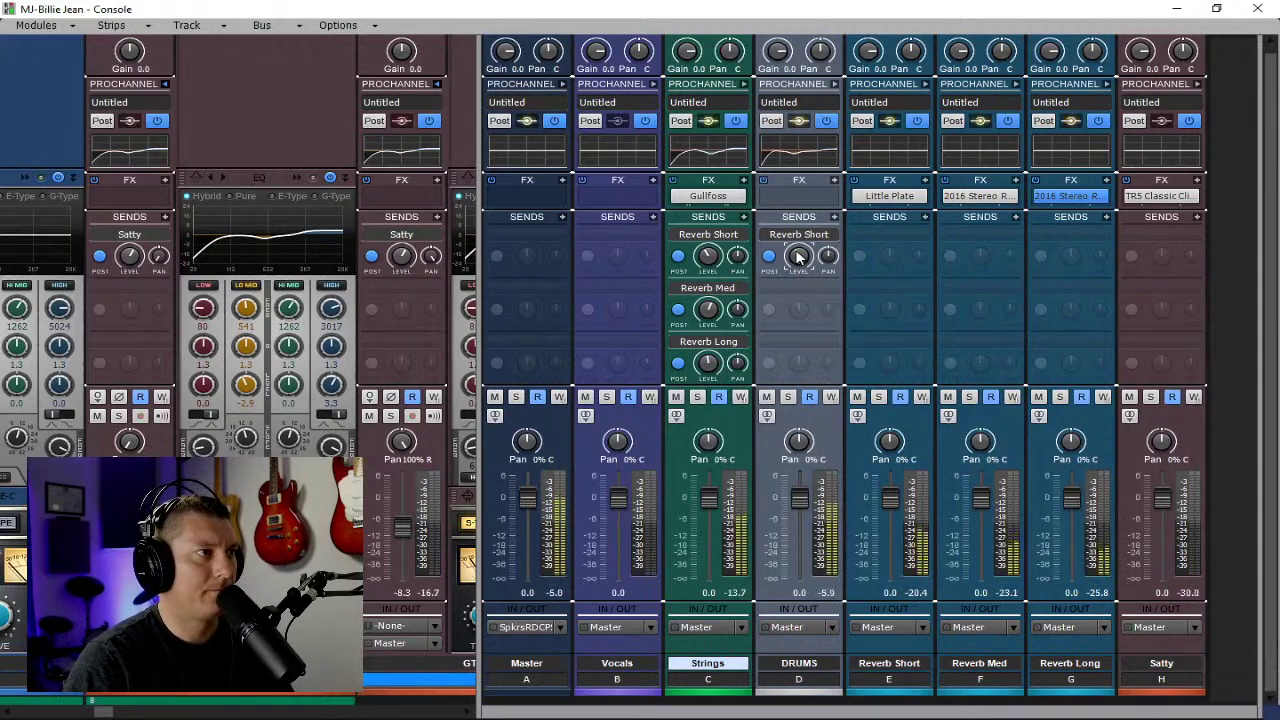
drag(798, 256, 798, 240)
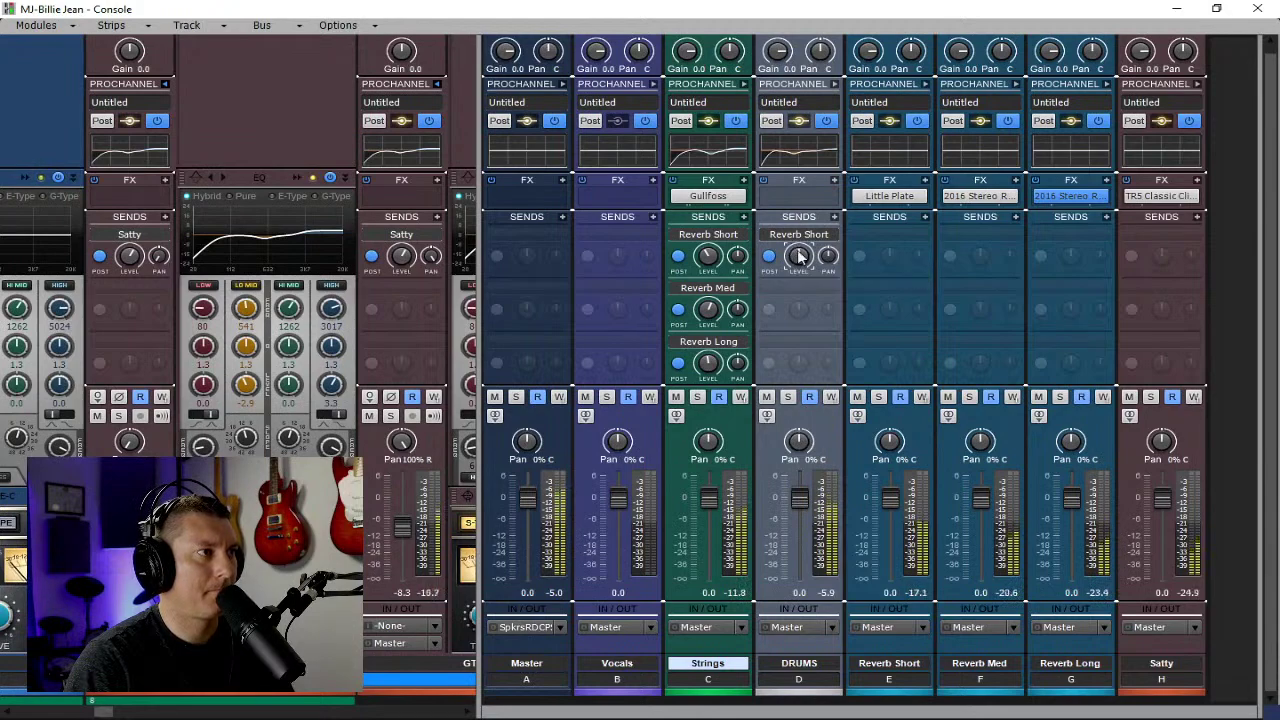
Solo the DRUMS and Reverb Short buses together and lower the Reverb Short send level on DRUMS slightly.
click(789, 397)
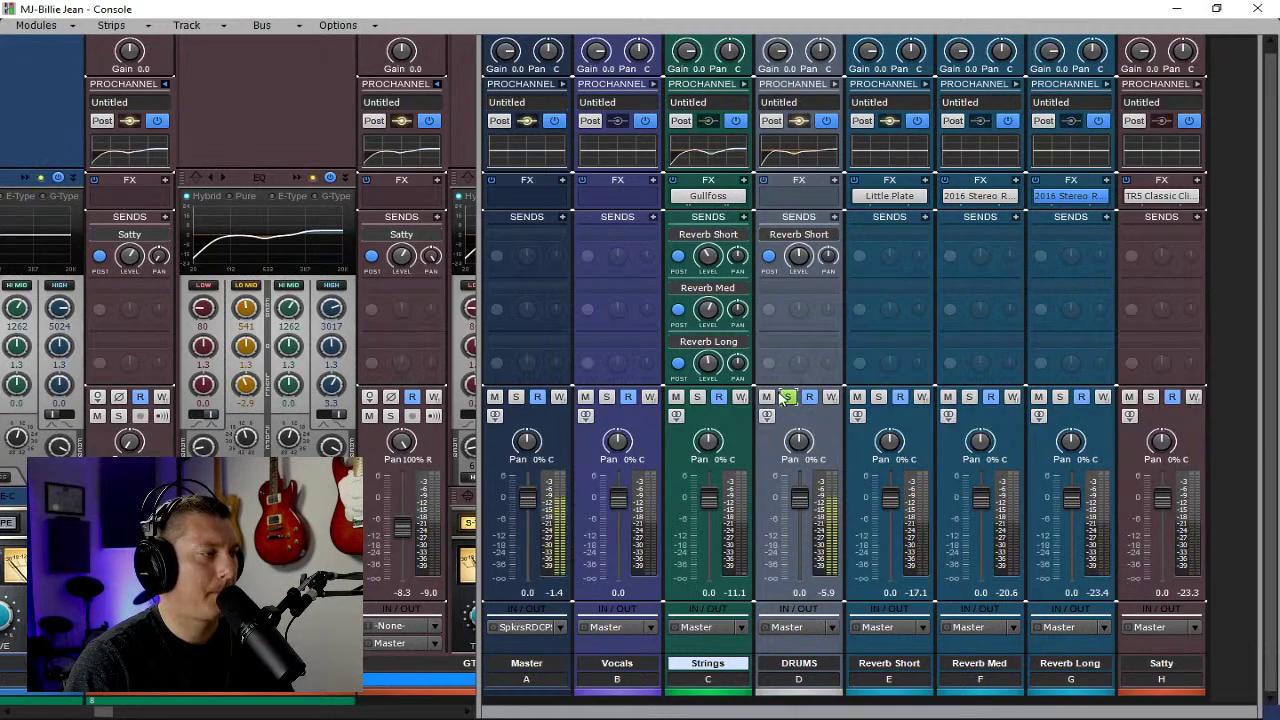
click(789, 397)
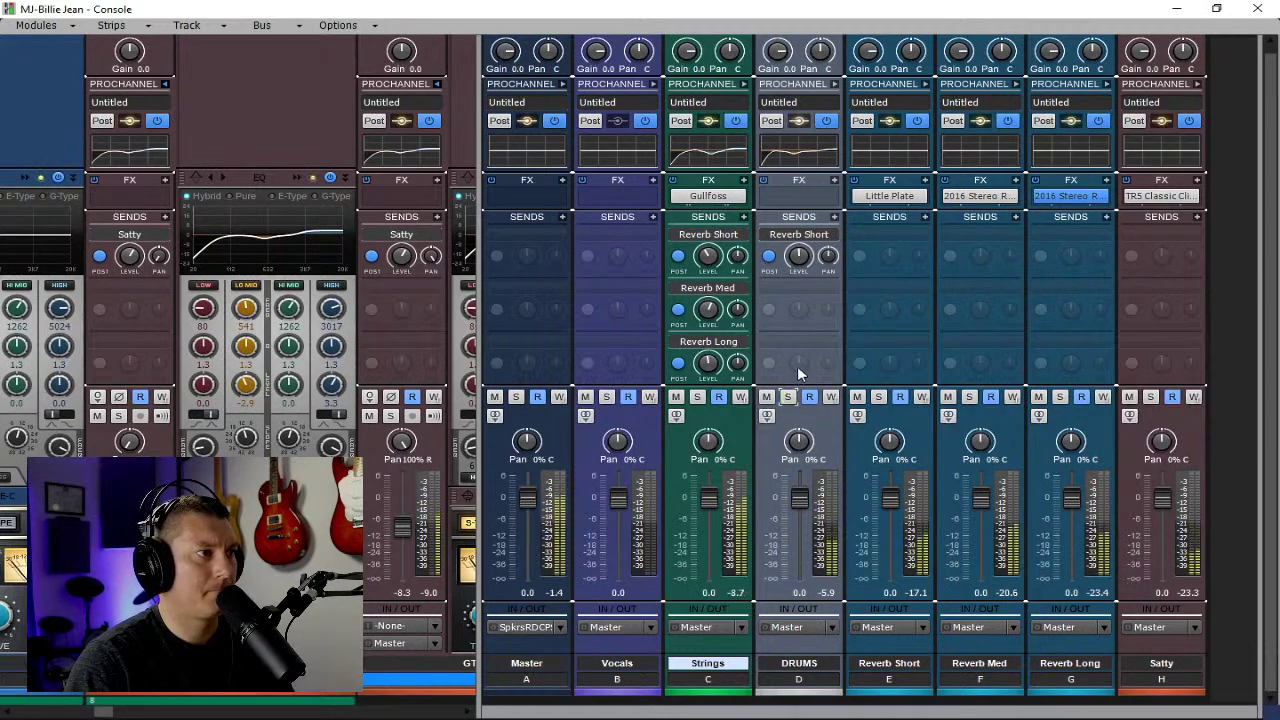
click(789, 397)
click(879, 397)
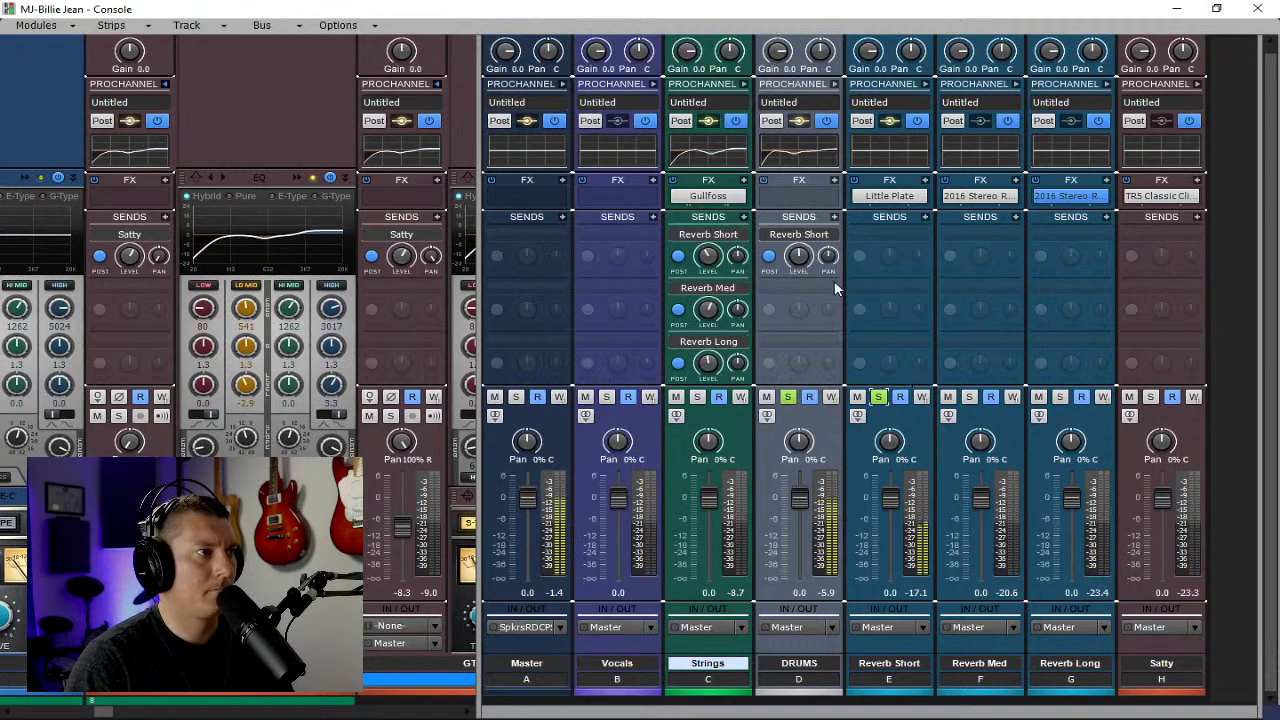
mouse_move(800, 258)
scroll(800, 258, down, 2)
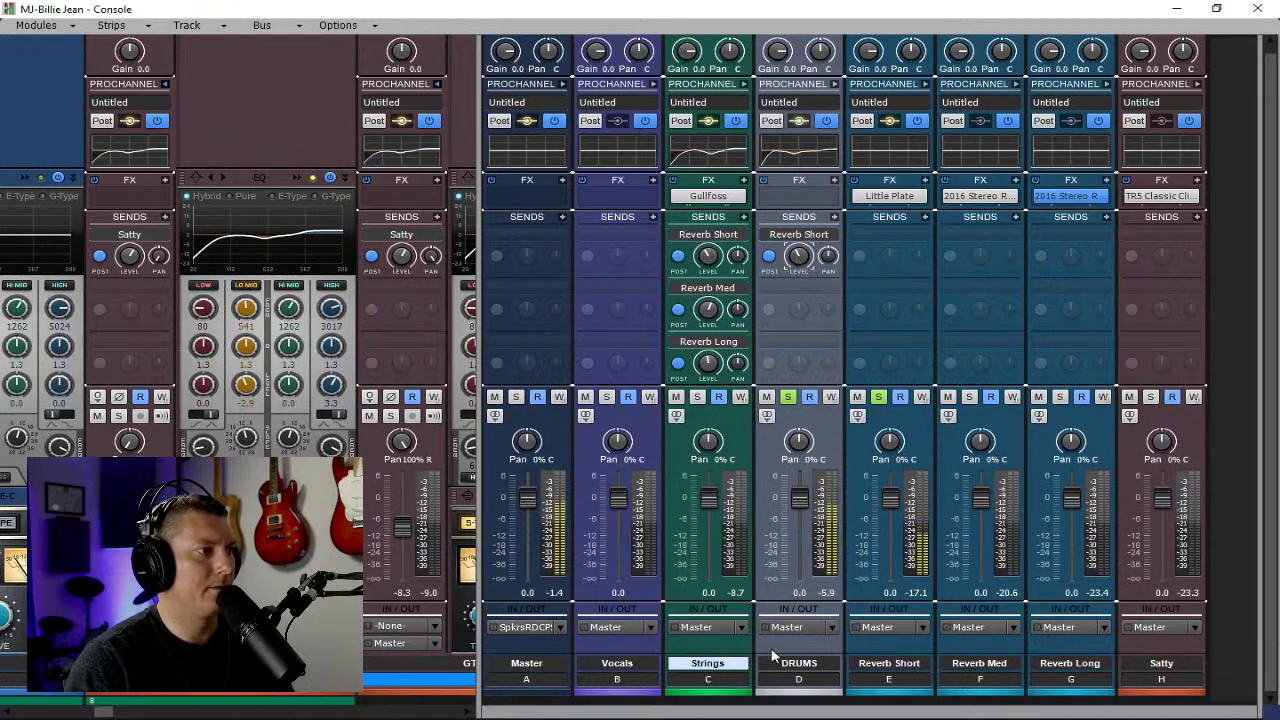
Widen the track area, find the Synth Tom PU_01 (31) track and route its output to Master instead of DRUMS.
drag(486, 532, 803, 620)
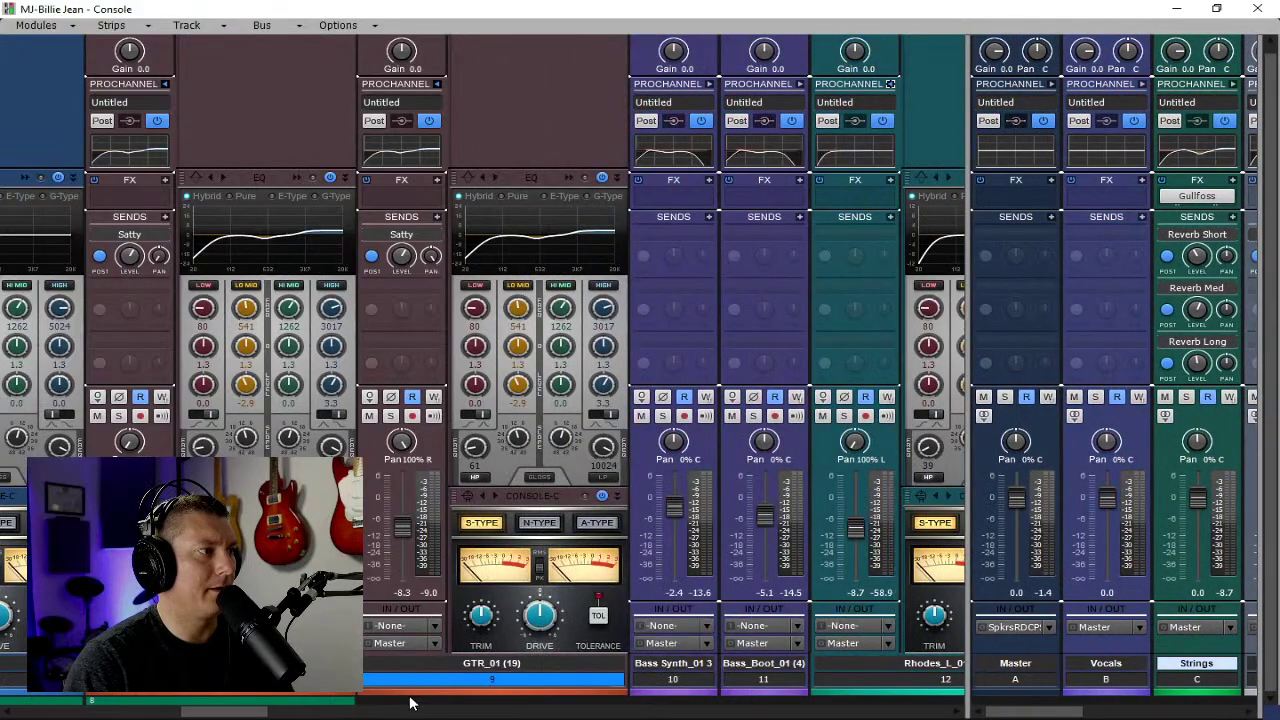
drag(225, 712, 762, 710)
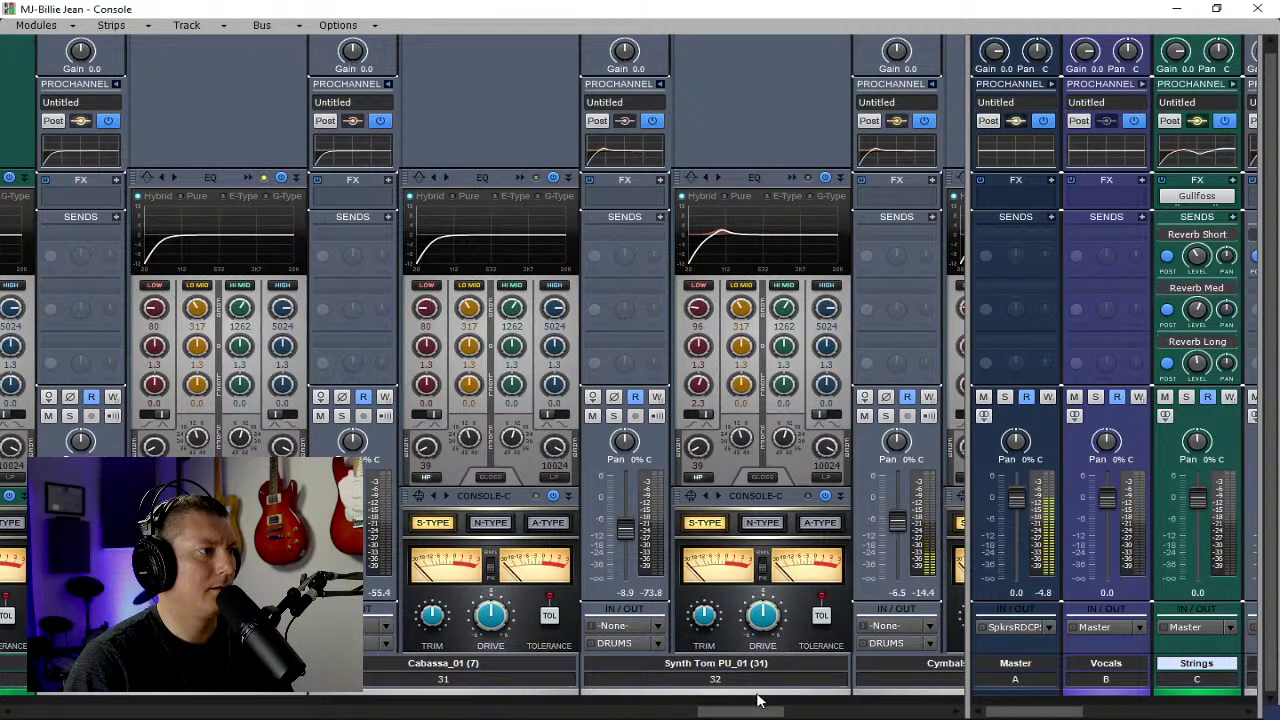
mouse_move(756, 711)
mouse_down()
mouse_move(733, 716)
mouse_move(897, 716)
mouse_move(692, 716)
mouse_move(742, 716)
mouse_up()
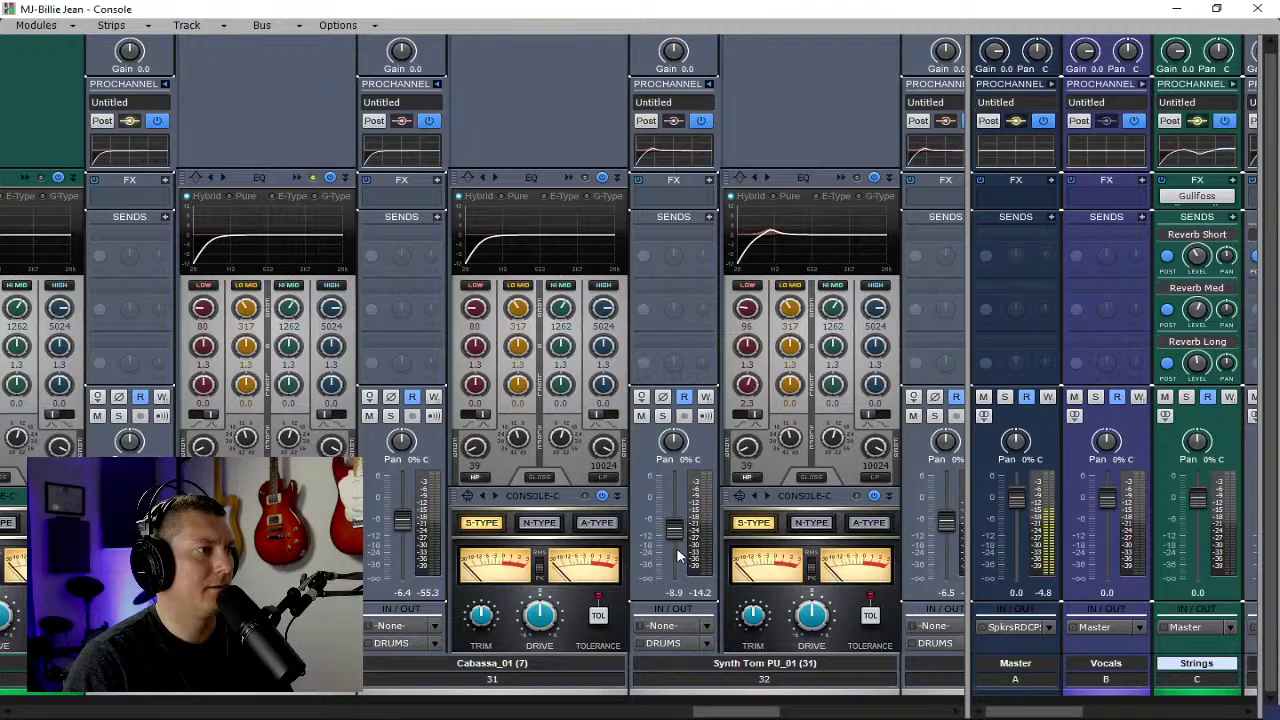
mouse_move(677, 556)
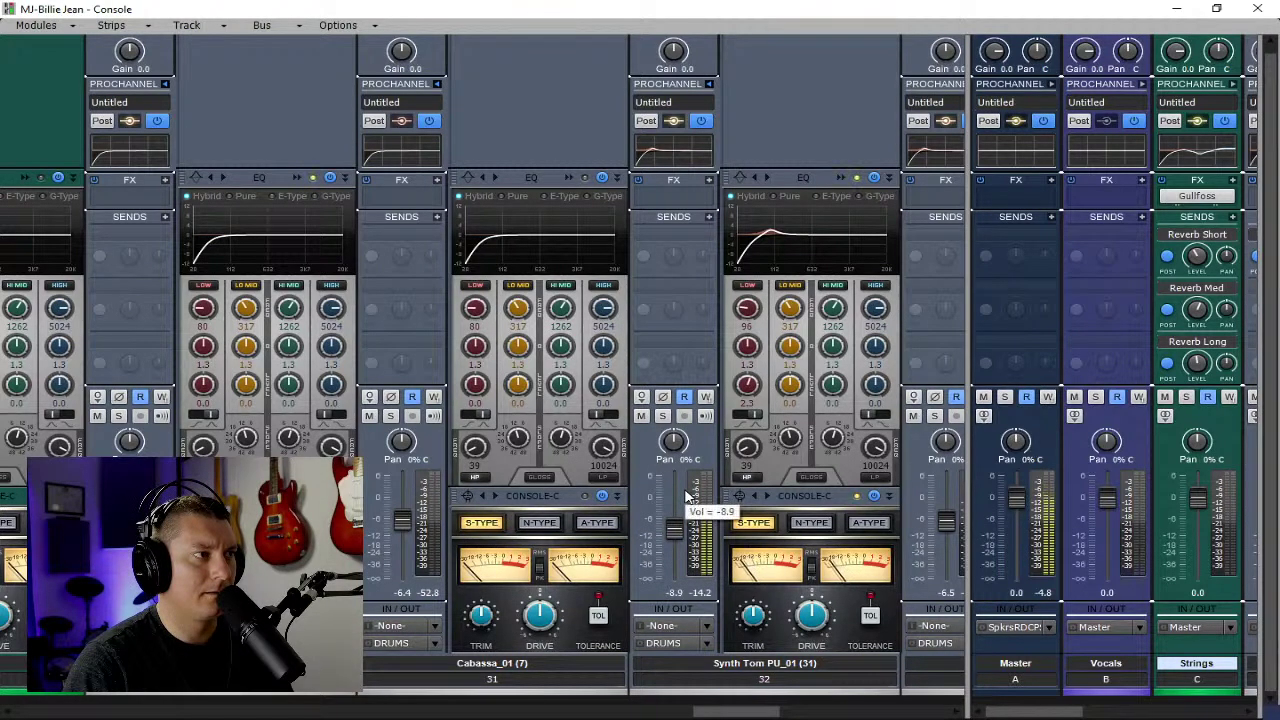
click(707, 643)
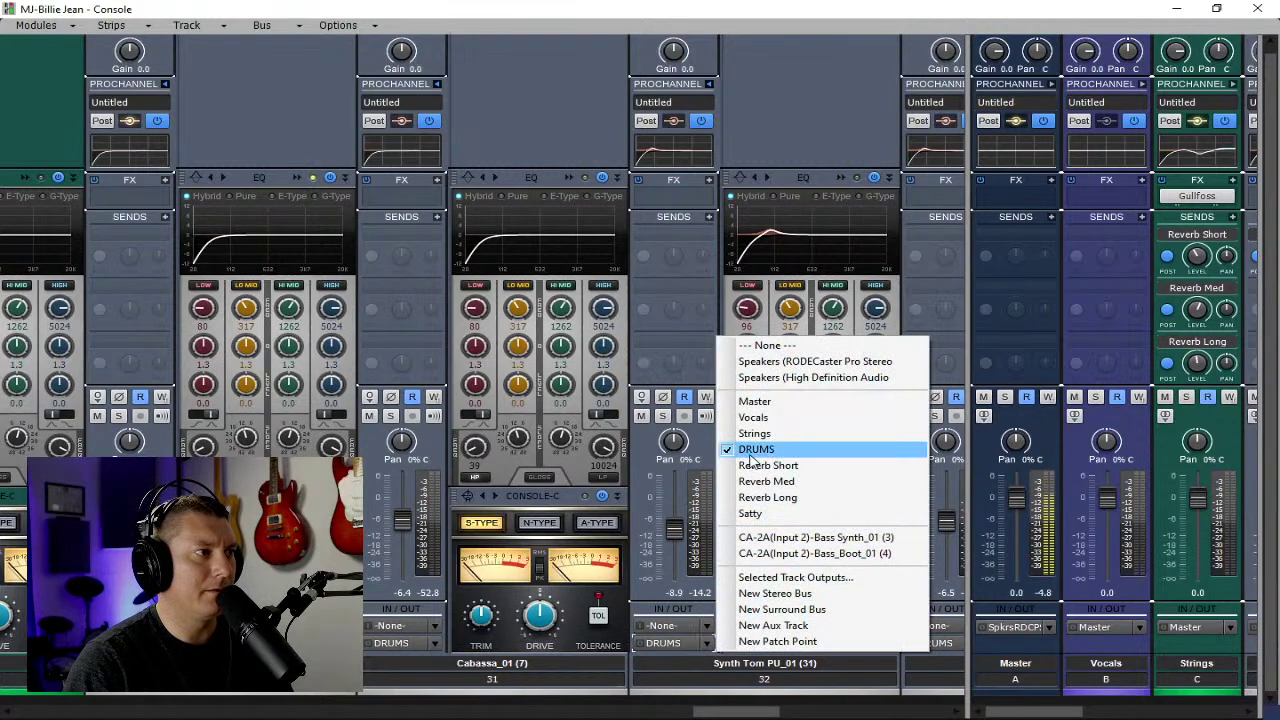
click(761, 401)
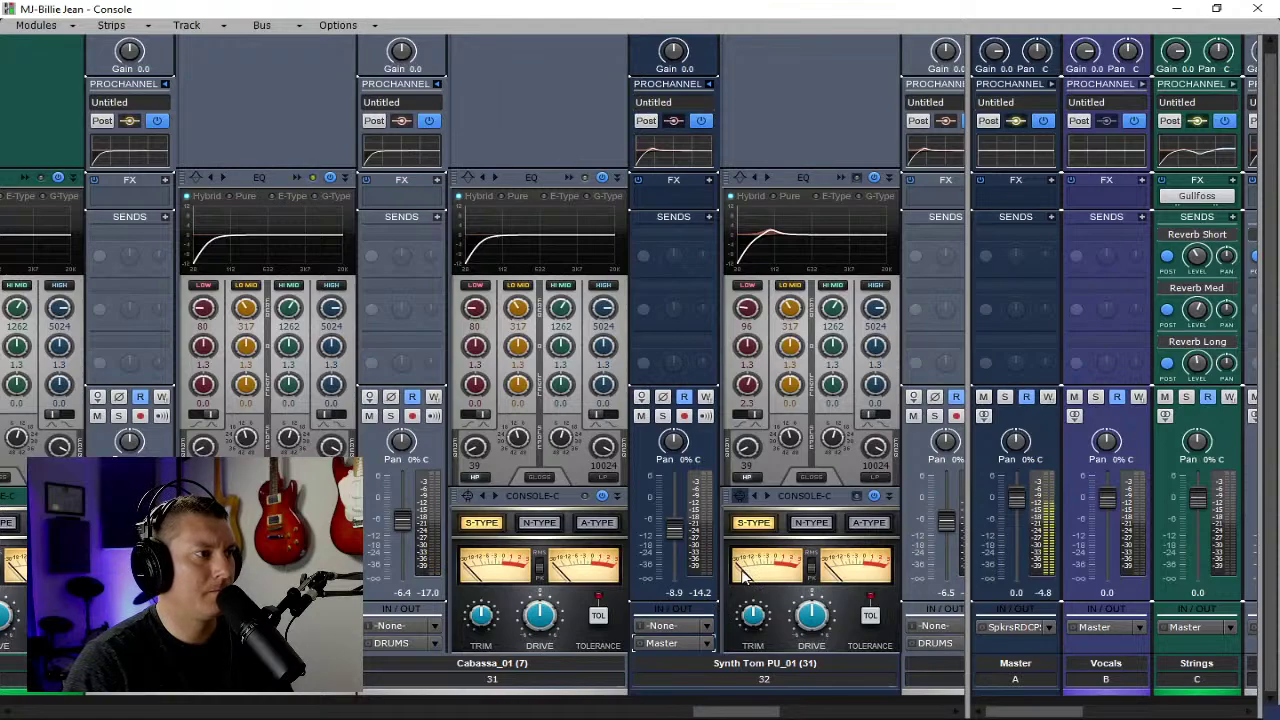
Solo Reverb Med and Reverb Long too, add a Reverb Med send to the DRUMS bus and lower its level.
drag(718, 713, 889, 707)
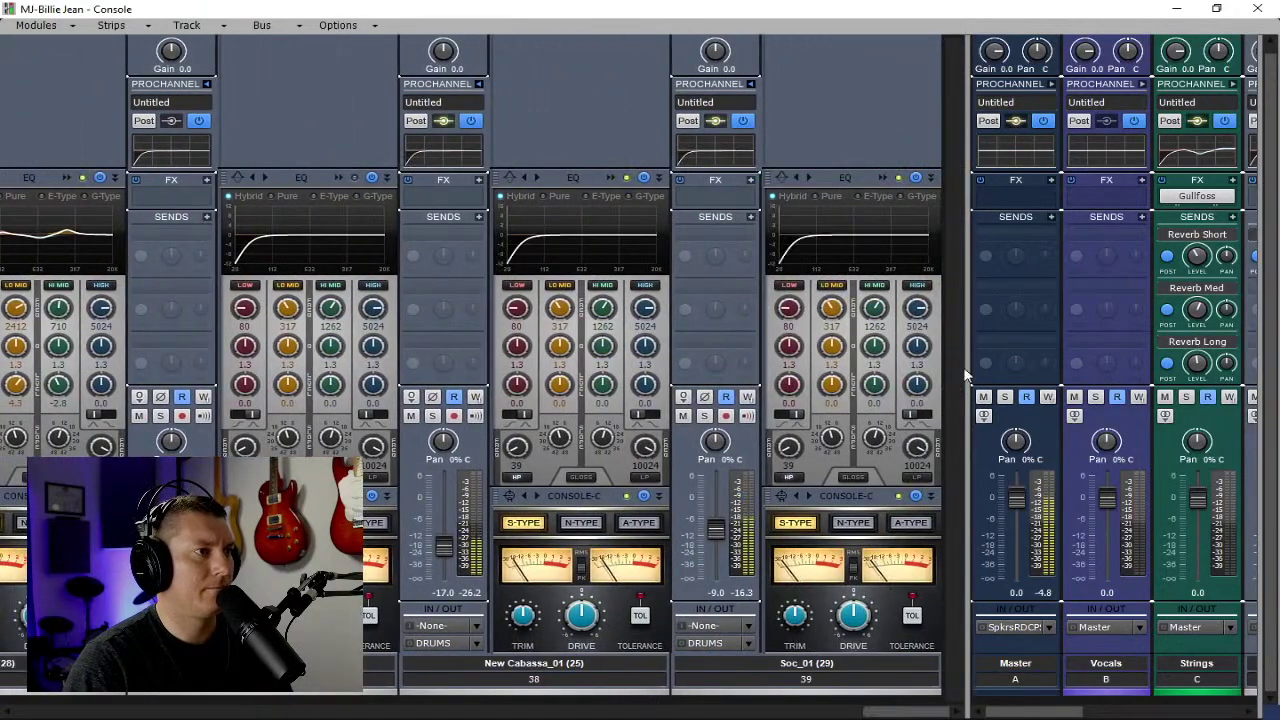
drag(967, 384, 410, 385)
click(907, 397)
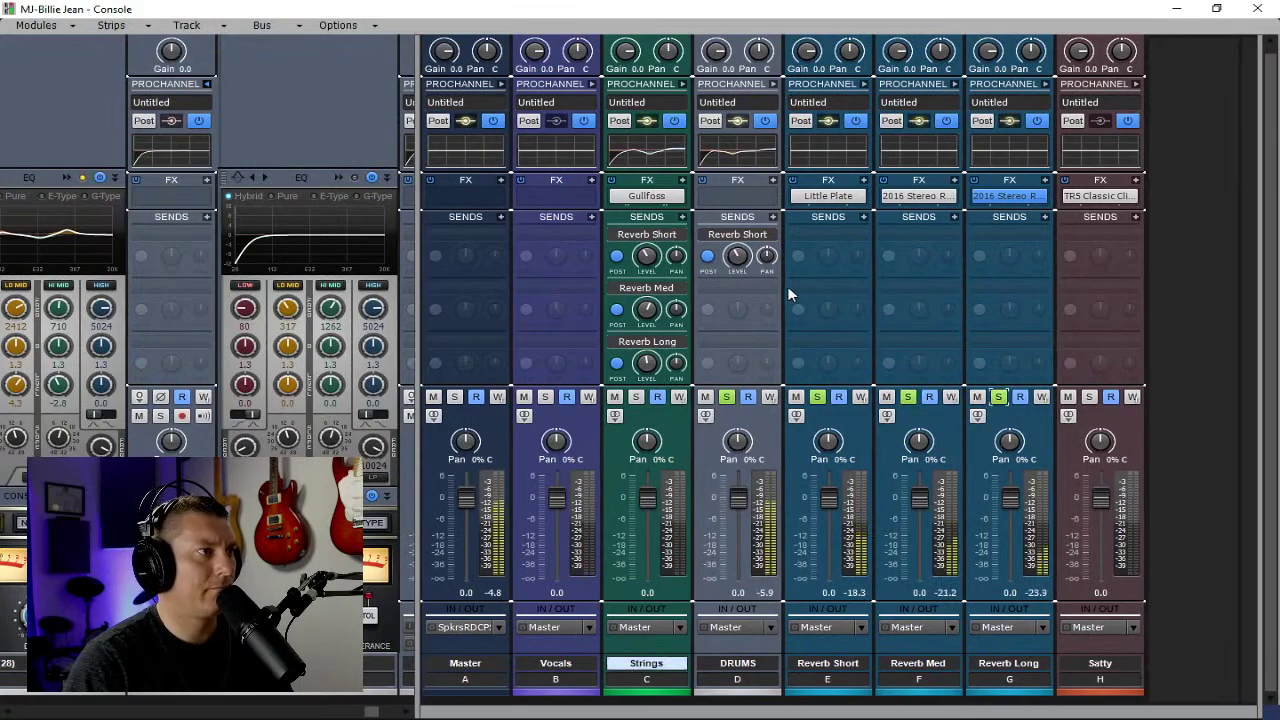
click(773, 217)
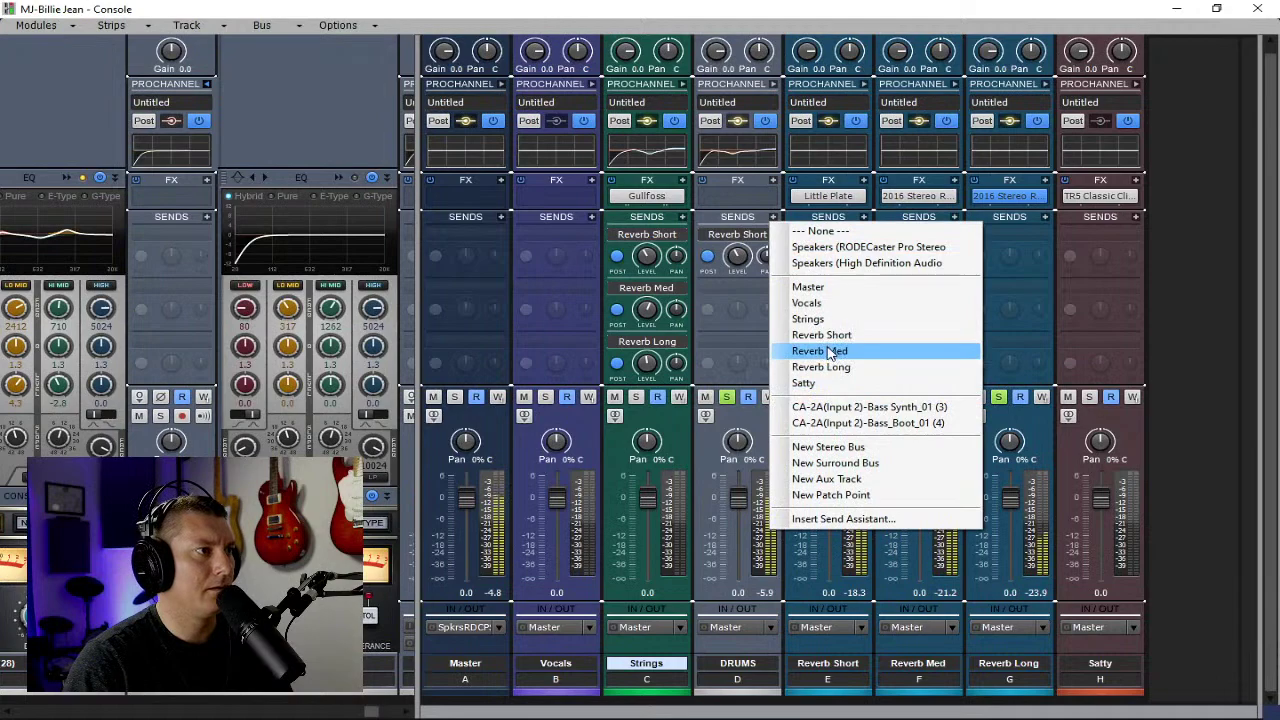
click(835, 348)
drag(737, 309, 737, 316)
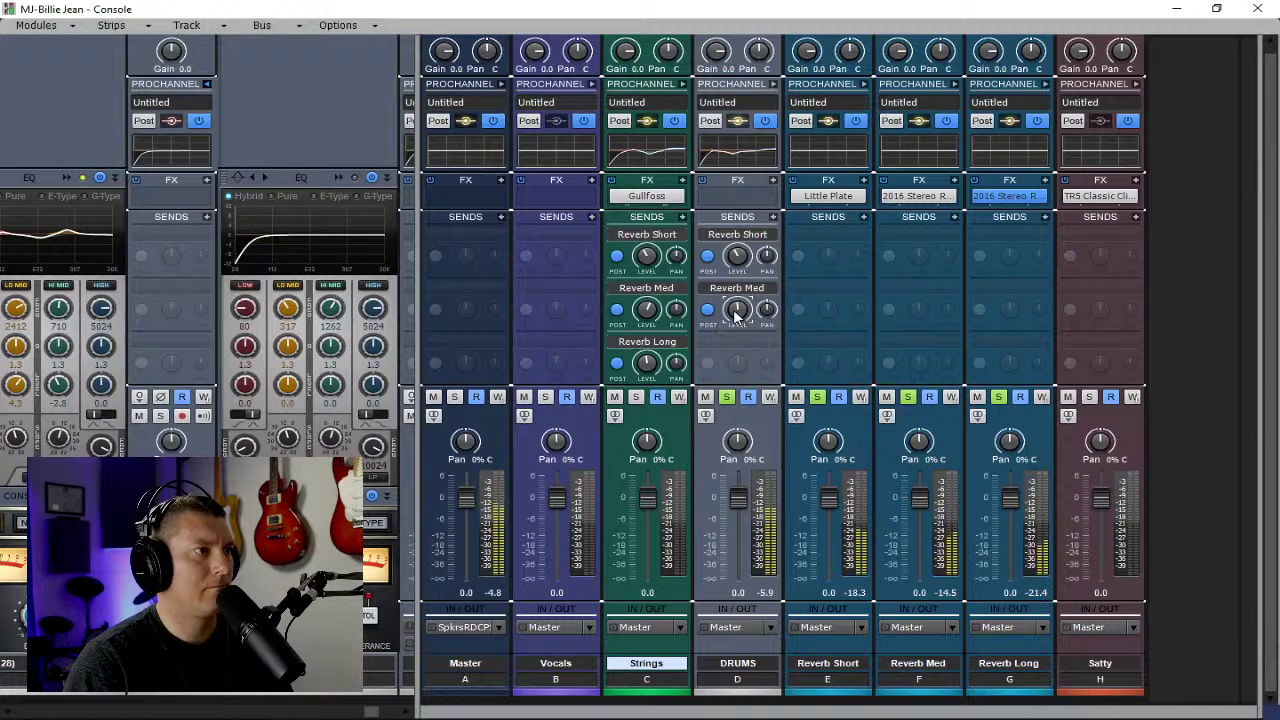
Add a Reverb Long send to the DRUMS bus and lower its send level to about -10 dB.
click(773, 217)
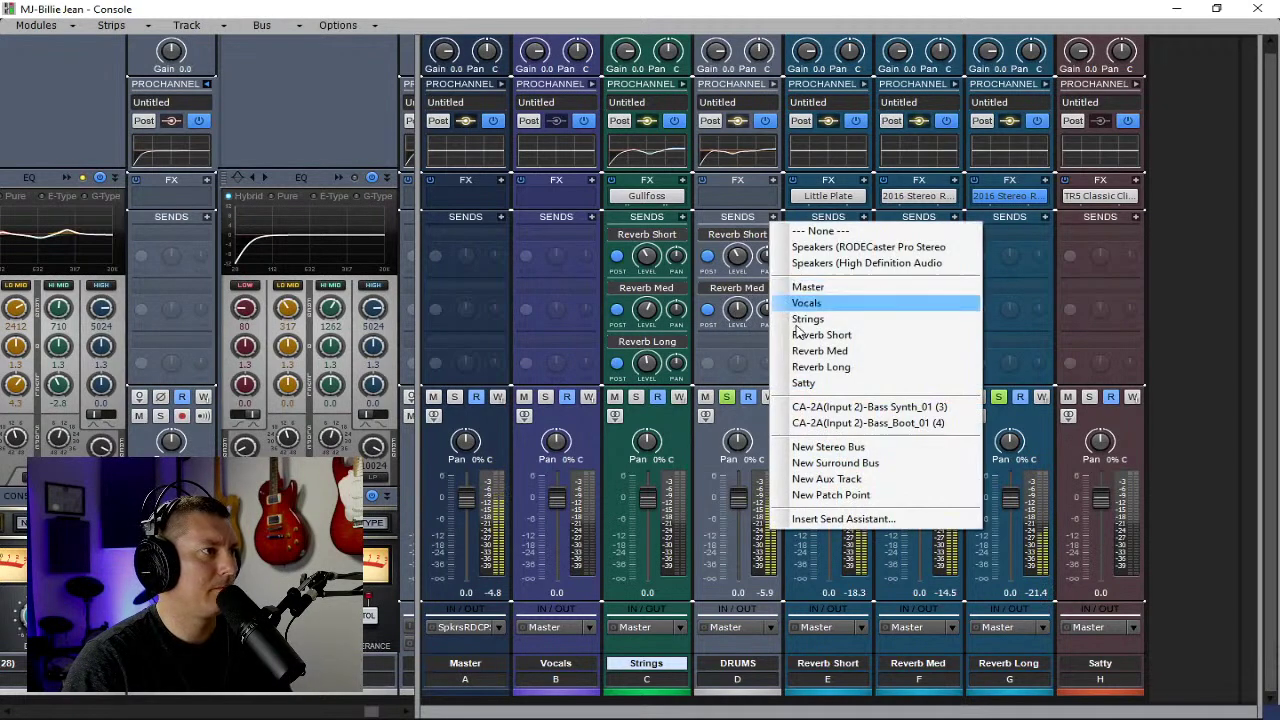
click(815, 365)
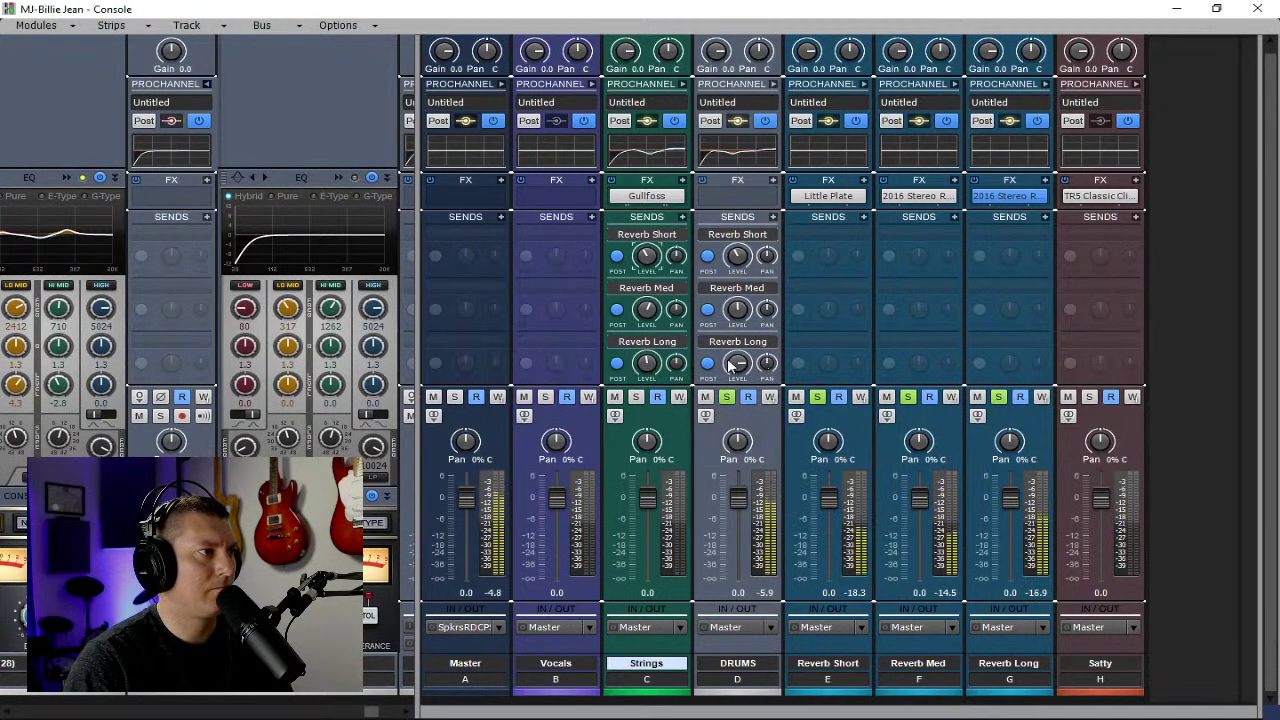
drag(737, 363, 737, 376)
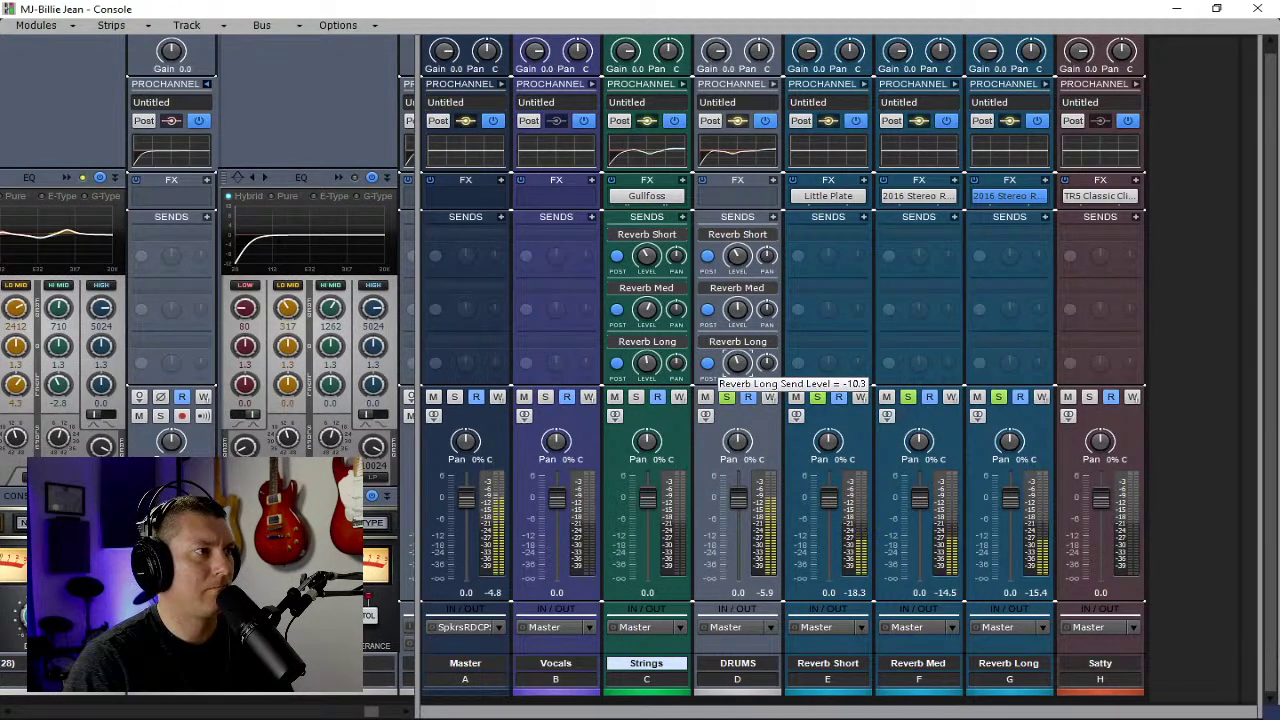
drag(737, 363, 730, 365)
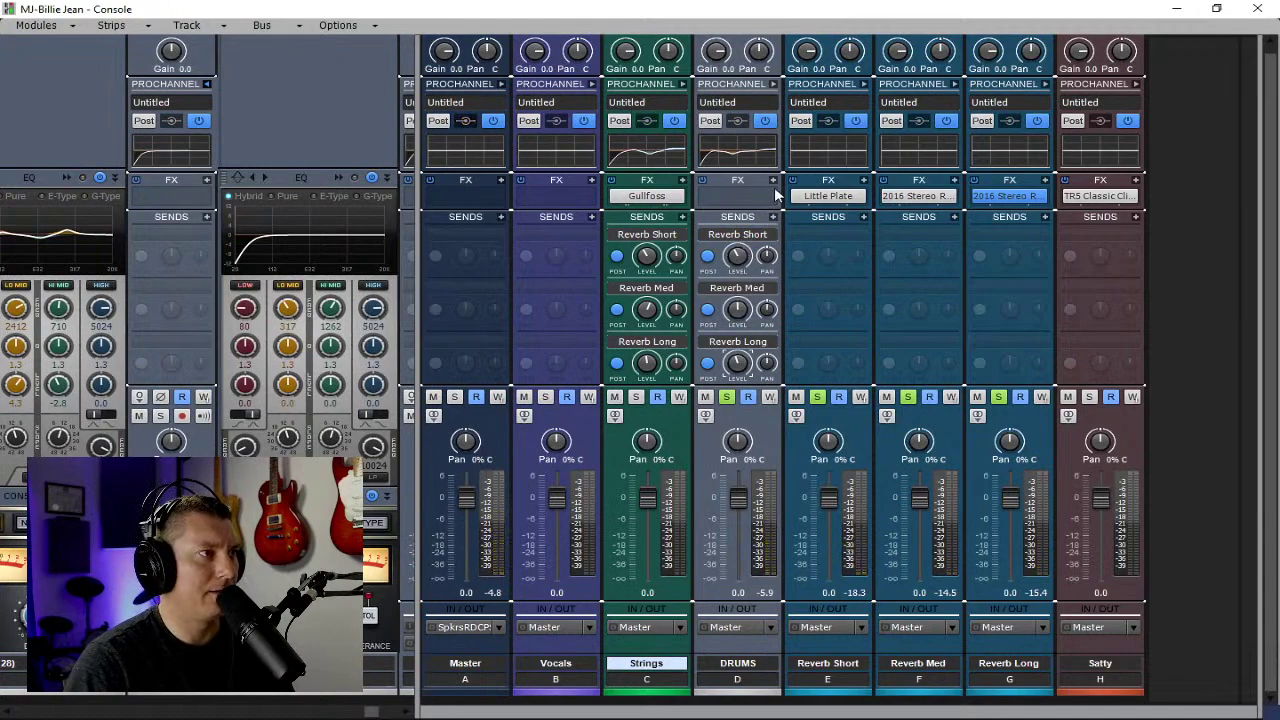
Clear the solos on the DRUMS bus and on all three reverb buses.
click(998, 397)
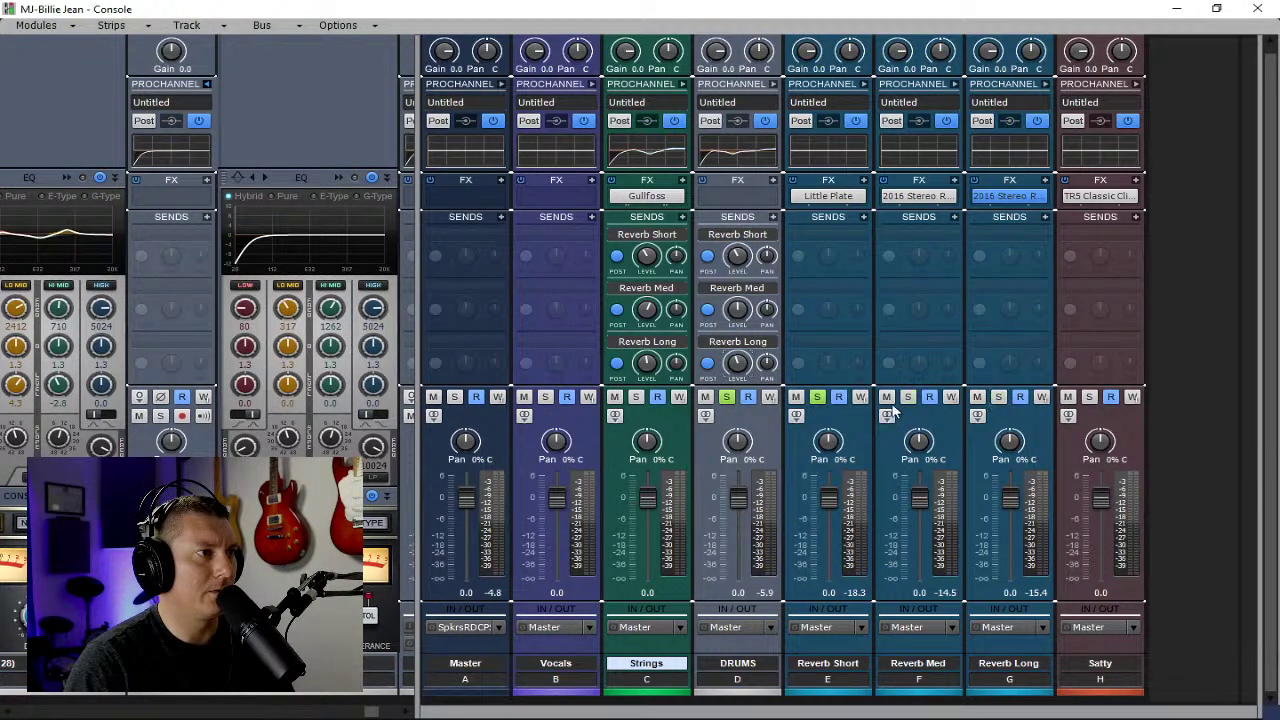
click(907, 397)
click(816, 397)
click(726, 397)
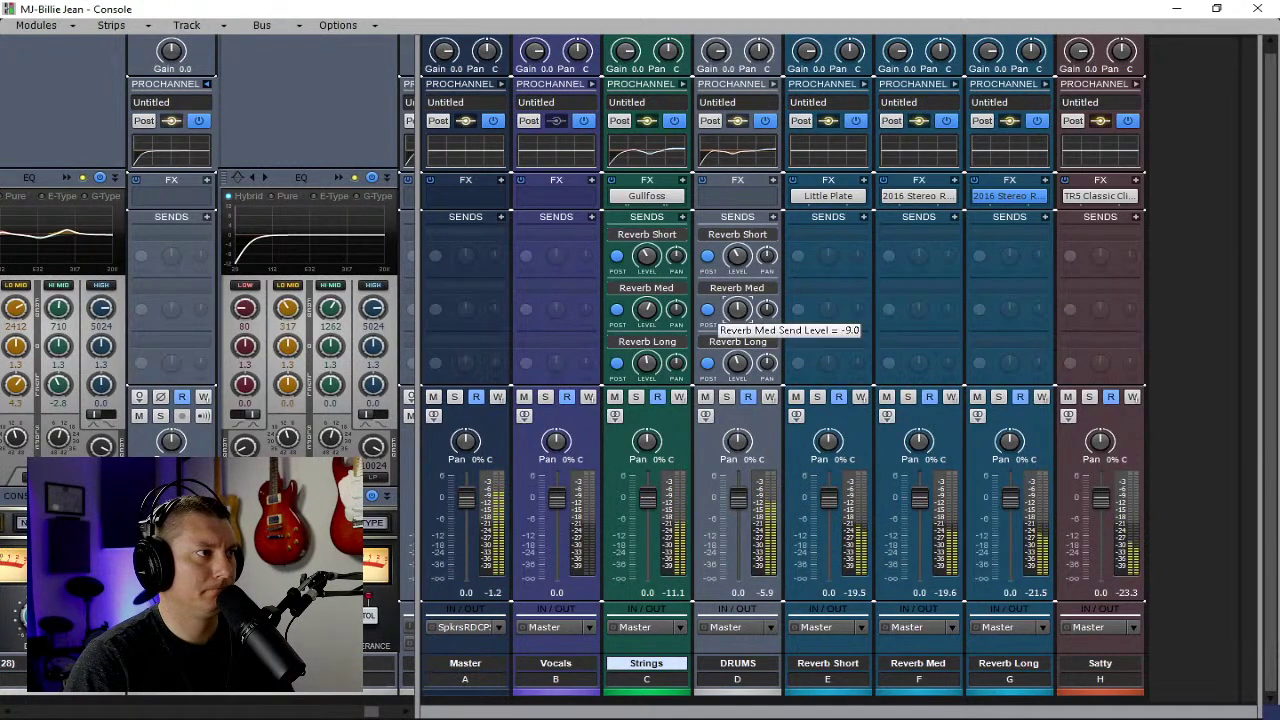
Lower the reverb sends on the DRUMS bus while the full mix plays, with Reverb Med at about -14.6 dB.
click(738, 316)
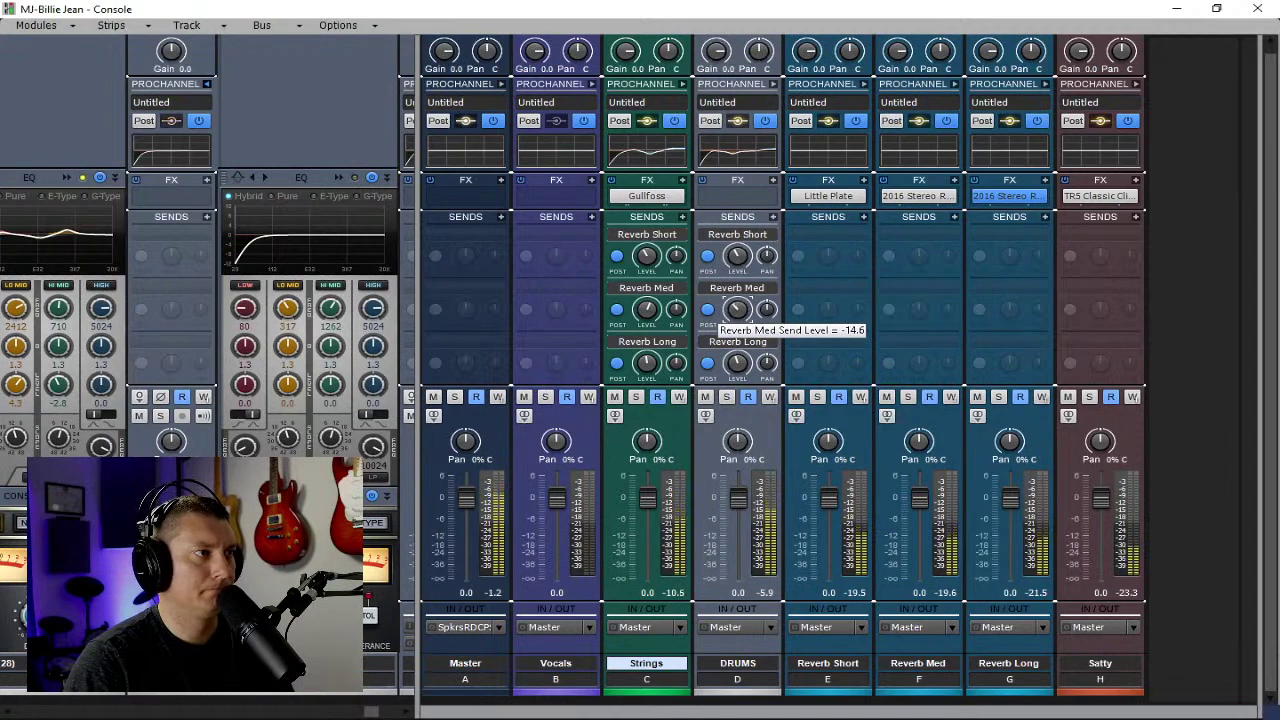
click(738, 363)
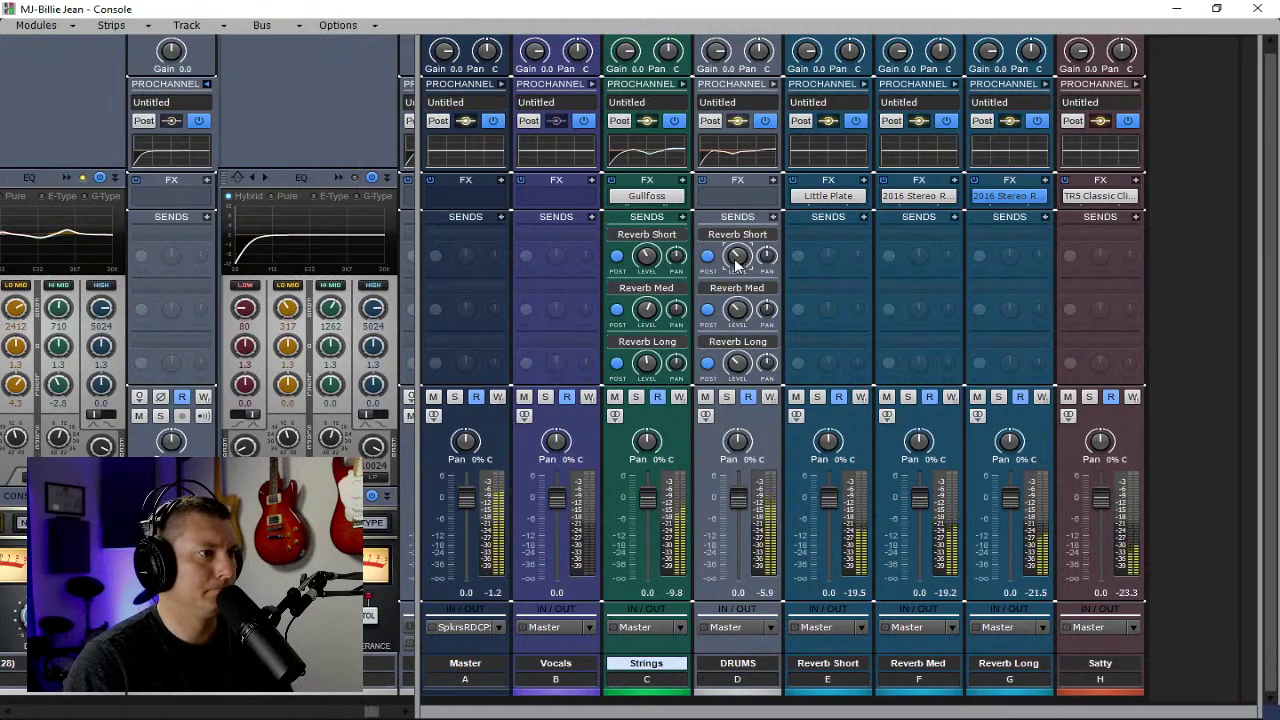
Add a Satty send at about -9.4 dB to the Strings bus and lower the Strings fader to -1.6 dB.
click(773, 217)
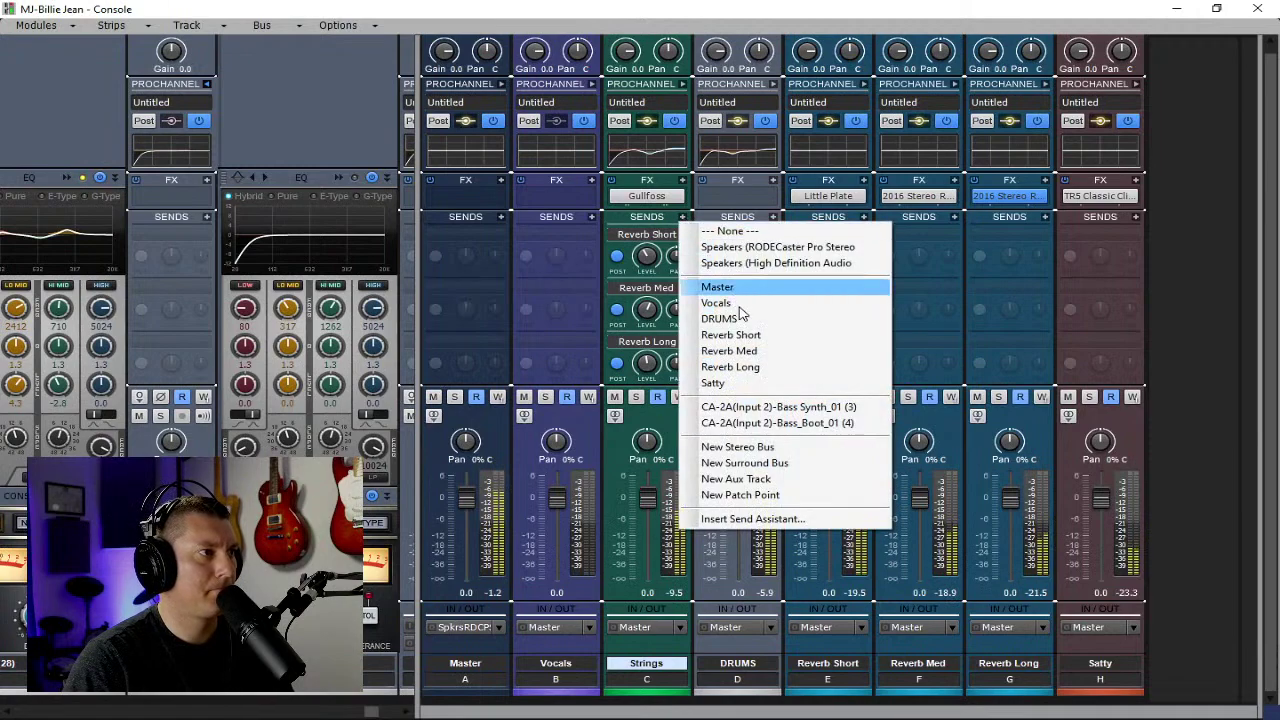
click(738, 382)
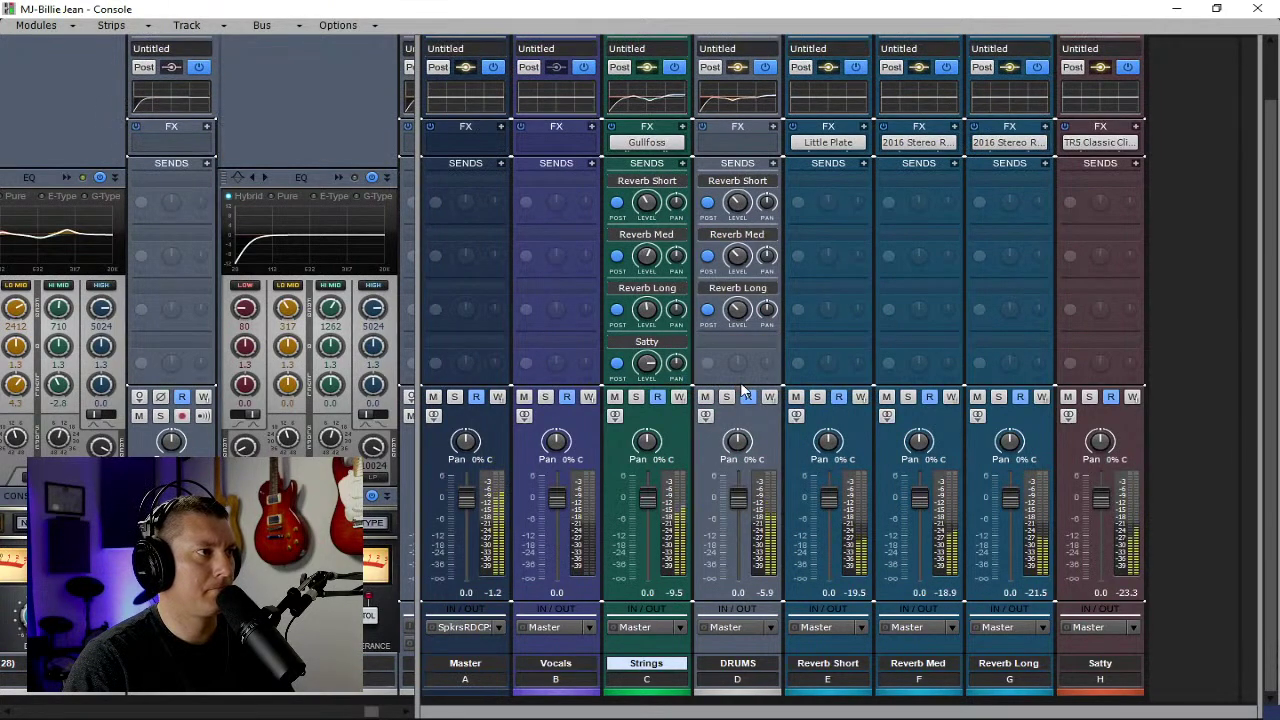
drag(659, 377, 647, 365)
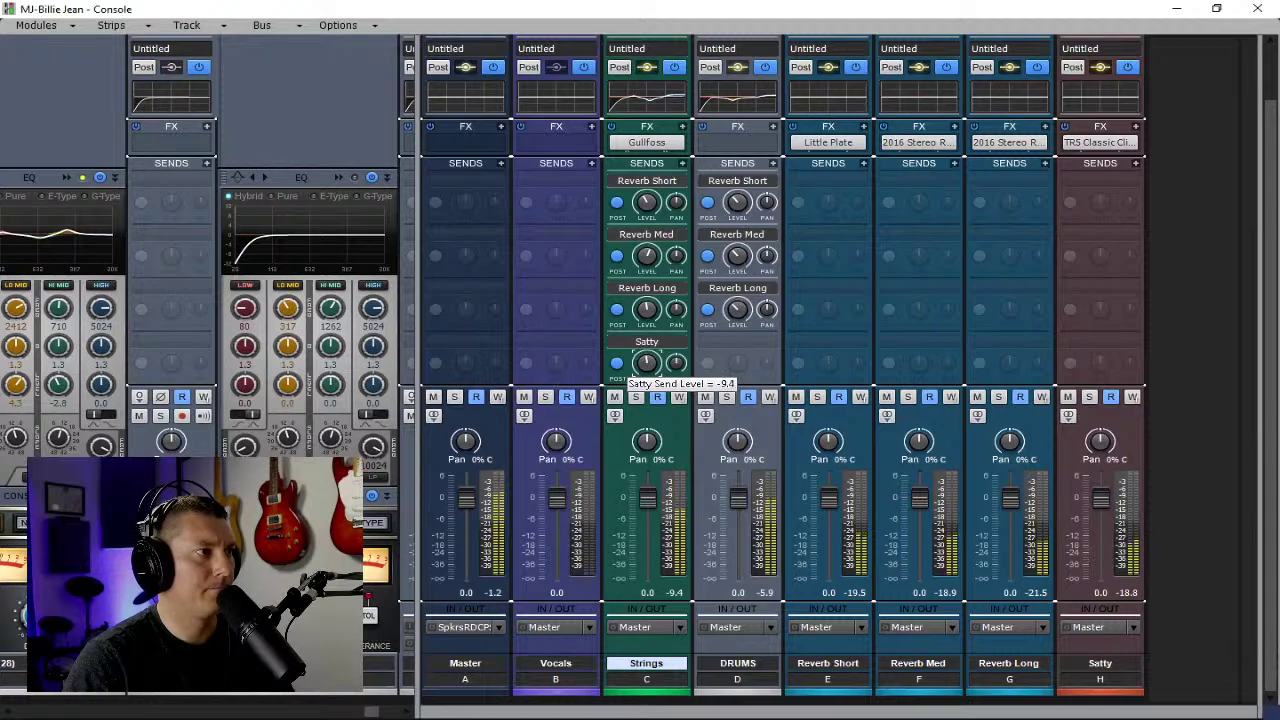
drag(648, 497, 648, 503)
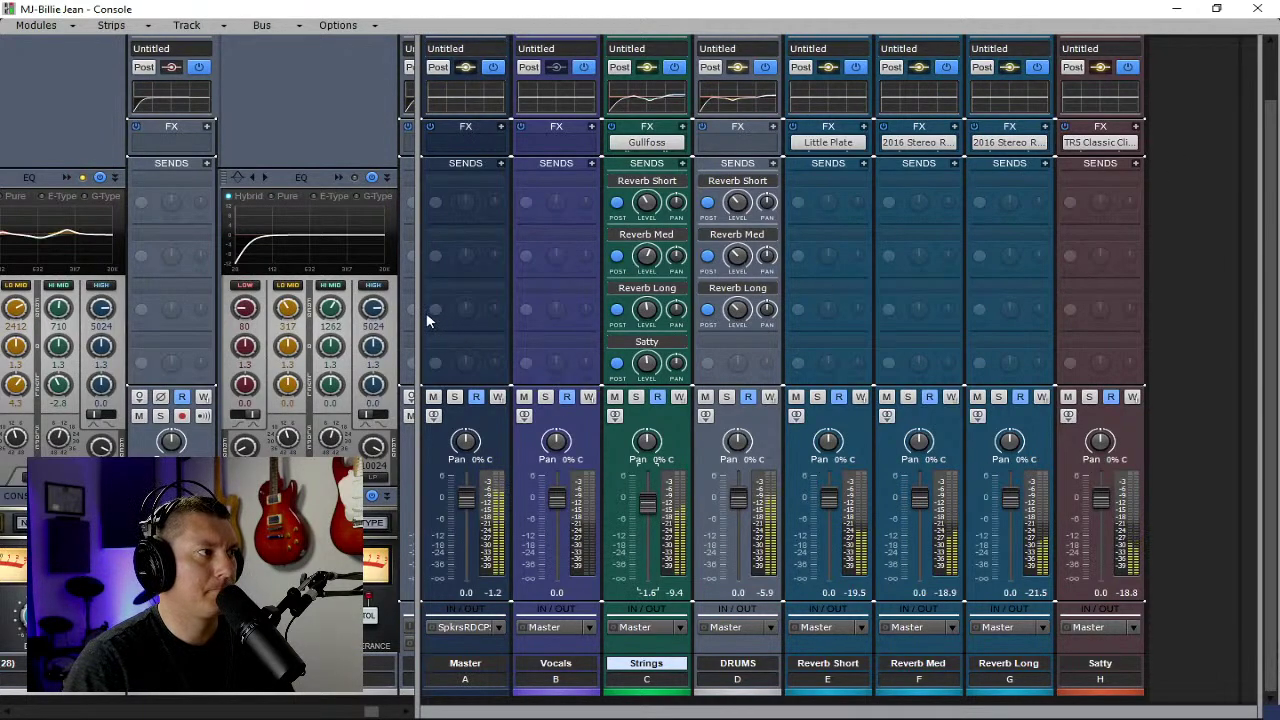
Give the track strips more room beside the buses and reset the Master bus peak reading.
drag(418, 306, 750, 325)
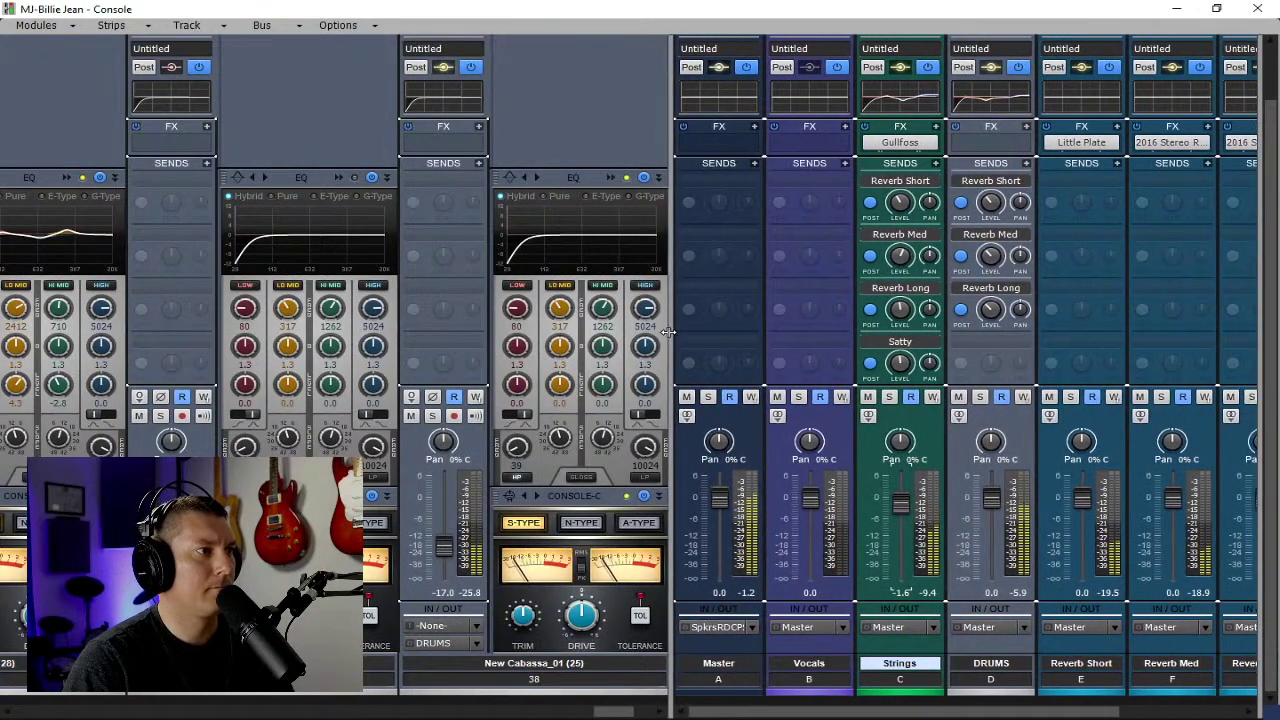
click(758, 590)
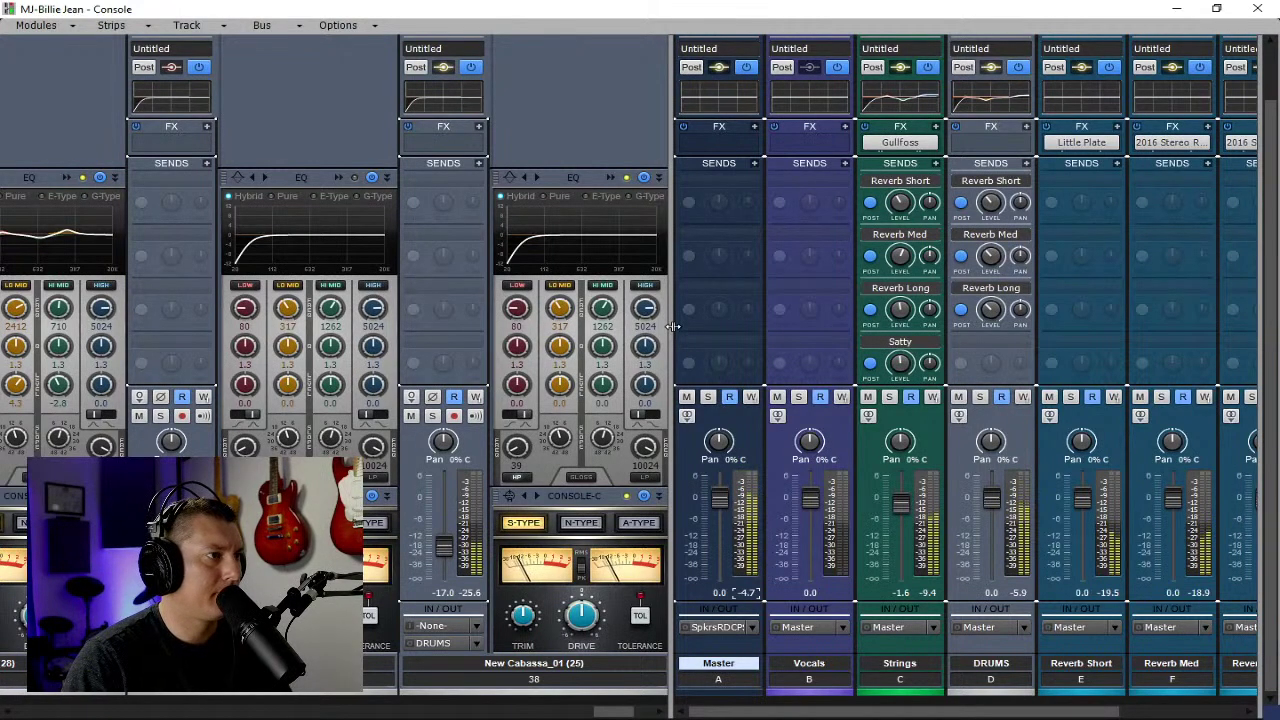
Expand the track area across the console, select all tracks and collapse their ProChannel modules.
drag(628, 714, 155, 712)
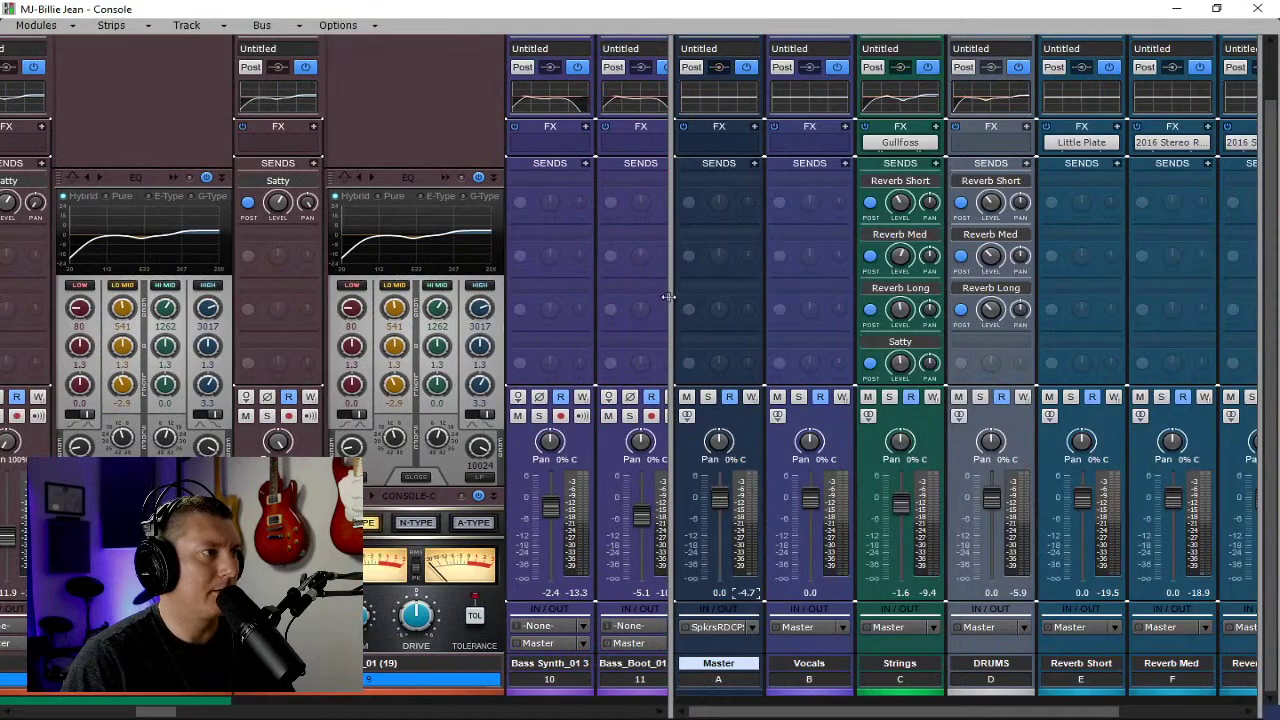
drag(668, 296, 1230, 290)
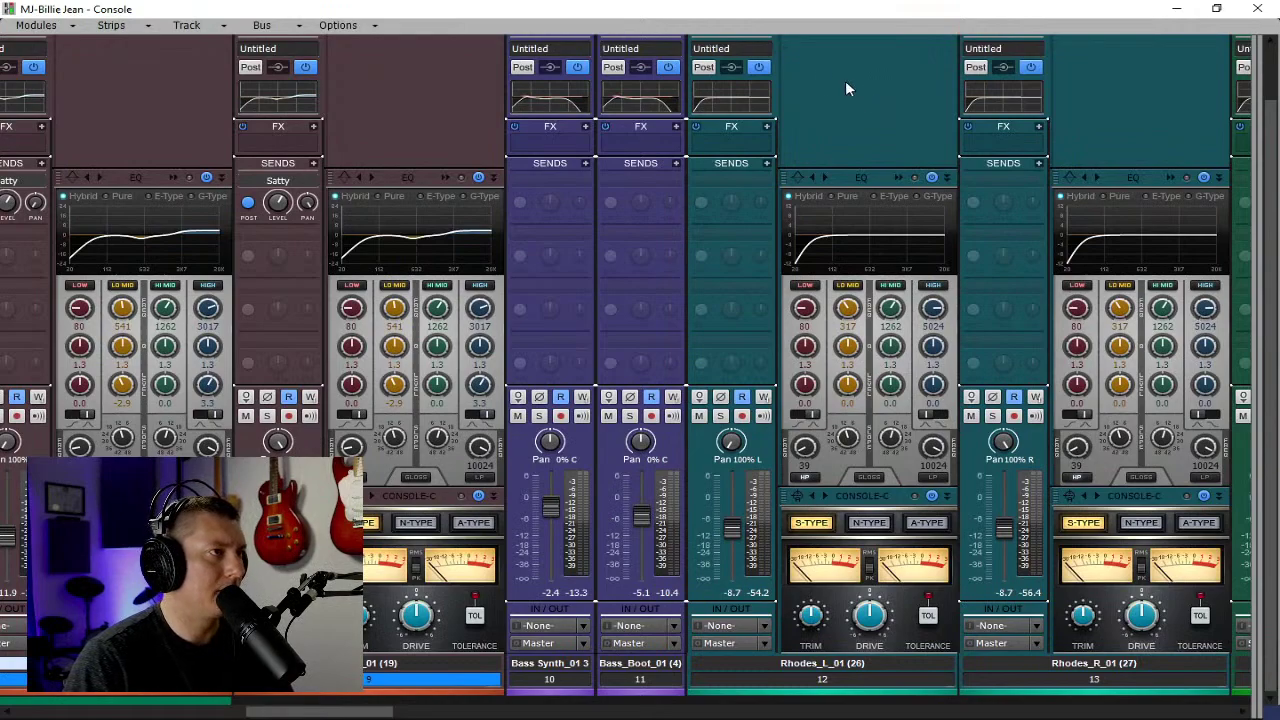
click(874, 257)
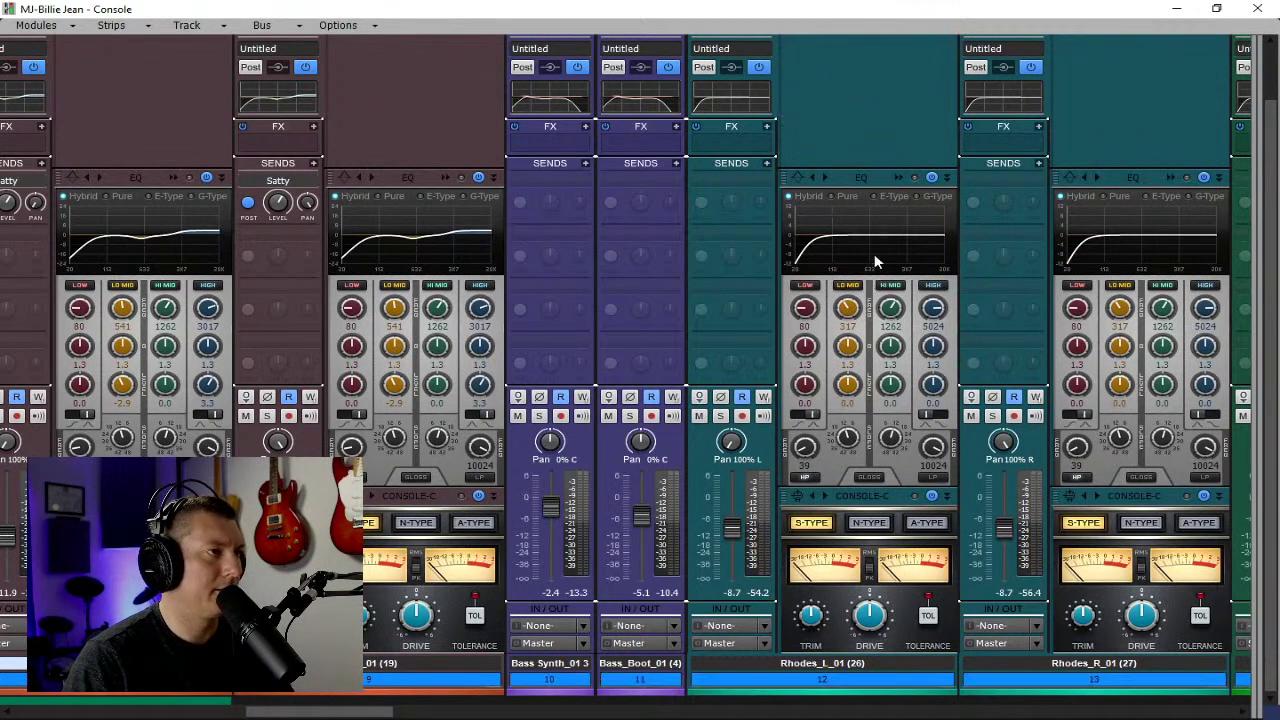
scroll(896, 154, up, 2)
click(765, 91)
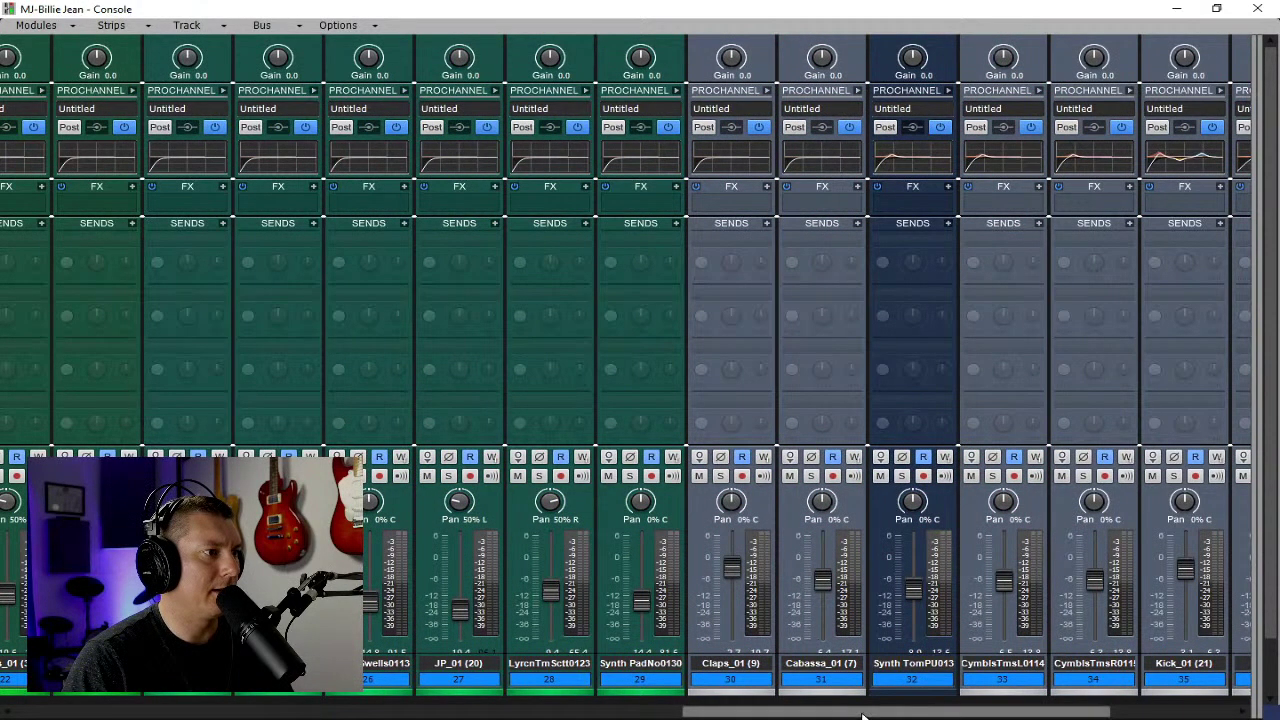
Select only the two guitar tracks (8 and 9), start playback and add a Reverb Short send to each.
drag(858, 712, 250, 711)
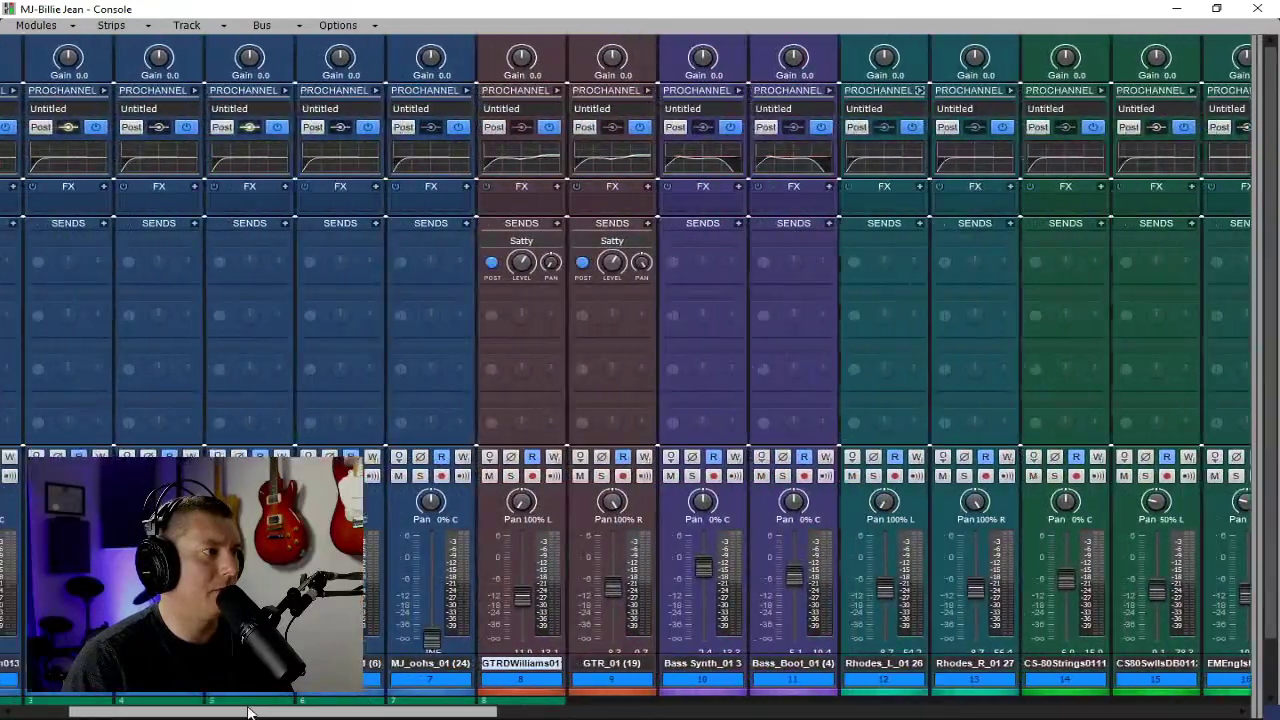
click(598, 680)
click(545, 685)
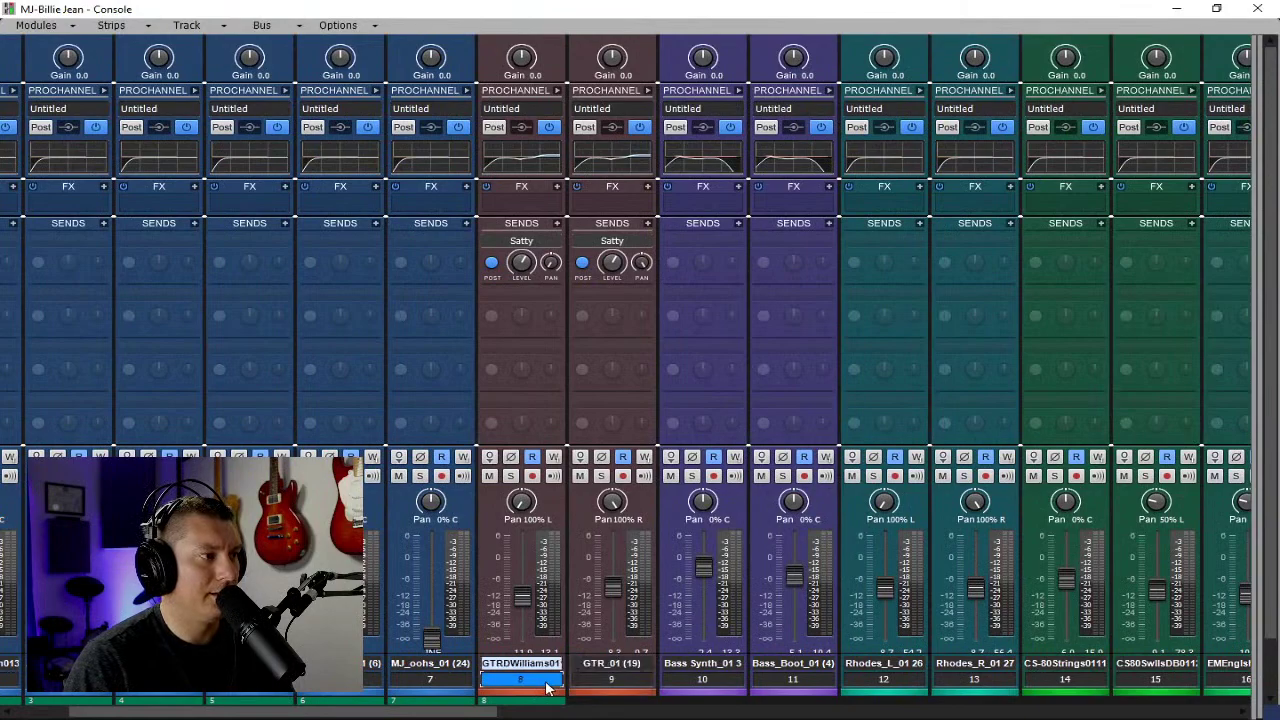
shift+click(585, 686)
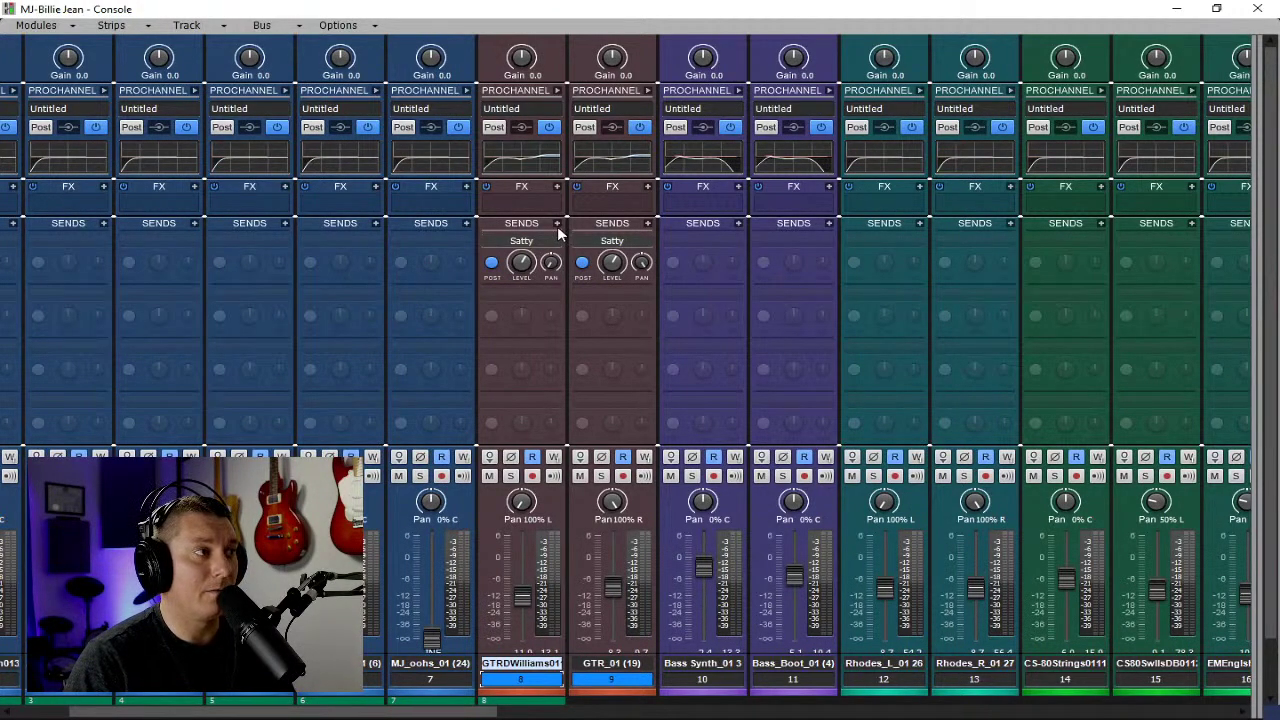
key(space)
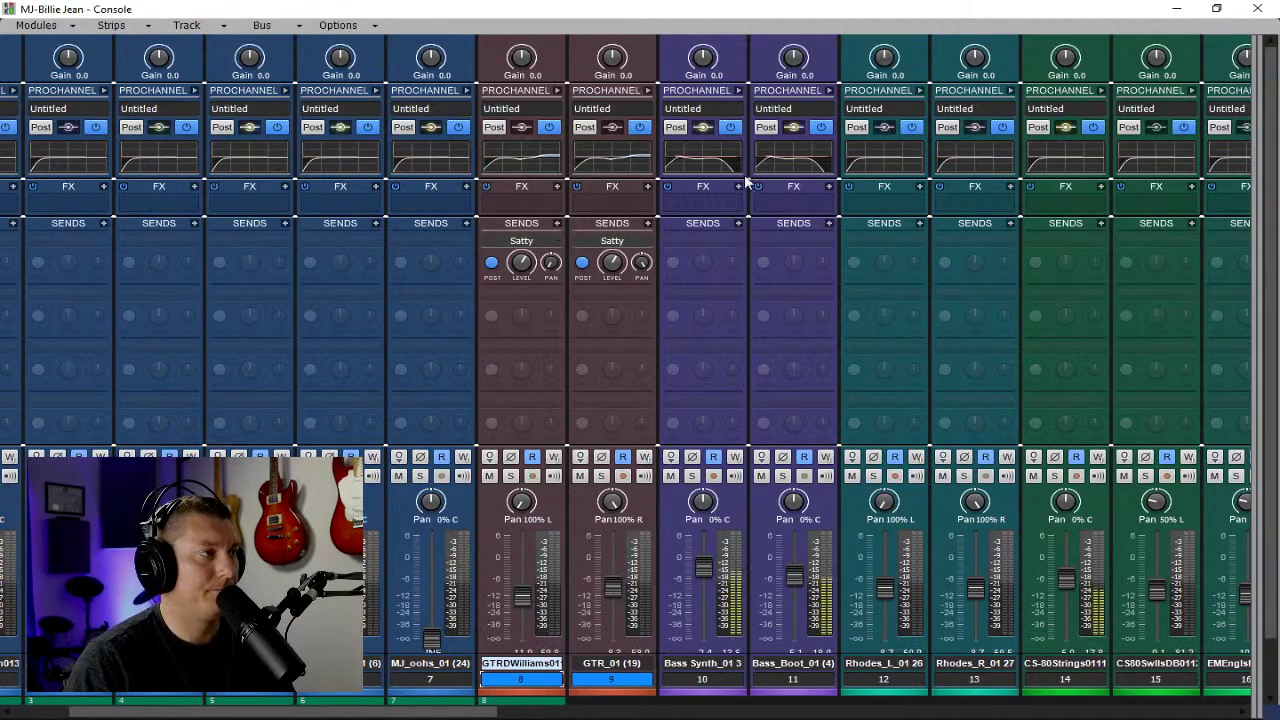
click(558, 224)
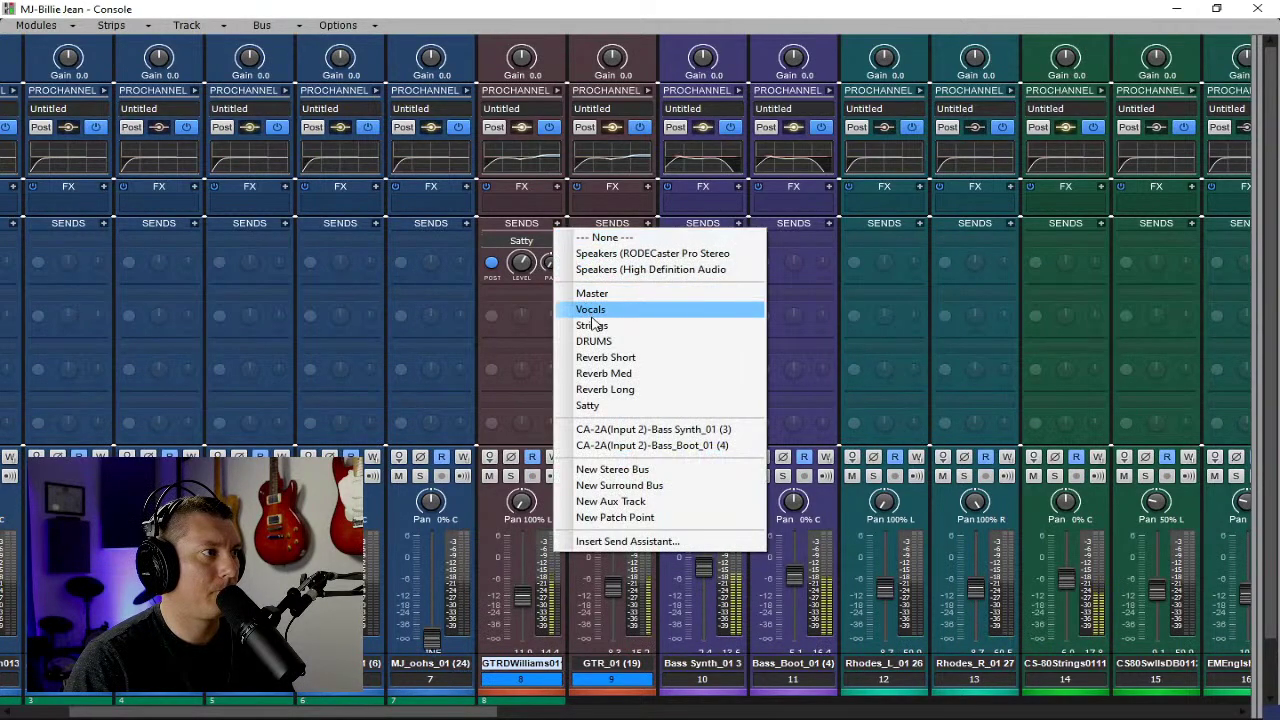
click(603, 357)
click(648, 224)
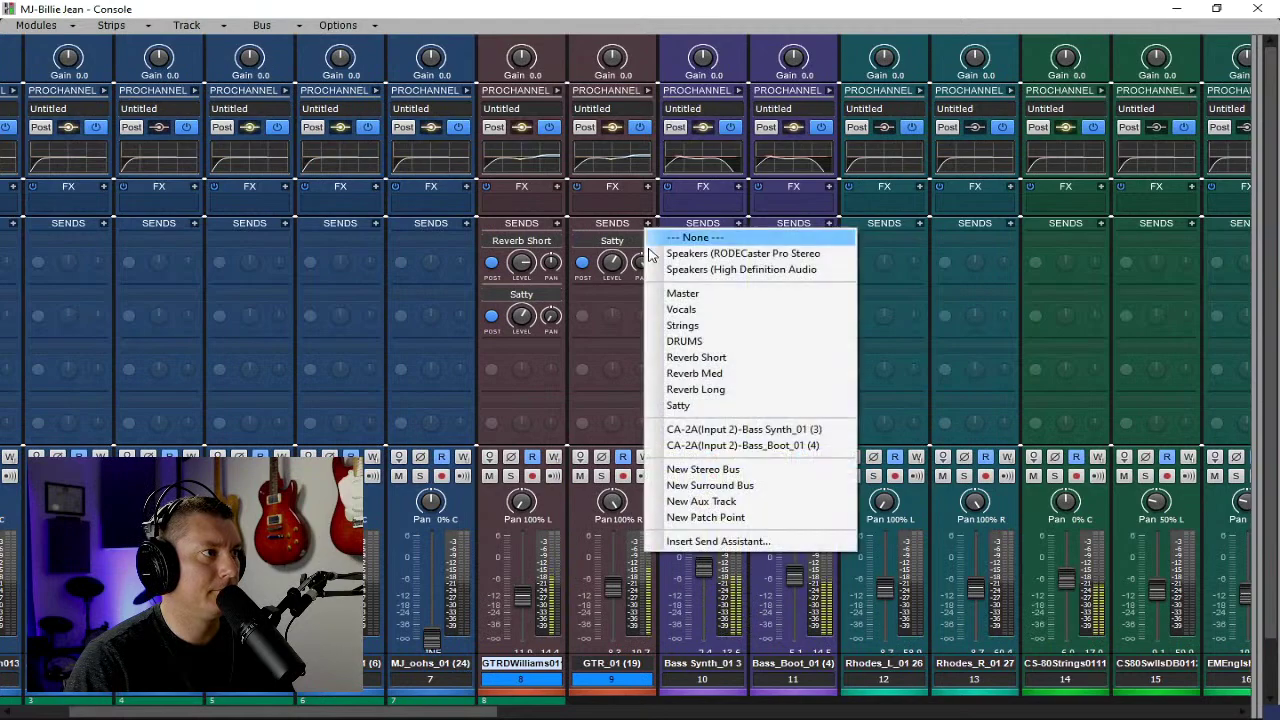
click(694, 357)
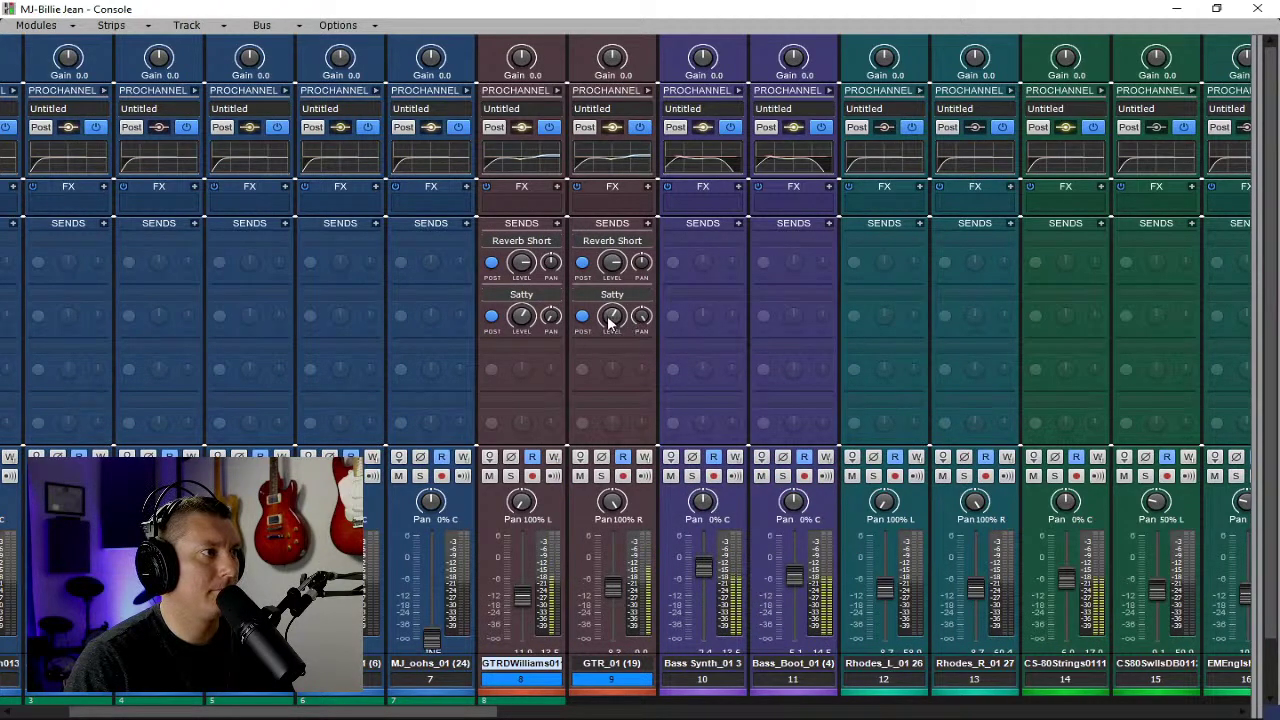
Lower the Reverb Short send to about -5.9 dB on both guitar tracks and fine-tune the Satty send on GTR_01.
mouse_move(610, 320)
mouse_down()
mouse_move(610, 300)
mouse_move(608, 316)
mouse_up()
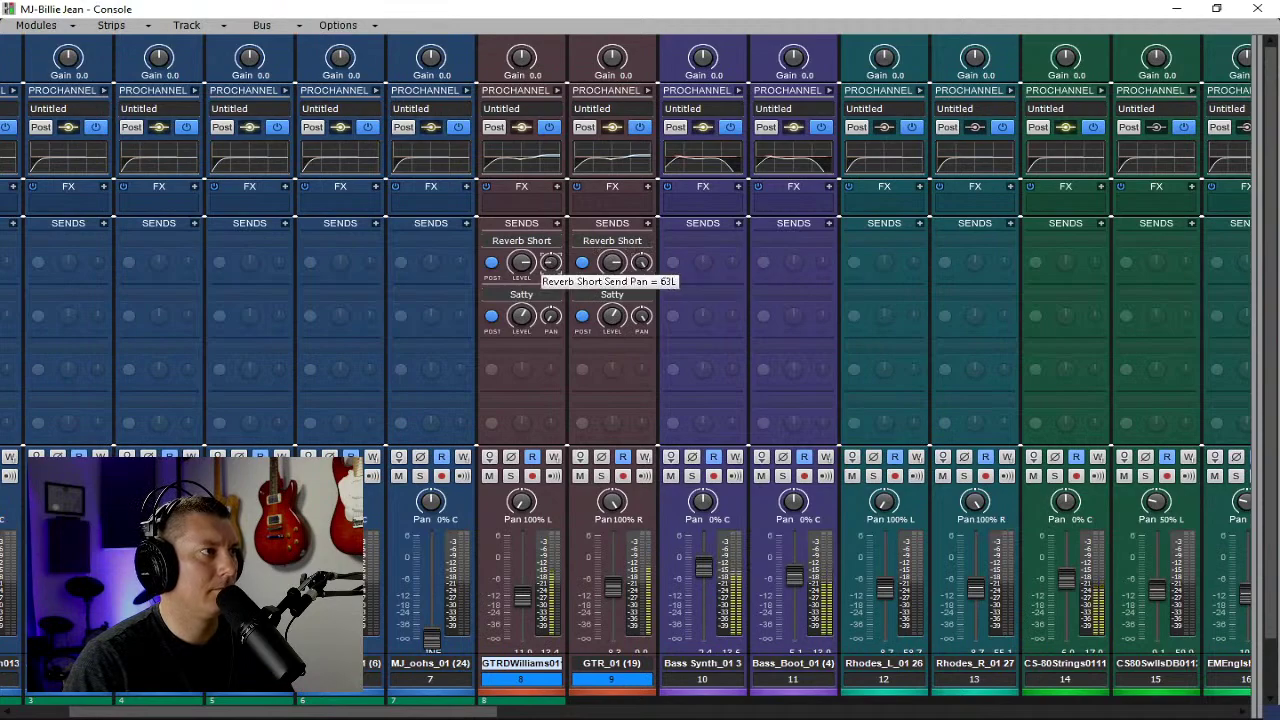
drag(521, 262, 521, 258)
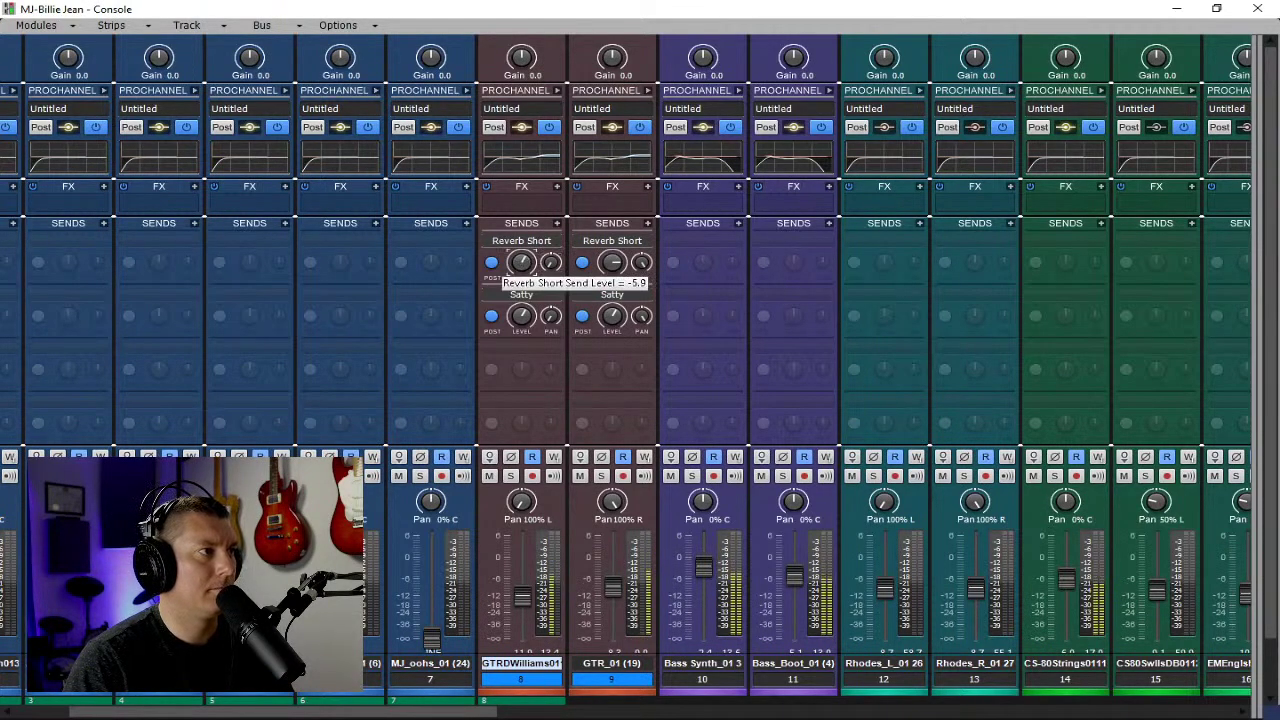
drag(612, 262, 612, 256)
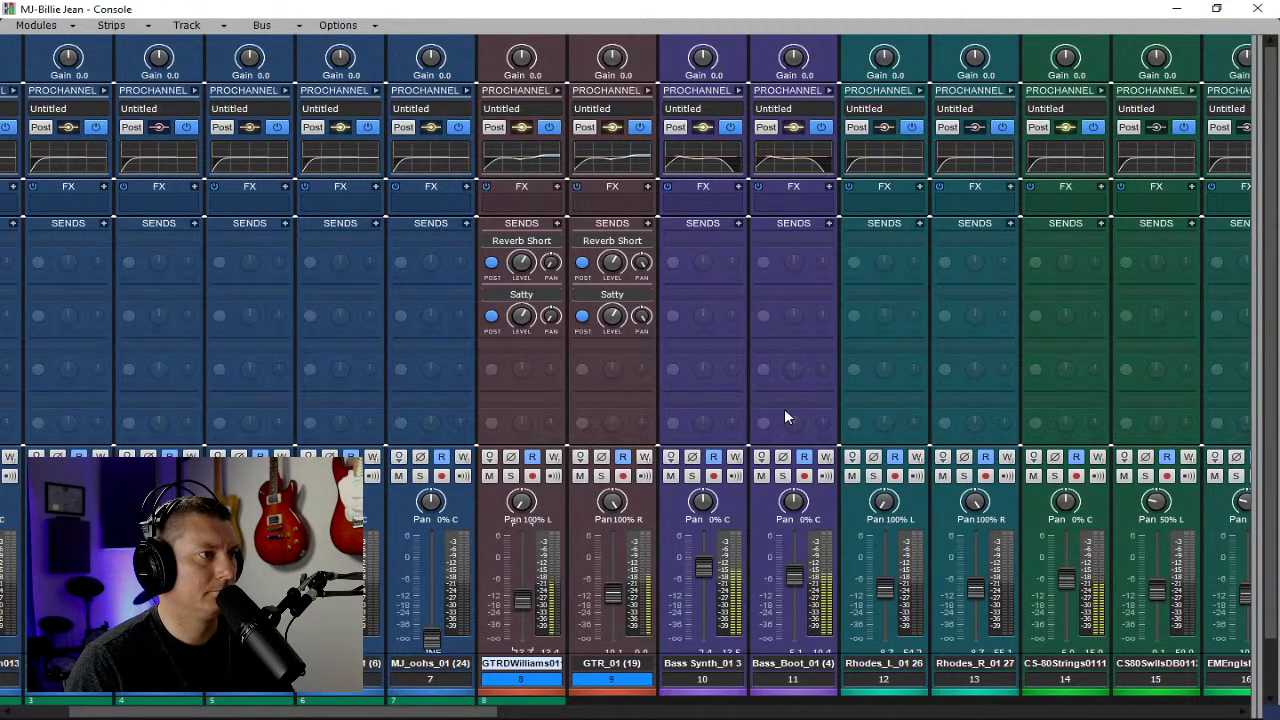
Select the two Rhodes tracks (12 and 13) and add a Reverb Short send to both.
click(920, 224)
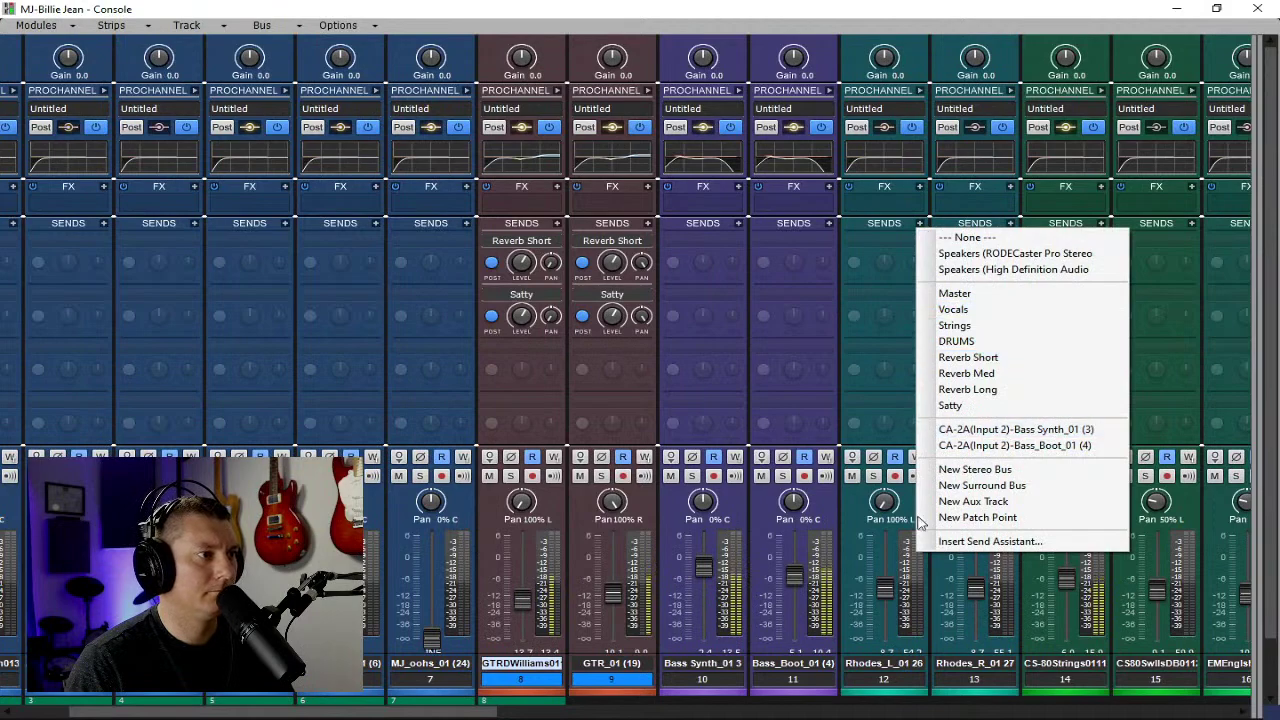
click(898, 683)
shift+click(968, 683)
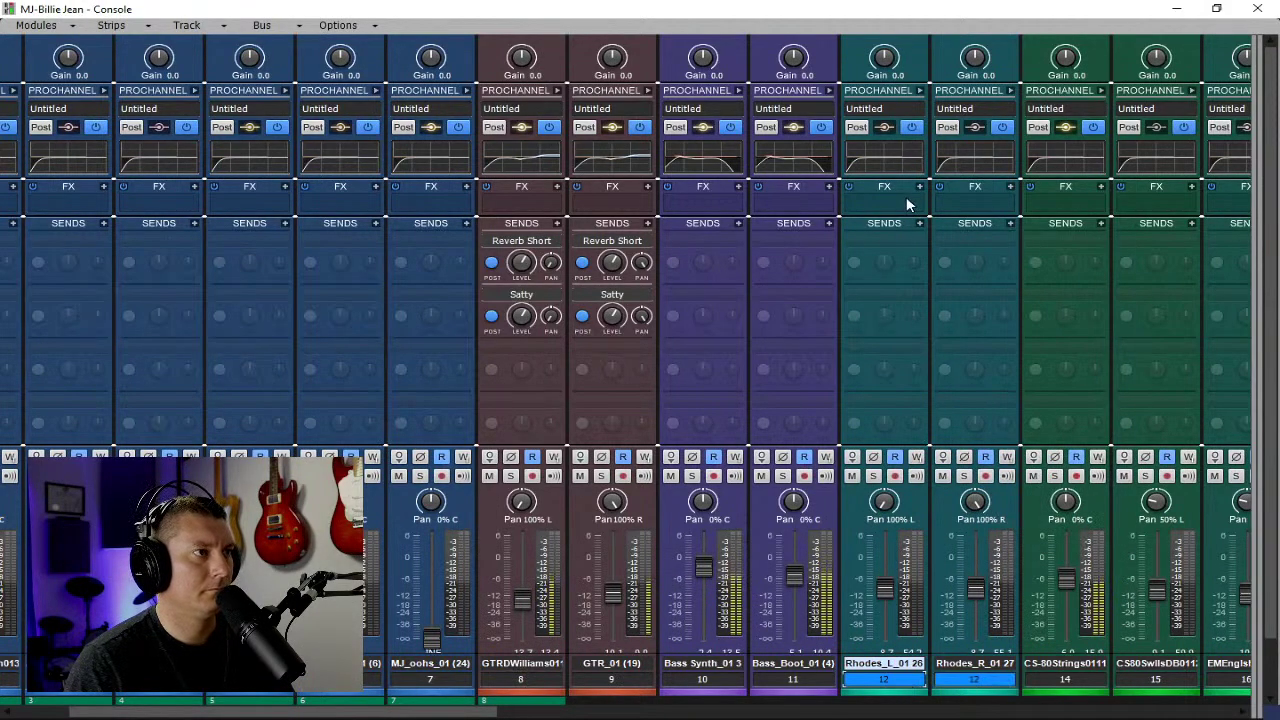
click(921, 229)
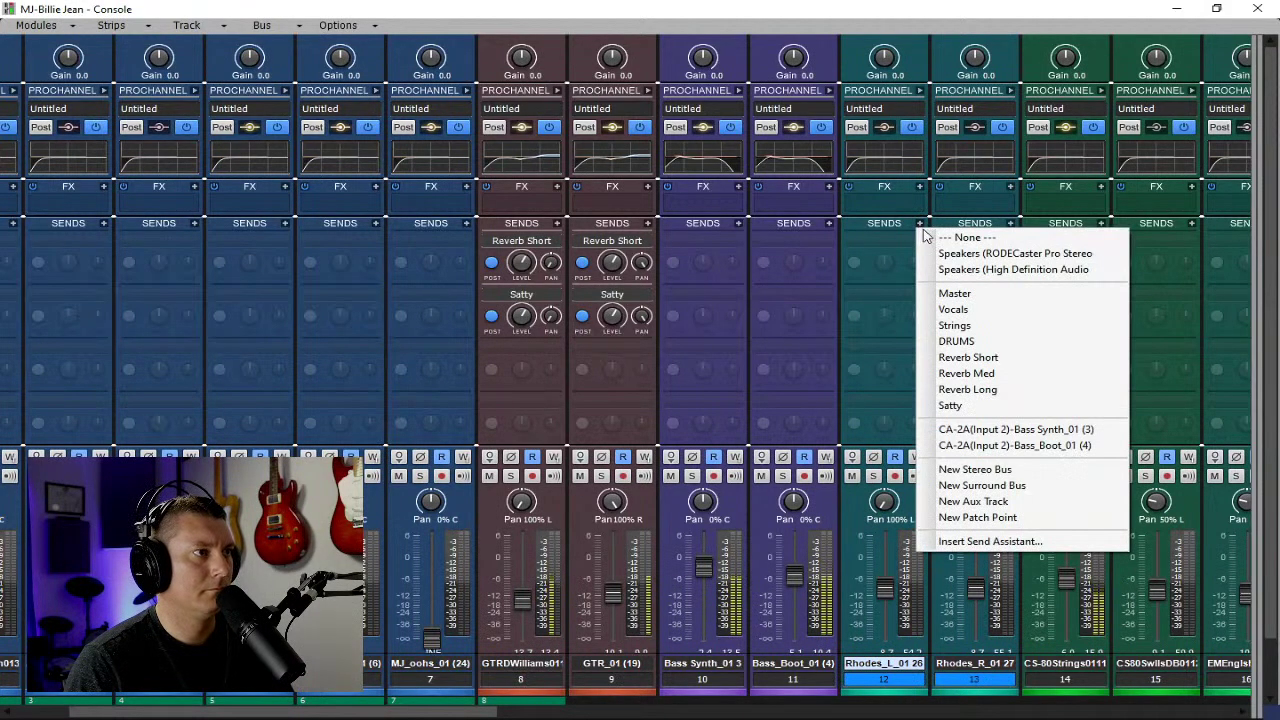
click(965, 357)
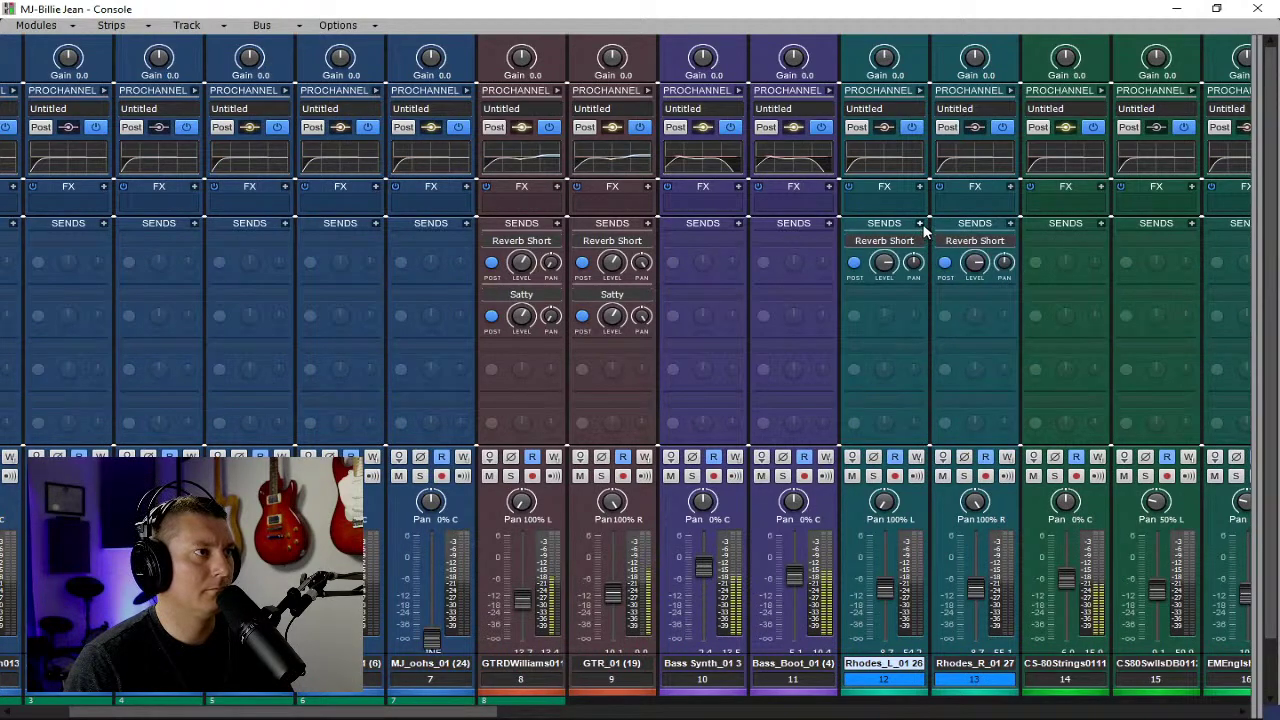
Add Reverb Med, Reverb Long and Satty sends to both Rhodes tracks.
click(921, 223)
click(958, 374)
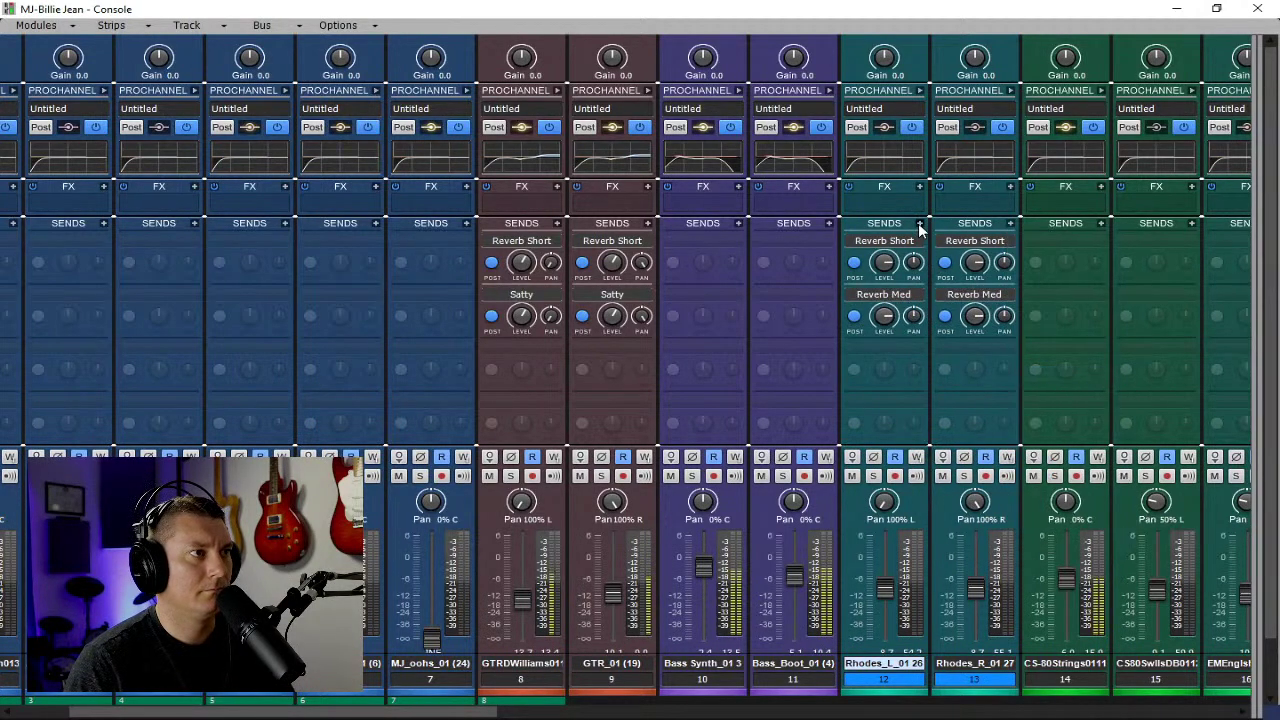
click(921, 223)
click(950, 389)
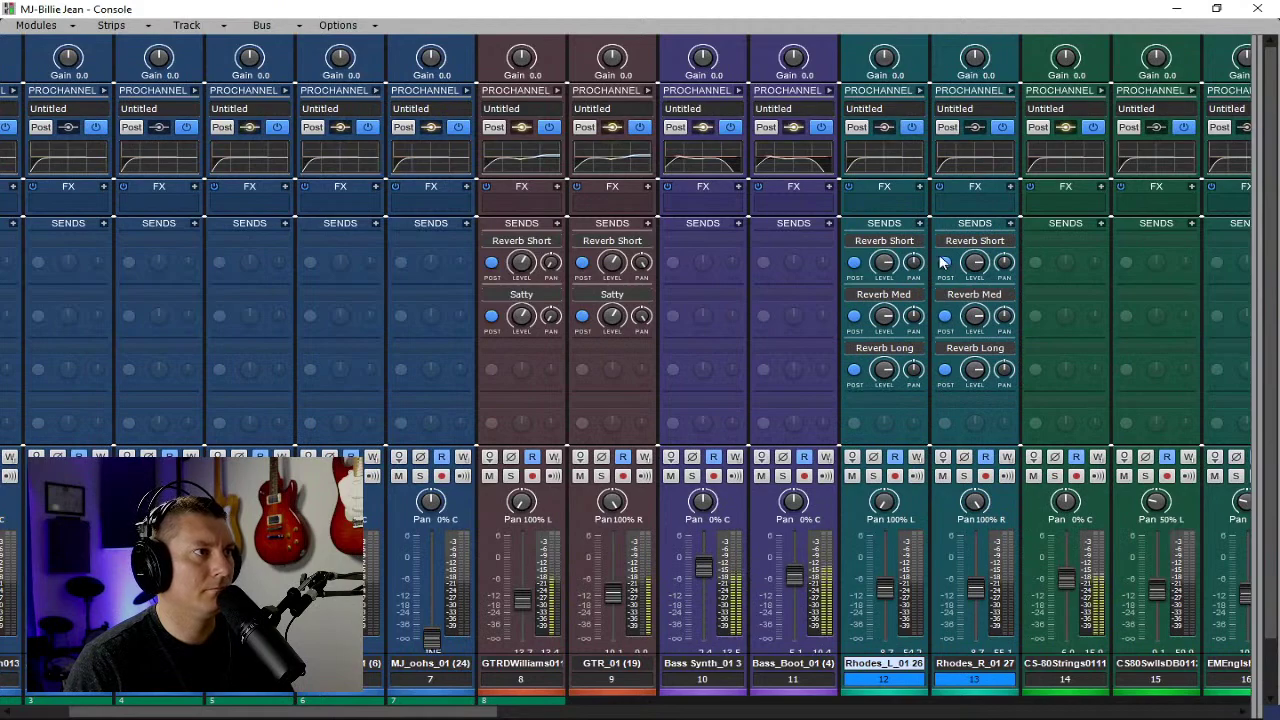
click(921, 223)
click(955, 404)
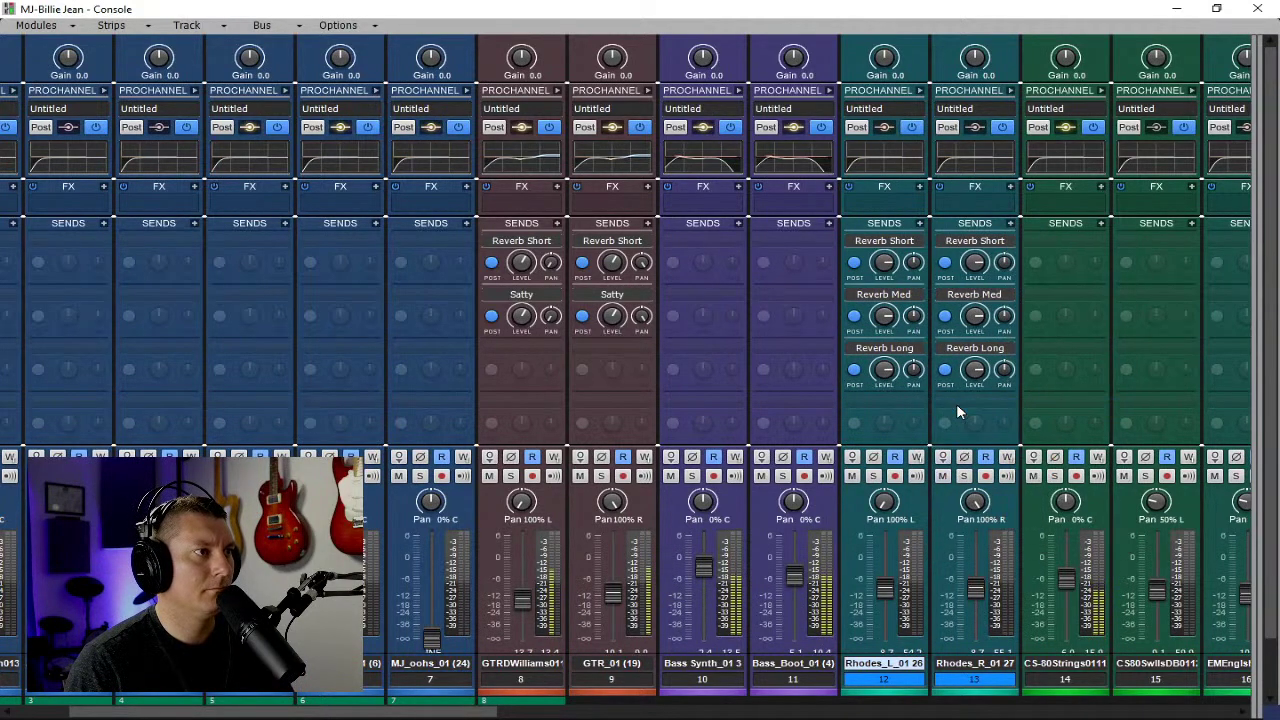
Lower the Rhodes send levels: Reverb Short to -7.0, Reverb Med to -12.8, Satty to -6.8, and Reverb Long by a similar amount.
drag(884, 262, 884, 263)
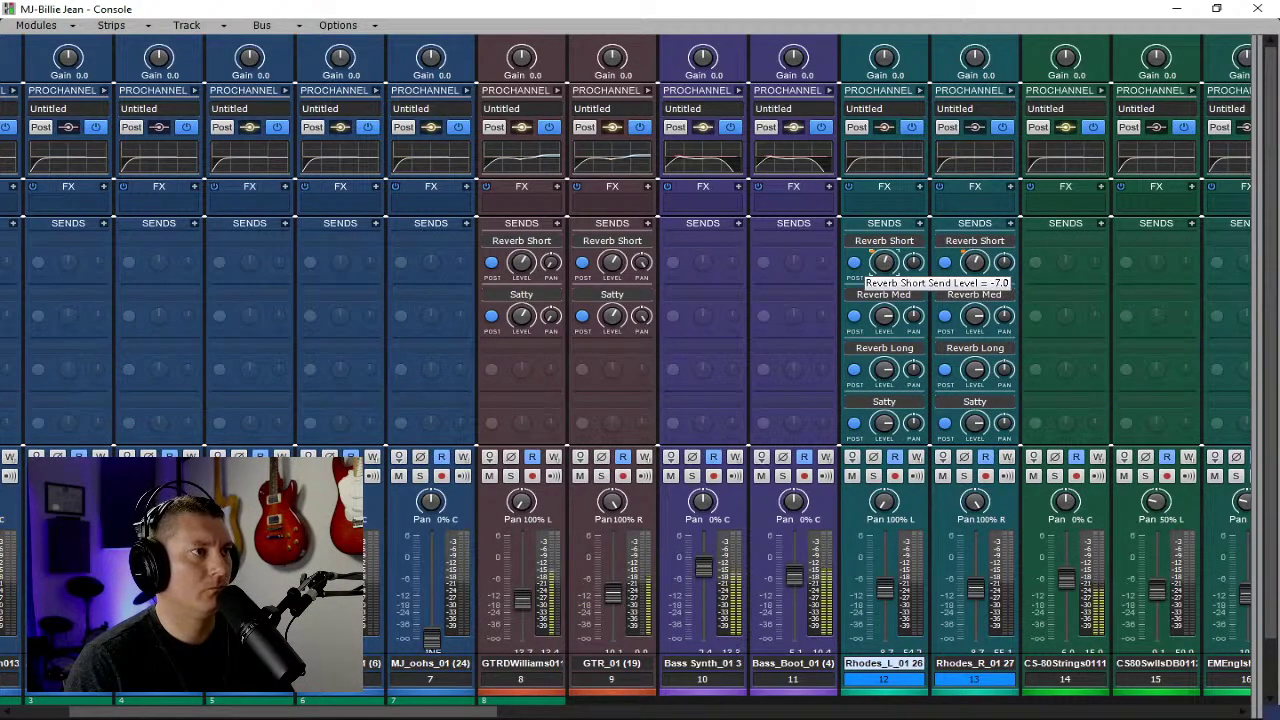
drag(884, 316, 884, 318)
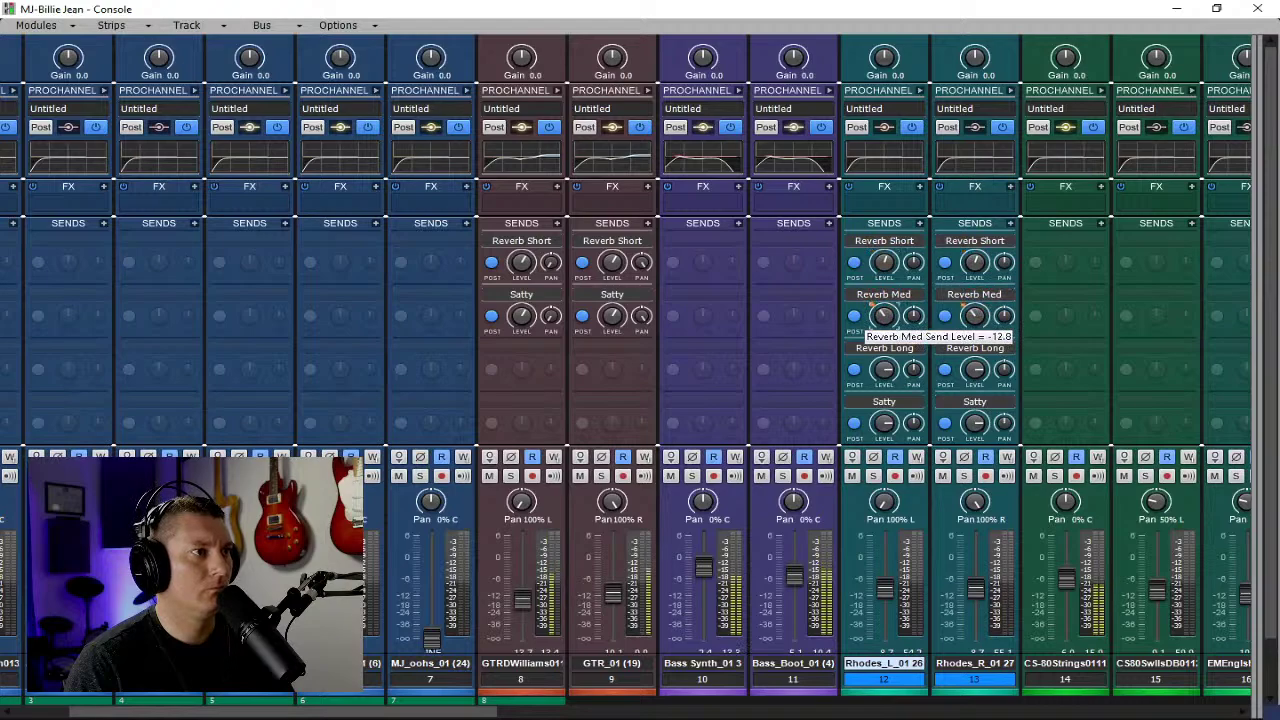
drag(884, 370, 884, 370)
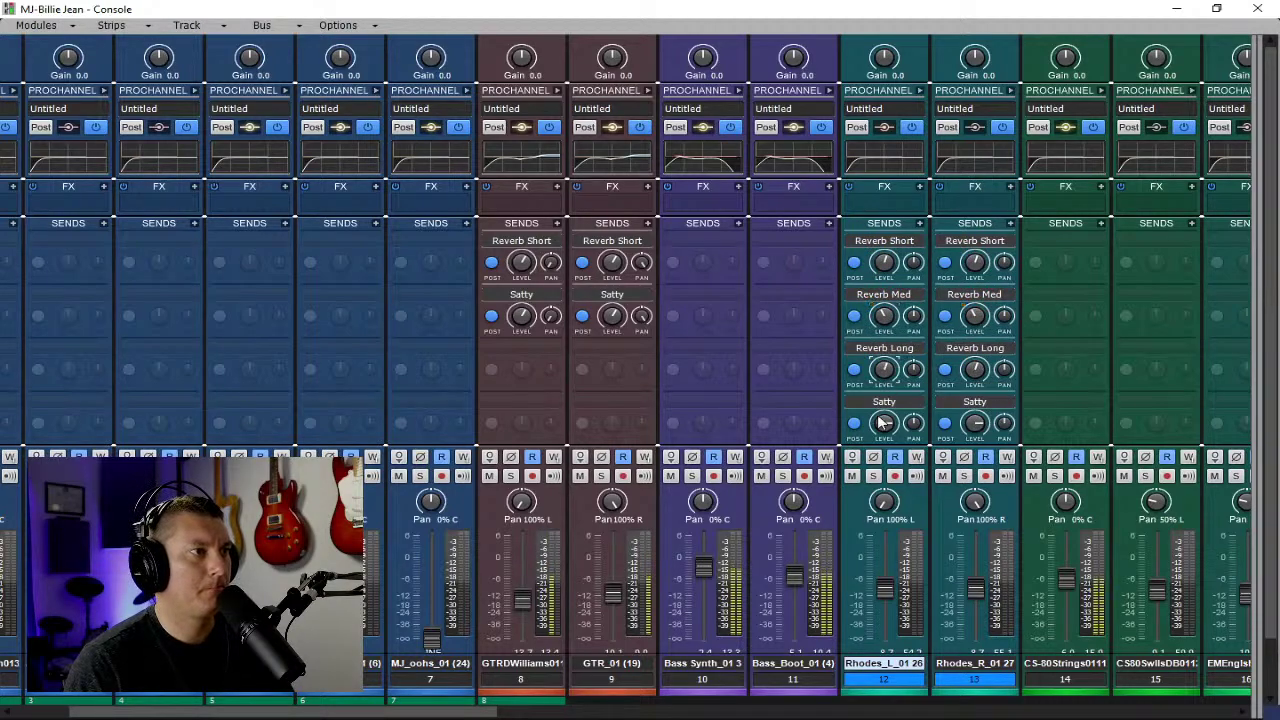
drag(882, 423, 882, 431)
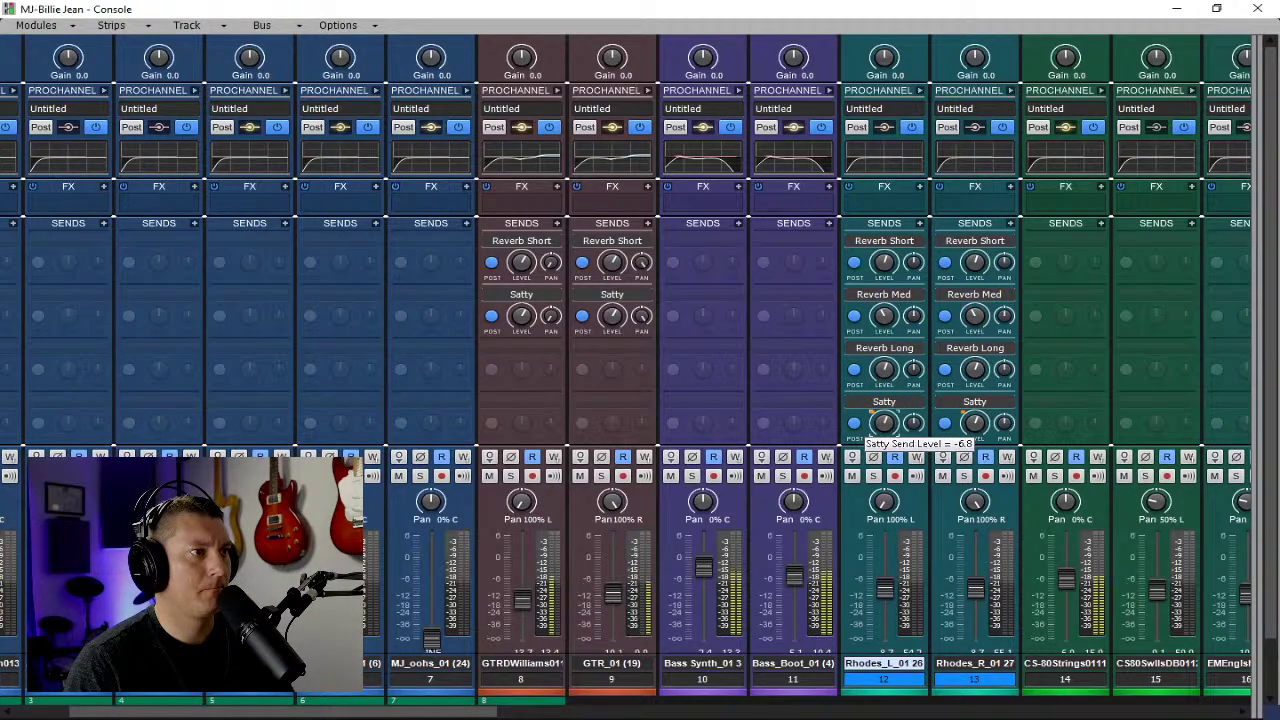
Move playback to just before the second Rhodes passage in the arrangement and return to the console.
click(1176, 10)
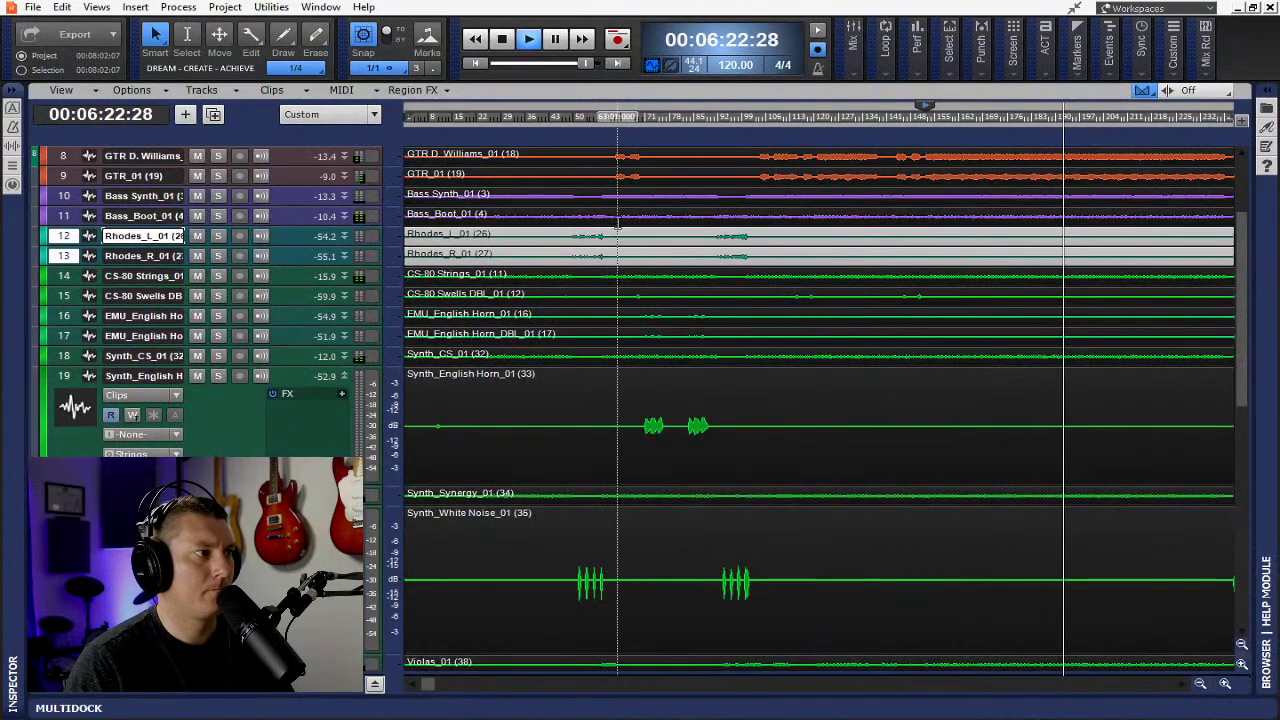
scroll(662, 364, down, 4)
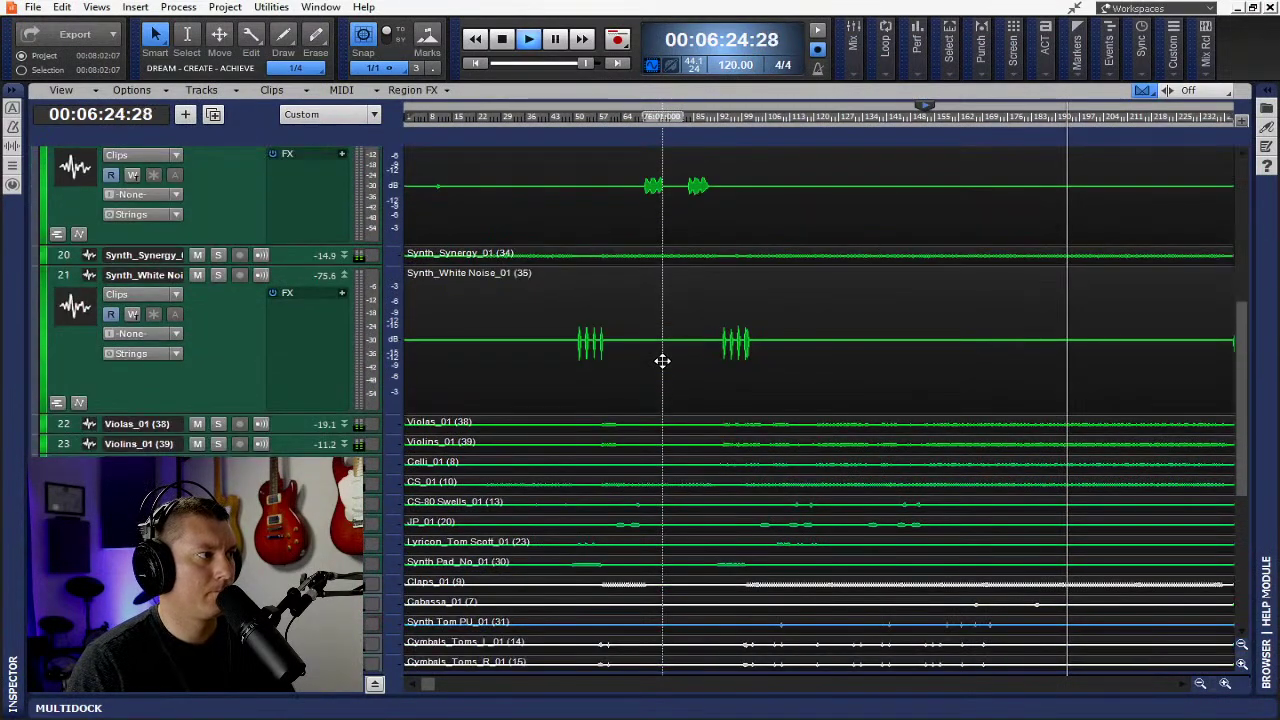
scroll(662, 360, up, 8)
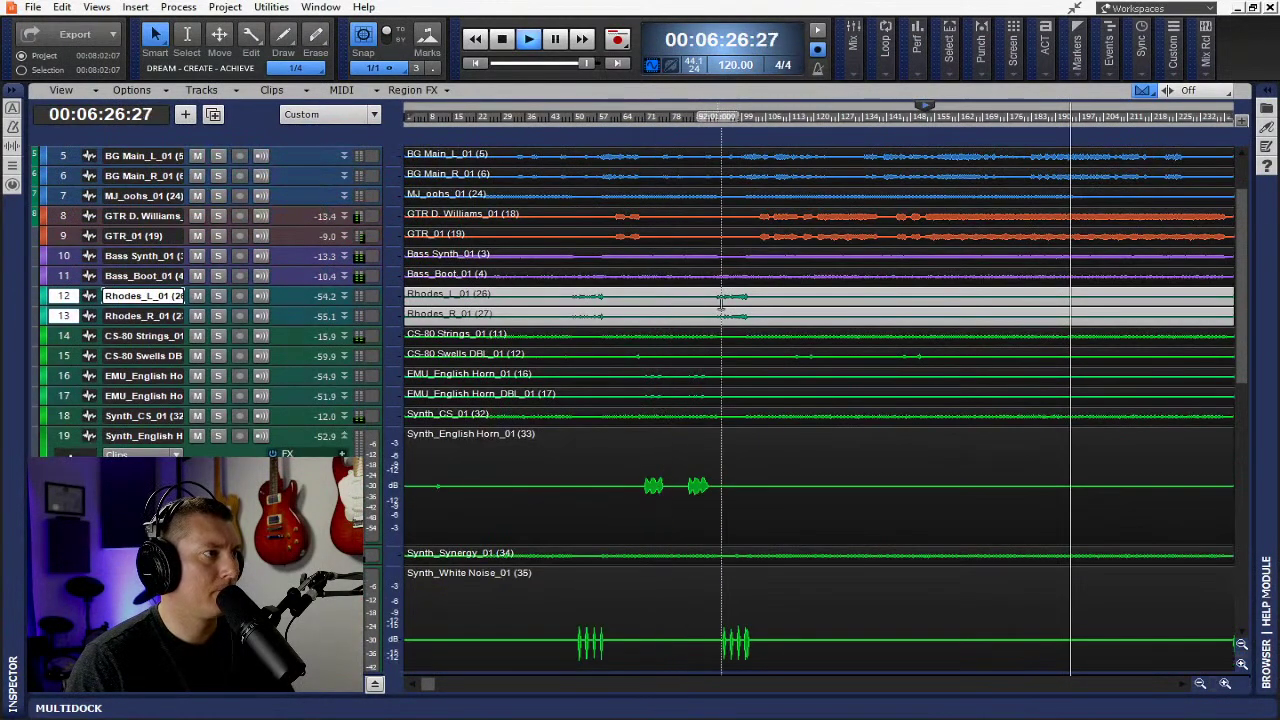
click(713, 118)
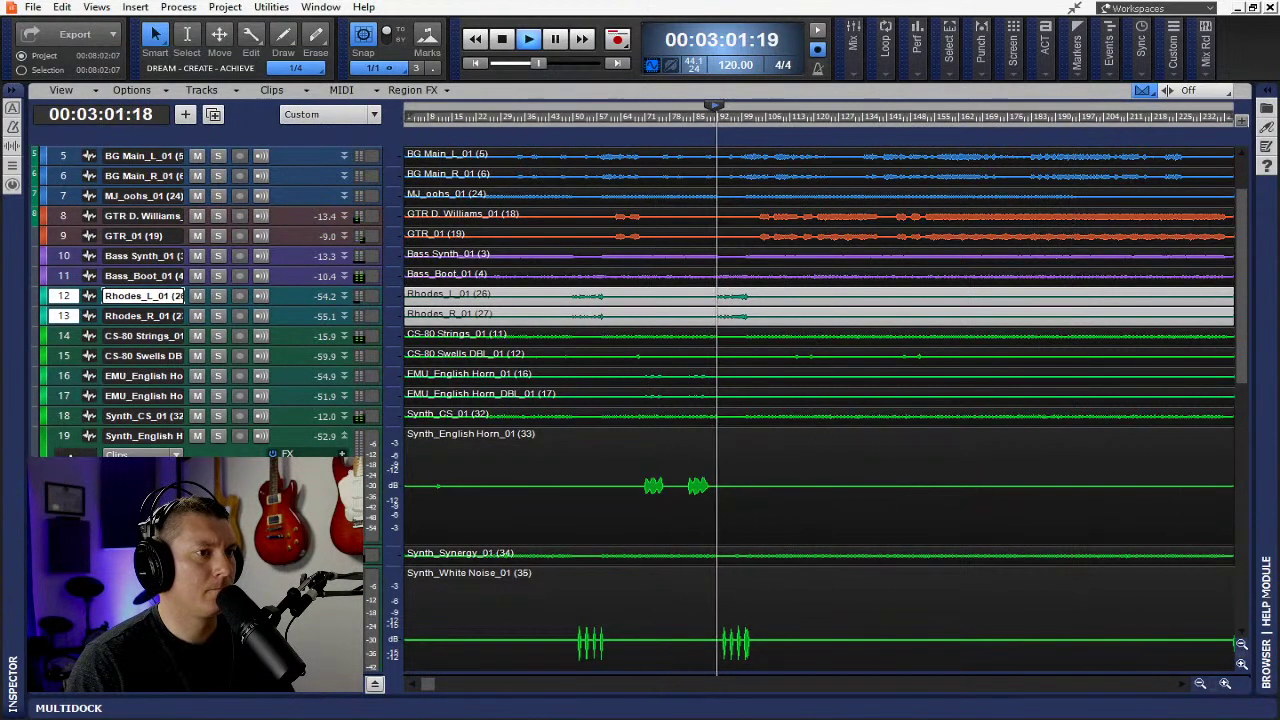
key(alt+2)
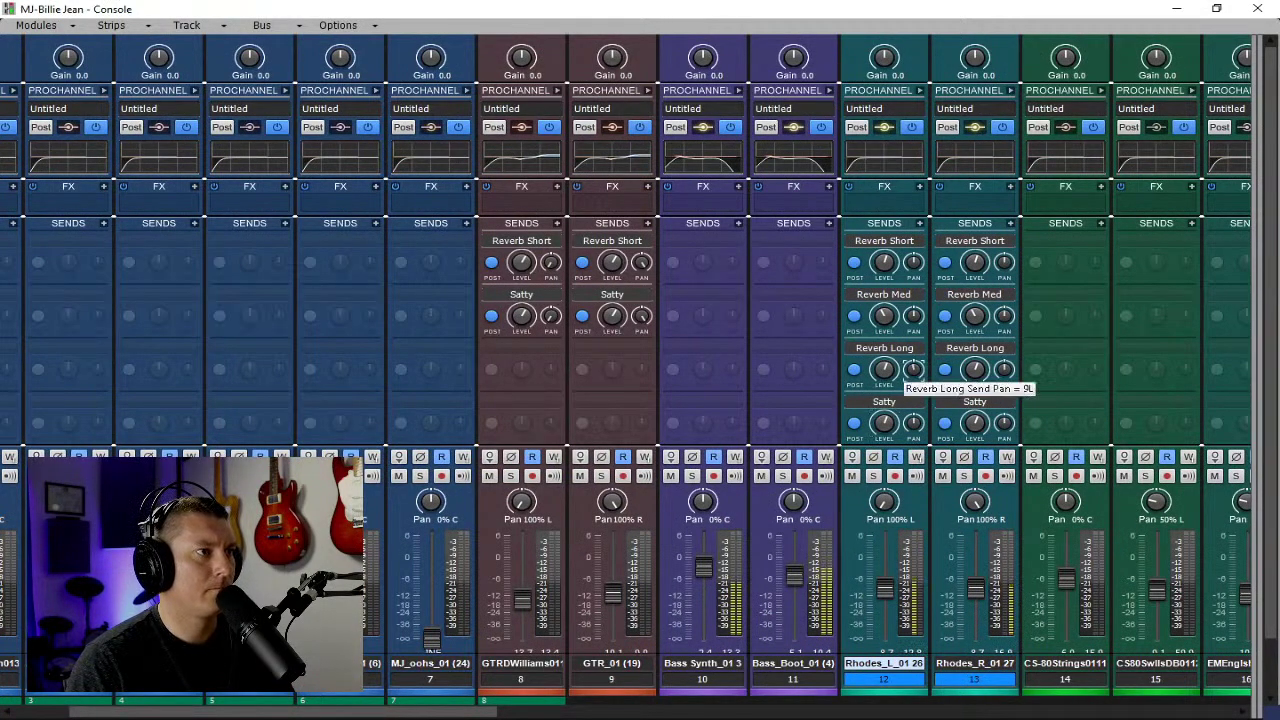
Pan the reverb sends left on Rhodes_L and right on Rhodes_R, and reduce the Reverb Long and Reverb Short send levels.
click(913, 316)
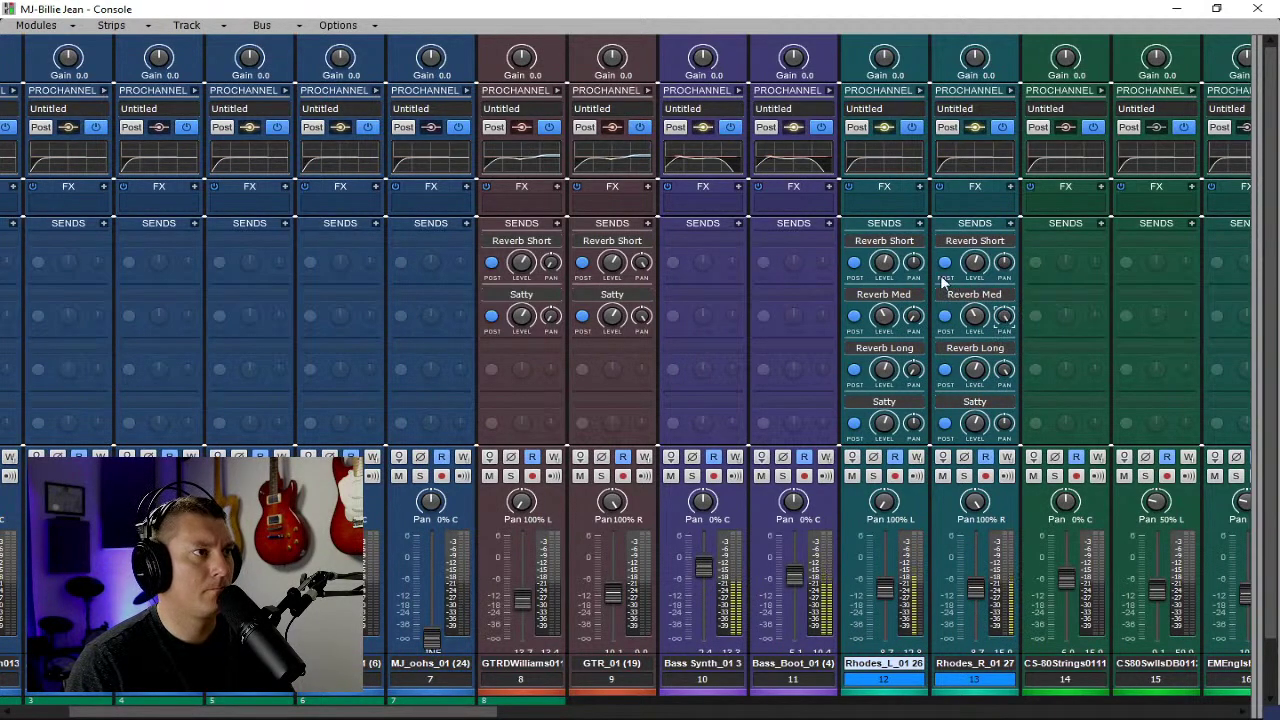
drag(1005, 267, 1005, 225)
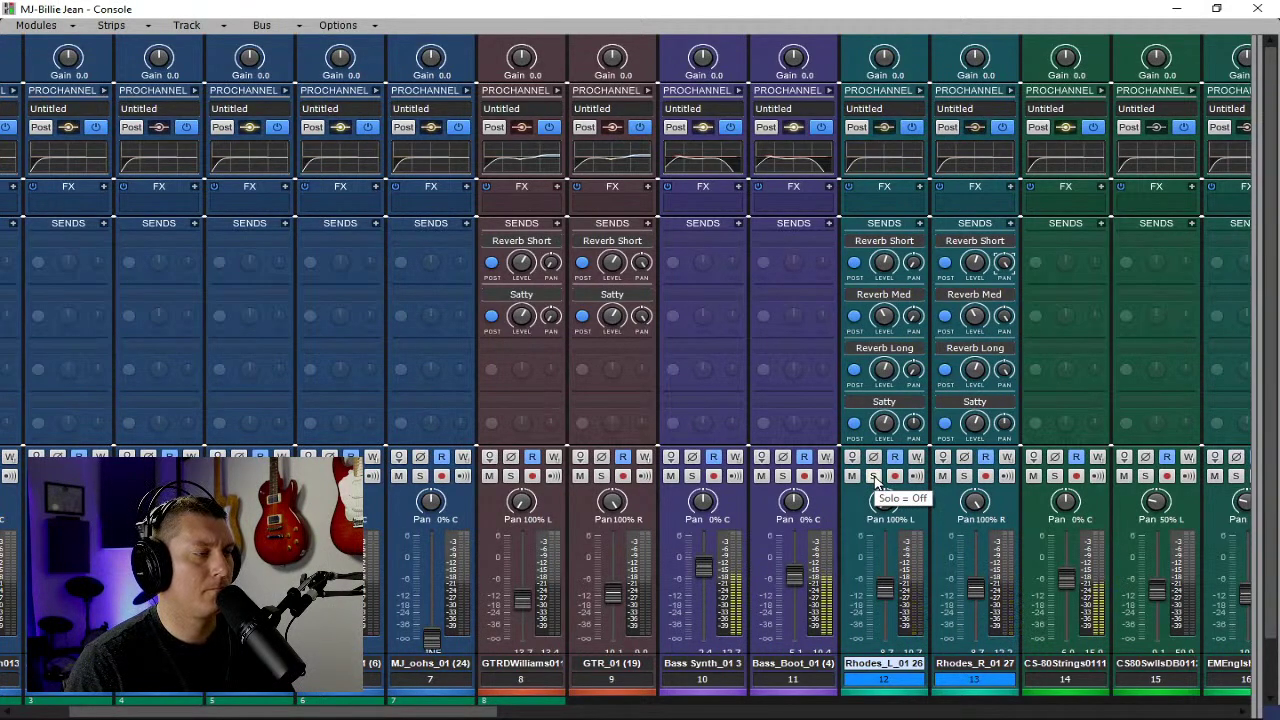
mouse_move(885, 380)
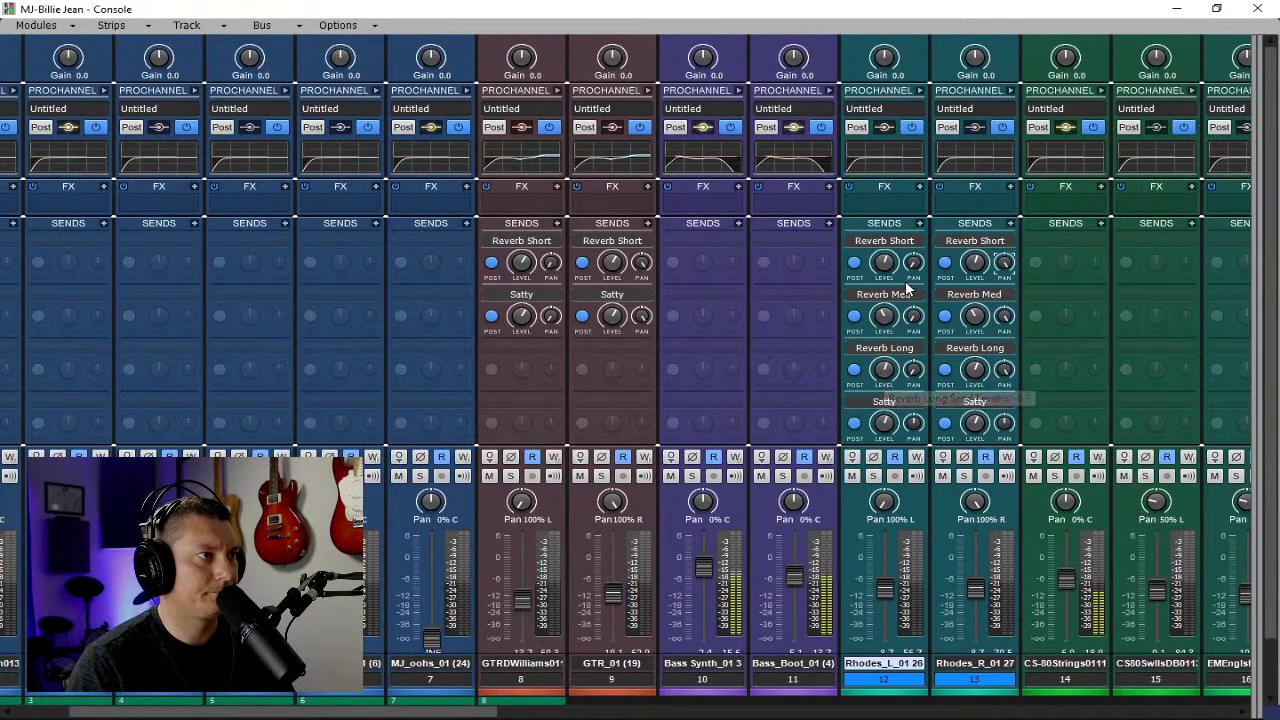
mouse_move(884, 373)
mouse_down()
mouse_move(884, 392)
mouse_move(885, 367)
mouse_up()
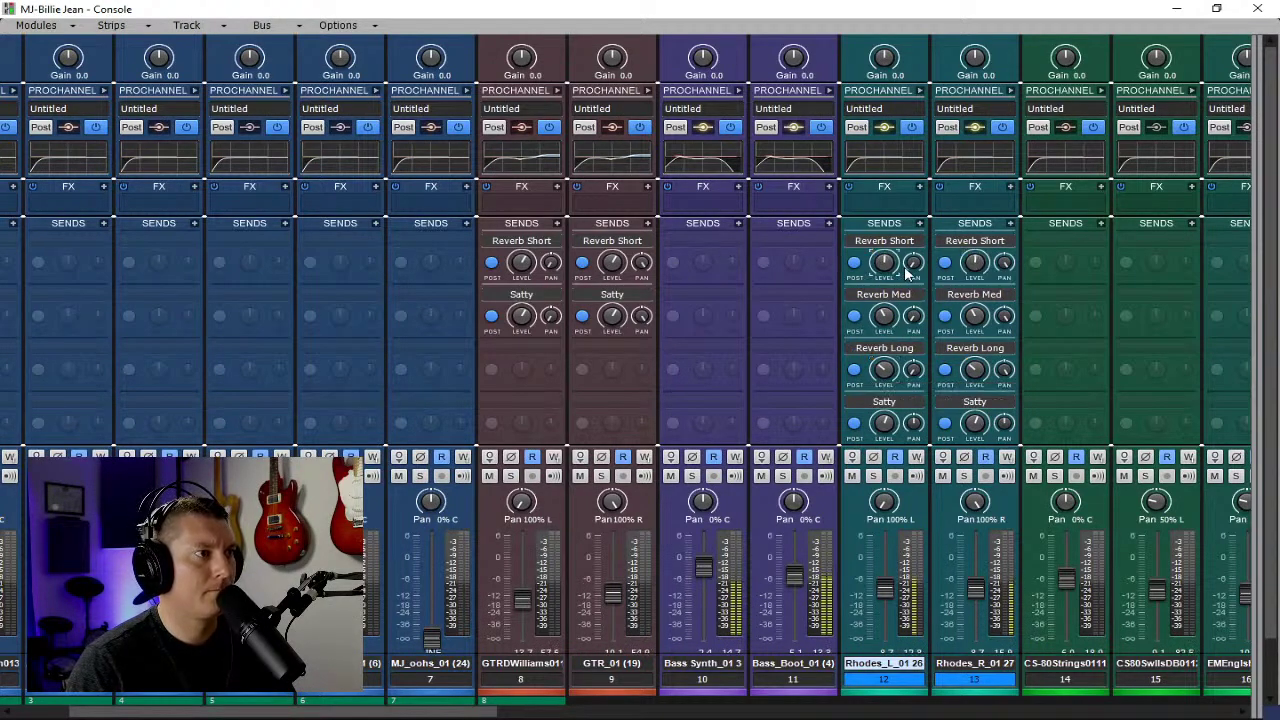
drag(889, 423, 889, 426)
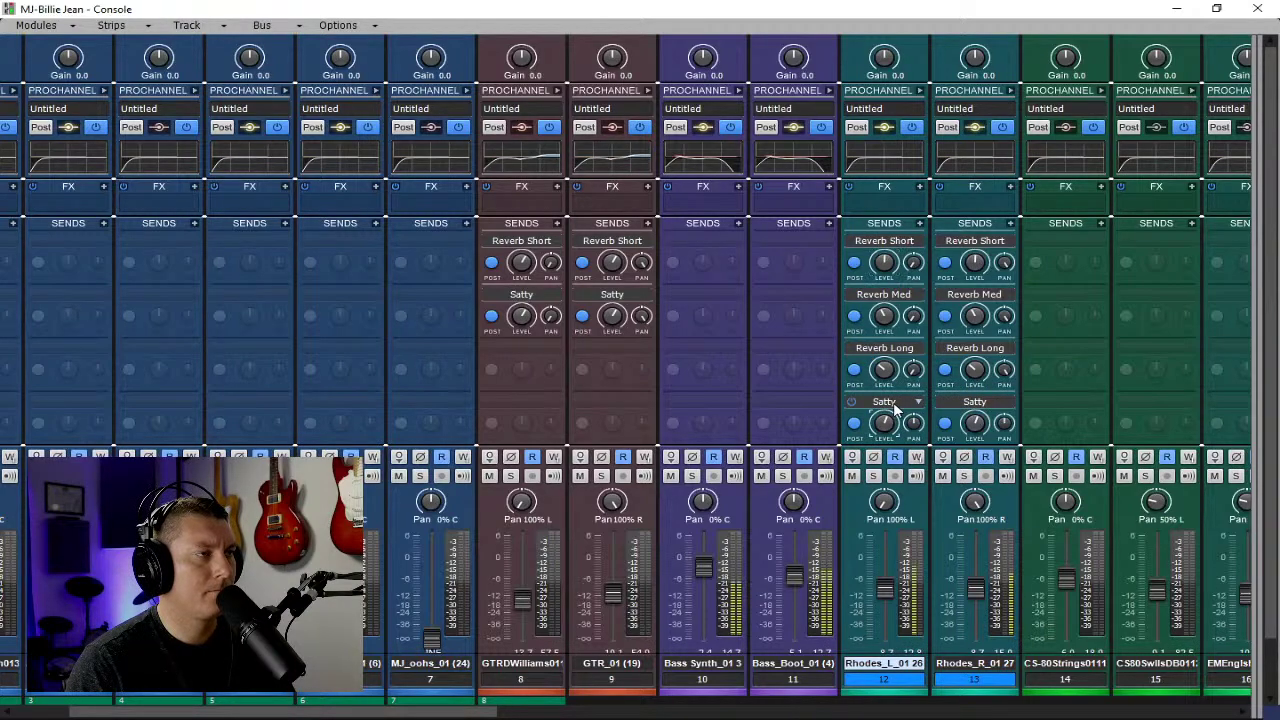
Expand the ProChannels of both Rhodes tracks and insert a Tape Emulator module.
click(922, 95)
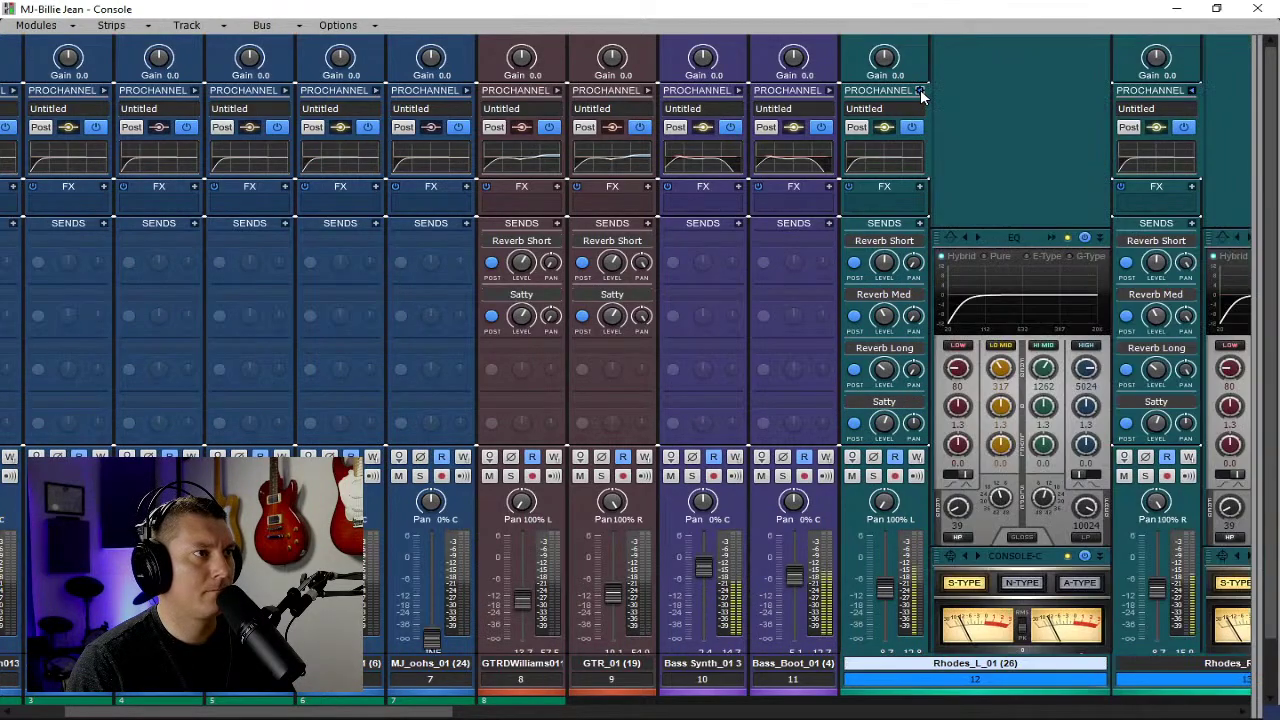
scroll(752, 705, right, 5)
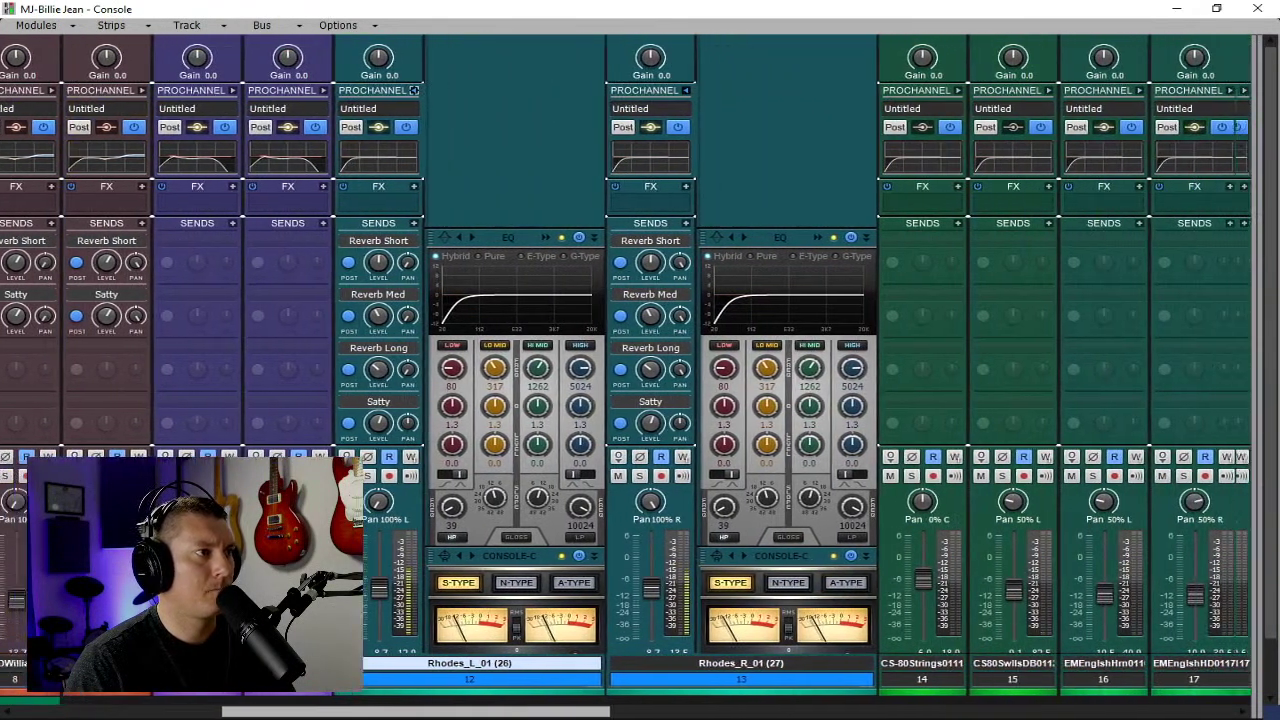
right_click(541, 147)
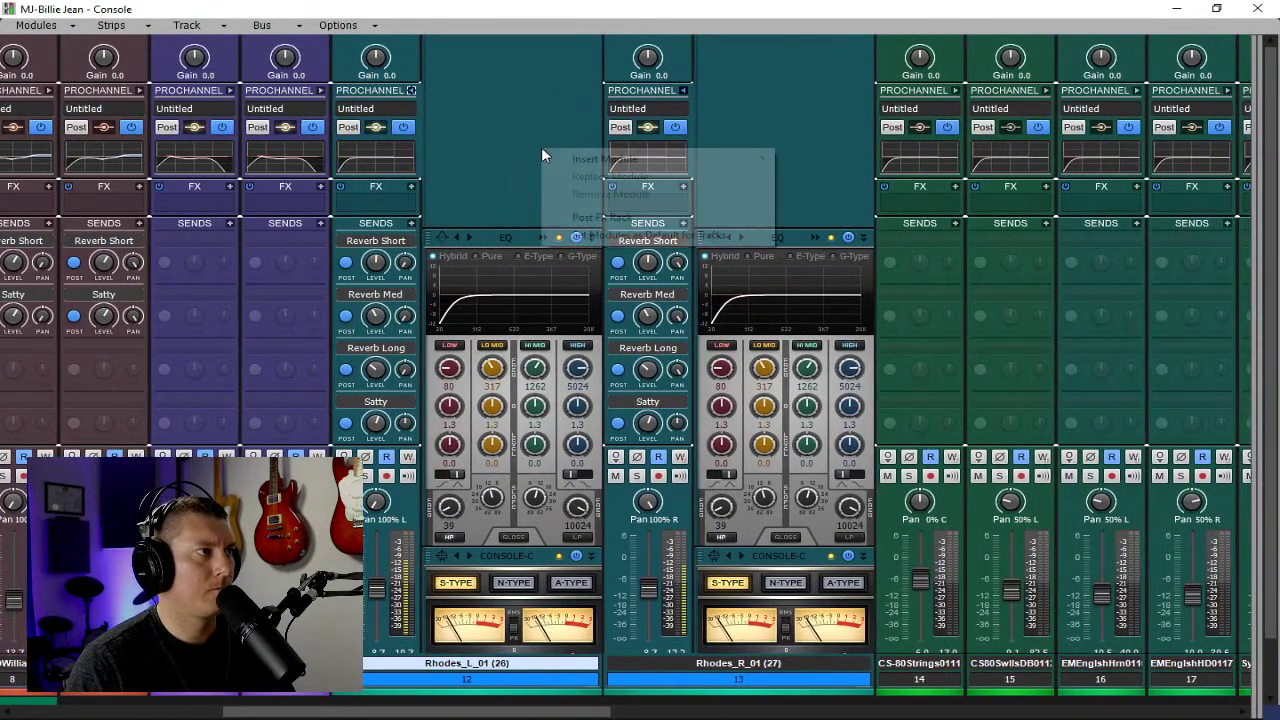
mouse_move(745, 160)
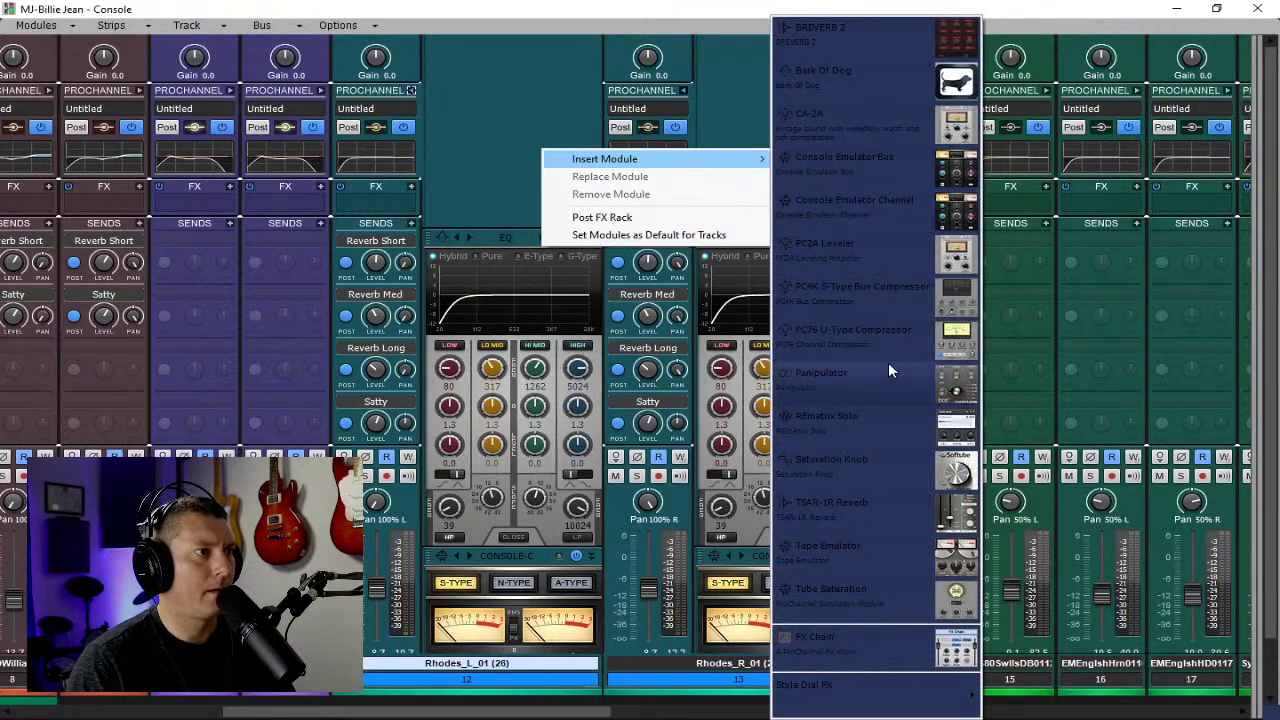
click(903, 553)
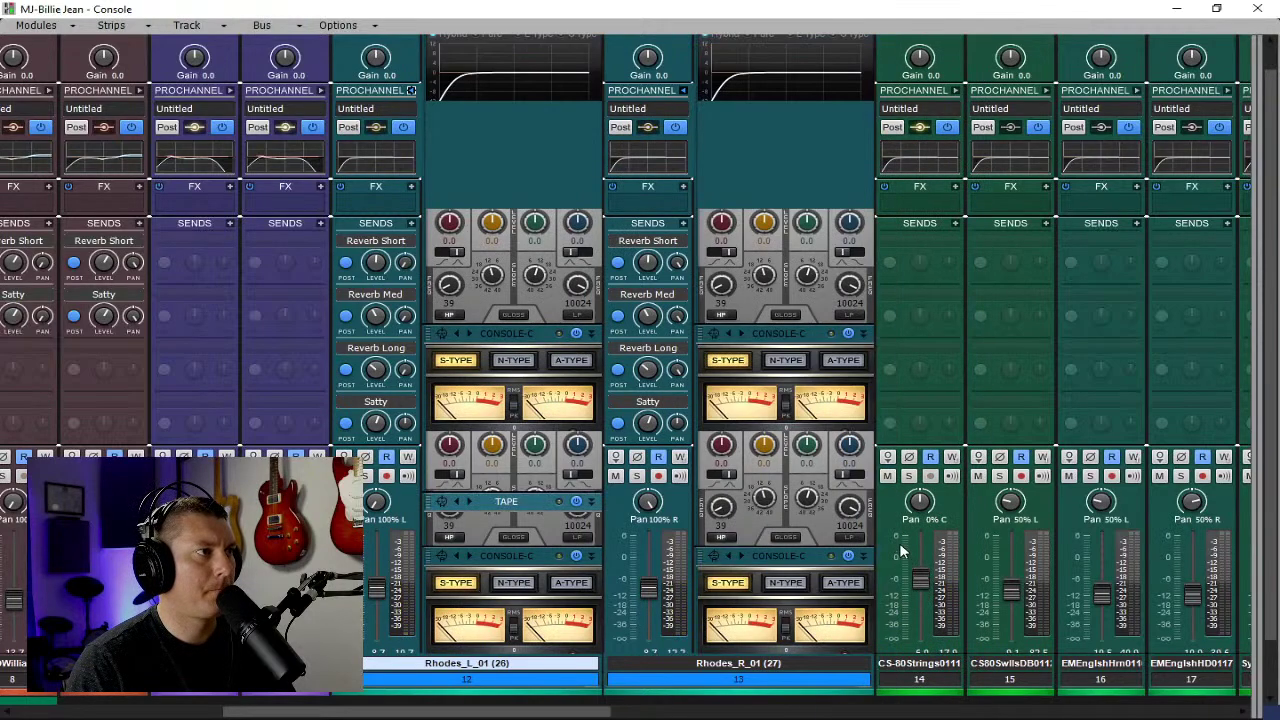
Move the Tape module above the Console Emulator in the ProChannel of each Rhodes track.
drag(535, 508, 510, 334)
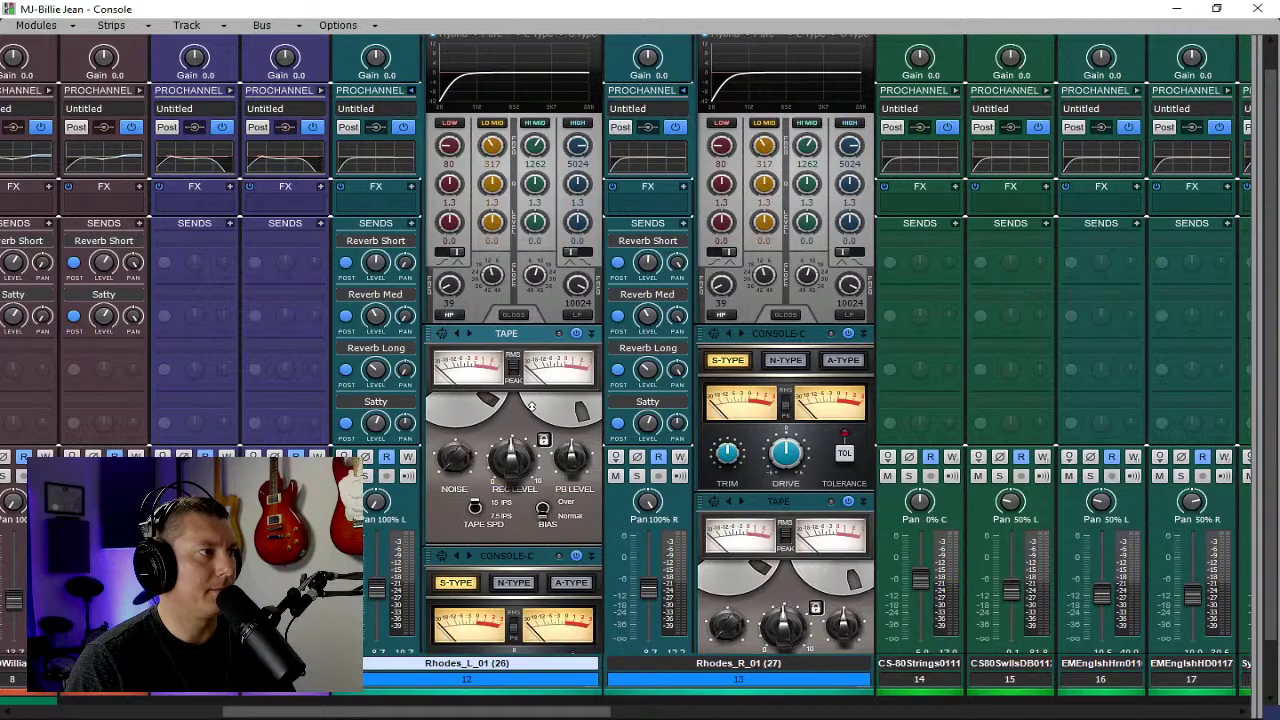
click(786, 428)
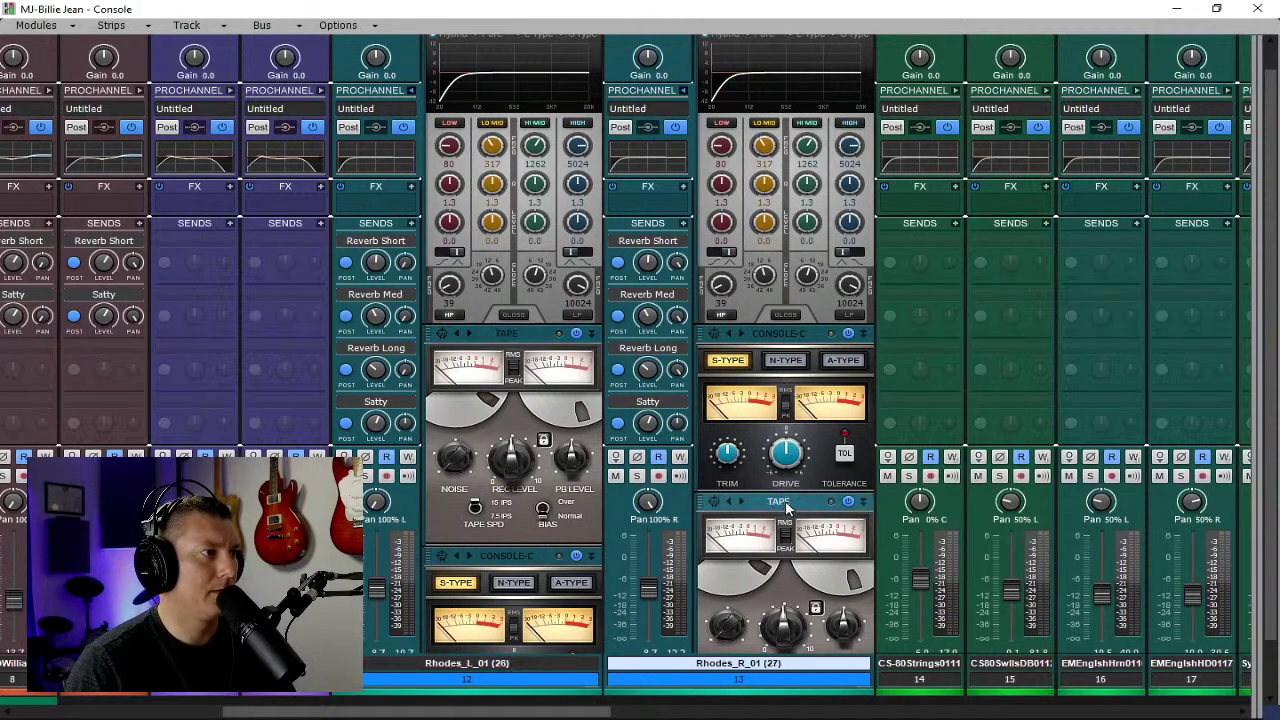
drag(785, 502, 783, 459)
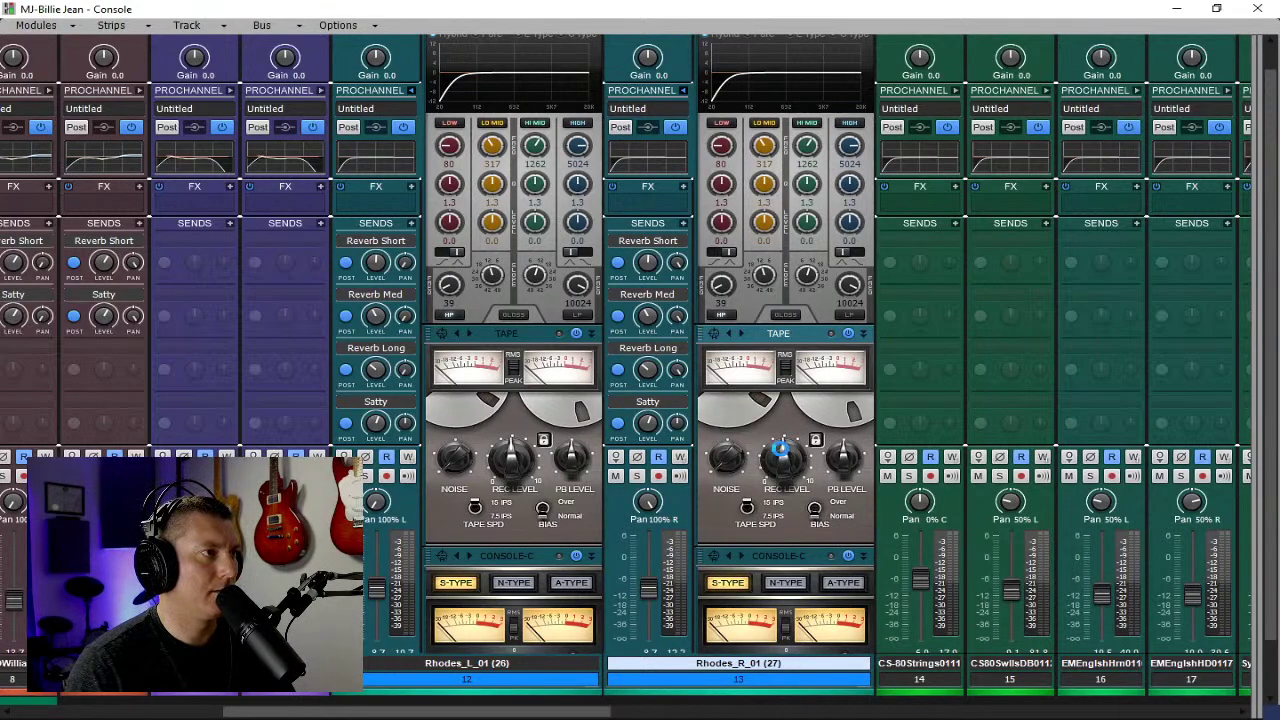
Link the record and playback levels in both Rhodes Tape modules and raise their record level.
click(544, 441)
click(816, 442)
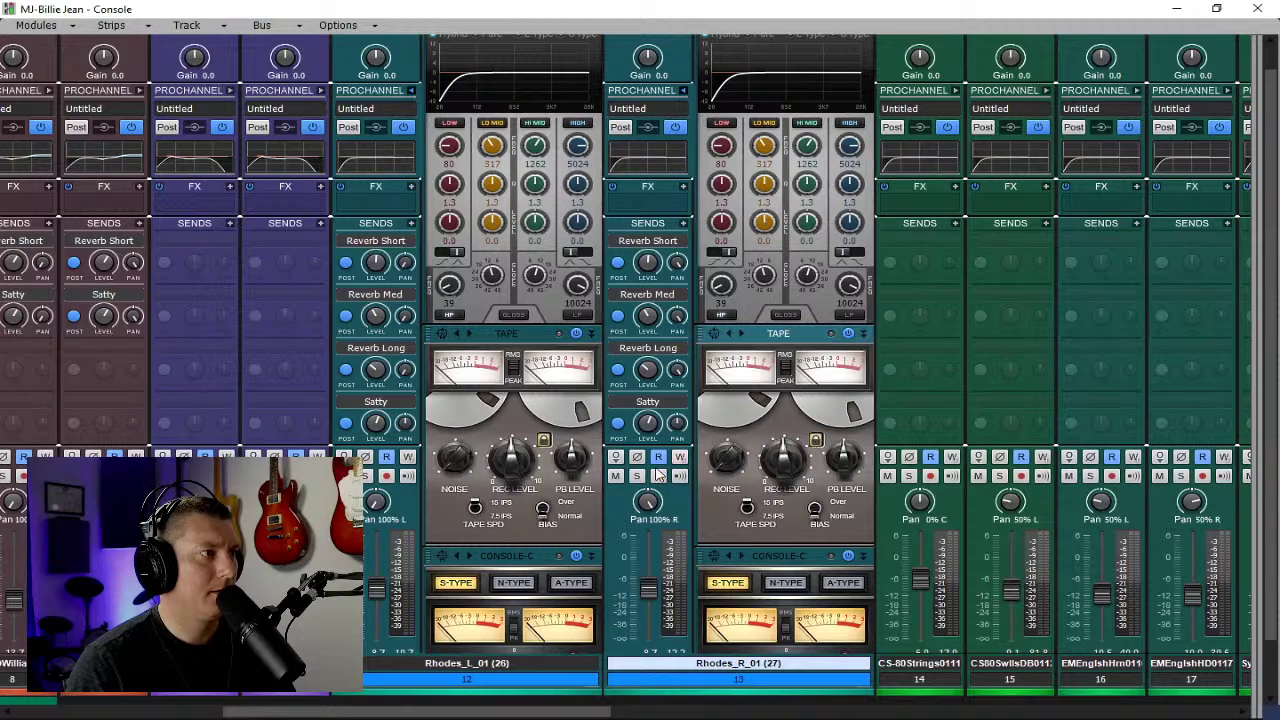
drag(508, 475, 508, 458)
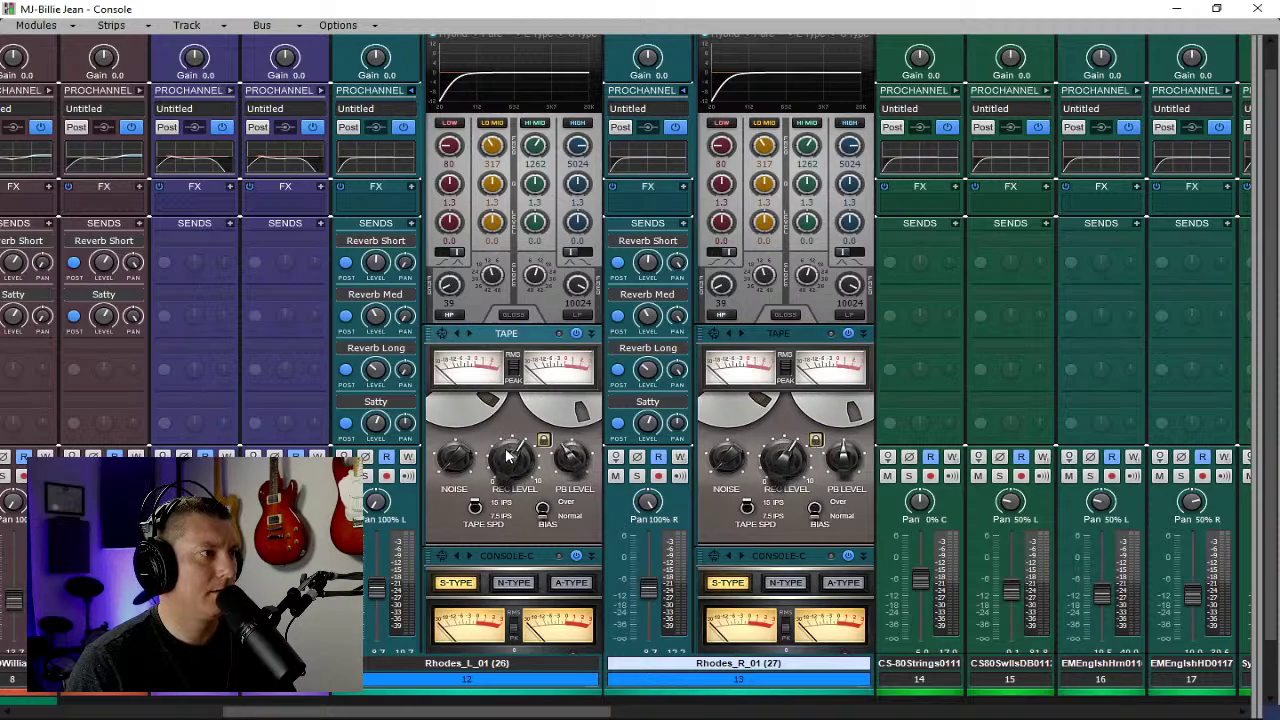
click(840, 460)
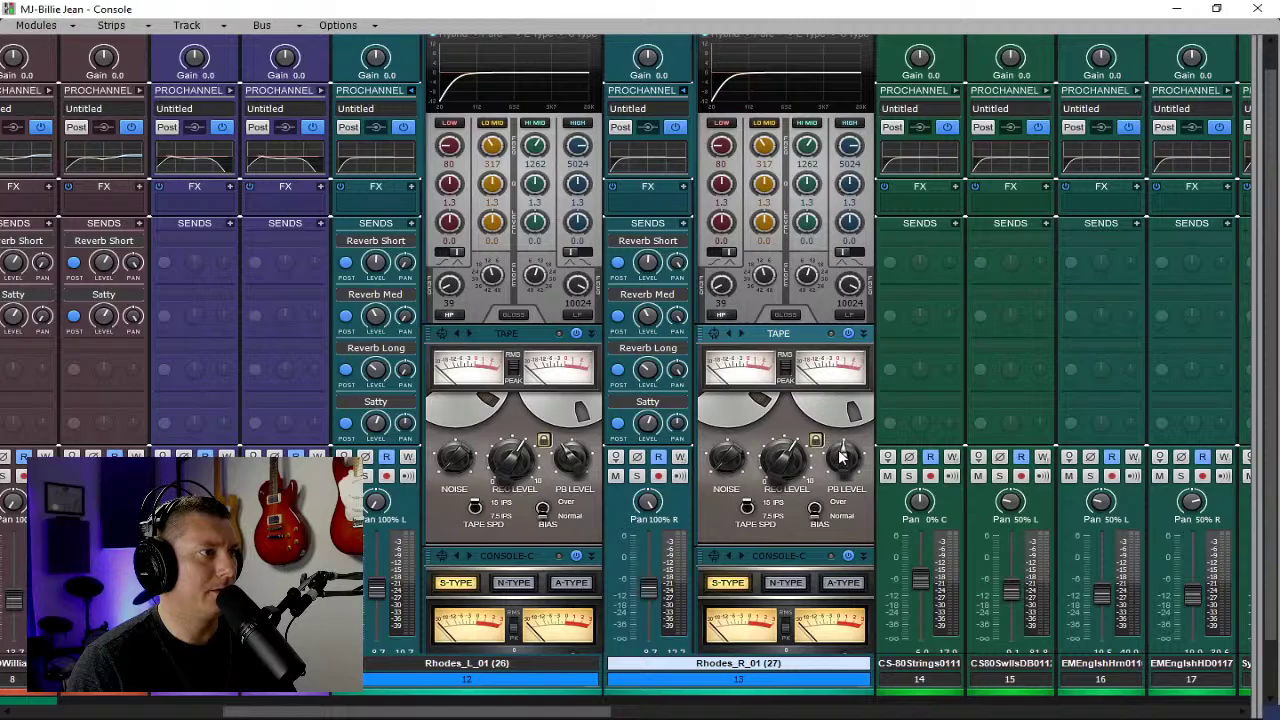
Adjust the playback level in the Rhodes_R Tape module, review the Rhodes EQs, and collapse both Rhodes ProChannels.
drag(842, 457, 838, 483)
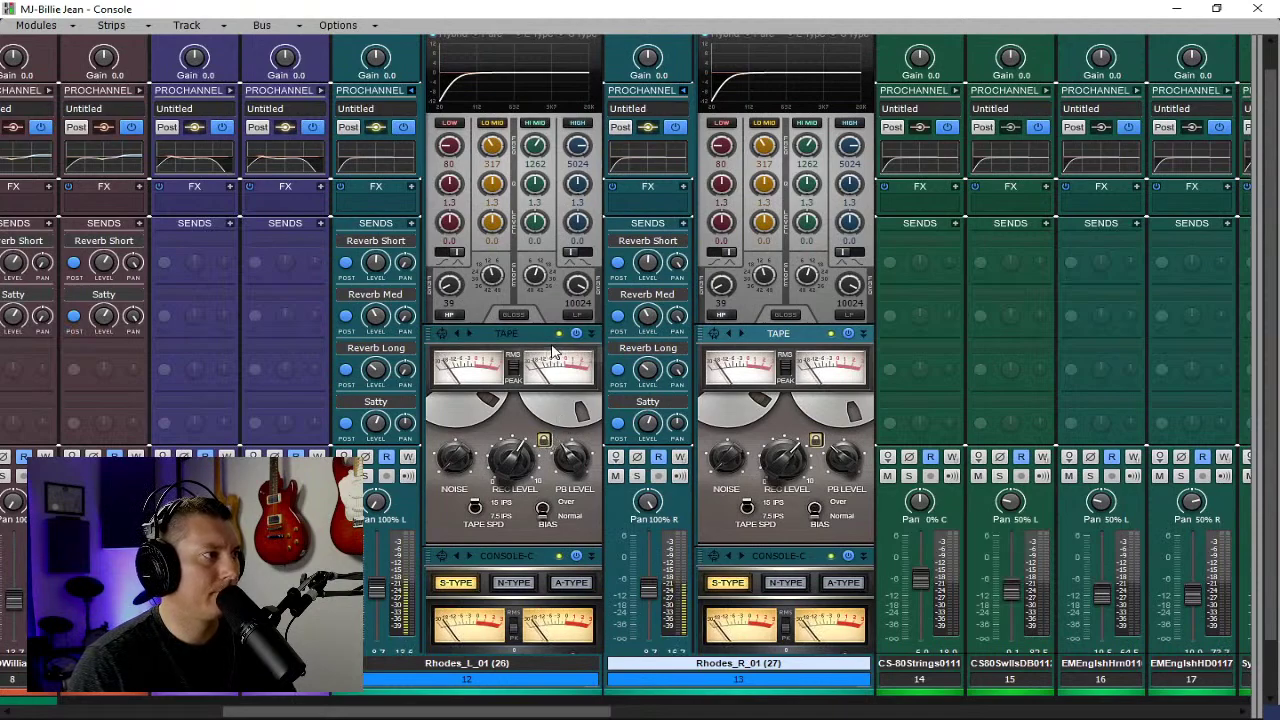
scroll(510, 320, up, 3)
scroll(710, 226, up, 1)
scroll(712, 230, up, 3)
scroll(566, 277, up, 3)
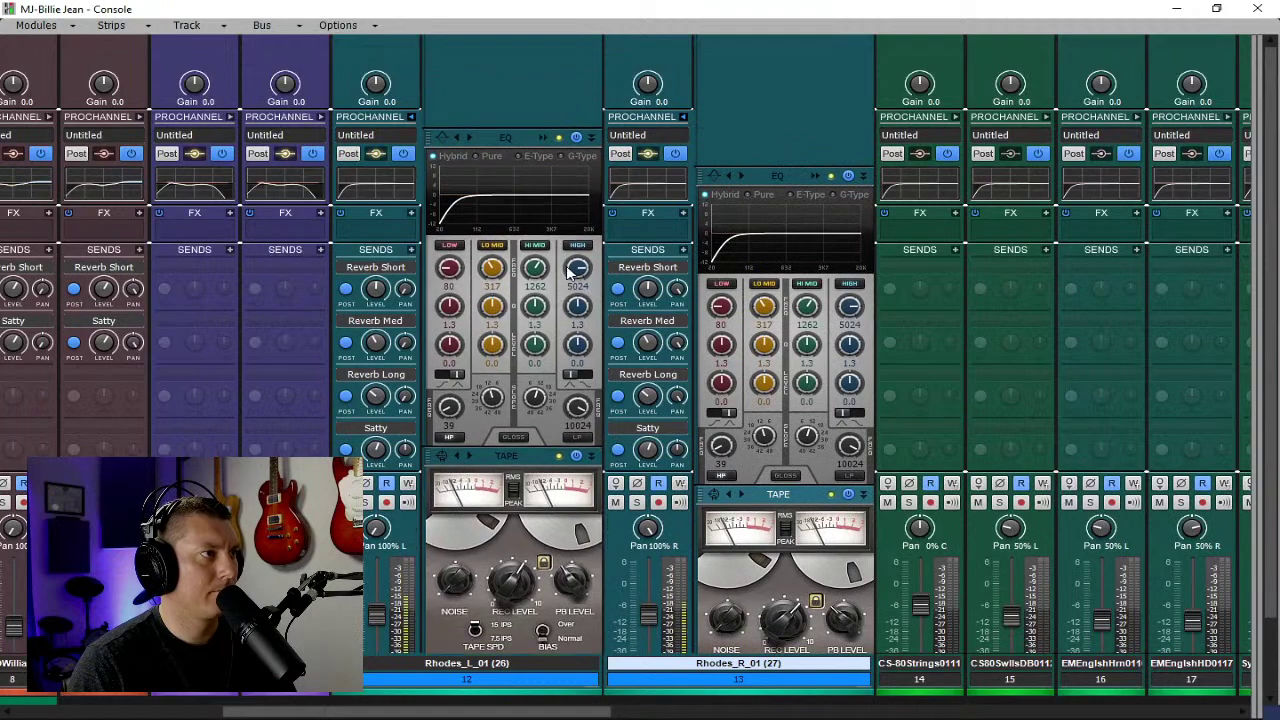
scroll(744, 281, up, 1)
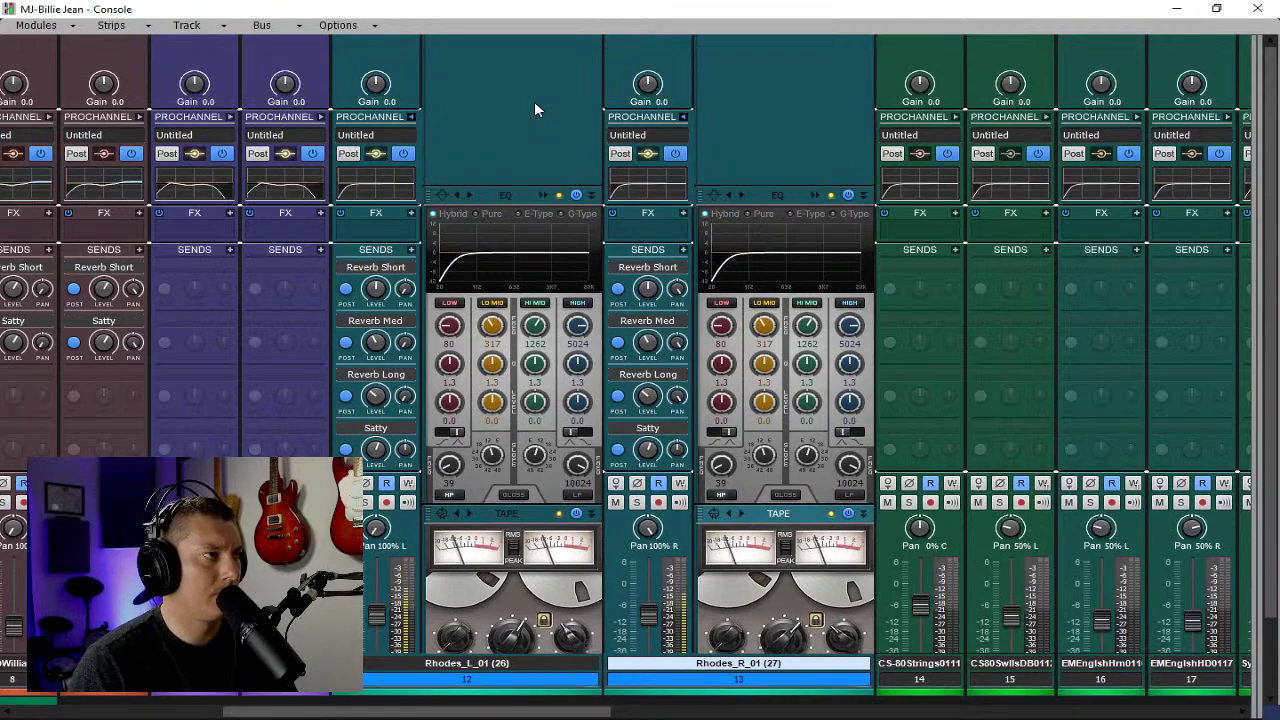
mouse_move(489, 253)
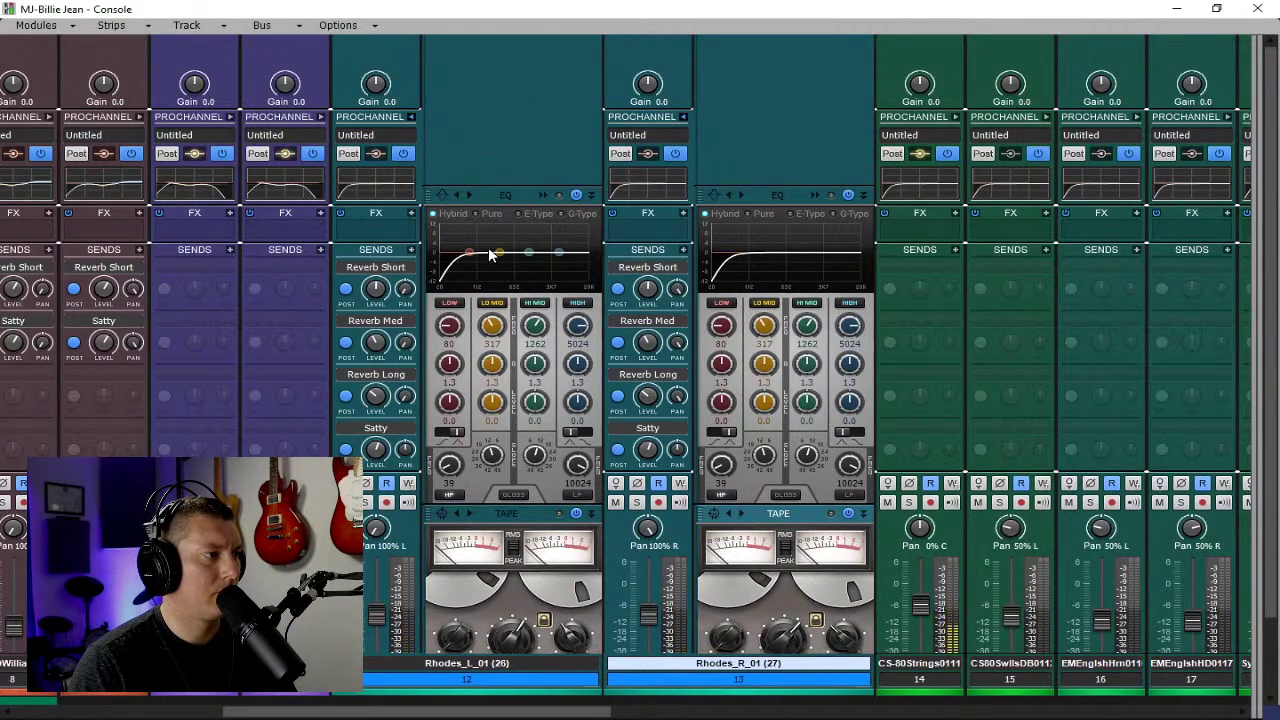
scroll(489, 217, down, 3)
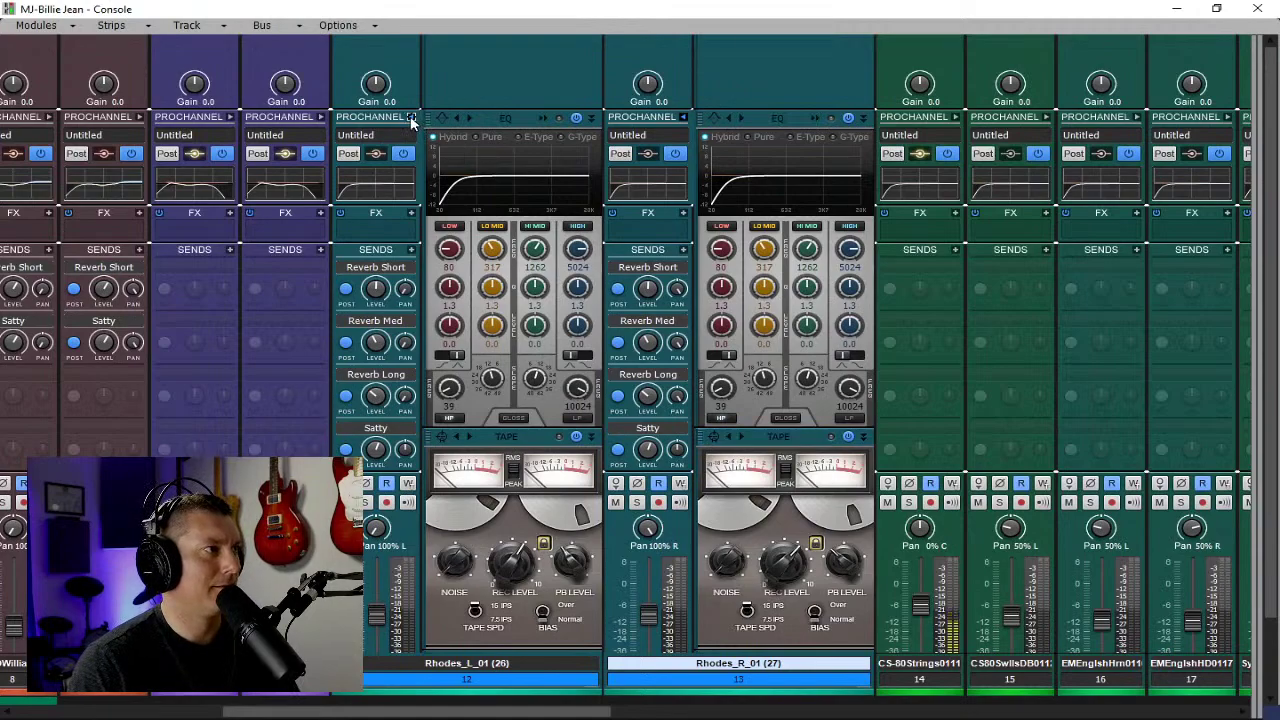
ctrl+click(411, 118)
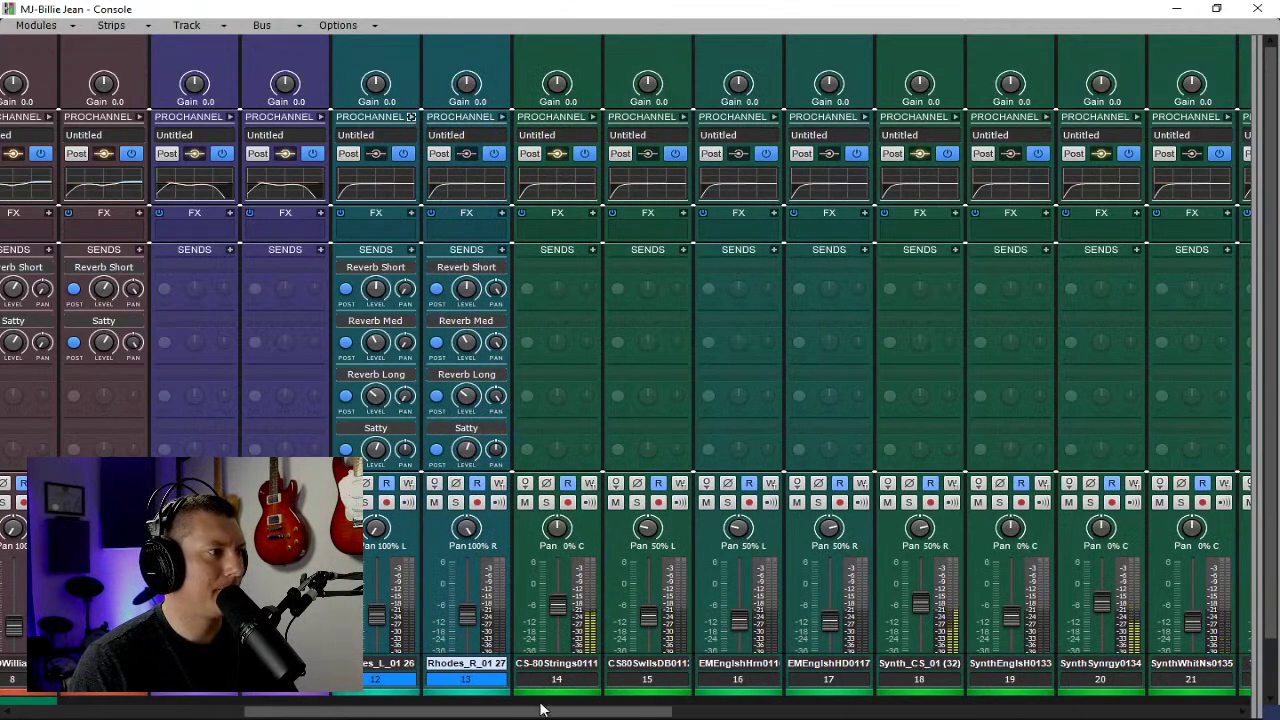
Raise the high-pass filter on the Claps_01 ProChannel EQ to about 107 Hz and collapse its ProChannel.
drag(543, 711, 981, 716)
drag(735, 598, 731, 600)
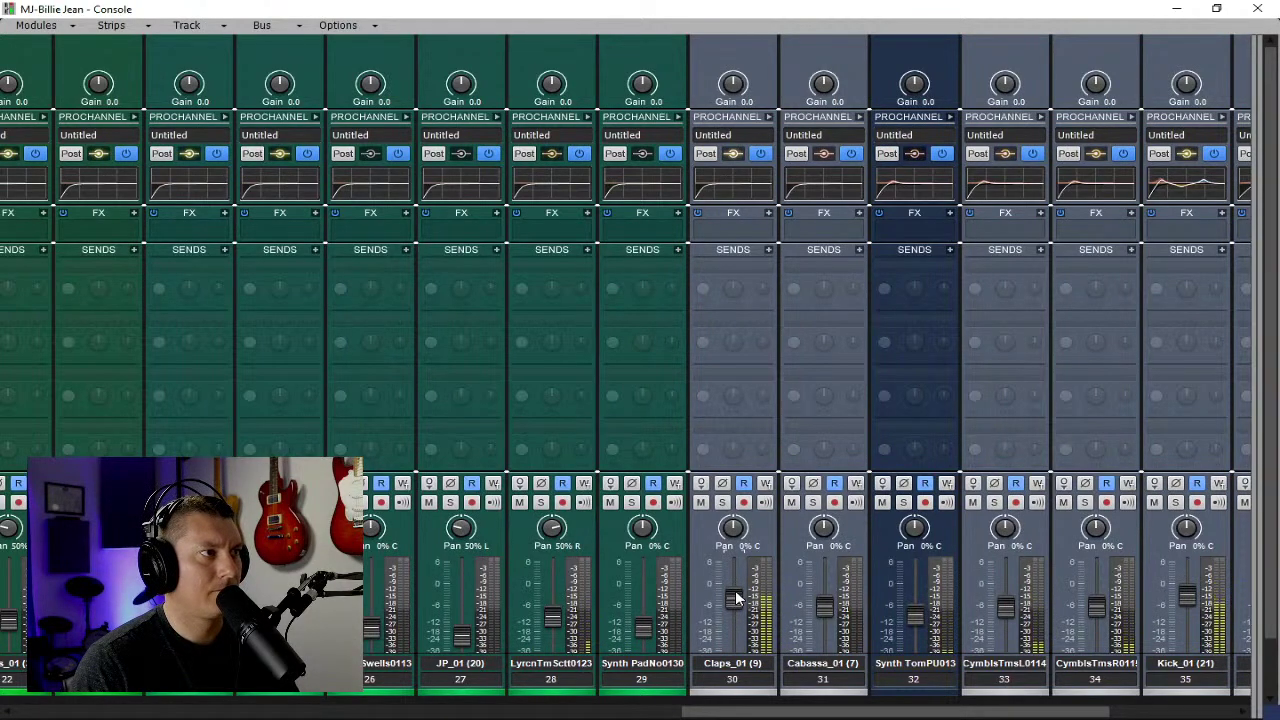
click(768, 118)
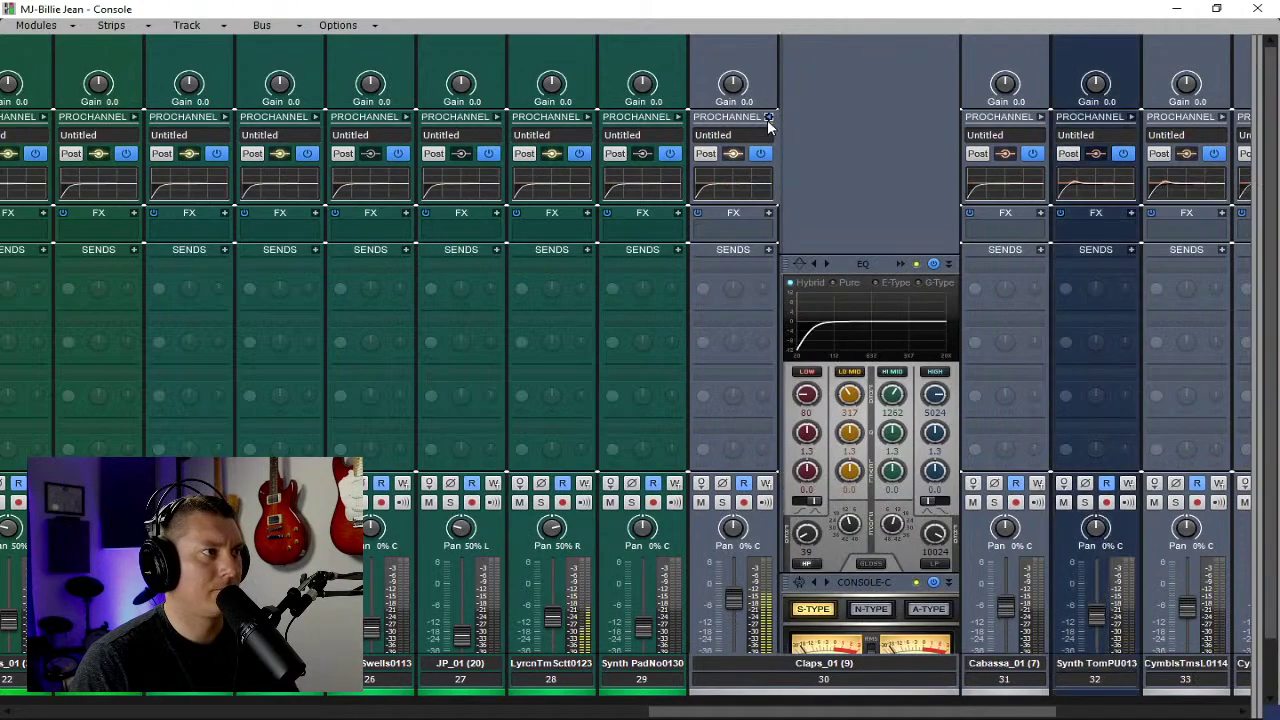
drag(815, 540, 810, 537)
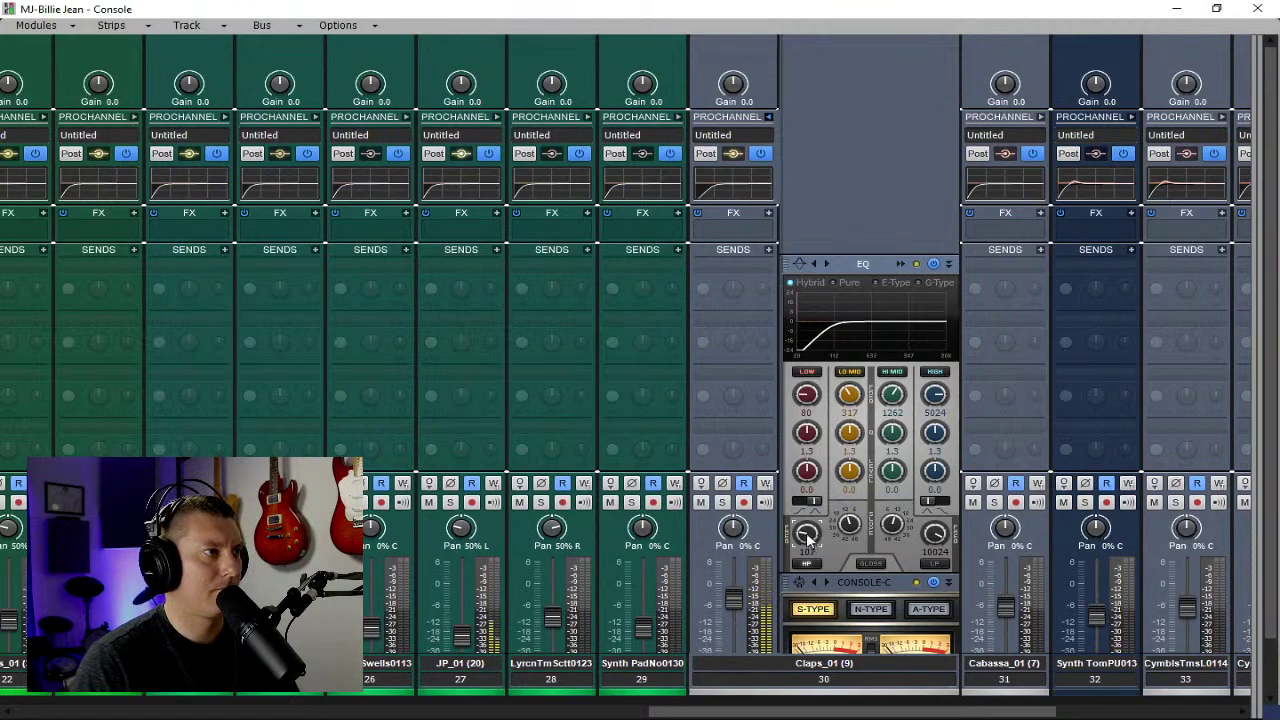
click(769, 116)
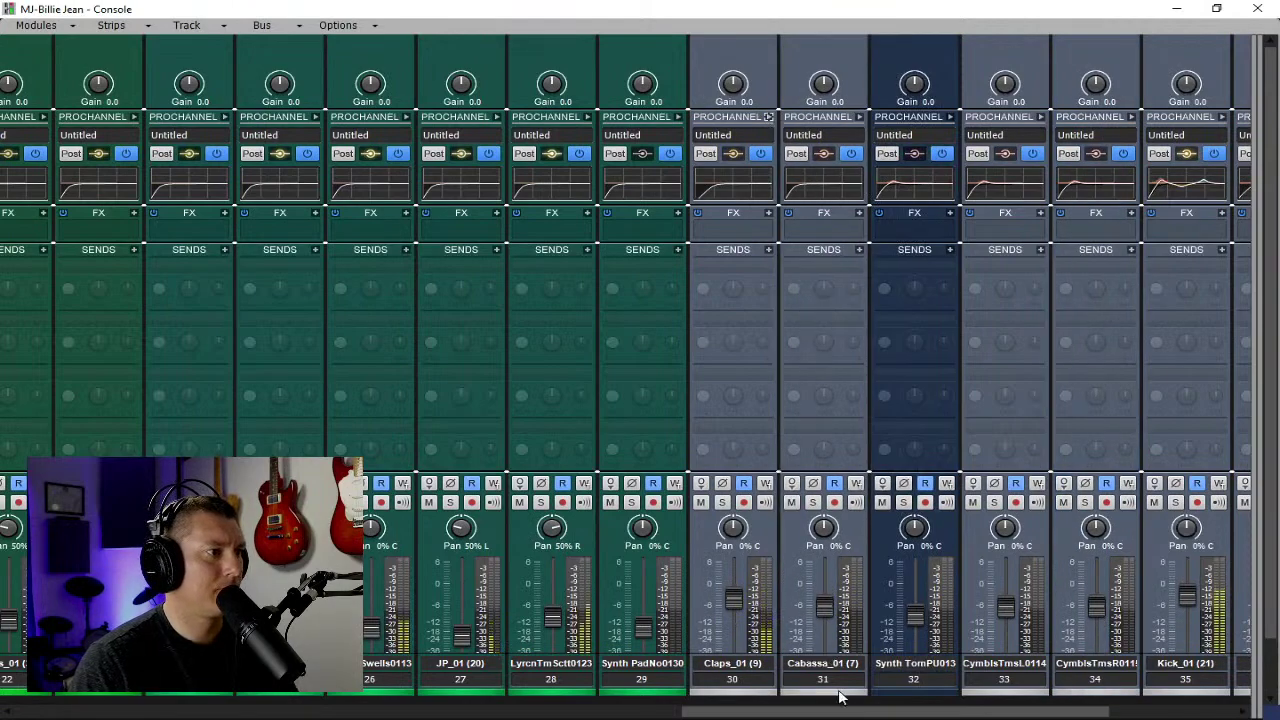
Stop playback, widen the bus pane to show every bus, and inspect the EQ and Tape settings on the DRUMS bus.
drag(872, 711, 998, 708)
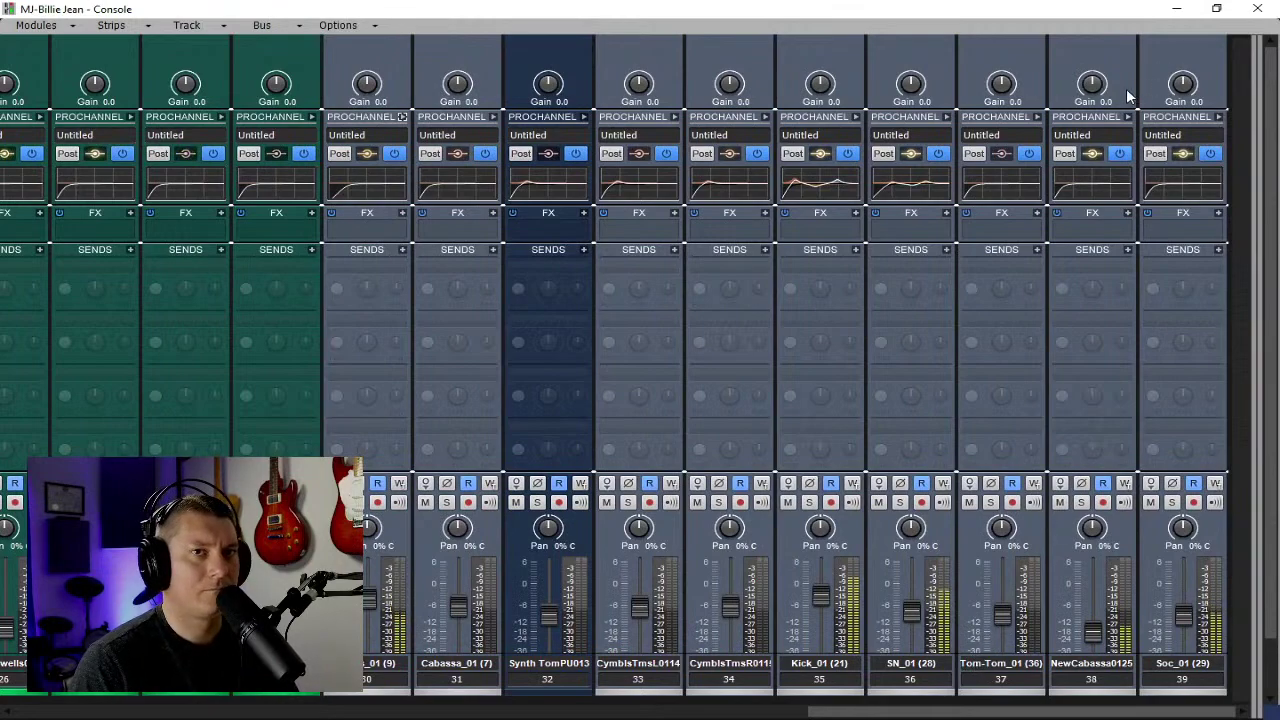
key(space)
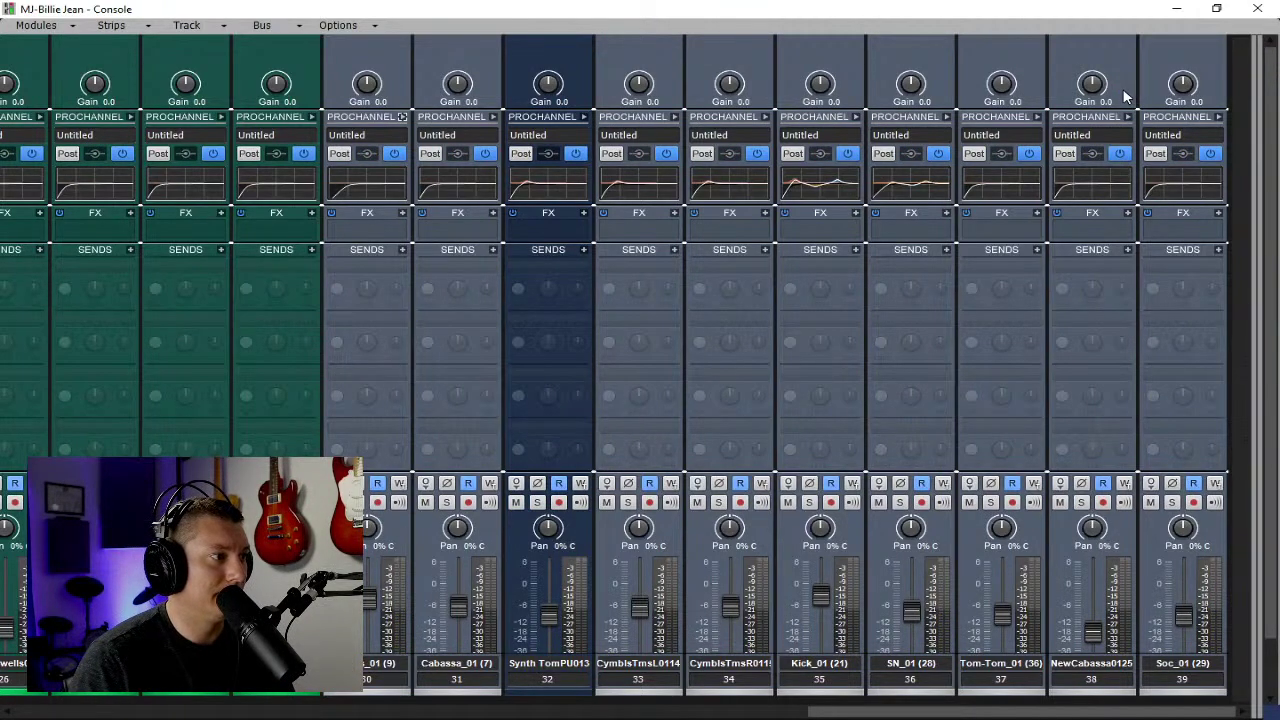
drag(1253, 150, 452, 310)
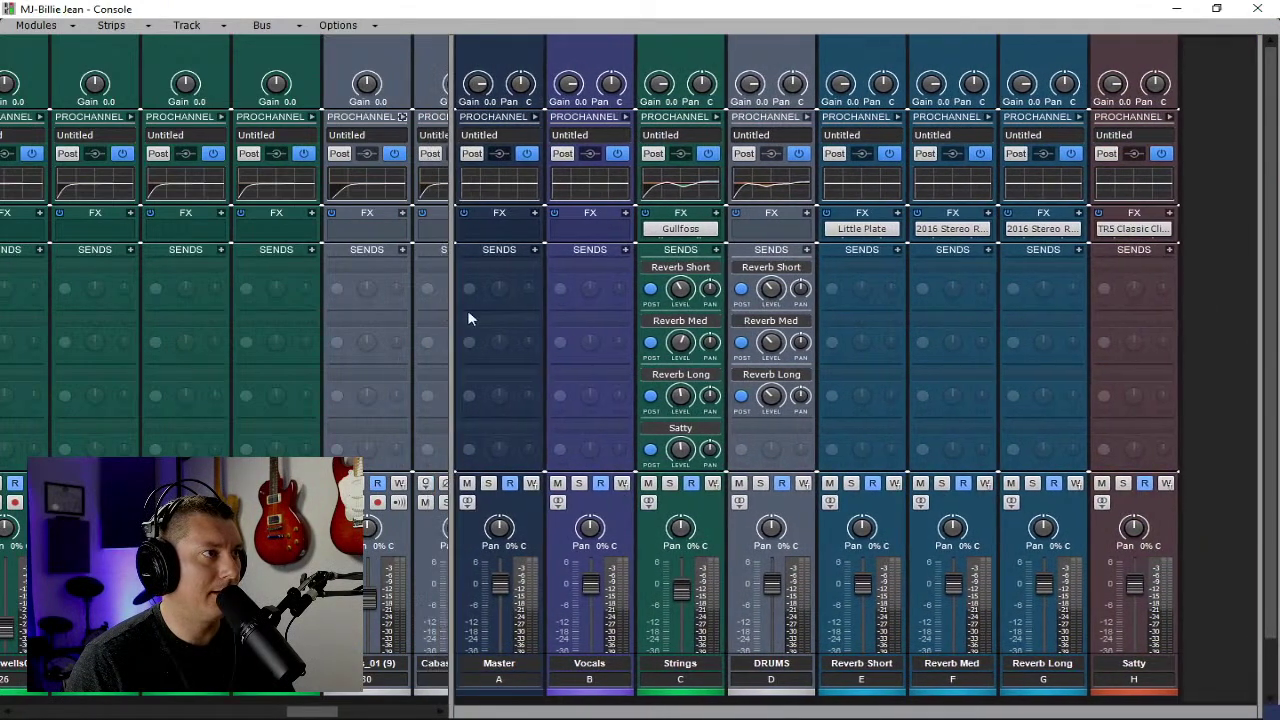
click(807, 117)
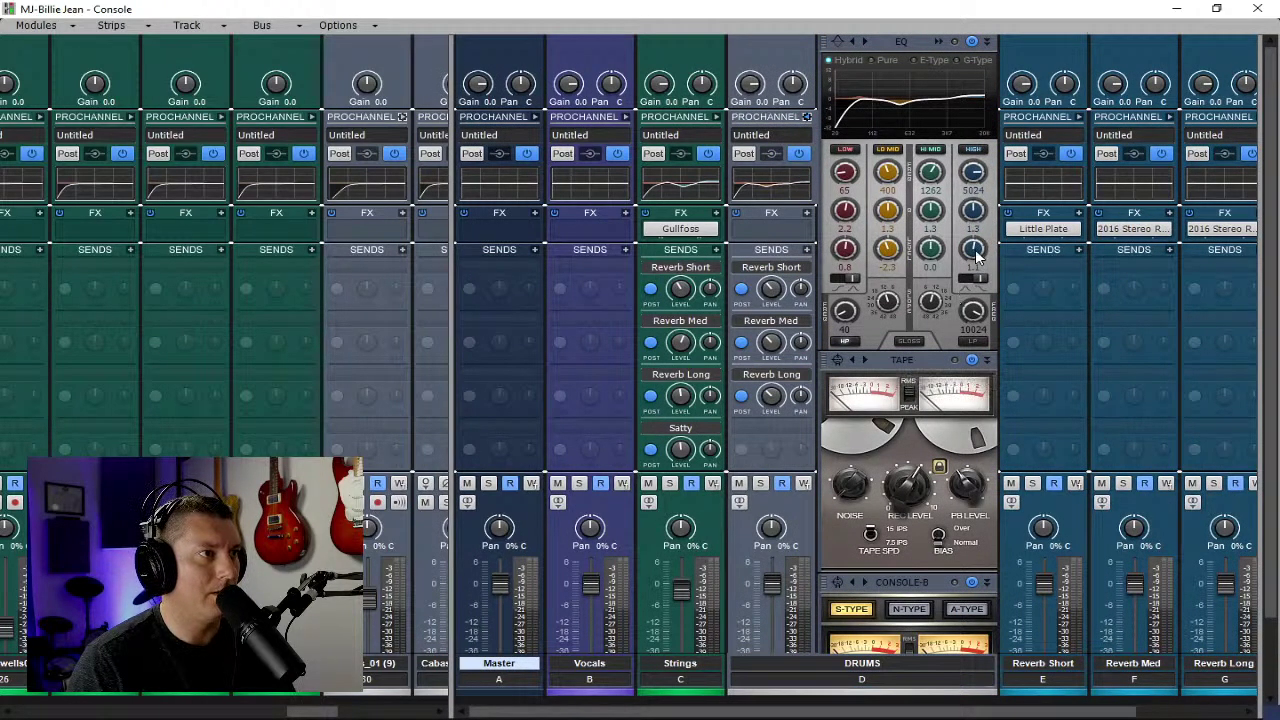
click(808, 118)
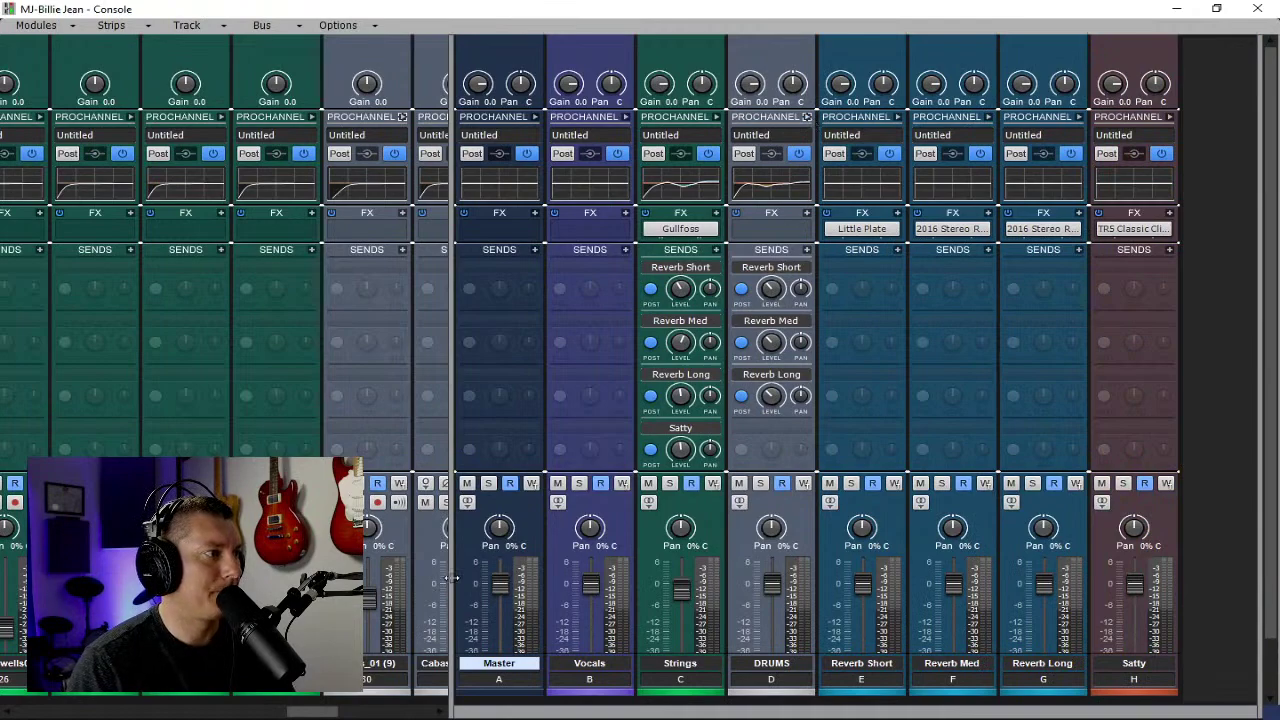
Narrow the bus pane so the buses just fit, and bring the lead and background vocal tracks into view beside them.
drag(450, 578, 528, 598)
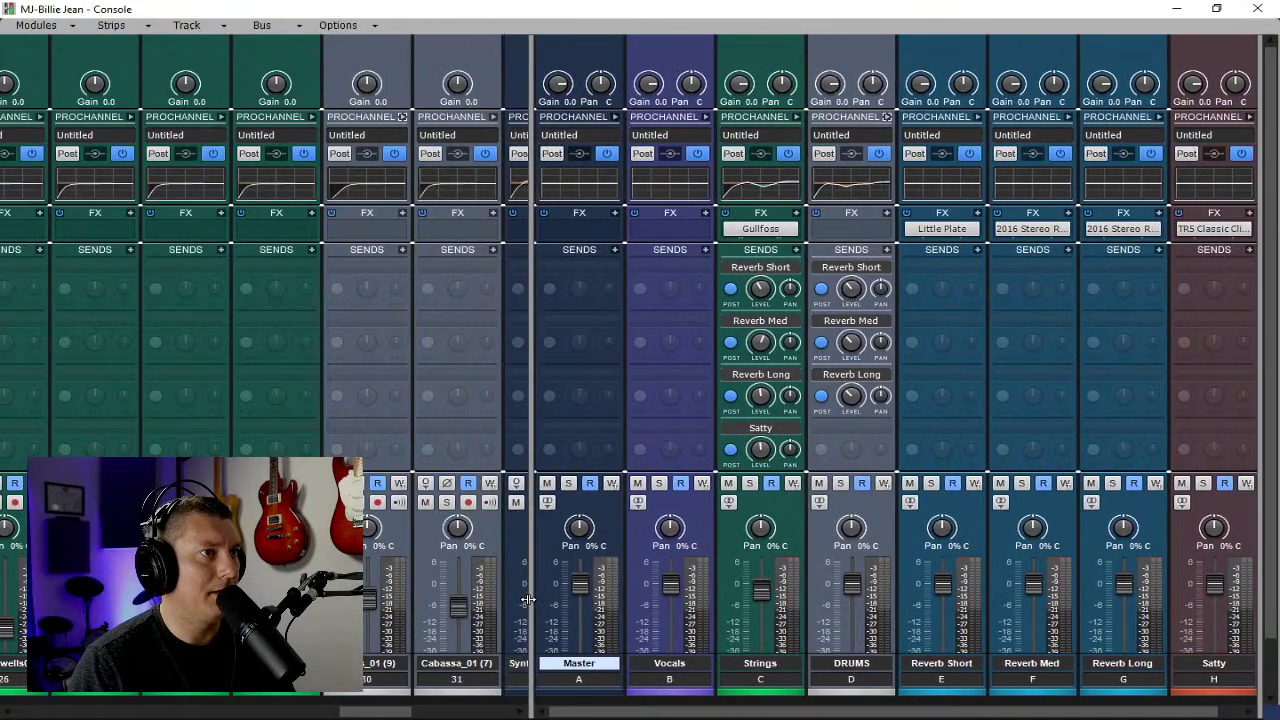
drag(383, 711, 136, 716)
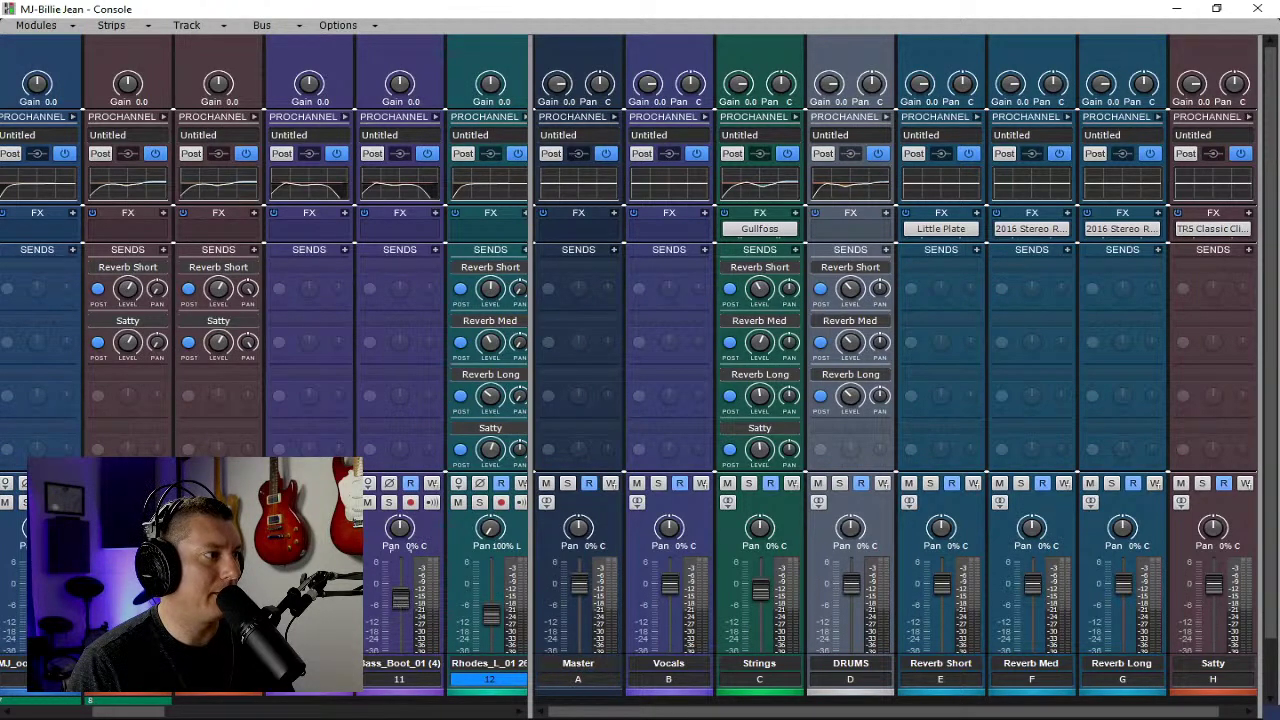
drag(163, 712, 55, 715)
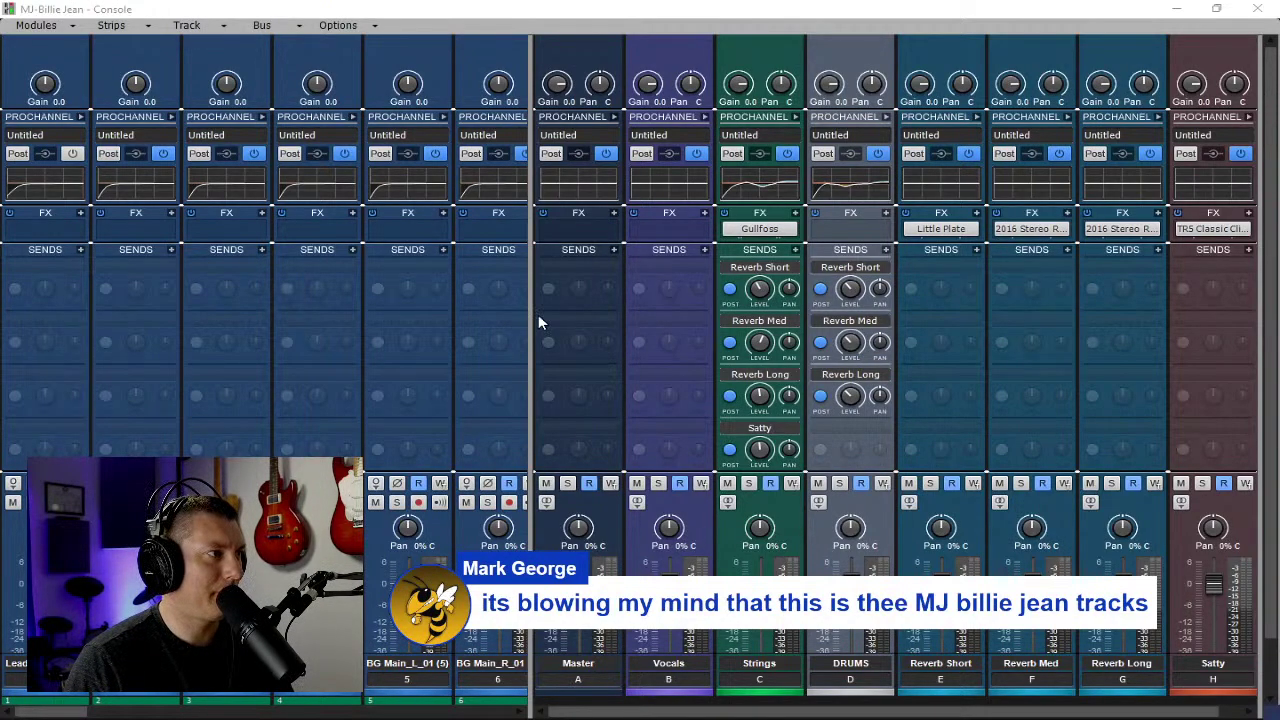
Widen the track section of the console, select the vocal tracks 1 through 7, and set their faders together to about -5.8 dB.
drag(531, 323, 1258, 340)
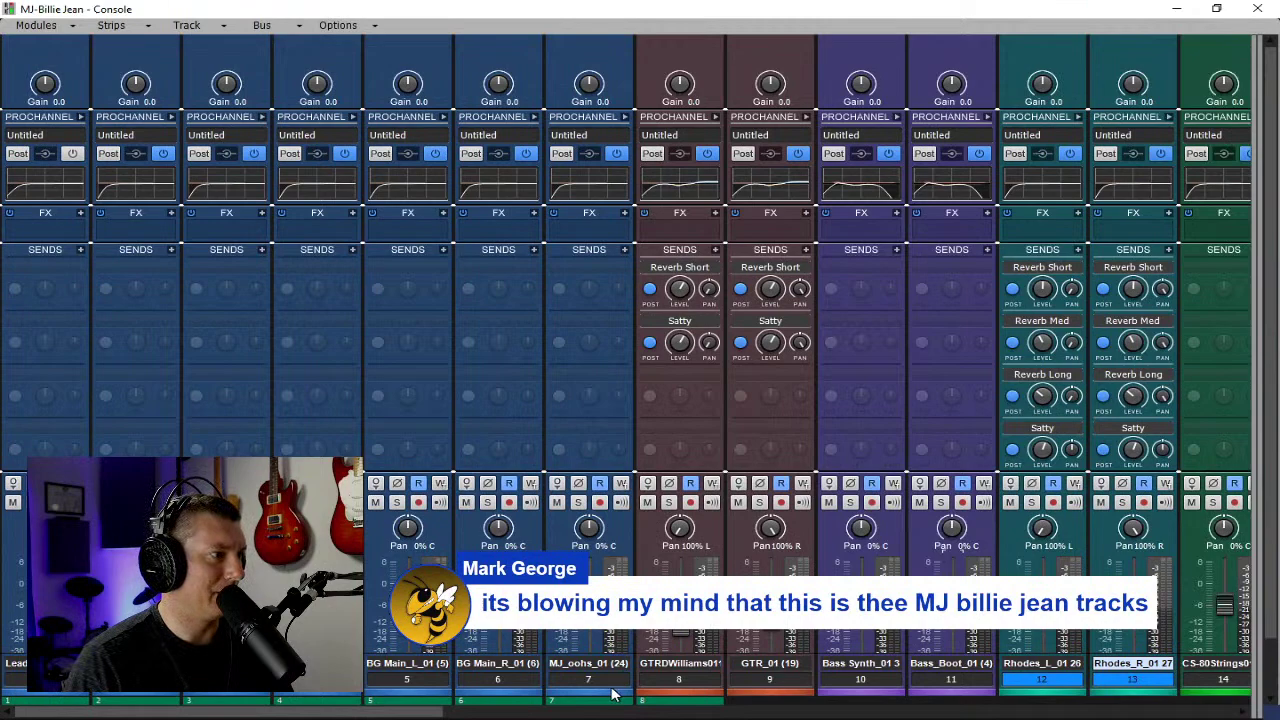
drag(603, 686, 44, 697)
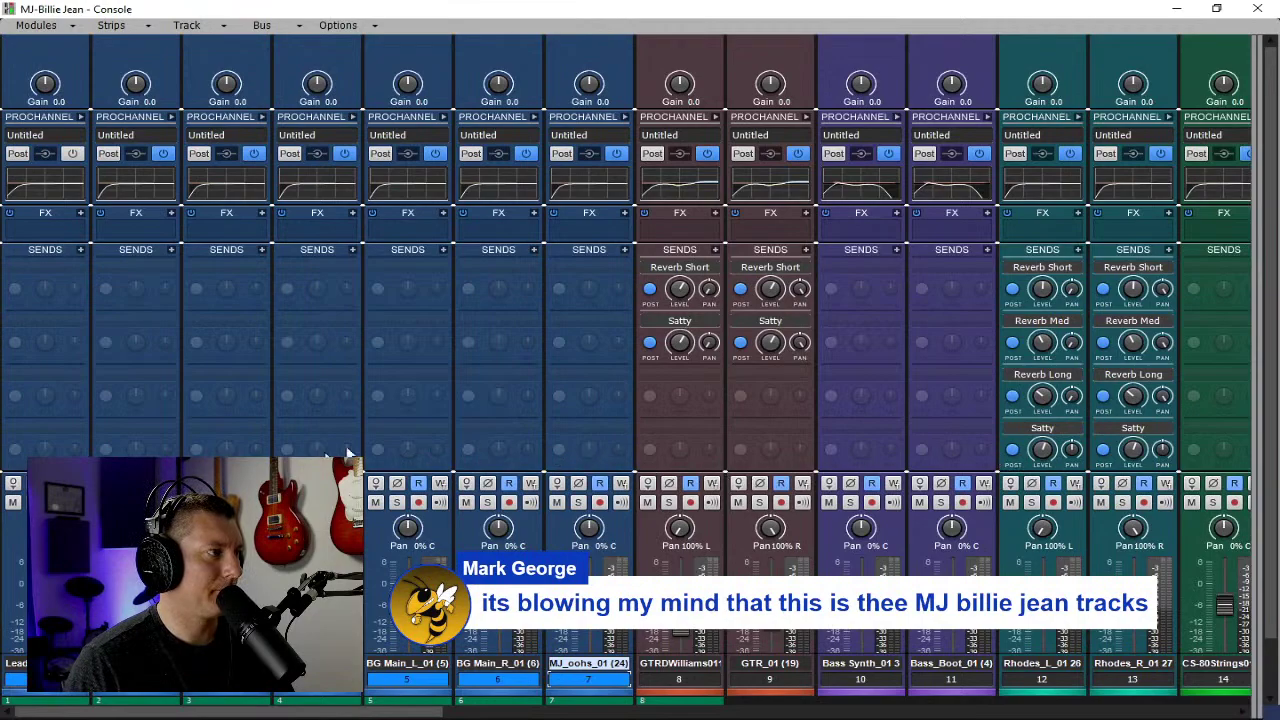
scroll(543, 520, down, 2)
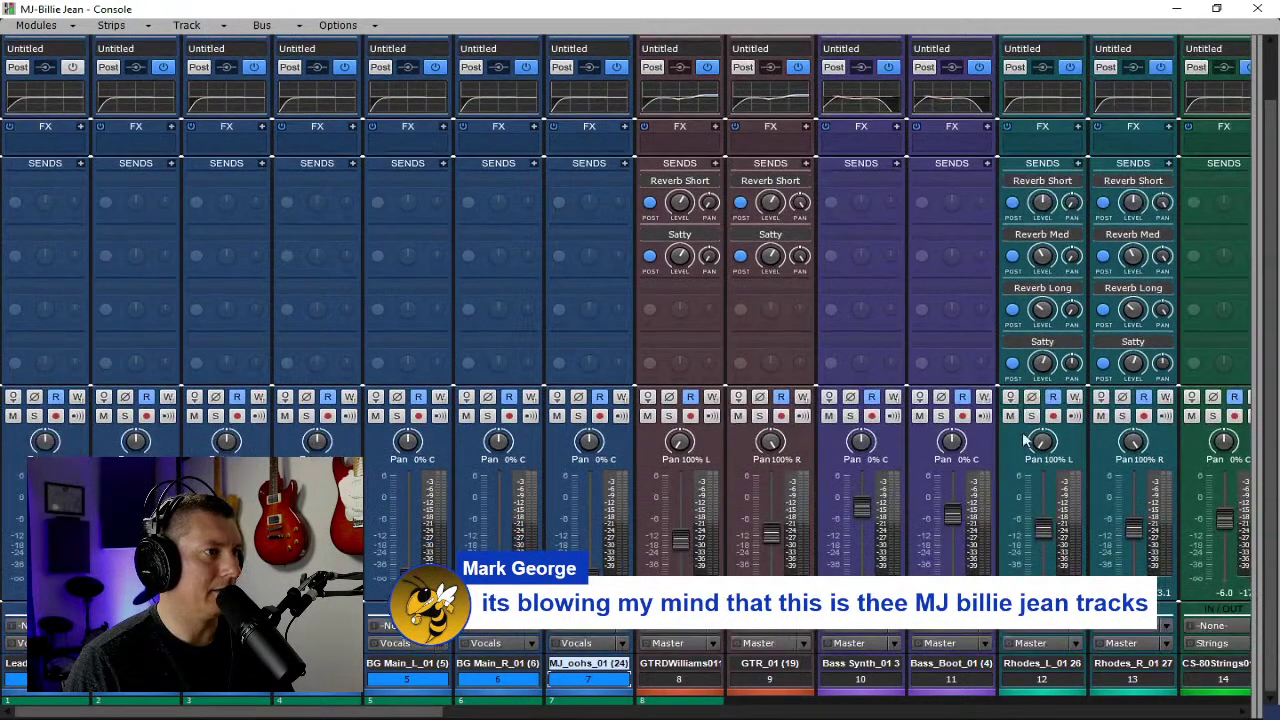
drag(590, 570, 590, 520)
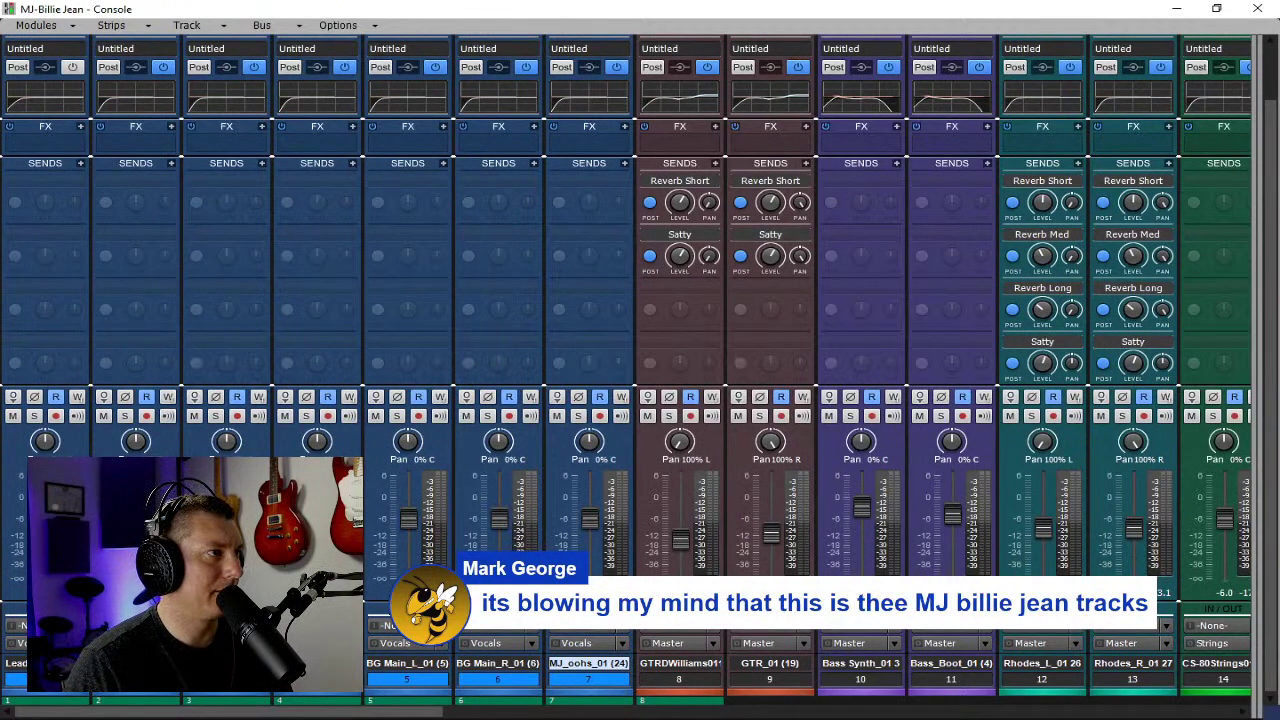
Switch to the track view, enlarge the BG Main_L_01 track to reveal its waveform, and play the song from 00:01:50:00.
key(space)
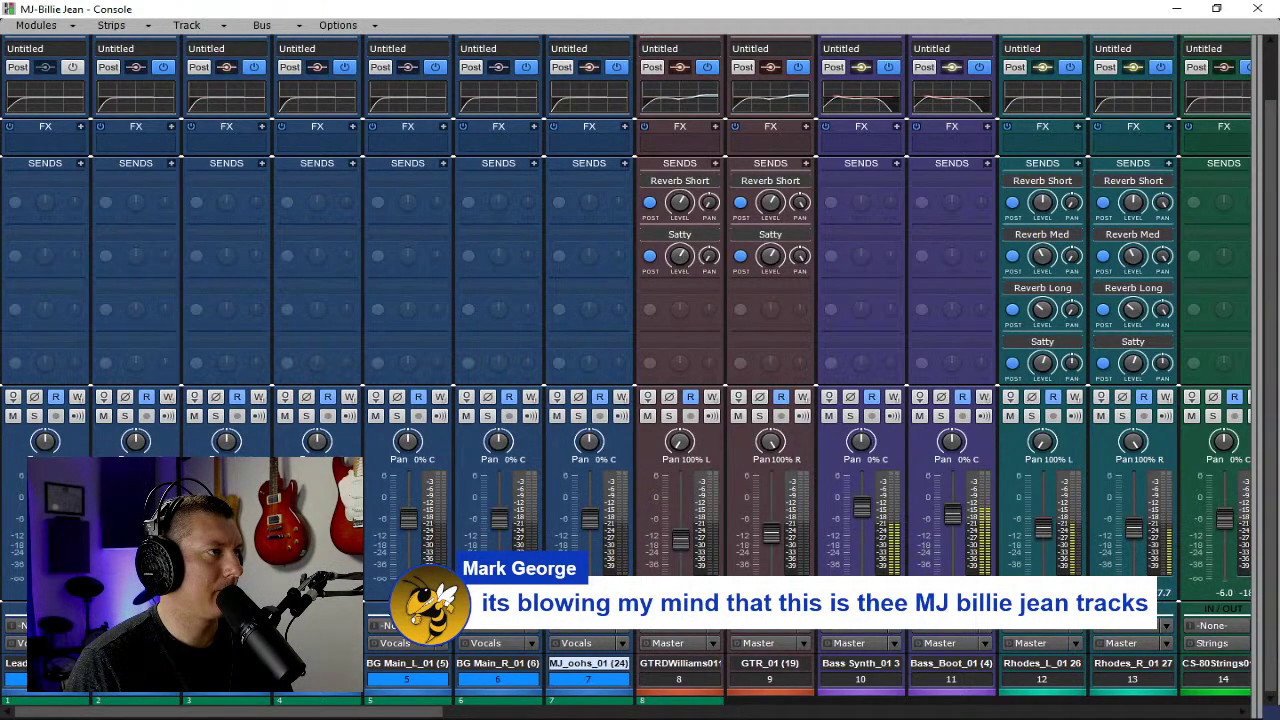
click(1177, 9)
click(437, 118)
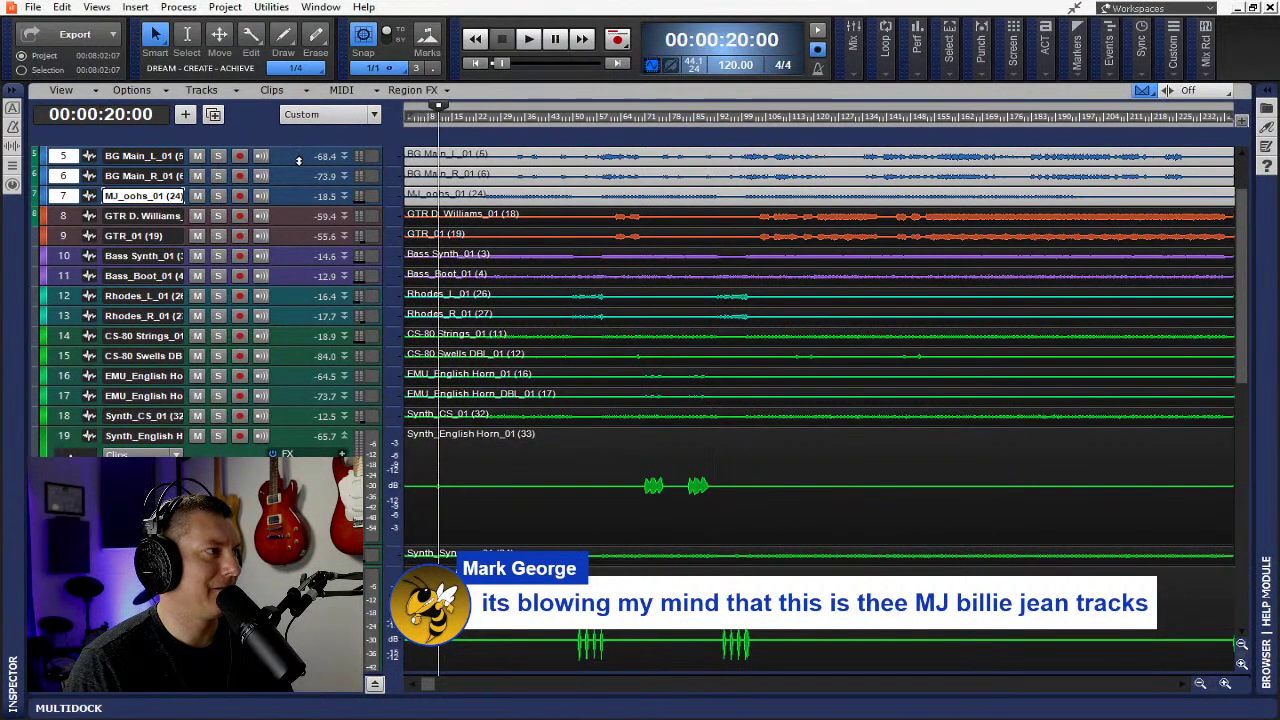
drag(296, 165, 316, 250)
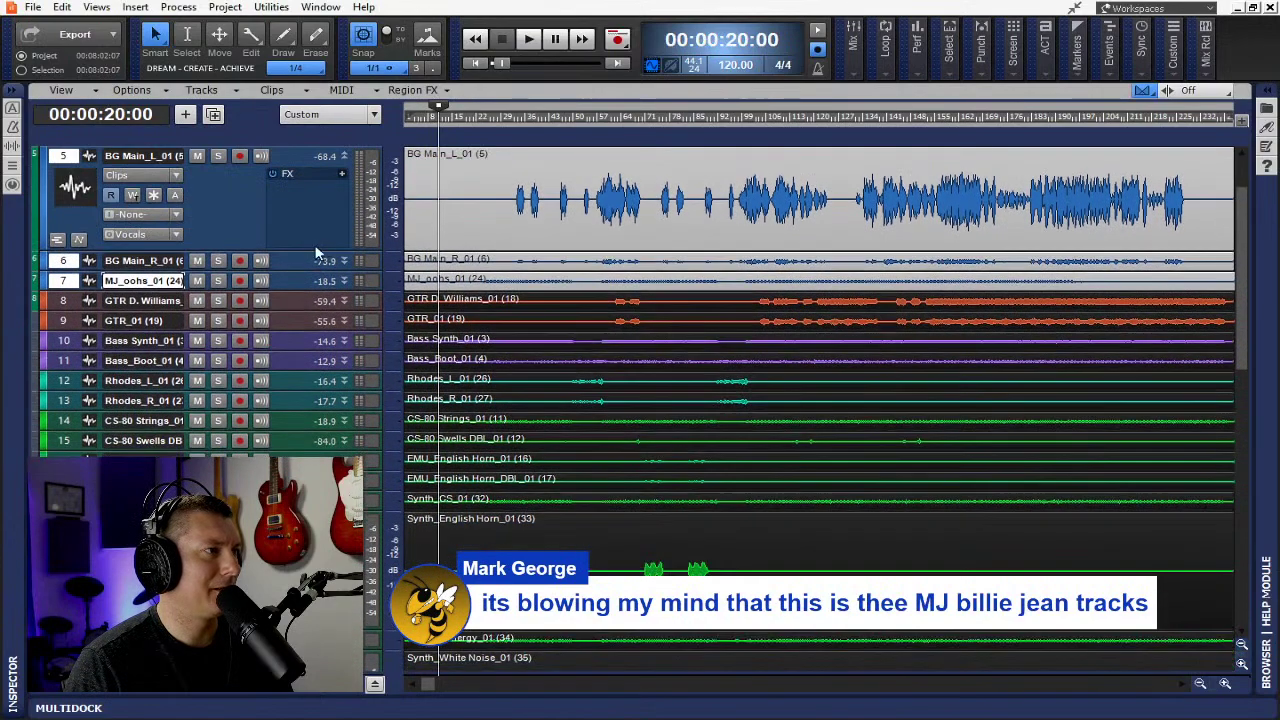
click(597, 119)
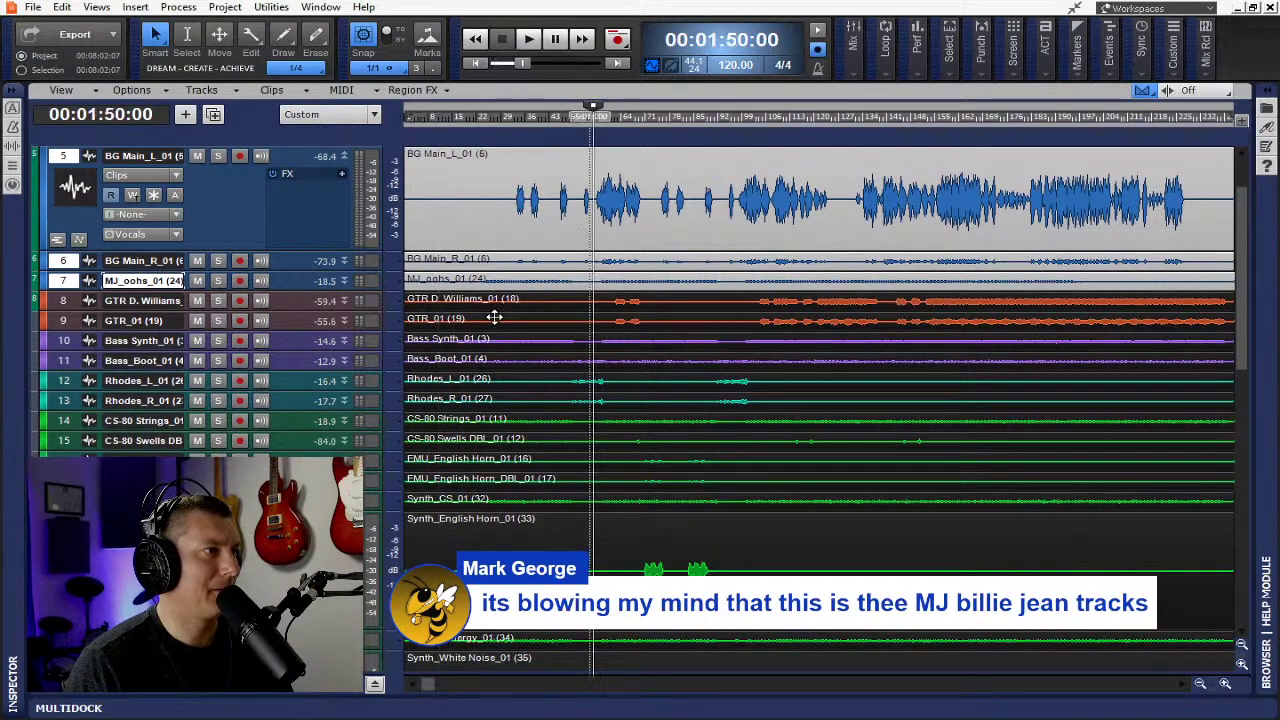
key(space)
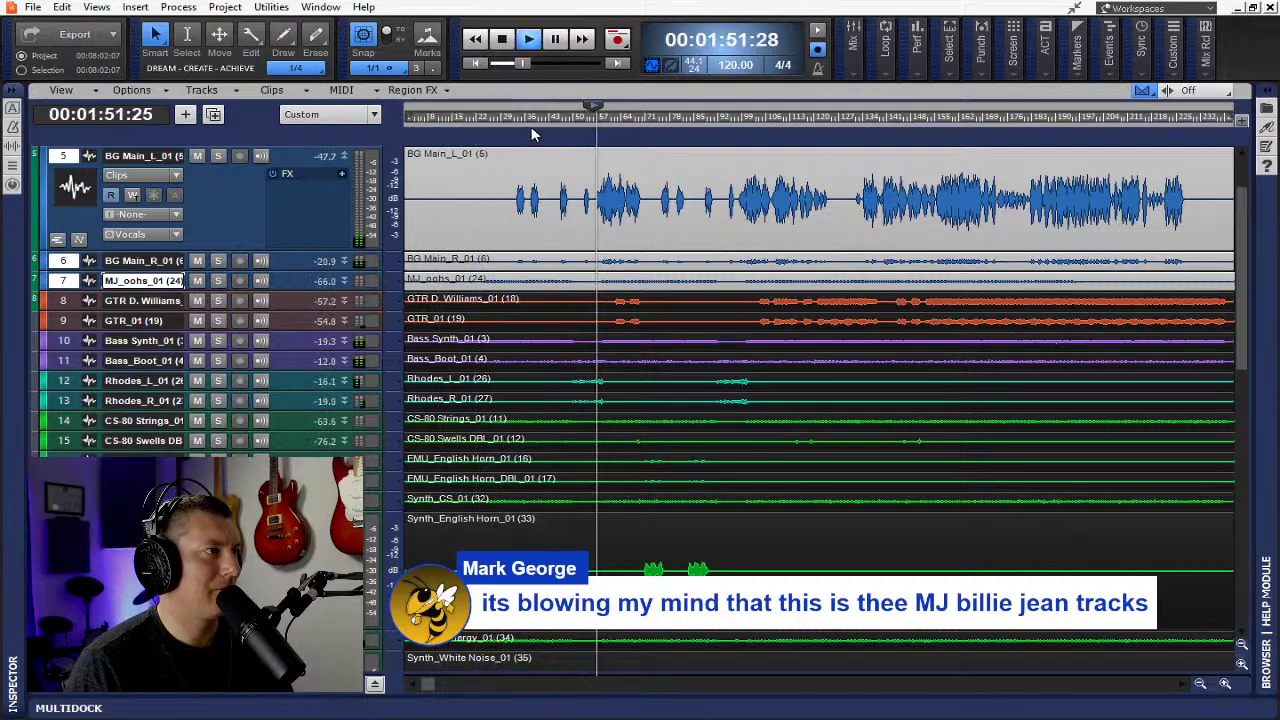
Enlarge the Lead Voc_01 track and play from just before the main lead vocal starts, at about 00:00:52.
scroll(514, 193, up, 4)
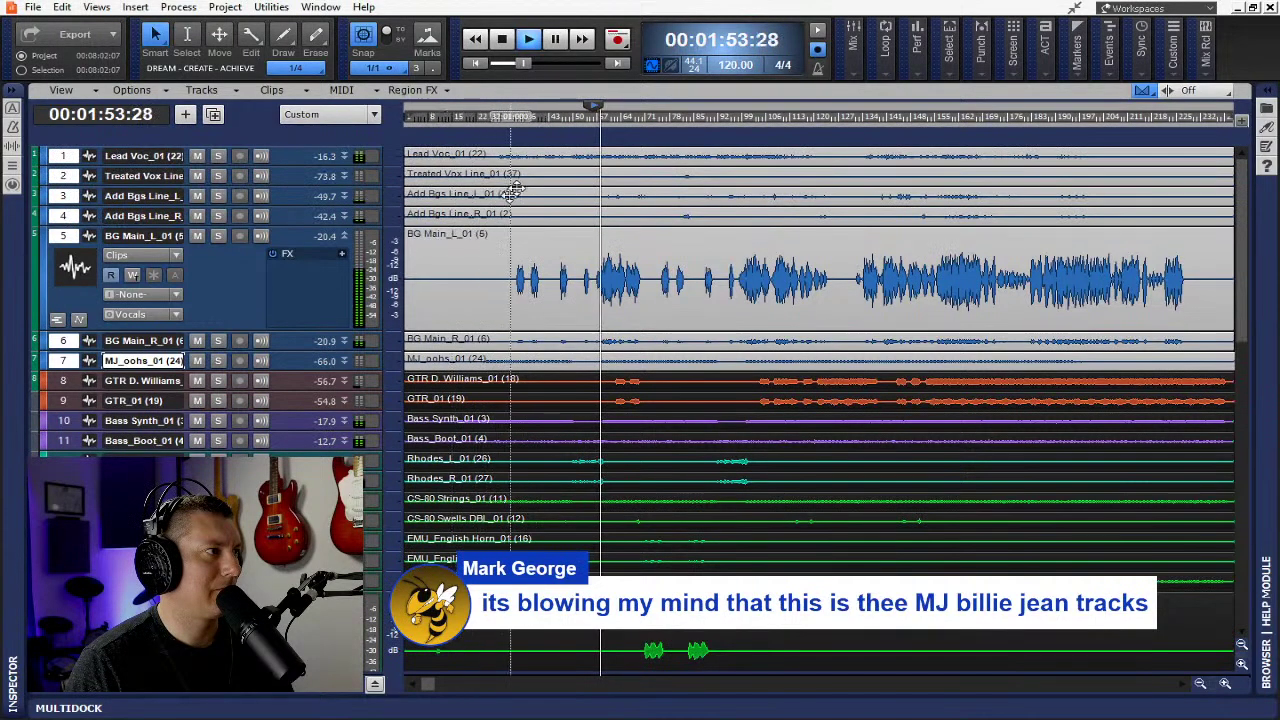
drag(298, 166, 318, 302)
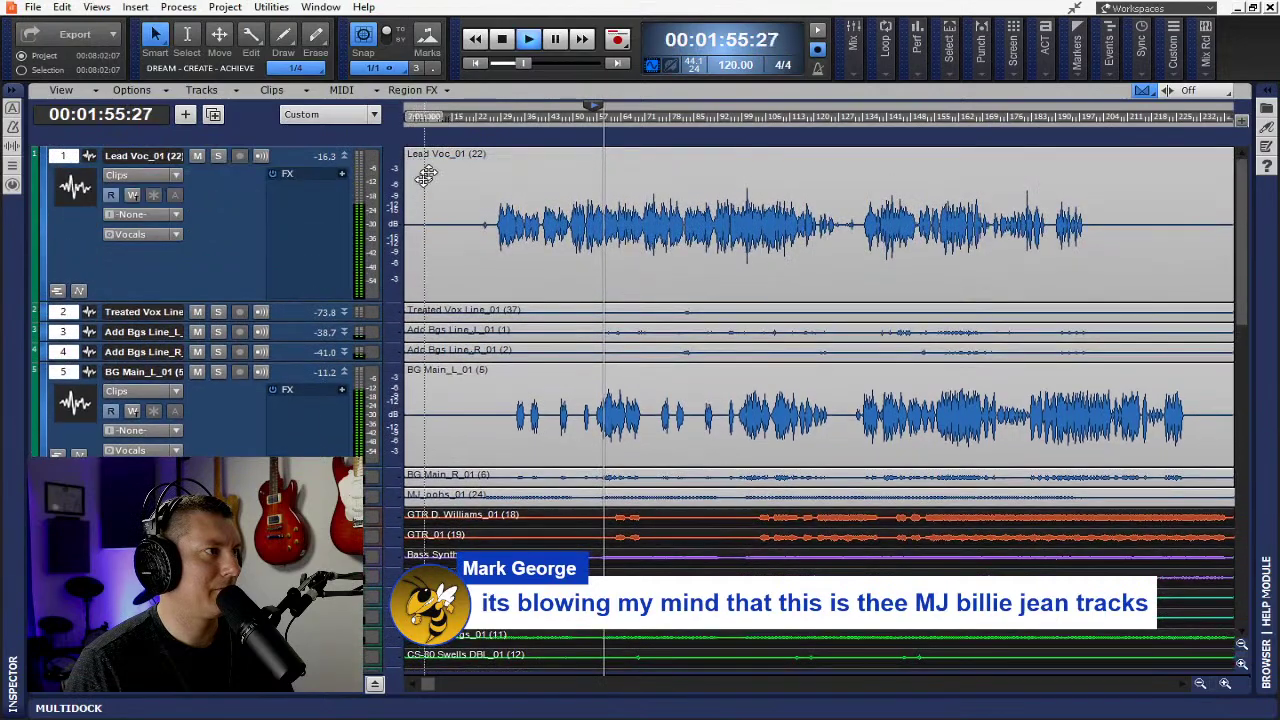
click(492, 120)
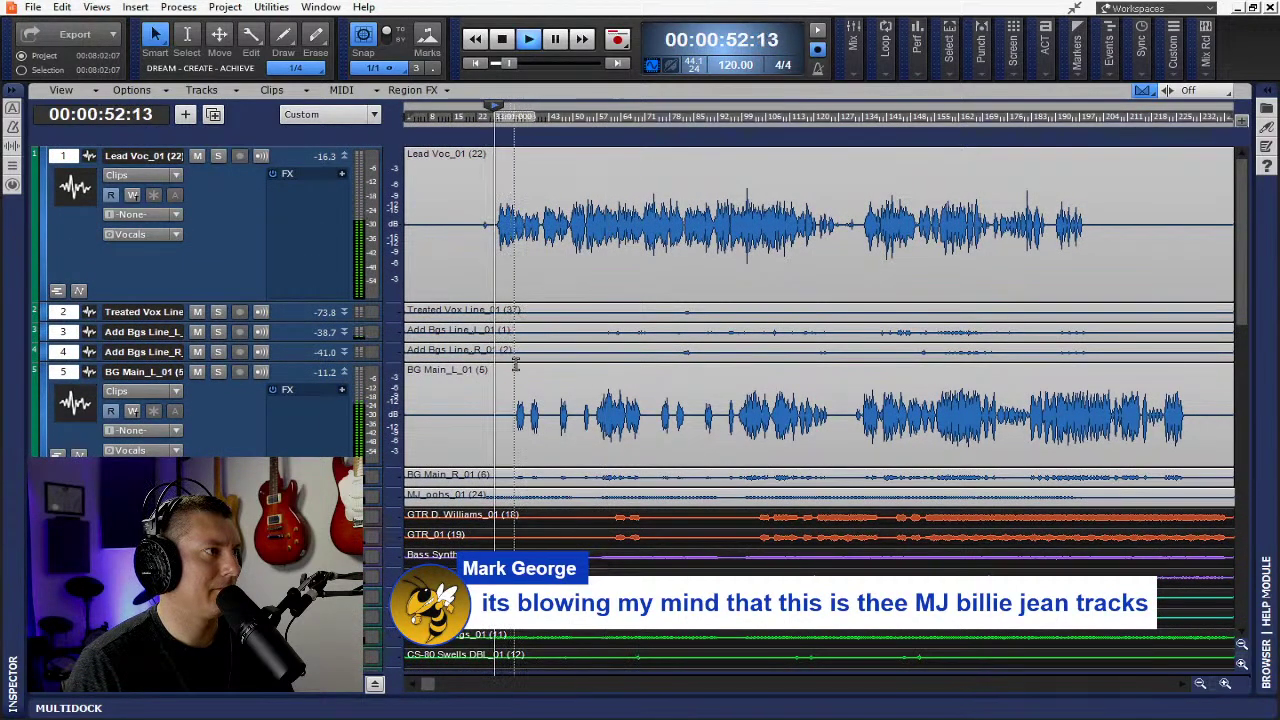
In Lead Voc_01's console EQ, cut about 0.7 dB at 291 Hz and 1.7 dB at 1376 Hz, and boost highs about 3.4 dB at 2647 Hz.
key(alt+2)
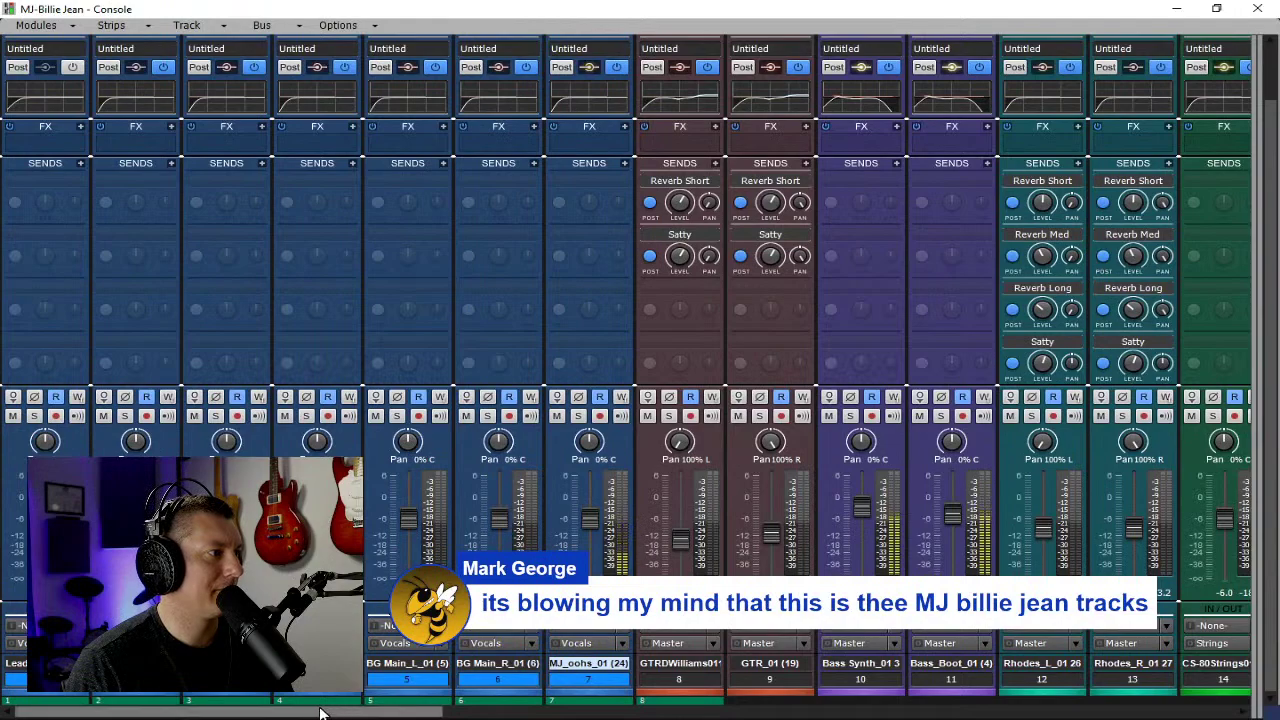
scroll(96, 262, up, 2)
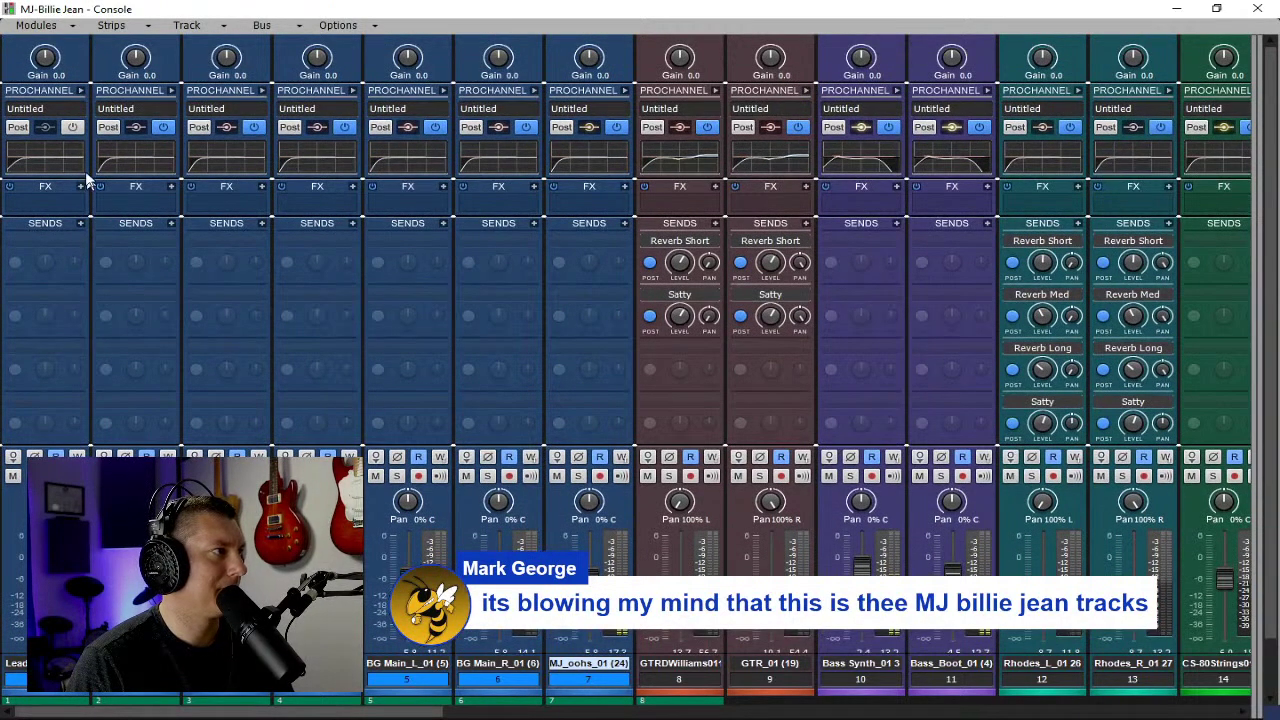
click(81, 91)
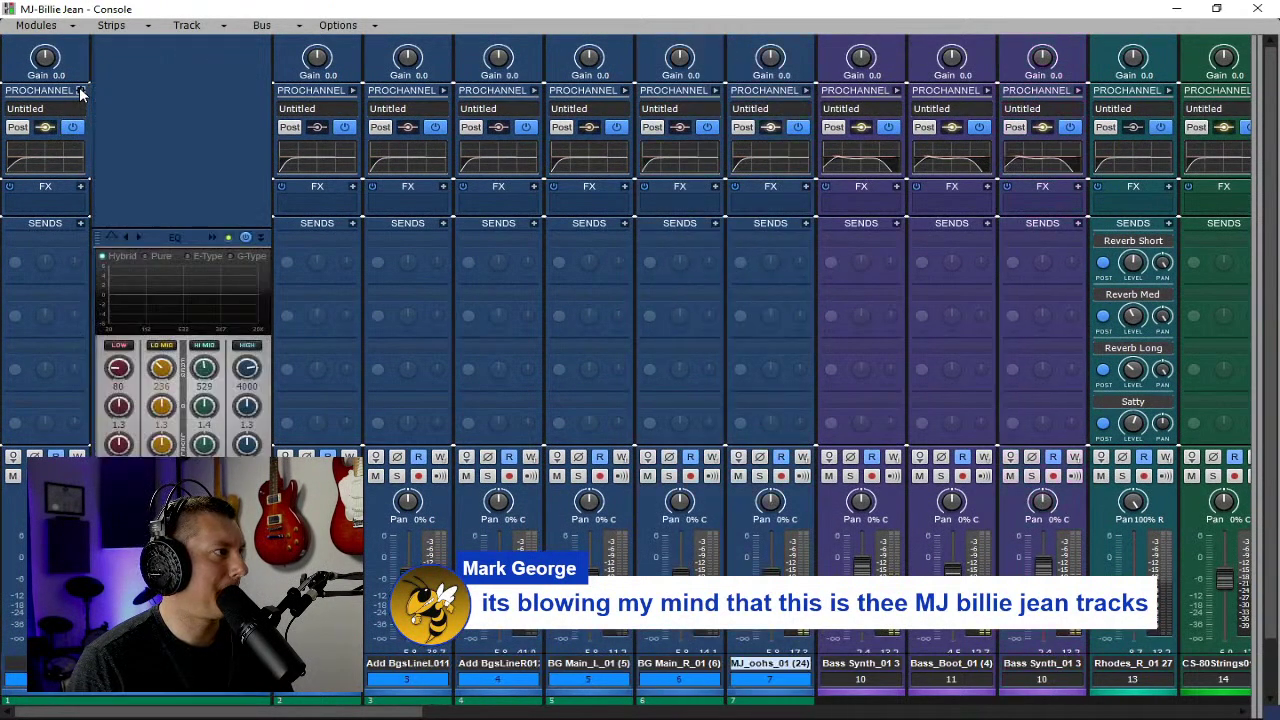
click(208, 238)
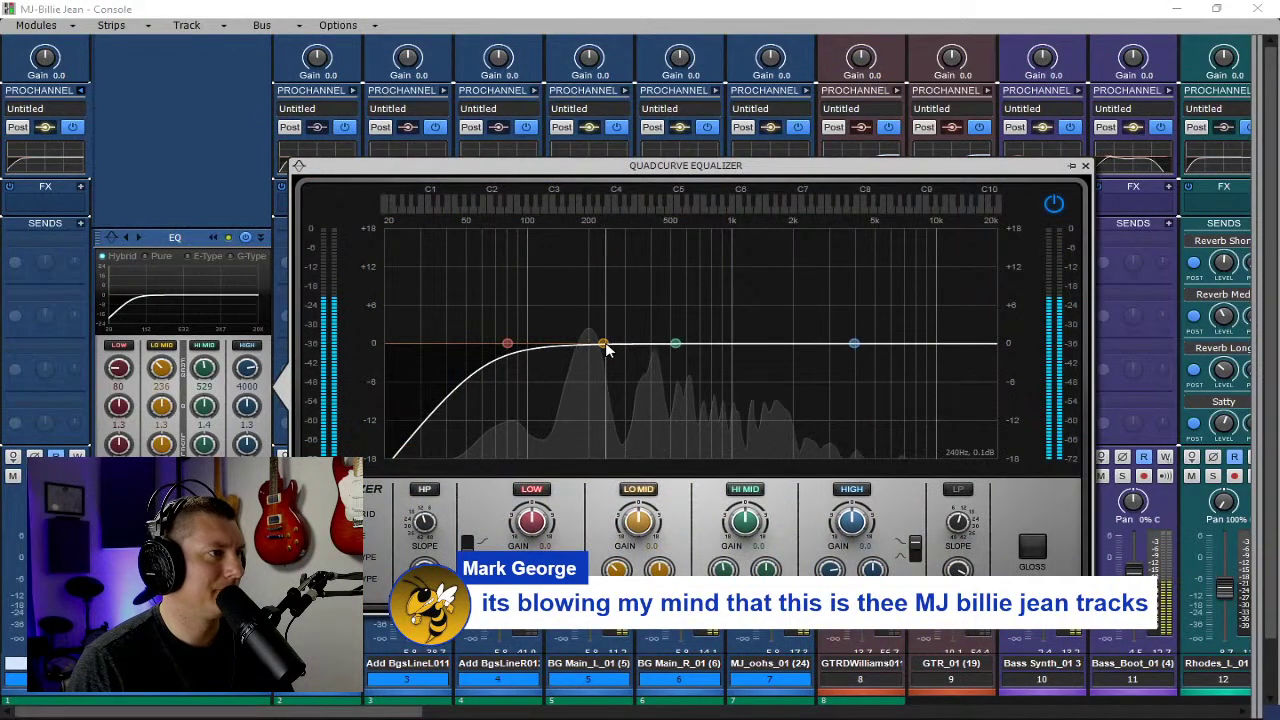
drag(603, 343, 767, 343)
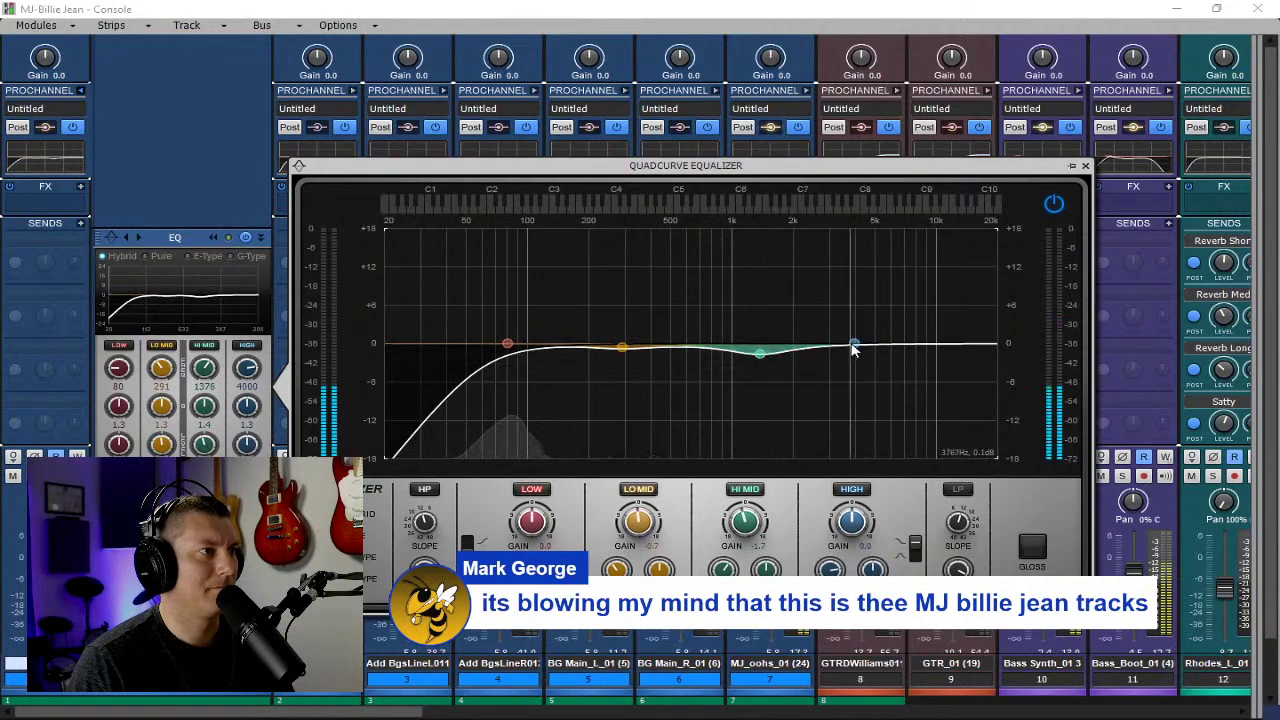
drag(854, 343, 817, 321)
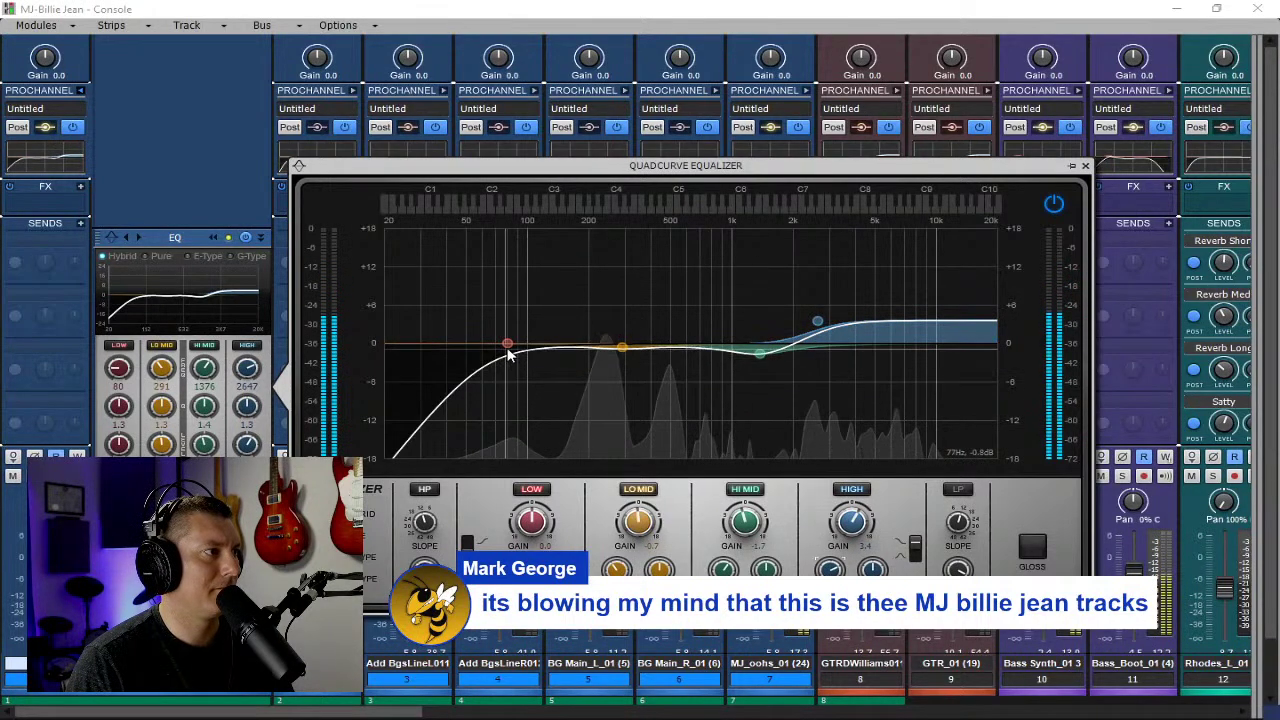
Refine the lead vocal EQ: low band at 83 Hz, low-mid -1.4 dB at 195 Hz, high band +2.7 dB at 2666 Hz, and close it.
drag(507, 344, 510, 344)
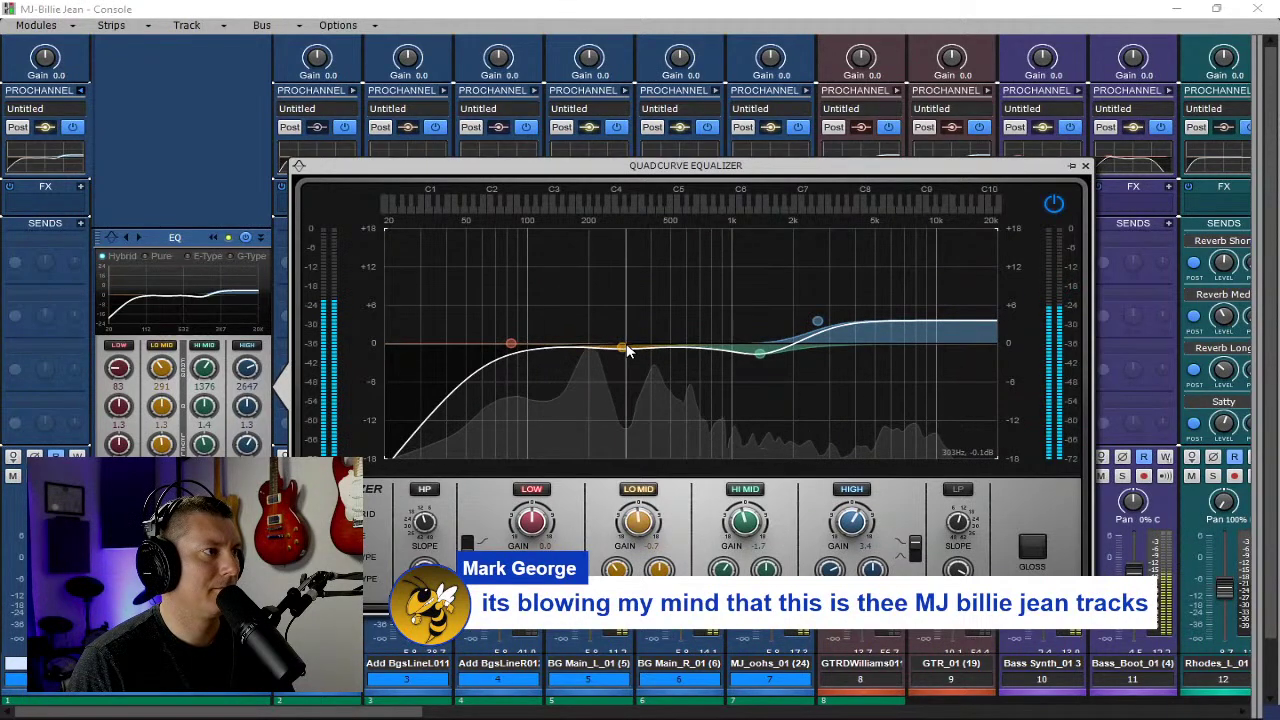
drag(620, 346, 593, 362)
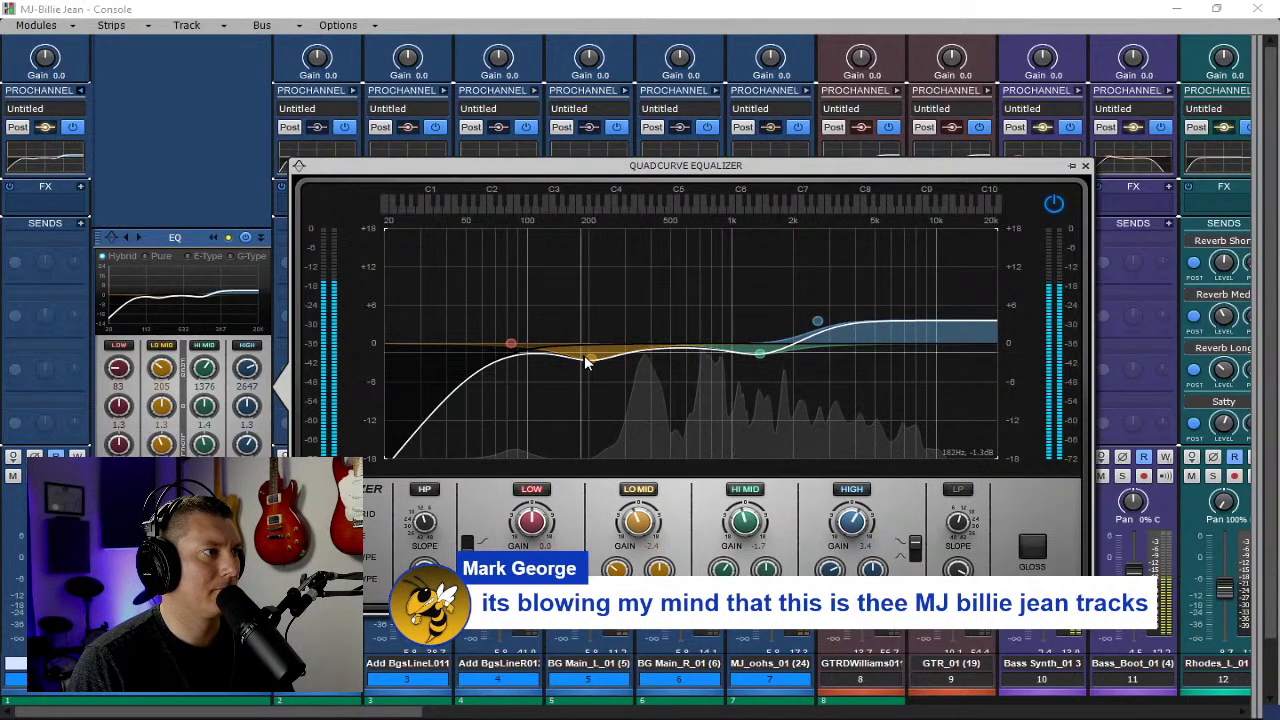
drag(592, 357, 587, 353)
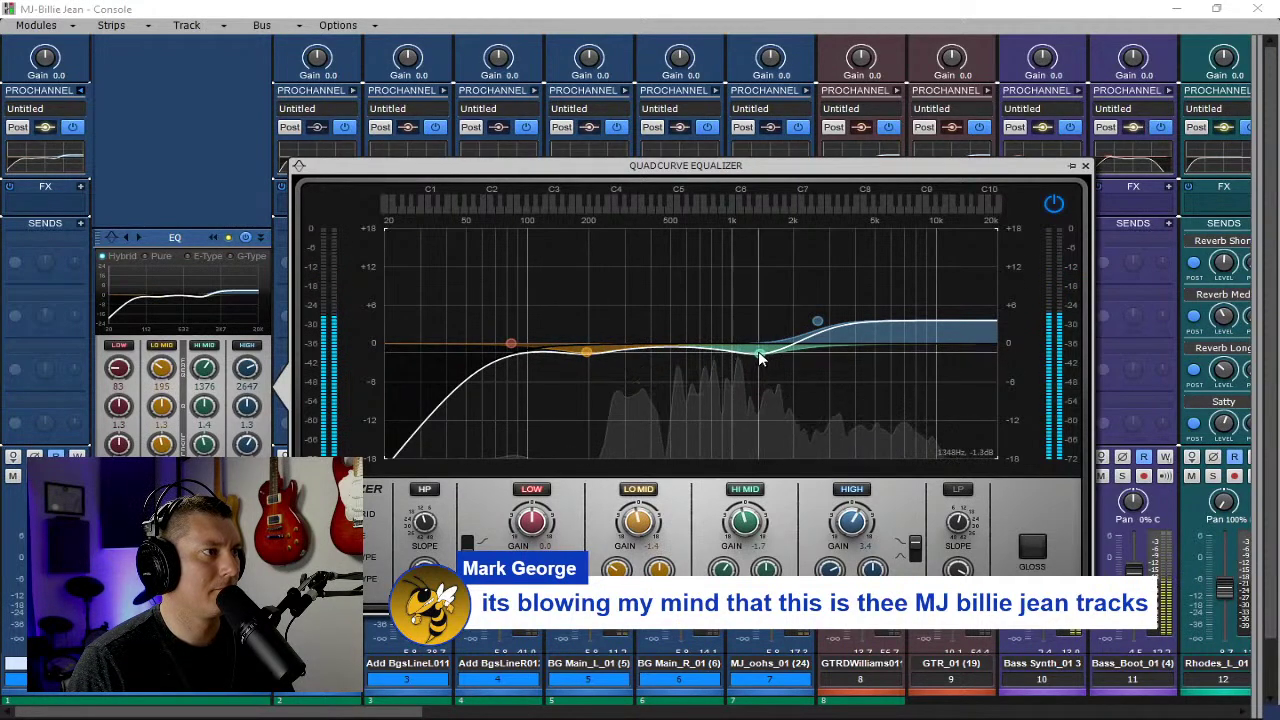
drag(818, 323, 818, 327)
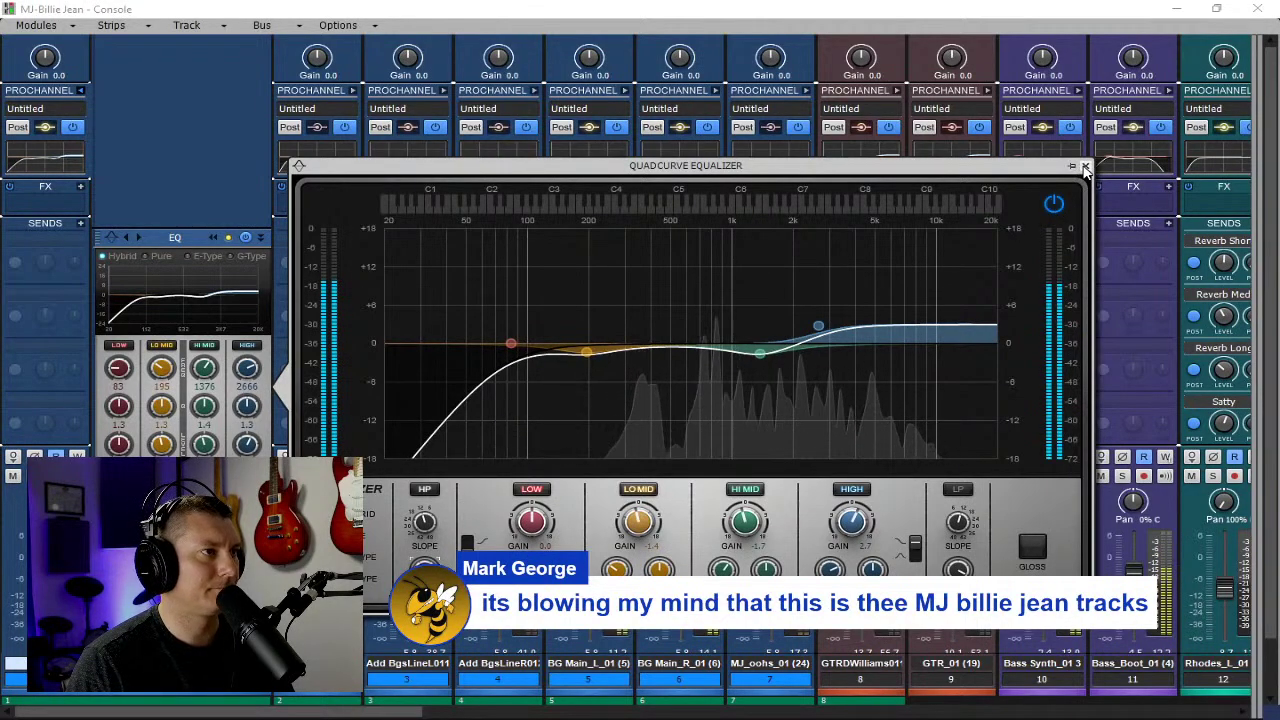
click(1084, 166)
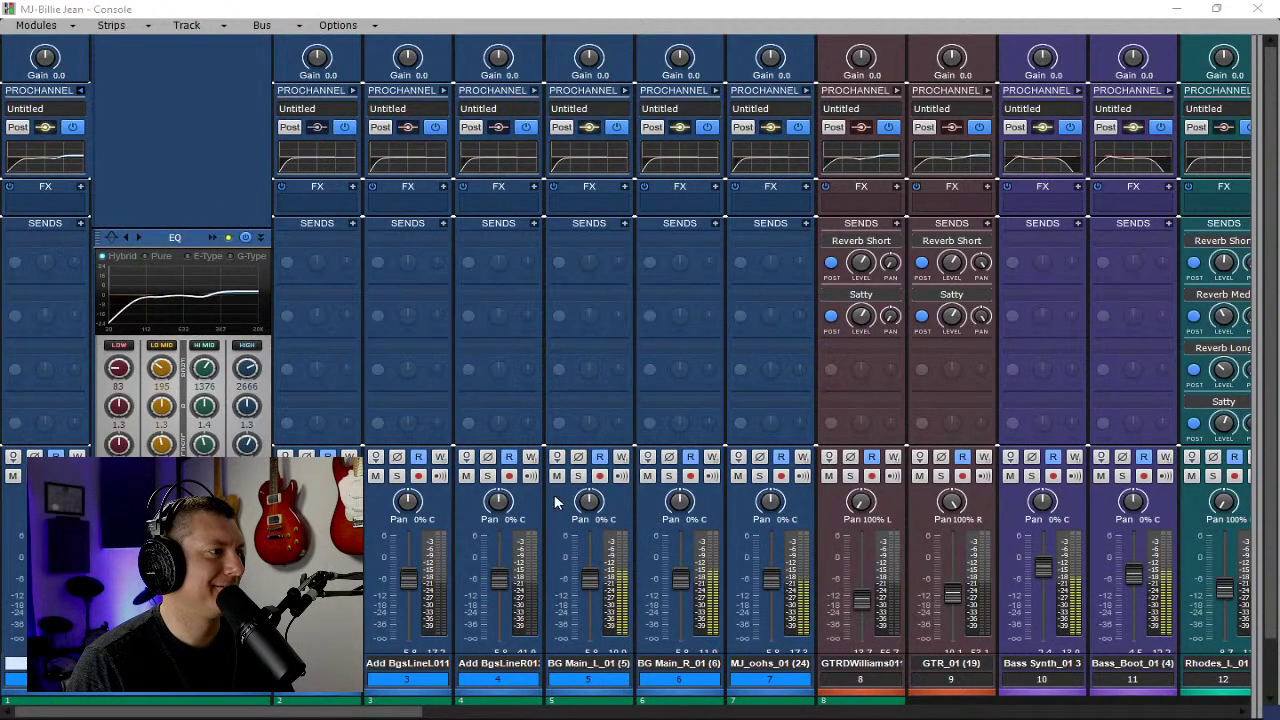
Lower the BG Main and MJ_oohs faders slightly; pan the BG Main pair 100% L/R and the Add Bgs pair 99% L/100% R.
click(583, 588)
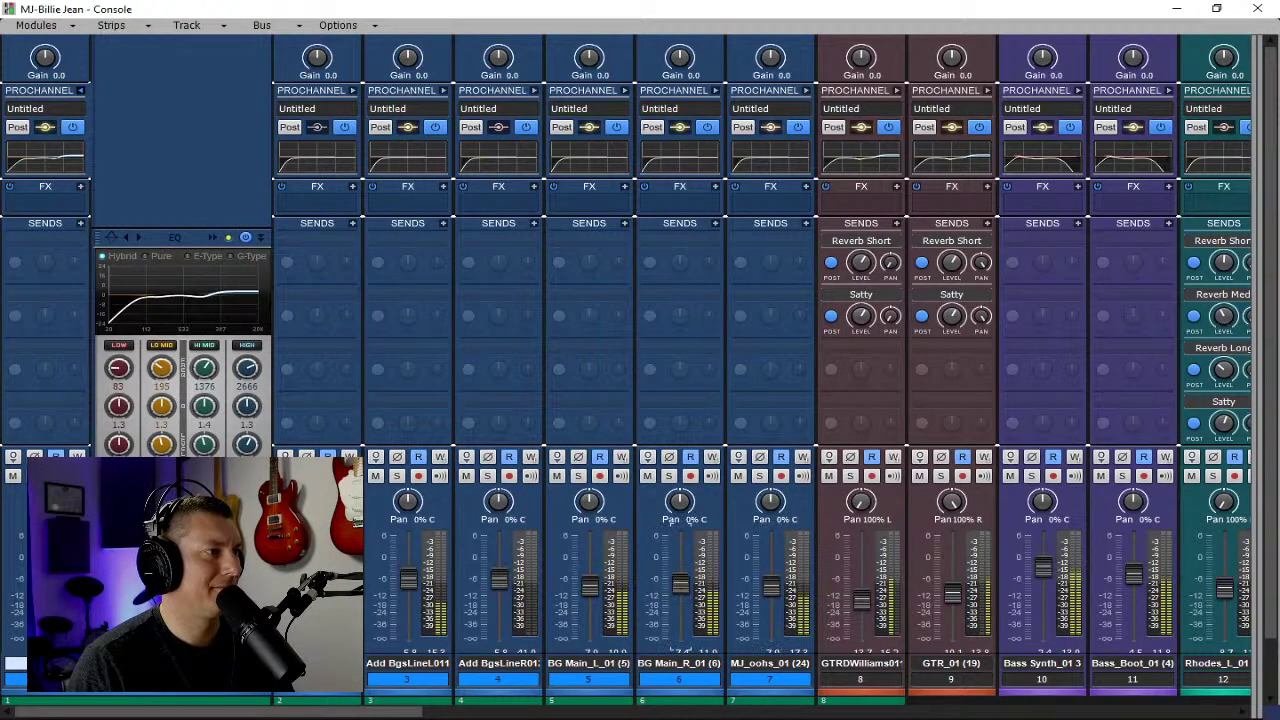
drag(679, 500, 679, 470)
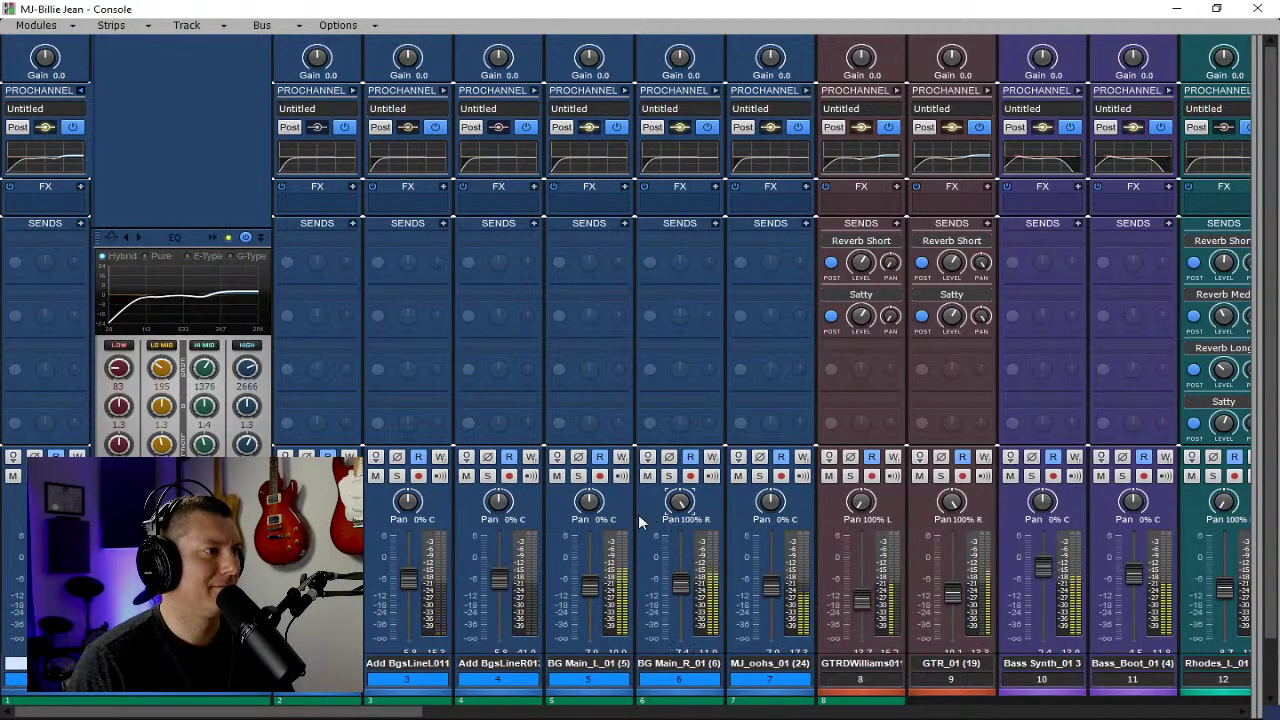
drag(589, 500, 589, 530)
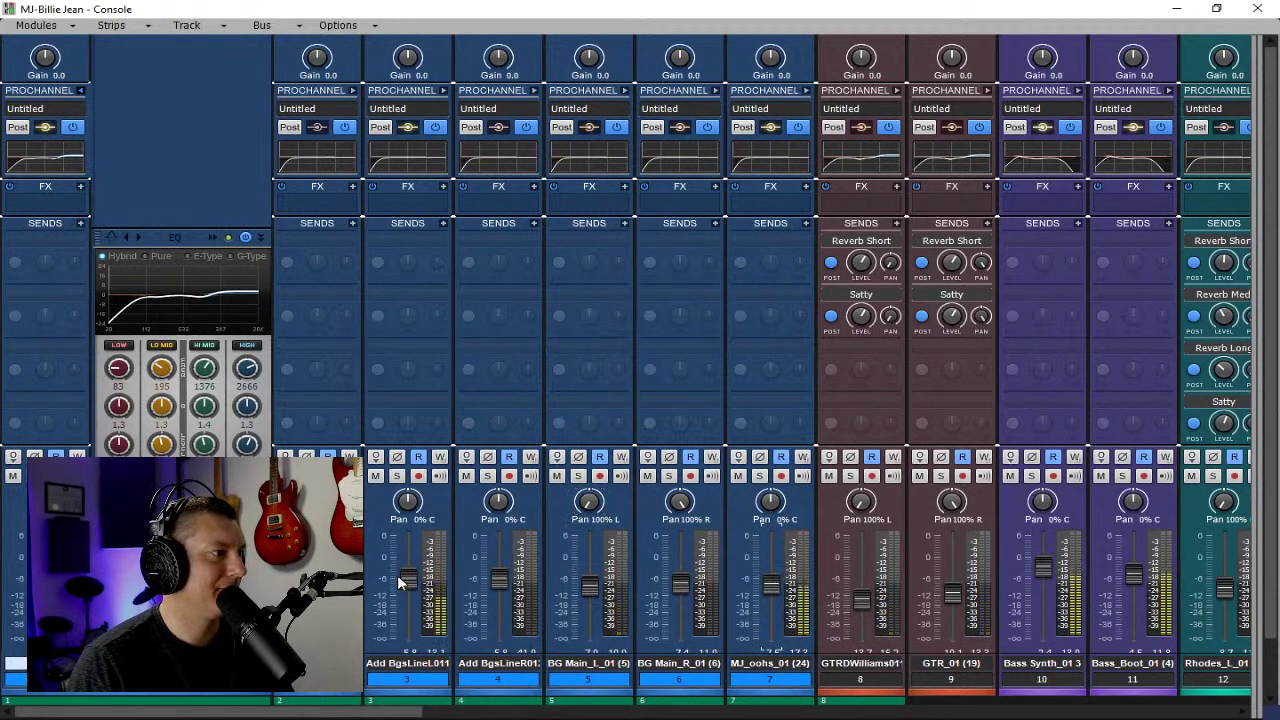
drag(407, 501, 407, 512)
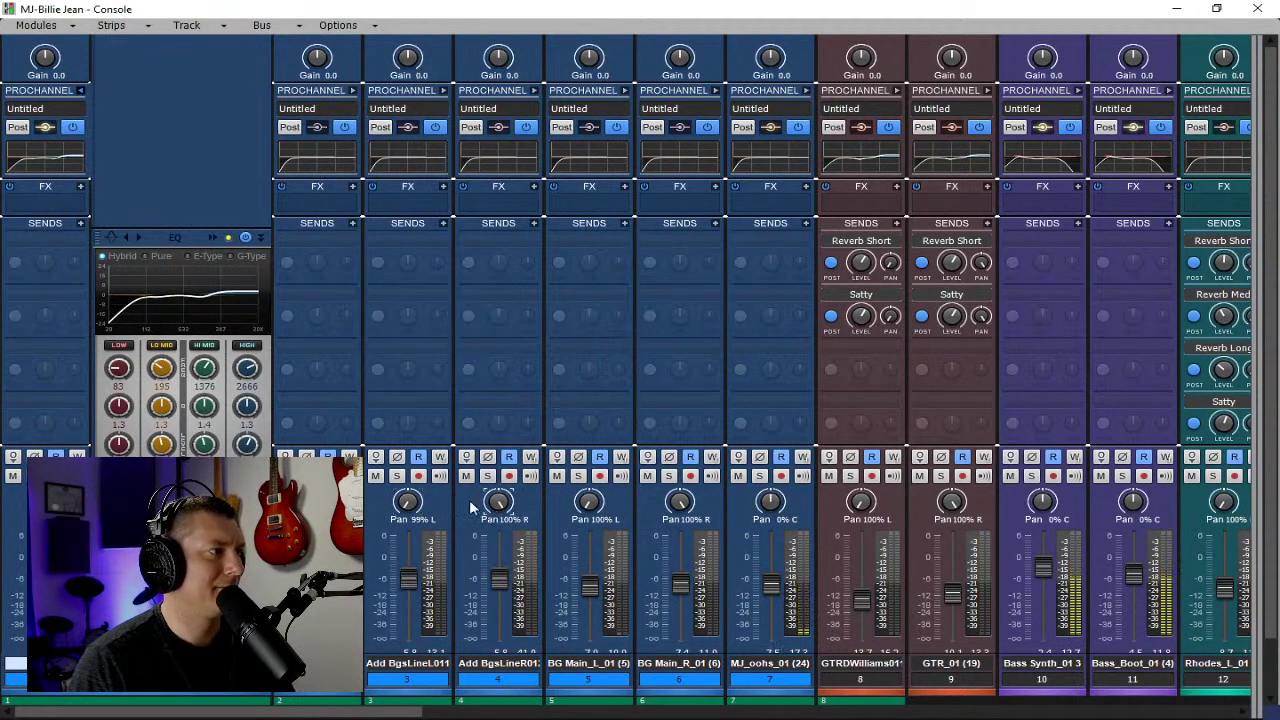
Insert the VX-64 Vocal Strip from the Vocals effects category on the Lead Voc_01 track.
click(84, 190)
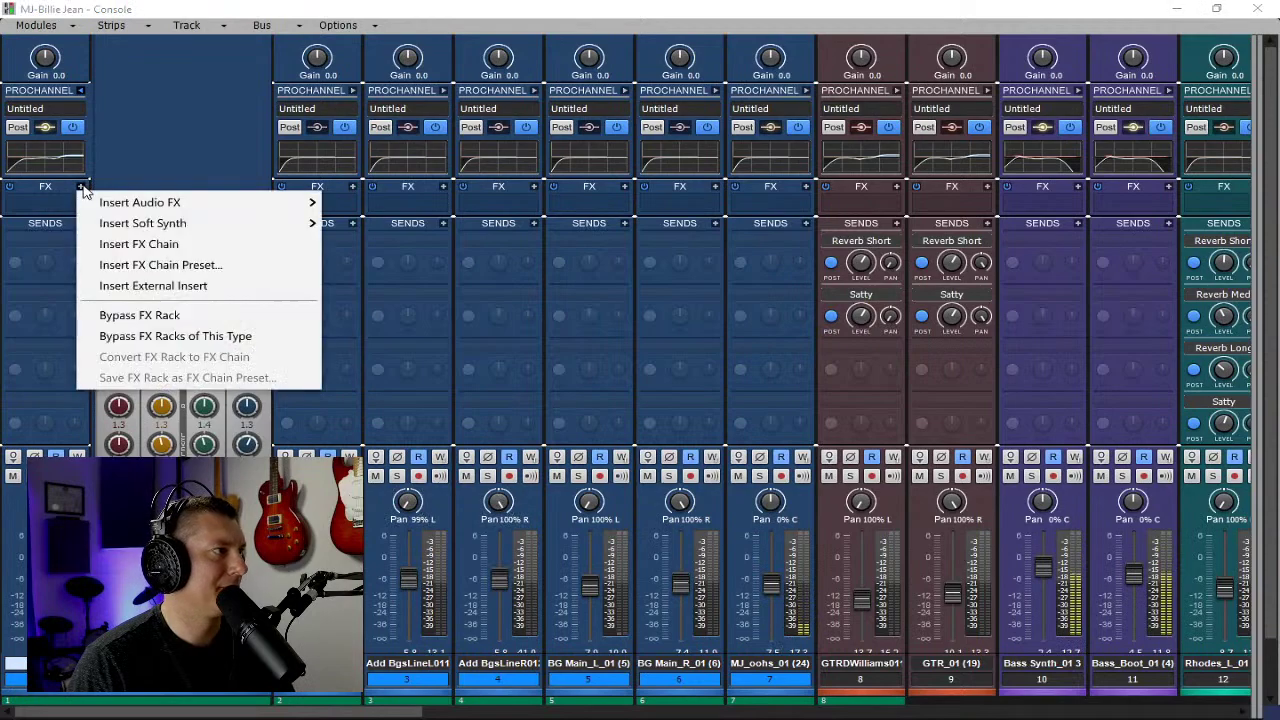
mouse_move(160, 202)
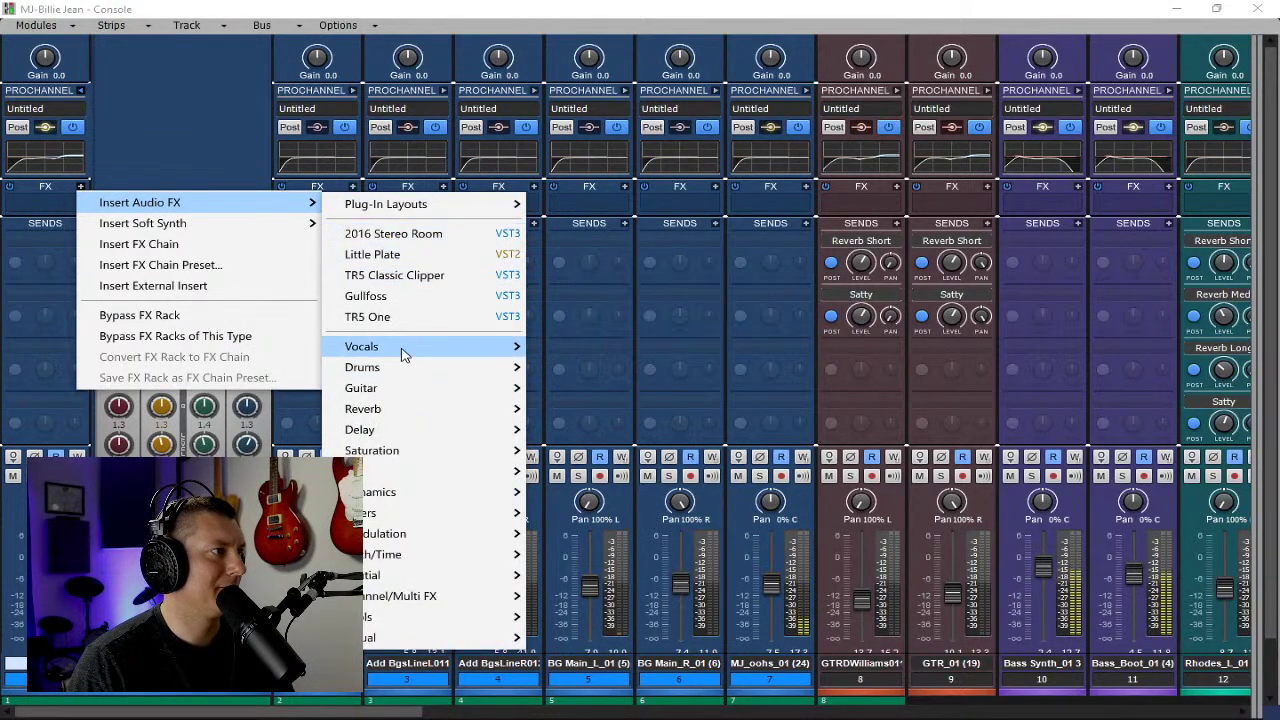
mouse_move(395, 356)
click(572, 352)
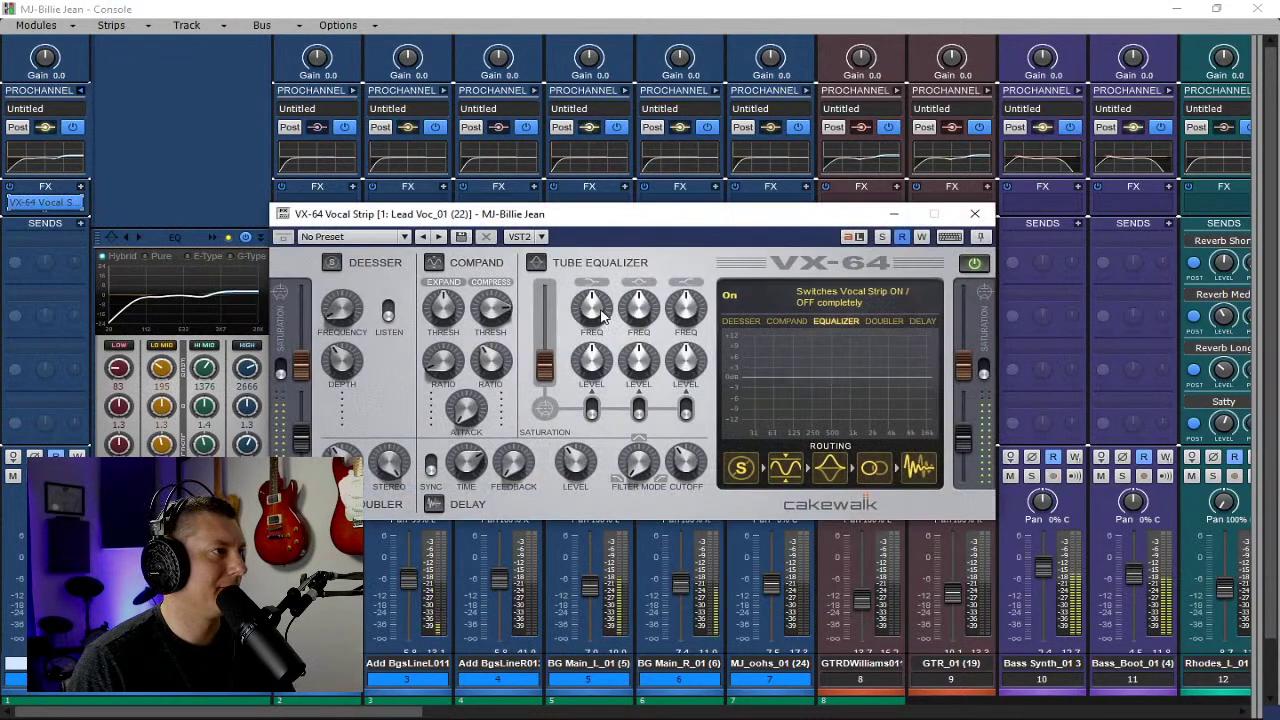
Enable the vocal strip's deesser, lower its frequency slightly, and set its depth to 44.0%.
click(334, 265)
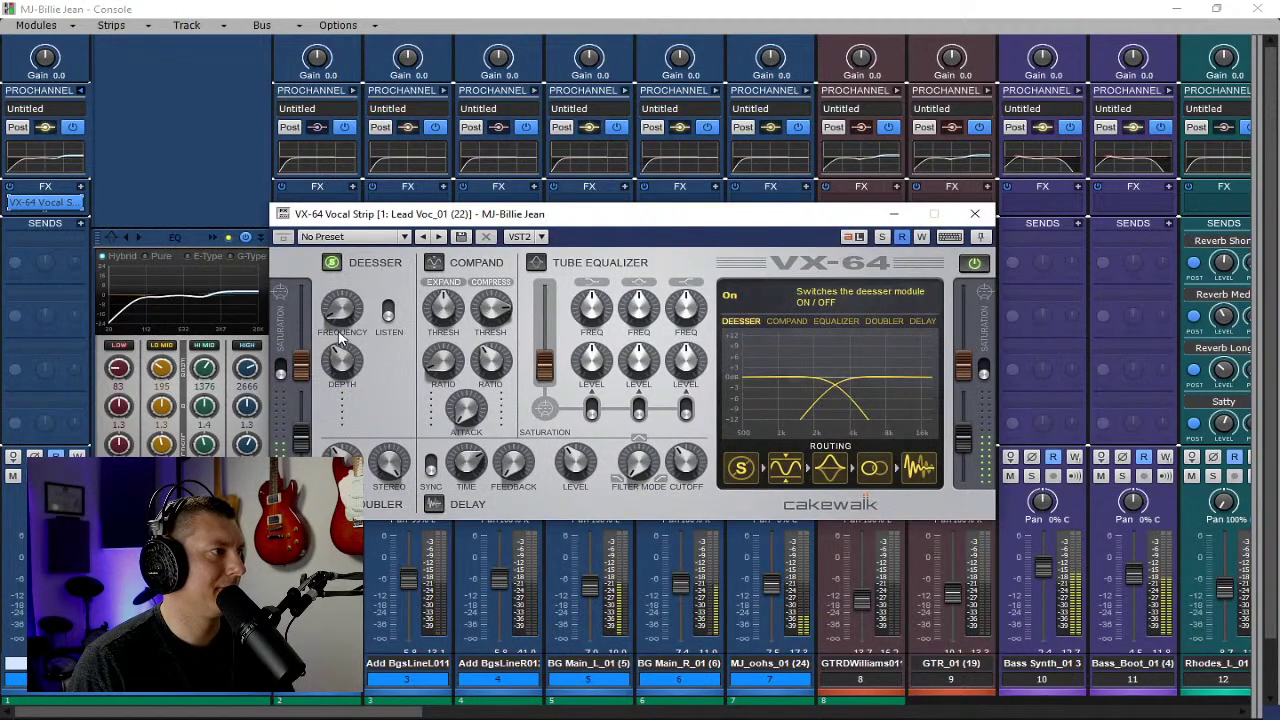
drag(343, 335, 345, 344)
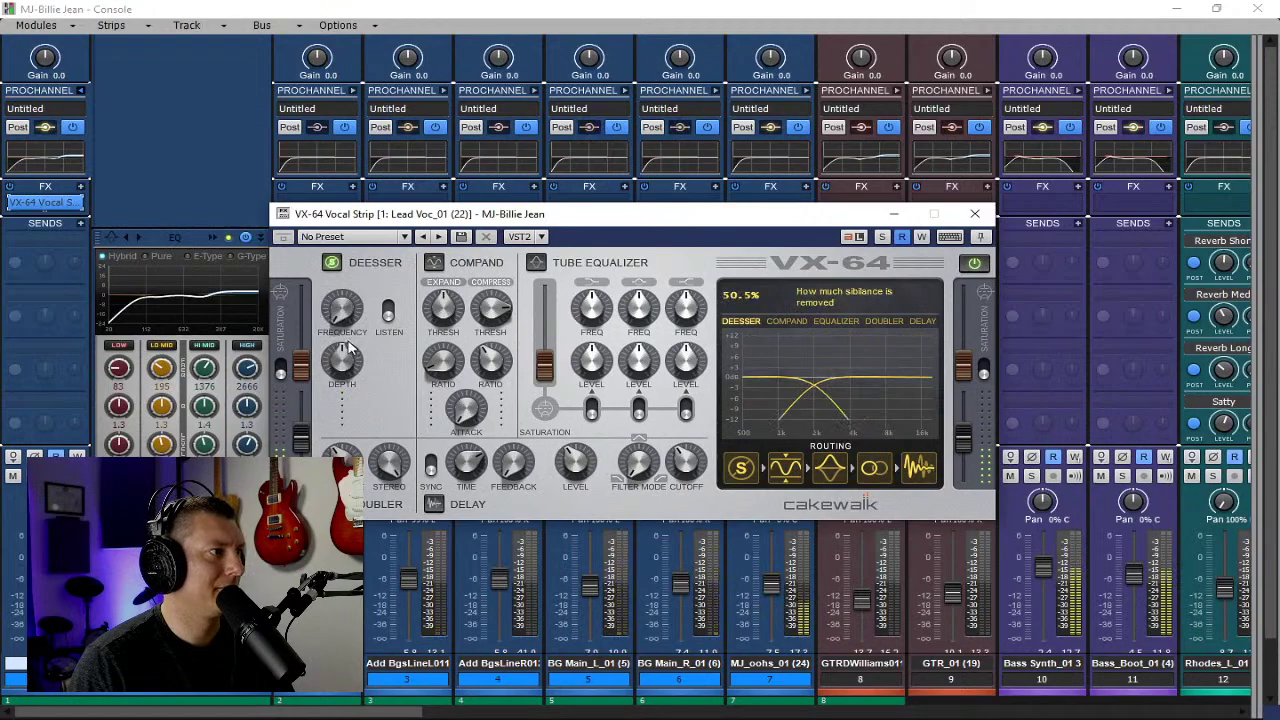
drag(343, 368, 347, 372)
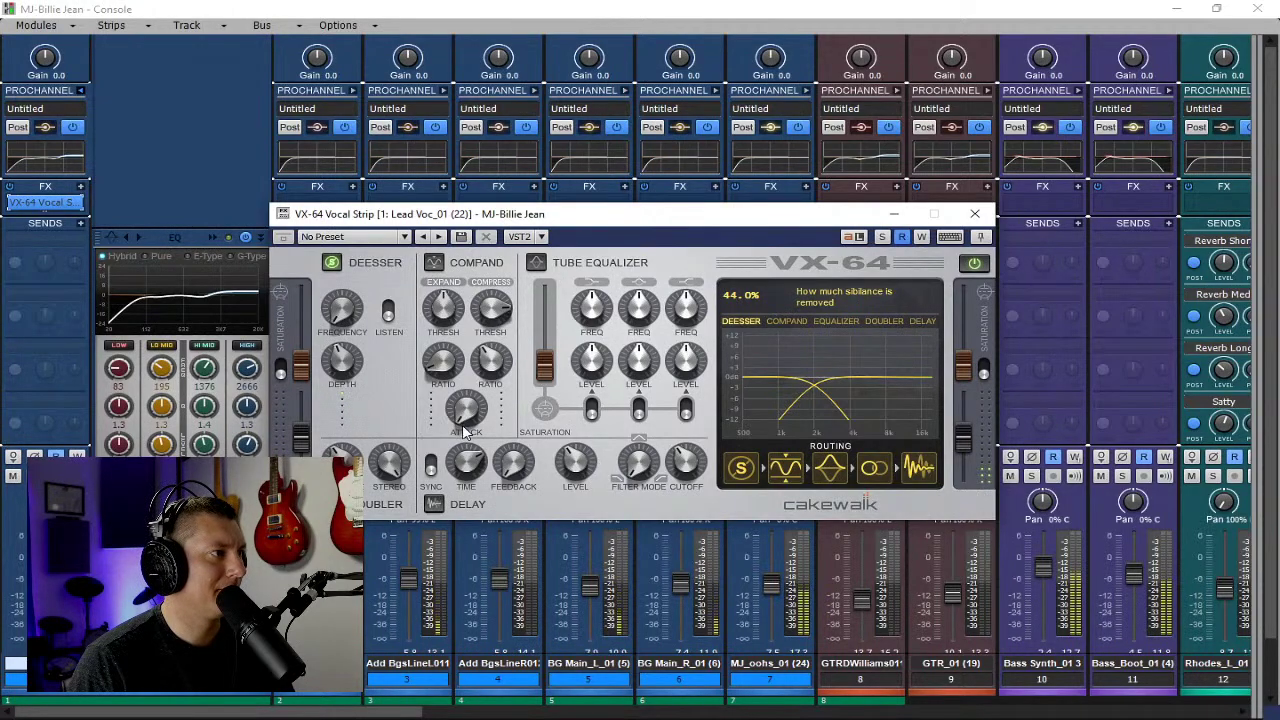
Enable the vocal strip's compander and set its compression threshold to -21.0 dB.
click(434, 262)
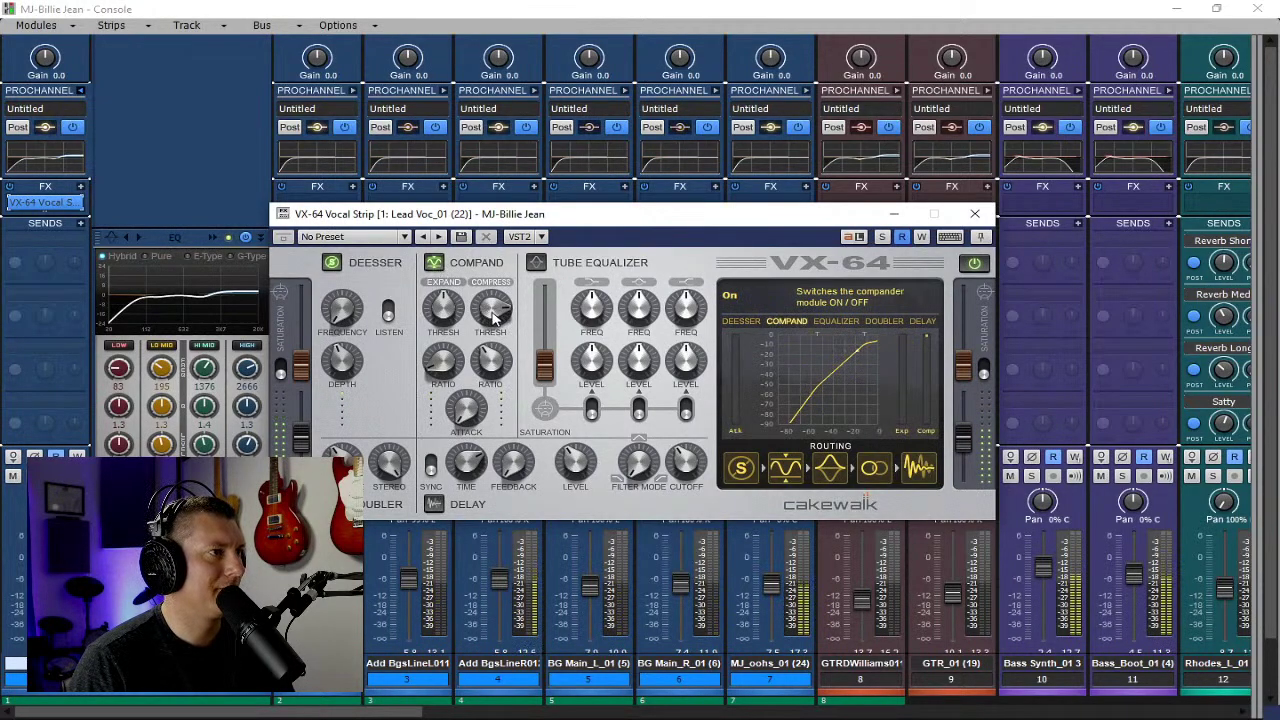
drag(493, 318, 505, 342)
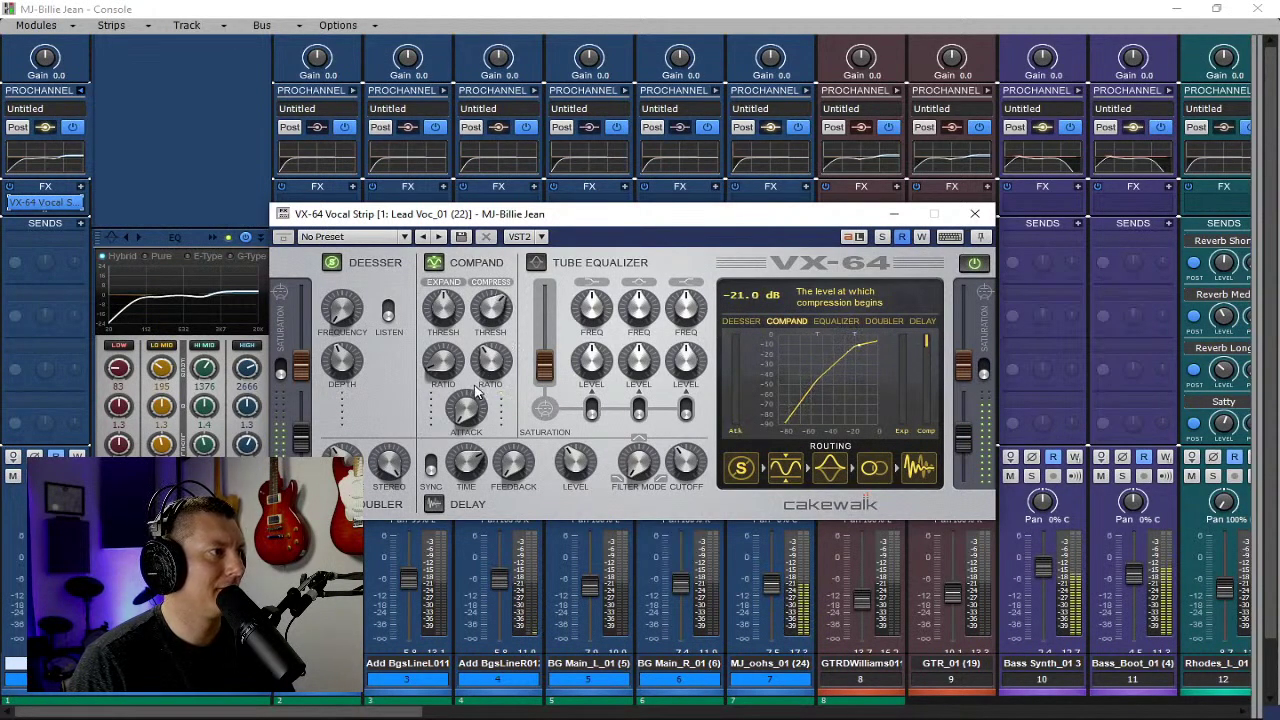
Set the vocal strip's expansion threshold to -45.5 dB, and apply 11.0% input and 10.0% output tube saturation.
mouse_move(466, 410)
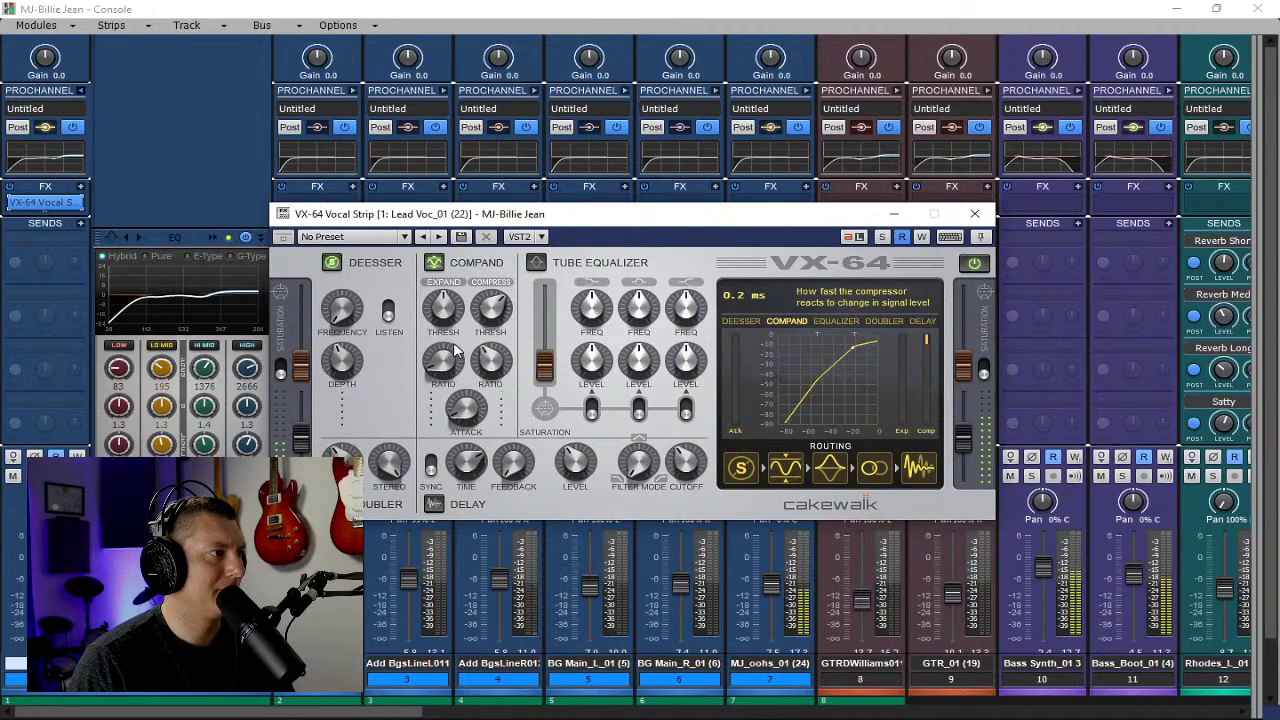
drag(444, 312, 445, 284)
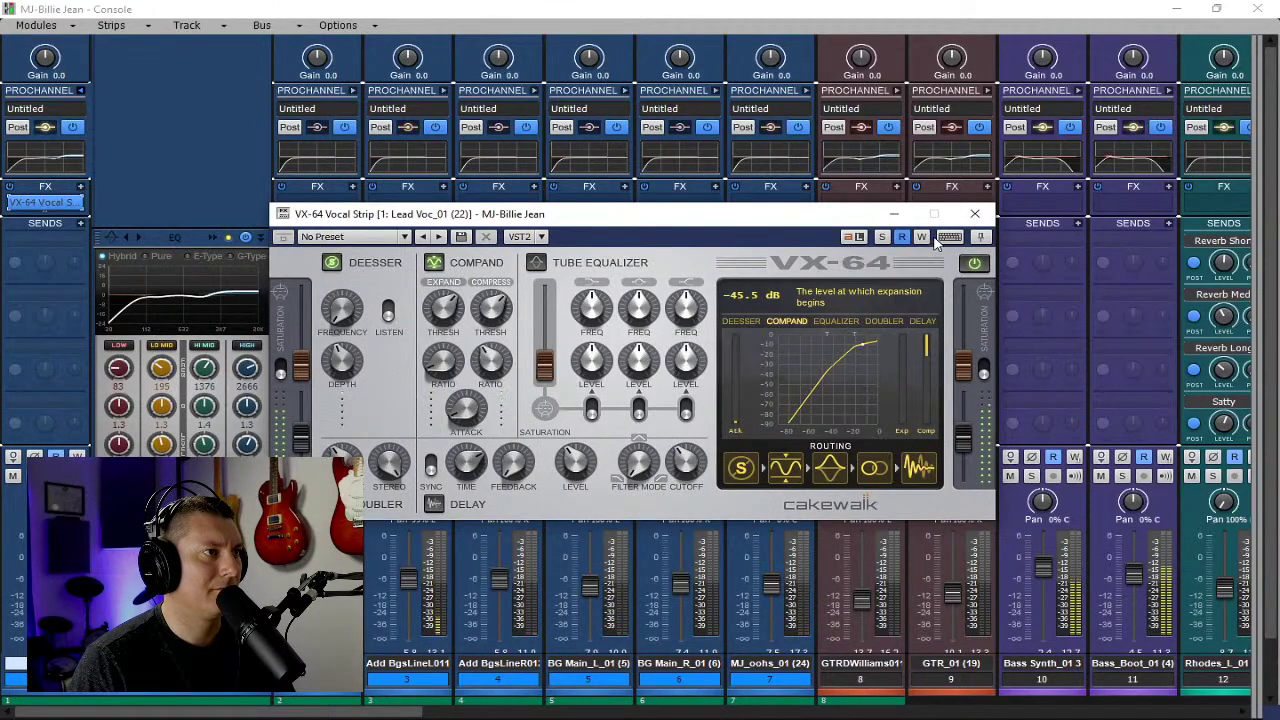
drag(281, 372, 281, 366)
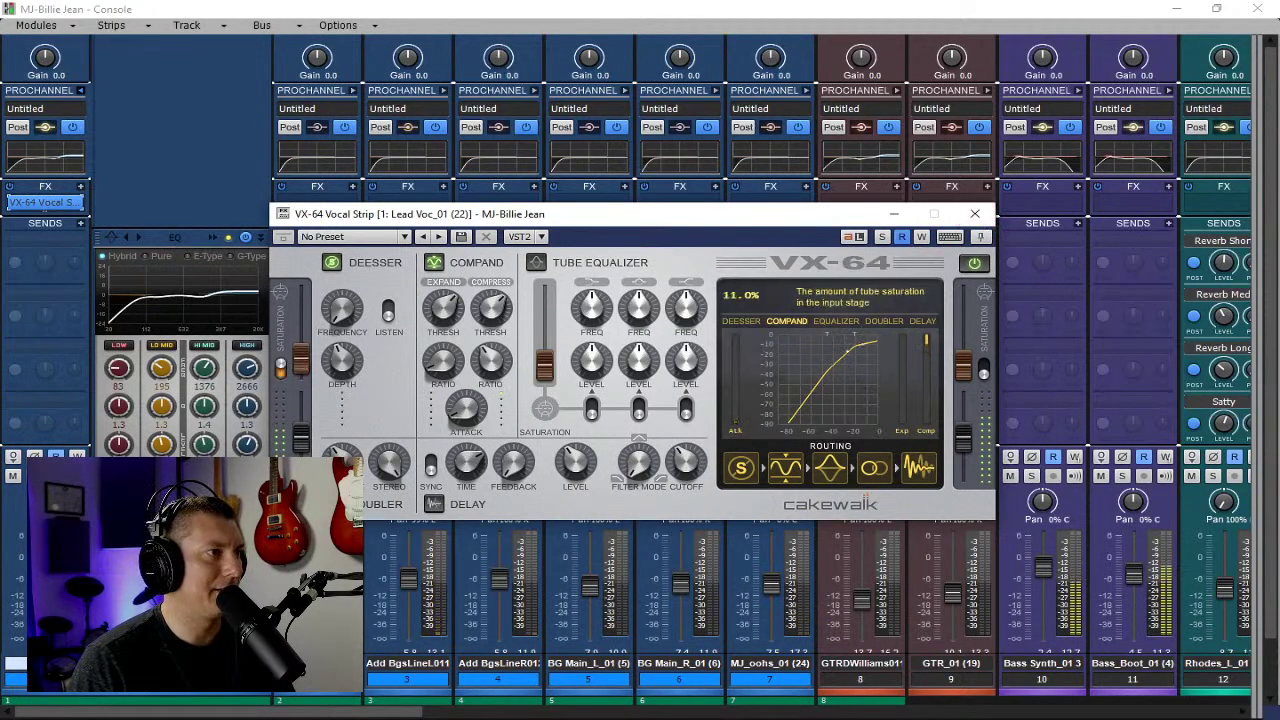
drag(959, 378, 962, 362)
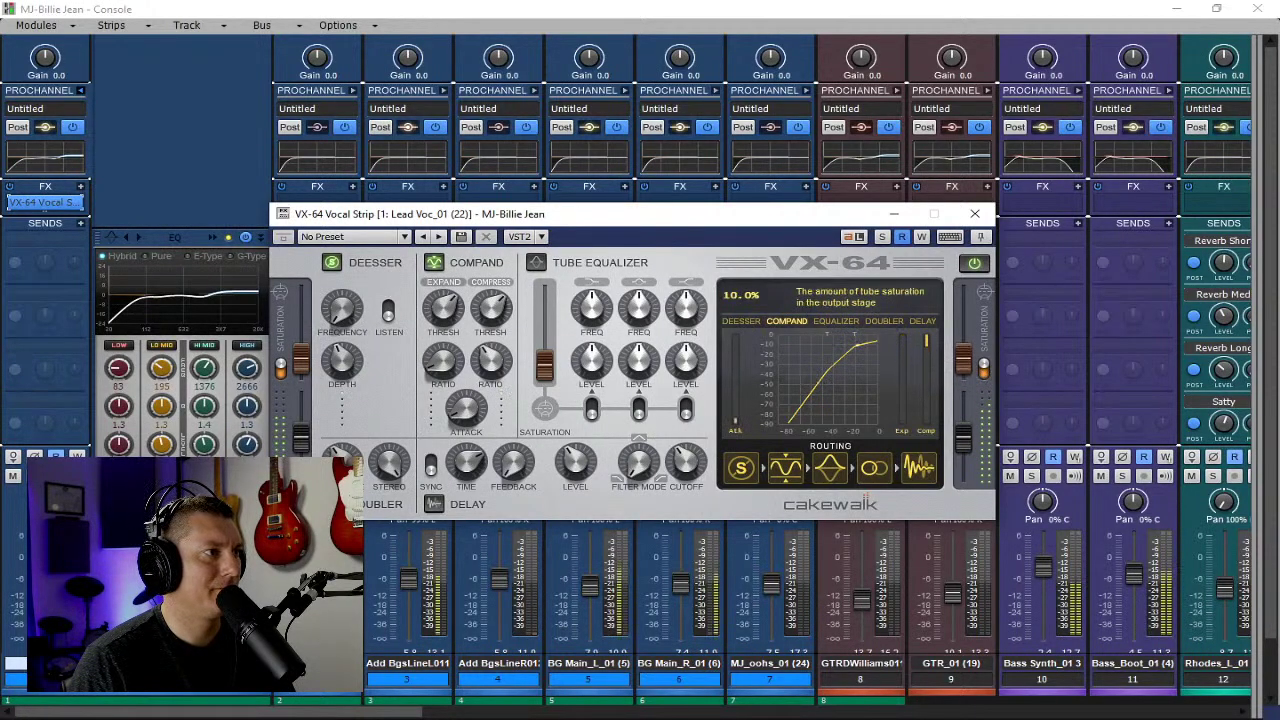
click(975, 213)
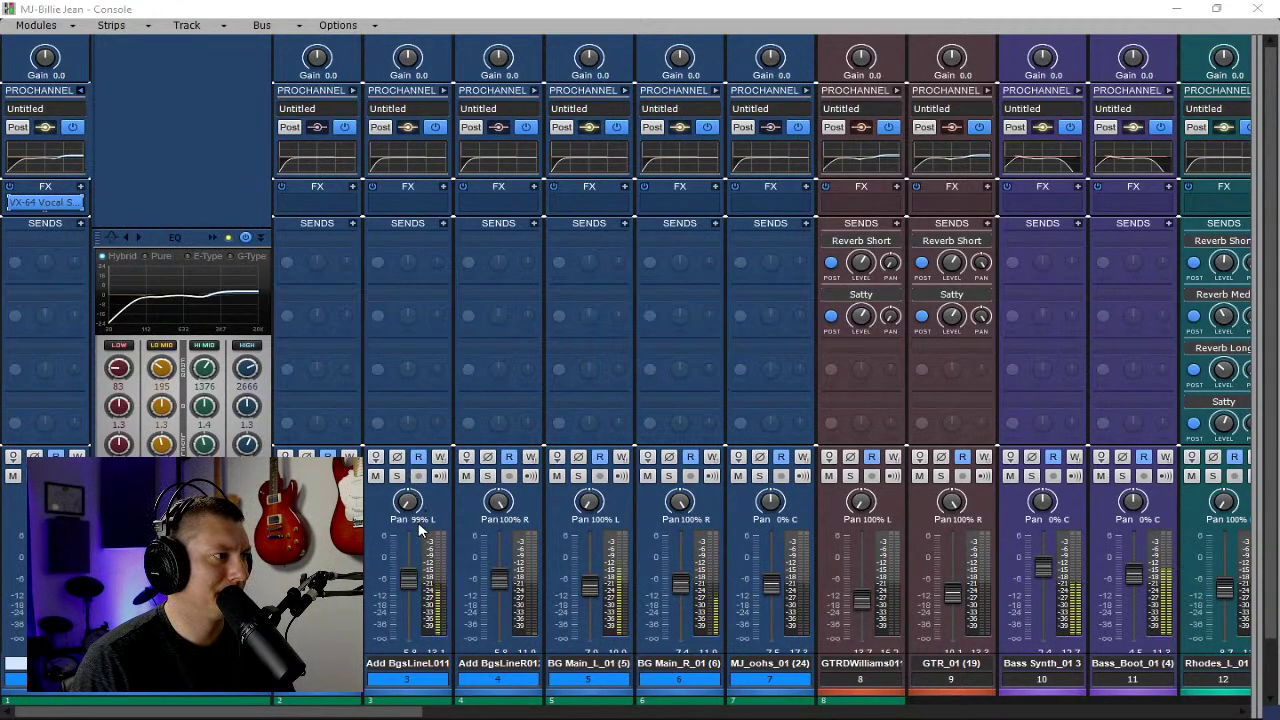
Pan the Add BgsLineL track to 100% L.
drag(407, 501, 405, 503)
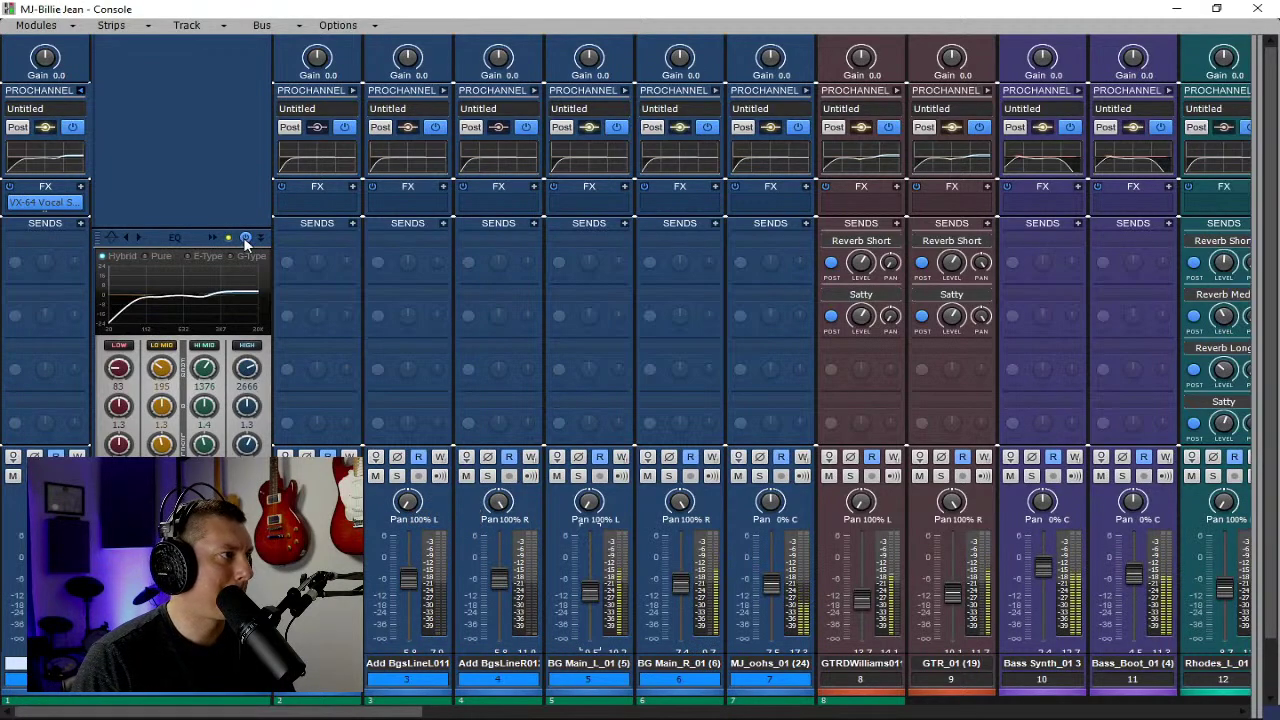
Insert Gullfoss on the Lead Voc_01 track and set Recover to 15% and Tame to 22%.
click(80, 187)
mouse_move(118, 203)
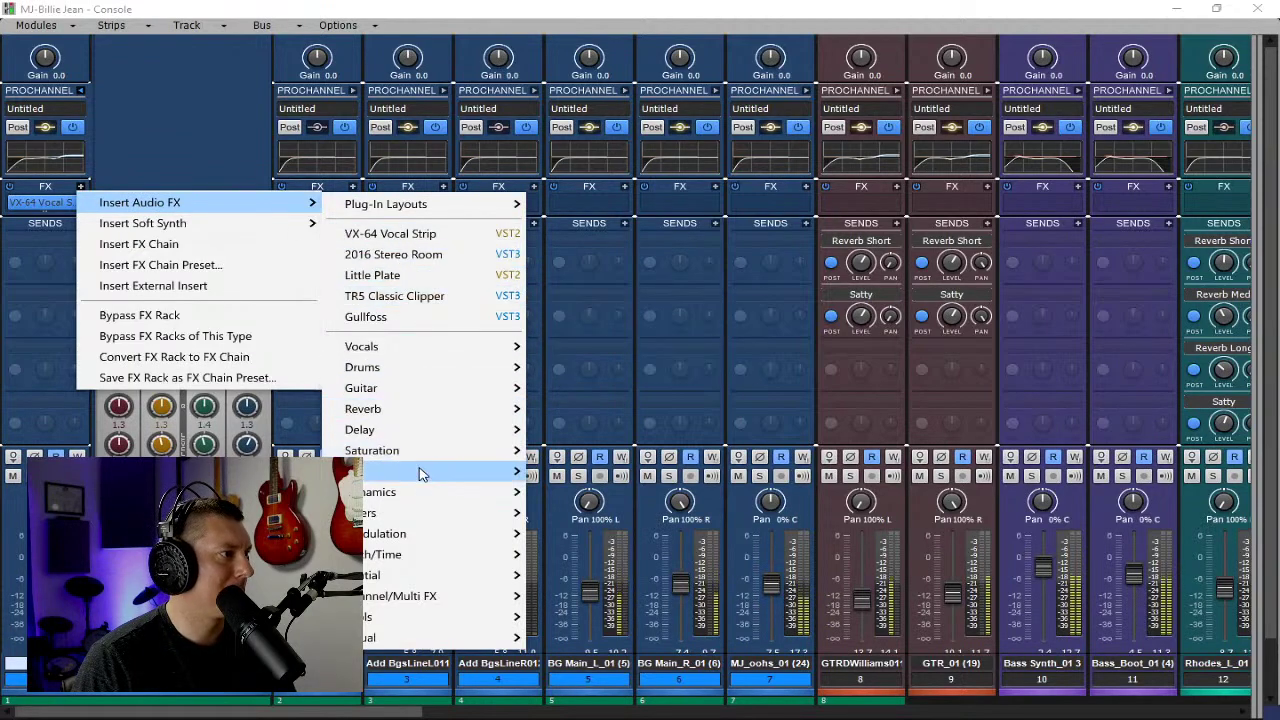
mouse_move(421, 474)
click(601, 418)
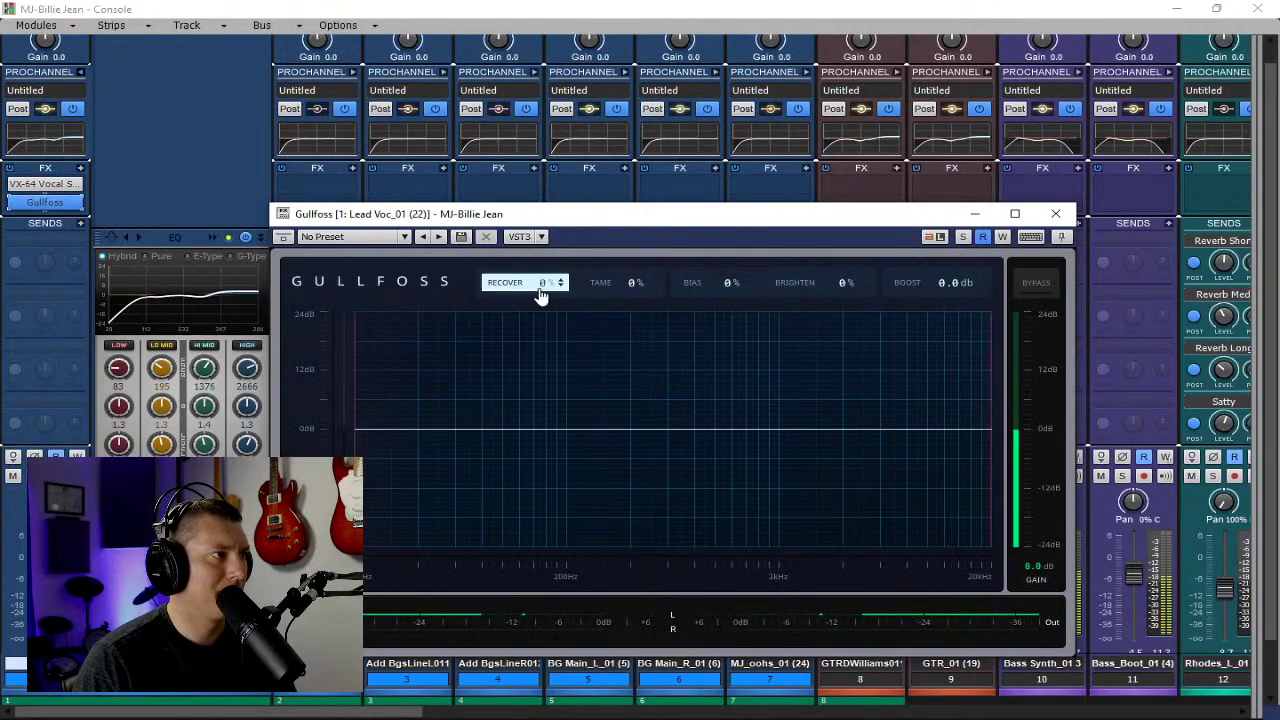
drag(540, 293, 520, 261)
drag(603, 285, 603, 250)
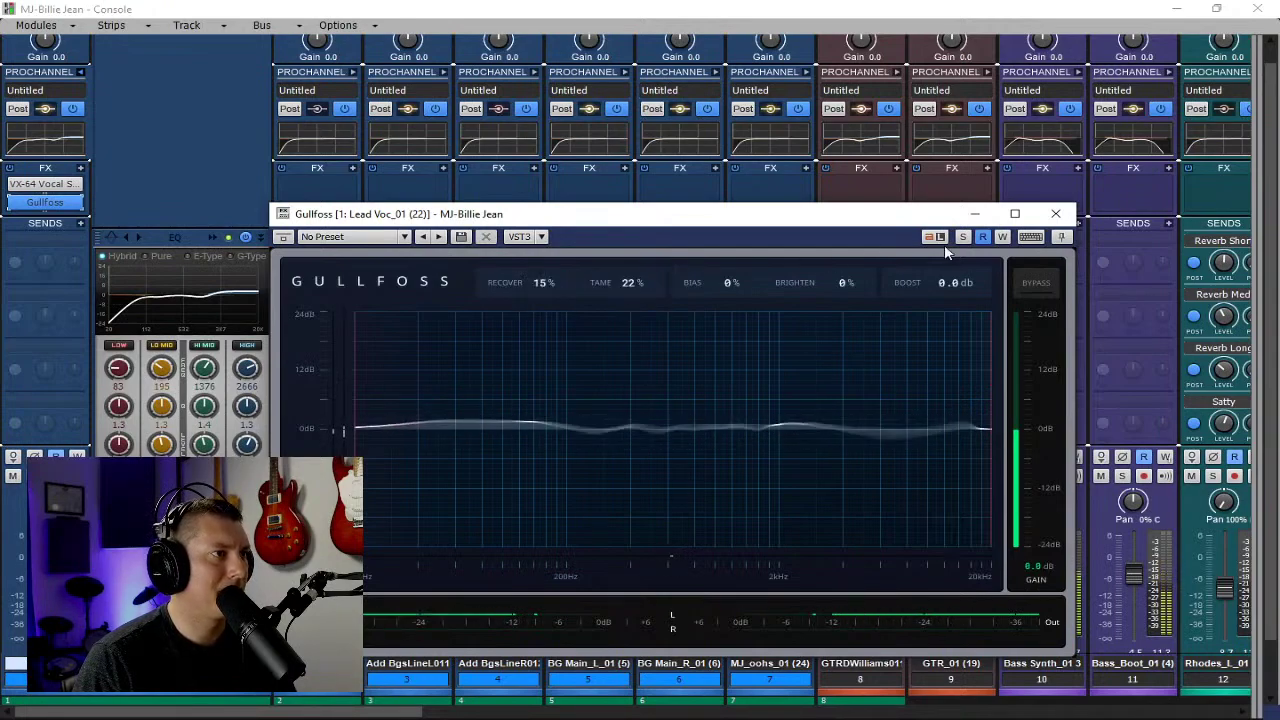
click(1055, 213)
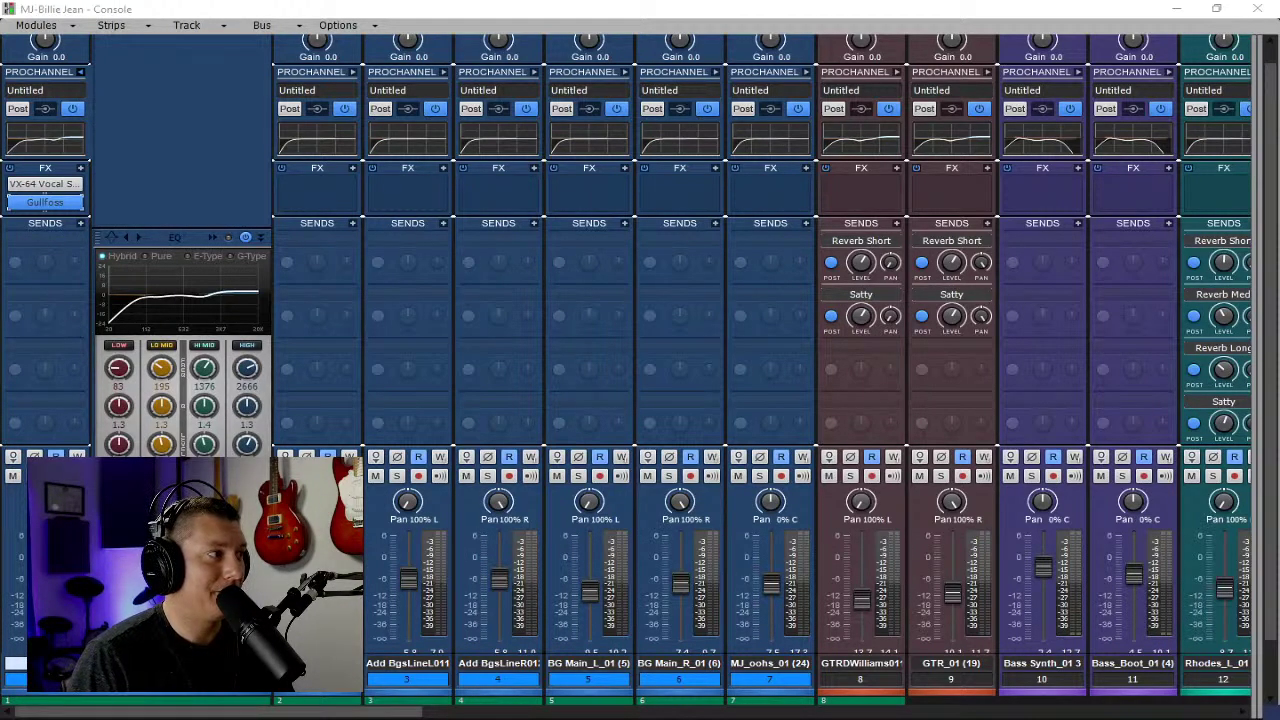
Solo the Lead Voc_01 track and audition what the VX-64 deesser removes using its Listen option.
click(28, 475)
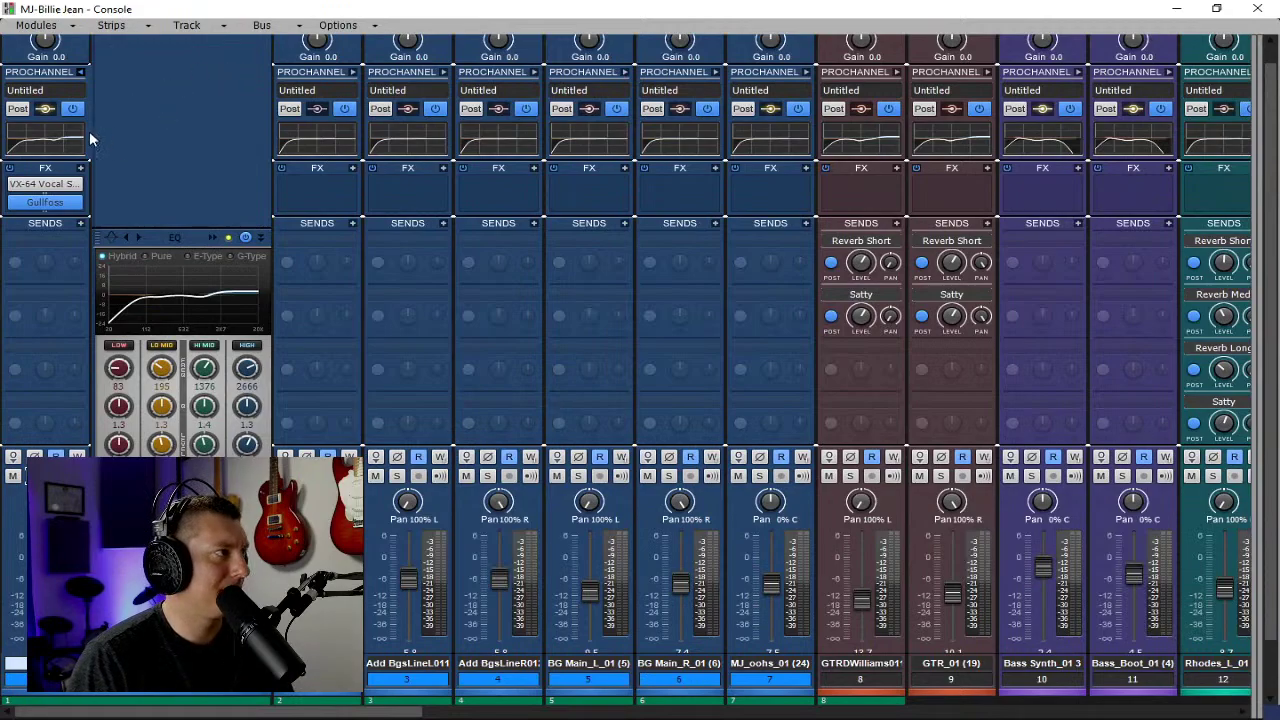
double_click(44, 184)
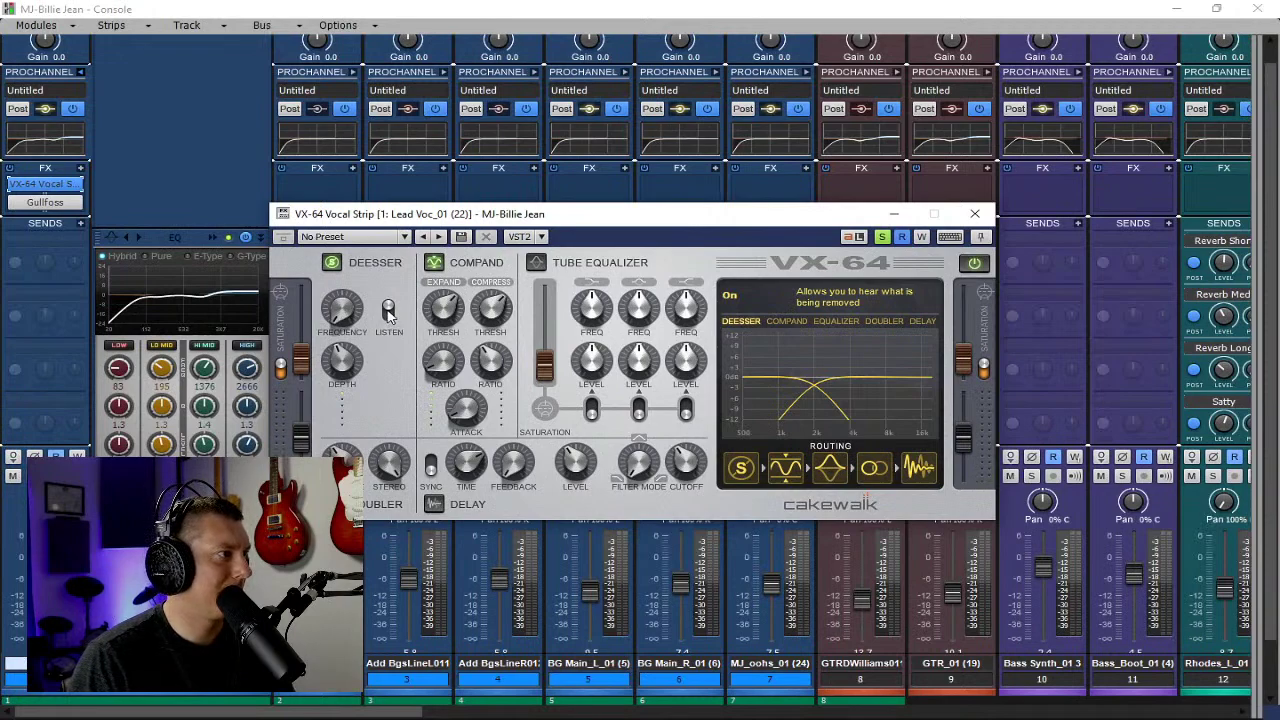
click(388, 309)
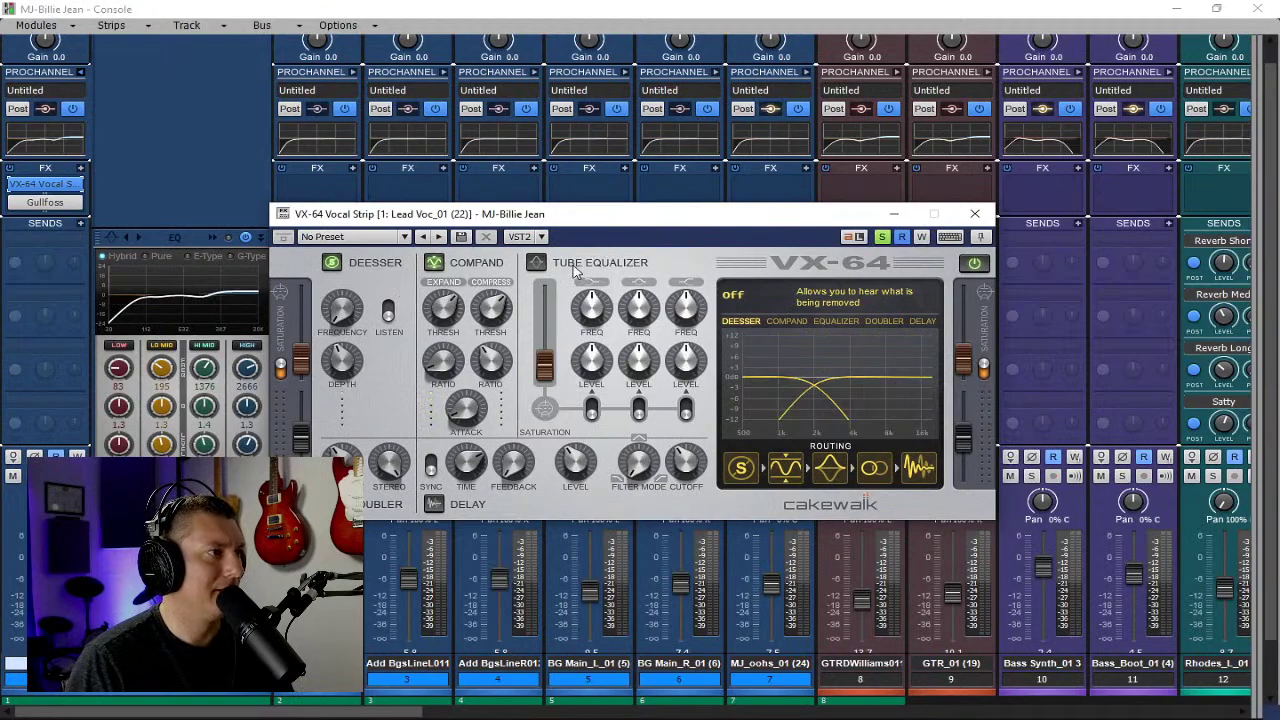
Enable the vocal strip's tube equalizer, set its saturation to 22.0%, and switch saturation on for the low band.
click(537, 264)
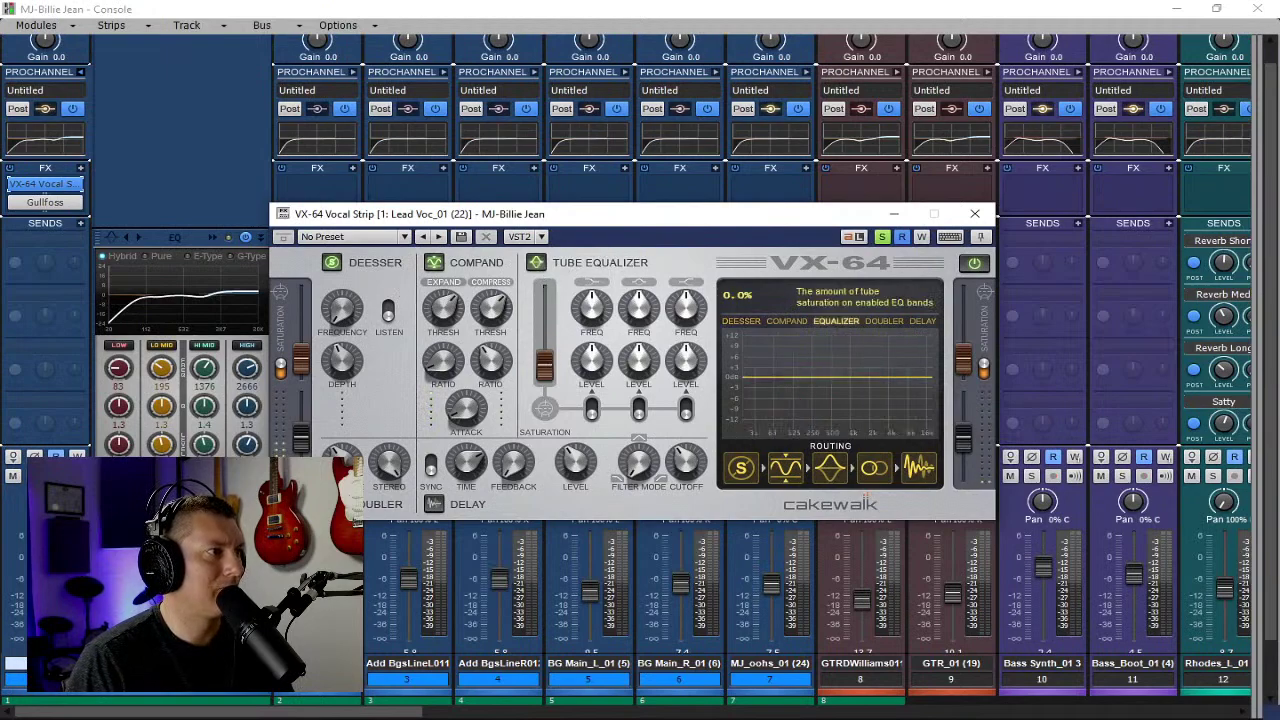
scroll(545, 367, up, 5)
click(592, 408)
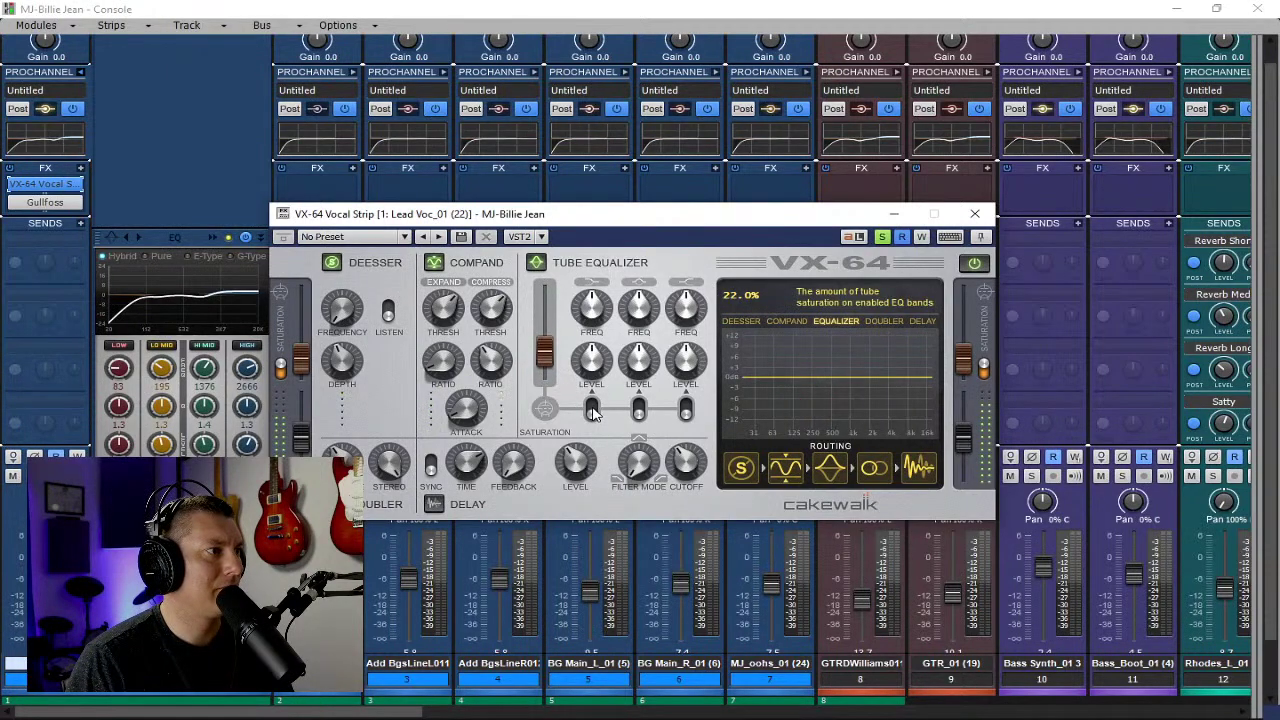
Boost the tube equalizer's low band slightly and set its frequency to about 249.4 Hz.
scroll(590, 360, up, 2)
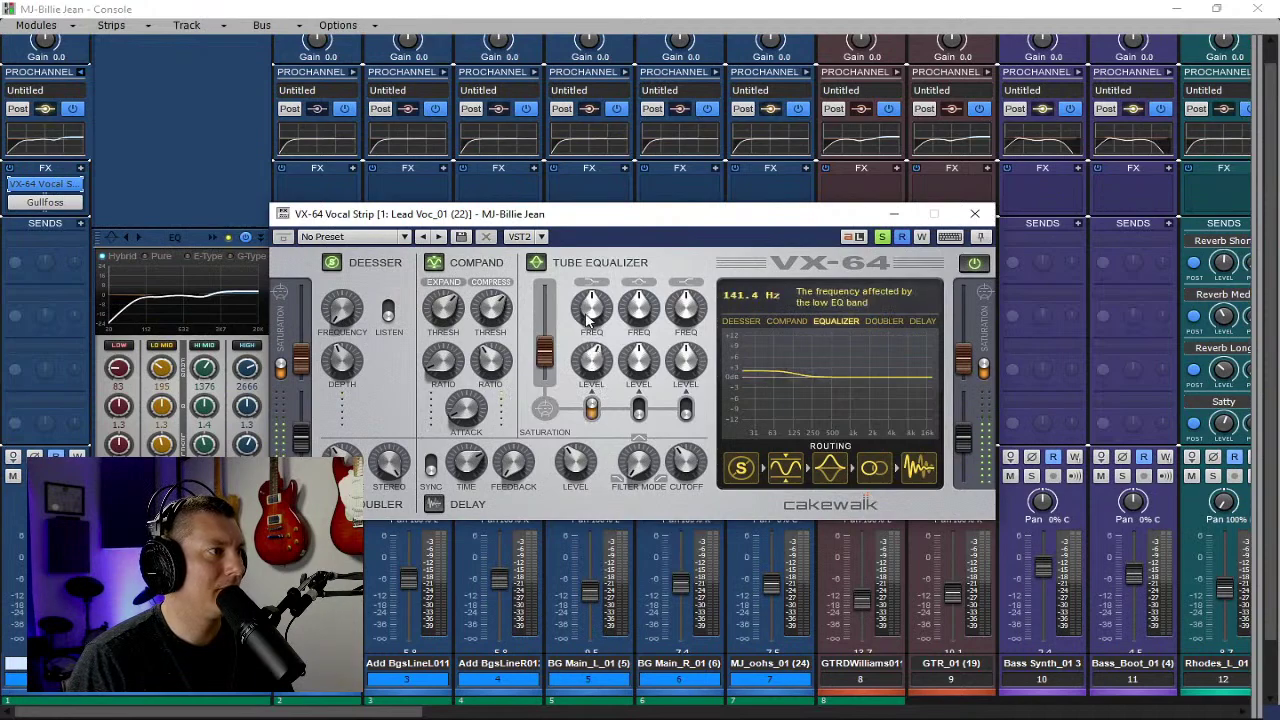
scroll(586, 297, down, 6)
scroll(586, 297, down, 2)
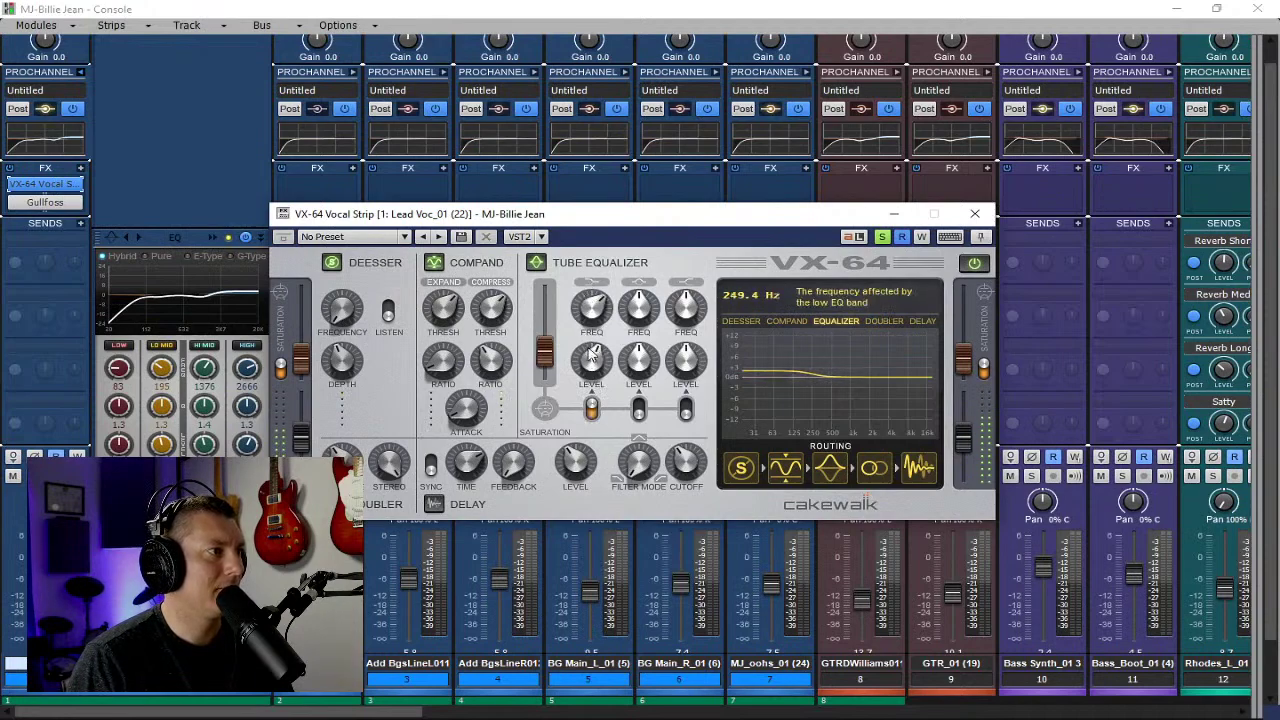
scroll(592, 362, up, 2)
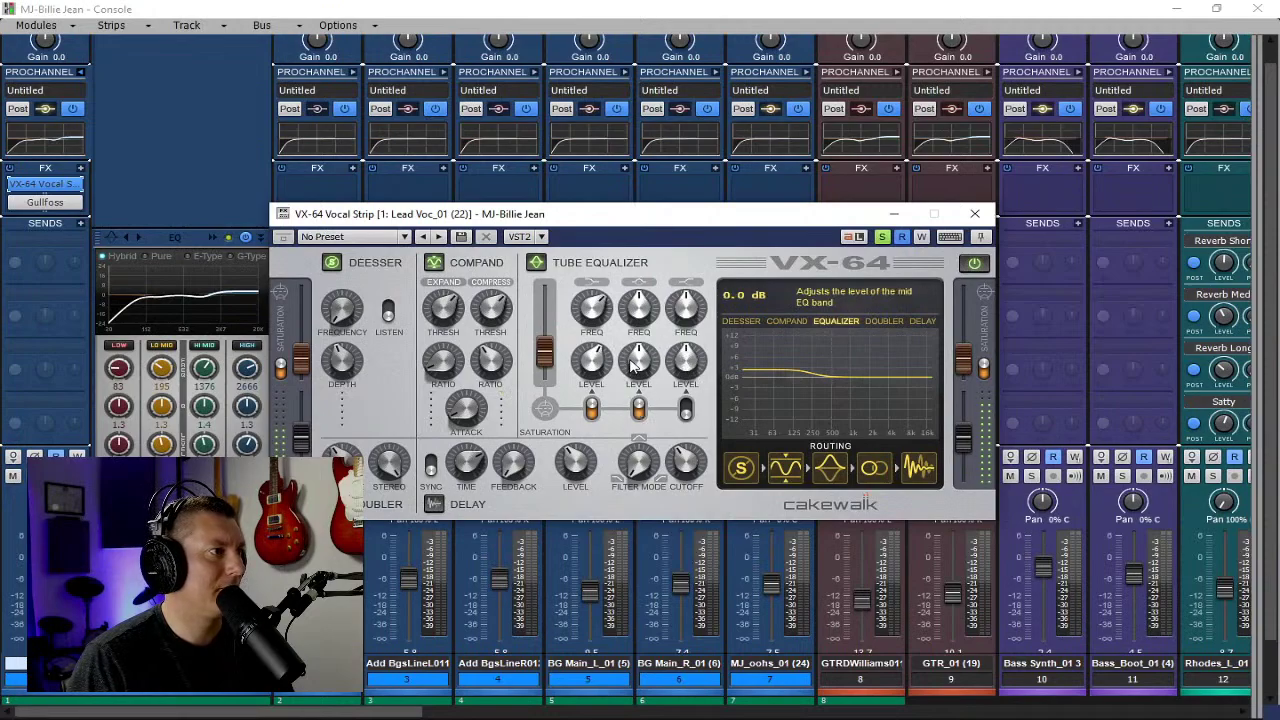
Lower the tube equalizer's mid band slightly, and try a 1.4 dB high-band boost before returning that level to 0.0 dB.
scroll(638, 370, down, 2)
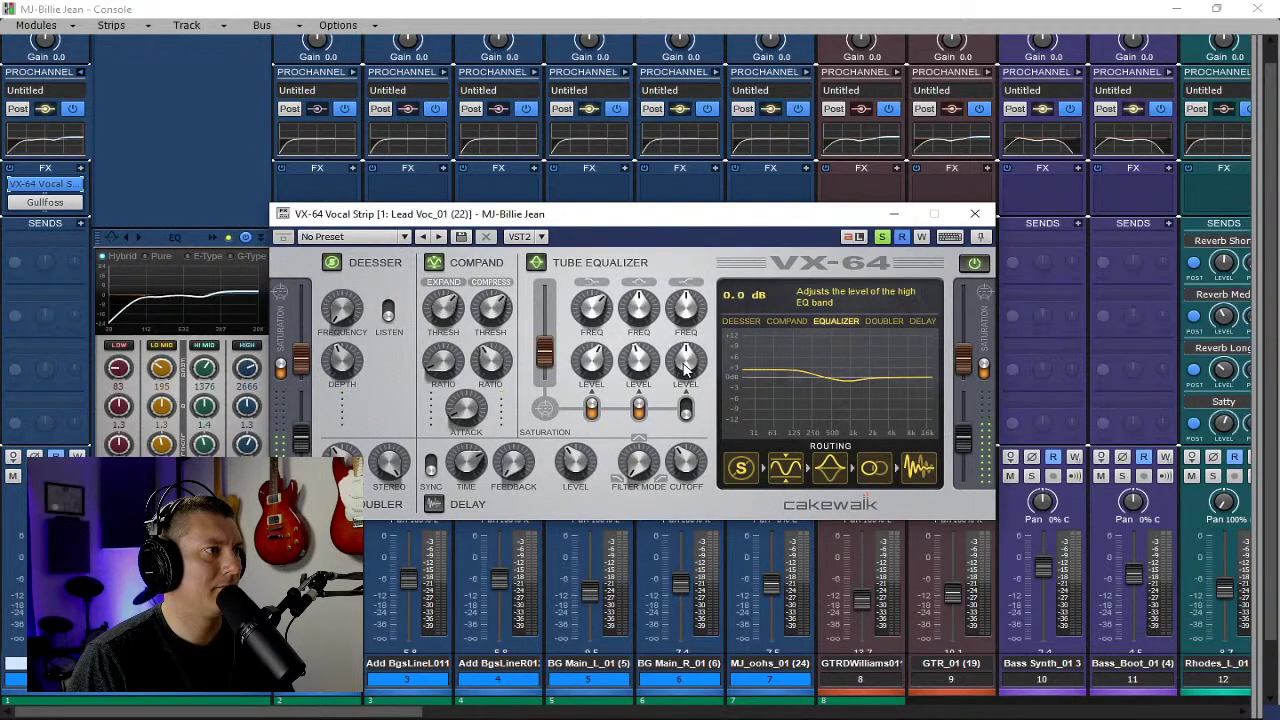
scroll(684, 362, up, 2)
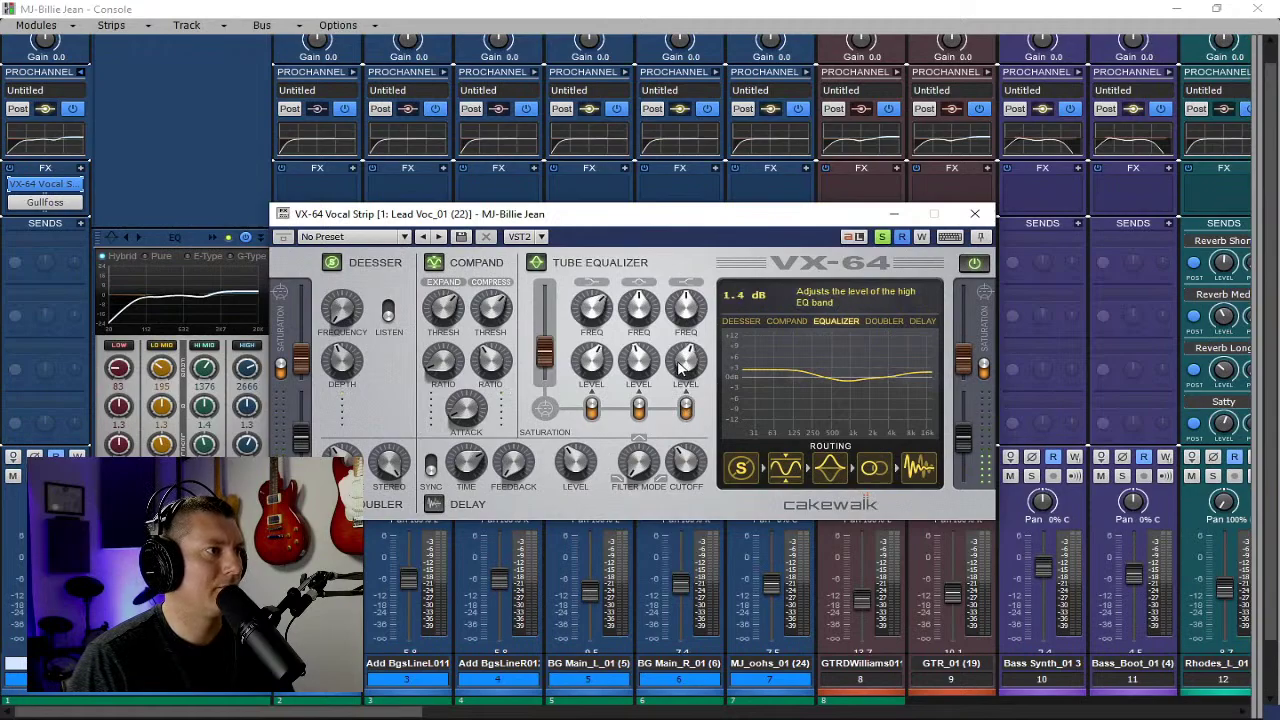
scroll(688, 364, down, 2)
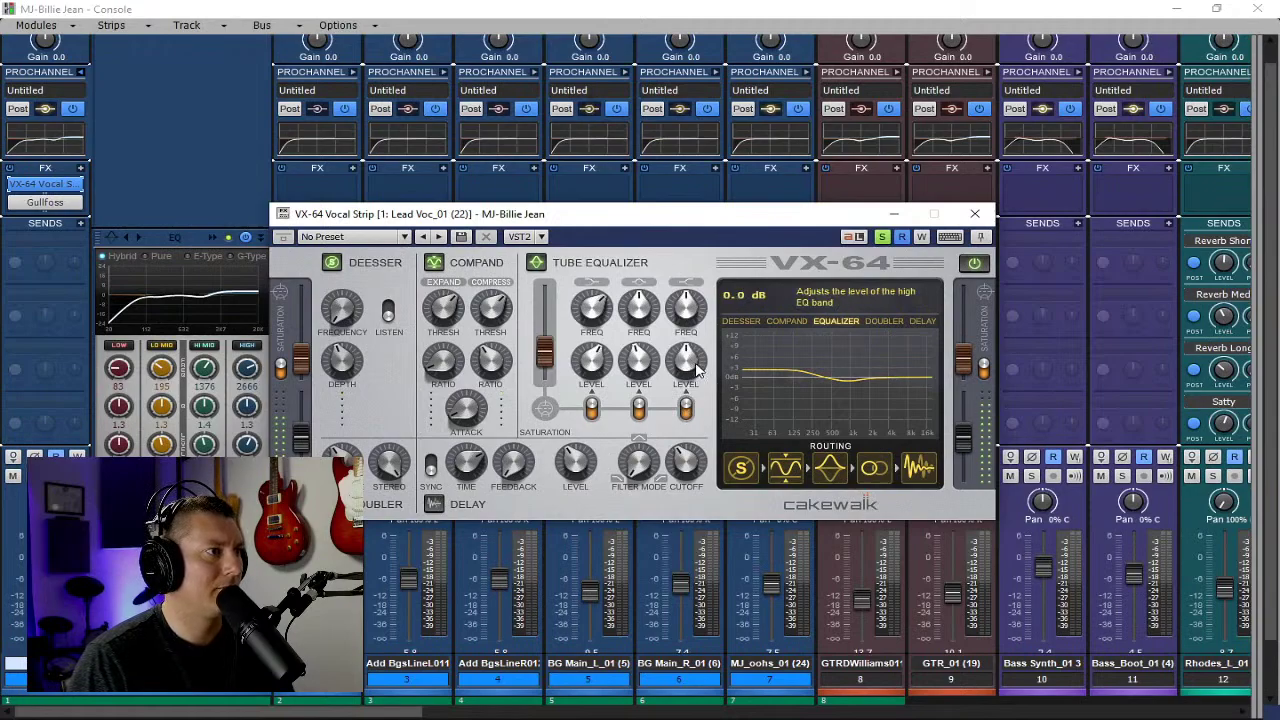
click(975, 213)
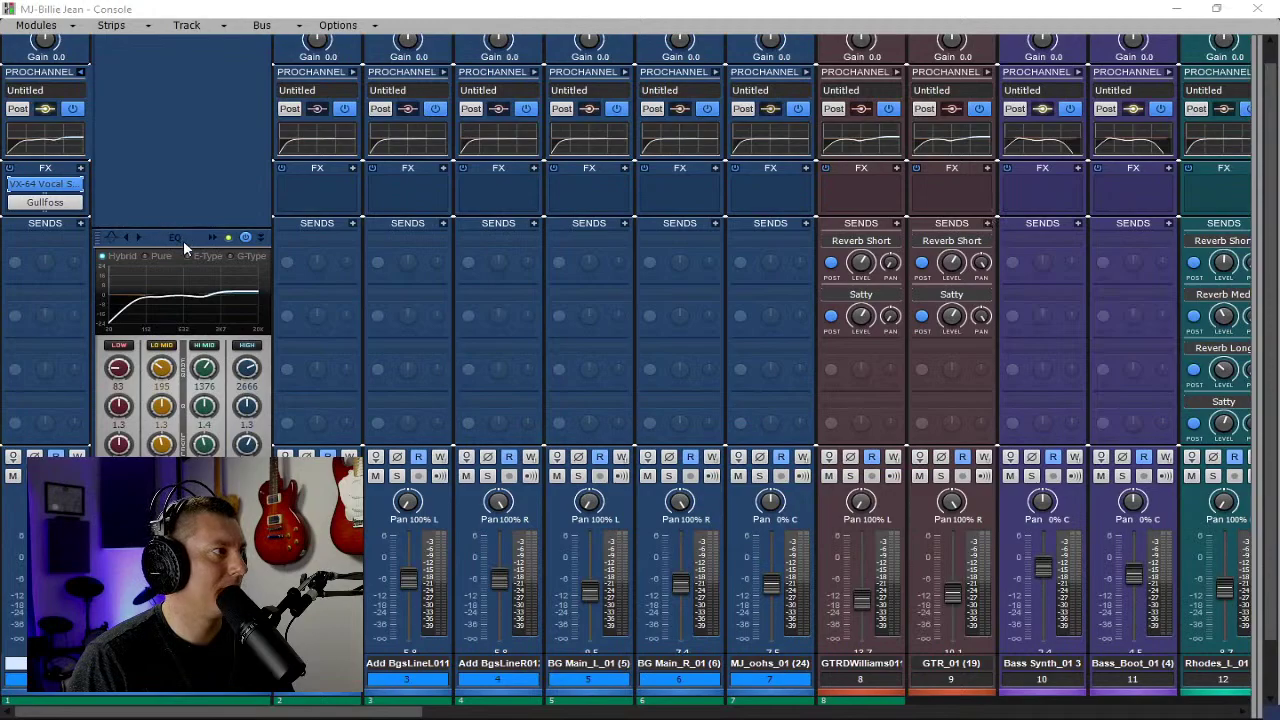
Reopen the lead vocal's VX-64 Vocal Strip to audition its processing.
double_click(45, 183)
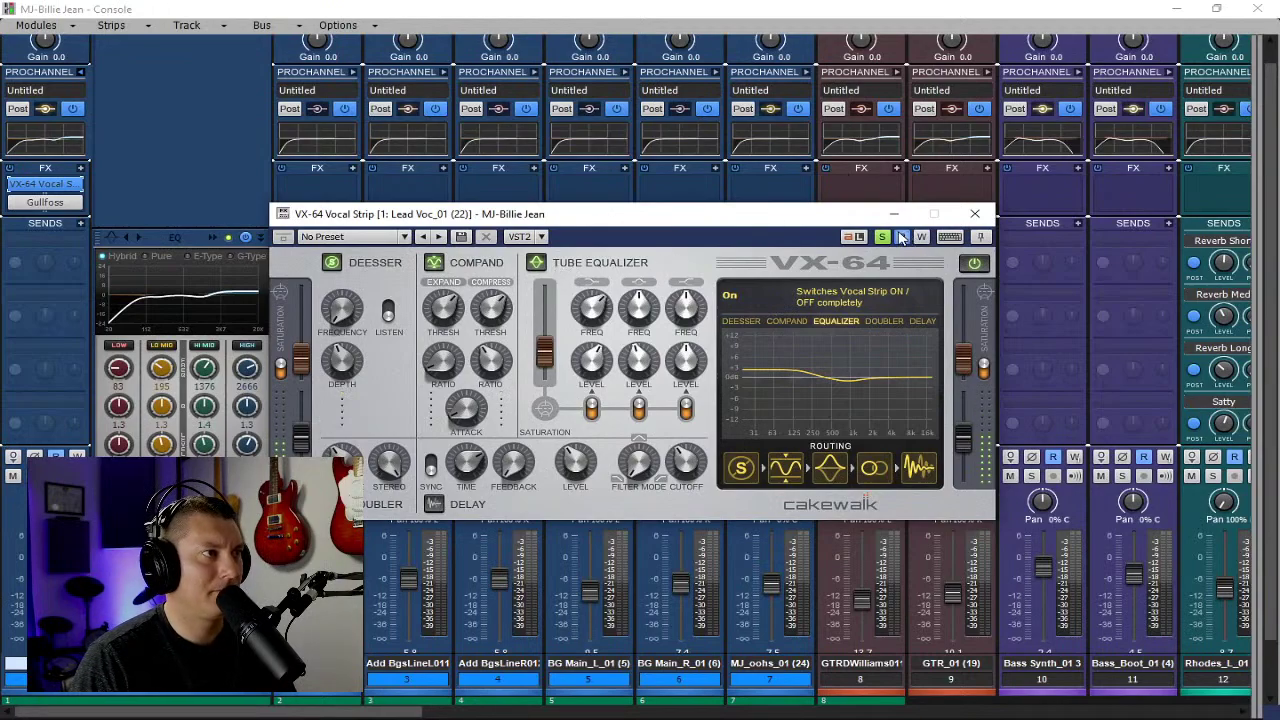
click(975, 213)
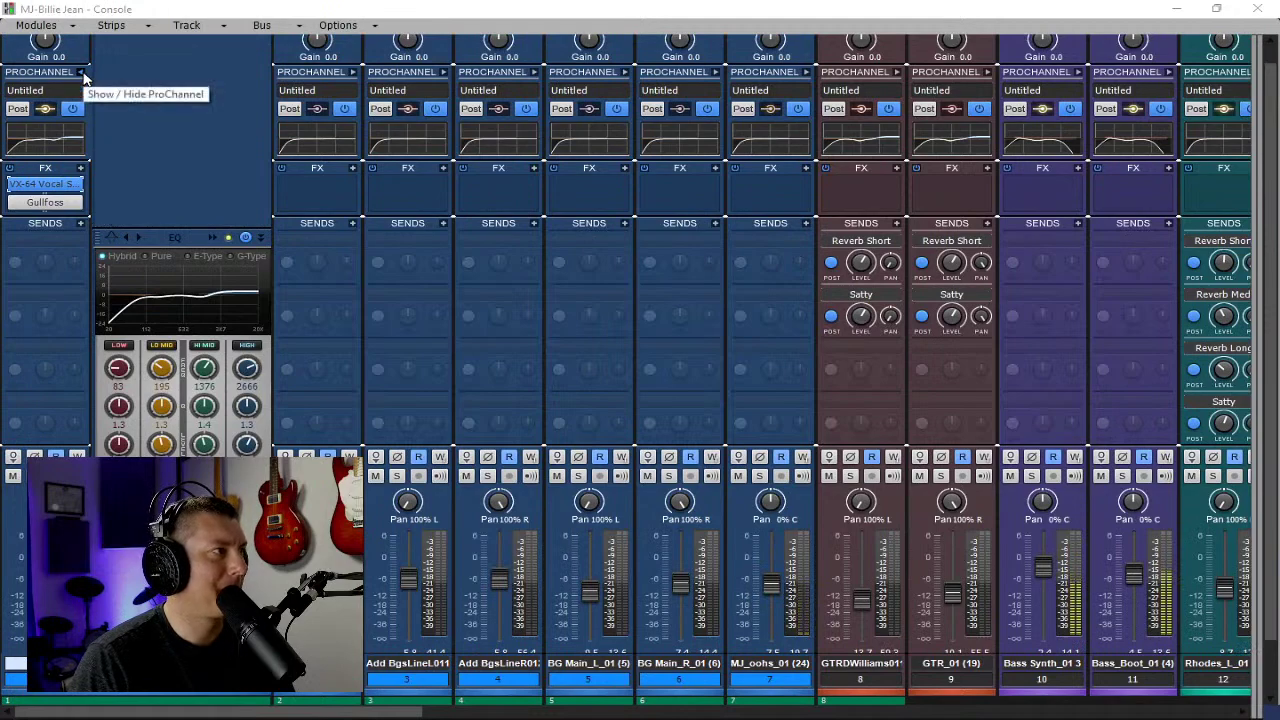
Insert a CA-2A module above the EQ in Lead Voc_01's ProChannel, raise its gain slightly, and collapse the ProChannel.
right_click(178, 162)
mouse_move(215, 175)
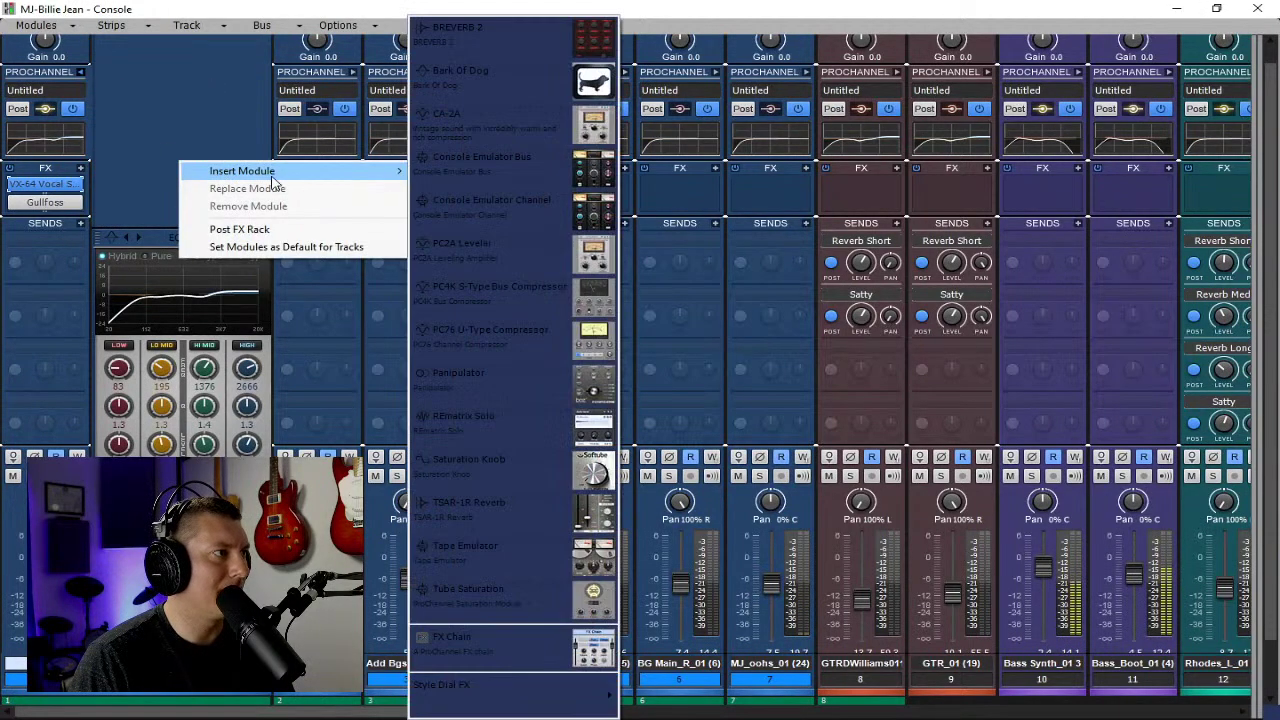
click(524, 138)
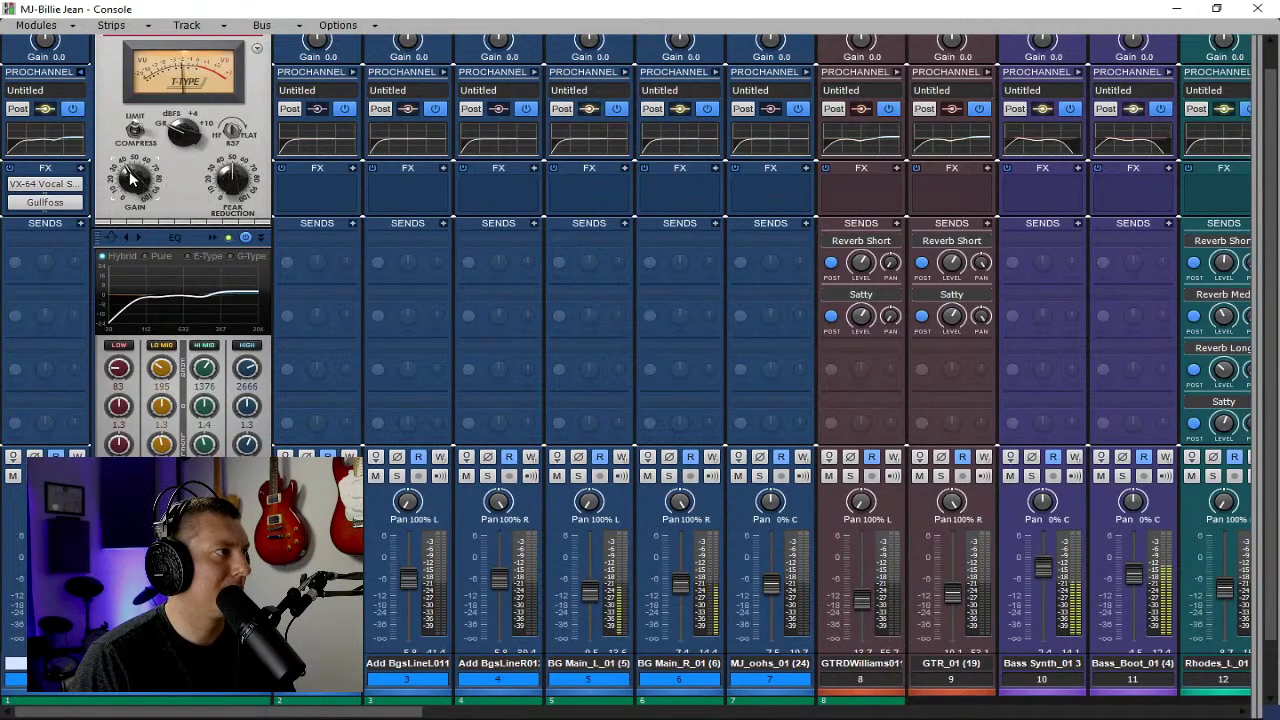
mouse_move(130, 176)
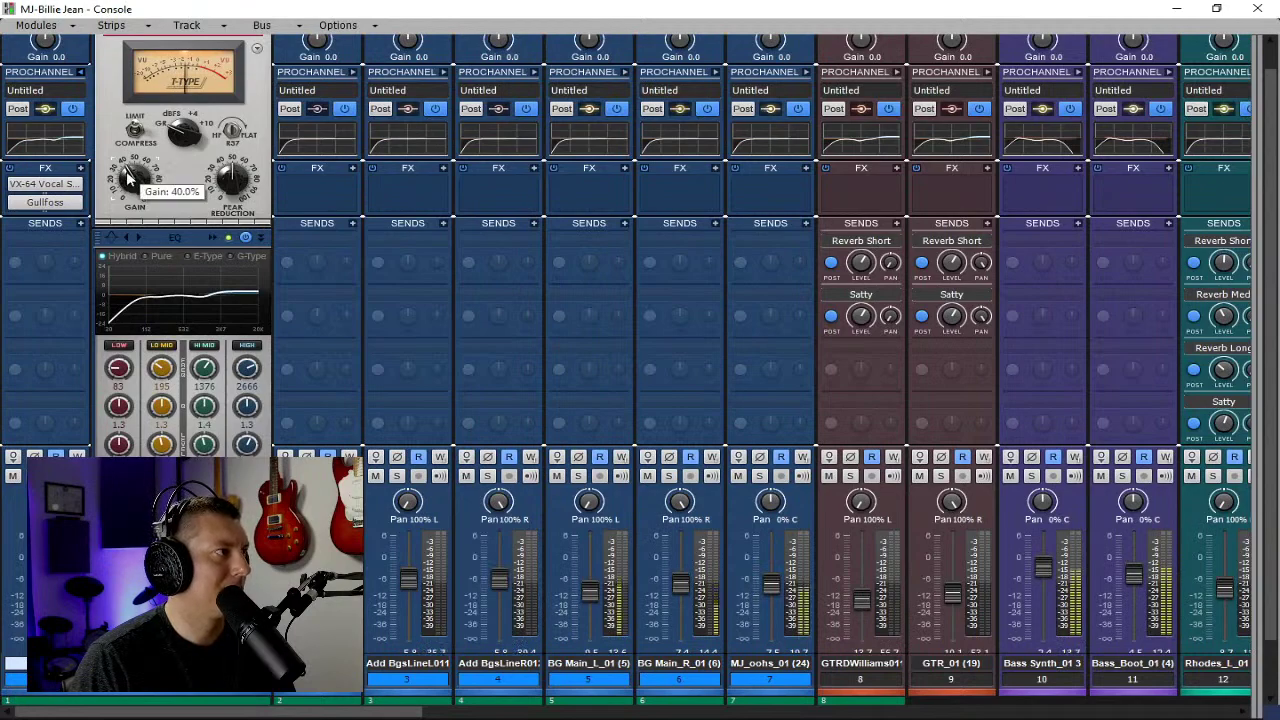
drag(130, 176, 130, 172)
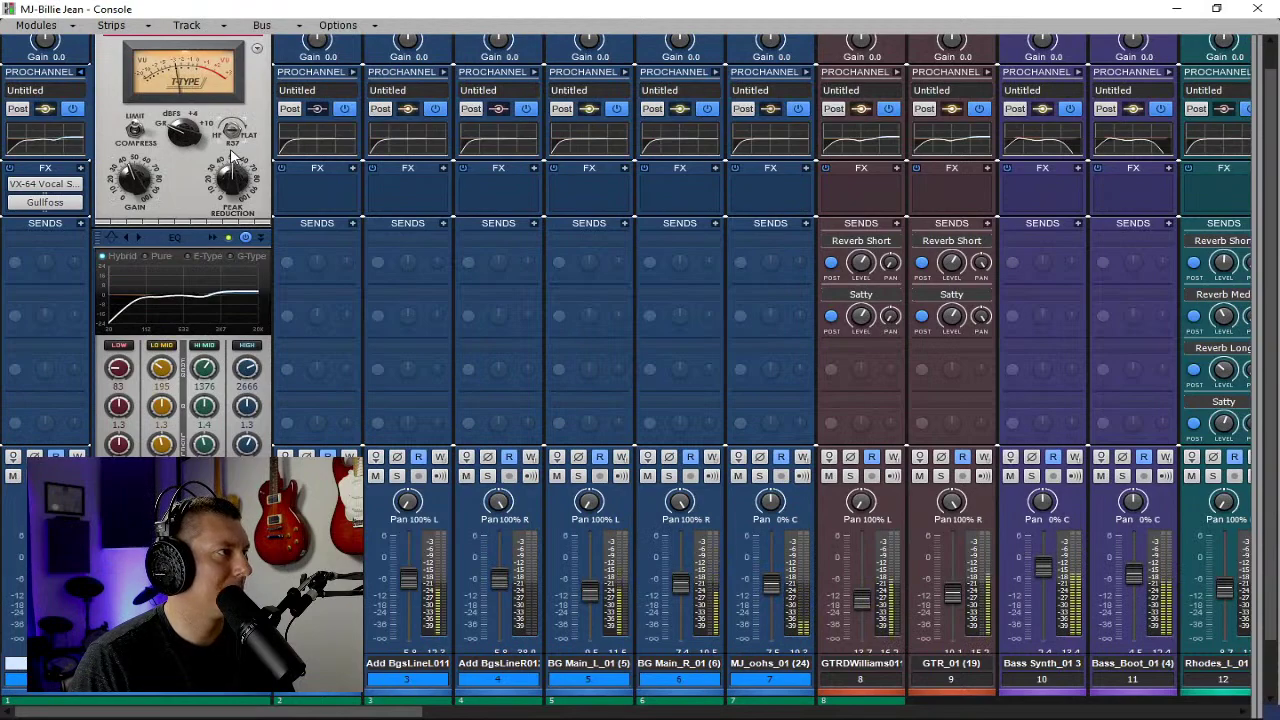
click(82, 73)
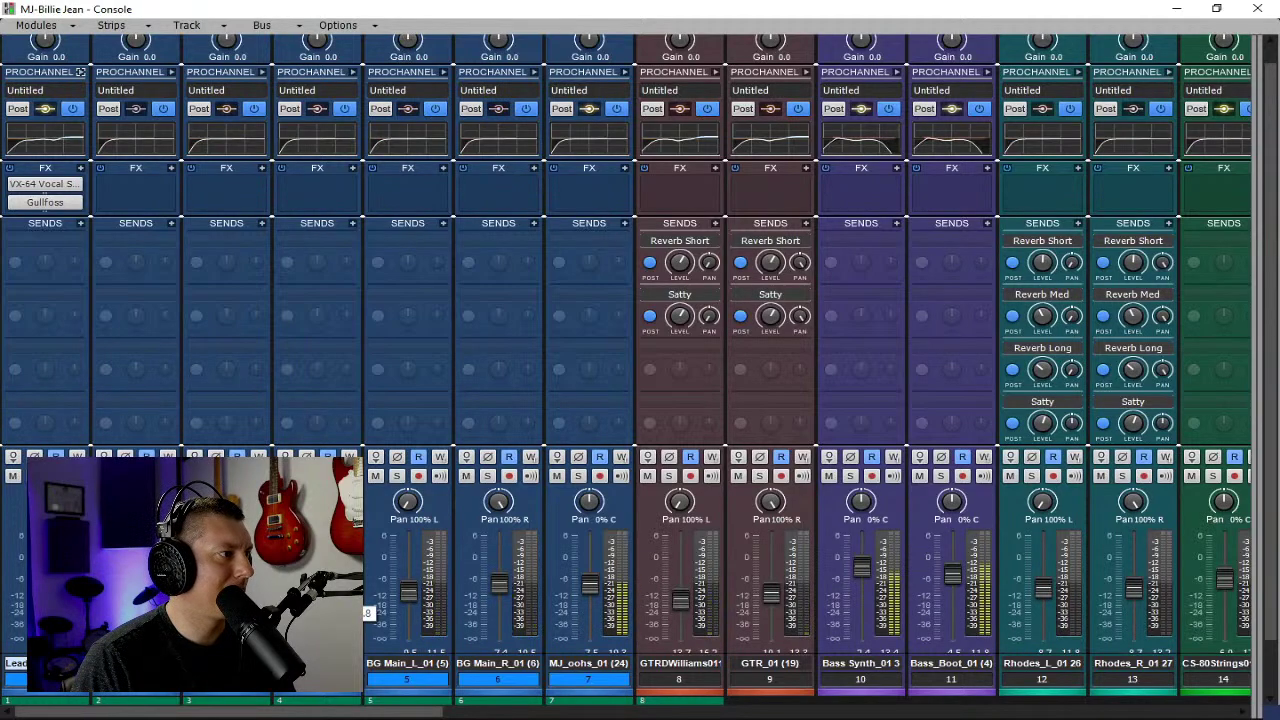
Add a Reverb Short send to the Lead Voc_01 track and lower its level to around -17 dB.
click(80, 225)
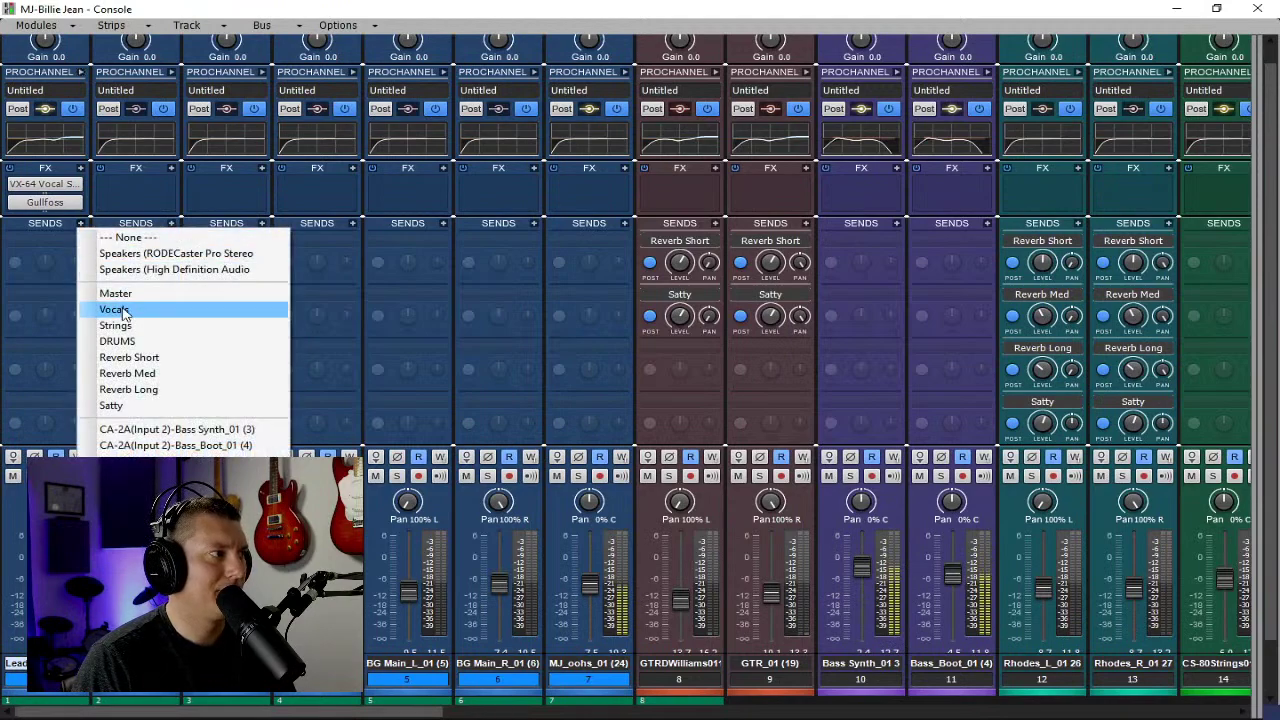
click(140, 357)
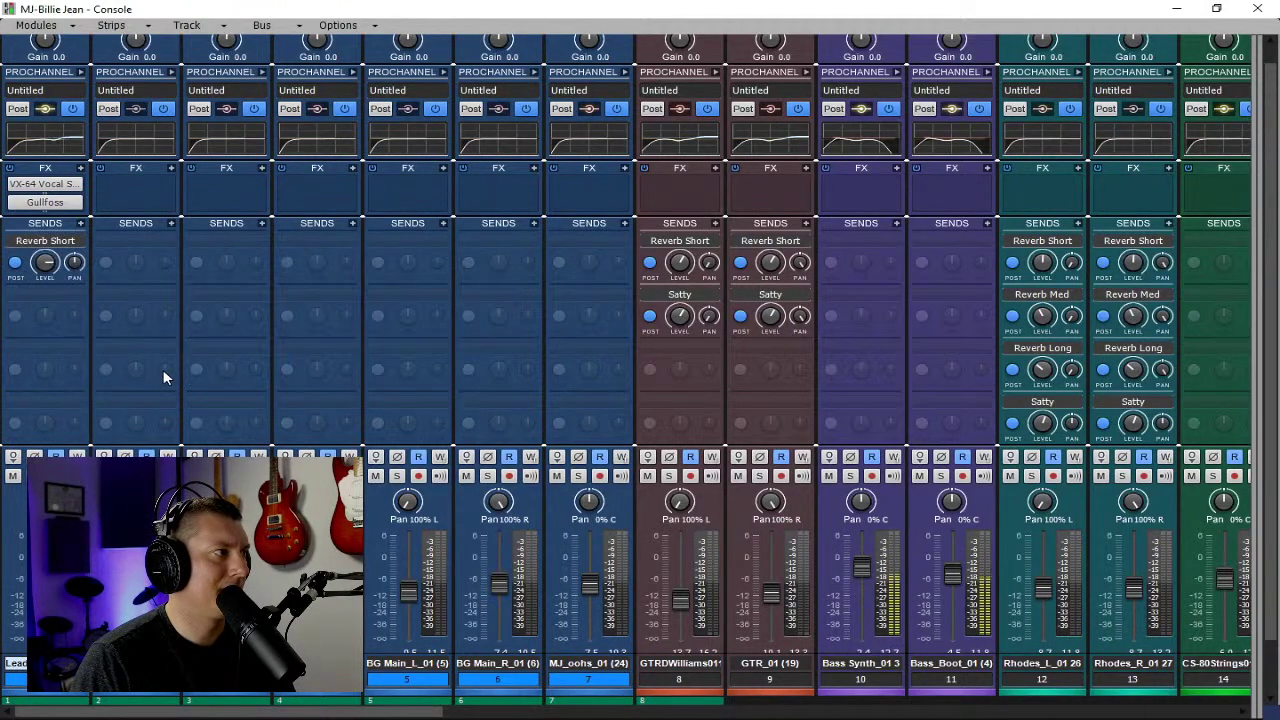
drag(45, 262, 45, 288)
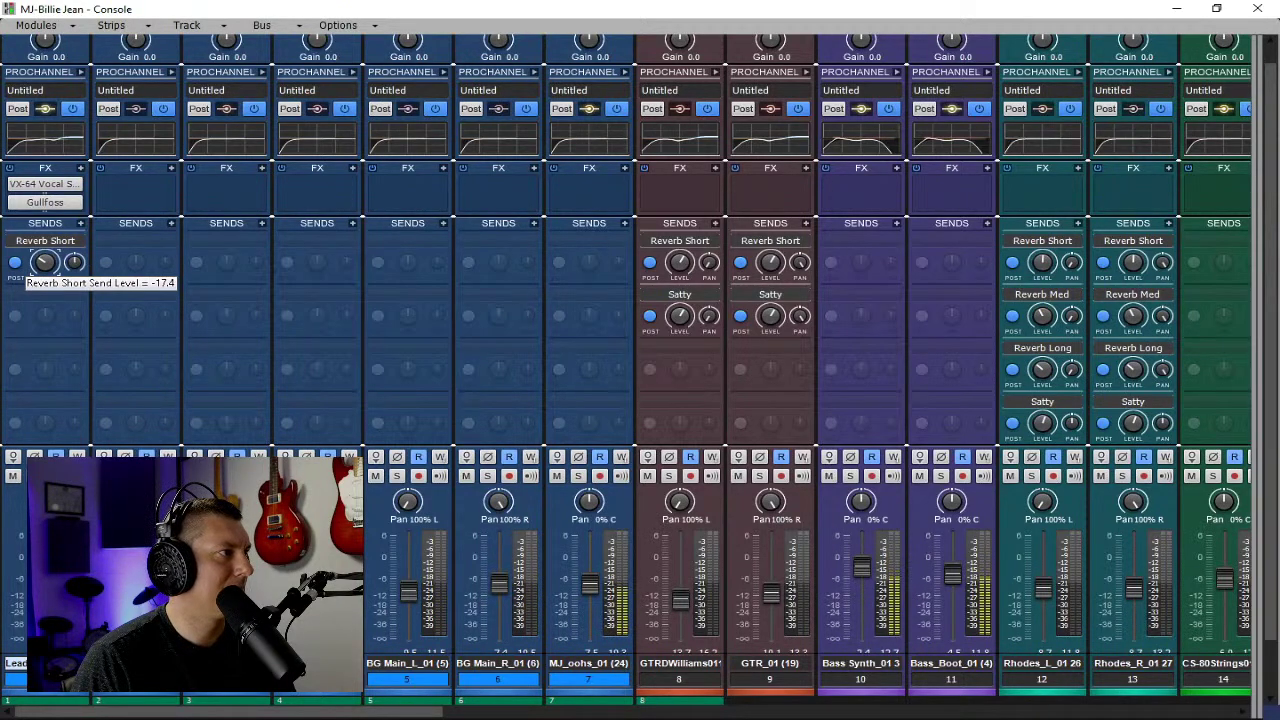
drag(44, 262, 44, 258)
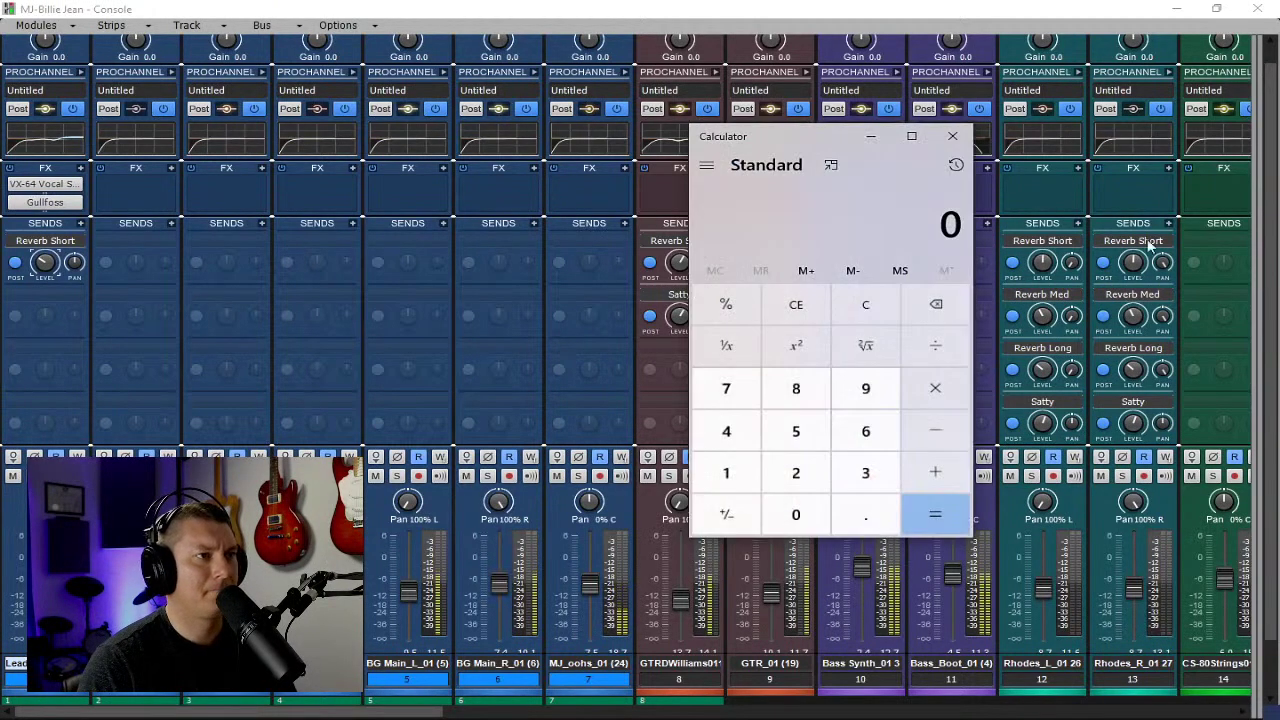
Move the calculator out of the way and shift the console window down to reveal the transport and track view.
drag(804, 132, 1279, 134)
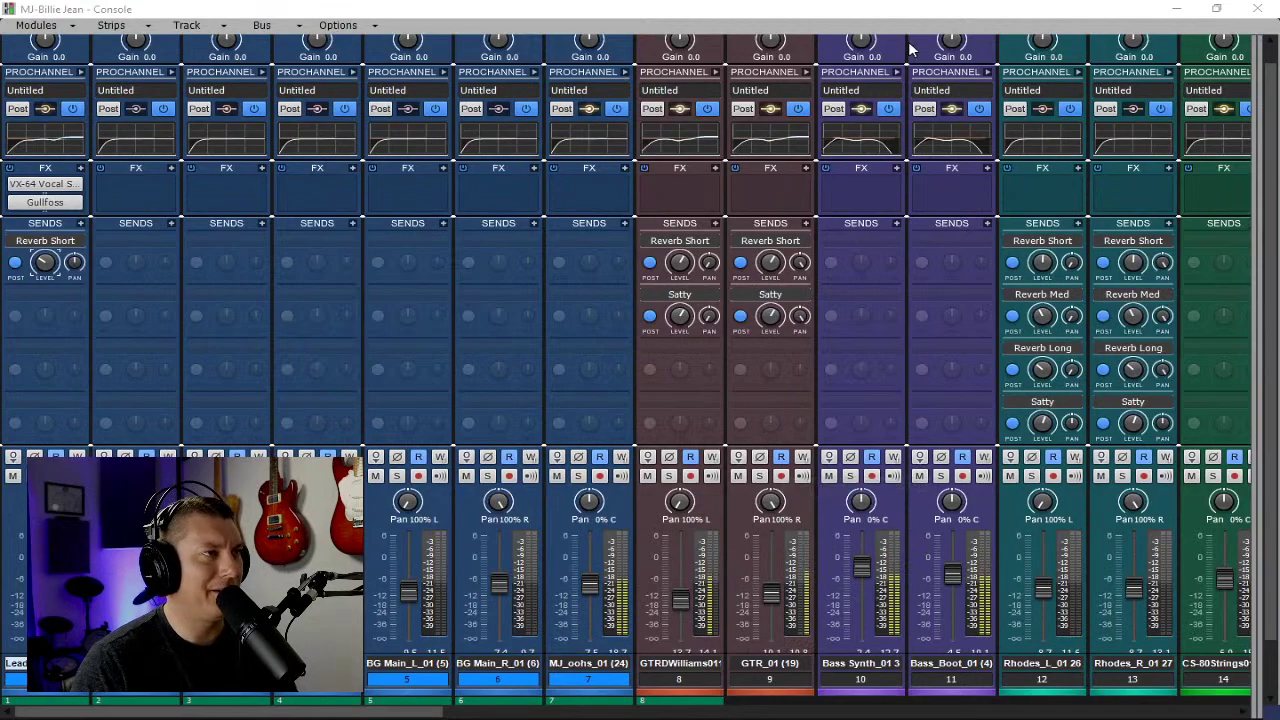
drag(903, 12, 906, 150)
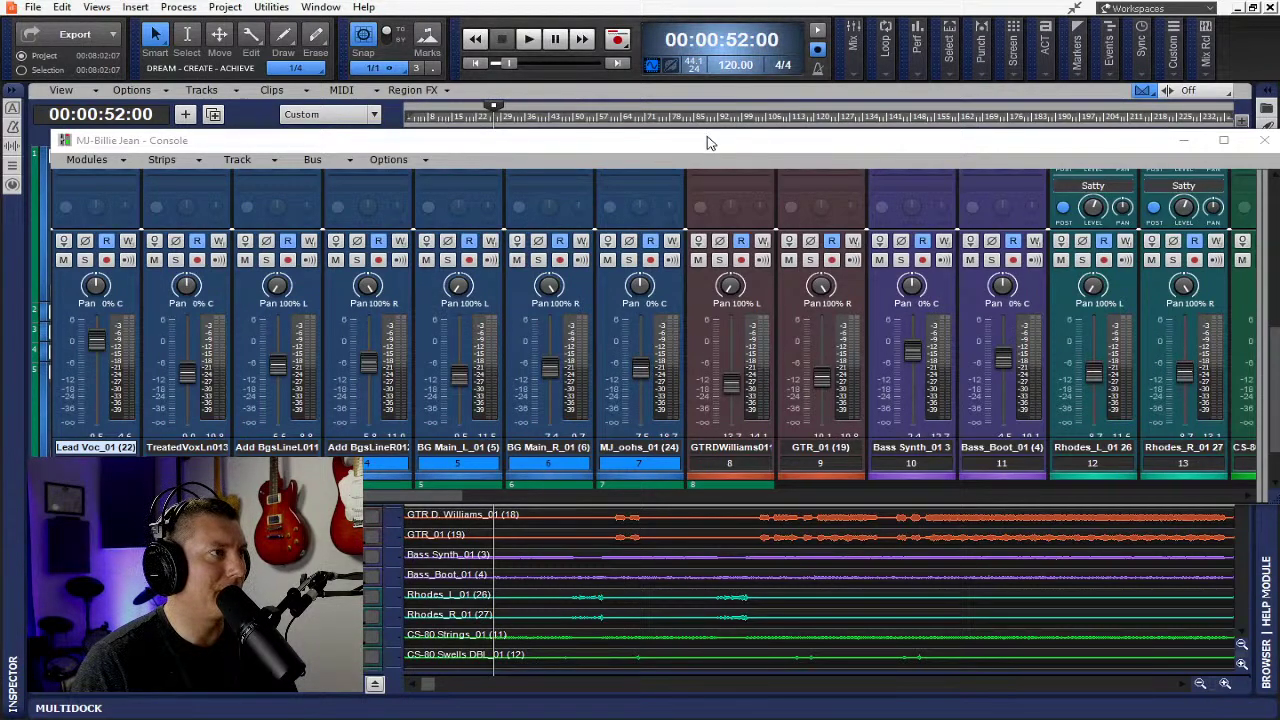
Expand the console to full view and add Reverb Med and Reverb Long sends to the Lead Voc_01 track.
drag(707, 143, 686, 7)
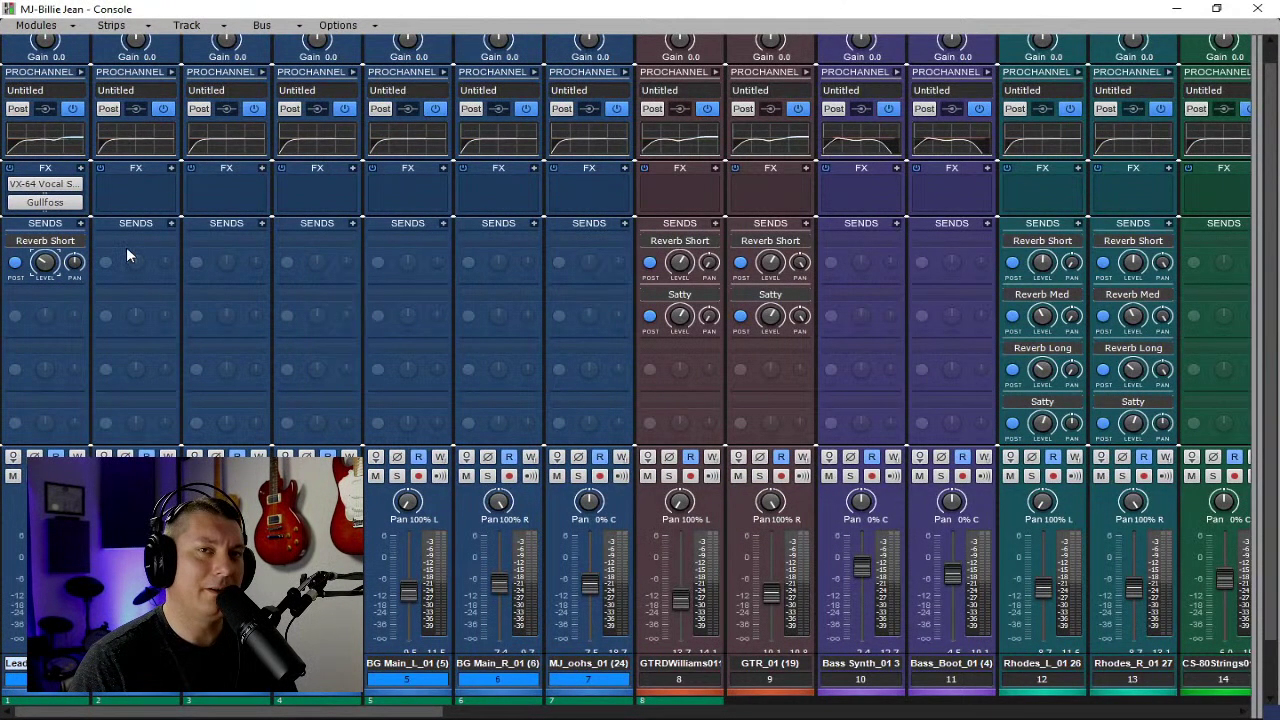
click(81, 223)
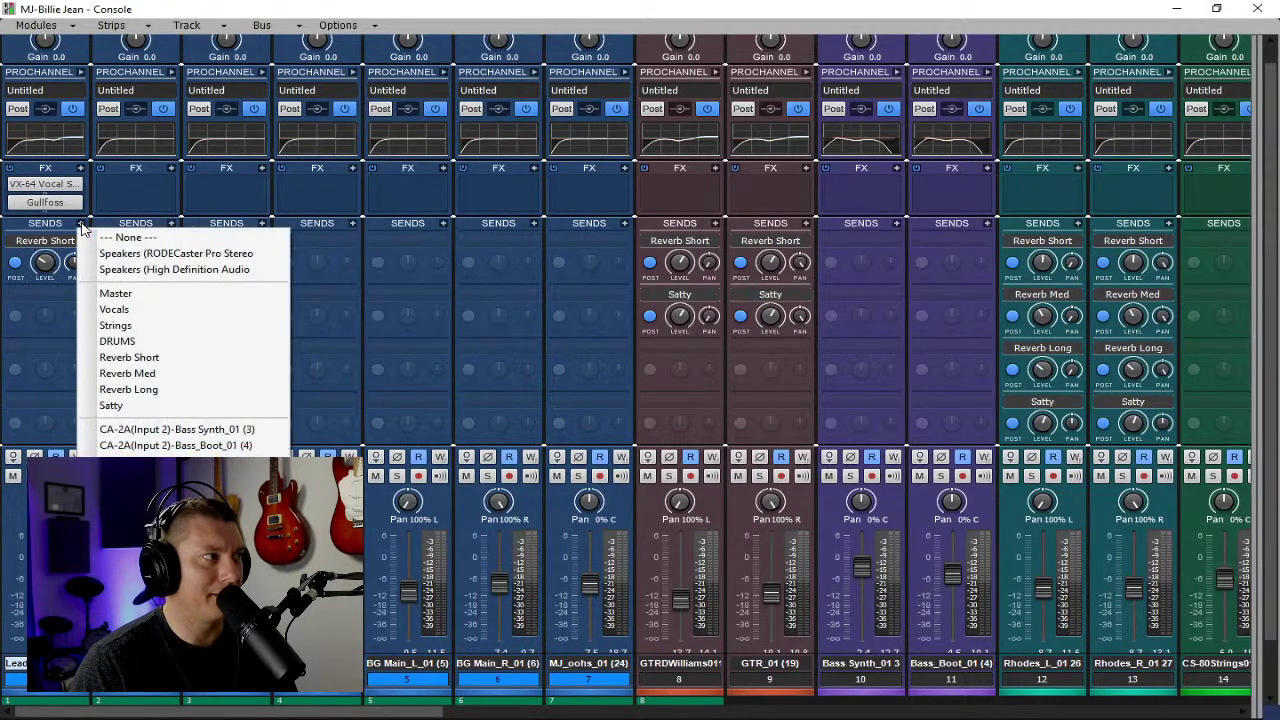
click(146, 373)
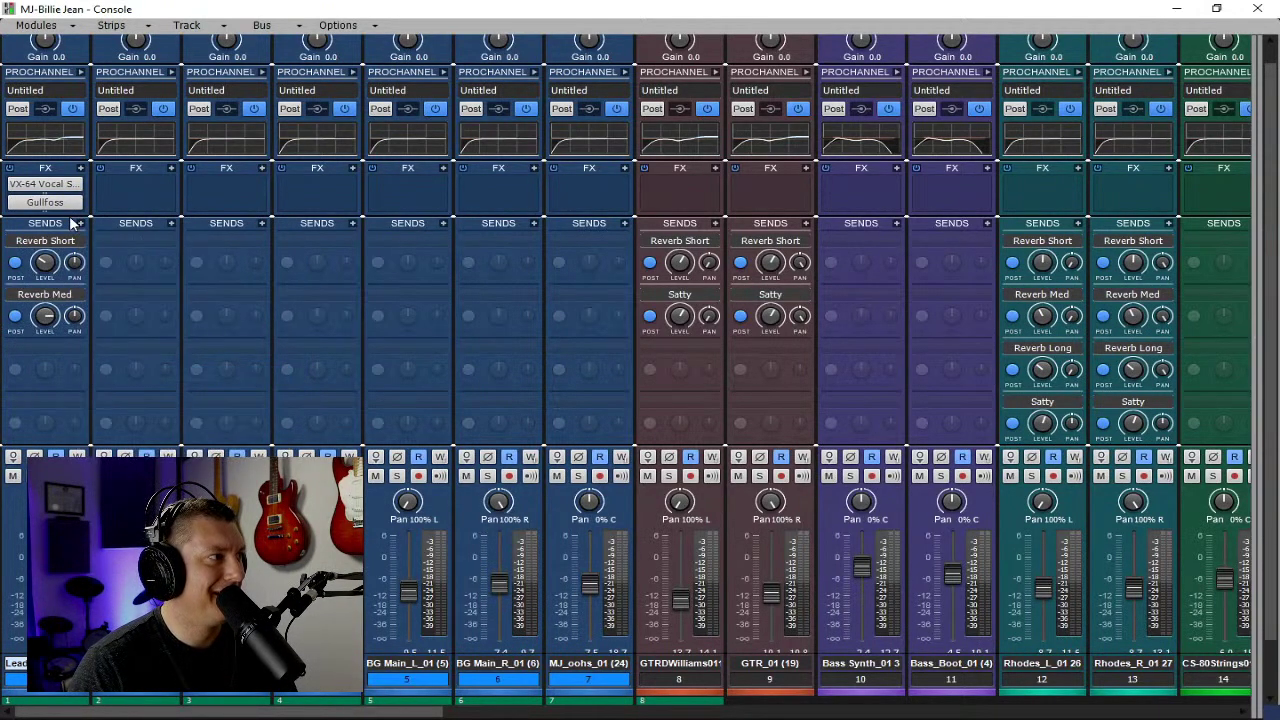
click(80, 223)
click(137, 387)
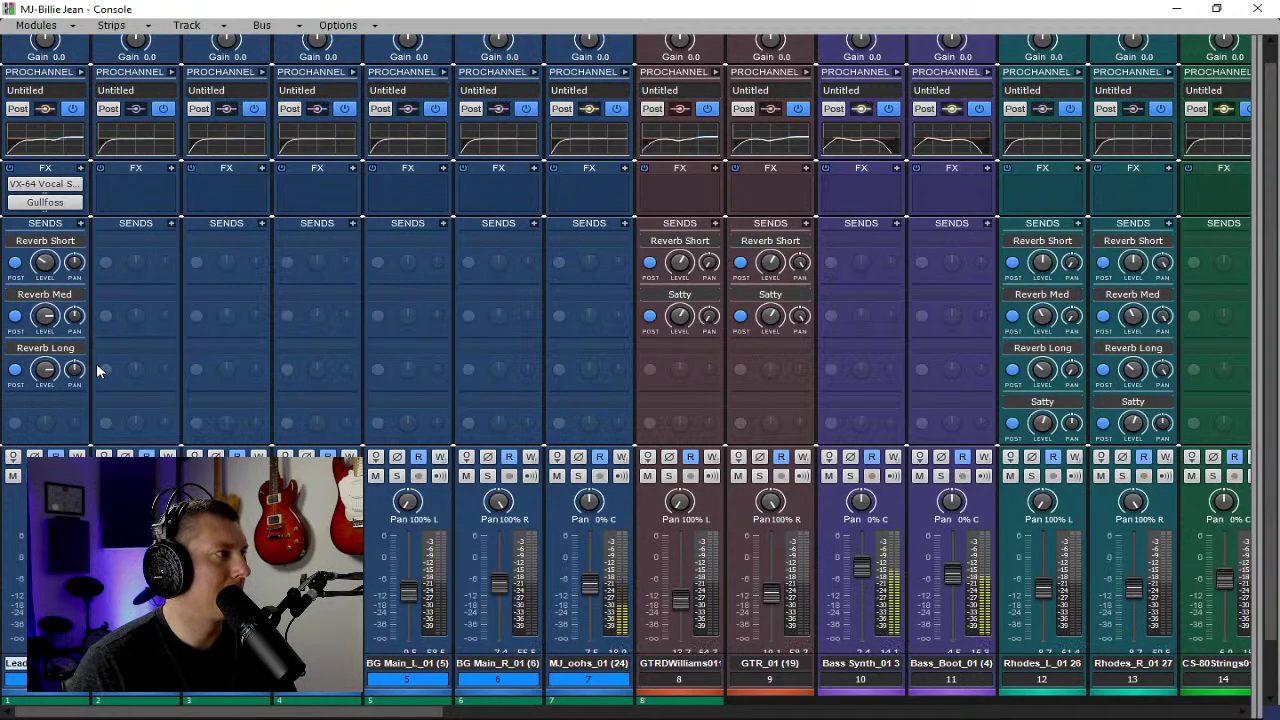
Lower Lead Voc_01's Reverb Med and Reverb Long send levels, bringing Reverb Long to around -17 dB.
mouse_move(45, 318)
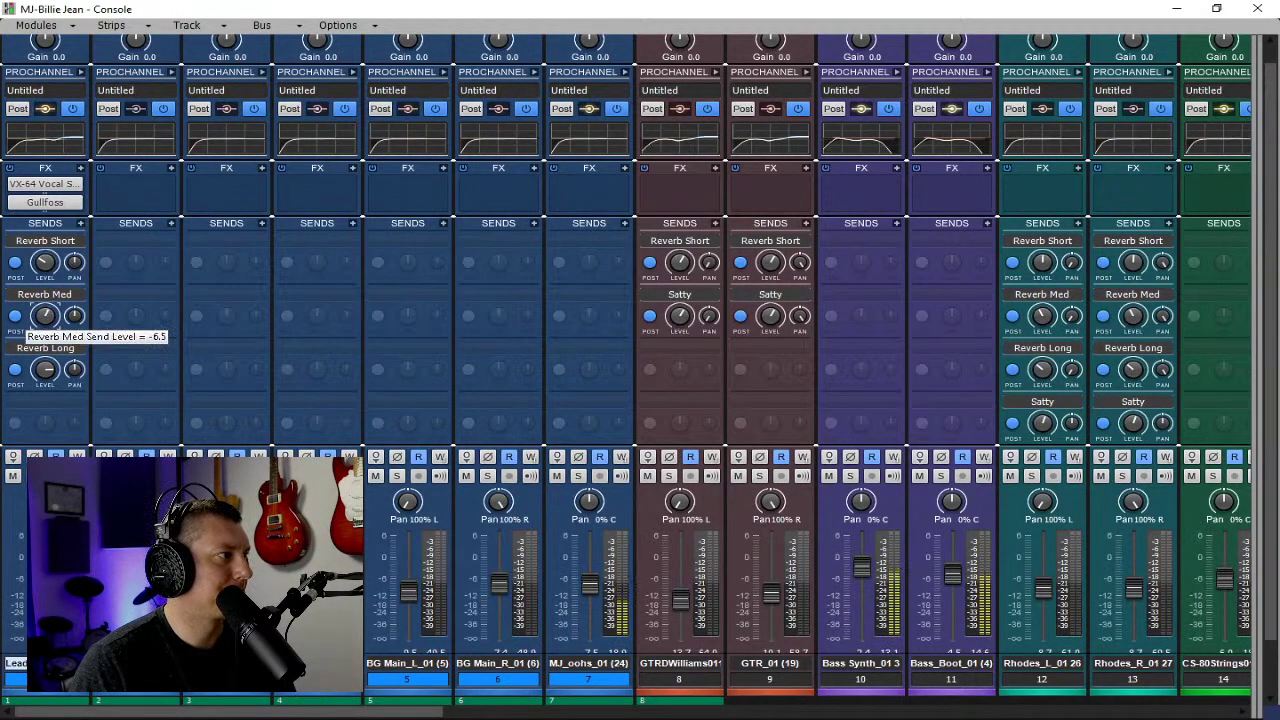
drag(45, 316, 40, 328)
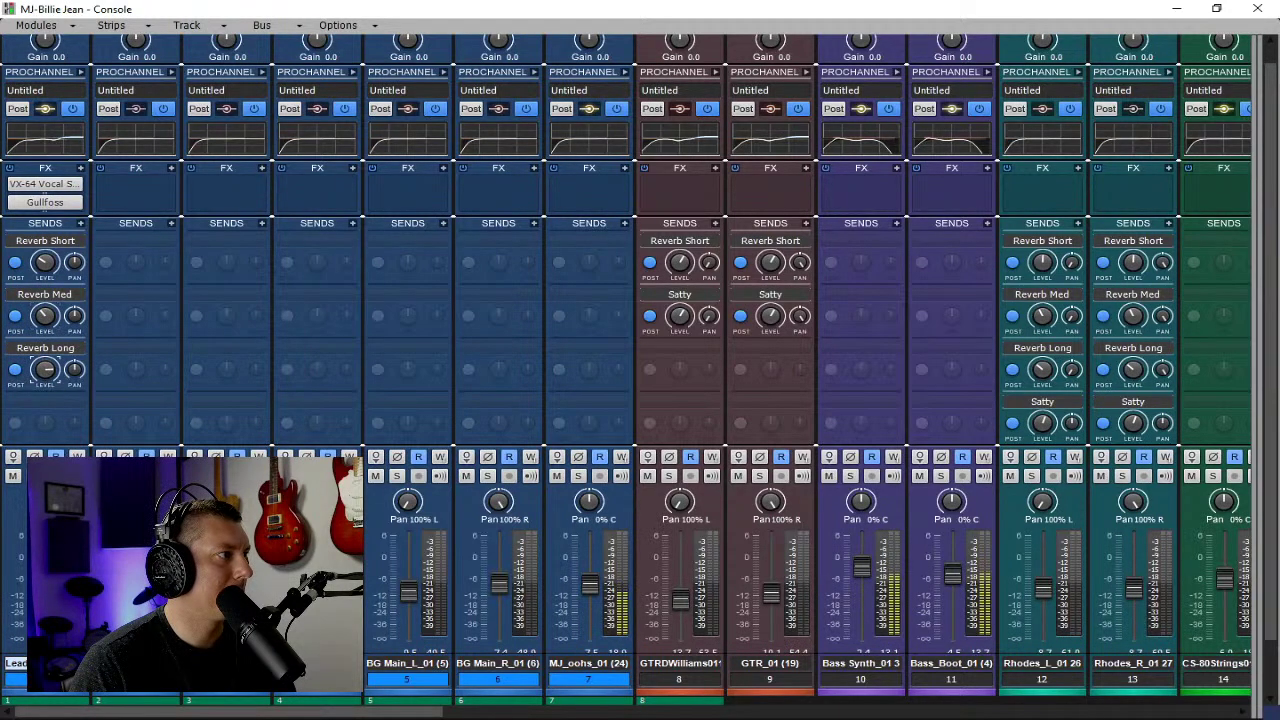
mouse_move(45, 370)
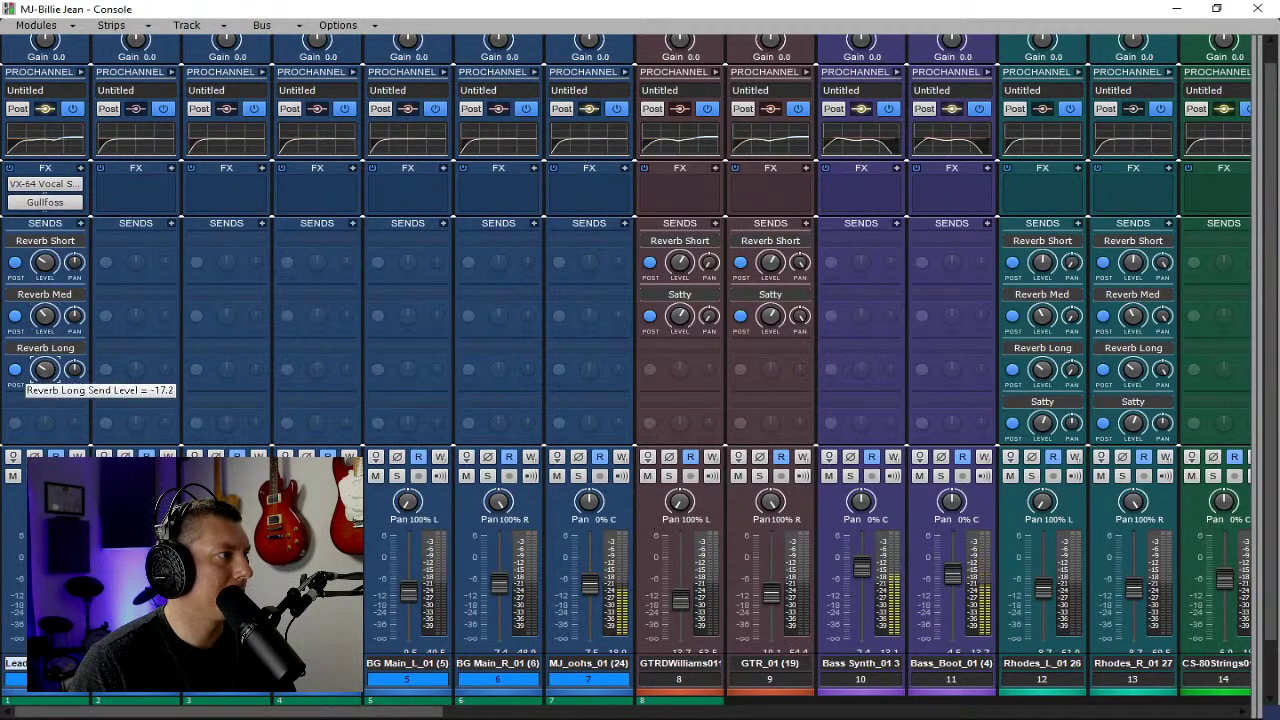
drag(45, 370, 42, 369)
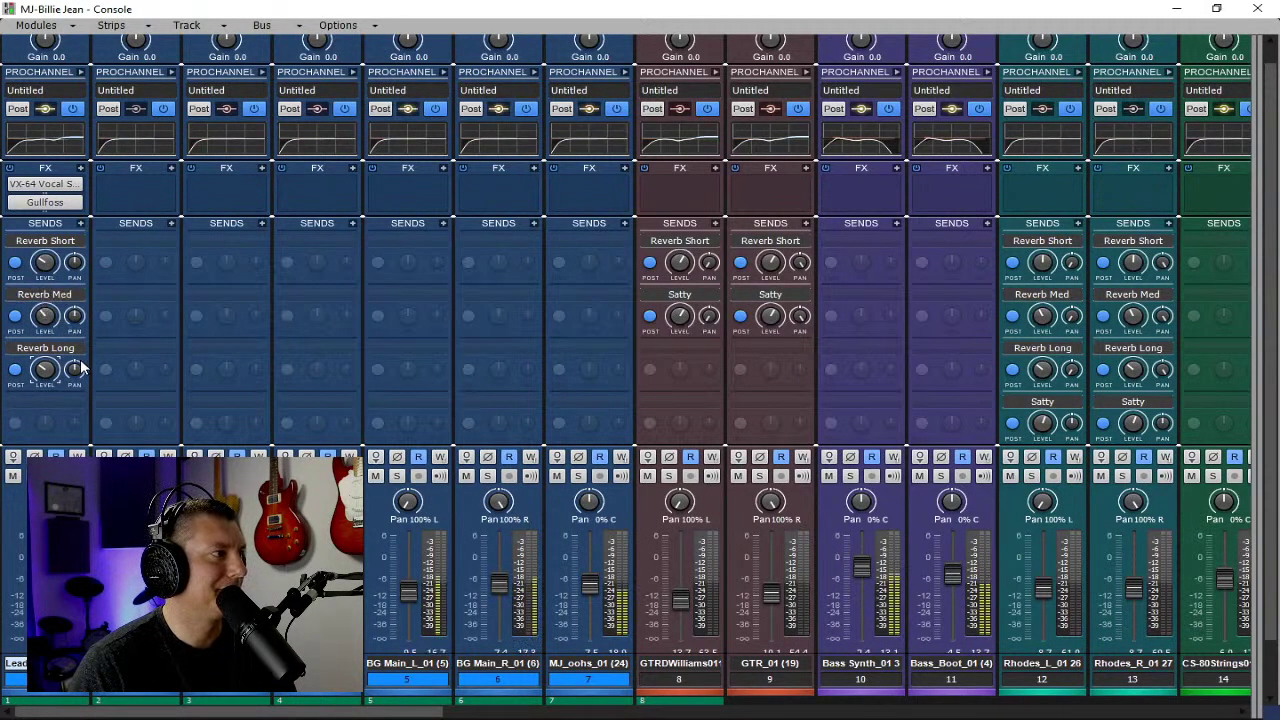
Add a second Reverb Long send to Lead Voc_01 at a lowered level and pan its two Reverb Long sends to opposite sides.
click(81, 223)
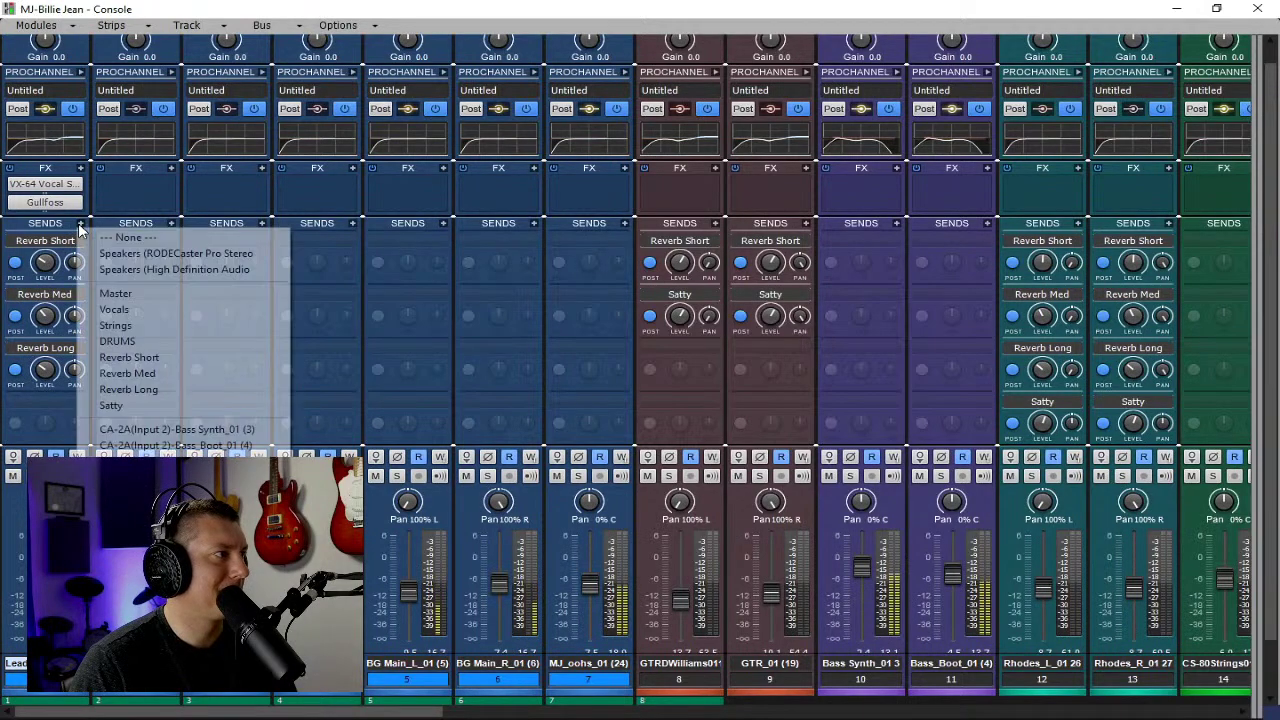
click(130, 389)
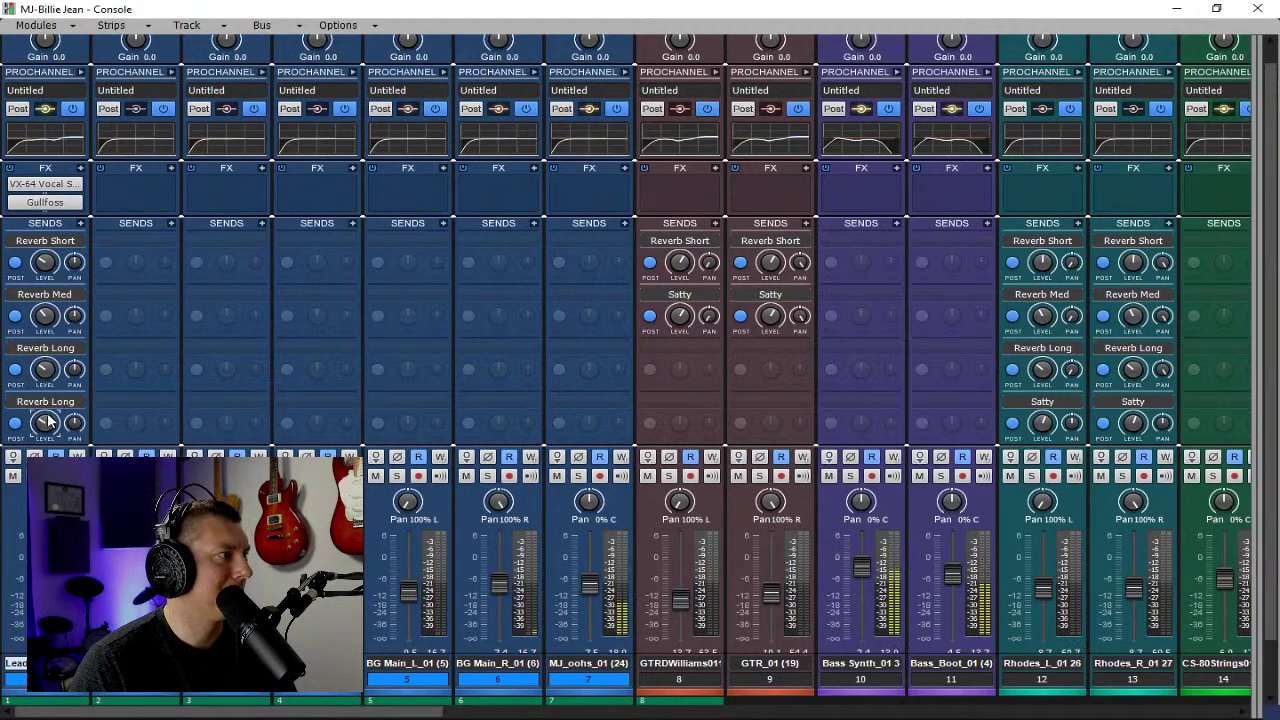
drag(73, 423, 73, 440)
drag(75, 369, 81, 370)
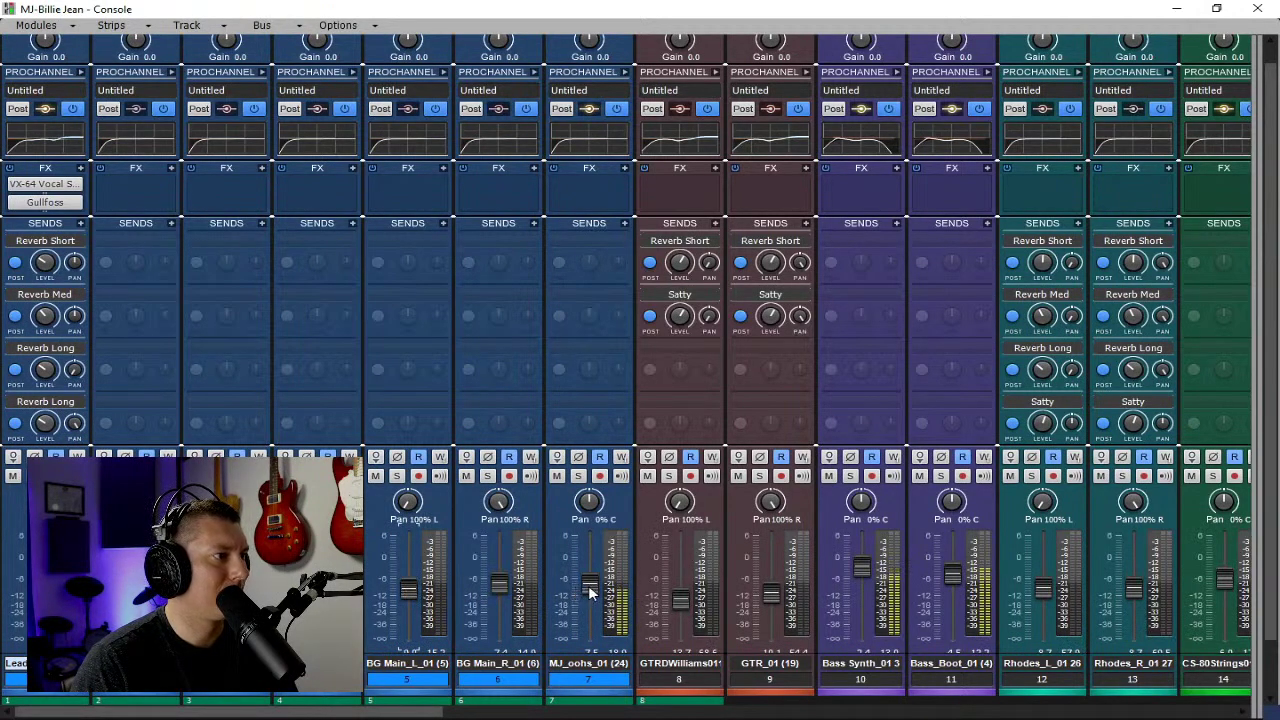
Raise the MJ_oohs_01 track's volume by about 4 dB.
drag(591, 591, 590, 555)
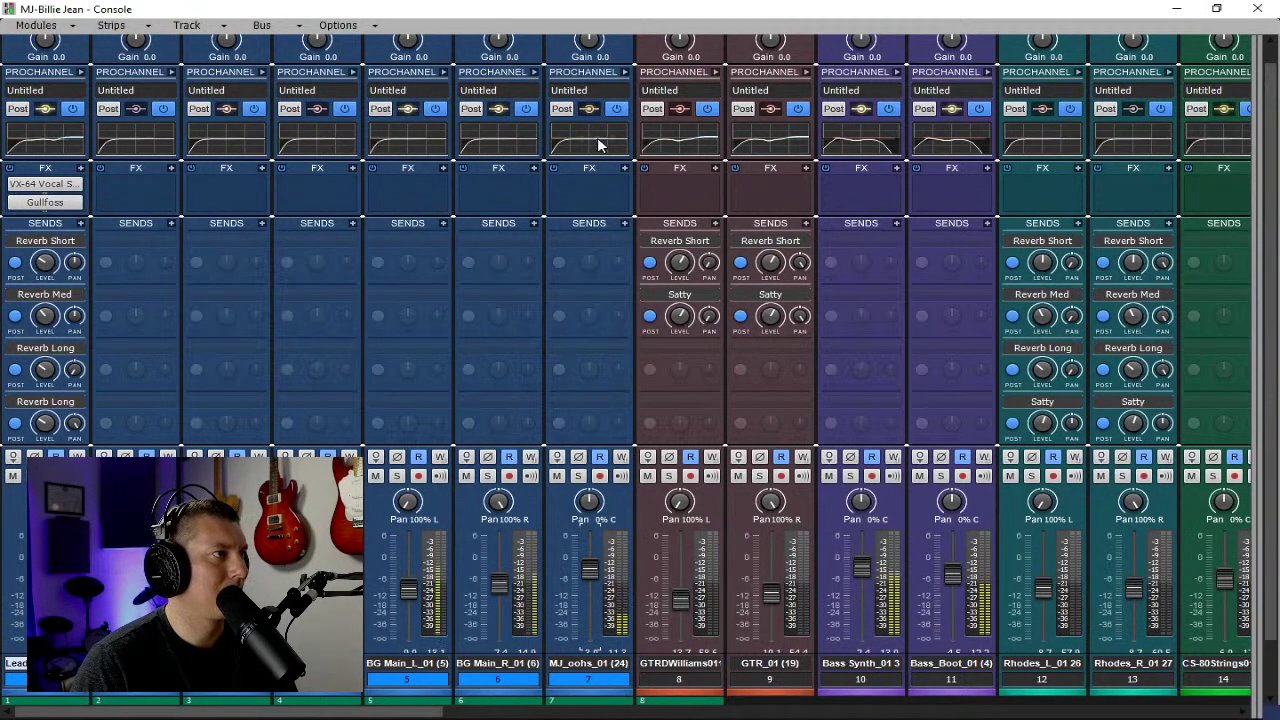
Expand the ProChannel on all selected backing vocal tracks and insert a PC2A Leveler above the EQ on each.
click(624, 73)
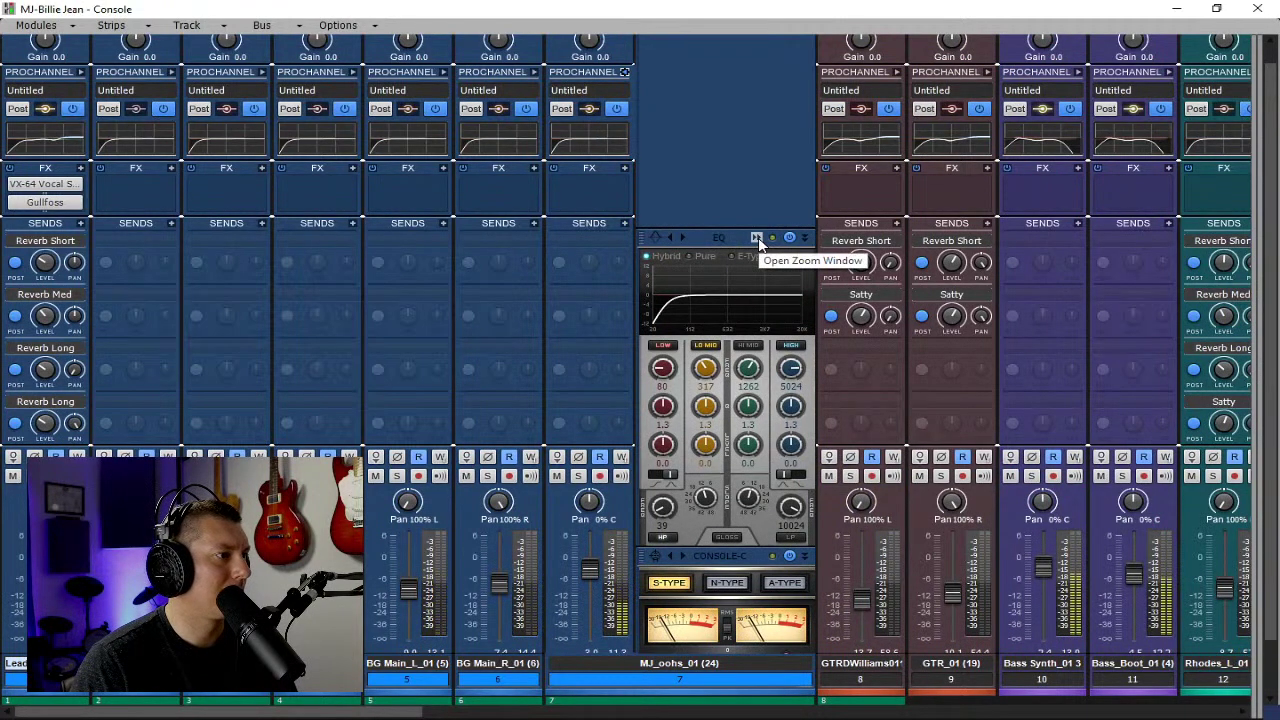
click(624, 73)
ctrl+click(624, 73)
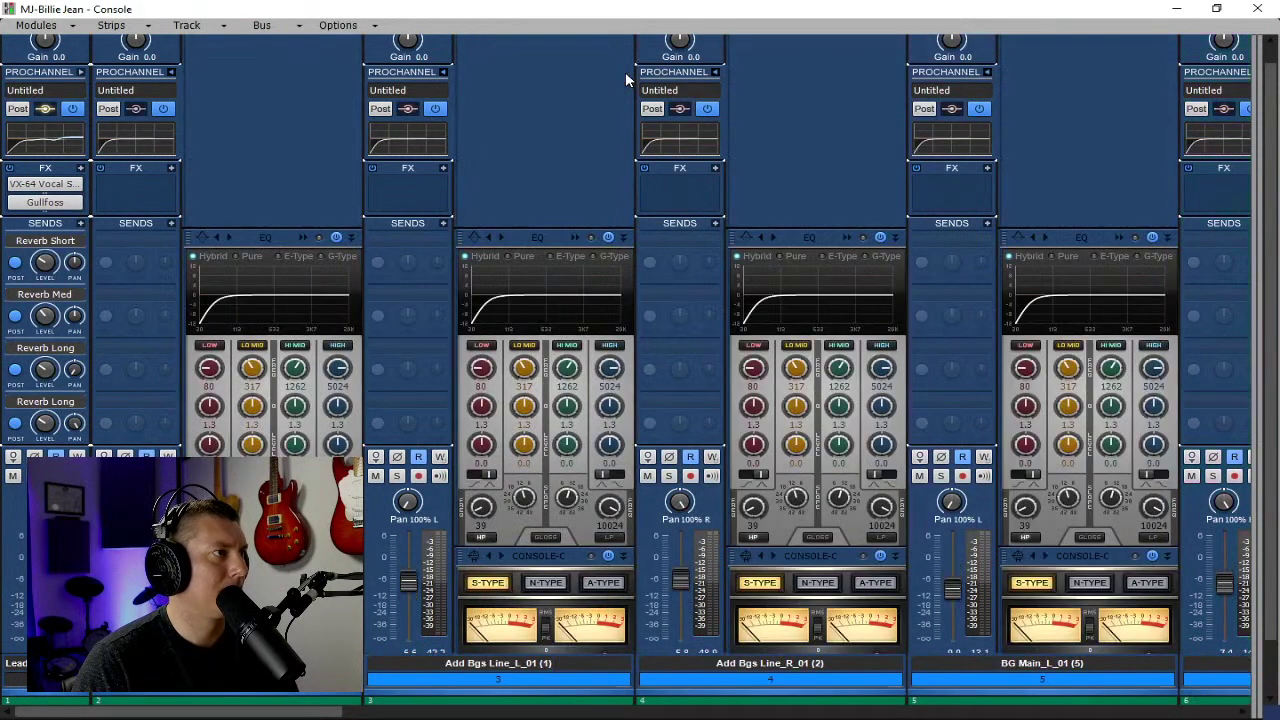
right_click(292, 161)
mouse_move(360, 169)
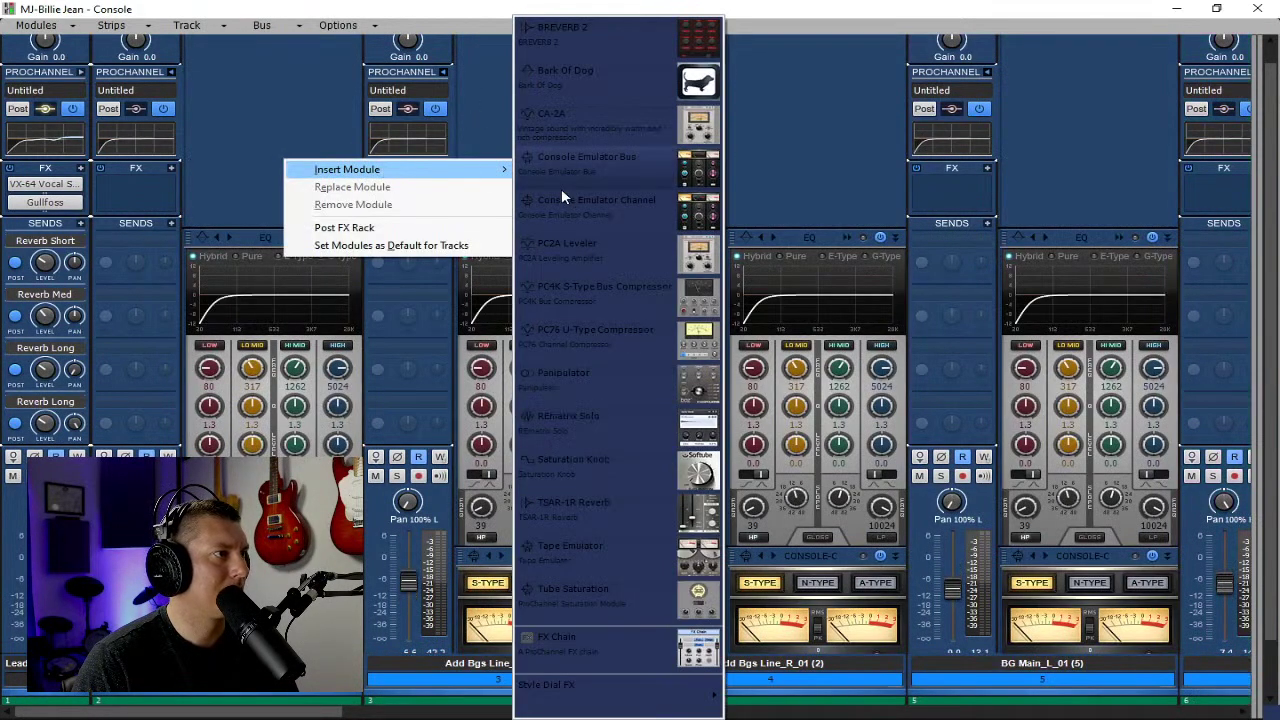
ctrl+click(602, 250)
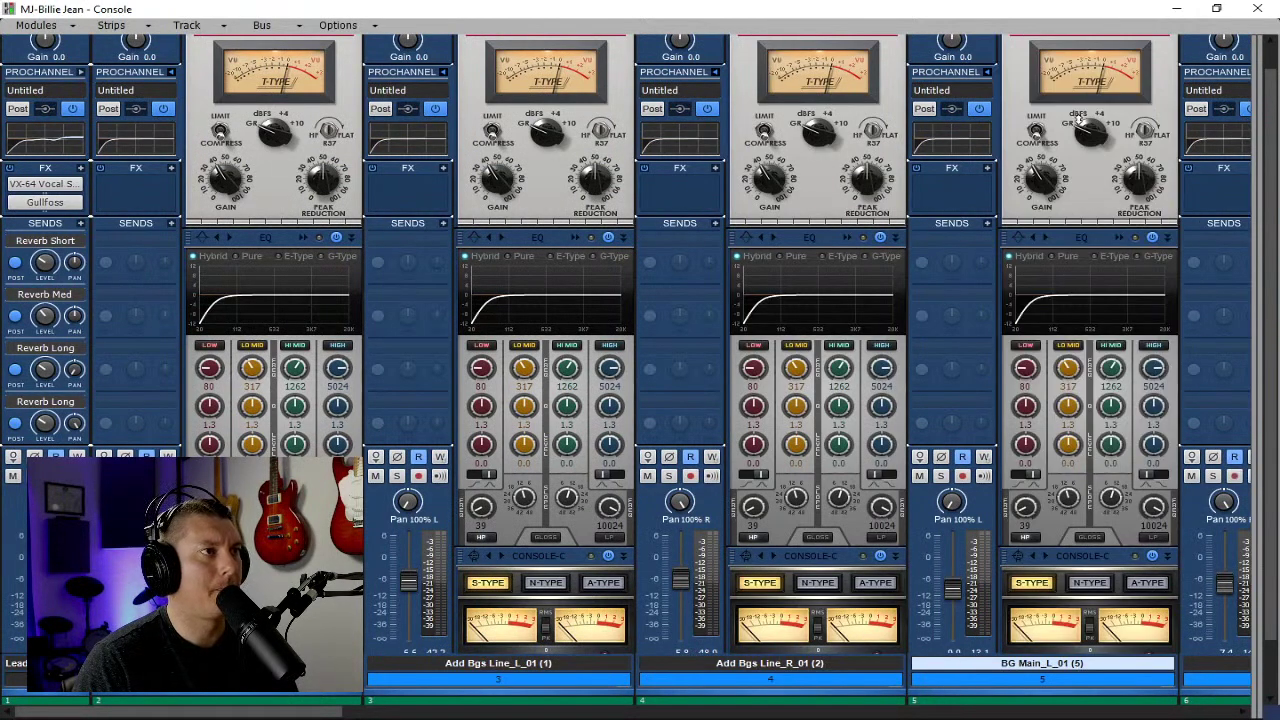
Check the levelers across the backing vocal strips and raise the Add Bgs Line_L_01 fader slightly.
drag(312, 712, 556, 715)
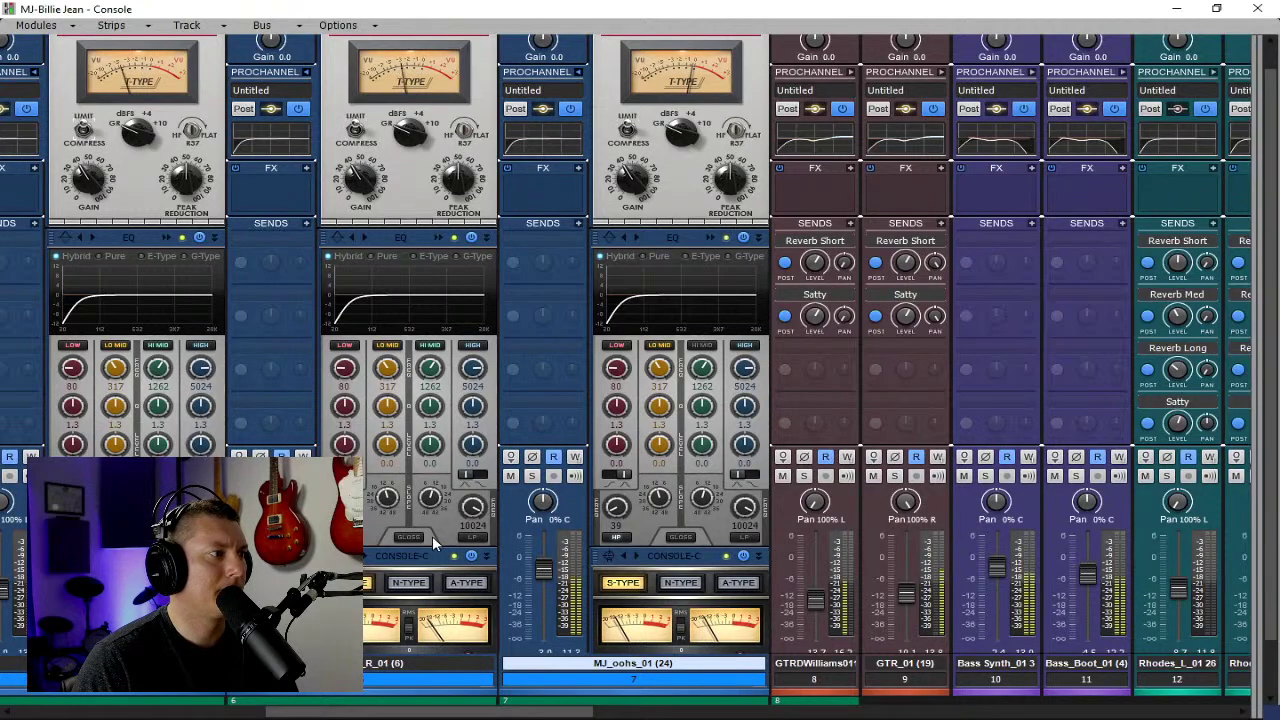
drag(430, 711, 245, 711)
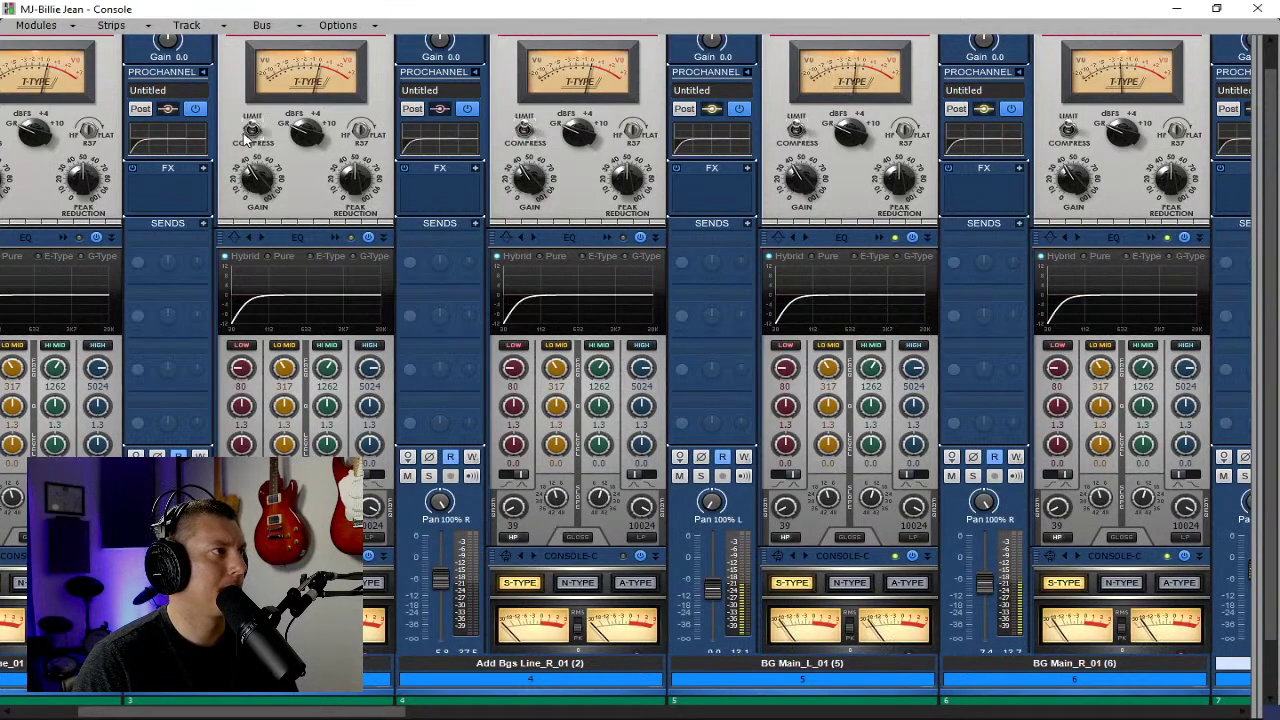
drag(362, 711, 325, 716)
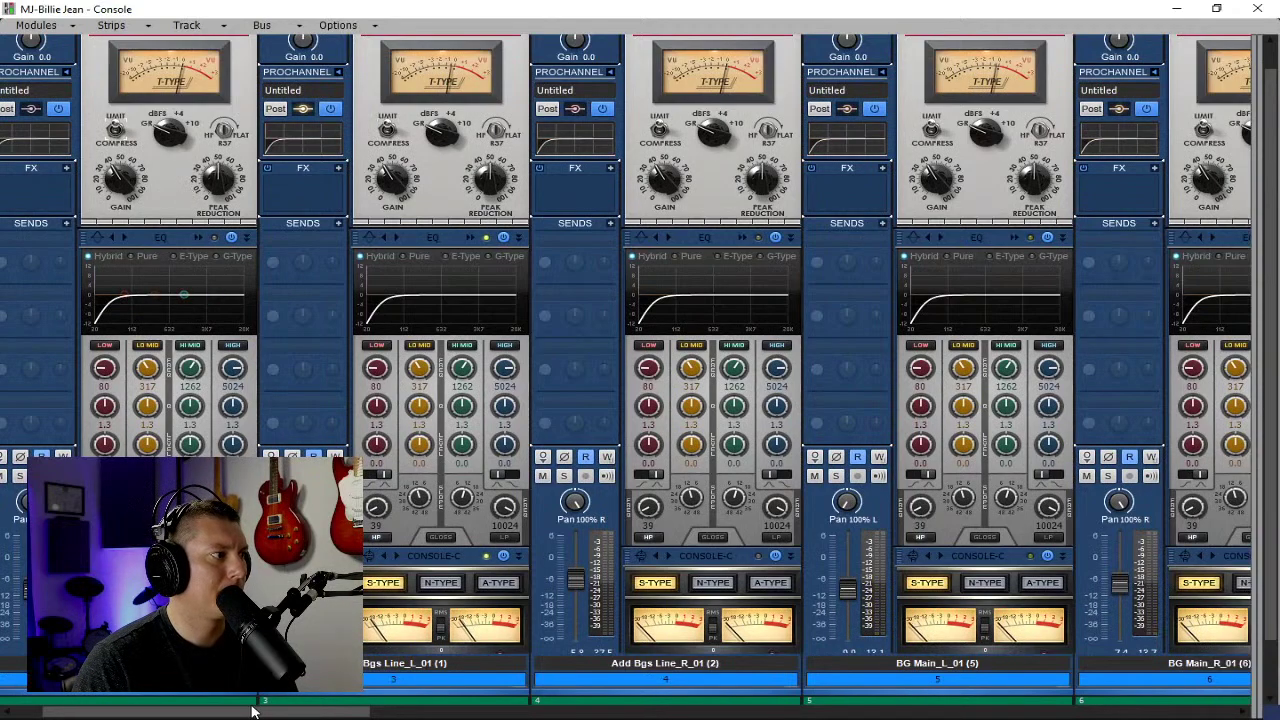
mouse_move(252, 711)
mouse_down()
mouse_move(225, 711)
mouse_move(238, 716)
mouse_up()
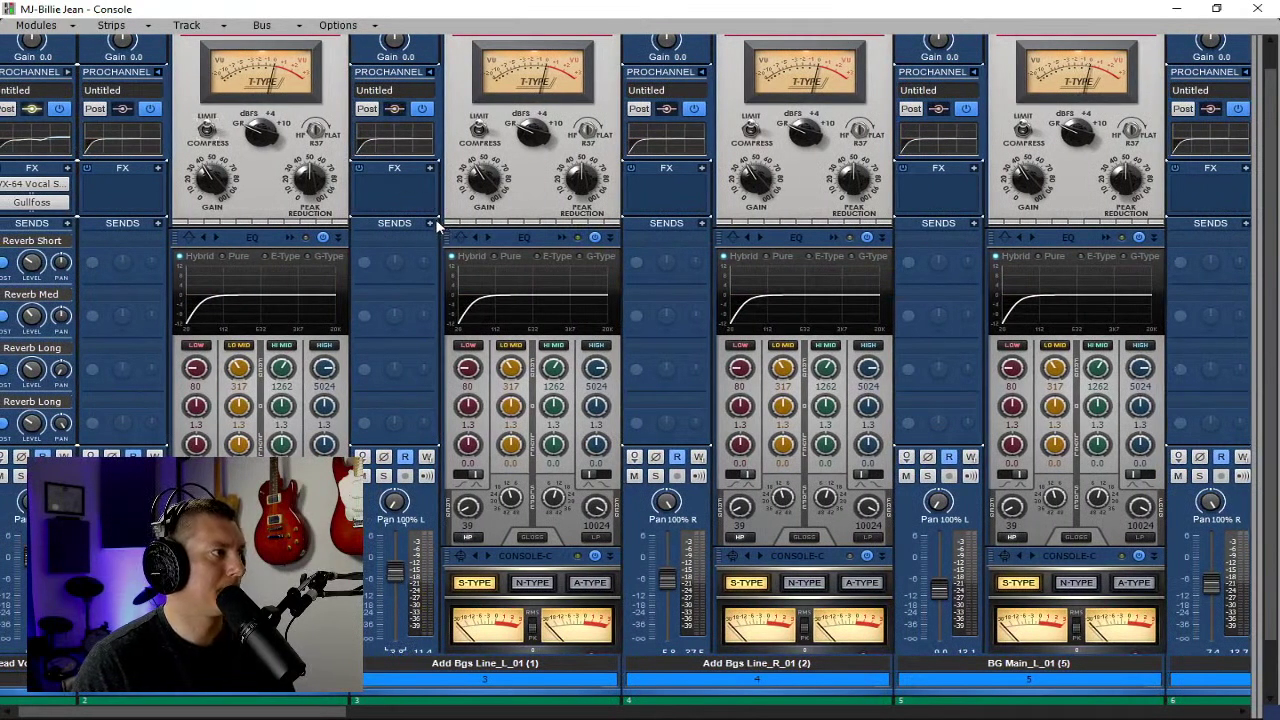
Add Reverb Short and Reverb Med sends to all selected backing vocals, with levels around -15 dB and -19 dB respectively.
click(160, 228)
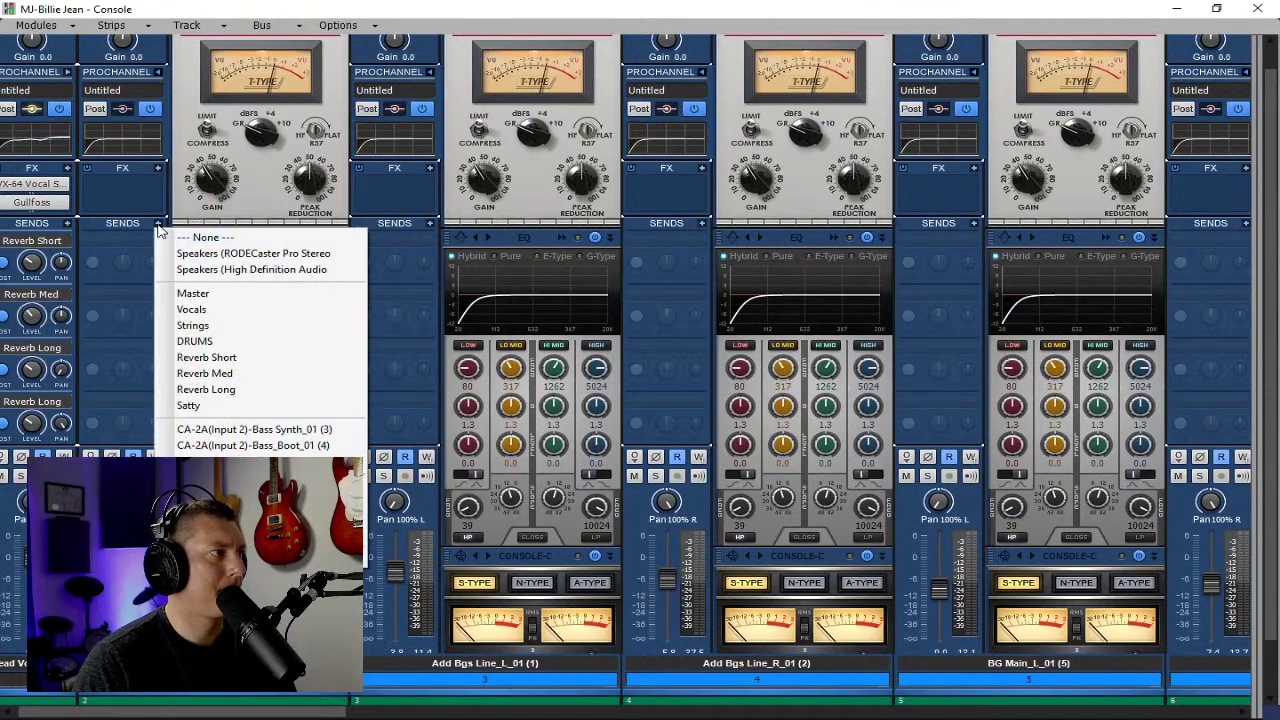
click(225, 359)
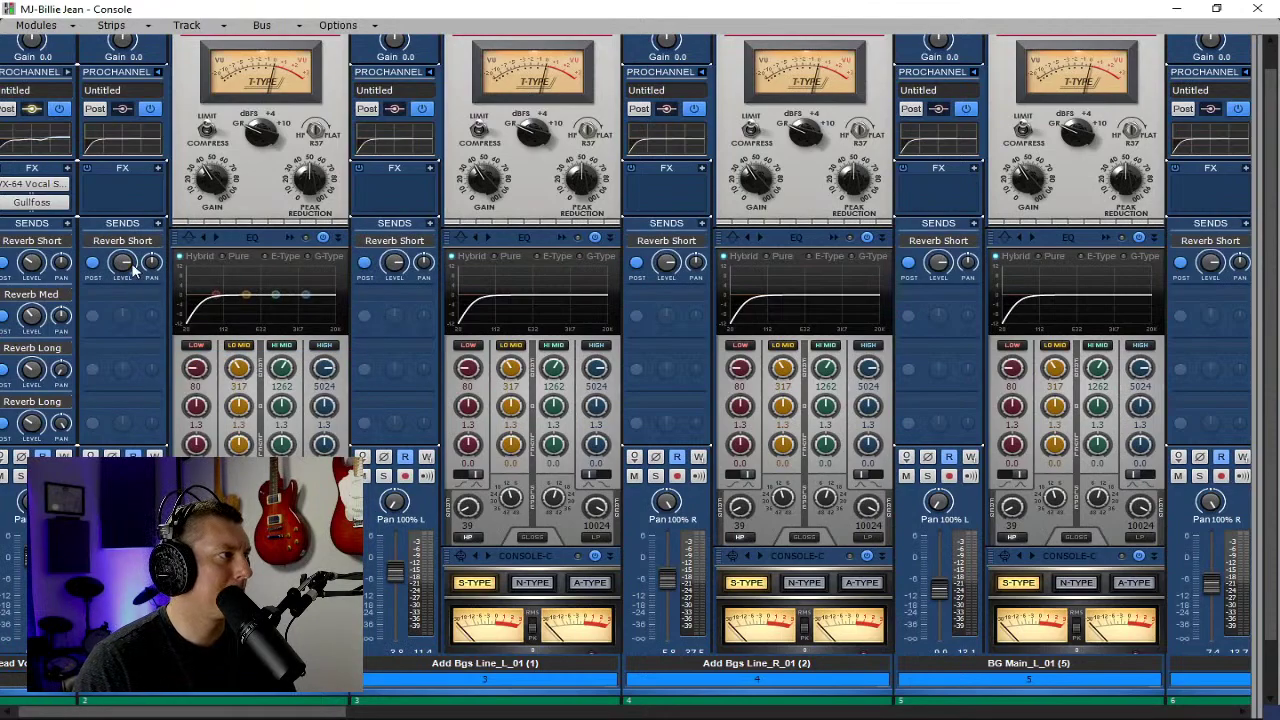
mouse_move(126, 263)
drag(122, 262, 122, 254)
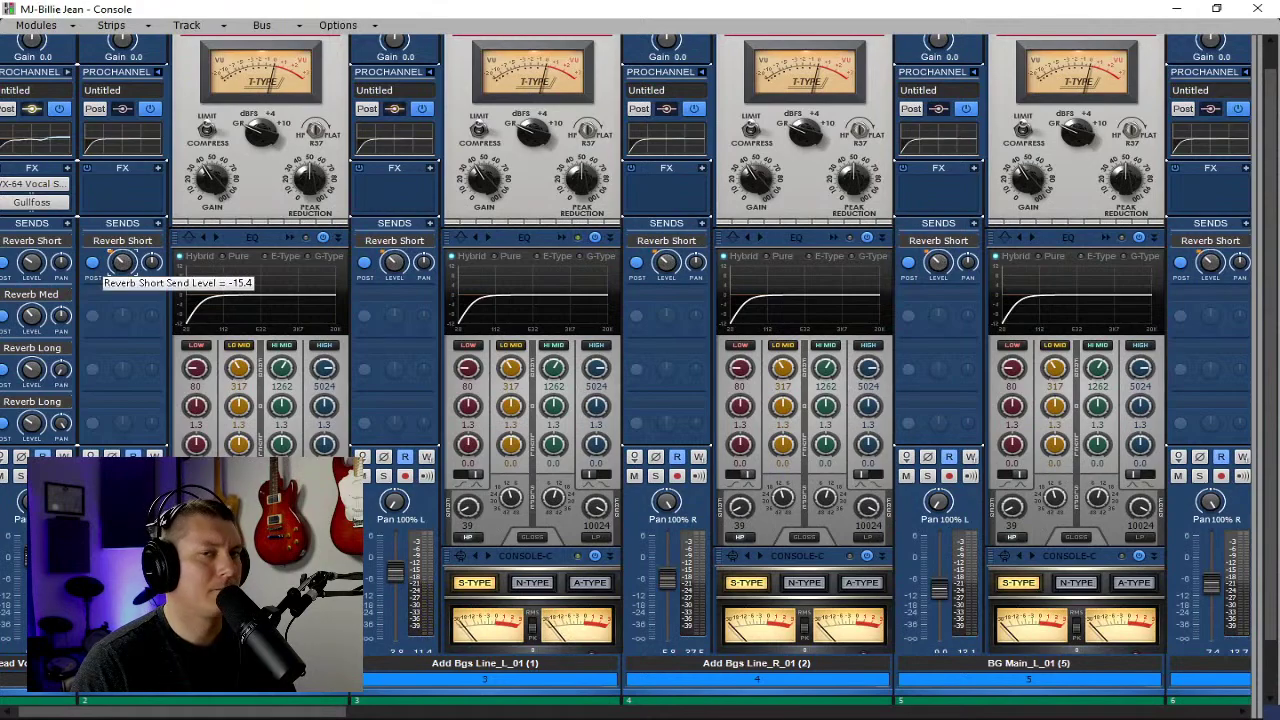
drag(122, 262, 122, 262)
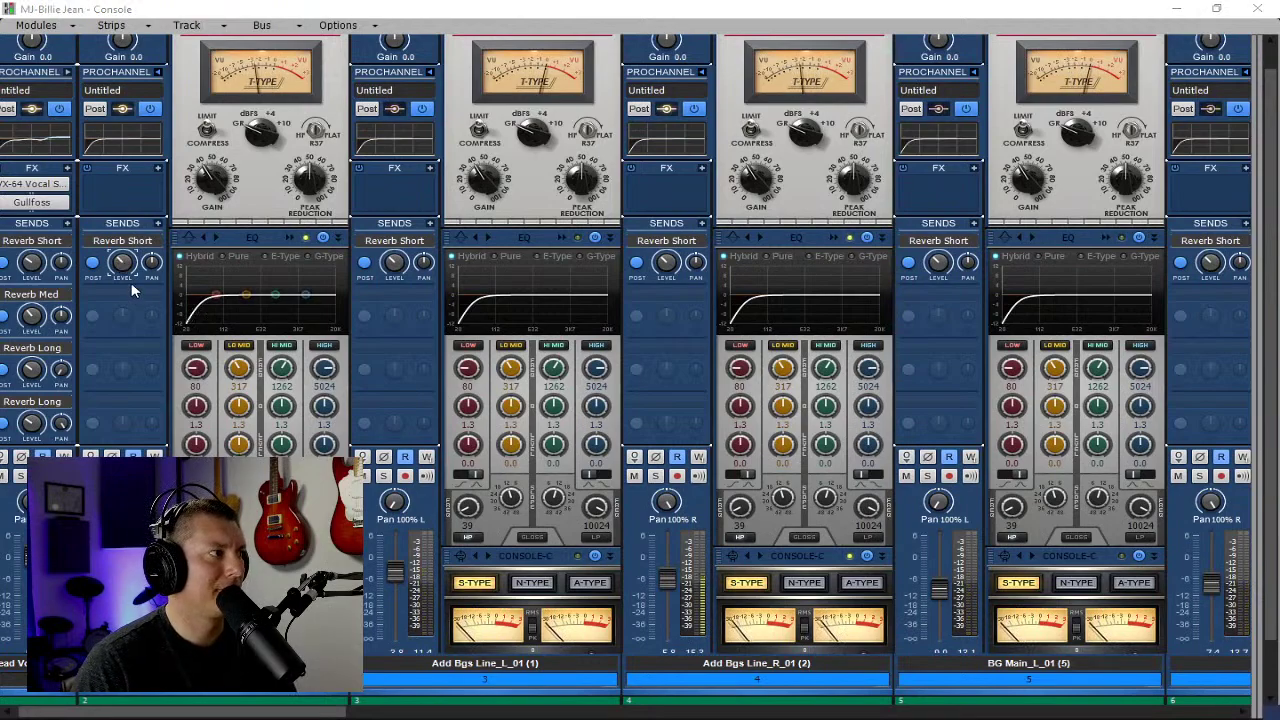
click(158, 225)
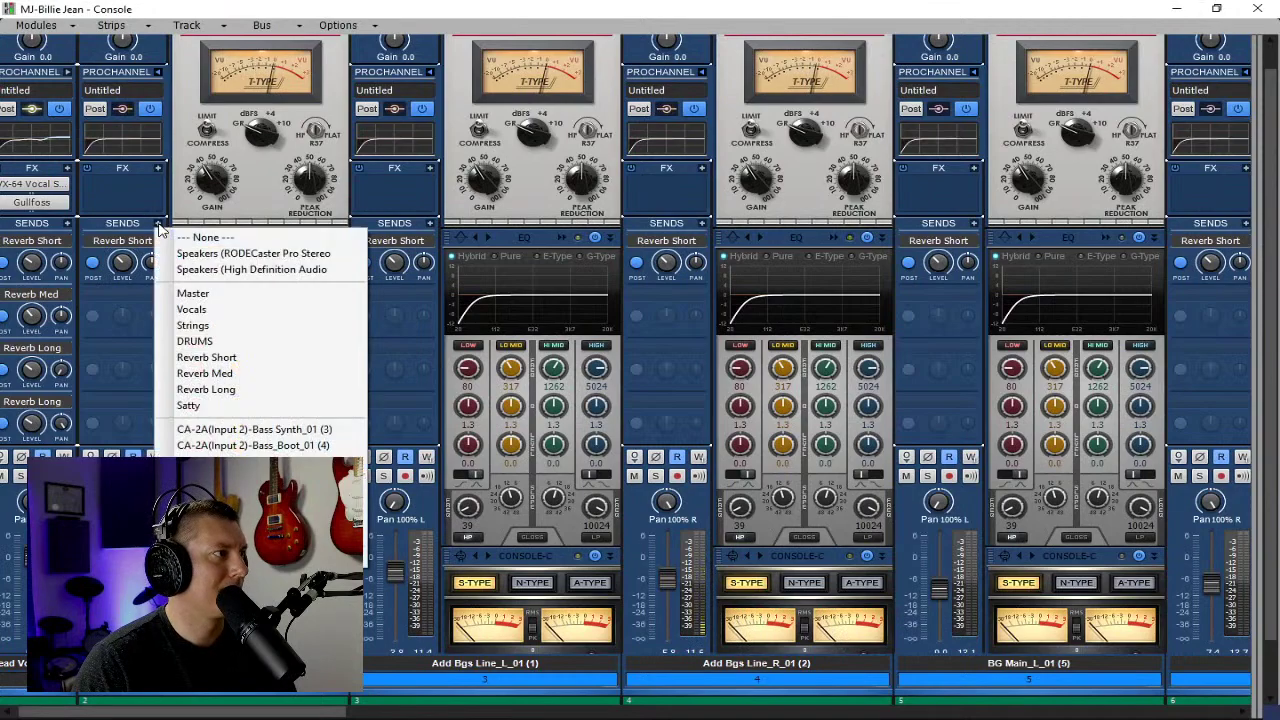
click(205, 373)
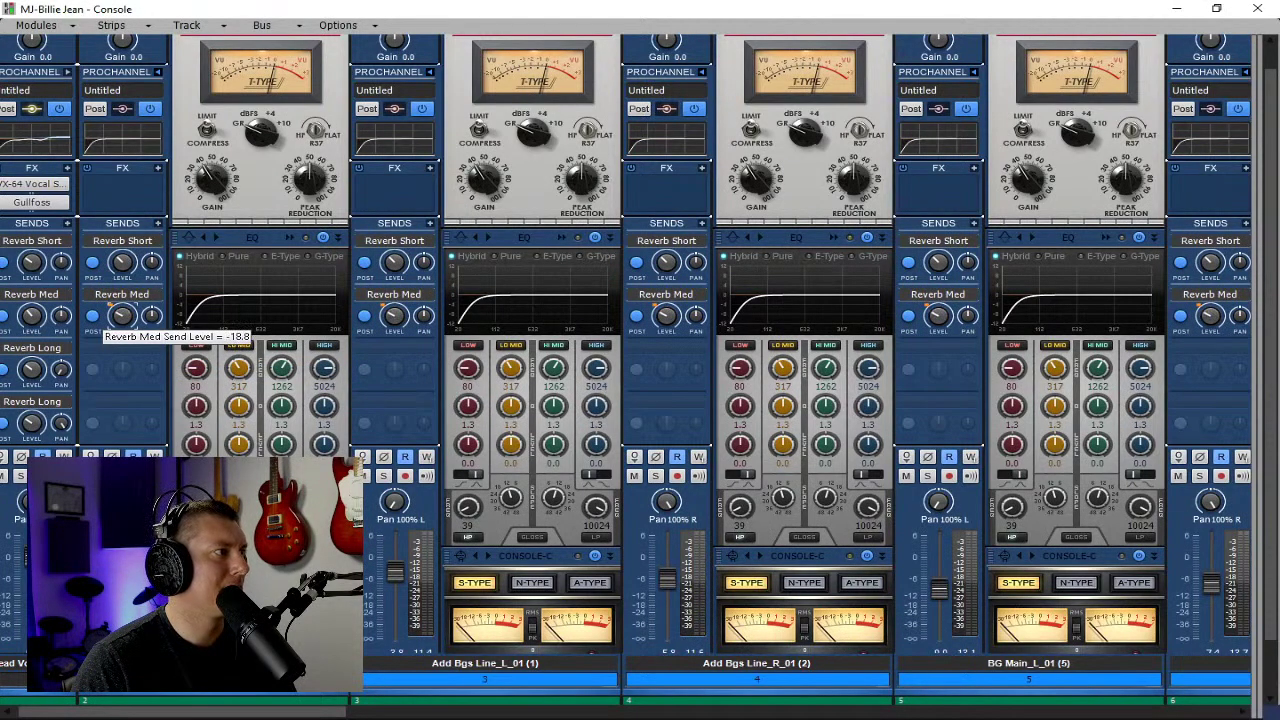
click(158, 225)
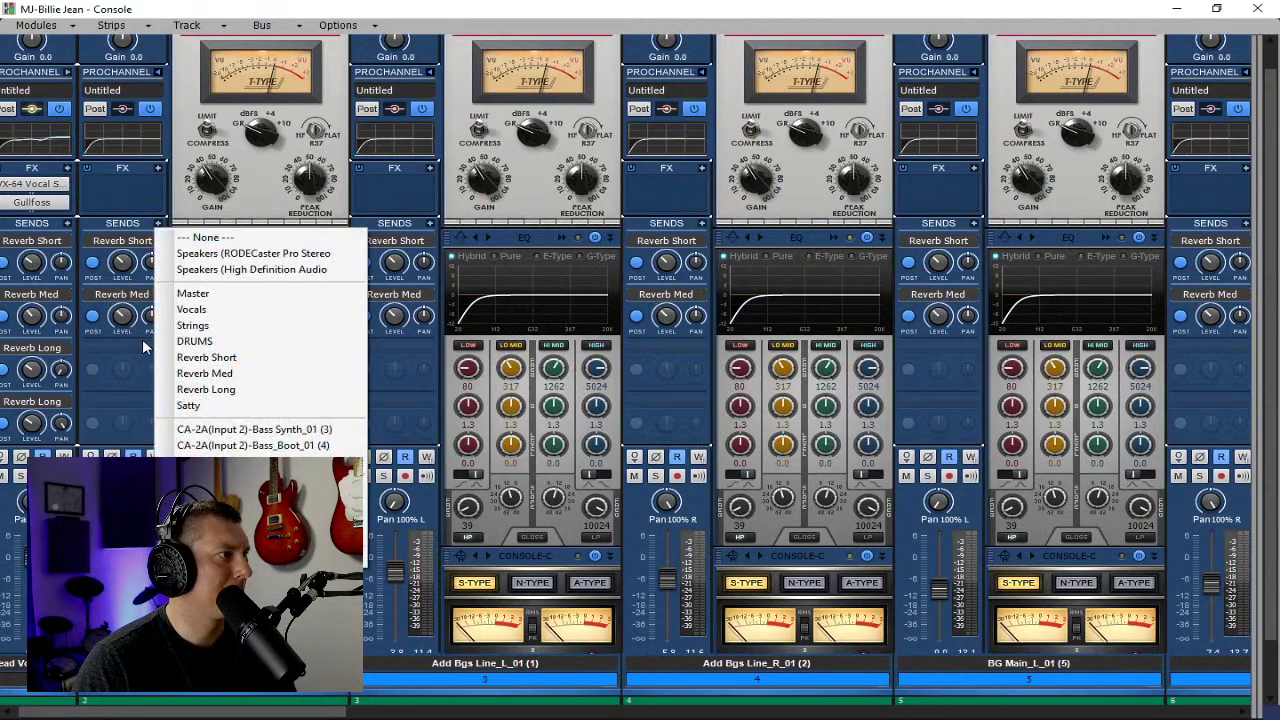
click(231, 391)
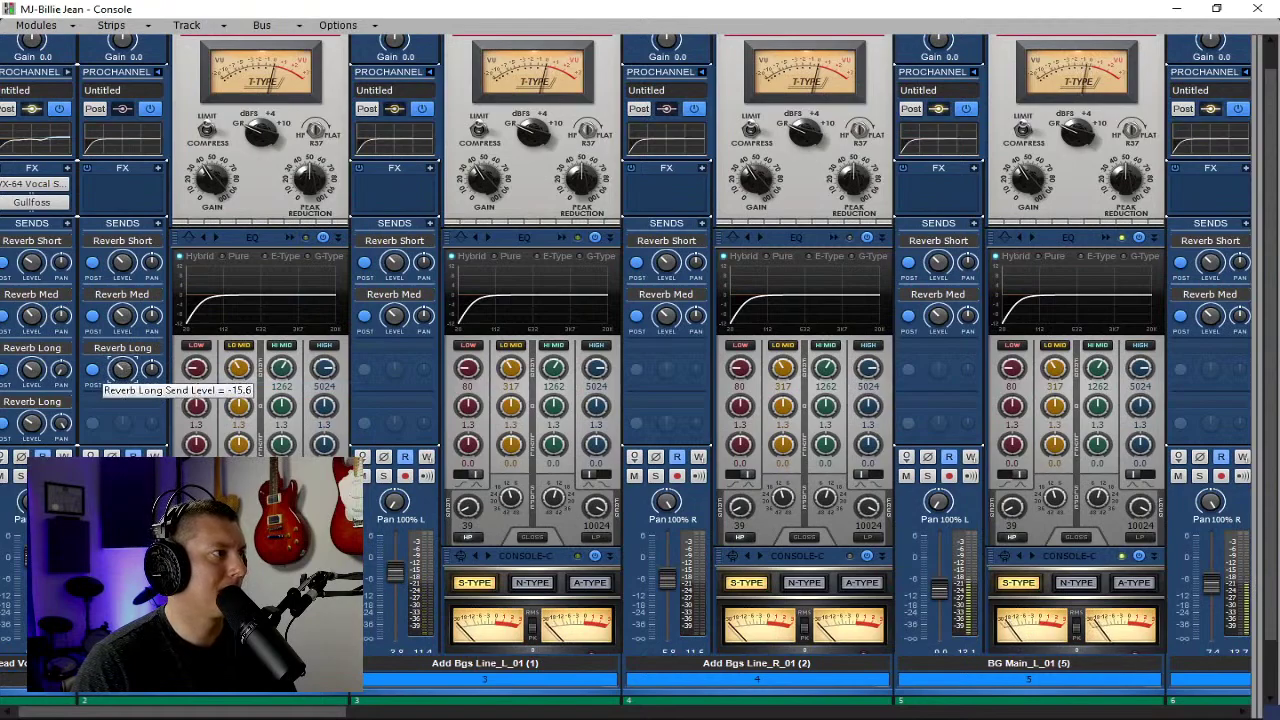
click(155, 347)
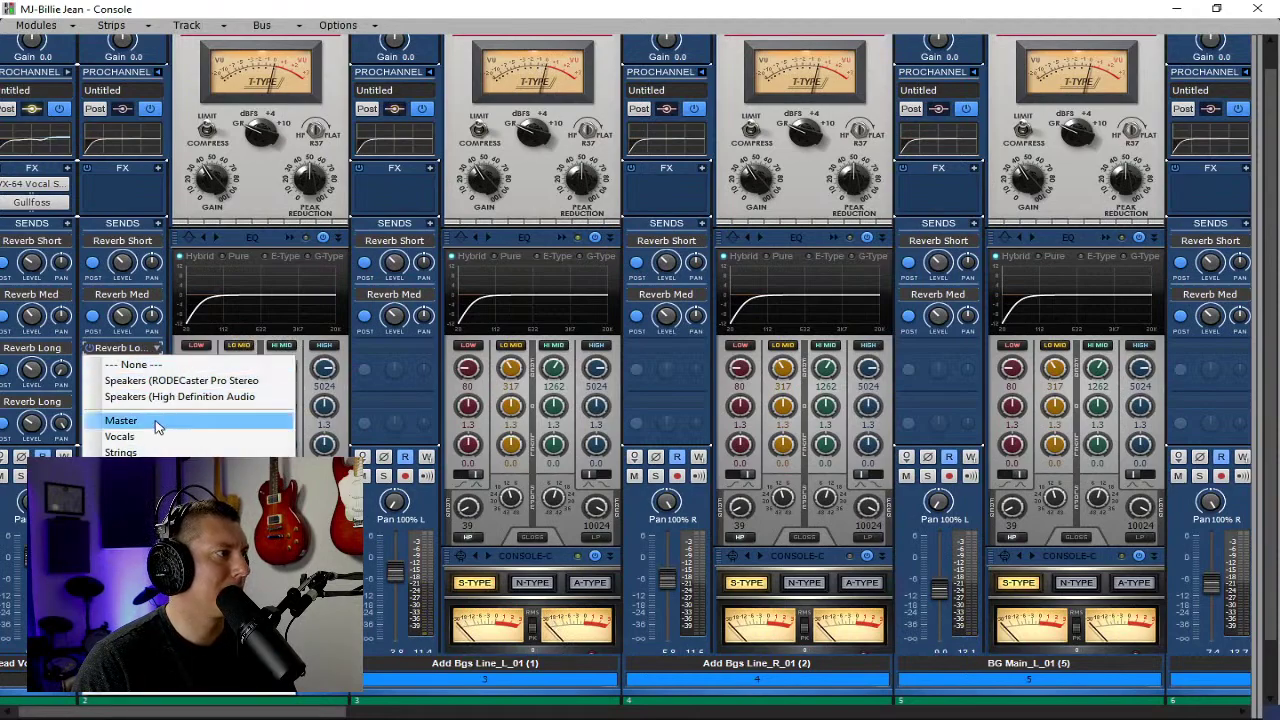
click(150, 364)
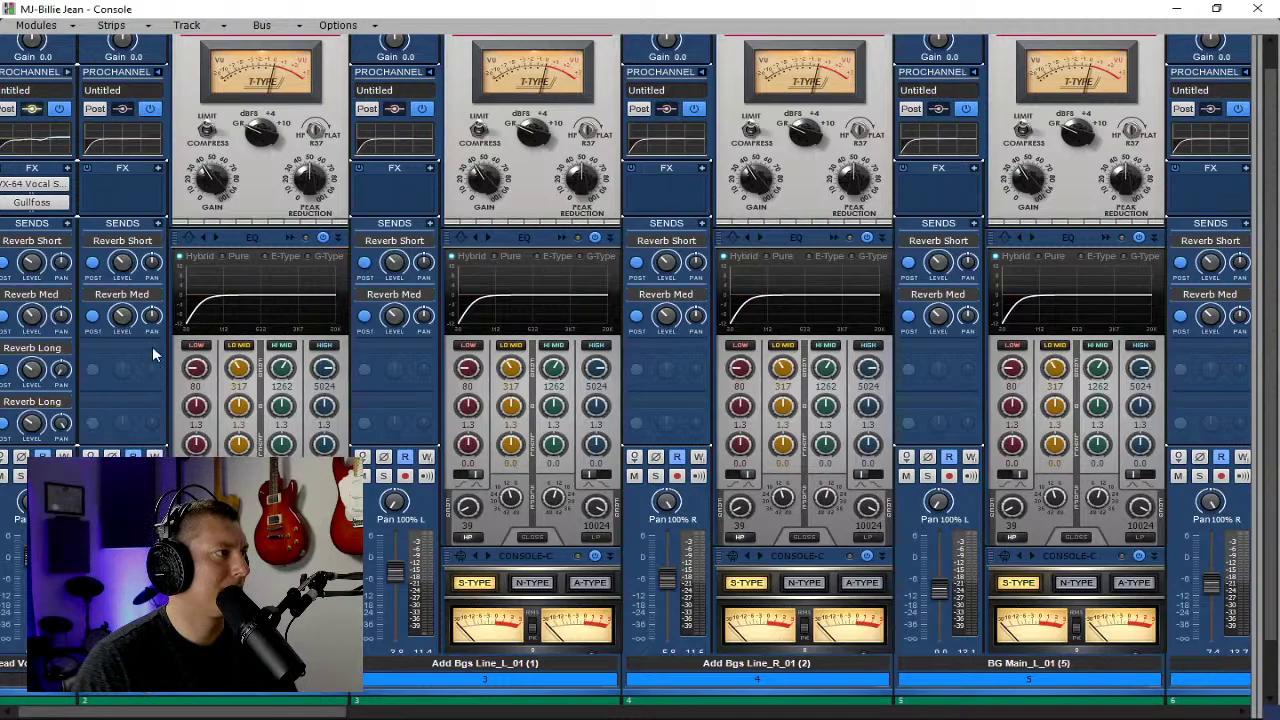
Add a Reverb Long send to all selected backing vocal tracks together and lower its level.
click(155, 223)
click(200, 392)
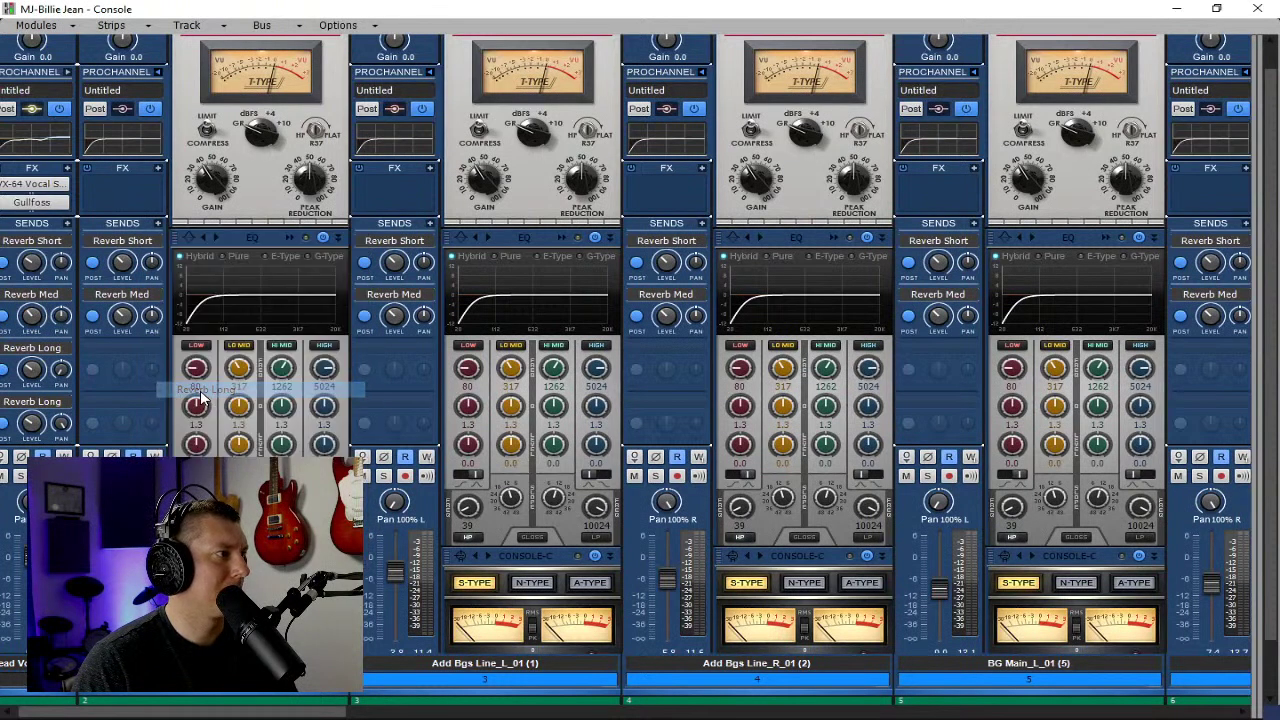
mouse_move(121, 370)
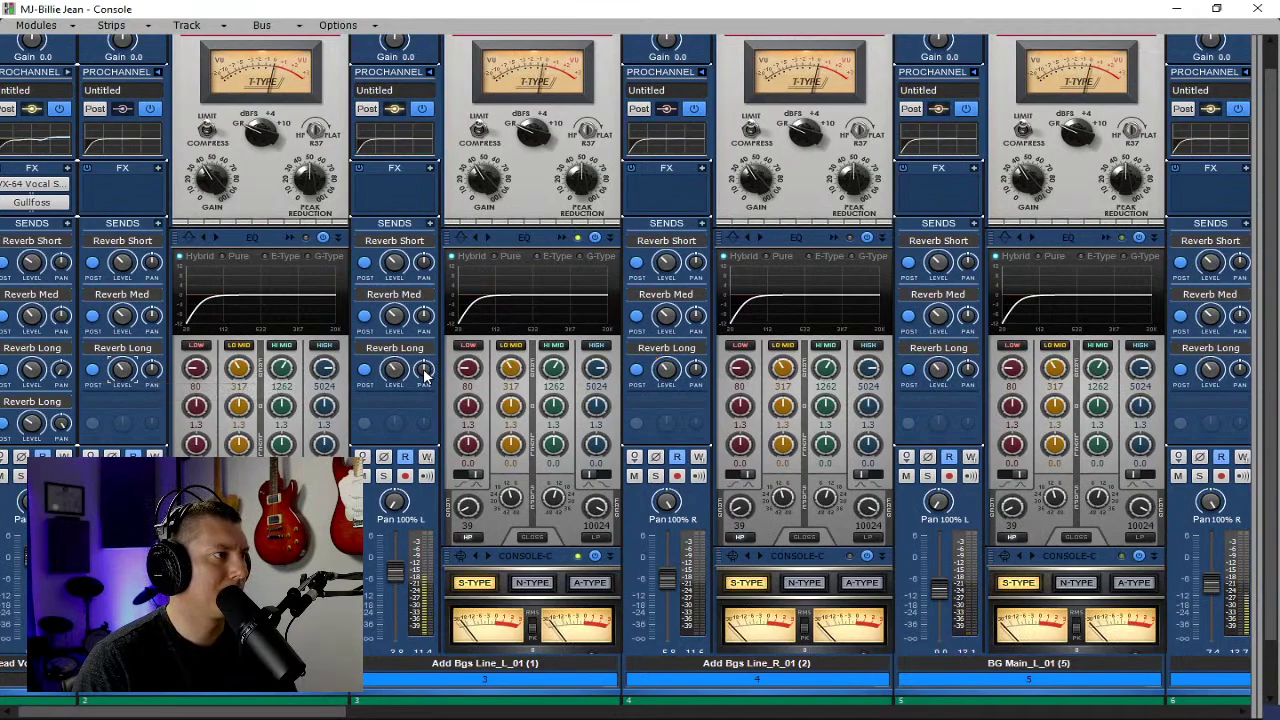
Pan all three reverb sends hard left on Add Bgs Line_L_01 and hard right on Add Bgs Line_R_01.
mouse_move(424, 370)
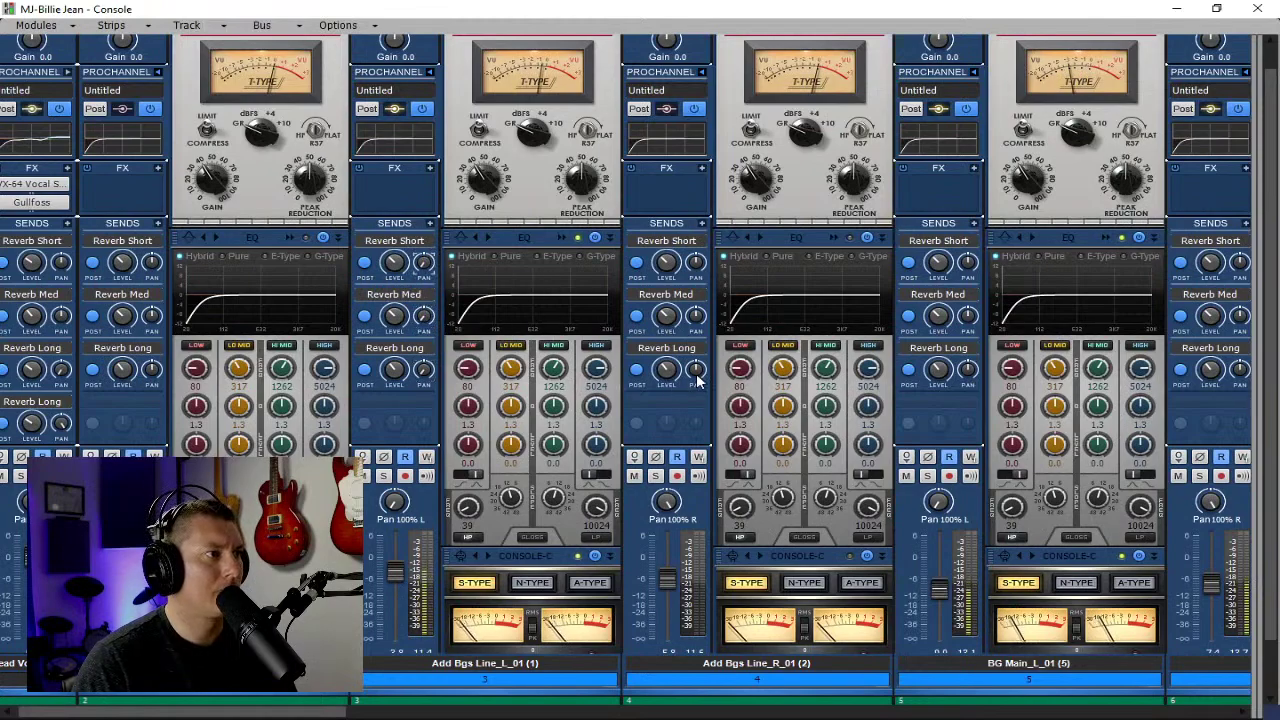
mouse_move(695, 371)
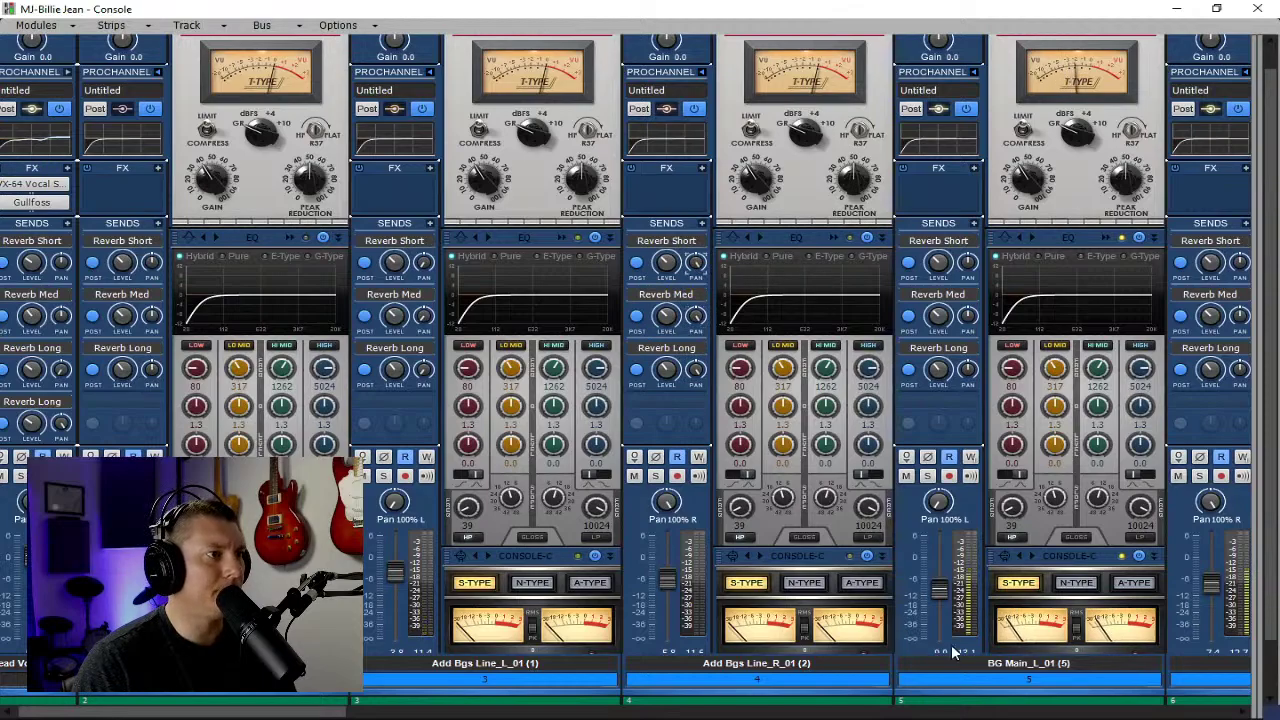
Raise the BG Main_L_01 track's volume by several dB.
drag(940, 594, 940, 566)
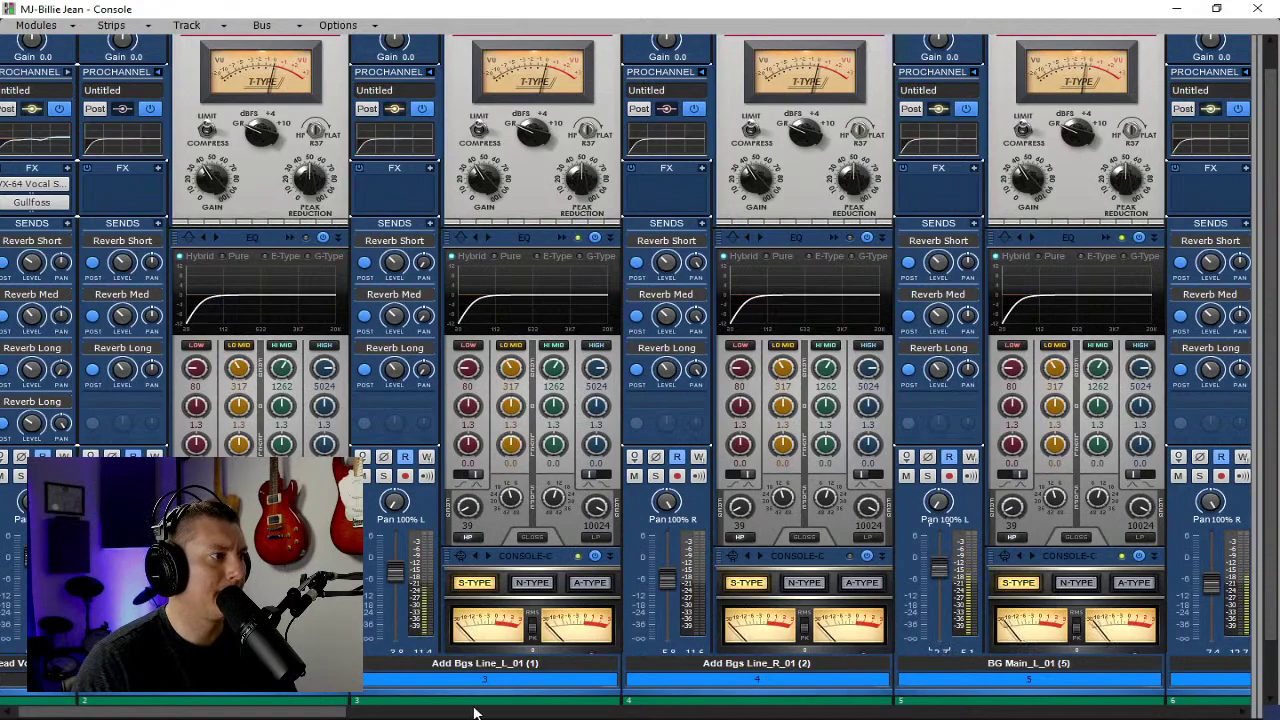
Raise the BG Main_R_01 track's volume to about -2.7 dB.
drag(434, 706, 510, 688)
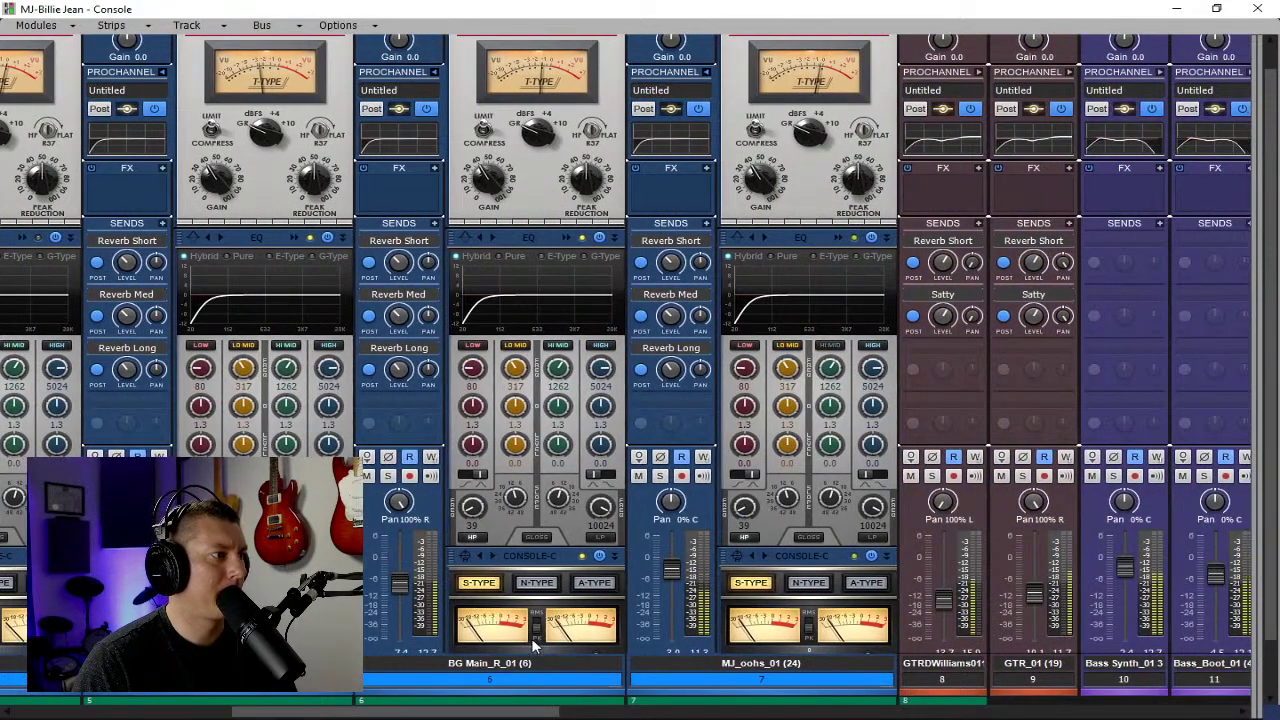
drag(403, 580, 403, 564)
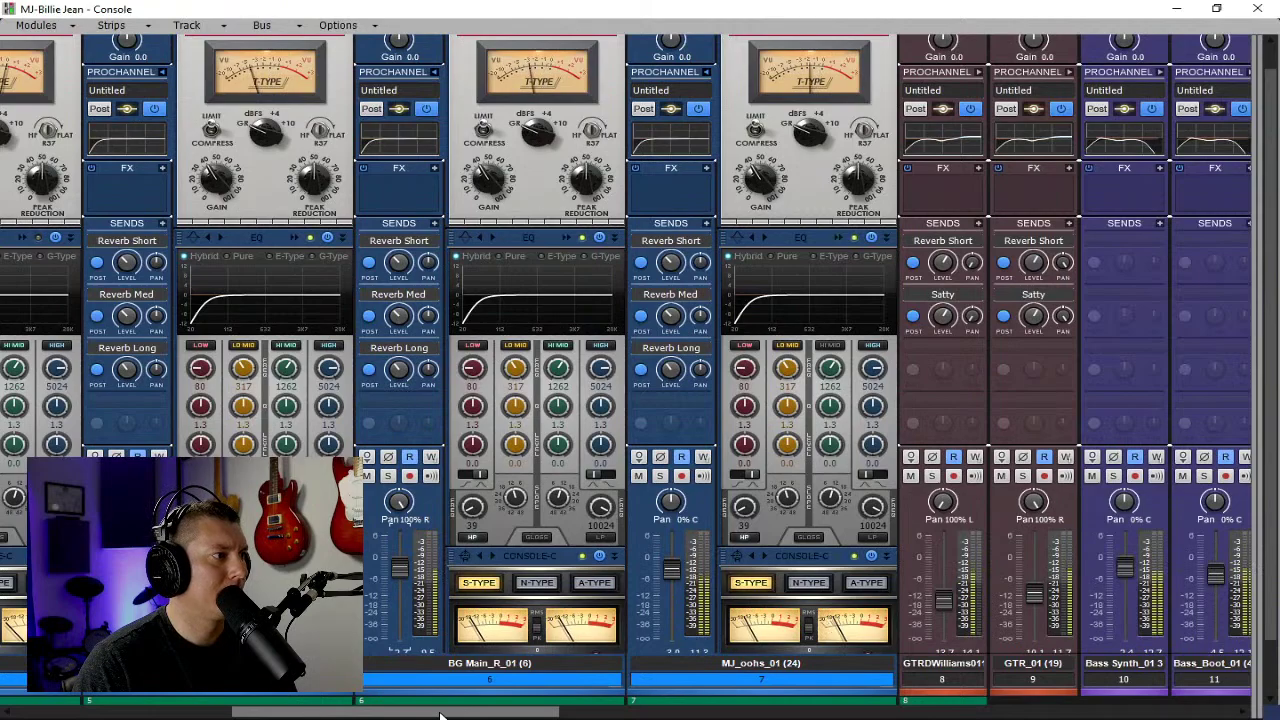
On the grouped backing vocals' EQ, cut the high band by about 3.2 dB at 3325 Hz with a Q of 1.0.
drag(440, 714, 350, 716)
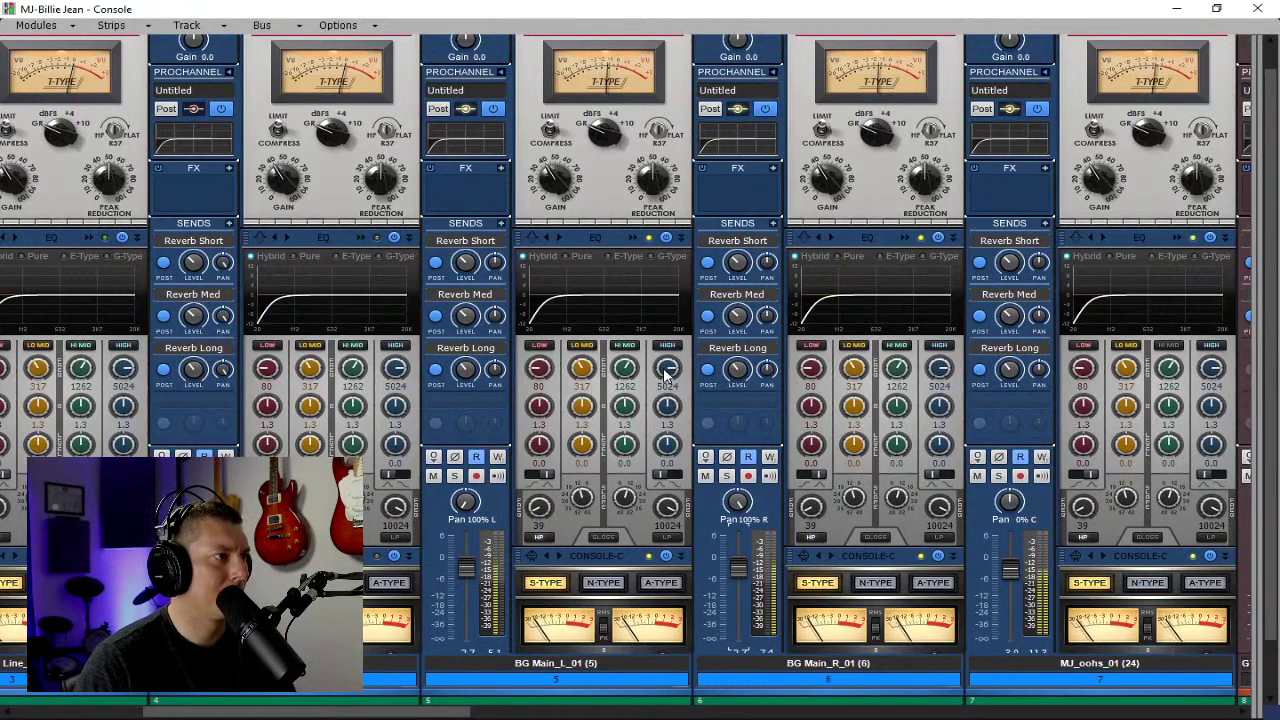
drag(668, 371, 668, 385)
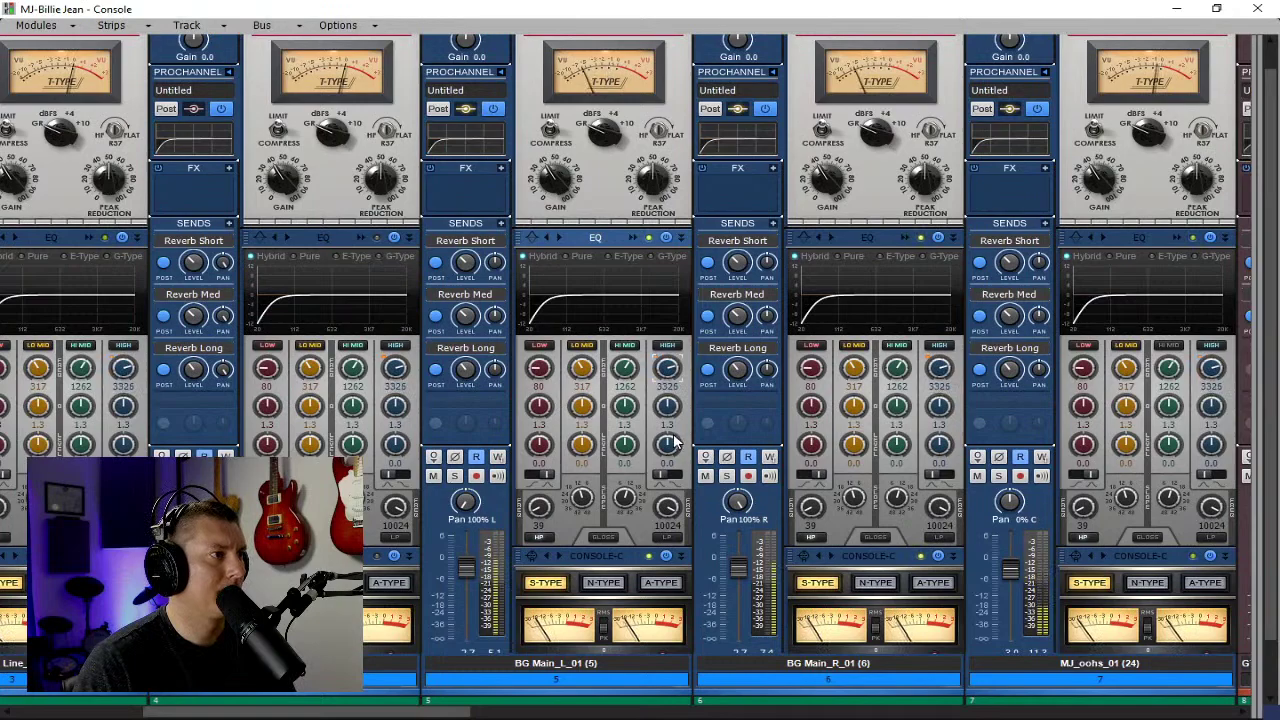
drag(668, 443, 668, 451)
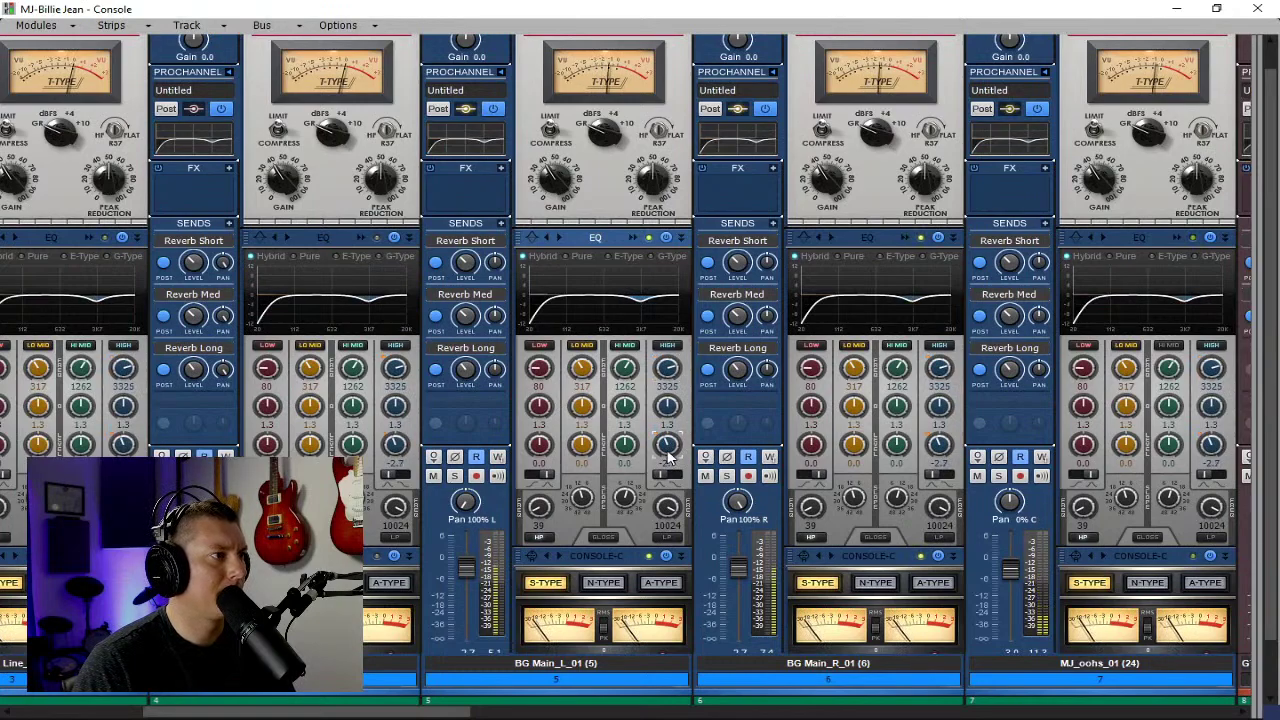
drag(667, 405, 668, 444)
Raise the grouped backing vocals' EQ high-pass filter to 99 Hz and cut the low-mid band by about 4.2 dB at 317 Hz.
drag(538, 507, 538, 492)
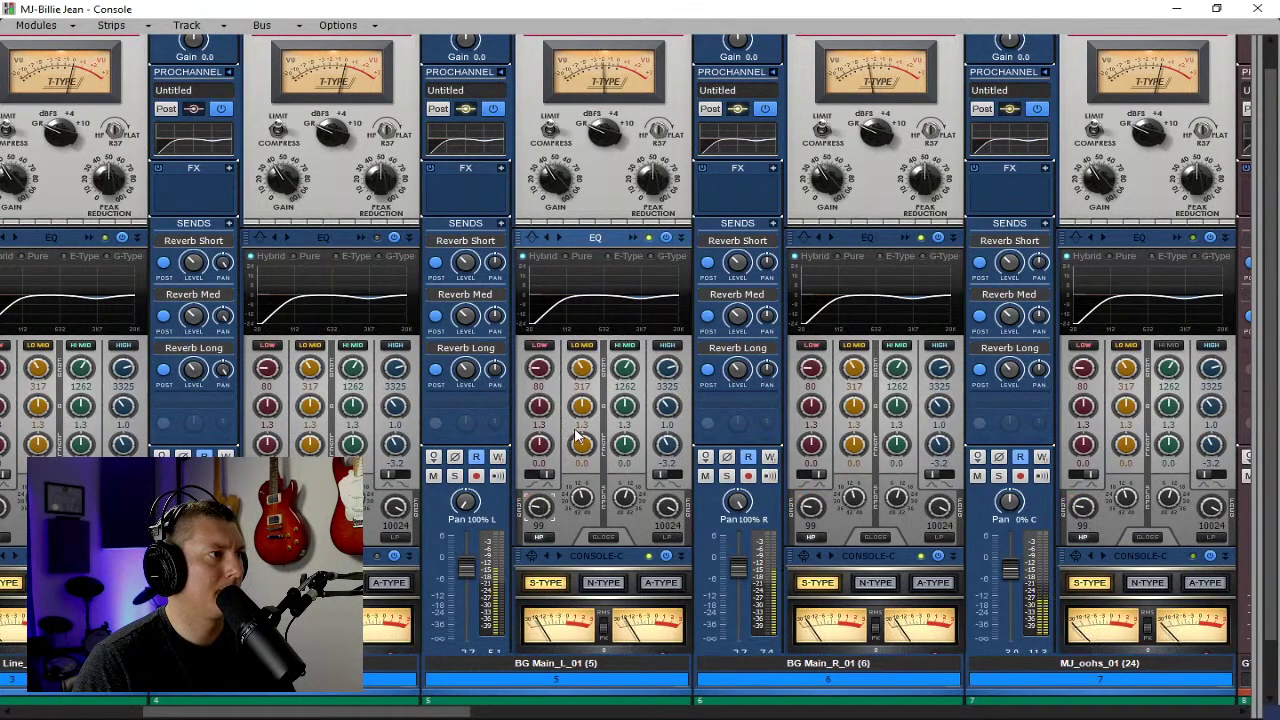
drag(584, 441, 587, 443)
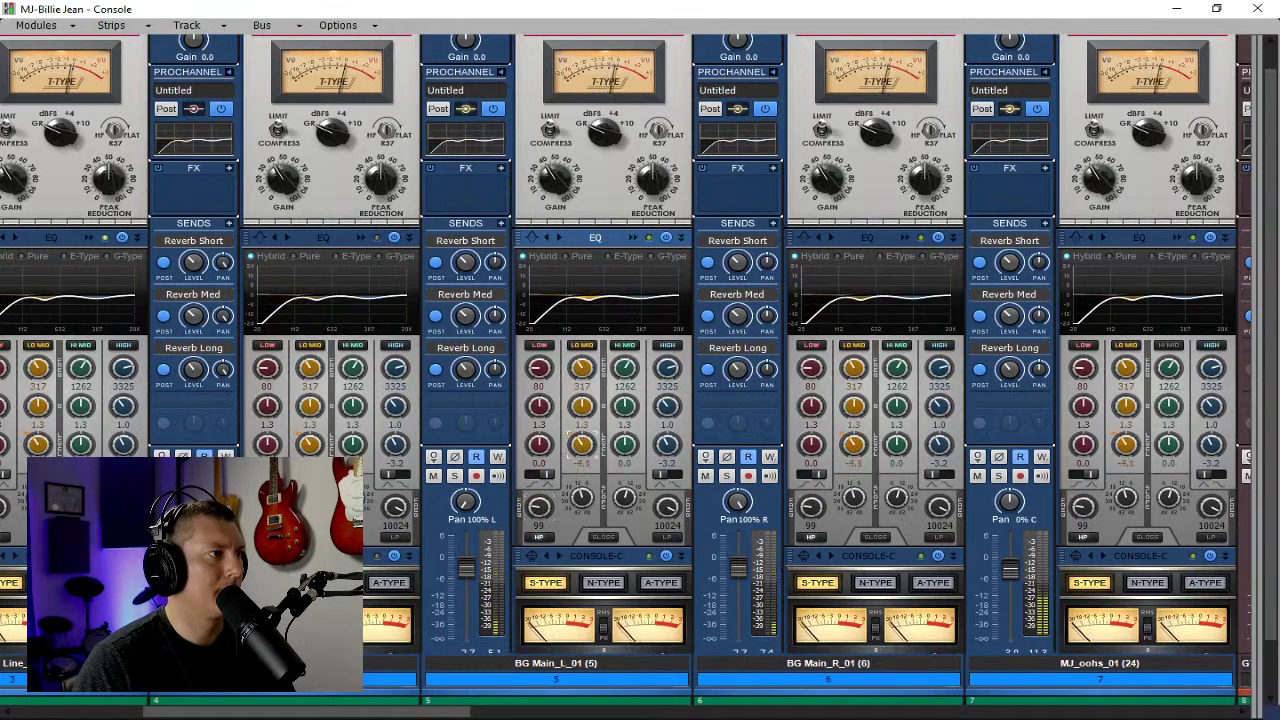
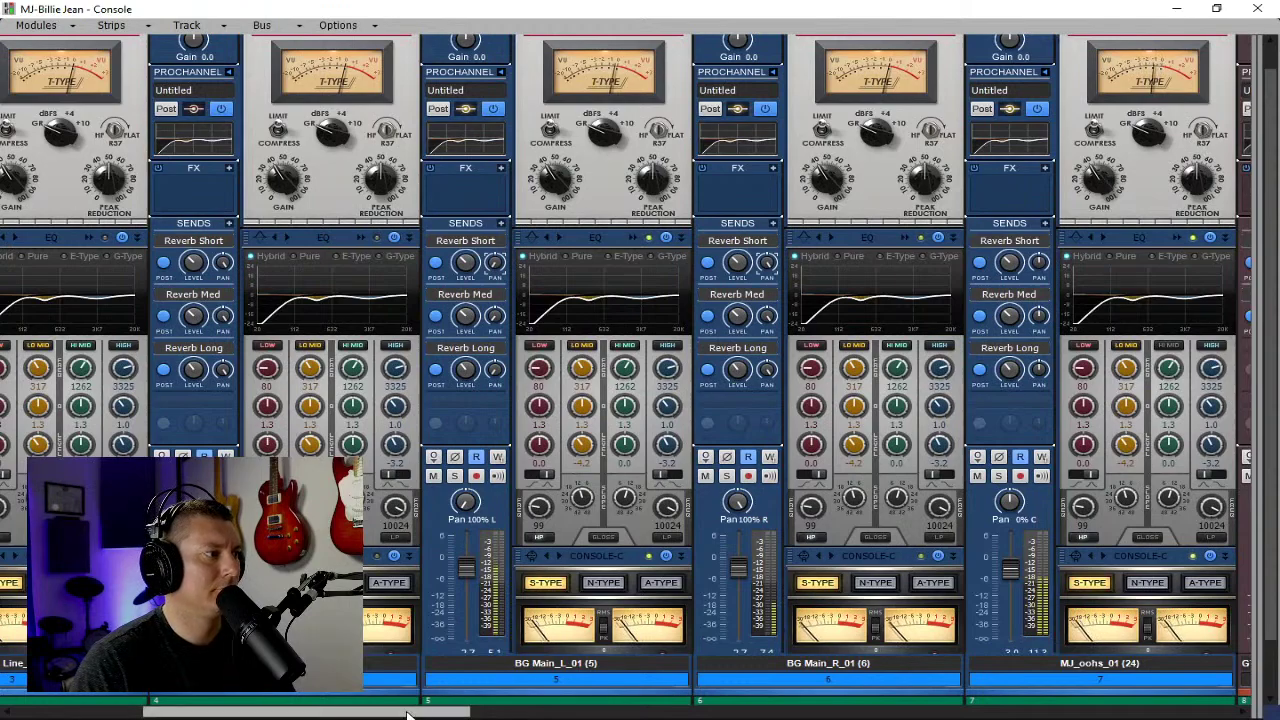
drag(395, 711, 237, 713)
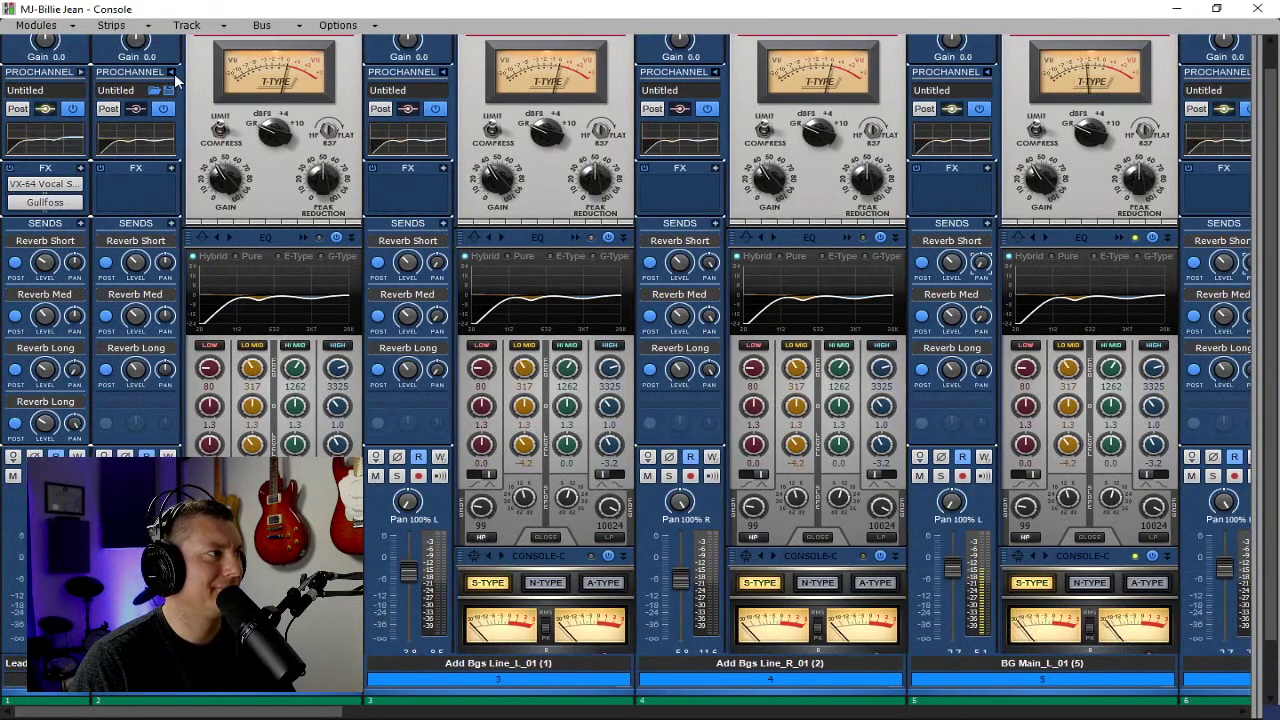
ctrl+click(171, 72)
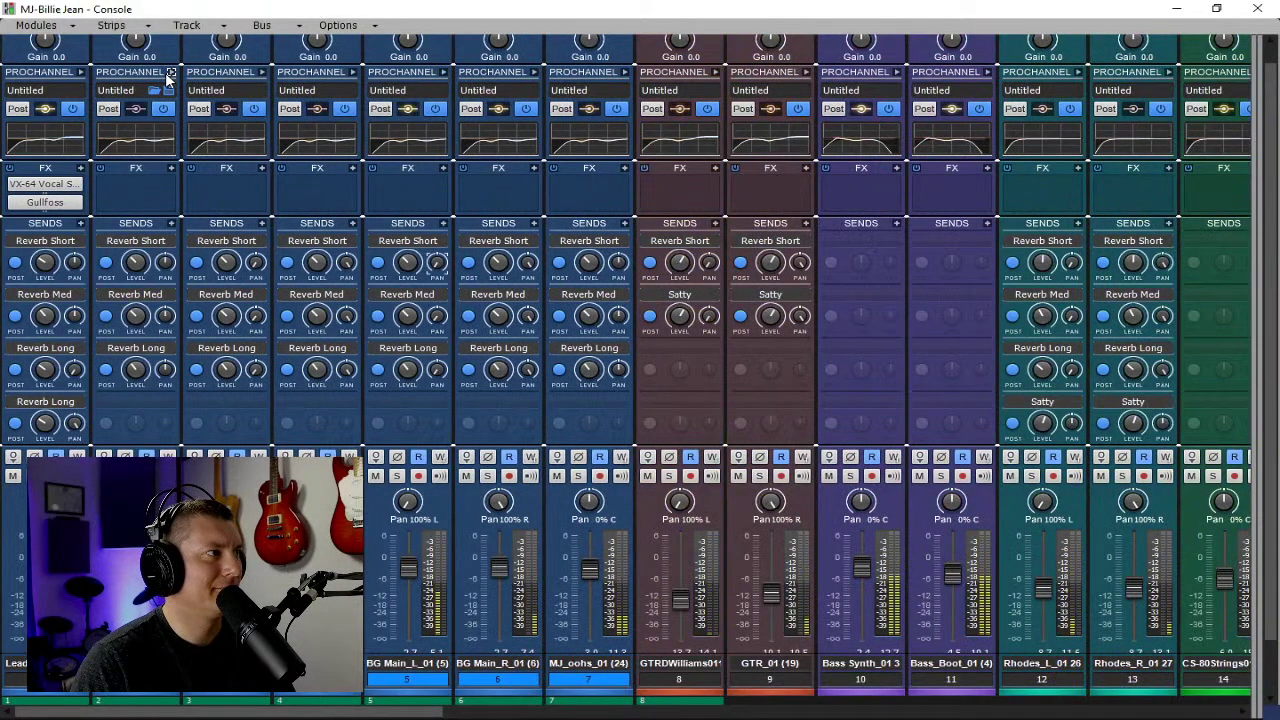
ctrl+click(171, 72)
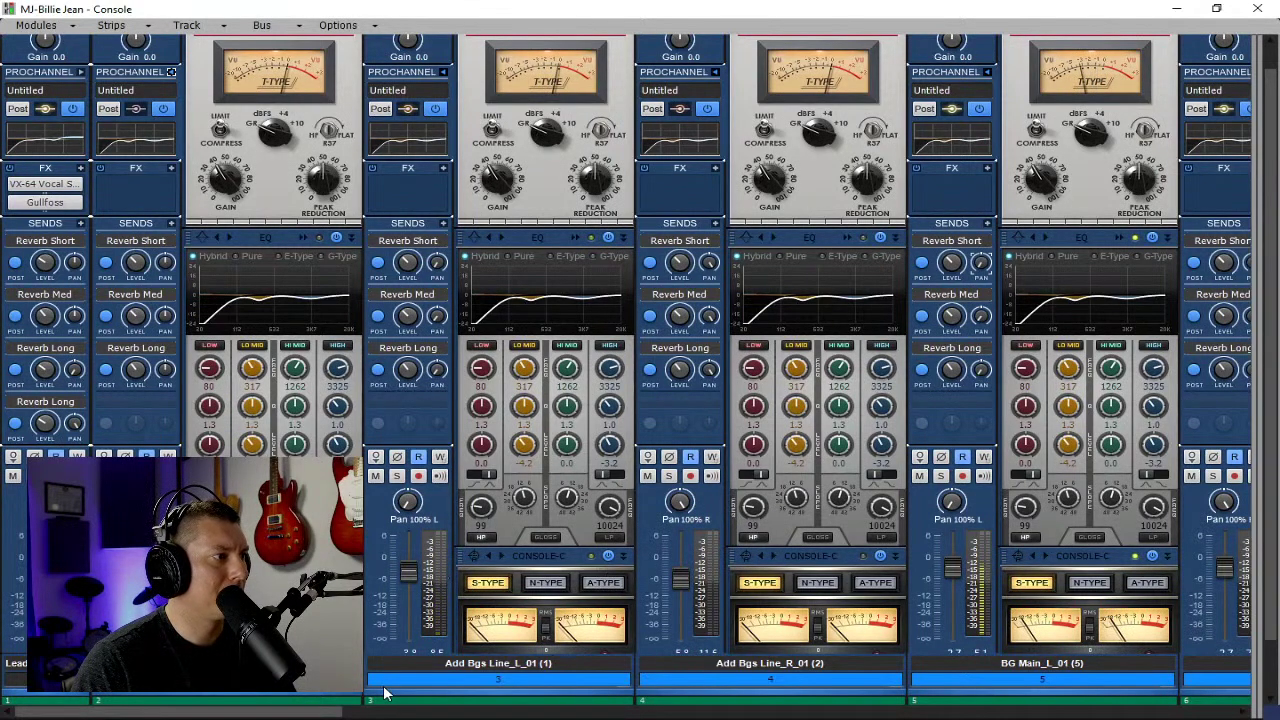
click(407, 710)
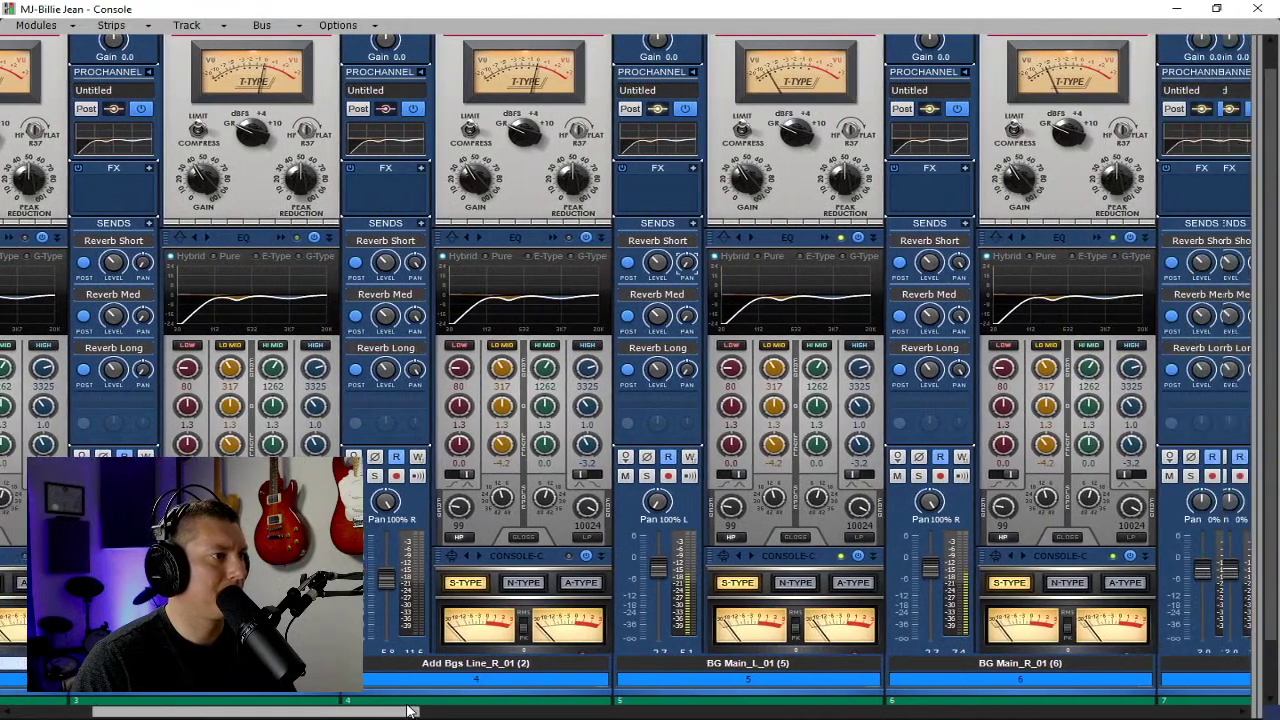
drag(407, 710, 440, 716)
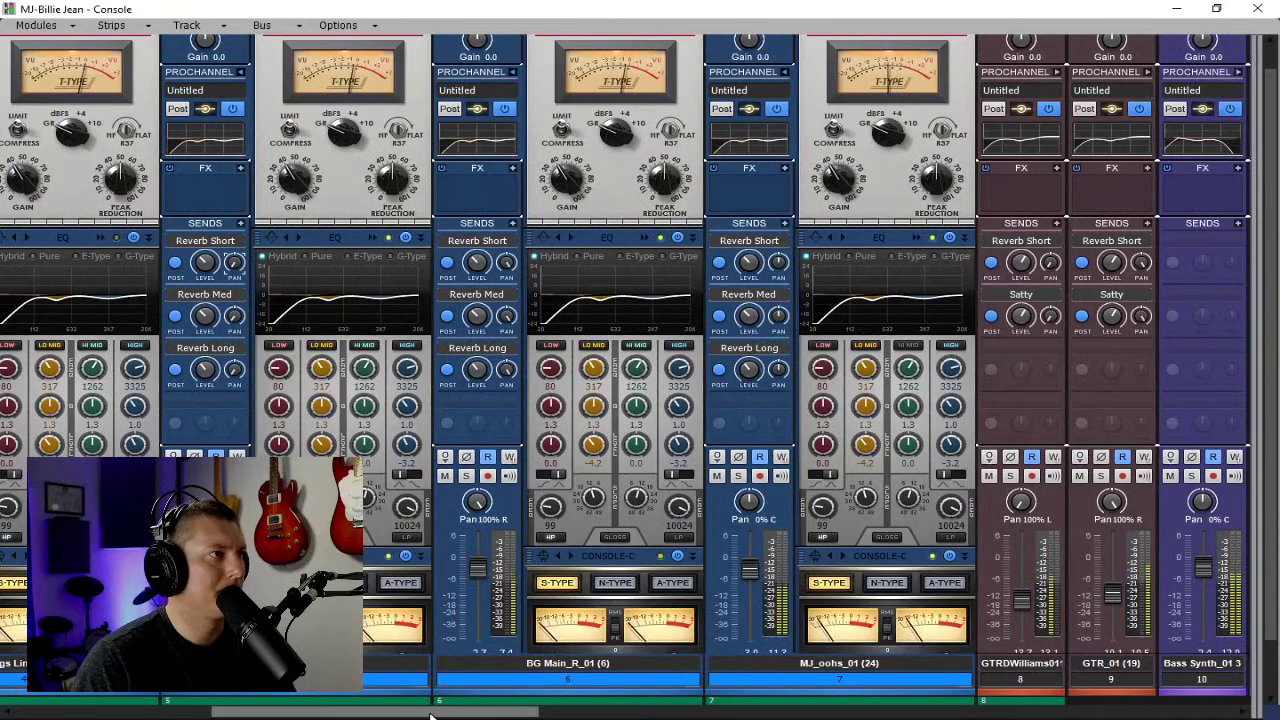
drag(432, 716, 210, 712)
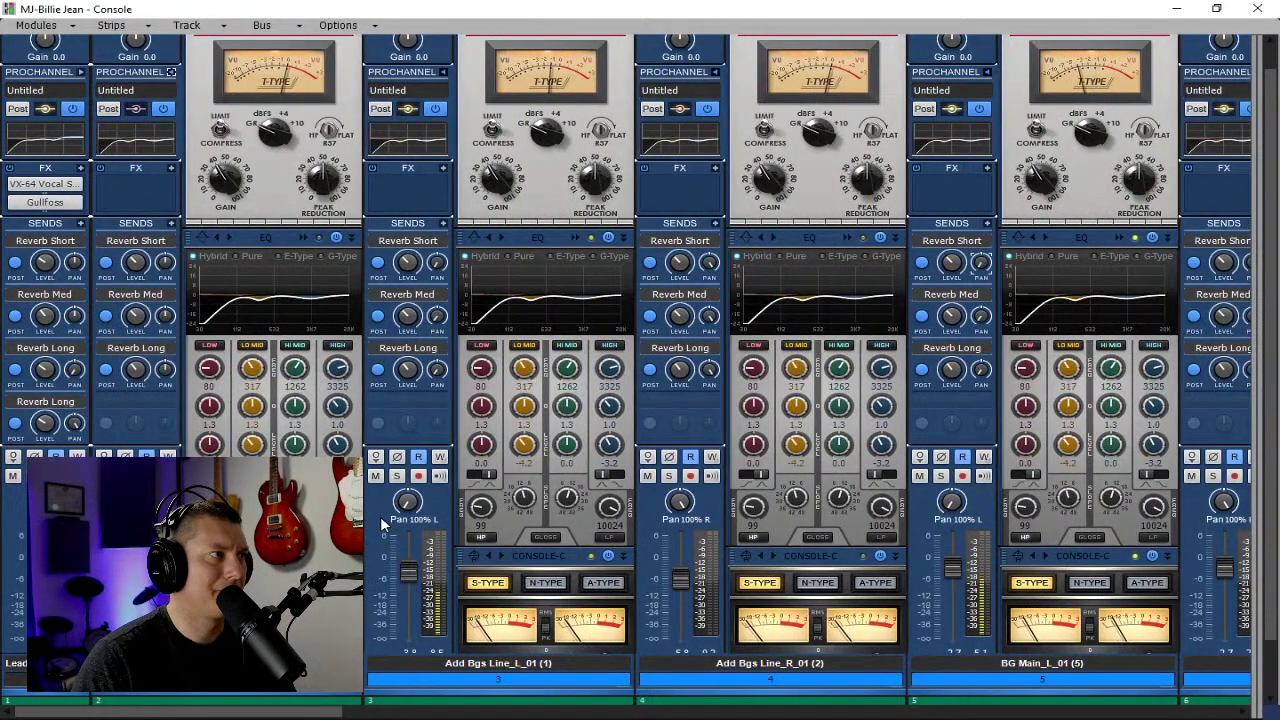
Collapse the expanded ProChannel strips on tracks 2 through 7.
click(172, 73)
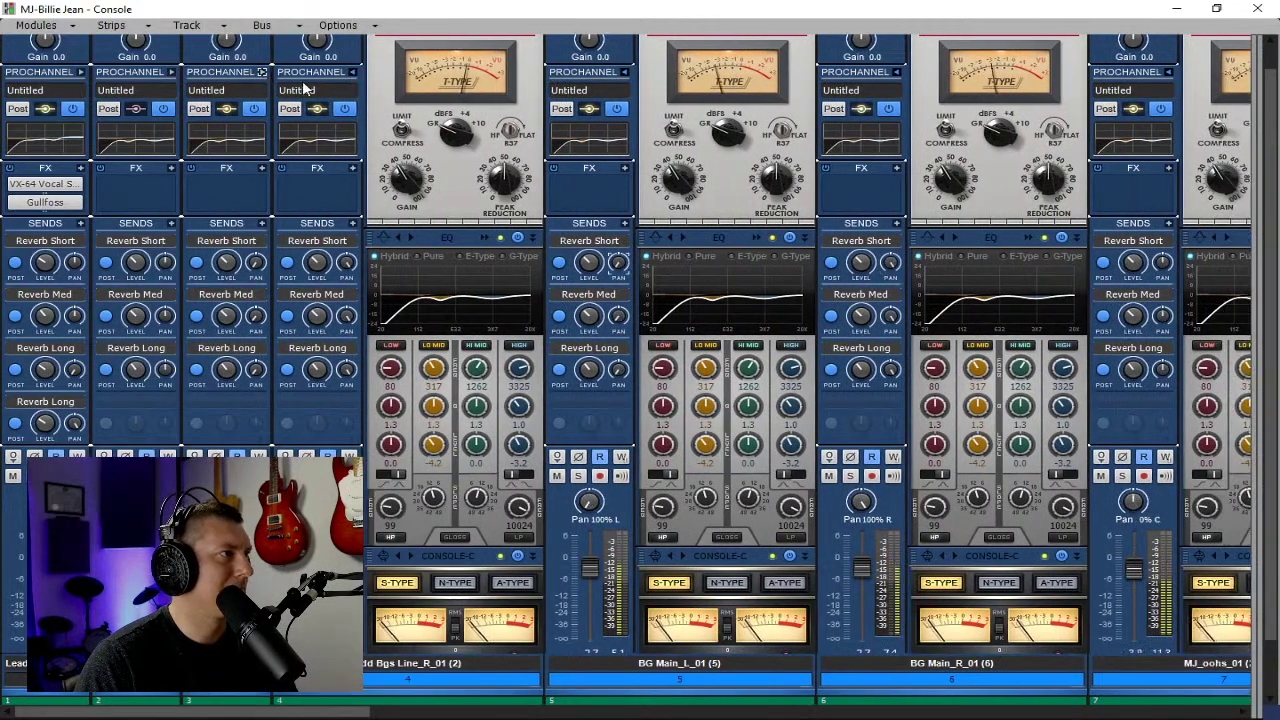
click(262, 73)
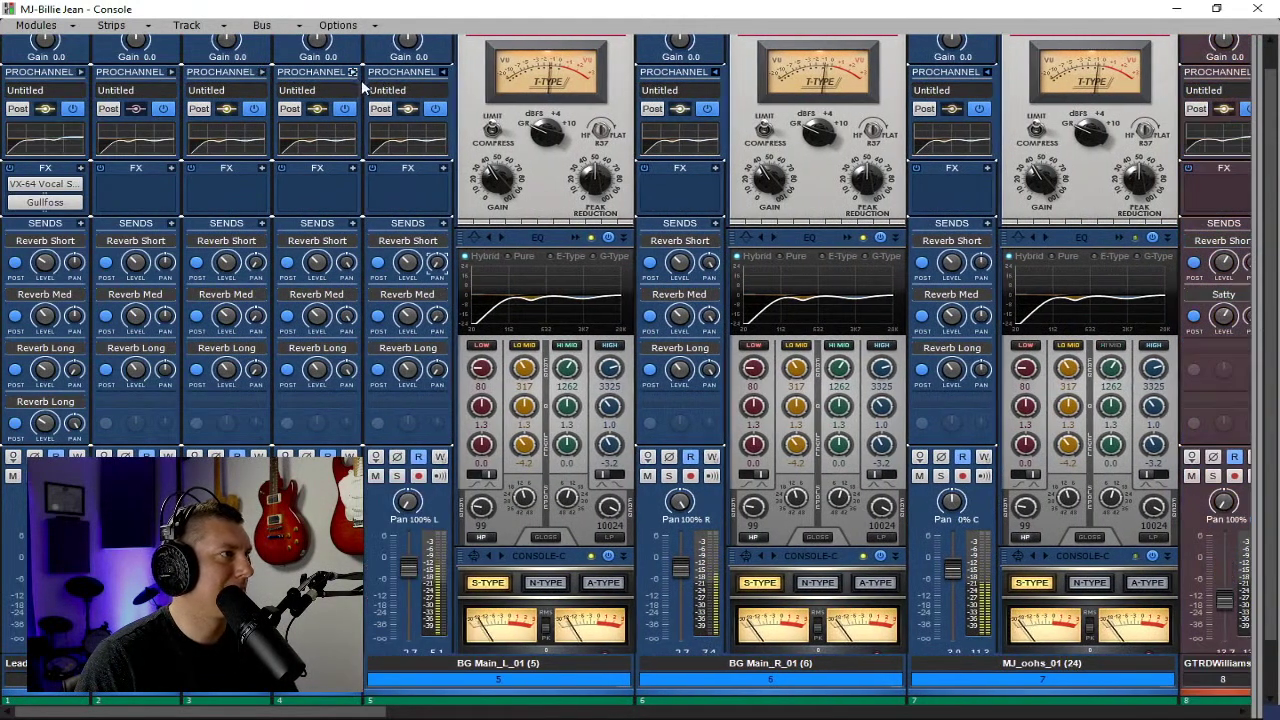
click(352, 73)
click(443, 73)
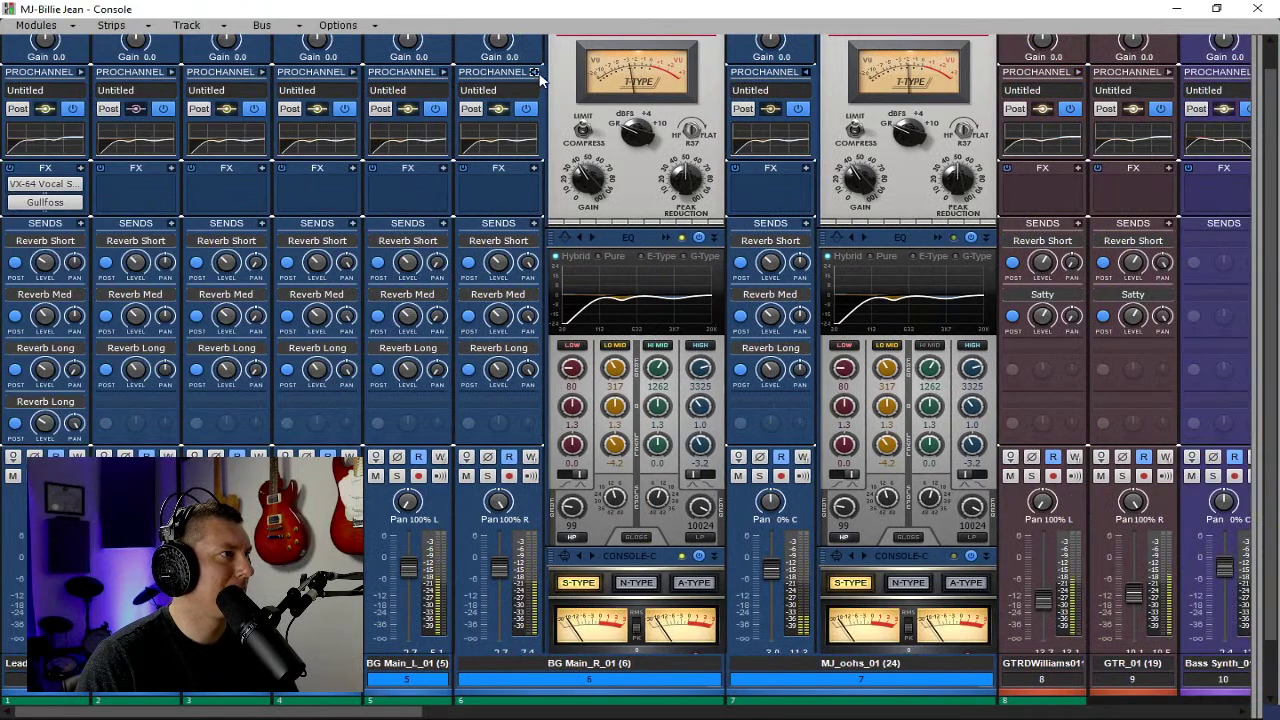
click(534, 73)
click(625, 74)
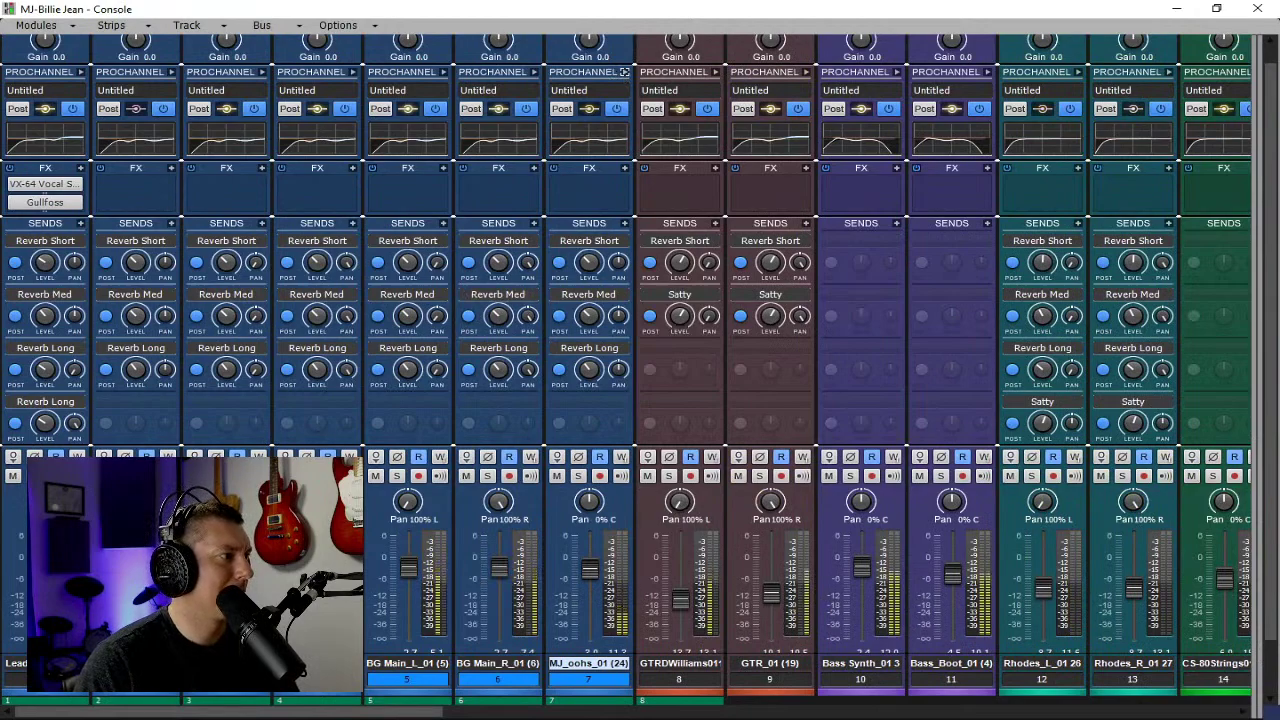
Route the lead vocal track's output to the Vocals bus.
scroll(355, 400, down, 1)
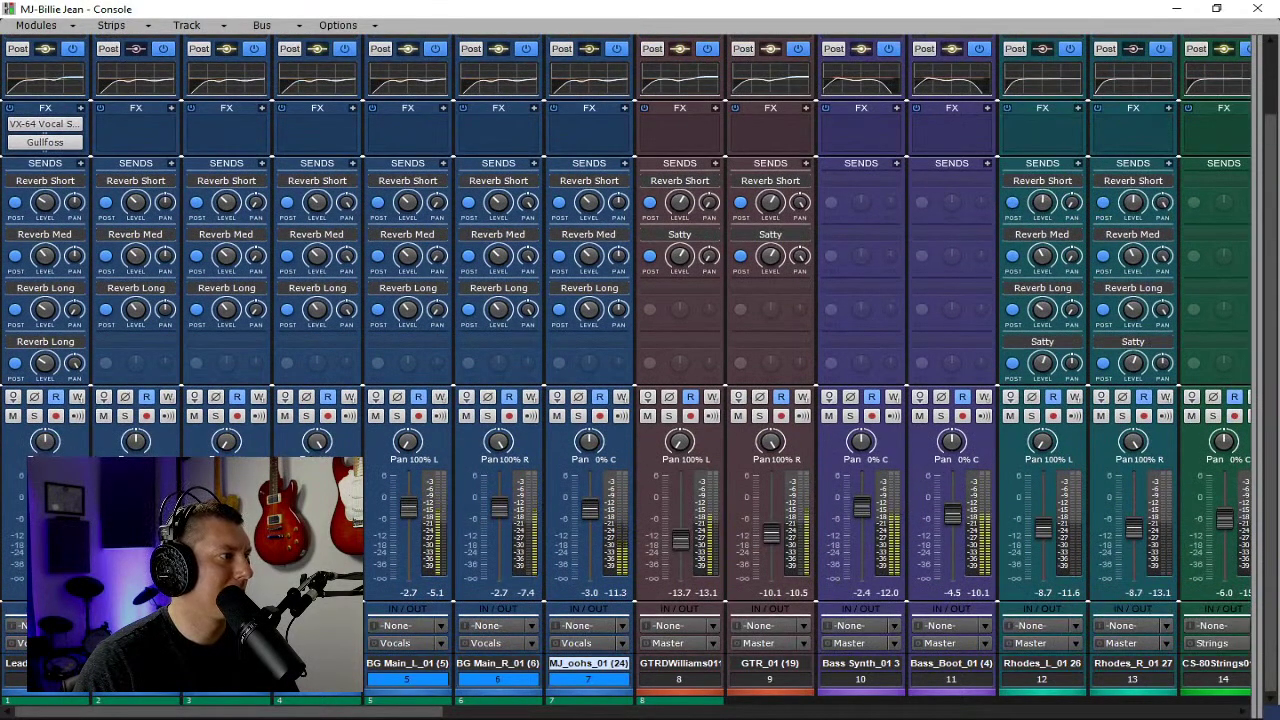
click(76, 643)
click(150, 417)
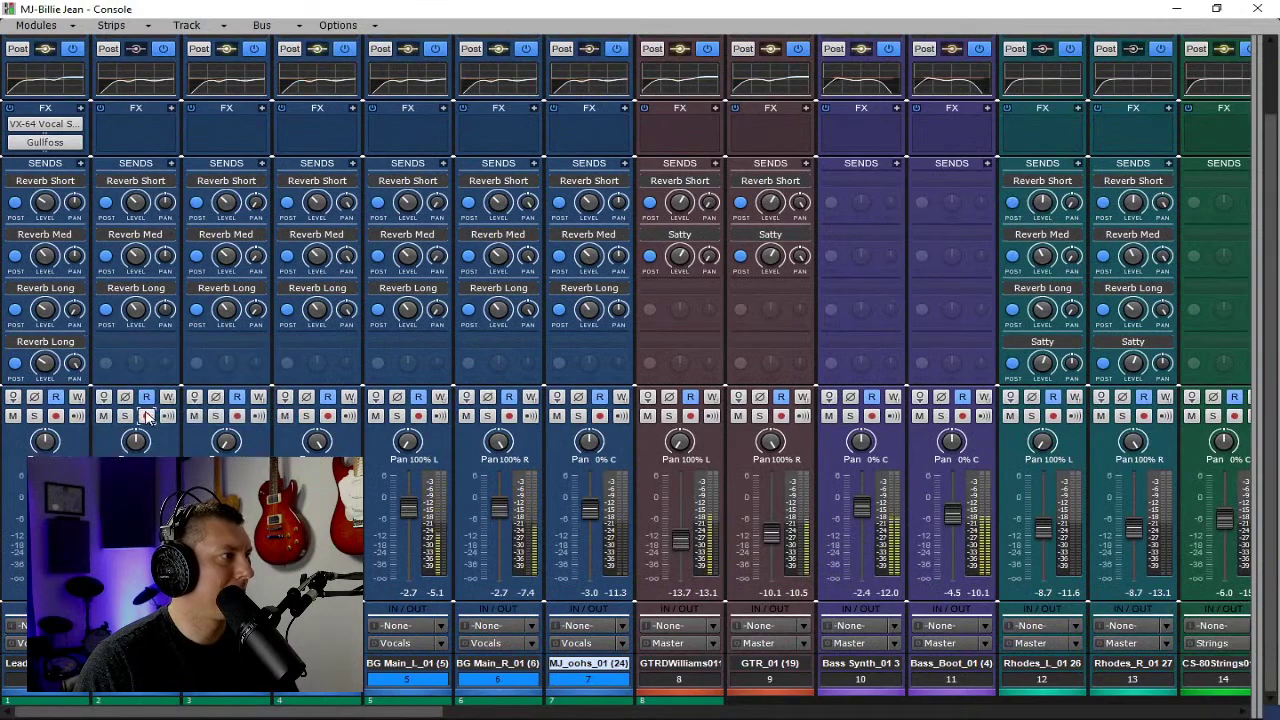
click(76, 643)
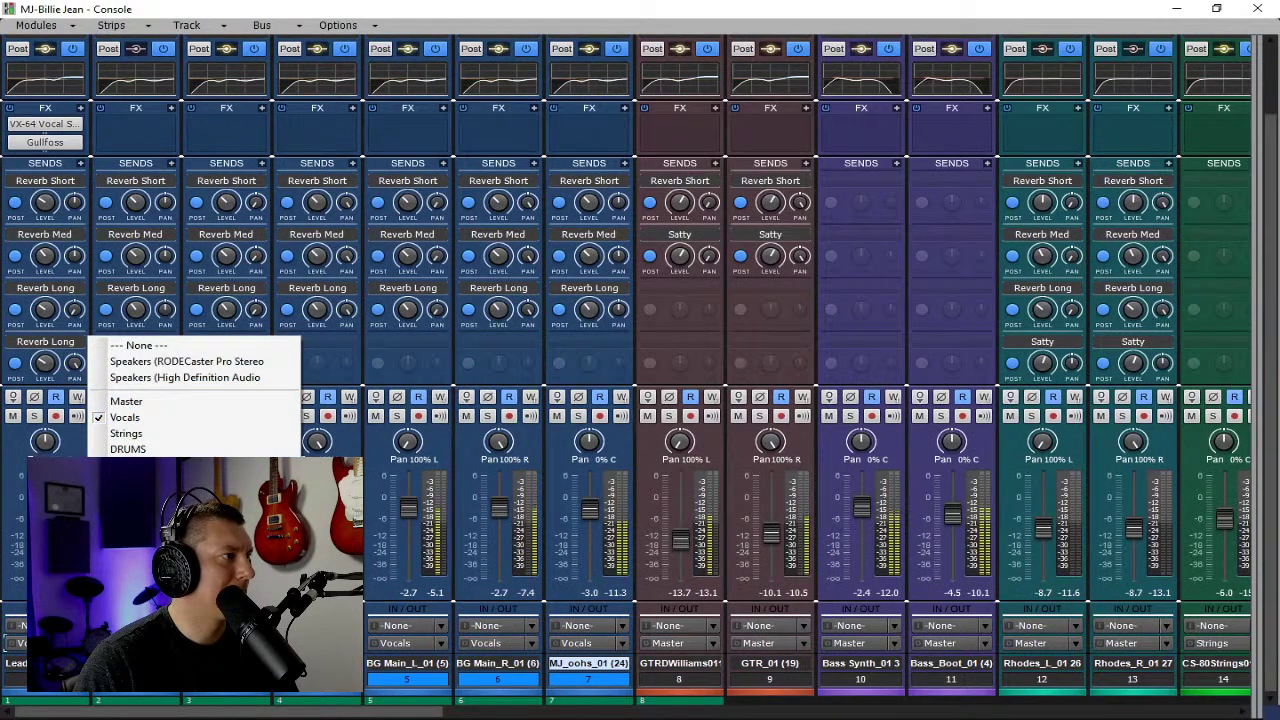
click(130, 404)
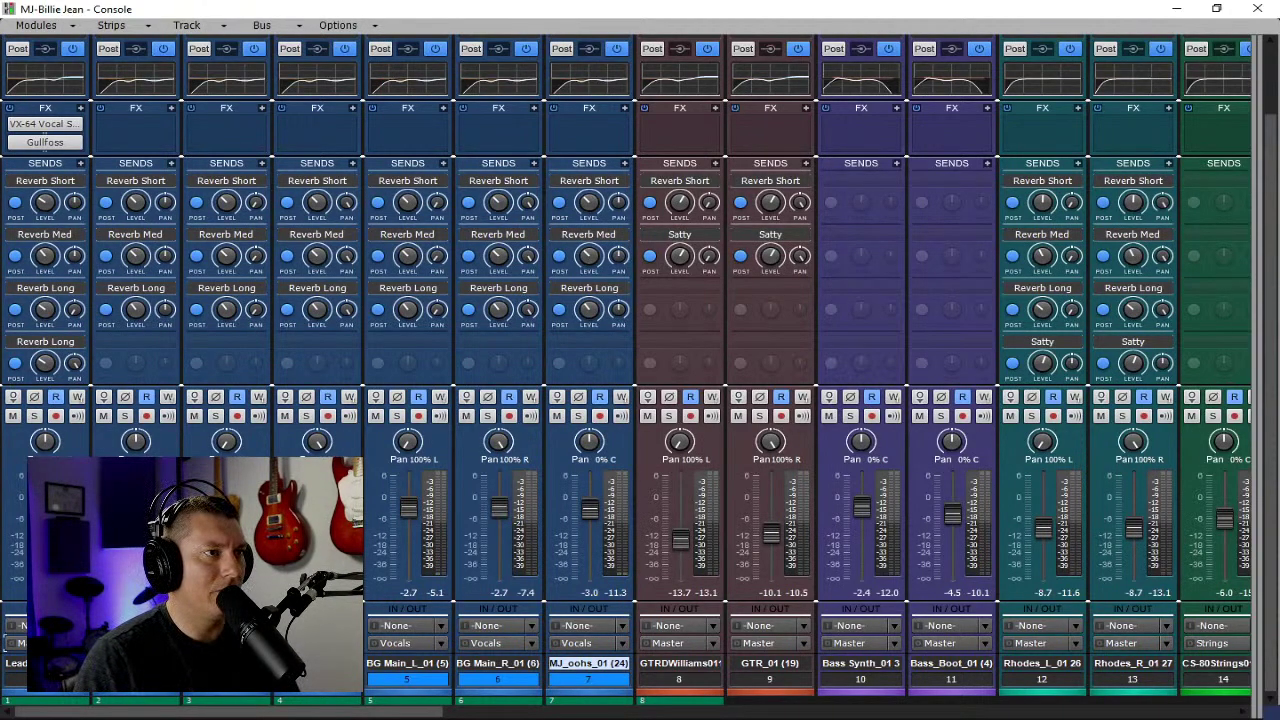
Widen the console's bus section and expand the ProChannel of the Vocals bus.
drag(1226, 303, 489, 376)
scroll(660, 430, up, 3)
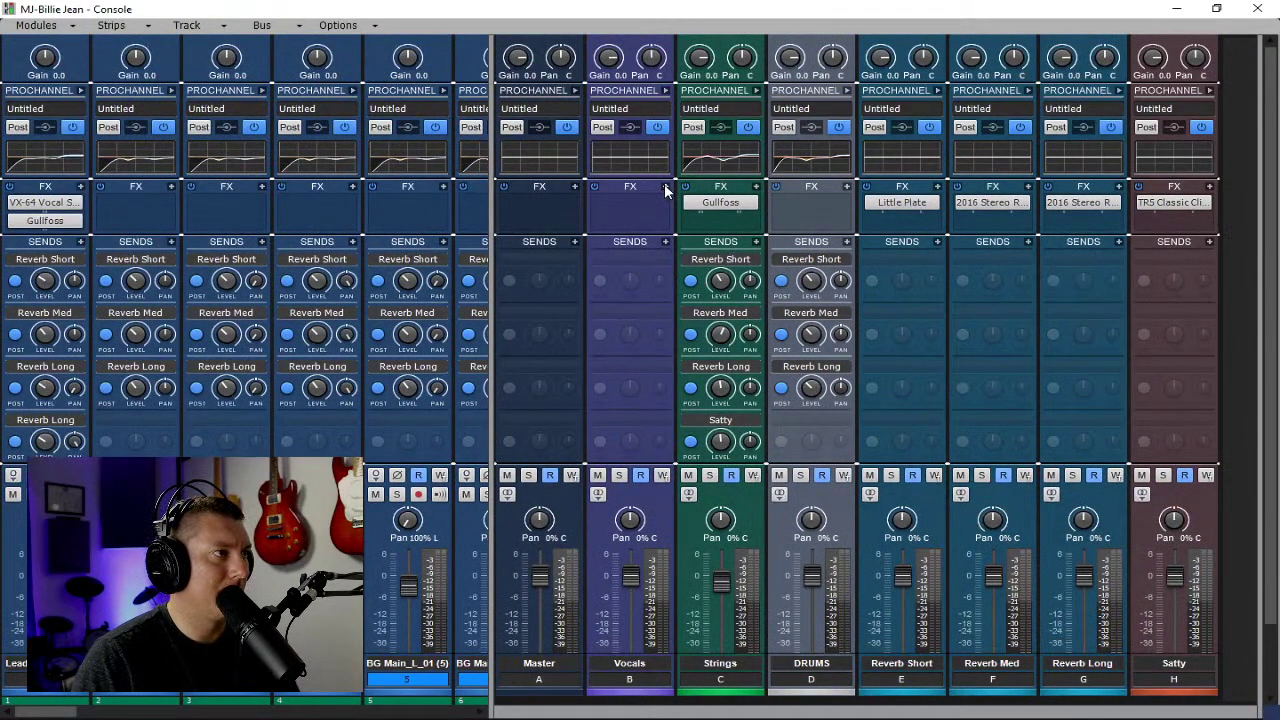
click(666, 188)
key(Escape)
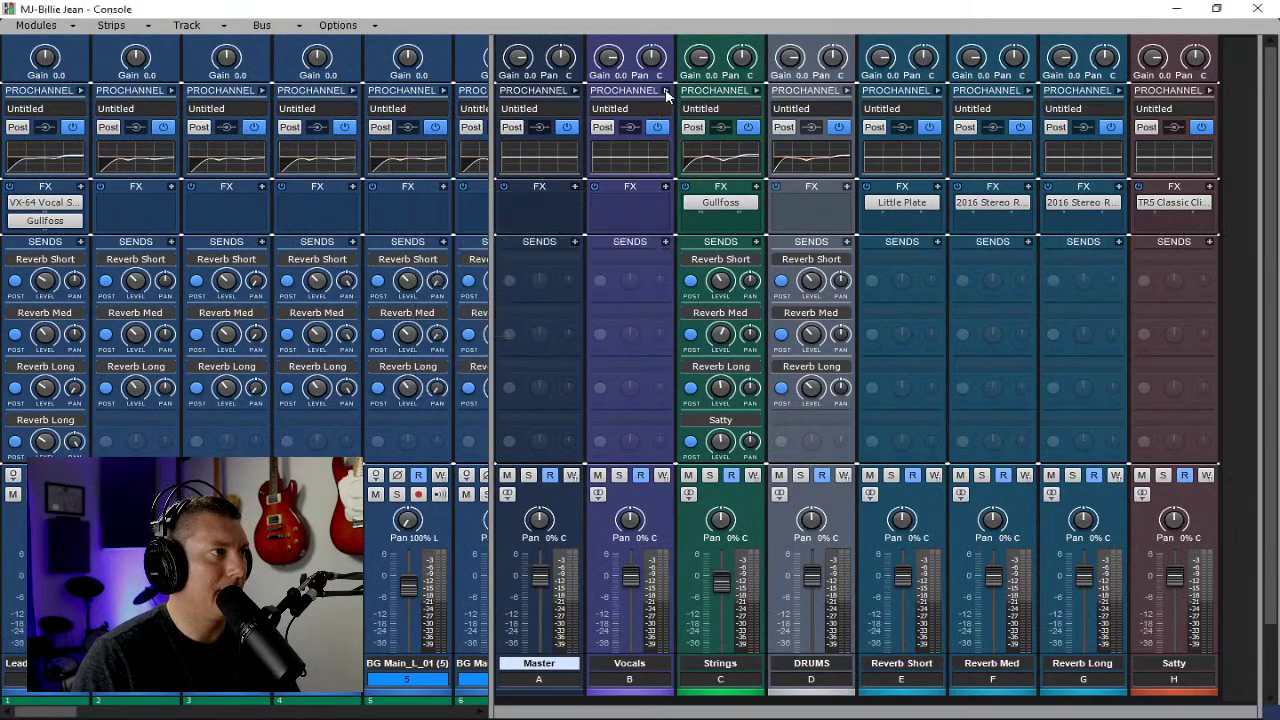
click(665, 91)
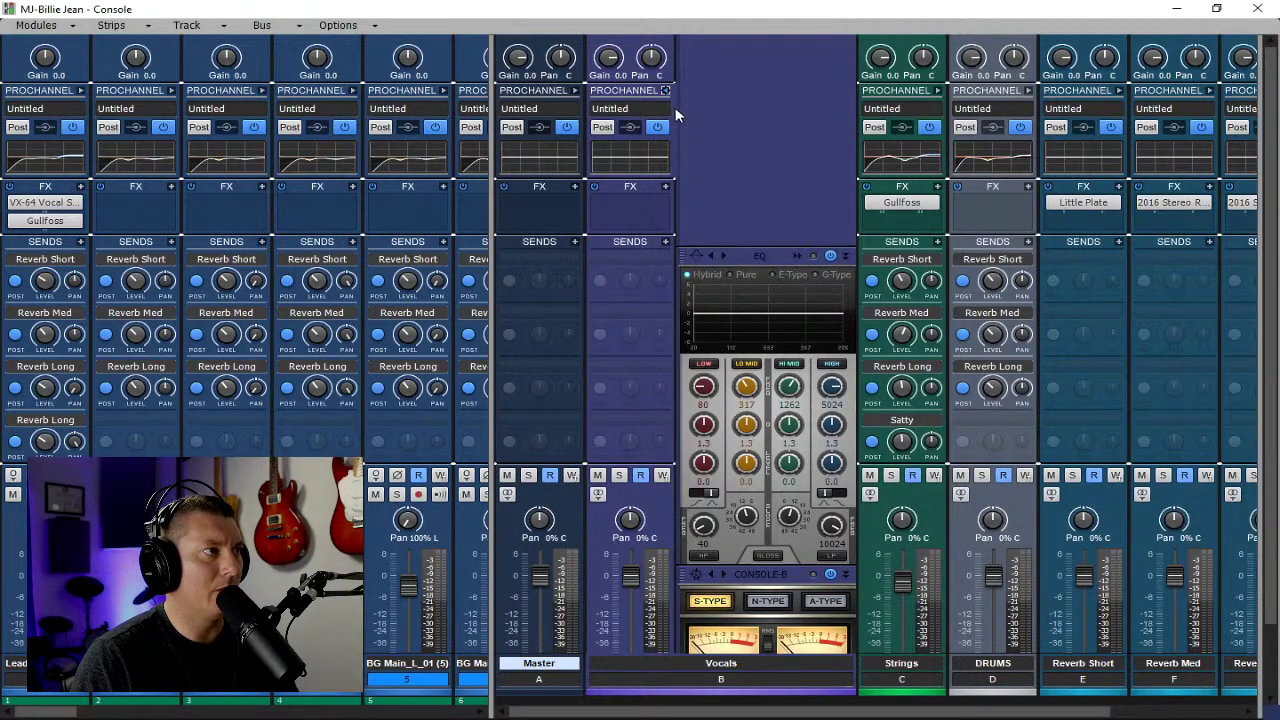
Insert a PC2A Leveler in the Vocals bus ProChannel and move it above the EQ.
right_click(753, 236)
mouse_move(823, 252)
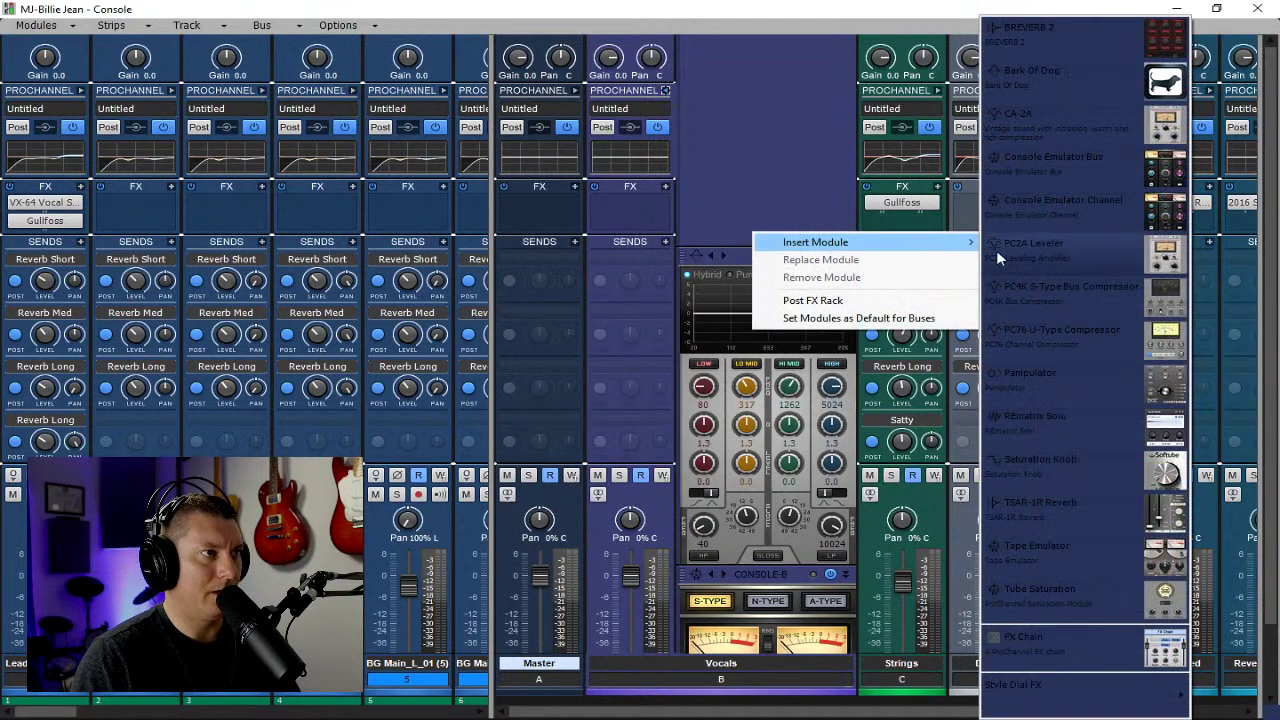
click(1094, 252)
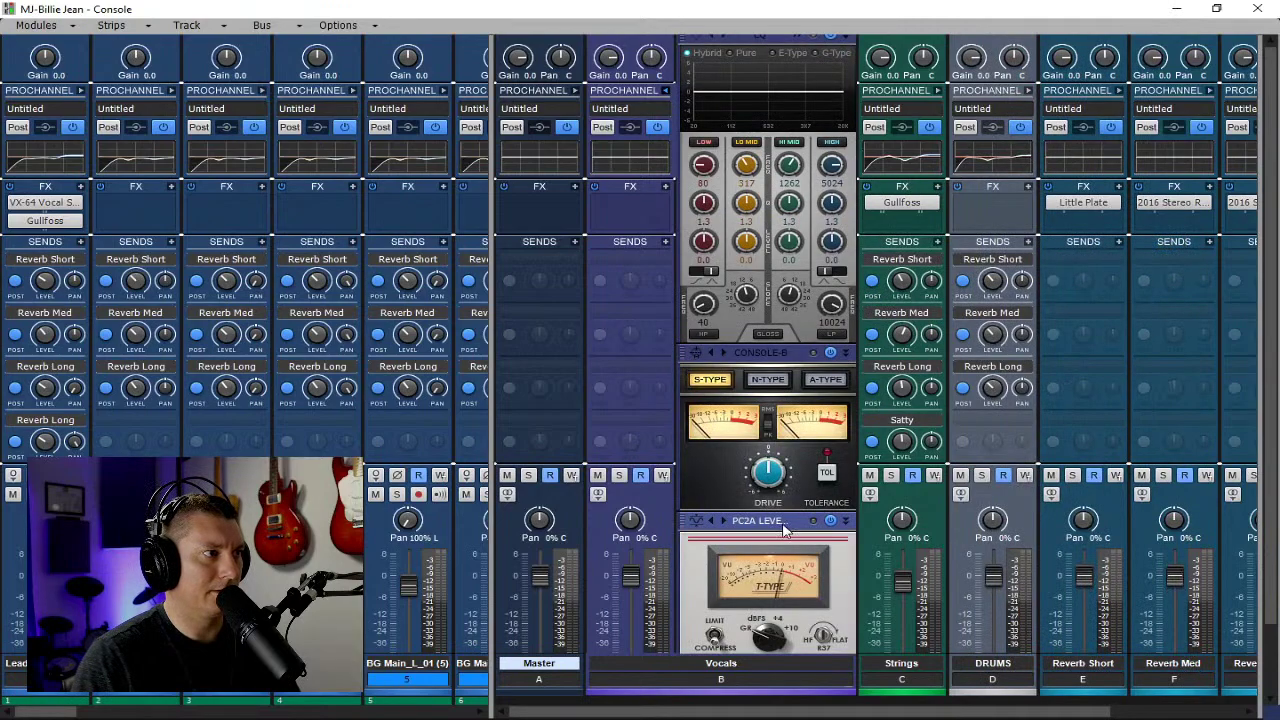
drag(785, 530, 764, 129)
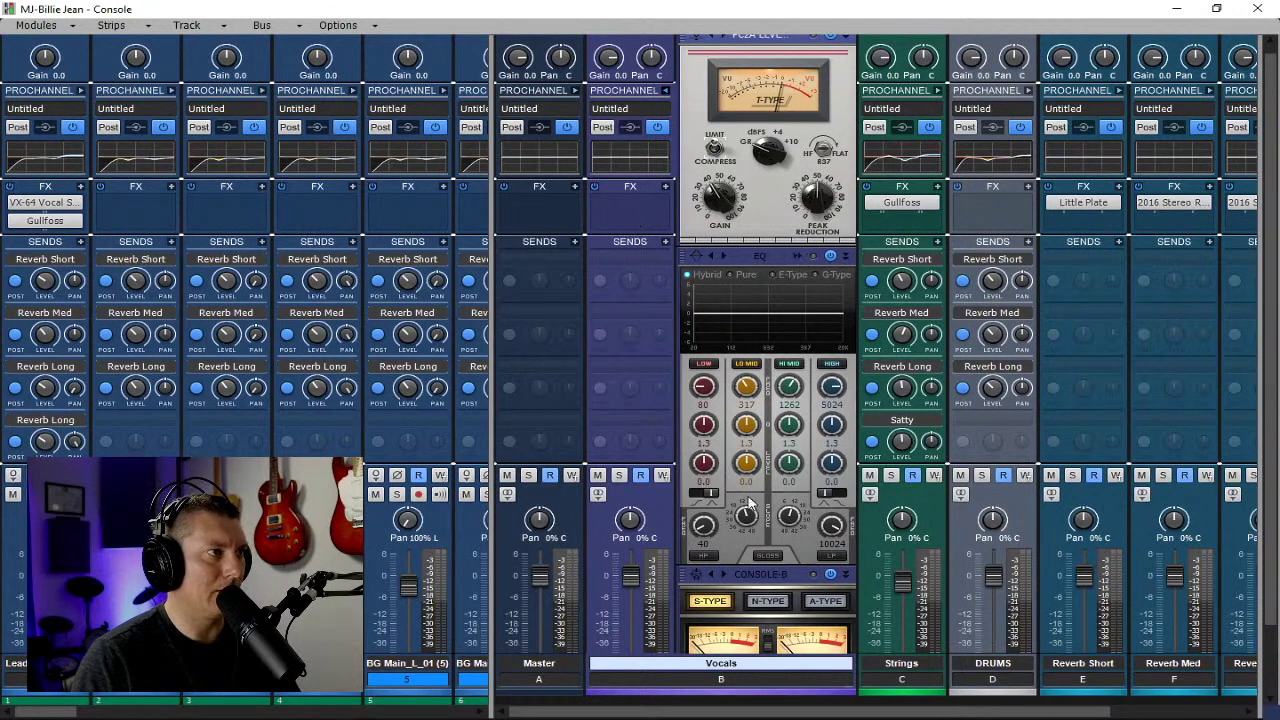
Set an 81 Hz high-pass filter on the Vocals bus EQ and try a 2.2 dB high-band boost at 5024 Hz.
click(798, 256)
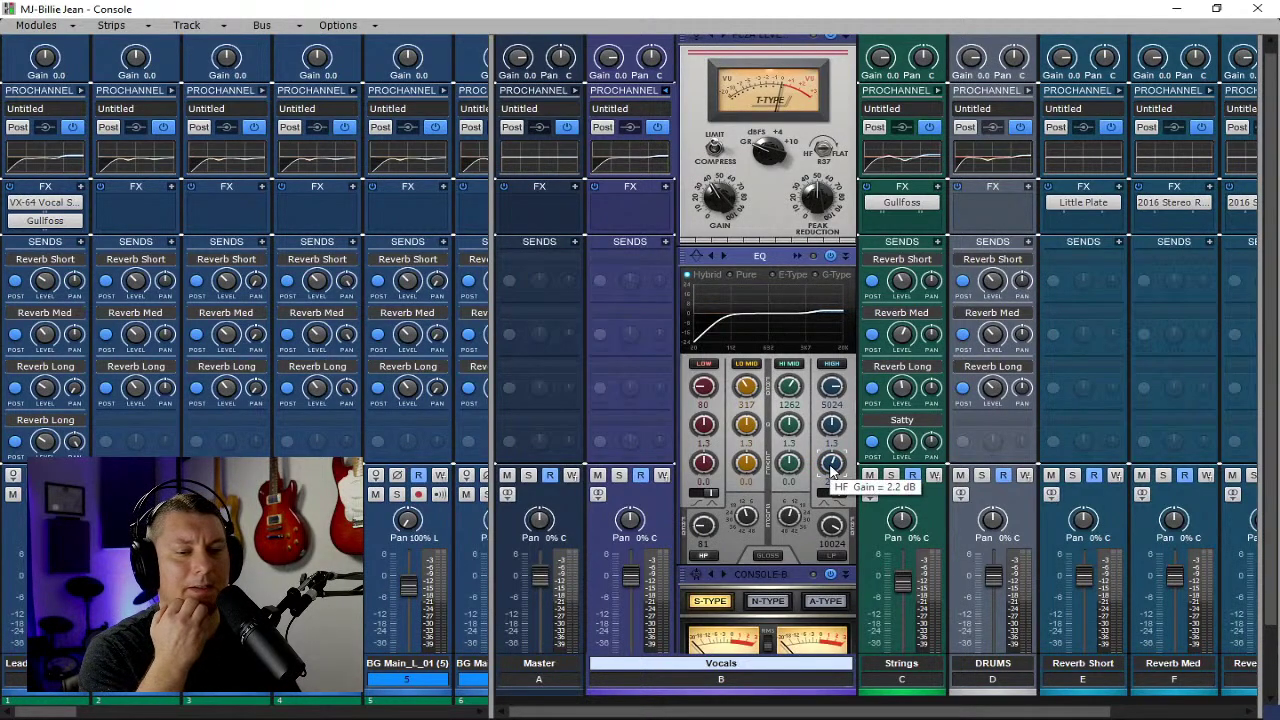
scroll(836, 300, up, 1)
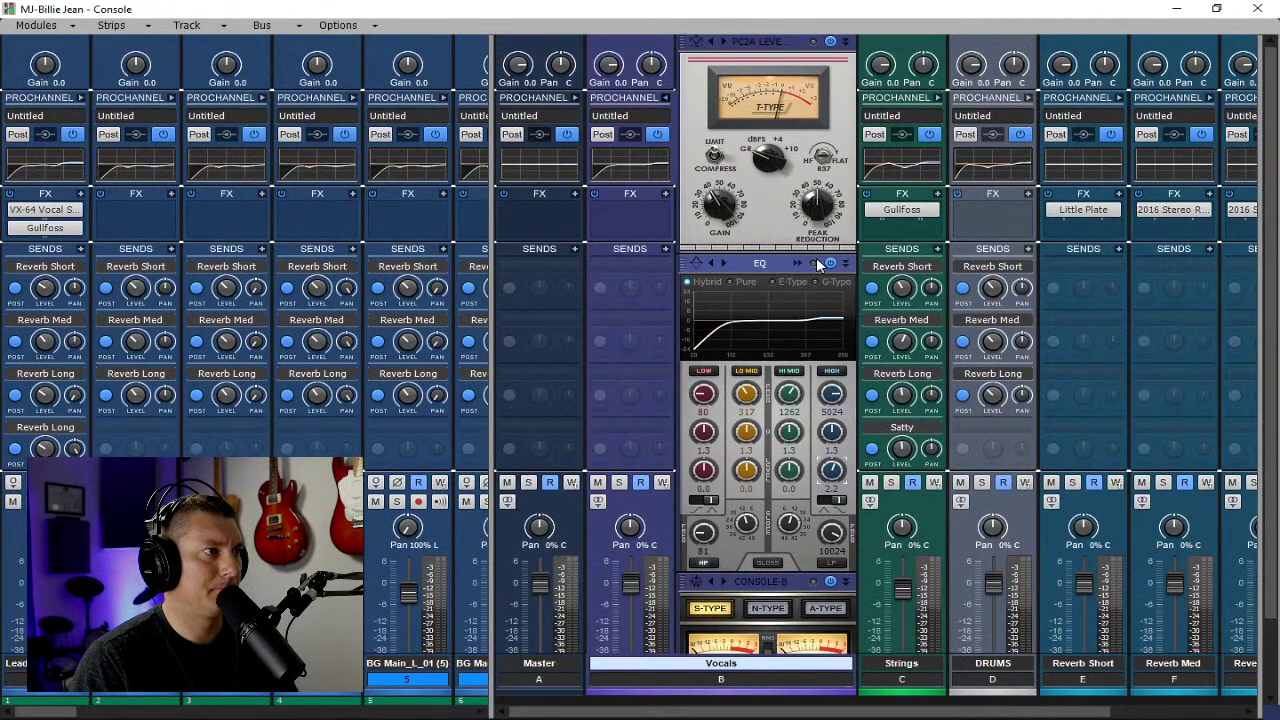
Insert the VX-64 Vocal Strip on the Vocals bus and enable its deesser with a depth of 51.5%.
click(665, 194)
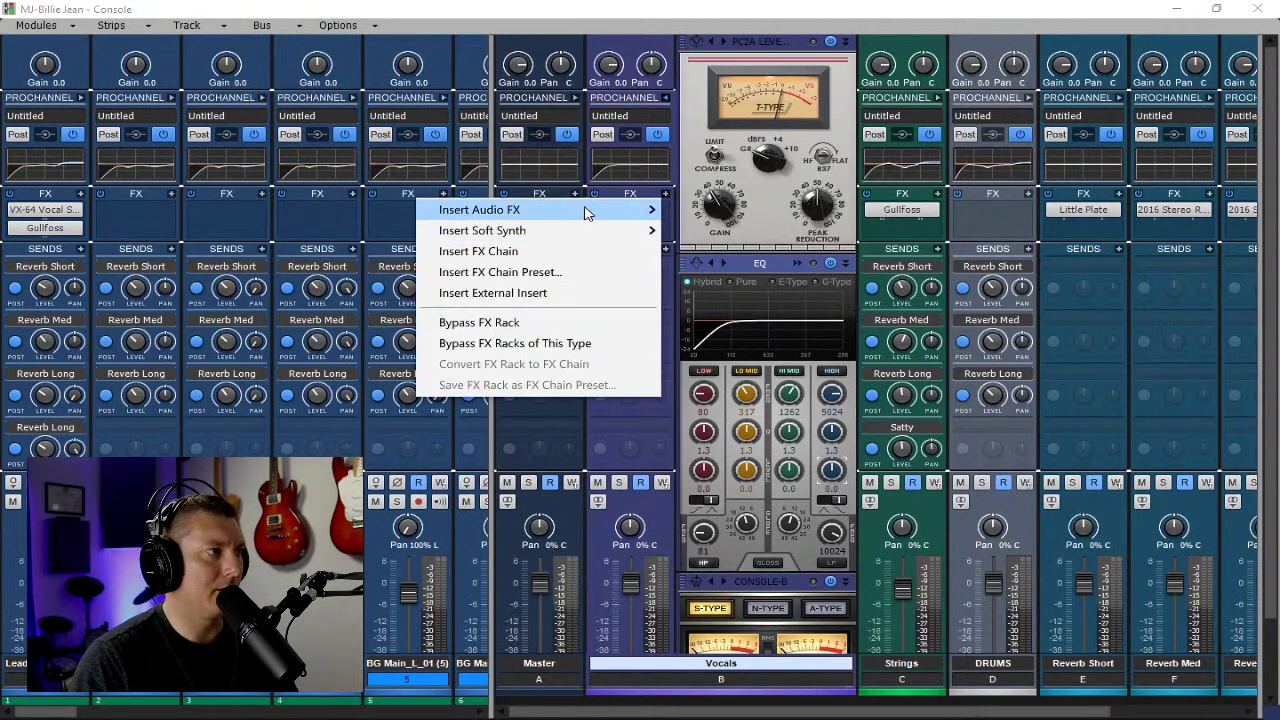
mouse_move(586, 209)
click(728, 268)
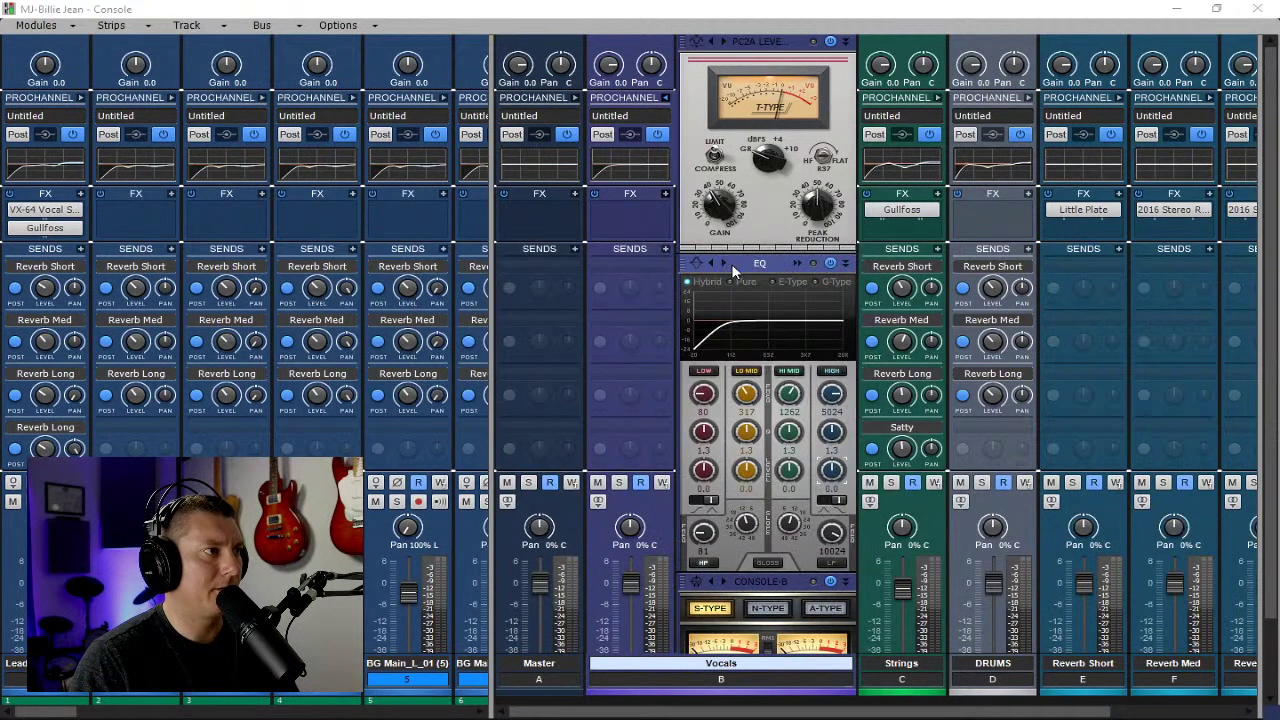
drag(665, 222, 558, 163)
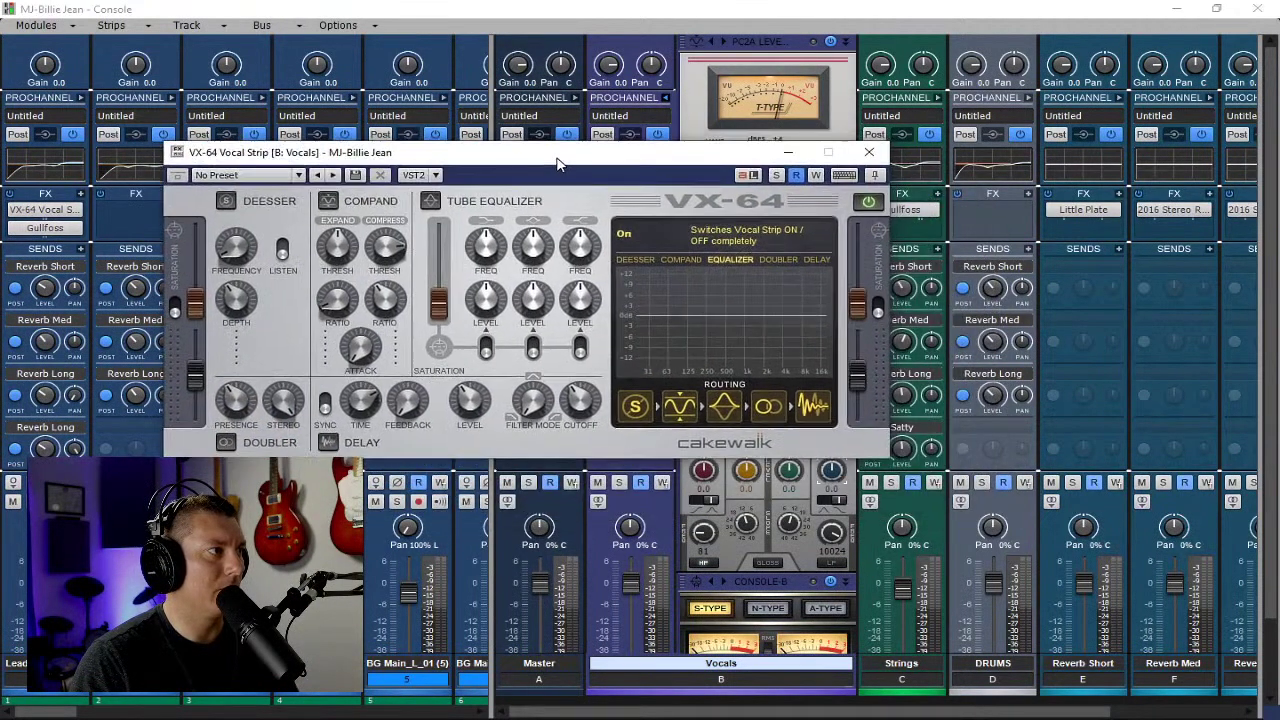
click(225, 201)
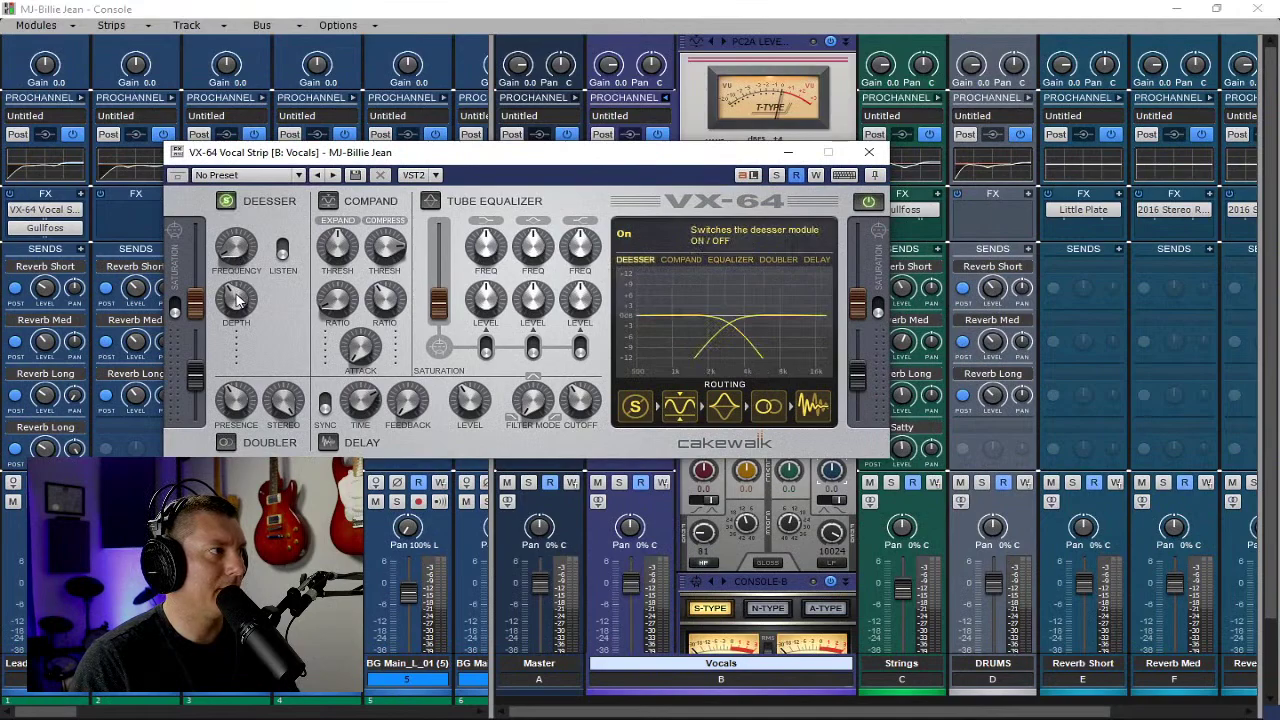
mouse_move(236, 296)
mouse_down()
mouse_move(234, 280)
mouse_move(238, 291)
mouse_up()
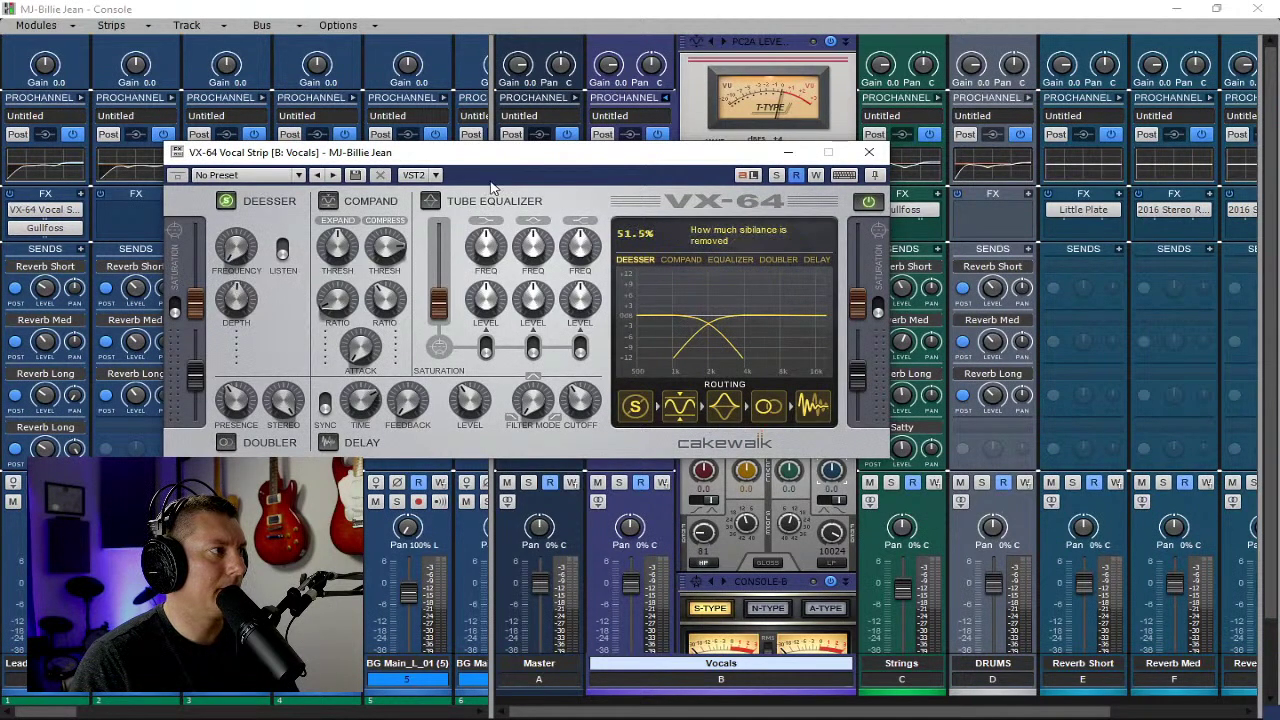
Enable the compander in the Vocals bus VX-64 with a compression threshold of -18.3 dB, close the plug-in and lower the bus fader slightly.
drag(508, 166, 706, 291)
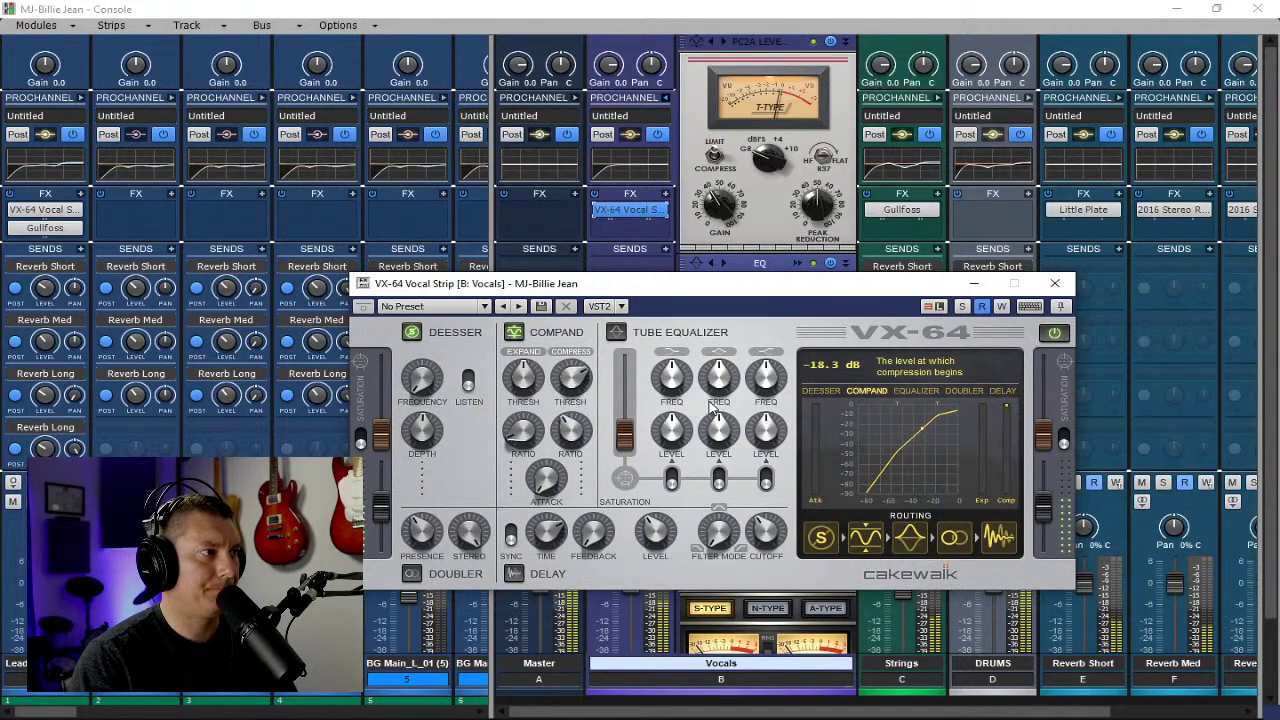
click(1054, 283)
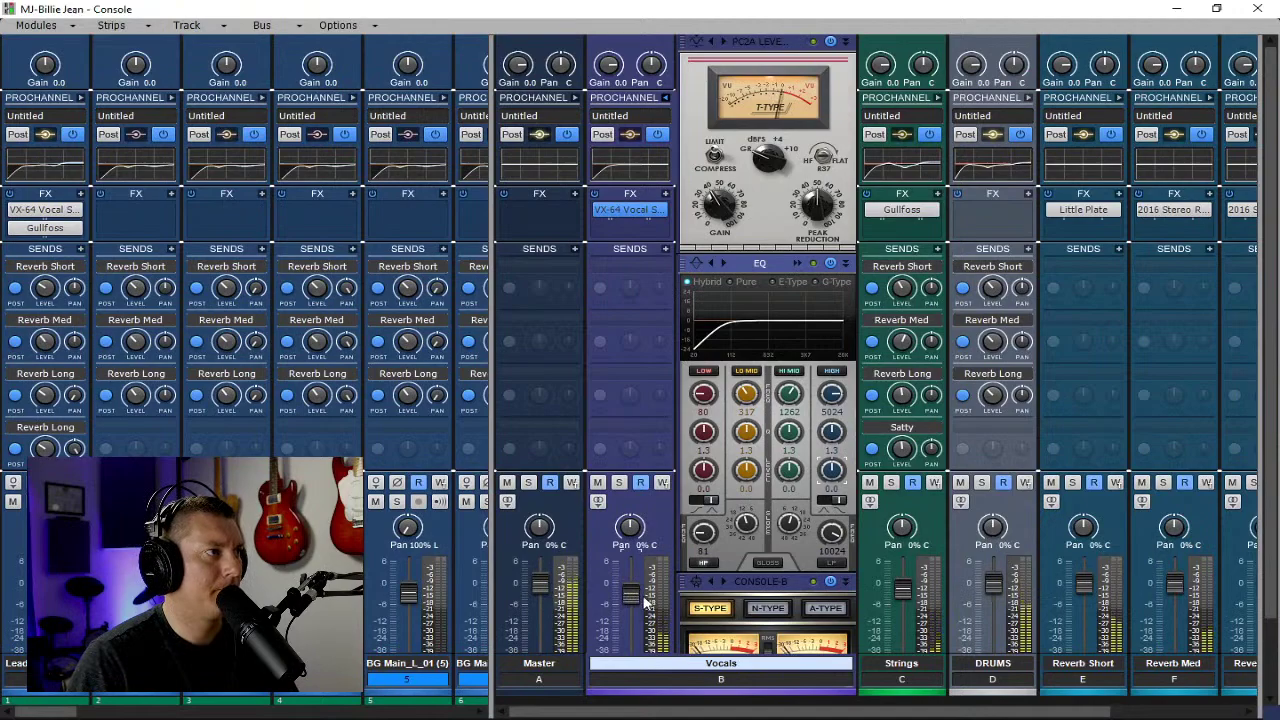
mouse_move(630, 598)
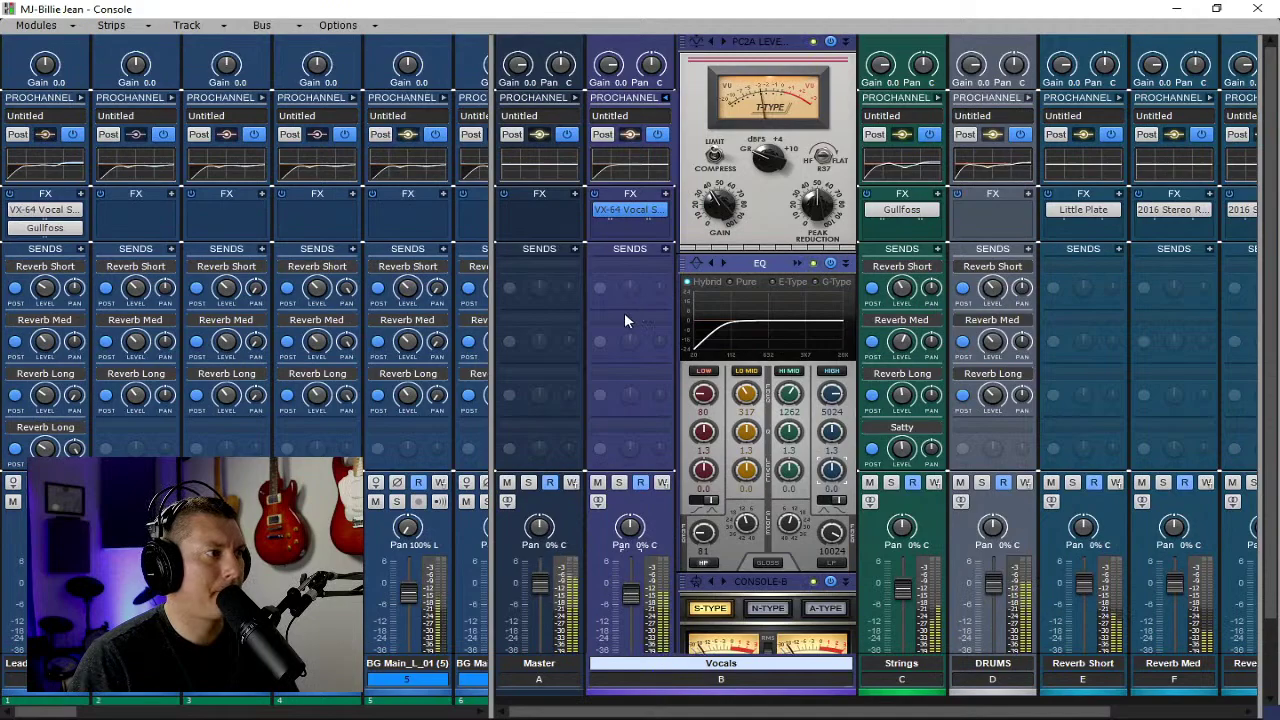
Add two Reverb Long sends to the Vocals bus, panned hard left and right at about -10 dB, and lower the bus fader.
click(665, 249)
click(714, 399)
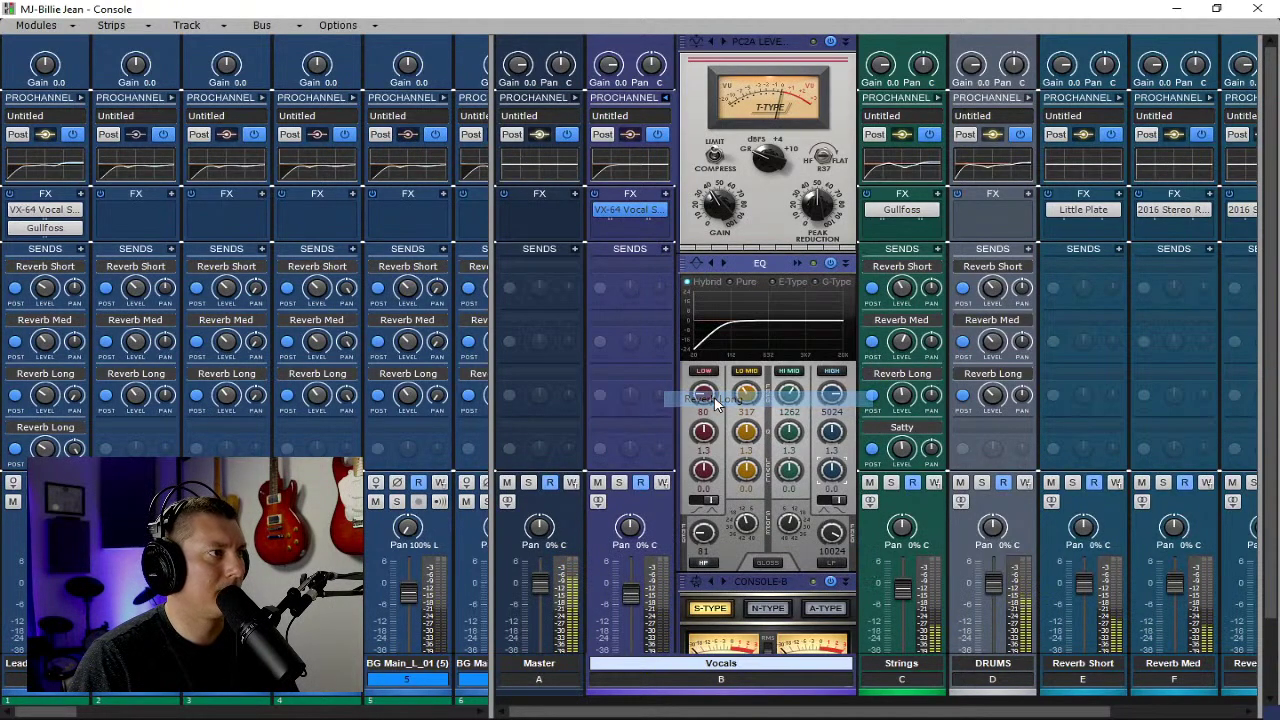
click(665, 251)
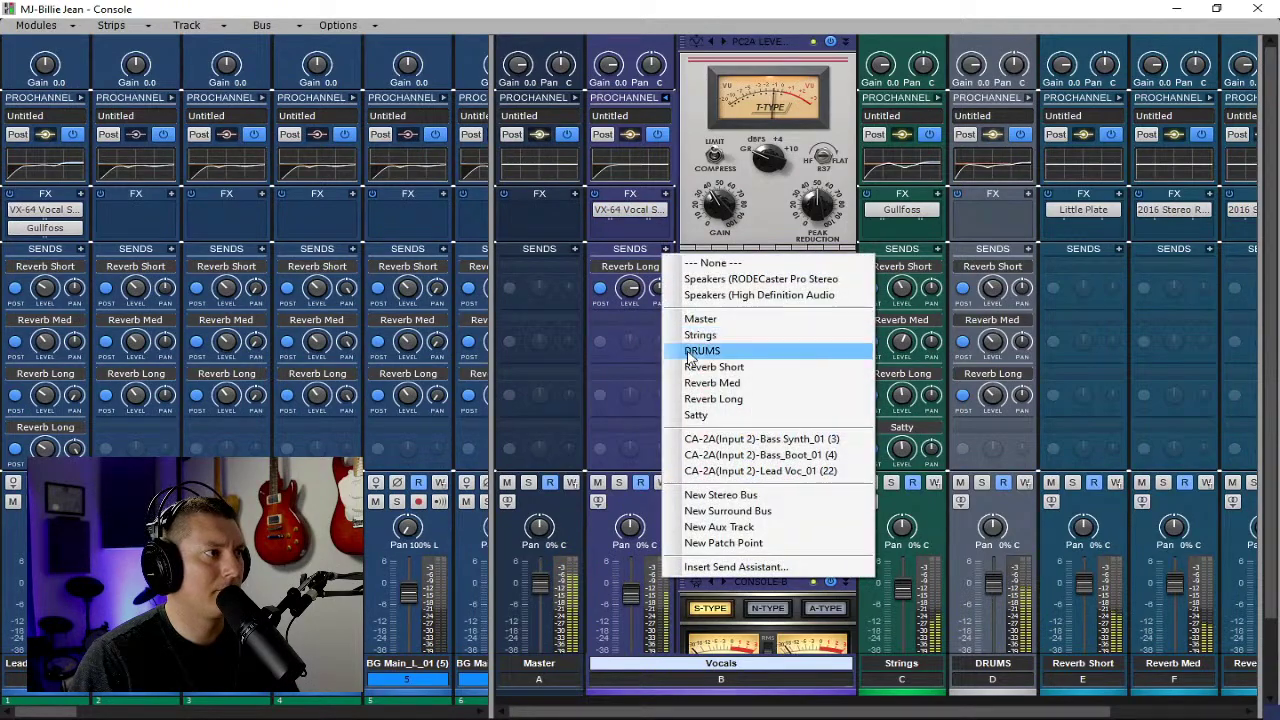
click(714, 399)
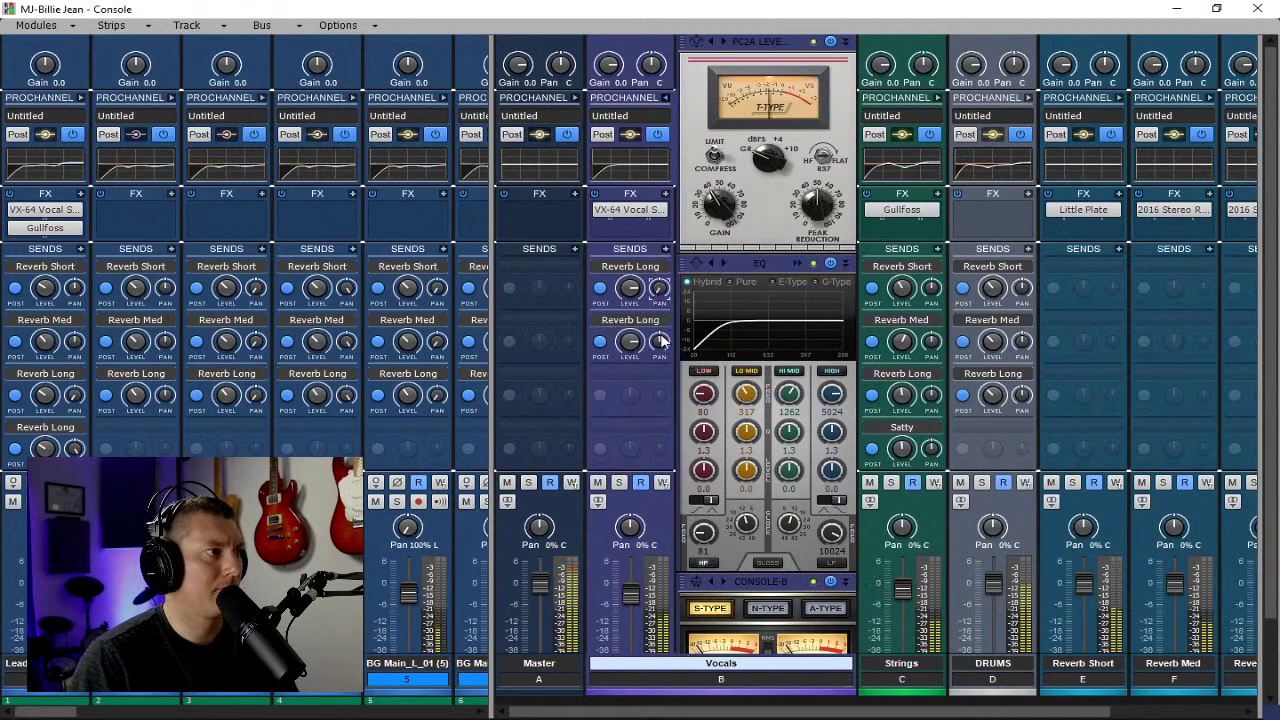
drag(629, 291, 629, 344)
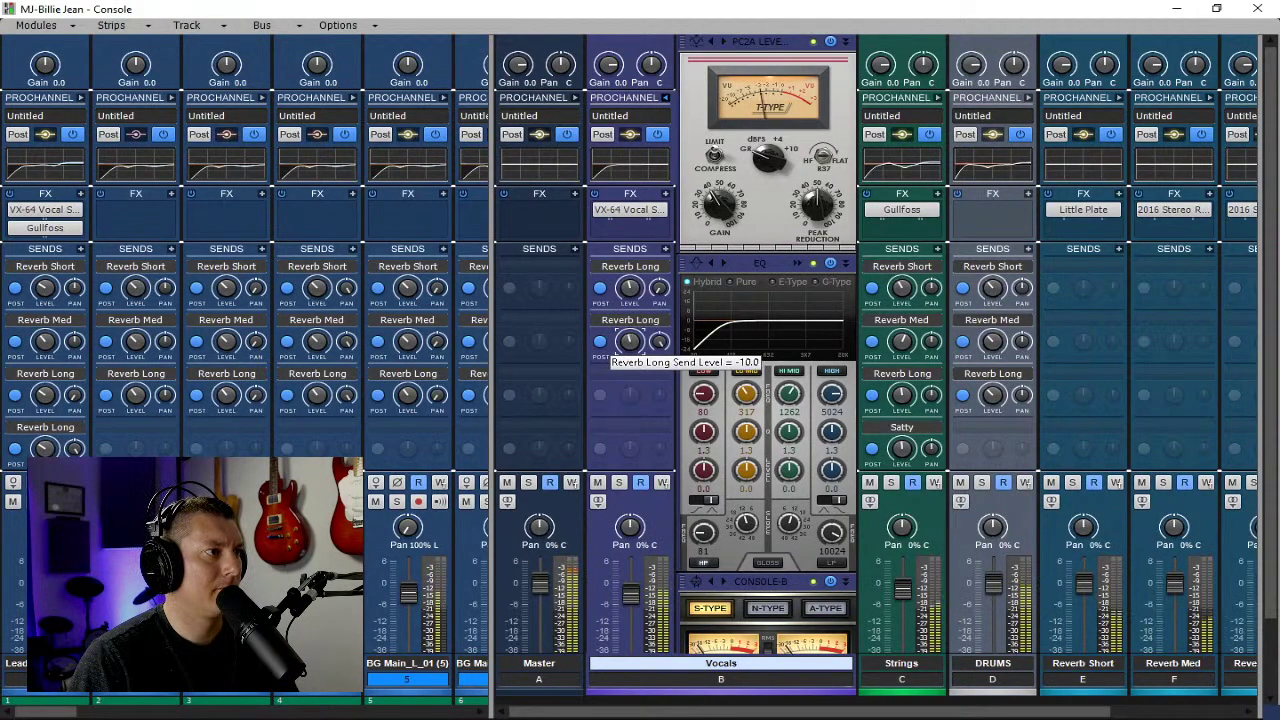
drag(629, 341, 629, 344)
drag(631, 594, 631, 603)
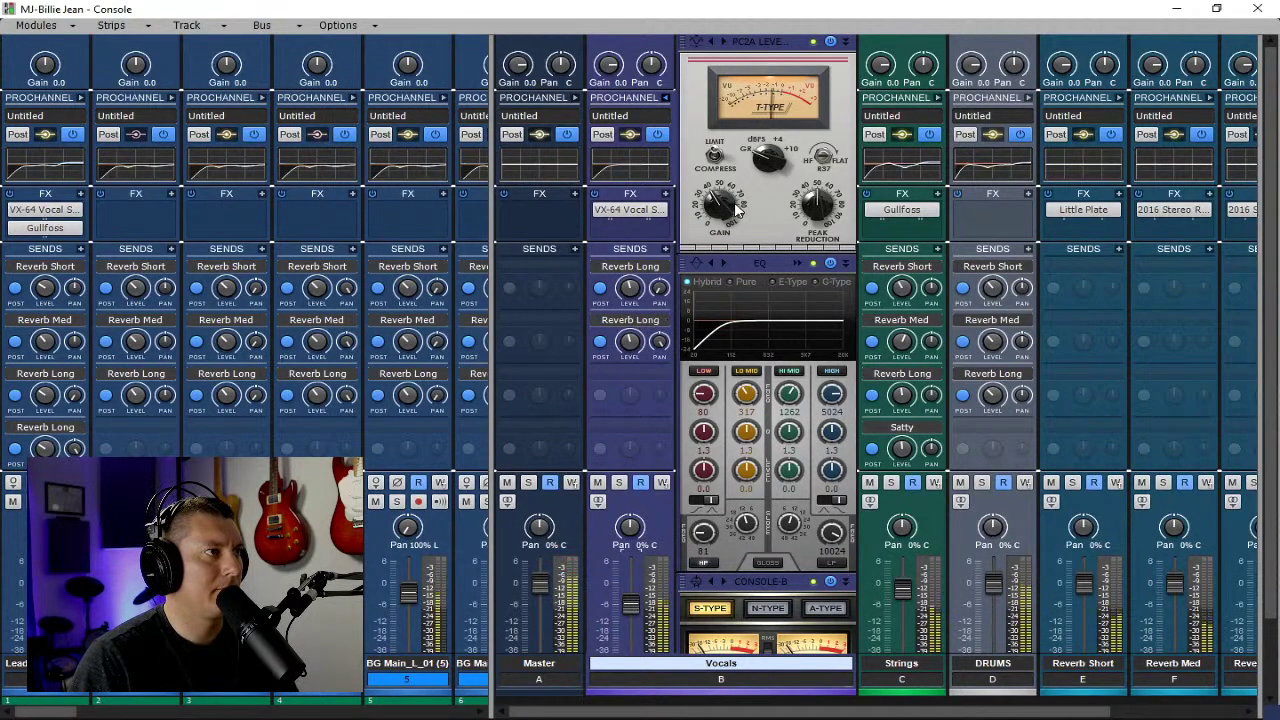
mouse_move(714, 206)
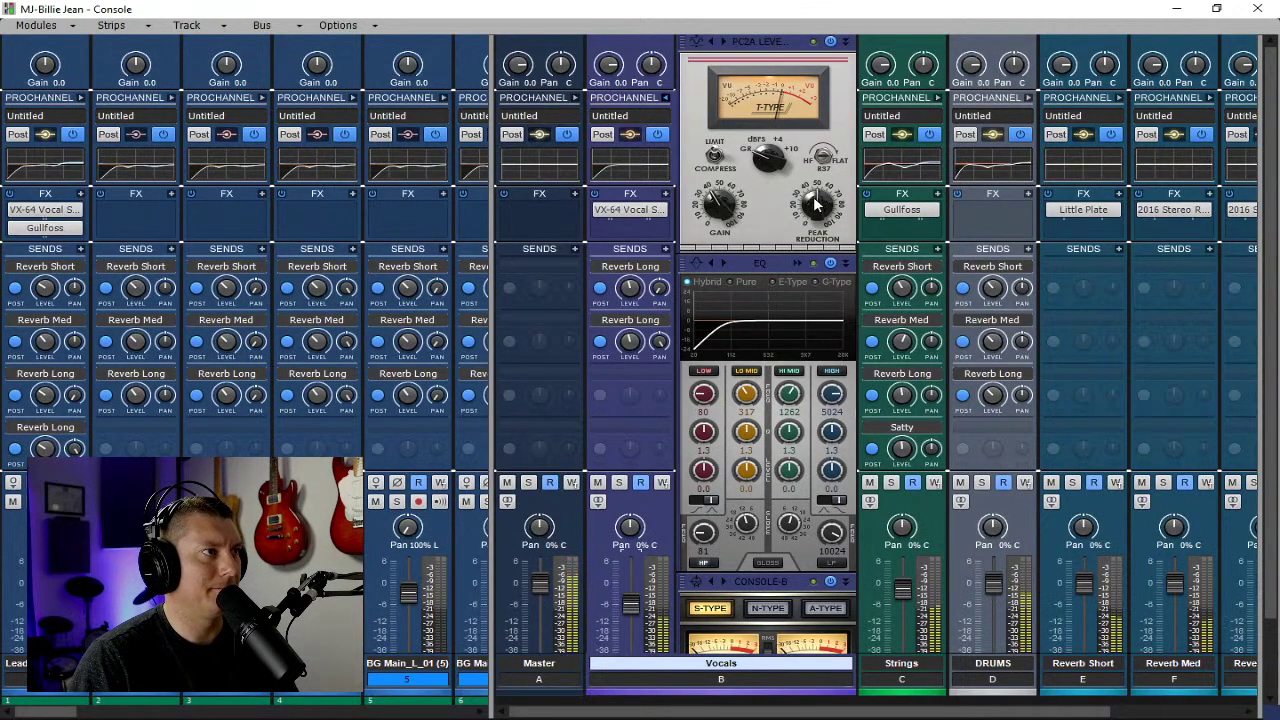
mouse_move(815, 203)
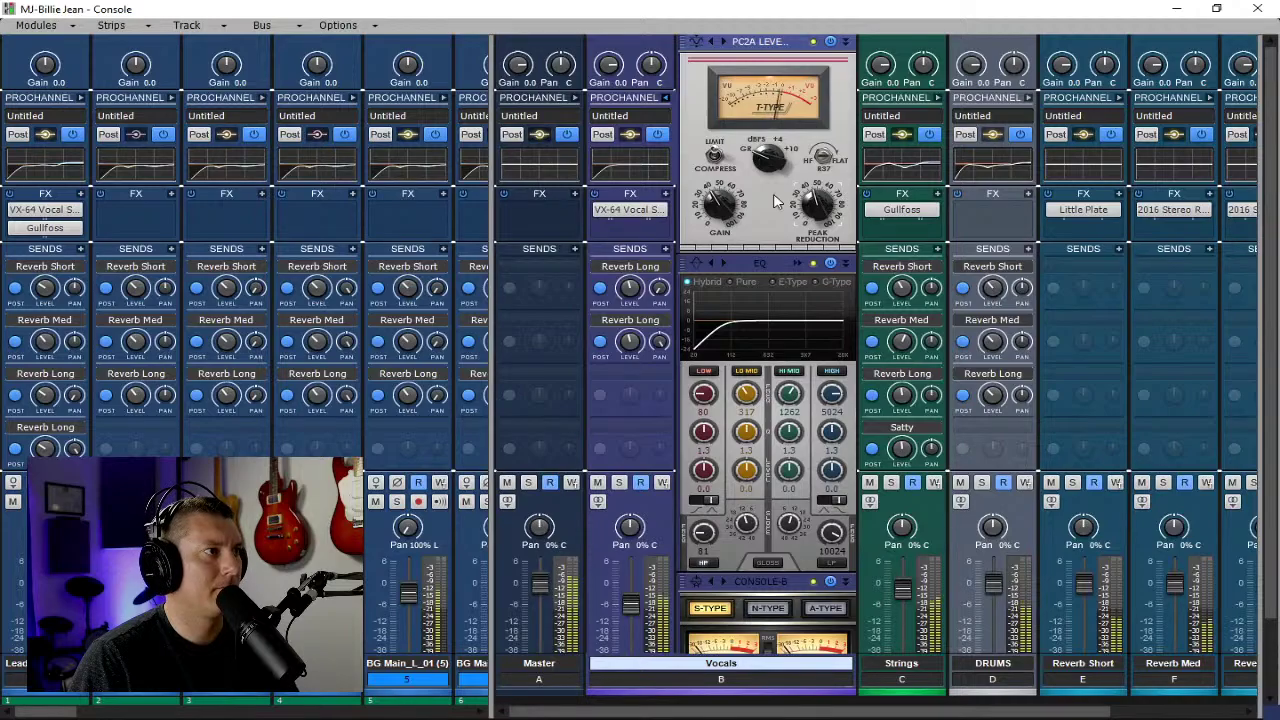
Enable the Vocals bus VX-64 tube equalizer, boost the low band 1.0 dB and raise the high band at 5.08 kHz, both with saturation.
double_click(658, 214)
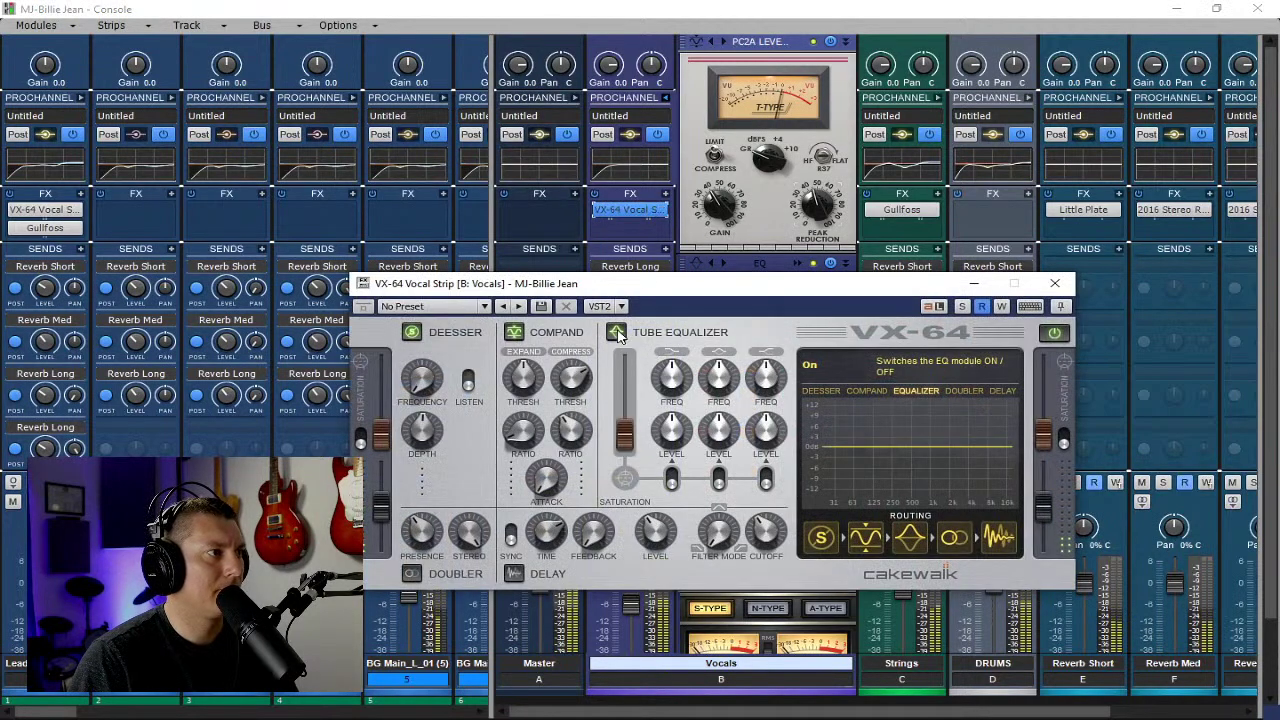
drag(625, 437, 668, 433)
click(673, 476)
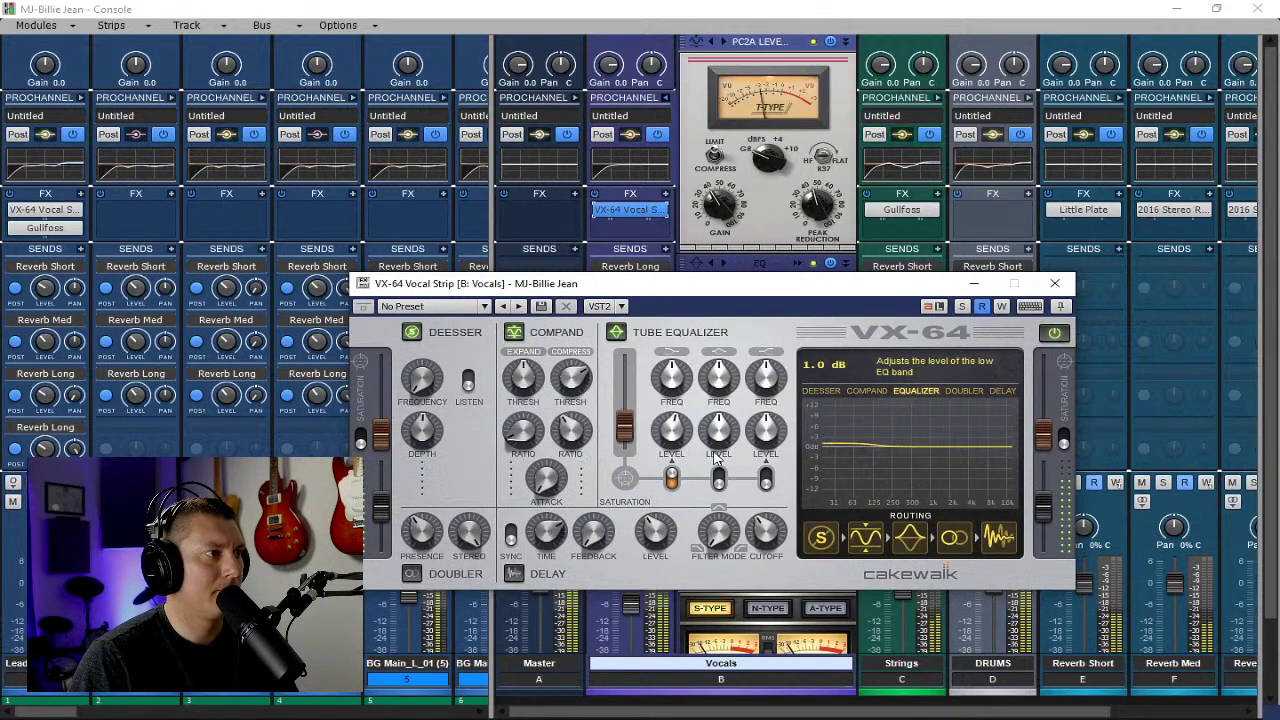
click(766, 480)
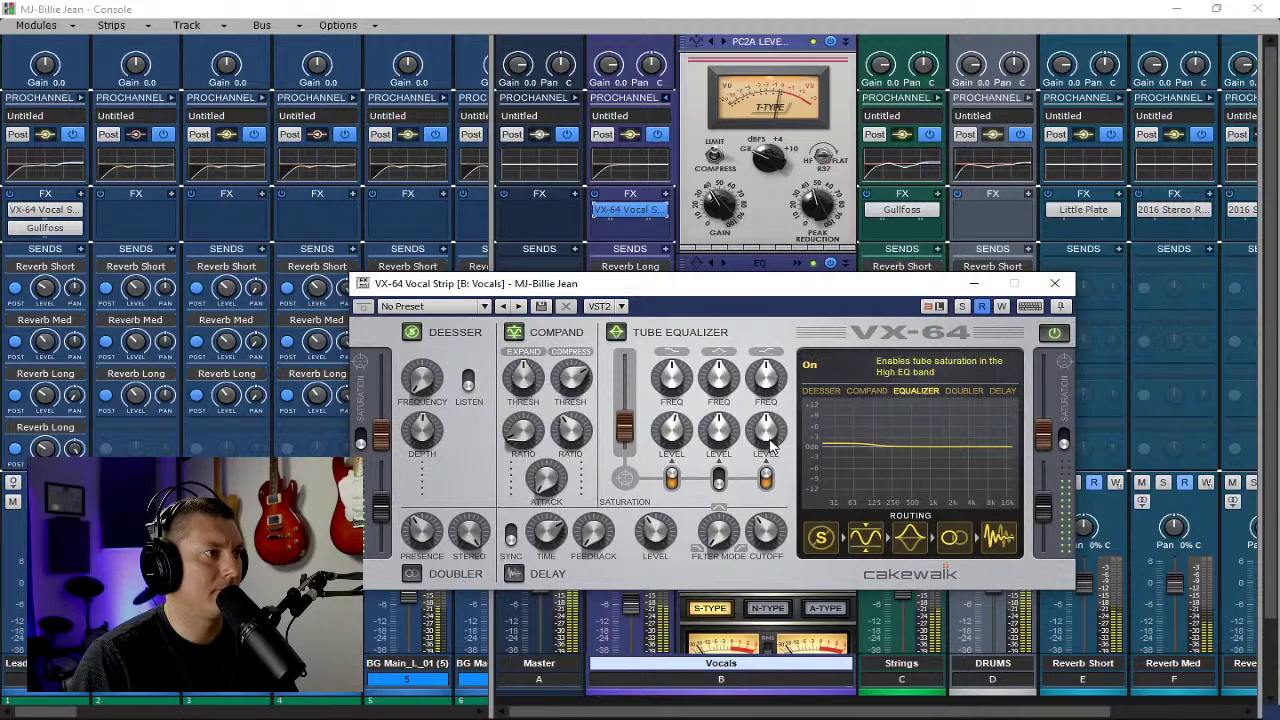
drag(767, 446, 767, 396)
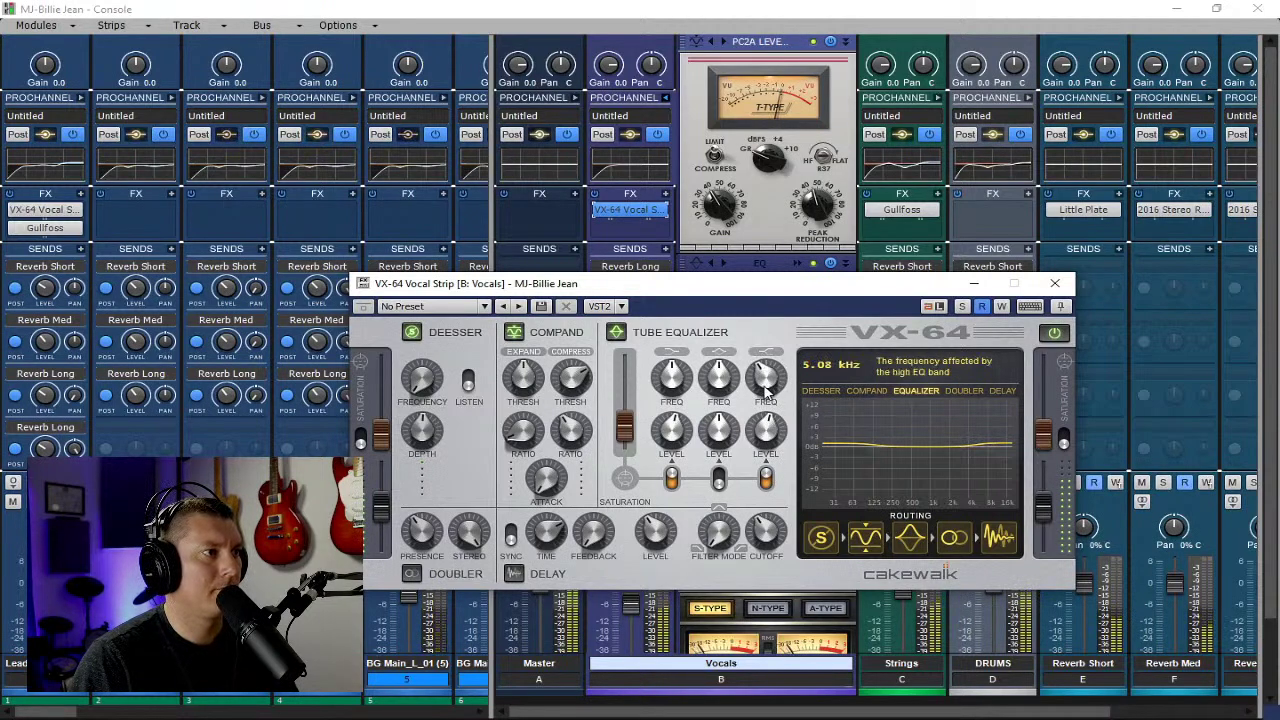
Enable tube saturation on the mid EQ band and cut it by 1.4 dB at 3.24 kHz.
click(719, 480)
drag(719, 440, 725, 456)
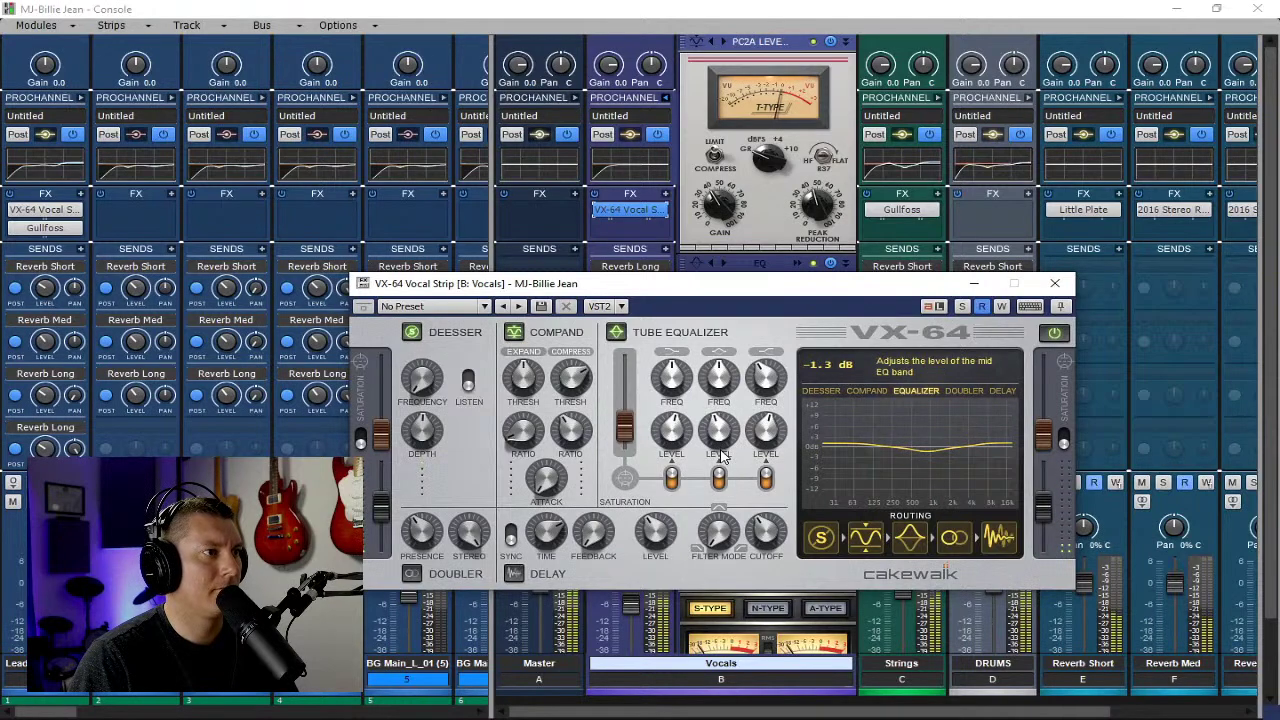
drag(720, 400, 716, 328)
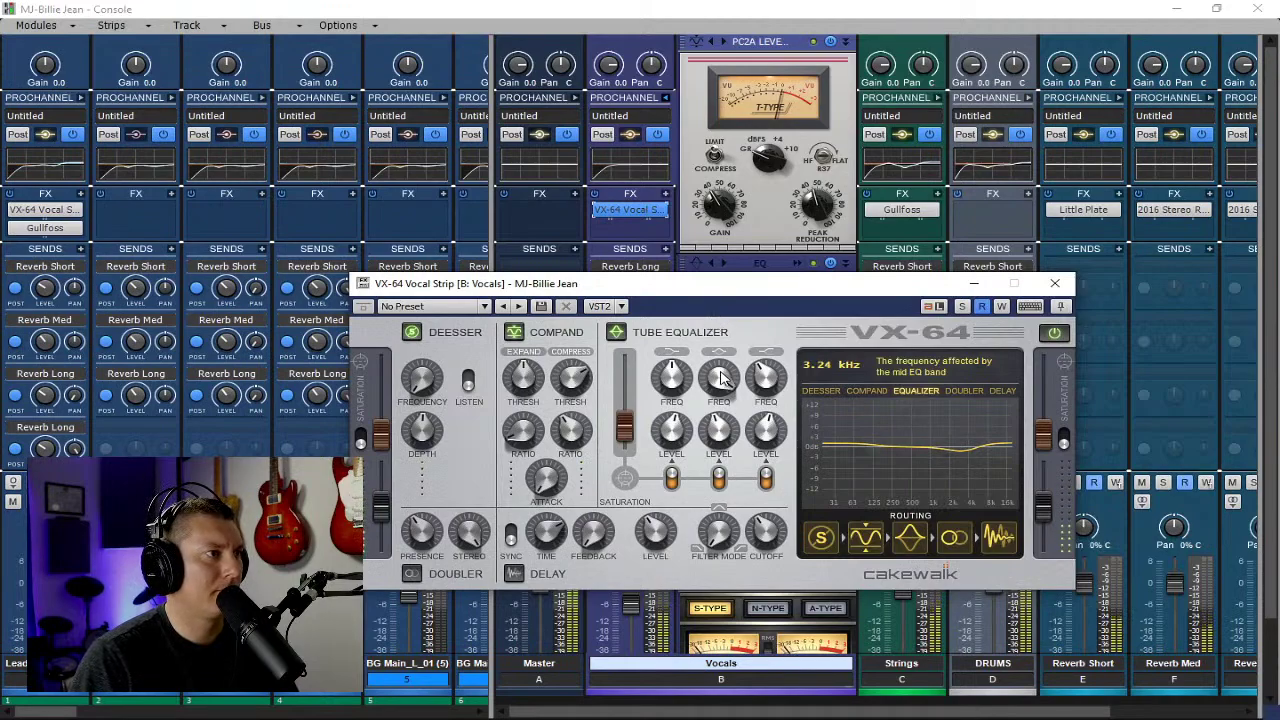
drag(725, 437, 725, 435)
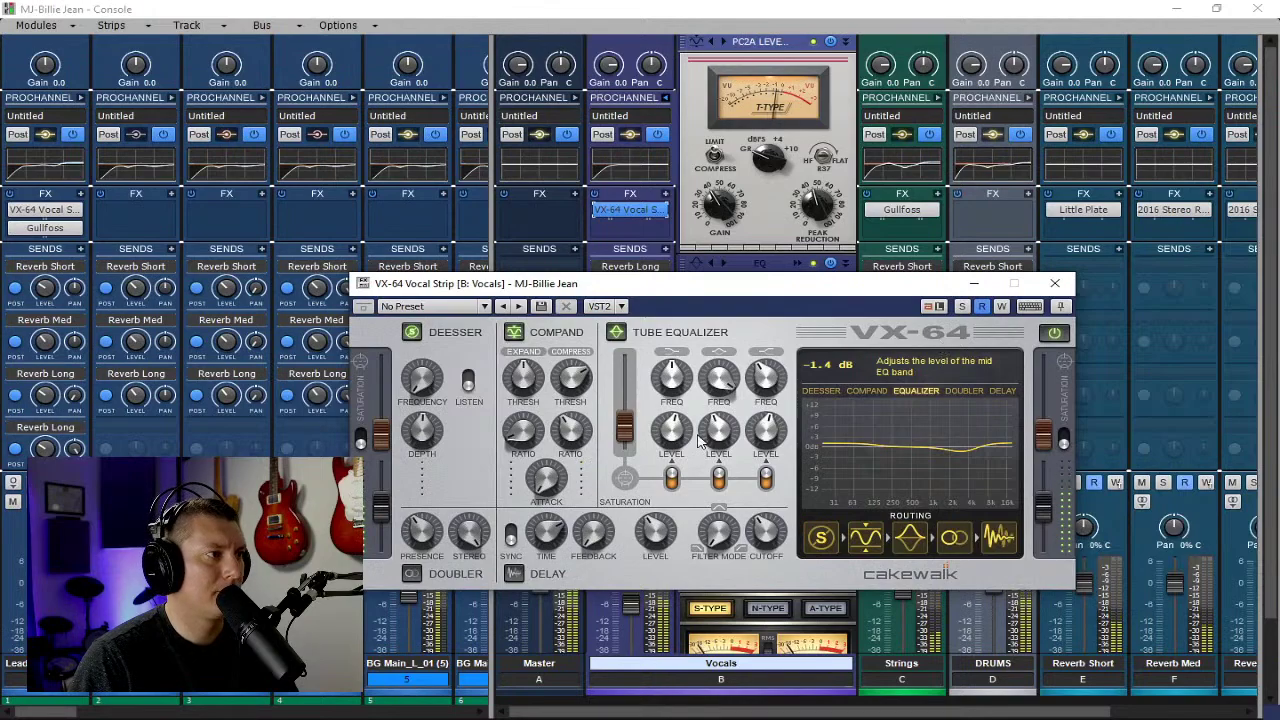
Turn on the VX-64 doubler module for the Vocals bus and close the plug-in window.
click(411, 574)
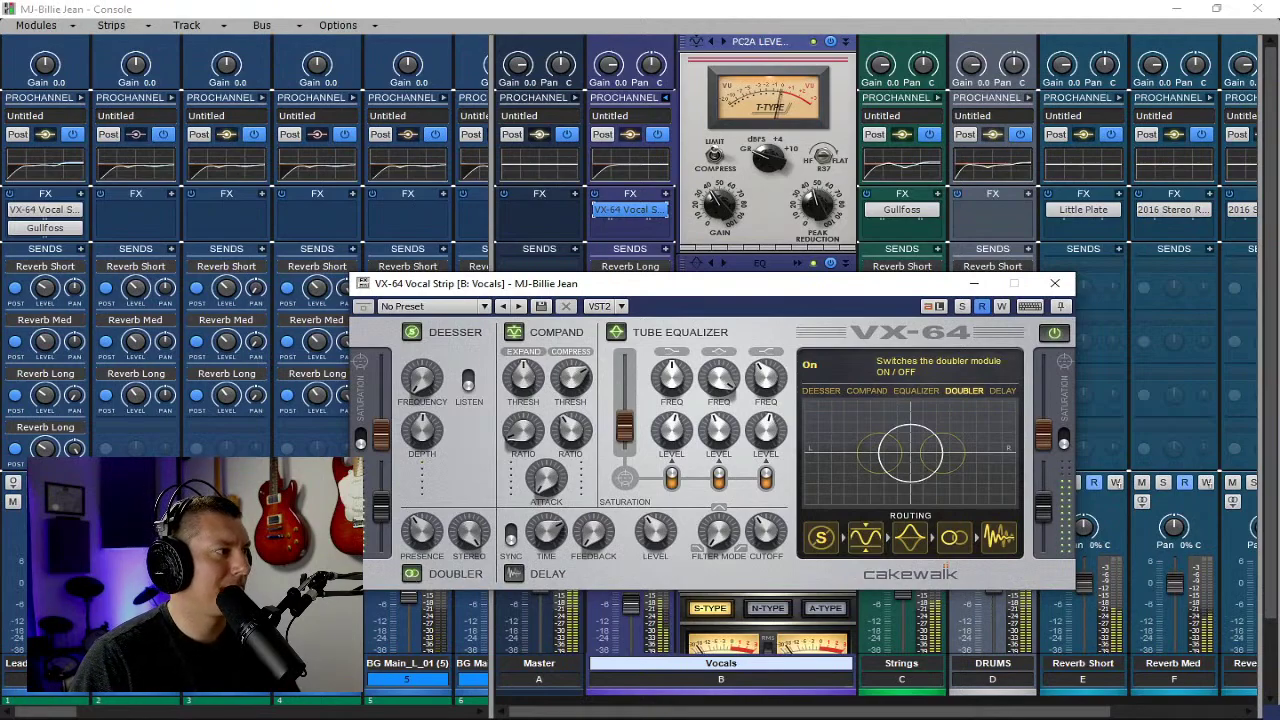
click(721, 663)
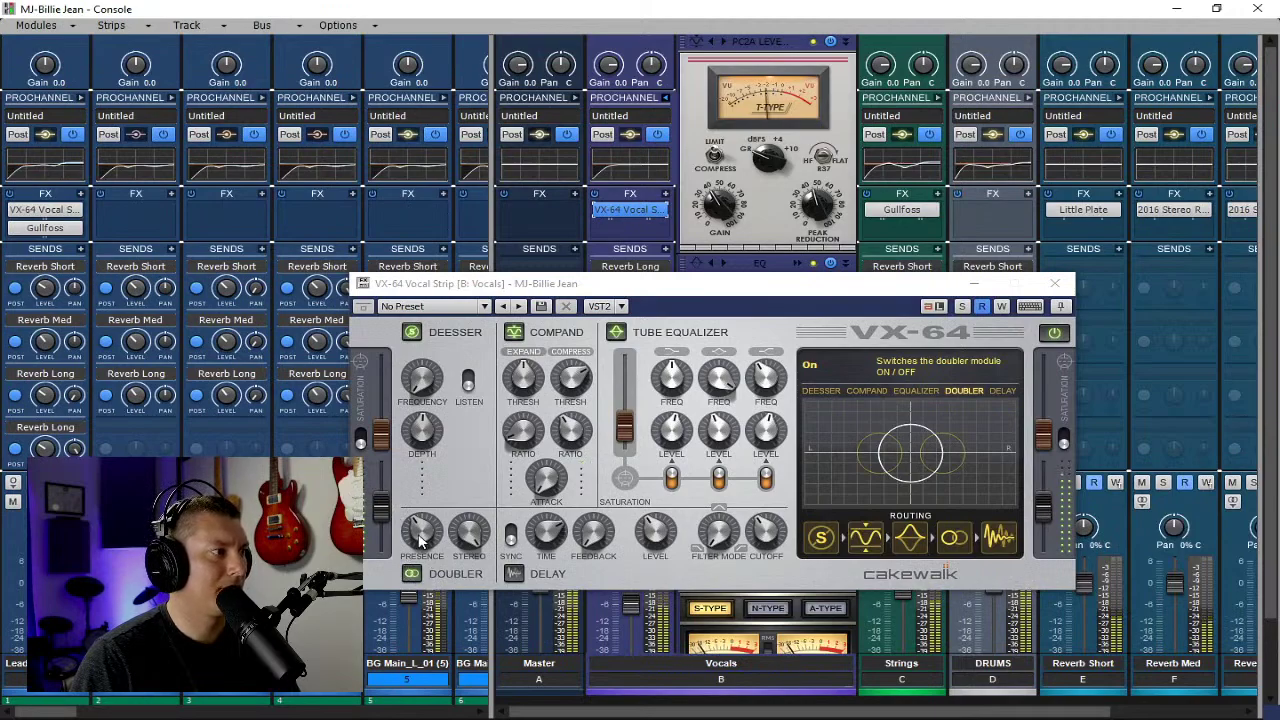
click(1055, 286)
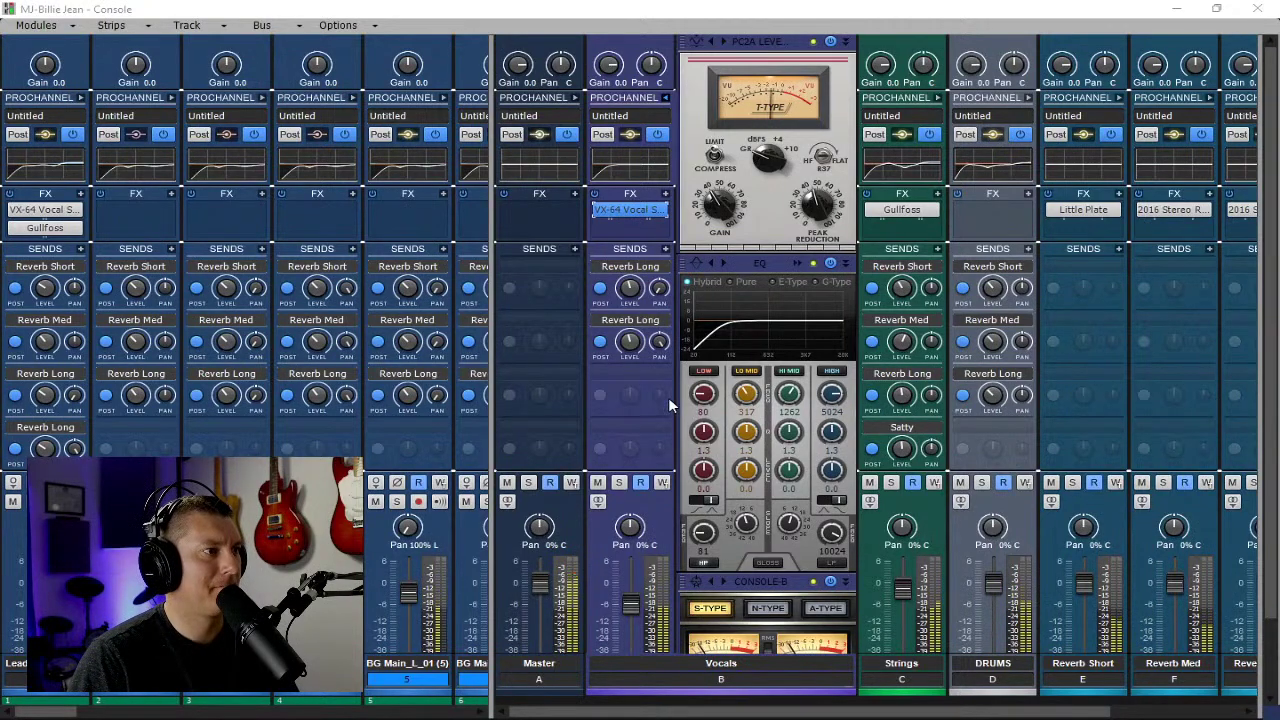
Collapse the Vocals bus ProChannel and widen the console's track section.
scroll(735, 375, up, 2)
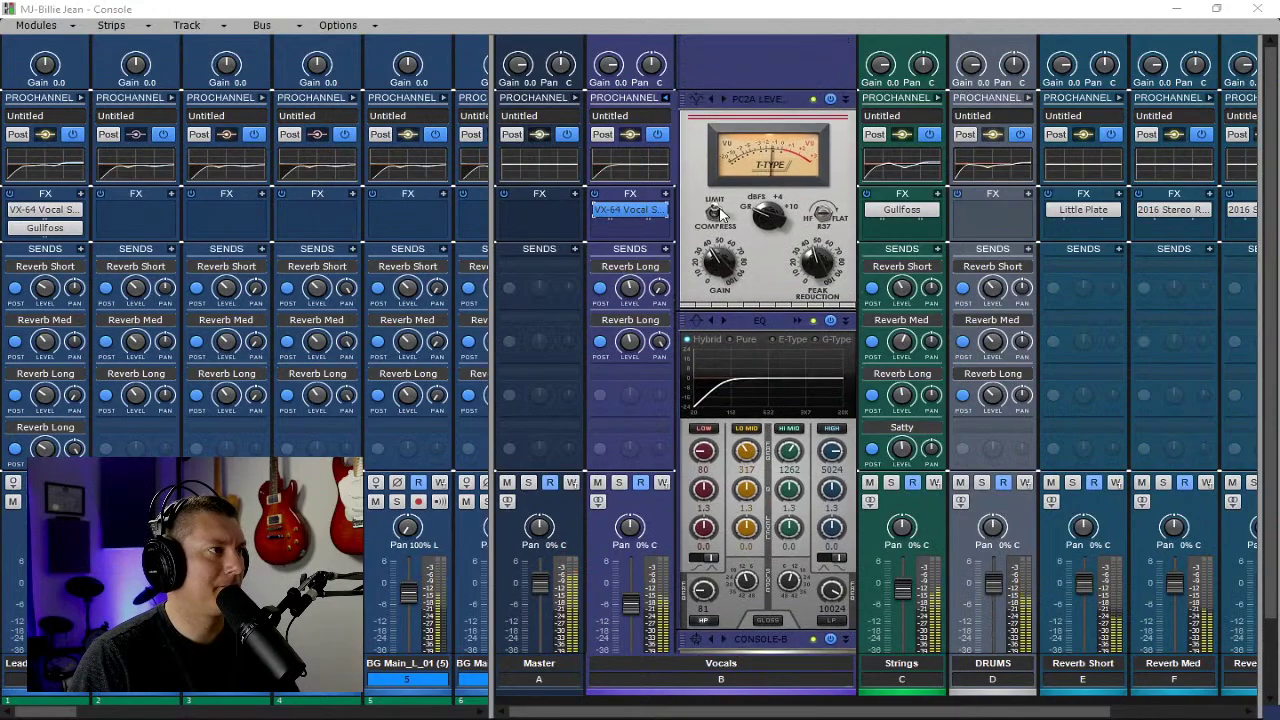
click(666, 100)
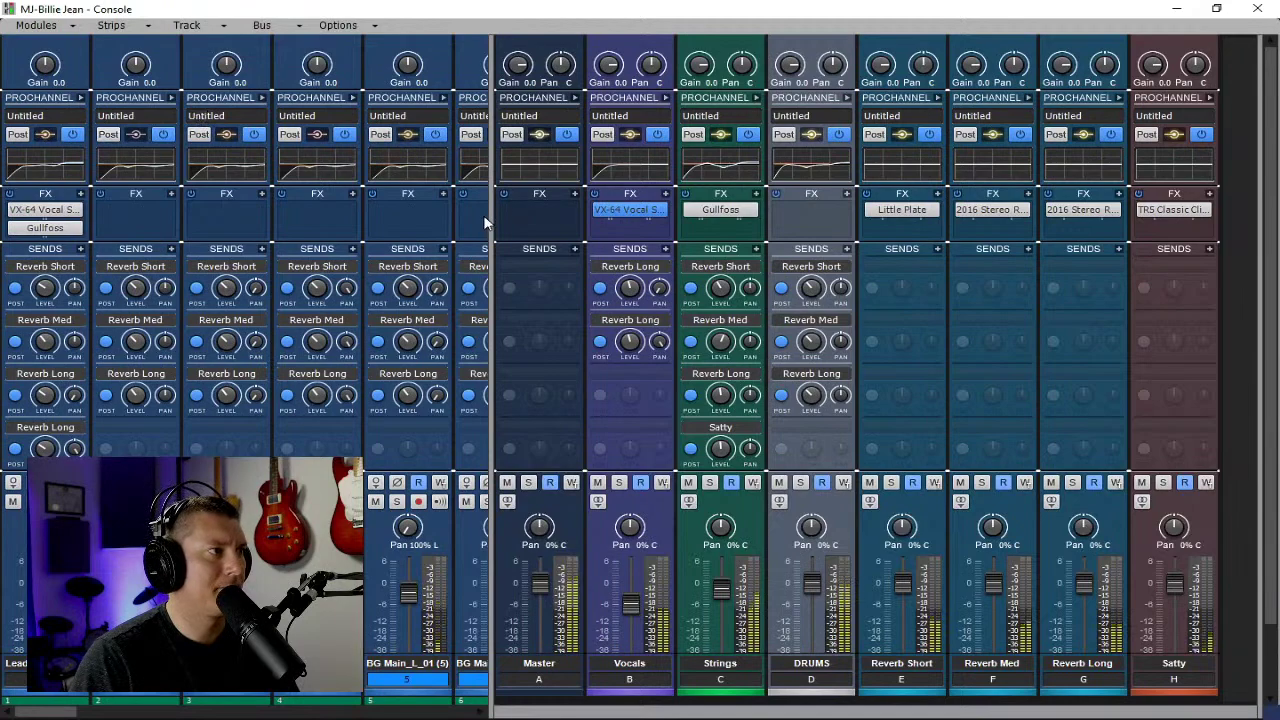
drag(488, 222, 530, 222)
On the Master bus EQ, set a 20 Hz high-pass, try a 20000 Hz low-pass, and cut the 317 Hz low-mid band by 0.9 dB.
click(615, 97)
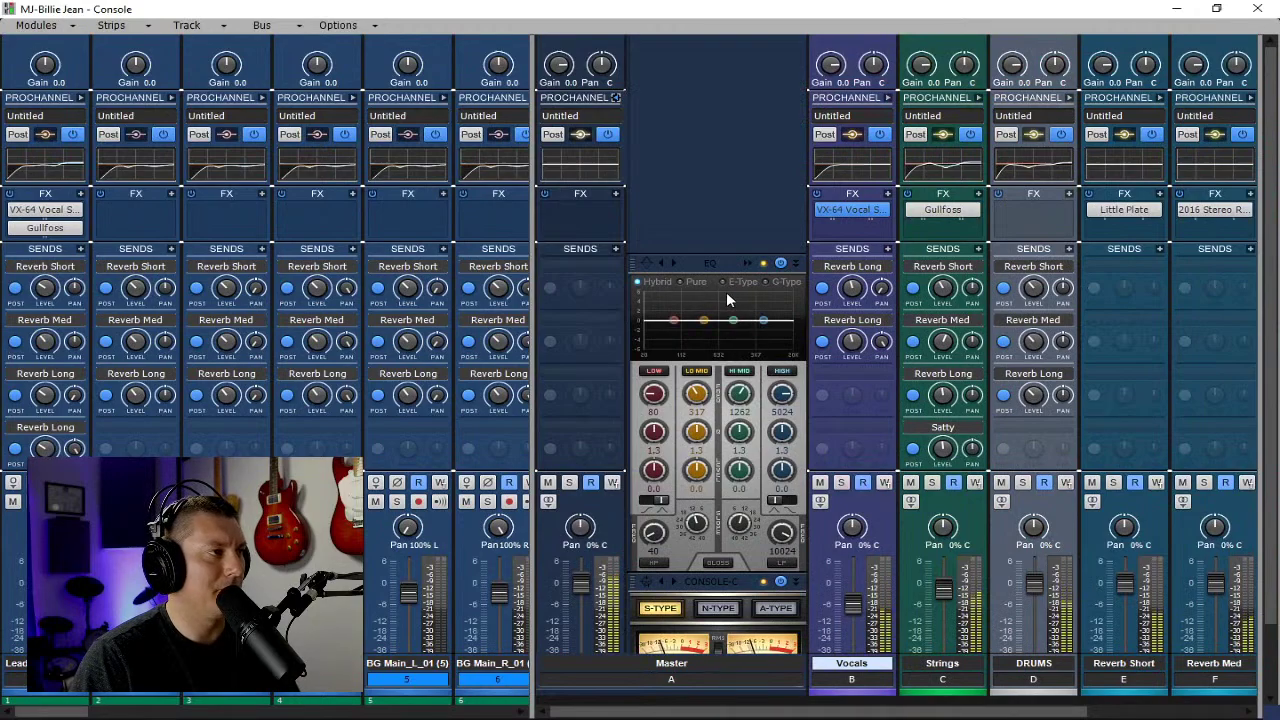
click(656, 562)
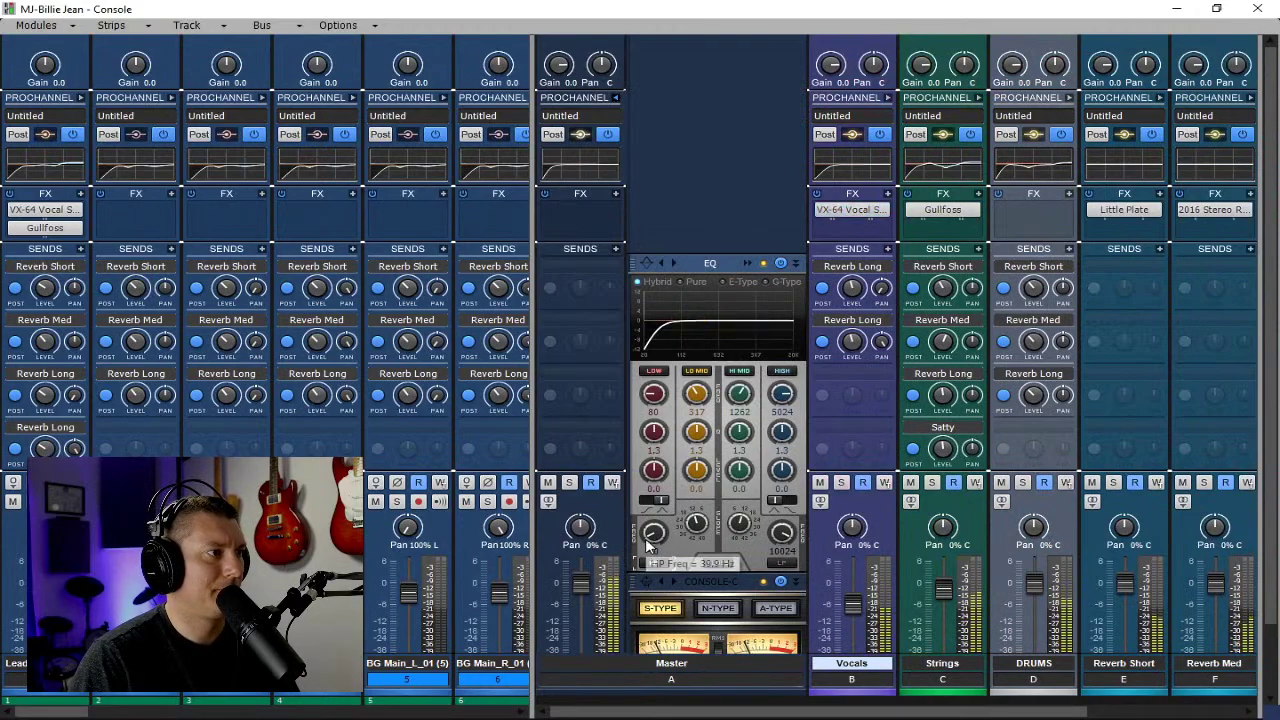
drag(653, 540, 653, 580)
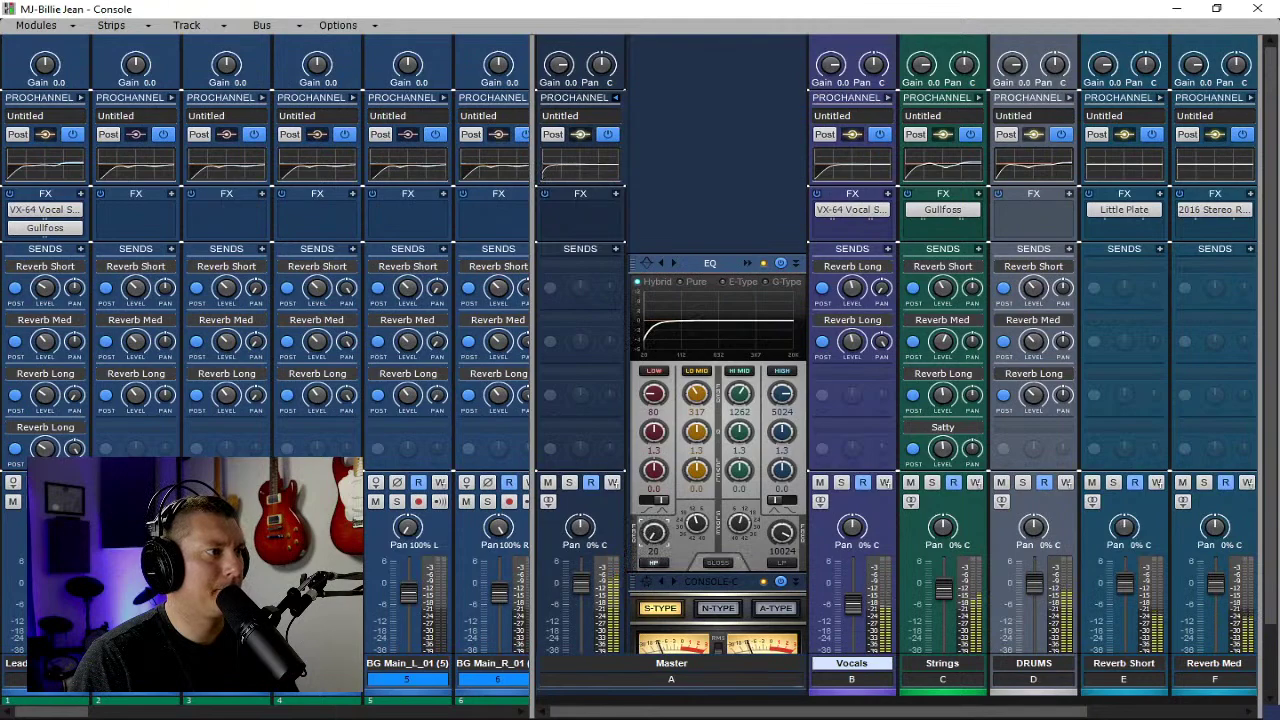
click(783, 564)
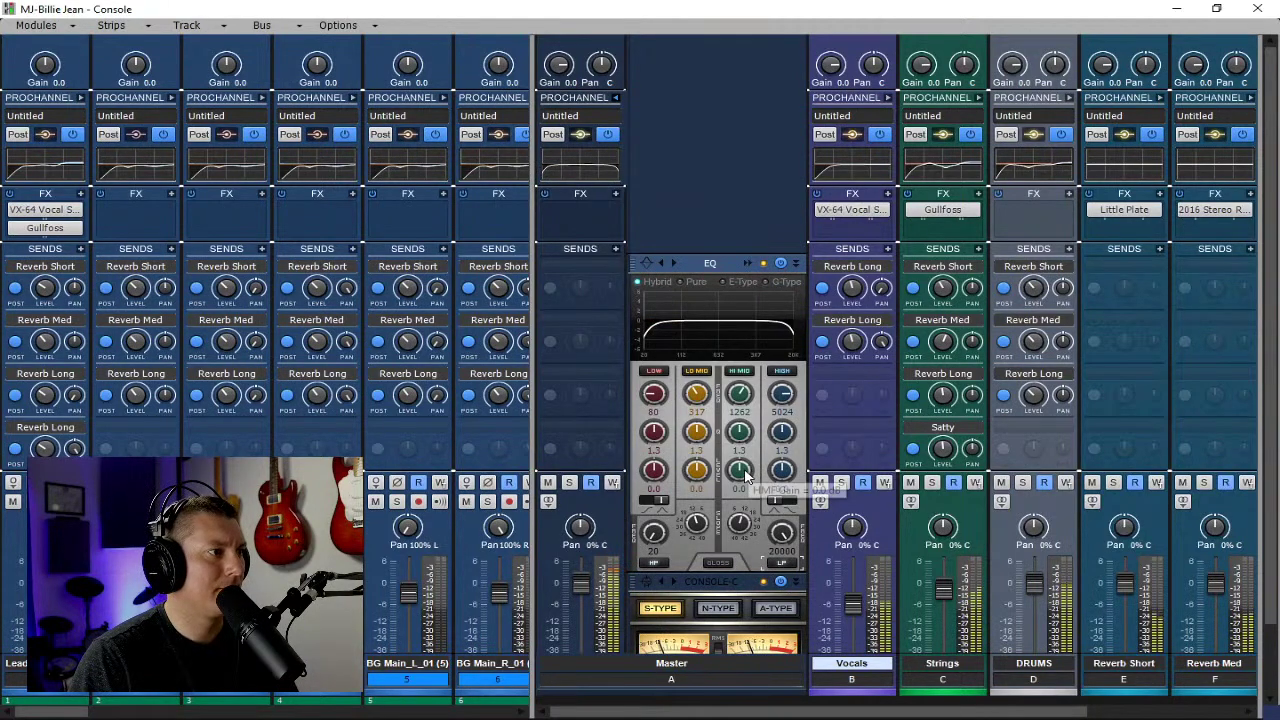
click(786, 566)
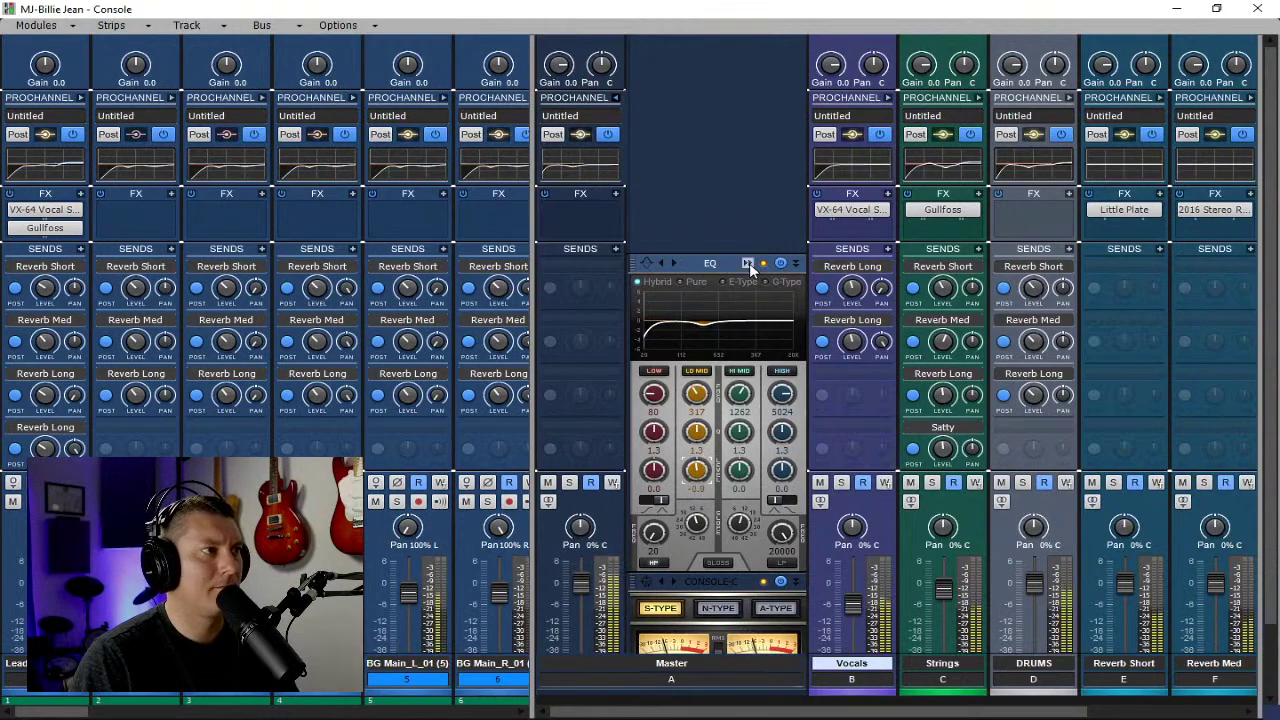
click(615, 94)
Insert the Drawmer S73 compressor on the Master bus and switch its style to Clarity 2.
click(606, 224)
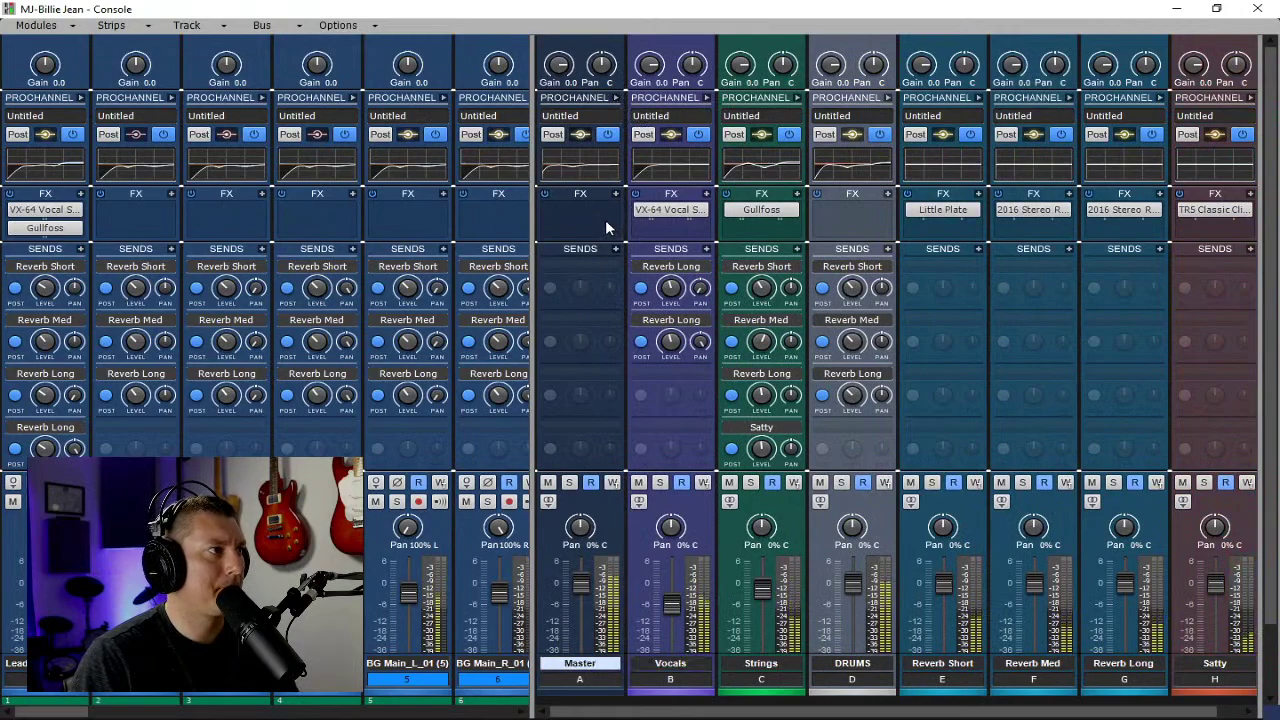
click(616, 194)
mouse_move(805, 222)
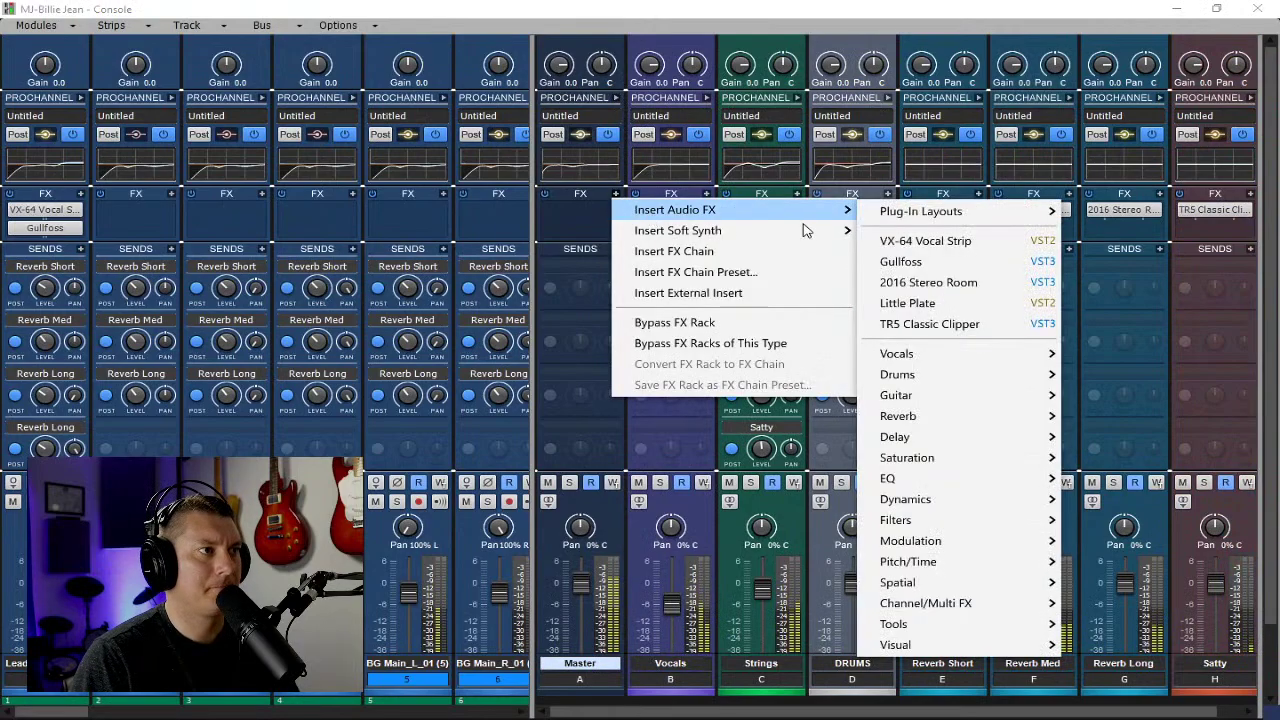
mouse_move(975, 506)
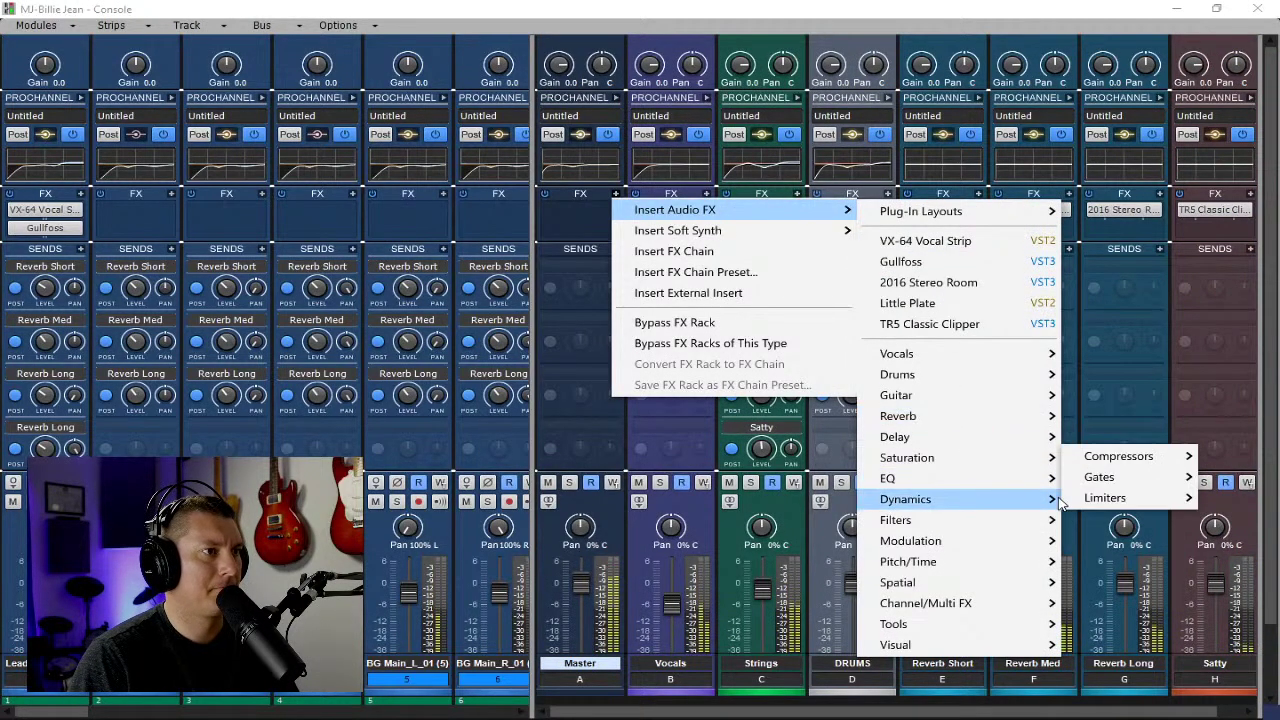
mouse_move(1100, 497)
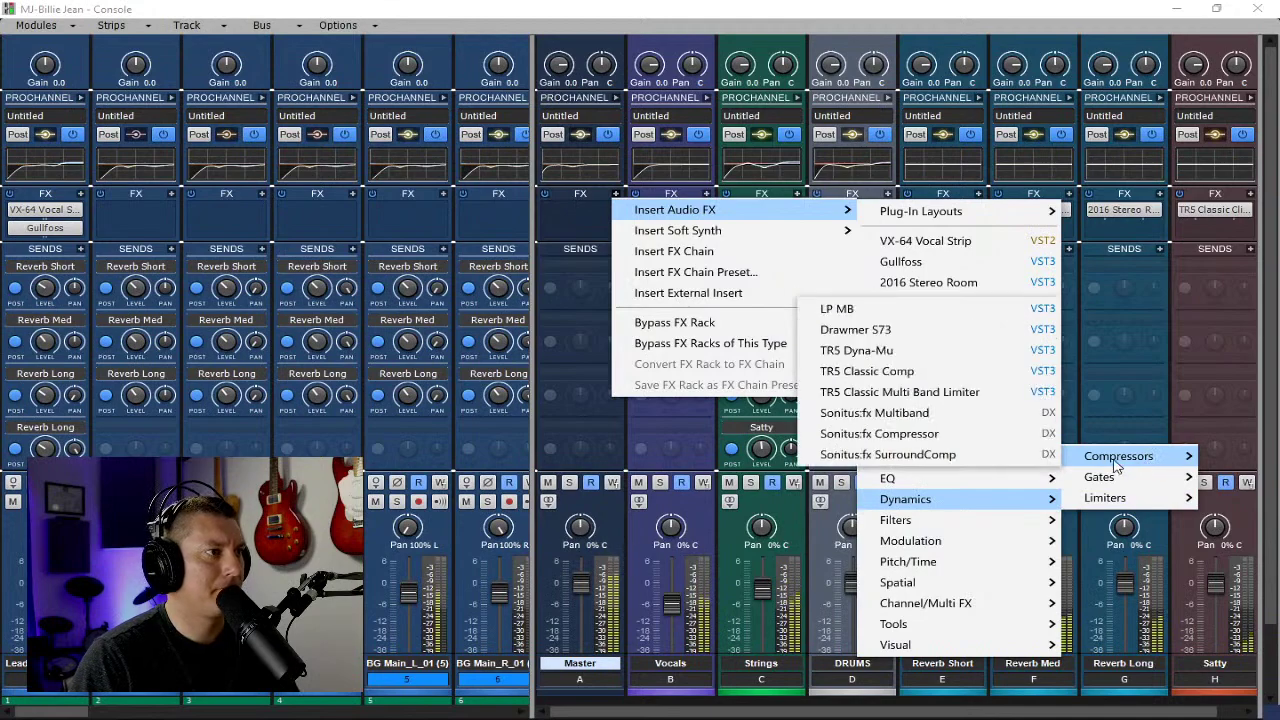
click(919, 325)
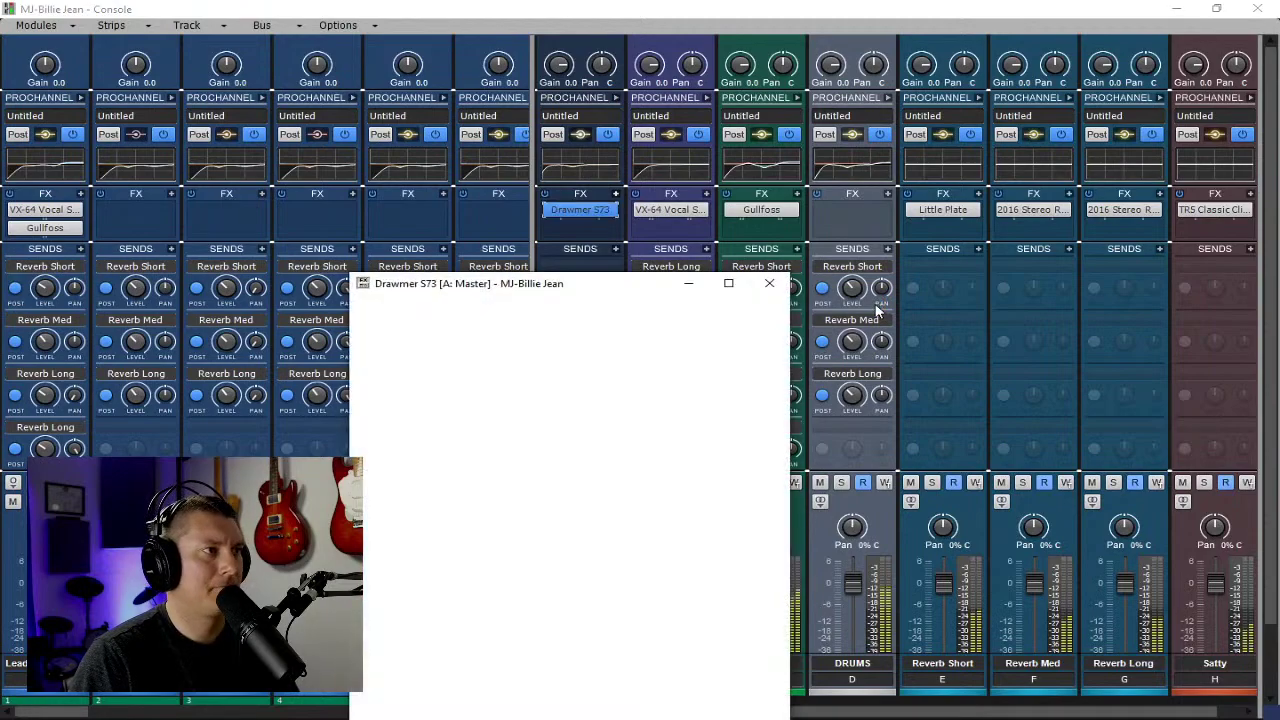
drag(655, 289, 731, 118)
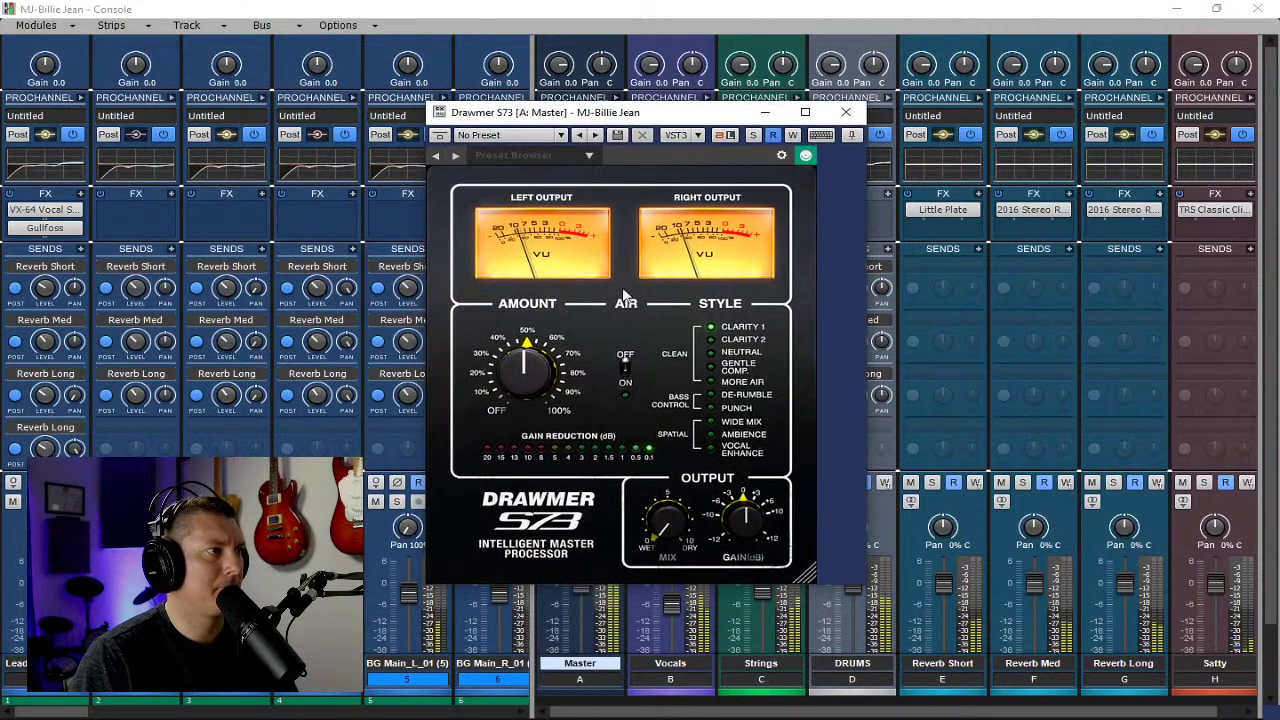
mouse_move(519, 377)
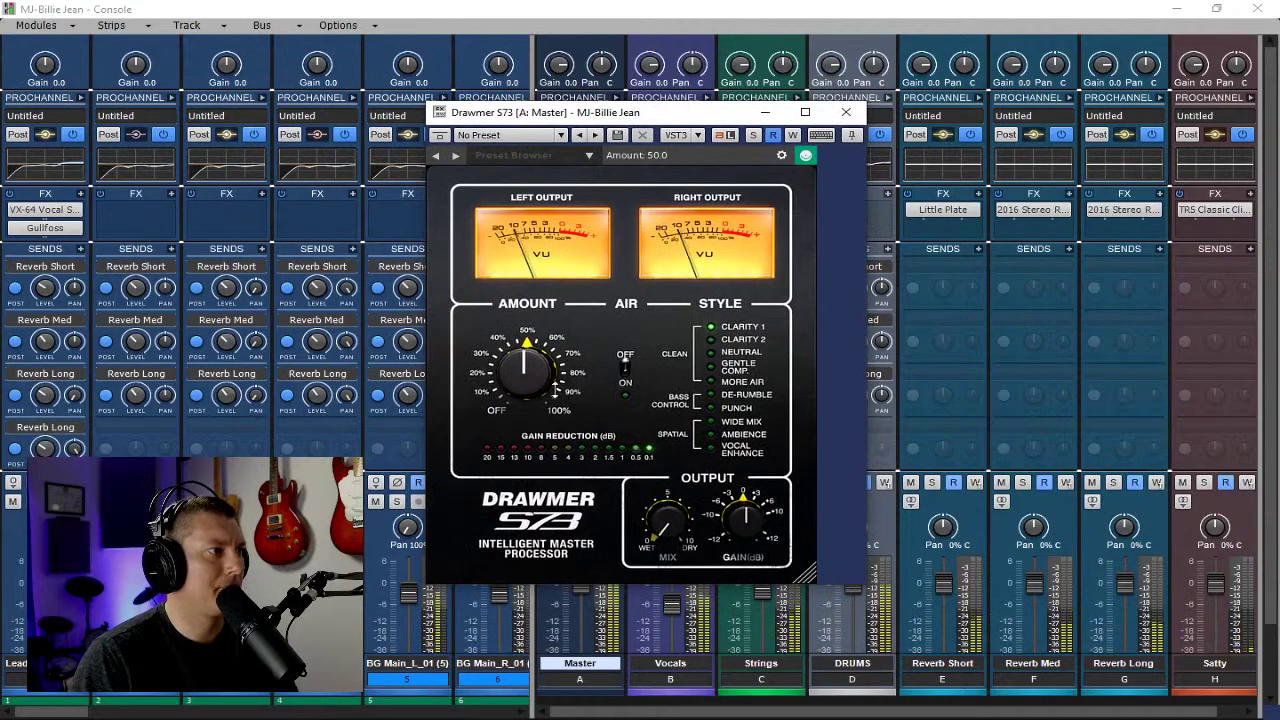
click(712, 342)
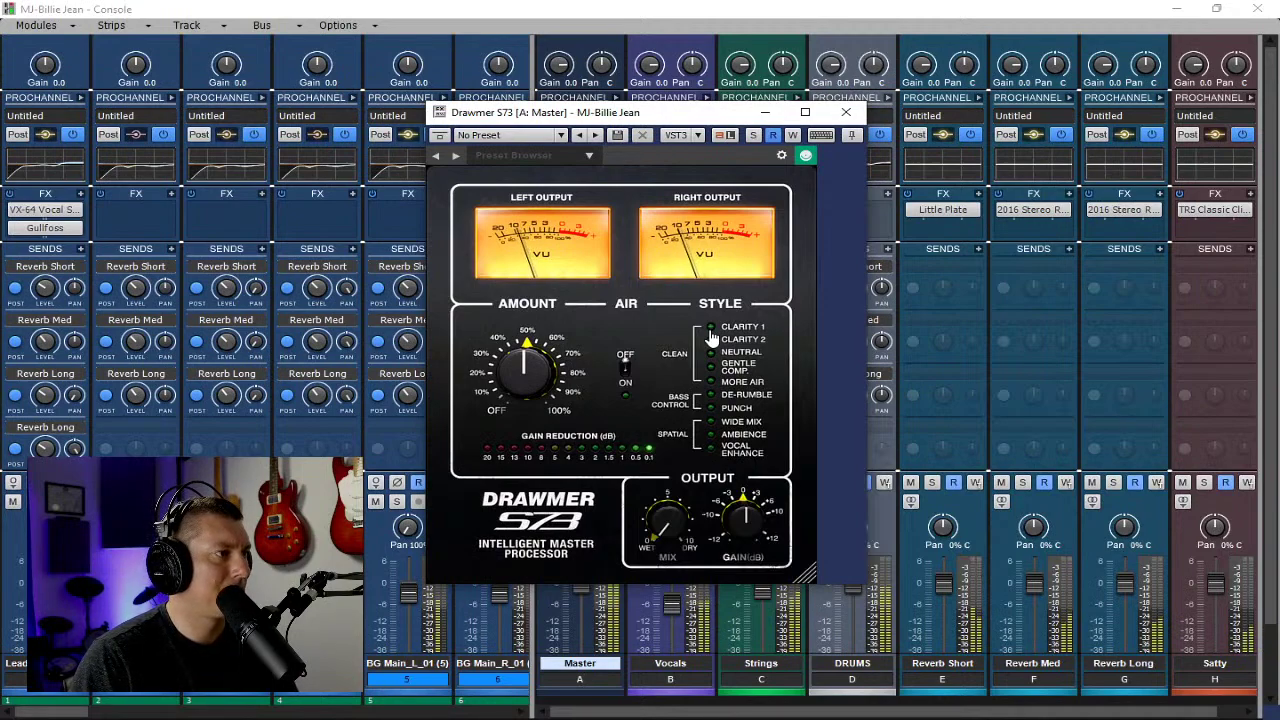
Set the Master bus Drawmer S73 to the Clarity 1 style with the wet/dry mix at 4.9, and close its window.
click(711, 339)
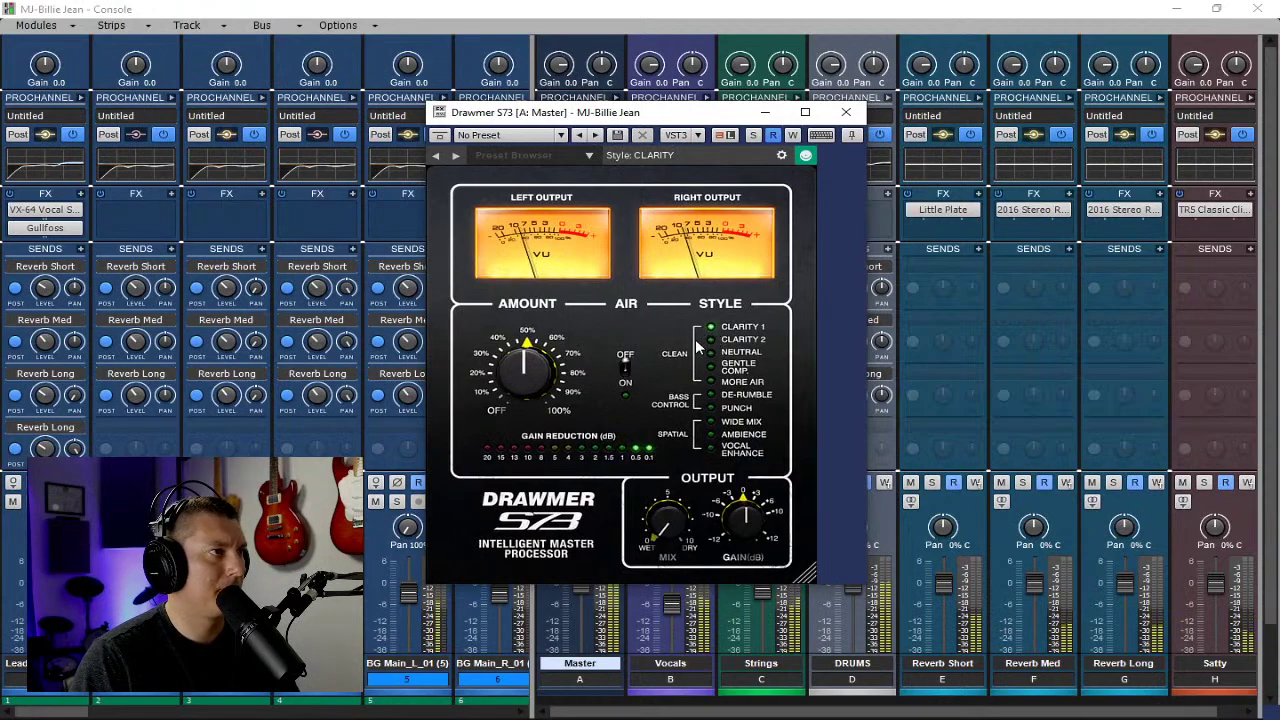
drag(665, 520, 665, 560)
double_click(665, 520)
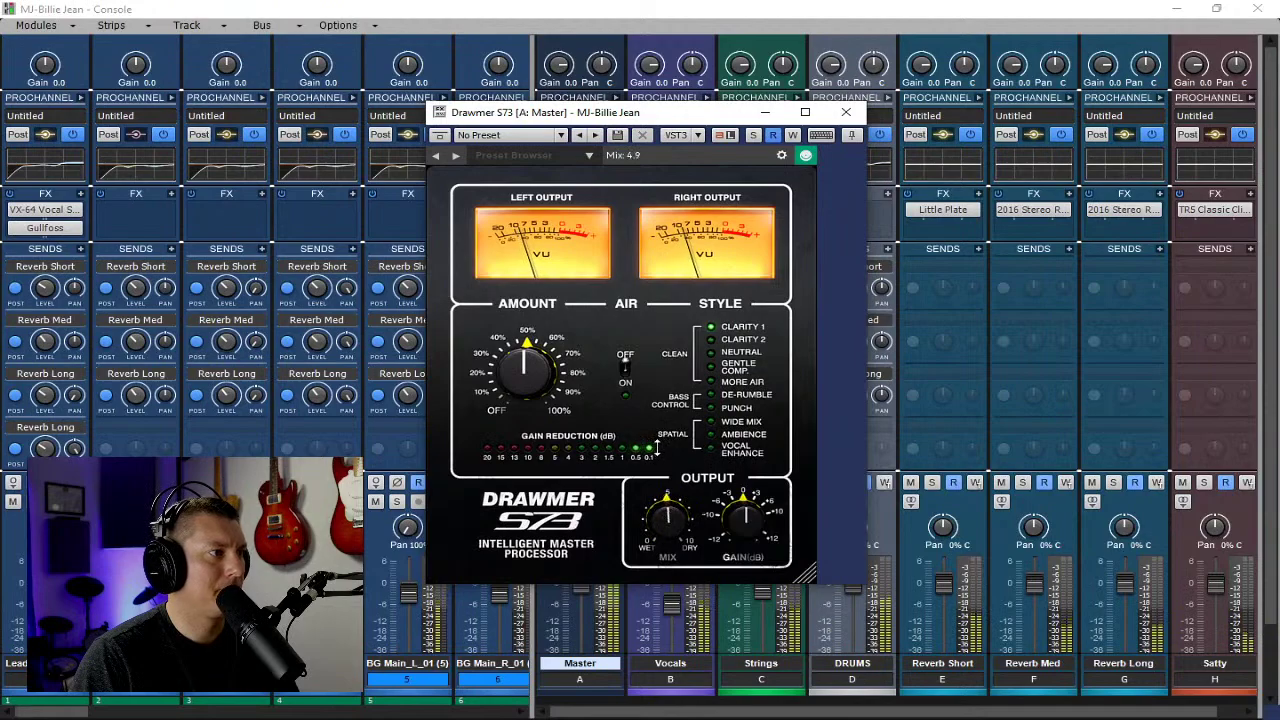
click(846, 112)
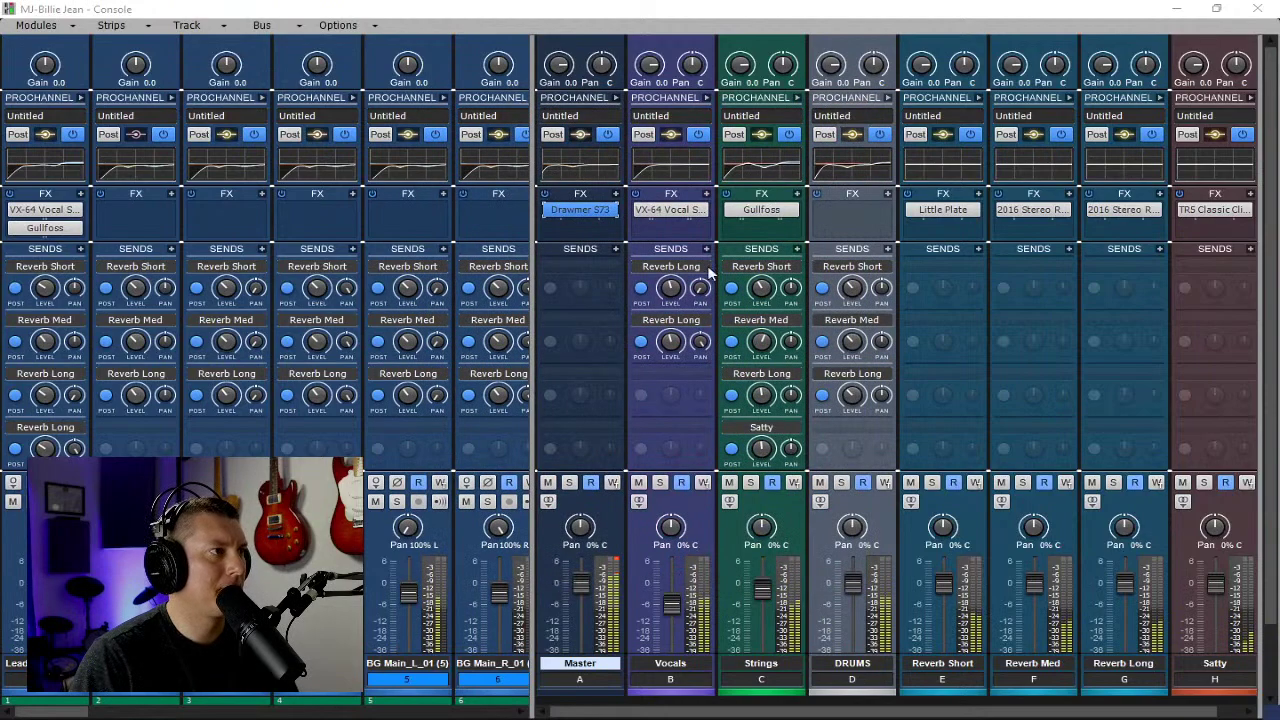
Insert a second Drawmer S73 on the Master bus, using the Clarity 2 style and a mix of 5.0.
right_click(597, 228)
mouse_move(616, 244)
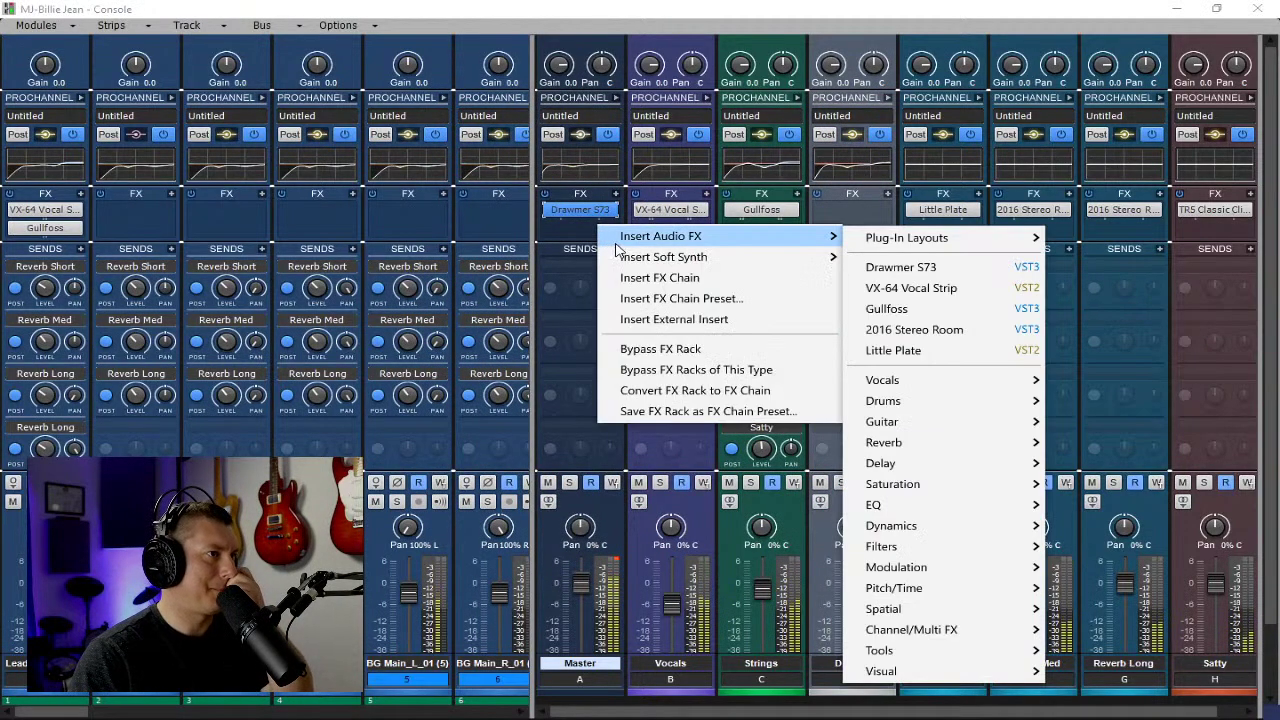
click(897, 269)
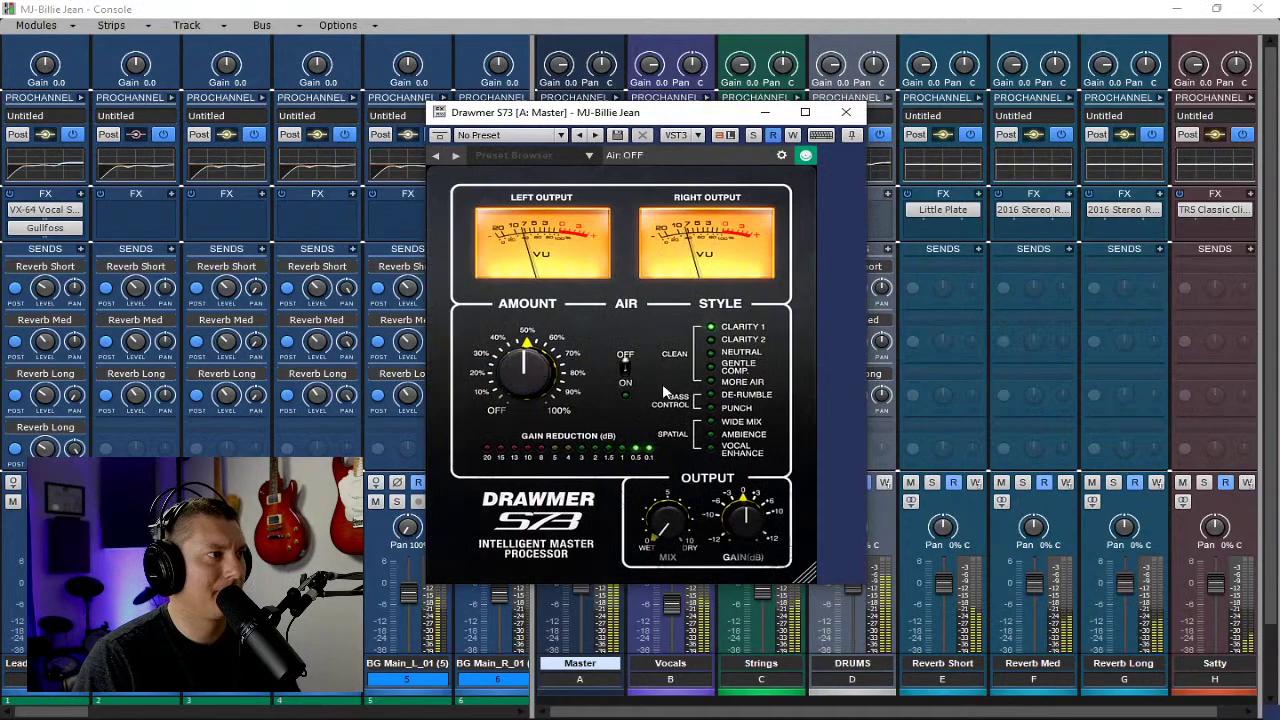
click(711, 339)
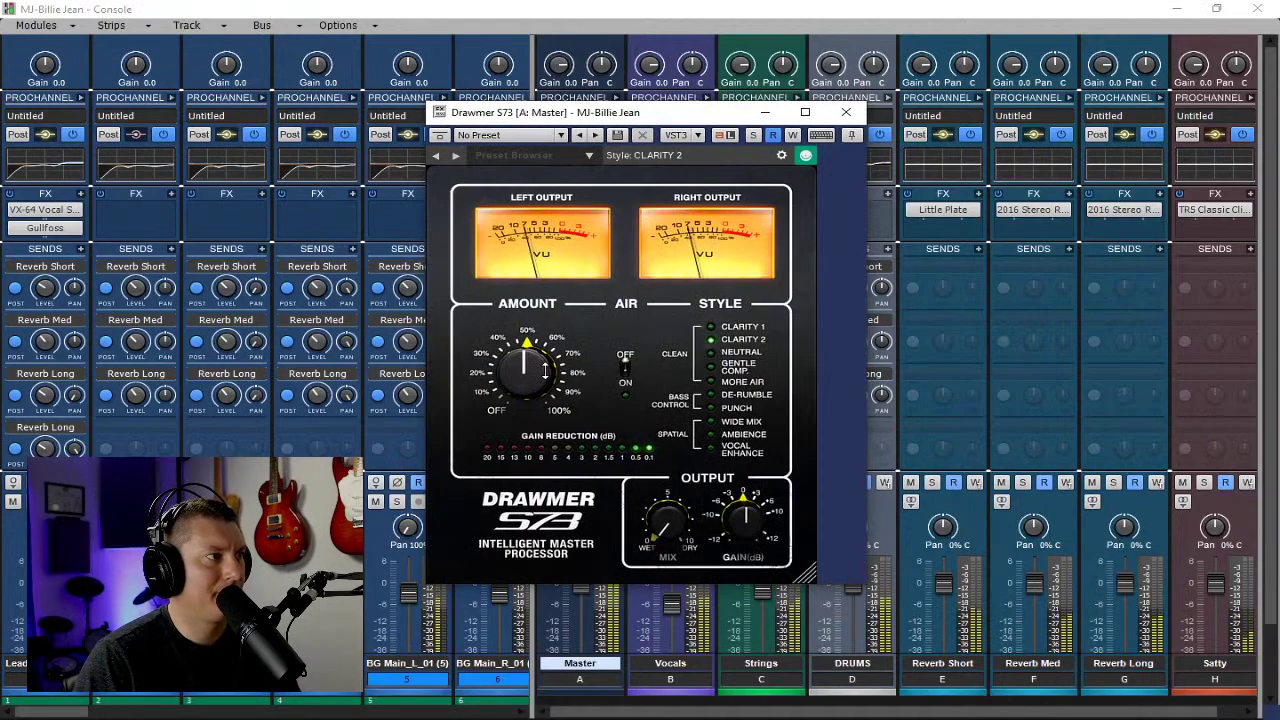
drag(650, 520, 649, 429)
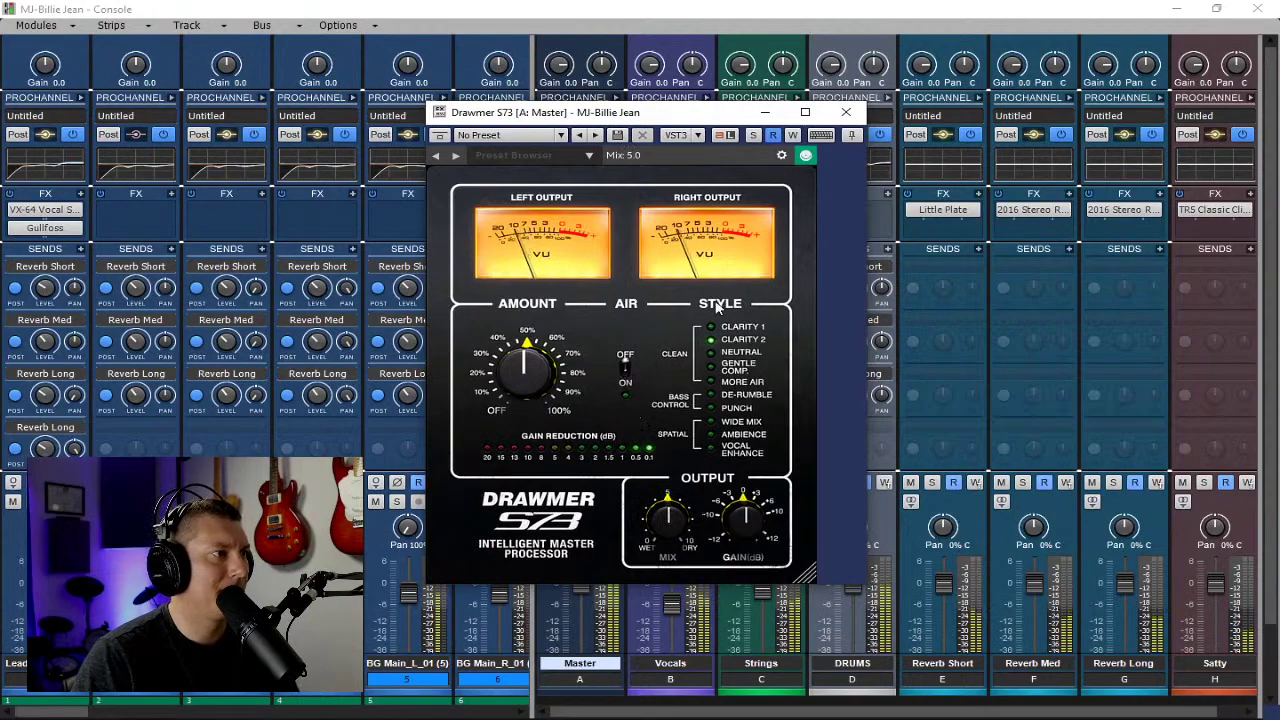
click(845, 112)
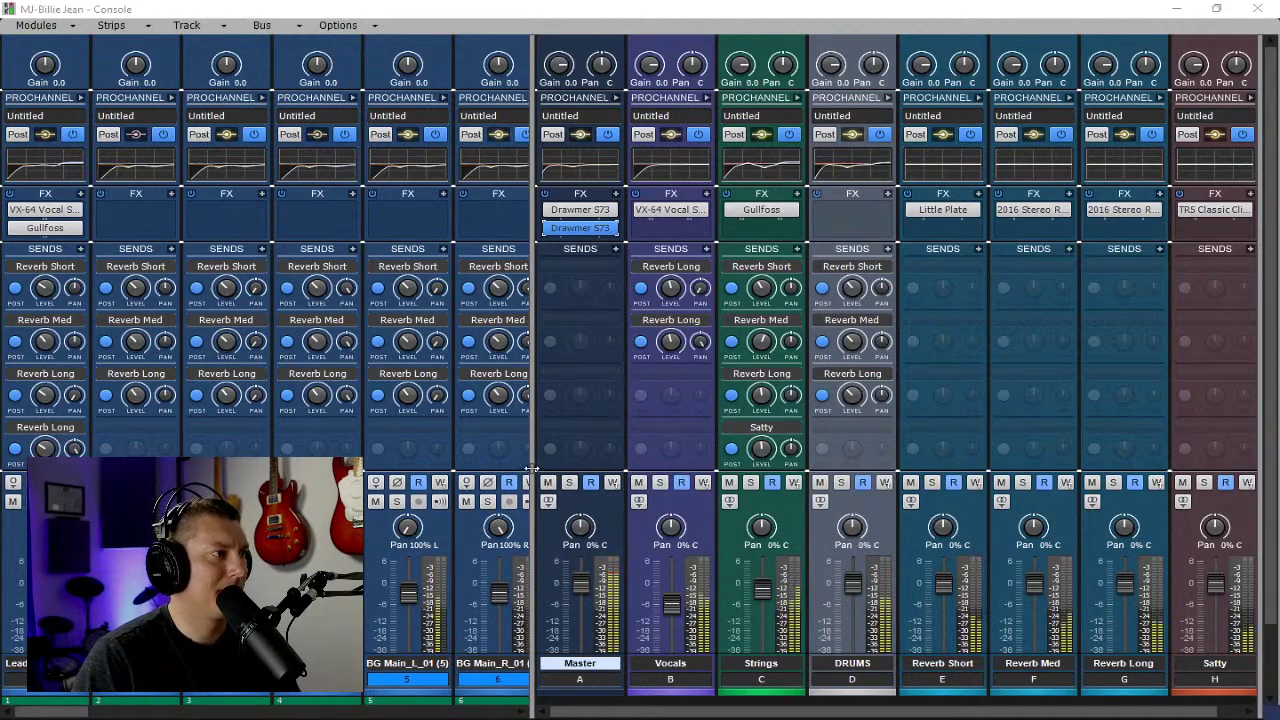
Solo the Lead Voc_01 track and insert the soothe2 plug-in in its FX rack.
drag(532, 470, 1163, 510)
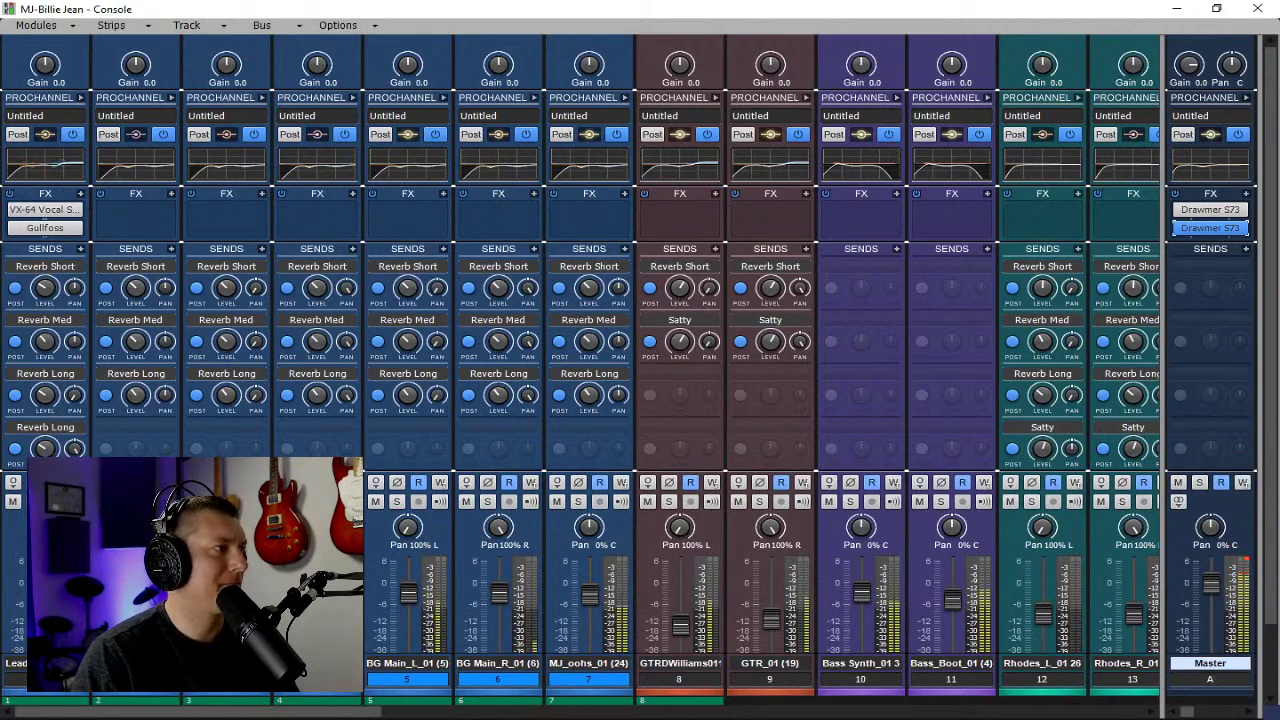
click(34, 501)
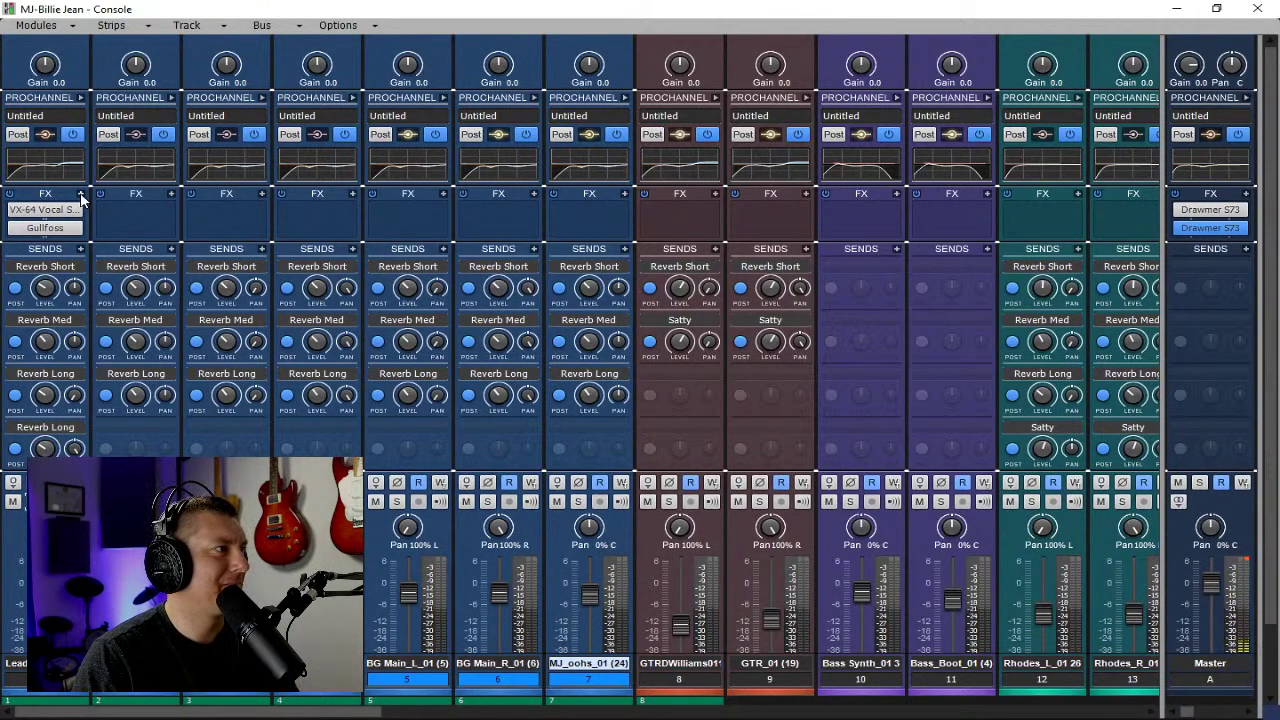
click(81, 199)
mouse_move(210, 214)
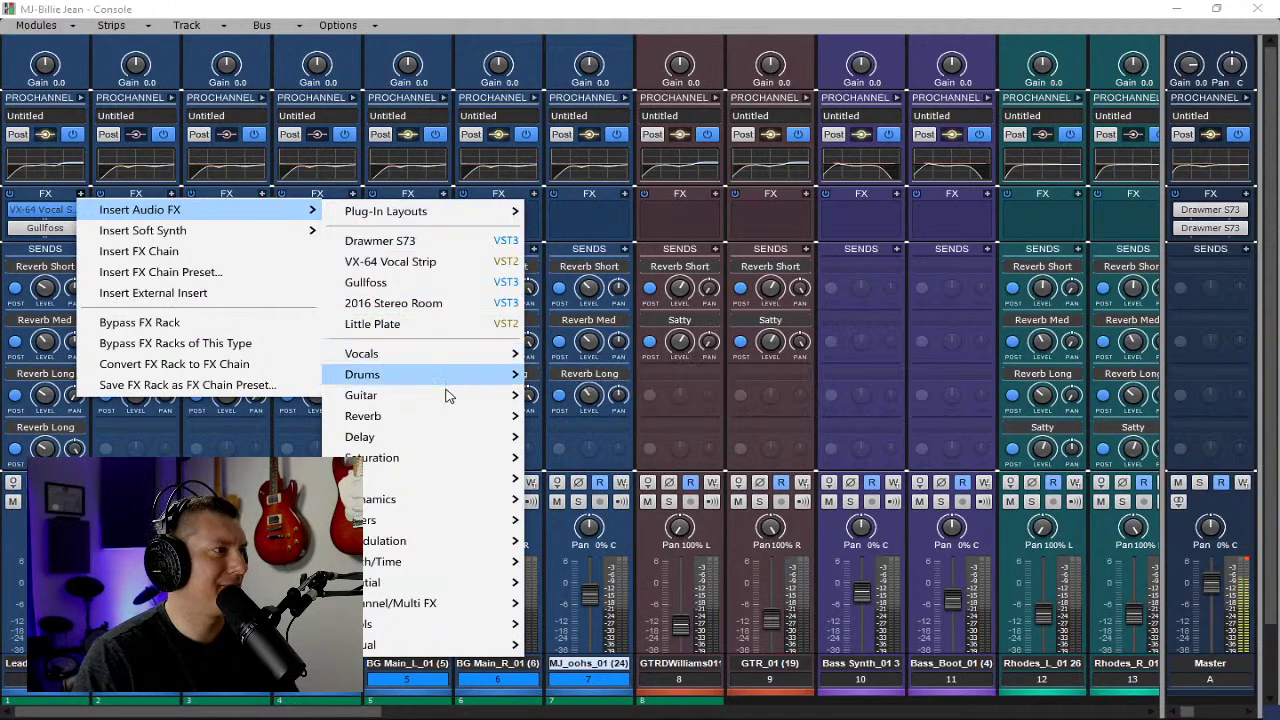
mouse_move(463, 477)
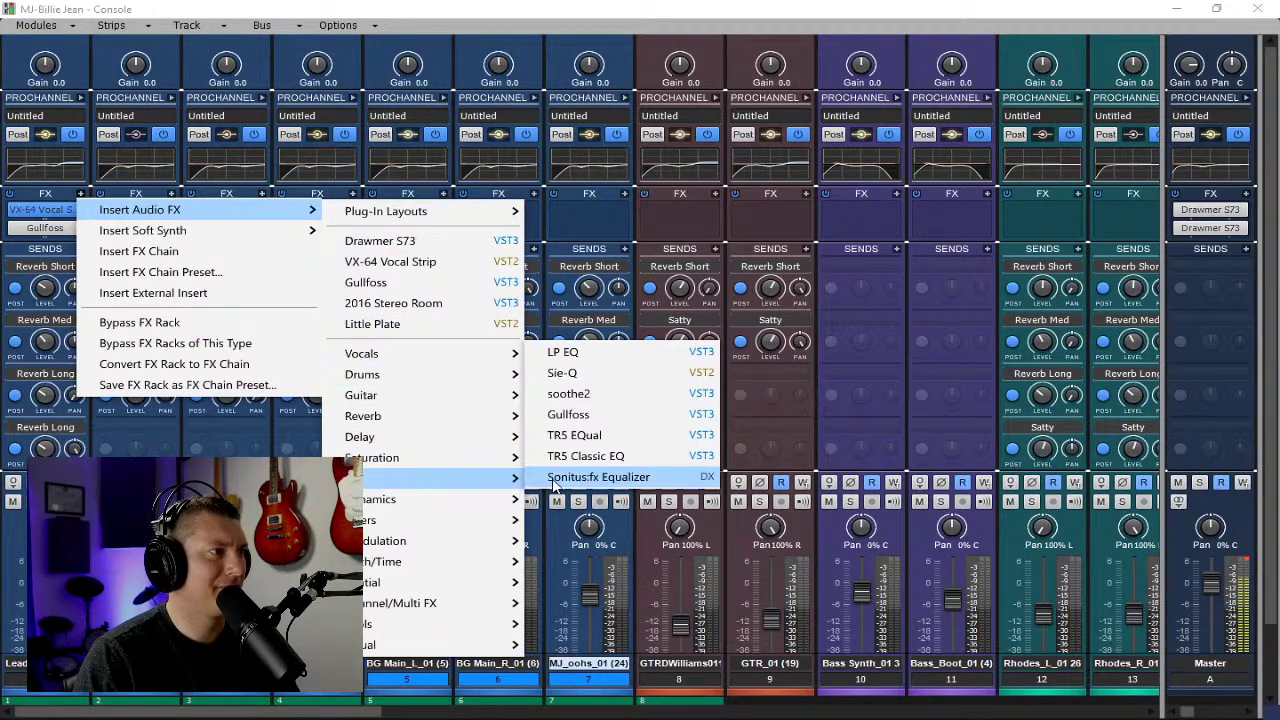
click(588, 394)
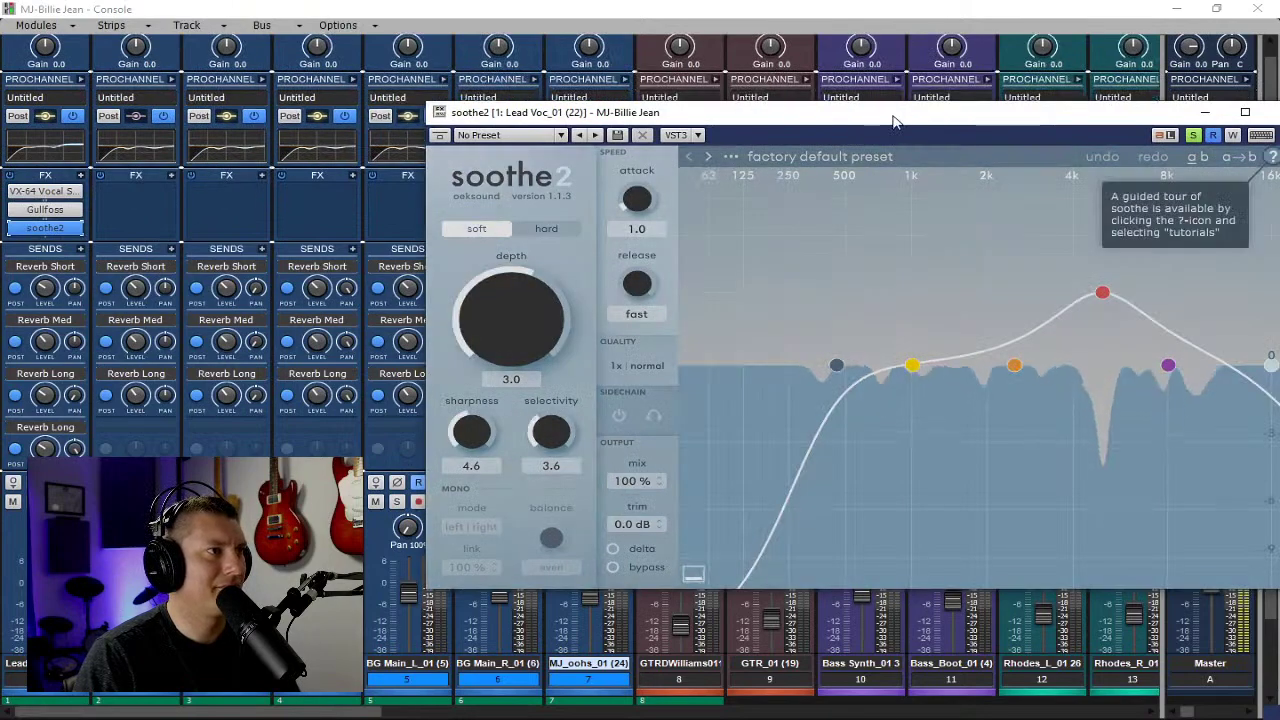
Load the vocal preset "De-ess and that's that" in soothe2.
drag(895, 120, 621, 104)
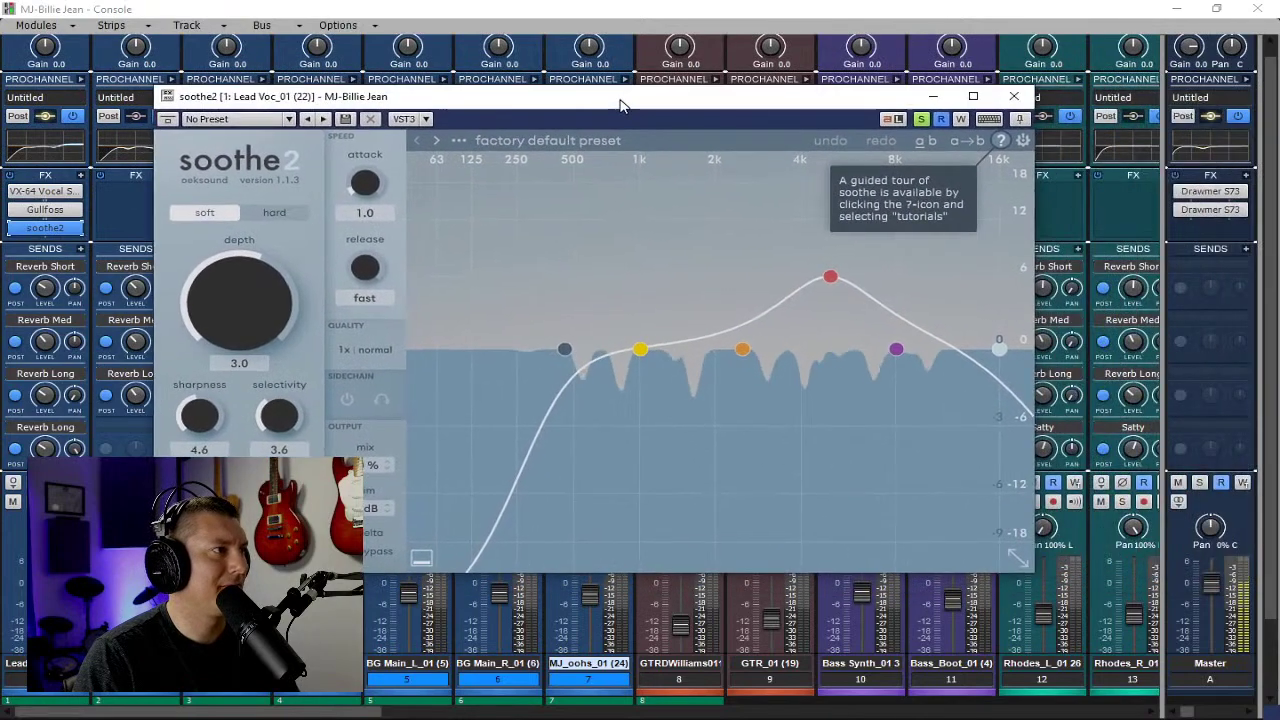
click(460, 142)
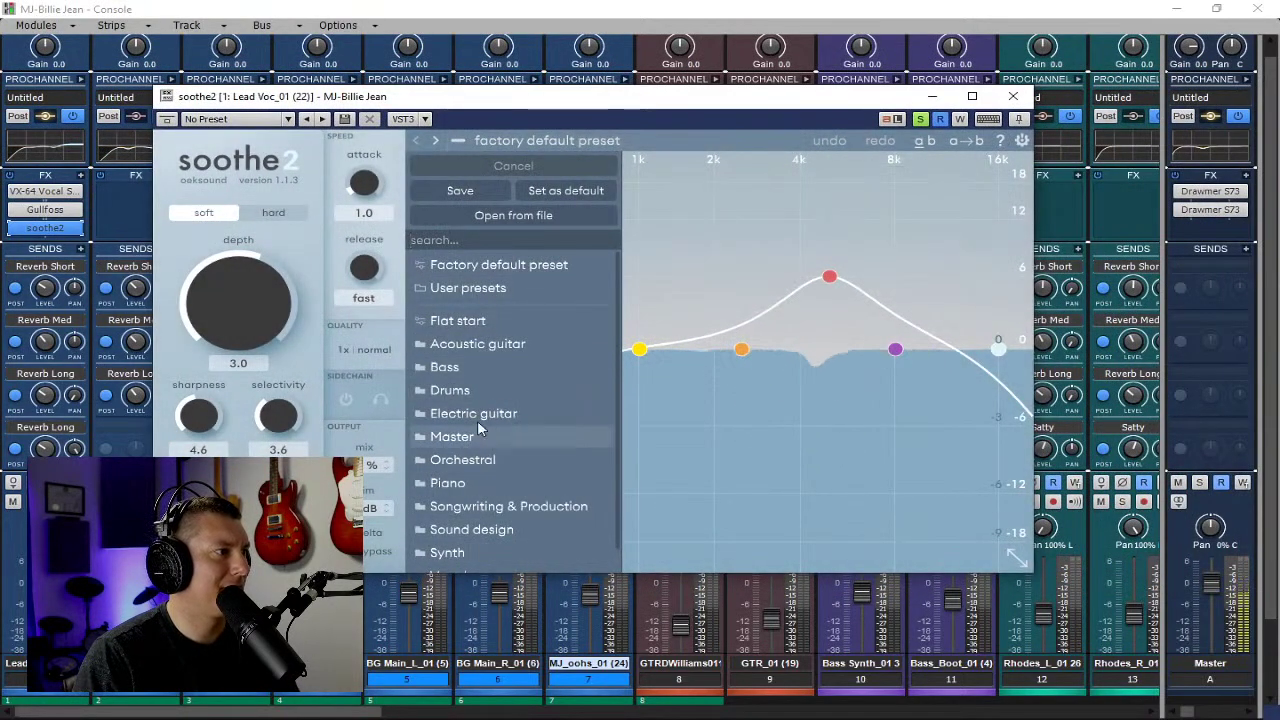
scroll(475, 432, down, 1)
mouse_move(451, 552)
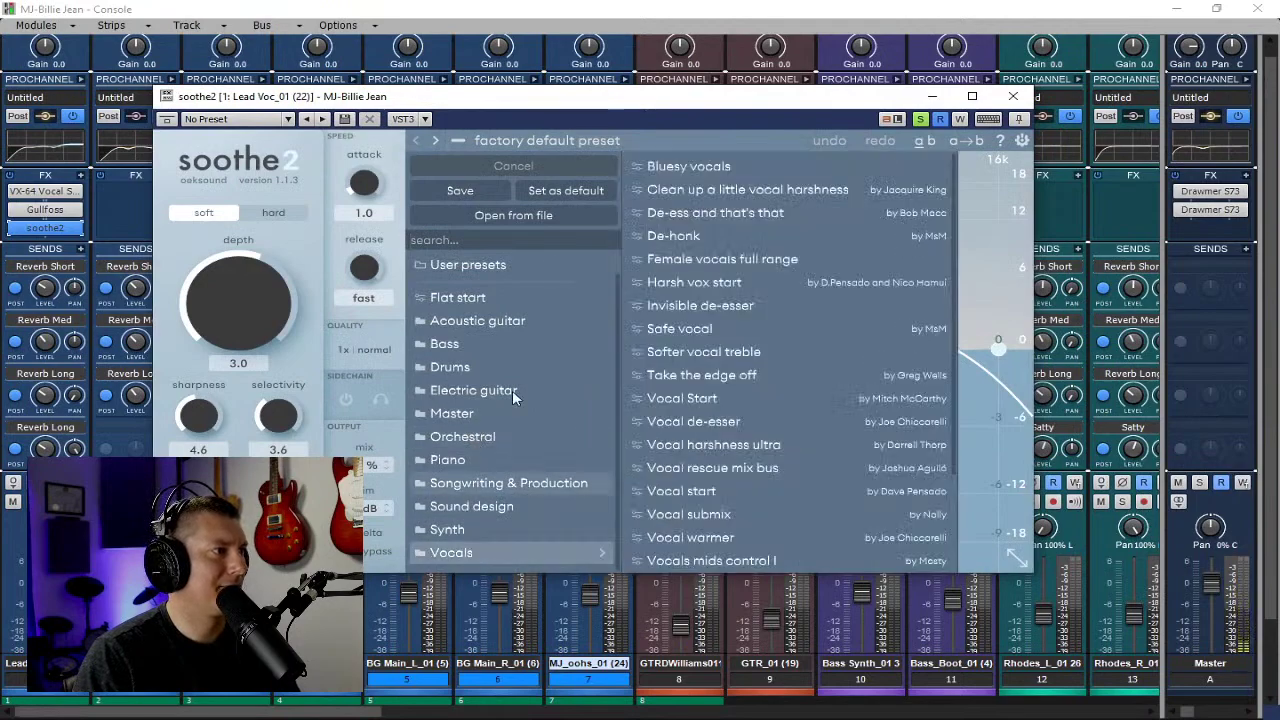
click(772, 216)
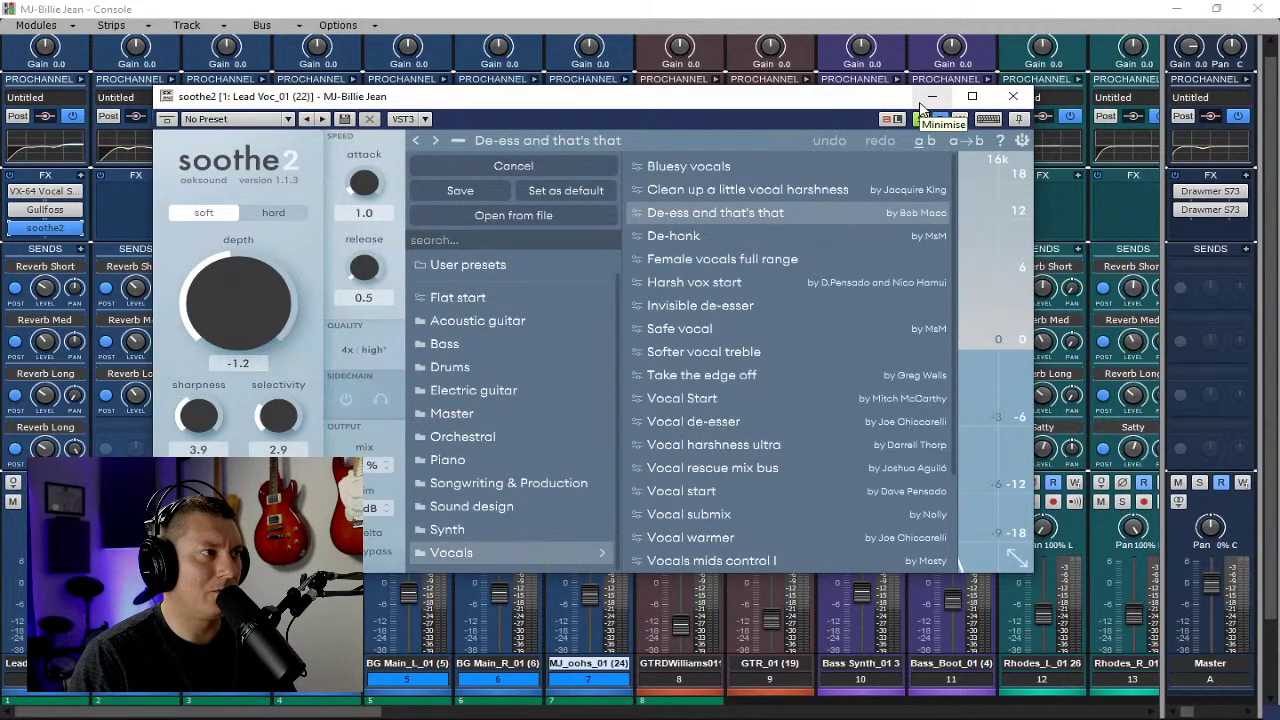
Restart playback near the beginning of the lead vocal in the track view and close the soothe2 preset browser.
drag(864, 100, 1008, 323)
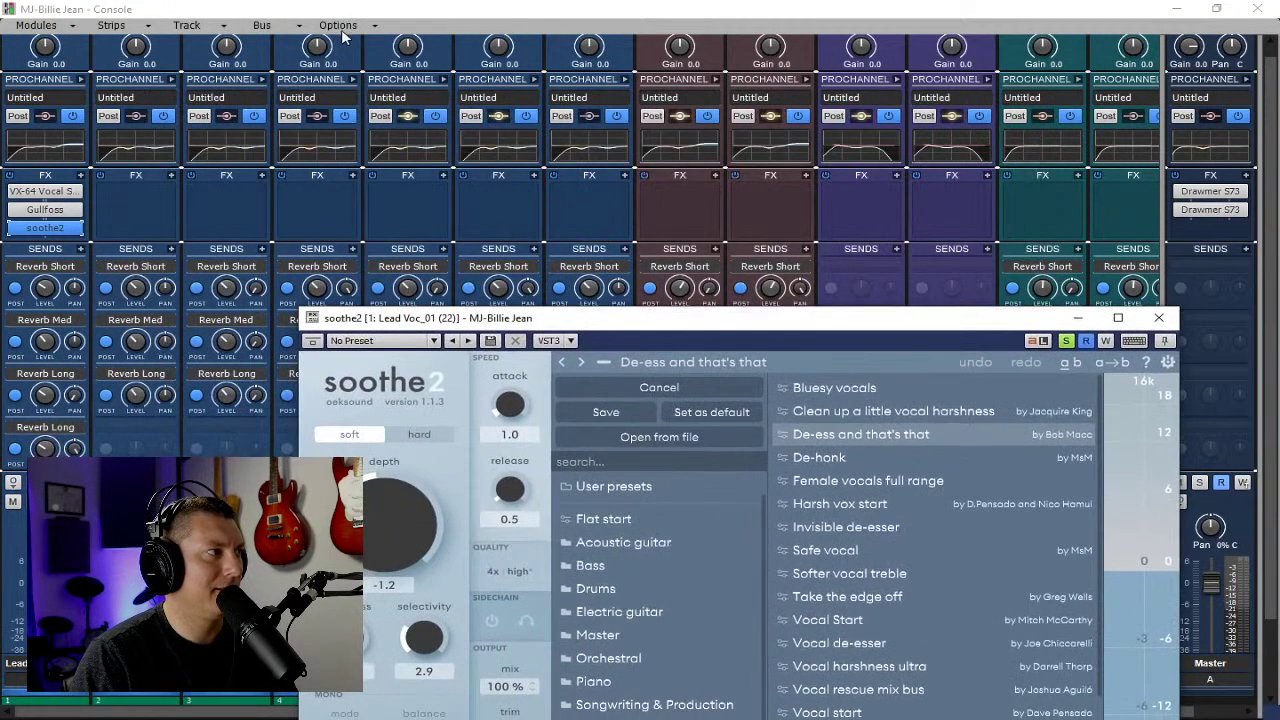
click(1176, 8)
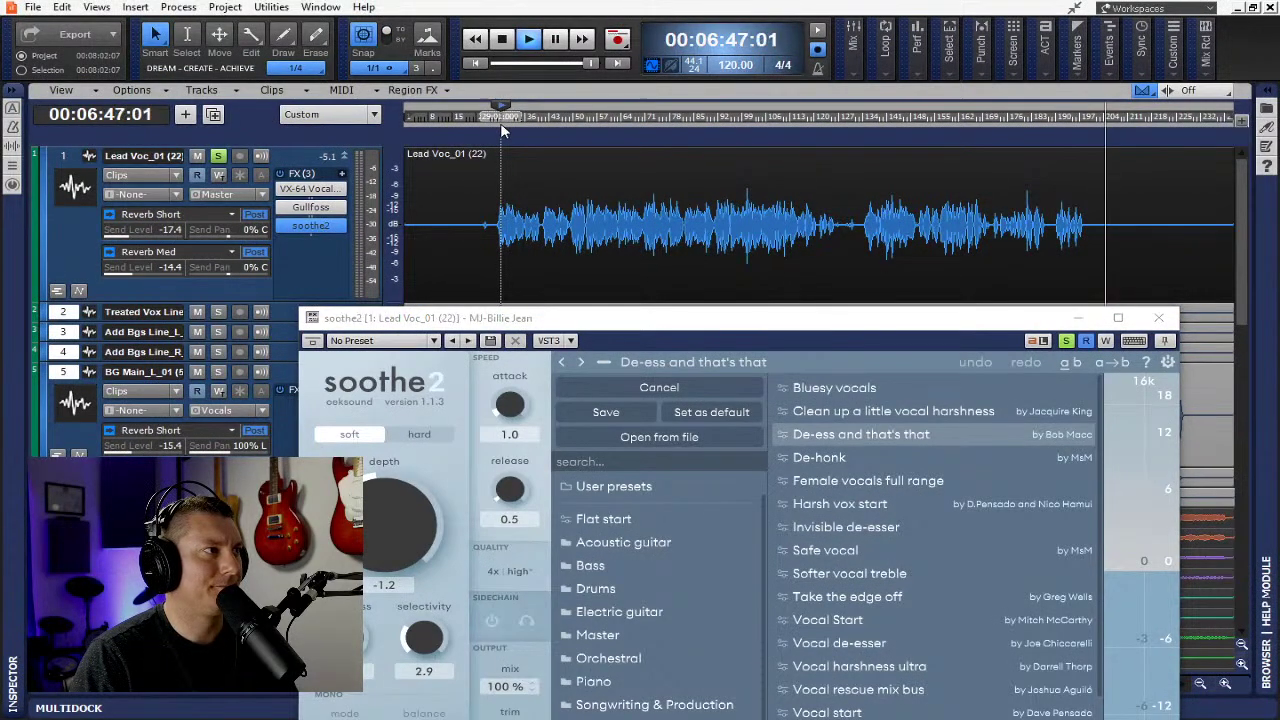
click(502, 123)
drag(820, 318, 716, 87)
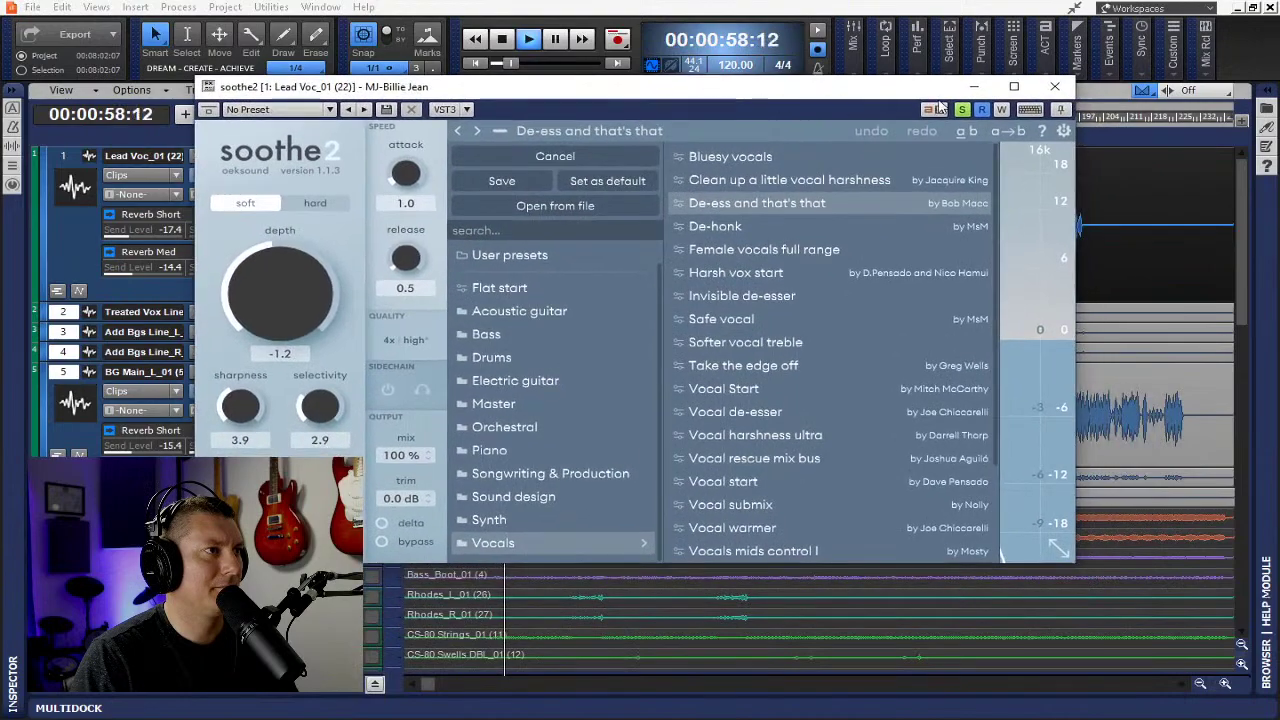
click(498, 131)
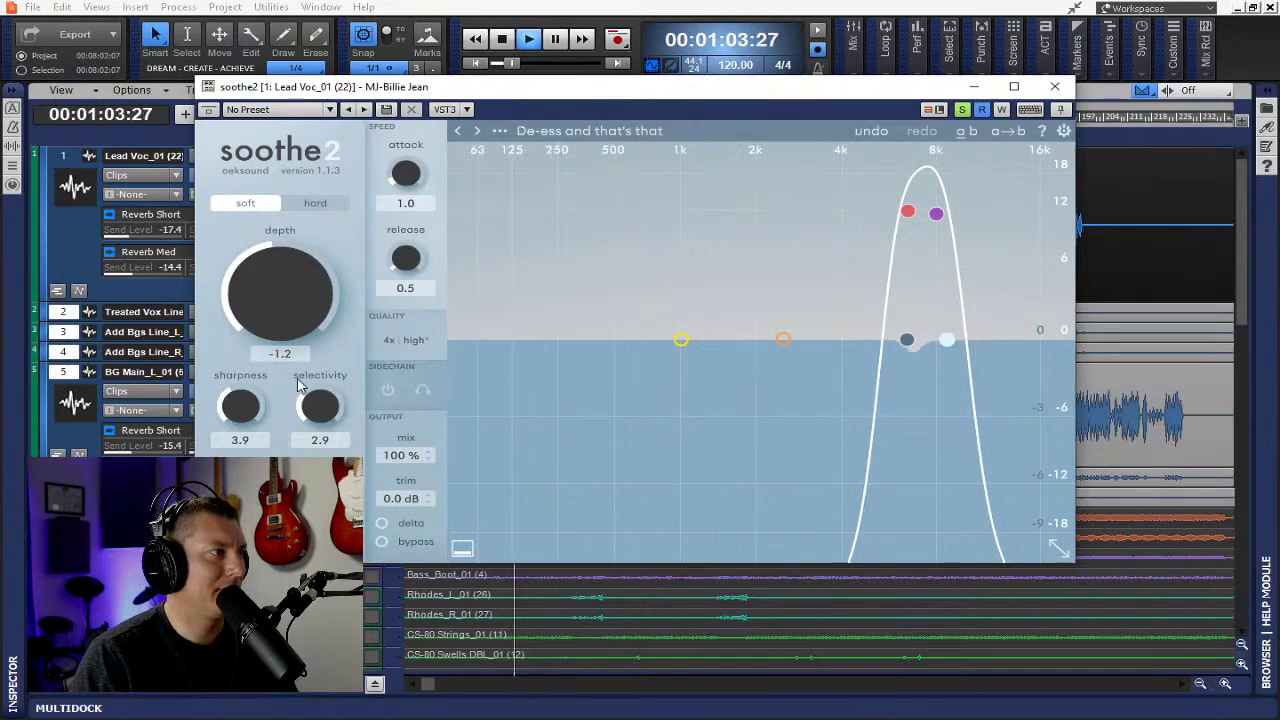
Set soothe2's depth to 1.3, sharpness to 4.5 and selectivity to 3.7, and audition its delta signal.
drag(278, 289, 278, 240)
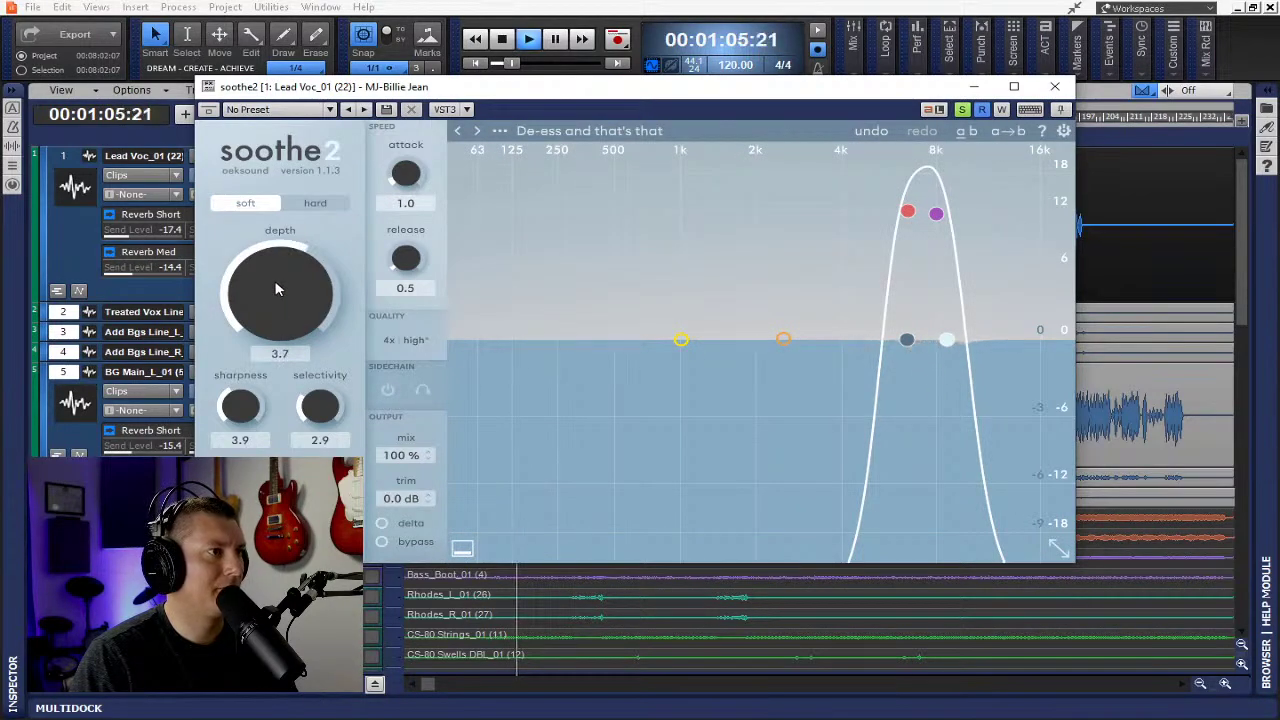
drag(278, 289, 278, 303)
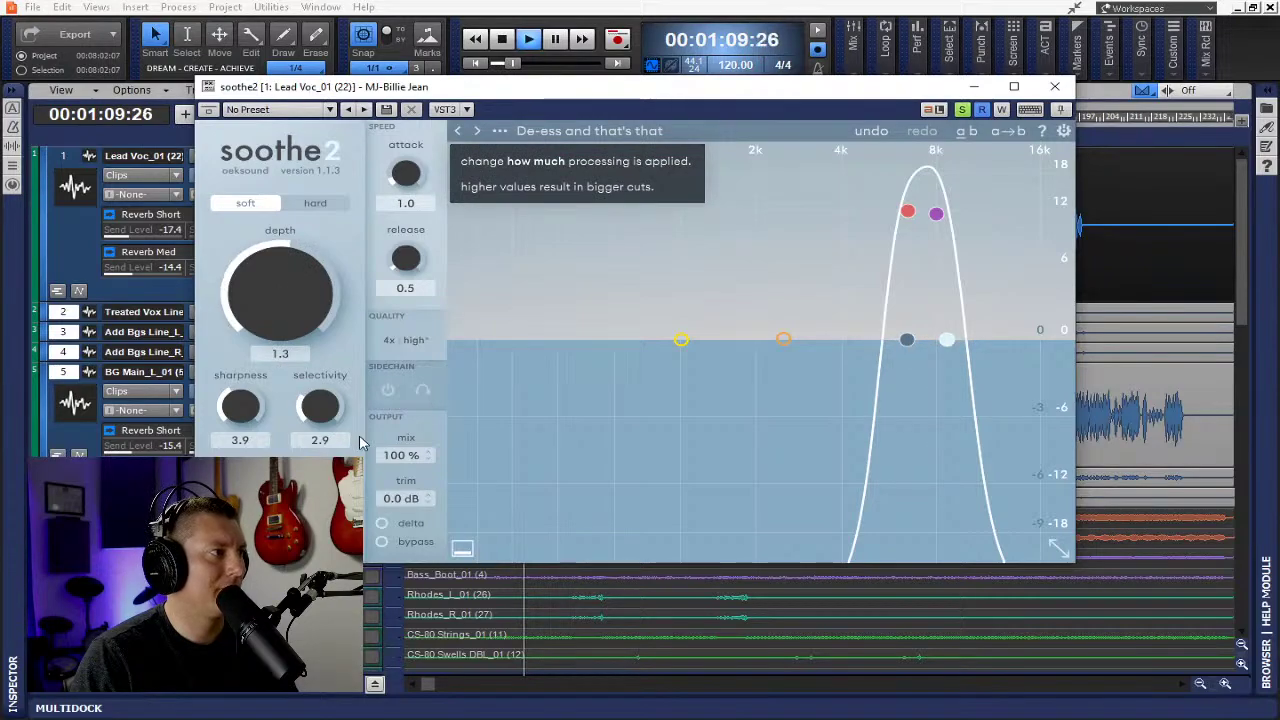
drag(242, 411, 318, 396)
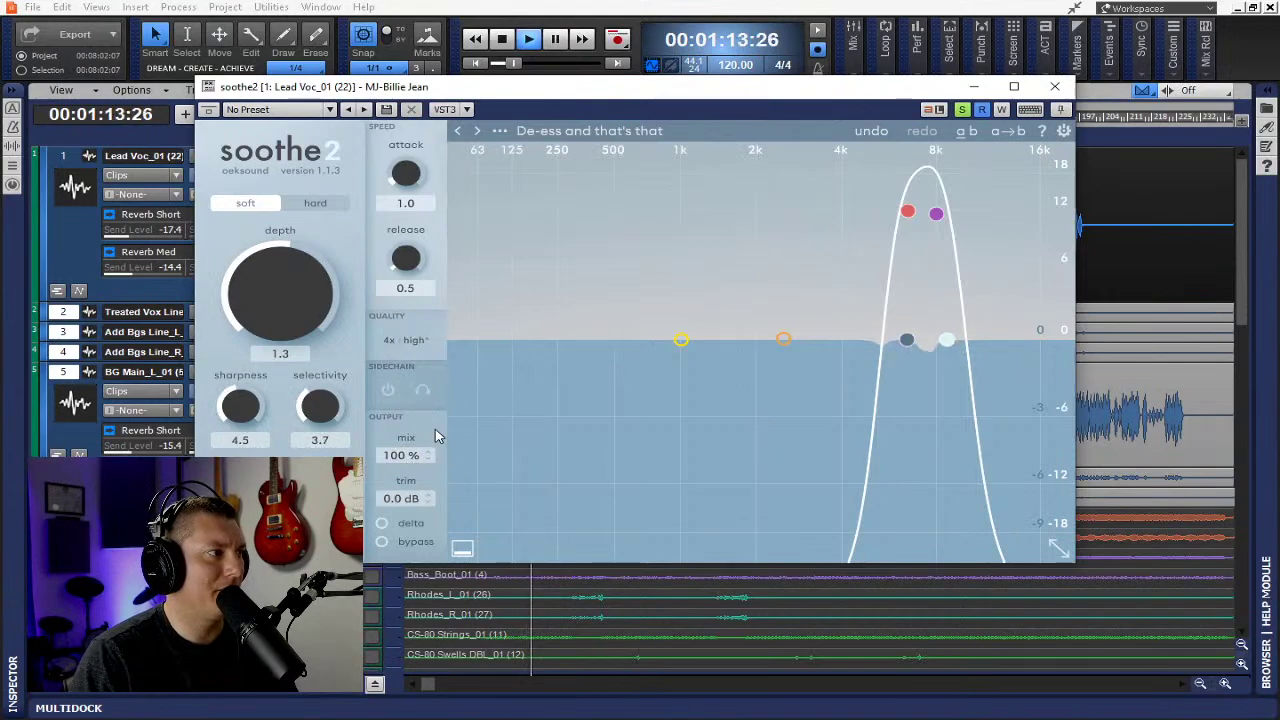
click(381, 522)
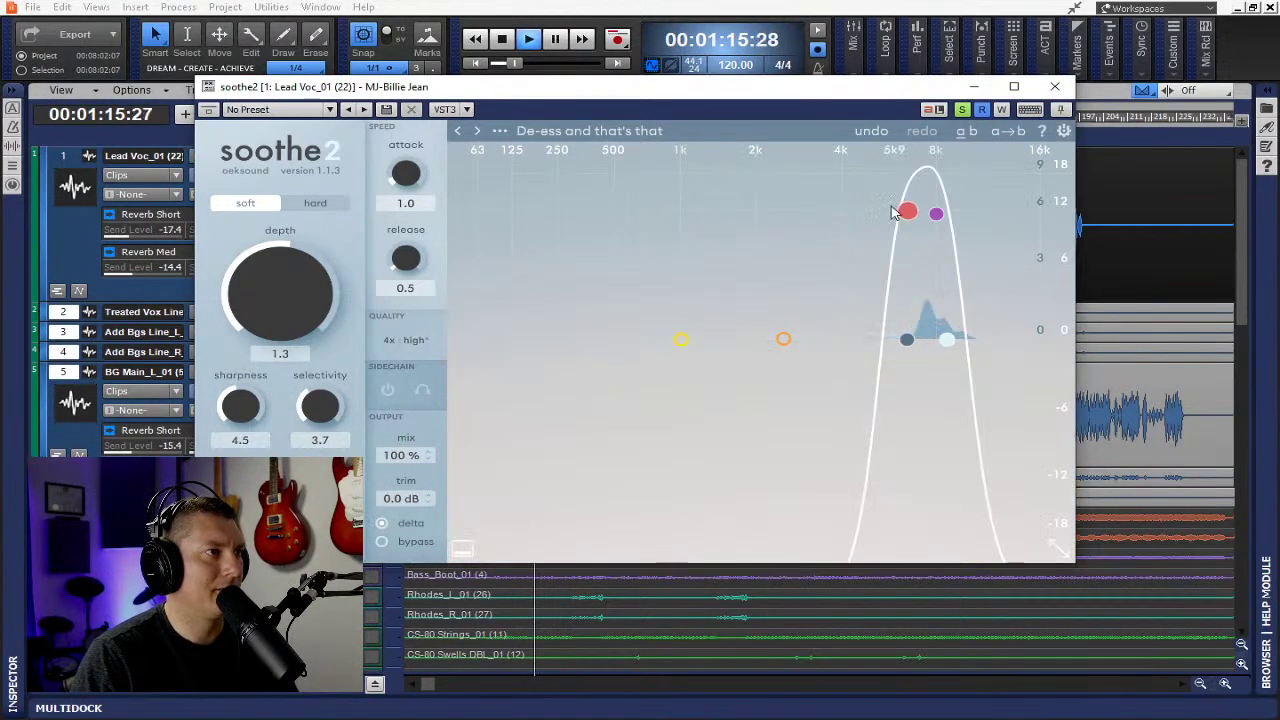
click(383, 524)
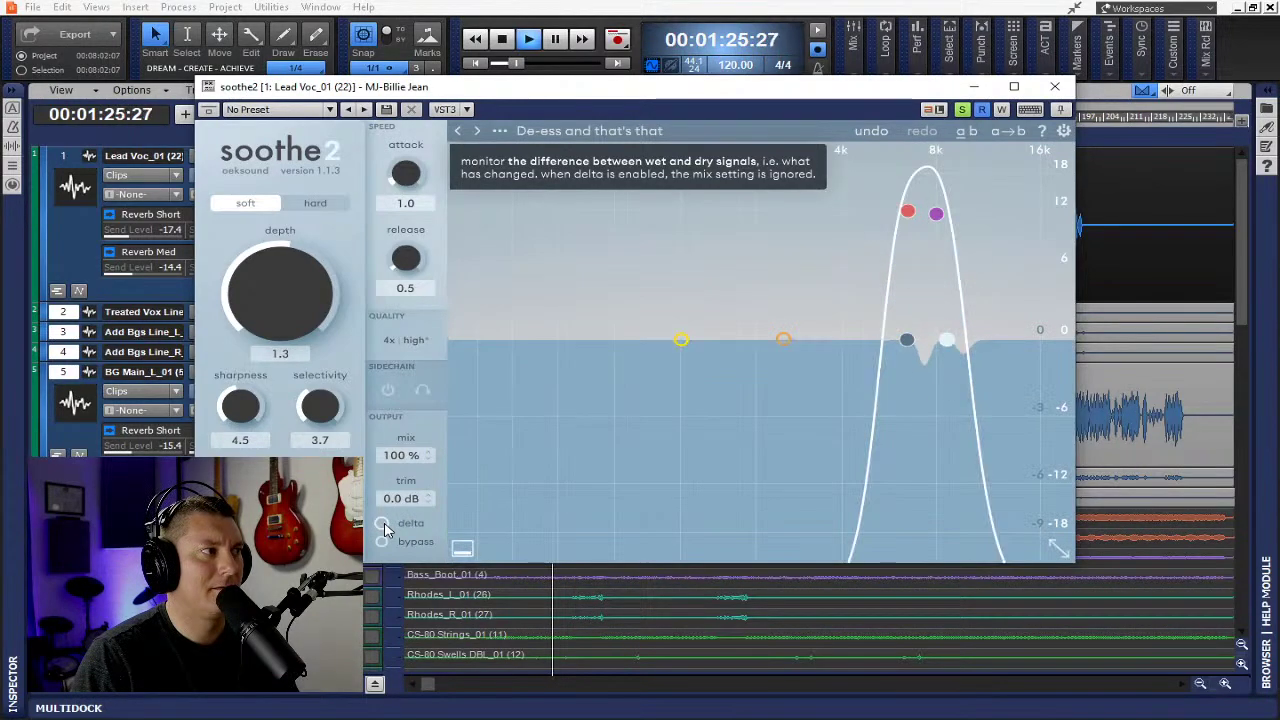
Close soothe2, unsolo the lead vocal and fit the project's tracks in the track view.
click(1056, 90)
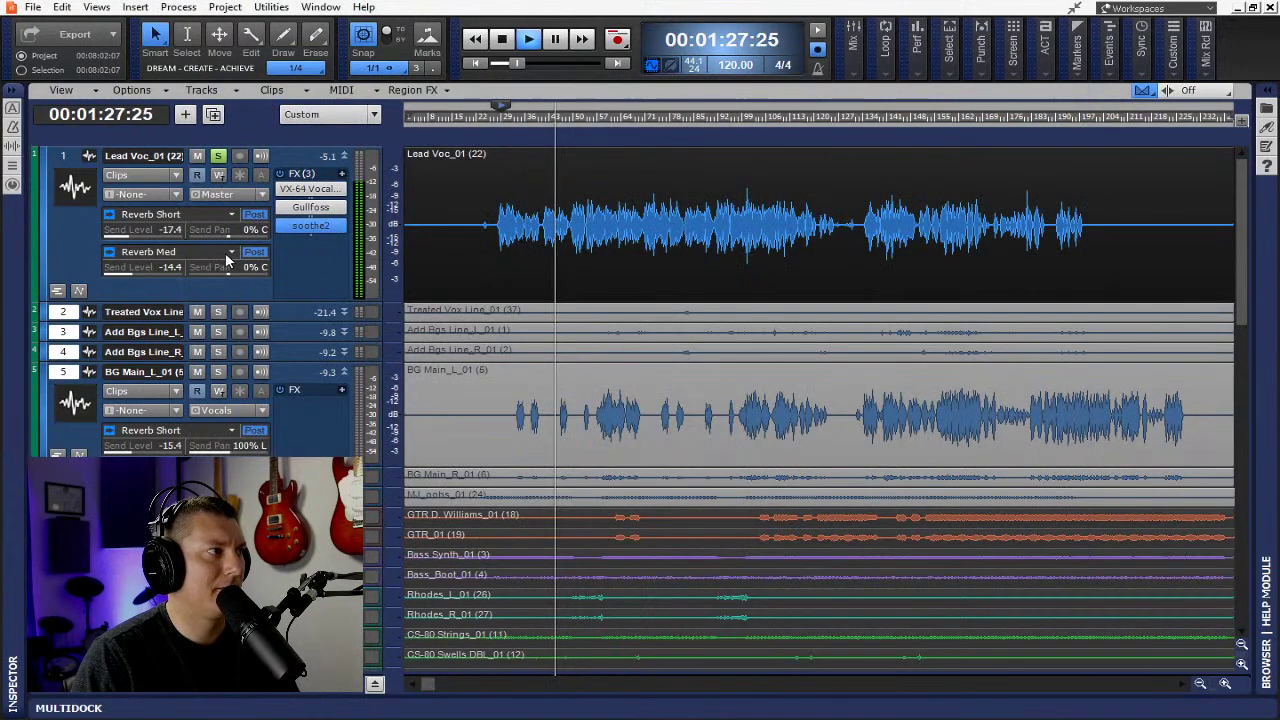
click(218, 157)
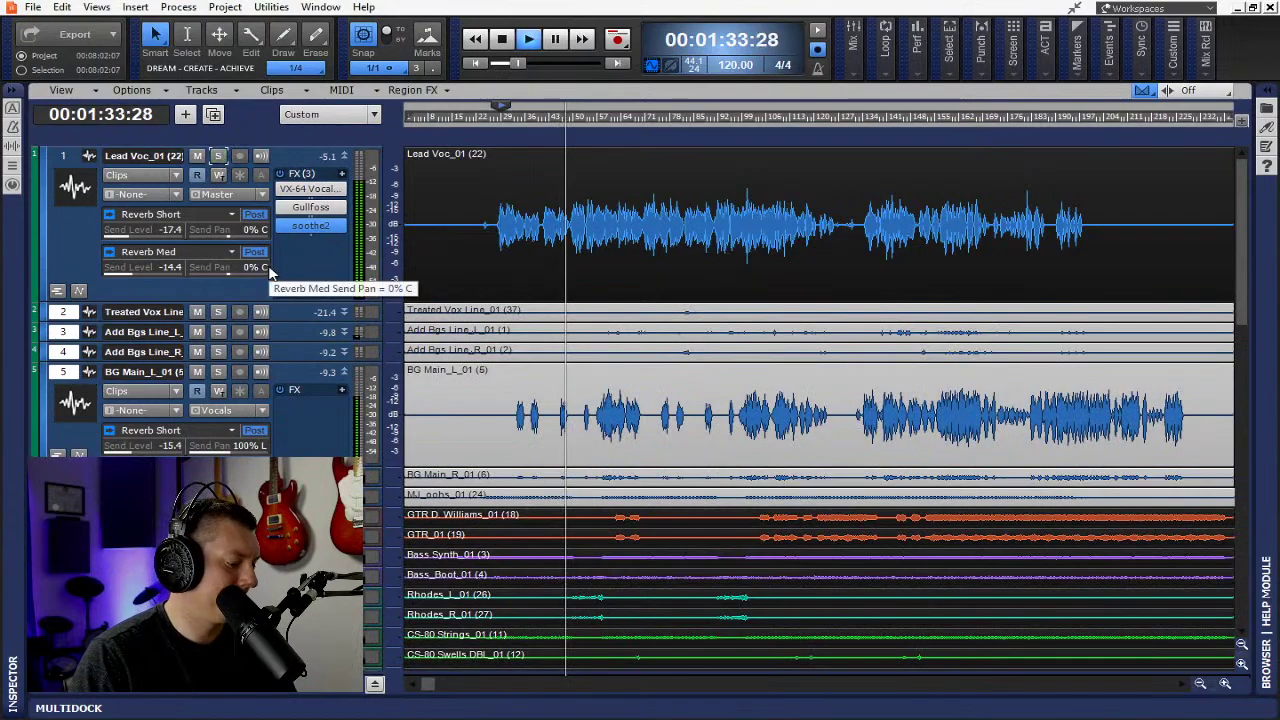
key(f)
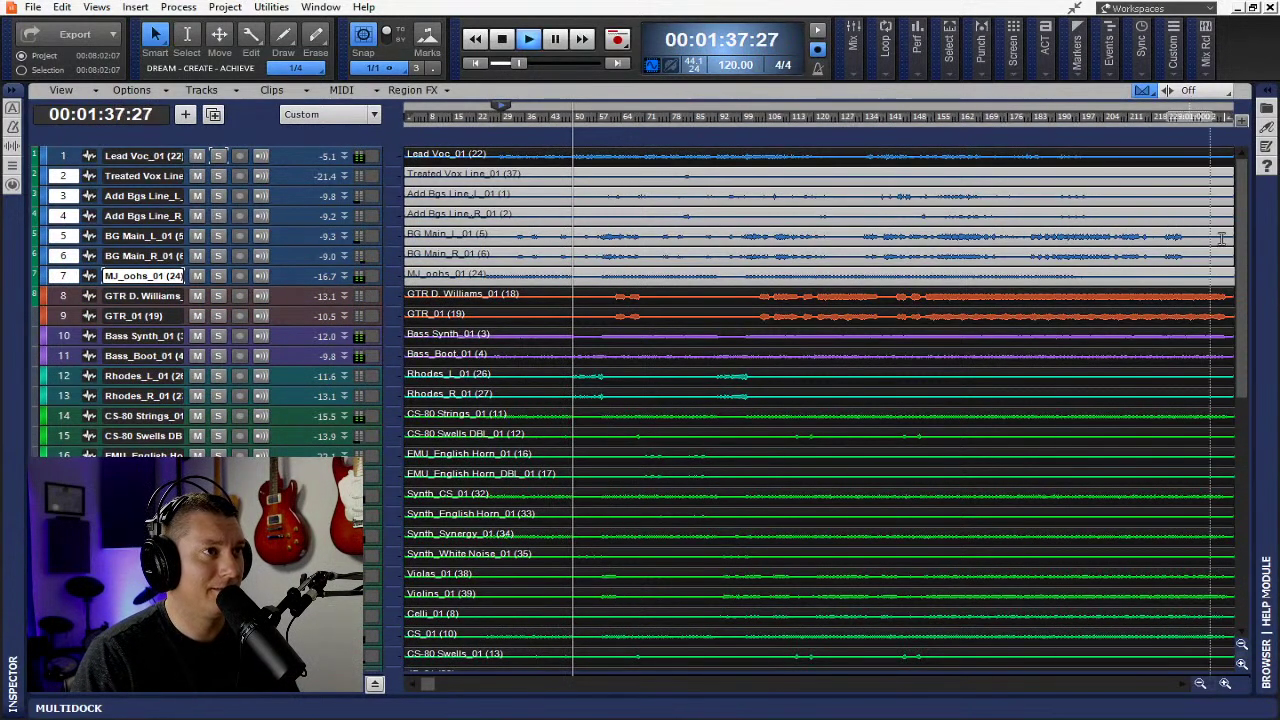
In the console, select both Rhodes tracks and expand their ProChannels.
key(alt+2)
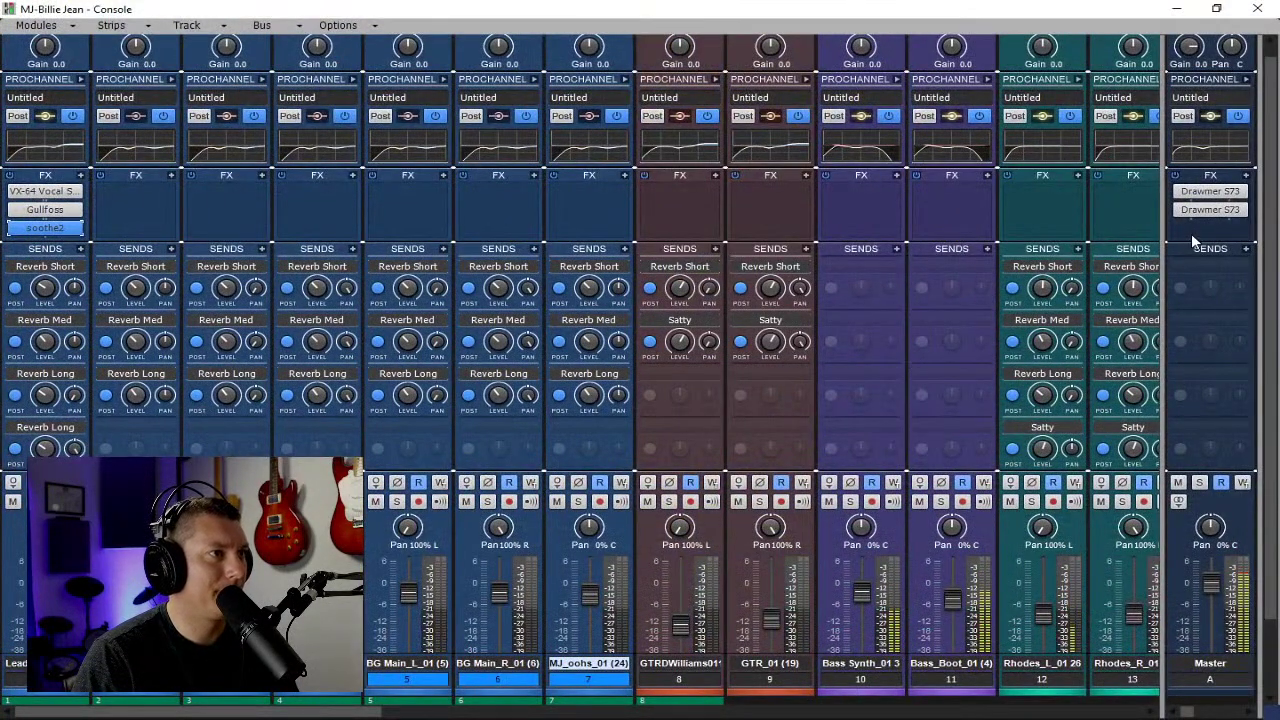
drag(1165, 212, 1189, 183)
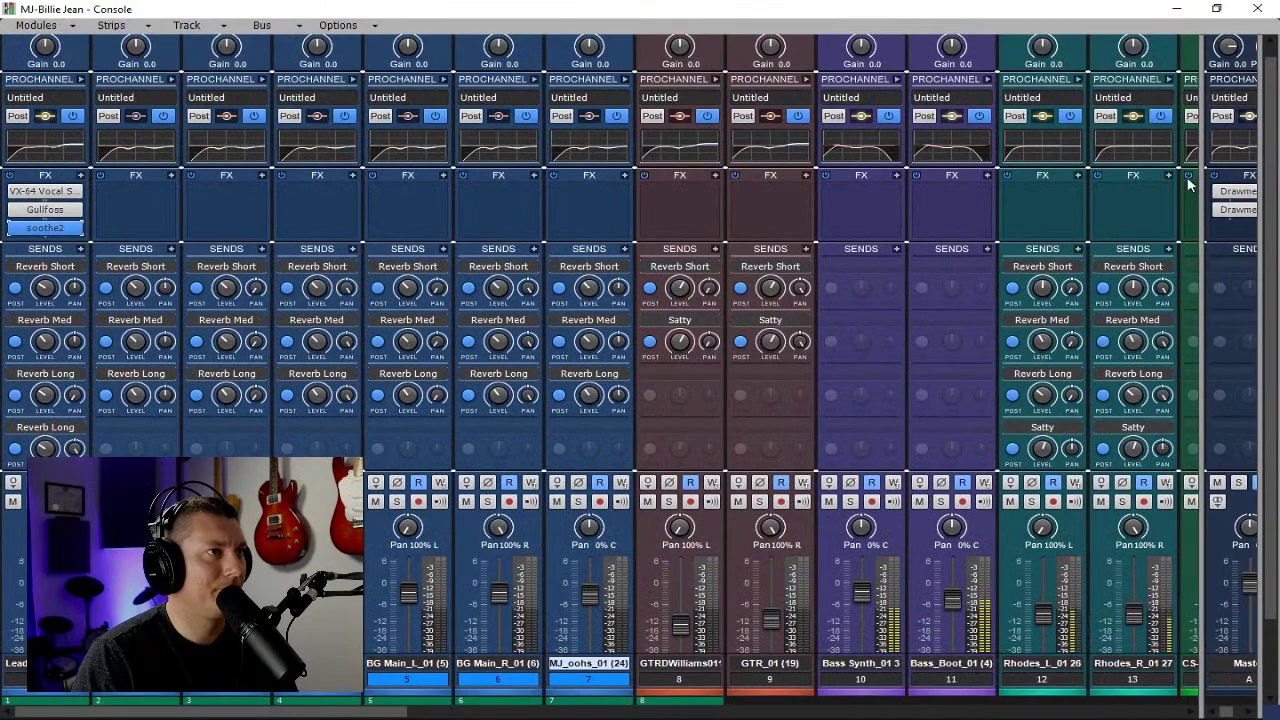
click(1045, 679)
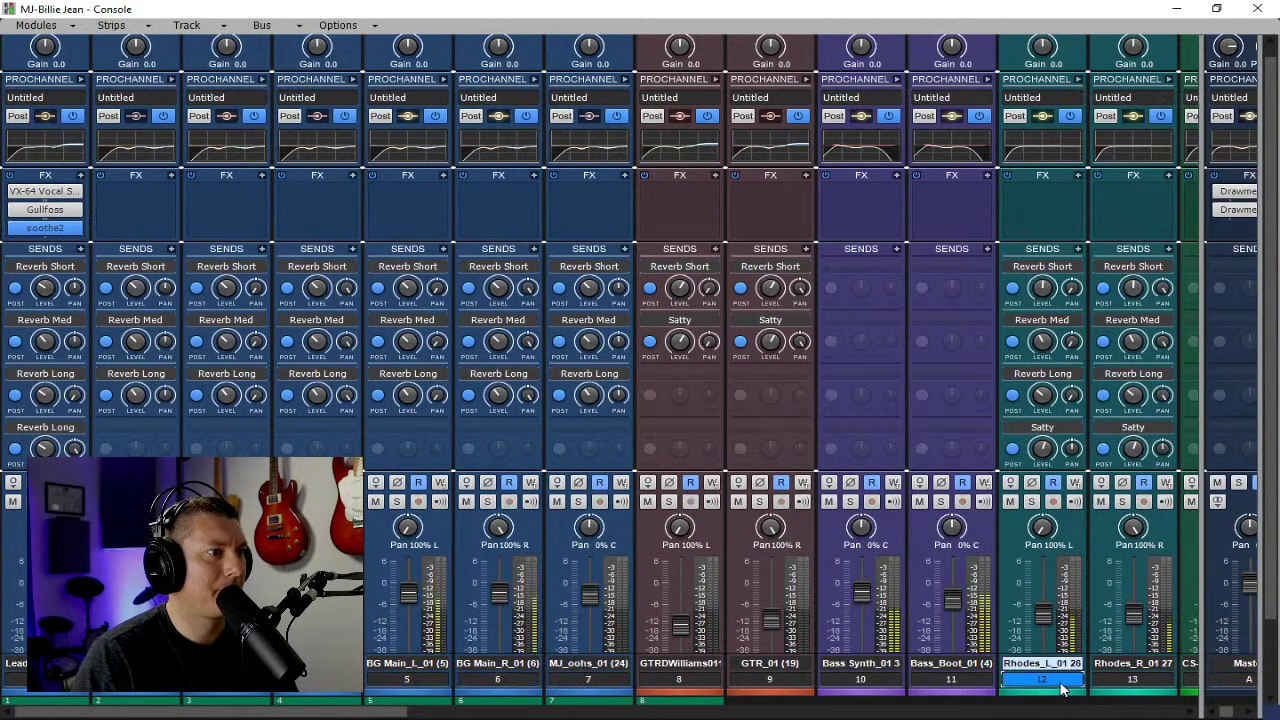
shift+click(1122, 683)
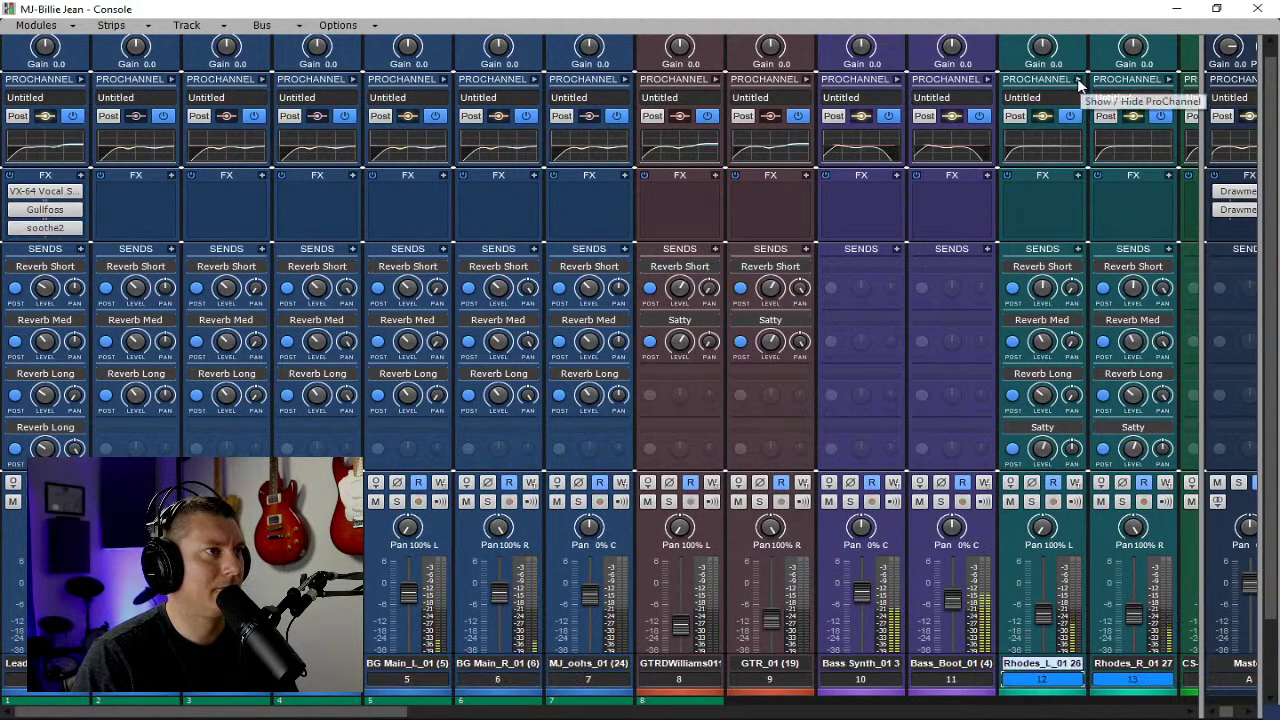
click(1079, 80)
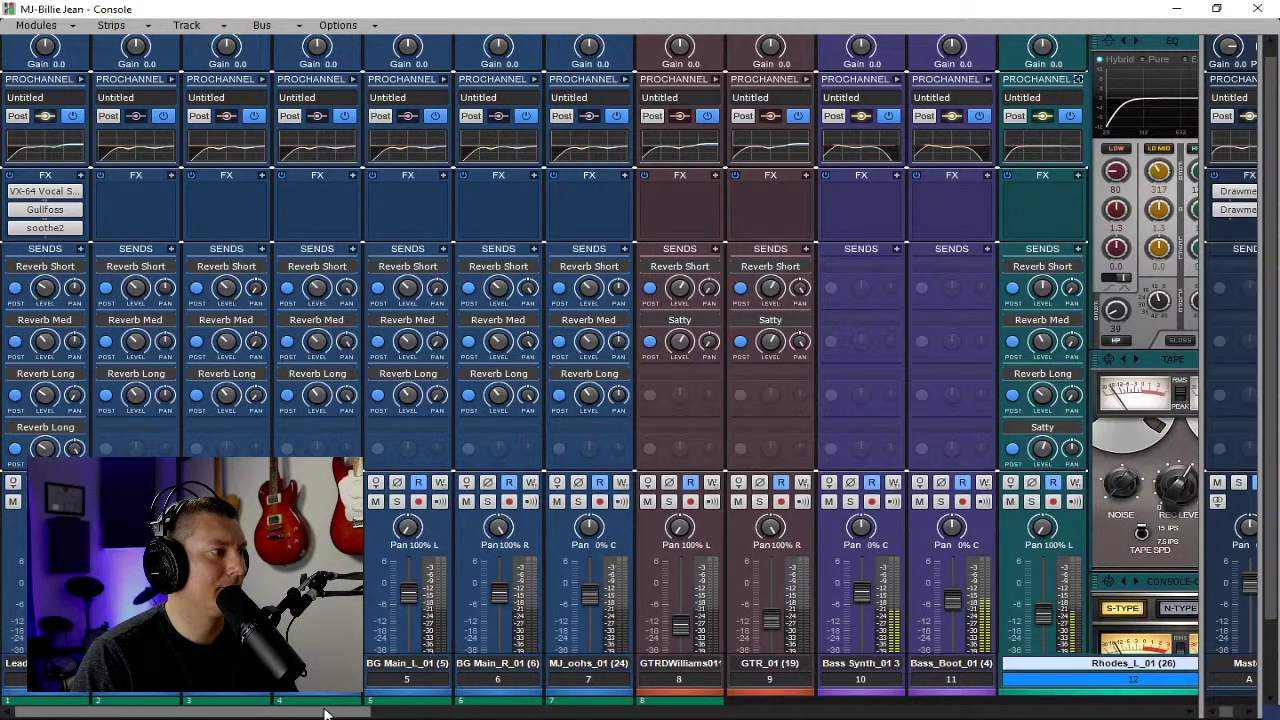
drag(355, 710, 575, 710)
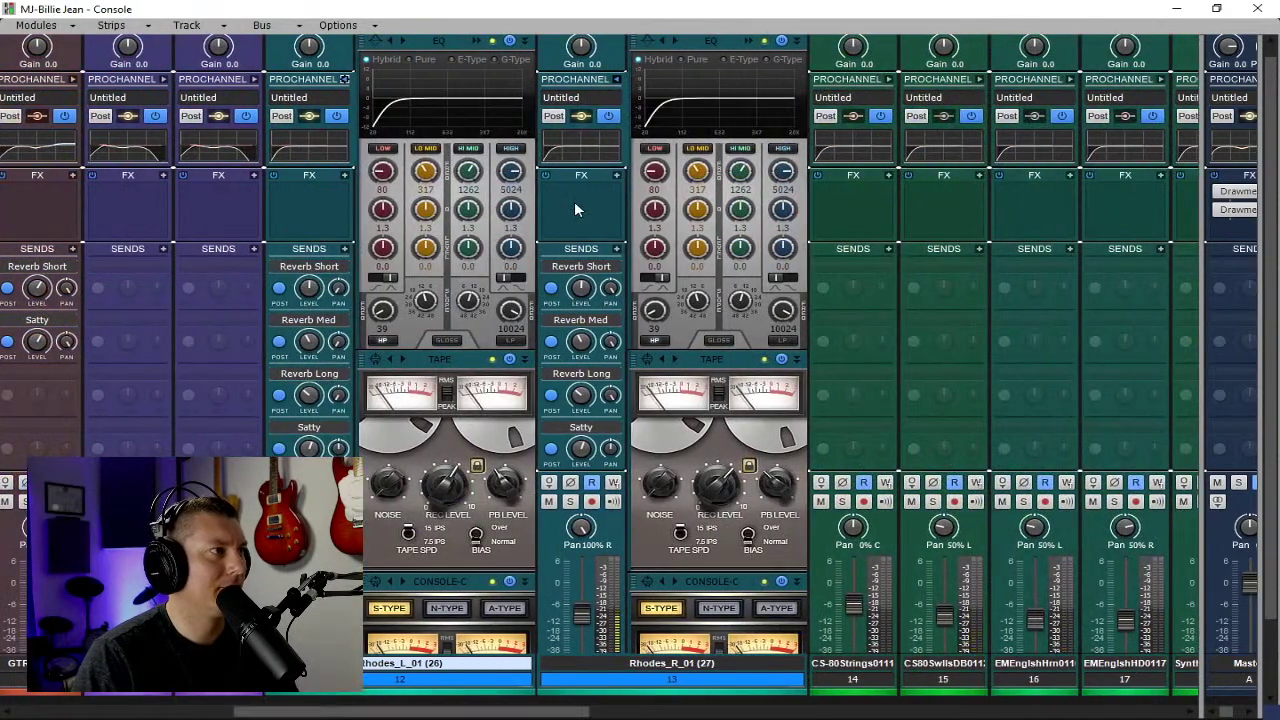
Set both Rhodes tracks' EQ low-mid gain to -2.2 and high gain to 1.0, and collapse their ProChannels.
drag(426, 248, 432, 253)
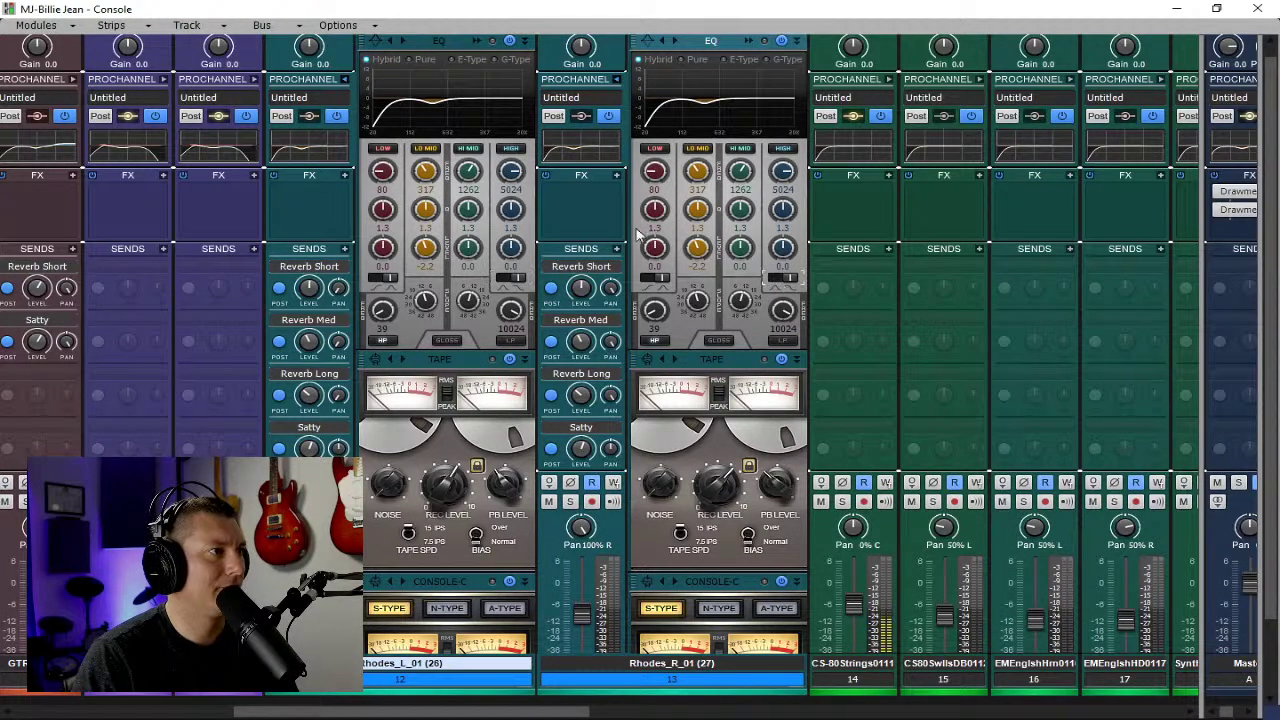
drag(512, 257, 512, 238)
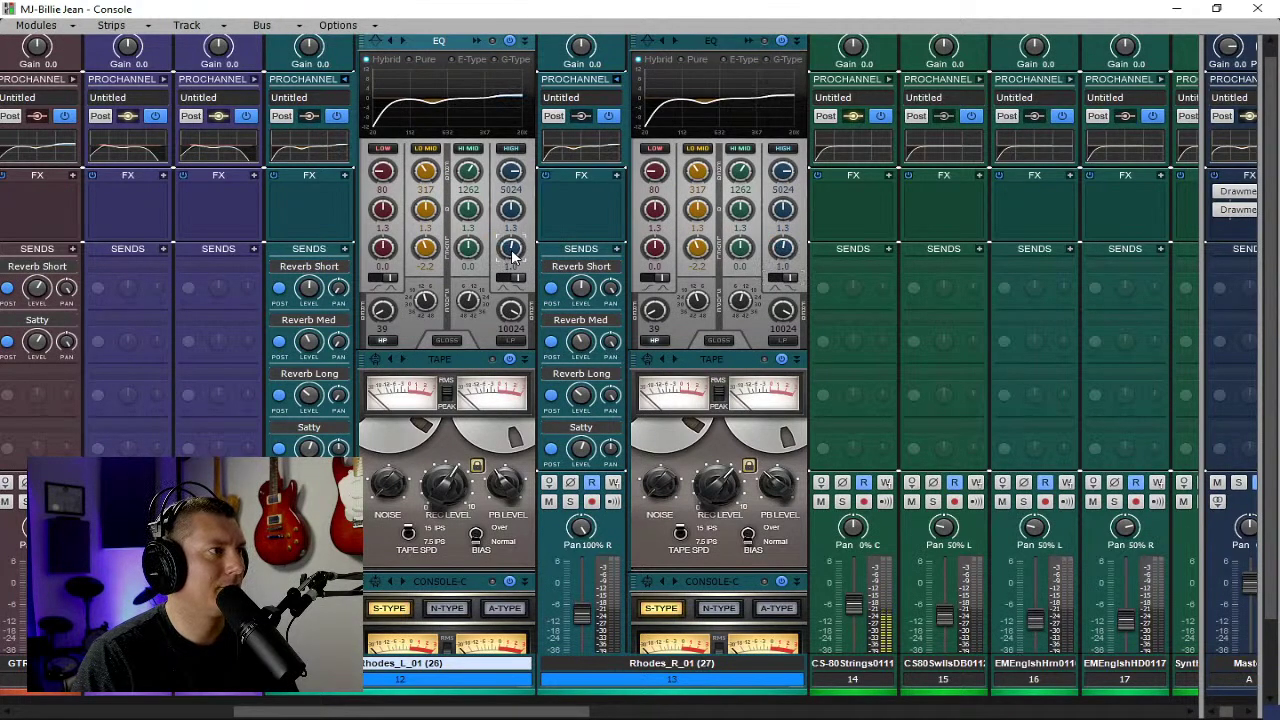
click(344, 80)
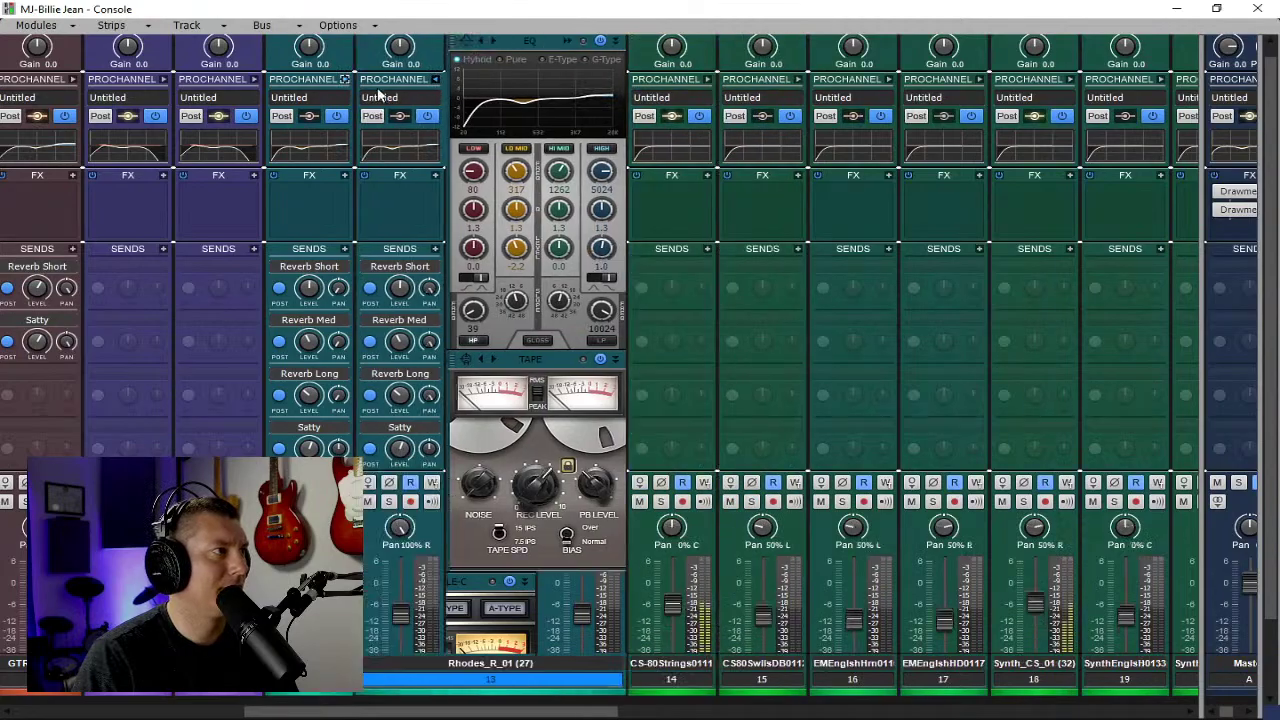
click(437, 80)
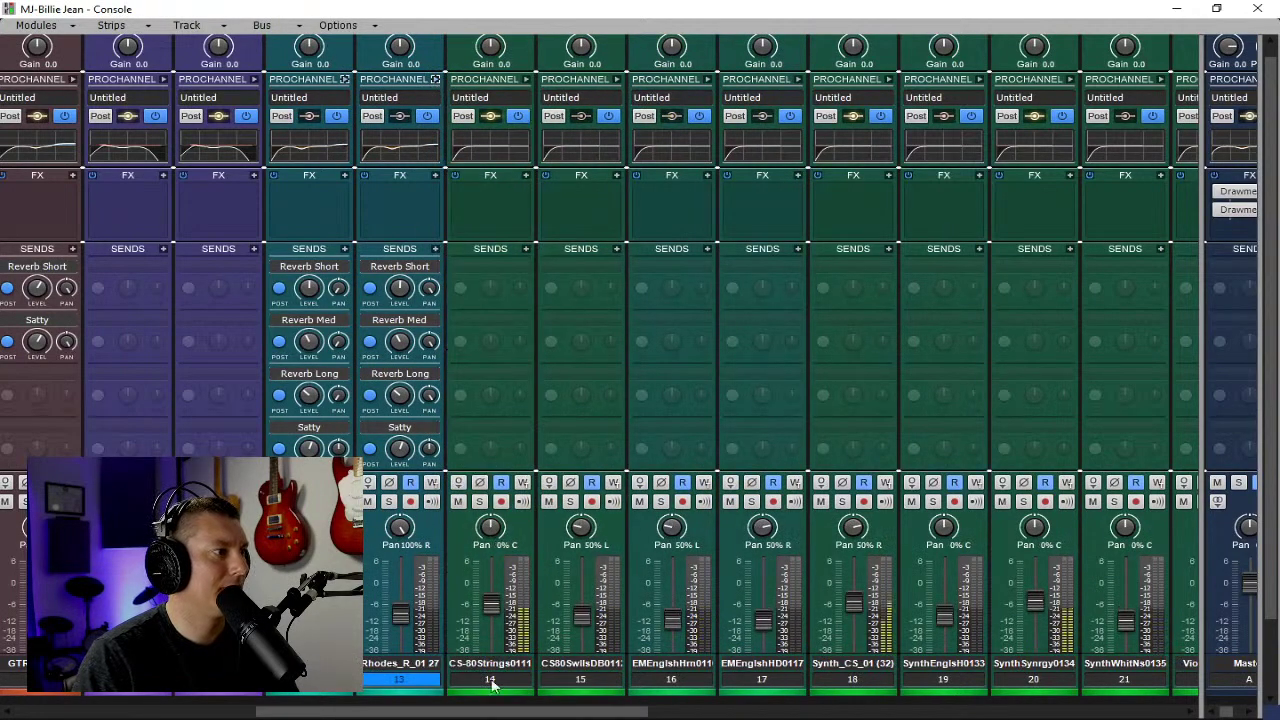
Widen the console's bus section and insert Gullfoss after the two Drawmer S73 plug-ins on the Master bus.
drag(491, 712, 230, 710)
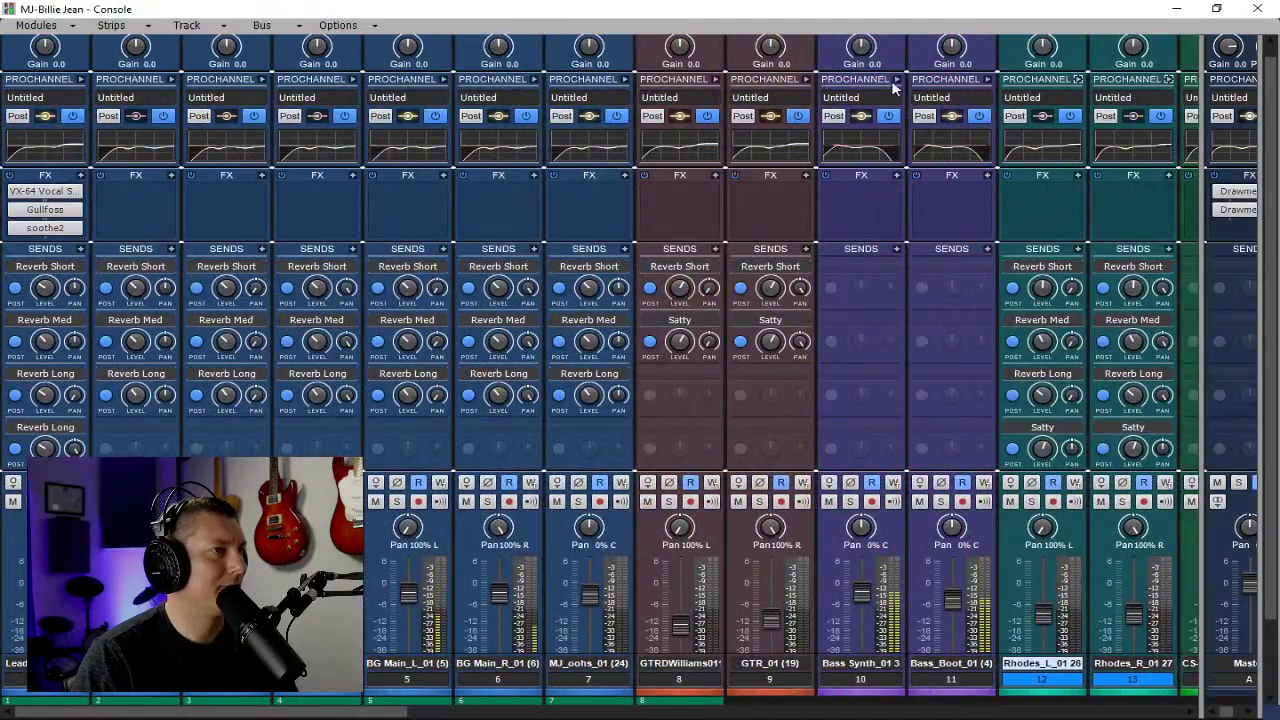
drag(1200, 200, 983, 213)
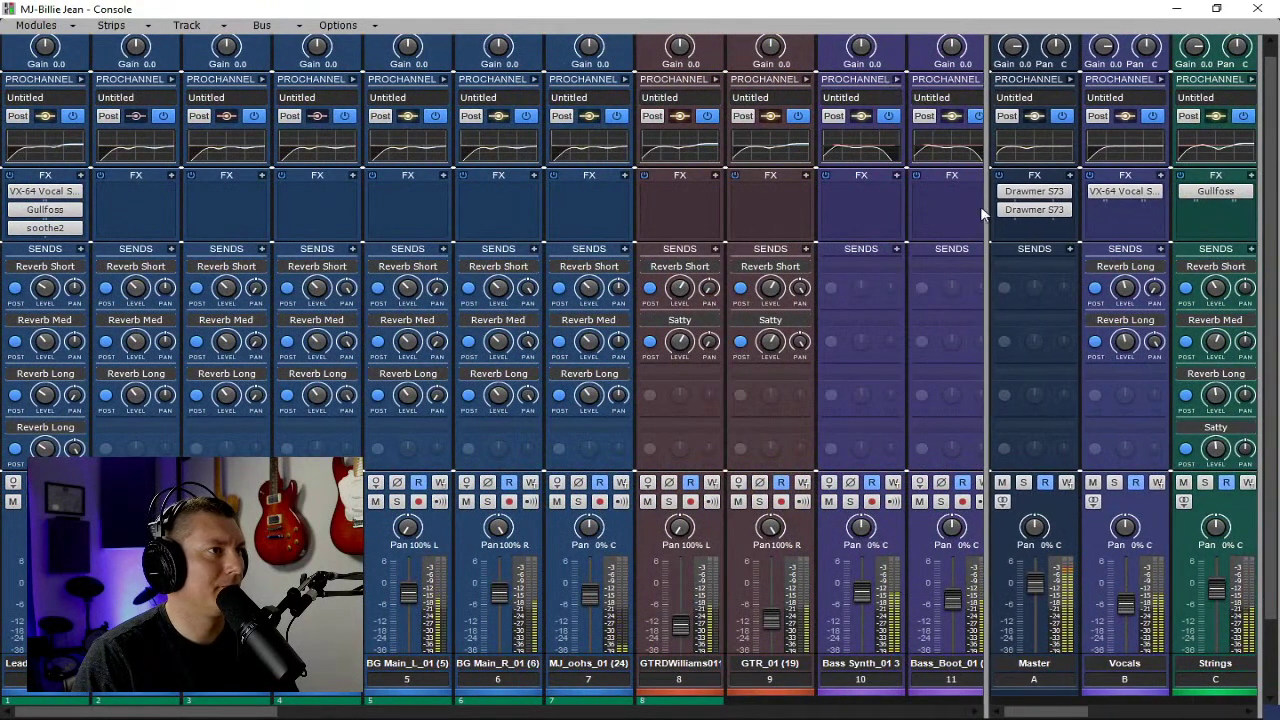
right_click(1028, 226)
mouse_move(1005, 246)
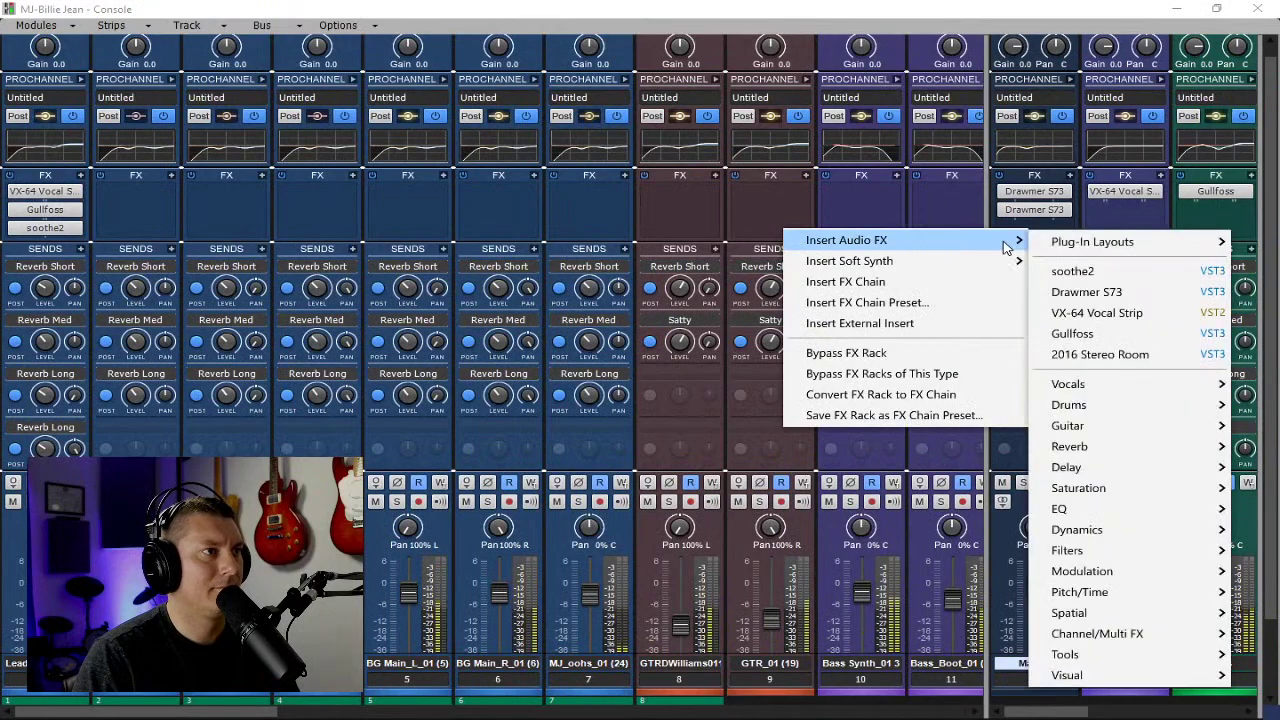
click(1072, 333)
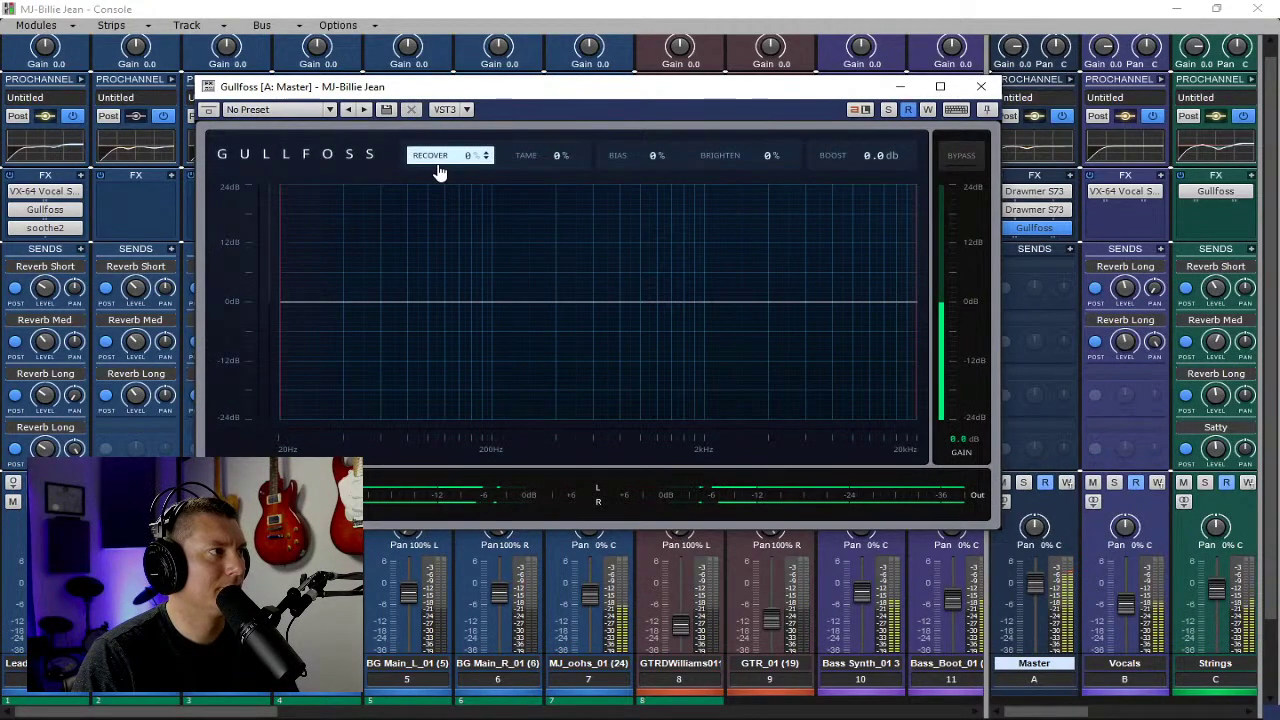
Set Gullfoss's Recover to 27% and Tame to 30% on the Master bus, and close the plug-in.
drag(442, 170, 437, 117)
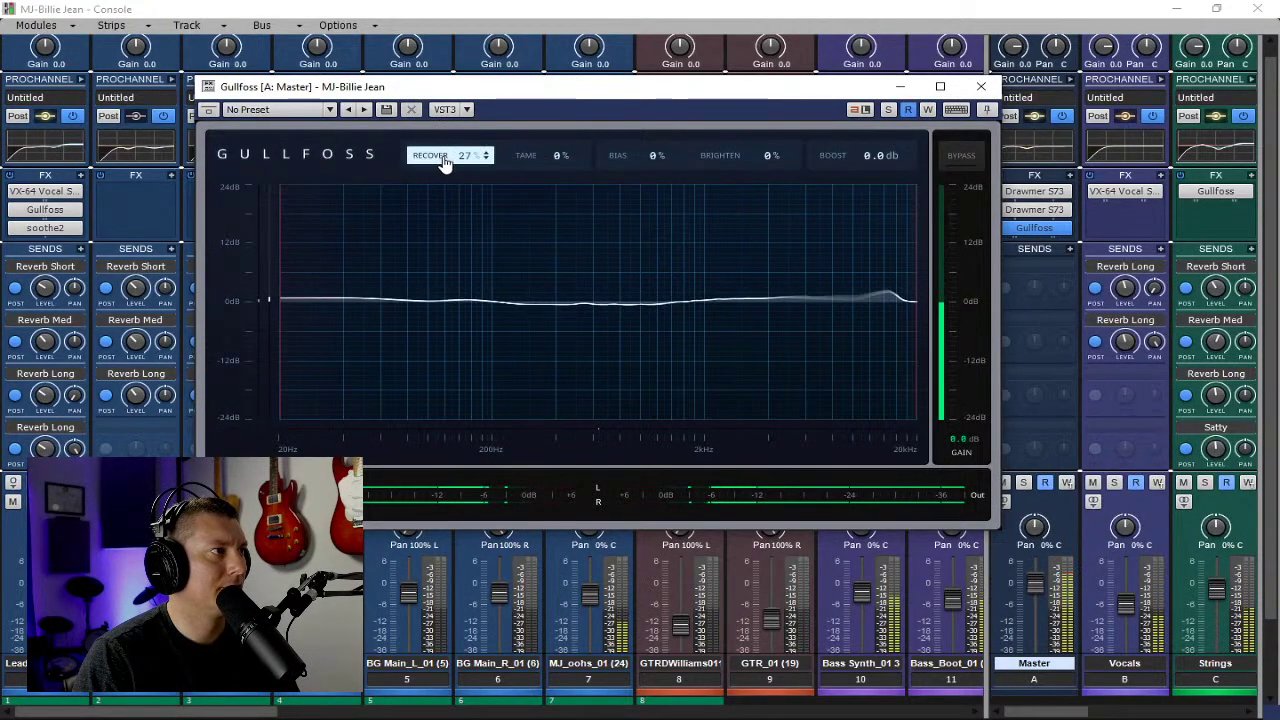
drag(516, 168, 538, 138)
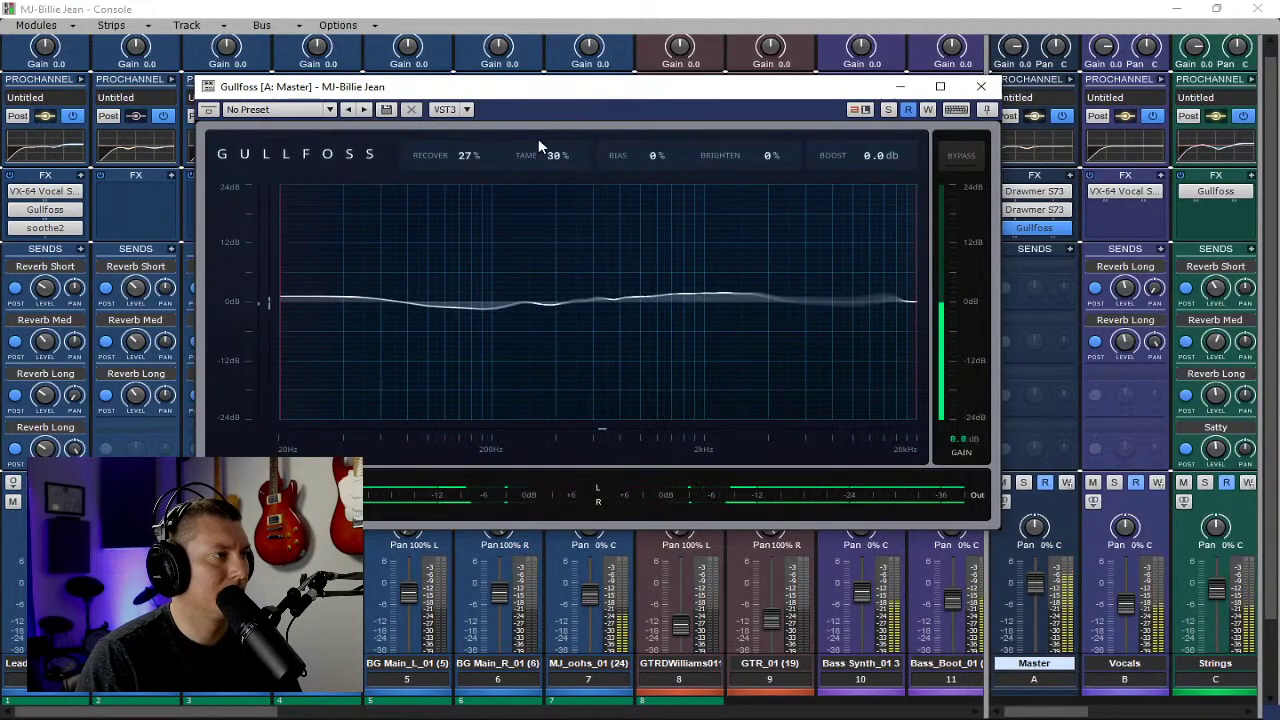
click(981, 86)
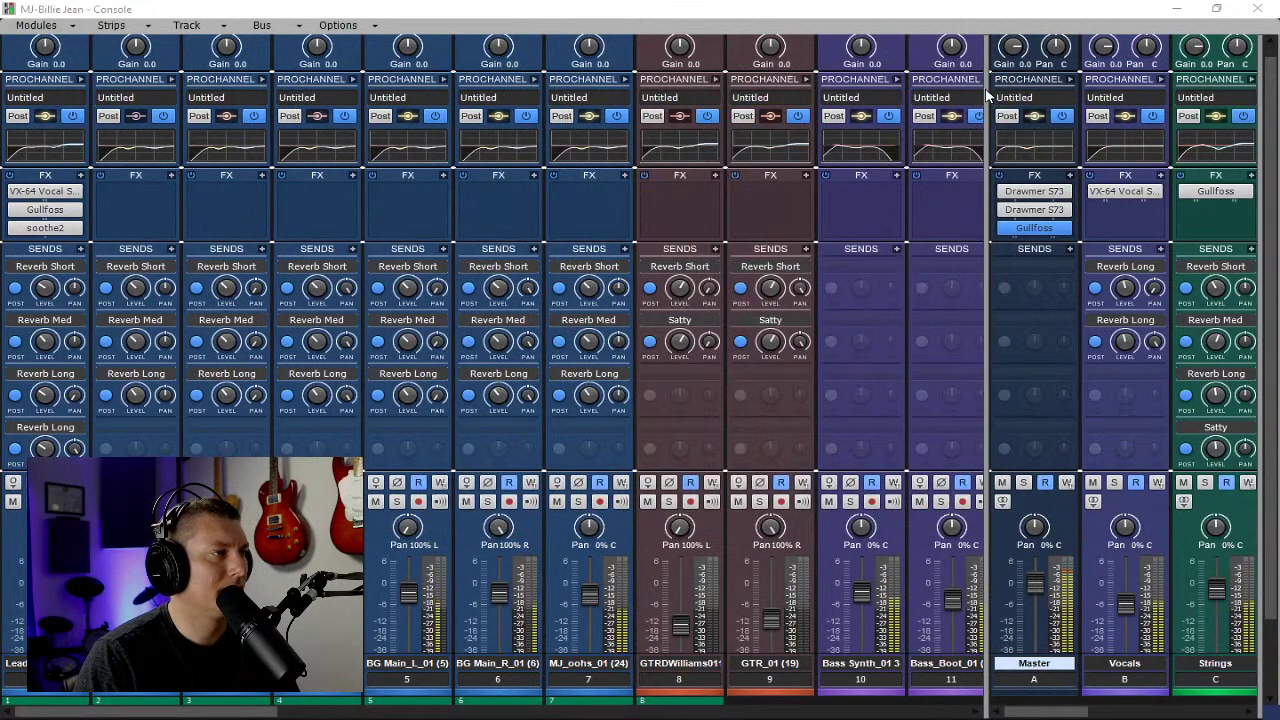
Widen the bus section further and expand the Master bus's ProChannel.
drag(990, 185, 854, 193)
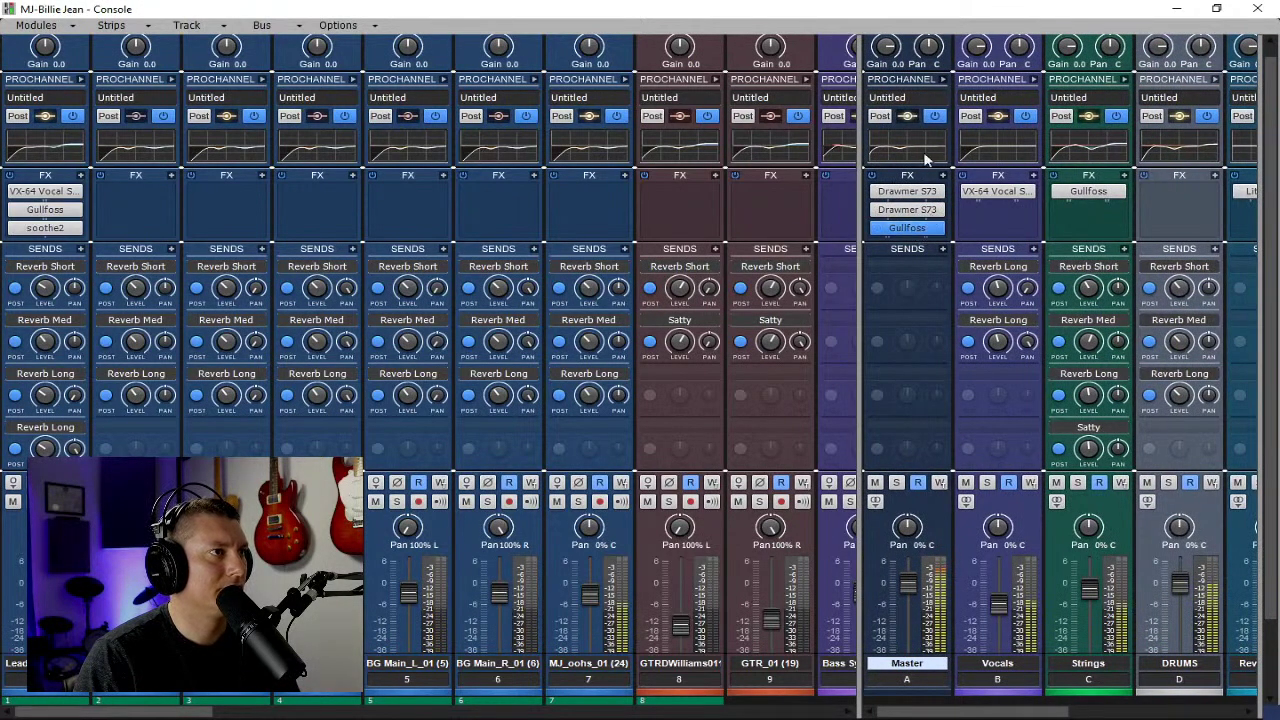
click(941, 82)
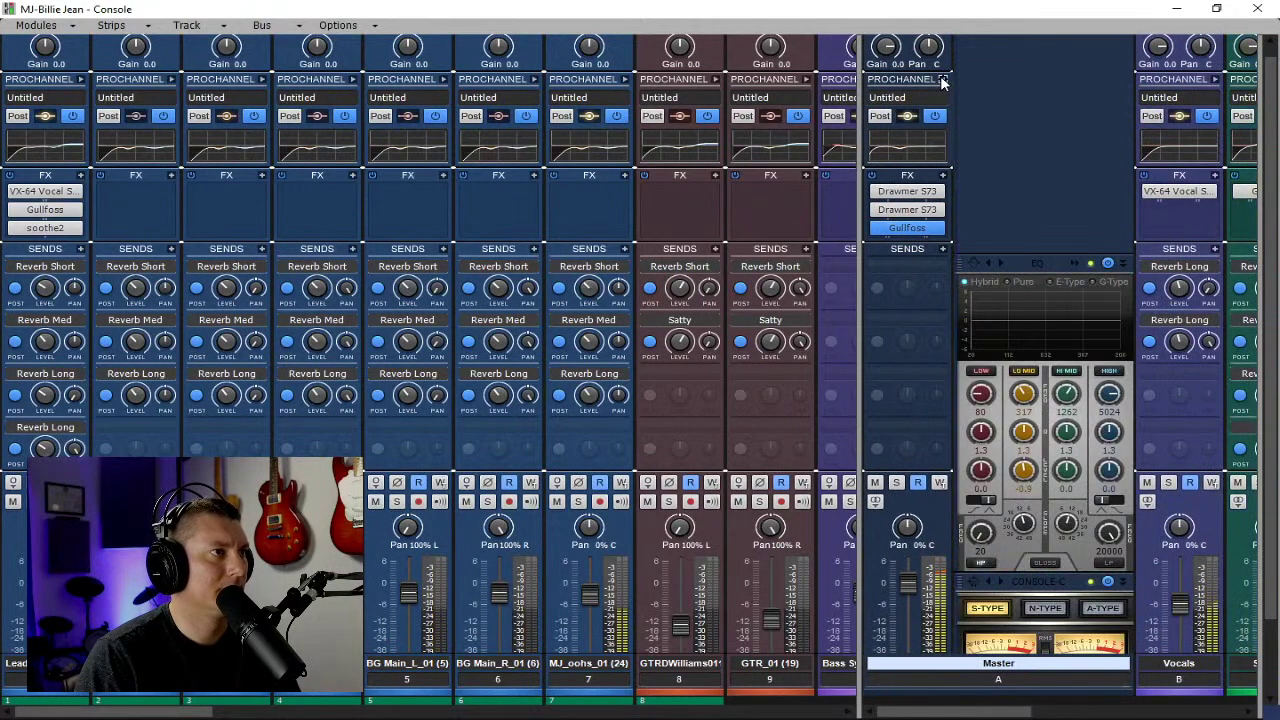
right_click(1031, 226)
mouse_move(1072, 236)
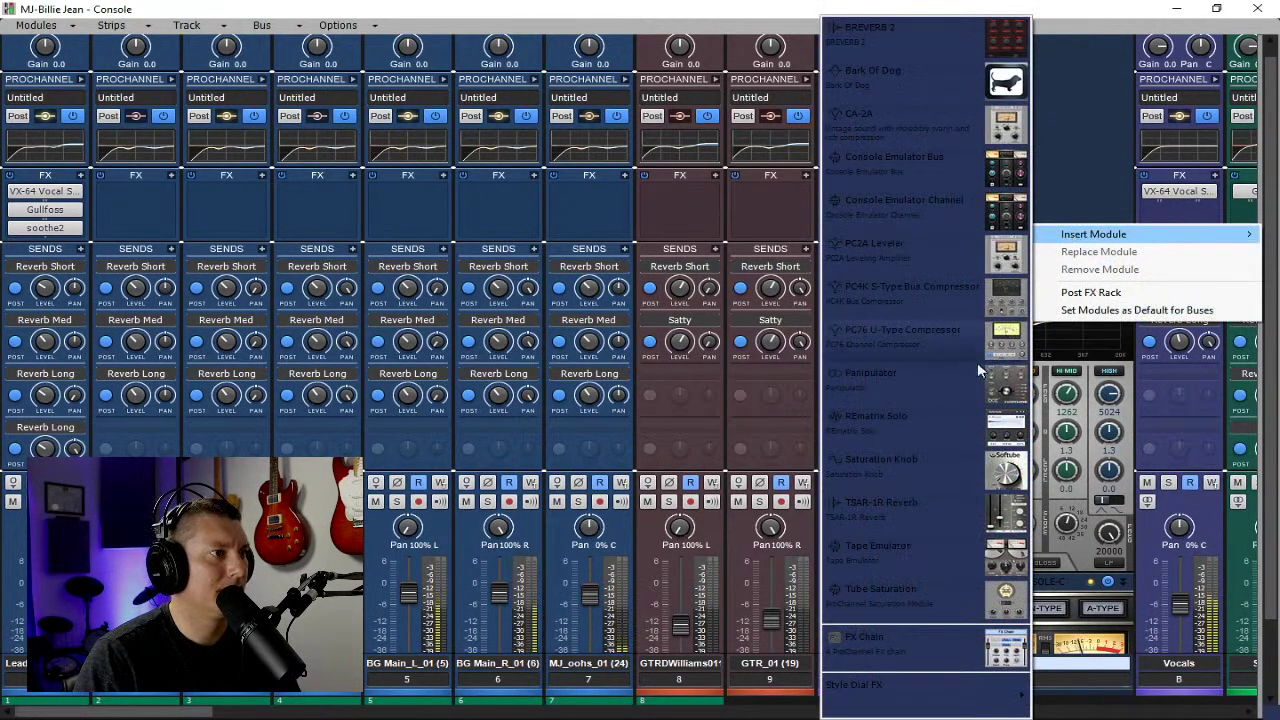
key(Escape)
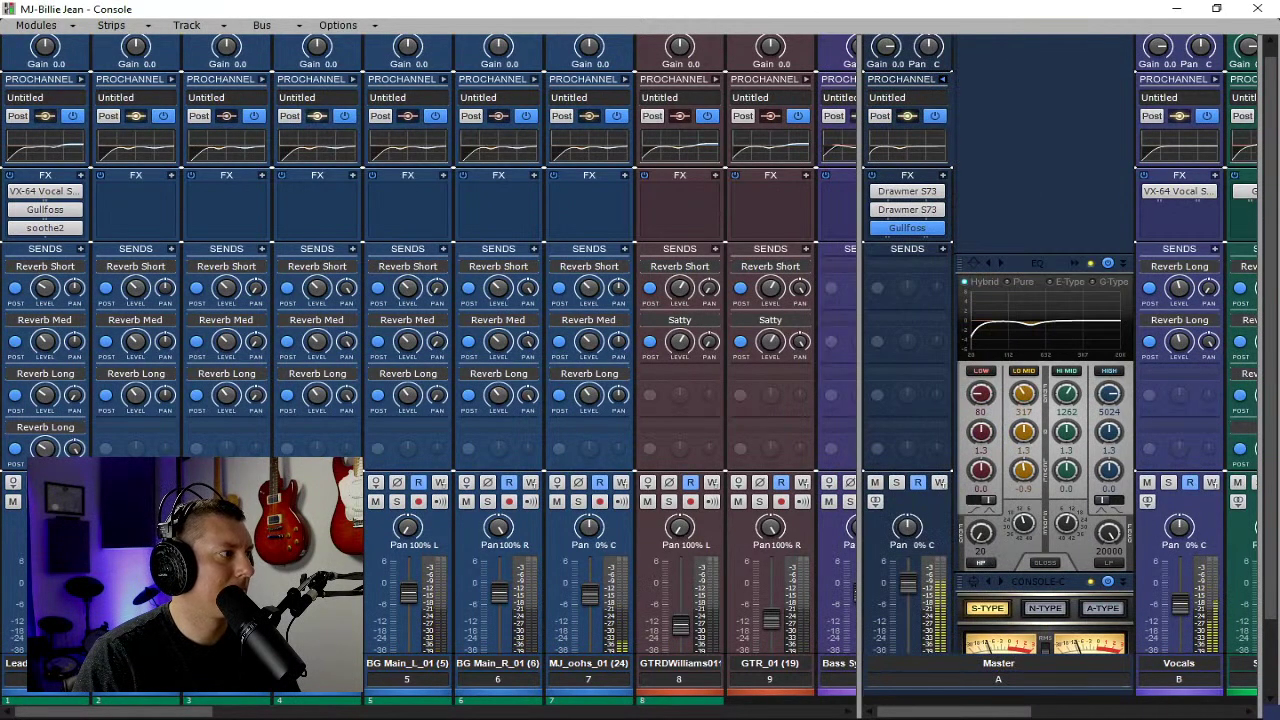
Insert a Tape Emulator in the Master bus's ProChannel, place it between the EQ and the console emulator, and collapse the ProChannel.
right_click(1045, 163)
mouse_move(1100, 173)
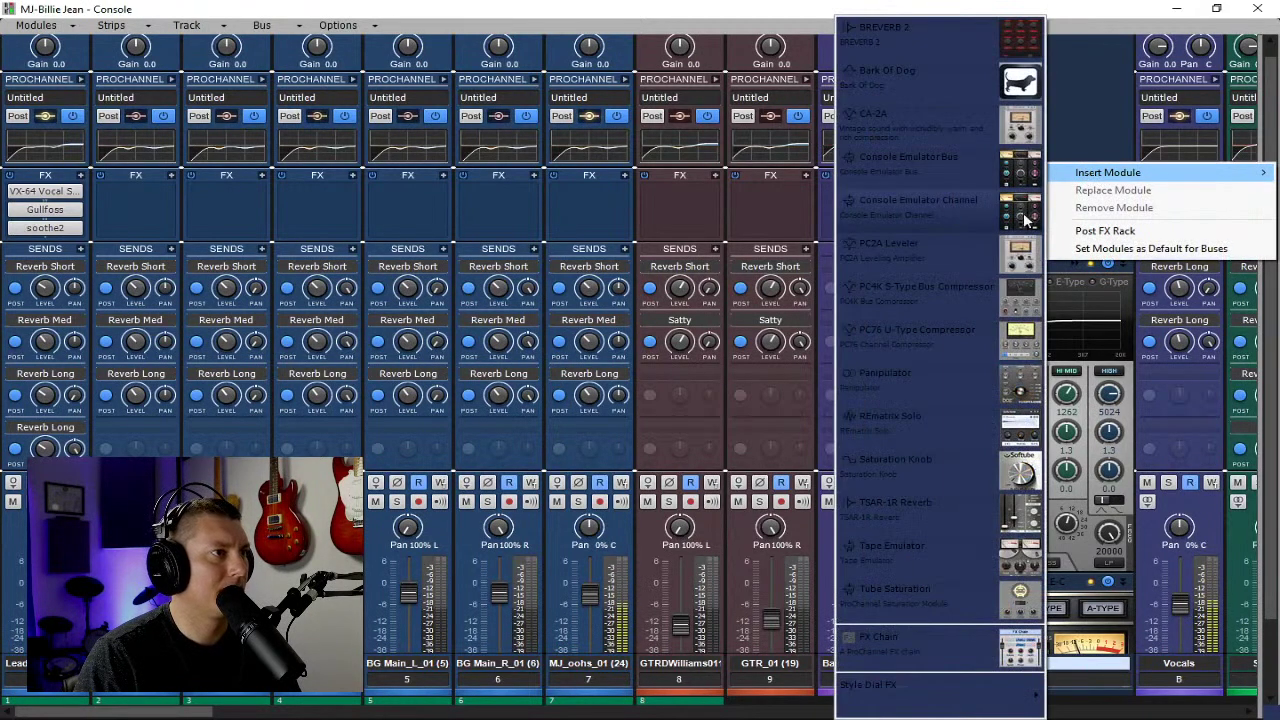
click(954, 557)
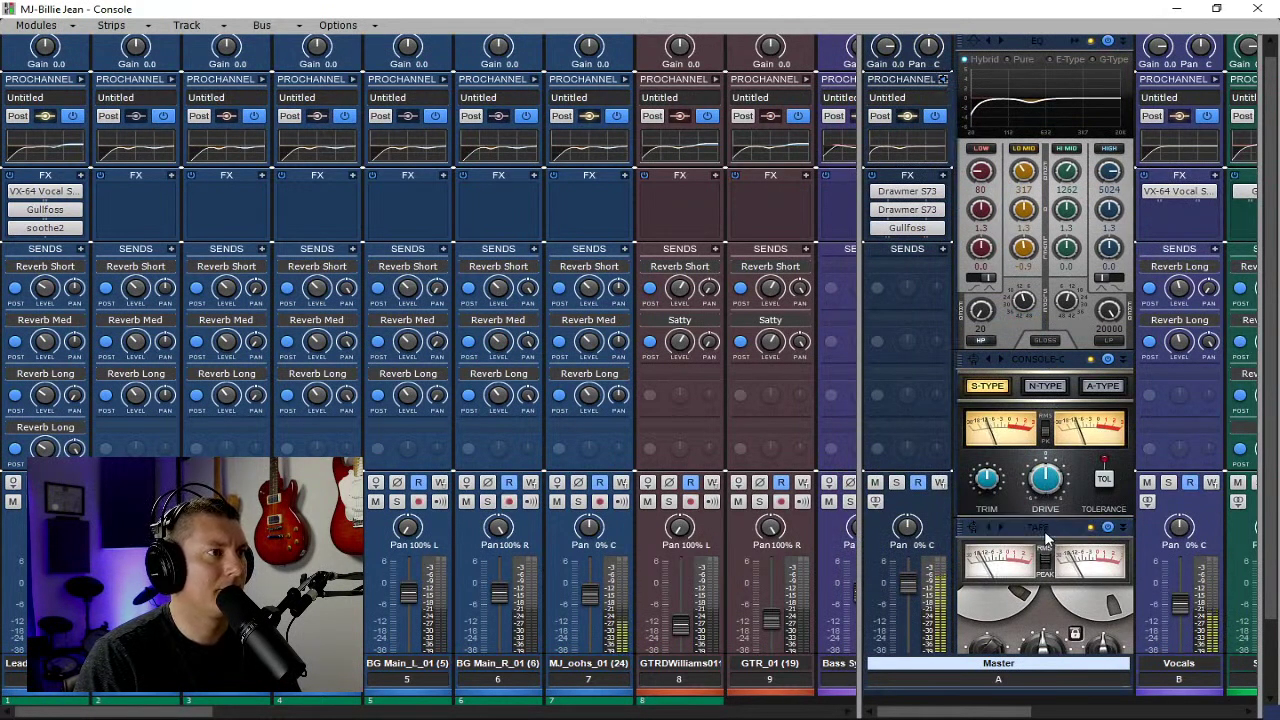
drag(1047, 533, 1048, 410)
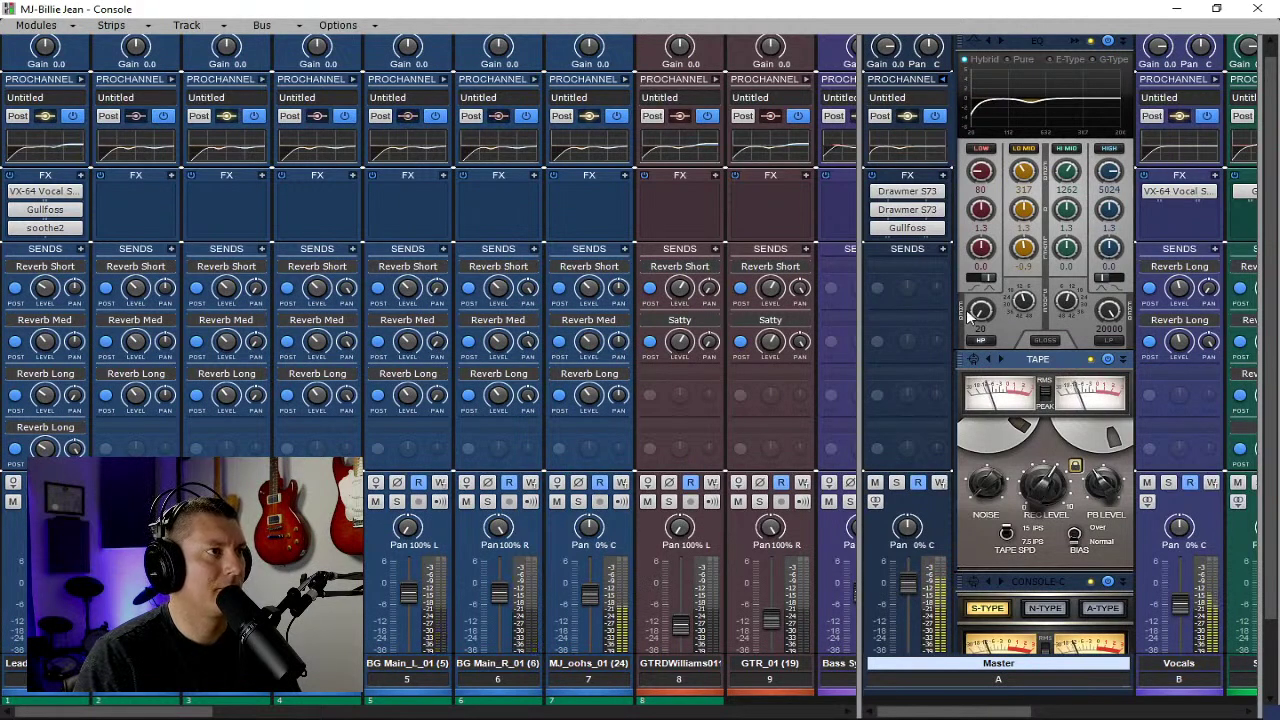
mouse_move(985, 230)
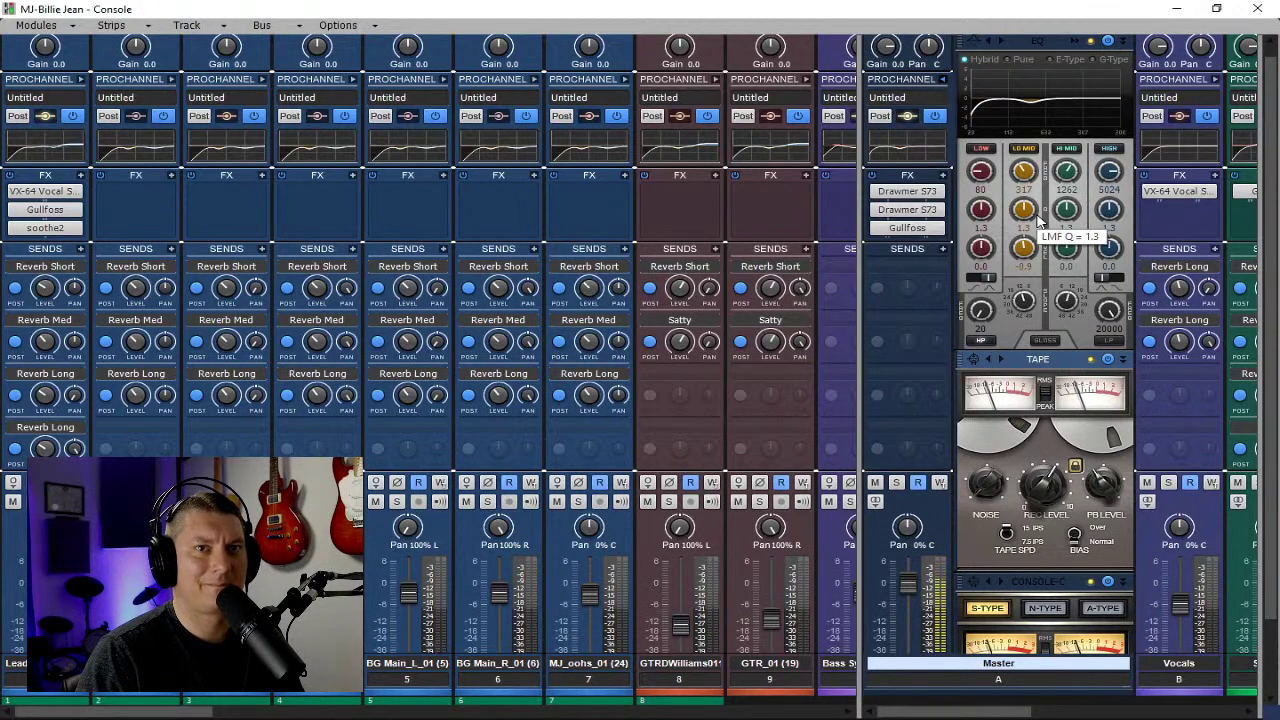
click(943, 79)
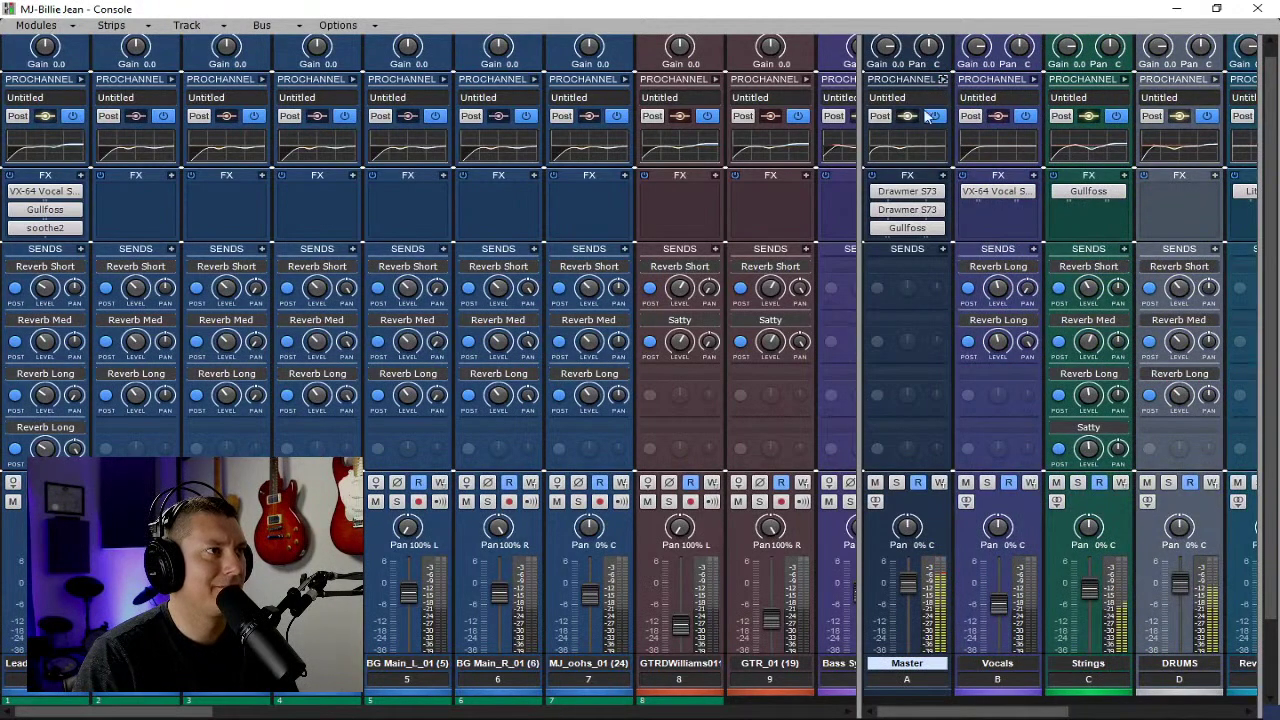
Lower the Strings bus's fader slightly and review the EQ in its ProChannel.
drag(860, 200, 664, 200)
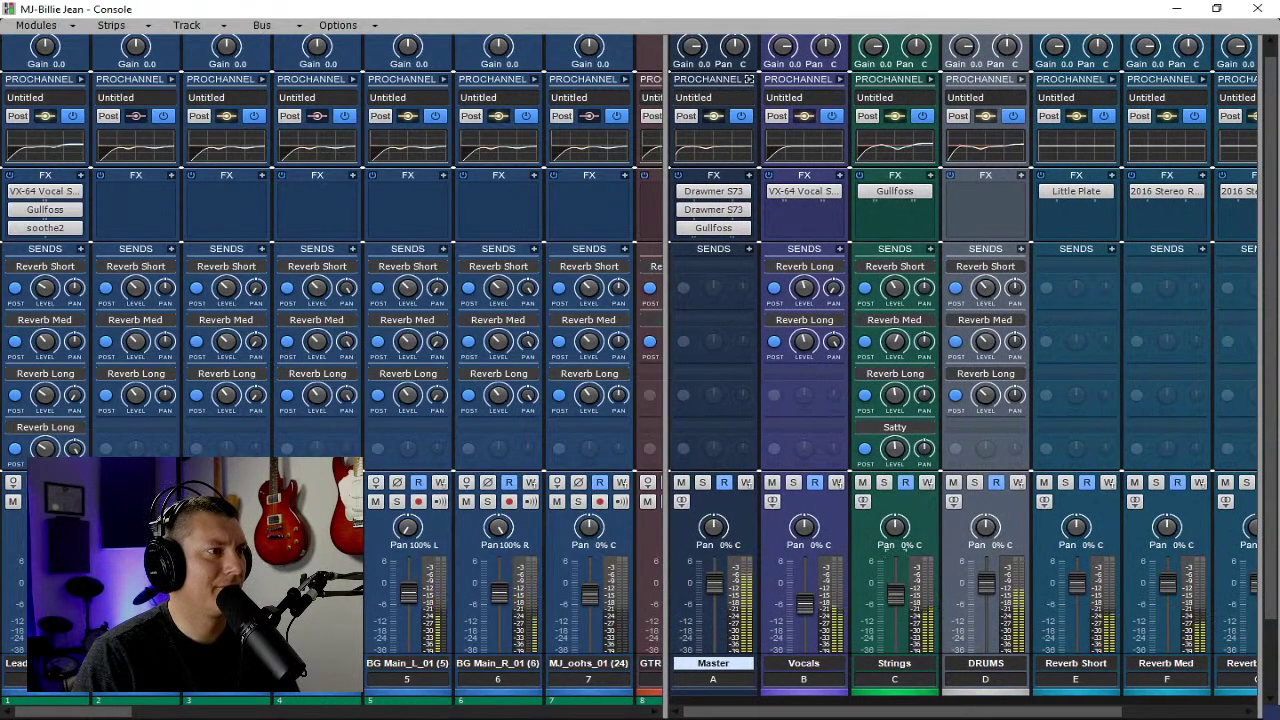
drag(895, 595, 895, 605)
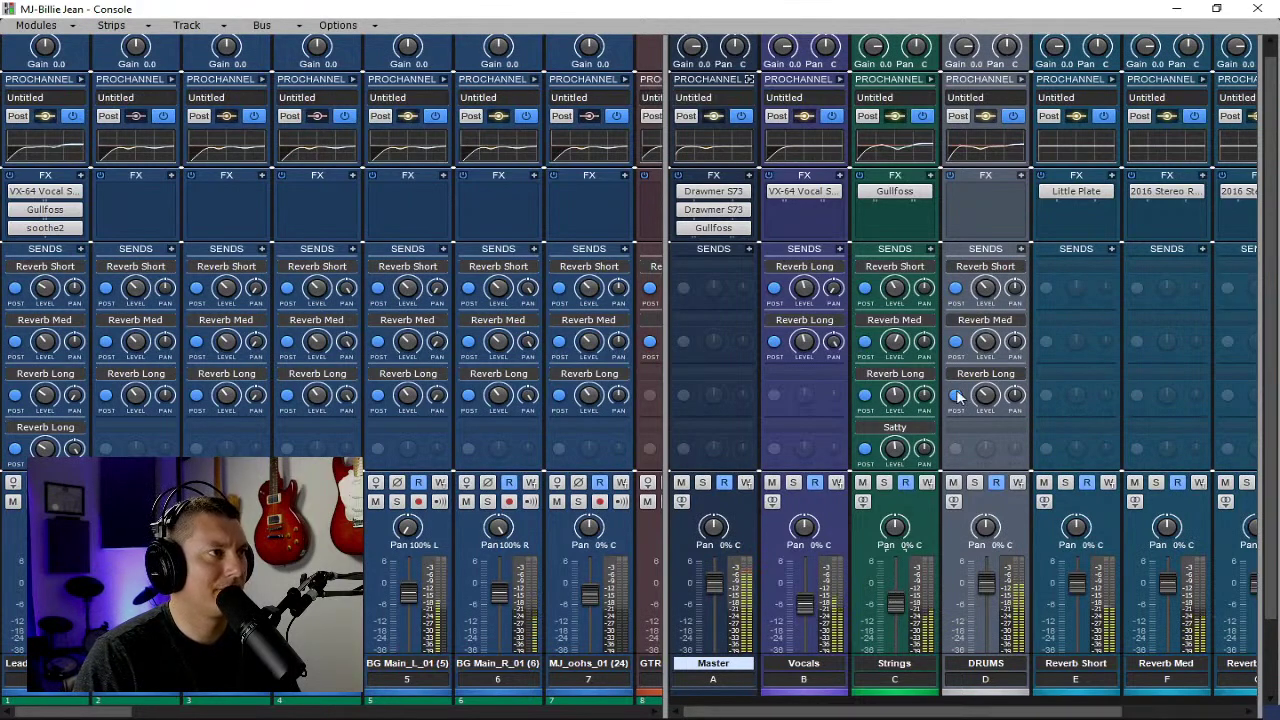
click(930, 78)
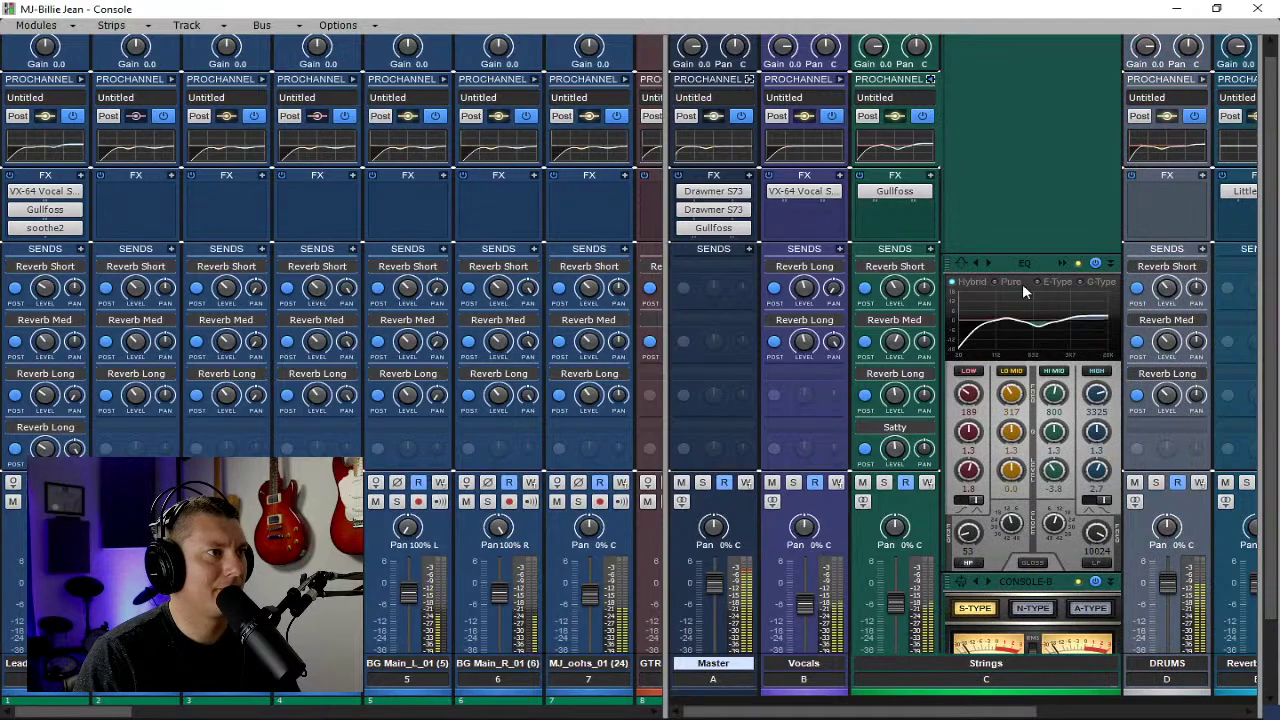
click(930, 79)
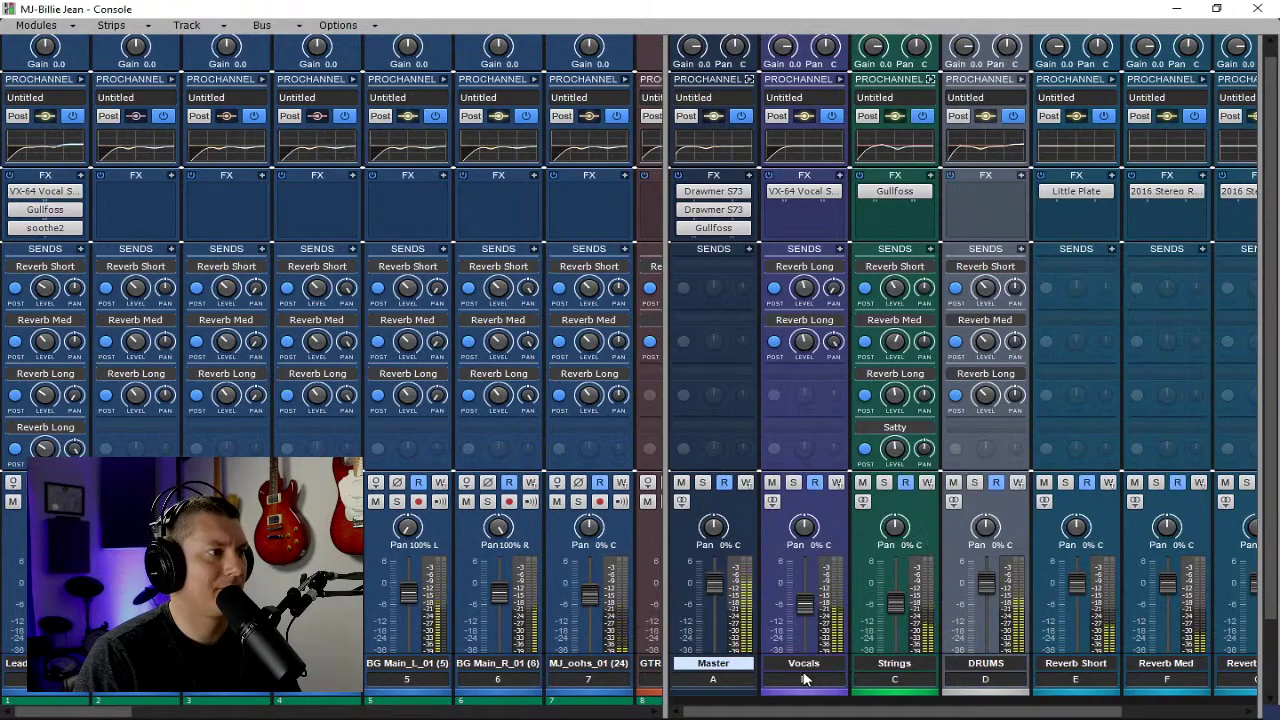
Reveal all the buses, copy the Strings bus's EQ to the Satty bus and expand the Satty ProChannel.
drag(657, 555, 525, 545)
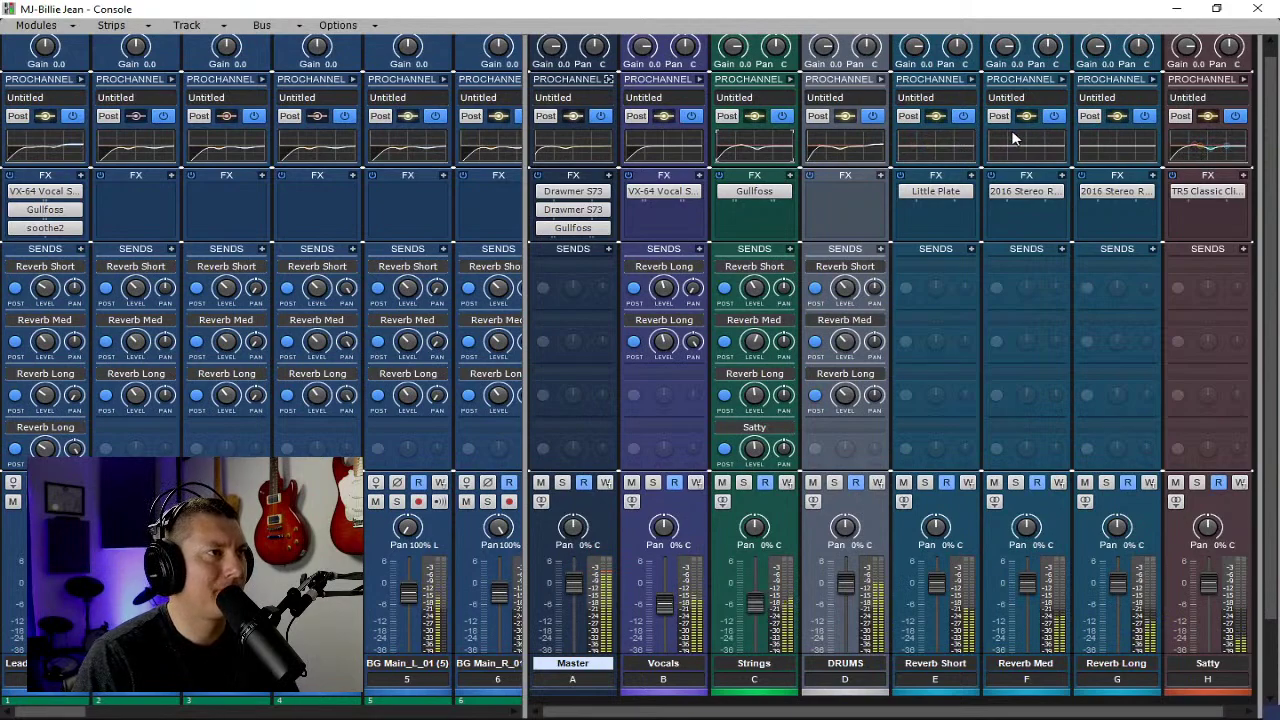
click(1250, 84)
drag(785, 711, 950, 713)
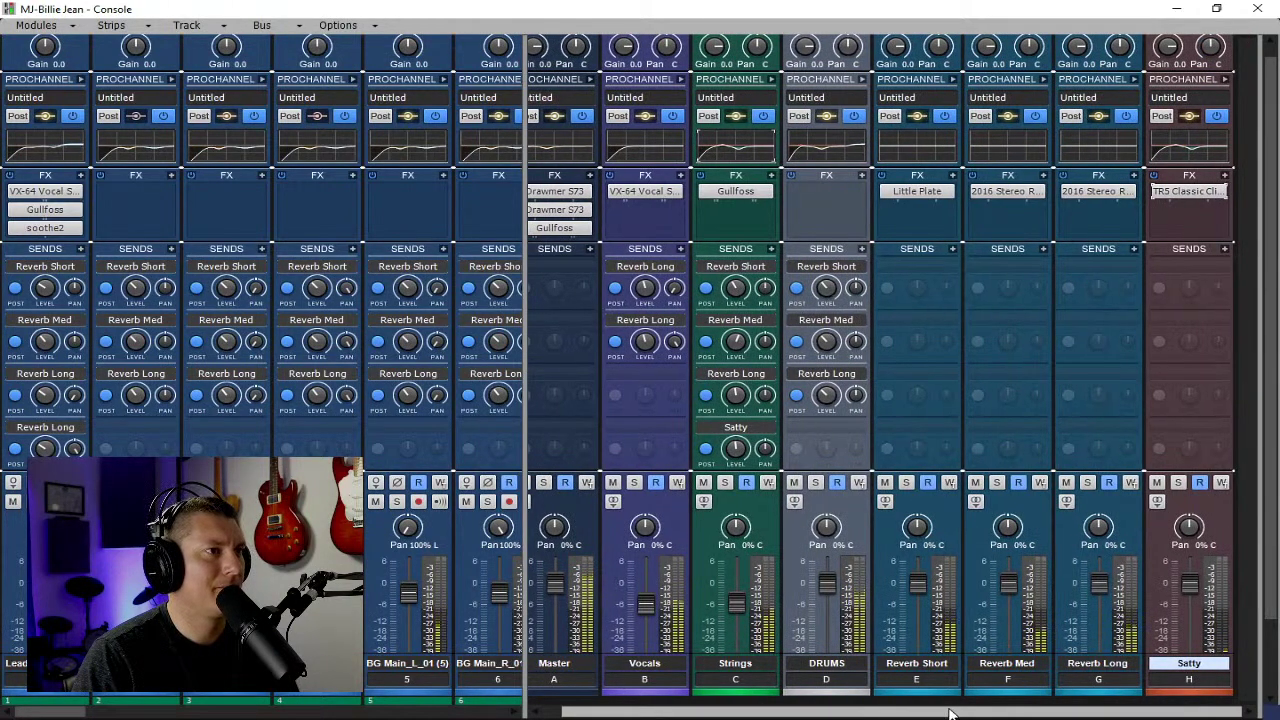
click(1227, 79)
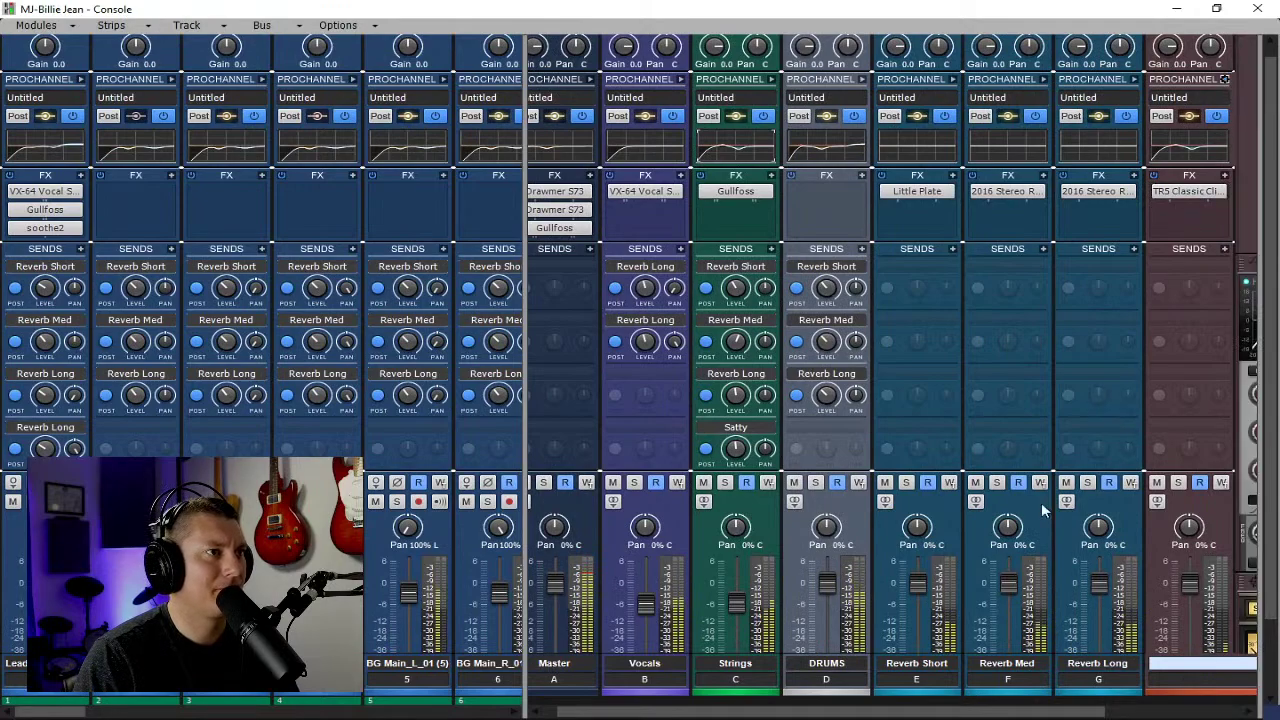
drag(875, 714, 1015, 714)
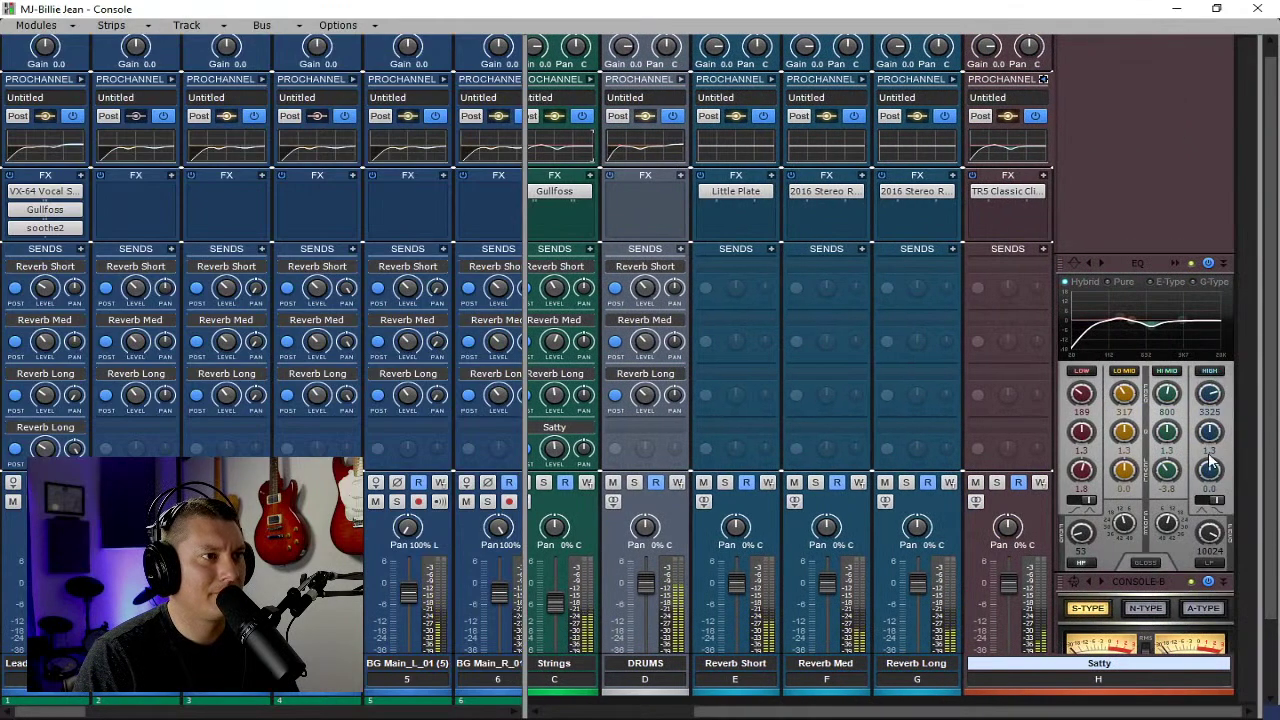
In the Satty bus's EQ, enable the low-pass filter at 20000 Hz, compare the high-pass filter off and on, and zero the low gain.
click(1212, 561)
double_click(1209, 534)
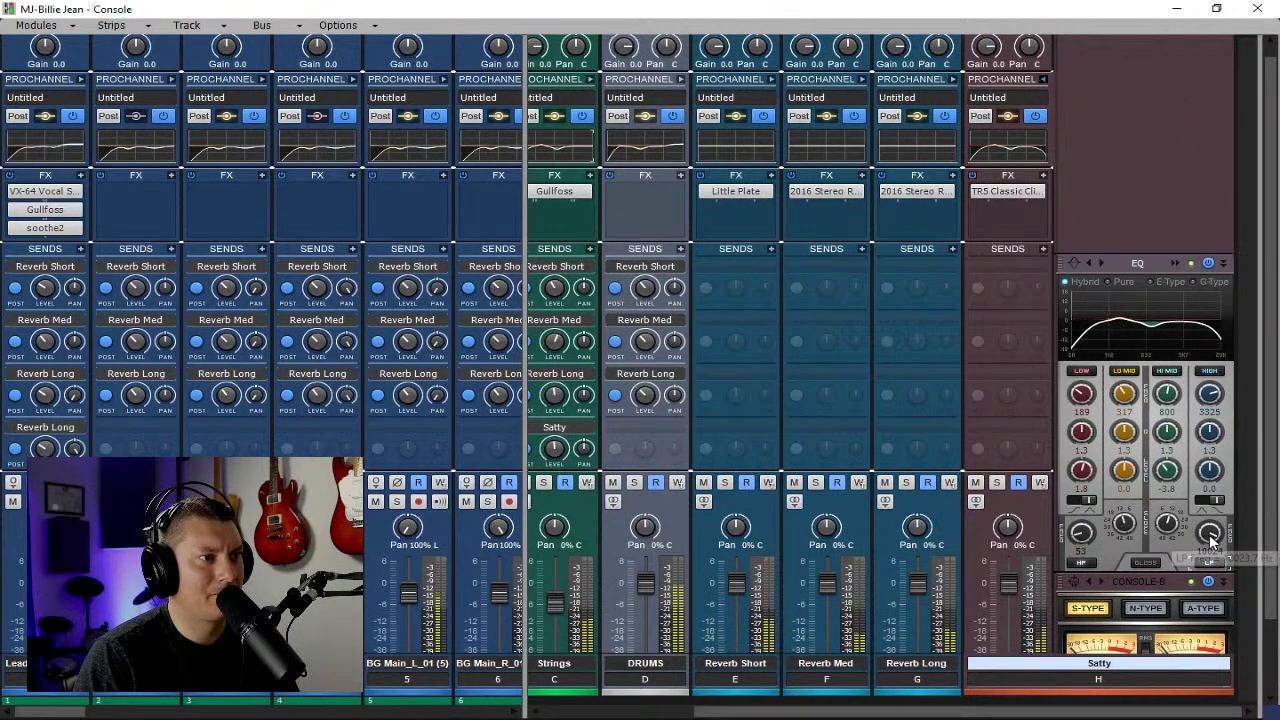
click(1080, 563)
click(1080, 563)
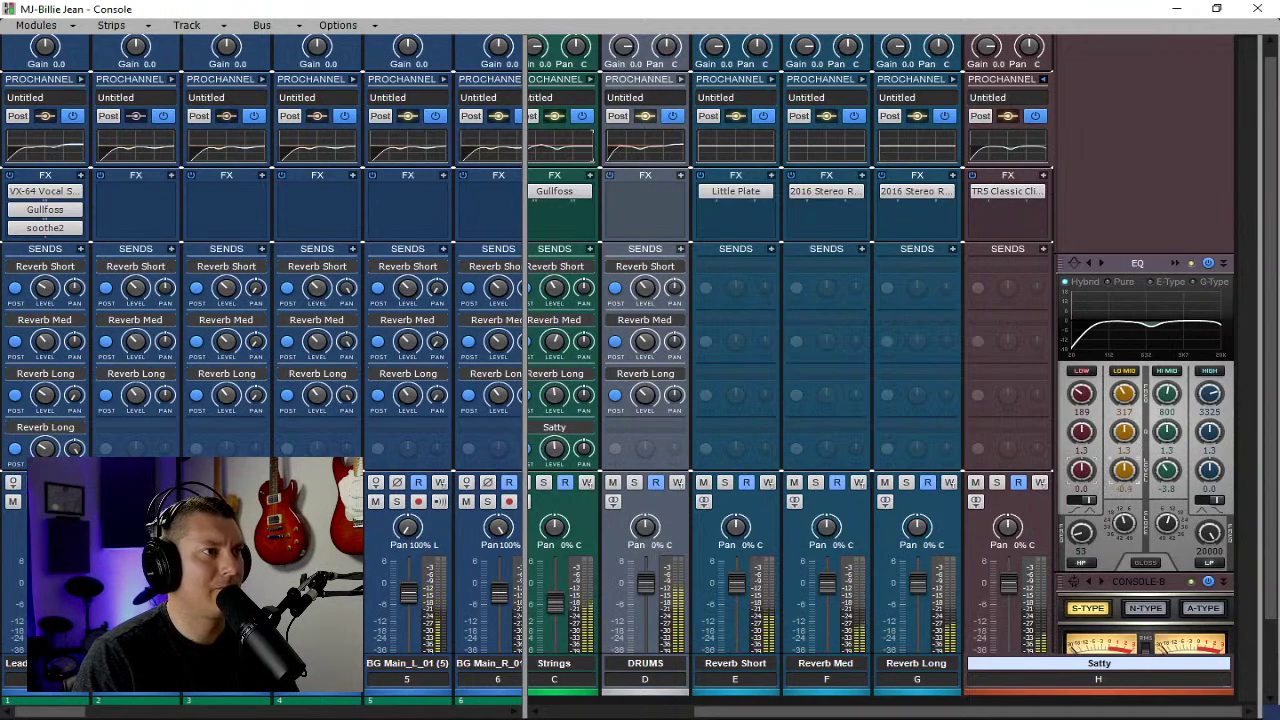
Set Satty's low-mid gain to -2.5, high-mid frequency to 1399 Hz and high-mid gain to 0.0, and collapse its ProChannel.
drag(1124, 470, 1124, 474)
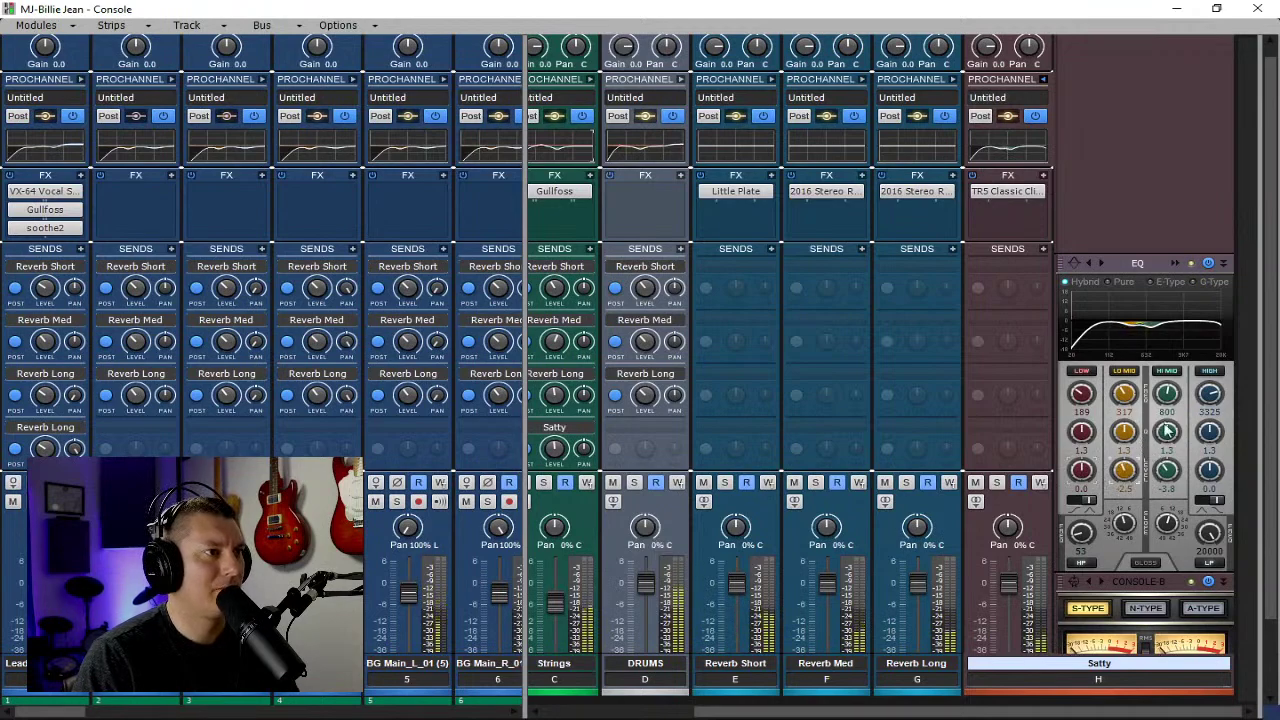
drag(1167, 395, 1167, 384)
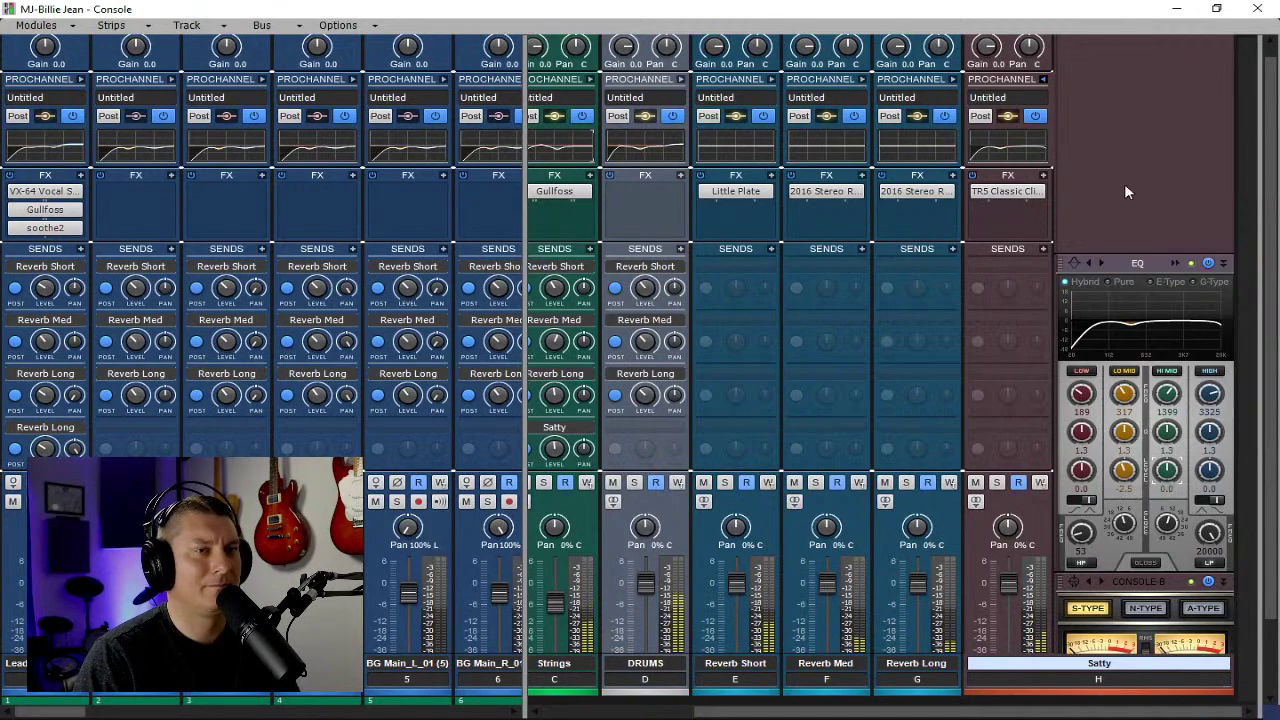
click(1044, 78)
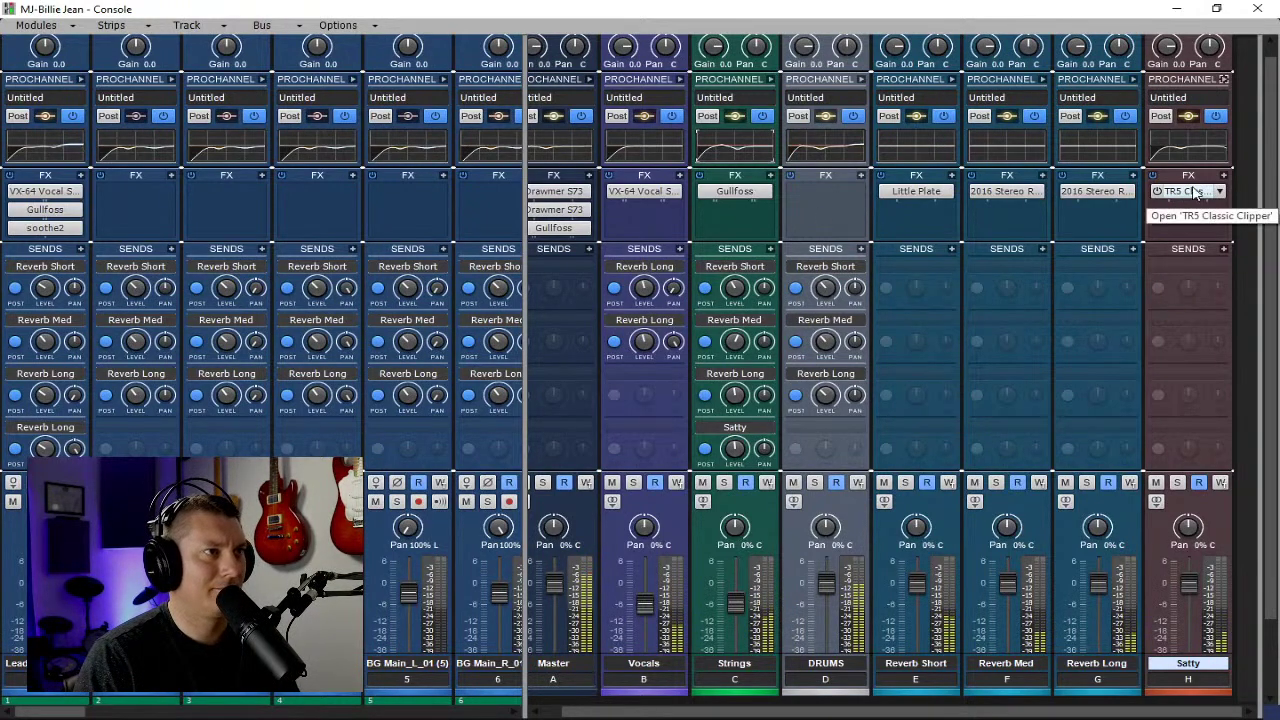
Copy the Satty bus's EQ to the Reverb Short, Med and Long buses and expand Reverb Short's ProChannel.
drag(1102, 151, 928, 135)
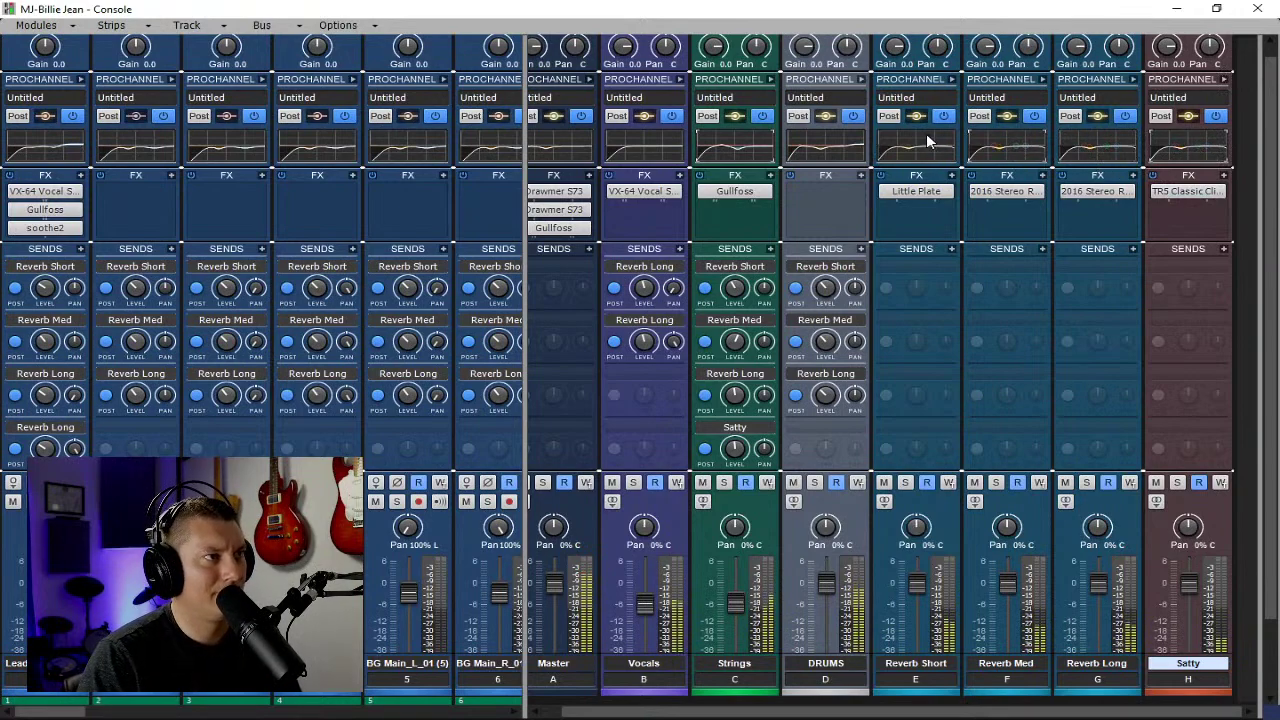
click(951, 80)
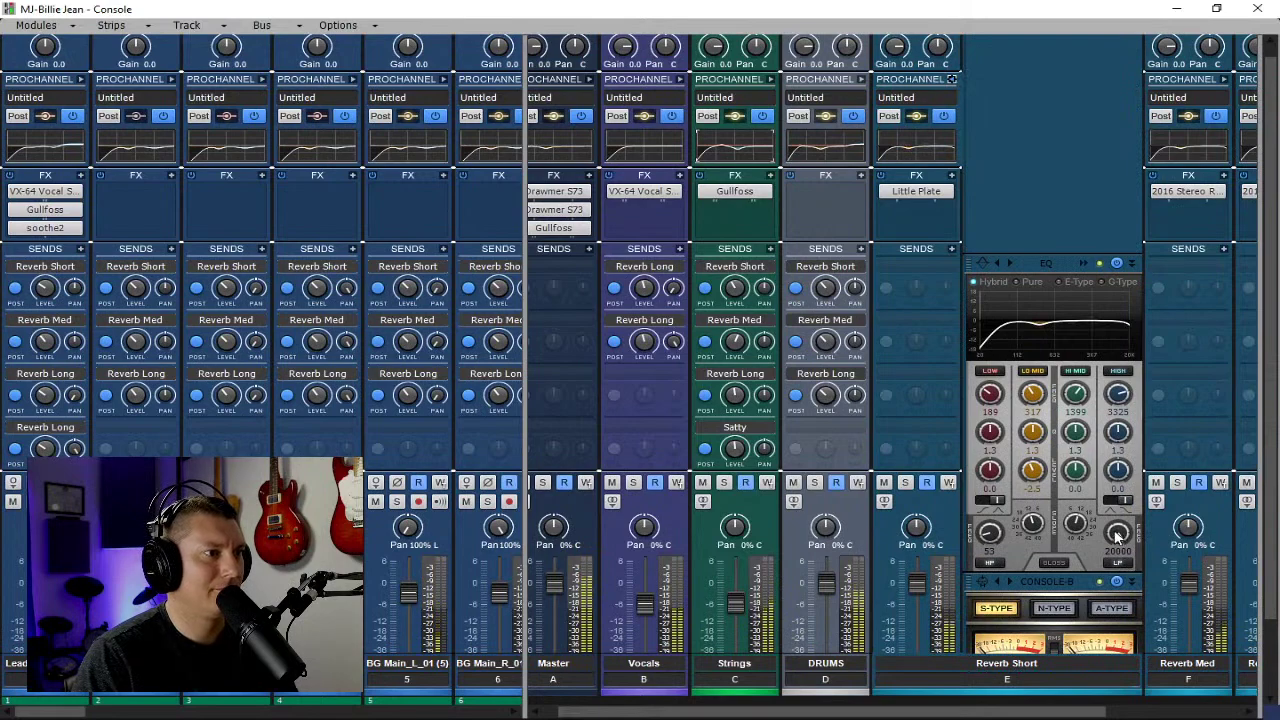
Set the Reverb Short bus's EQ low-pass filter to 7039 Hz and high-pass filter to 125 Hz, and collapse its ProChannel.
mouse_move(1118, 537)
mouse_down()
mouse_move(1118, 575)
mouse_move(1118, 531)
mouse_up()
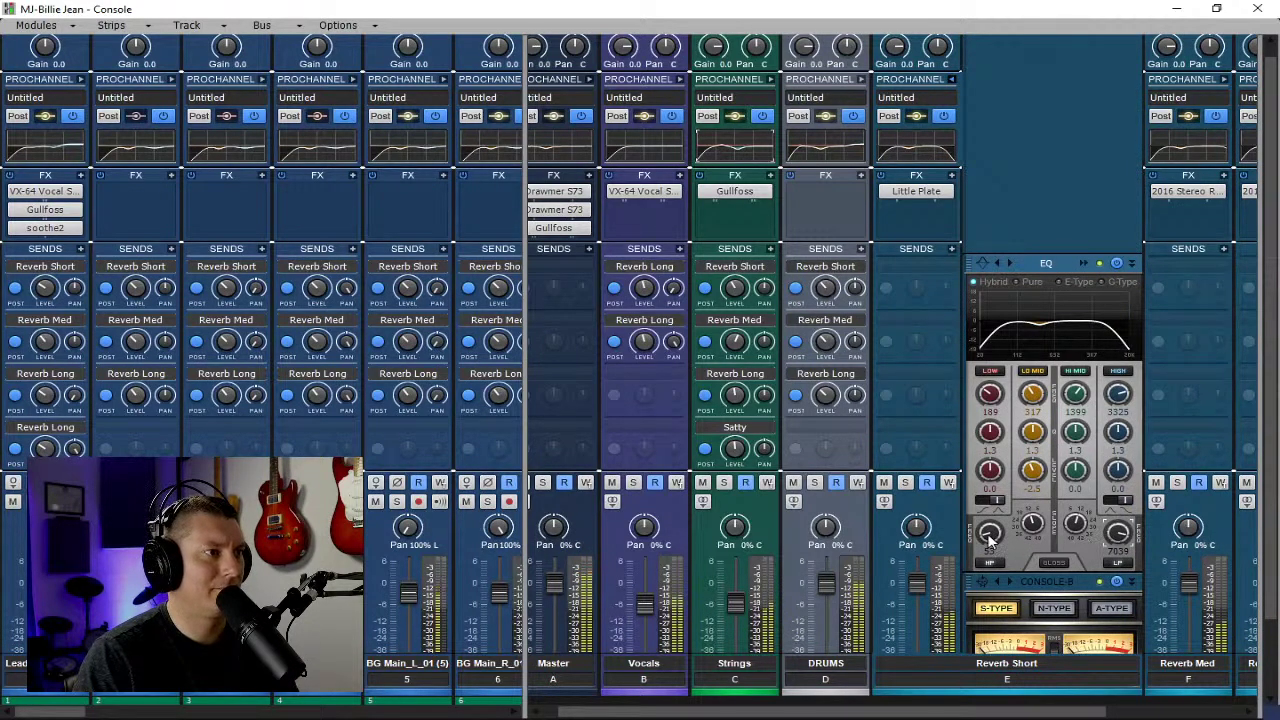
drag(989, 538, 989, 528)
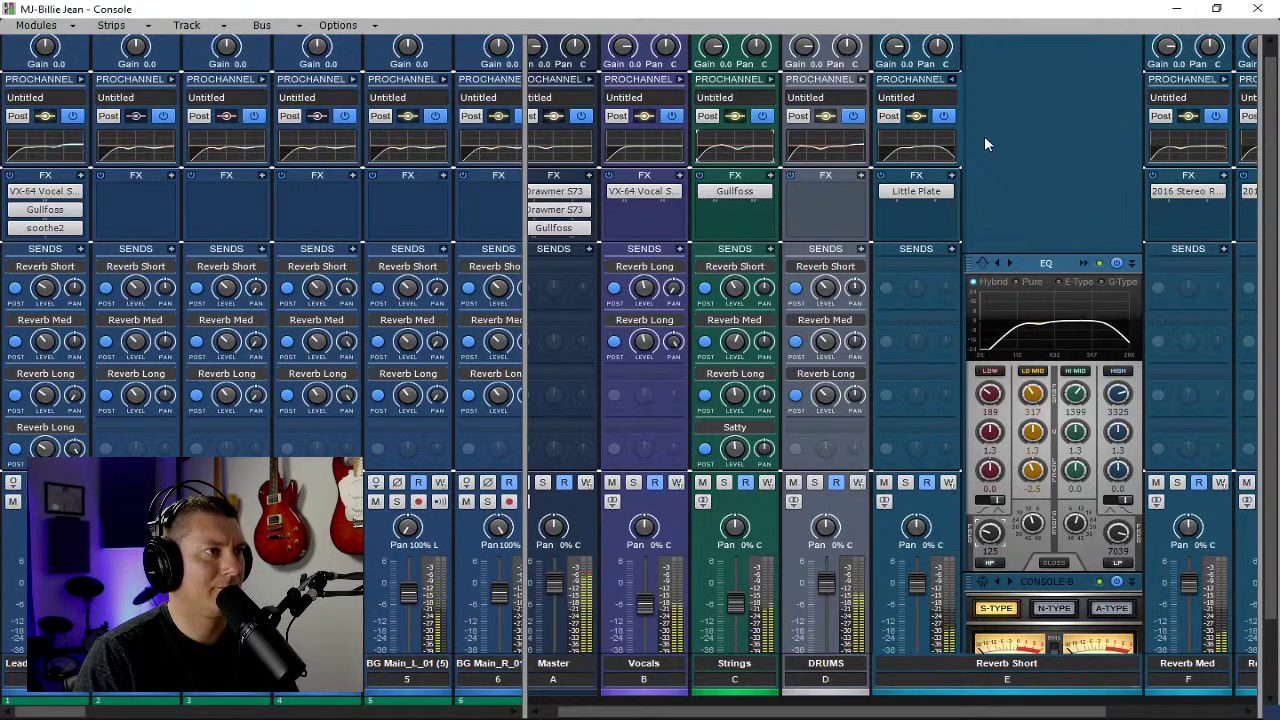
click(953, 78)
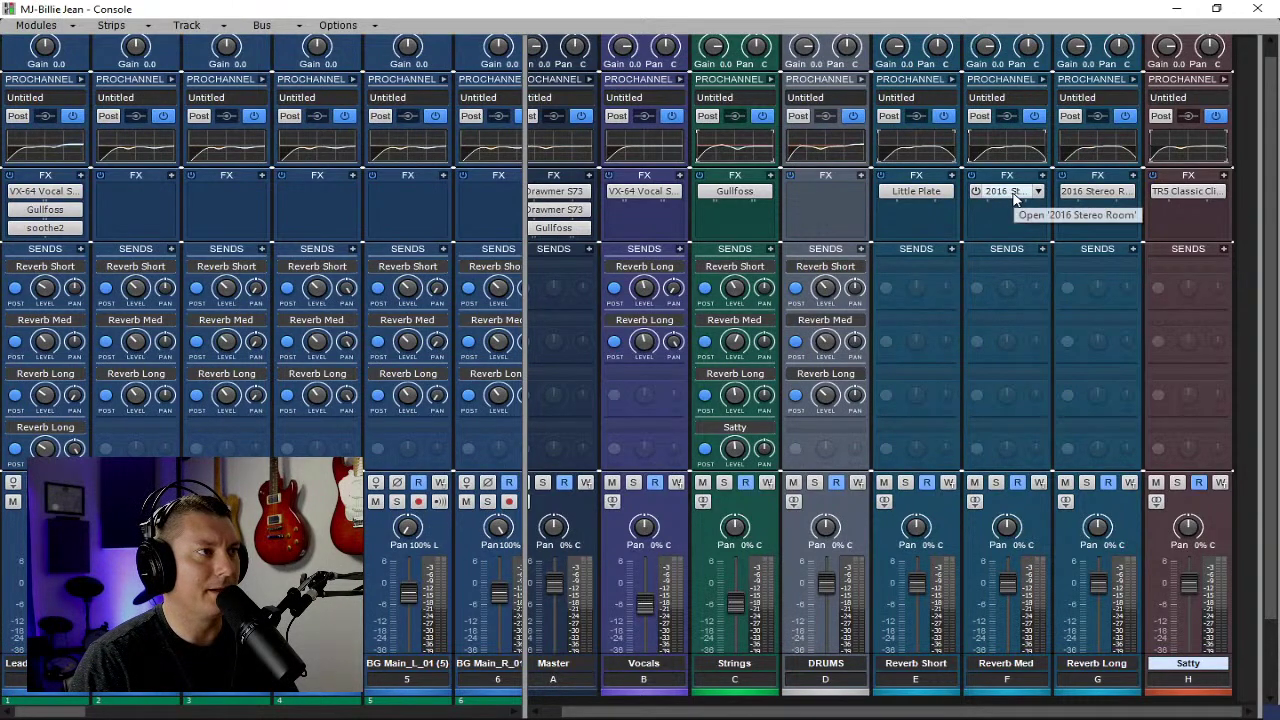
Bypass the ProChannels of the Reverb Short, Med and Long buses and re-enable them to compare the sound.
click(890, 194)
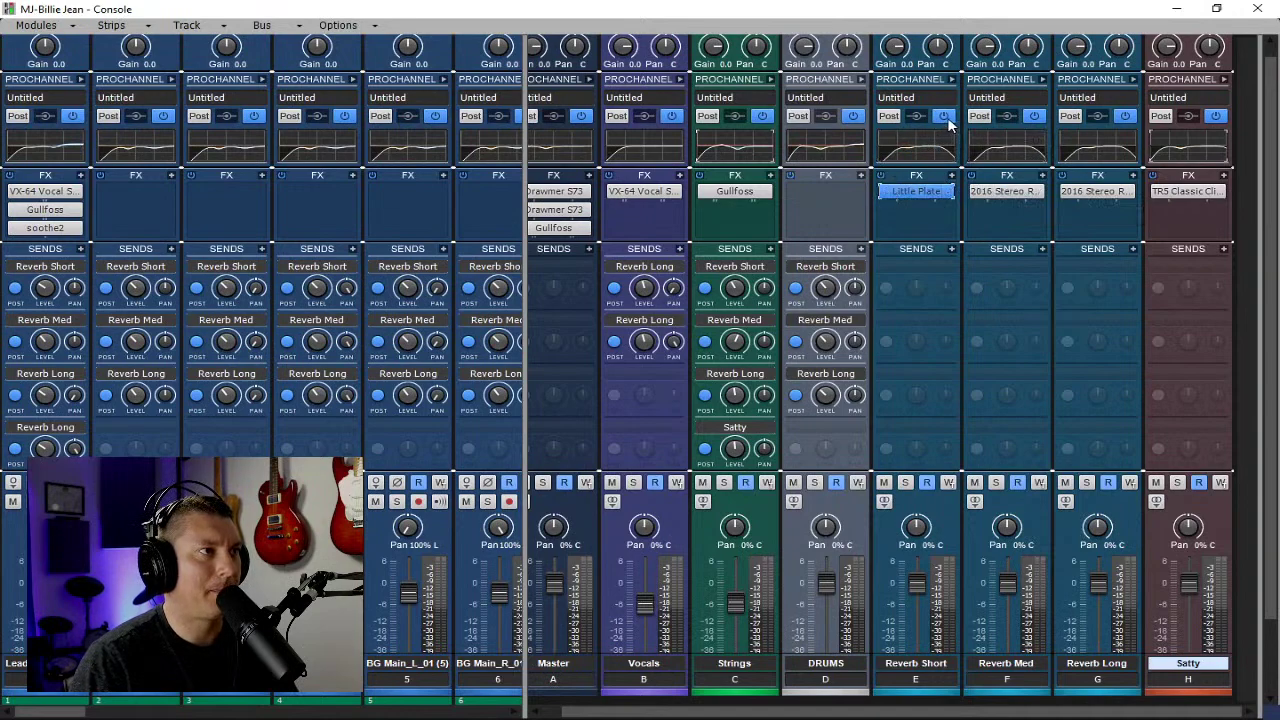
click(944, 116)
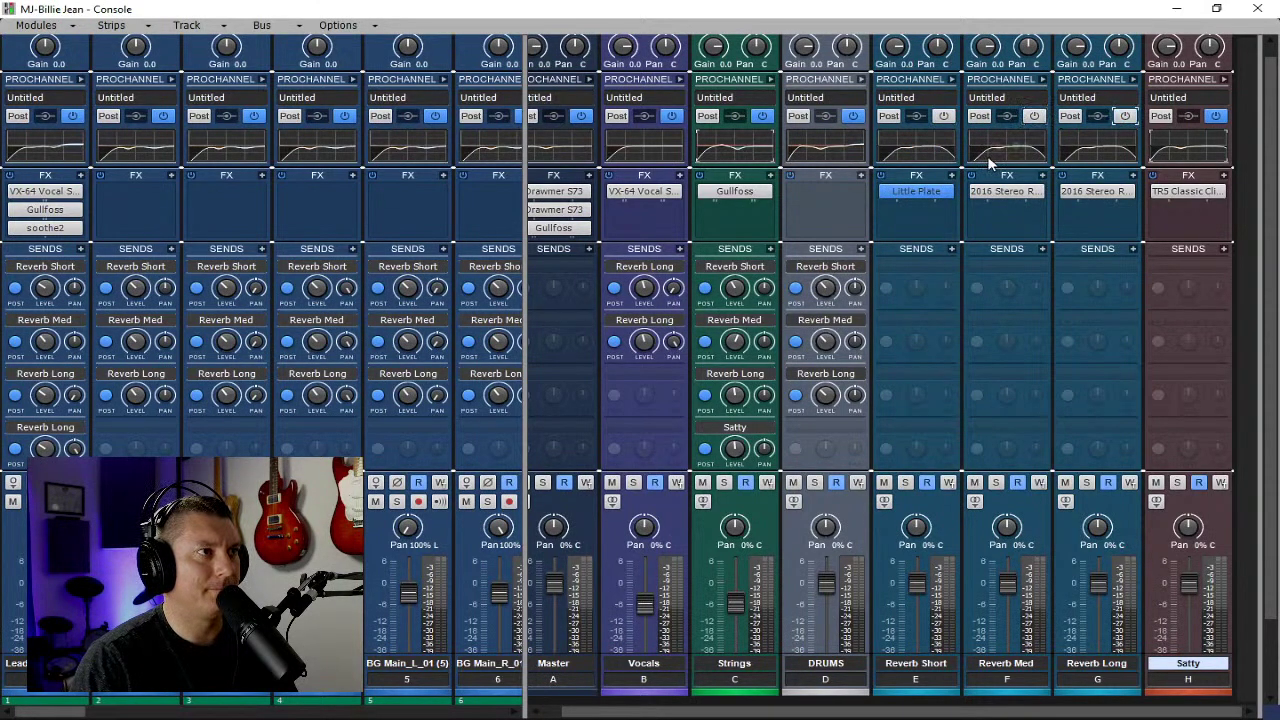
click(945, 118)
click(1034, 116)
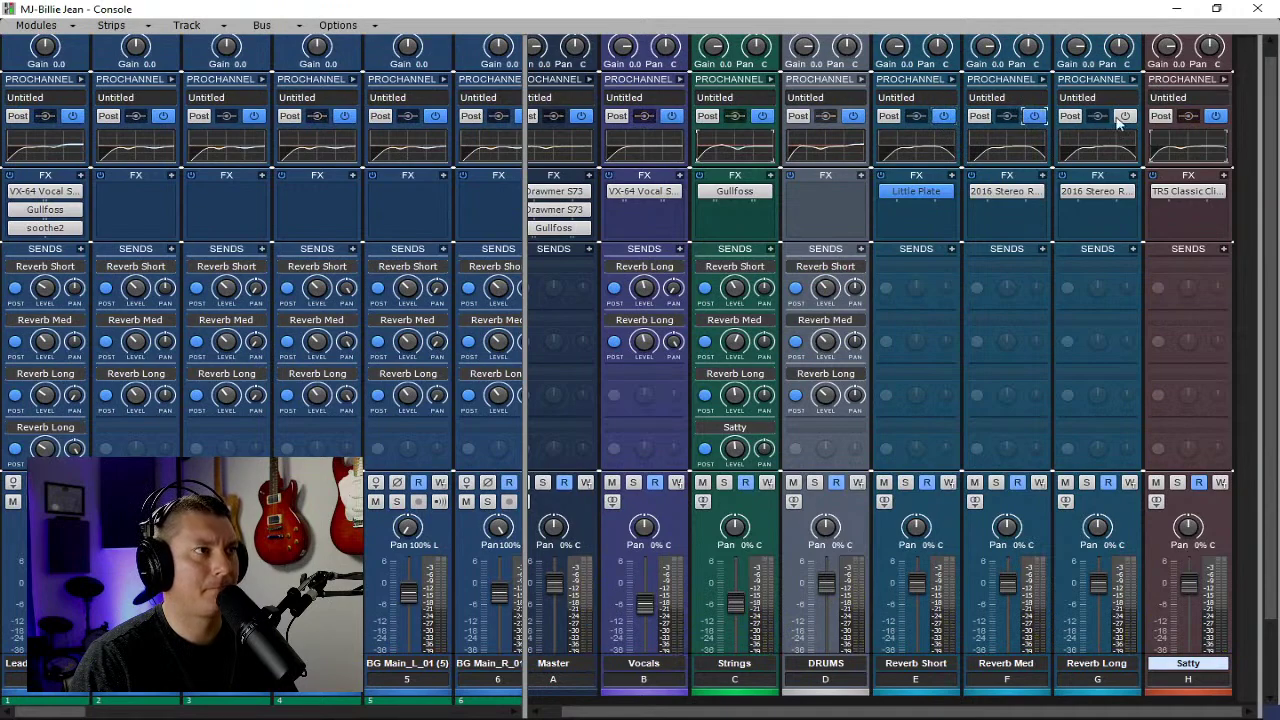
click(1127, 117)
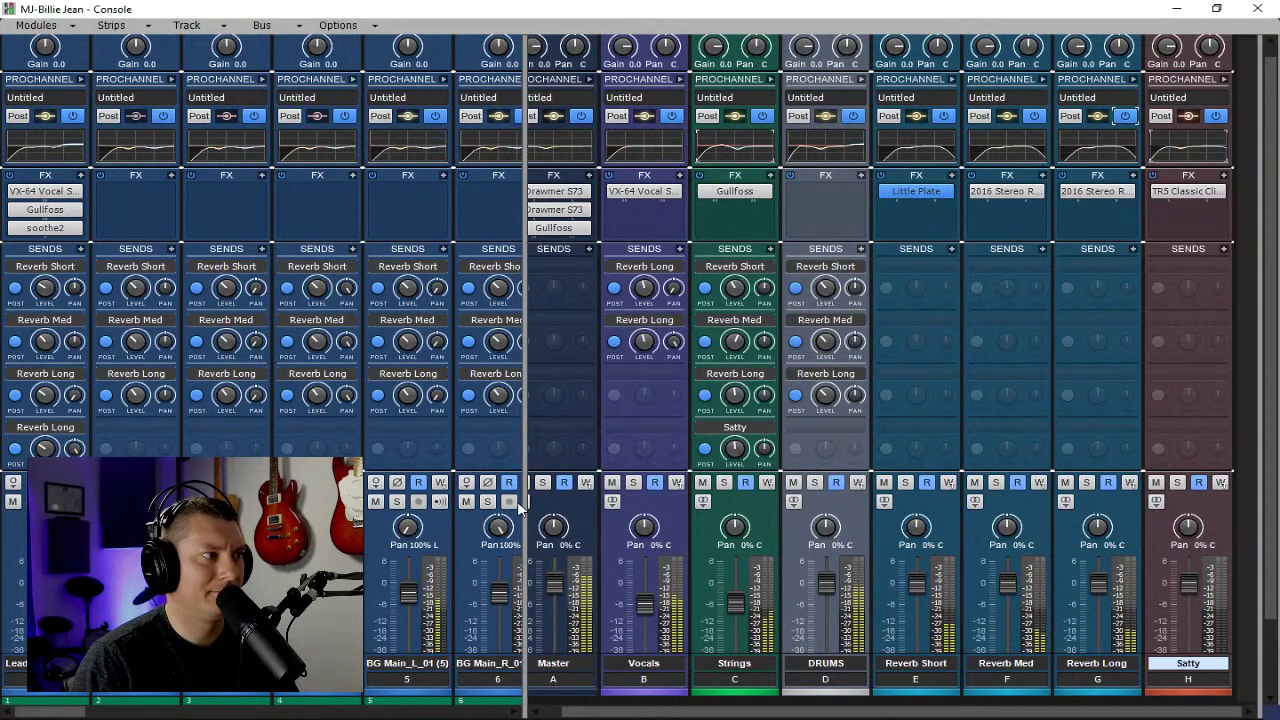
Add a Reverb Med send to the Vocals bus and set its level to -15.8.
drag(524, 497, 508, 481)
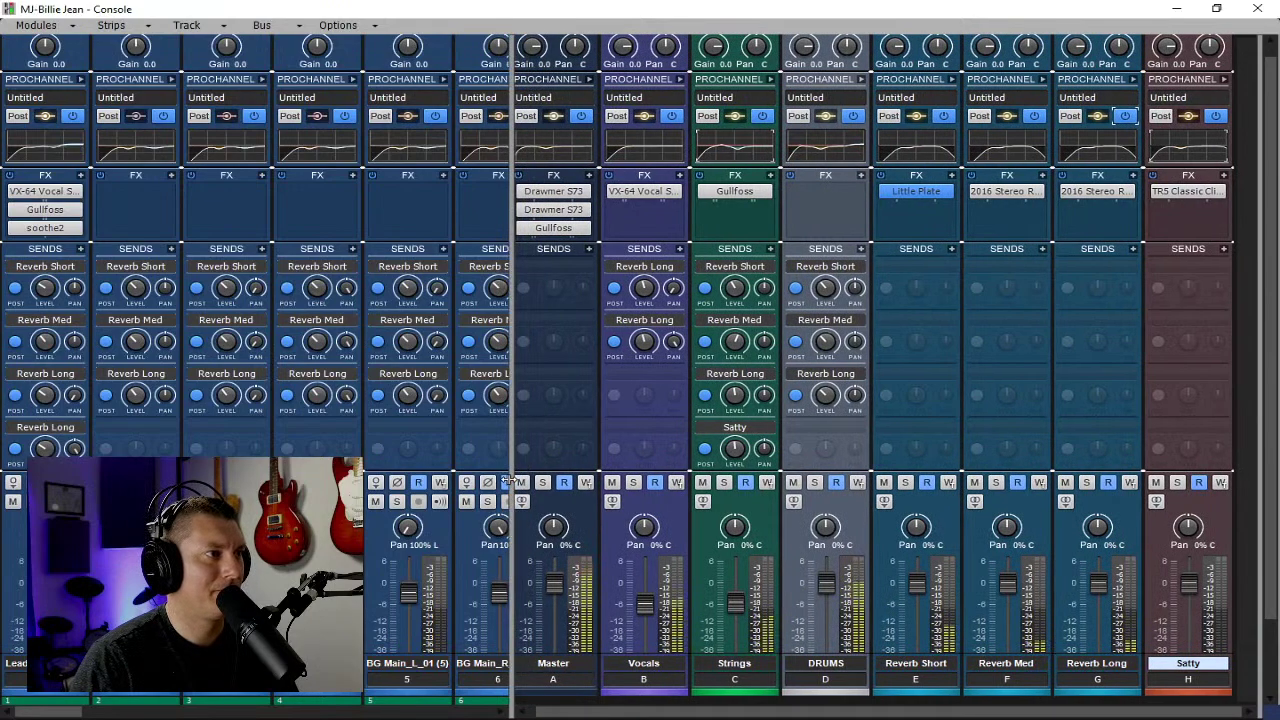
drag(508, 481, 622, 481)
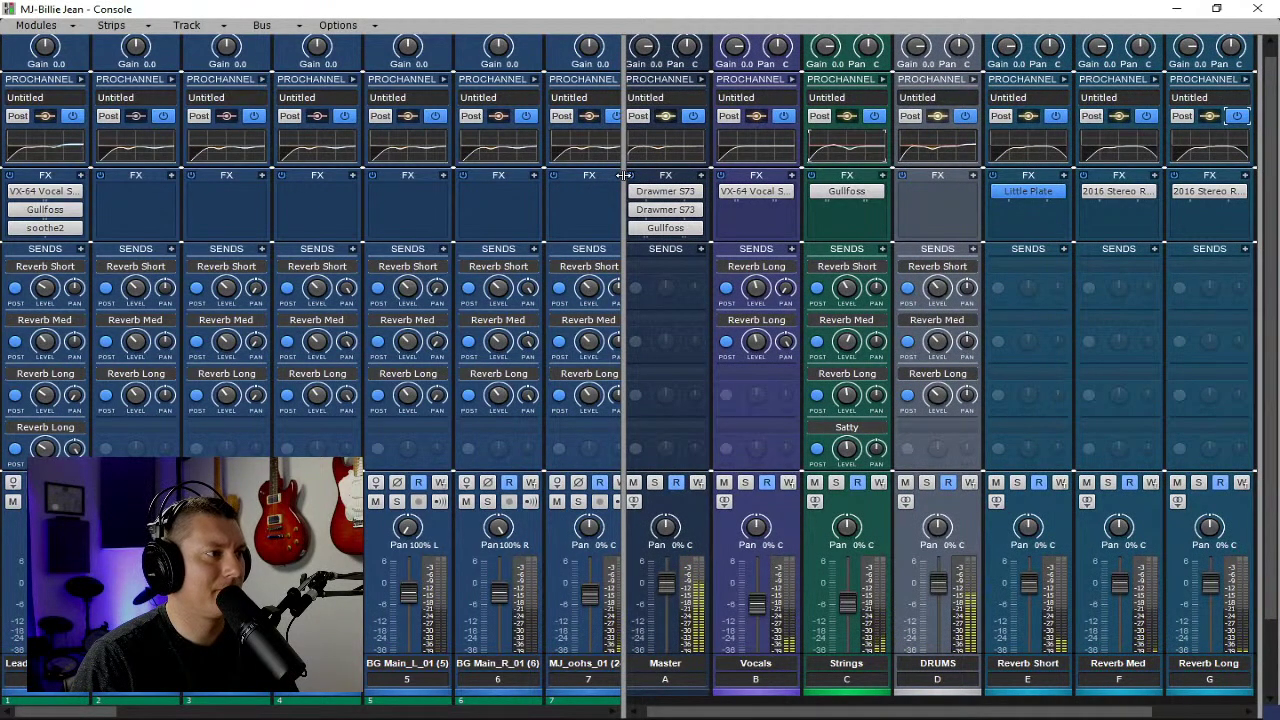
drag(622, 175, 1262, 216)
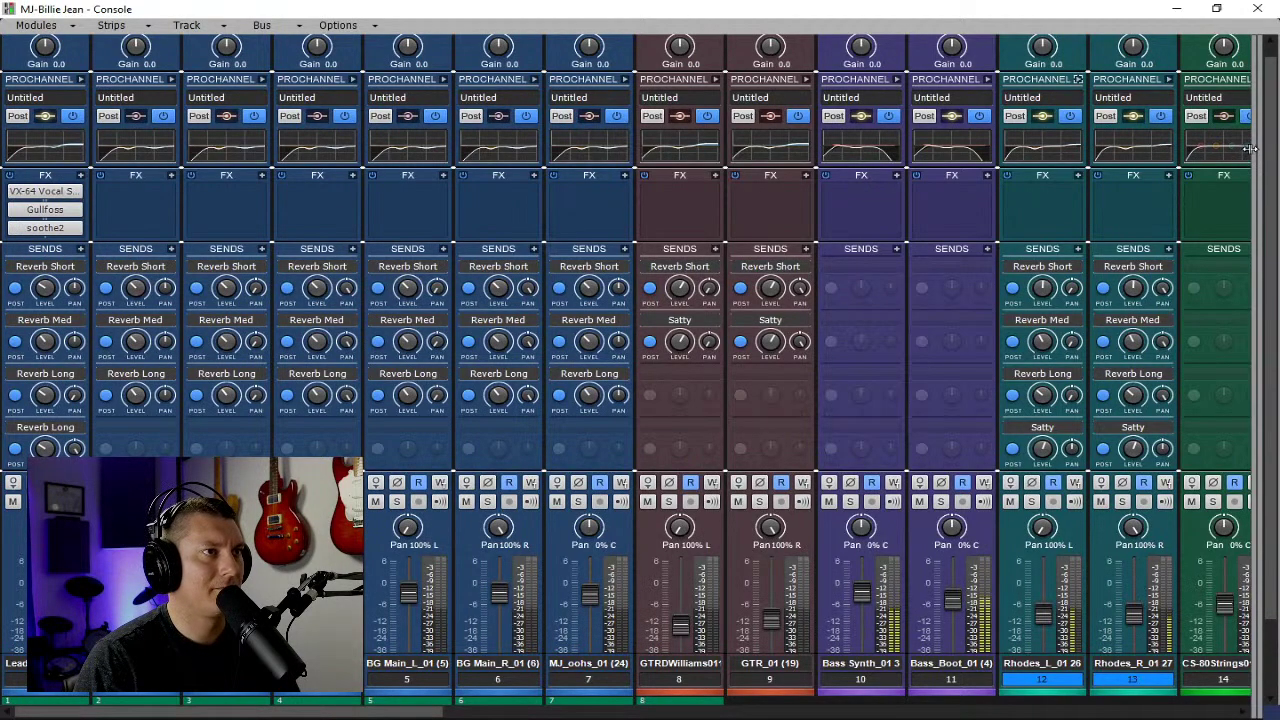
scroll(824, 169, right, 10)
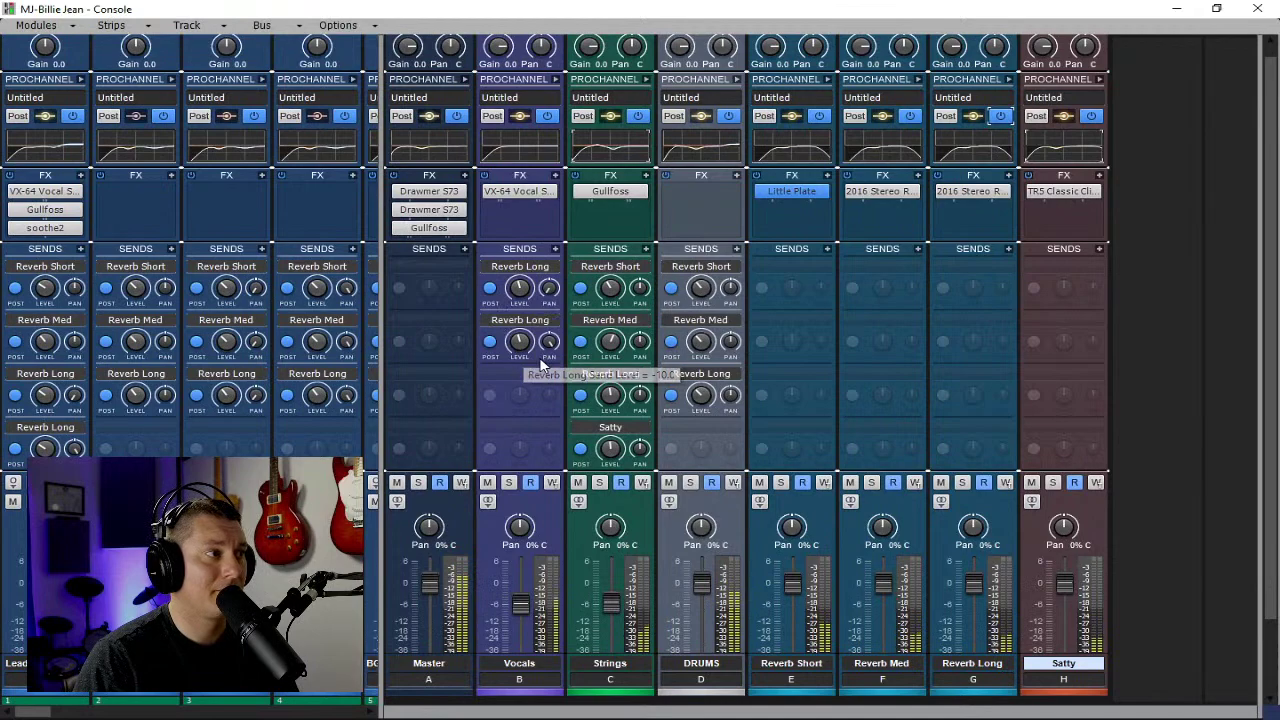
click(555, 249)
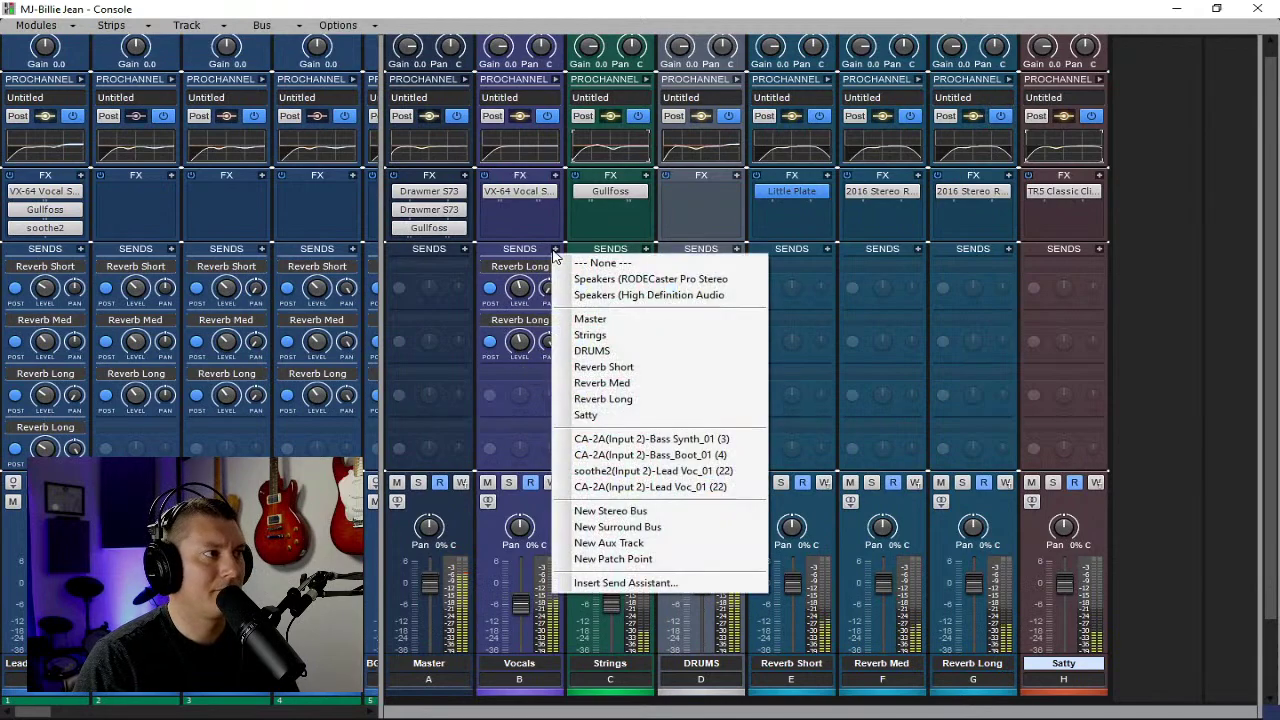
click(590, 383)
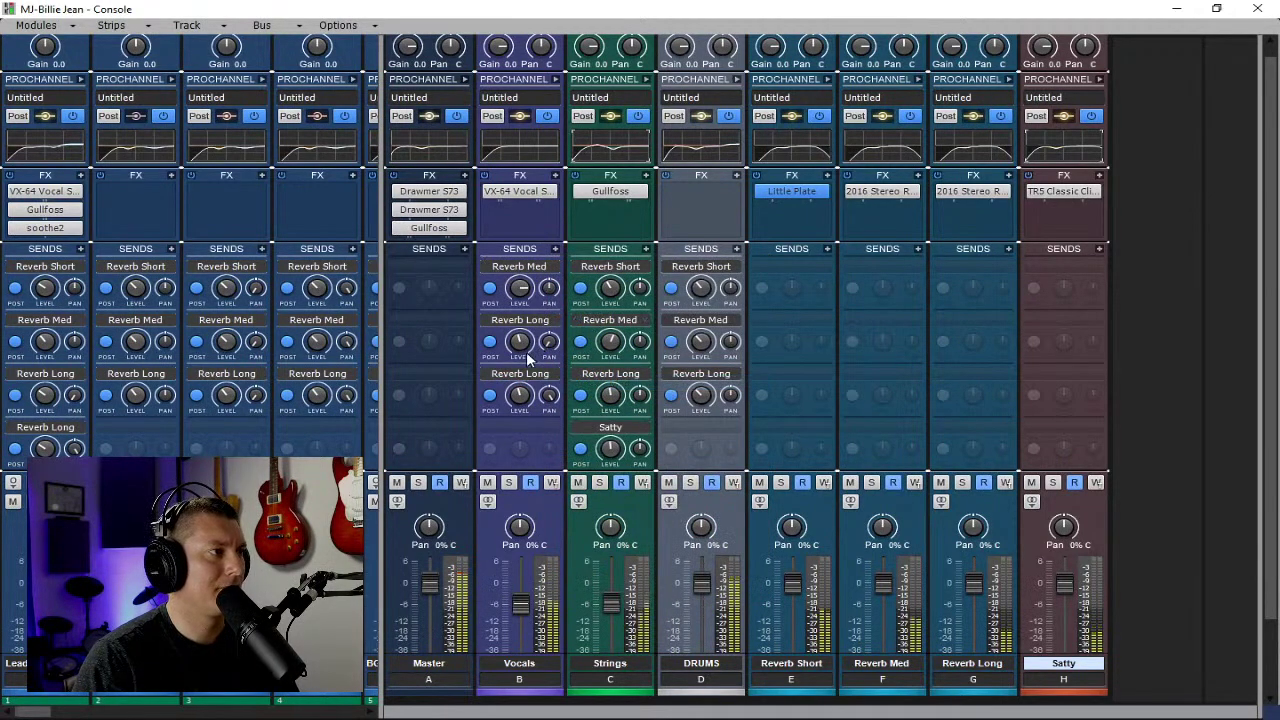
drag(517, 292, 517, 335)
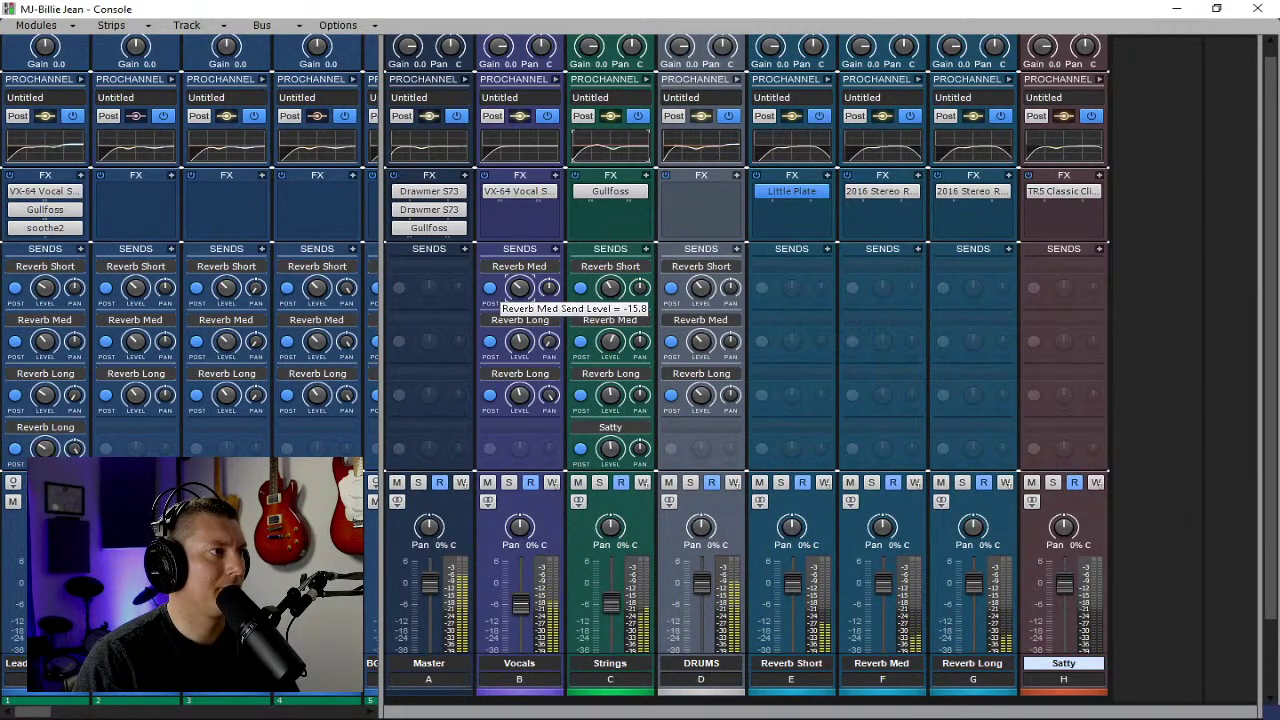
Add a Reverb Short send to the Vocals bus and lower its send level.
click(555, 249)
click(603, 367)
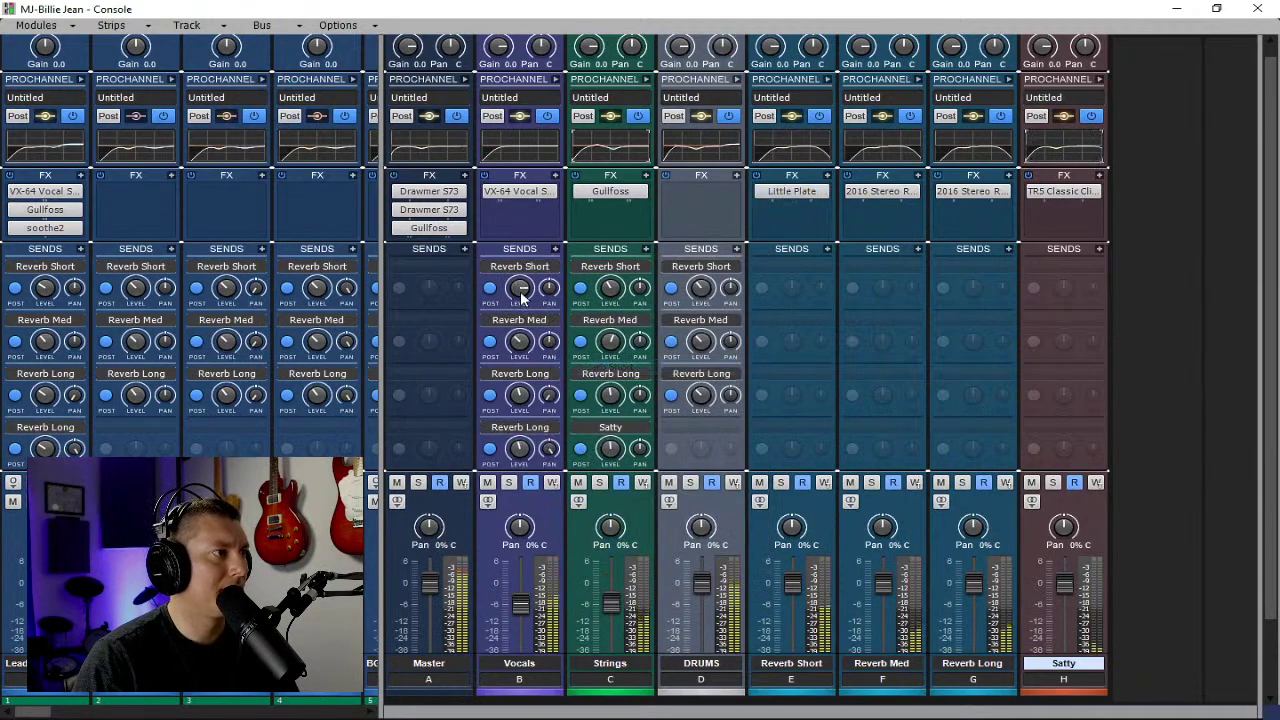
drag(519, 288, 519, 296)
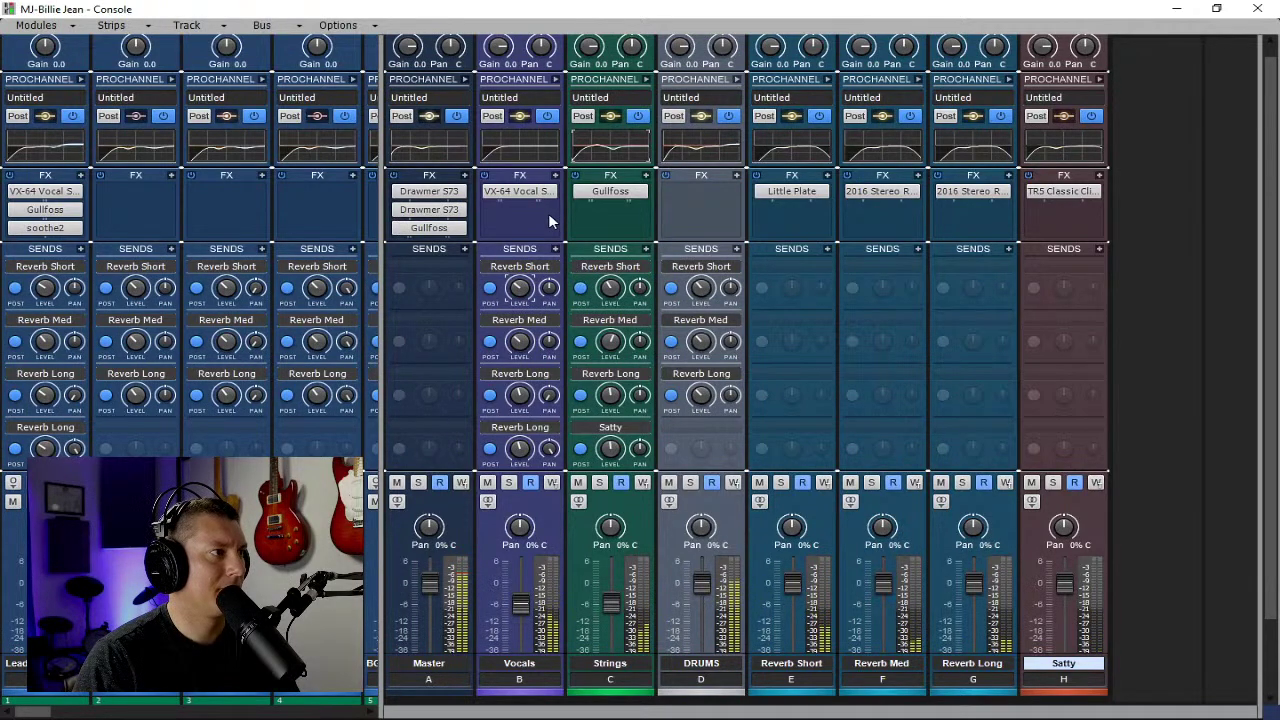
click(524, 603)
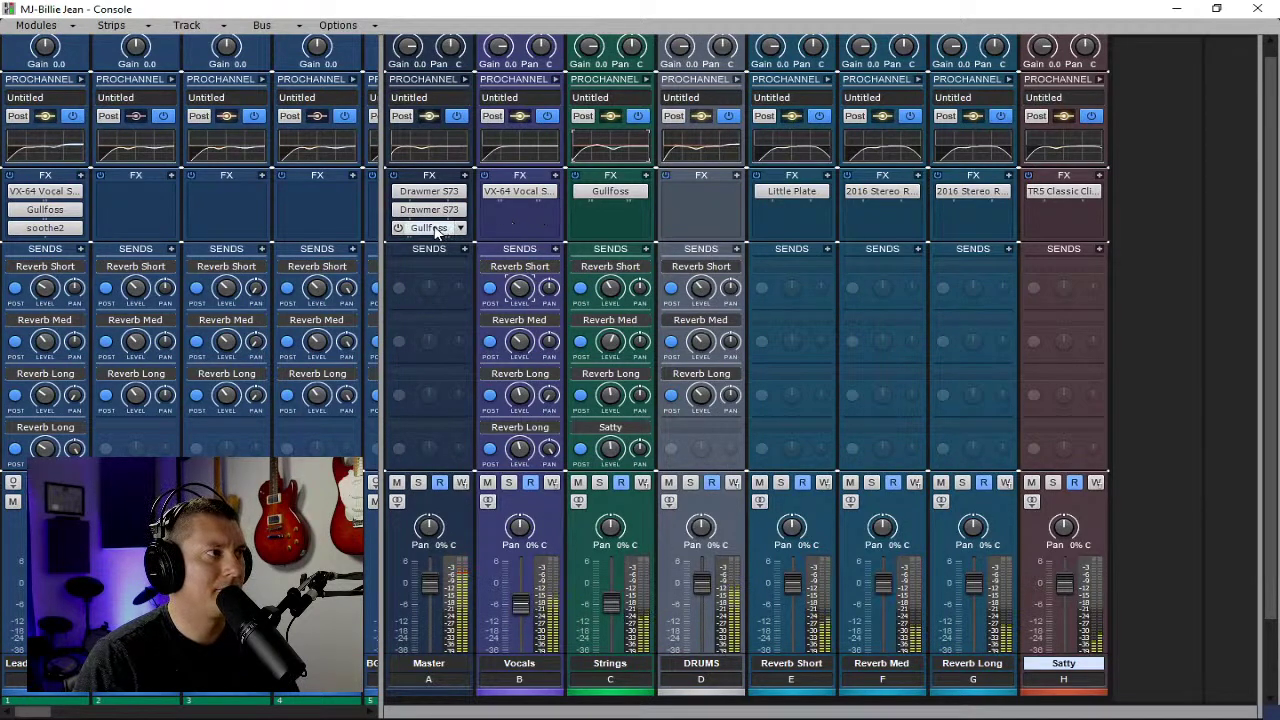
Copy the Gullfoss effect from the Master bus to the Vocals bus, after the VX-64 Vocal Strip.
drag(436, 229, 527, 245)
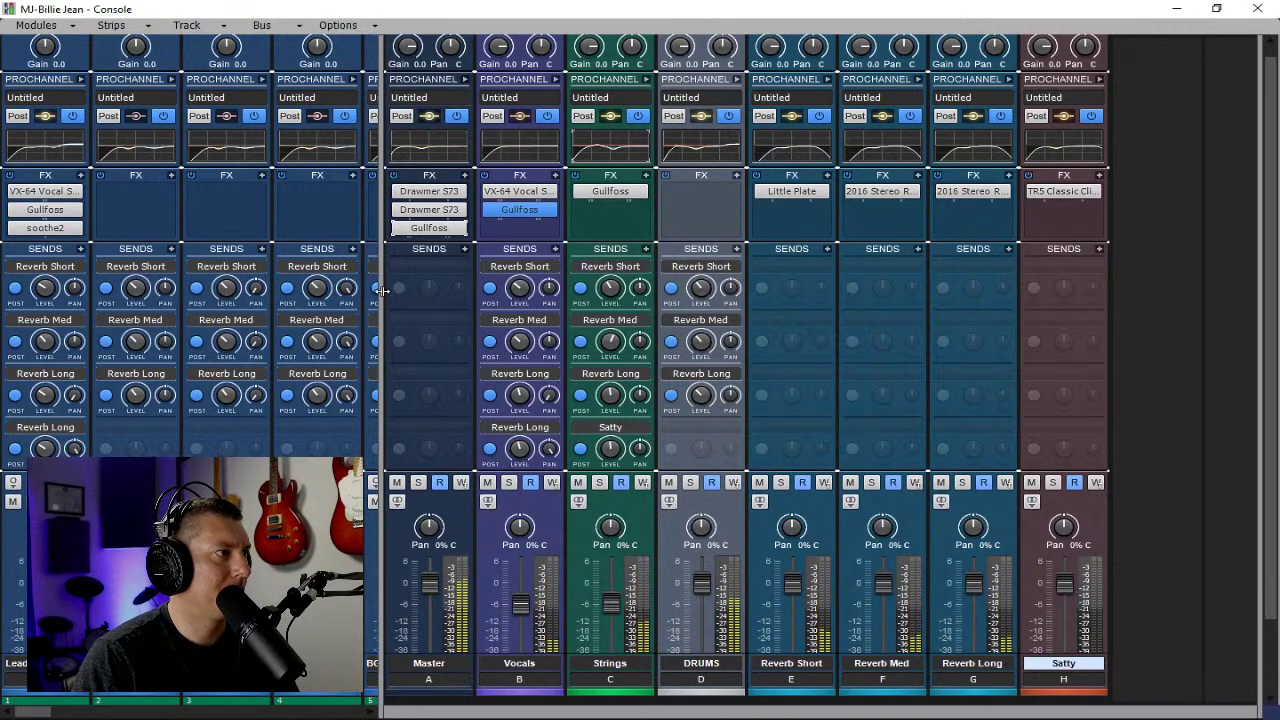
drag(381, 300, 497, 300)
drag(642, 323, 871, 318)
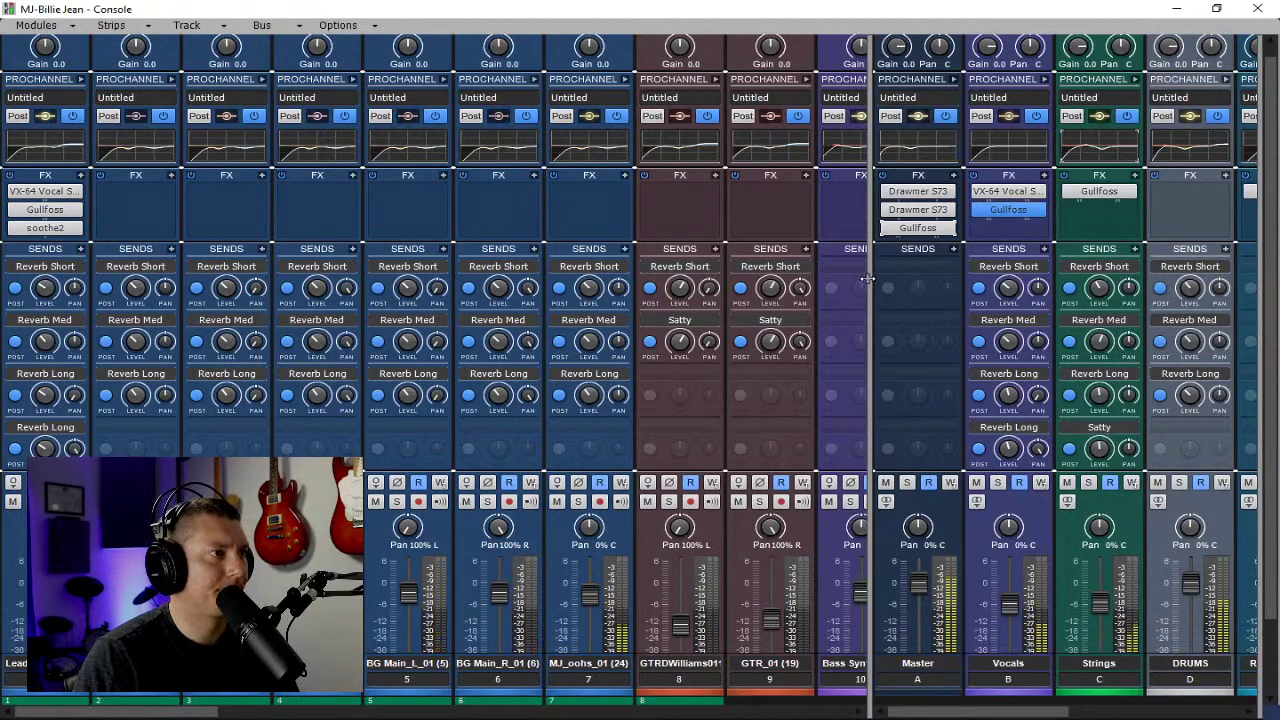
drag(870, 300, 677, 290)
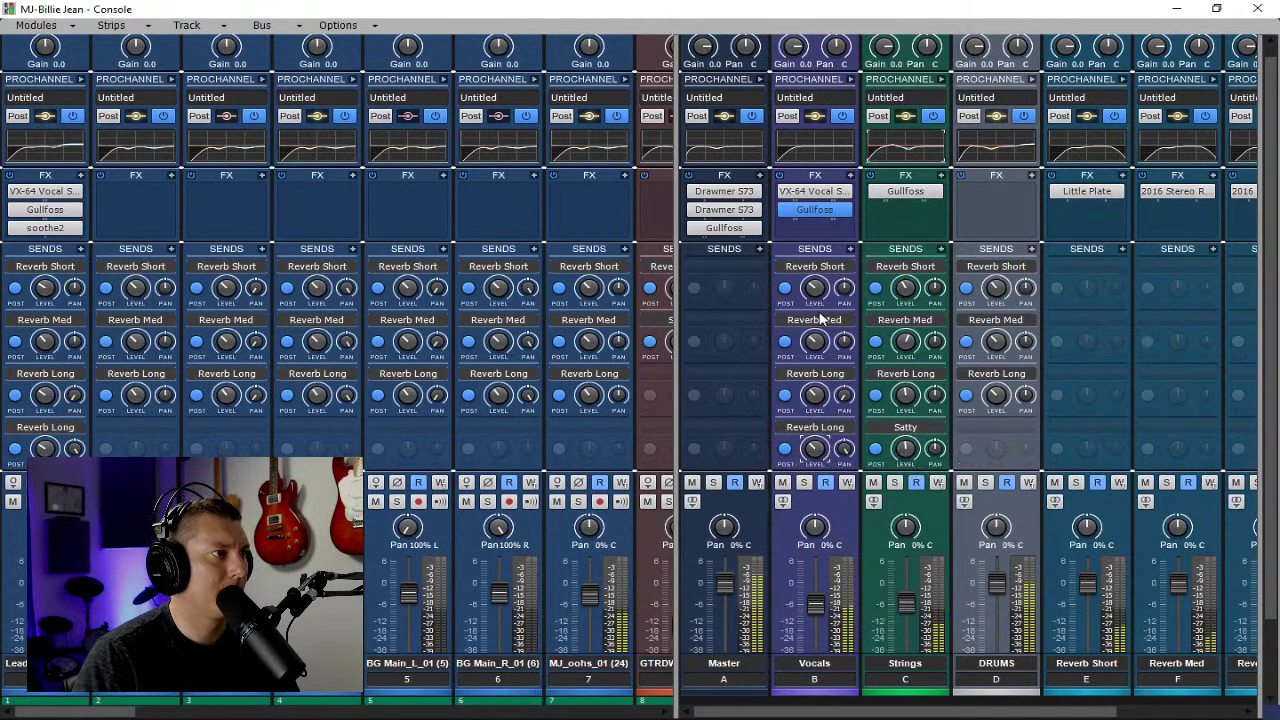
On the lead vocal track, set the Reverb Short send level to -18.4 and lower the Reverb Med send.
drag(677, 258, 1066, 302)
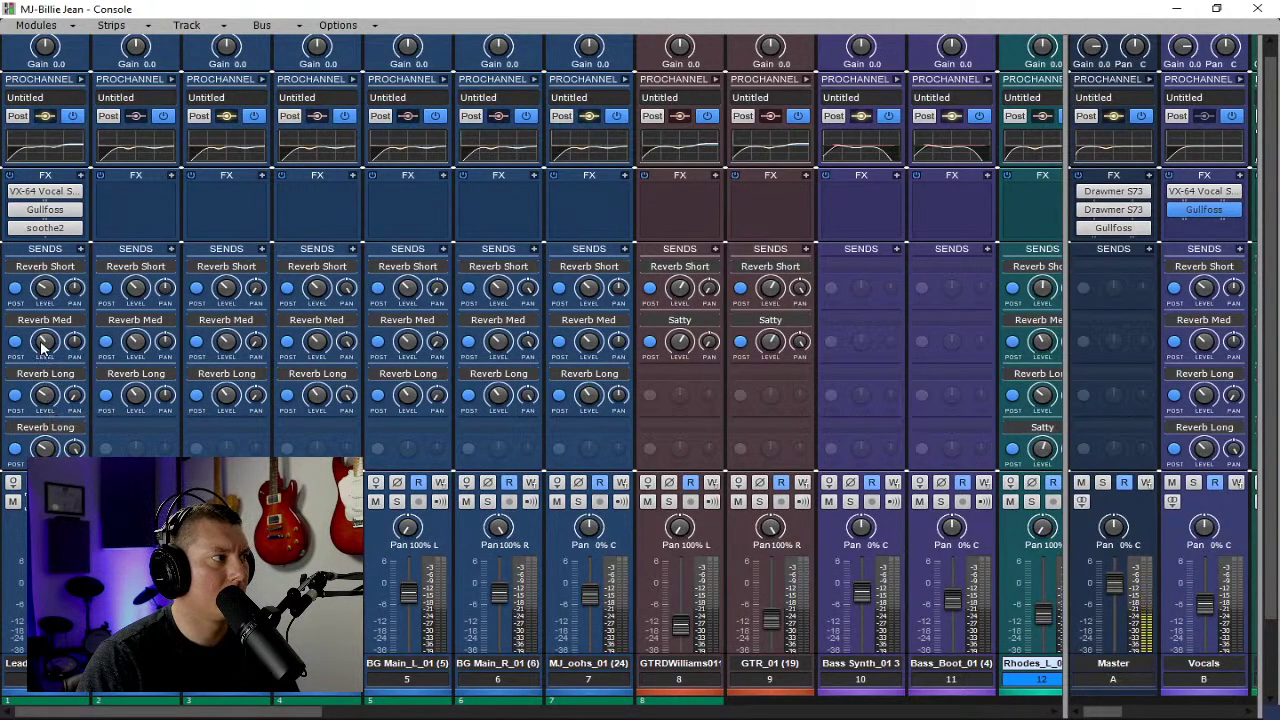
click(40, 290)
drag(40, 290, 40, 292)
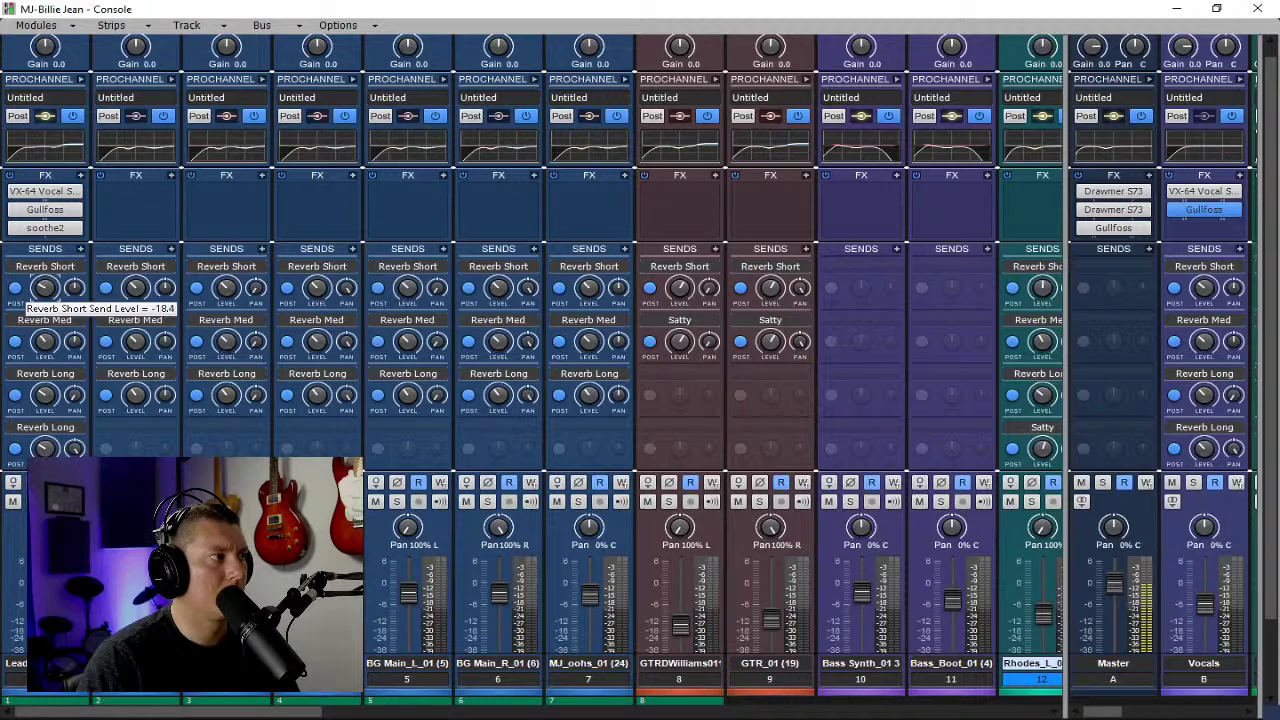
click(45, 342)
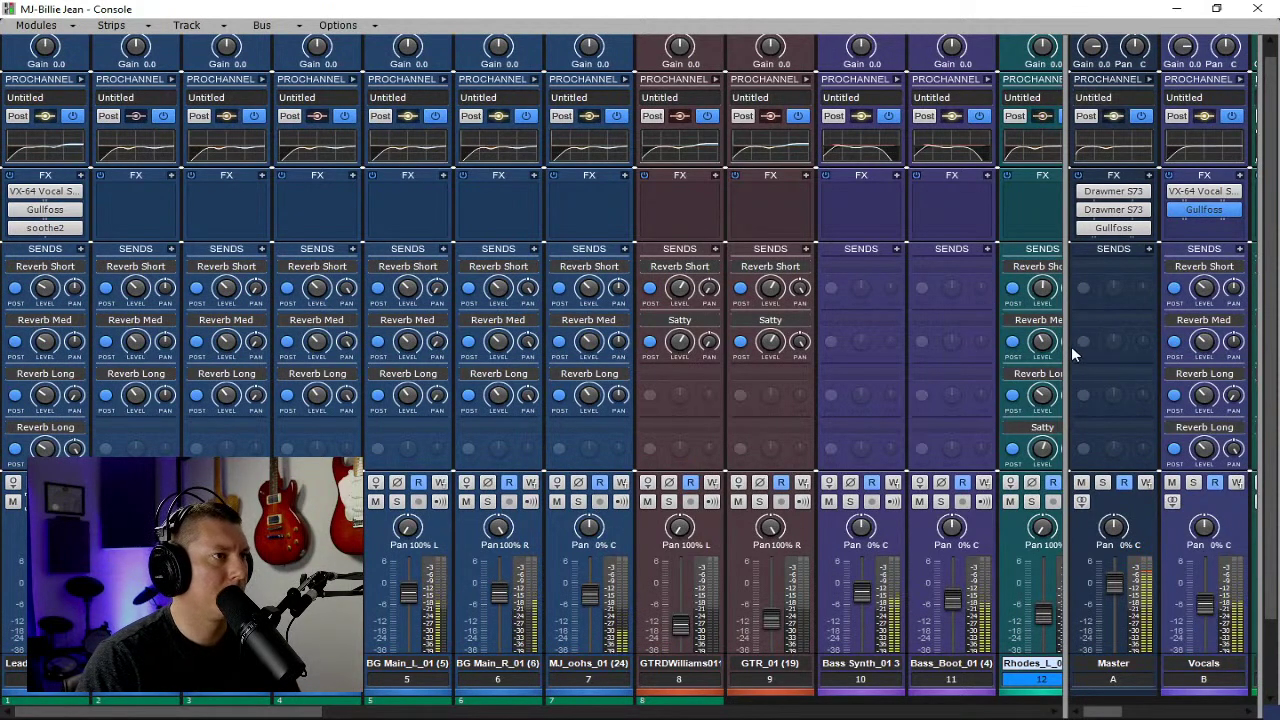
Reveal all the buses and expand the DRUMS bus's ProChannel for a look, then collapse it.
drag(1066, 350, 528, 408)
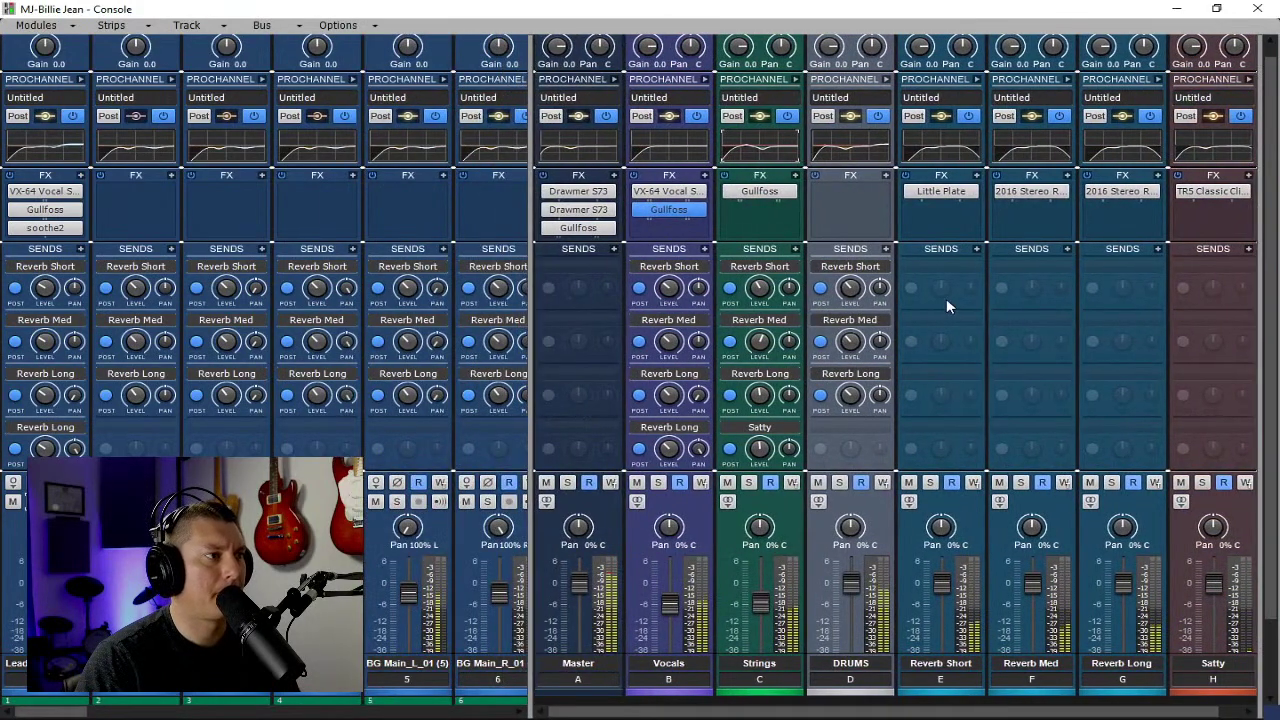
click(886, 79)
click(886, 79)
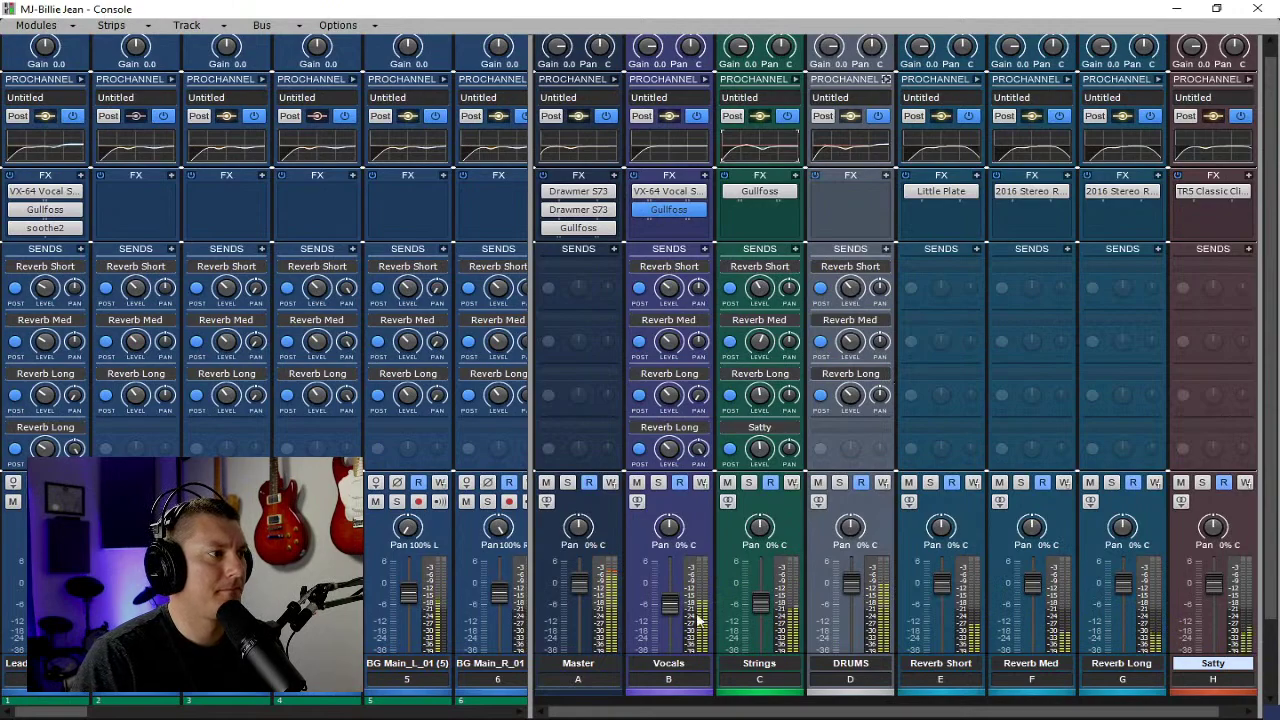
Bring the drum tracks into view and insert the spiff effect on the snare track SN_01.
drag(530, 420, 1266, 470)
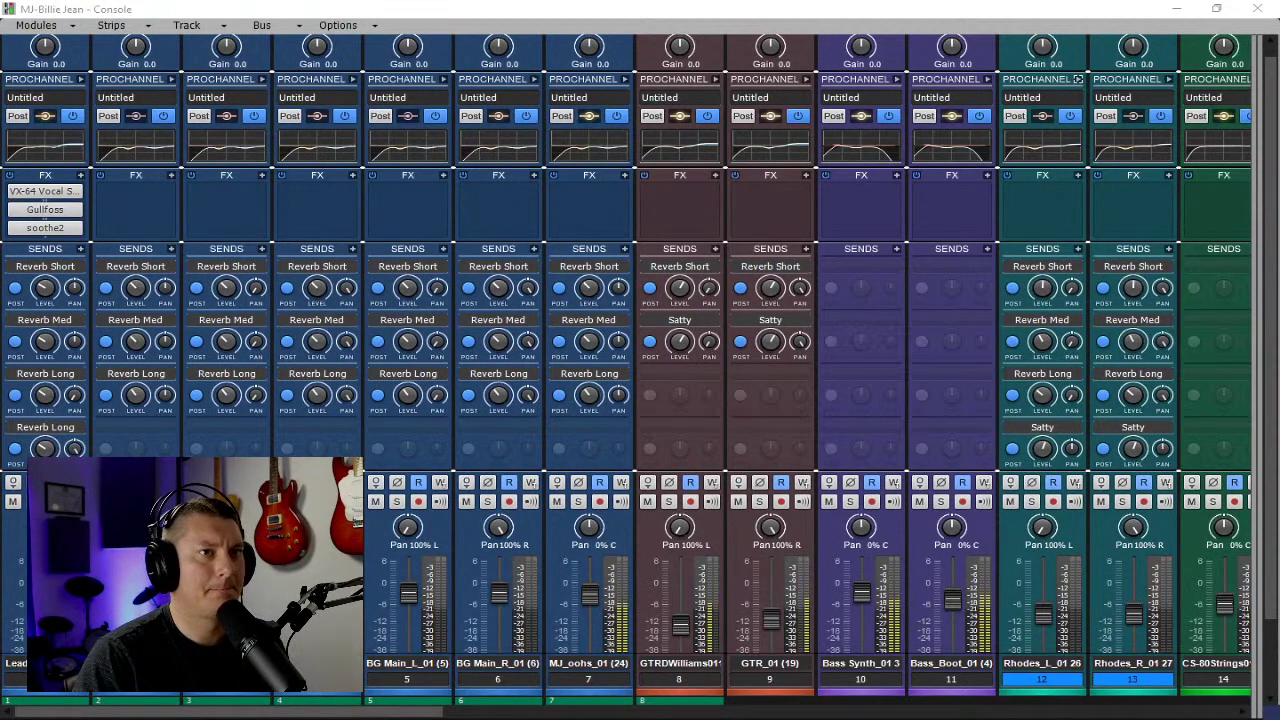
drag(300, 711, 1017, 711)
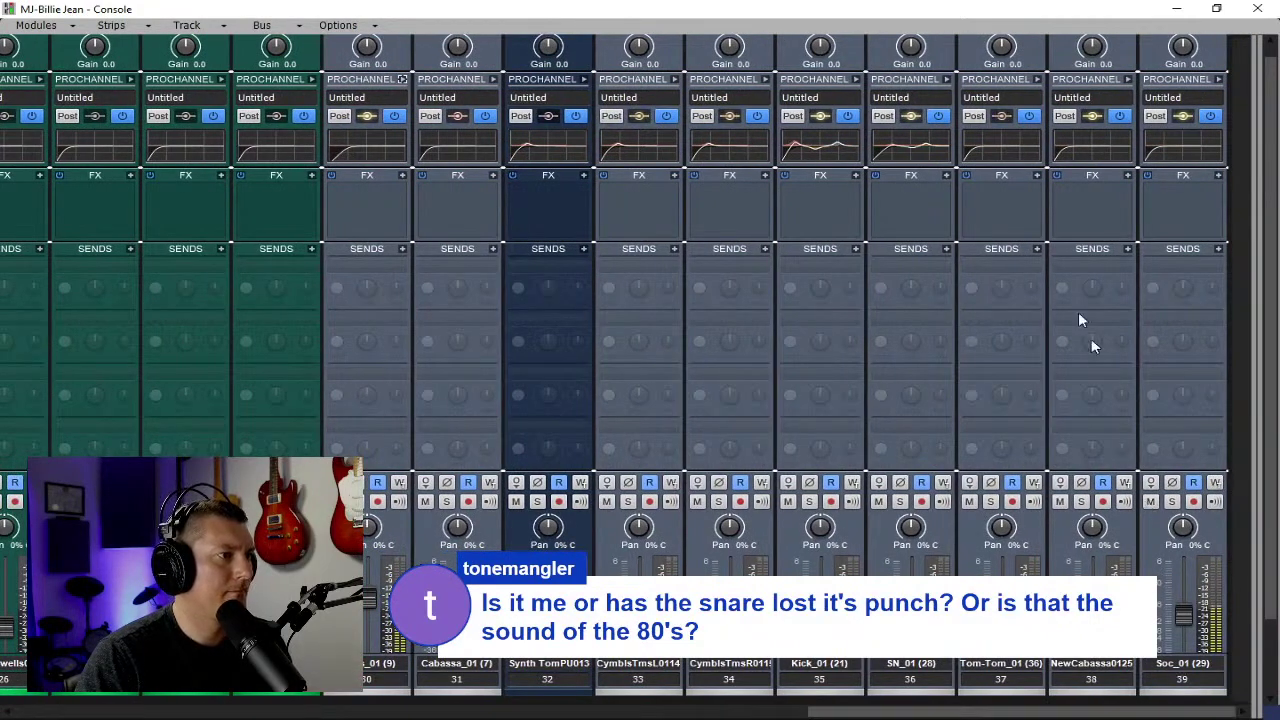
right_click(924, 204)
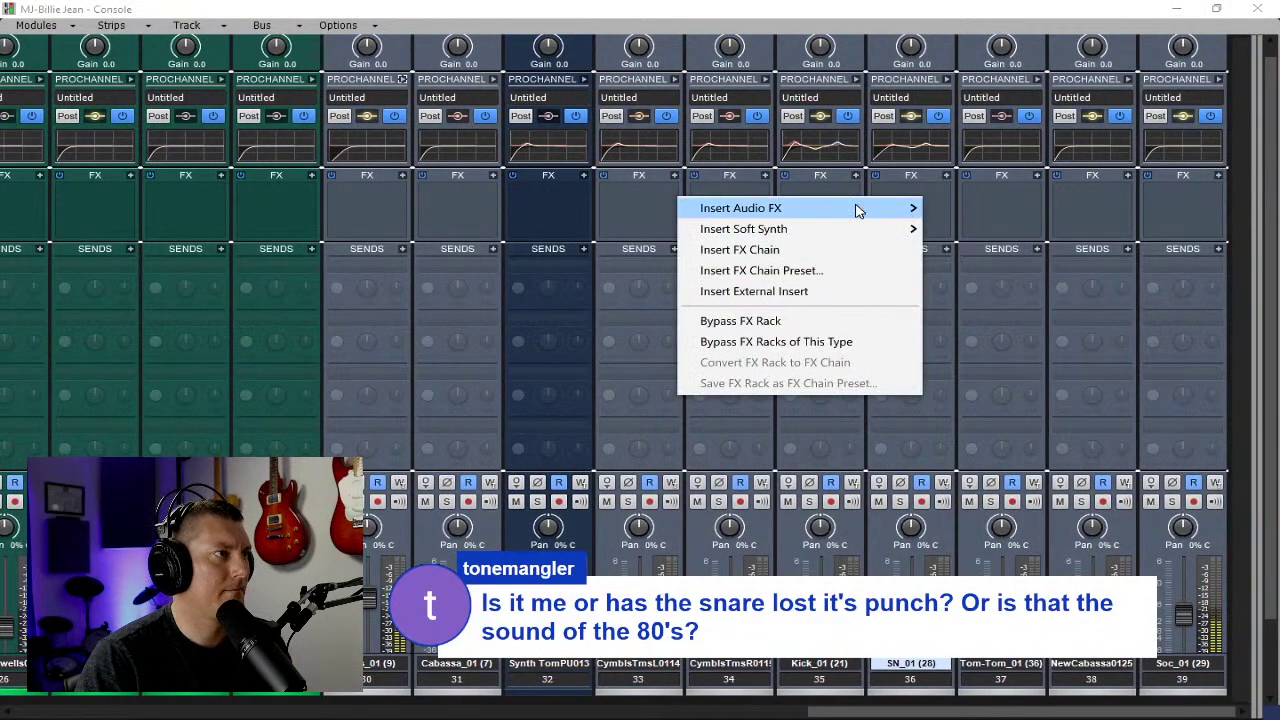
mouse_move(857, 210)
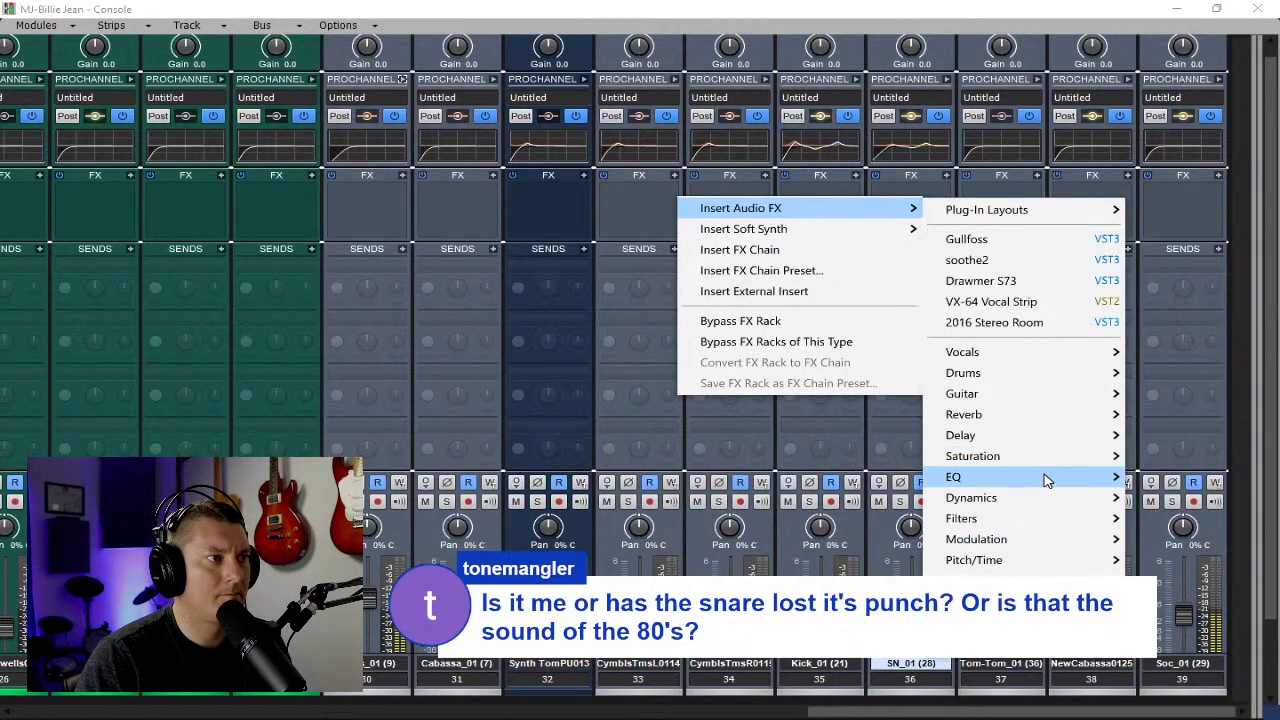
mouse_move(1045, 481)
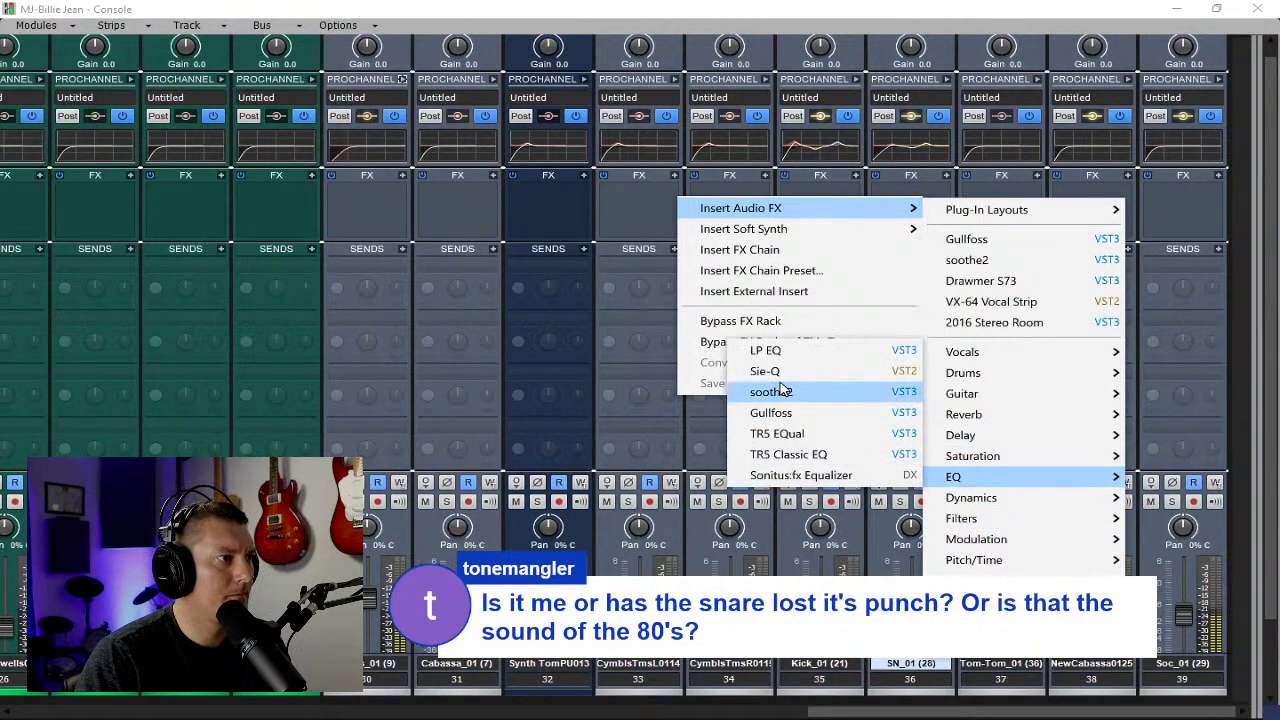
mouse_move(962, 372)
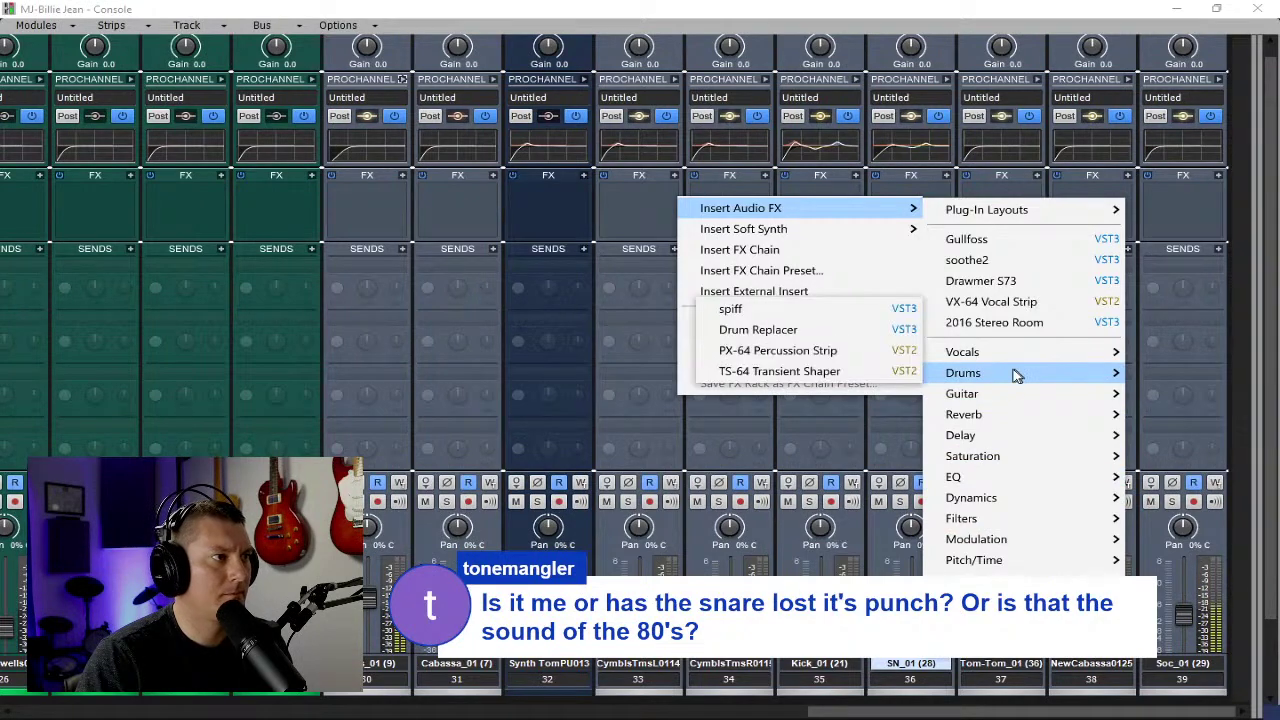
click(751, 315)
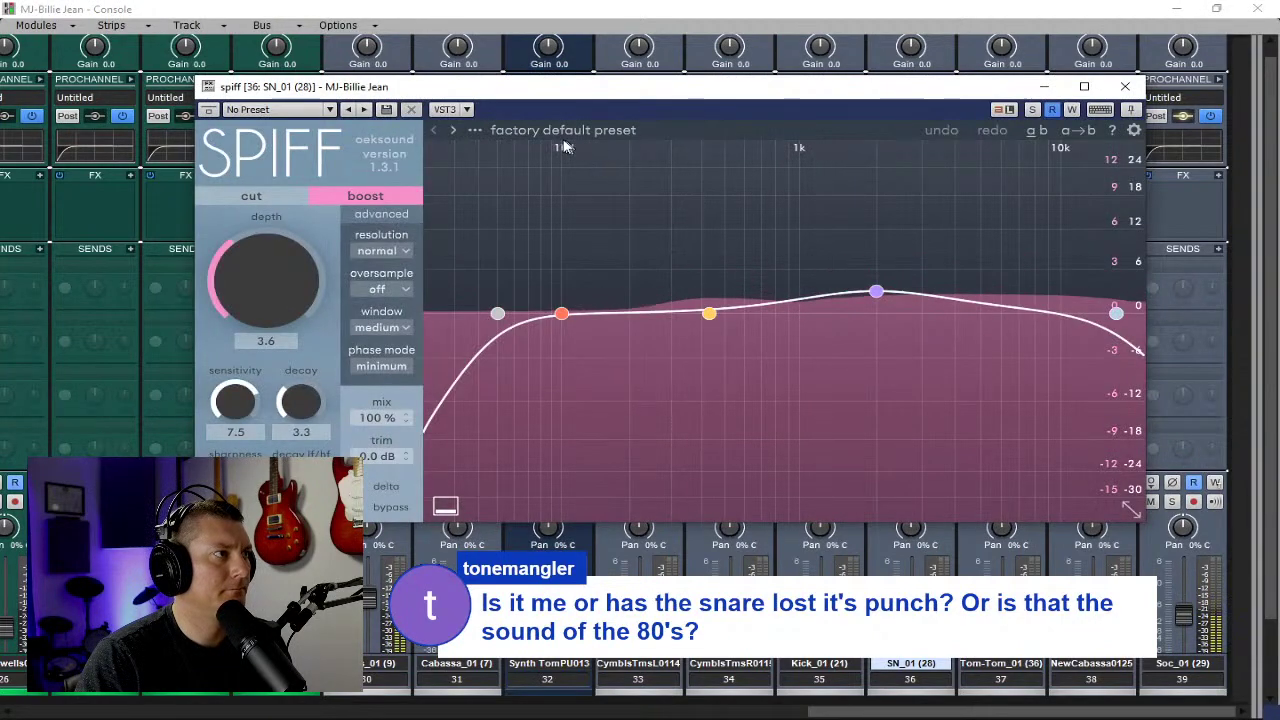
Audition spiff's snare presets in the Drums category and load Snare add body on the snare track.
click(478, 130)
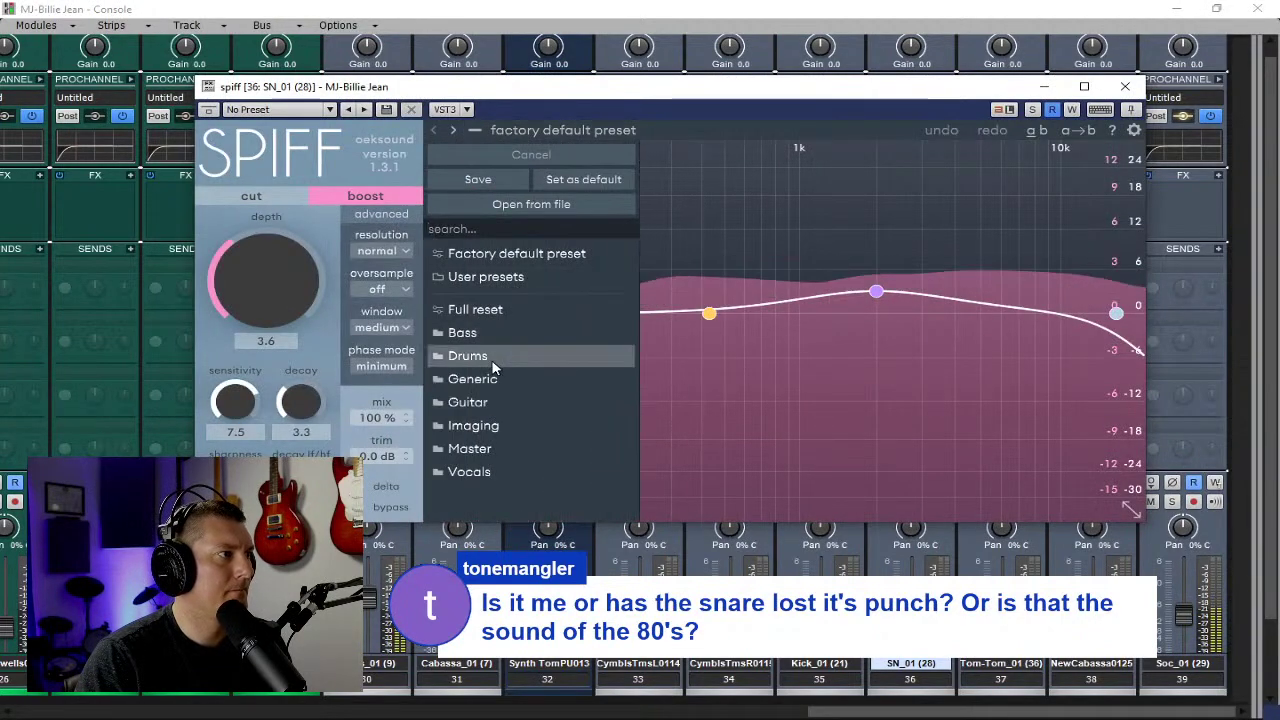
mouse_move(495, 358)
click(724, 206)
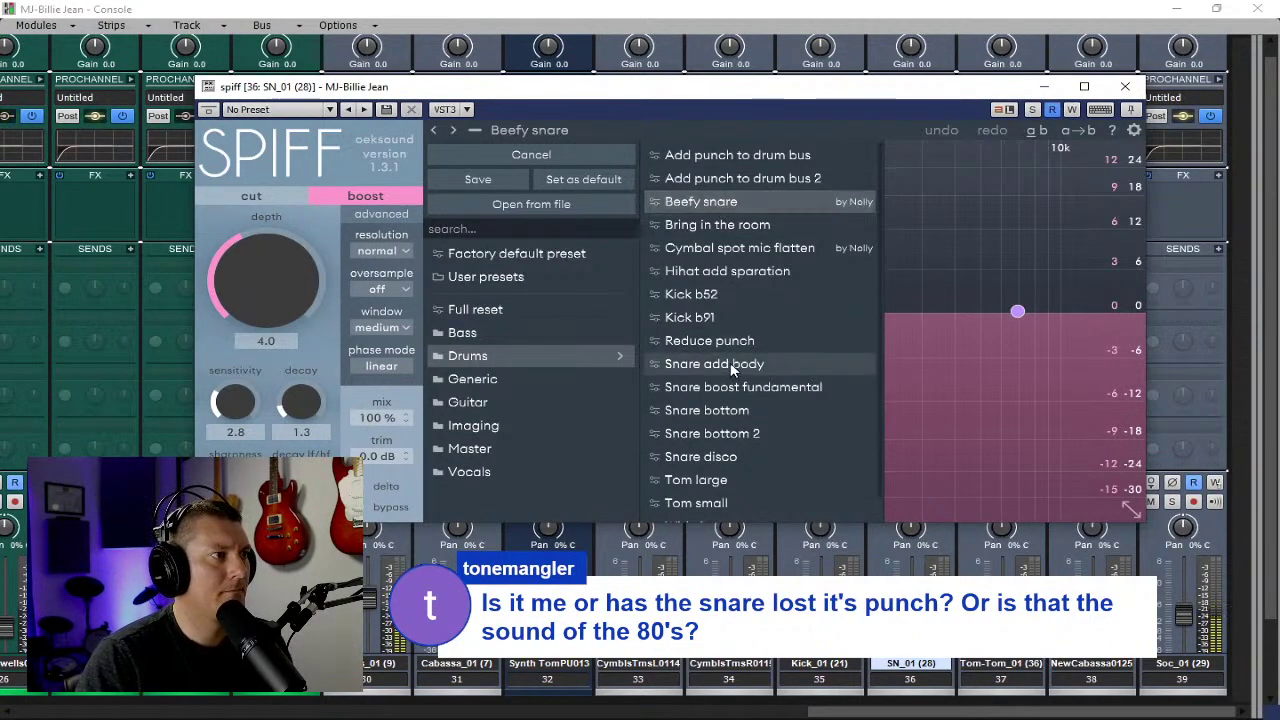
click(734, 410)
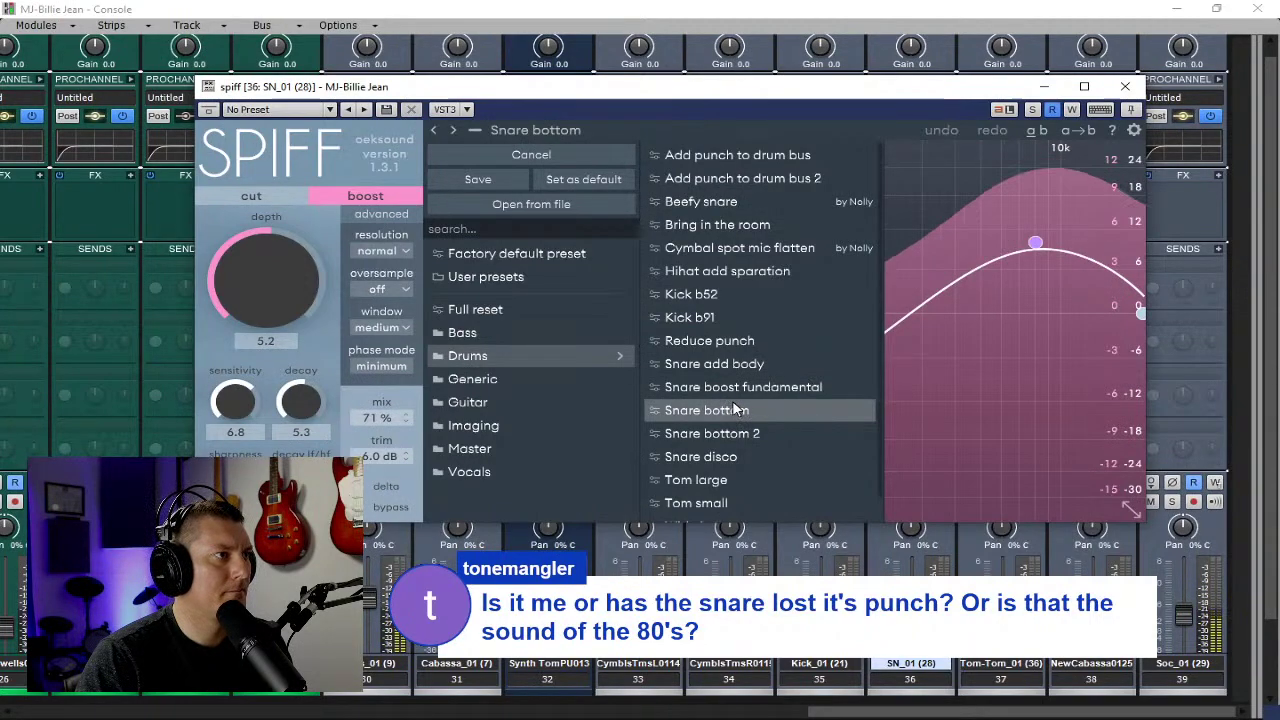
click(734, 433)
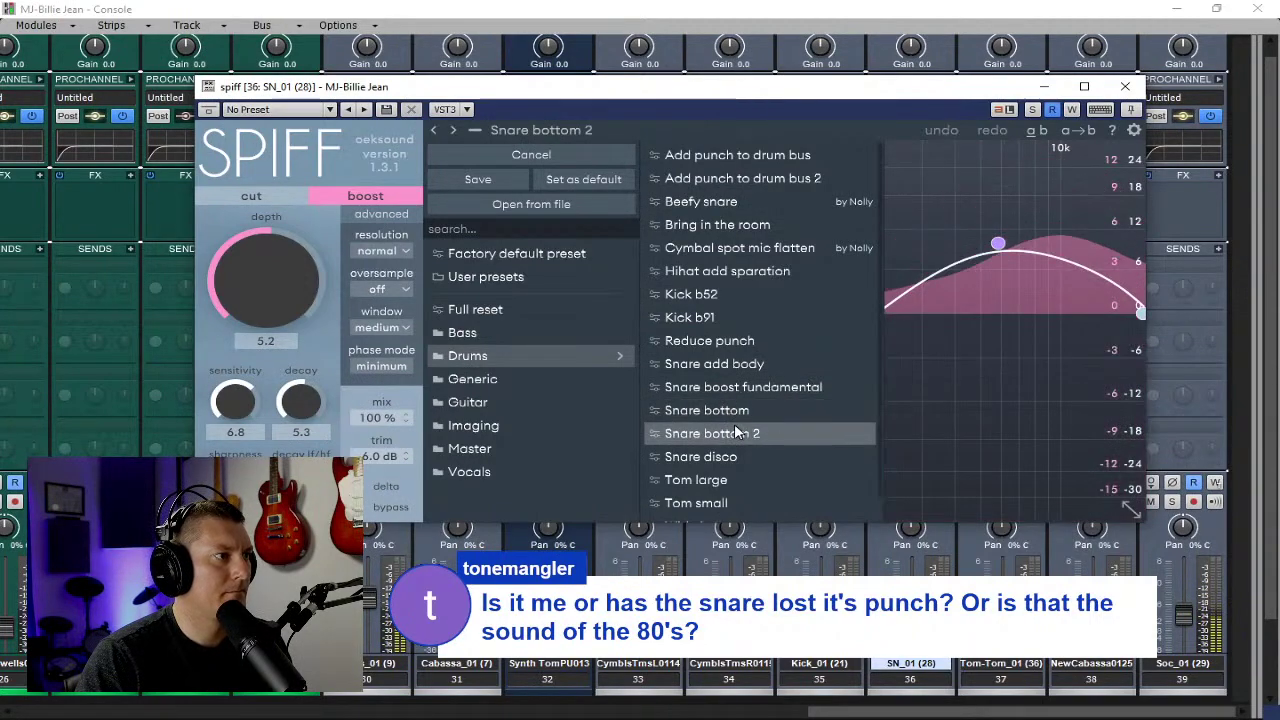
click(718, 456)
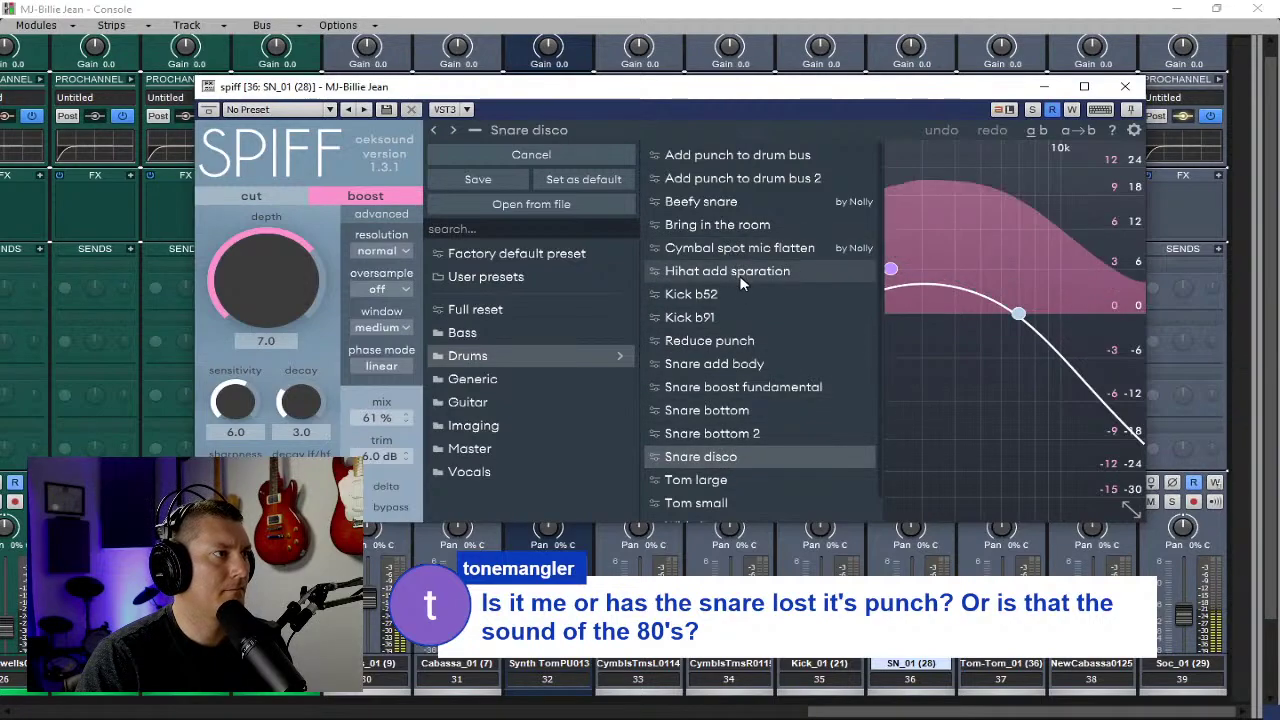
click(744, 366)
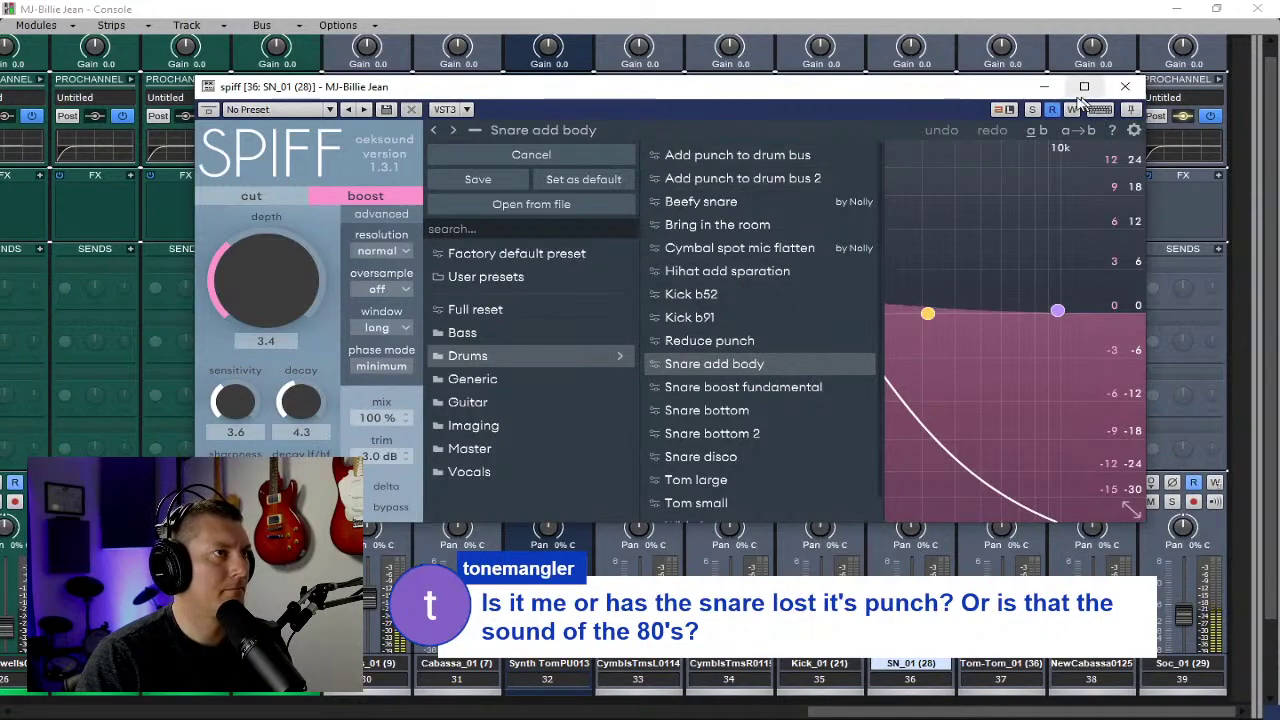
click(466, 130)
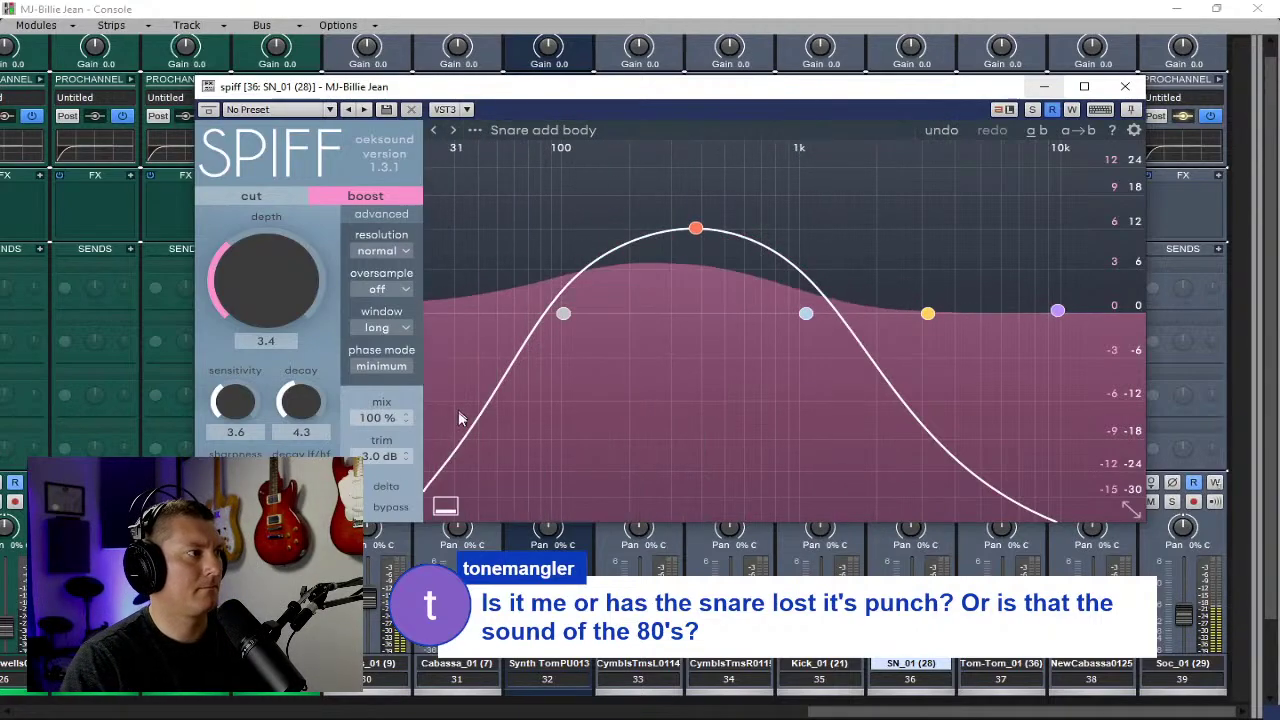
Solo the snare, raise spiff's band 1 to 18 dB at 339 Hz, and set band 2 to 18 dB at 7.4 kHz.
click(697, 229)
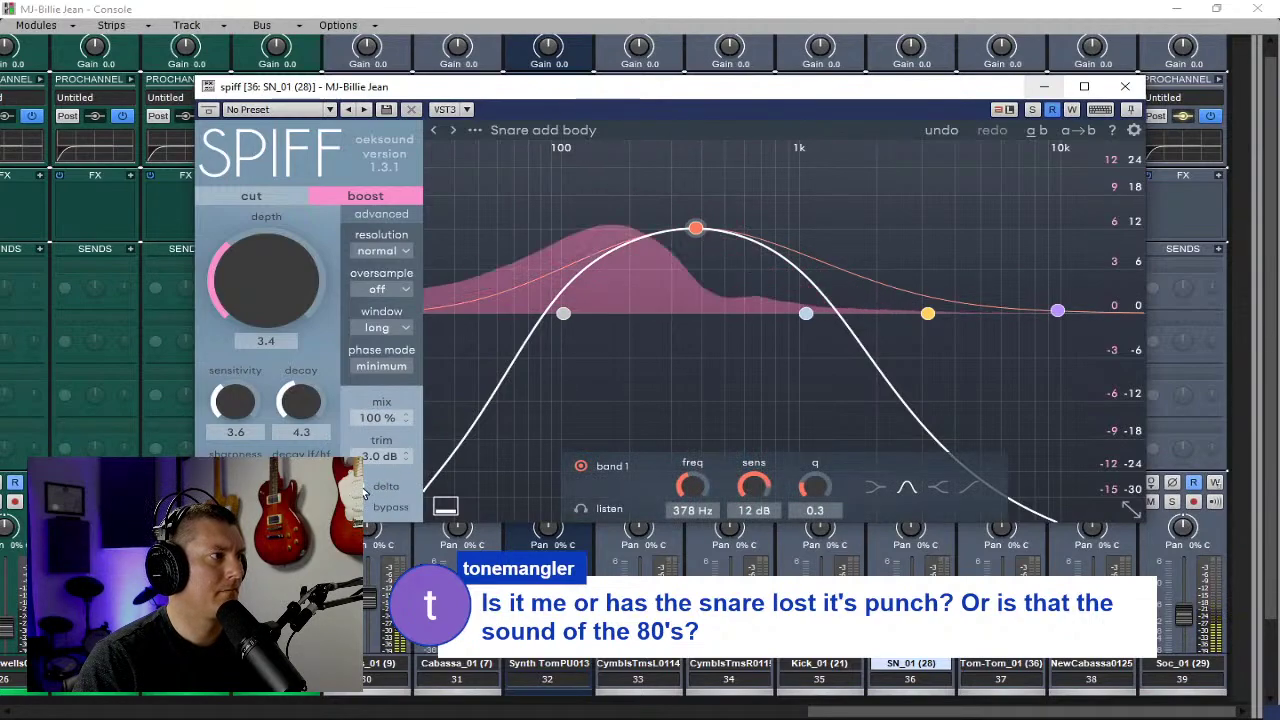
click(368, 490)
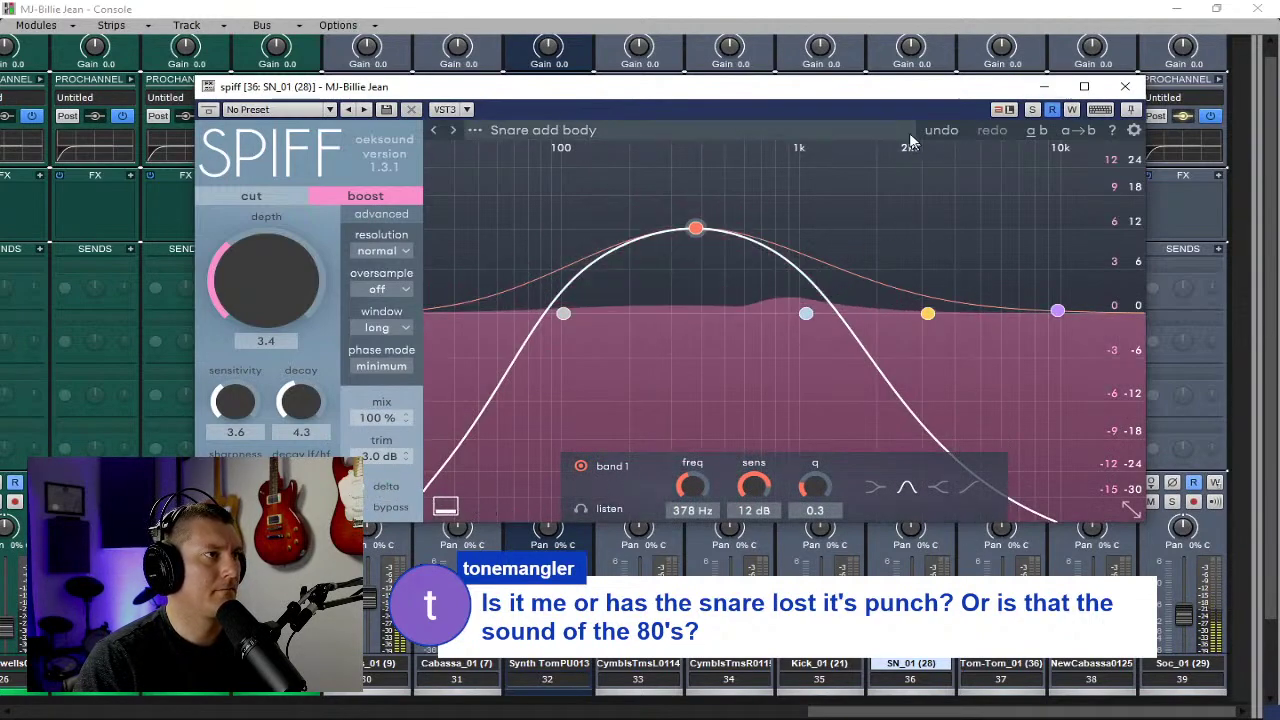
drag(874, 90, 537, 16)
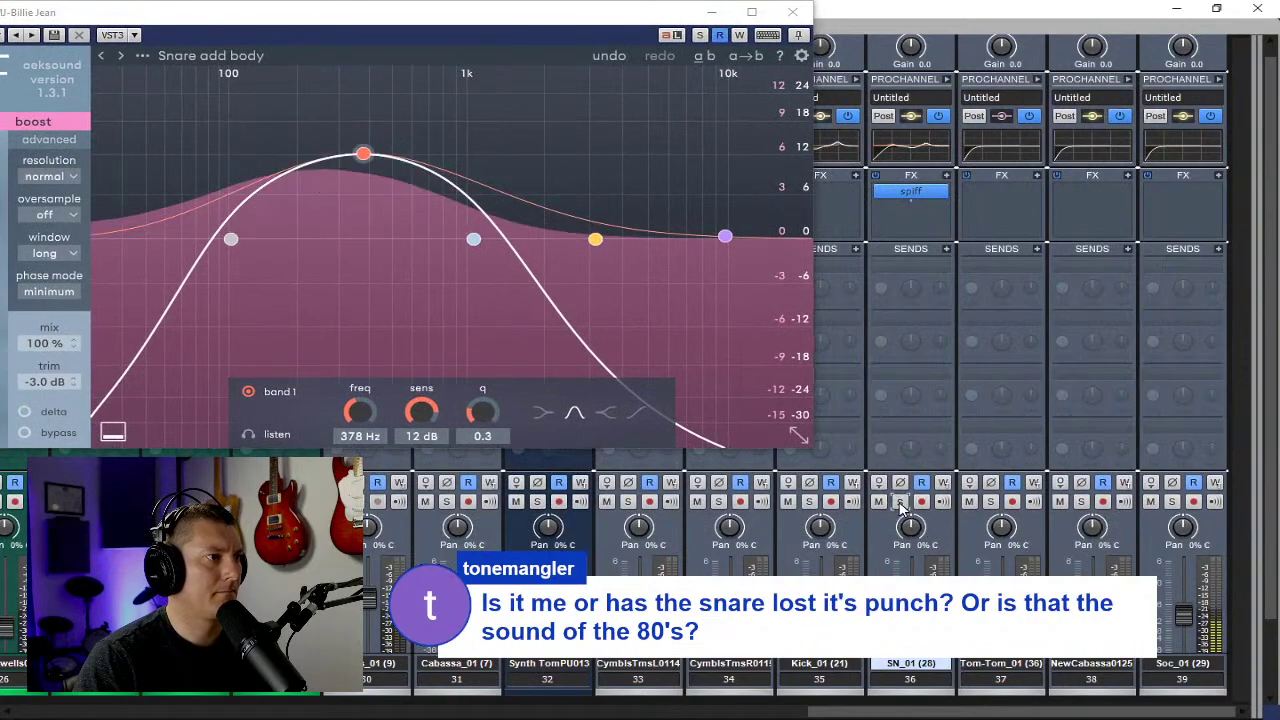
drag(363, 153, 351, 121)
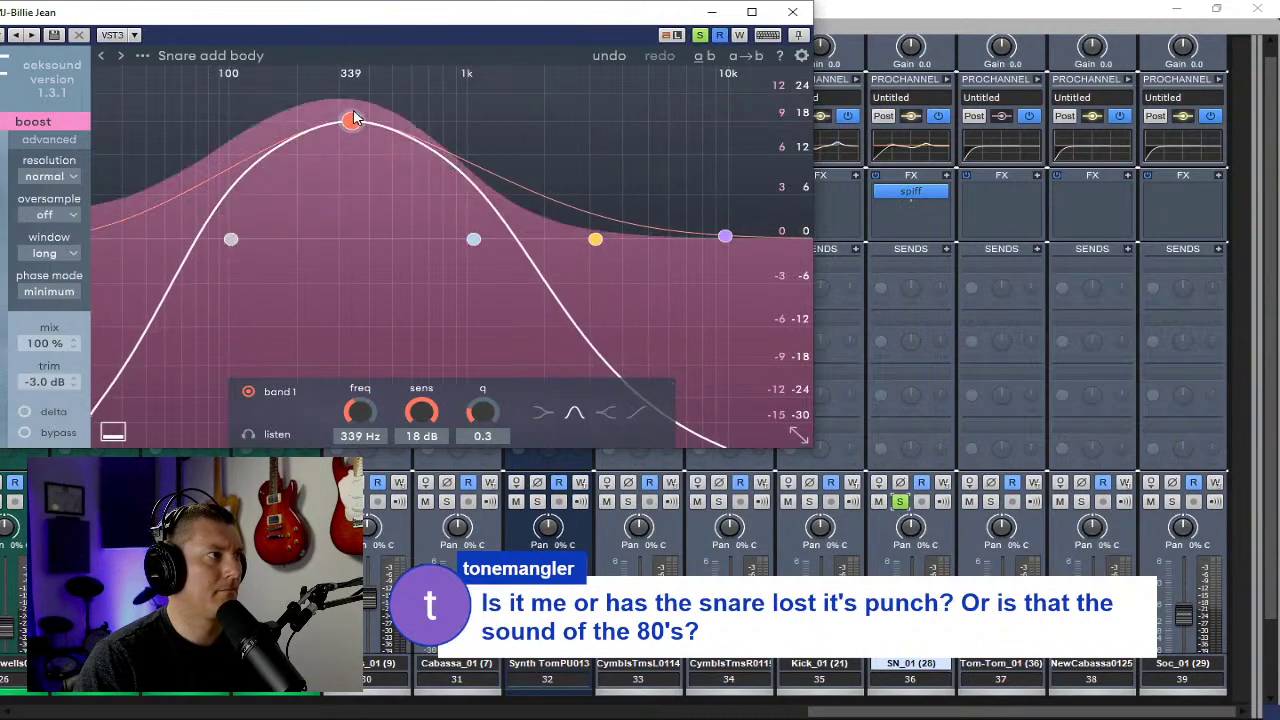
drag(595, 239, 694, 120)
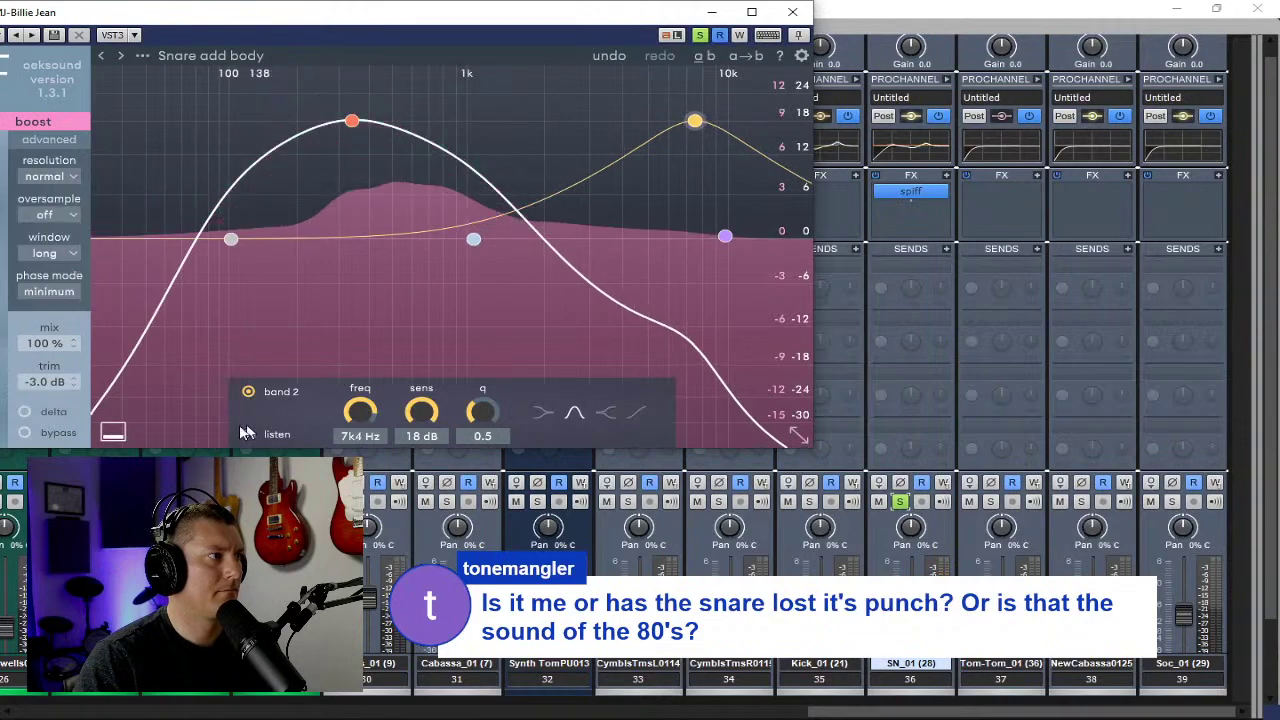
Monitoring spiff's delta signal, set band 2's Q to 0.1 and band 1's frequency to 1.9 kHz, turning off delta and solo before closing the effect.
click(25, 411)
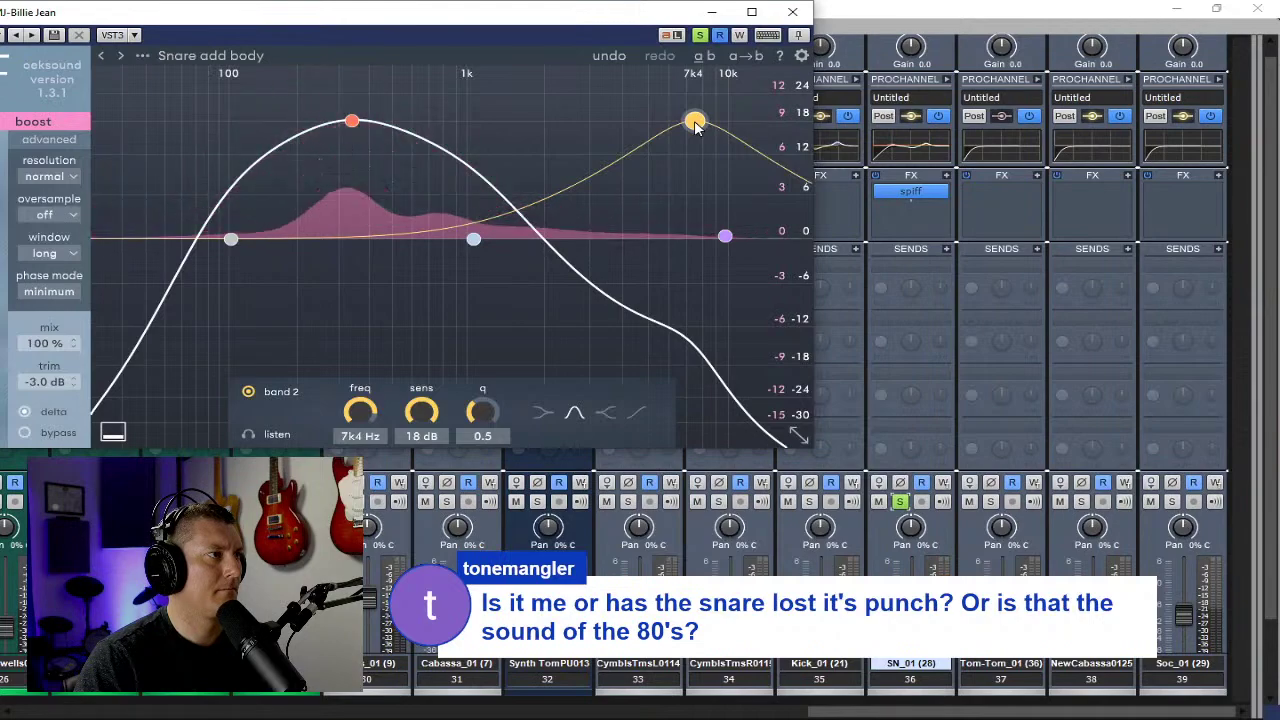
scroll(695, 121, down, 4)
scroll(695, 121, up, 1)
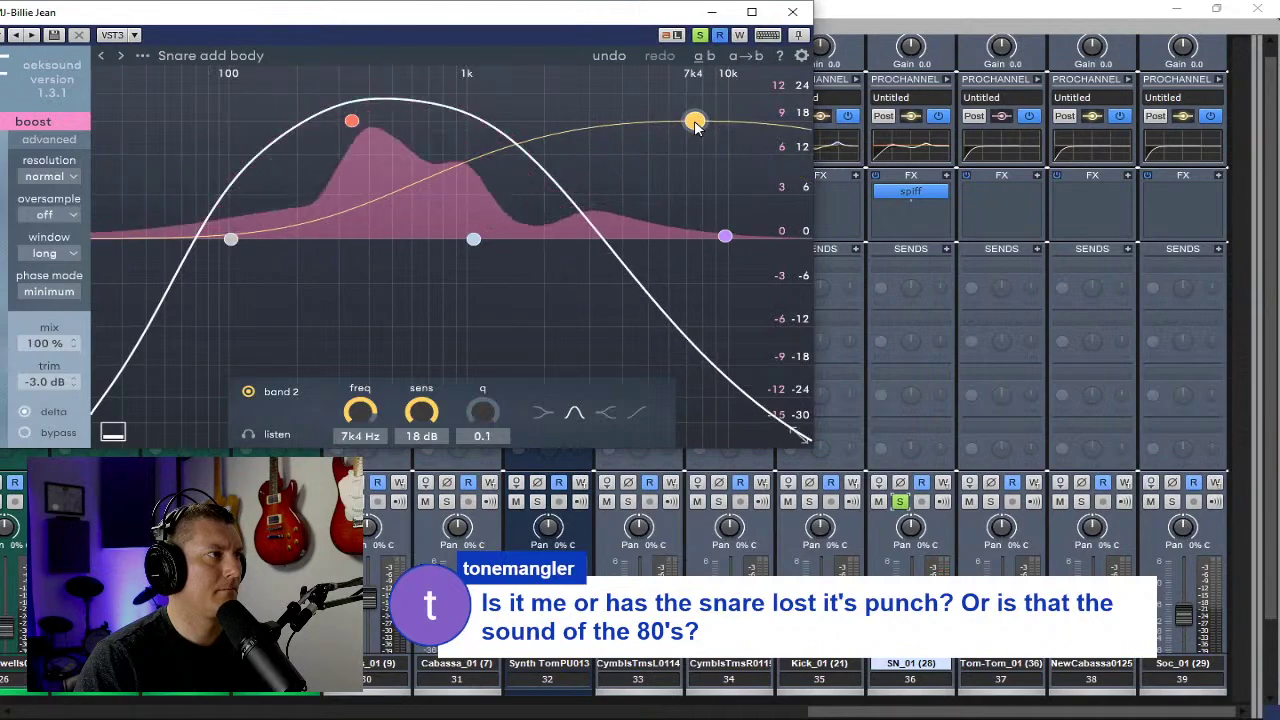
drag(352, 121, 543, 122)
click(25, 411)
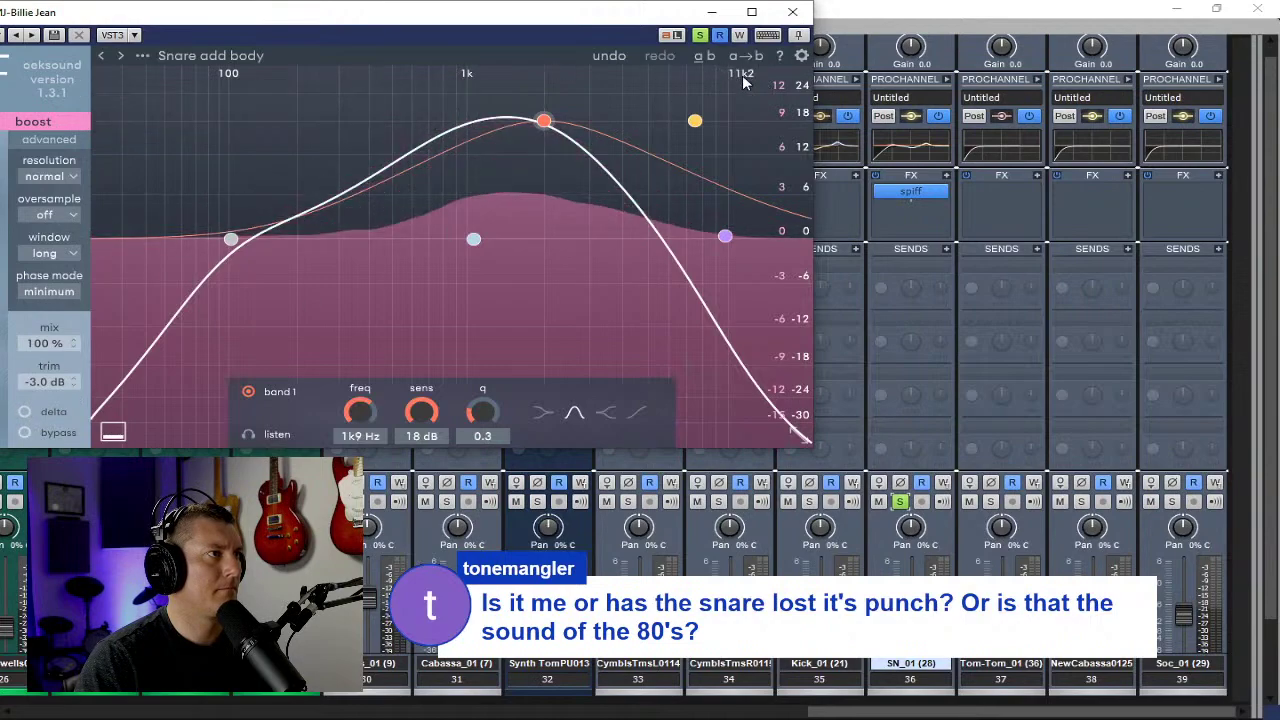
click(701, 36)
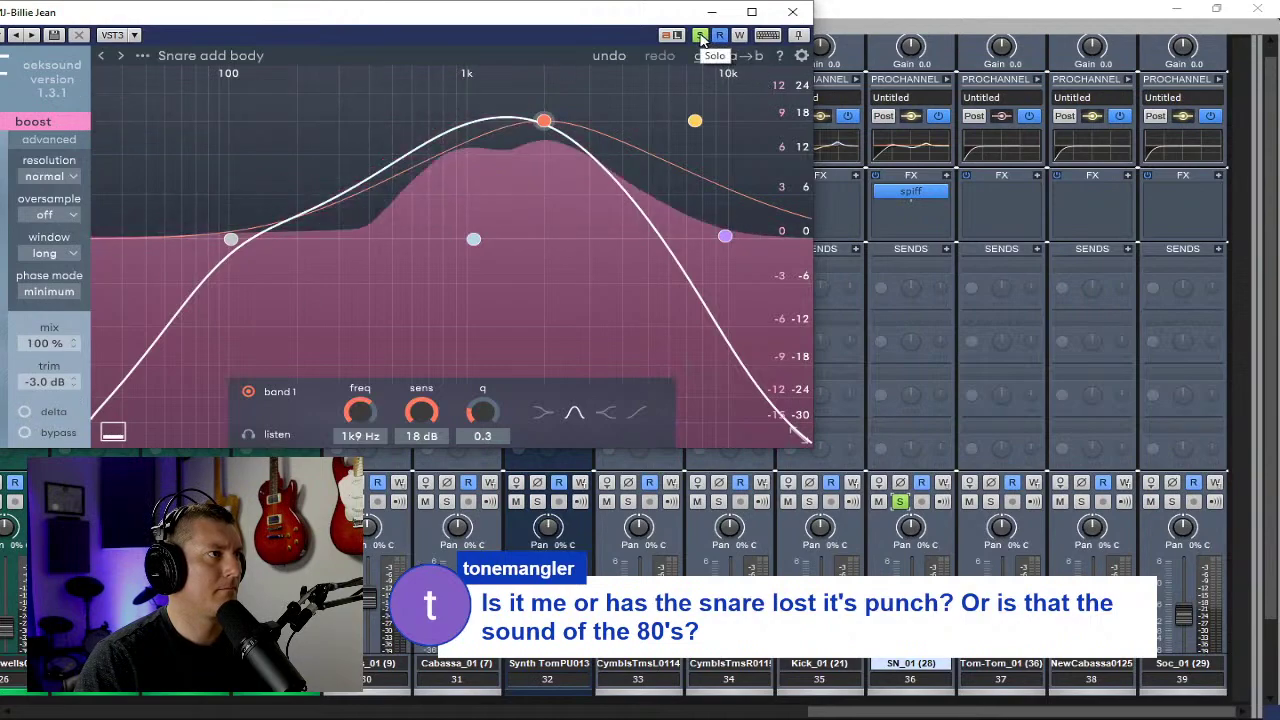
click(793, 12)
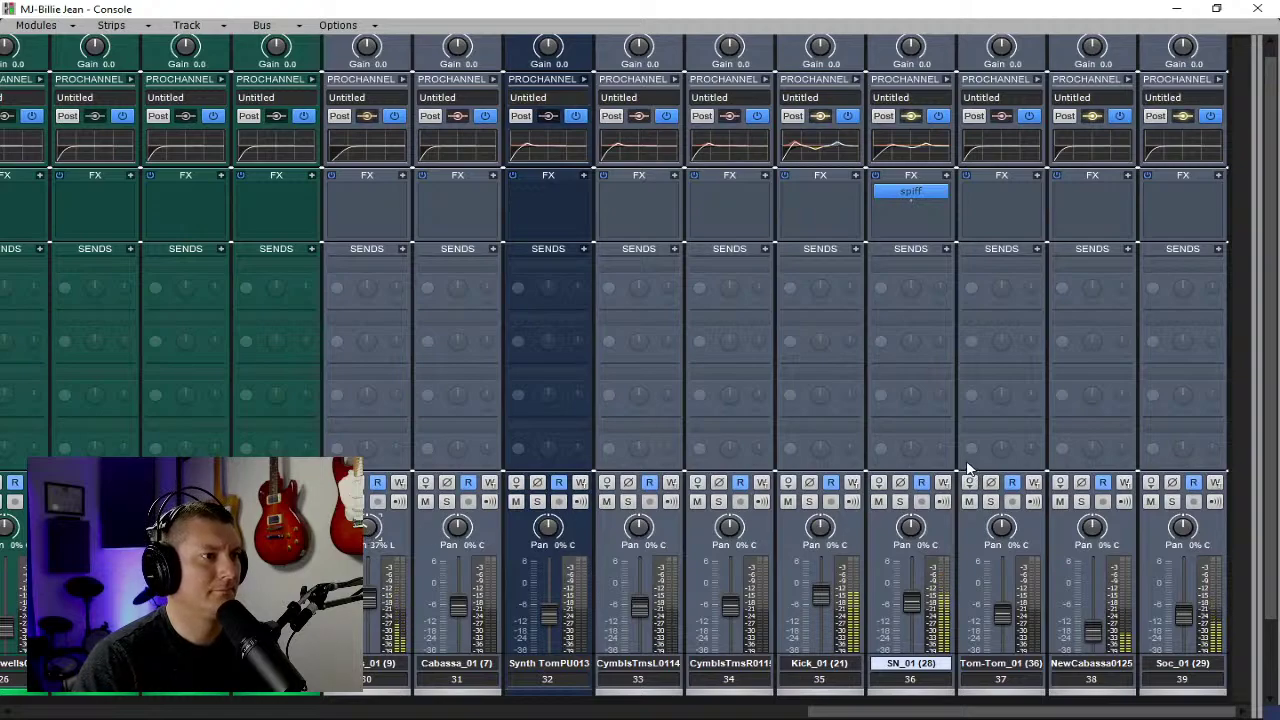
Play the song from 00:00:56:00 and bring the drum tracks back into view in the Console to check their levels.
click(1174, 502)
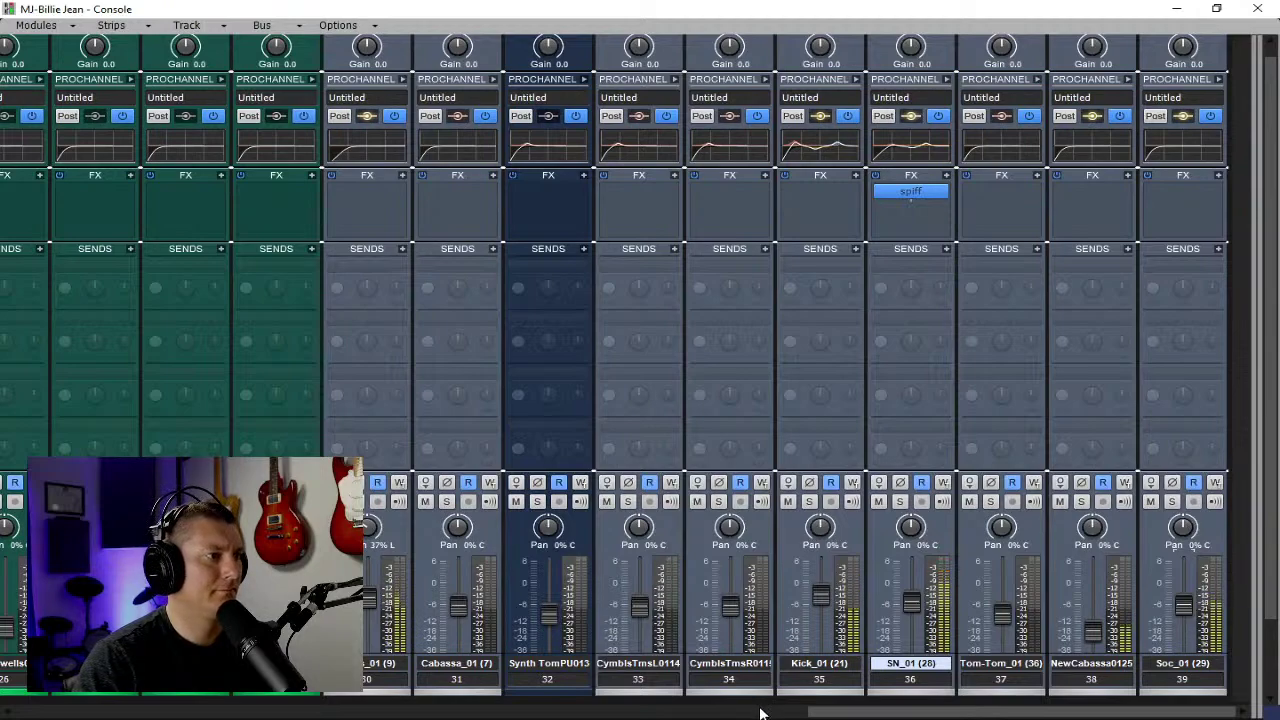
drag(760, 710, 120, 697)
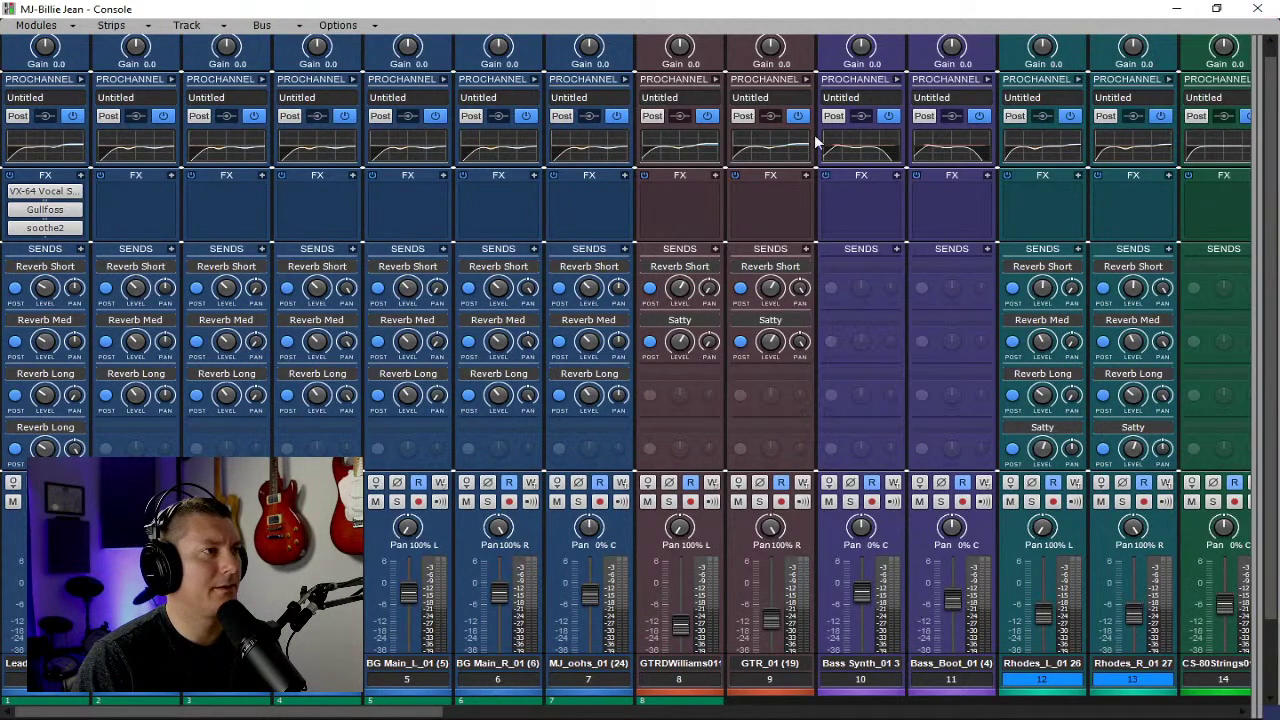
click(1176, 9)
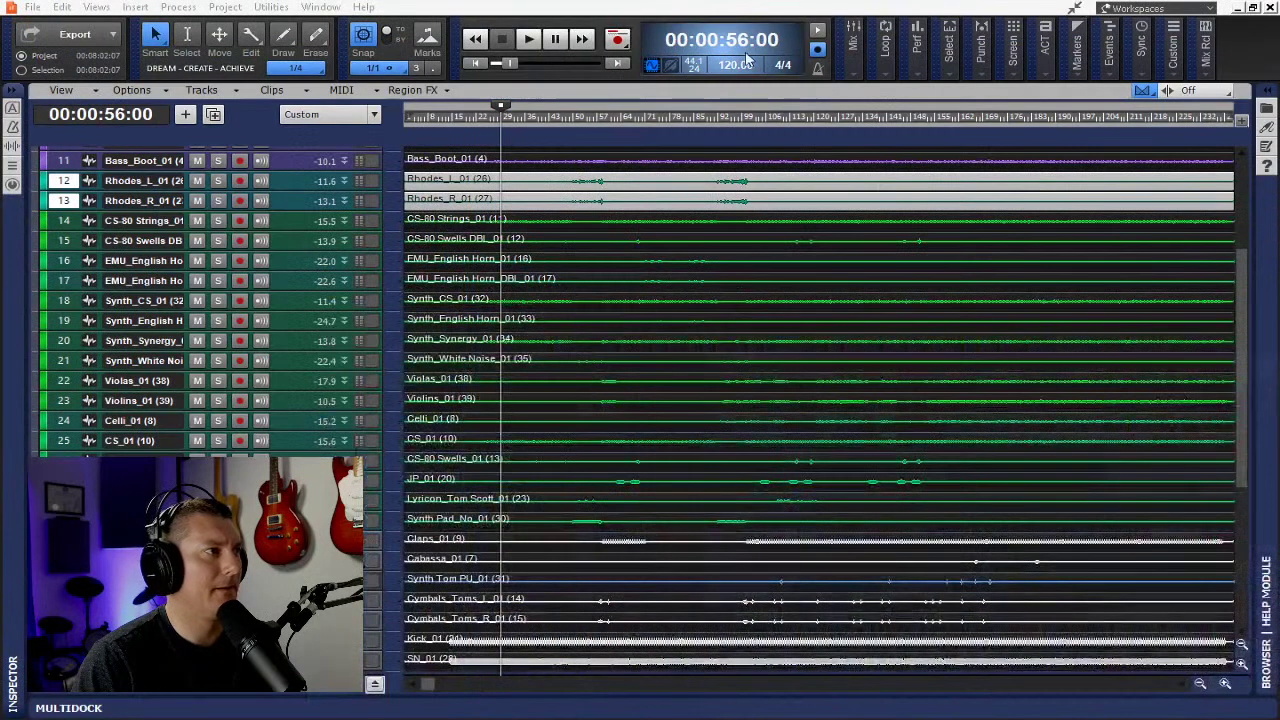
scroll(329, 162, up, 5)
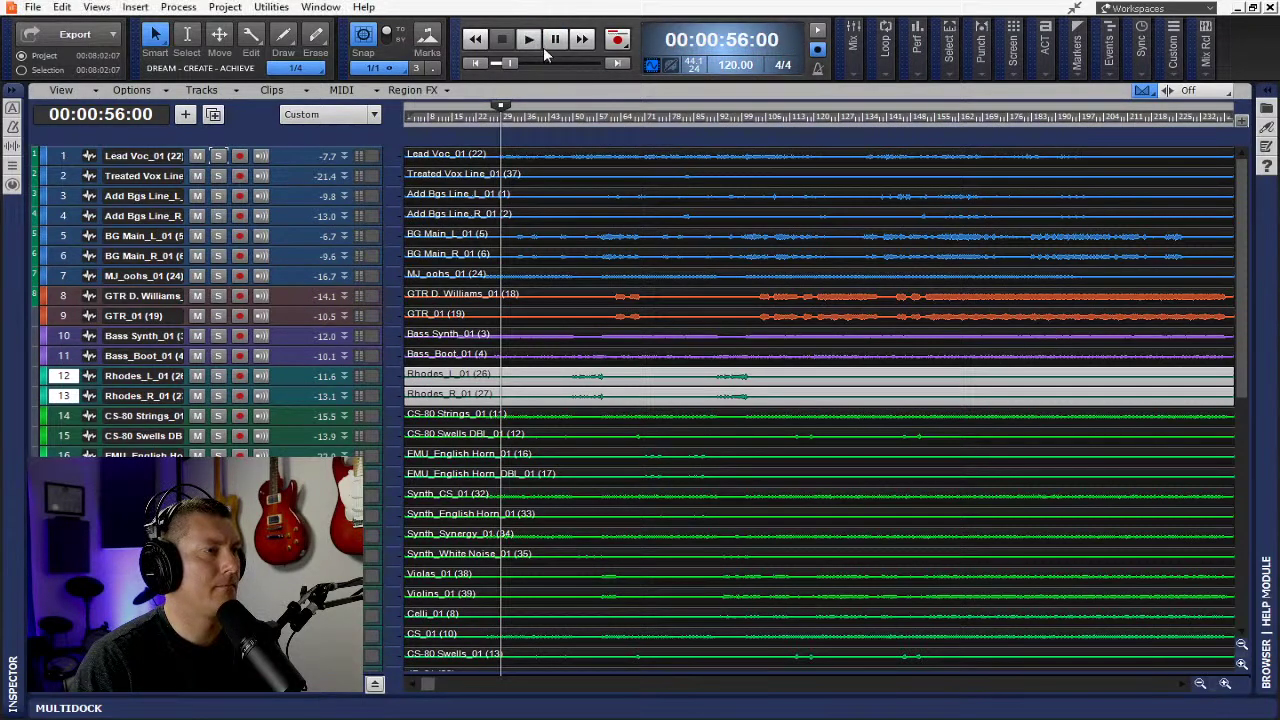
key(space)
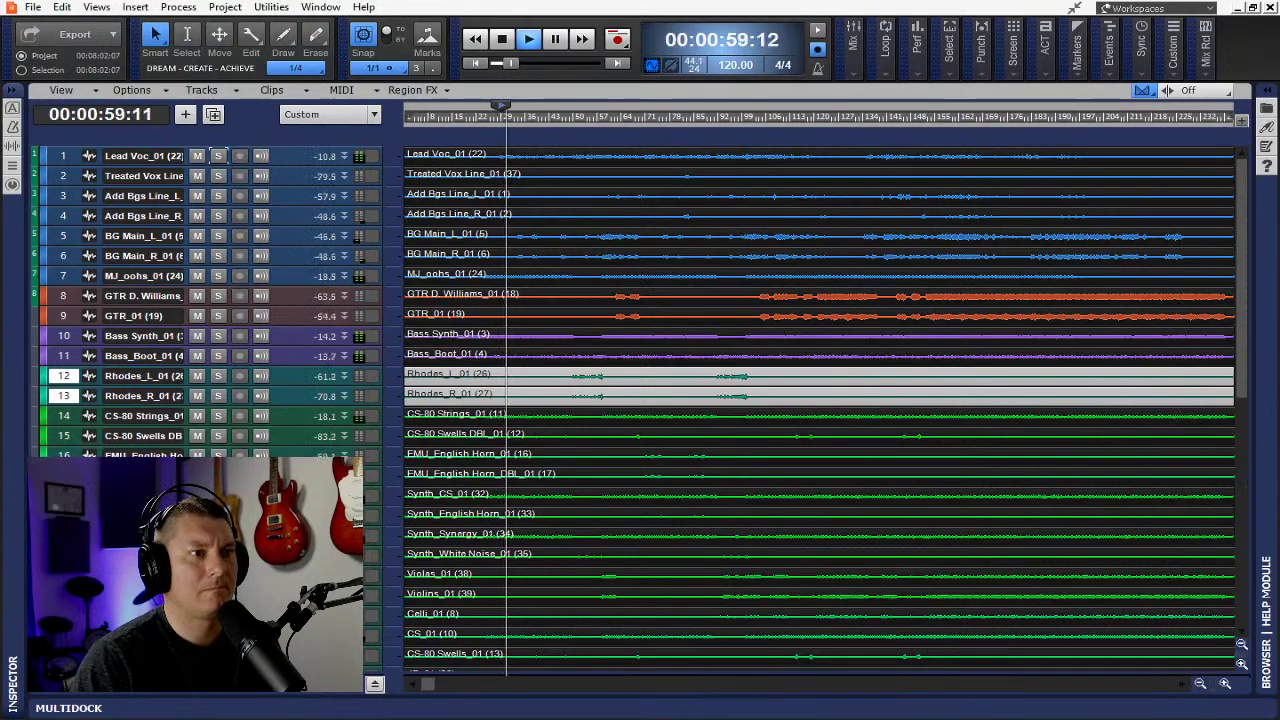
key(alt+2)
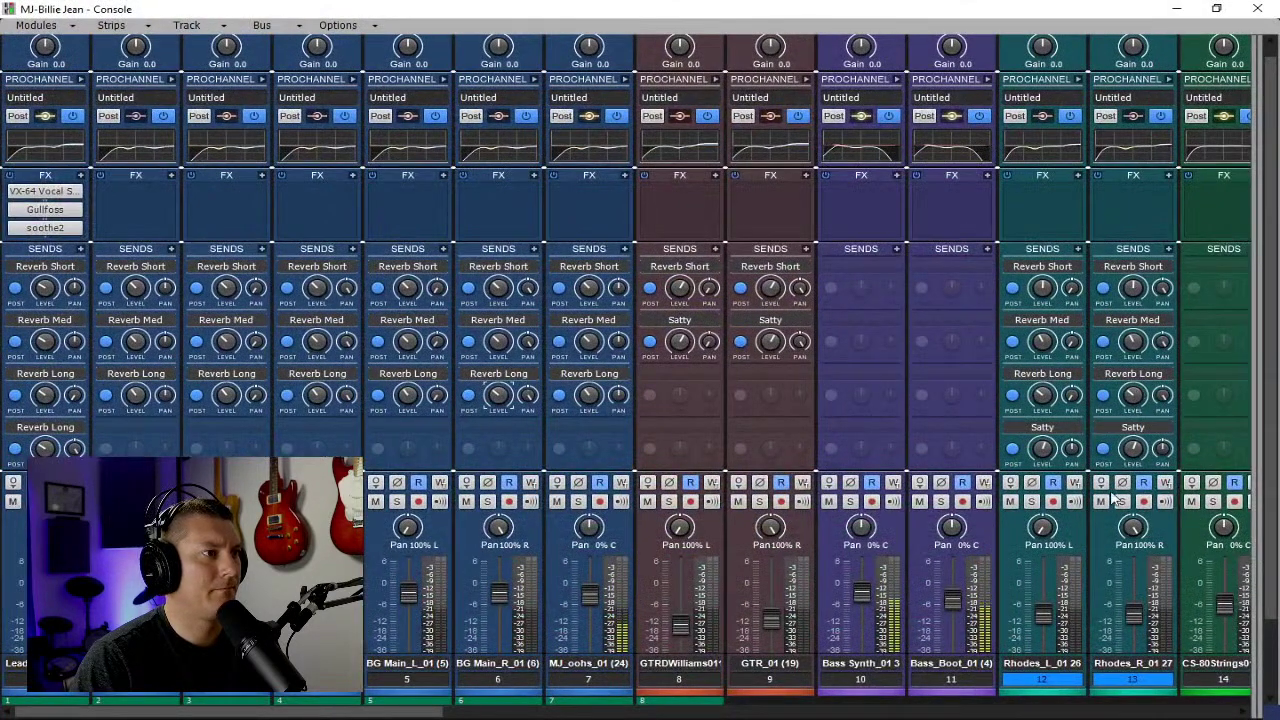
drag(414, 711, 1213, 710)
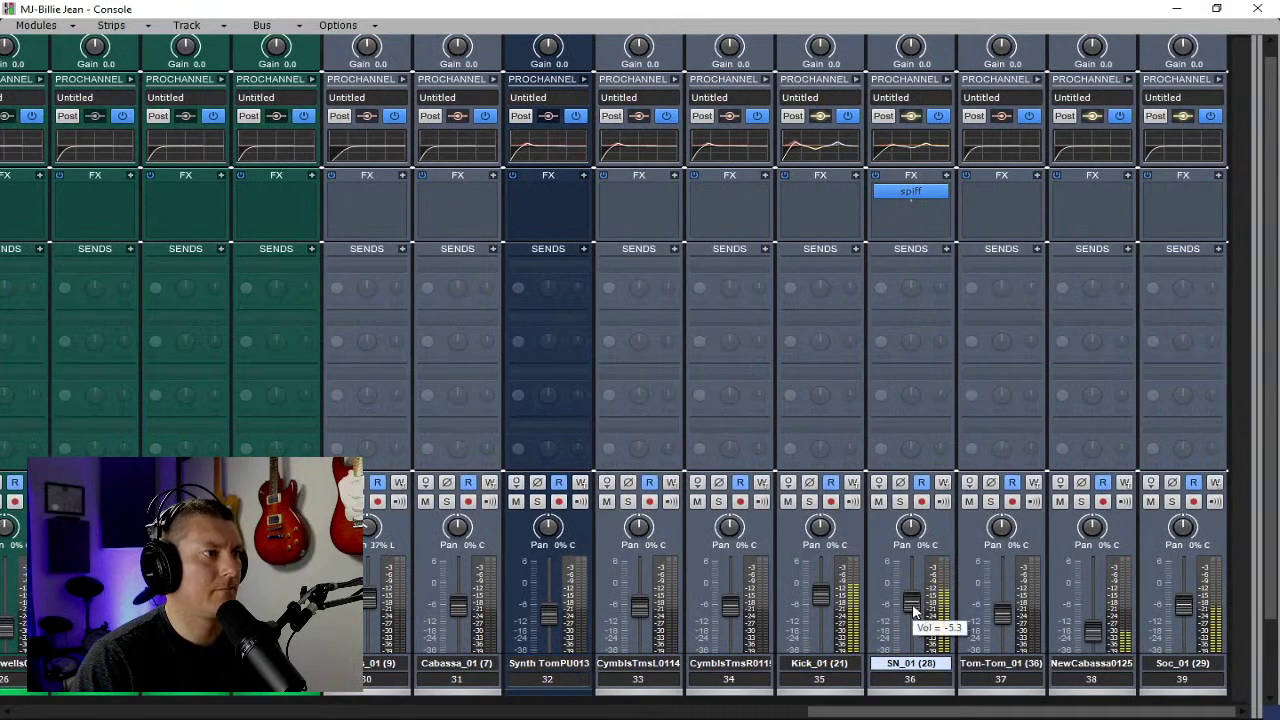
Copy the spiff effect and ProChannel EQ from SN_01 to the Soc_01 track and set the Soc_01 volume to -11.2.
drag(910, 192, 1160, 193)
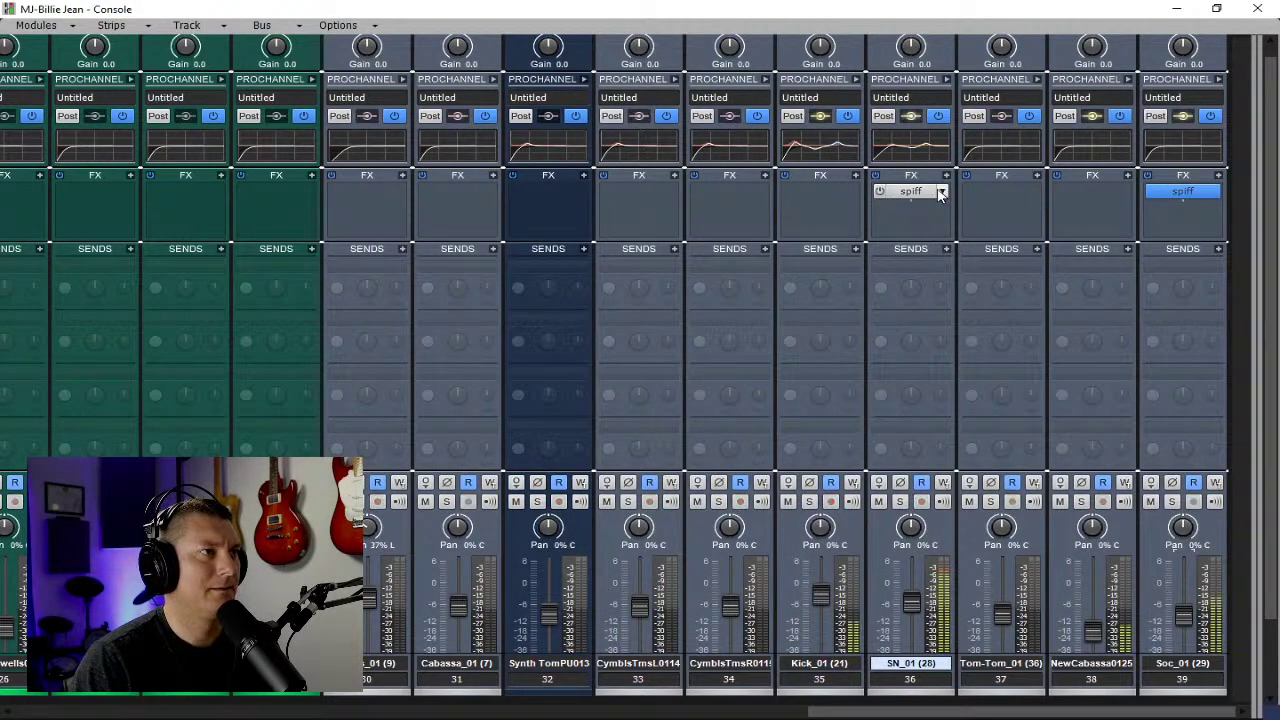
drag(916, 149, 1166, 147)
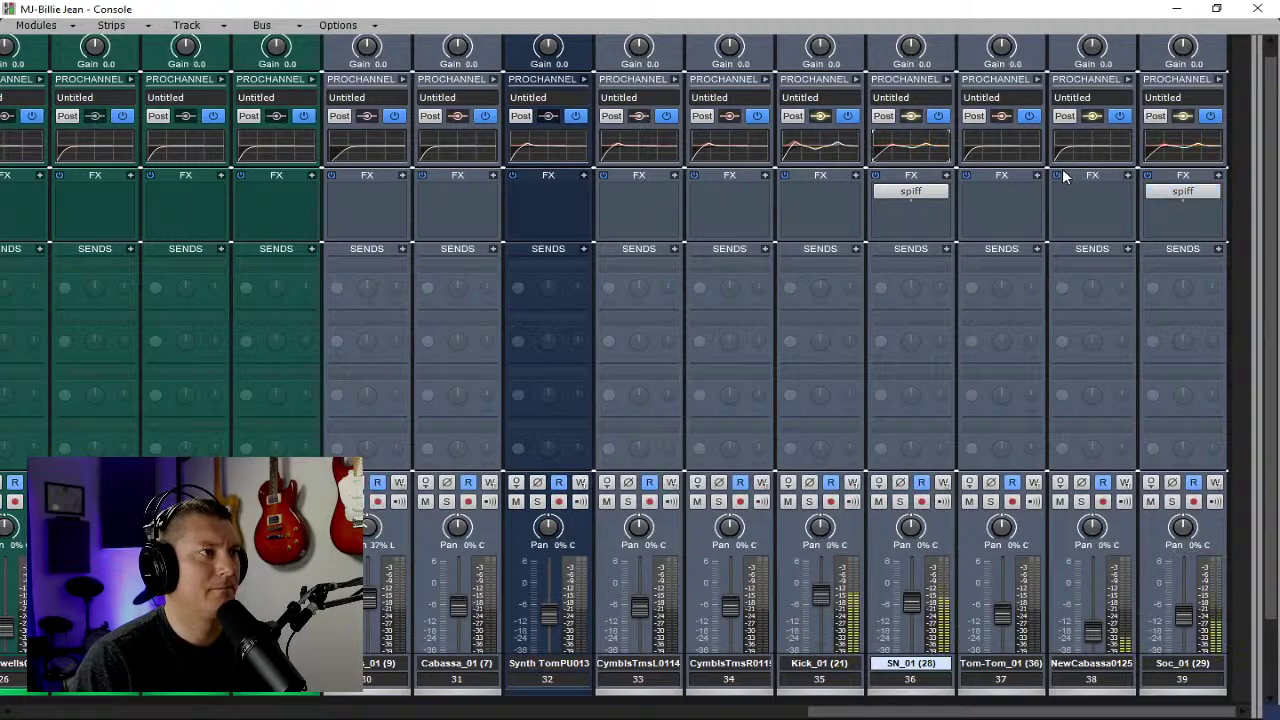
scroll(1187, 588, down, 1)
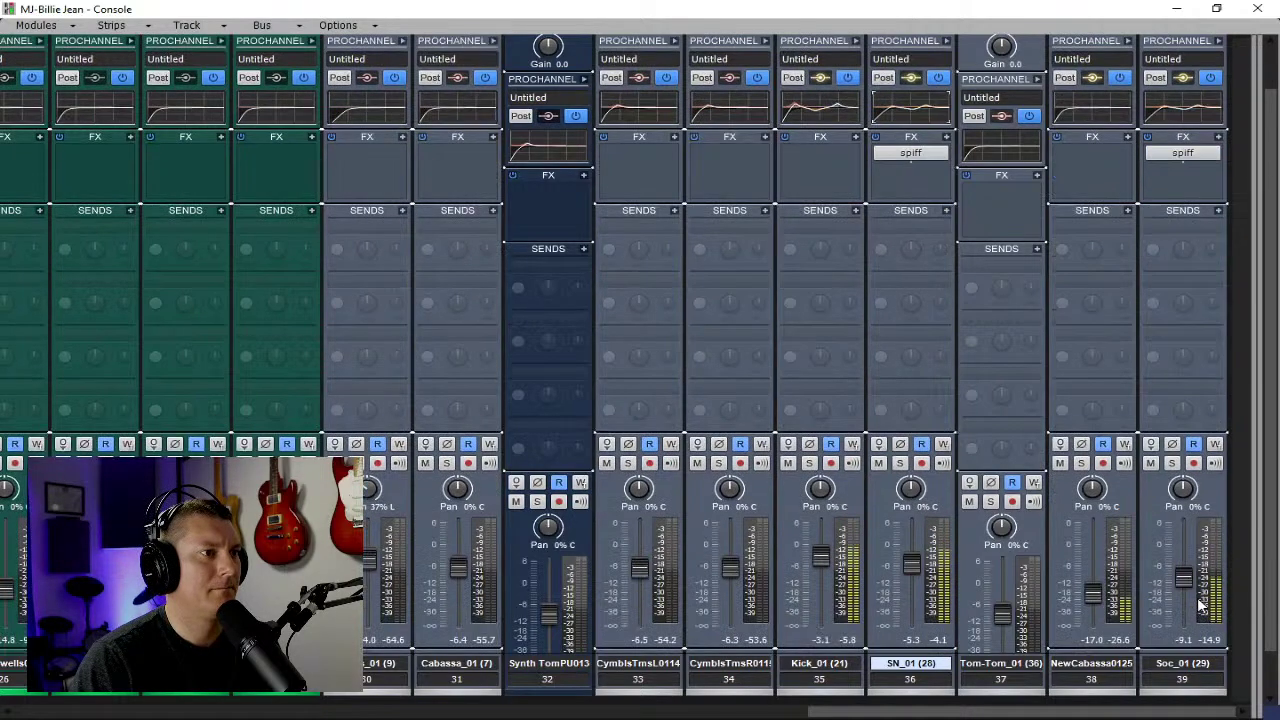
drag(1185, 576, 1185, 580)
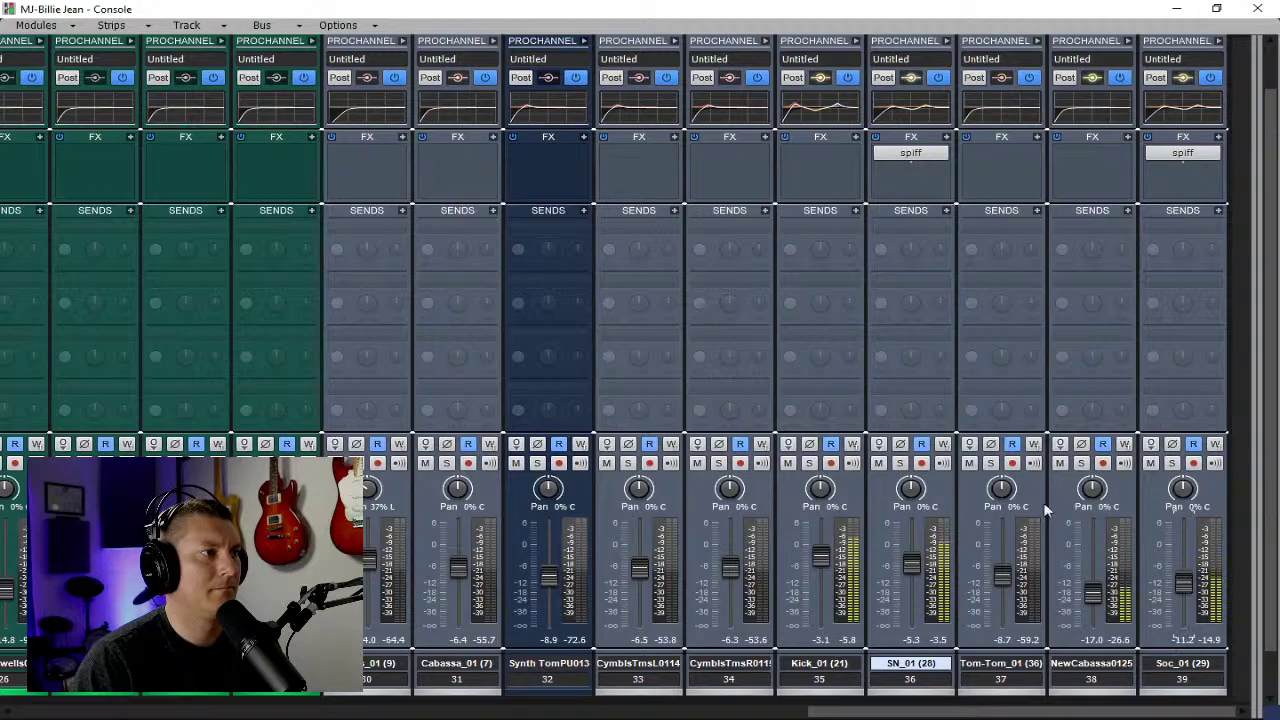
Close the Console and play the song again from the beginning.
click(1257, 9)
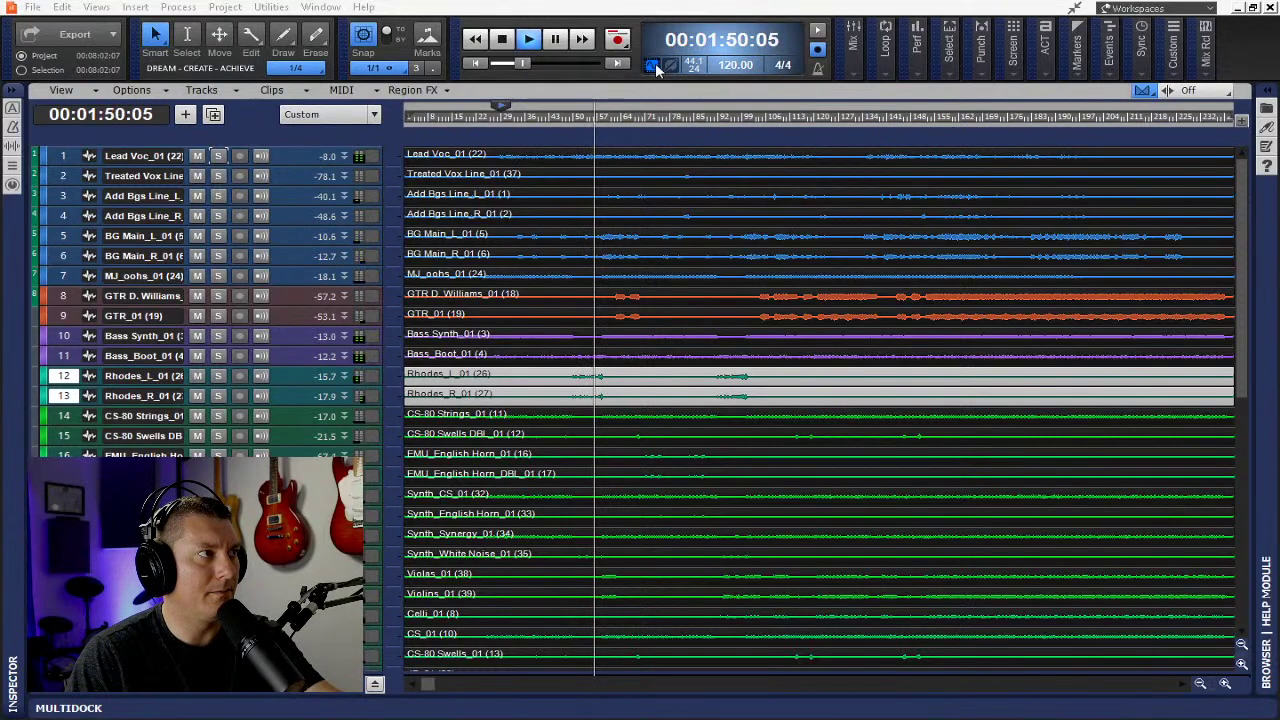
click(502, 40)
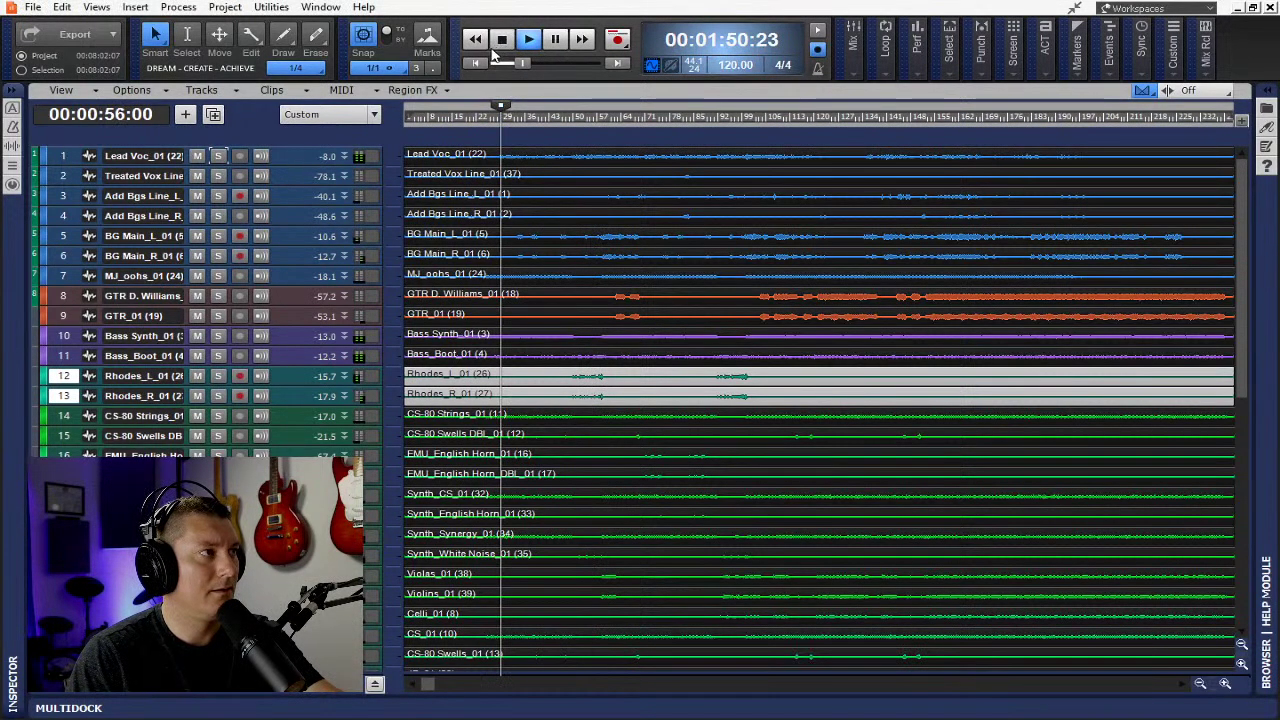
click(480, 63)
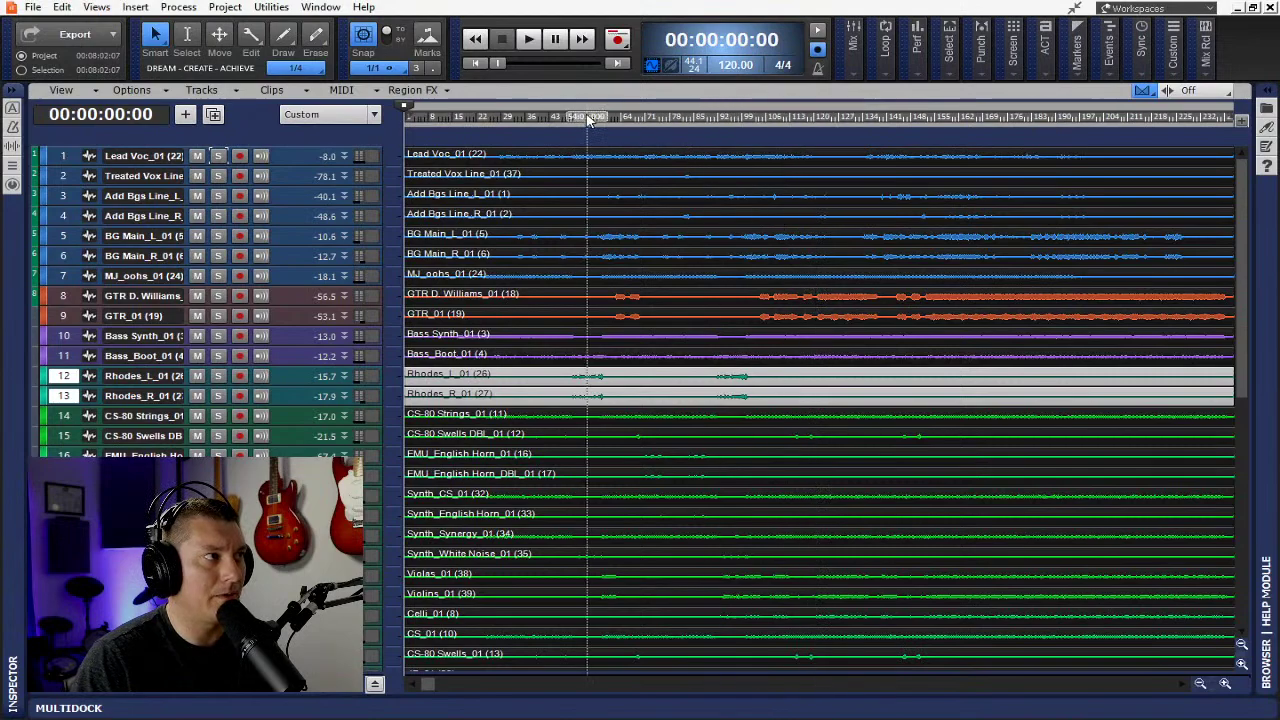
click(364, 38)
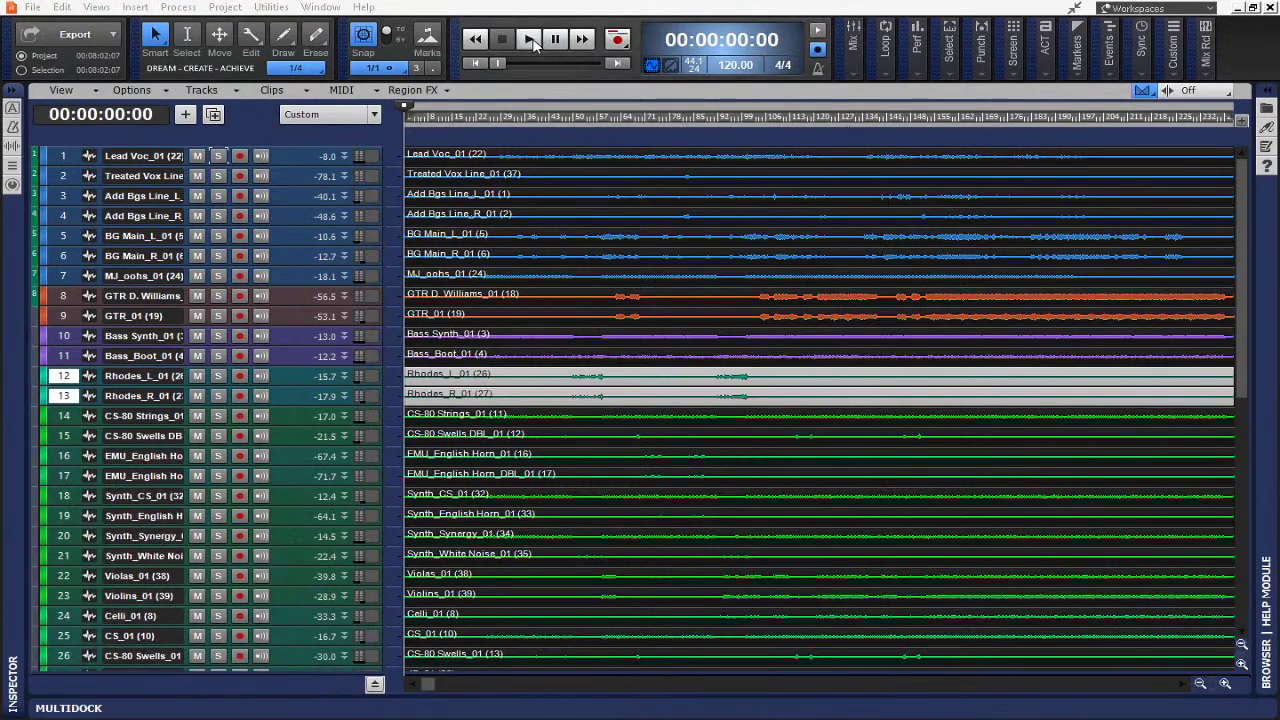
key(space)
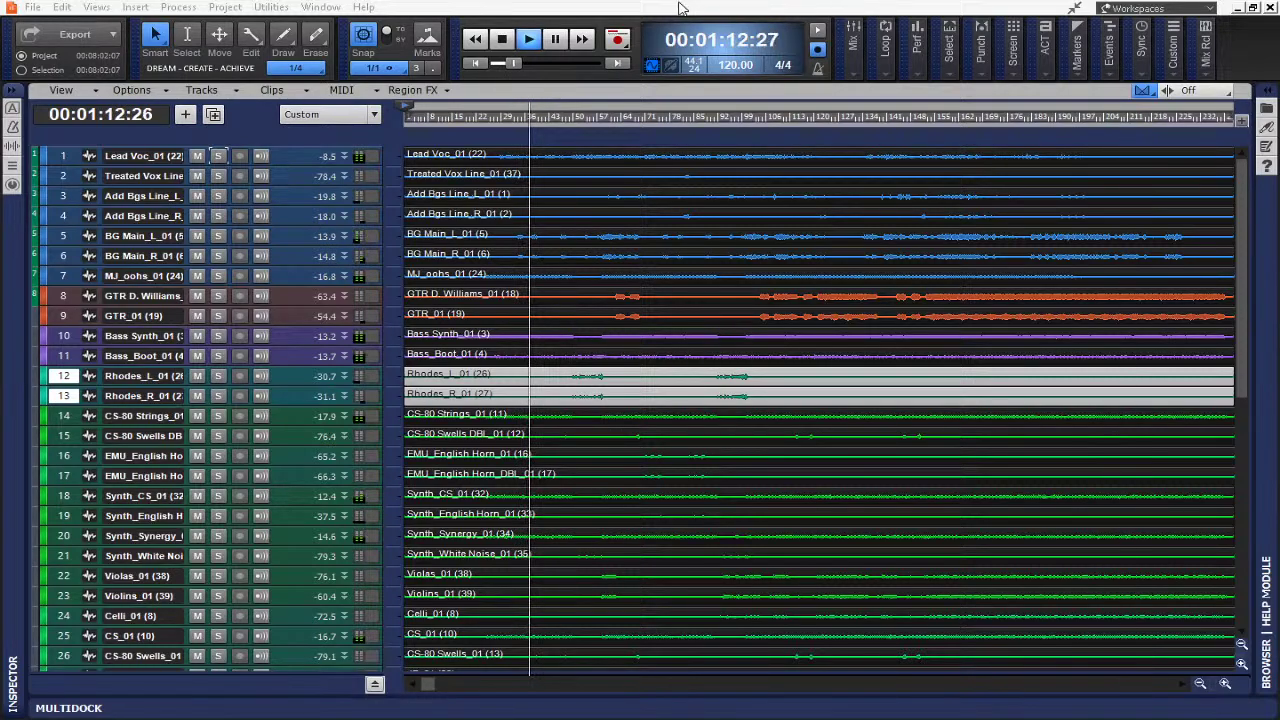
Open the Cakewalk Plug-in Manager.
click(268, 8)
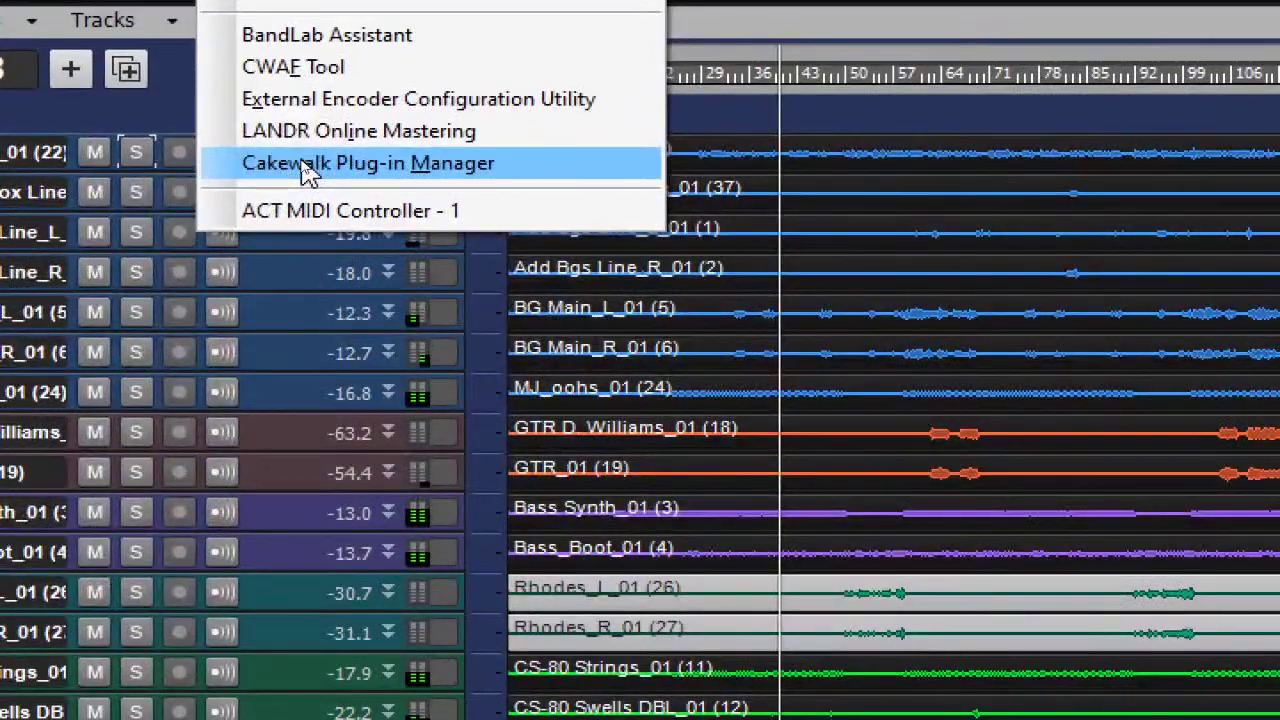
click(447, 172)
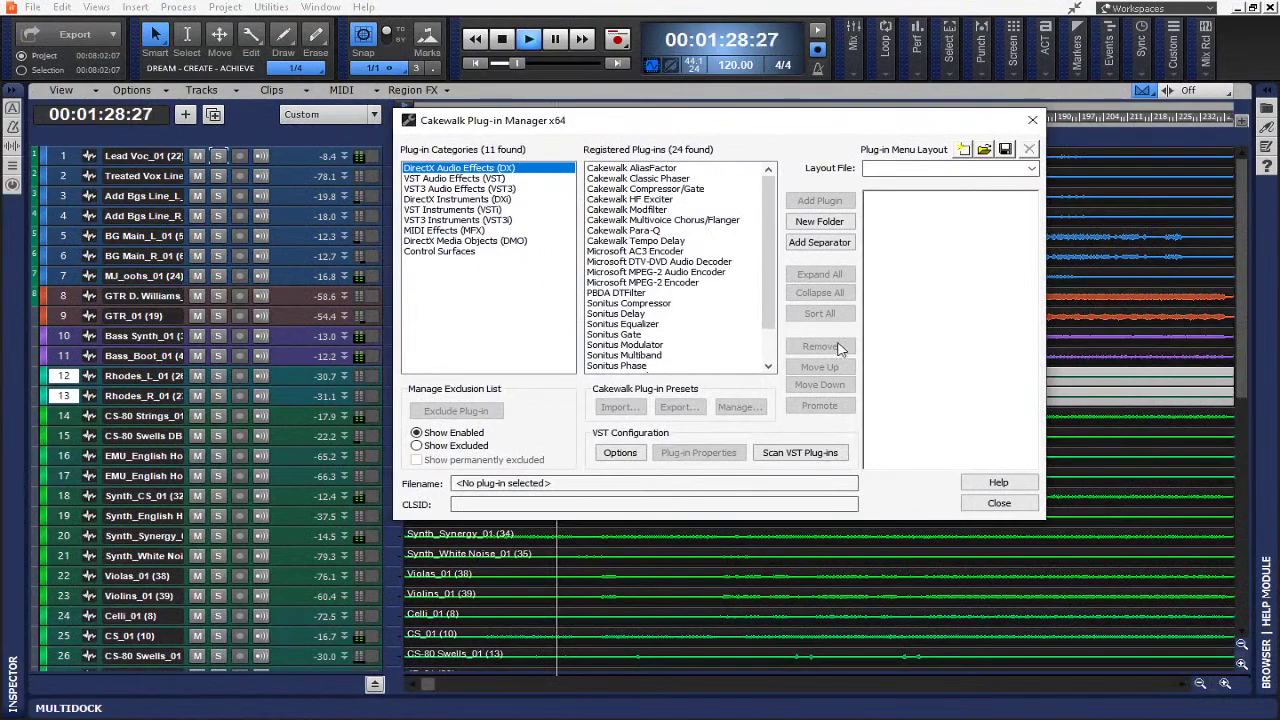
Show the excluded plug-ins, examine every plug-in category, review the excluded VST audio effects again, and close the Plug-in Manager.
click(417, 446)
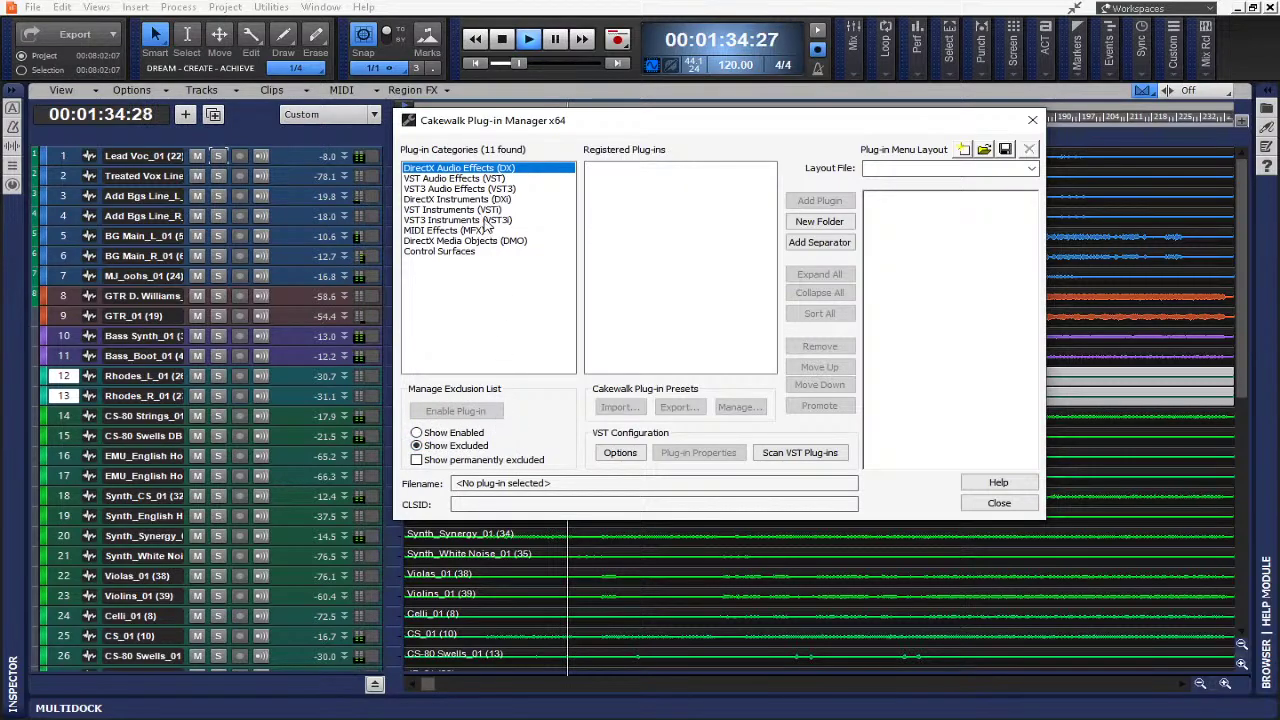
click(488, 179)
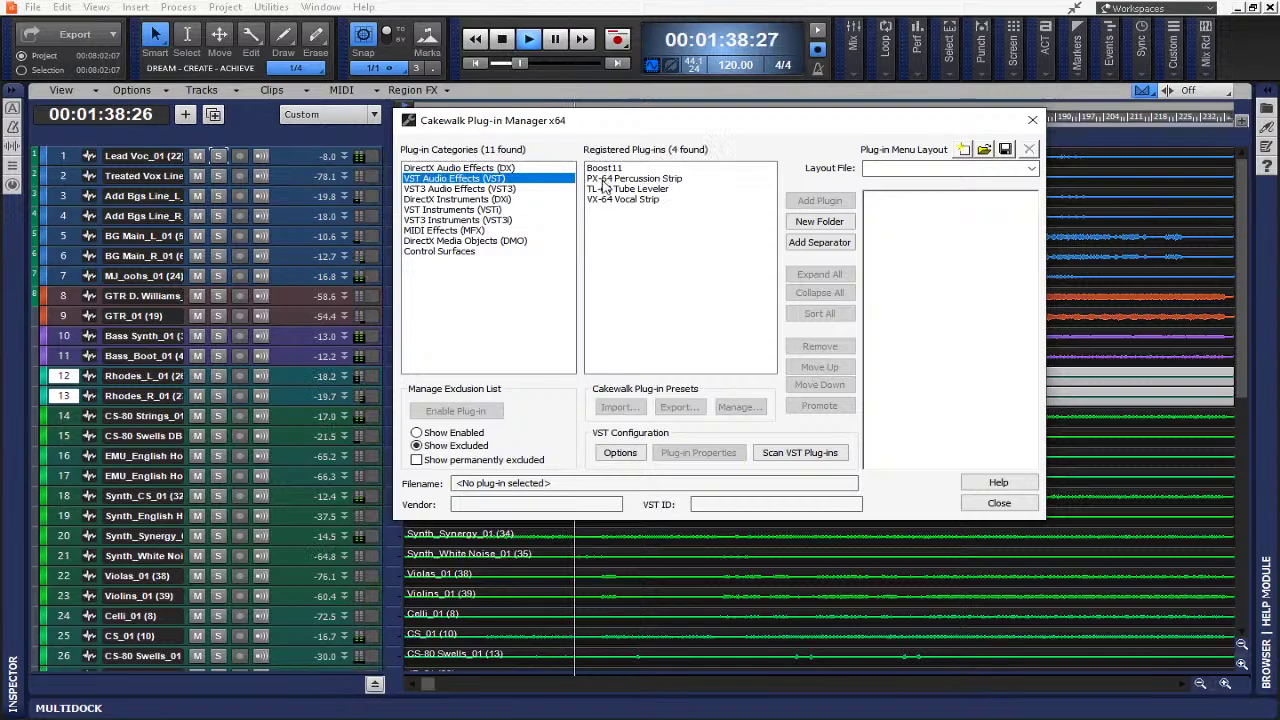
click(494, 189)
click(497, 200)
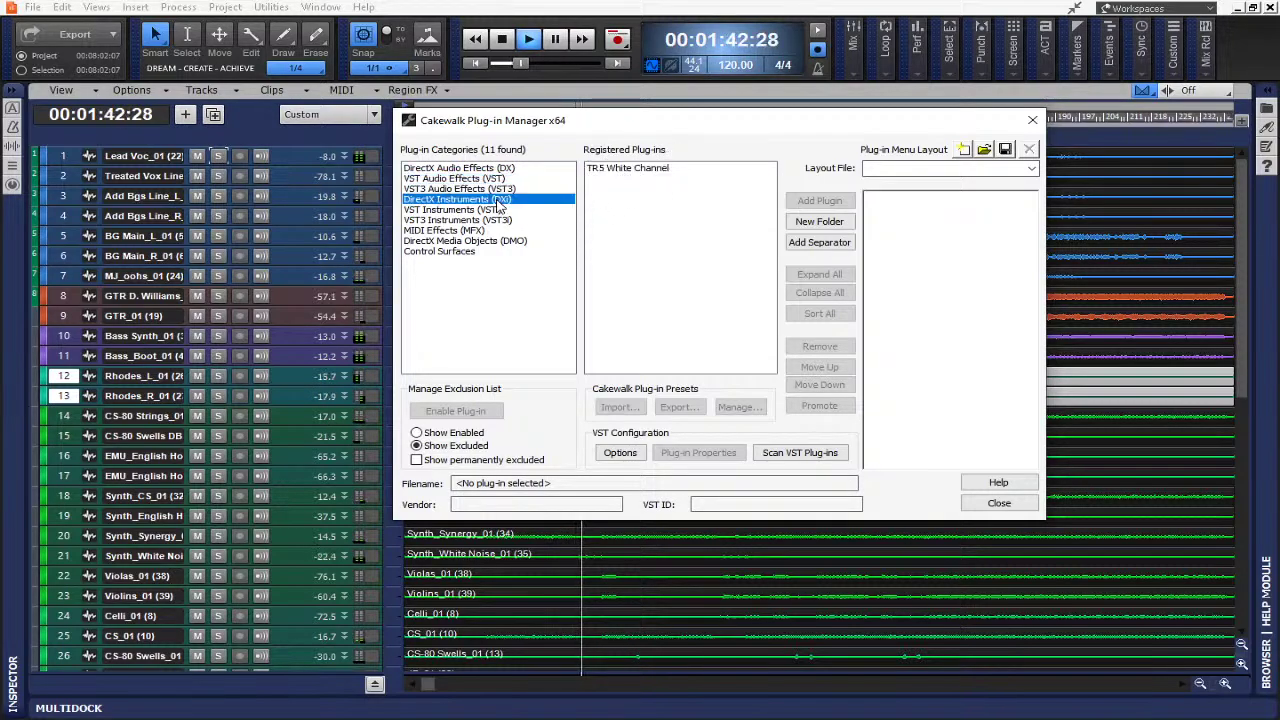
click(483, 210)
click(479, 220)
click(470, 231)
click(470, 242)
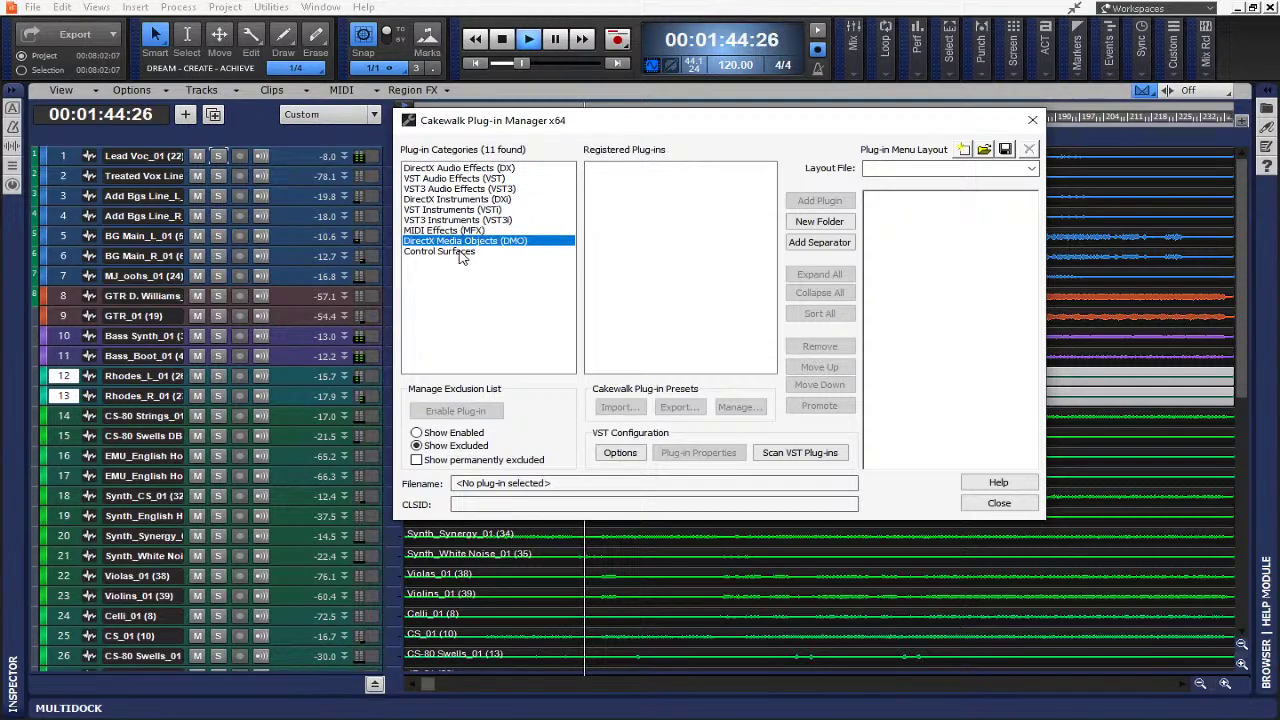
click(465, 252)
click(496, 180)
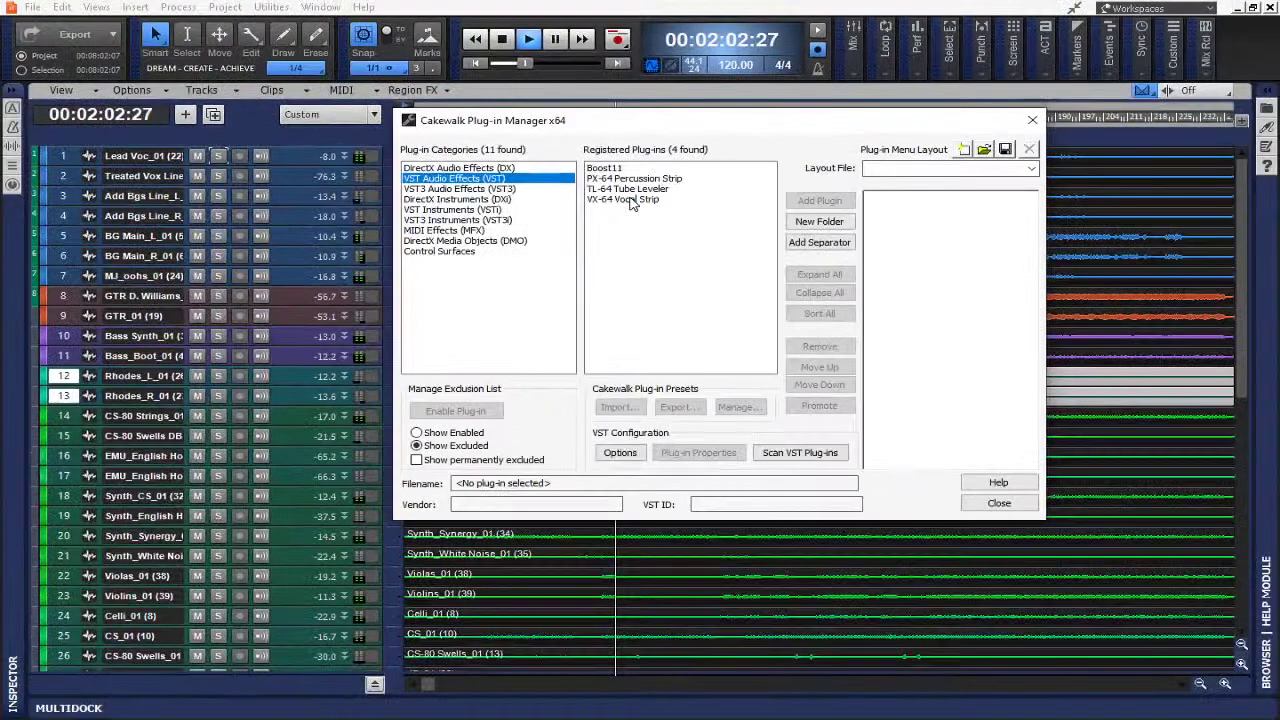
click(1033, 120)
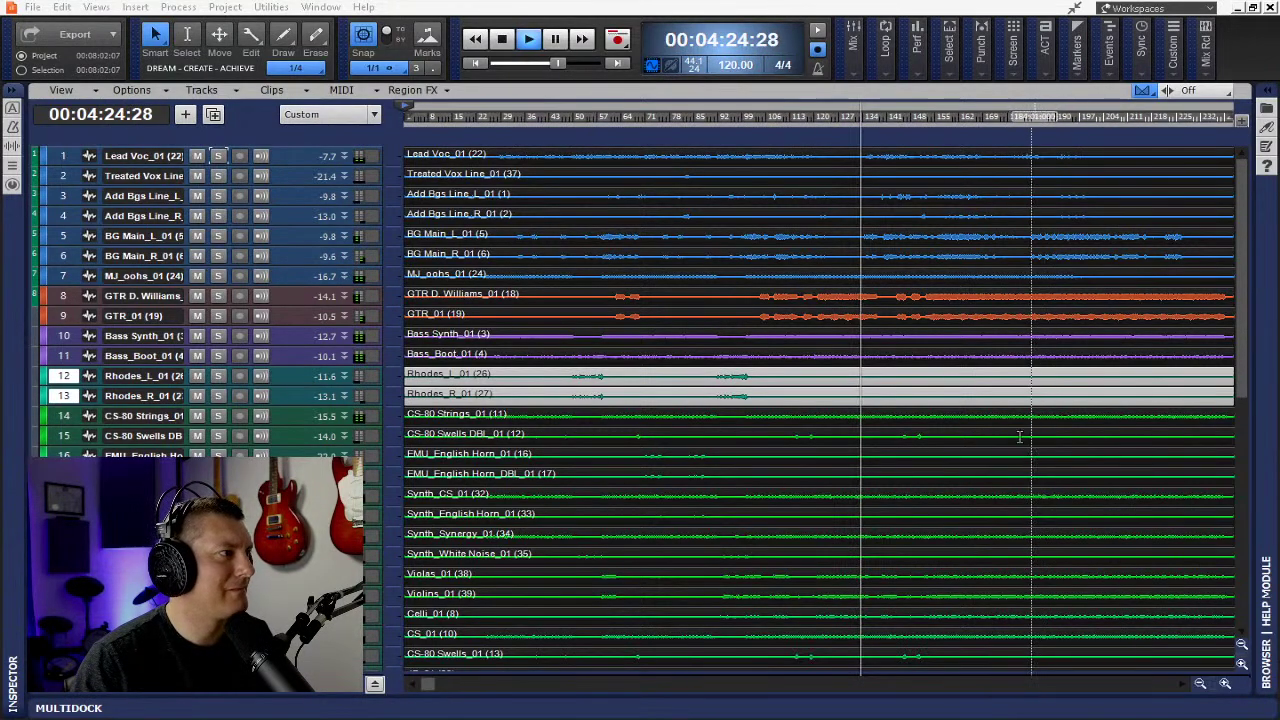
Look over all tracks down to the drums and back to the vocals, with the whole song length fitted in the timeline.
scroll(1020, 437, down, 6)
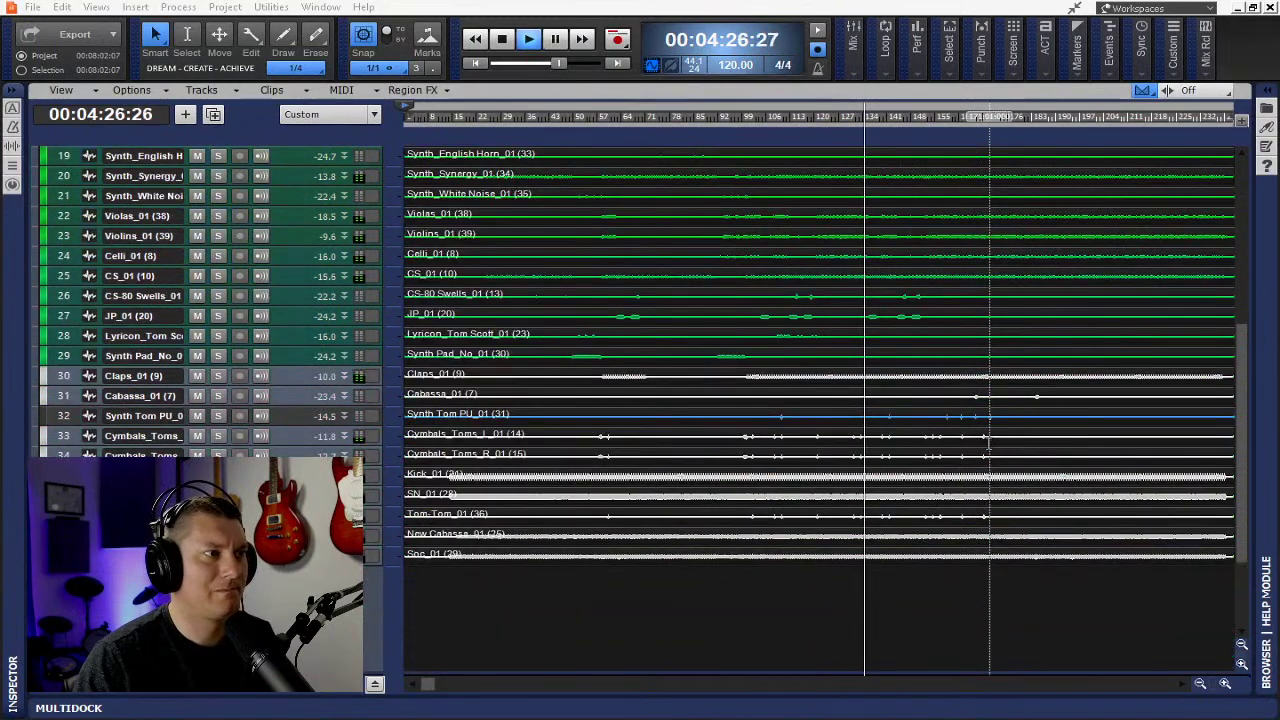
scroll(1135, 600, down, 3)
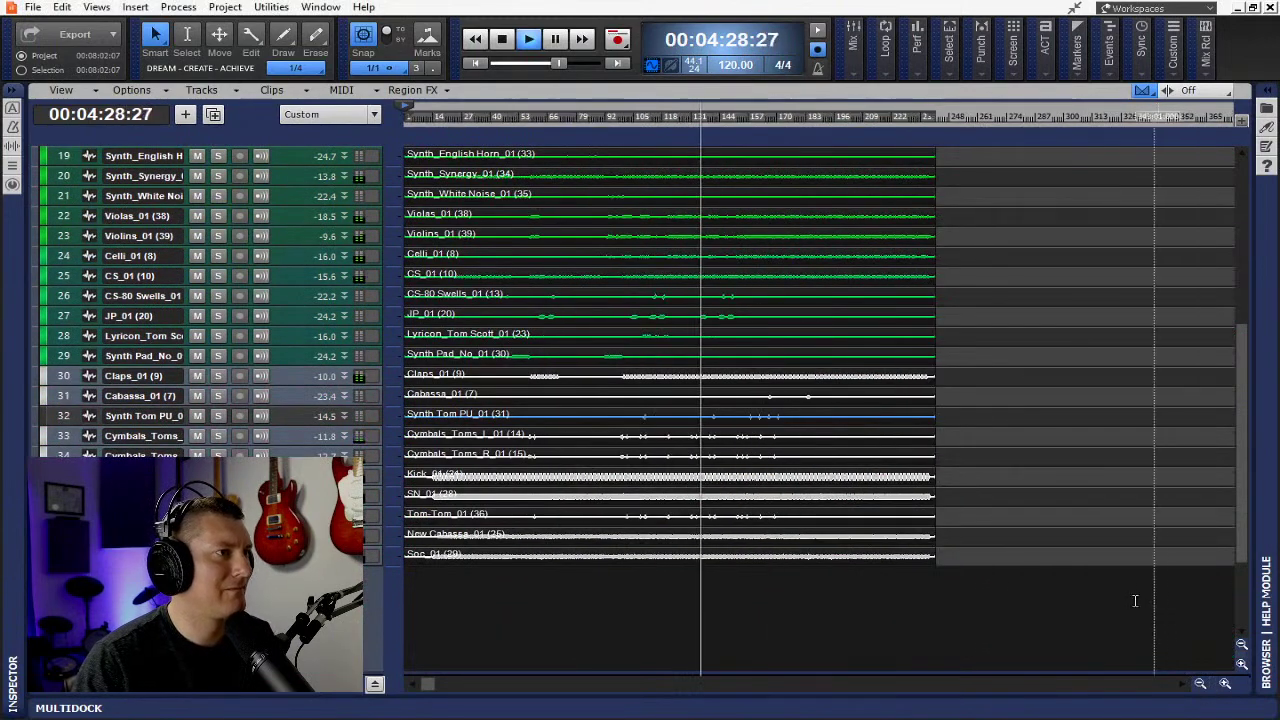
click(1225, 683)
scroll(1024, 490, up, 2)
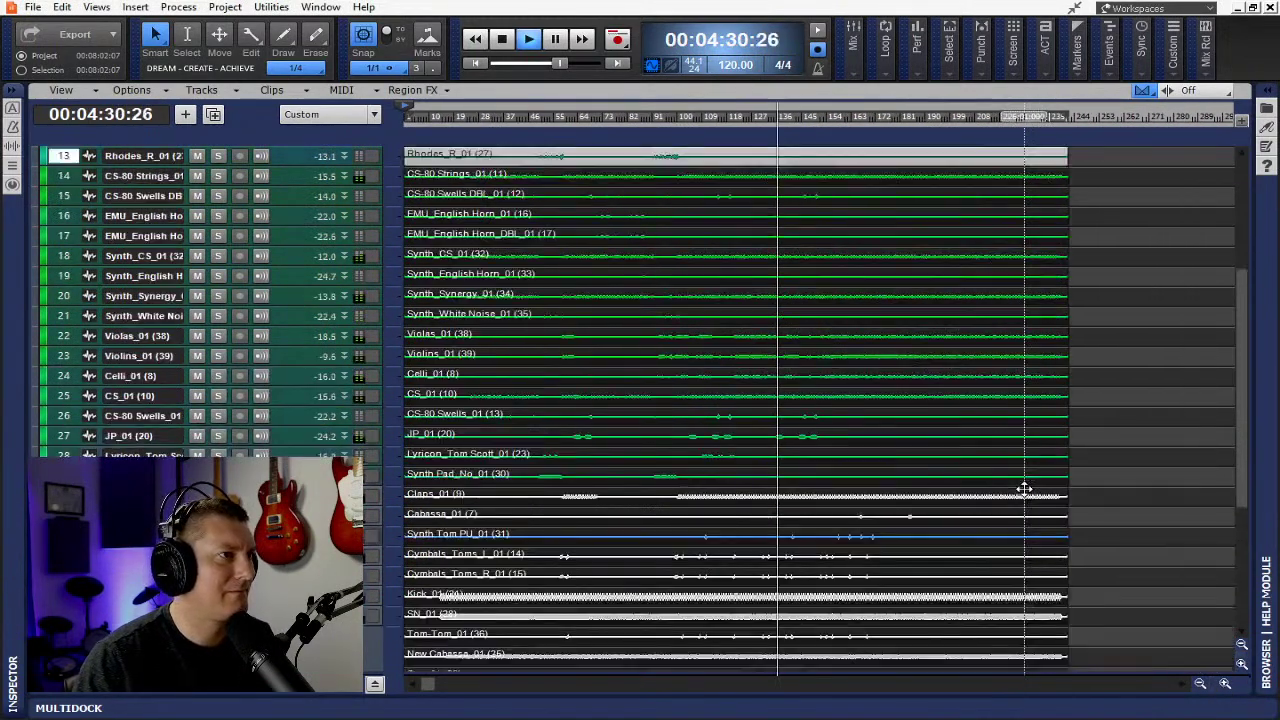
scroll(1024, 490, up, 4)
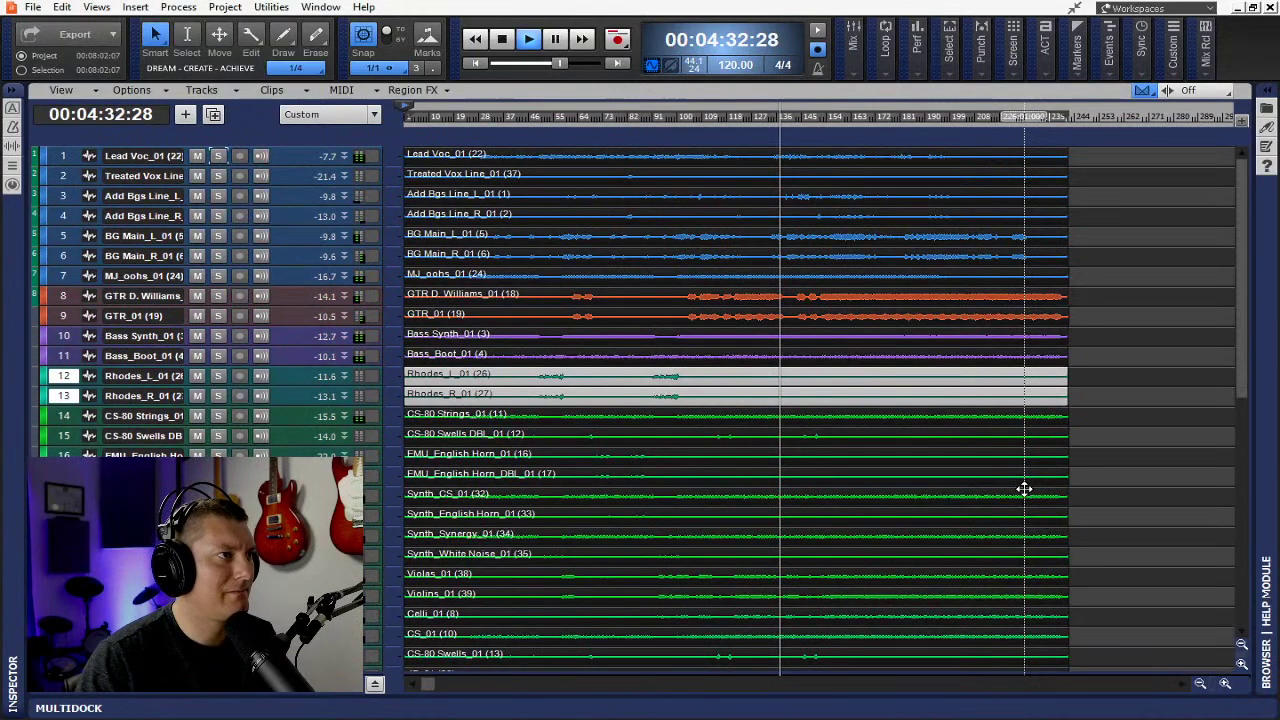